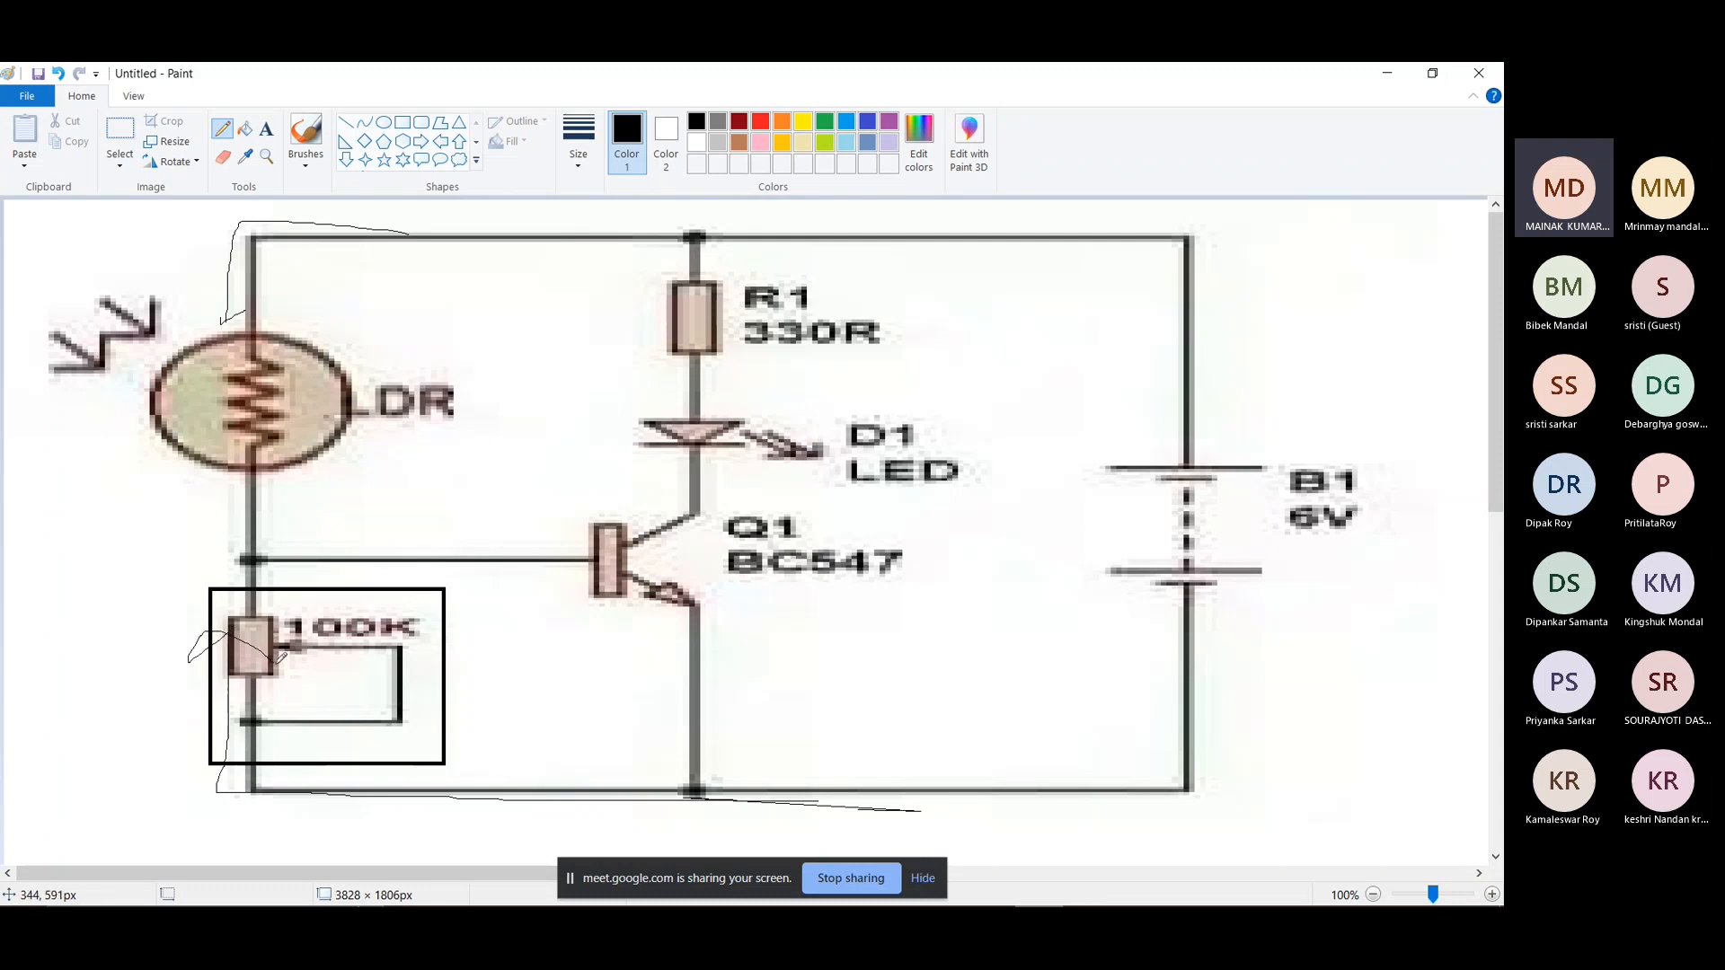
Annotate the circuit picture freehand with a stroke along the bottom wire, a letter P near Q1 and a loop around the 100K potentiometer.
{"action": "left_click_drag", "start_coordinate": [710, 795], "coordinate": [310, 765]}
{"action": "mouse_move", "coordinate": [540, 503]}
{"action": "left_mouse_down"}
{"action": "mouse_move", "coordinate": [539, 533]}
{"action": "mouse_move", "coordinate": [541, 497]}
{"action": "mouse_move", "coordinate": [557, 518]}
{"action": "left_mouse_up"}
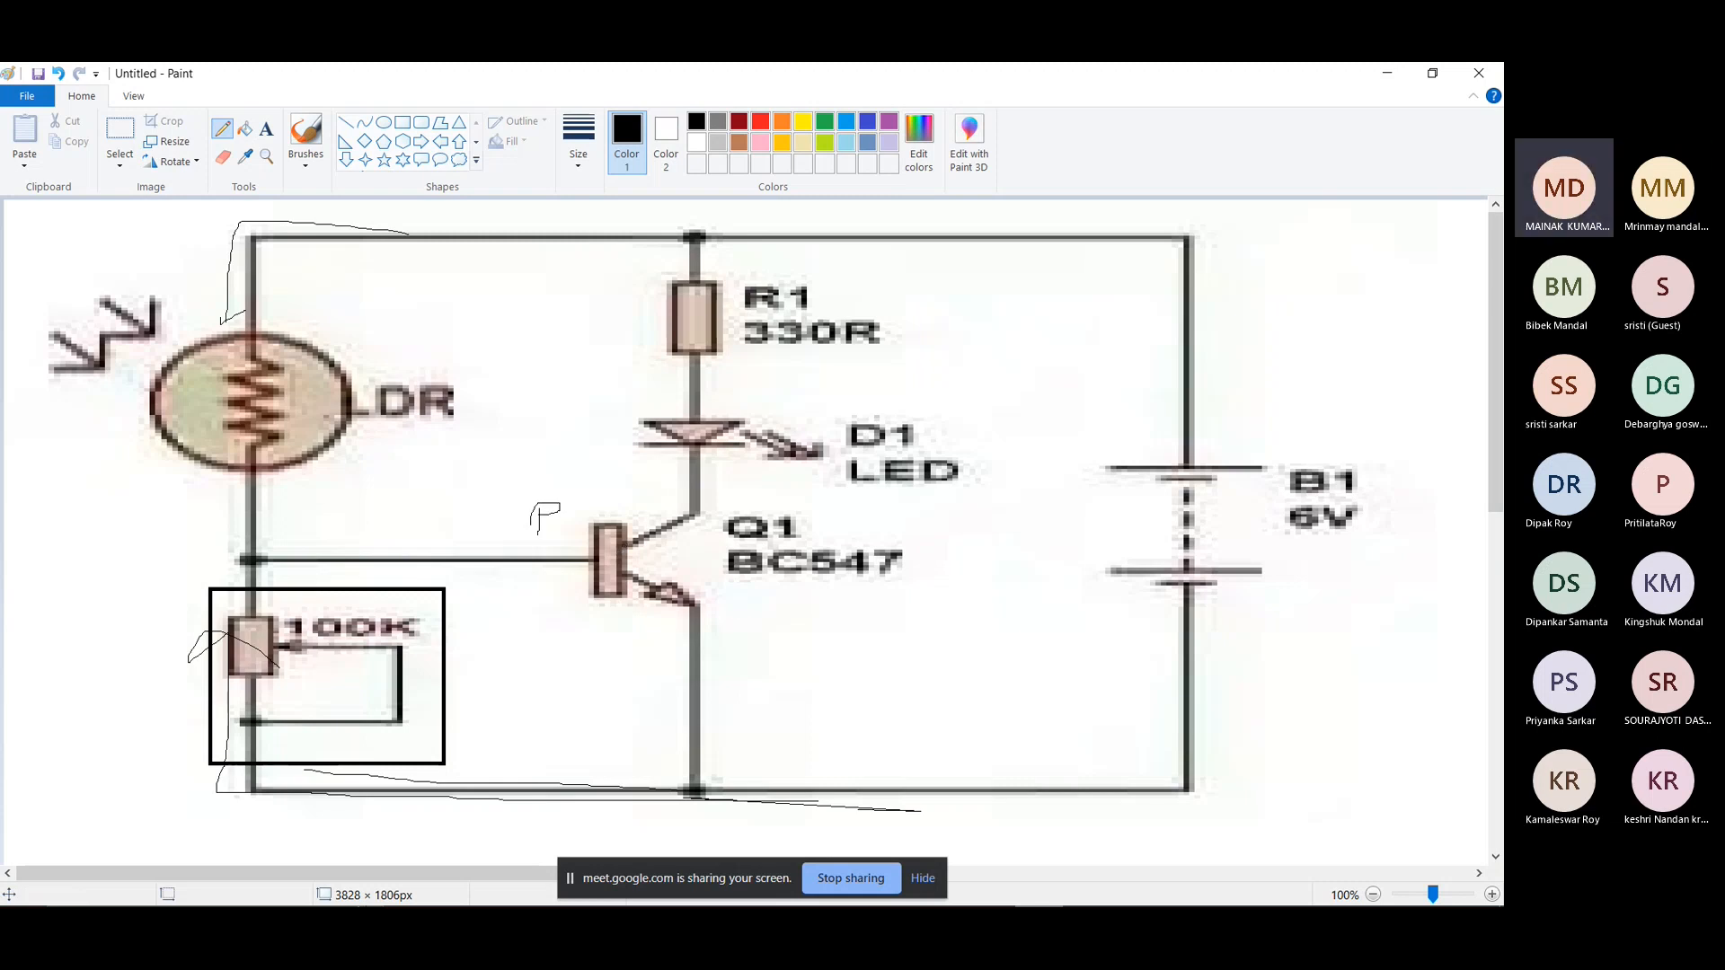
{"action": "mouse_move", "coordinate": [236, 588]}
{"action": "left_mouse_down"}
{"action": "mouse_move", "coordinate": [345, 616]}
{"action": "mouse_move", "coordinate": [397, 672]}
{"action": "mouse_move", "coordinate": [215, 742]}
{"action": "mouse_move", "coordinate": [112, 602]}
{"action": "mouse_move", "coordinate": [252, 568]}
{"action": "mouse_move", "coordinate": [431, 609]}
{"action": "left_mouse_up"}
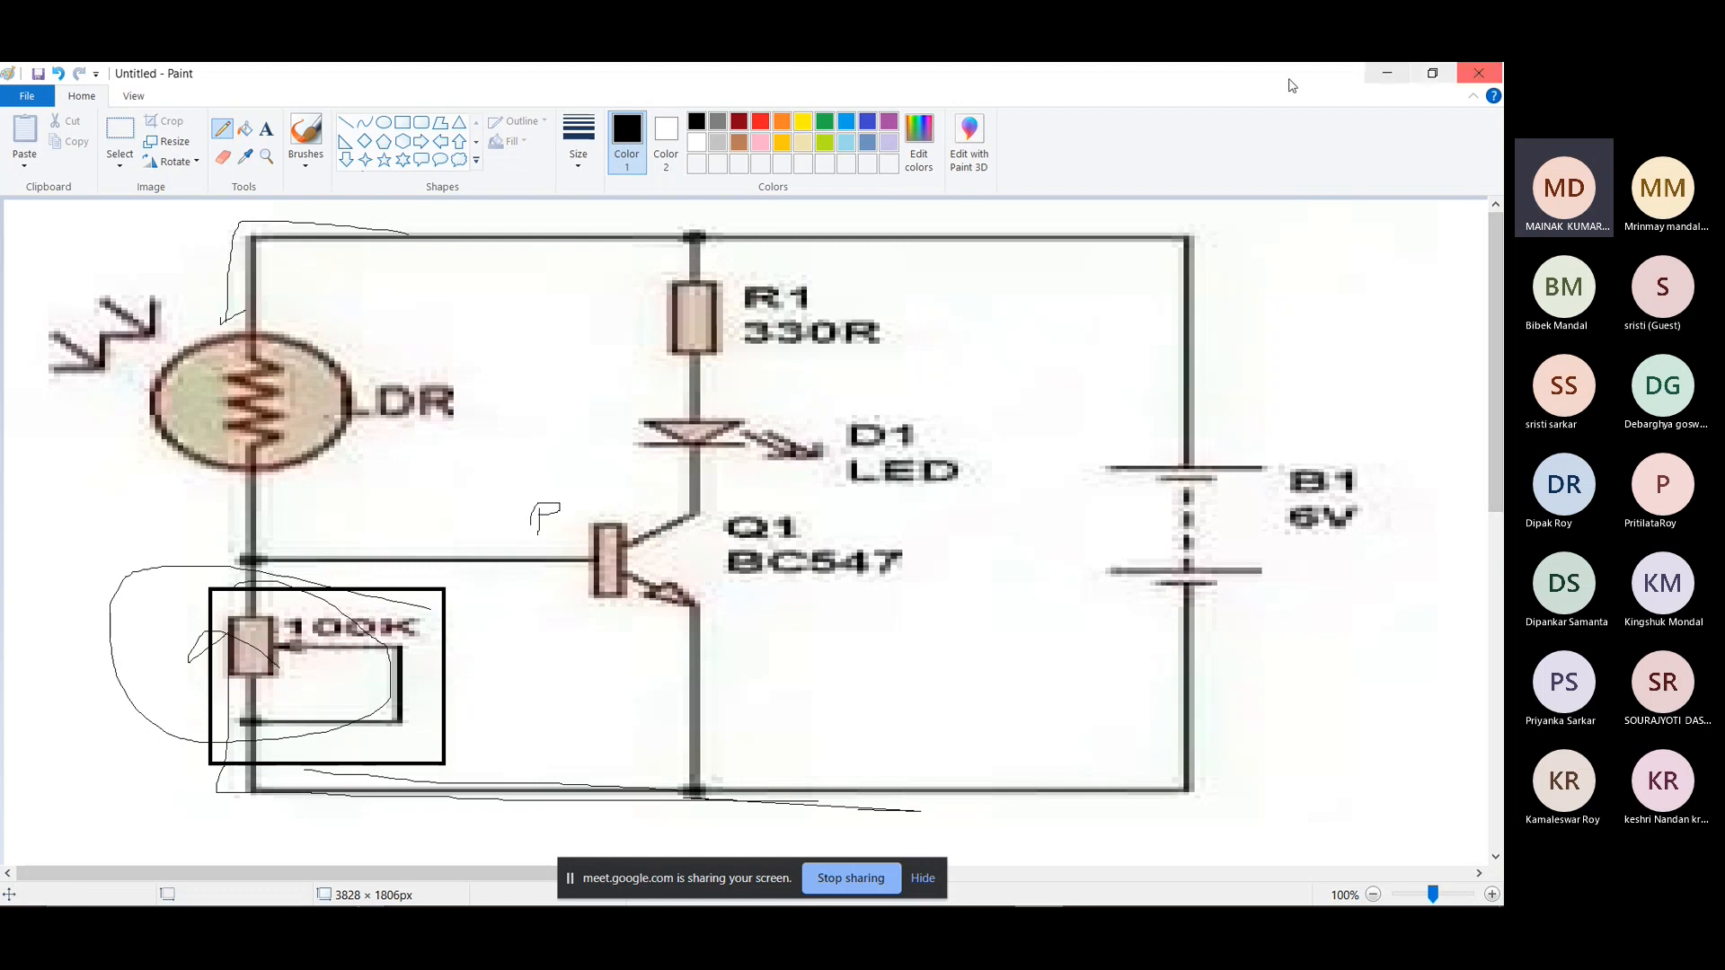
Switch to the EAGLE schematic and search the part library for LED.
{"action": "left_click", "coordinate": [1387, 72]}
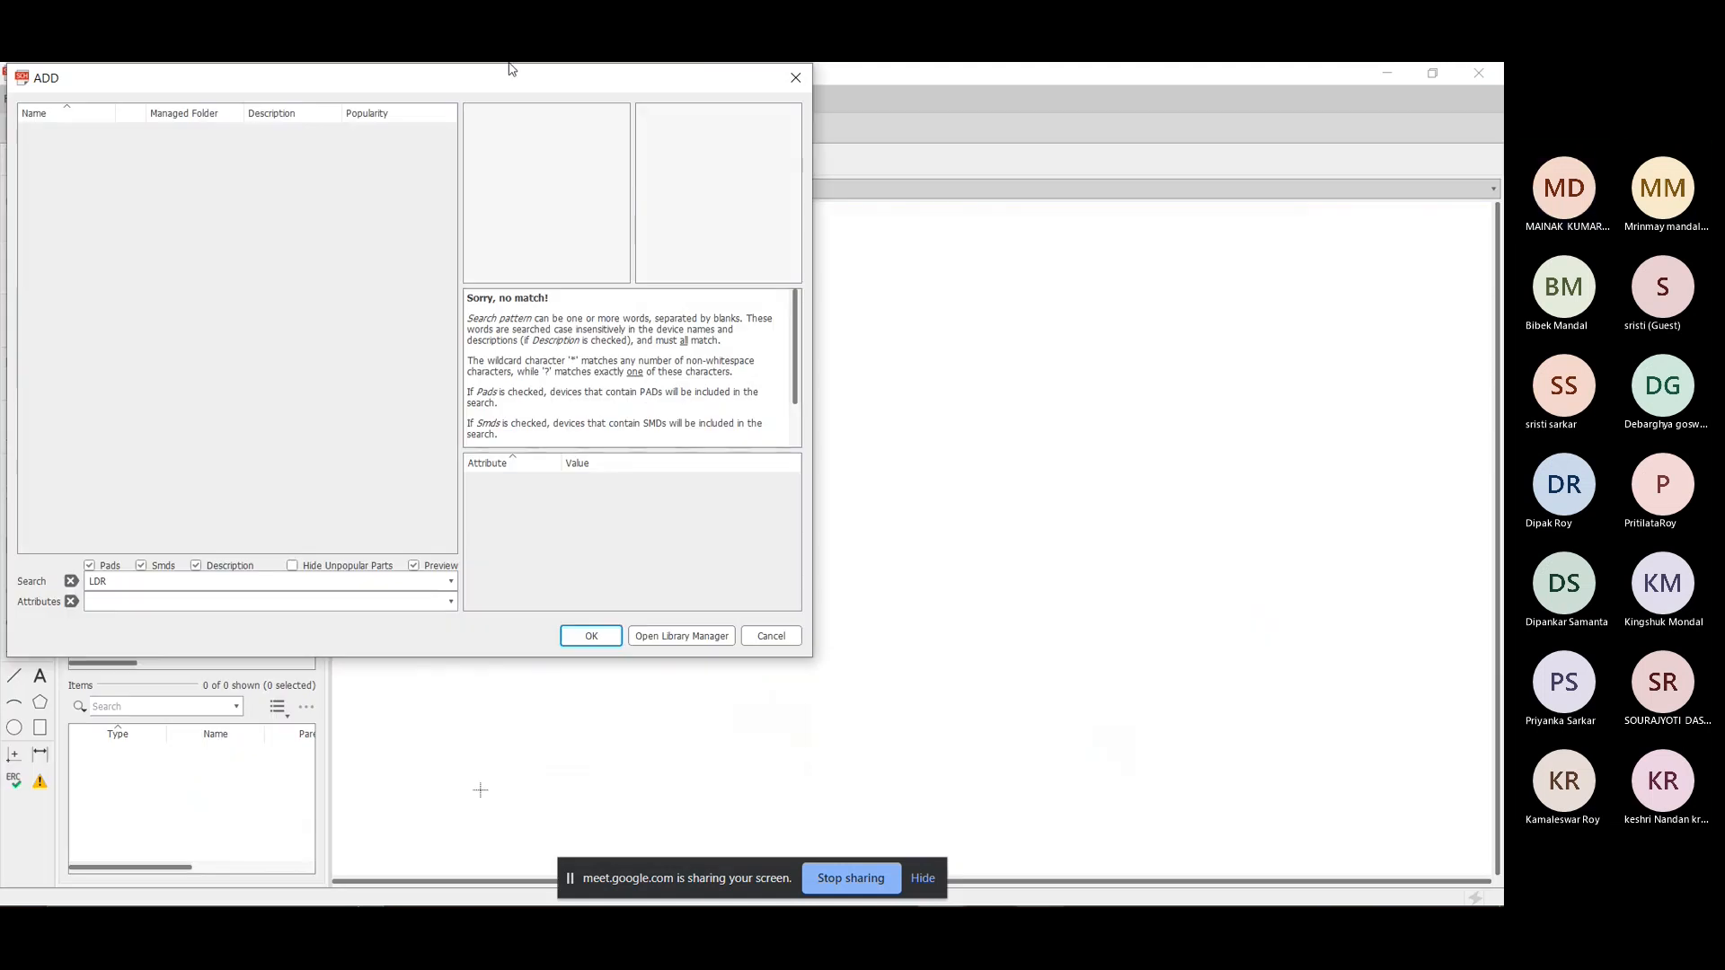
{"action": "left_click", "coordinate": [149, 580]}
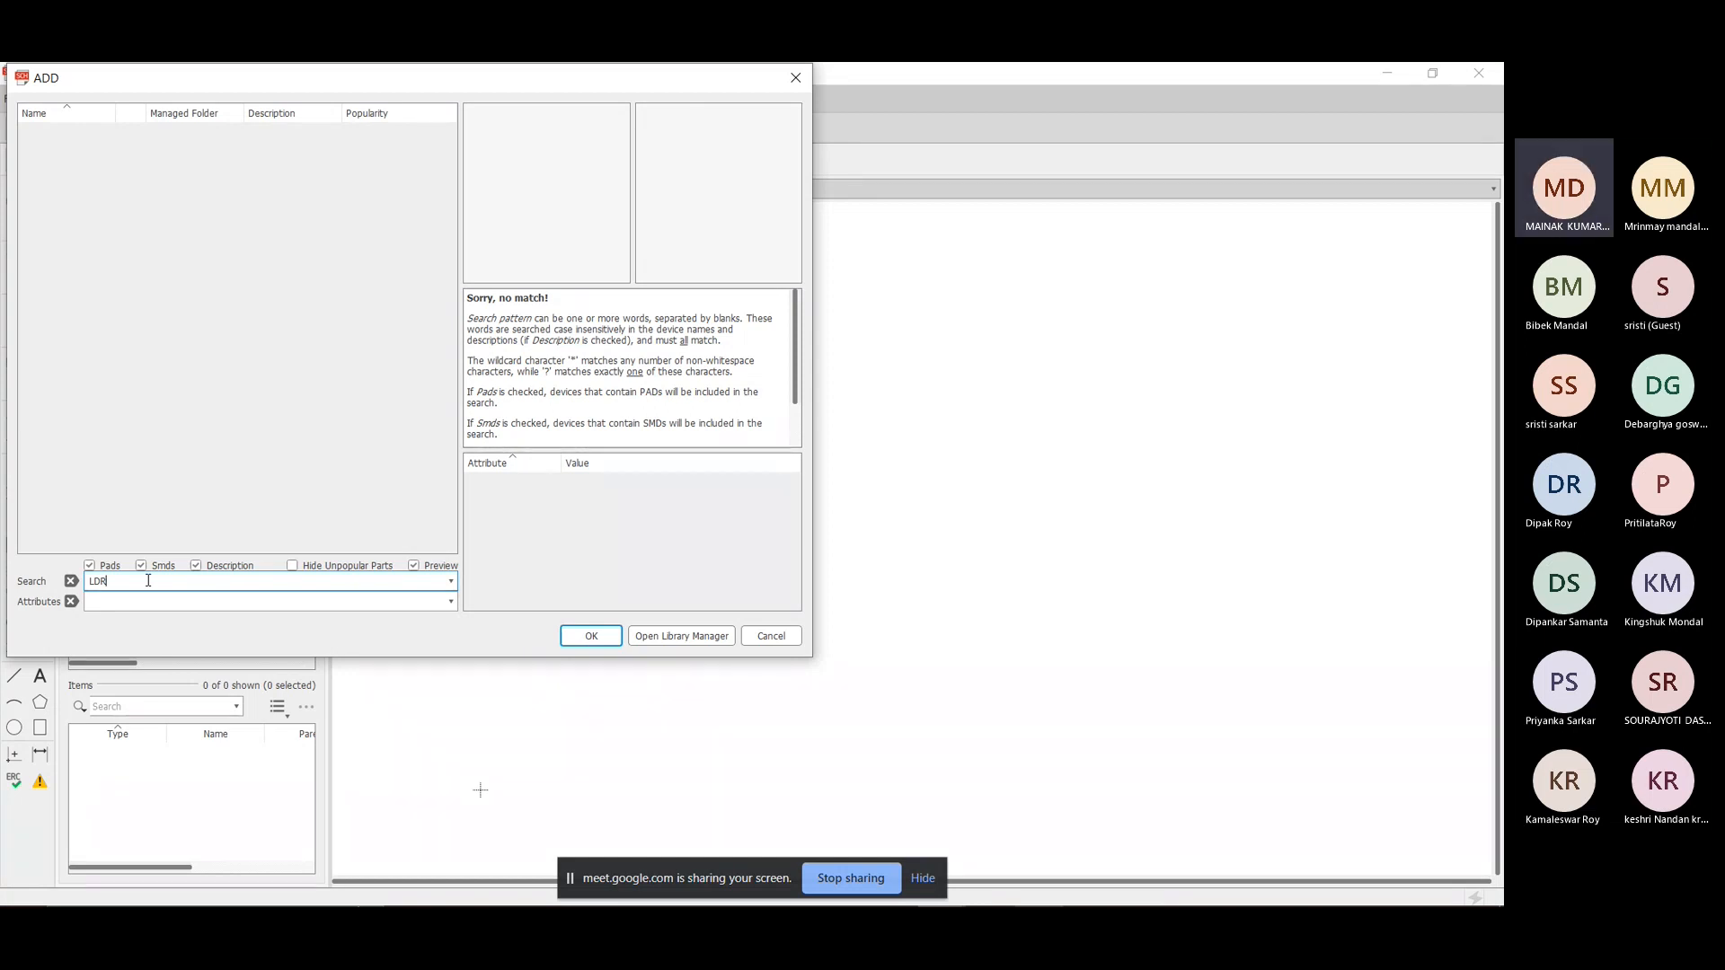
{"action": "key", "text": "BackSpace"}
{"action": "key", "text": "BackSpace"}
{"action": "key", "text": "BackSpace"}
{"action": "type", "text": "LET"}
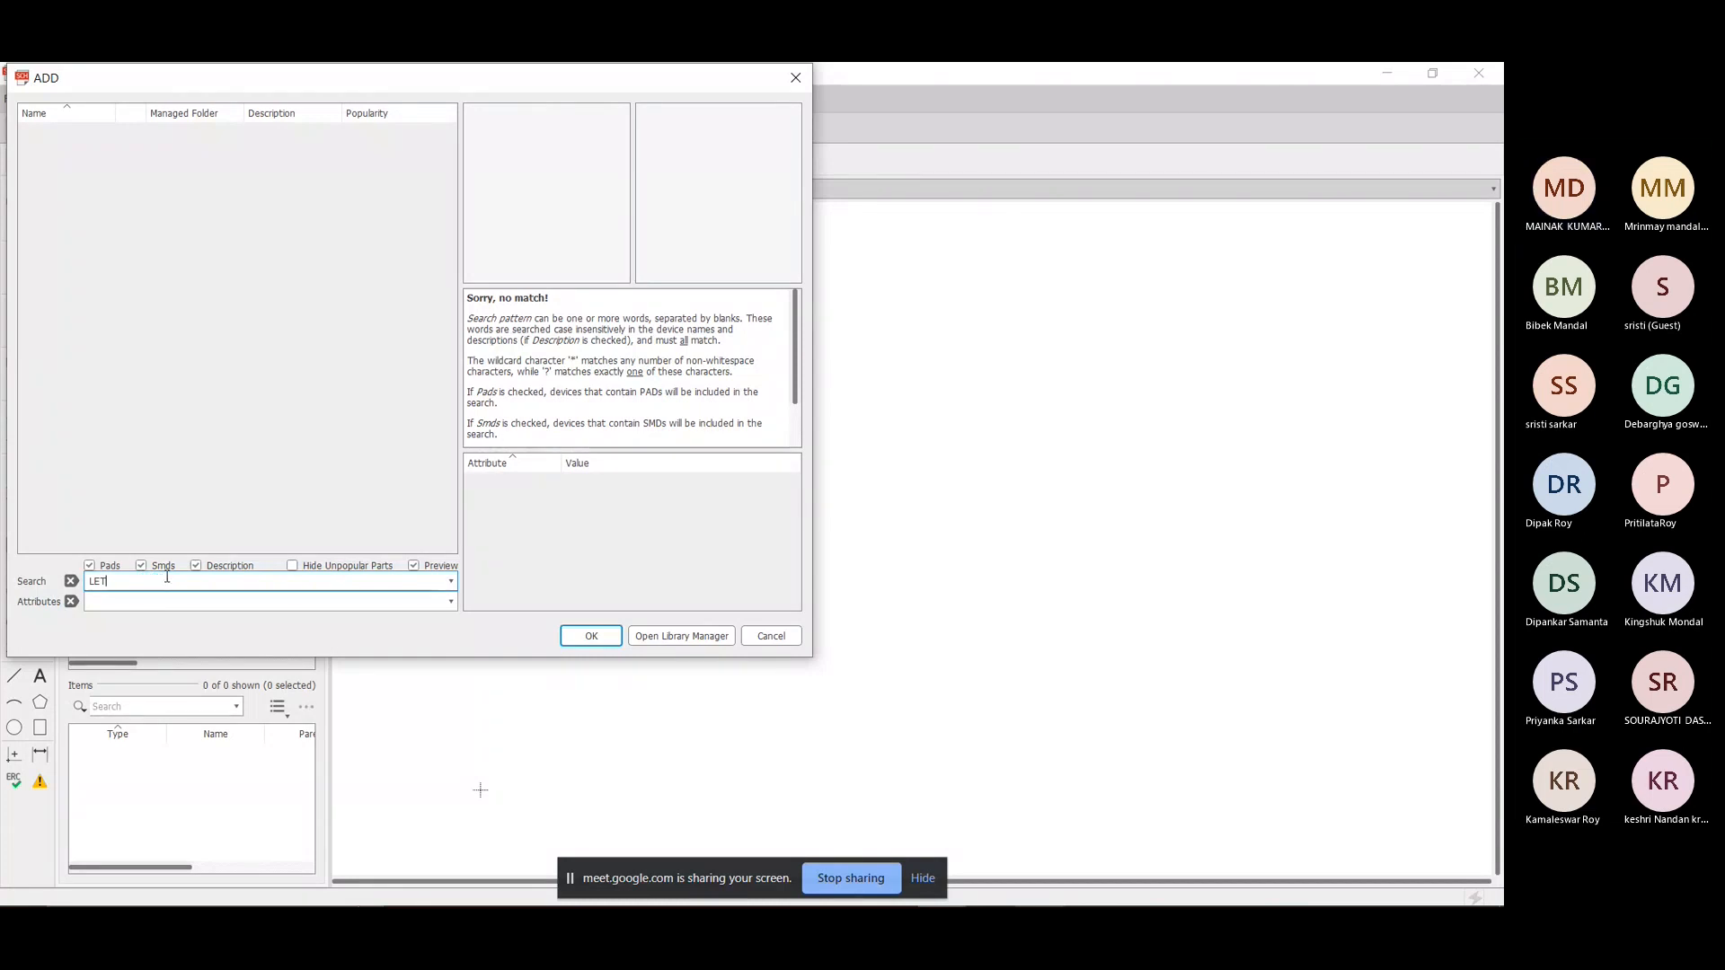
{"action": "key", "text": "BackSpace"}
{"action": "type", "text": "D"}
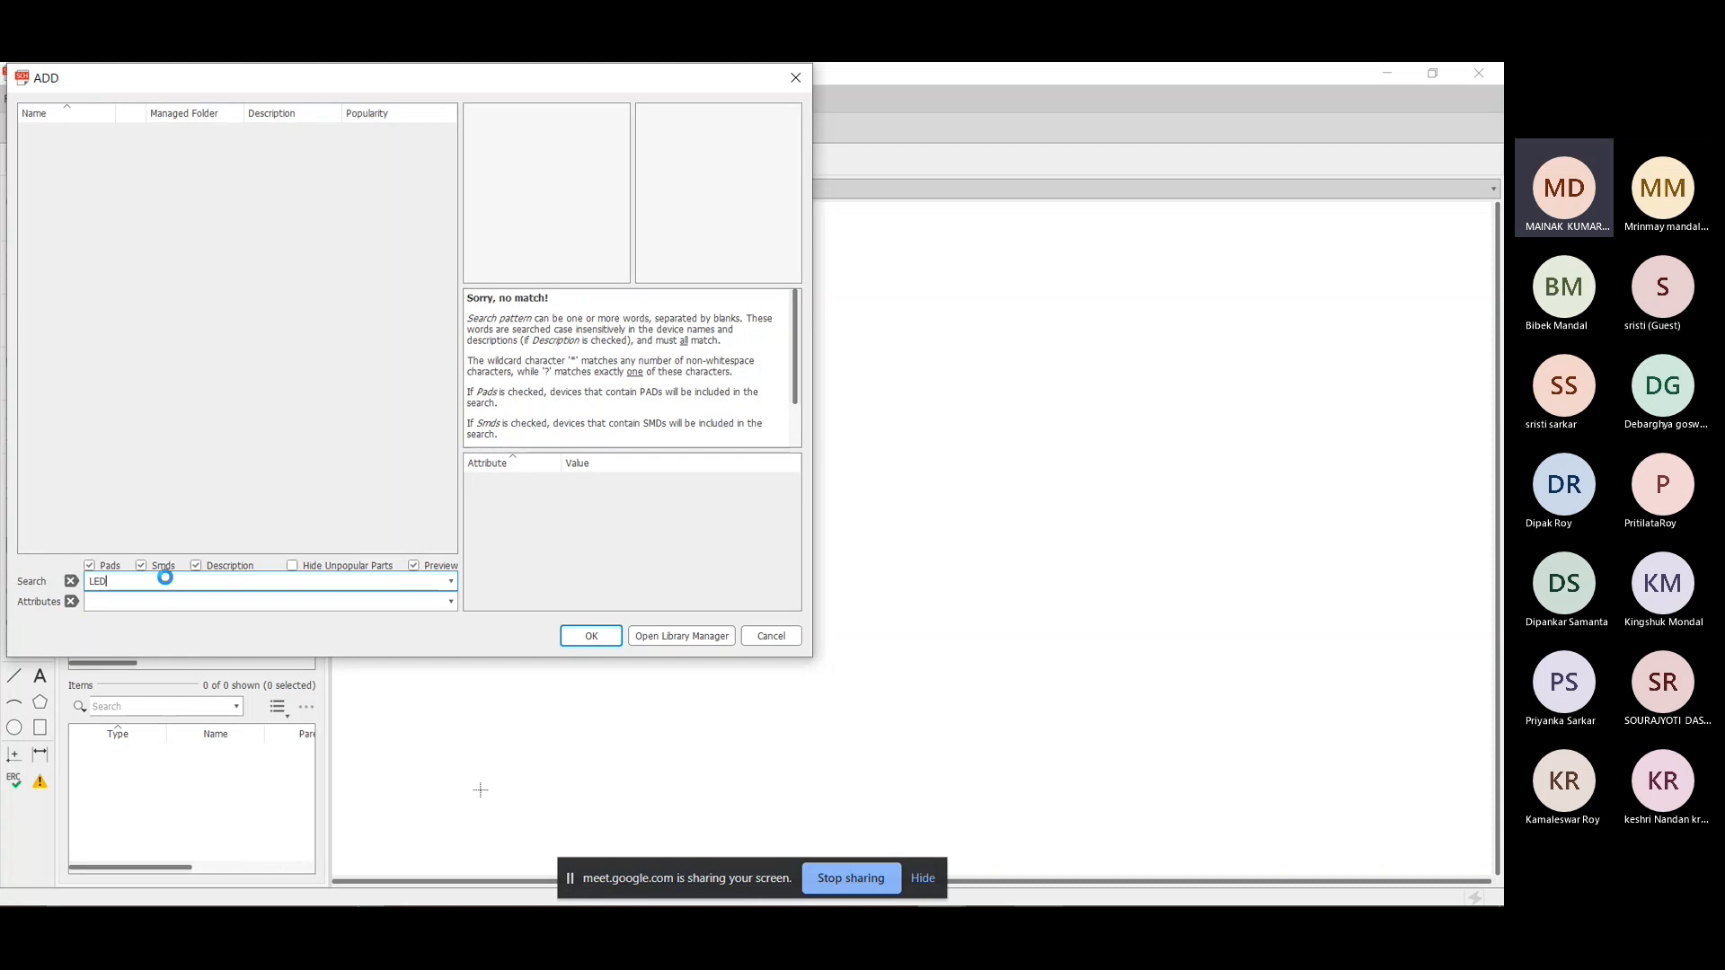
{"action": "key", "text": "Return"}
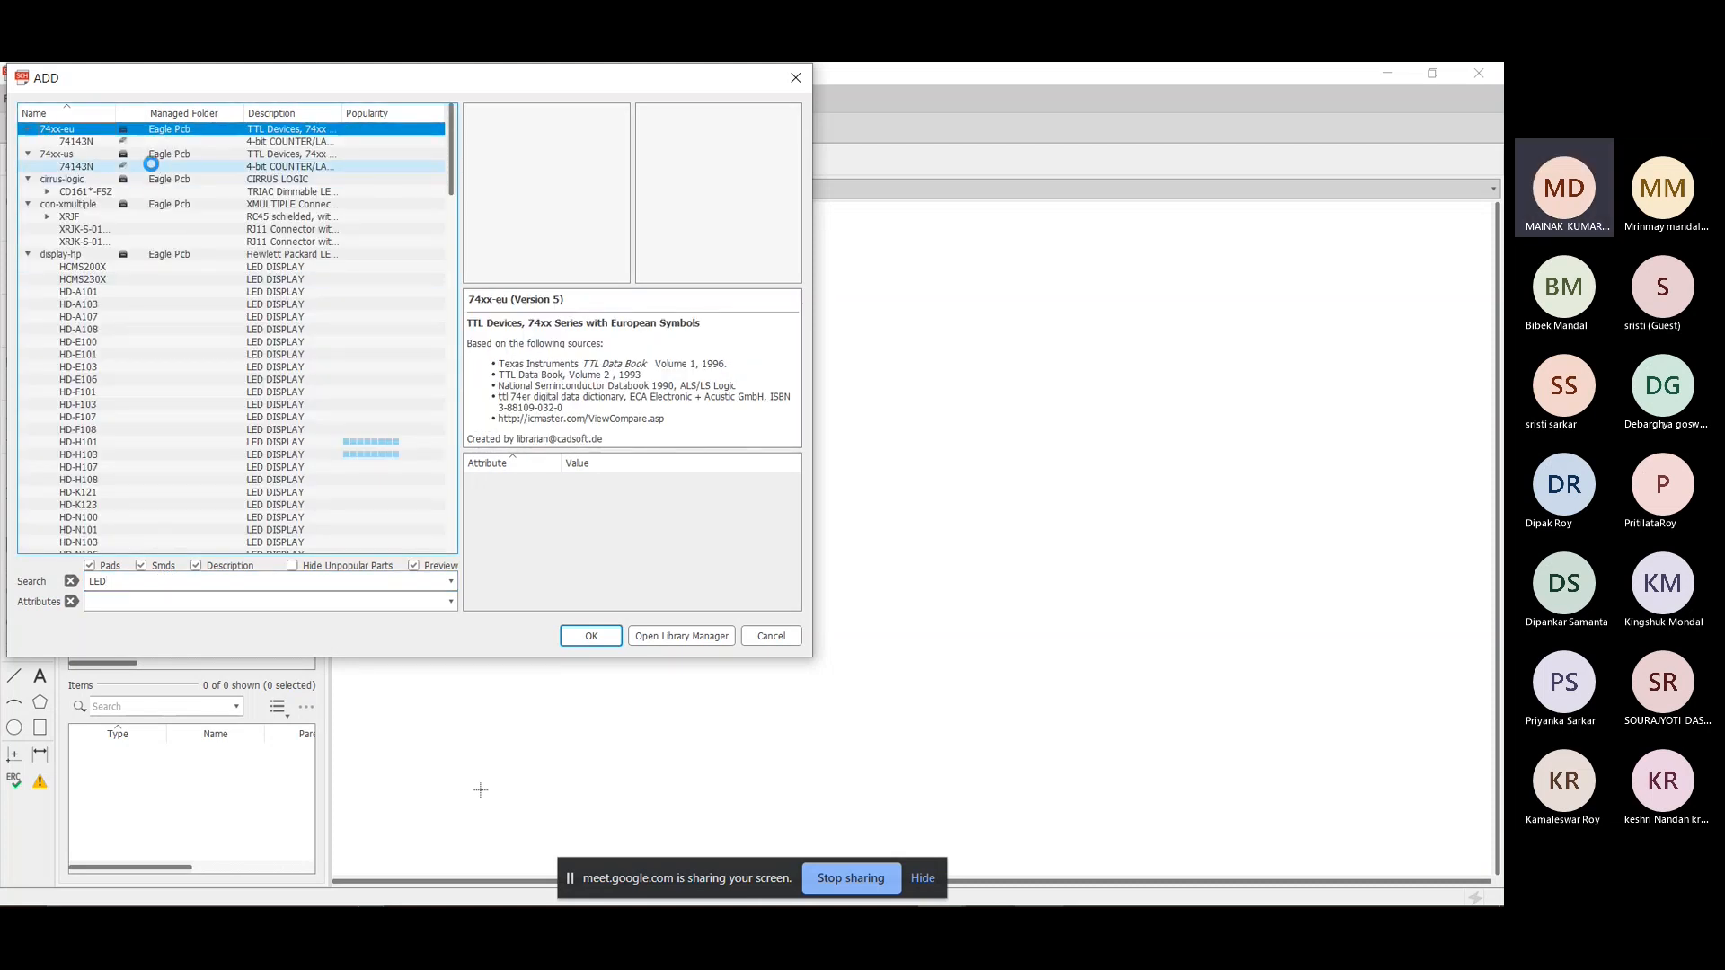
Browse the LED search results from the 74xx and display-hp libraries down to the duo LEDs in the led library.
{"action": "left_click", "coordinate": [151, 164]}
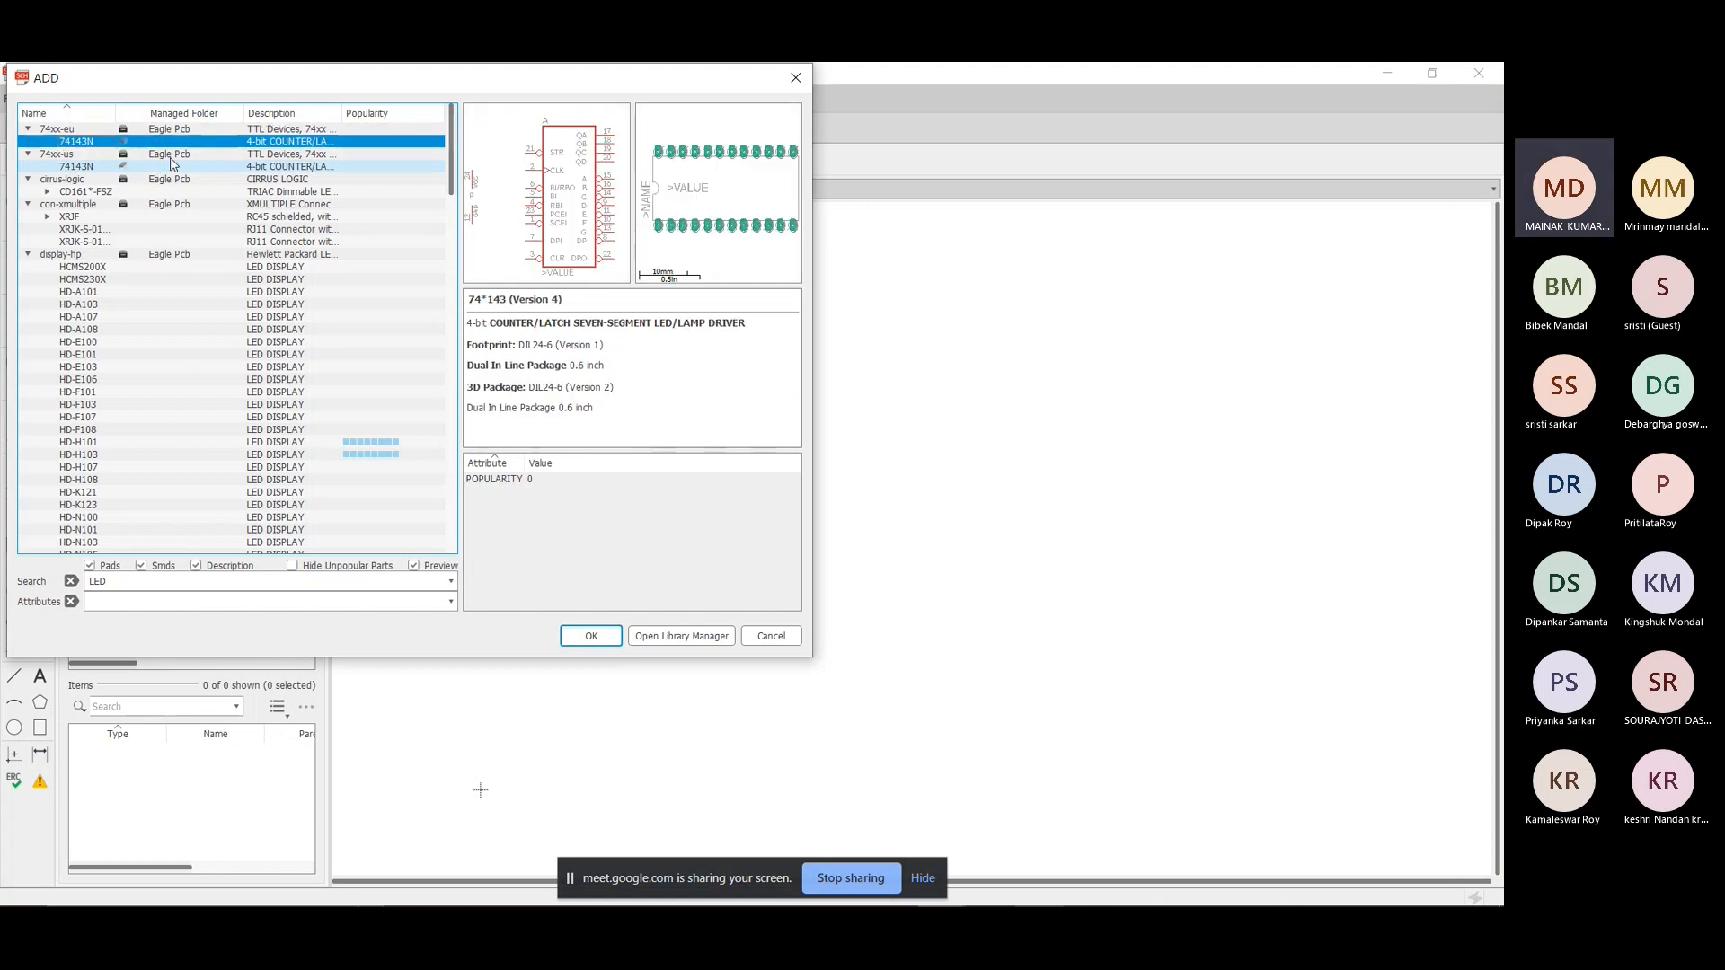
{"action": "key", "text": "Down"}
{"action": "key", "text": "Down"}
{"action": "key", "text": "Down"}
{"action": "key", "text": "Down"}
{"action": "key", "text": "Down"}
{"action": "key", "text": "Down"}
{"action": "key", "text": "Down"}
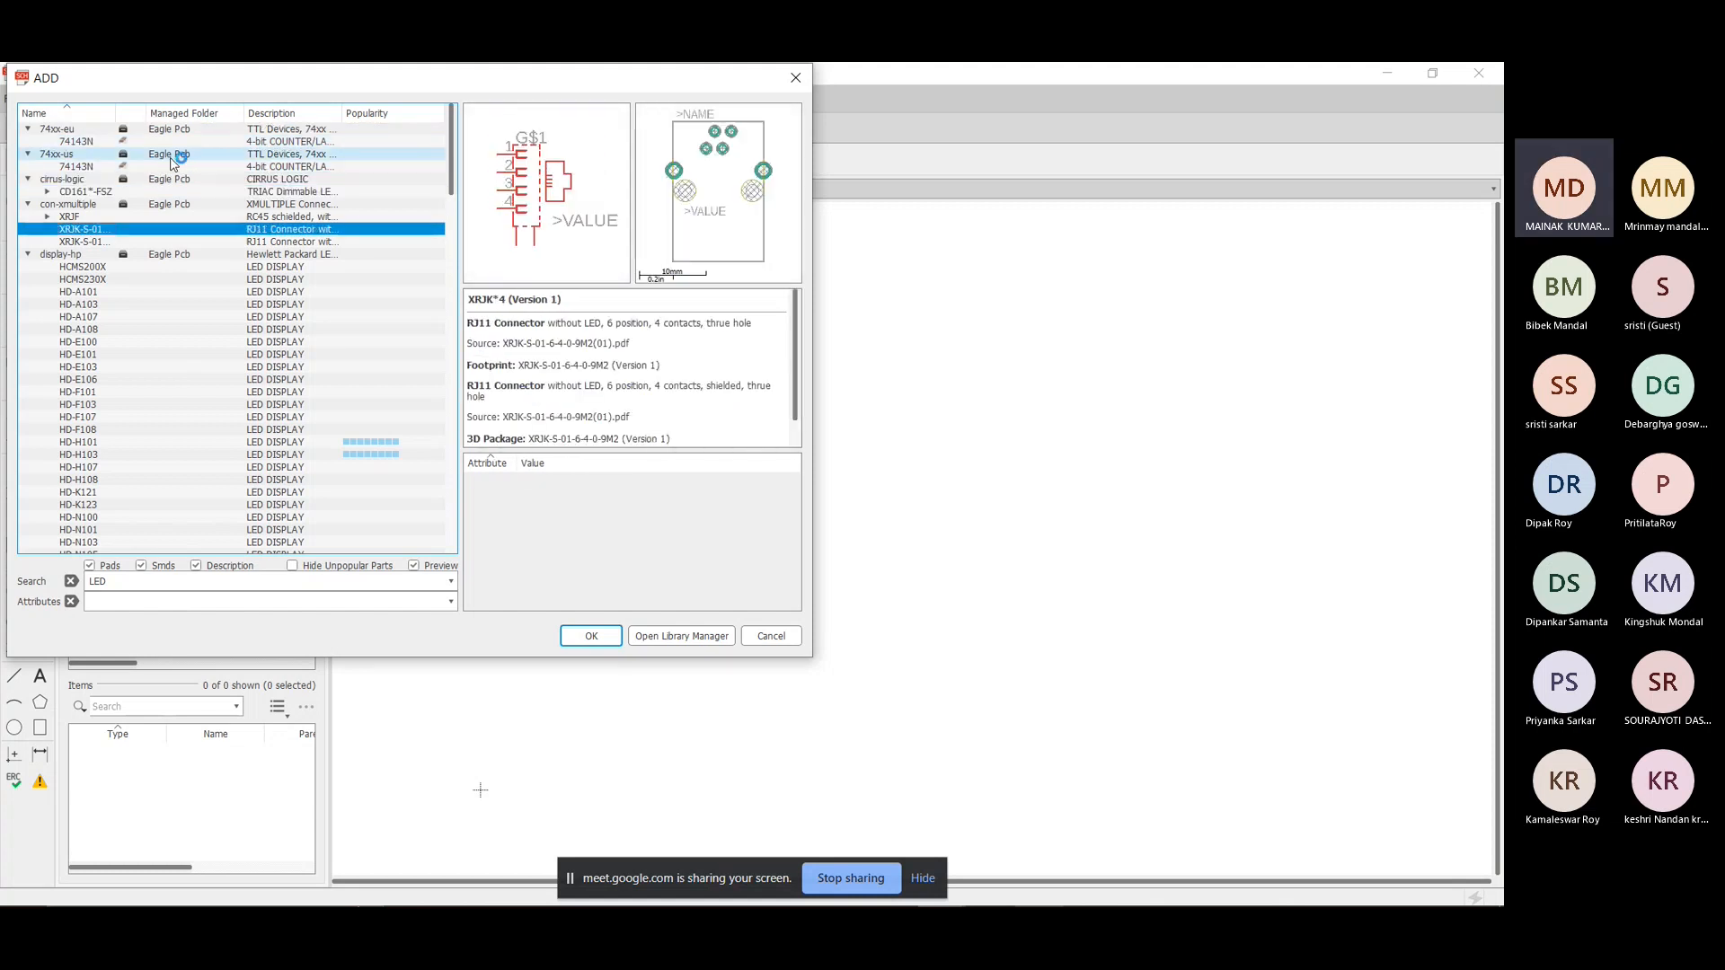
{"action": "key", "text": "Down"}
{"action": "key", "text": "Down"}
{"action": "key", "text": "Down"}
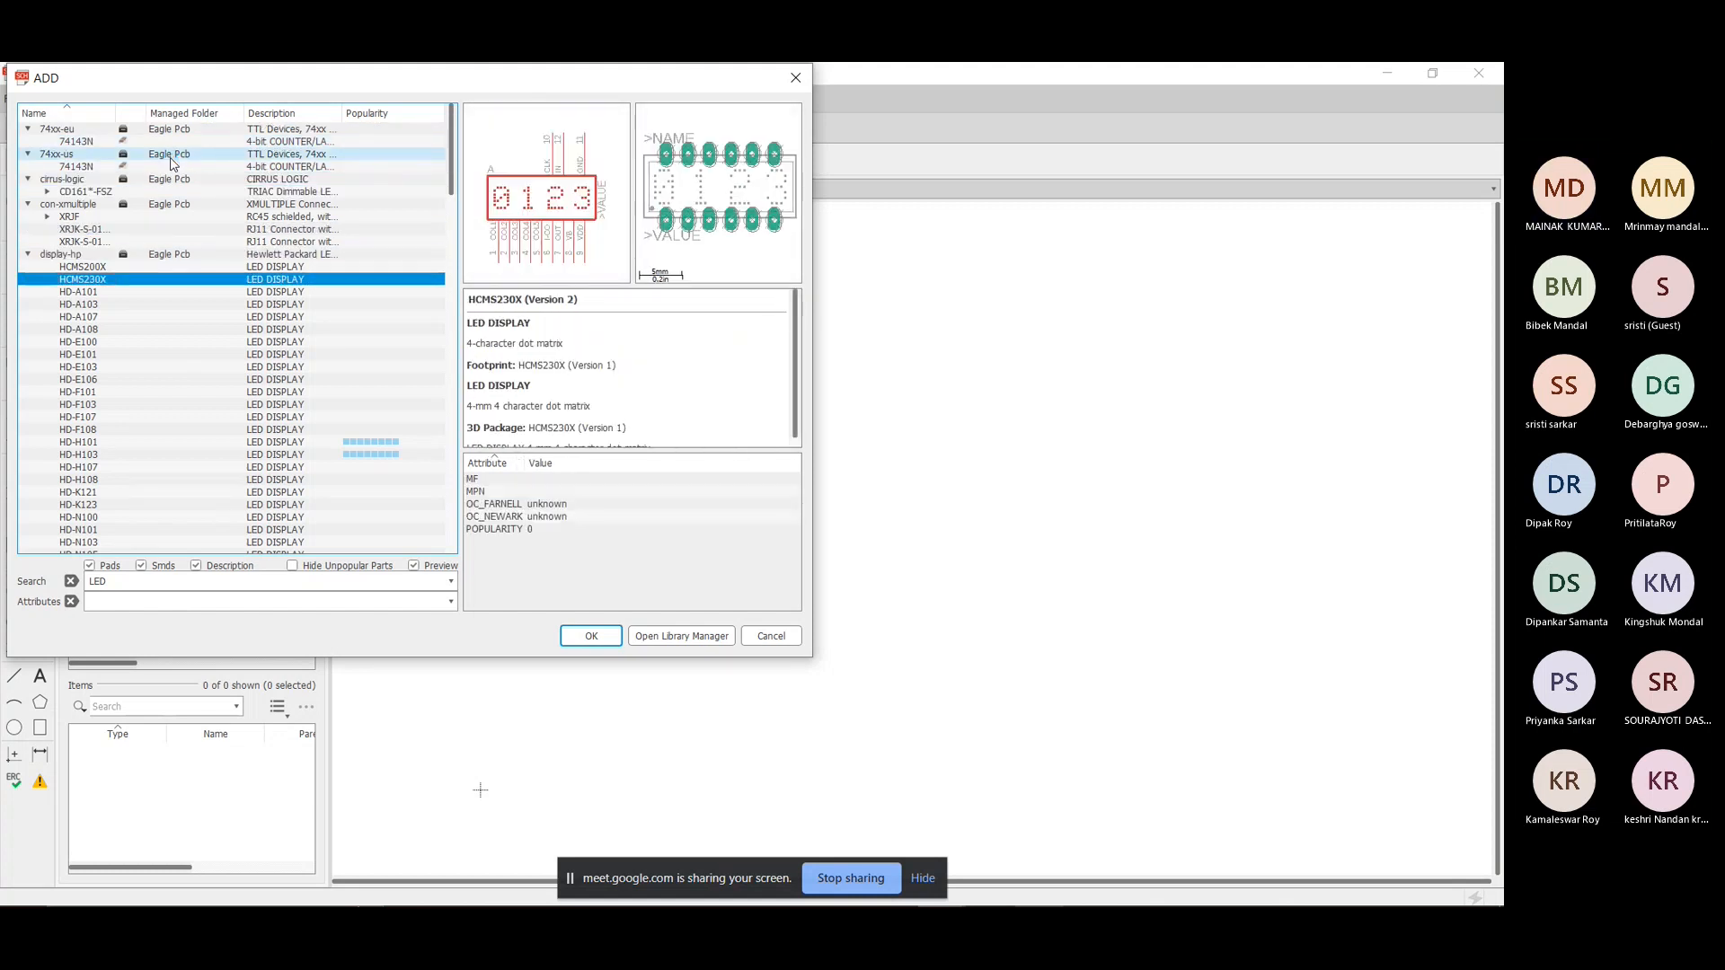
{"action": "key", "text": "Down"}
{"action": "key", "text": "Down"}
{"action": "key", "text": "Down"}
{"action": "key", "text": "Down"}
{"action": "key", "text": "Down"}
{"action": "key", "text": "Down"}
{"action": "key", "text": "Down"}
{"action": "key", "text": "Down"}
{"action": "key", "text": "Down"}
{"action": "key", "text": "Down"}
{"action": "key", "text": "Down"}
{"action": "key", "text": "Down"}
{"action": "key", "text": "Down"}
{"action": "key", "text": "Down"}
{"action": "key", "text": "Down"}
{"action": "key", "text": "Down"}
{"action": "key", "text": "Down"}
{"action": "key", "text": "Down"}
{"action": "key", "text": "Down"}
{"action": "key", "text": "Down"}
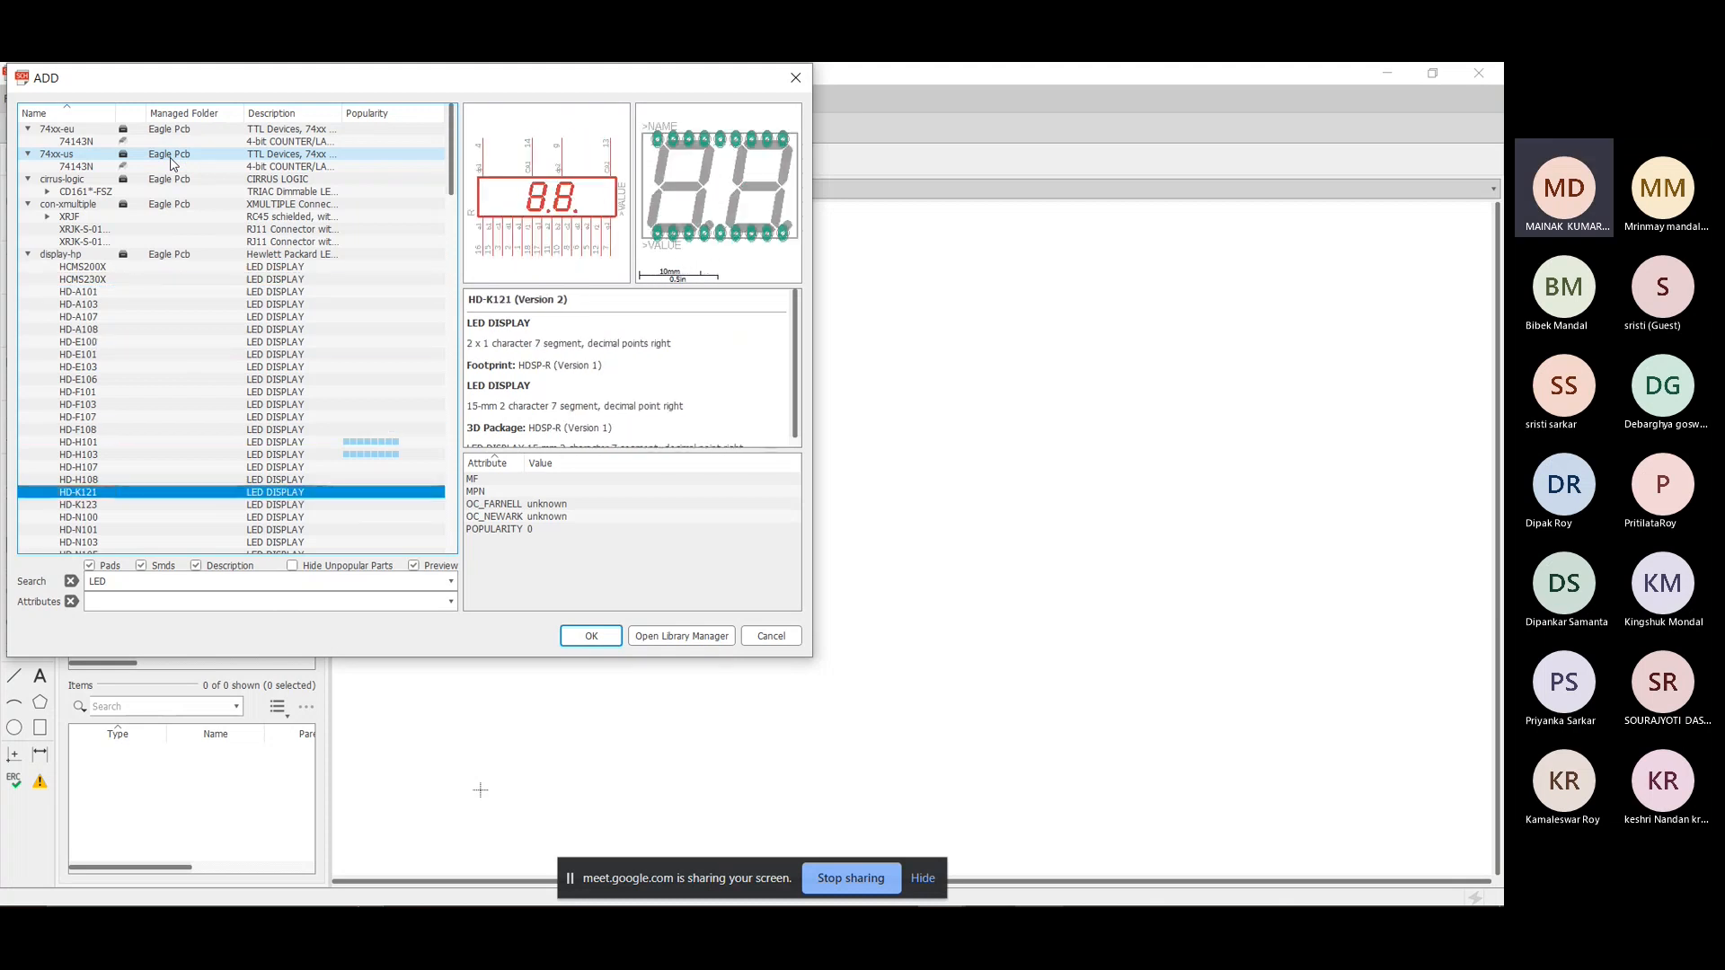
{"action": "key", "text": "Down"}
{"action": "key", "text": "Down"}
{"action": "key", "text": "Down"}
{"action": "key", "text": "Down"}
{"action": "key", "text": "Down"}
{"action": "key", "text": "Down"}
{"action": "key", "text": "Down"}
{"action": "key", "text": "Down"}
{"action": "key", "text": "Down"}
{"action": "key", "text": "Down"}
{"action": "key", "text": "Down"}
{"action": "key", "text": "Down"}
{"action": "key", "text": "Down"}
{"action": "key", "text": "Down"}
{"action": "key", "text": "Down"}
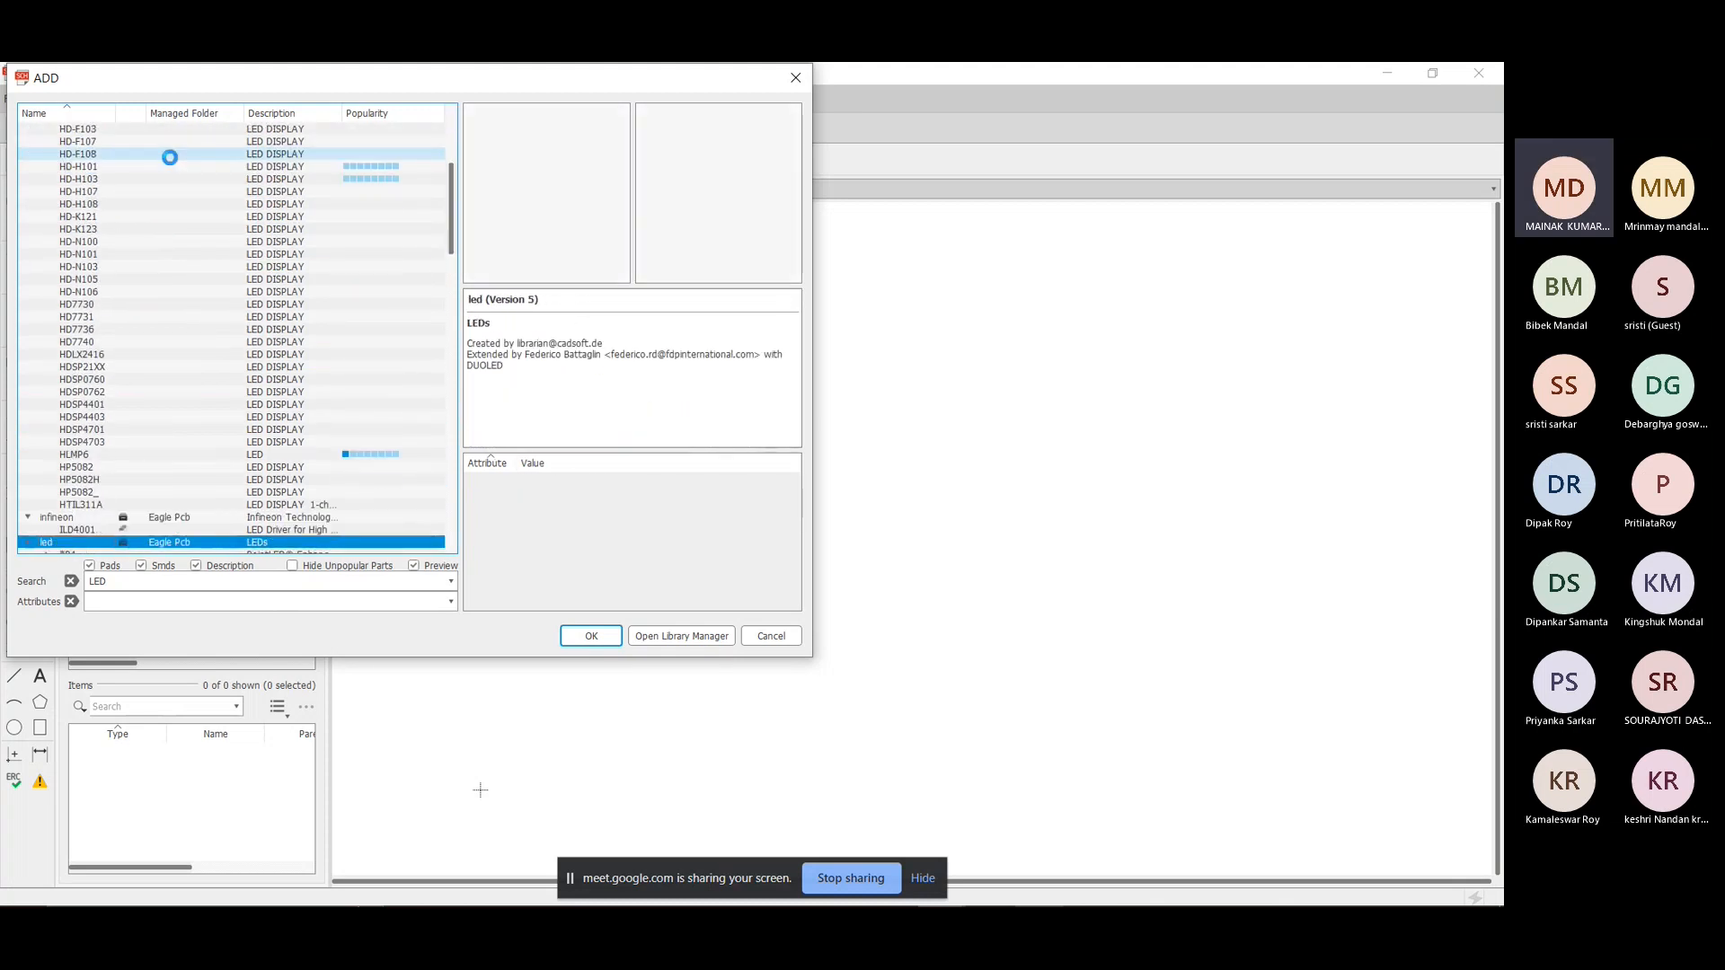
{"action": "key", "text": "Down"}
{"action": "key", "text": "Down"}
{"action": "key", "text": "Down"}
{"action": "key", "text": "Down"}
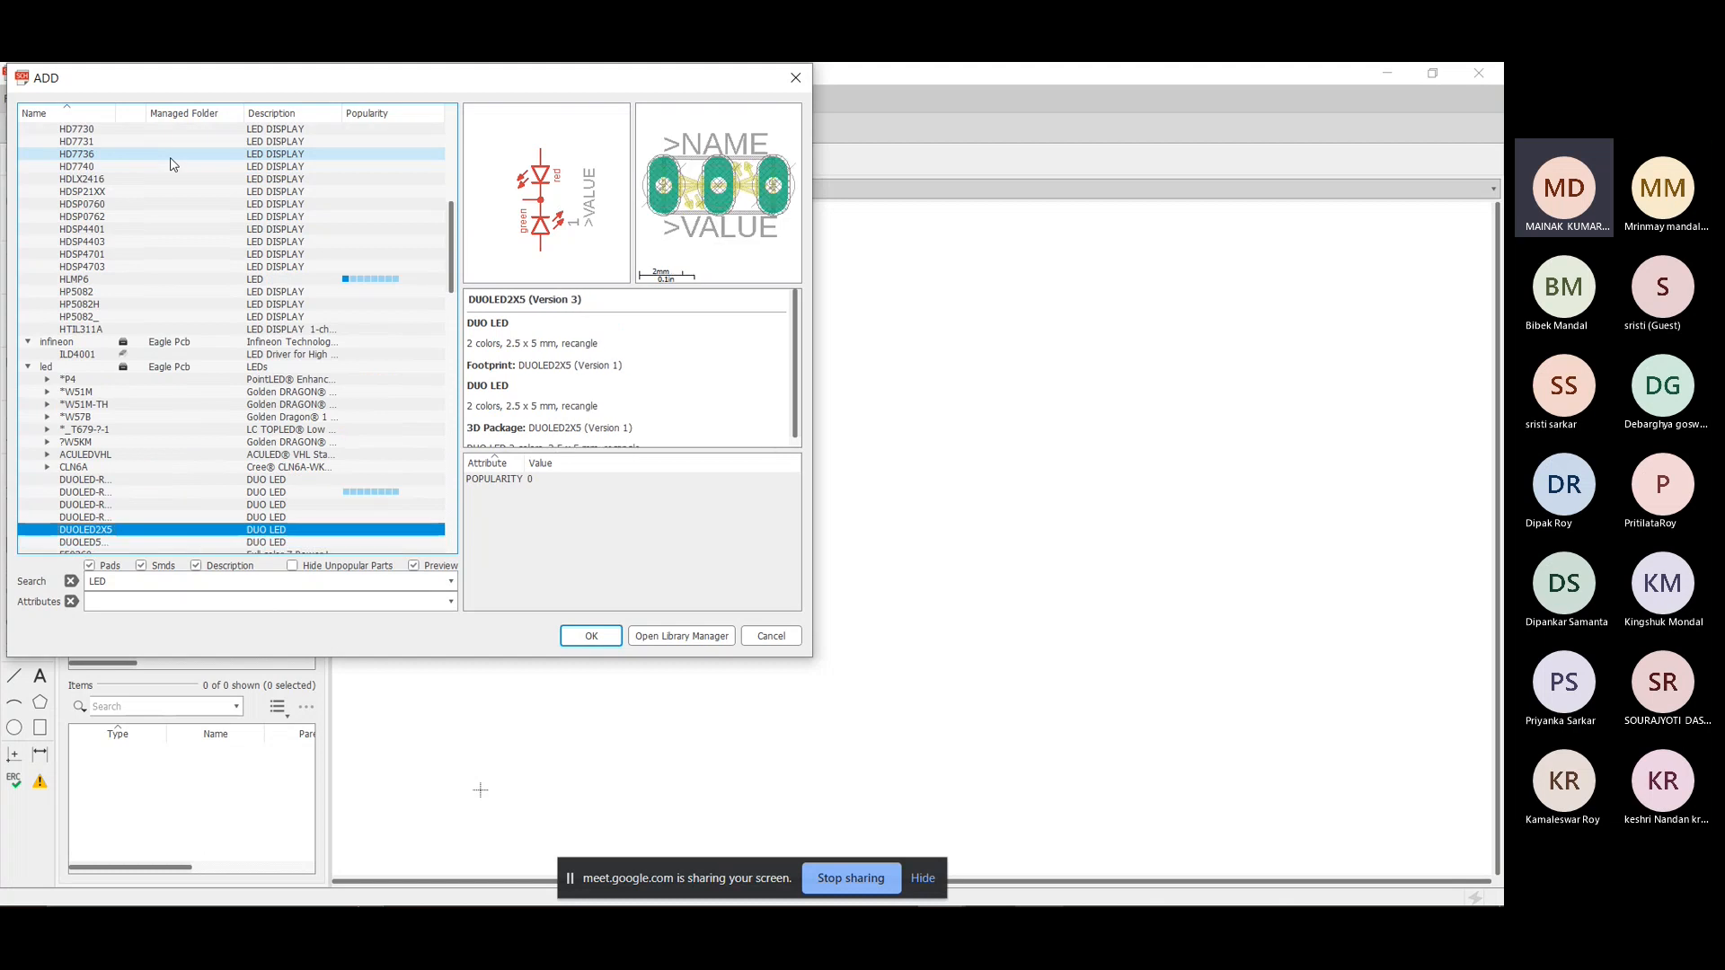
Examine the variants of the *_T679-?-1, ?W5KM and ACULEDVHL families in the led library.
{"action": "key", "text": "Up"}
{"action": "key", "text": "Up"}
{"action": "key", "text": "Up"}
{"action": "key", "text": "Up"}
{"action": "key", "text": "Up"}
{"action": "key", "text": "Up"}
{"action": "key", "text": "Up"}
{"action": "key", "text": "Down"}
{"action": "key", "text": "Down"}
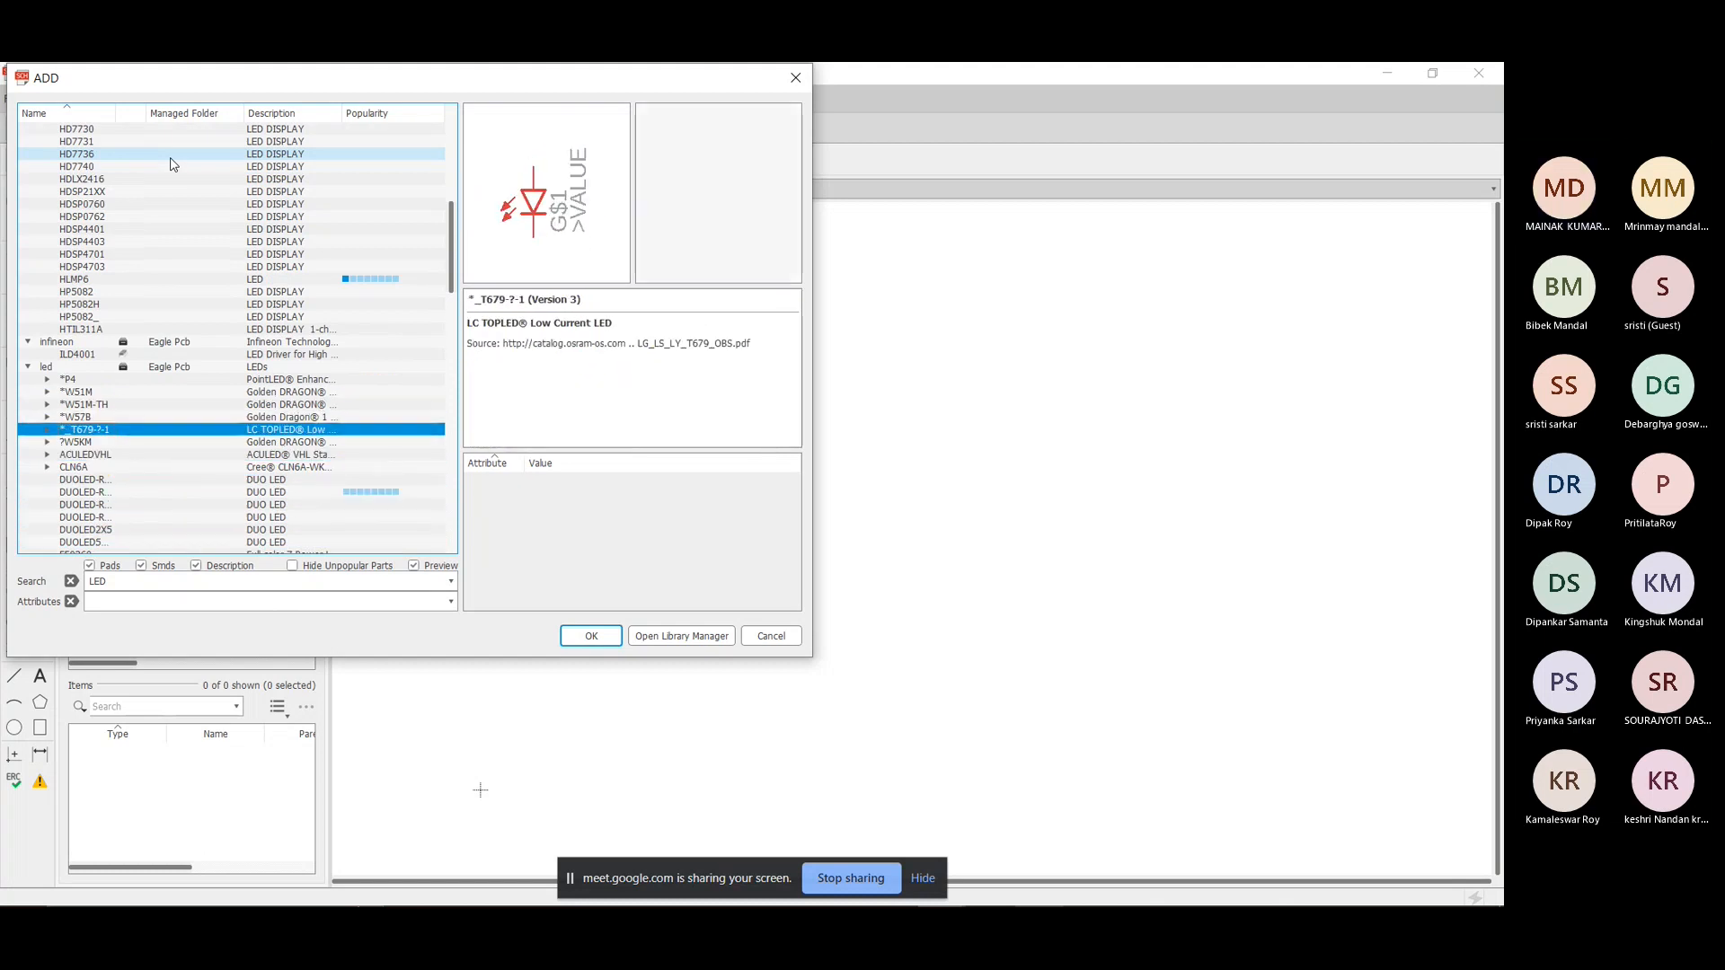
{"action": "key", "text": "Right"}
{"action": "key", "text": "Down"}
{"action": "key", "text": "Down"}
{"action": "key", "text": "Down"}
{"action": "key", "text": "Down"}
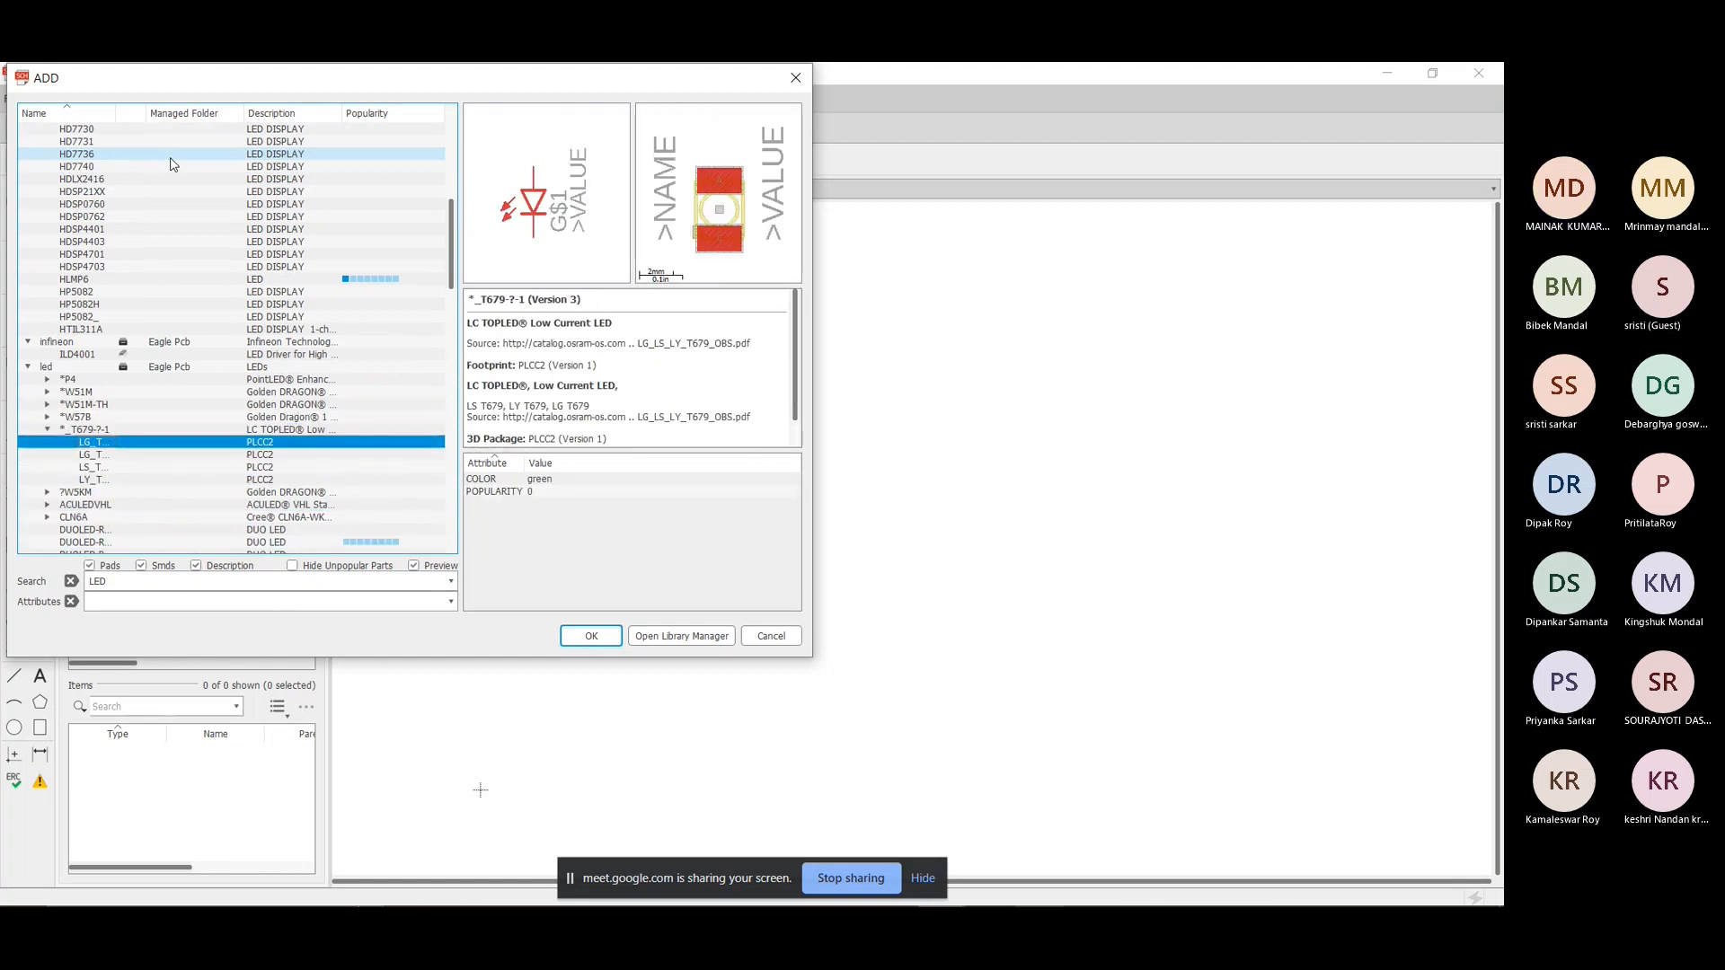
{"action": "key", "text": "Down"}
{"action": "key", "text": "Right"}
{"action": "key", "text": "Down"}
{"action": "key", "text": "Down"}
{"action": "key", "text": "Down"}
{"action": "key", "text": "Down"}
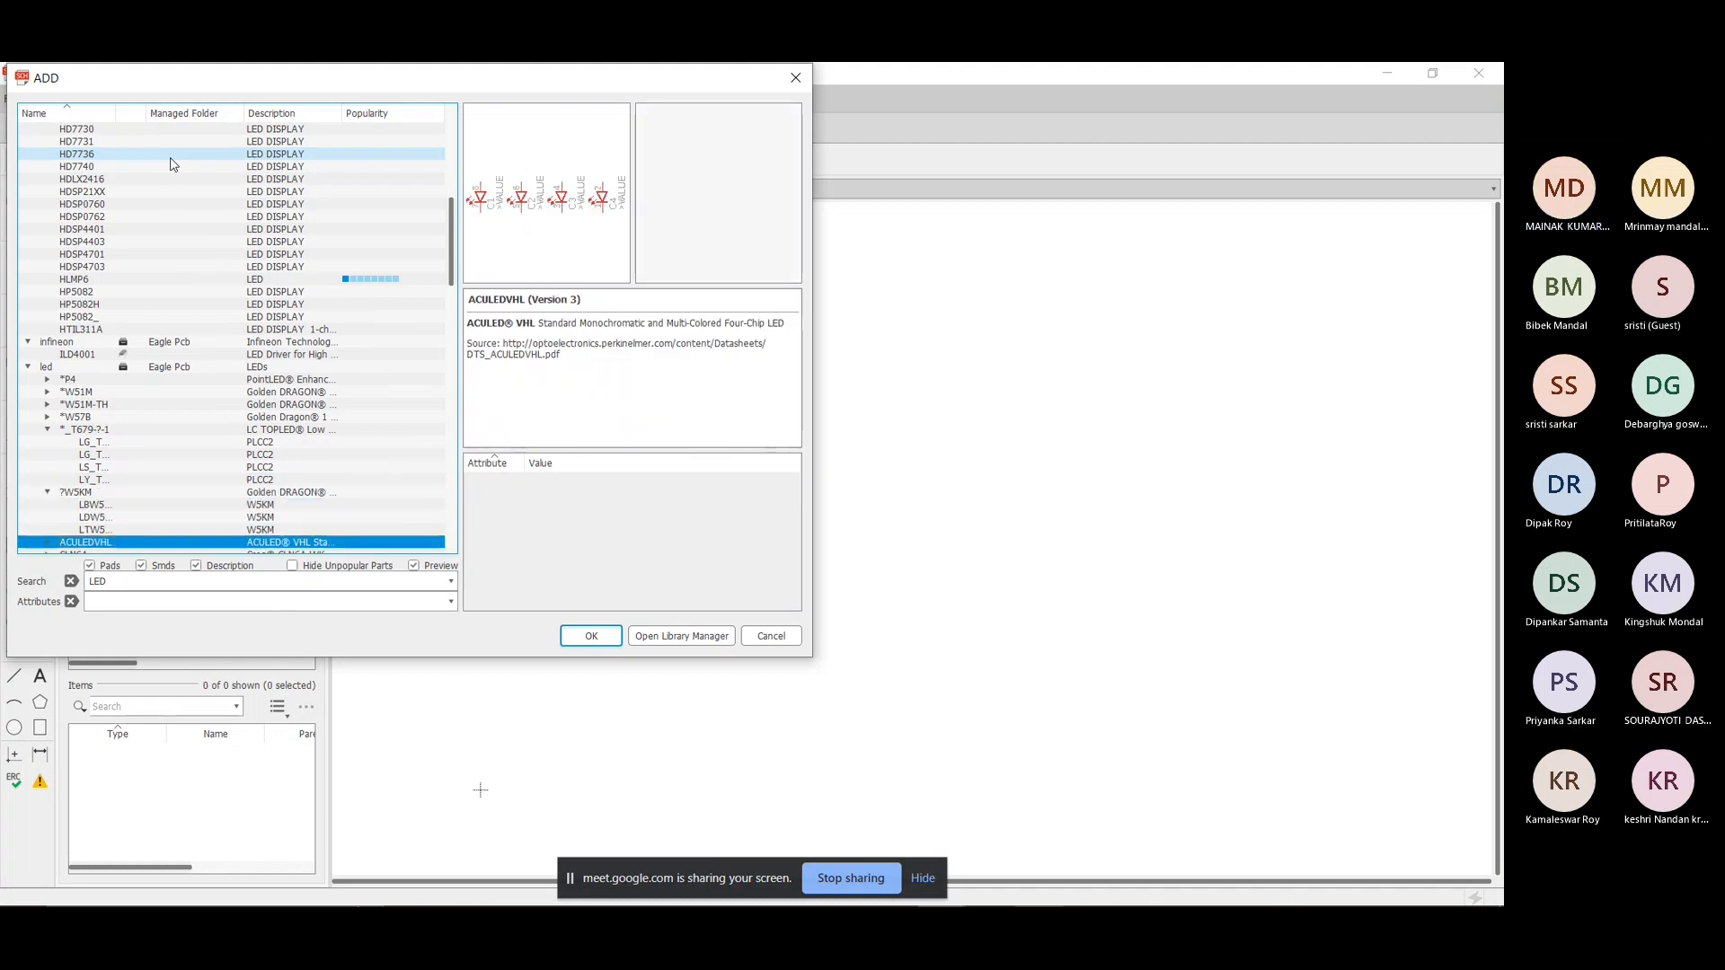
{"action": "key", "text": "Right"}
{"action": "key", "text": "Down"}
{"action": "key", "text": "Down"}
{"action": "key", "text": "Down"}
Select the red 3 mm low-current LED TLLR4400 in the led library.
{"action": "key", "text": "Down"}
{"action": "key", "text": "Down"}
{"action": "key", "text": "Down"}
{"action": "key", "text": "Down"}
{"action": "key", "text": "Down"}
{"action": "key", "text": "Down"}
{"action": "key", "text": "Down"}
{"action": "key", "text": "Down"}
{"action": "key", "text": "Down"}
{"action": "key", "text": "Down"}
{"action": "key", "text": "Down"}
{"action": "key", "text": "Down"}
{"action": "key", "text": "Down"}
{"action": "key", "text": "Down"}
{"action": "key", "text": "Down"}
{"action": "key", "text": "Down"}
{"action": "key", "text": "Down"}
{"action": "key", "text": "Down"}
{"action": "key", "text": "Down"}
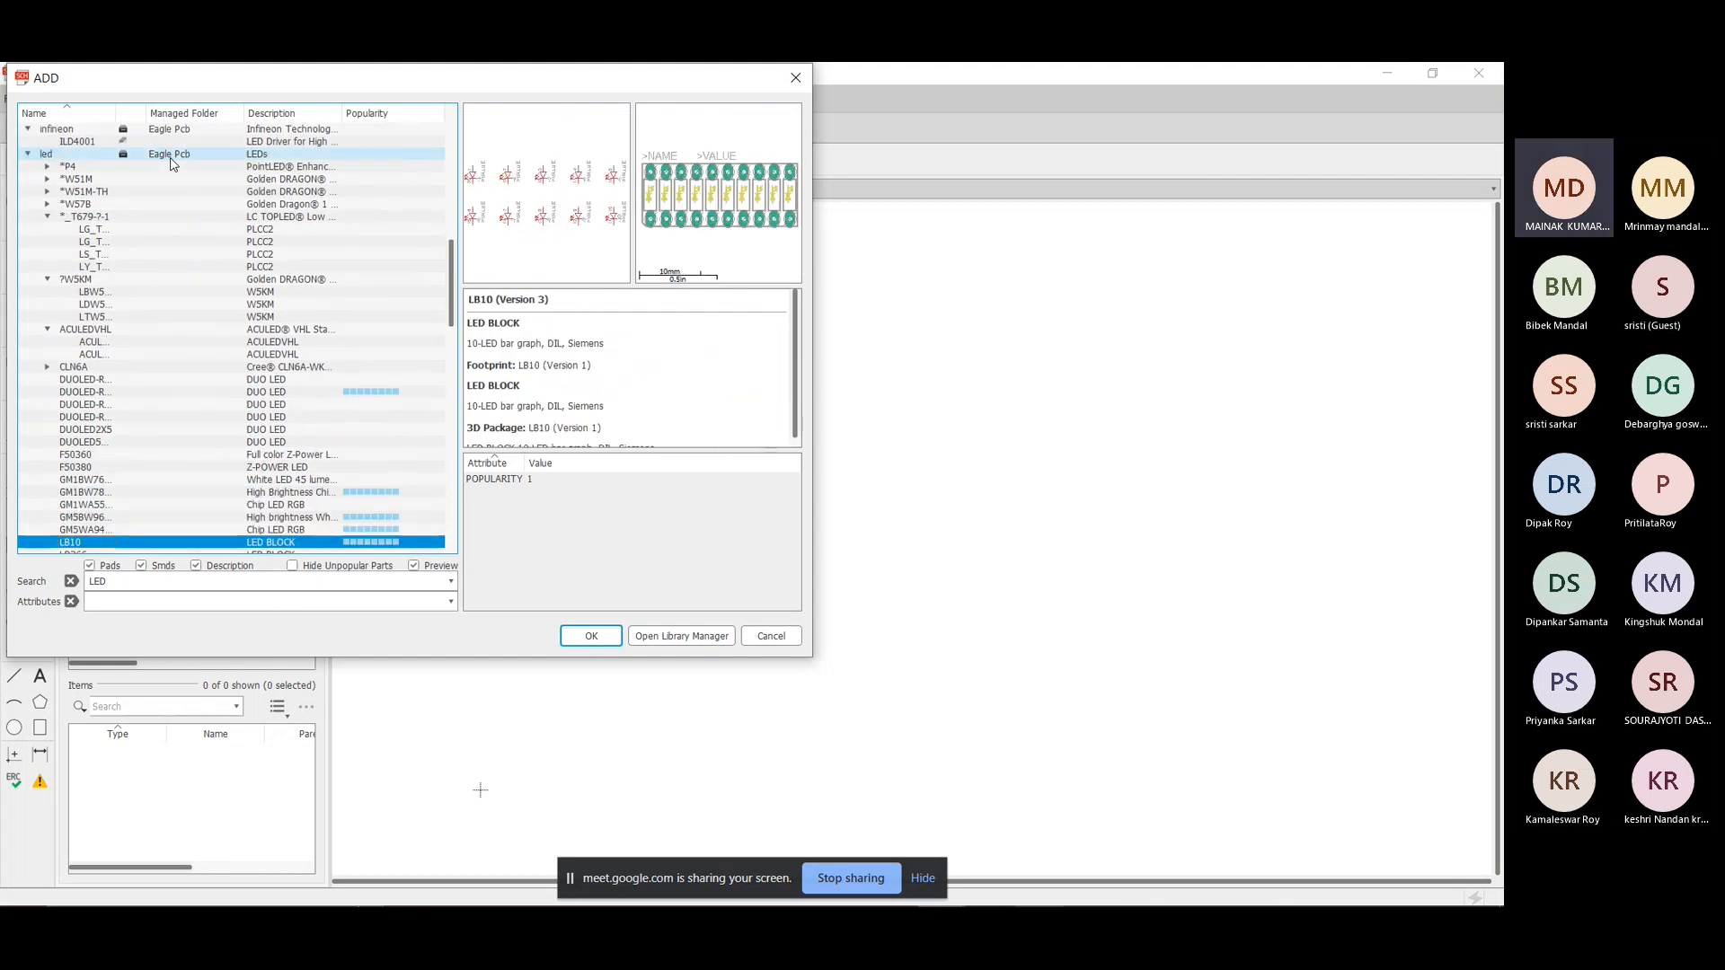
{"action": "key", "text": "Down"}
{"action": "key", "text": "Down"}
{"action": "key", "text": "Down"}
{"action": "key", "text": "Down"}
{"action": "key", "text": "Down"}
{"action": "key", "text": "Down"}
{"action": "key", "text": "Down"}
{"action": "key", "text": "Down"}
{"action": "key", "text": "Down"}
{"action": "key", "text": "Down"}
{"action": "key", "text": "Down"}
{"action": "key", "text": "Down"}
{"action": "key", "text": "Down"}
{"action": "key", "text": "Down"}
{"action": "key", "text": "Down"}
{"action": "key", "text": "Down"}
{"action": "key", "text": "Down"}
{"action": "key", "text": "Down"}
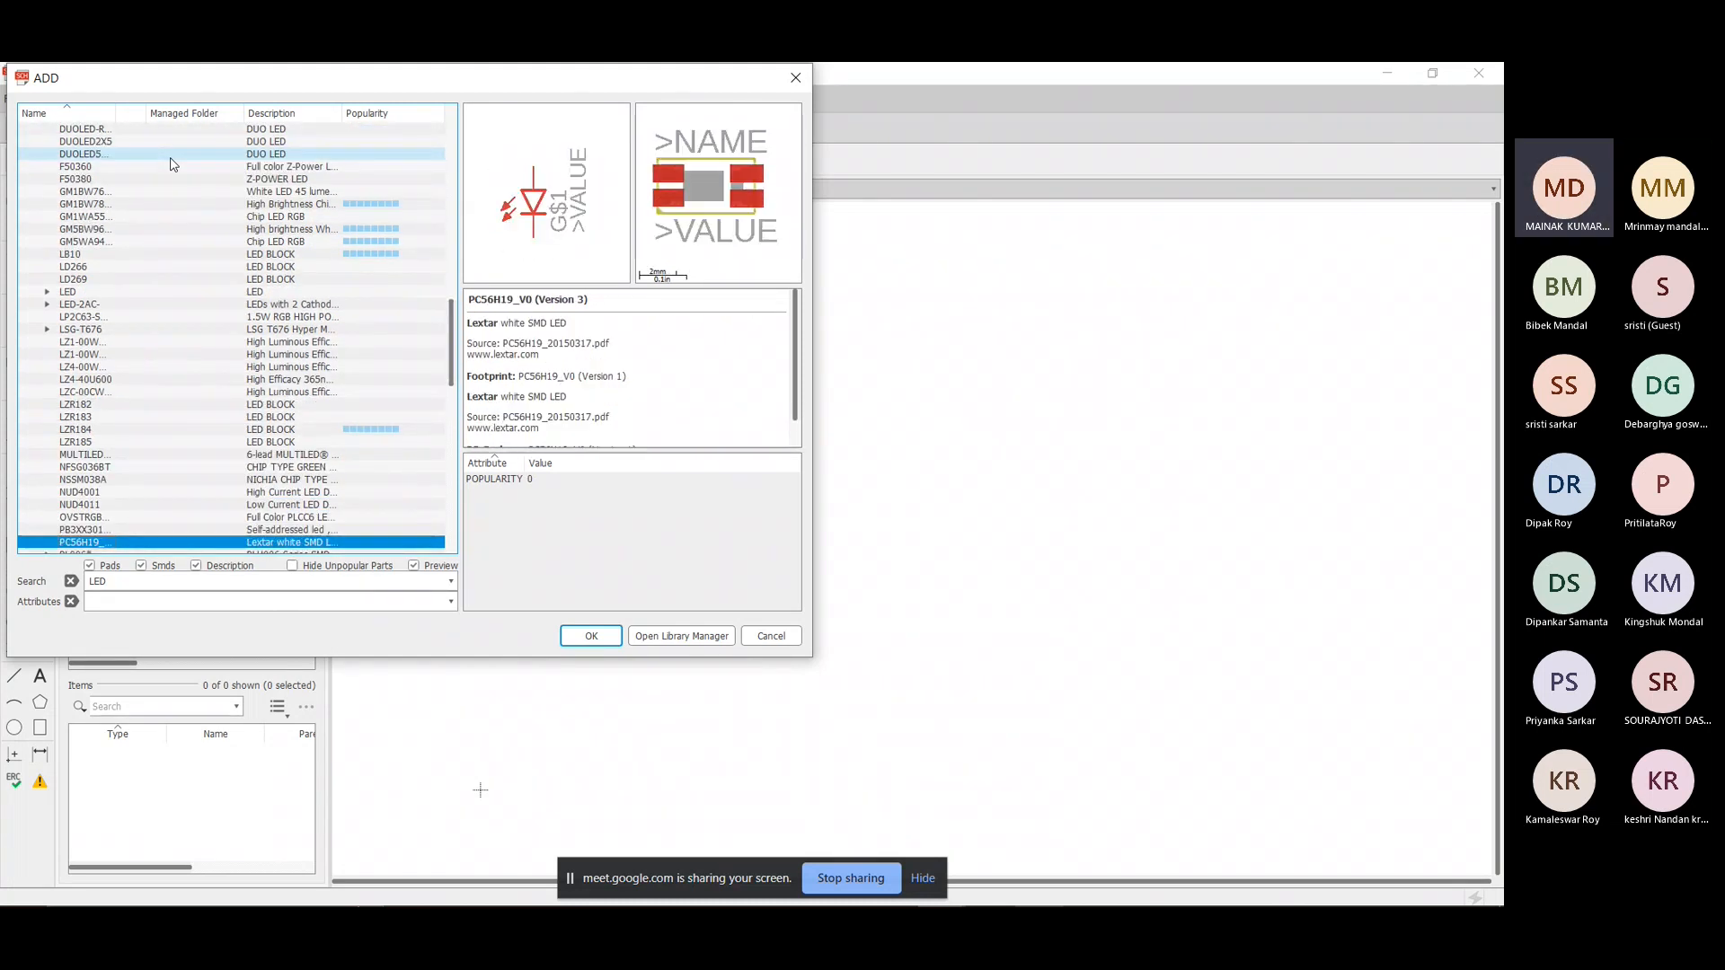
{"action": "key", "text": "Down"}
{"action": "key", "text": "Down"}
{"action": "key", "text": "Down"}
{"action": "key", "text": "Up"}
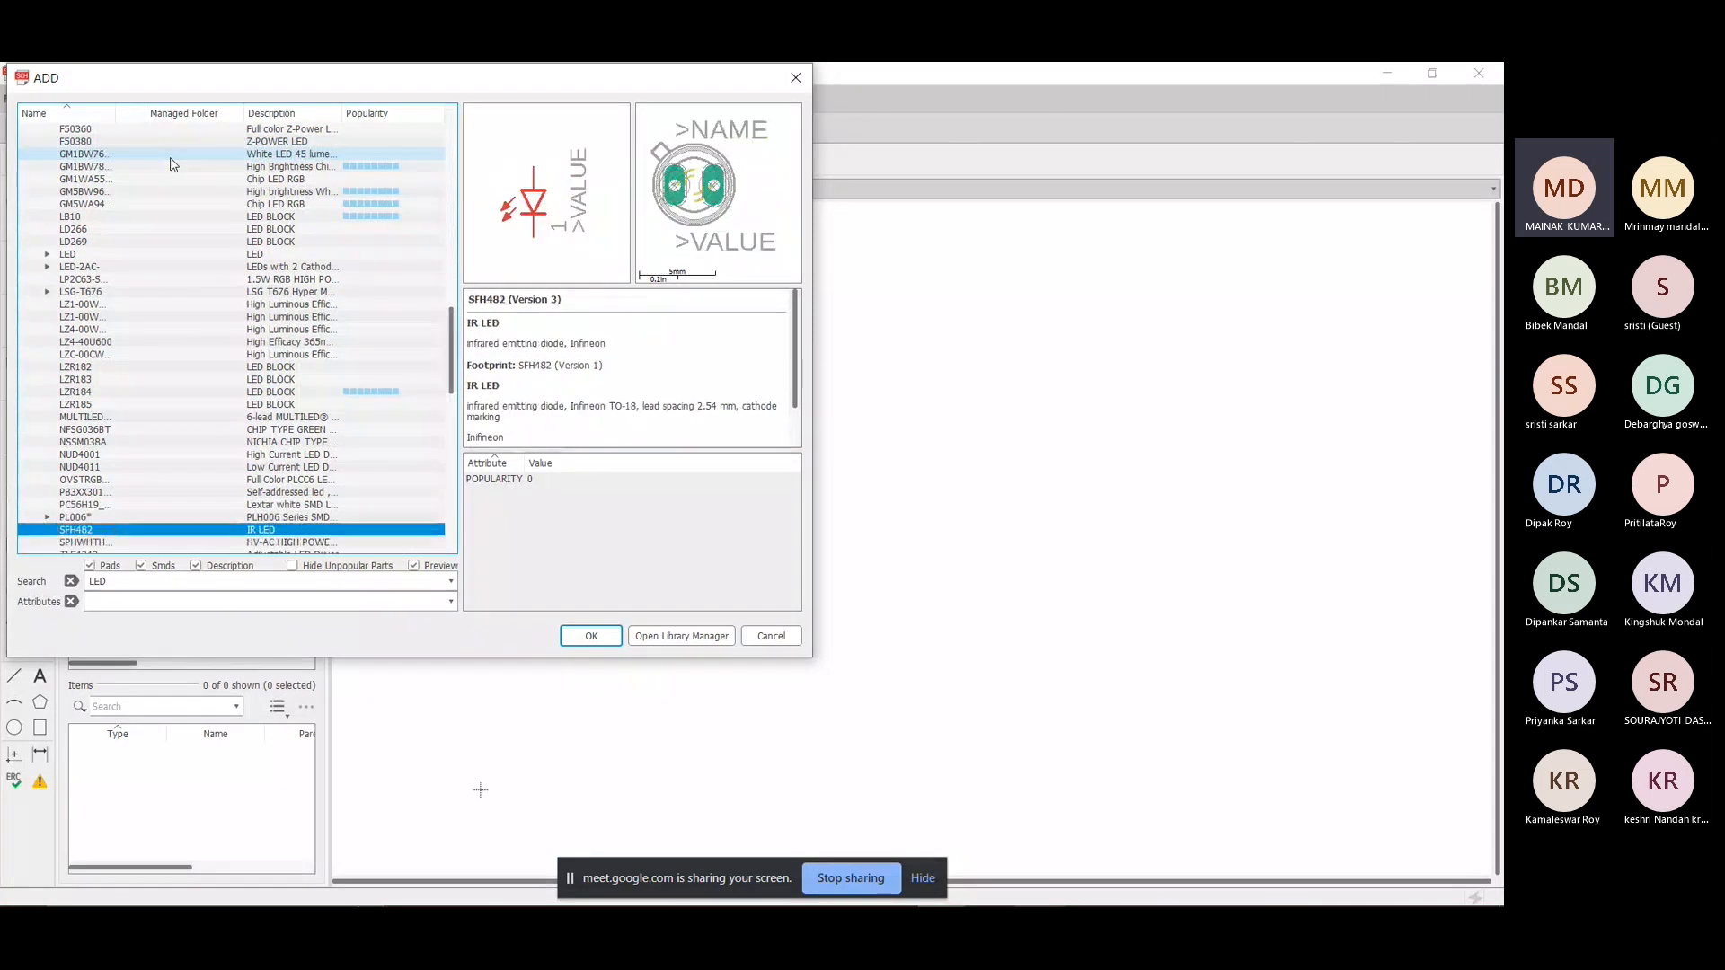
{"action": "key", "text": "Down"}
{"action": "key", "text": "Down"}
{"action": "key", "text": "Down"}
{"action": "key", "text": "Down"}
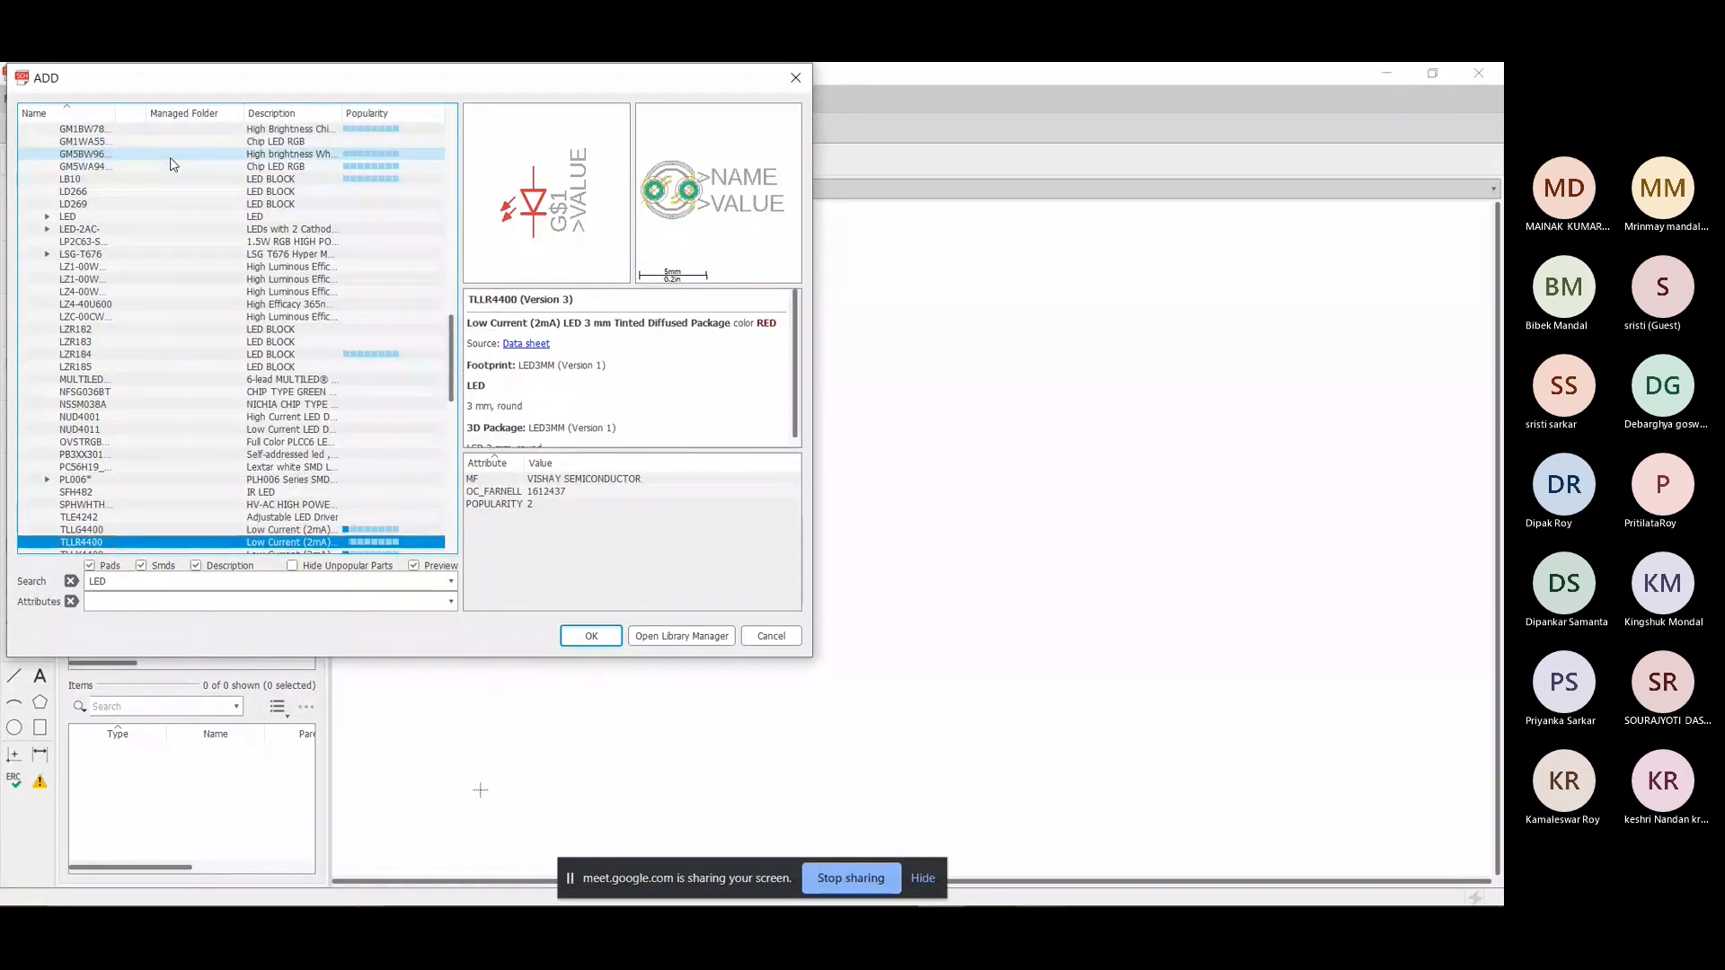
Place two TLLR4400 LEDs side by side in the upper part of the schematic sheet.
{"action": "key", "text": "Return"}
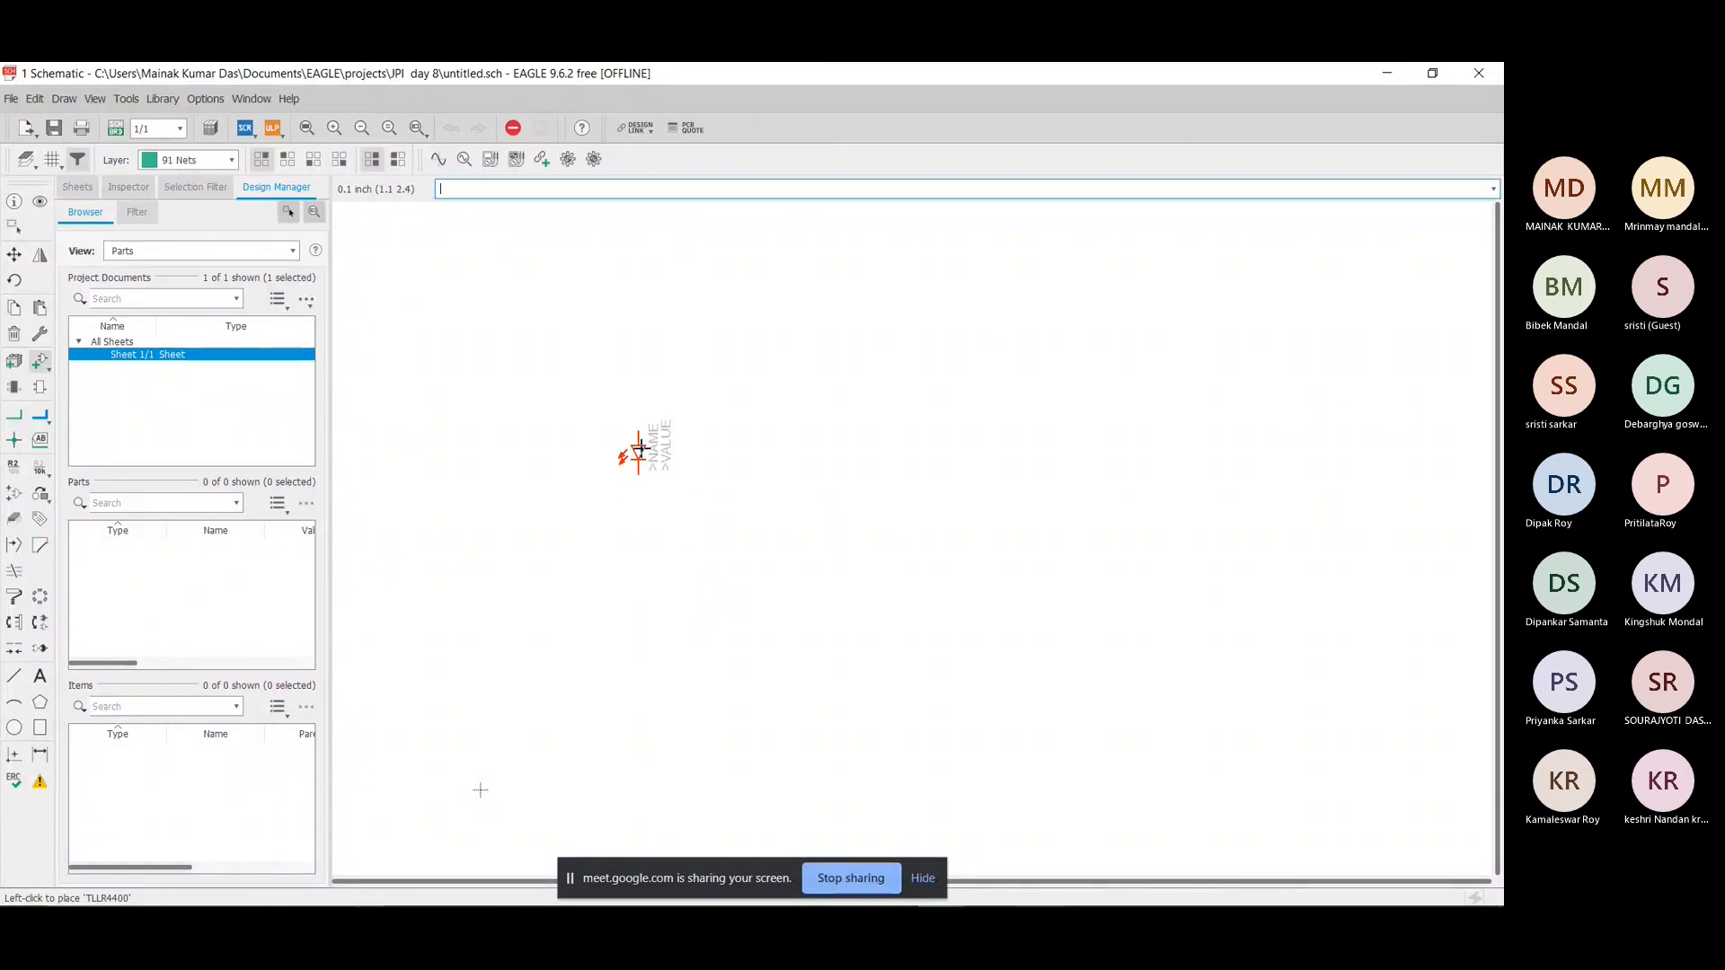
{"action": "left_click", "coordinate": [639, 405]}
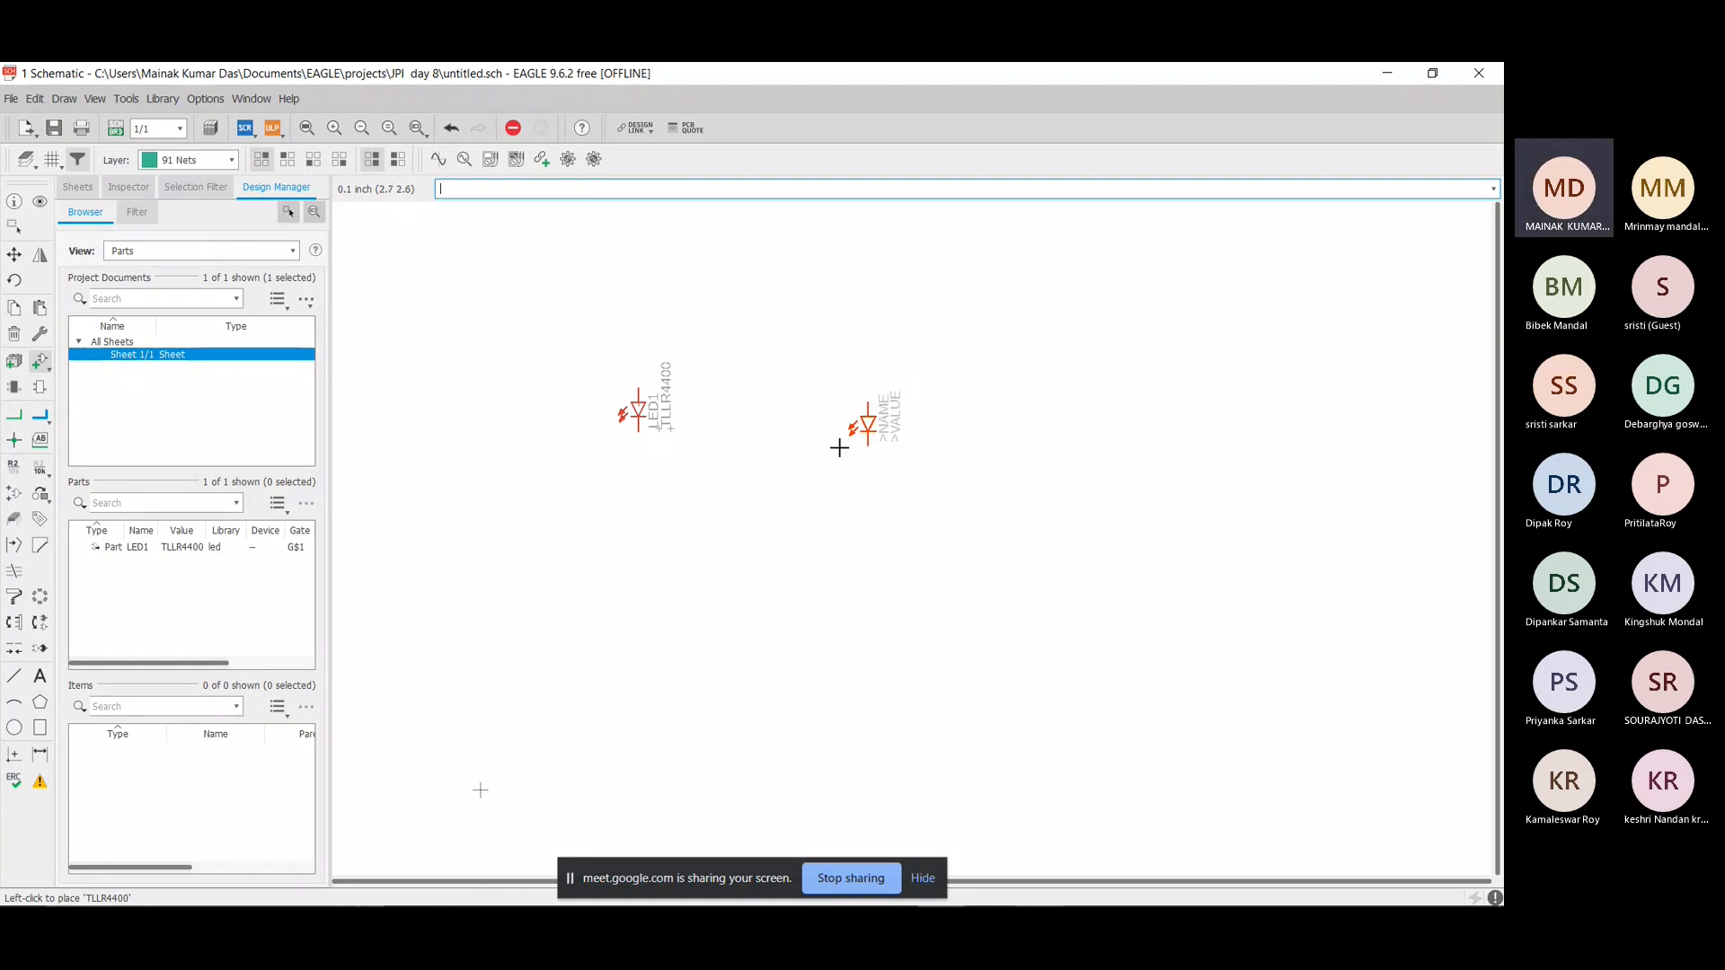
{"action": "left_click", "coordinate": [868, 402]}
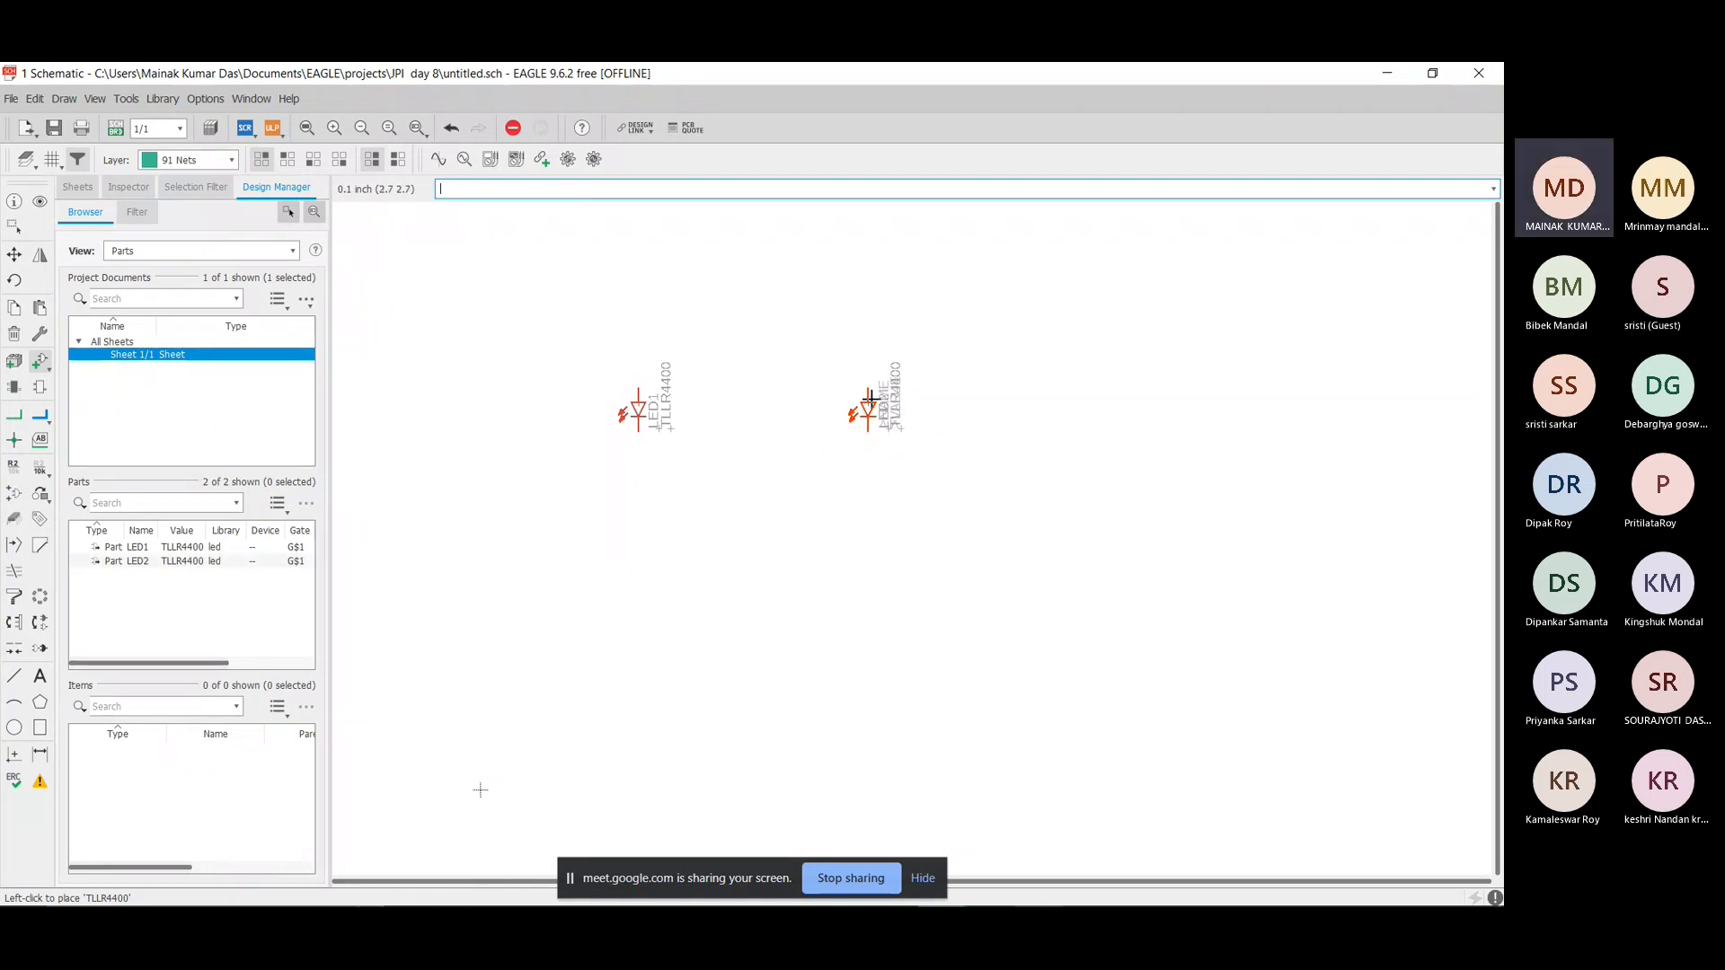
Search the part library for transistor and select the infineon library among the matches.
{"action": "left_click", "coordinate": [39, 397]}
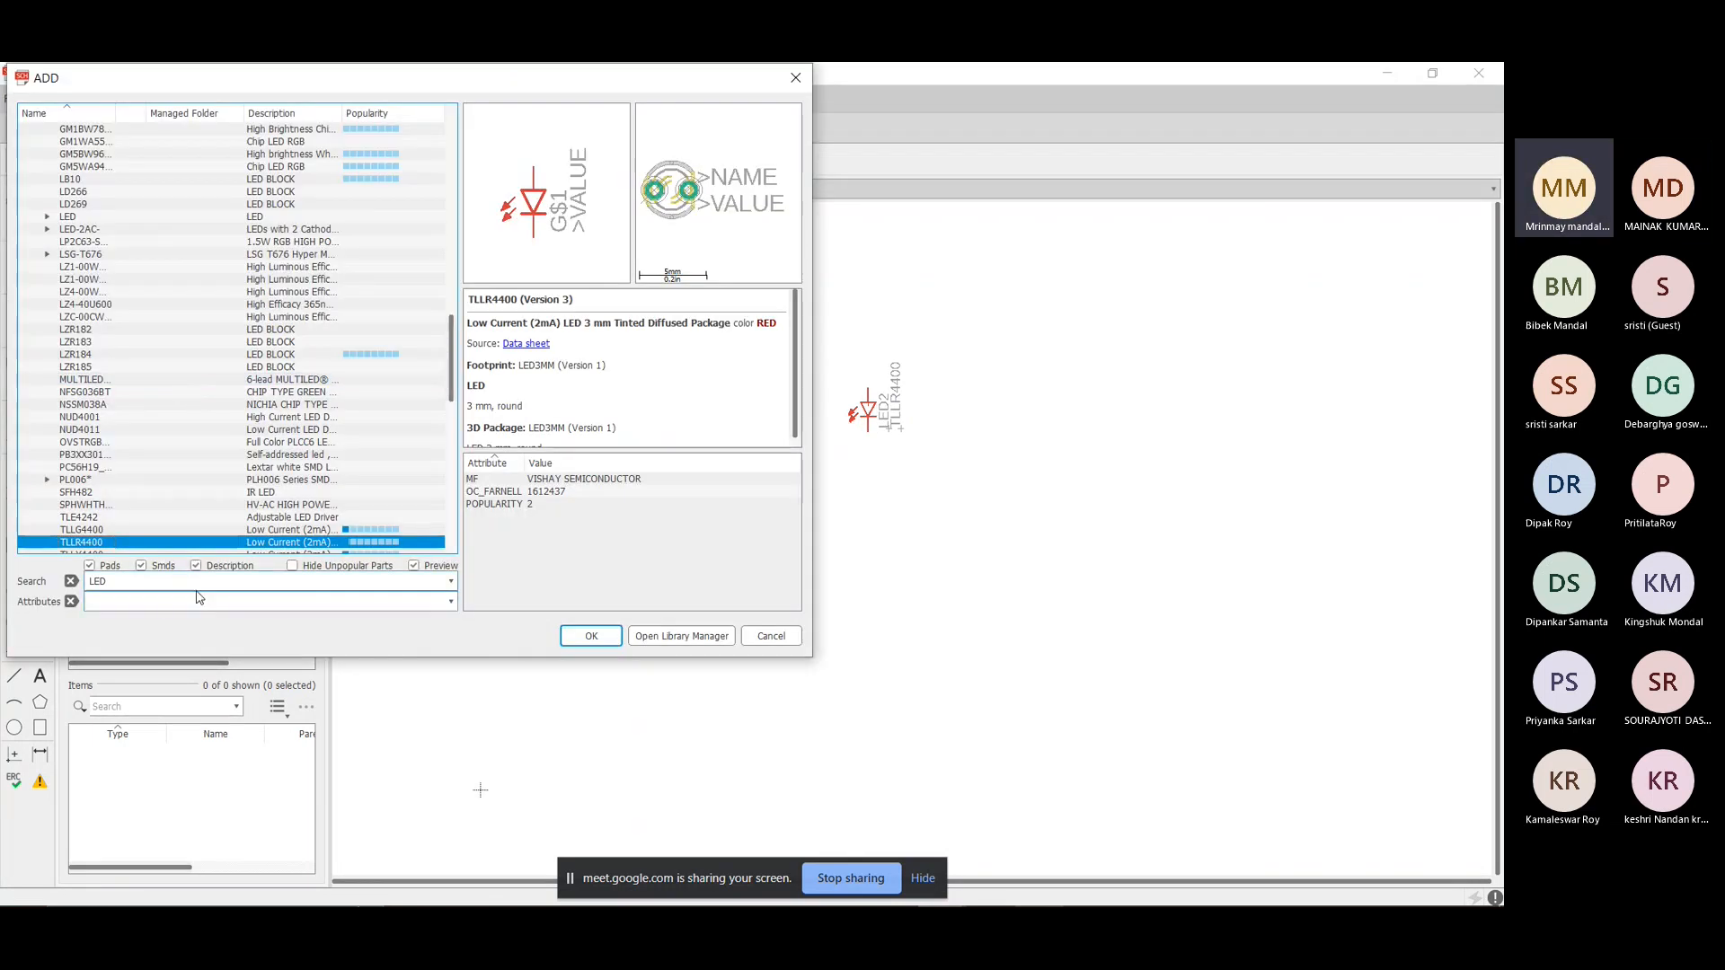
{"action": "key", "text": "BackSpace"}
{"action": "key", "text": "BackSpace"}
{"action": "key", "text": "BackSpace"}
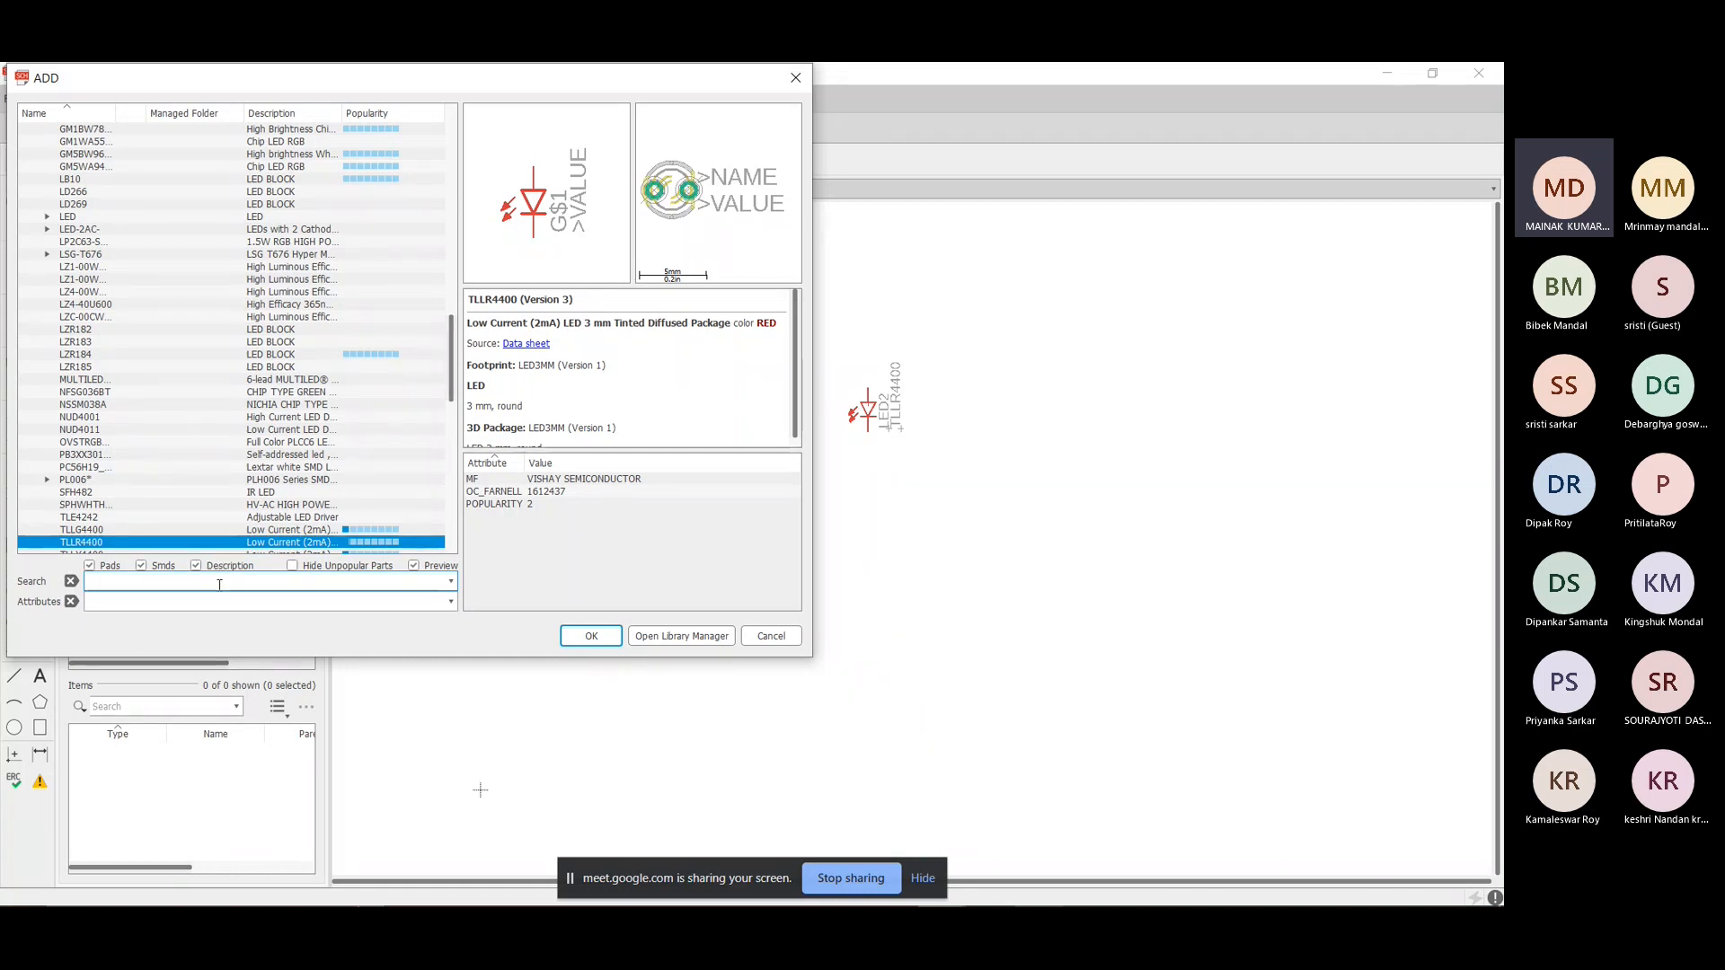
{"action": "left_click", "coordinate": [220, 585]}
{"action": "type", "text": "tlansistor"}
{"action": "key", "text": "Return"}
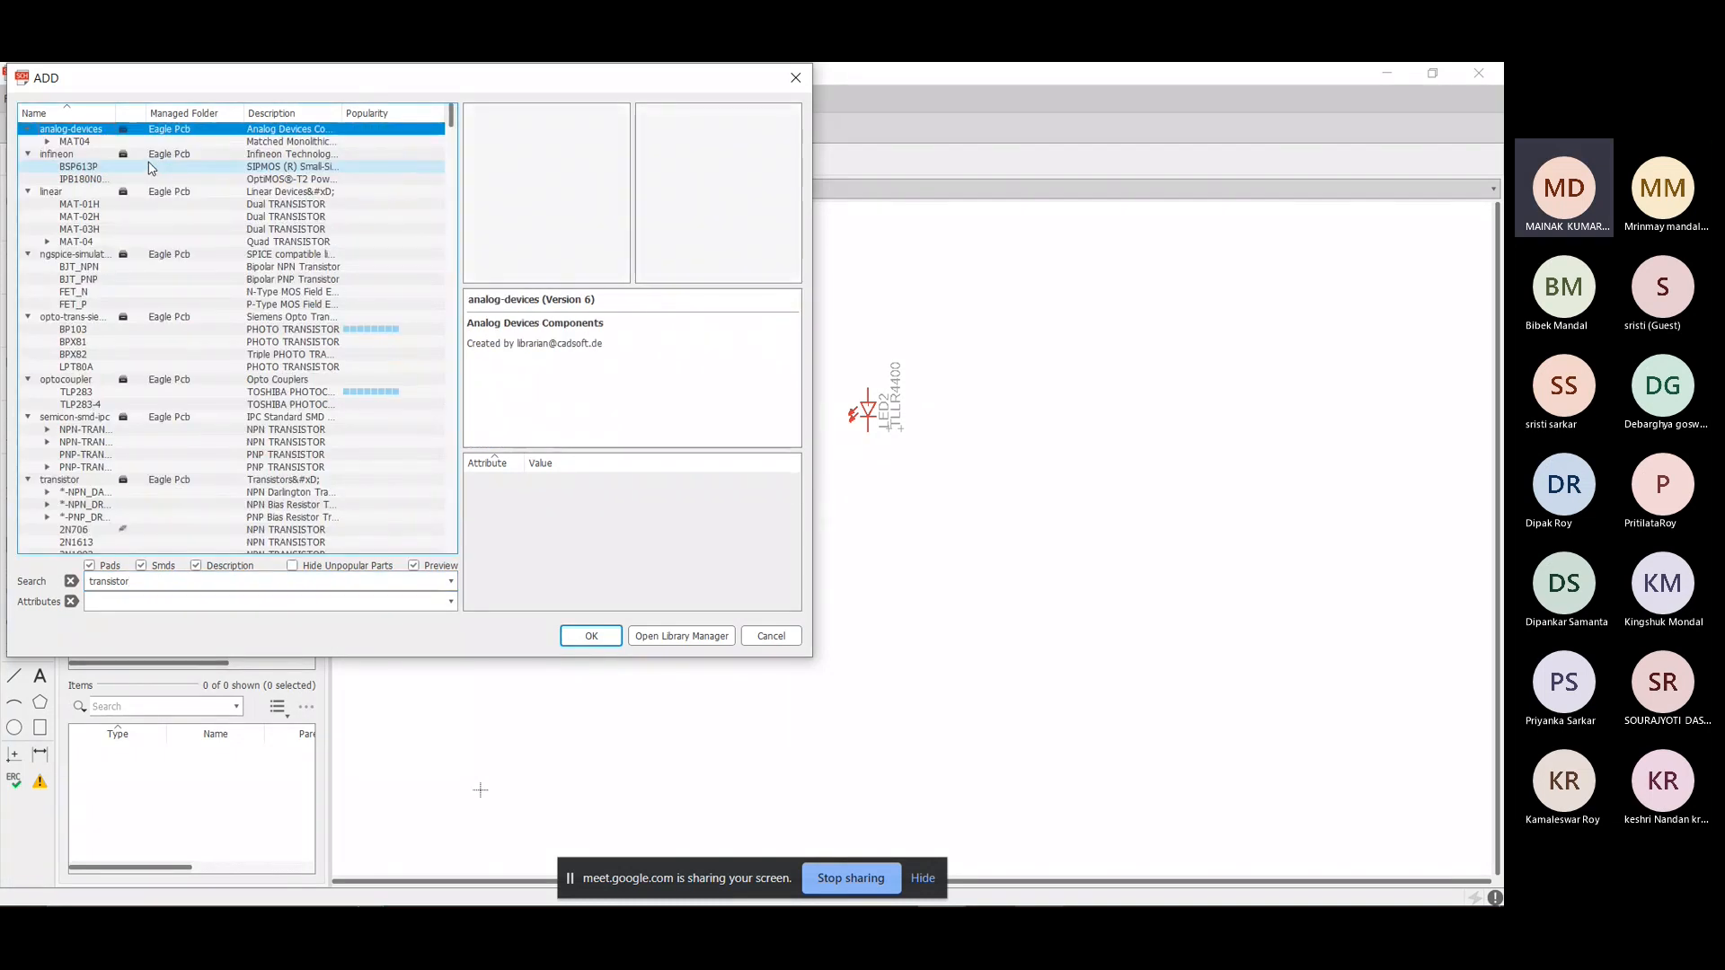
{"action": "left_click", "coordinate": [145, 155]}
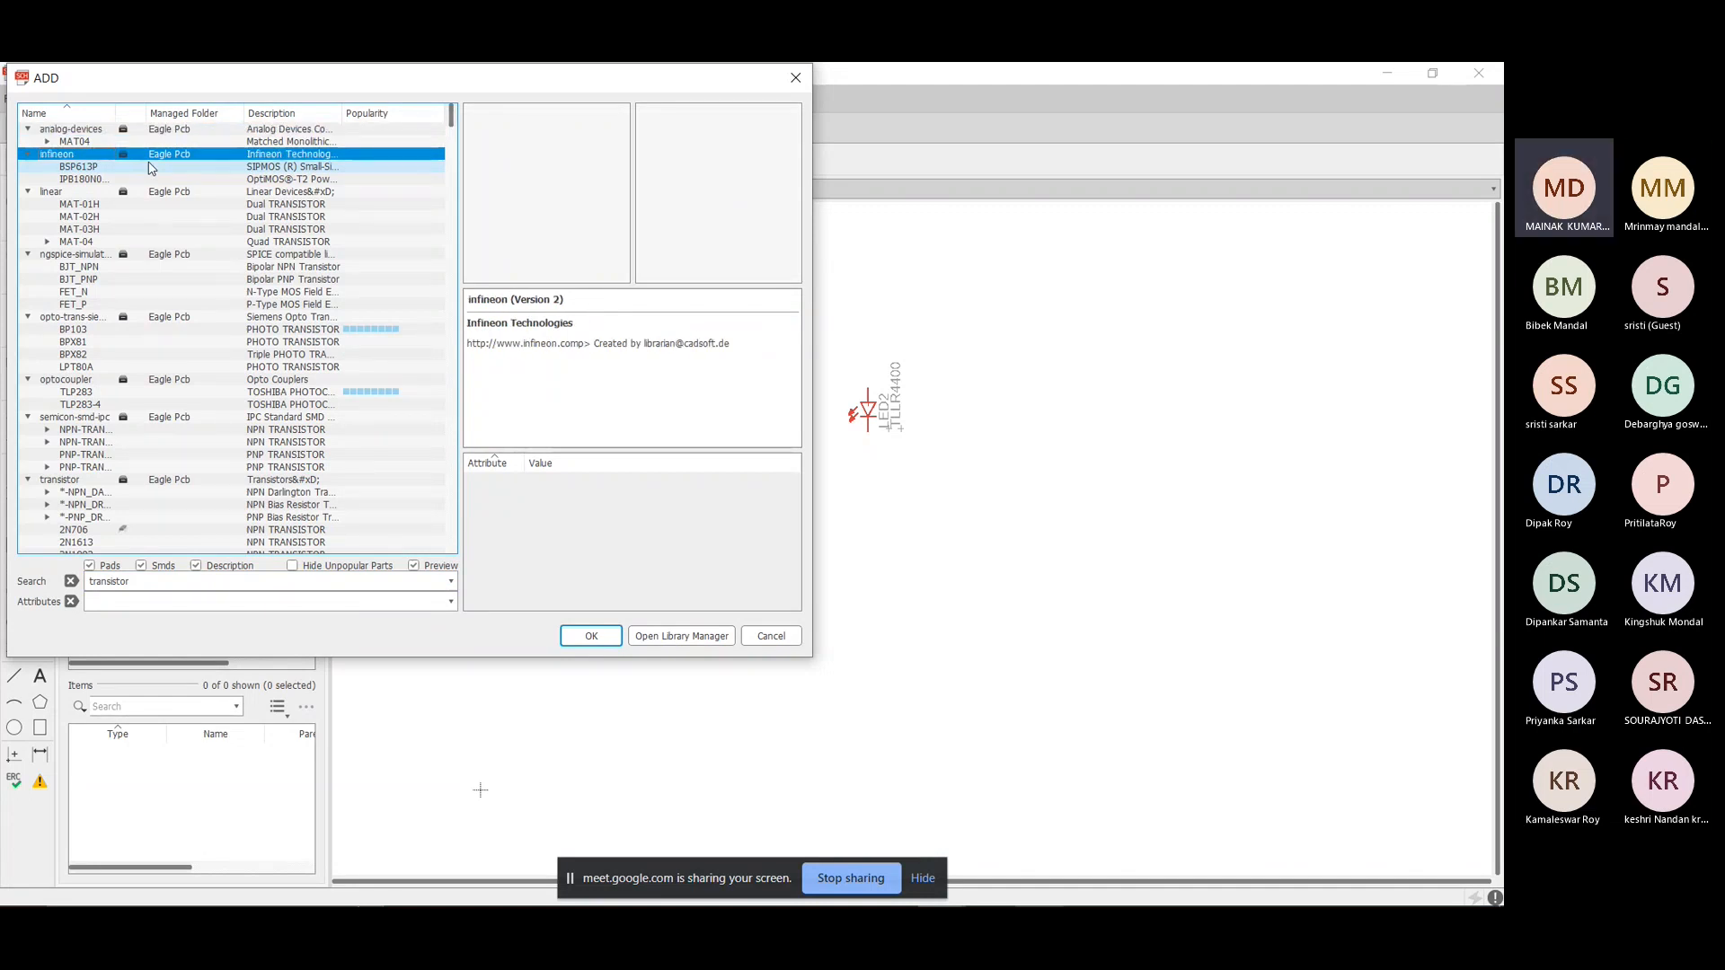
Select the BC547 NPN transistor with TO92 footprint in the transistor library.
{"action": "key", "text": "Down"}
{"action": "key", "text": "Down"}
{"action": "key", "text": "Down"}
{"action": "key", "text": "Down"}
{"action": "key", "text": "Down"}
{"action": "key", "text": "Down"}
{"action": "key", "text": "Down"}
{"action": "key", "text": "Down"}
{"action": "key", "text": "Down"}
{"action": "key", "text": "Down"}
{"action": "key", "text": "Down"}
{"action": "key", "text": "Down"}
{"action": "key", "text": "Down"}
{"action": "key", "text": "Down"}
{"action": "key", "text": "Down"}
{"action": "key", "text": "Down"}
{"action": "key", "text": "Down"}
{"action": "key", "text": "Down"}
{"action": "key", "text": "Down"}
{"action": "key", "text": "Down"}
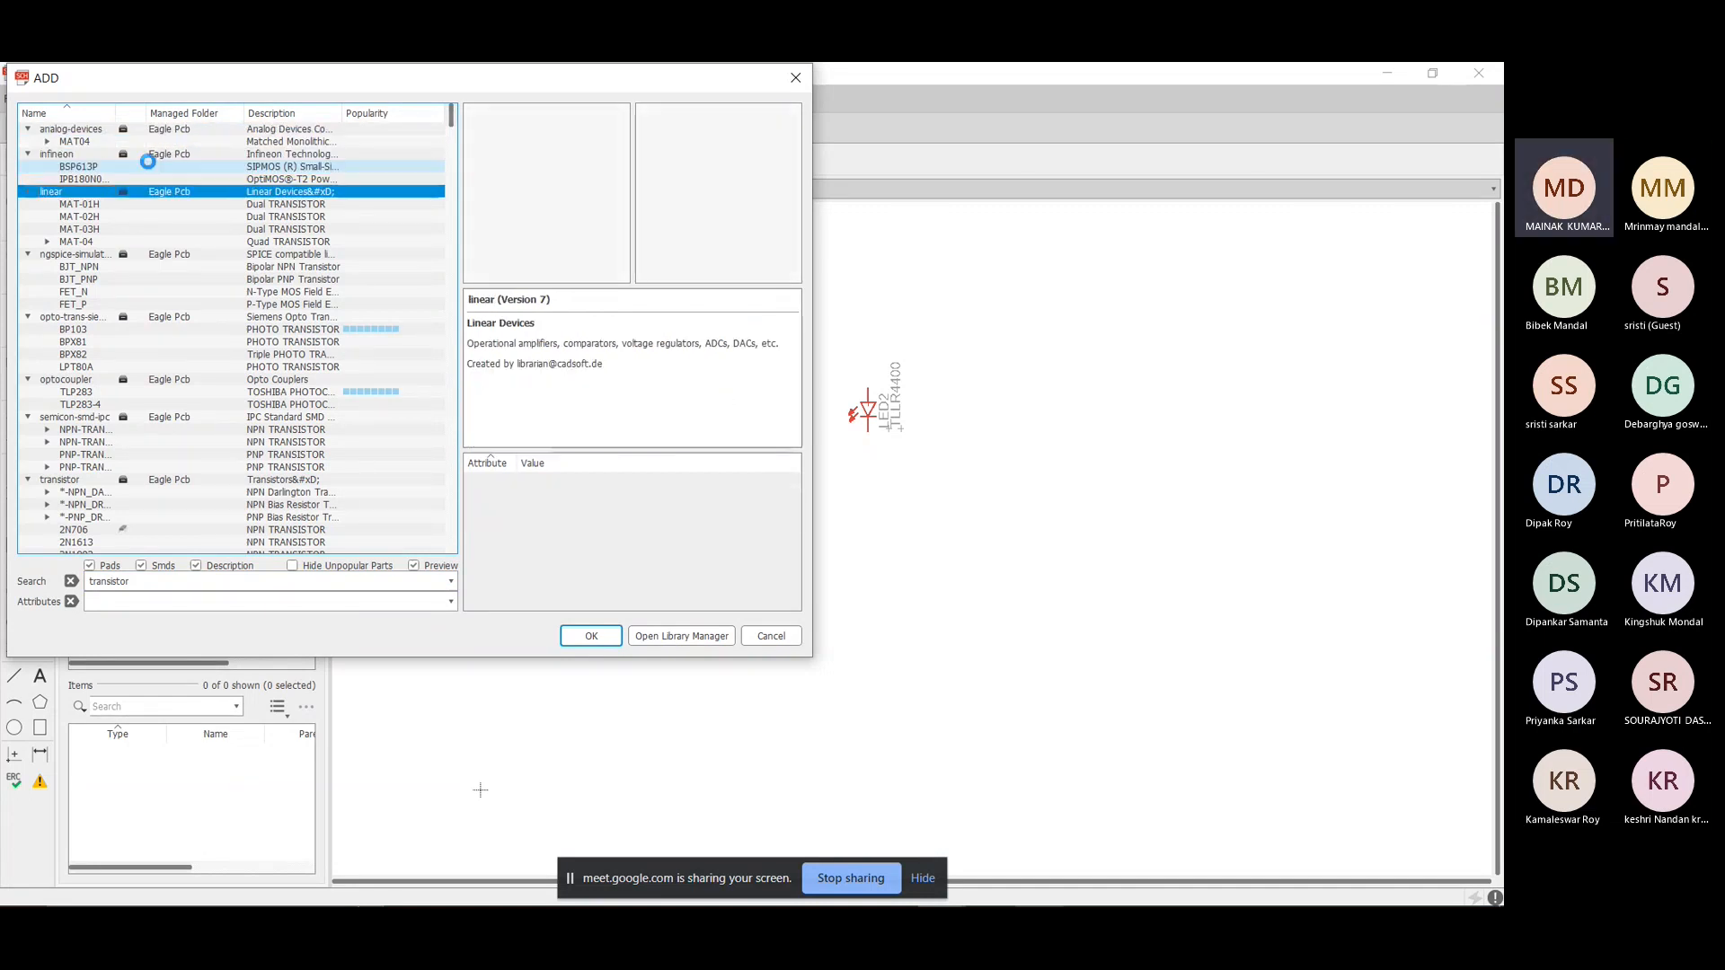
{"action": "key", "text": "Down"}
{"action": "key", "text": "Down"}
{"action": "key", "text": "Down"}
{"action": "key", "text": "Down"}
{"action": "key", "text": "Down"}
{"action": "key", "text": "Down"}
{"action": "key", "text": "Down"}
{"action": "key", "text": "Down"}
{"action": "key", "text": "Down"}
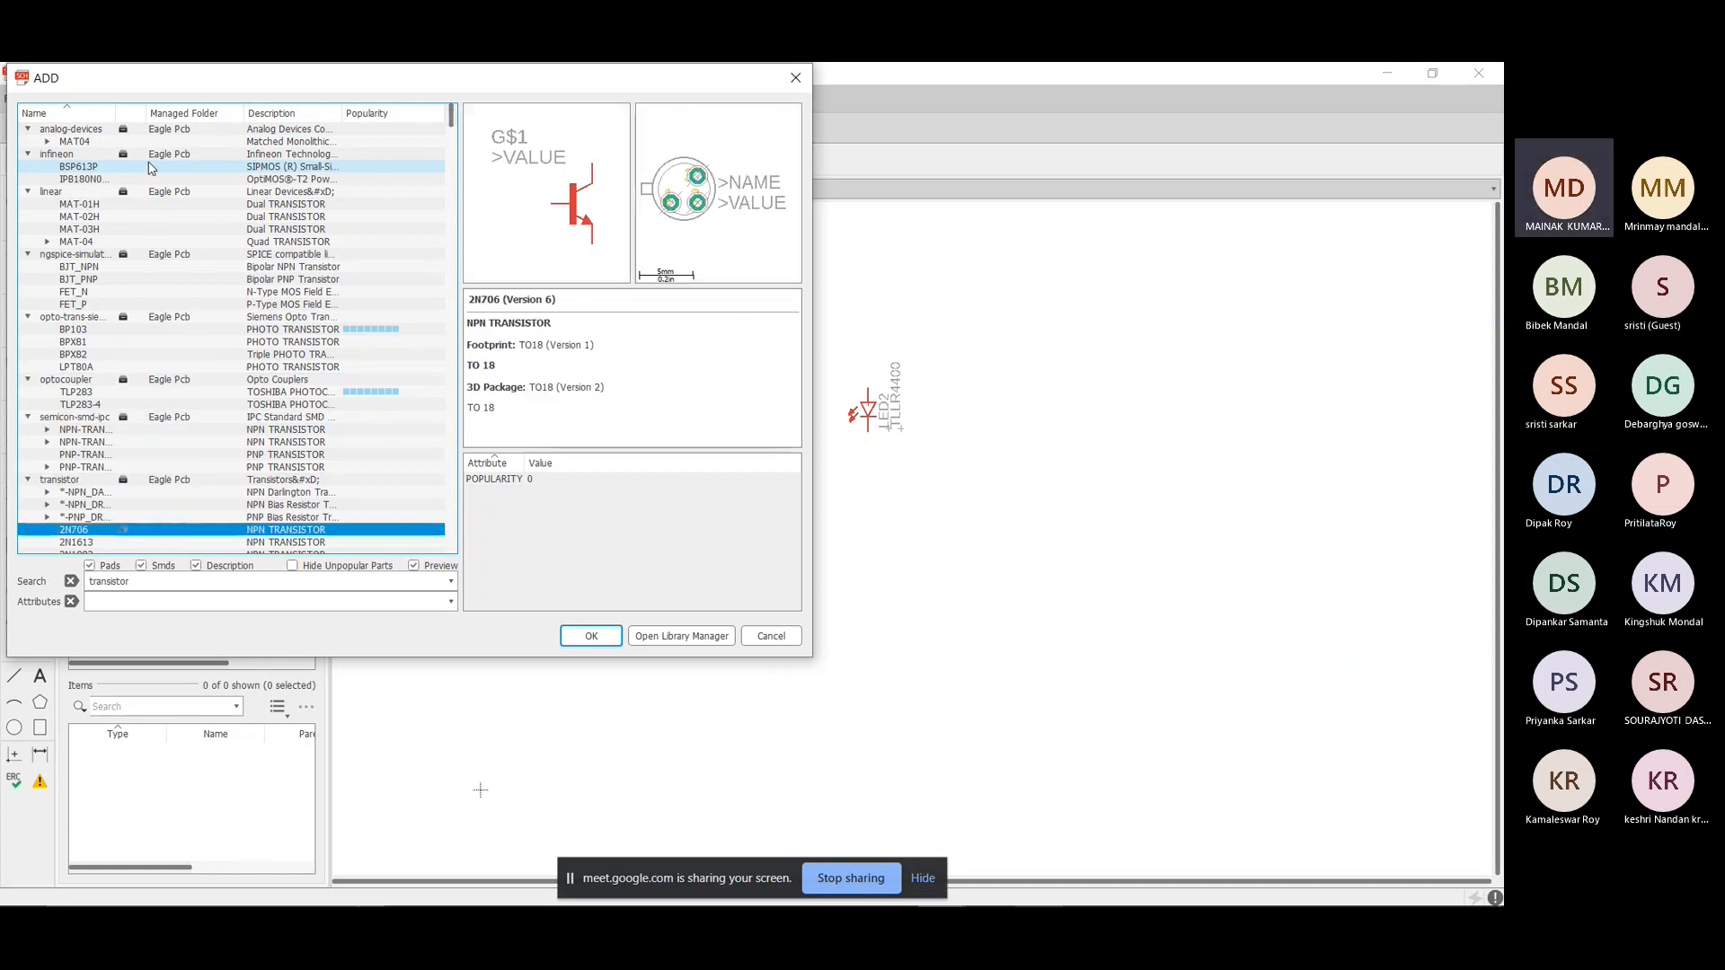
{"action": "key", "text": "Down"}
{"action": "key", "text": "Down"}
{"action": "key", "text": "Down"}
{"action": "key", "text": "Down"}
{"action": "key", "text": "Down"}
{"action": "key", "text": "Down"}
{"action": "key", "text": "Down"}
{"action": "key", "text": "Down"}
{"action": "key", "text": "Down"}
{"action": "key", "text": "Down"}
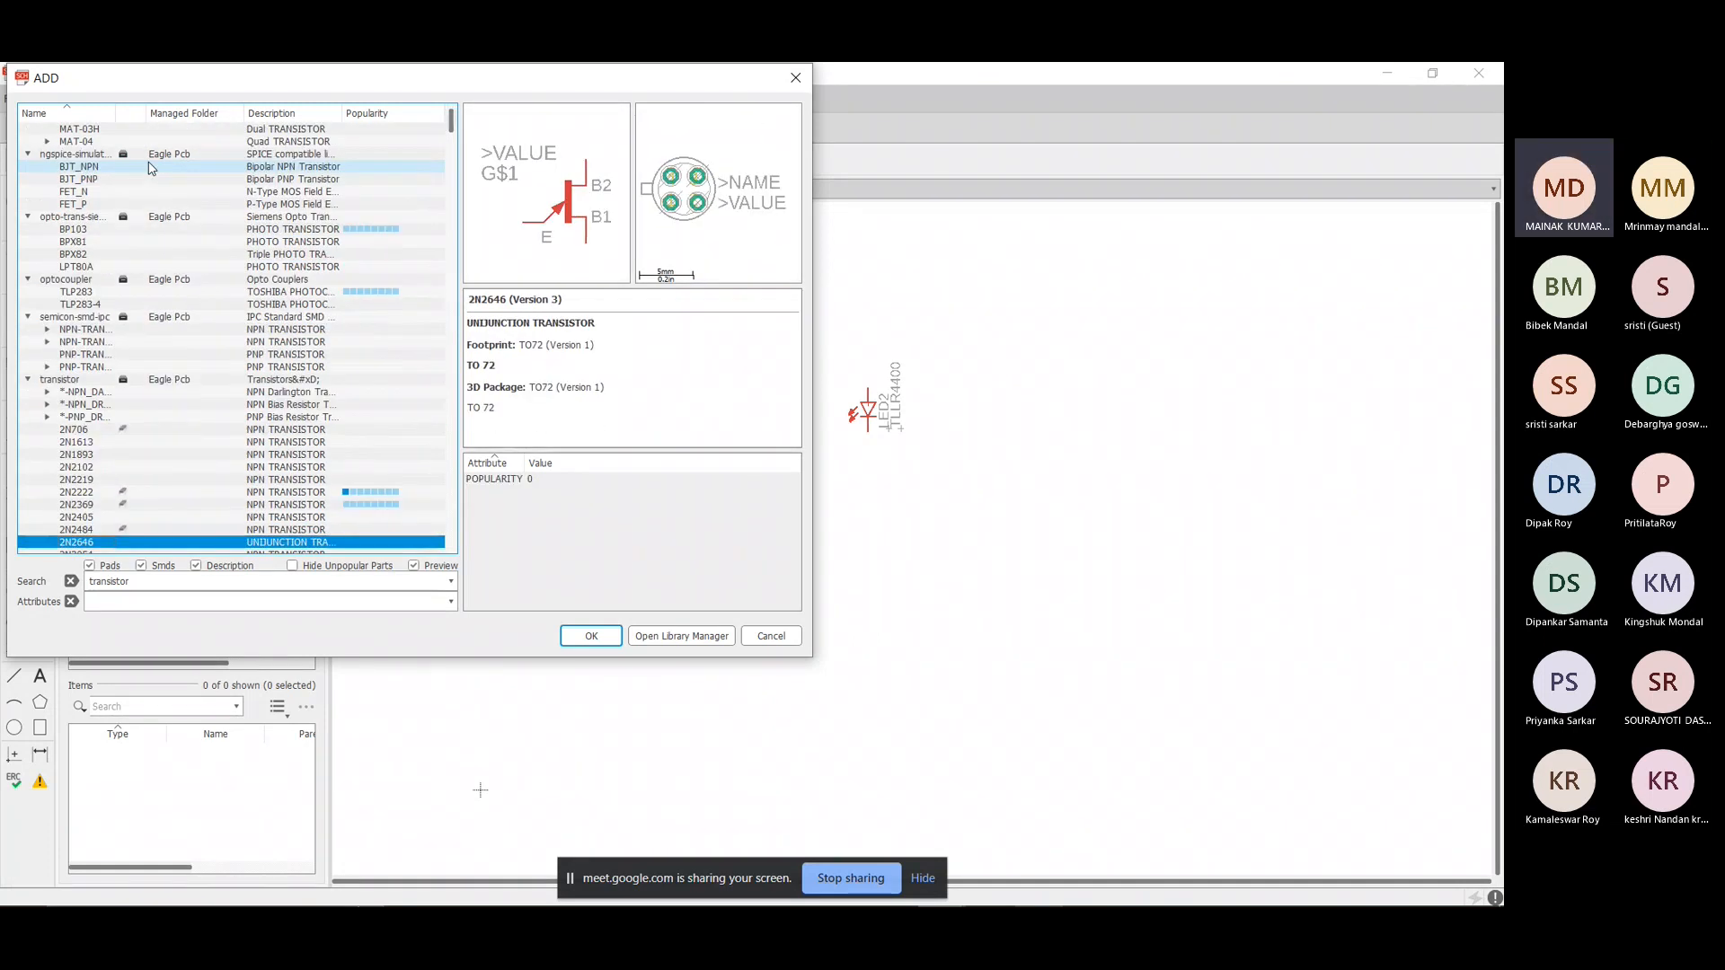
{"action": "key", "text": "Down"}
{"action": "key", "text": "Down"}
{"action": "key", "text": "Down"}
{"action": "key", "text": "Down"}
{"action": "key", "text": "Down"}
{"action": "key", "text": "Down"}
{"action": "key", "text": "Down"}
{"action": "key", "text": "Down"}
{"action": "key", "text": "Down"}
{"action": "key", "text": "Down"}
{"action": "key", "text": "Down"}
{"action": "key", "text": "Down"}
{"action": "key", "text": "Down"}
{"action": "key", "text": "Down"}
{"action": "key", "text": "Down"}
{"action": "key", "text": "Down"}
{"action": "key", "text": "Down"}
{"action": "key", "text": "Down"}
{"action": "key", "text": "Down"}
{"action": "key", "text": "Down"}
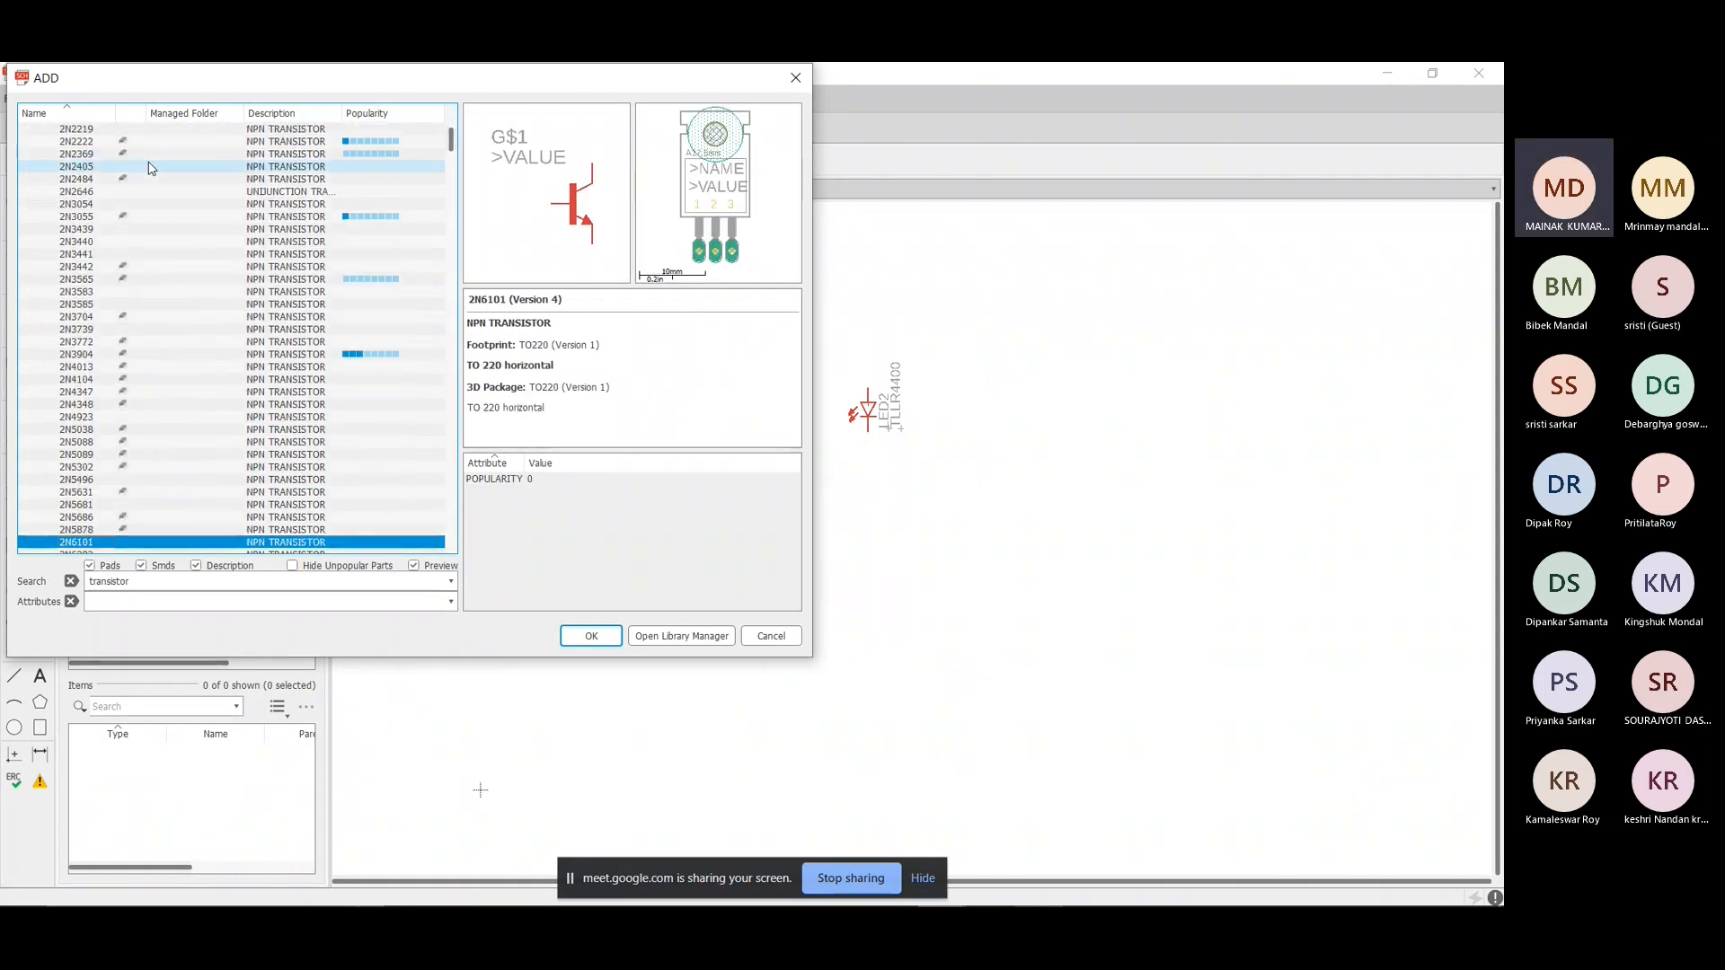
{"action": "key", "text": "Down"}
{"action": "key", "text": "Down"}
{"action": "key", "text": "Down"}
{"action": "key", "text": "Down"}
{"action": "key", "text": "Down"}
{"action": "key", "text": "Down"}
{"action": "key", "text": "Down"}
{"action": "key", "text": "Down"}
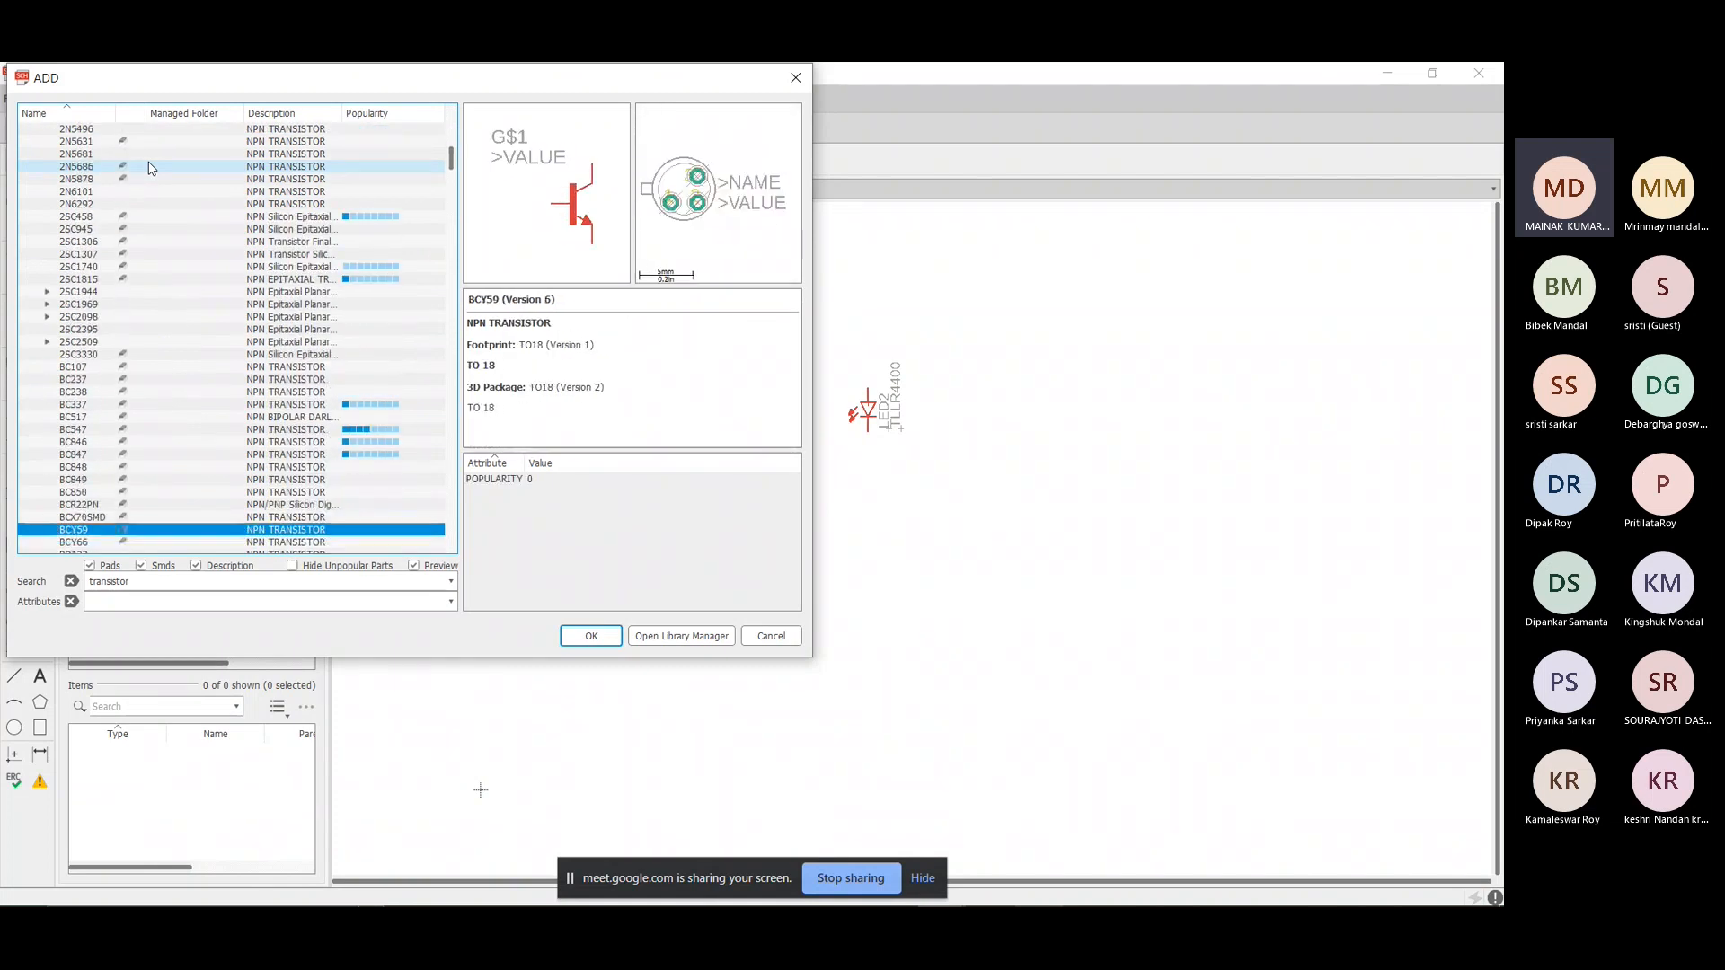
{"action": "key", "text": "Down"}
{"action": "key", "text": "Down"}
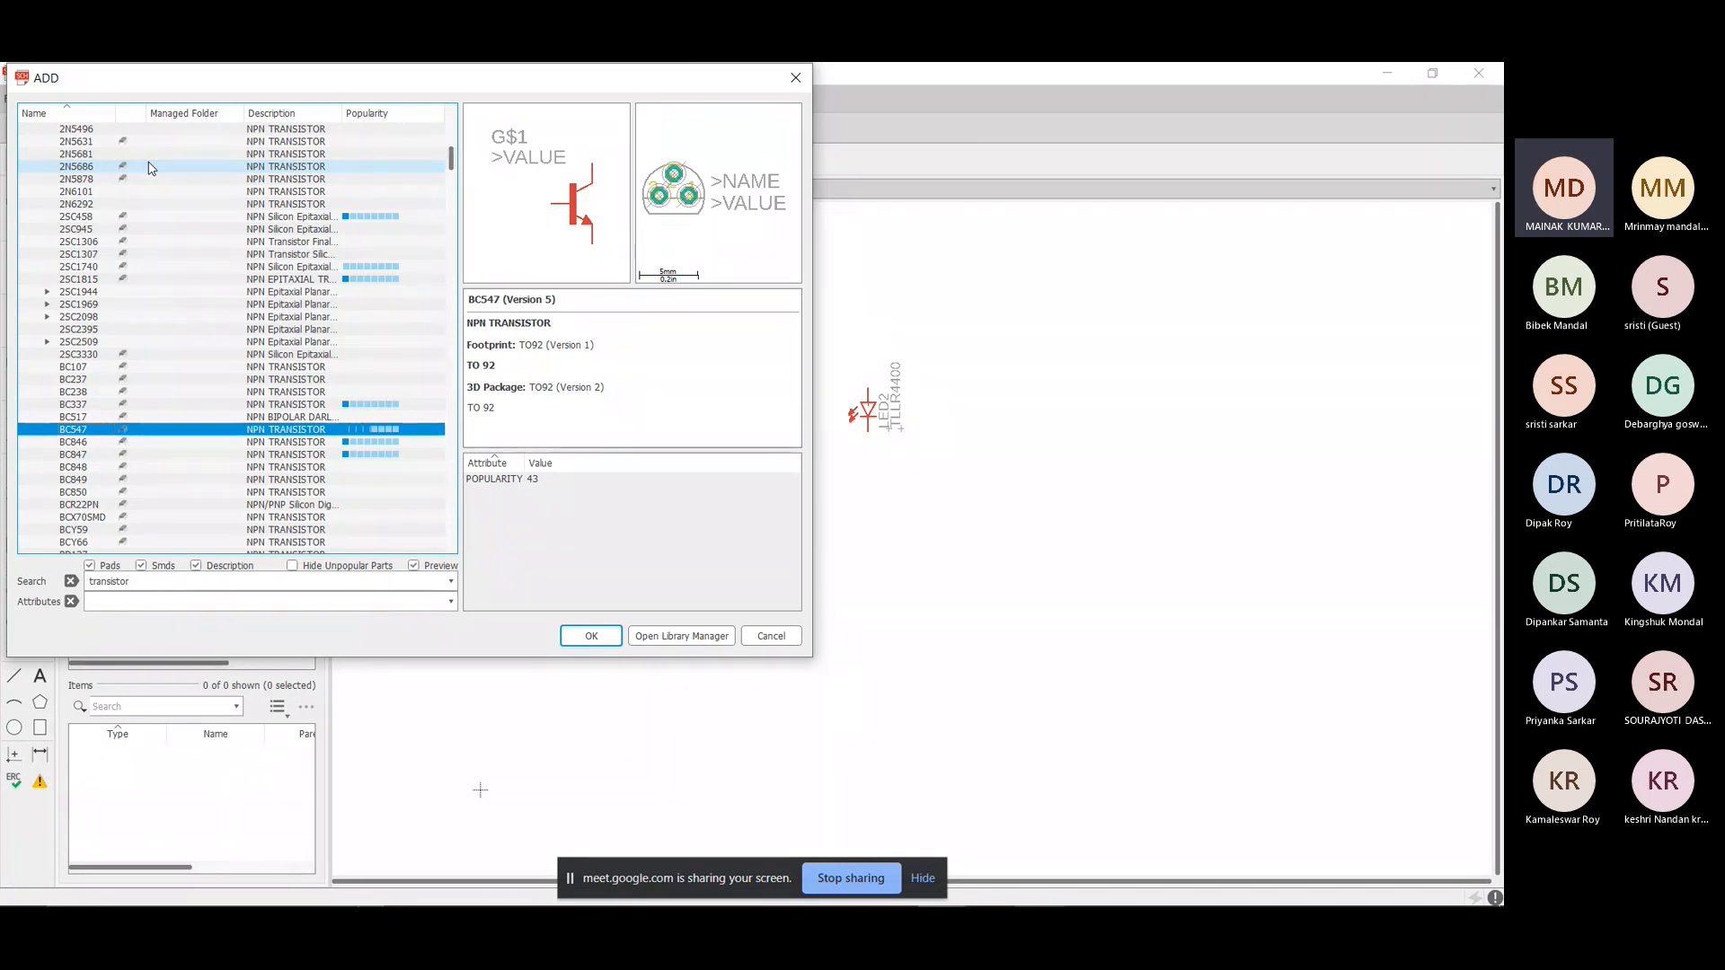
Place one BC547 transistor directly below LED2 on the schematic sheet and end its placement.
{"action": "key", "text": "Return"}
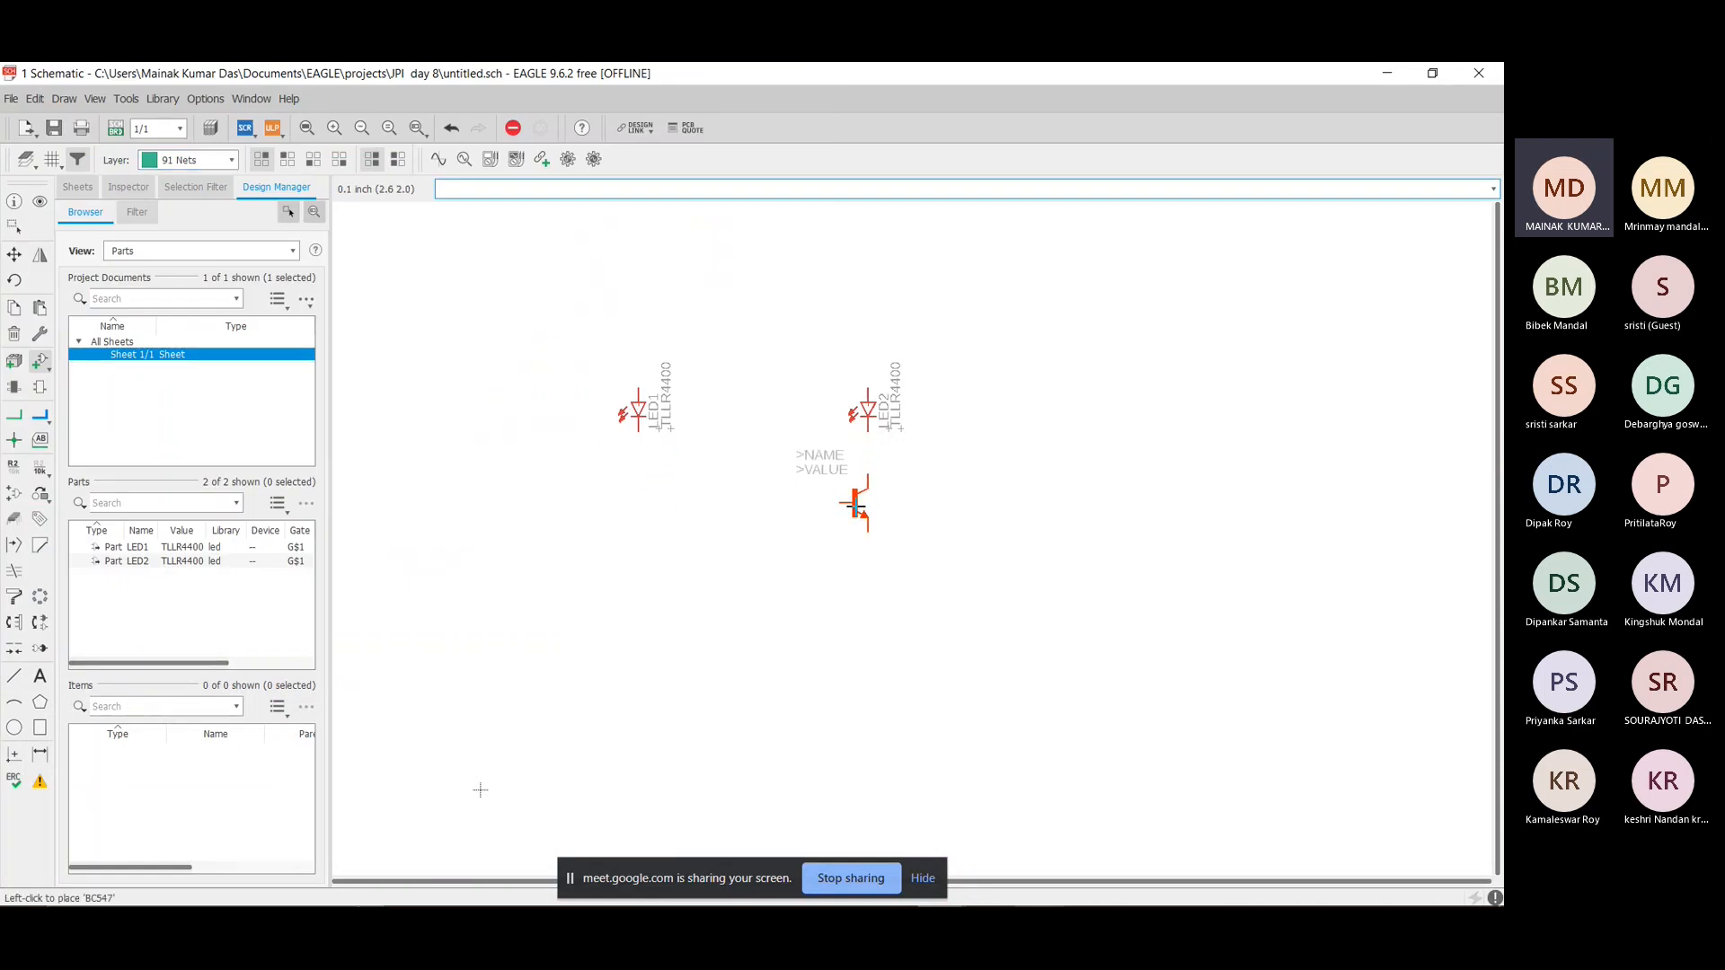
{"action": "left_click", "coordinate": [853, 508]}
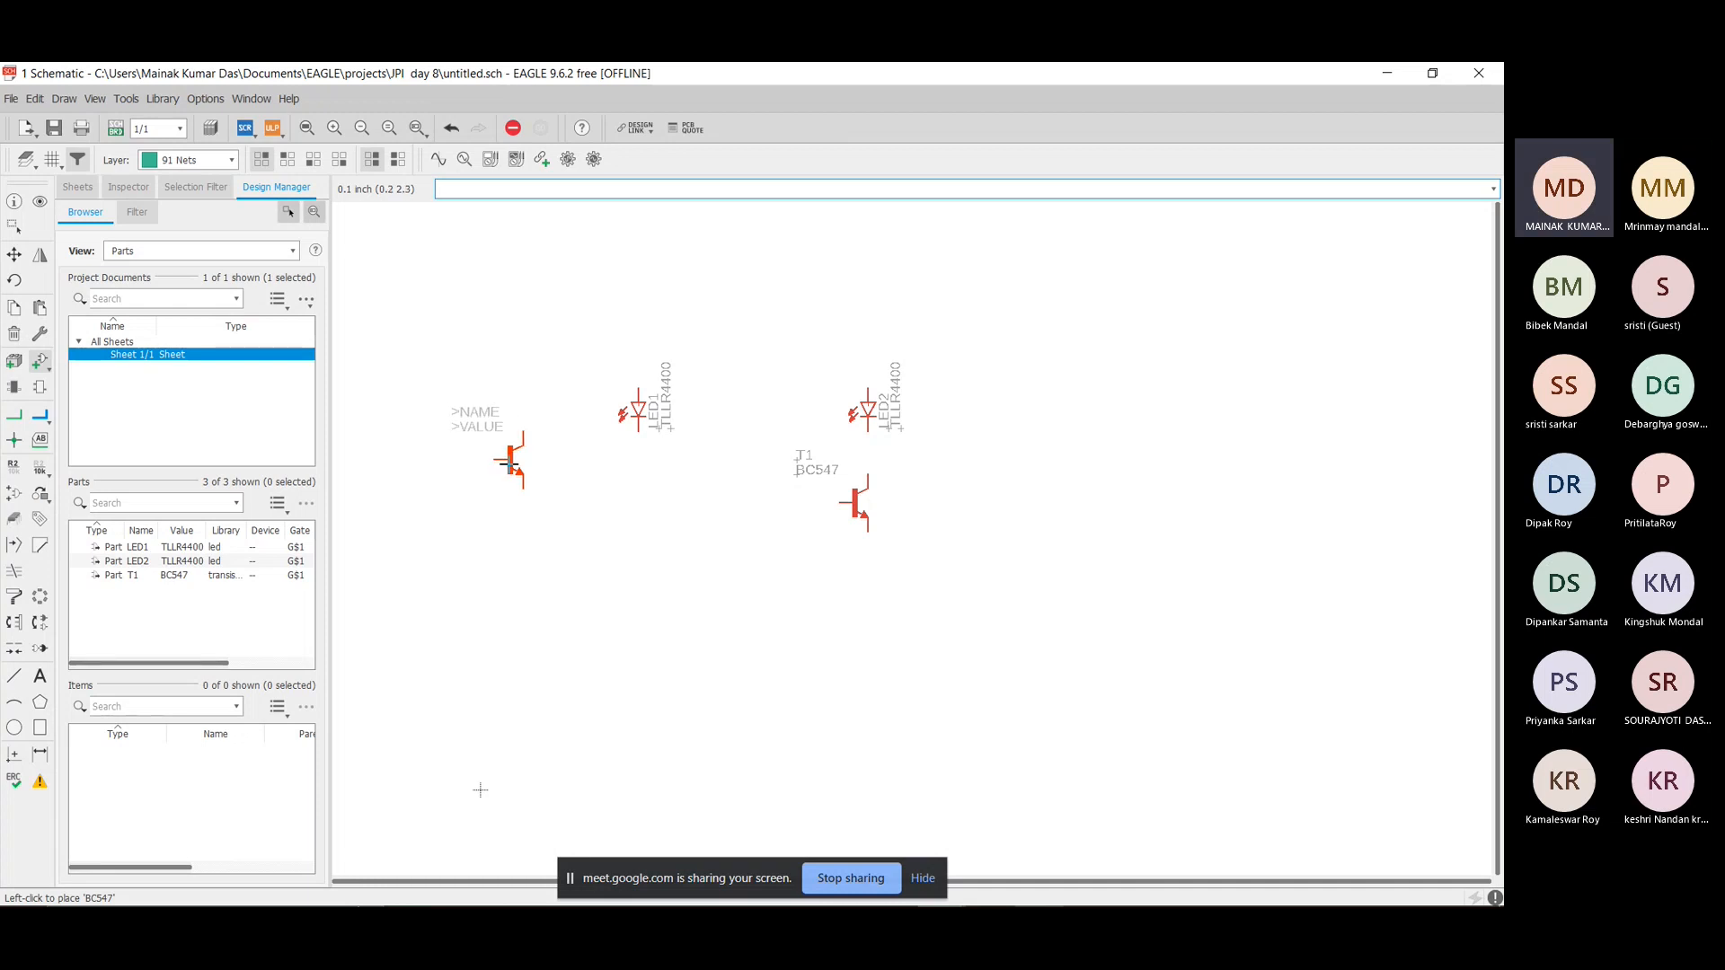
{"action": "key", "text": "Escape"}
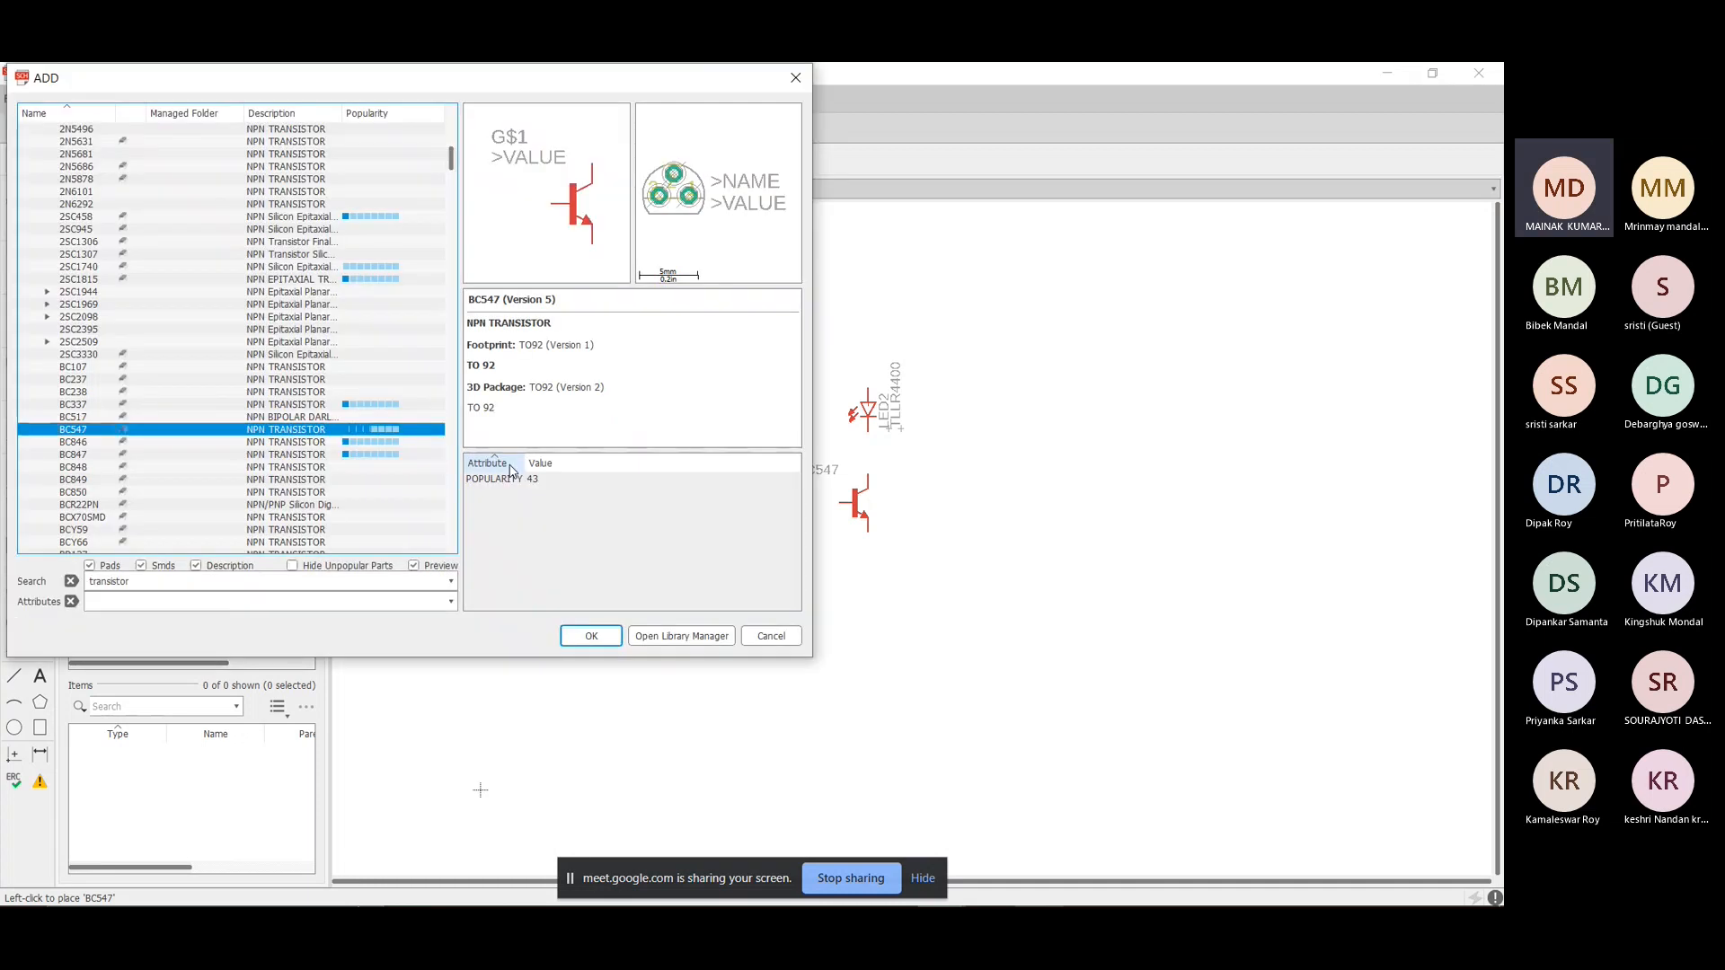
Replace the part search term with Resistor and search the libraries.
{"action": "left_click", "coordinate": [193, 582]}
{"action": "key", "text": "BackSpace"}
{"action": "key", "text": "BackSpace"}
{"action": "key", "text": "BackSpace"}
{"action": "key", "text": "BackSpace"}
{"action": "key", "text": "BackSpace"}
{"action": "key", "text": "BackSpace"}
{"action": "key", "text": "BackSpace"}
{"action": "key", "text": "BackSpace"}
{"action": "key", "text": "BackSpace"}
{"action": "key", "text": "BackSpace"}
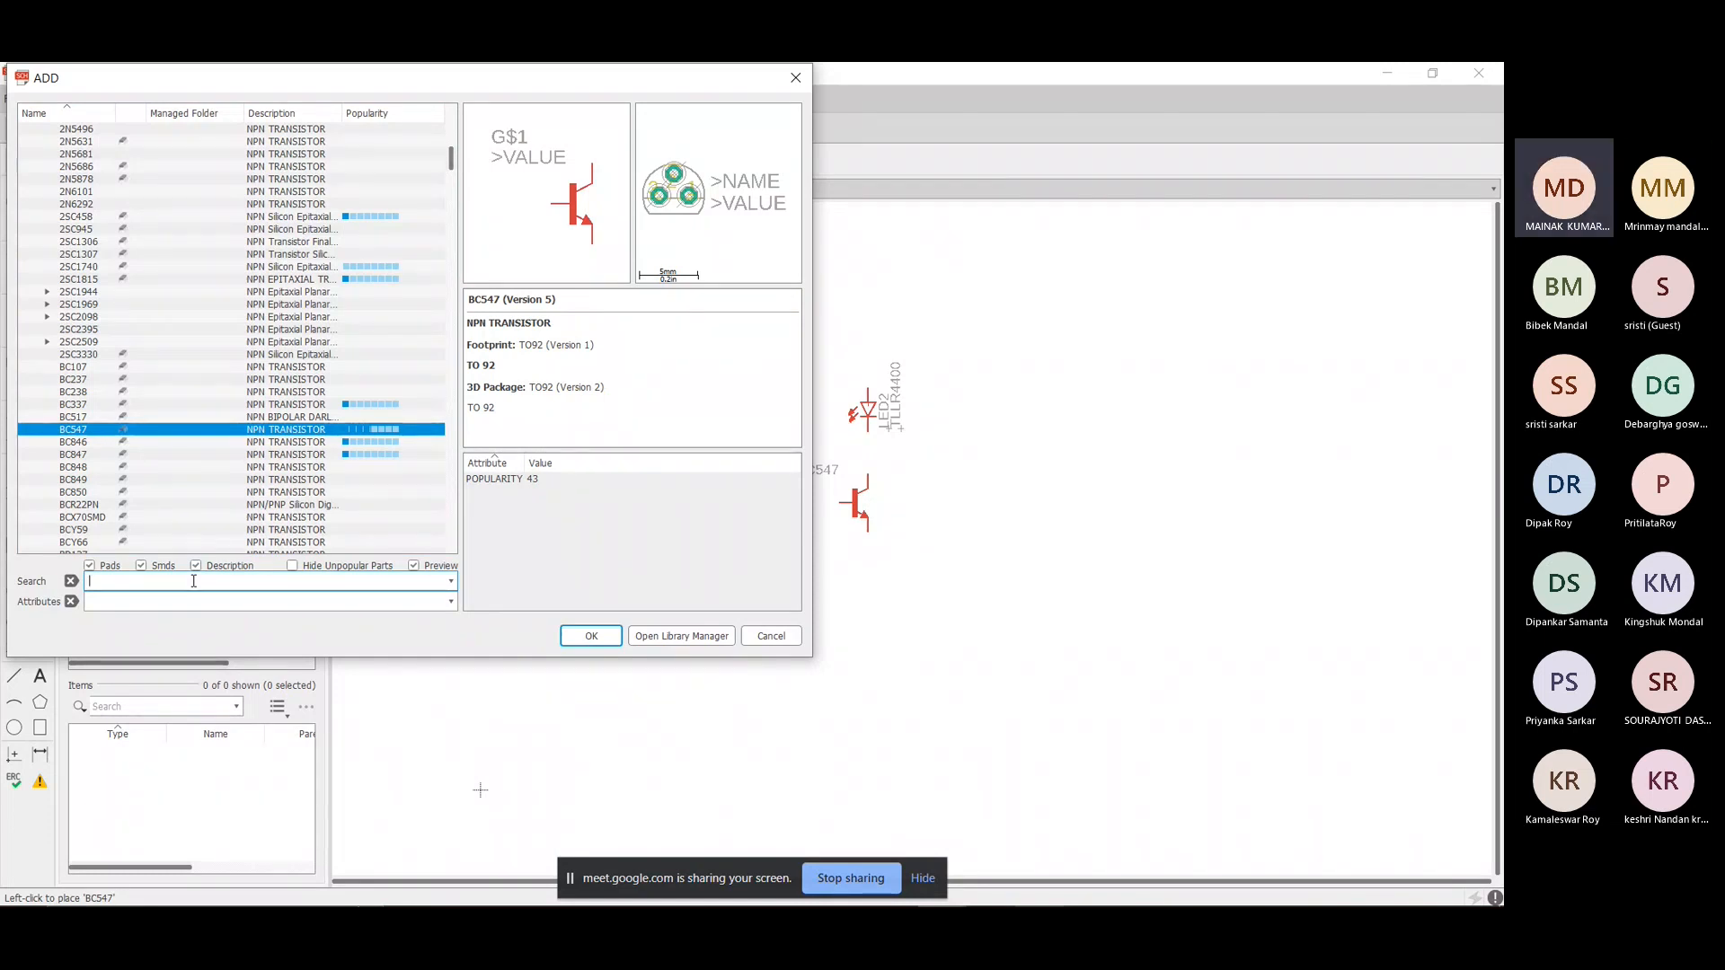
{"action": "type", "text": "istor"}
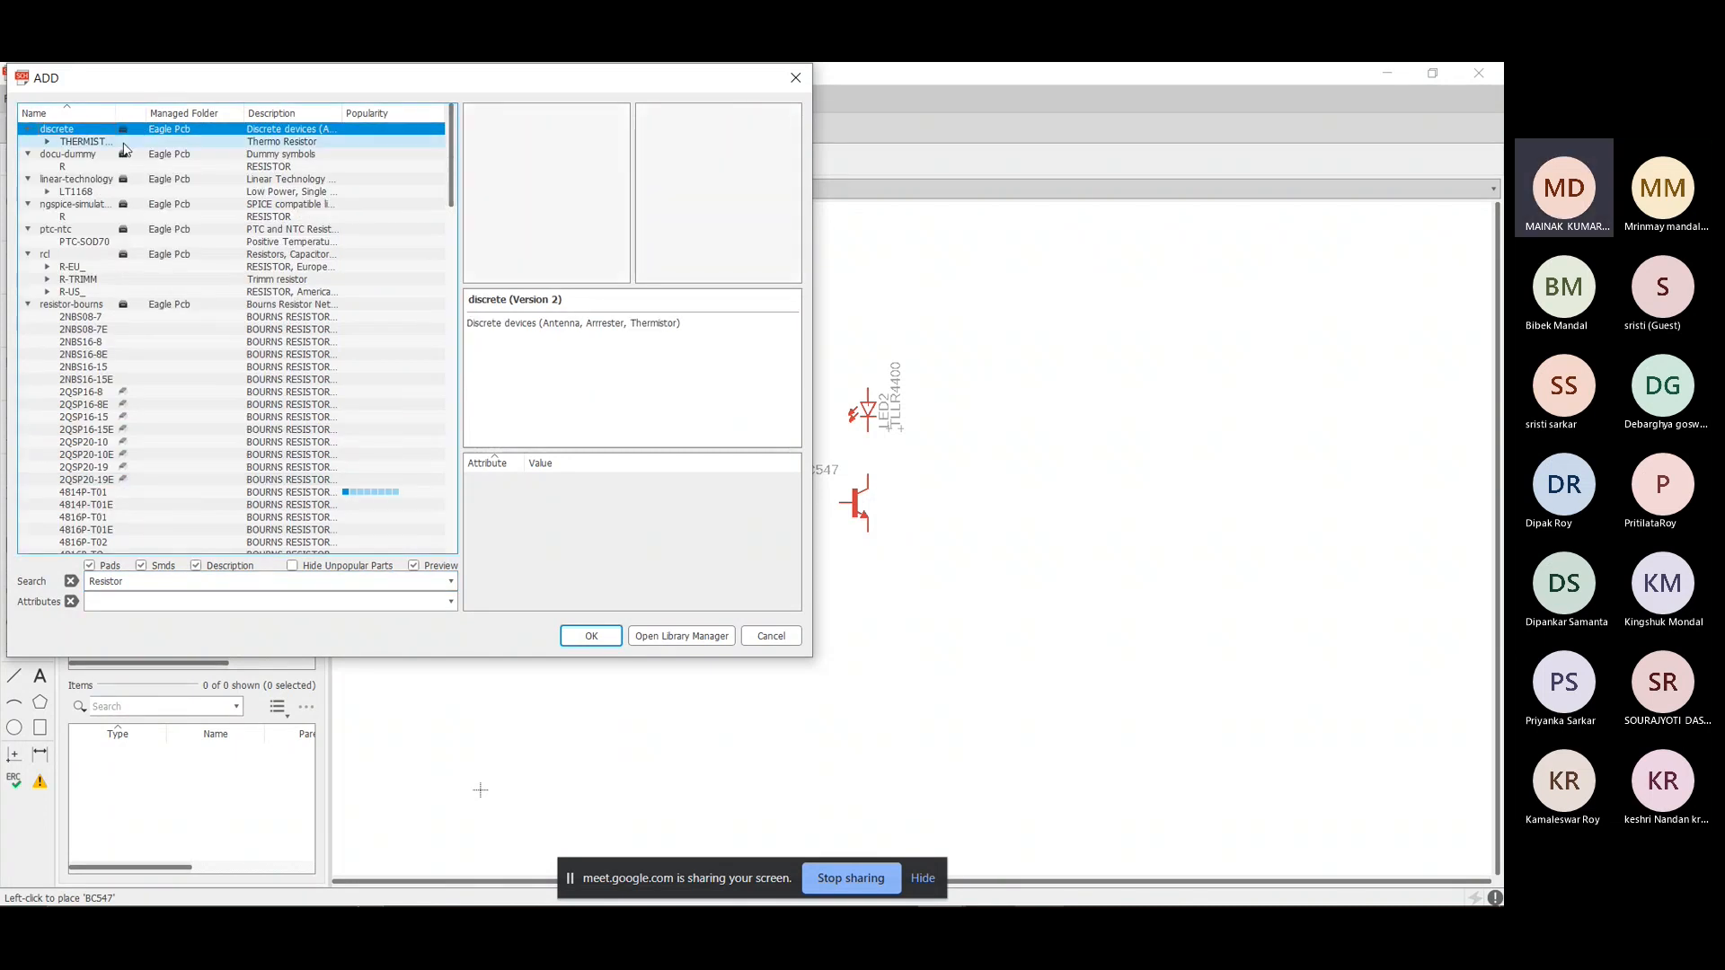
Select the 0204/5 variant of the European-symbol resistor R-EU_ in the rcl library.
{"action": "left_click", "coordinate": [132, 169]}
{"action": "left_click", "coordinate": [147, 239]}
{"action": "left_click", "coordinate": [143, 230]}
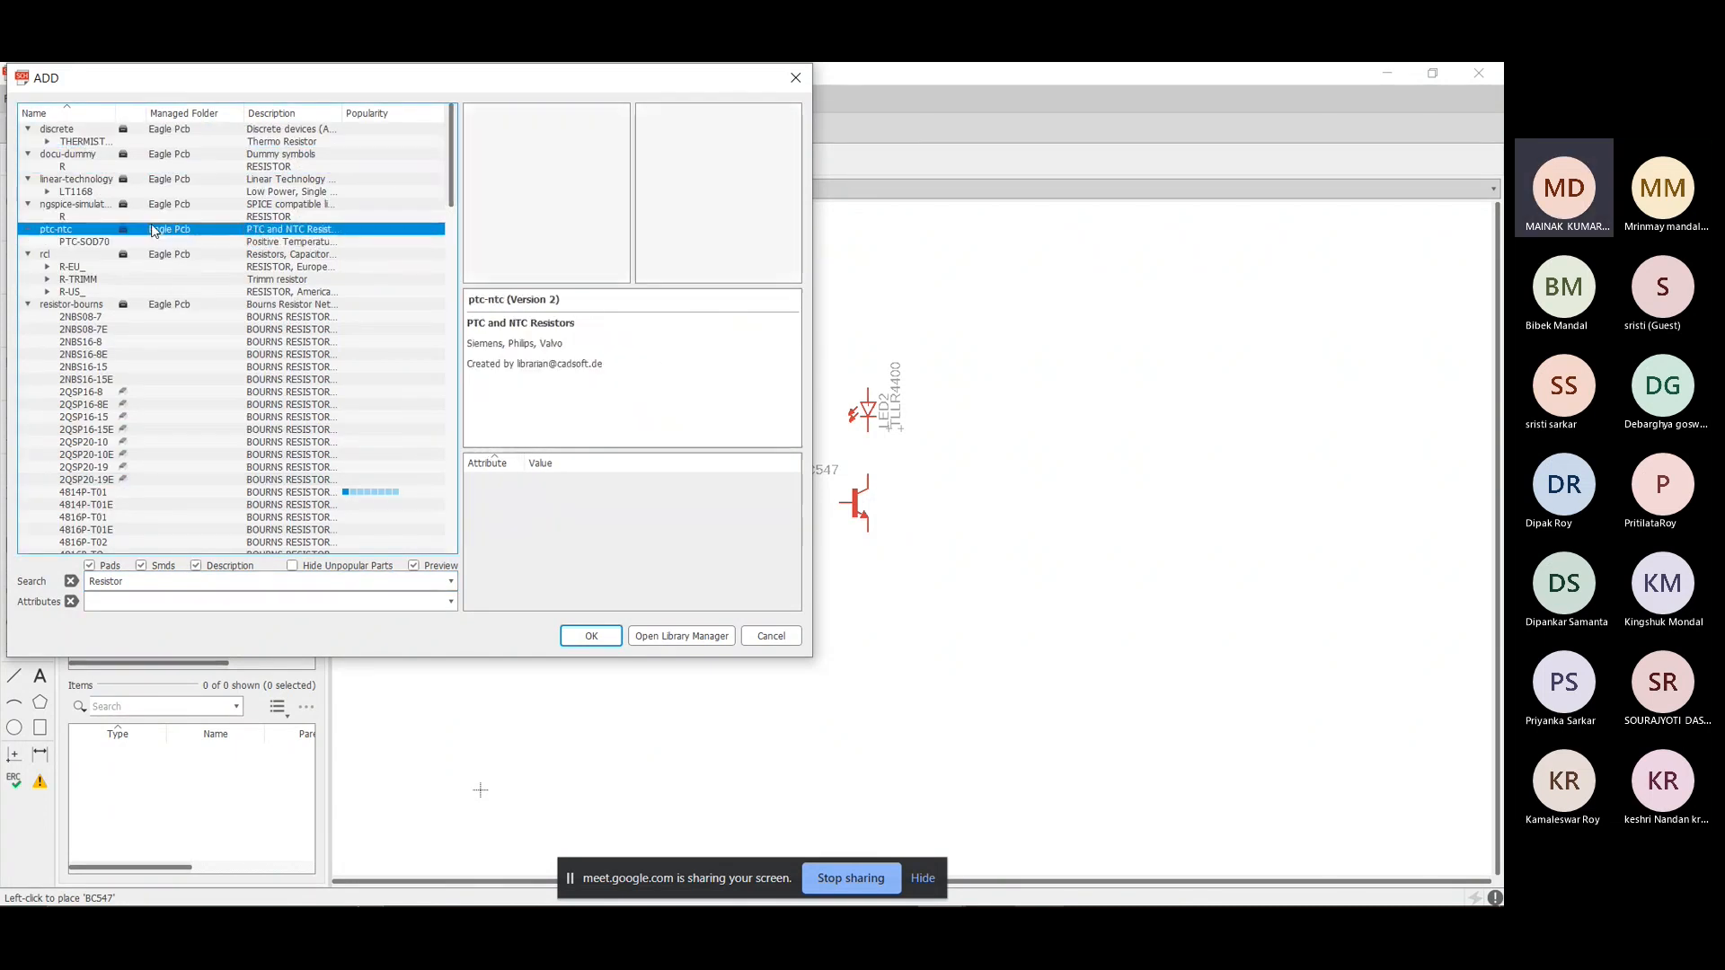
{"action": "left_click", "coordinate": [101, 279]}
{"action": "left_click", "coordinate": [93, 268]}
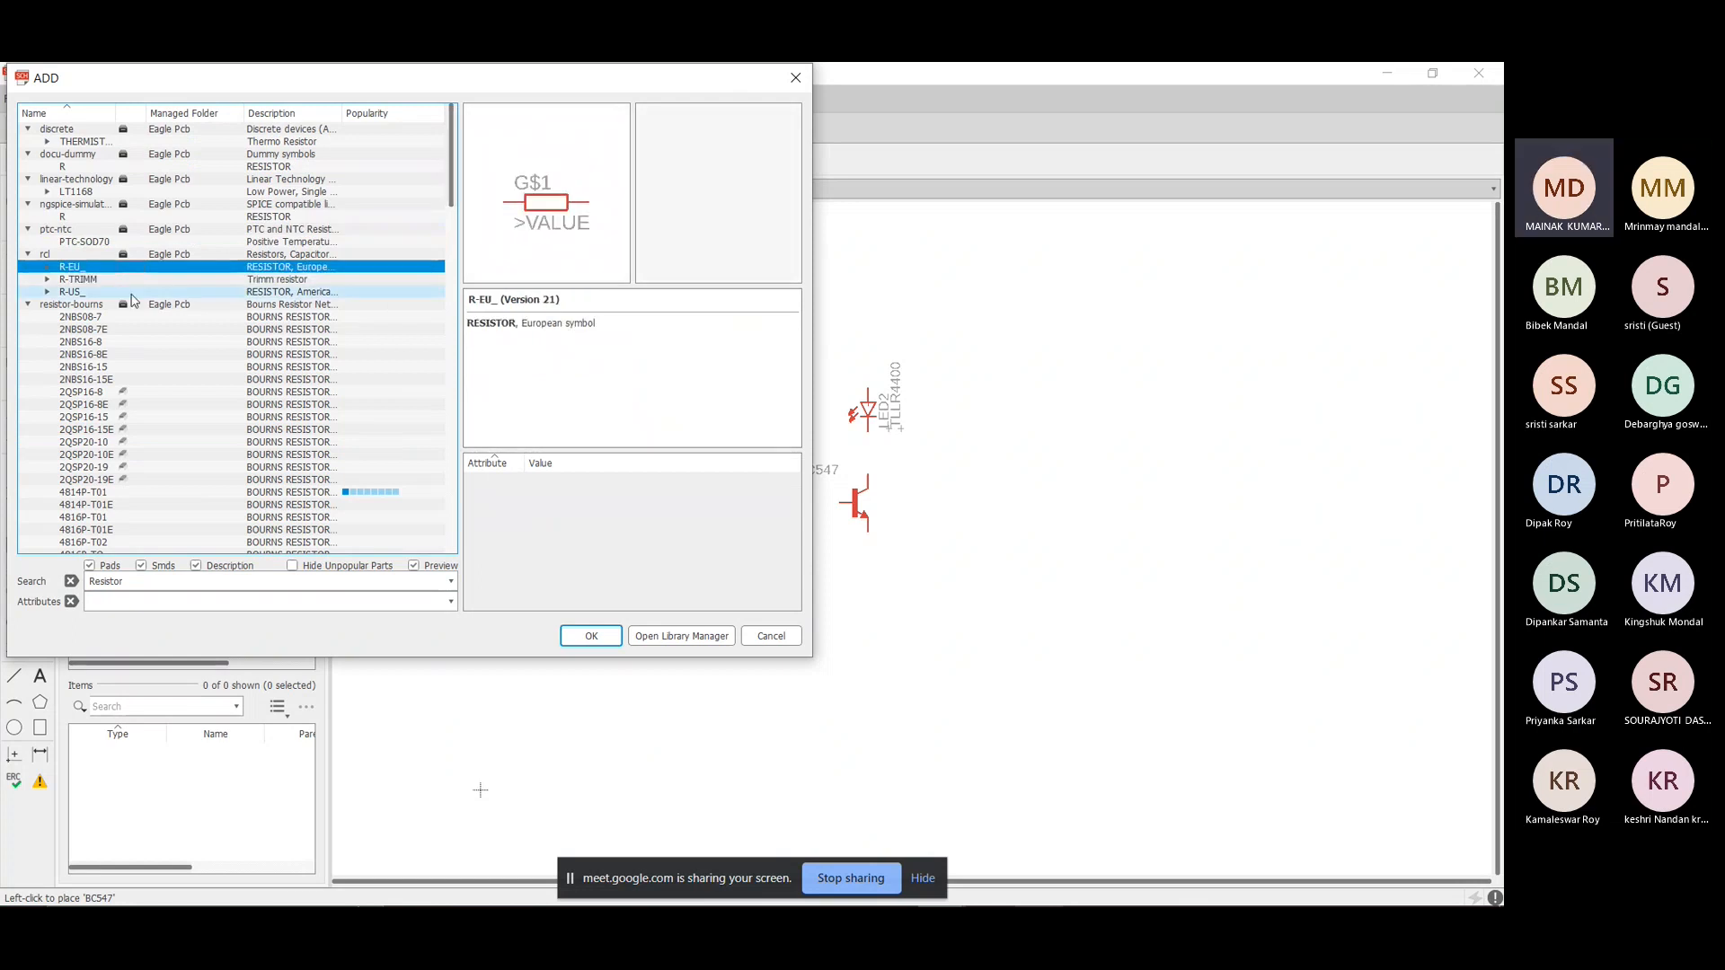
{"action": "left_click", "coordinate": [46, 267]}
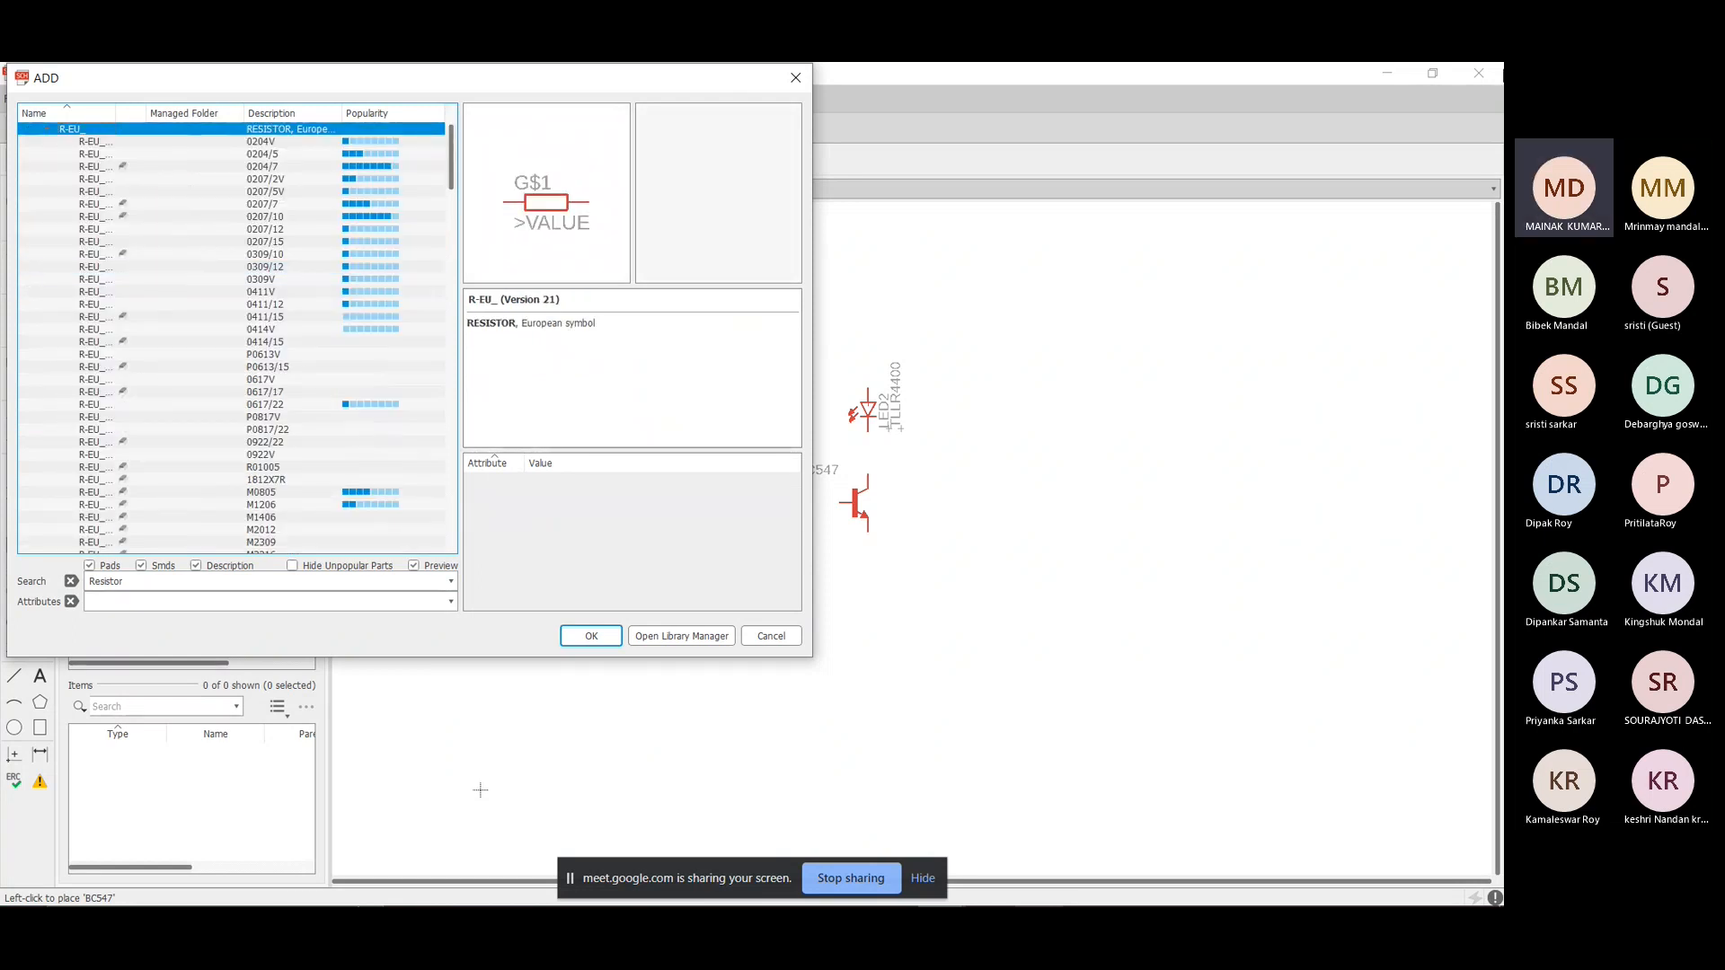
{"action": "key", "text": "Down"}
{"action": "key", "text": "Down"}
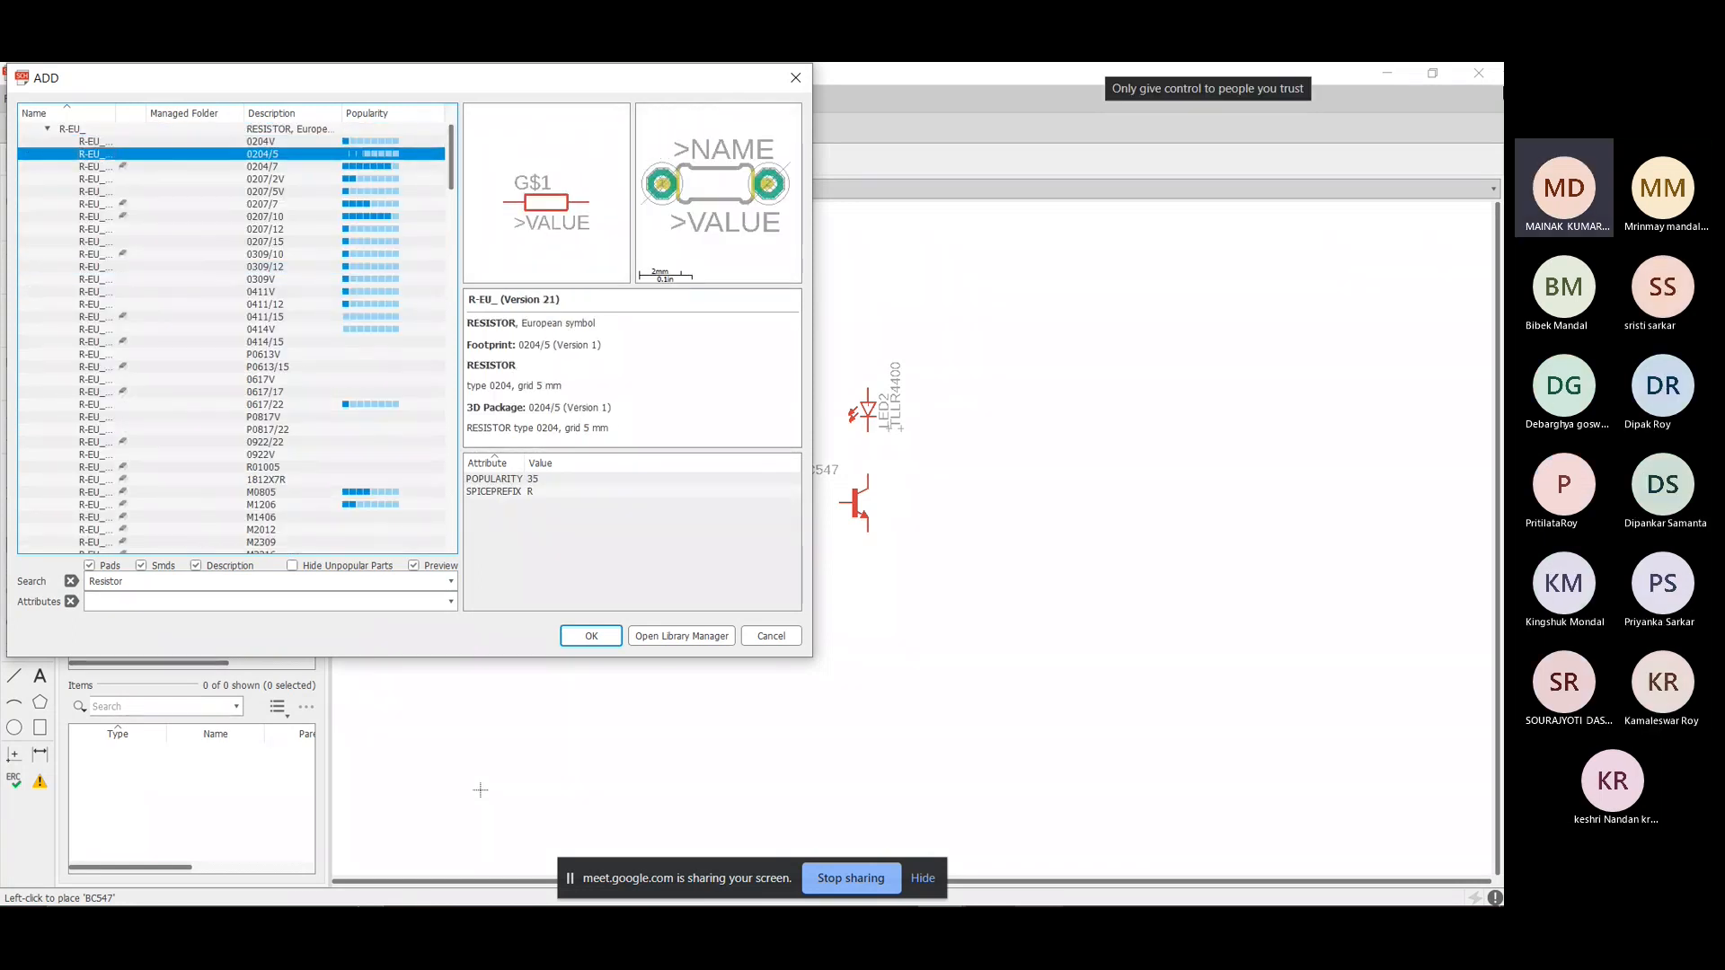
Place one R-EU_ 0204/5 resistor, rotated to vertical, directly above LED2 on the schematic sheet.
{"action": "key", "text": "Return"}
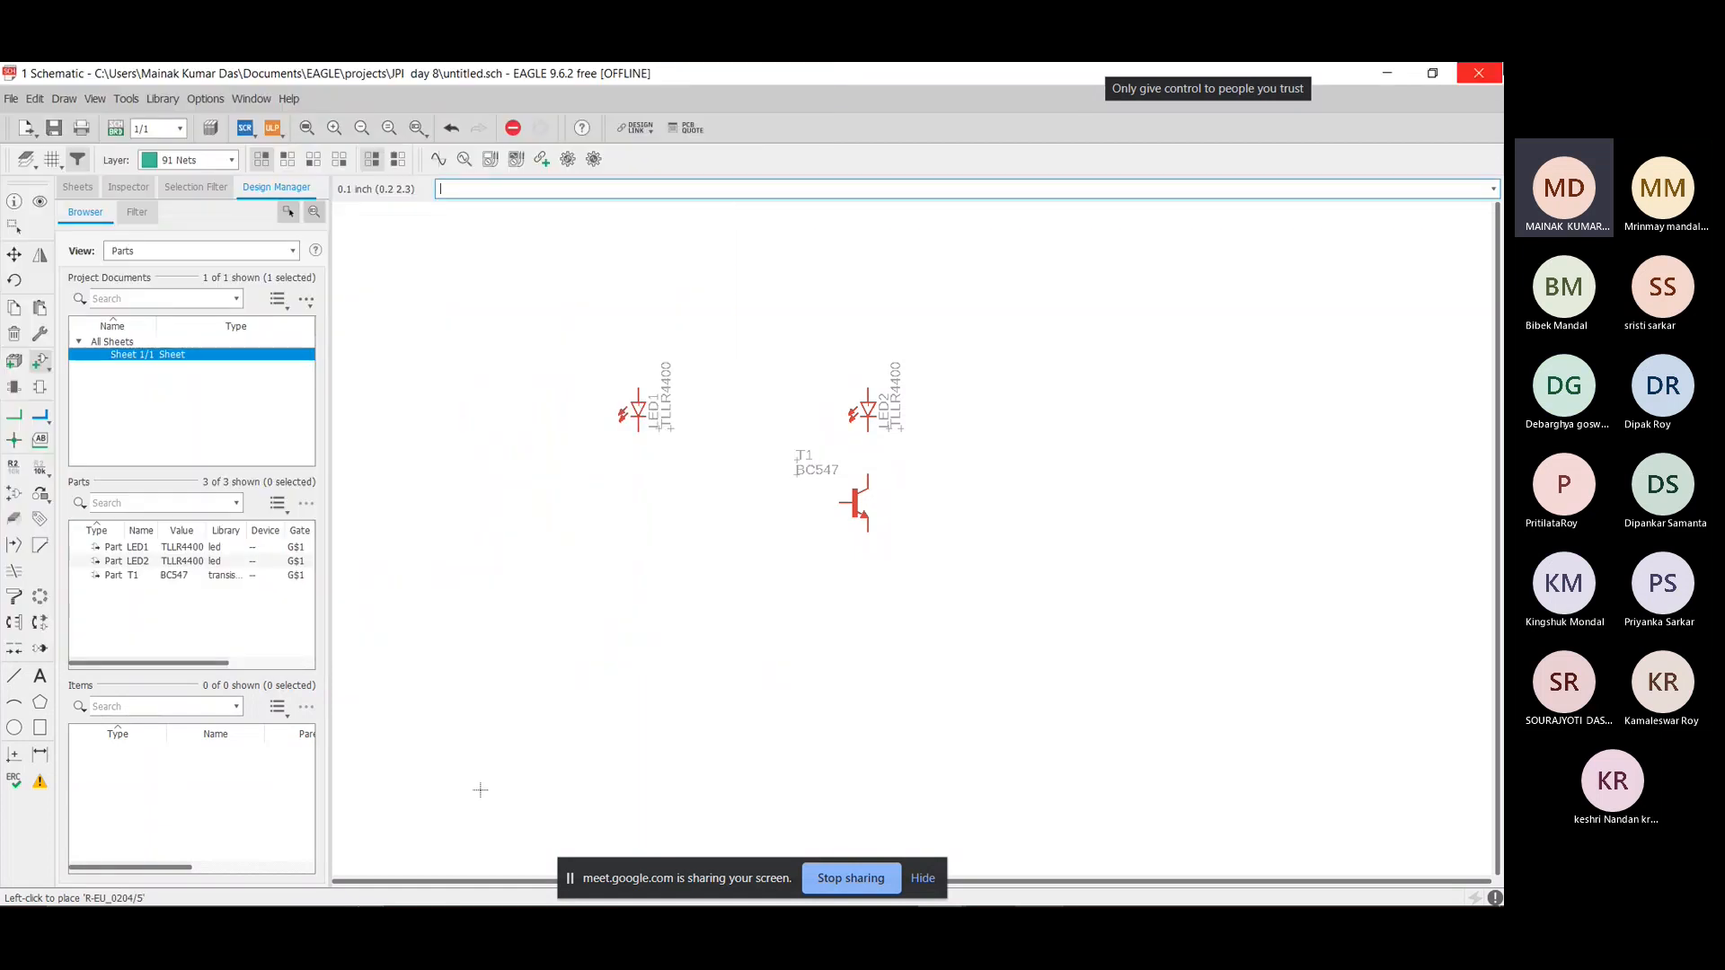
{"action": "right_click", "coordinate": [868, 331]}
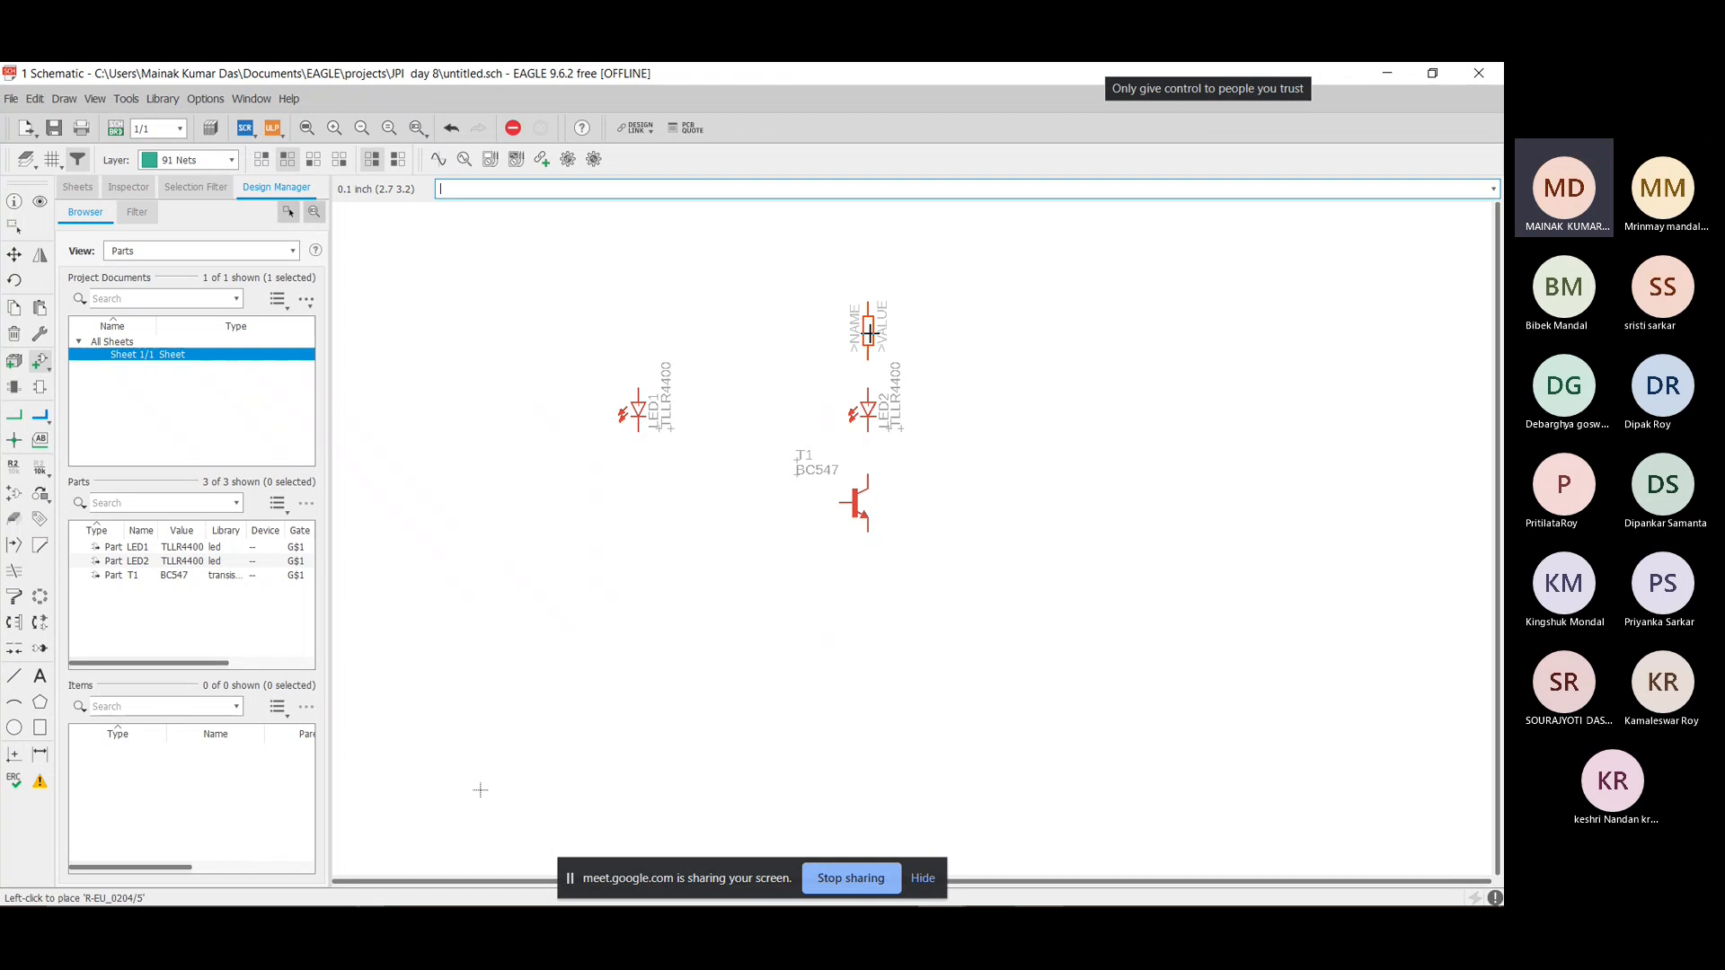
{"action": "left_click", "coordinate": [868, 331]}
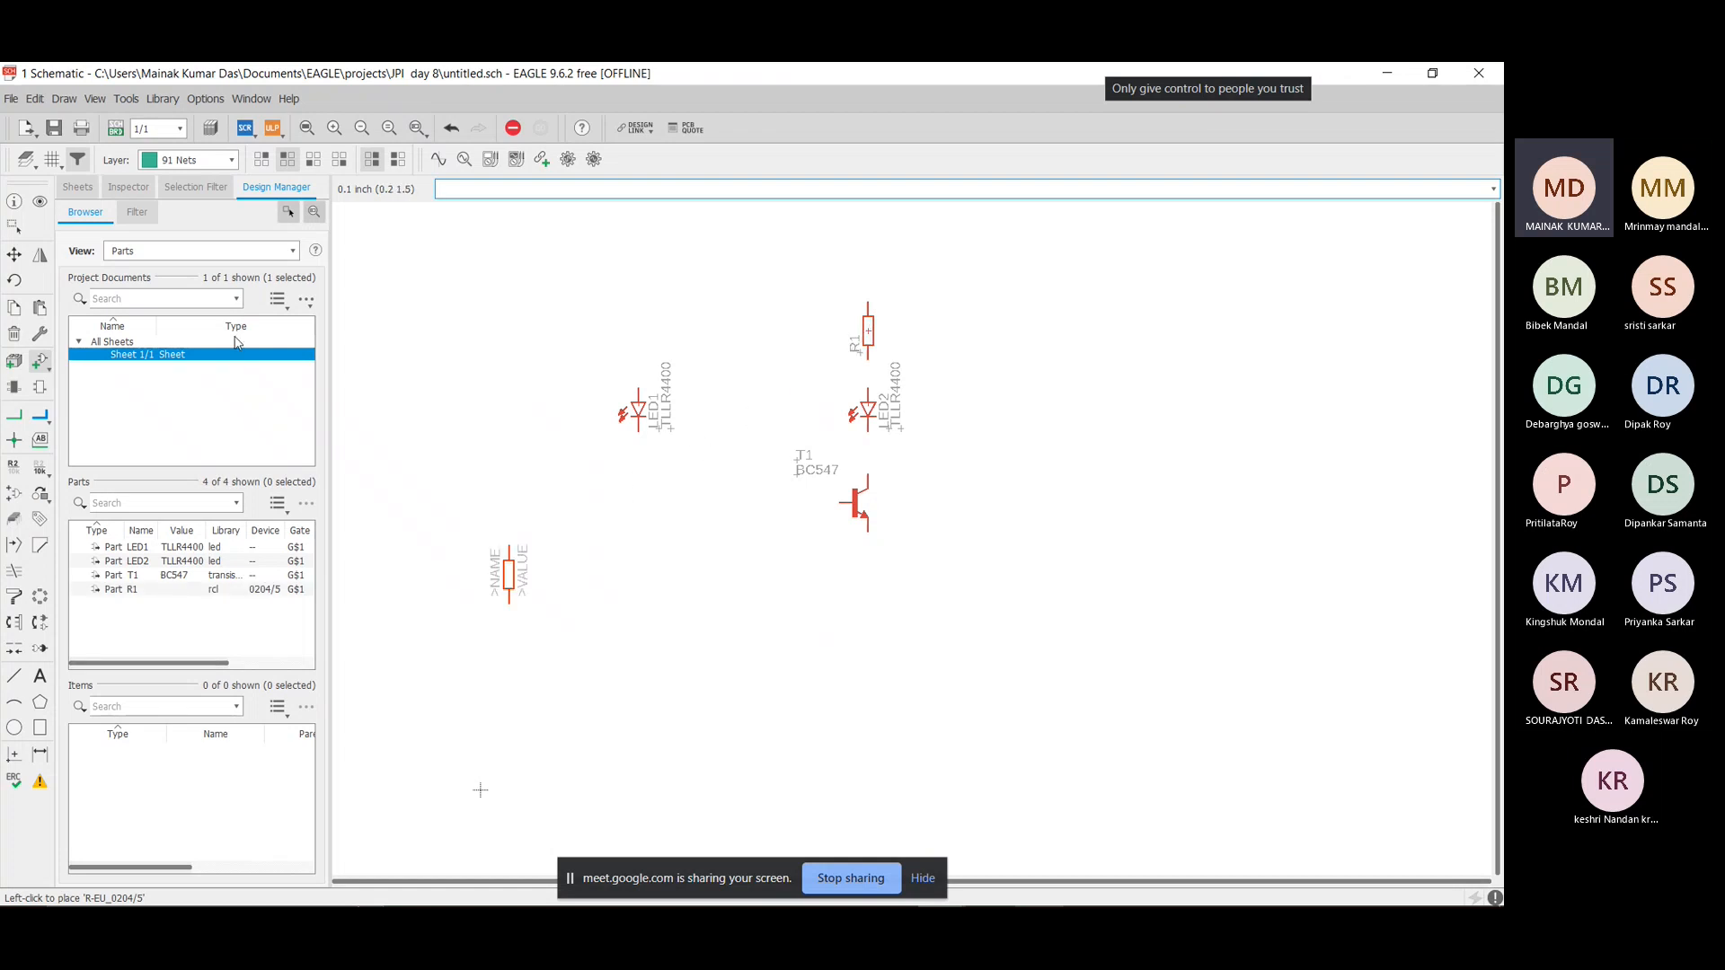
Reopen the part library and search it for Potentiometer.
{"action": "left_click", "coordinate": [32, 364]}
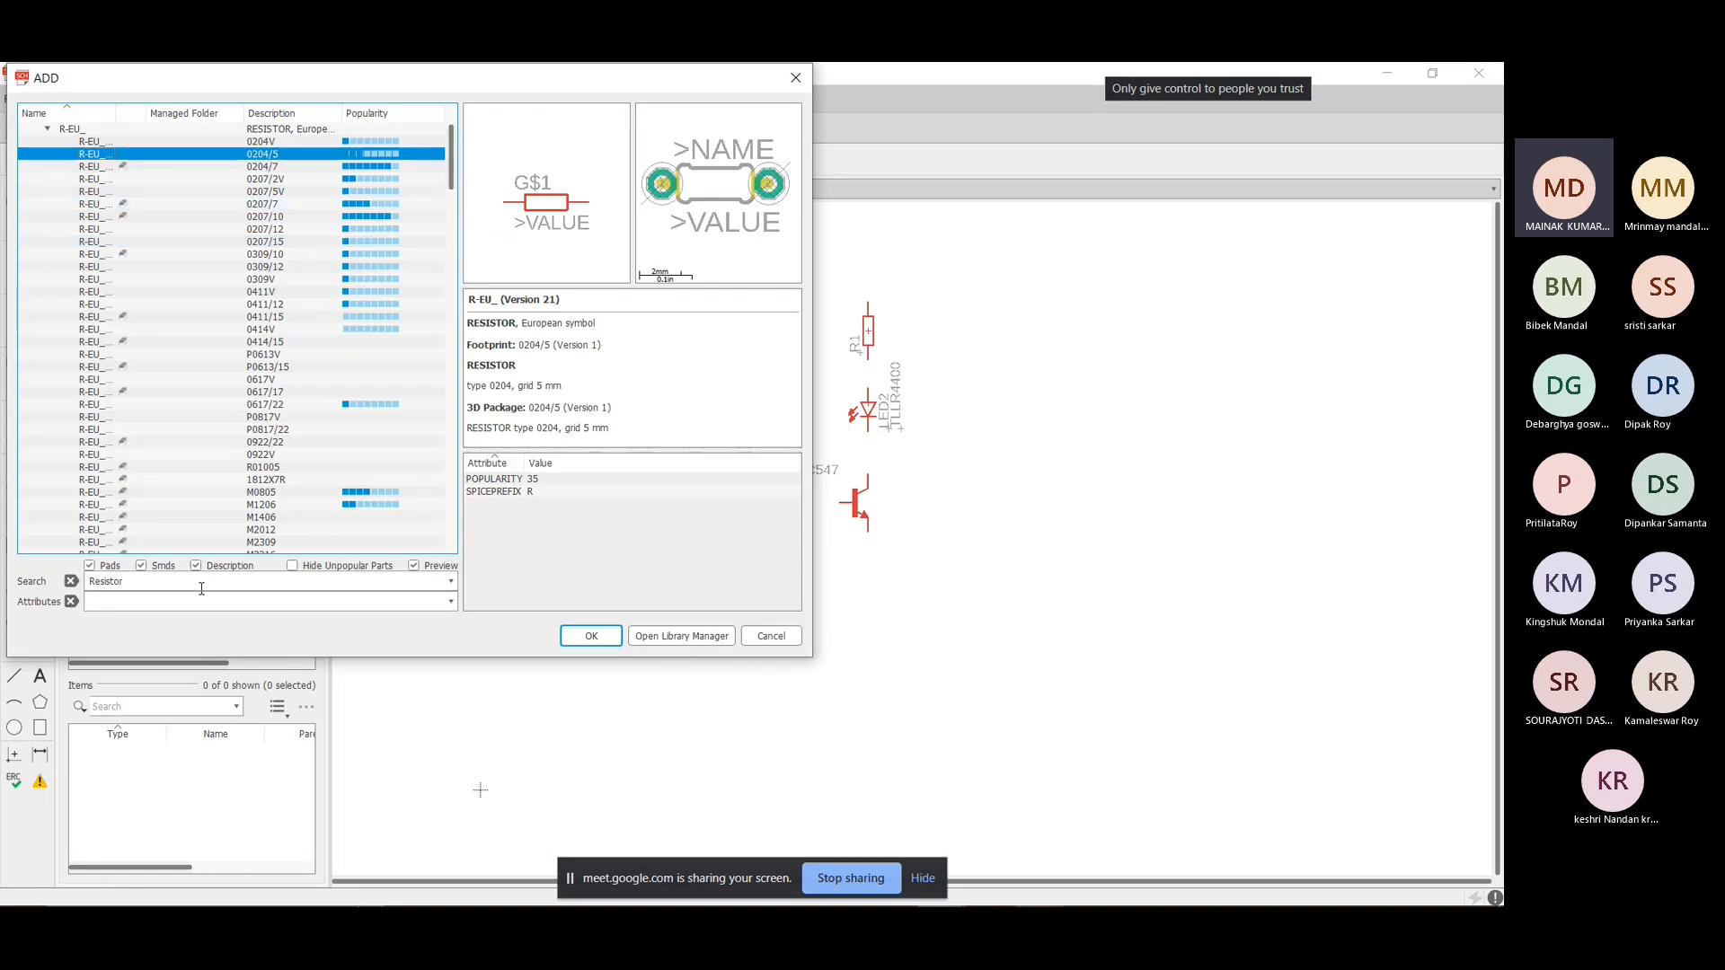
{"action": "key", "text": "BackSpace"}
{"action": "key", "text": "BackSpace"}
{"action": "key", "text": "BackSpace"}
{"action": "key", "text": "BackSpace"}
{"action": "key", "text": "BackSpace"}
{"action": "key", "text": "BackSpace"}
{"action": "key", "text": "BackSpace"}
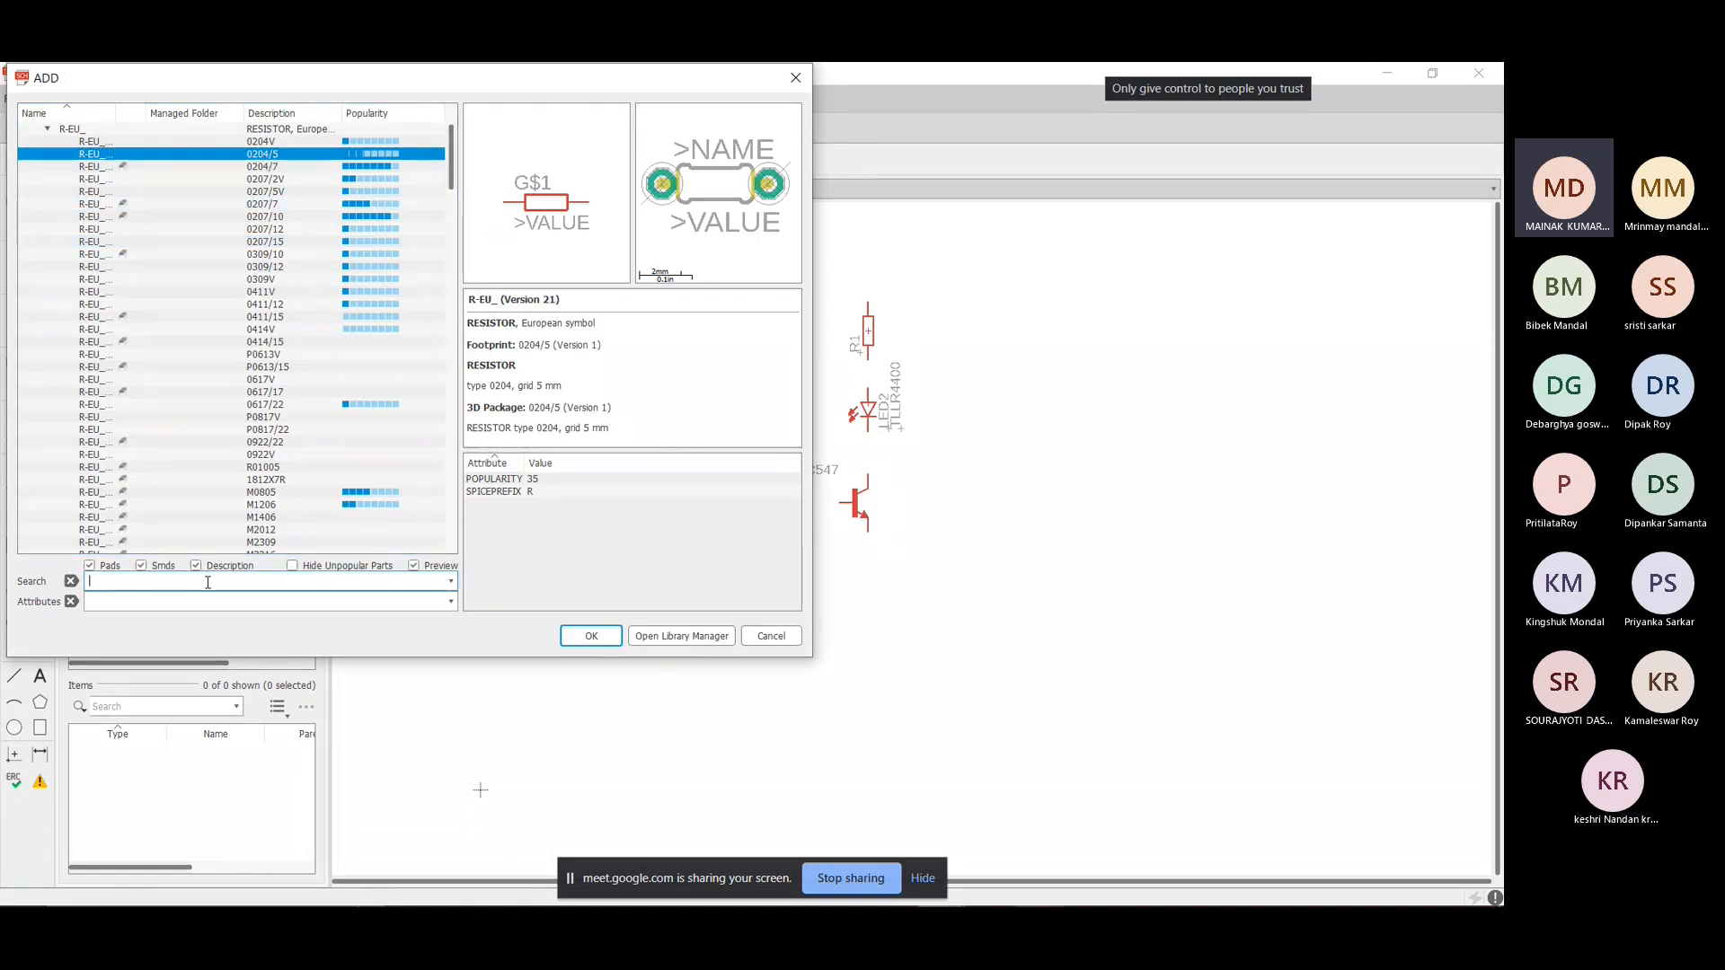
{"action": "type", "text": "Po"}
{"action": "key", "text": "BackSpace"}
{"action": "type", "text": "Po"}
{"action": "key", "text": "BackSpace"}
{"action": "key", "text": "BackSpace"}
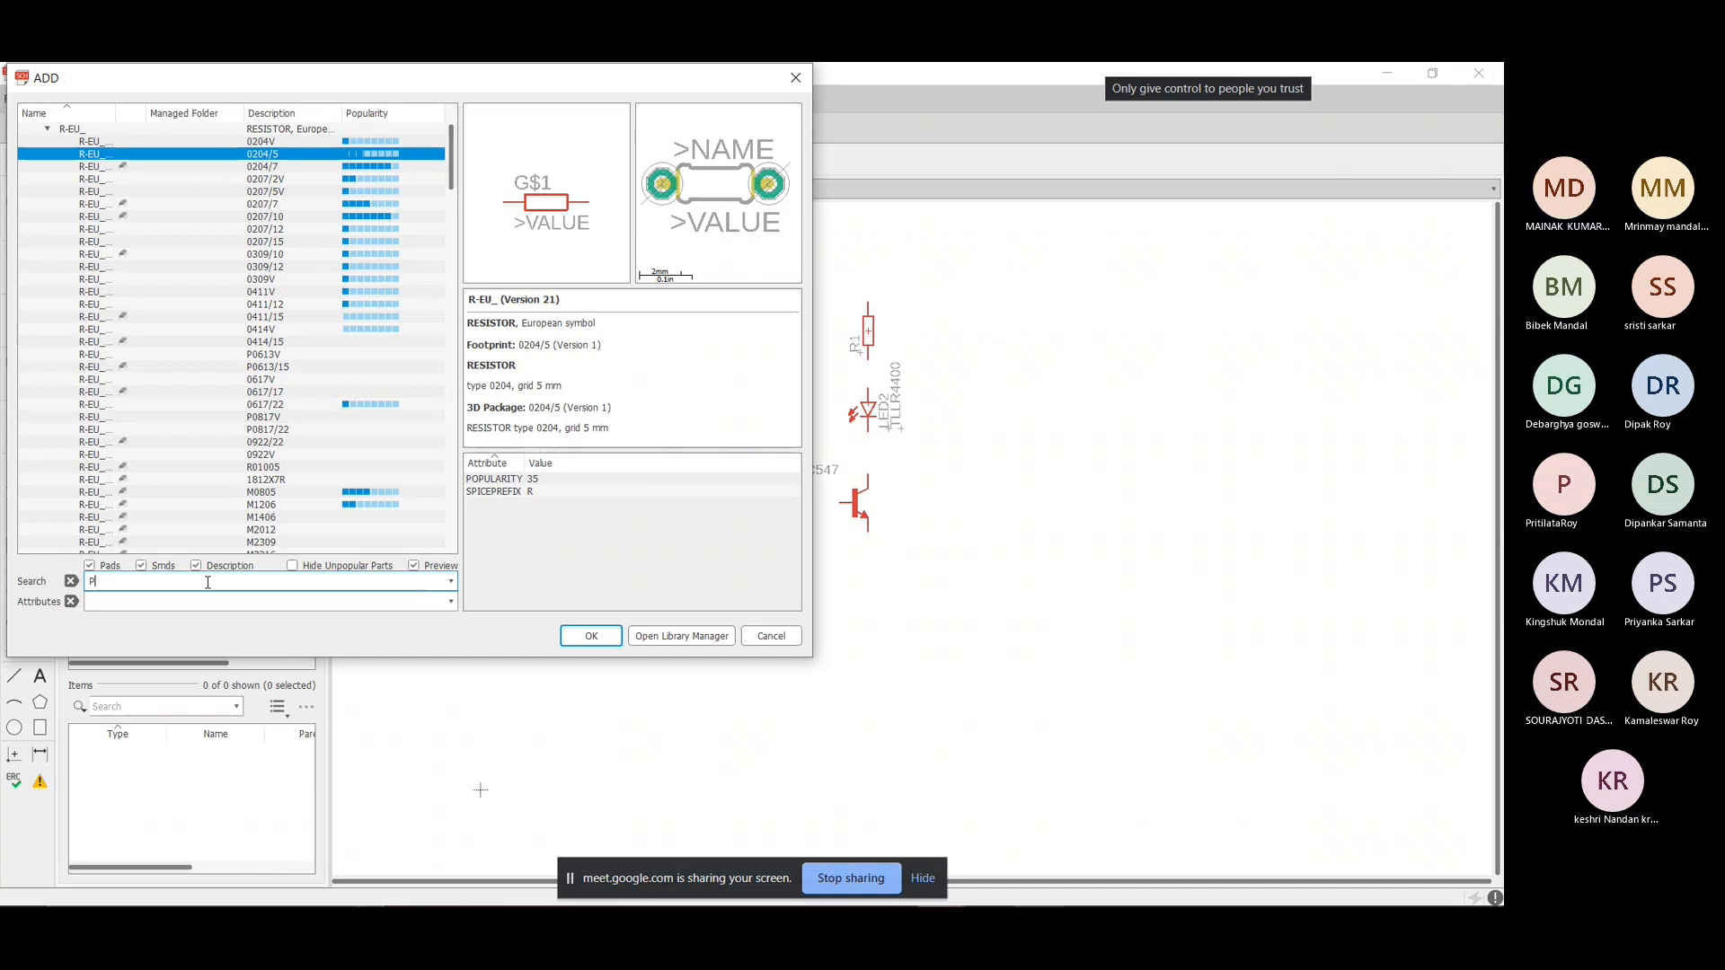
{"action": "type", "text": "Po"}
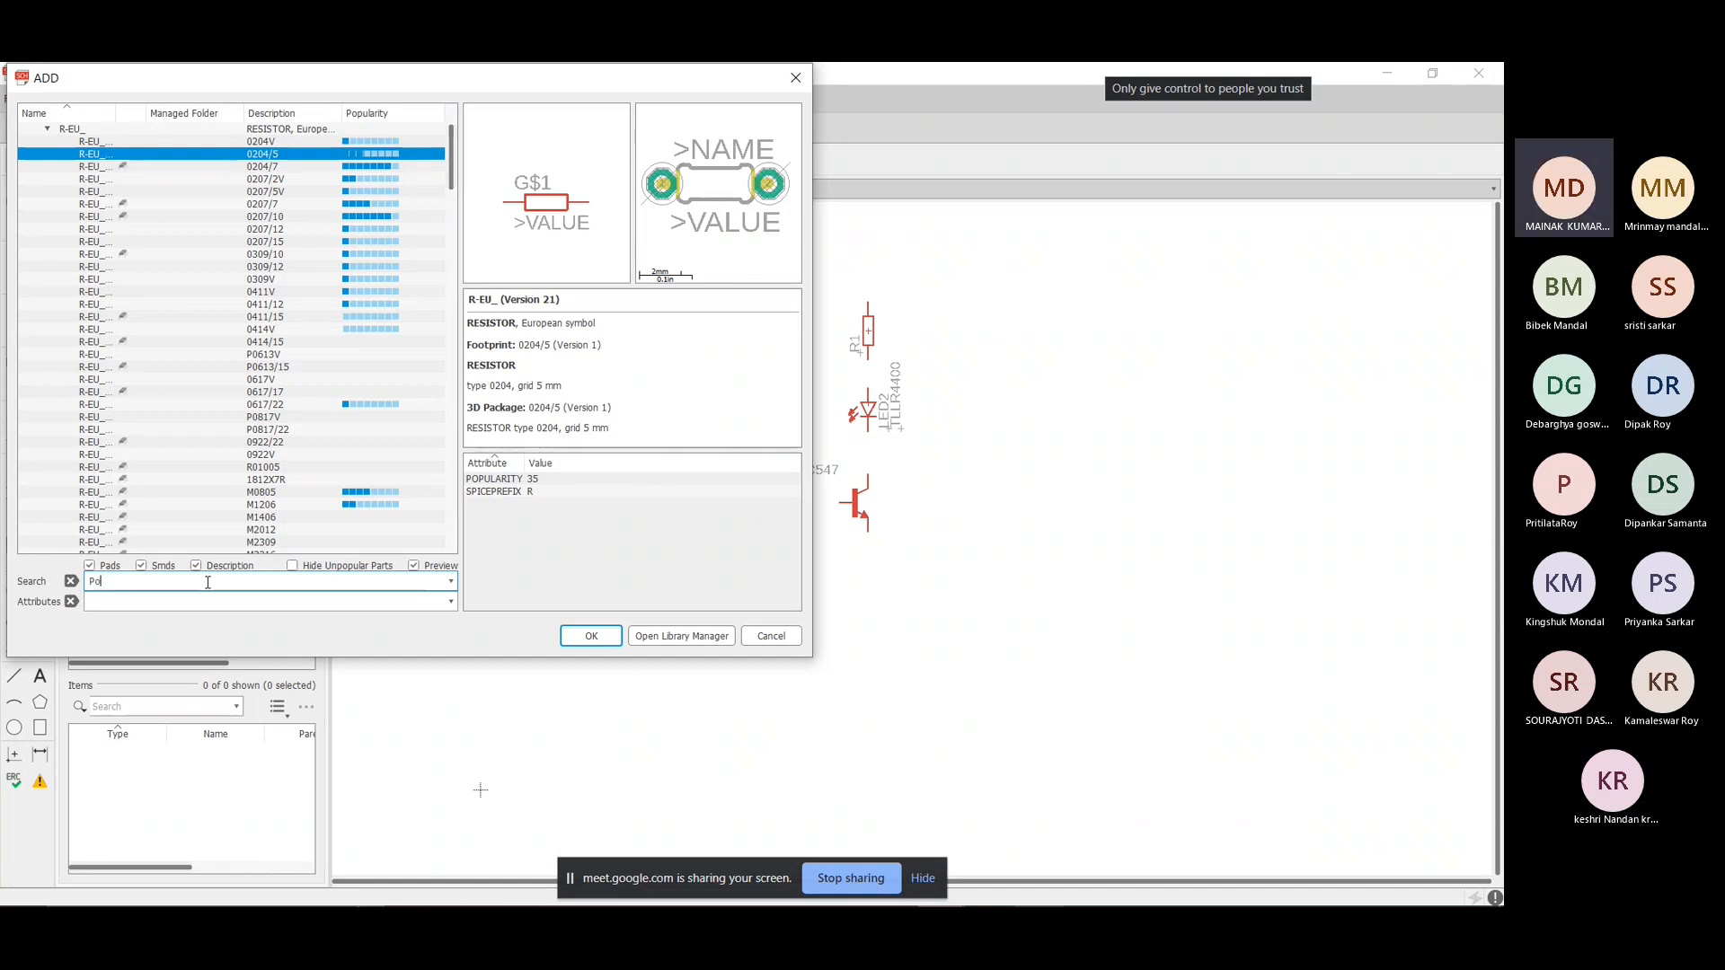
{"action": "type", "text": "tentiom"}
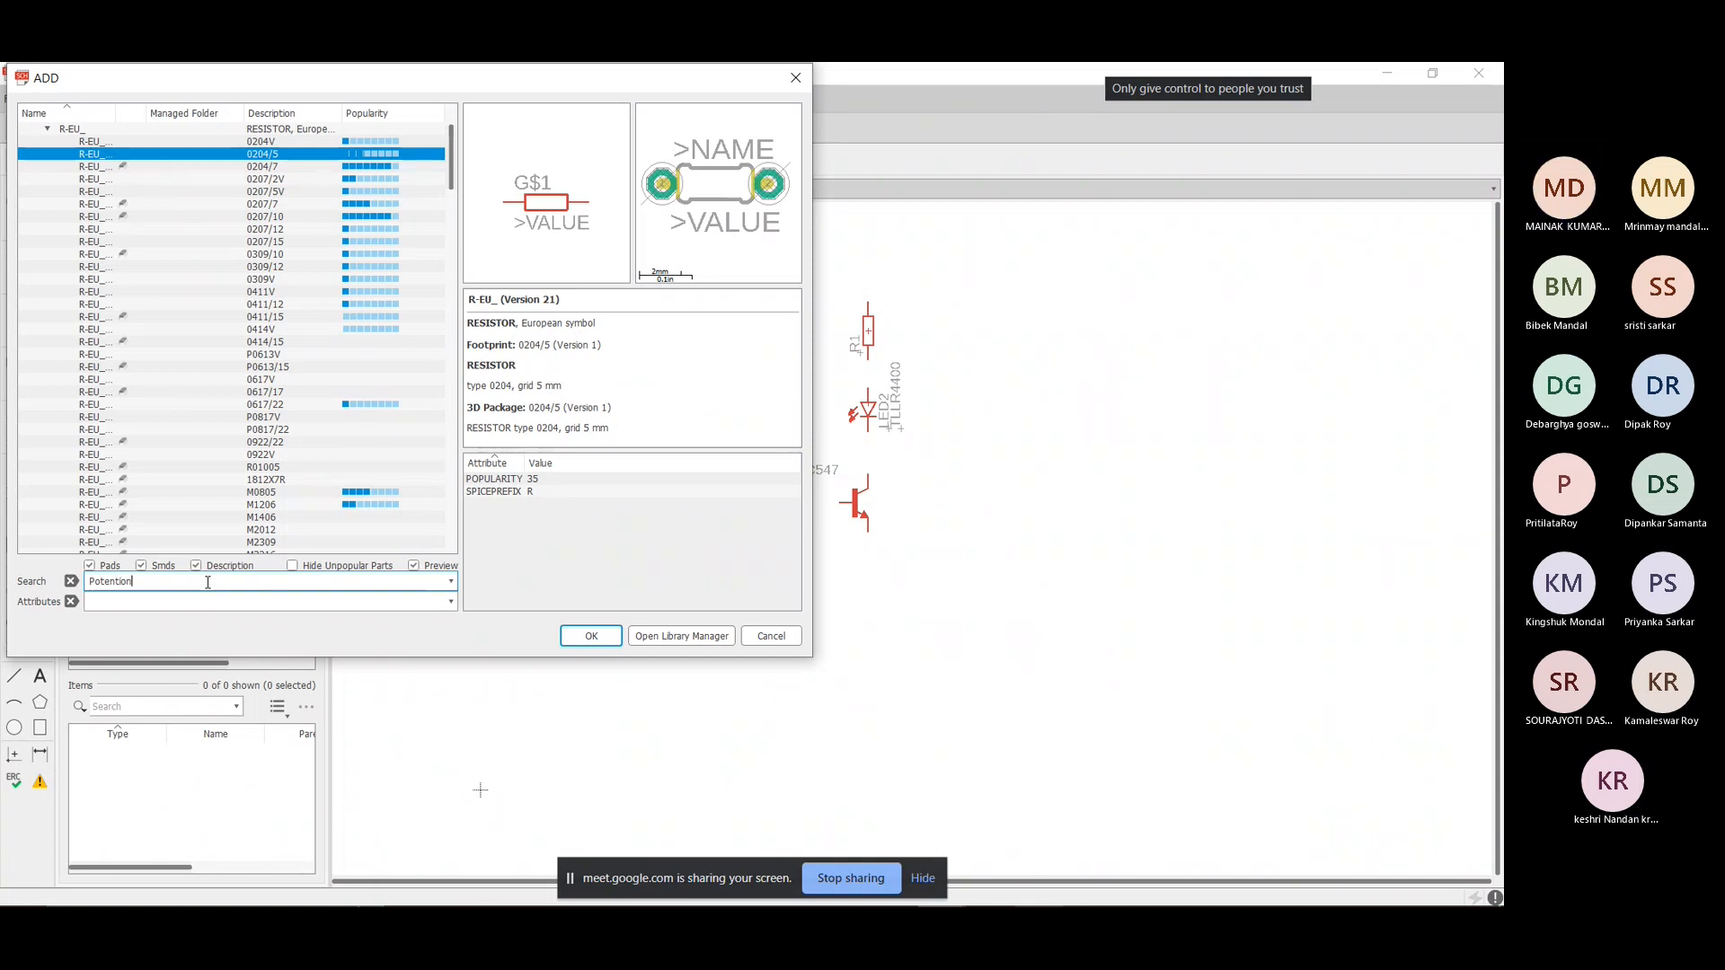
{"action": "type", "text": "meter"}
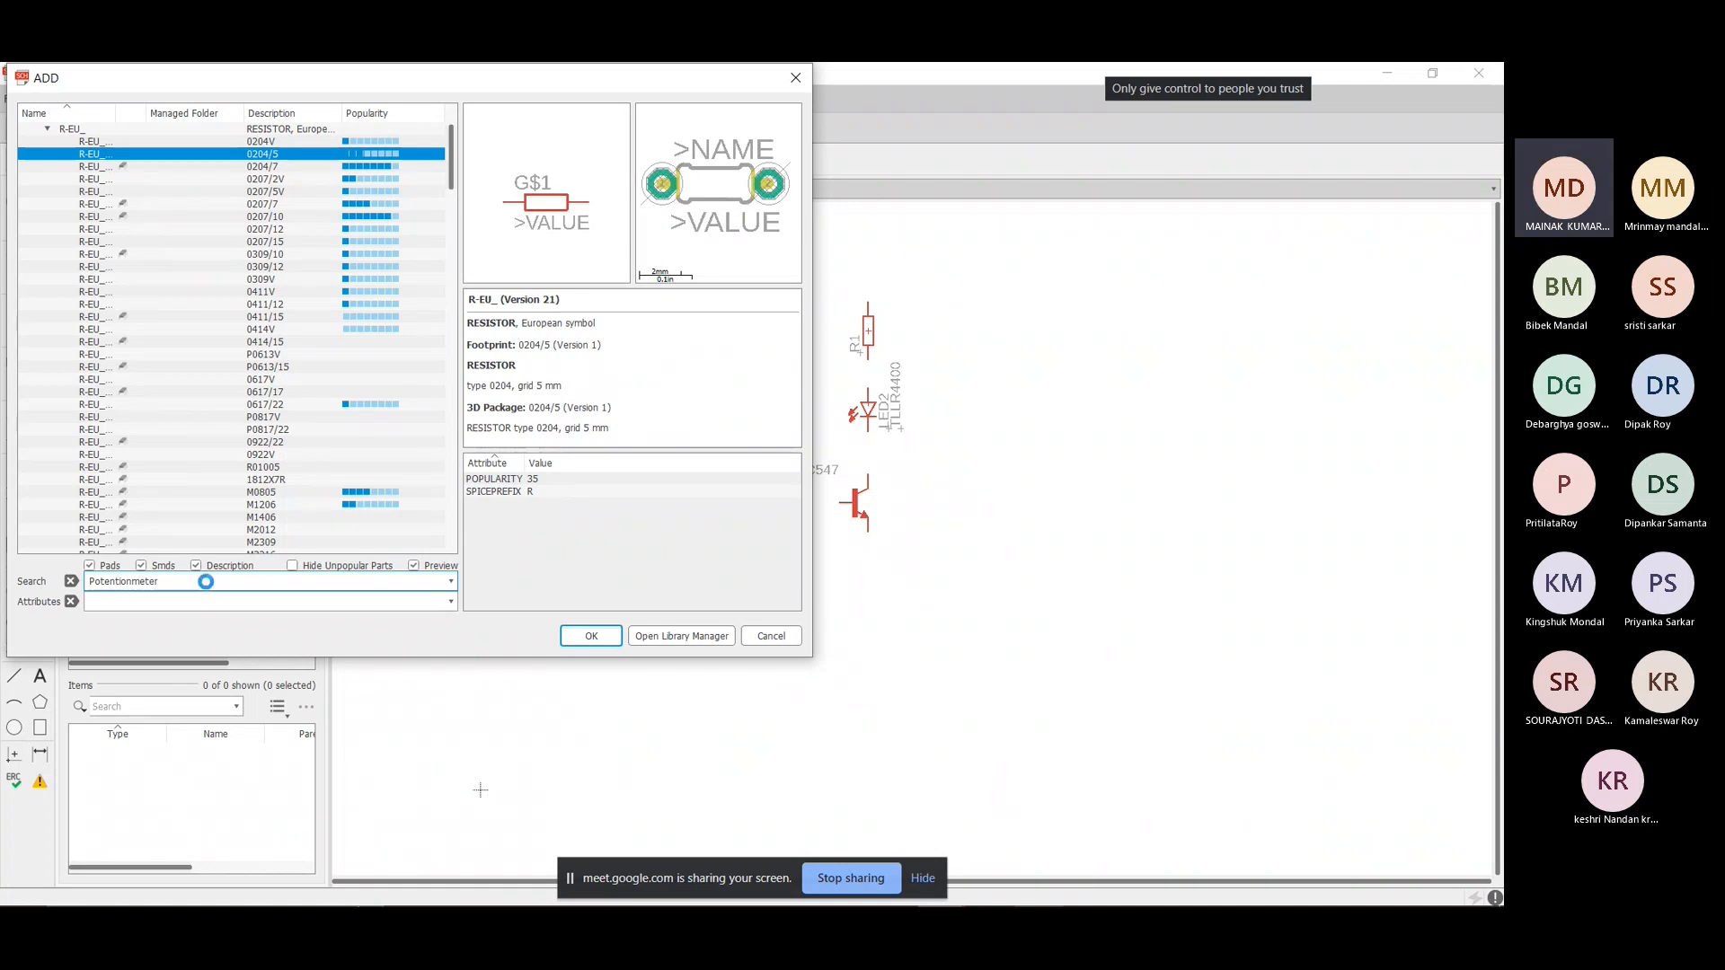
{"action": "key", "text": "Return"}
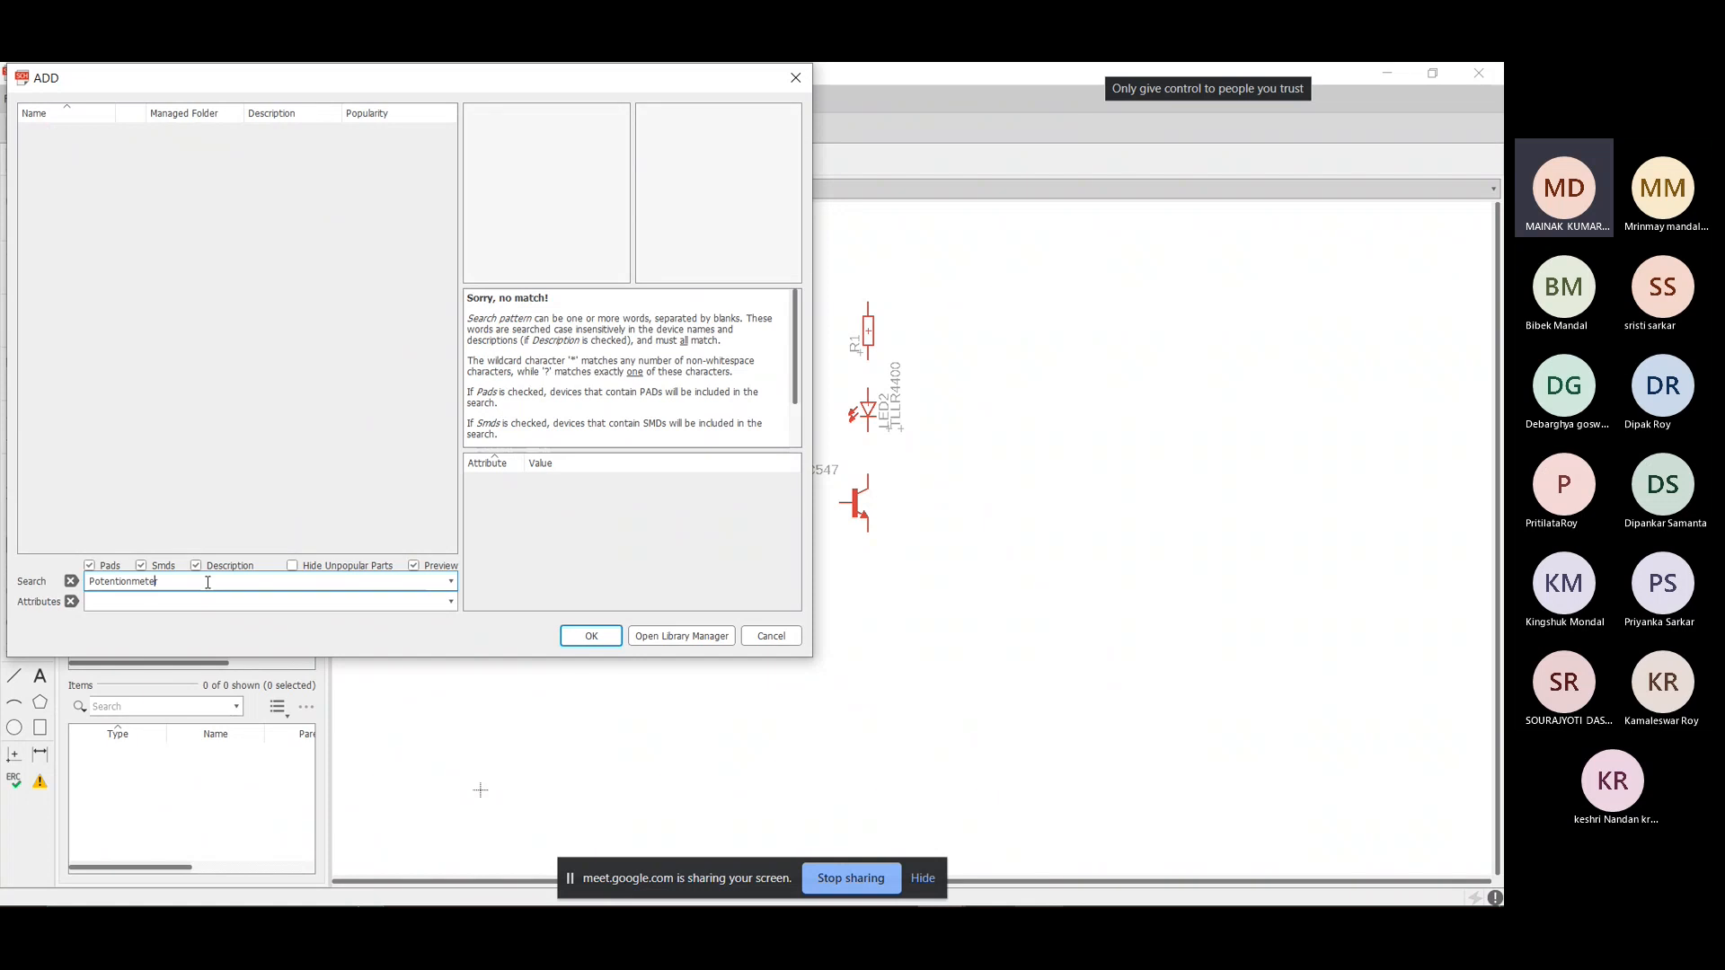
{"action": "key", "text": "BackSpace"}
{"action": "key", "text": "Return"}
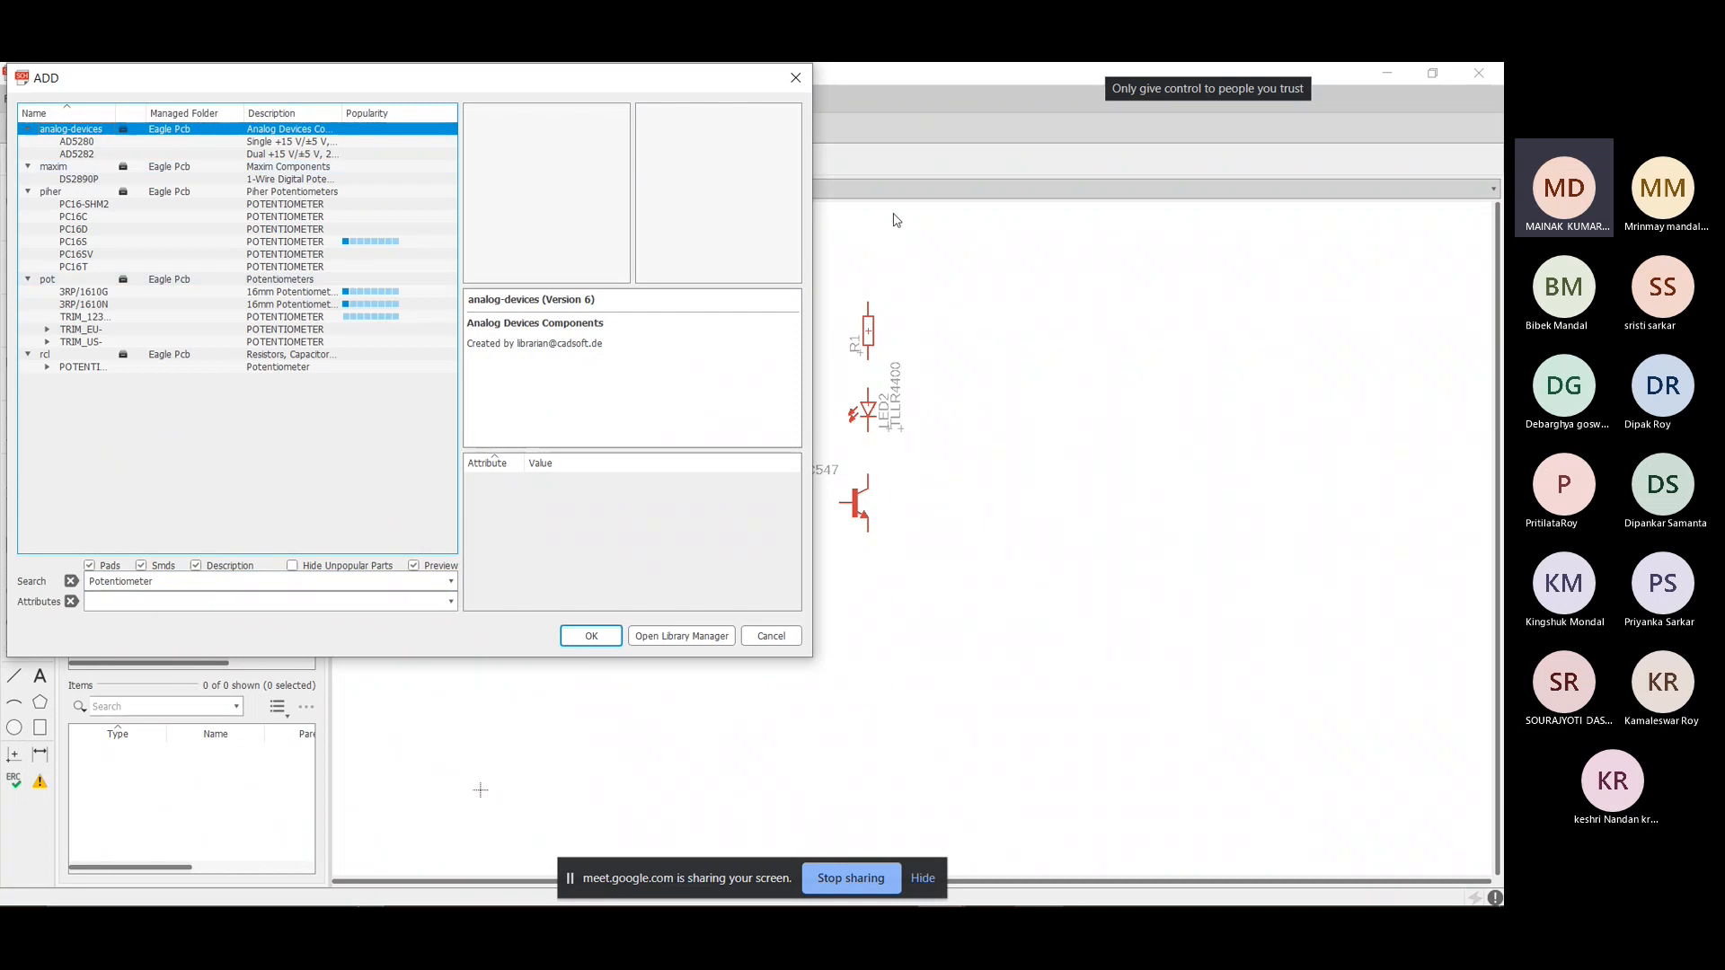
Examine the potentiometers in the analog-devices, maxim, piher and pot libraries for a suitable symbol and footprint.
{"action": "key", "text": "Down"}
{"action": "key", "text": "Down"}
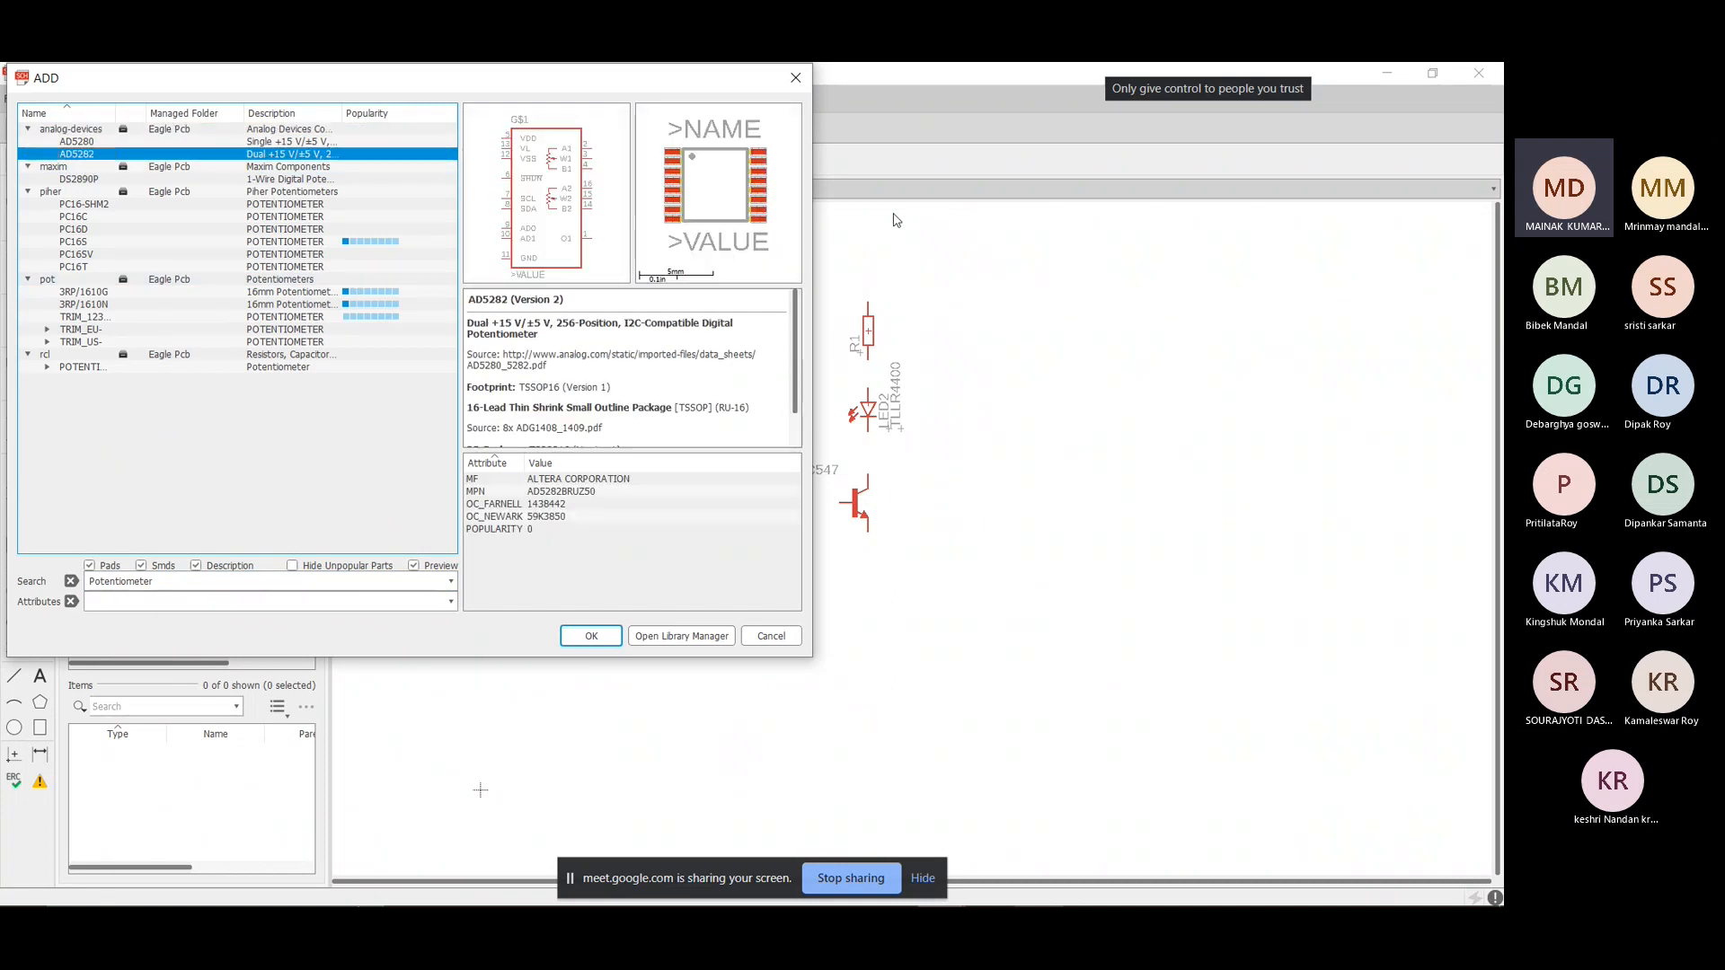
{"action": "key", "text": "Down"}
{"action": "key", "text": "Down"}
{"action": "key", "text": "Down"}
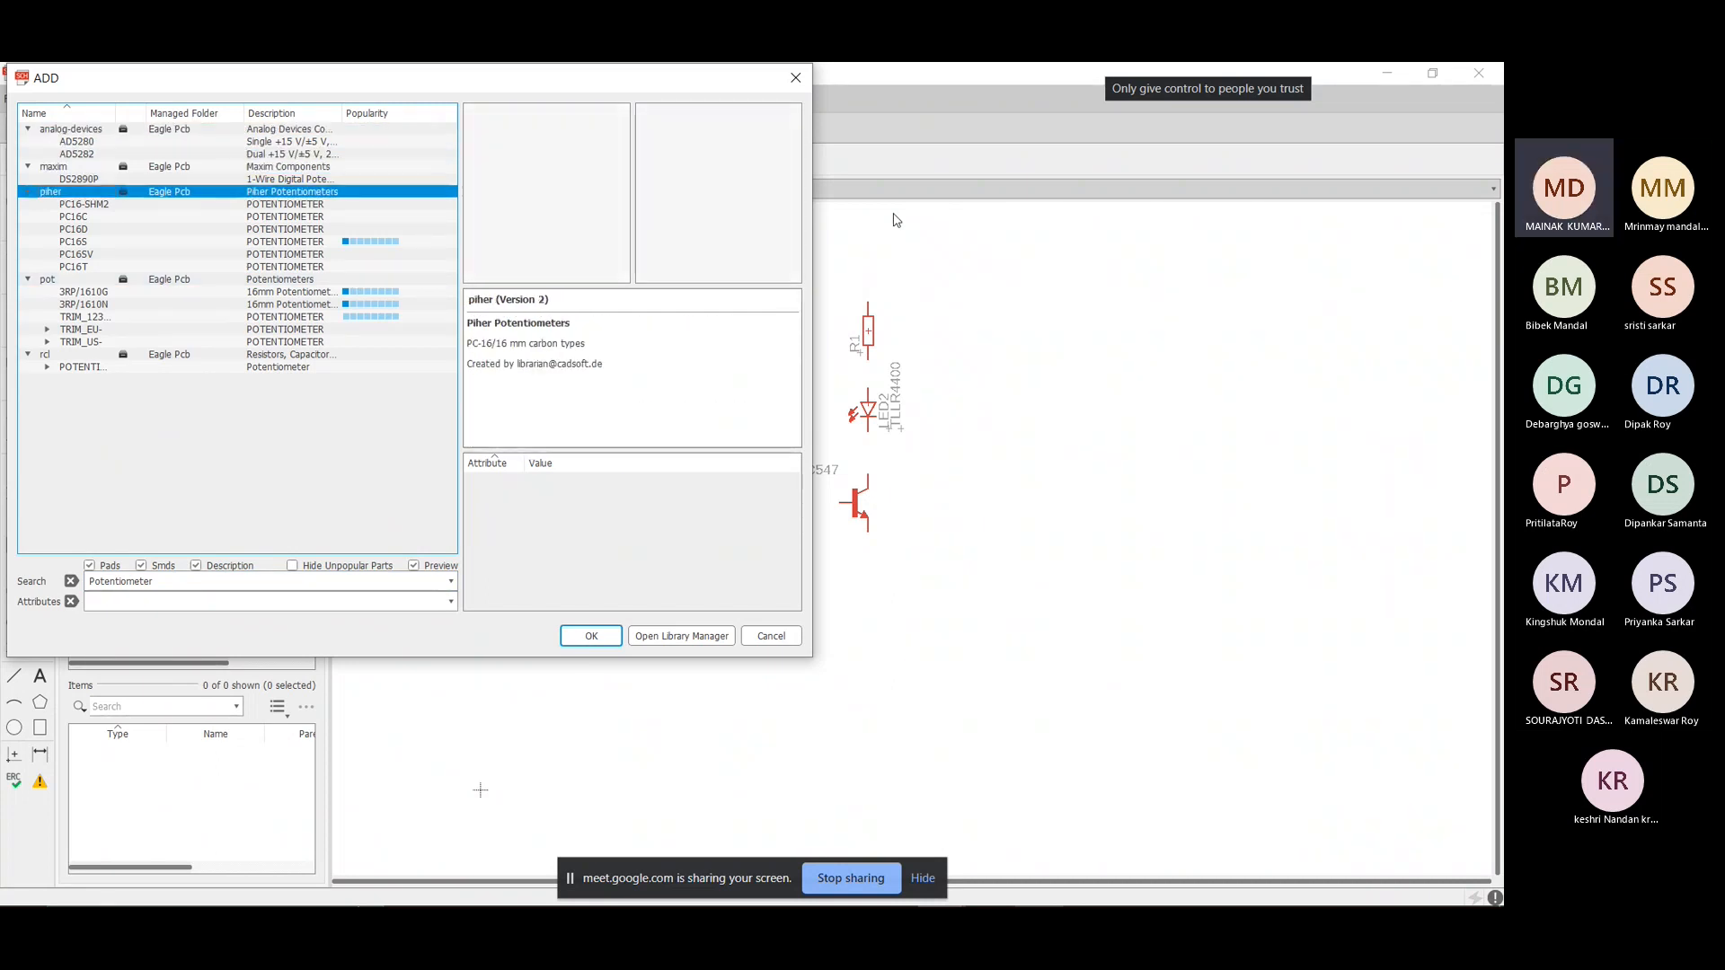
{"action": "key", "text": "Down"}
{"action": "key", "text": "Down"}
{"action": "key", "text": "Down"}
{"action": "key", "text": "Down"}
{"action": "key", "text": "Down"}
{"action": "key", "text": "Down"}
{"action": "key", "text": "Down"}
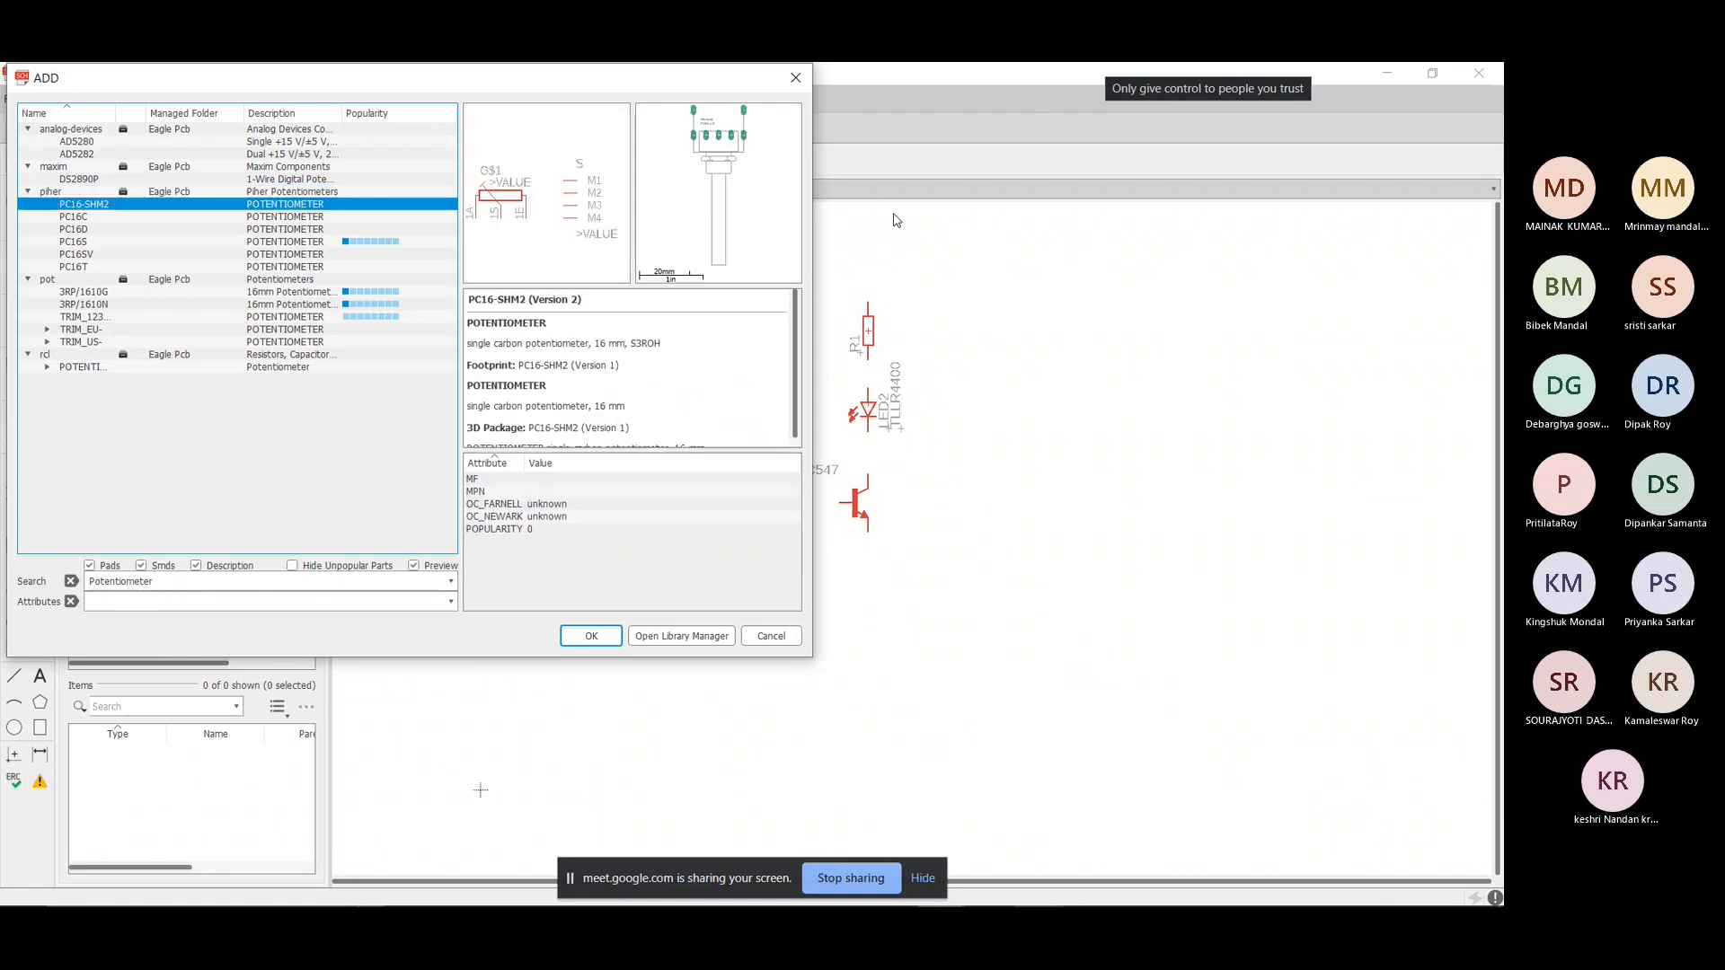
{"action": "key", "text": "Down"}
{"action": "key", "text": "Down"}
{"action": "key", "text": "Down"}
{"action": "key", "text": "Down"}
{"action": "key", "text": "Down"}
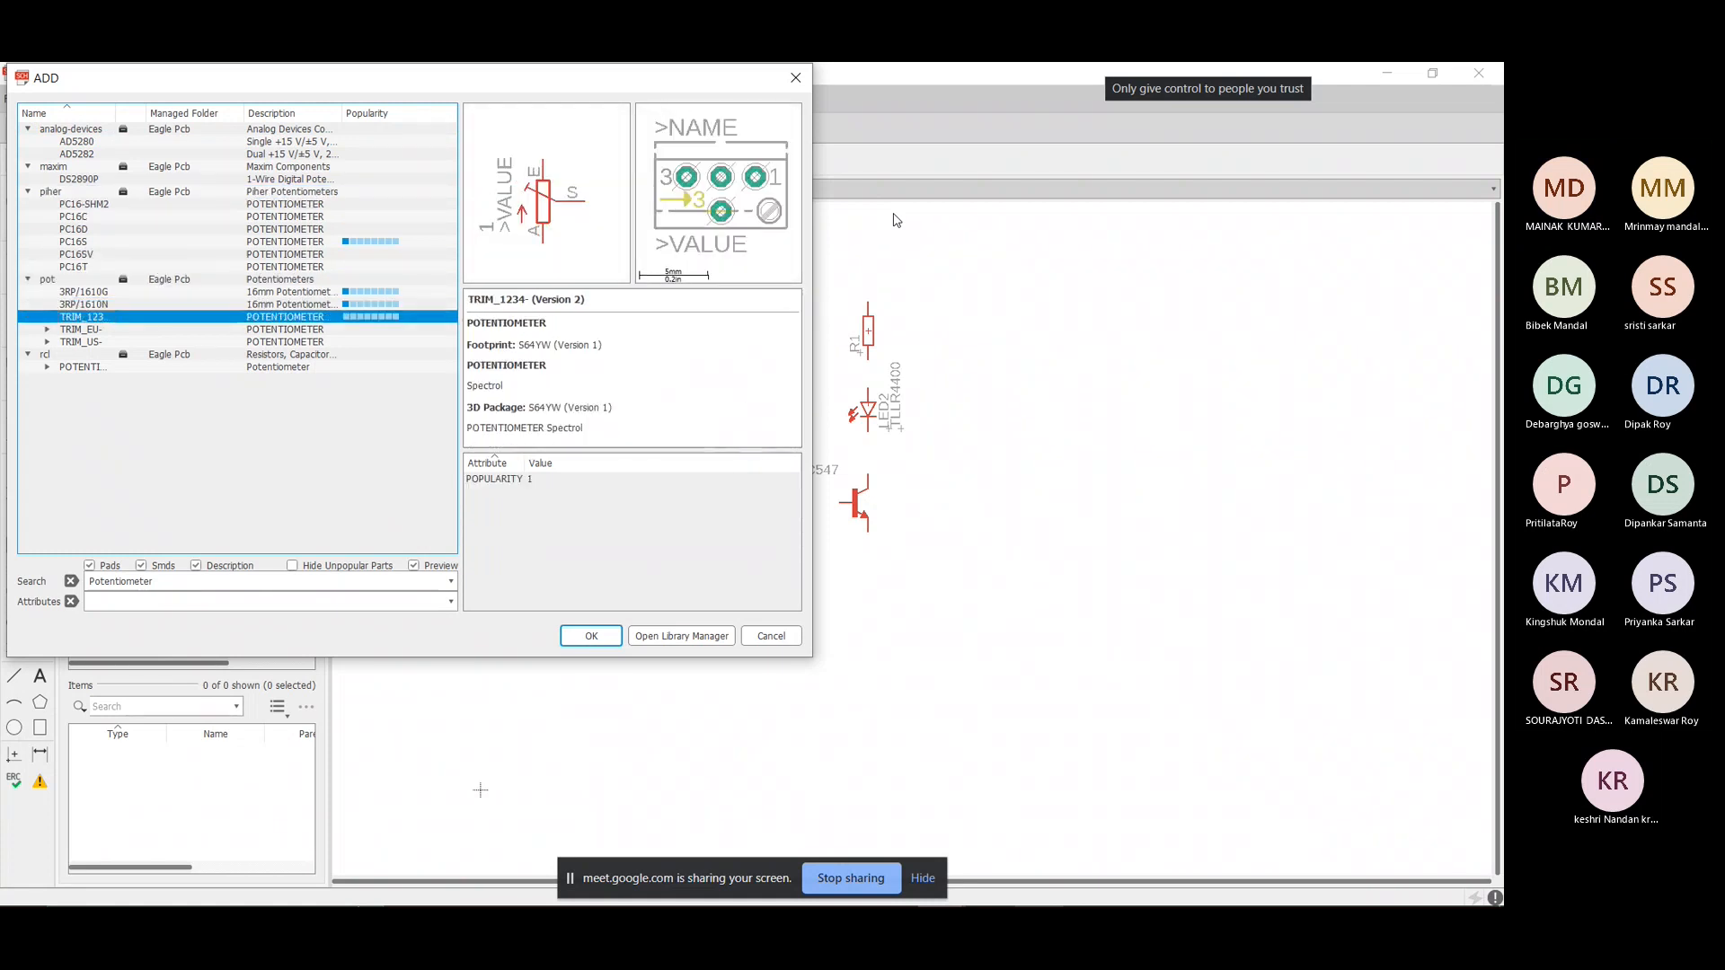
Examine the footprint variants of the TRIM_US- potentiometer in the pot library, from 3223G through RJ6.
{"action": "key", "text": "Down"}
{"action": "key", "text": "Up"}
{"action": "key", "text": "Right"}
{"action": "key", "text": "Down"}
{"action": "key", "text": "Down"}
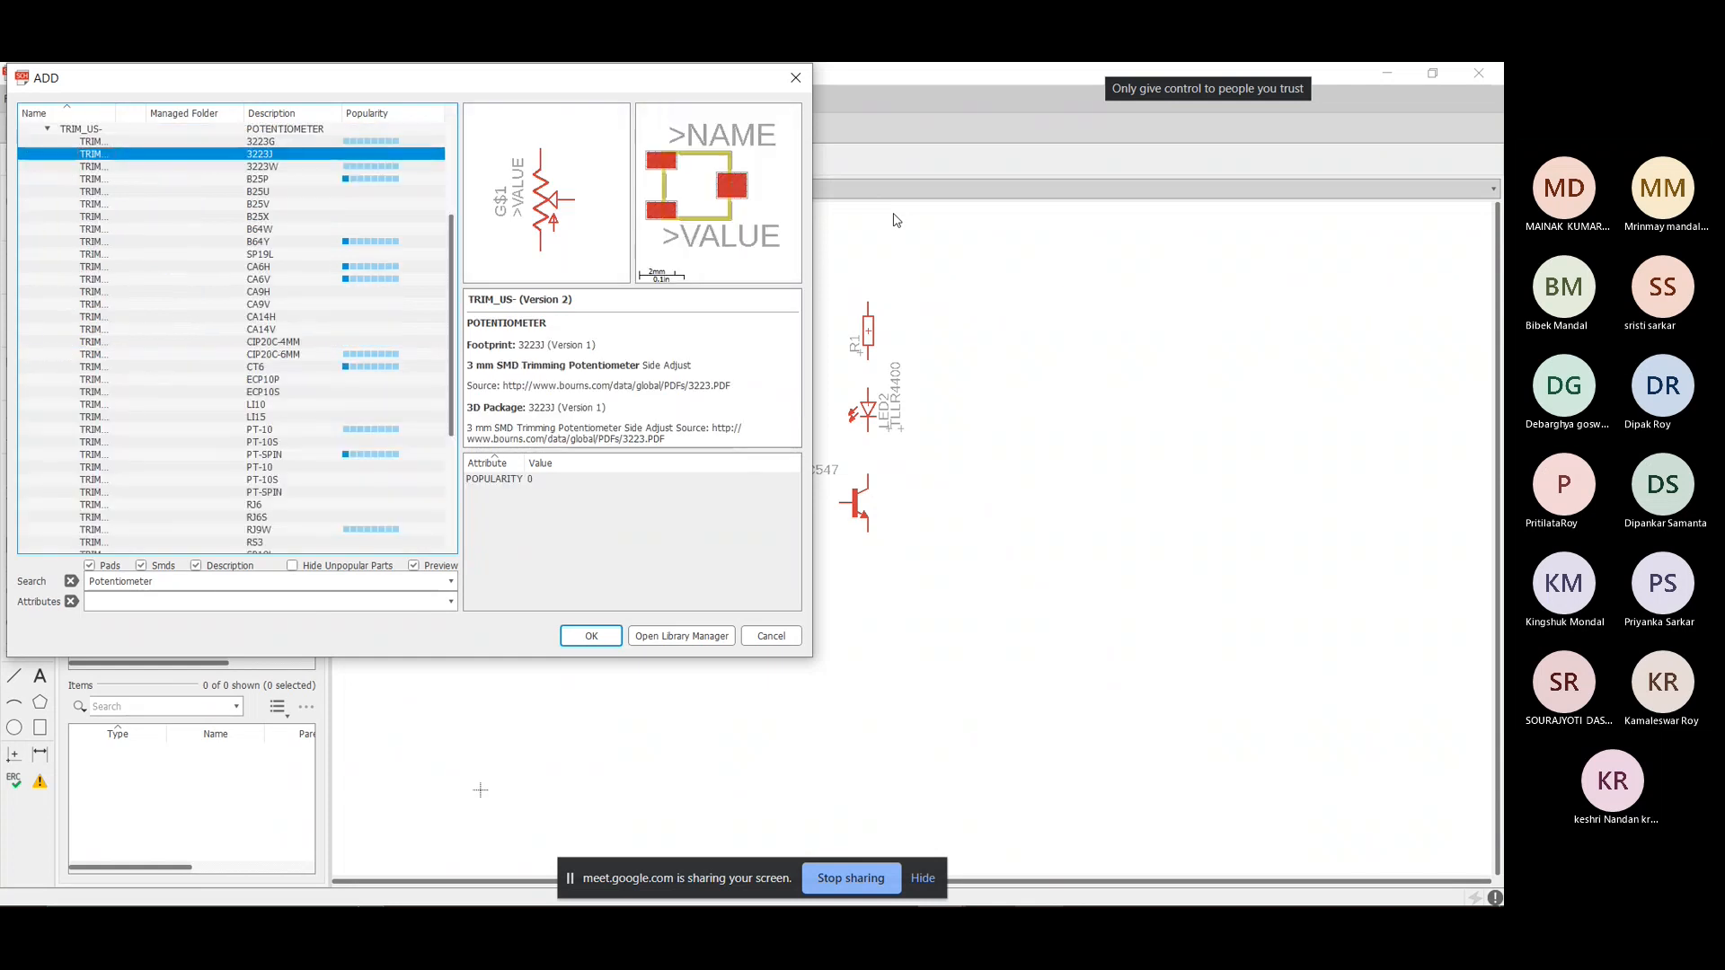
{"action": "key", "text": "Down"}
{"action": "key", "text": "Down"}
{"action": "key", "text": "Down"}
{"action": "key", "text": "Down"}
{"action": "key", "text": "Down"}
{"action": "key", "text": "Down"}
{"action": "key", "text": "Down"}
{"action": "key", "text": "Down"}
{"action": "key", "text": "Down"}
{"action": "key", "text": "Down"}
{"action": "key", "text": "Down"}
{"action": "key", "text": "Down"}
{"action": "key", "text": "Down"}
{"action": "key", "text": "Down"}
{"action": "key", "text": "Down"}
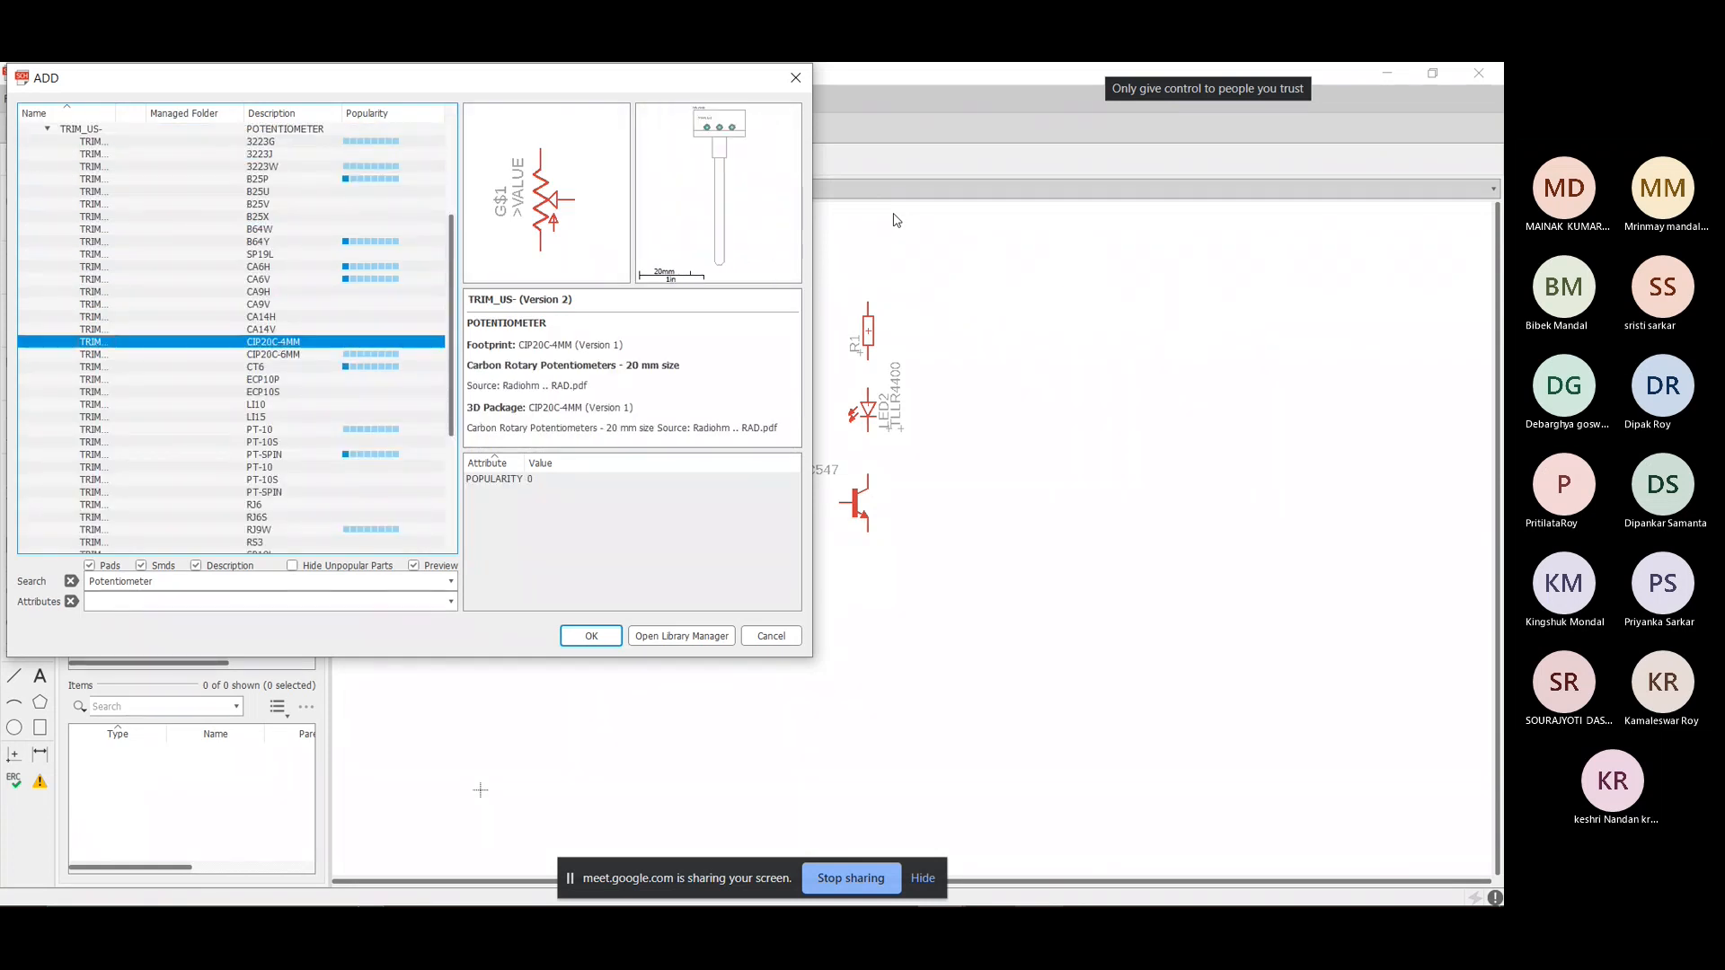
{"action": "key", "text": "Down"}
{"action": "key", "text": "Down"}
{"action": "key", "text": "Down"}
{"action": "key", "text": "Down"}
{"action": "key", "text": "Down"}
{"action": "key", "text": "Down"}
{"action": "key", "text": "Down"}
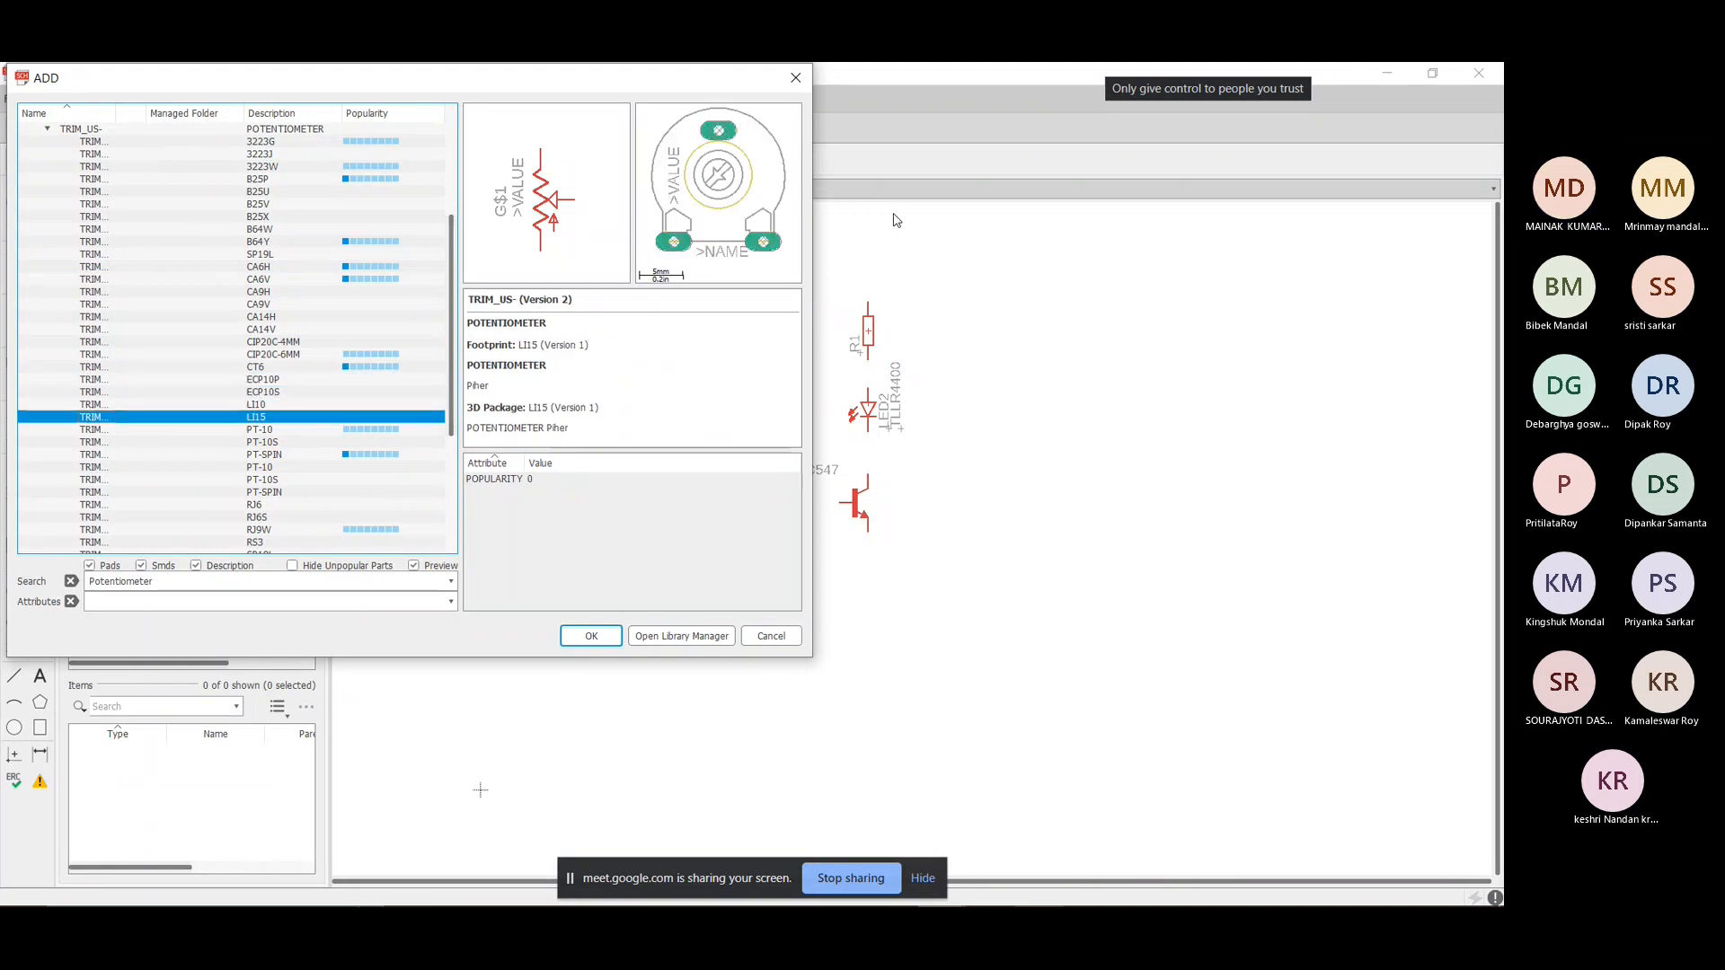
{"action": "key", "text": "Down"}
{"action": "key", "text": "Down"}
{"action": "key", "text": "Down"}
{"action": "key", "text": "Down"}
{"action": "key", "text": "Down"}
{"action": "key", "text": "Down"}
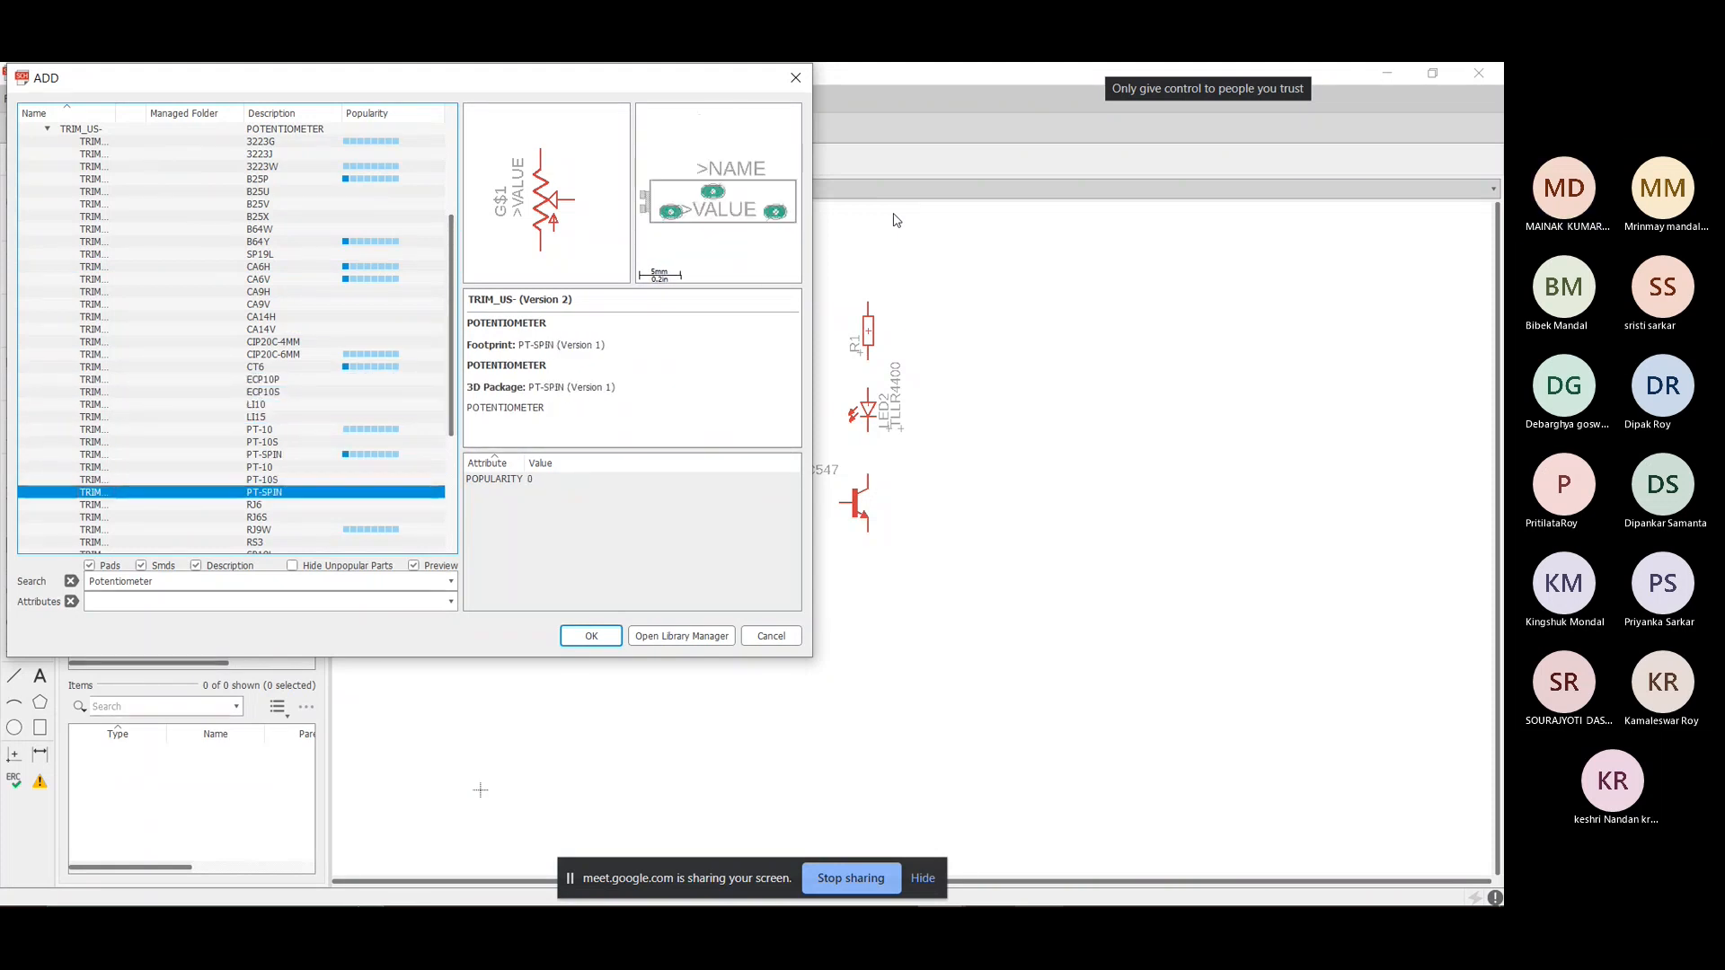
{"action": "key", "text": "Down"}
{"action": "key", "text": "Up"}
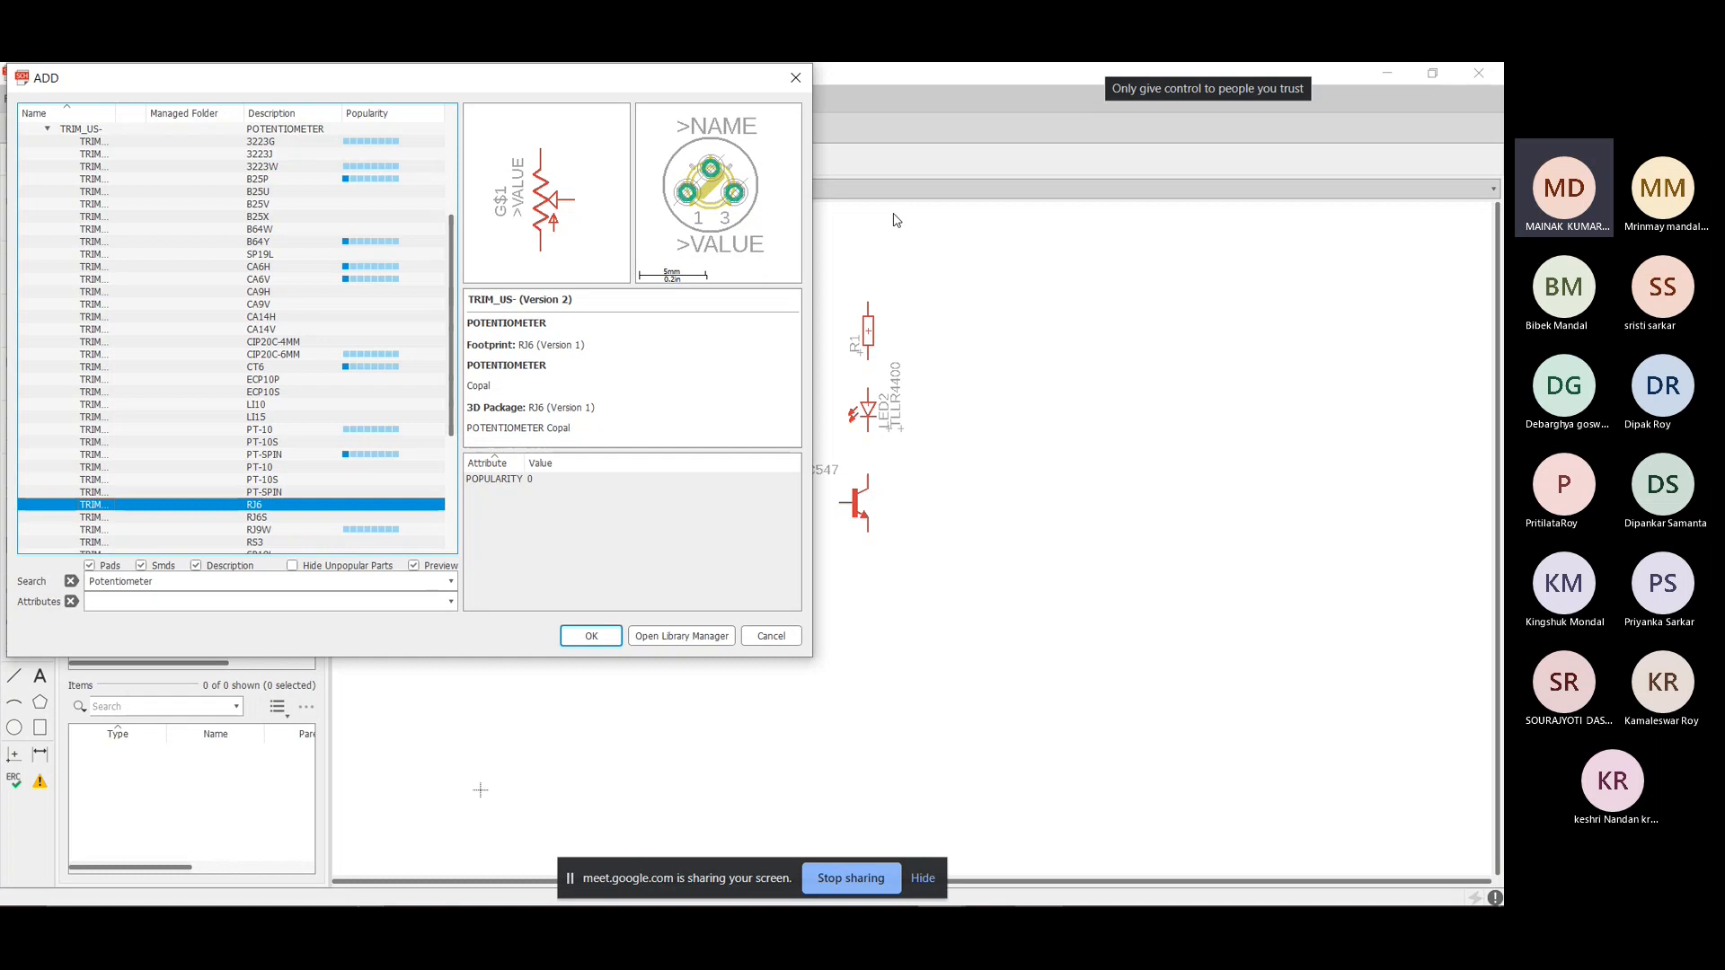
Place one TRIM_US- potentiometer in the S75P variant directly below LED1 on the schematic sheet.
{"action": "key", "text": "Down"}
{"action": "key", "text": "Down"}
{"action": "key", "text": "Down"}
{"action": "key", "text": "Down"}
{"action": "key", "text": "Down"}
{"action": "key", "text": "Down"}
{"action": "key", "text": "Down"}
{"action": "key", "text": "Down"}
{"action": "key", "text": "Down"}
{"action": "key", "text": "Down"}
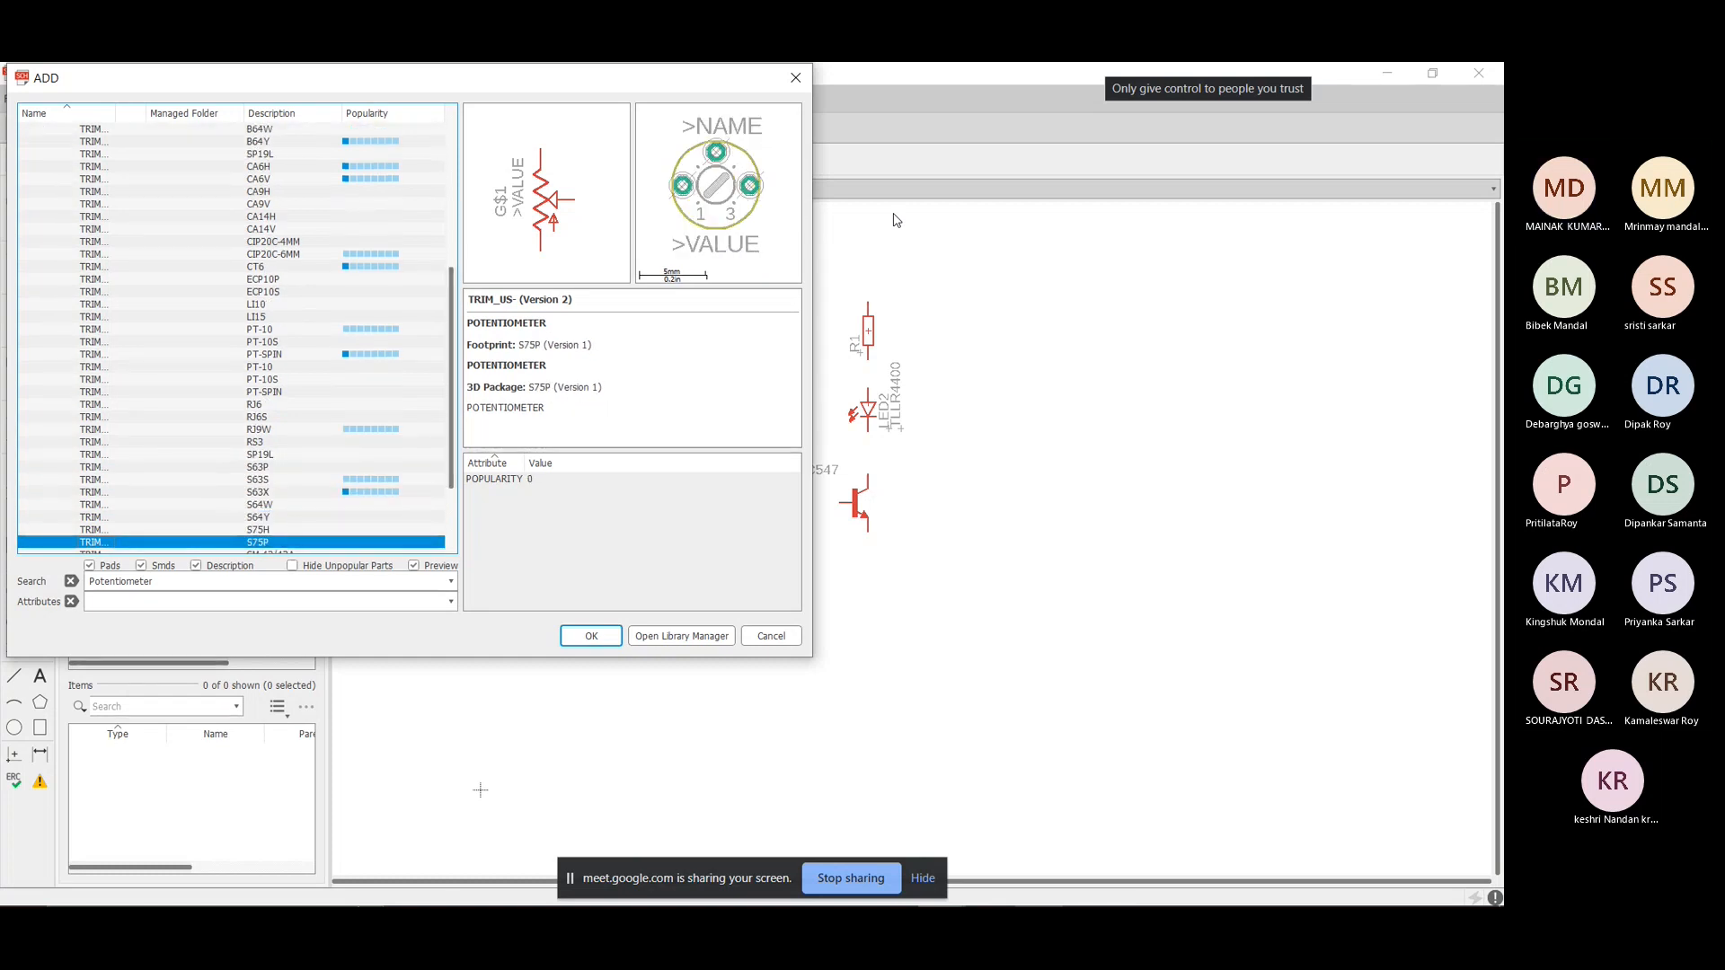
{"action": "key", "text": "Down"}
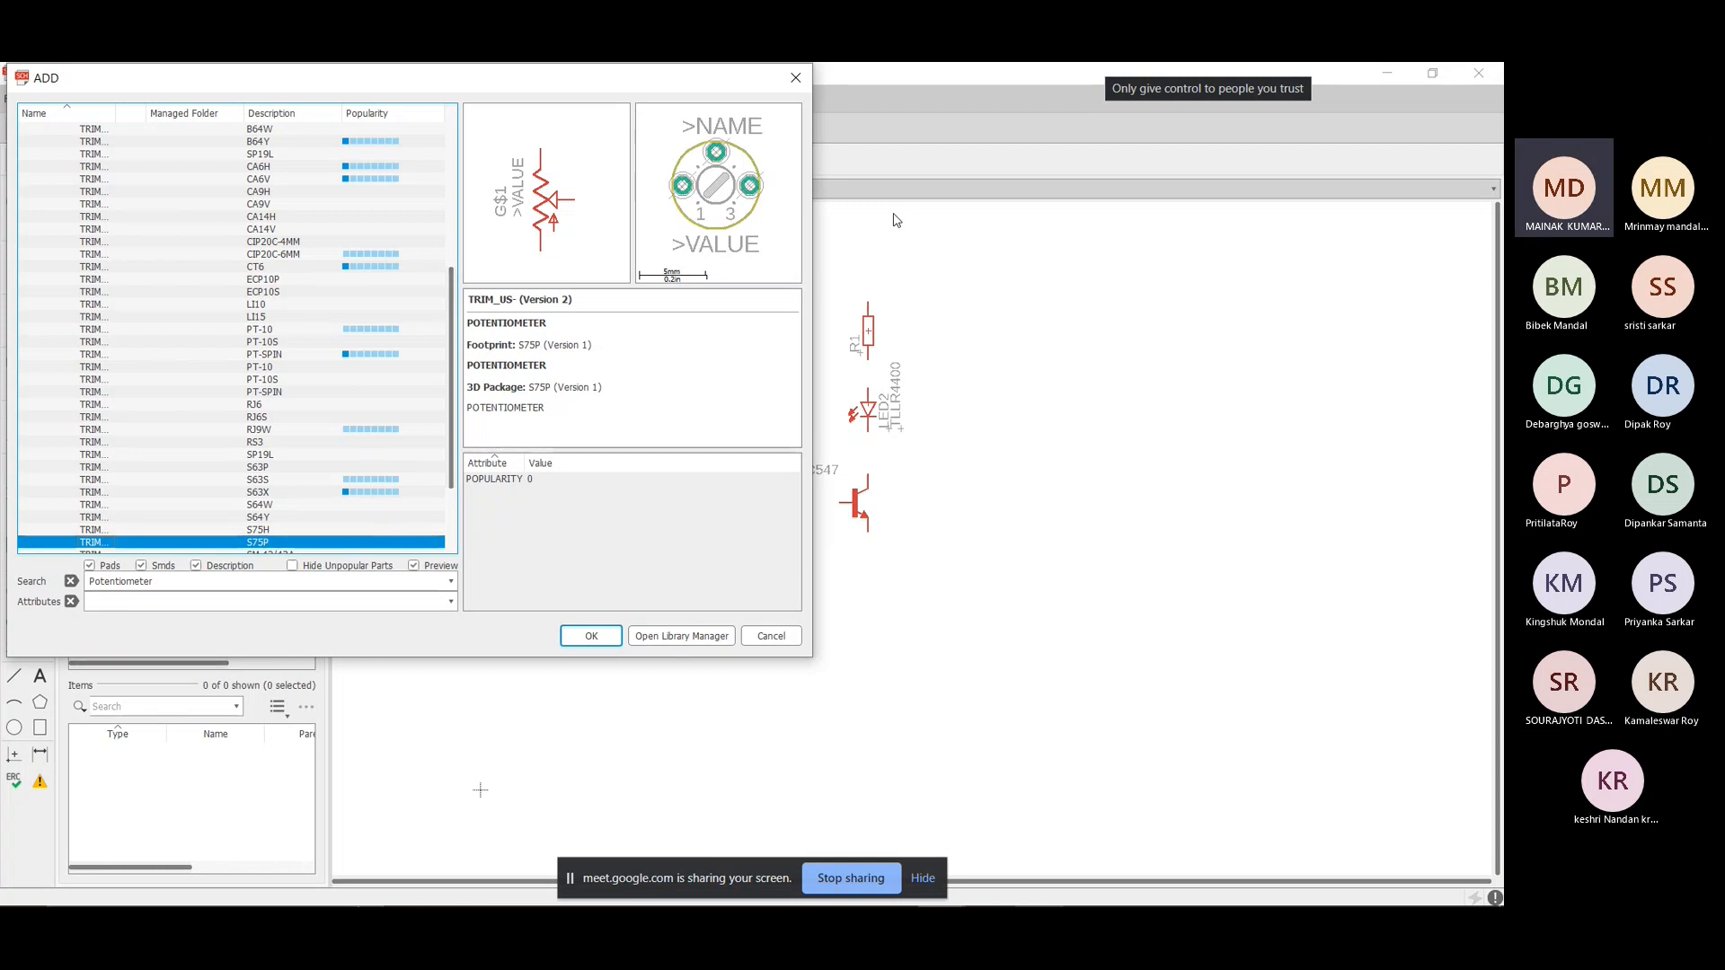
{"action": "key", "text": "Return"}
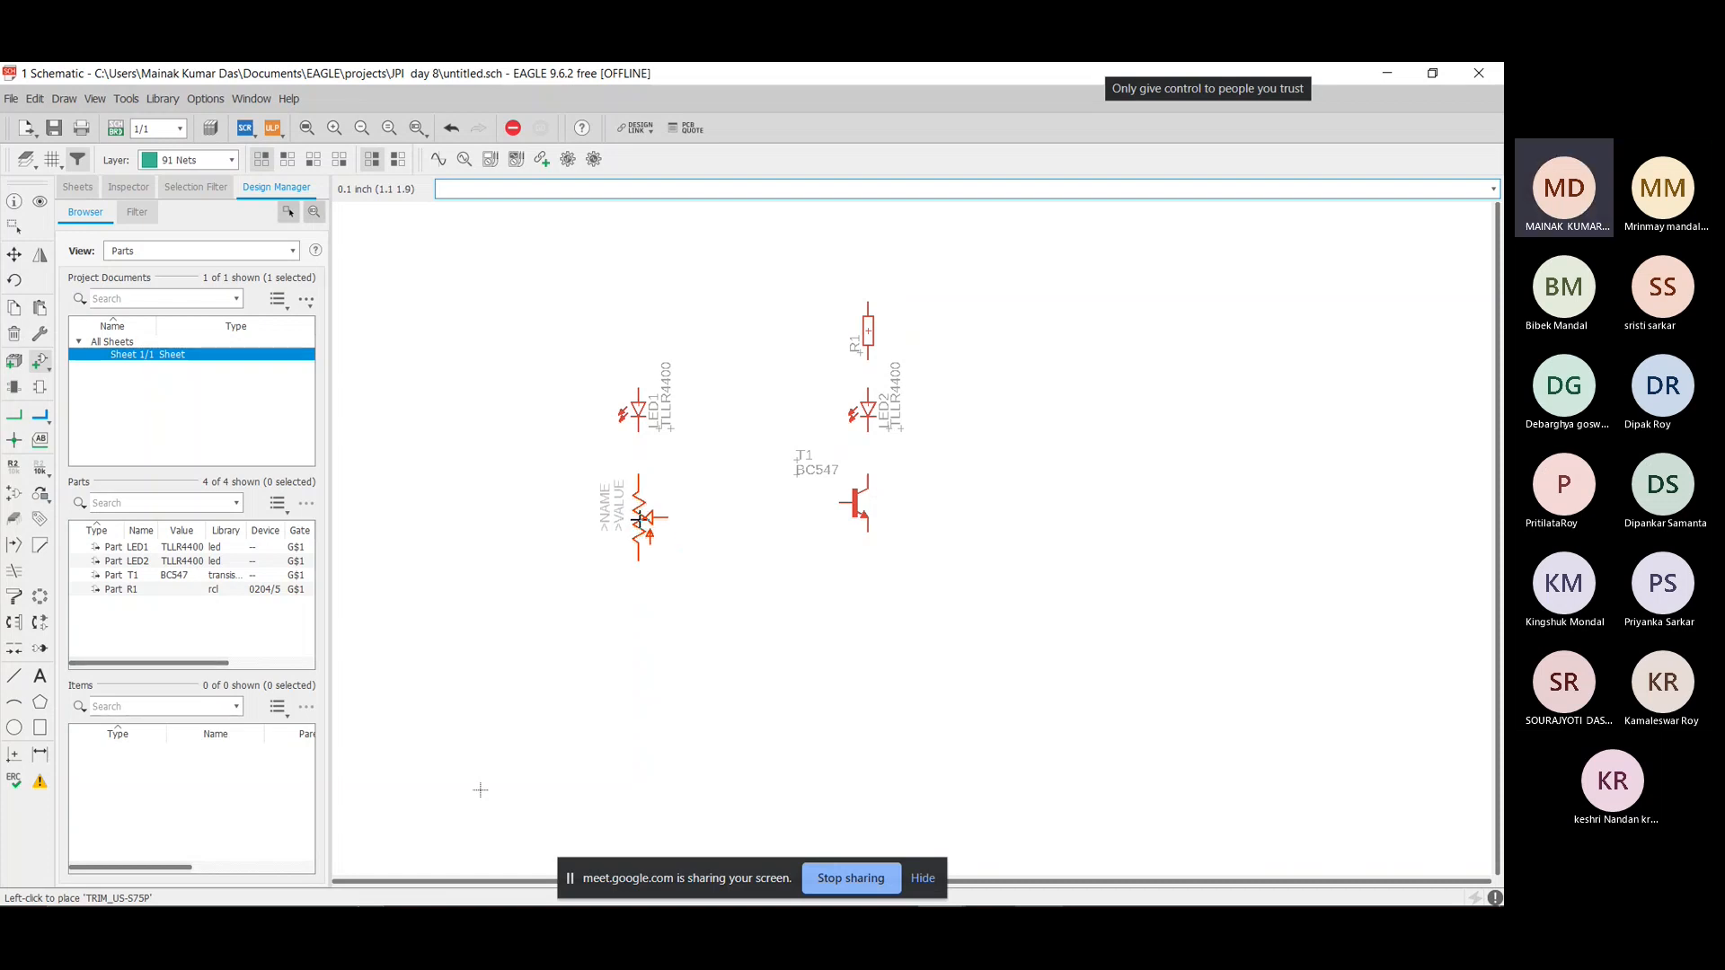
{"action": "left_click", "coordinate": [638, 519]}
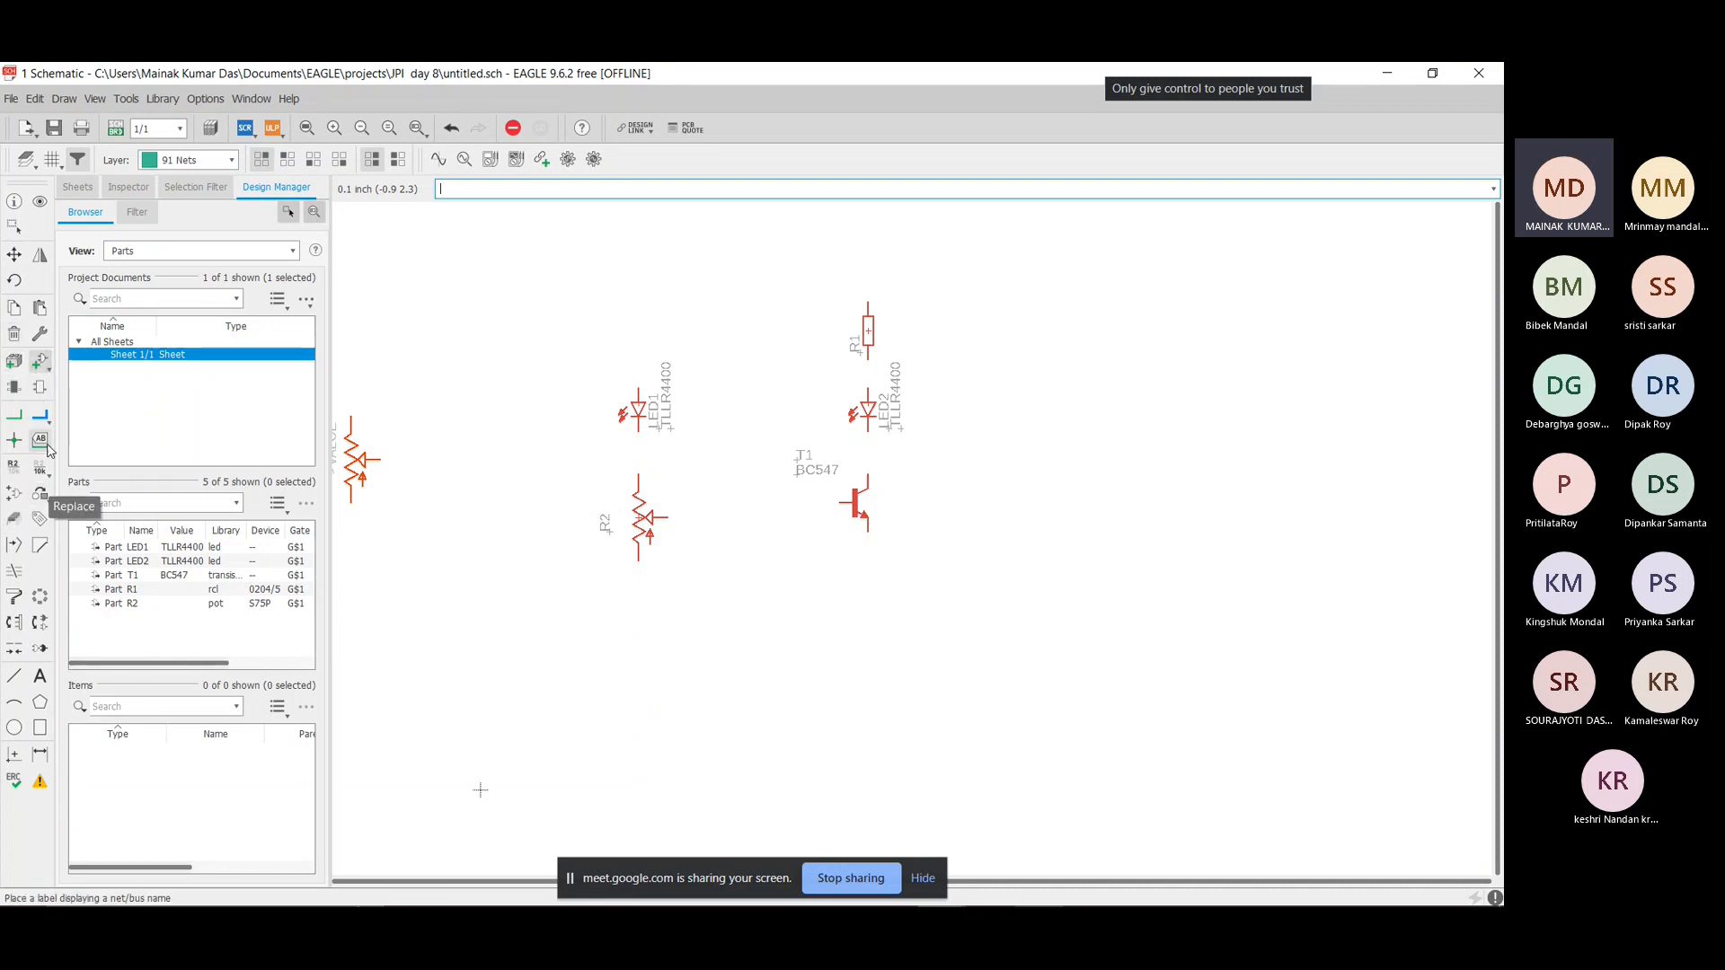
{"action": "left_click", "coordinate": [15, 416]}
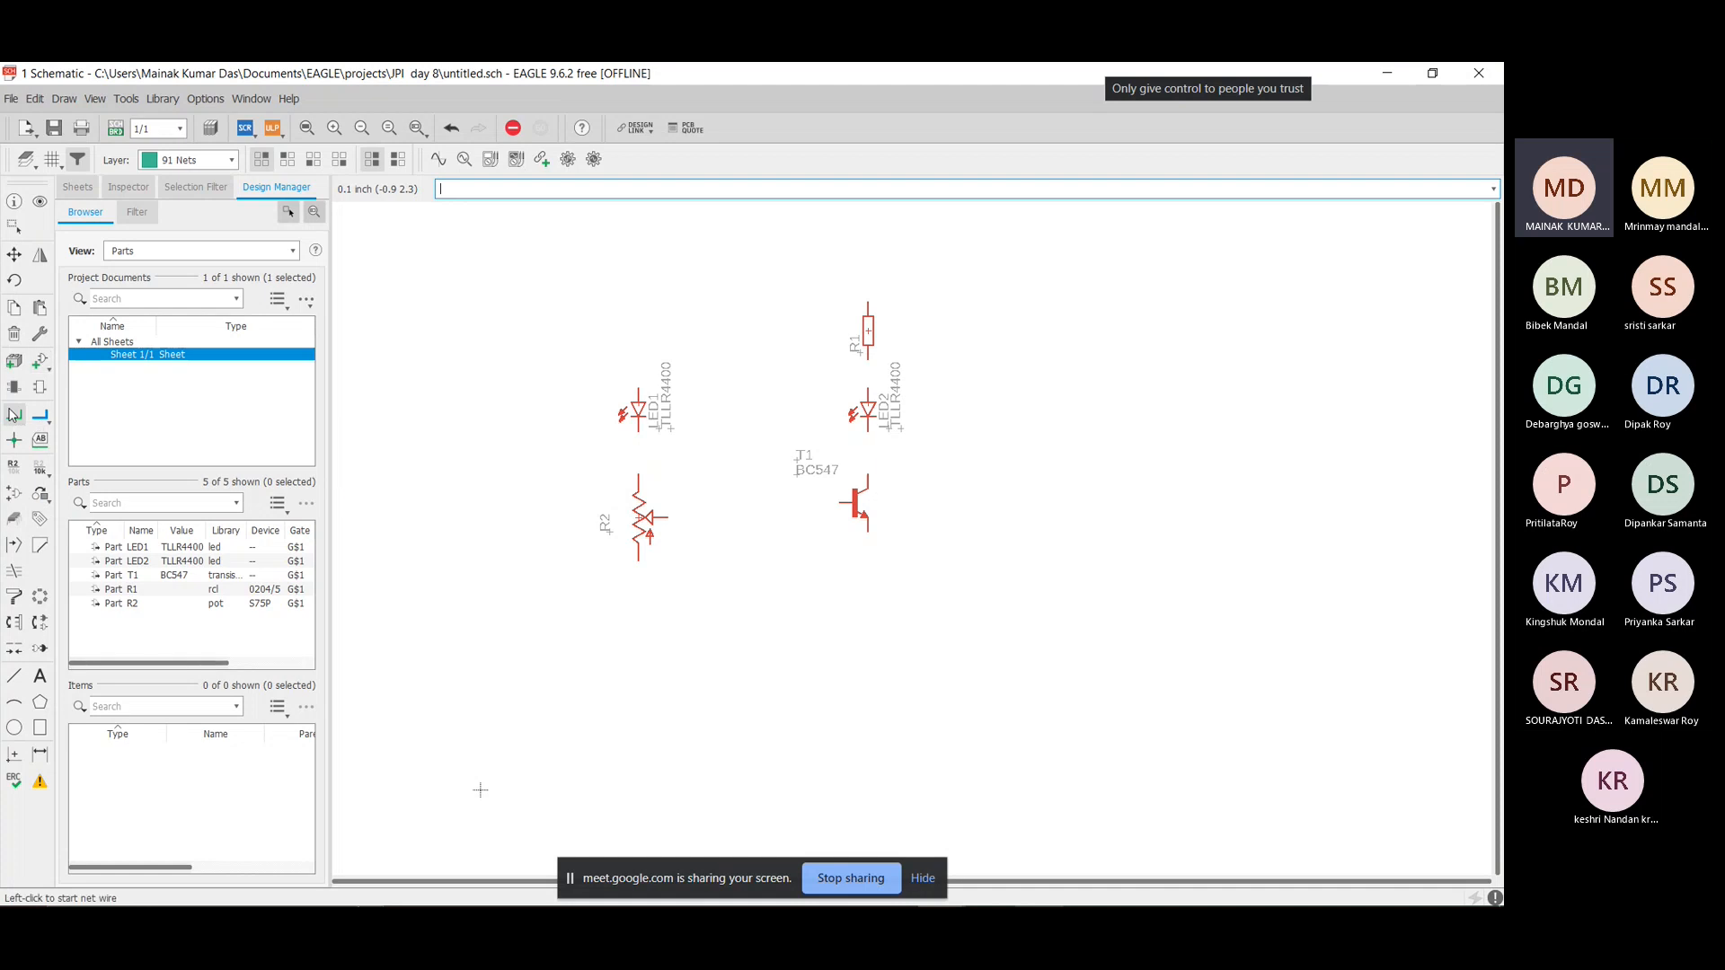
Reopen the part library and search it for Pin header.
{"action": "left_click", "coordinate": [40, 361]}
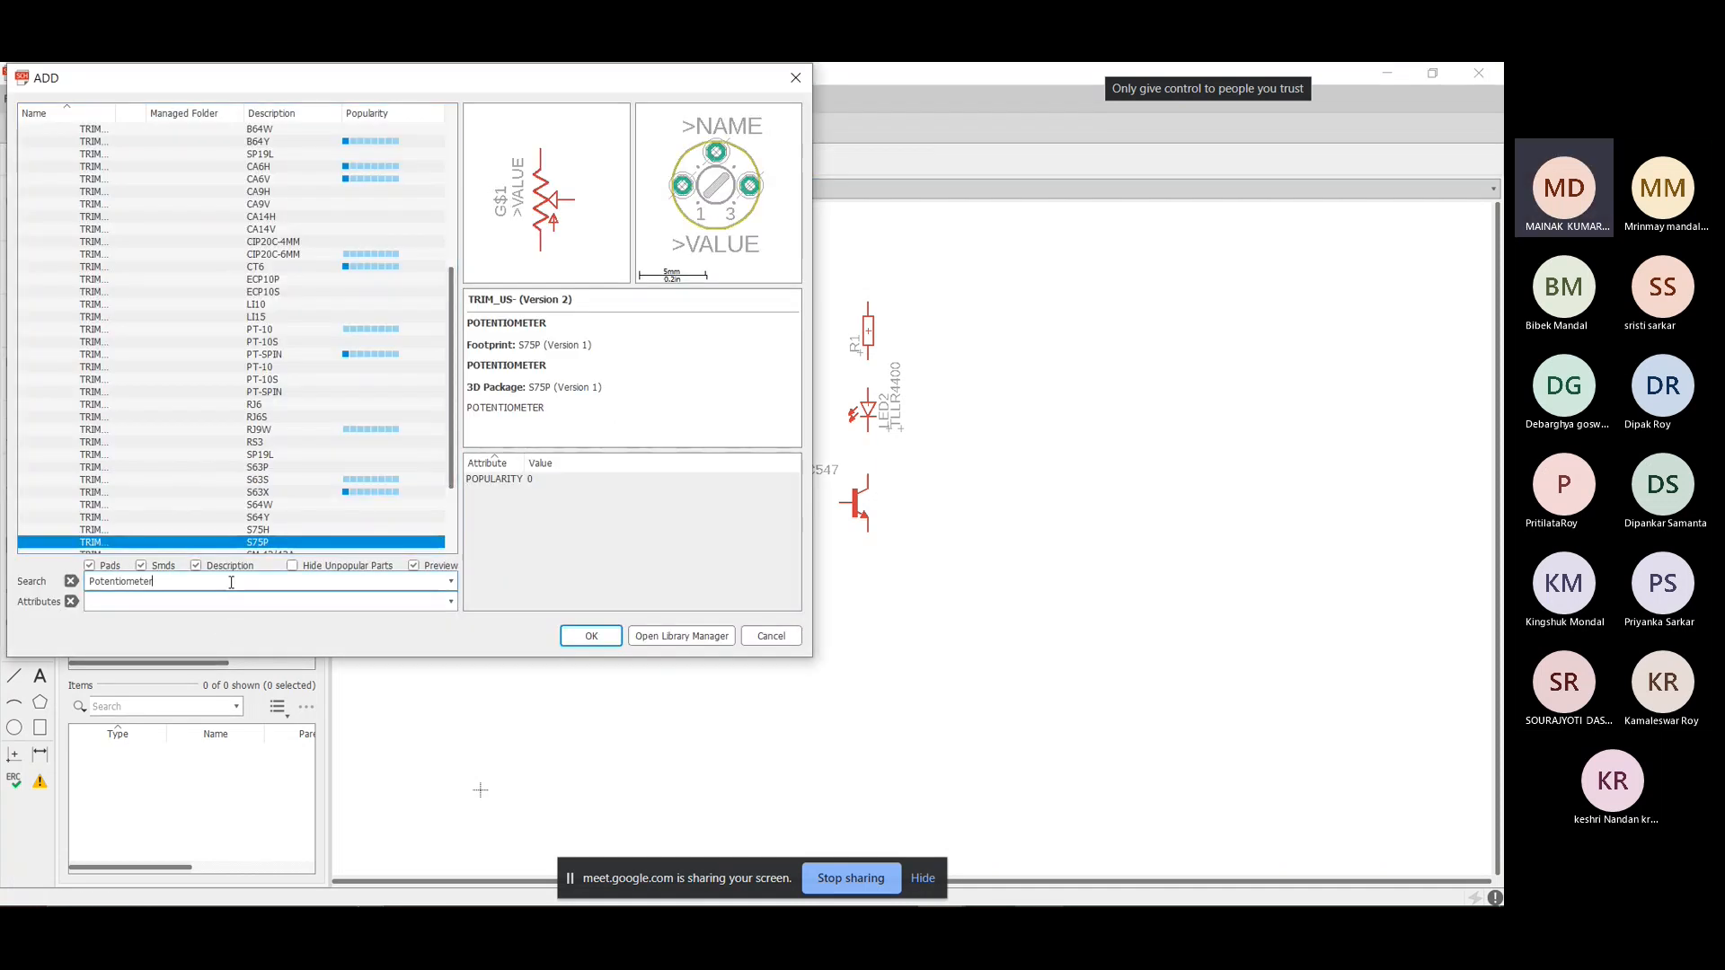
{"action": "key", "text": "BackSpace"}
{"action": "key", "text": "BackSpace"}
{"action": "key", "text": "BackSpace"}
{"action": "key", "text": "BackSpace"}
{"action": "key", "text": "BackSpace"}
{"action": "key", "text": "BackSpace"}
{"action": "key", "text": "BackSpace"}
{"action": "key", "text": "BackSpace"}
{"action": "key", "text": "BackSpace"}
{"action": "key", "text": "BackSpace"}
{"action": "key", "text": "BackSpace"}
{"action": "key", "text": "BackSpace"}
{"action": "type", "text": "Pin header"}
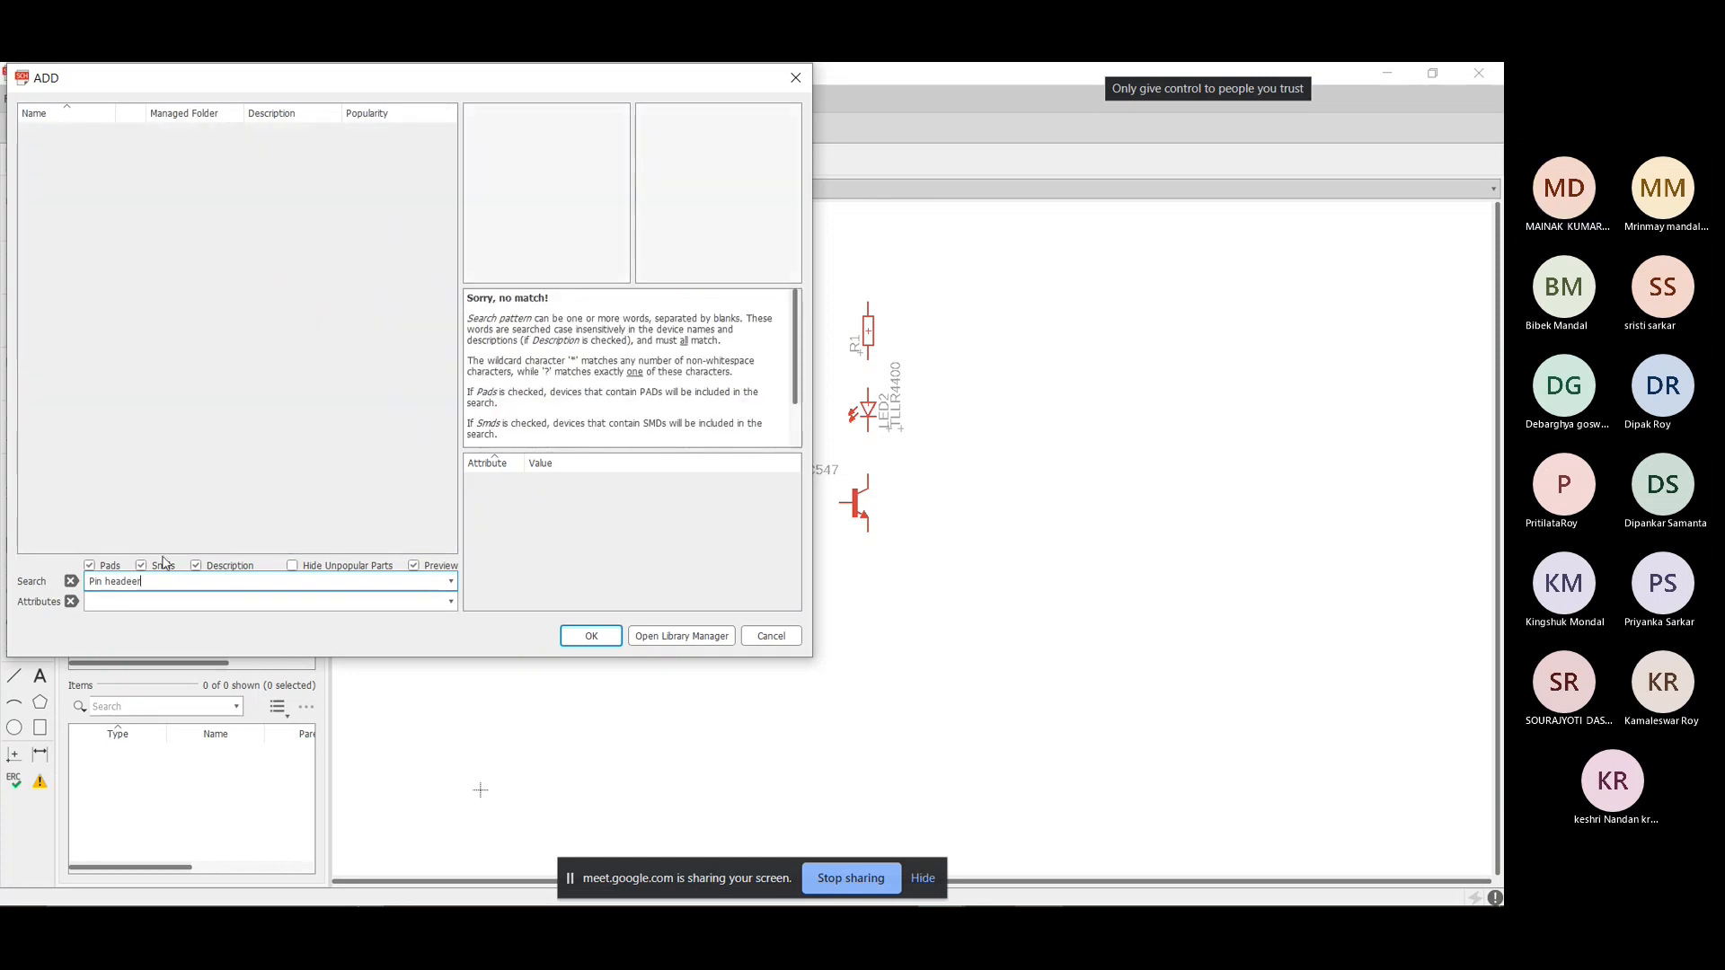
{"action": "key", "text": "BackSpace"}
{"action": "key", "text": "BackSpace"}
{"action": "type", "text": "r"}
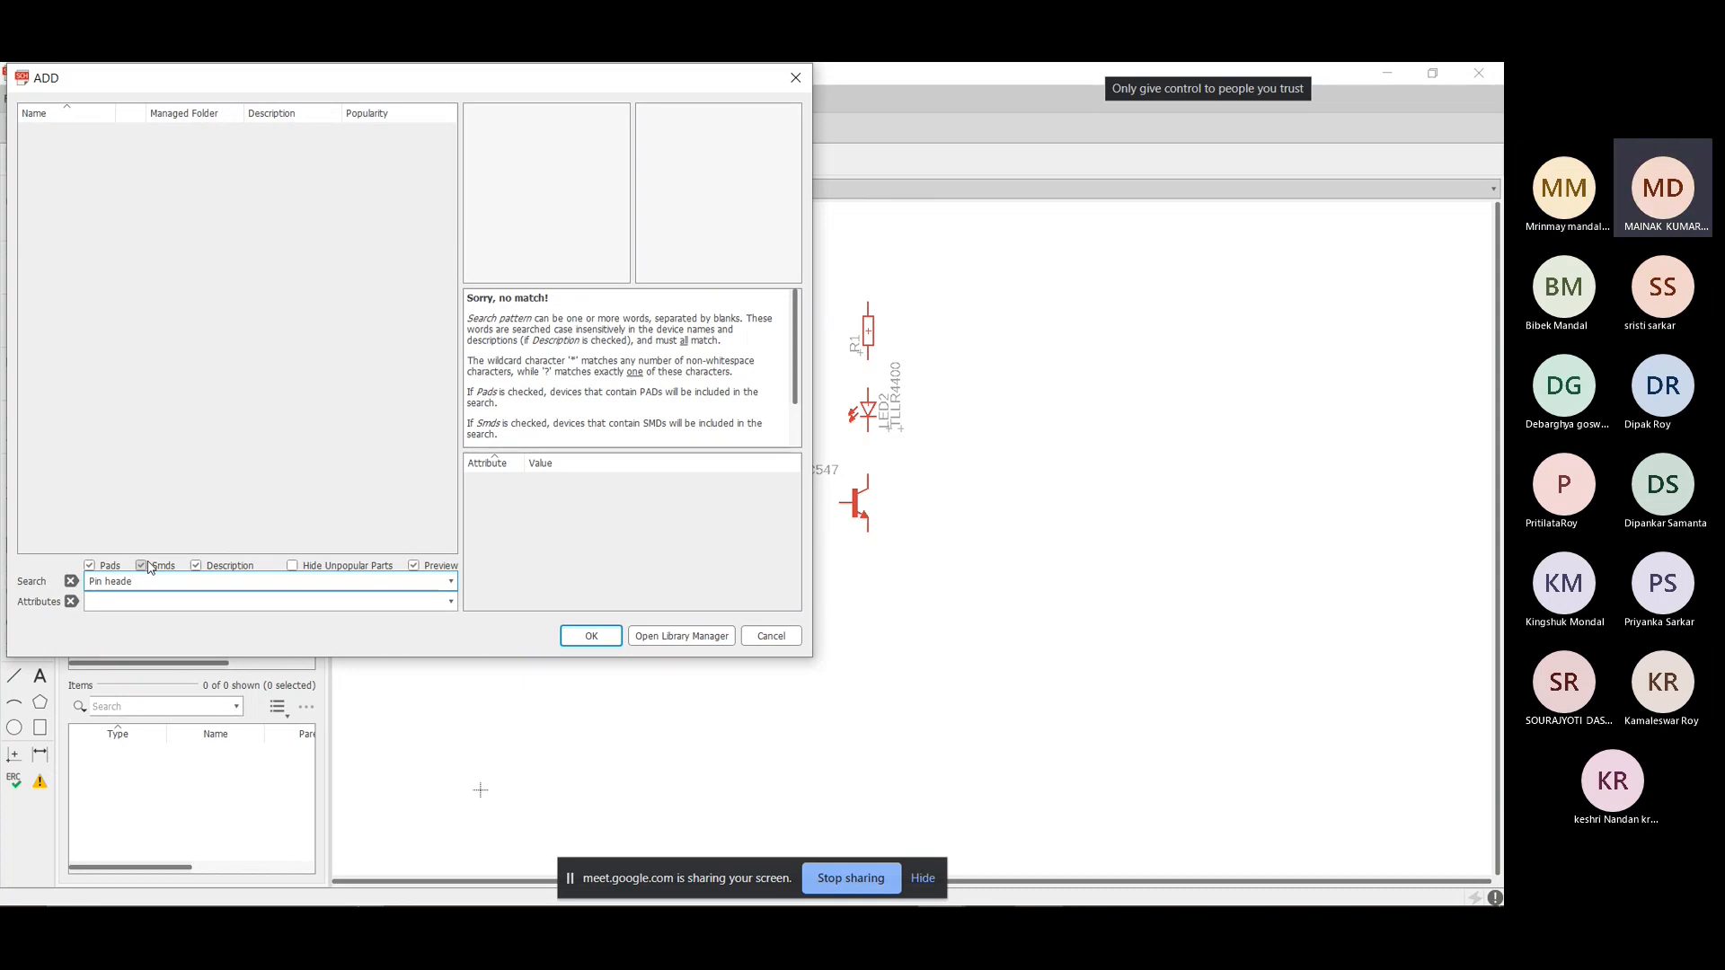
{"action": "key", "text": "Return"}
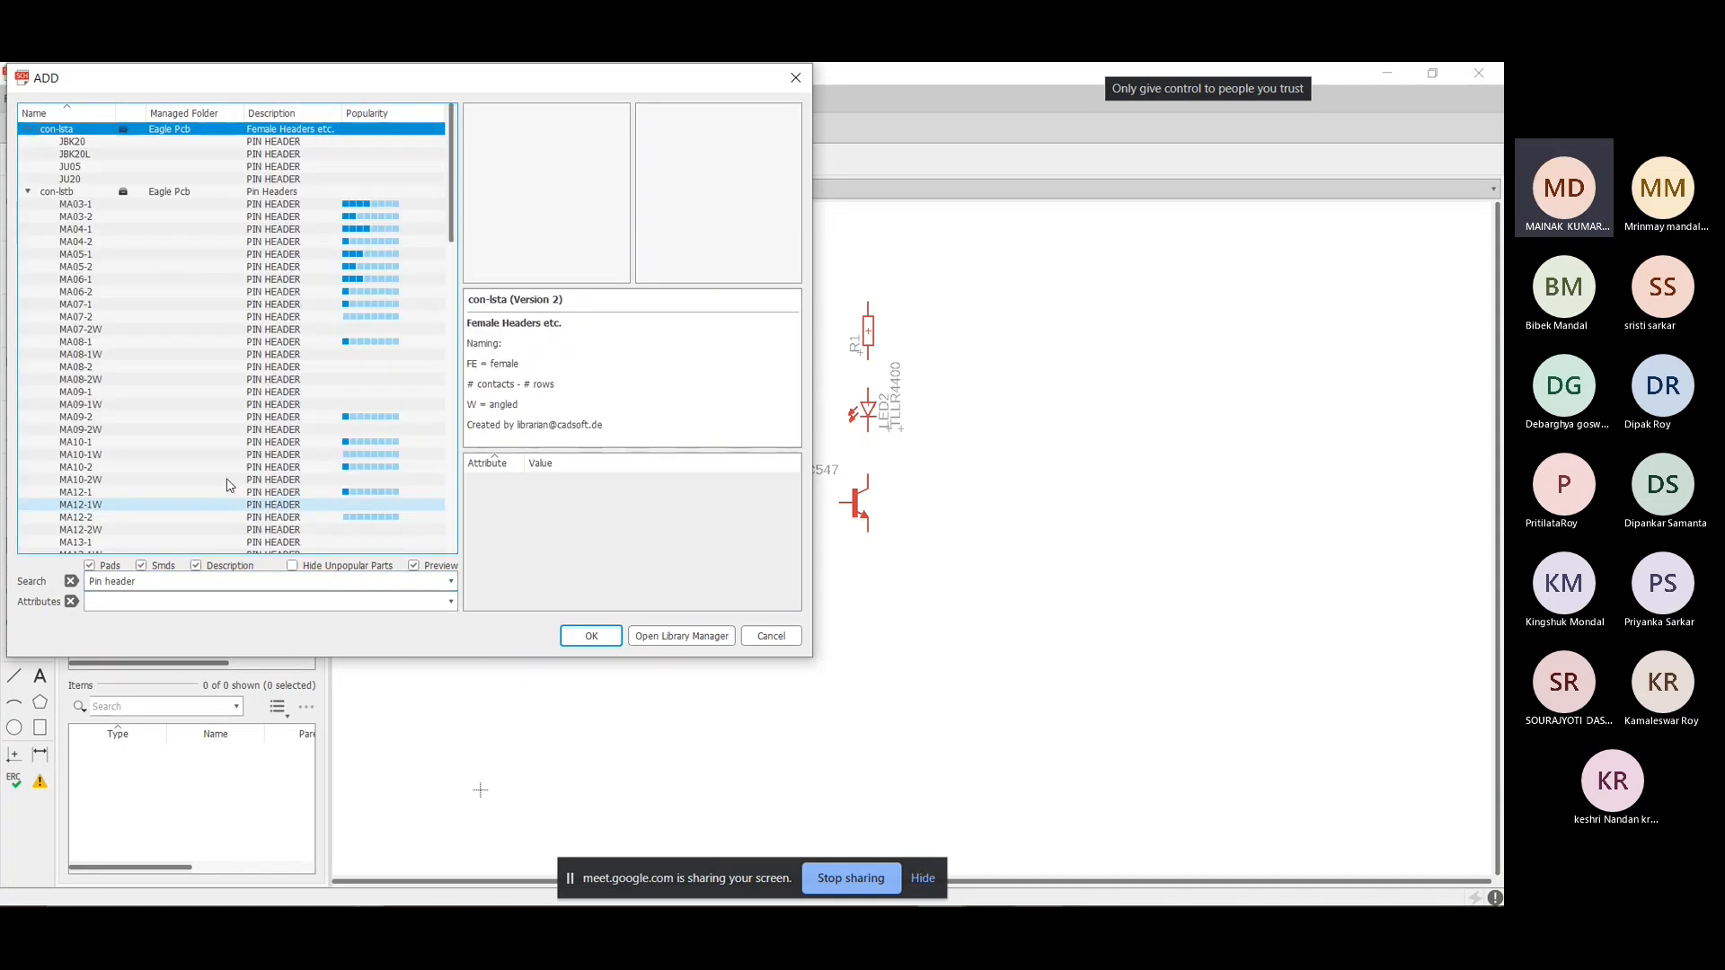
Place one PINHD-1X2 header in the 1X02 variant from the pinhead library, to the right of LED2 and the BC547.
{"action": "scroll", "coordinate": [174, 274], "scroll_direction": "down", "scroll_amount": 1}
{"action": "scroll", "coordinate": [171, 270], "scroll_direction": "down", "scroll_amount": 15}
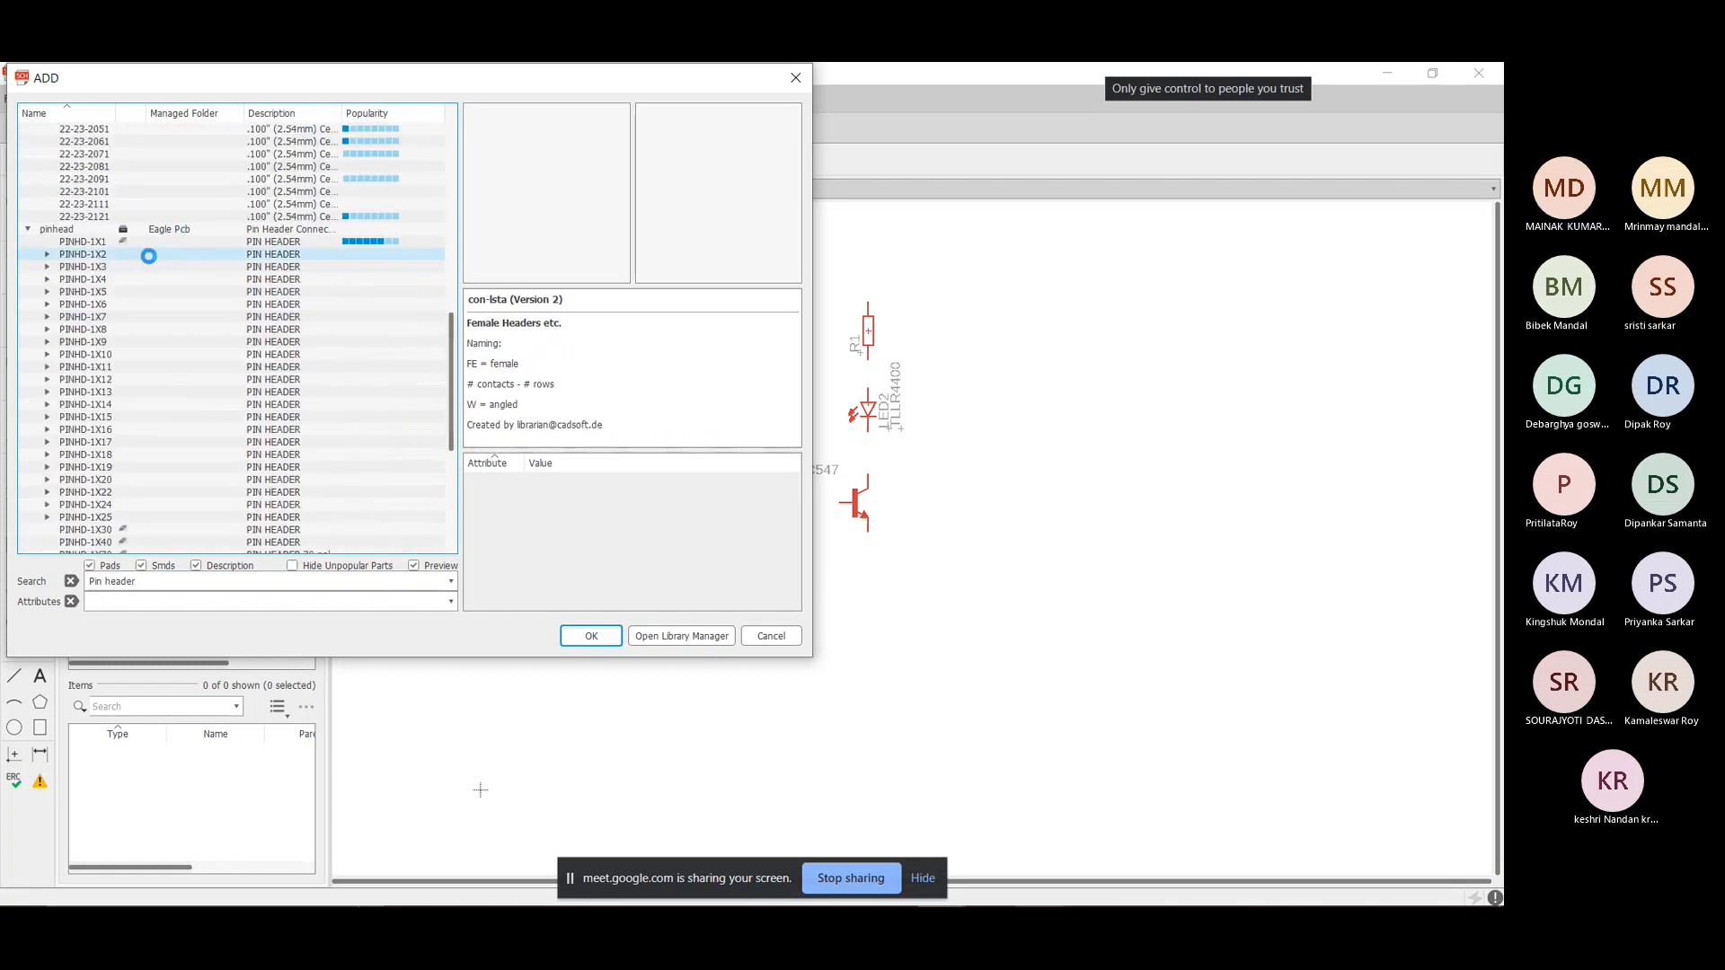
{"action": "left_click", "coordinate": [149, 256]}
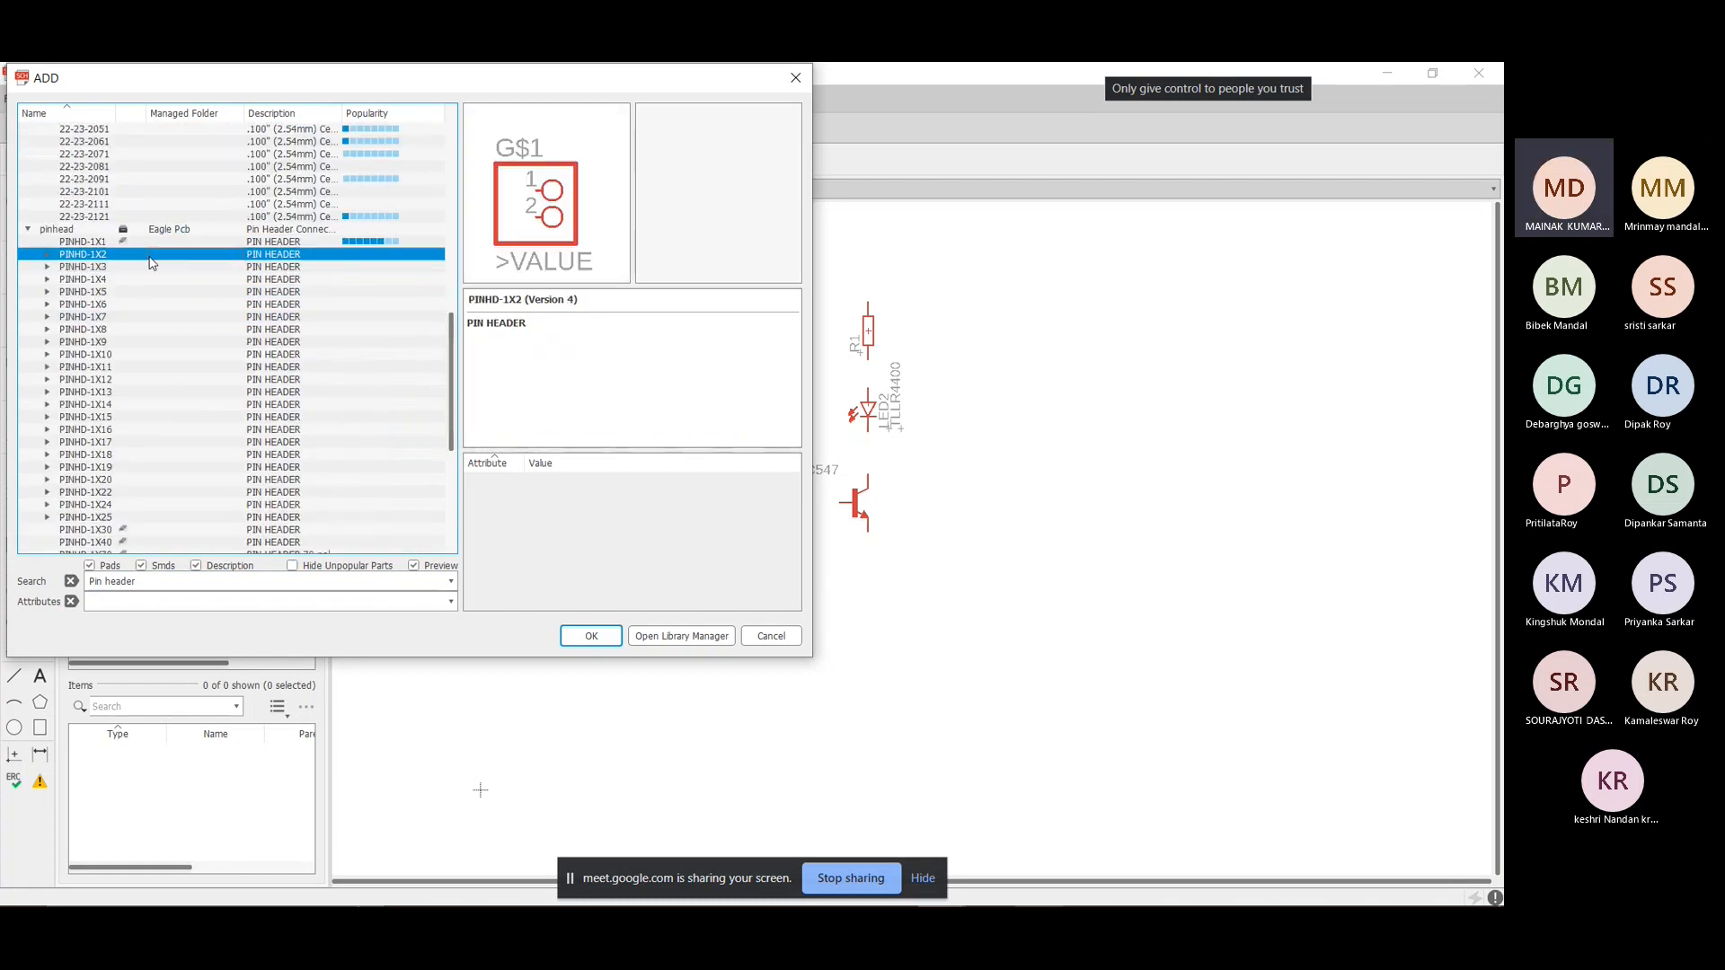
{"action": "left_click", "coordinate": [49, 255]}
{"action": "left_click", "coordinate": [153, 268]}
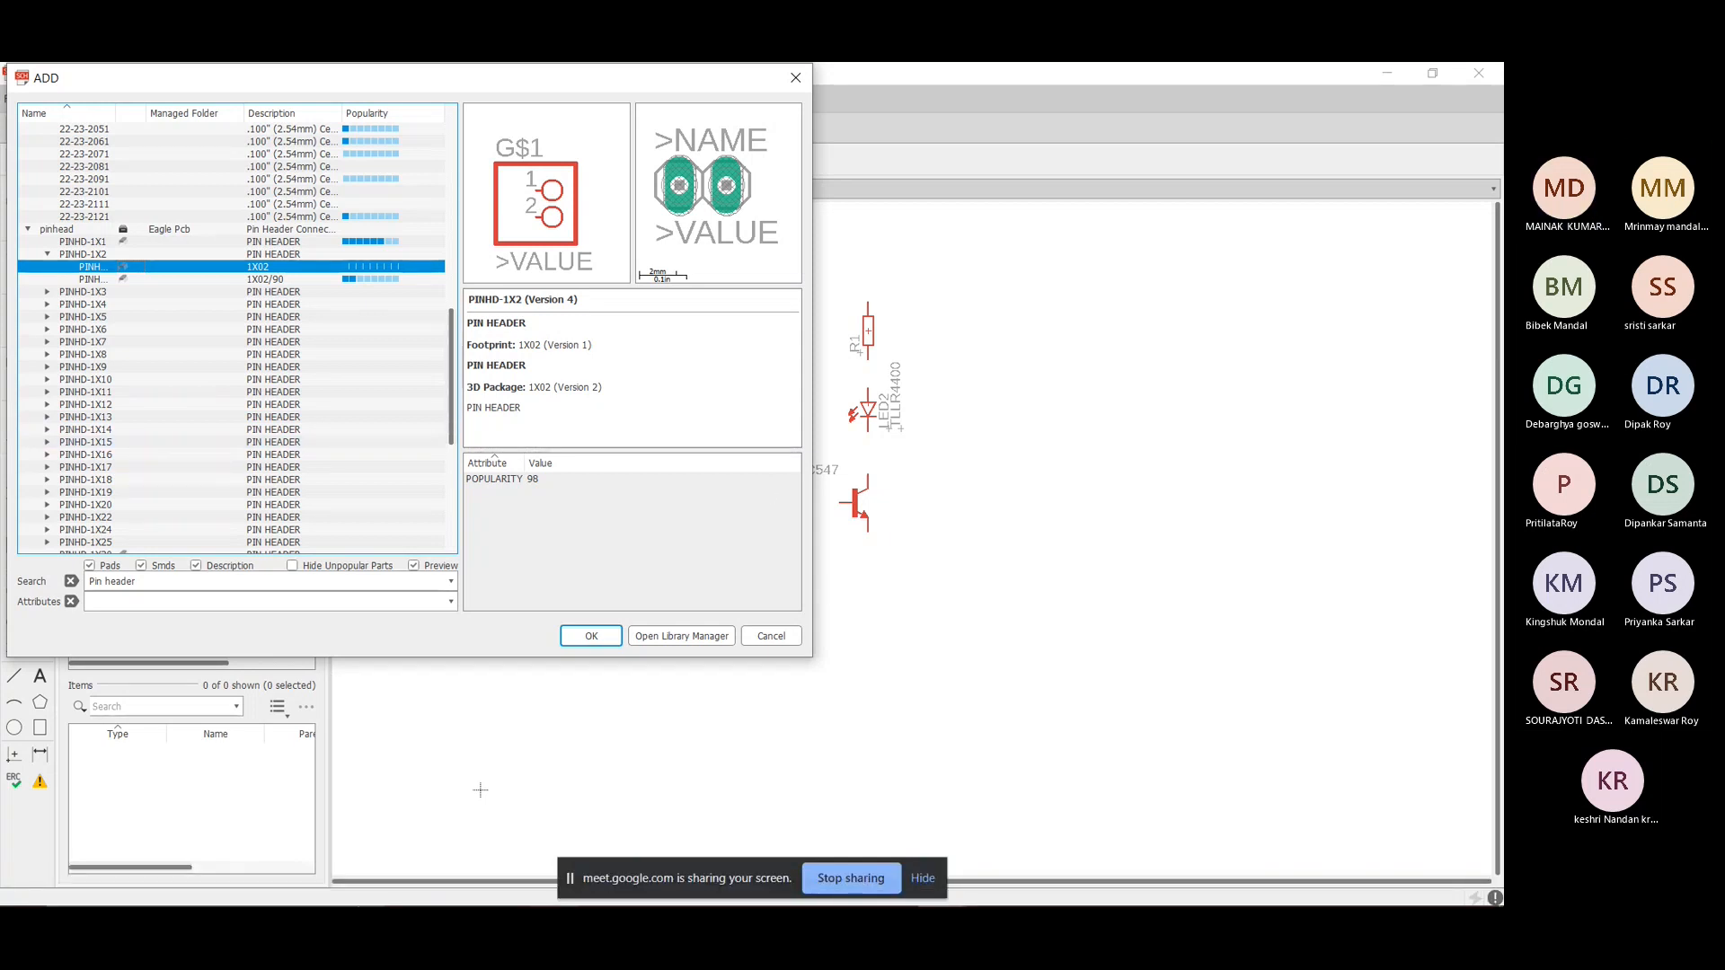
{"action": "left_click", "coordinate": [592, 635]}
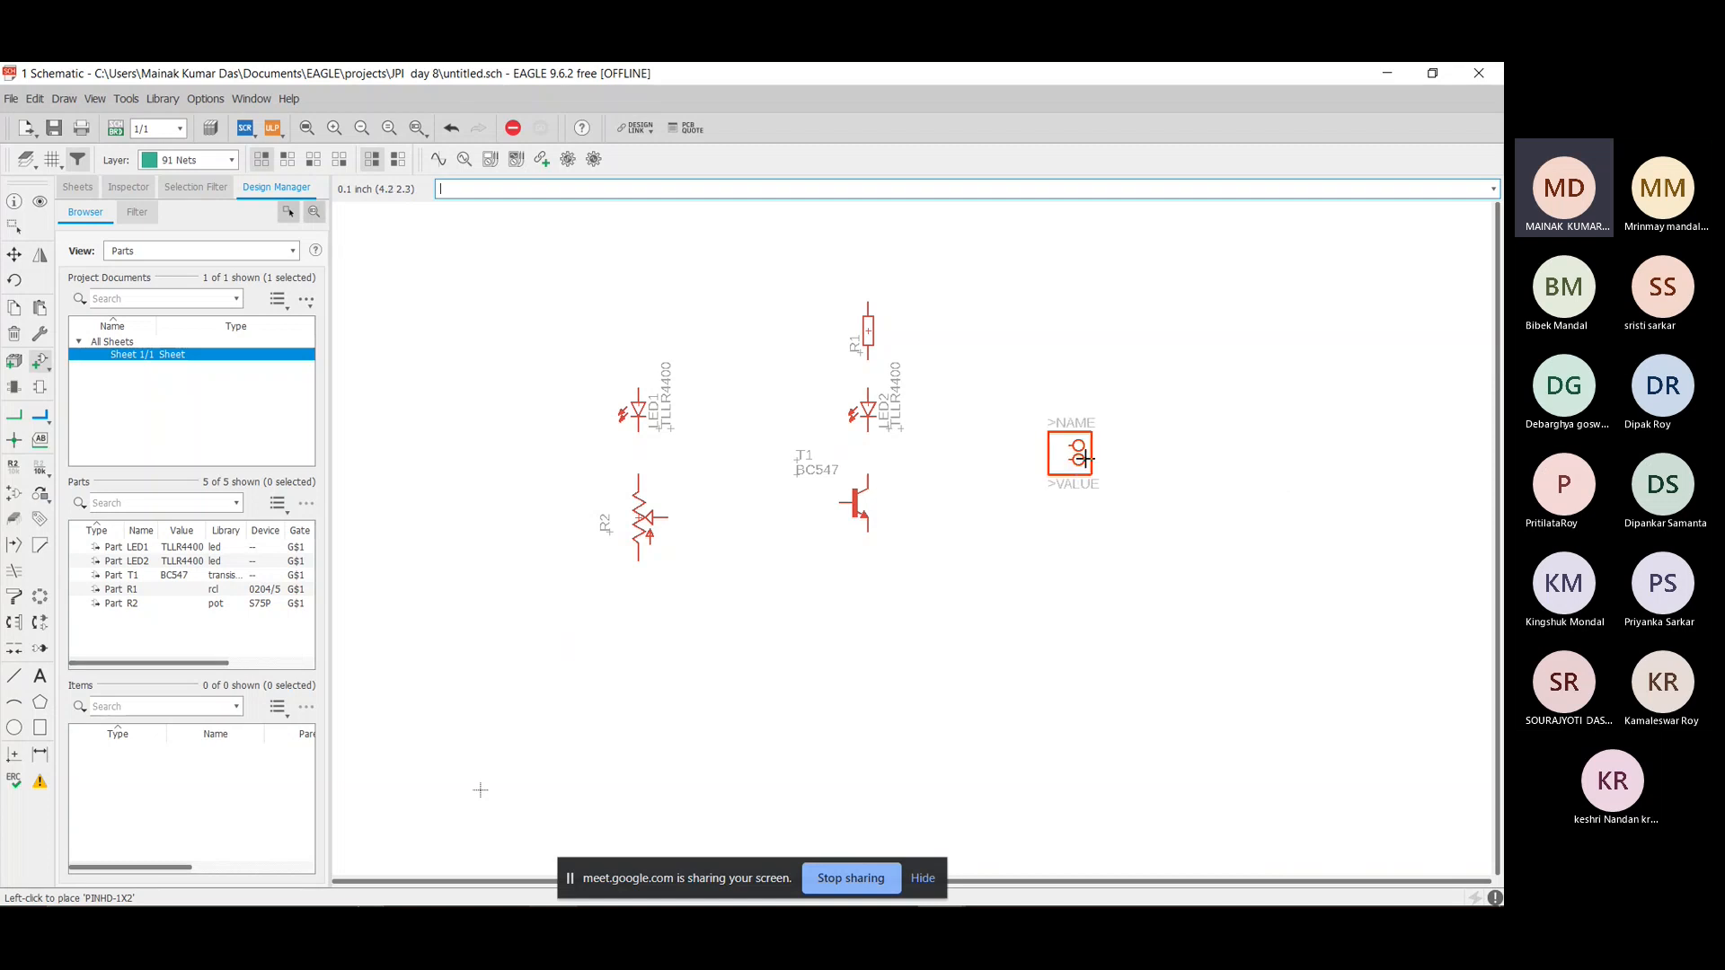
{"action": "left_click", "coordinate": [1051, 461]}
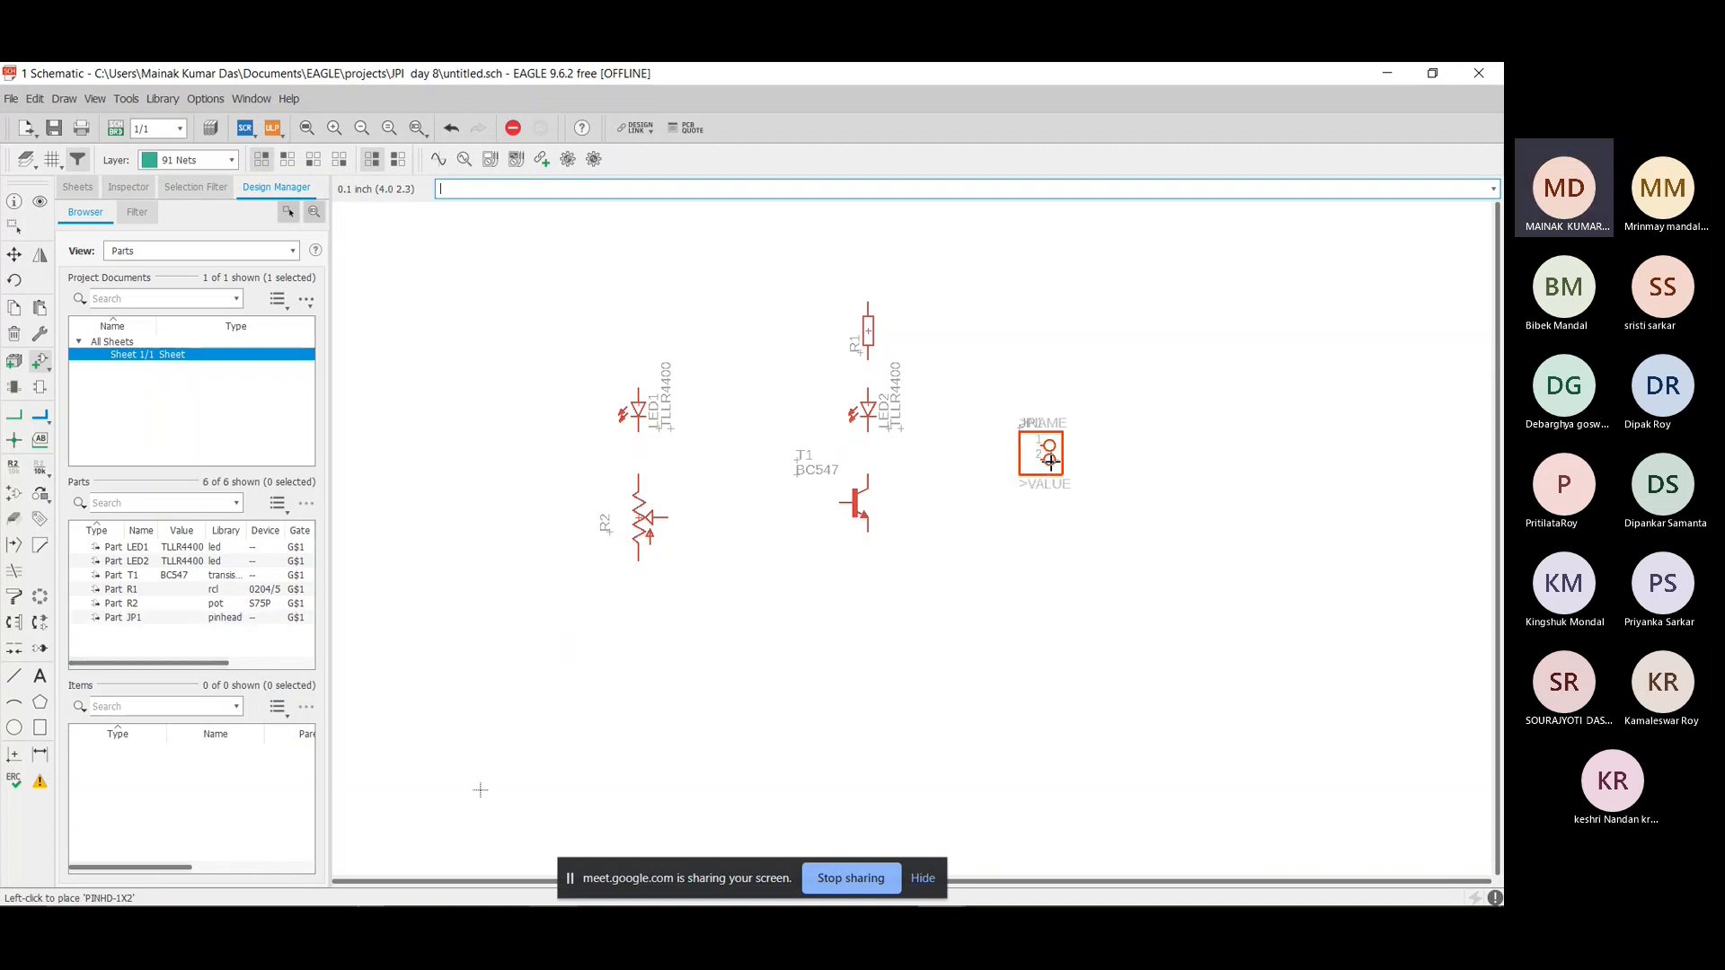
Draw nets from LED1's anode across to the upper end of R1 and from LED1's cathode to the top of potentiometer R2.
{"action": "left_click", "coordinate": [12, 415]}
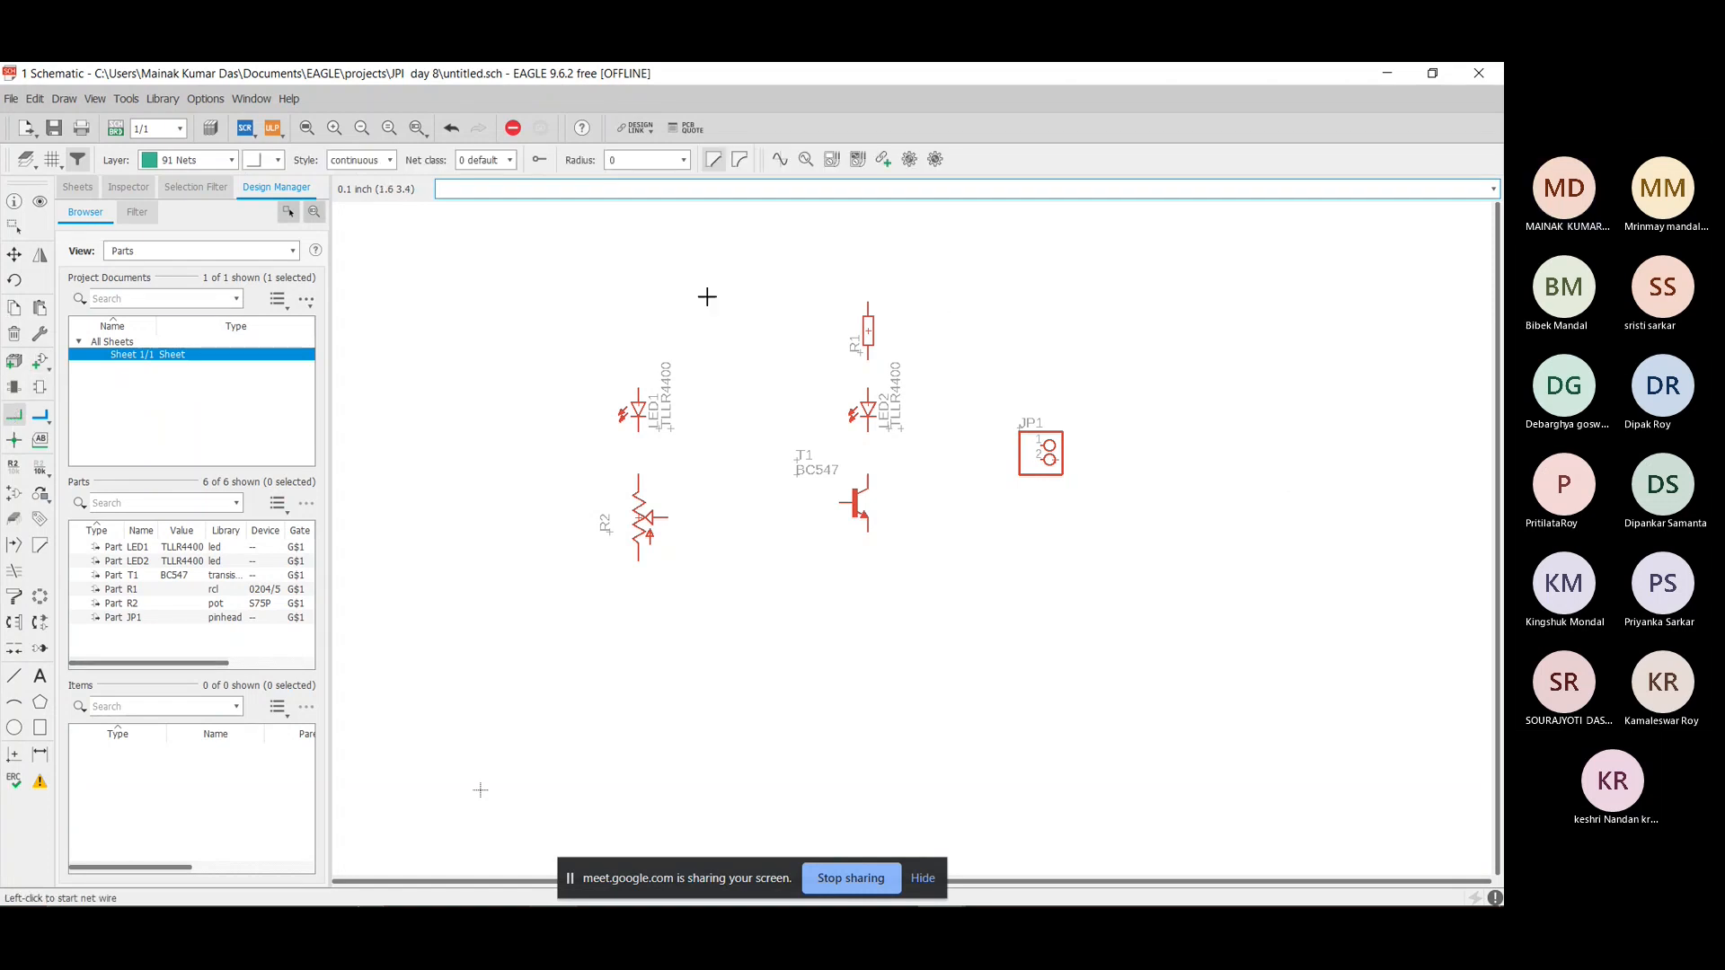
{"action": "left_click", "coordinate": [638, 392]}
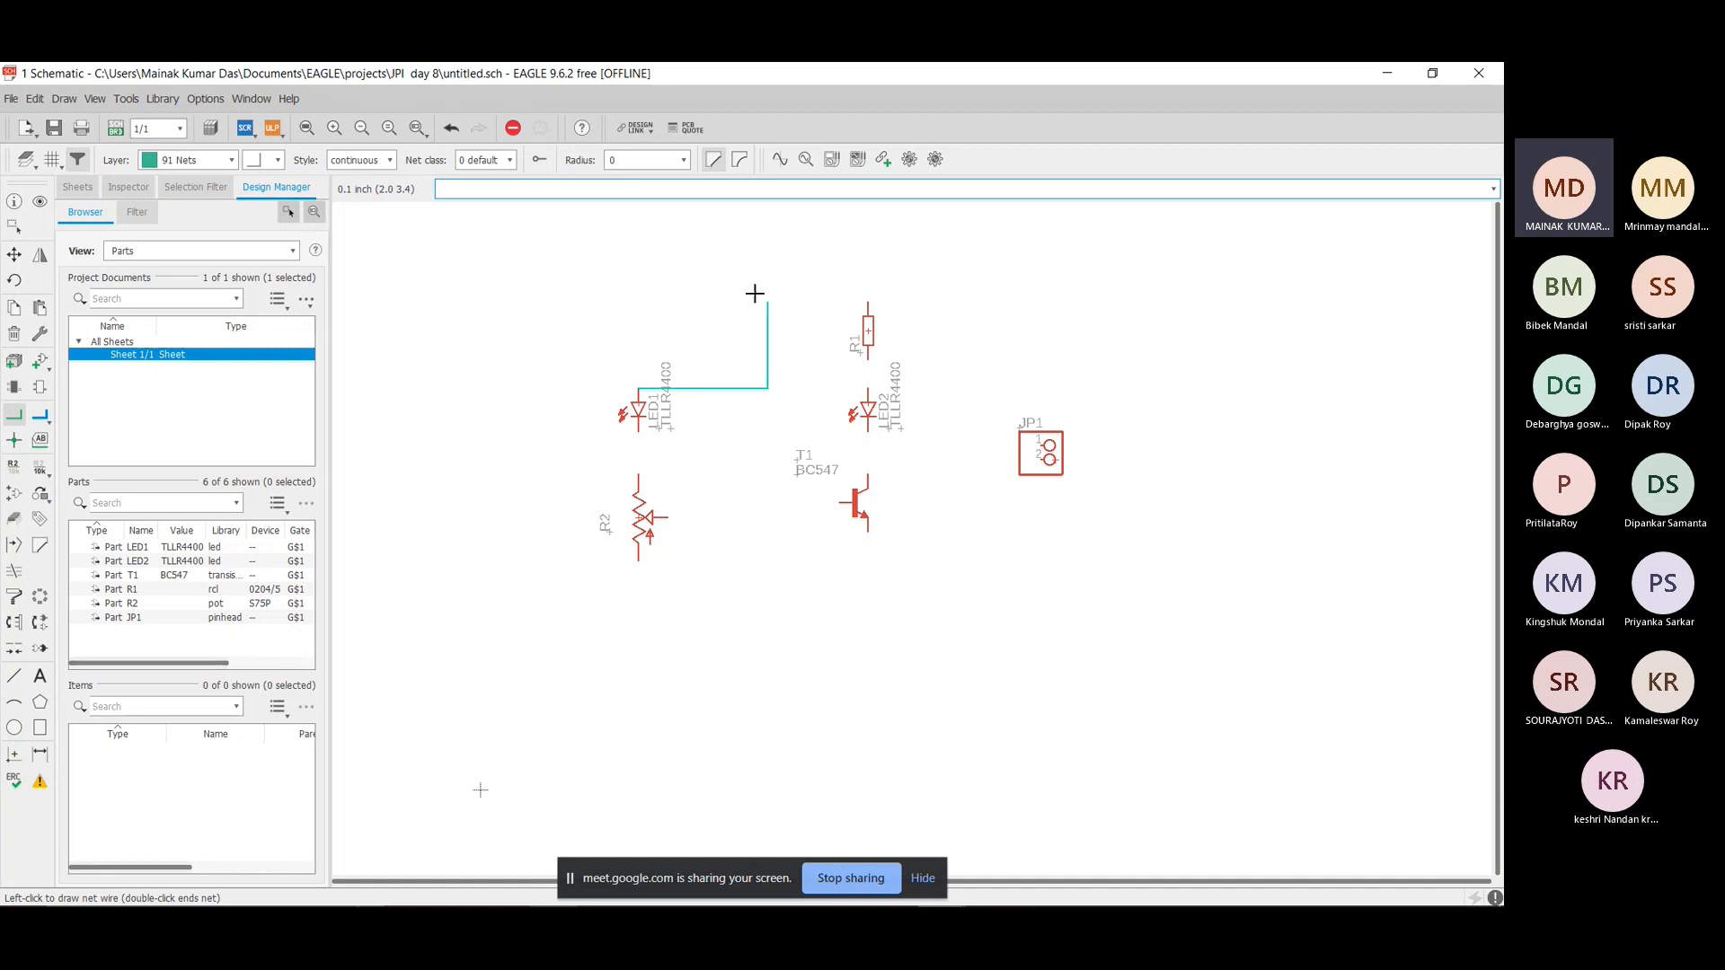
{"action": "left_click", "coordinate": [866, 305]}
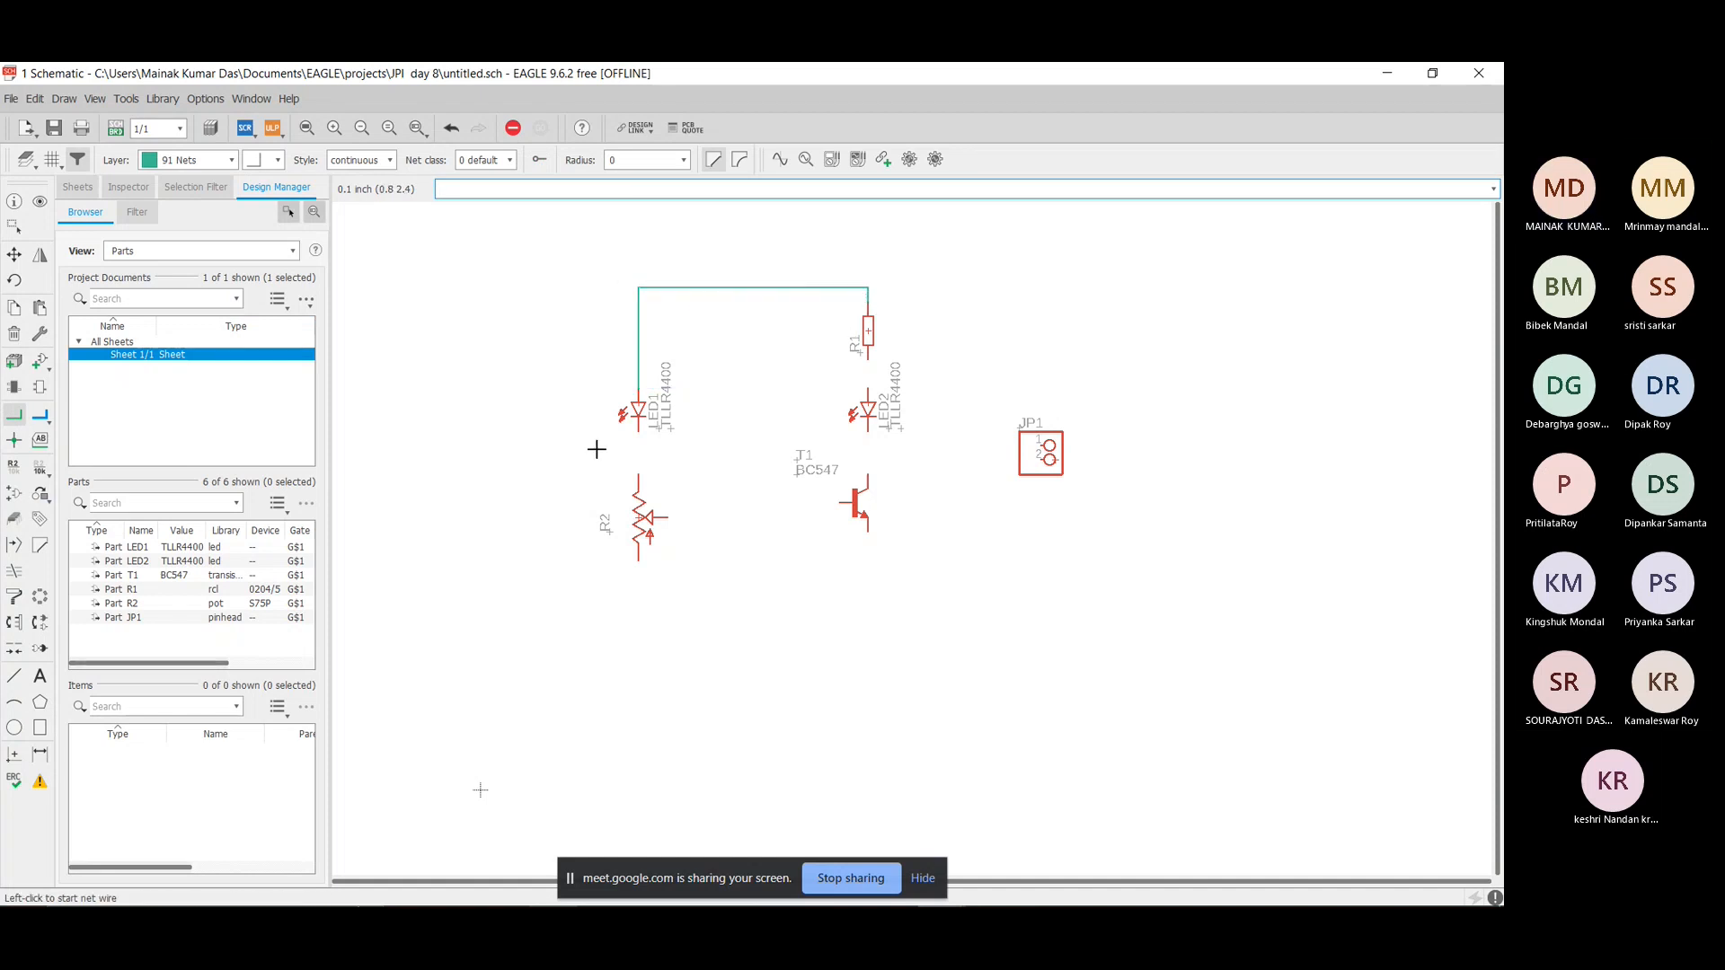
{"action": "left_click", "coordinate": [638, 476]}
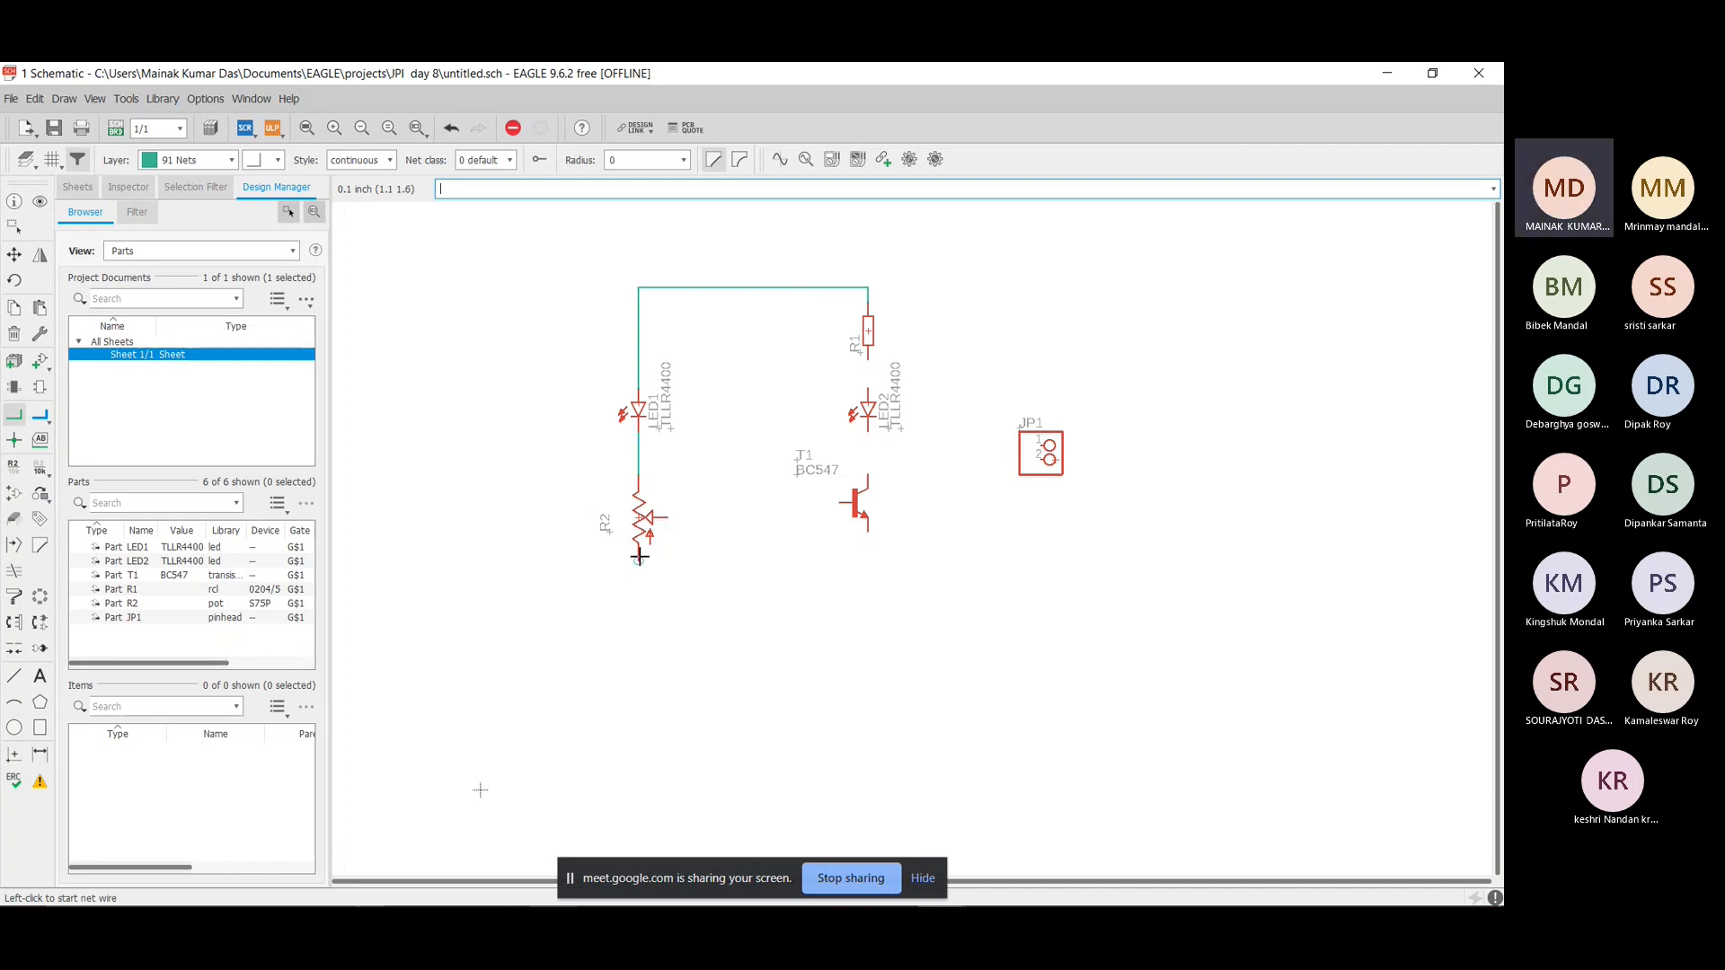
Wire R2's lower end to the BC547's emitter, and the transistor's base to the net between LED1 and R2.
{"action": "left_click", "coordinate": [639, 556]}
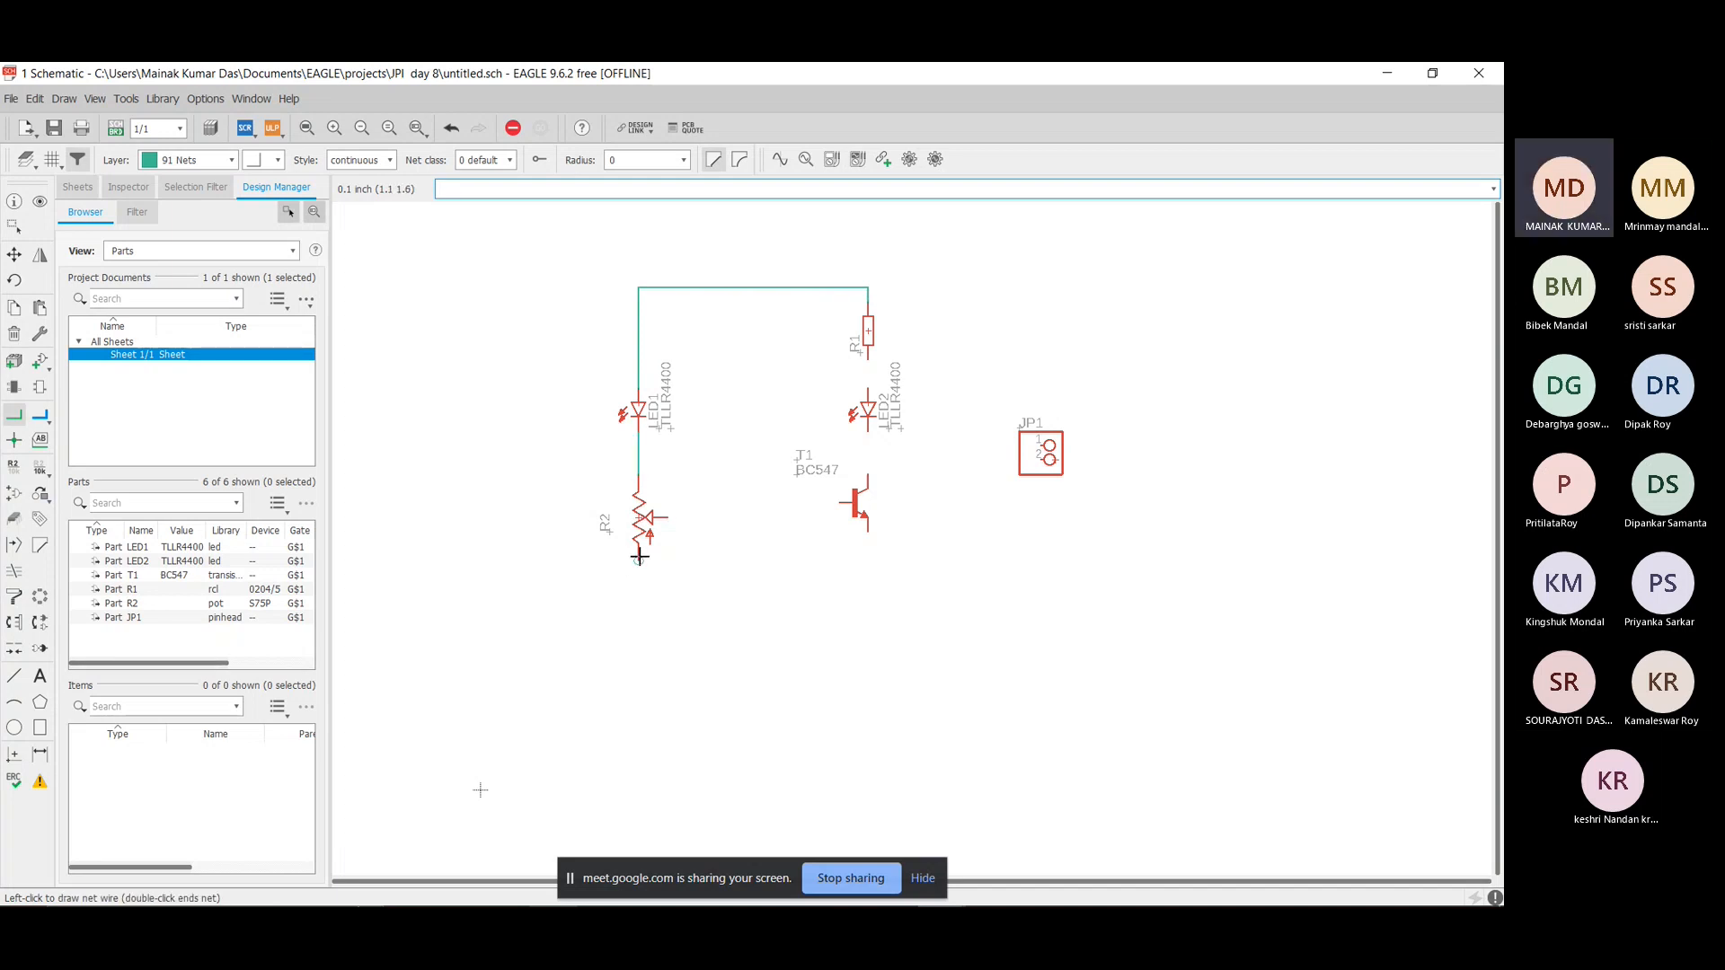
{"action": "left_click", "coordinate": [631, 616]}
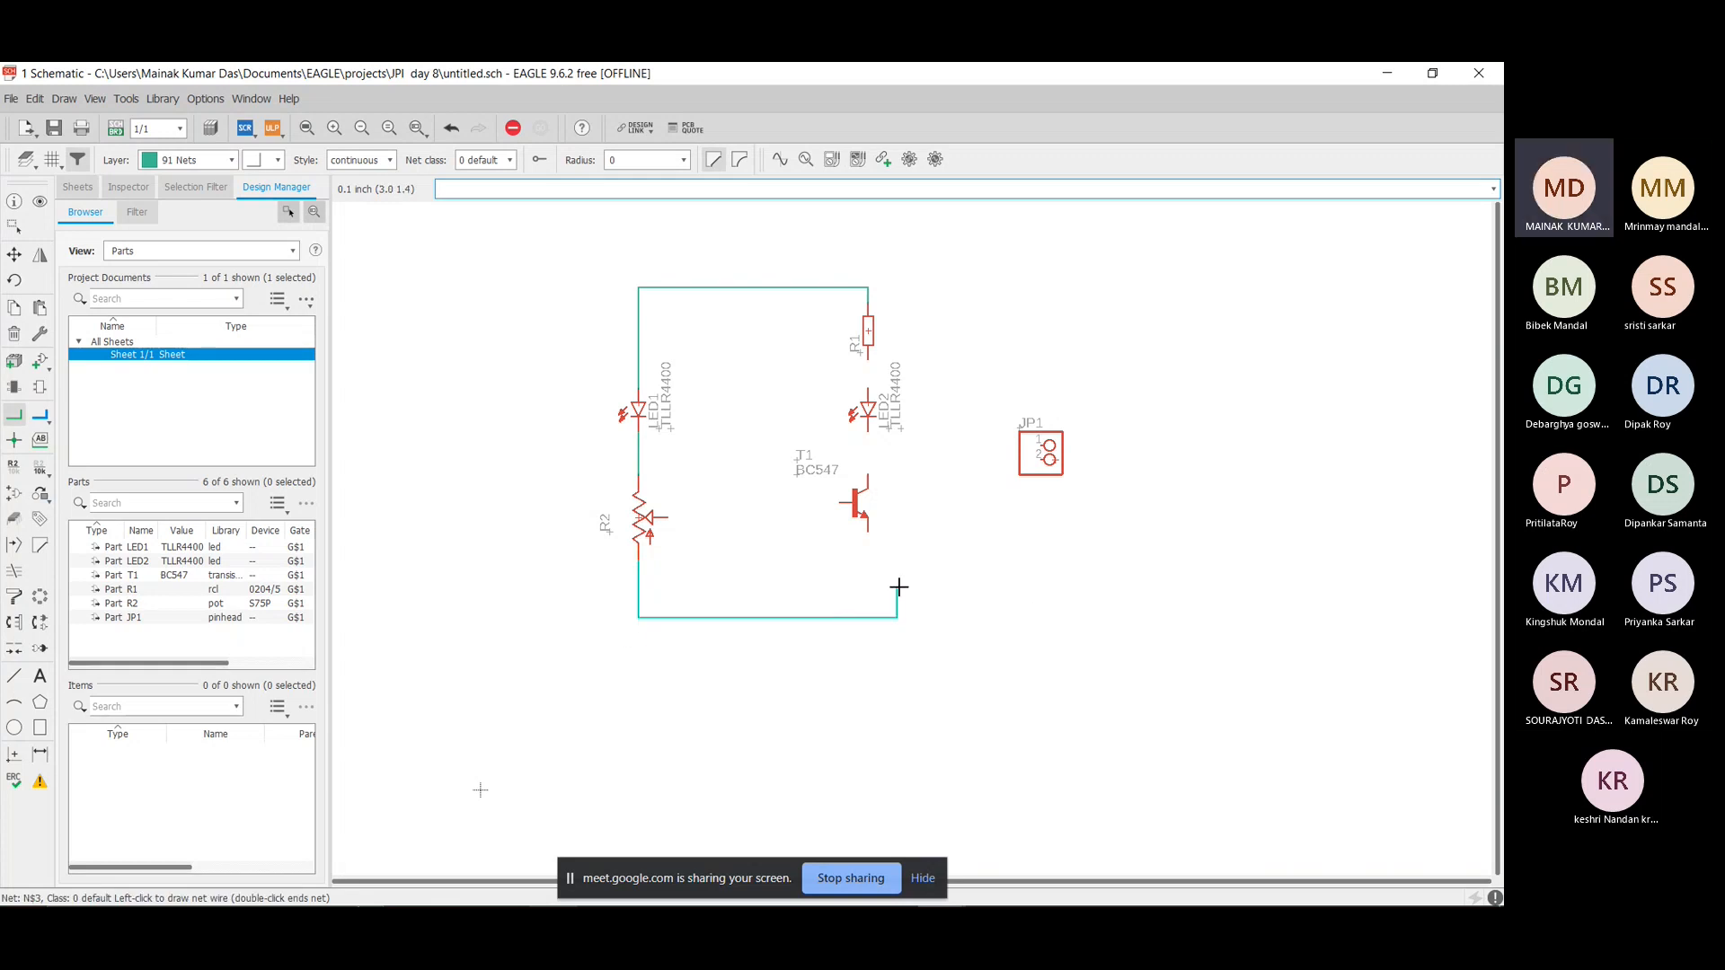
{"action": "left_click", "coordinate": [870, 530]}
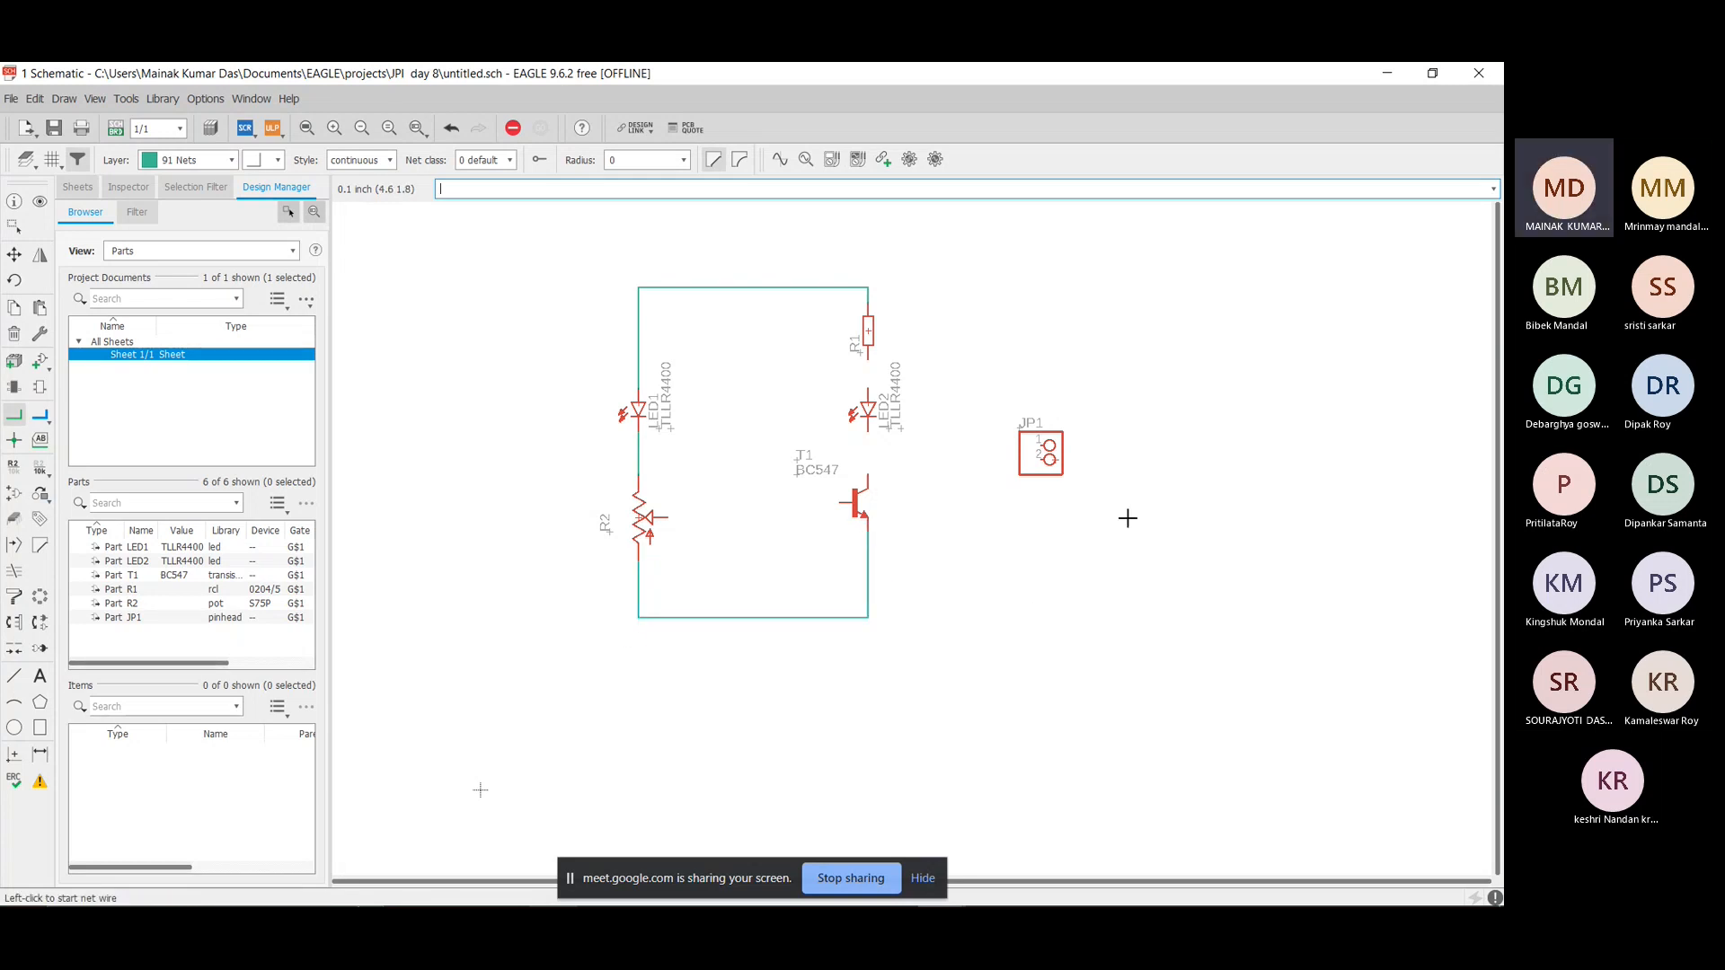
{"action": "left_click", "coordinate": [840, 504]}
{"action": "left_click", "coordinate": [636, 462]}
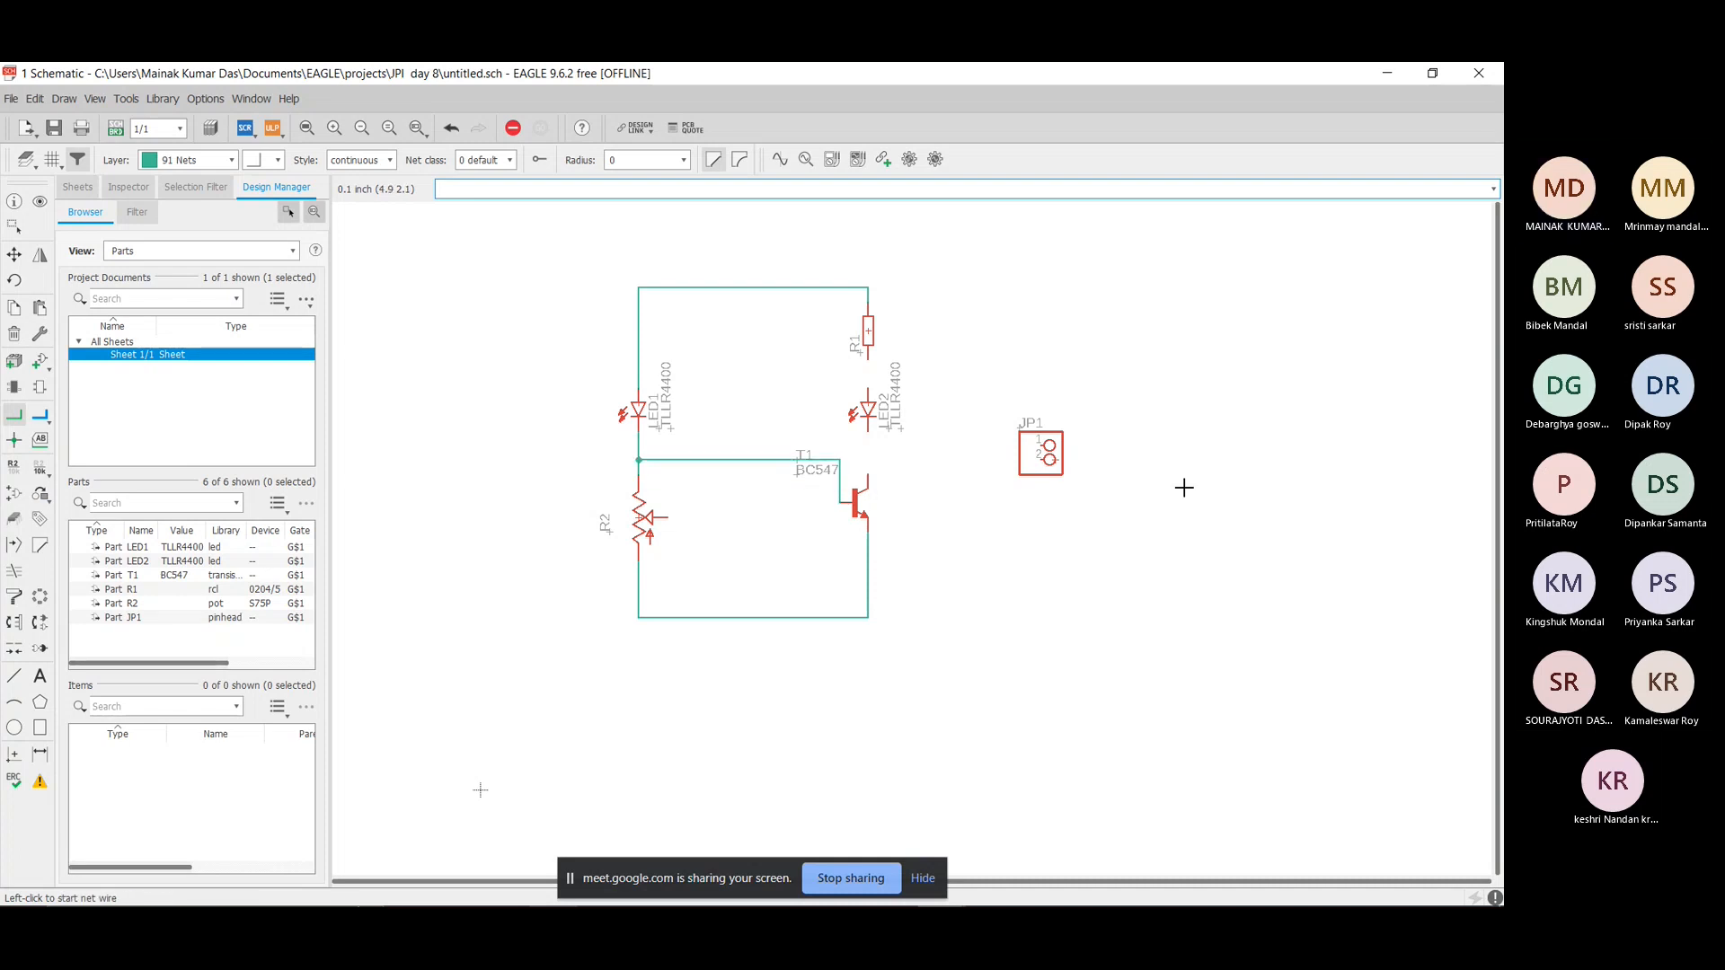
Wire the BC547's collector to LED2's cathode, and LED2's anode to the lower end of R1.
{"action": "left_click", "coordinate": [867, 478]}
{"action": "left_click", "coordinate": [869, 435]}
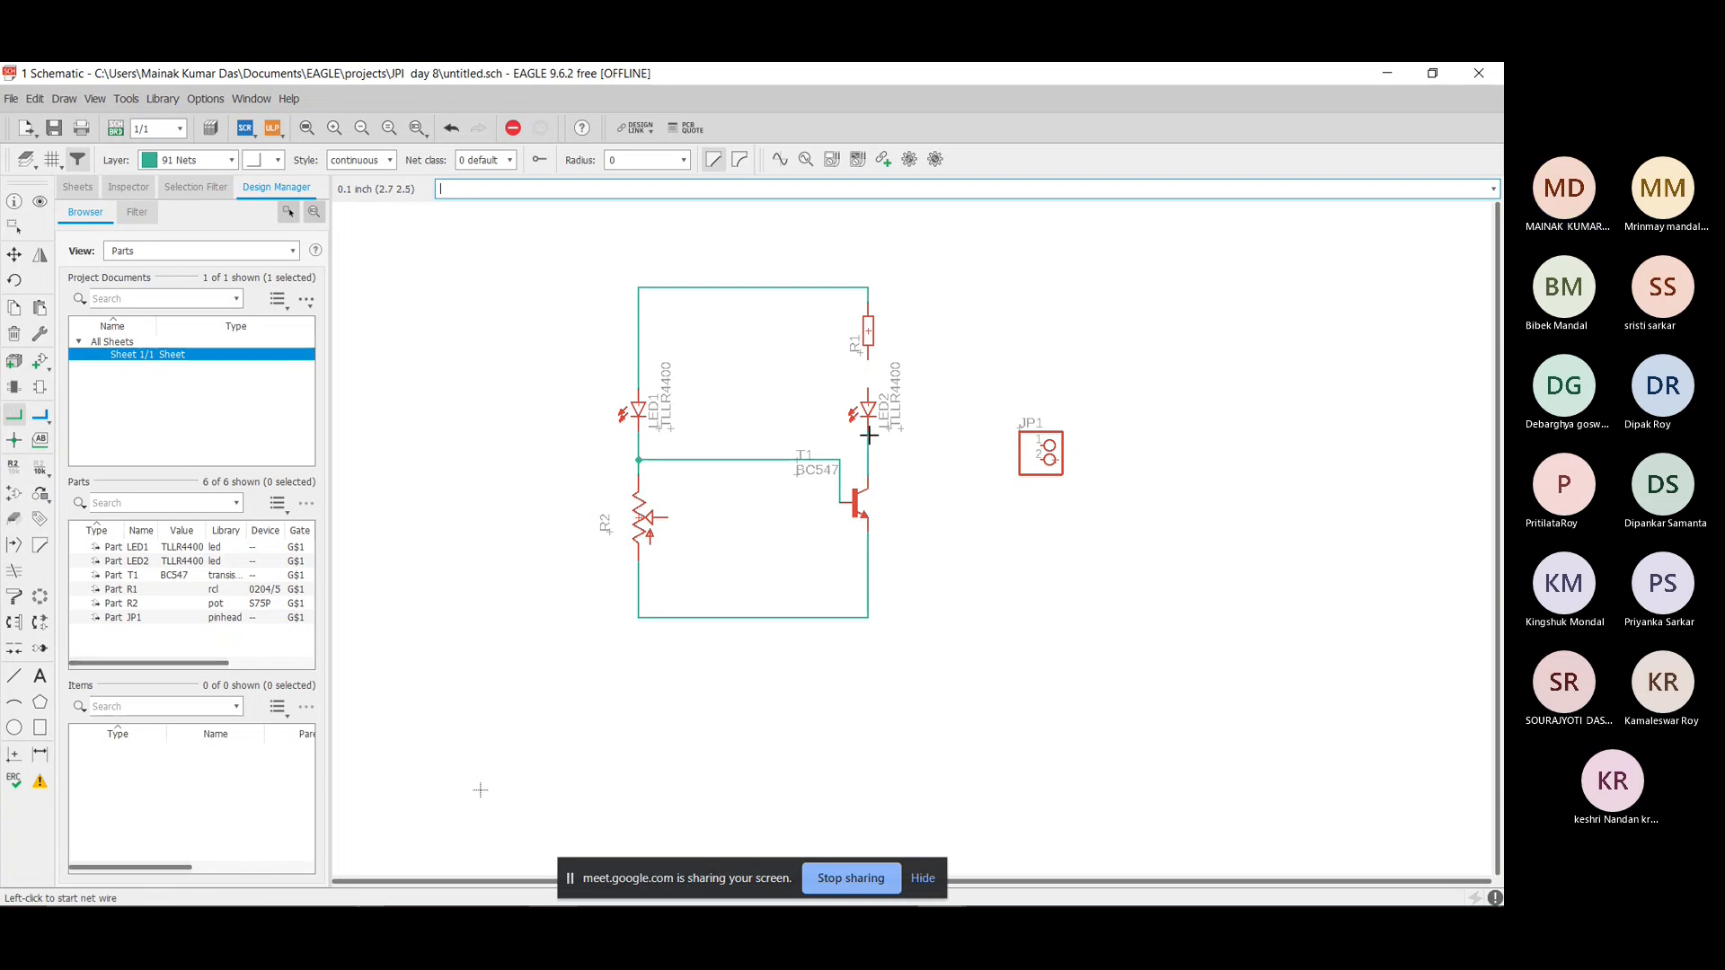
{"action": "left_click", "coordinate": [870, 386]}
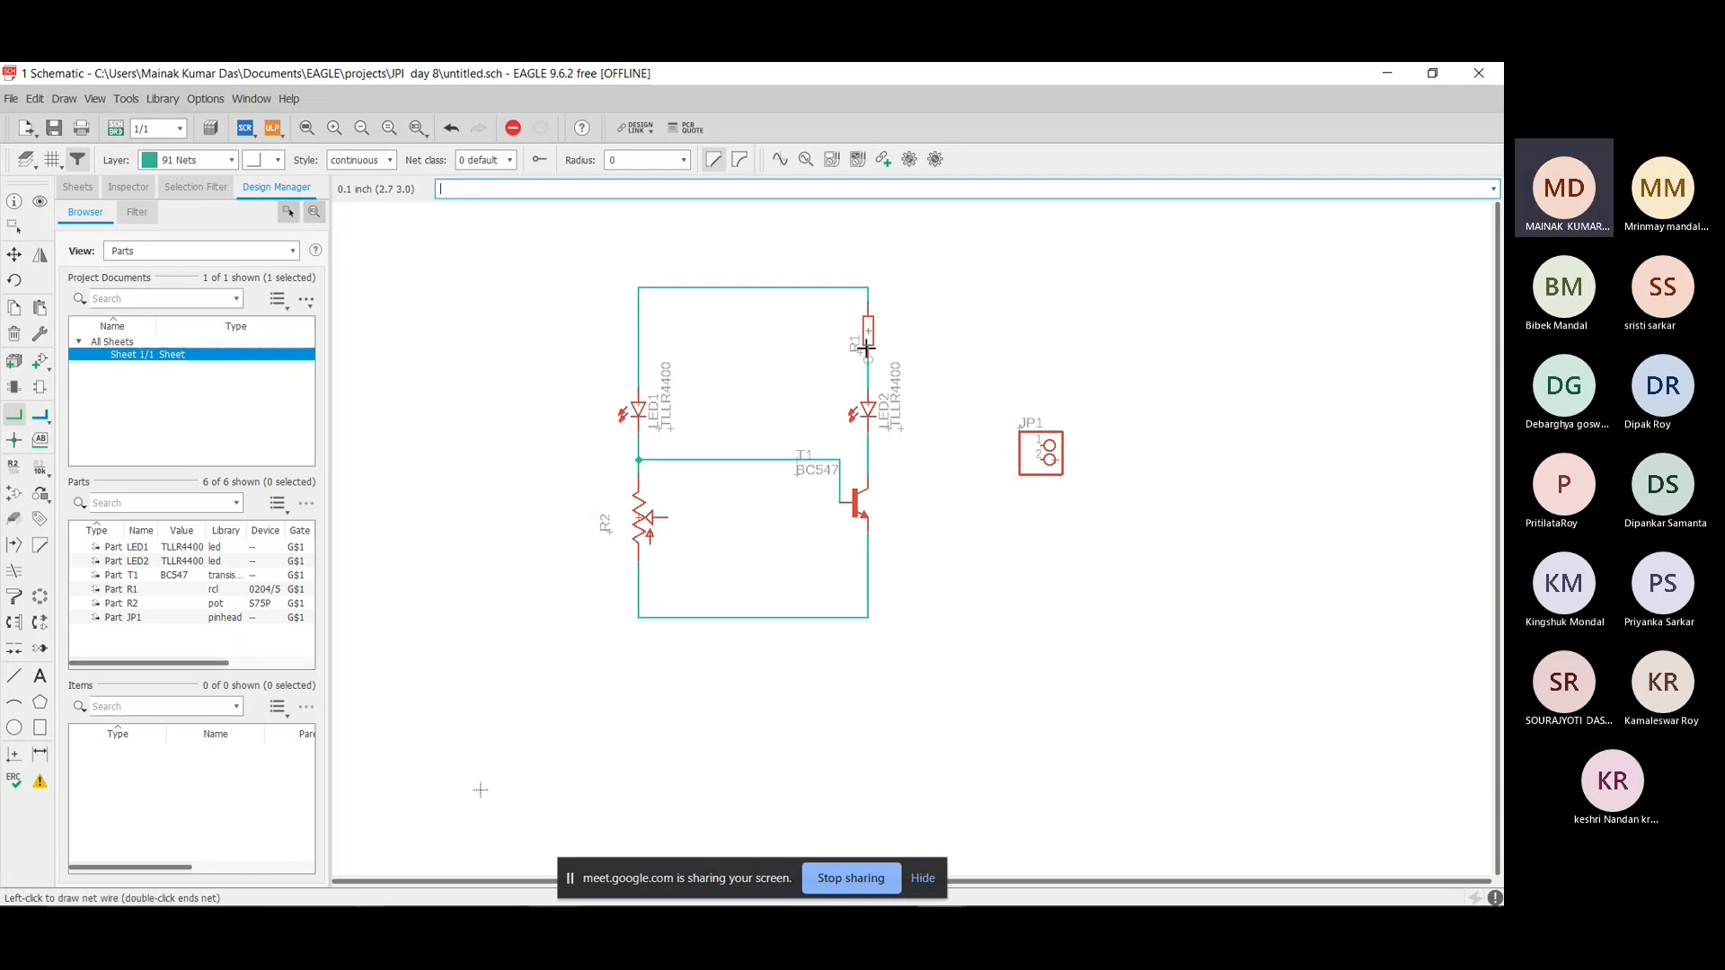
{"action": "left_click", "coordinate": [866, 356]}
Wire pin 1 of header JP1 to the upper supply net above R1 and pin 2 to the lower net at the emitter.
{"action": "left_click", "coordinate": [864, 287]}
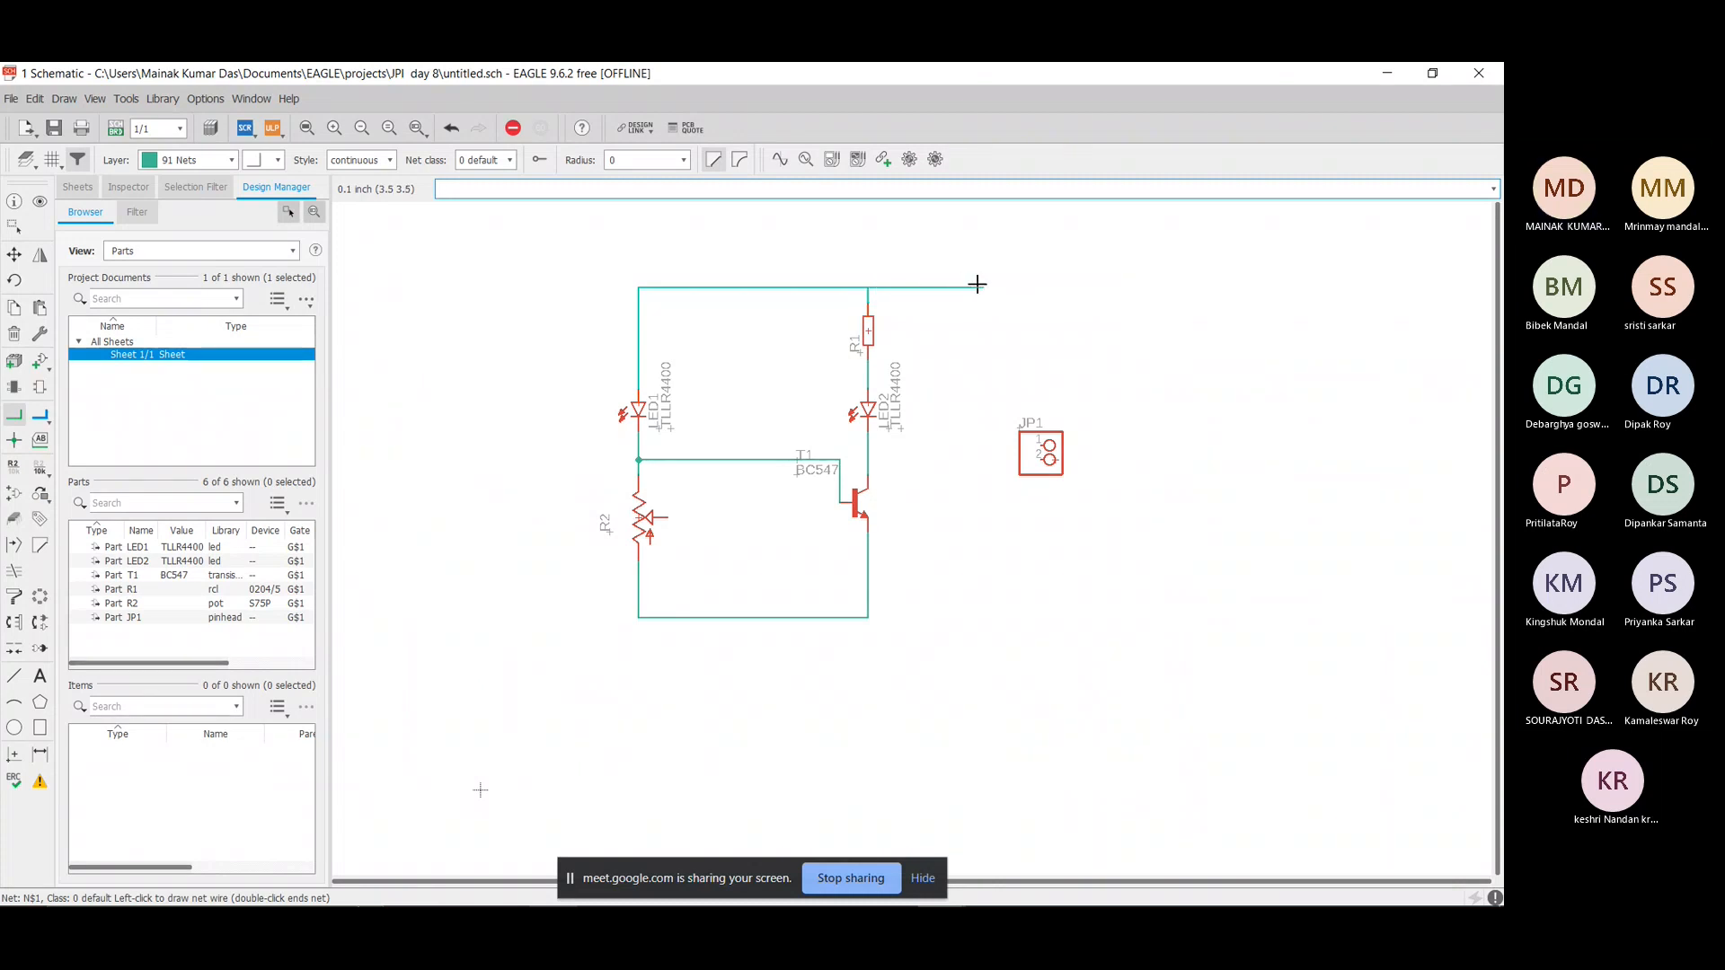
{"action": "left_click", "coordinate": [1010, 287]}
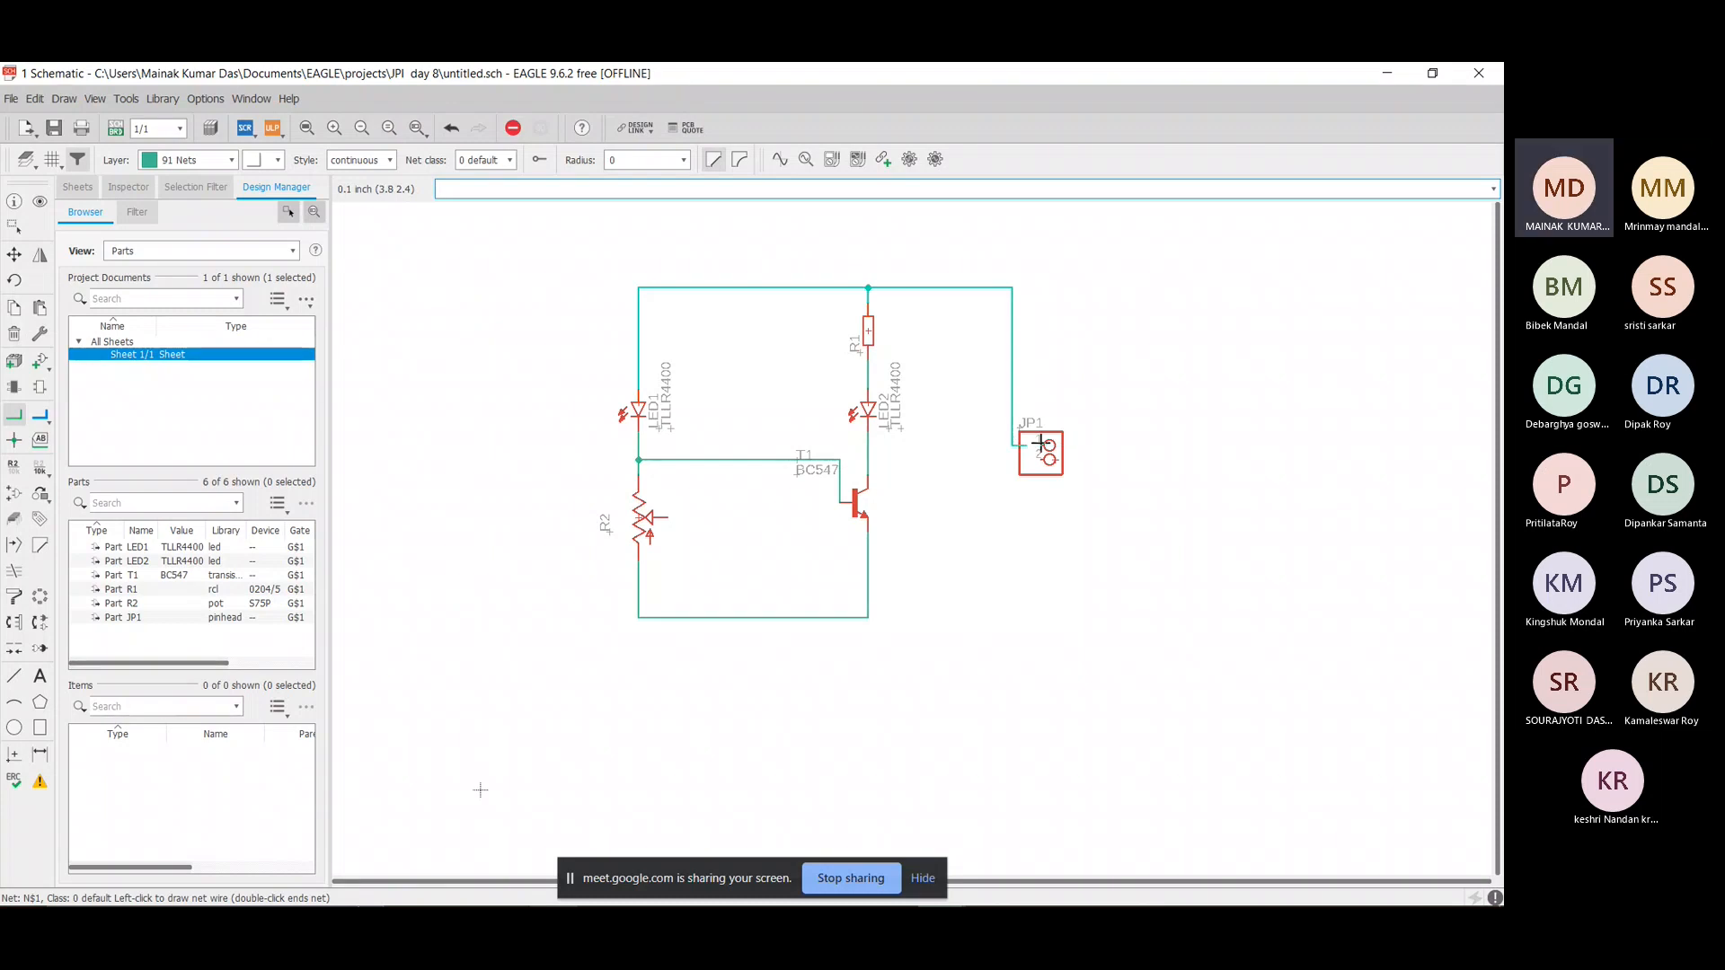
{"action": "left_click", "coordinate": [1040, 443]}
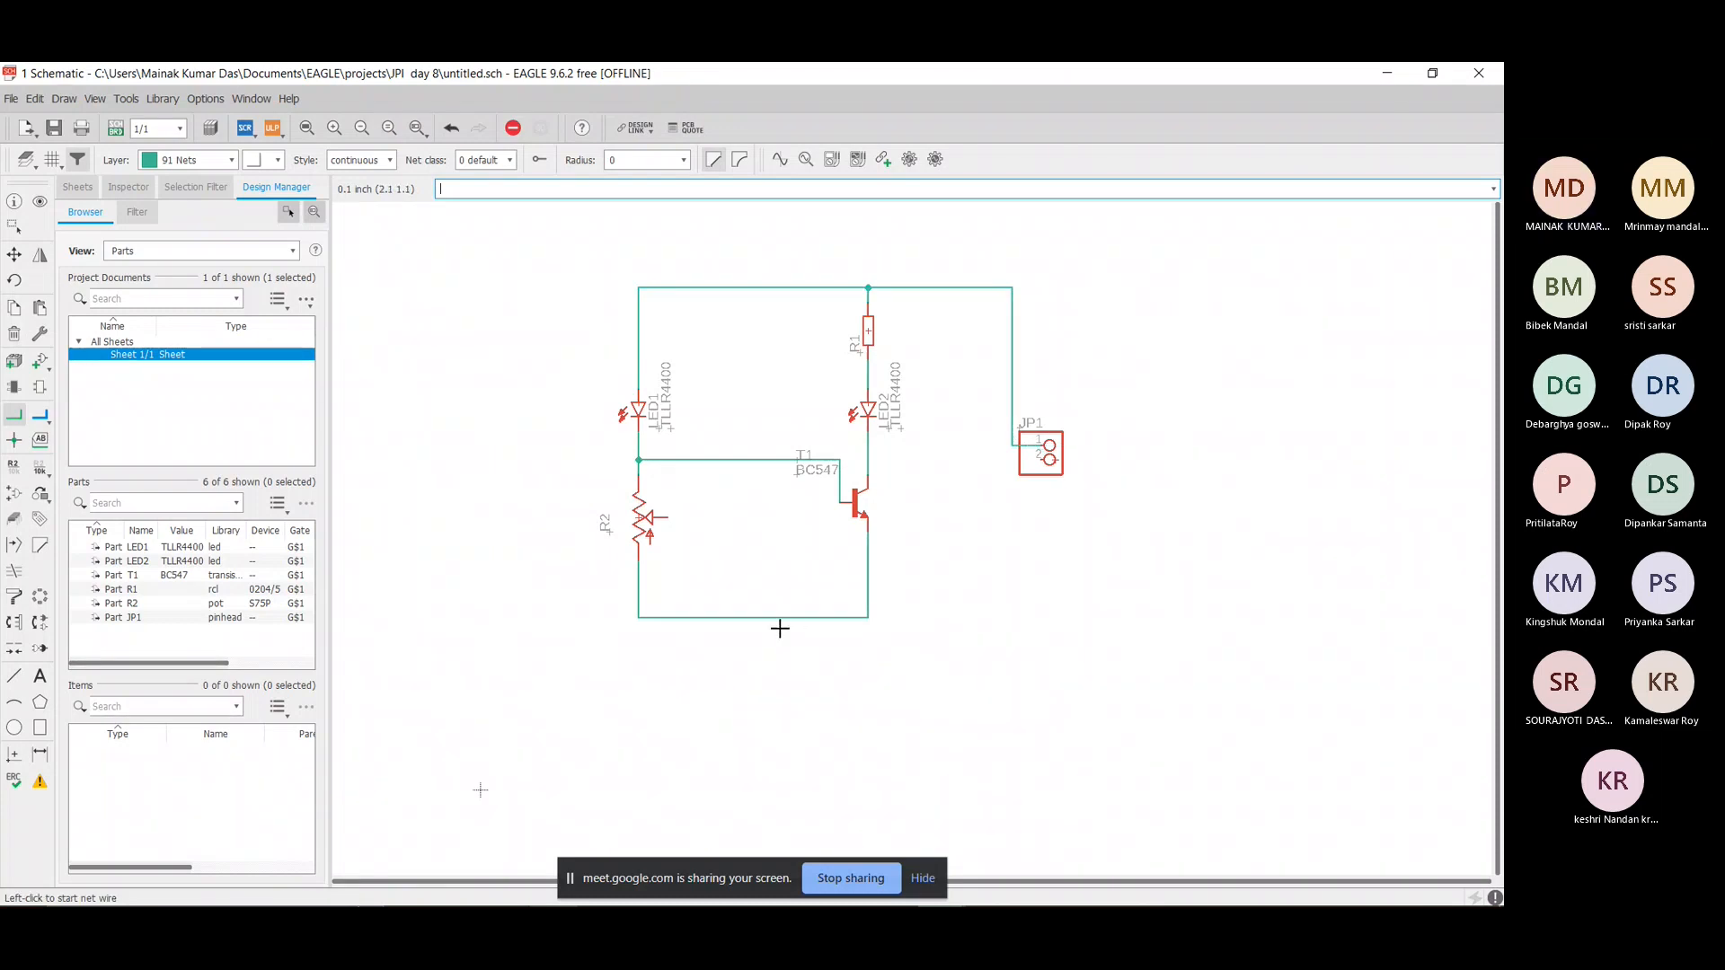
{"action": "left_click", "coordinate": [868, 618]}
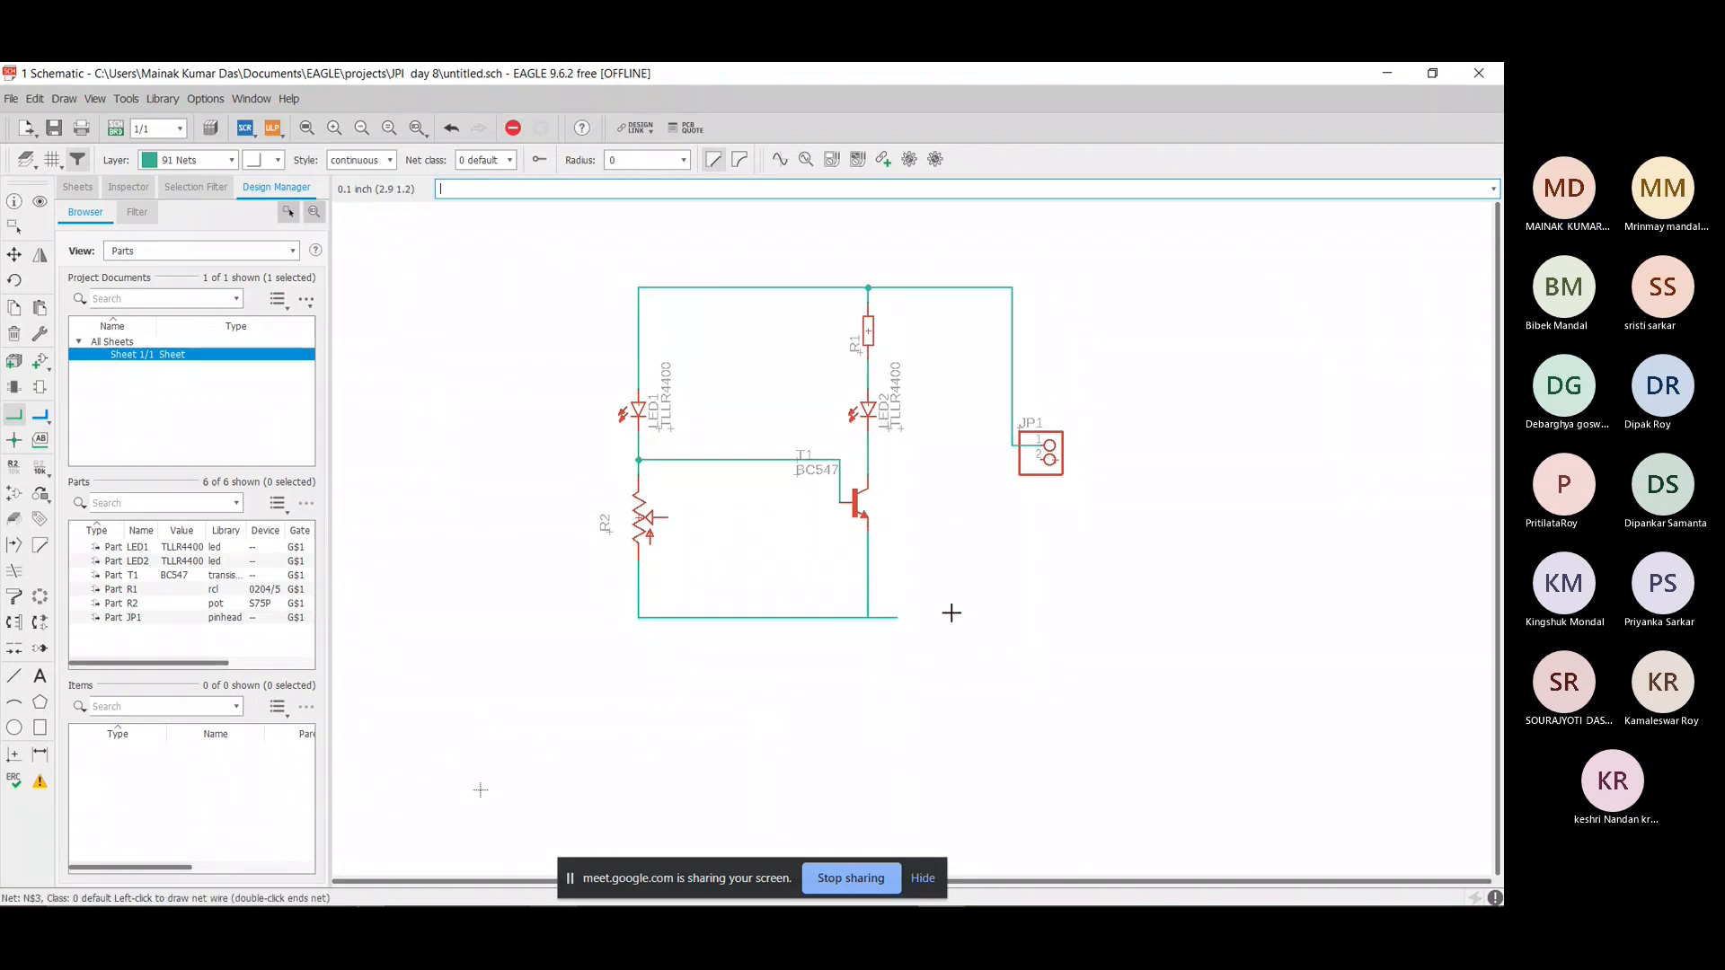
{"action": "left_click", "coordinate": [1051, 461]}
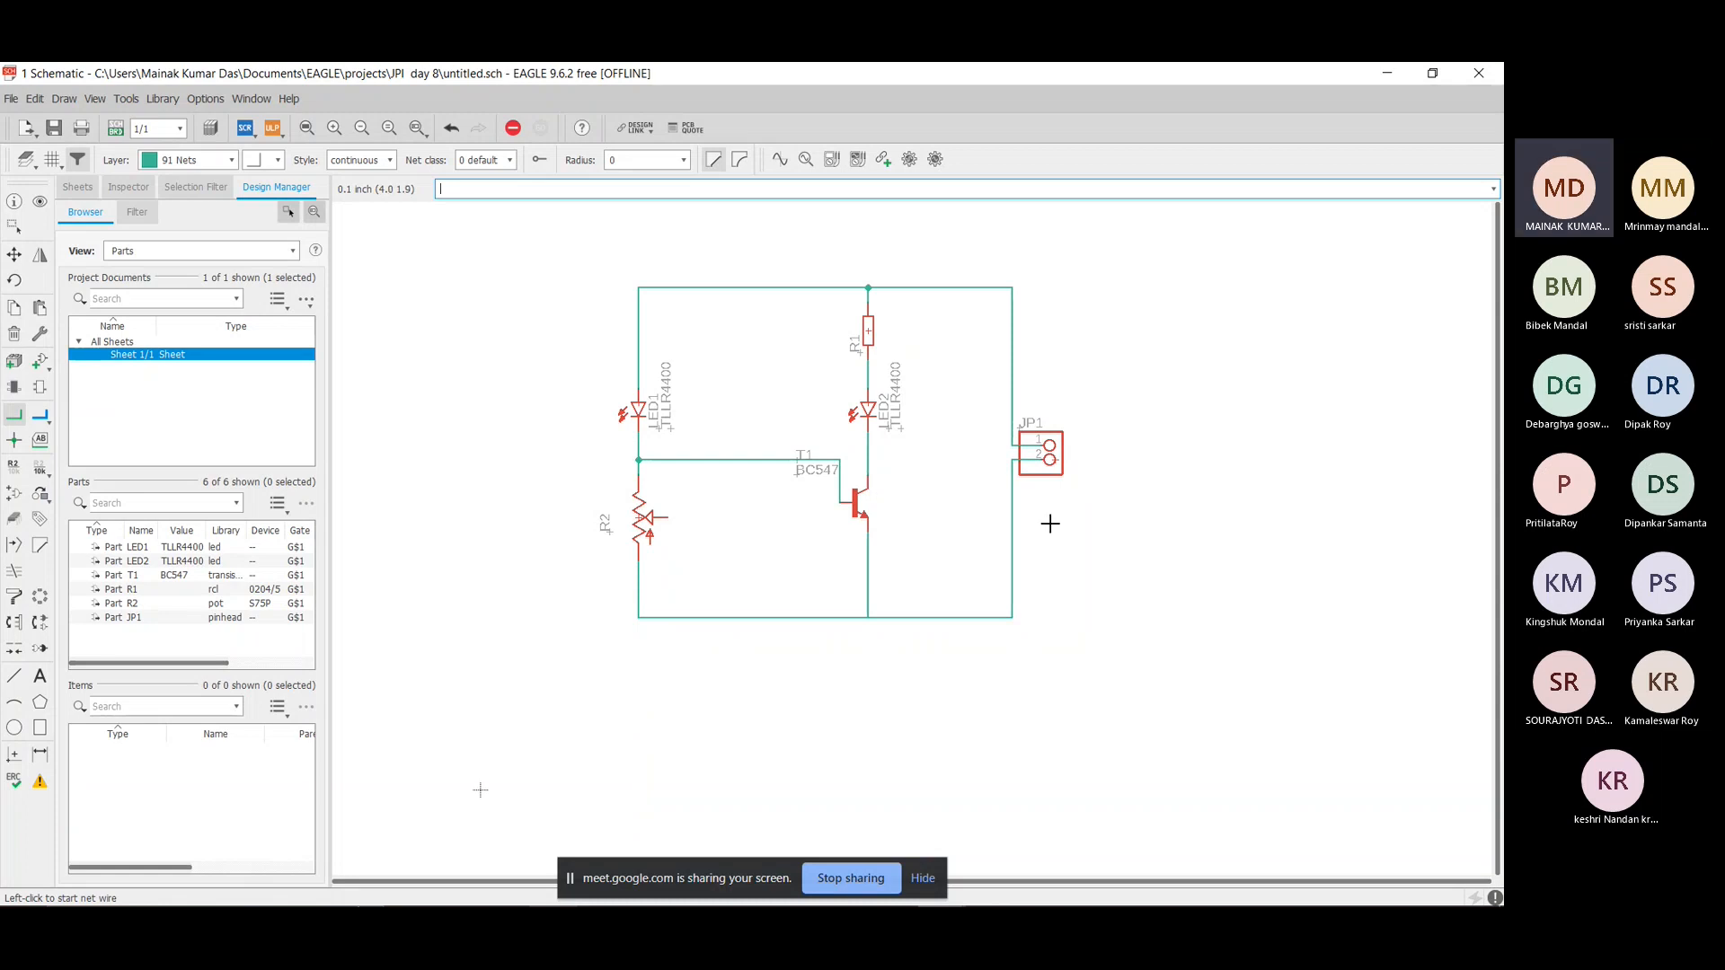
Wire the wiper of potentiometer R2 down to the net at its lower end.
{"action": "left_click", "coordinate": [667, 519]}
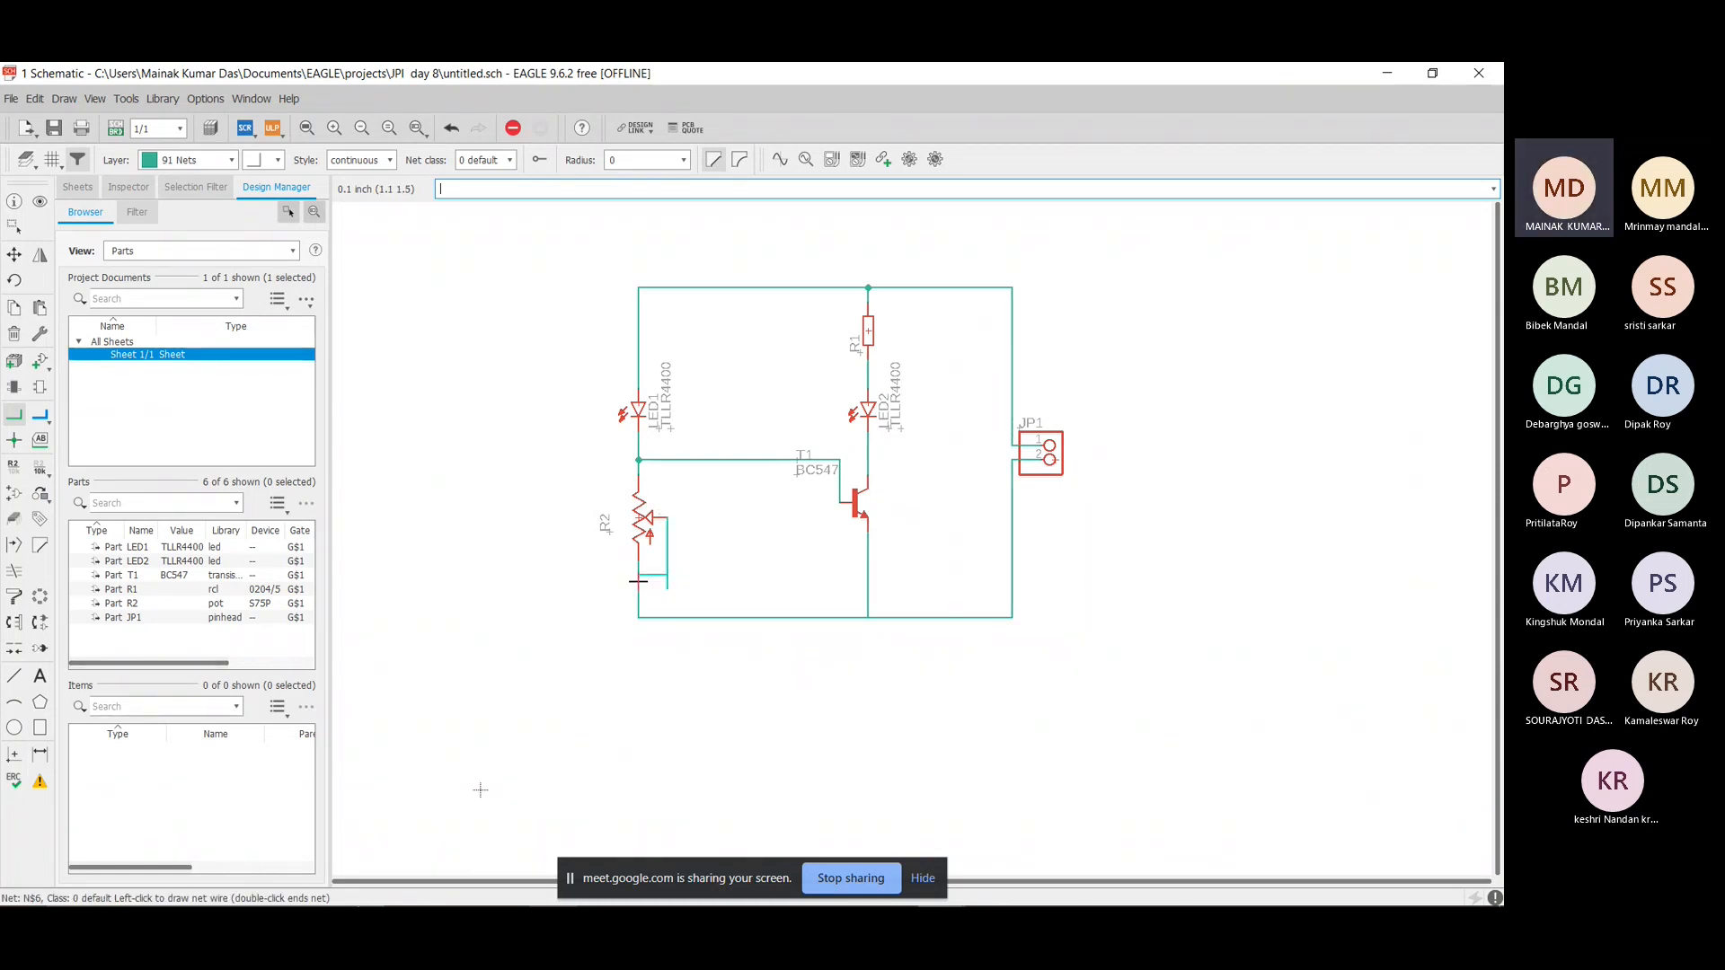
{"action": "left_click", "coordinate": [641, 589]}
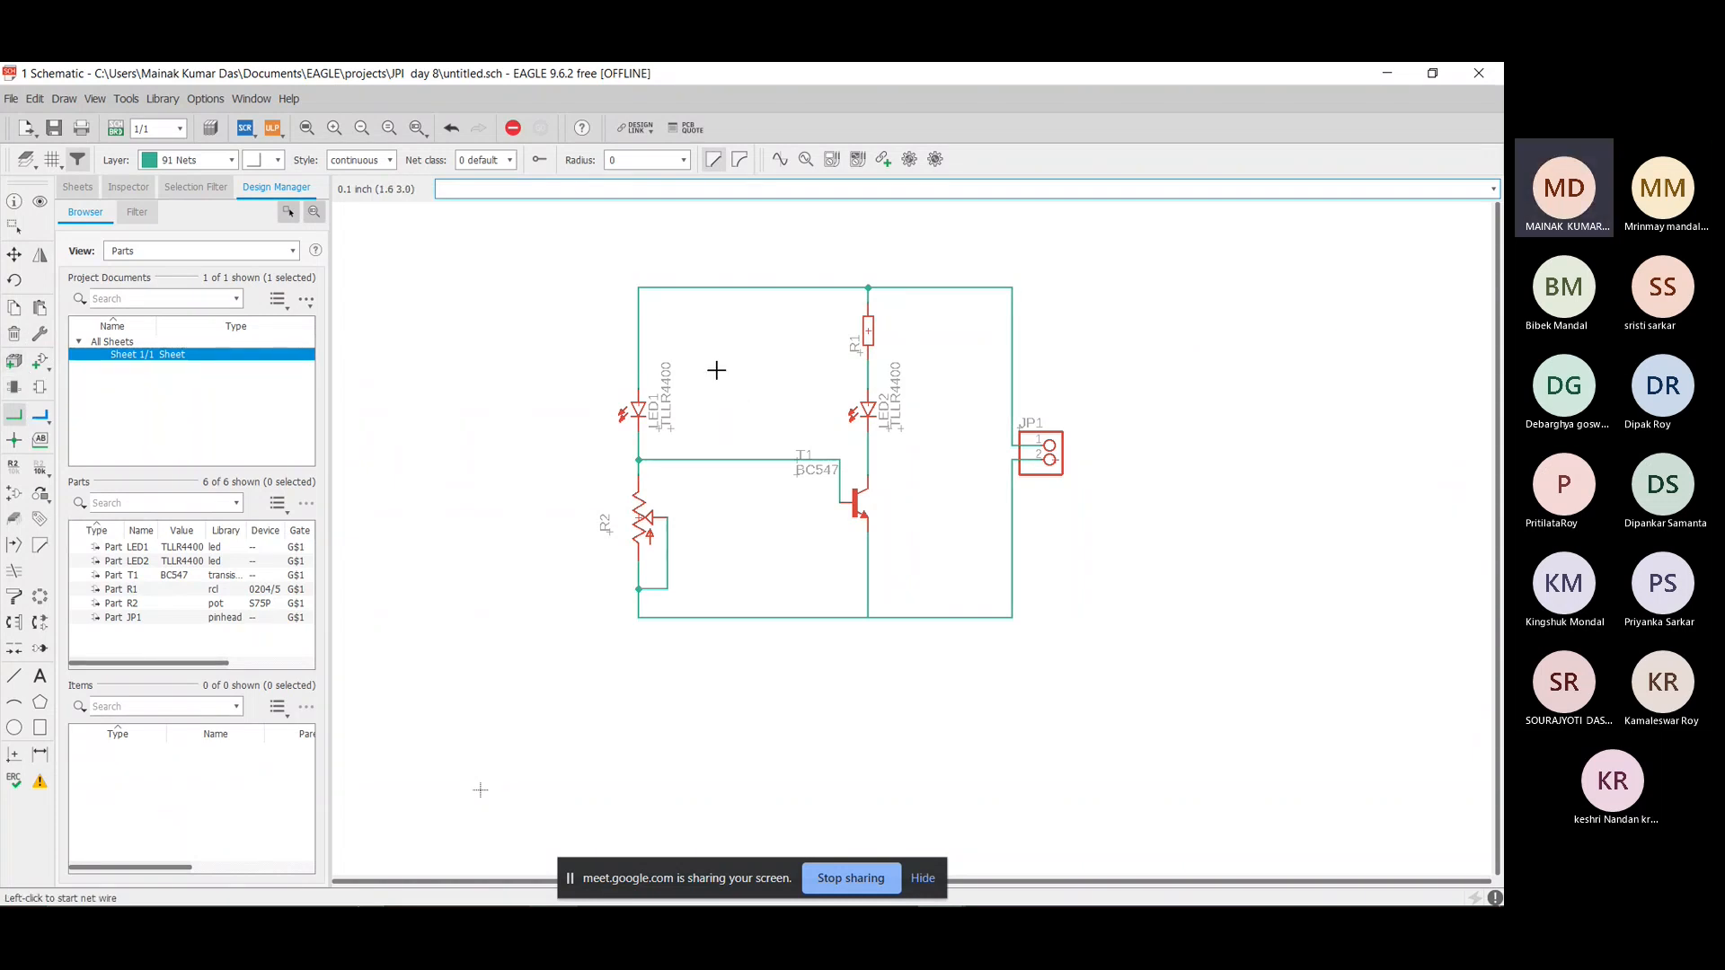
Set LED1's value to LDR.
{"action": "left_click", "coordinate": [40, 469]}
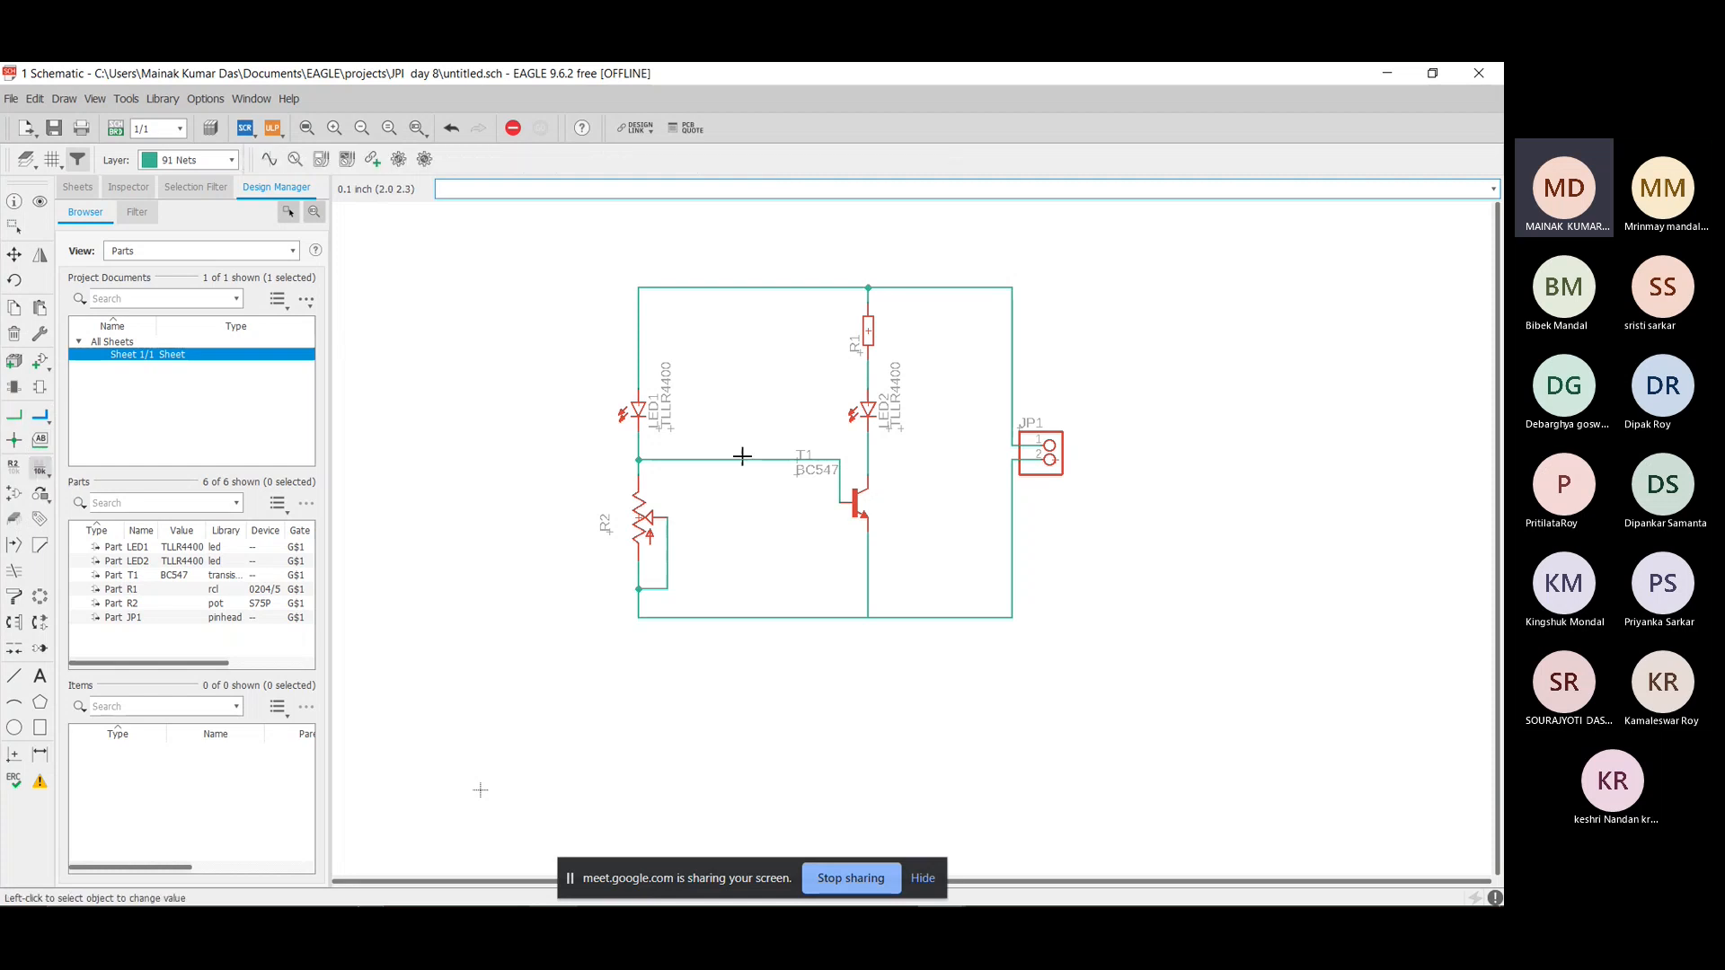
{"action": "left_click", "coordinate": [647, 529]}
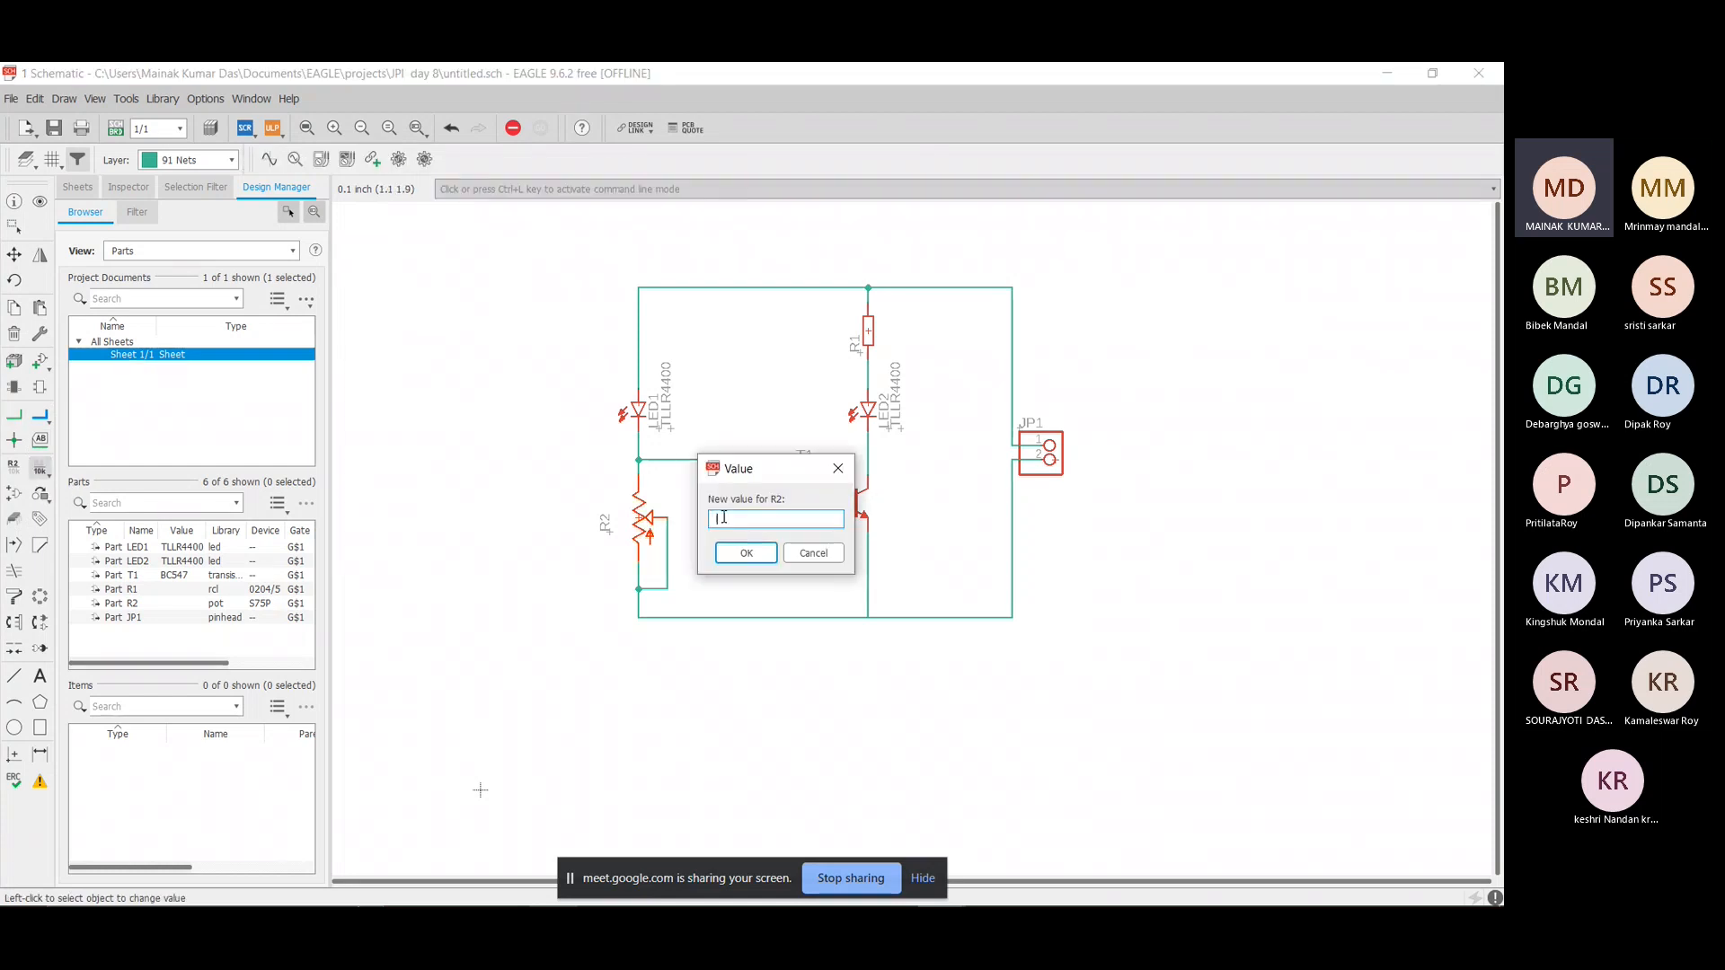
{"action": "left_click", "coordinate": [836, 463]}
{"action": "left_click", "coordinate": [637, 407]}
{"action": "left_click", "coordinate": [665, 441]}
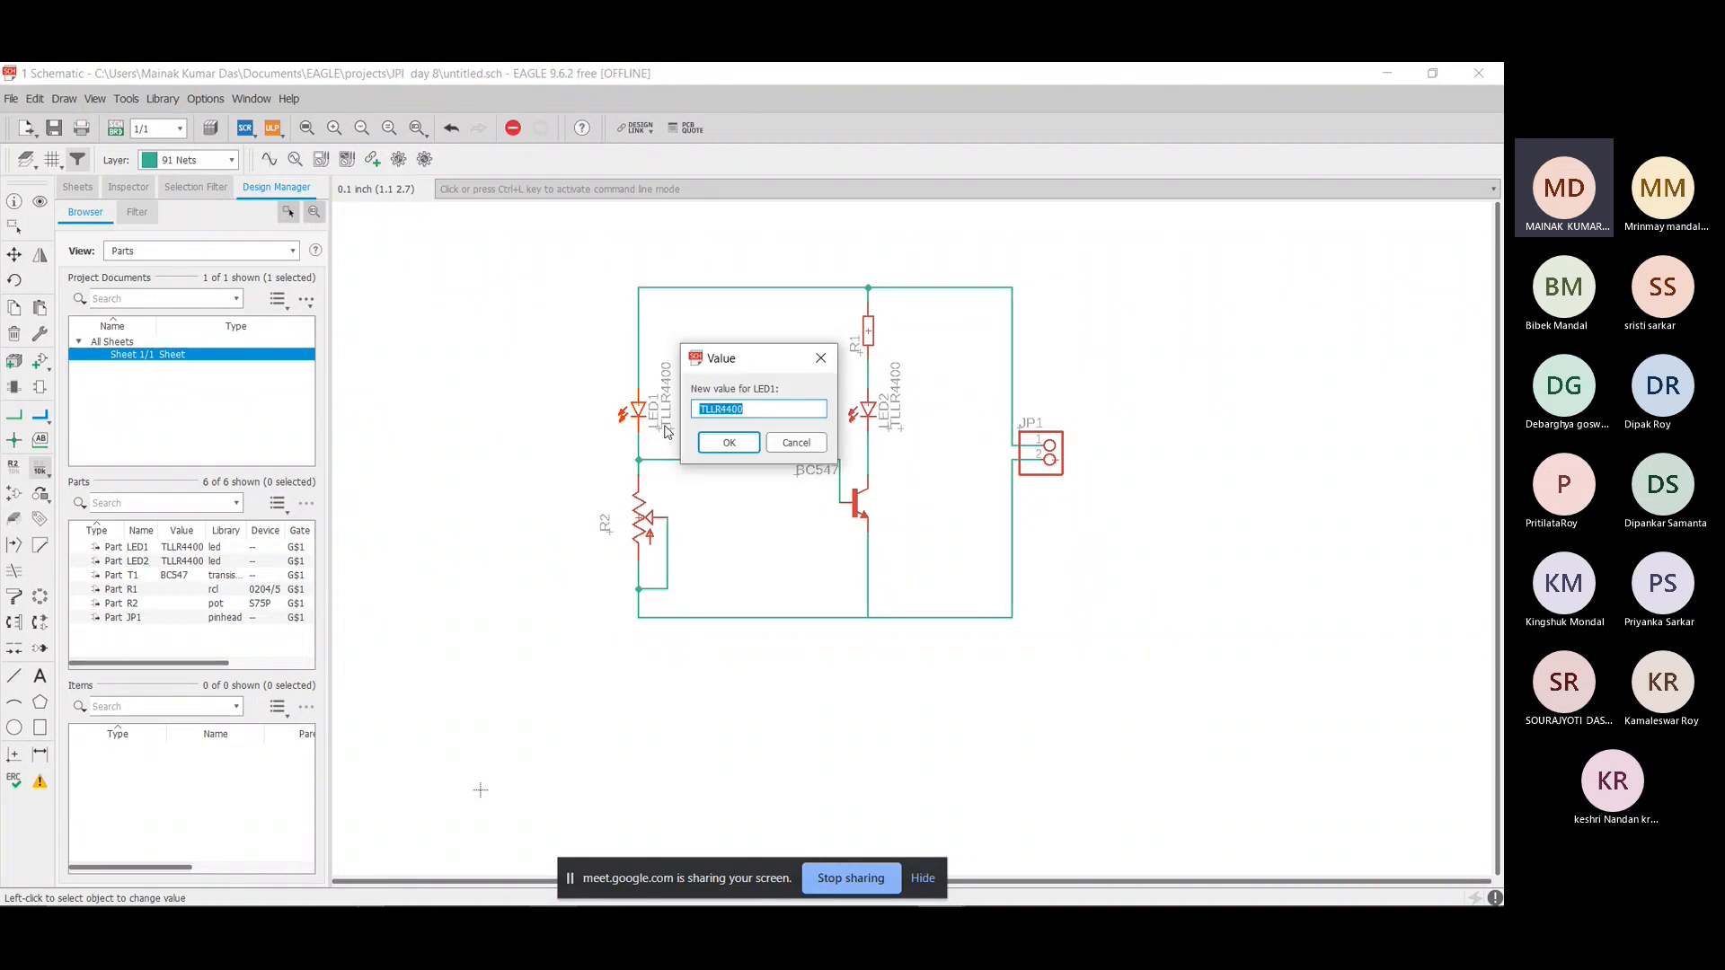
{"action": "left_click", "coordinate": [768, 413]}
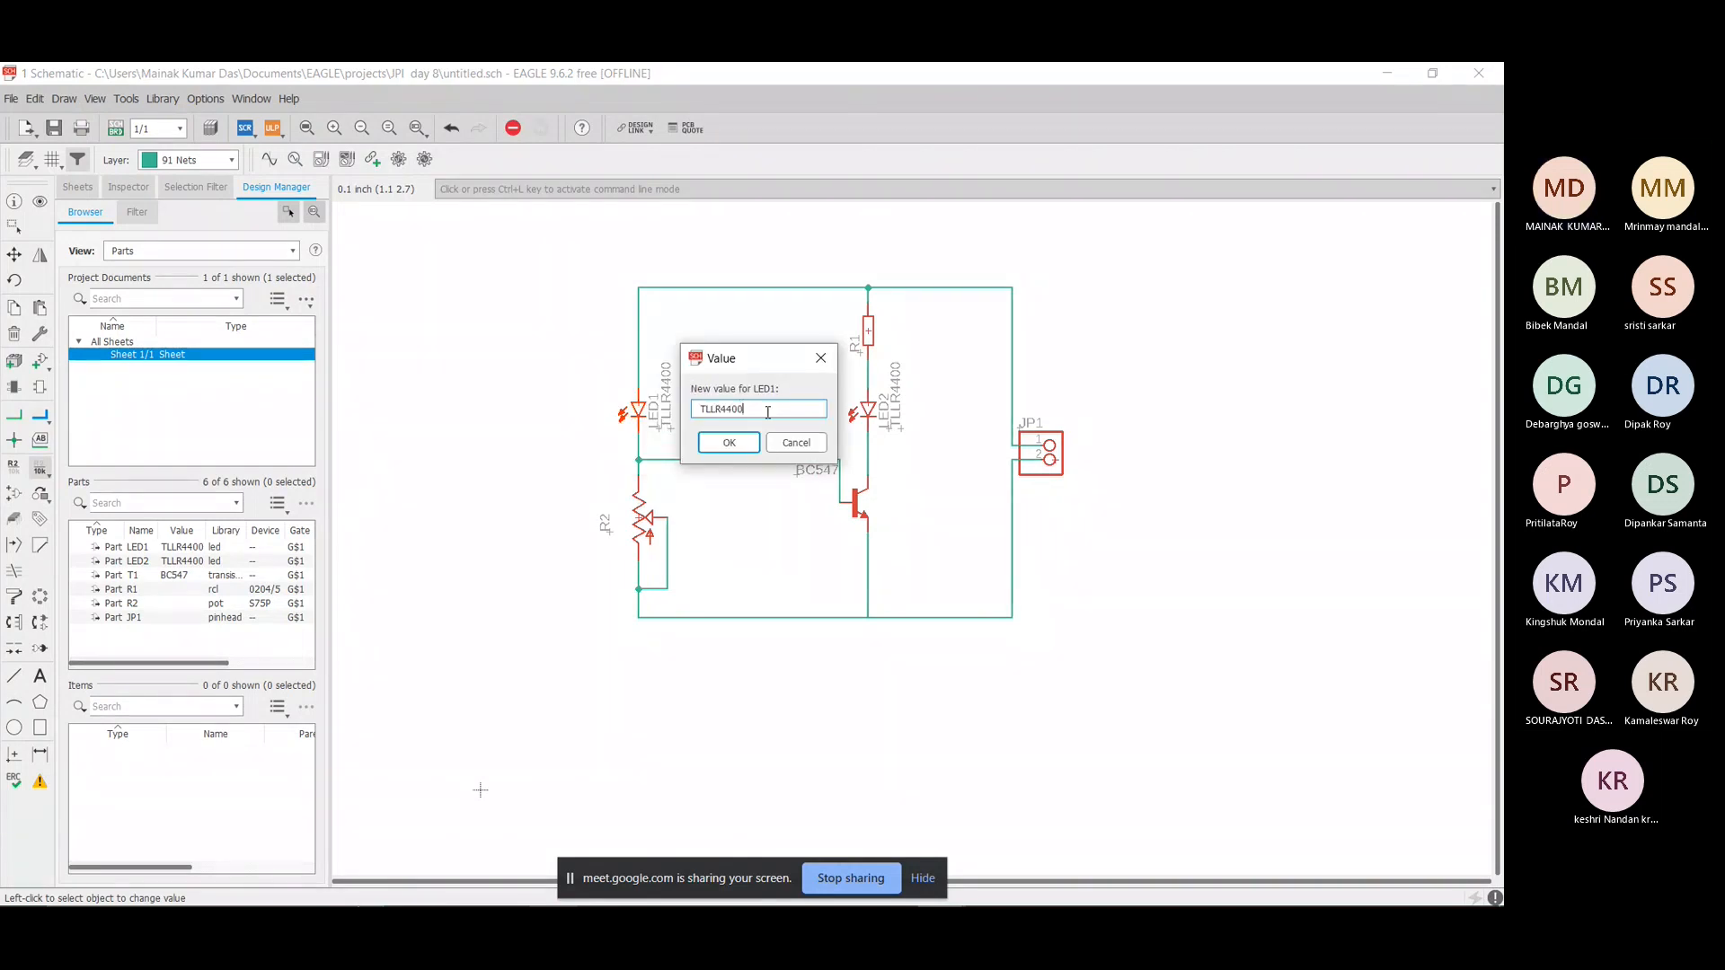
{"action": "key", "text": "BackSpace"}
{"action": "key", "text": "BackSpace"}
{"action": "key", "text": "BackSpace"}
{"action": "key", "text": "BackSpace"}
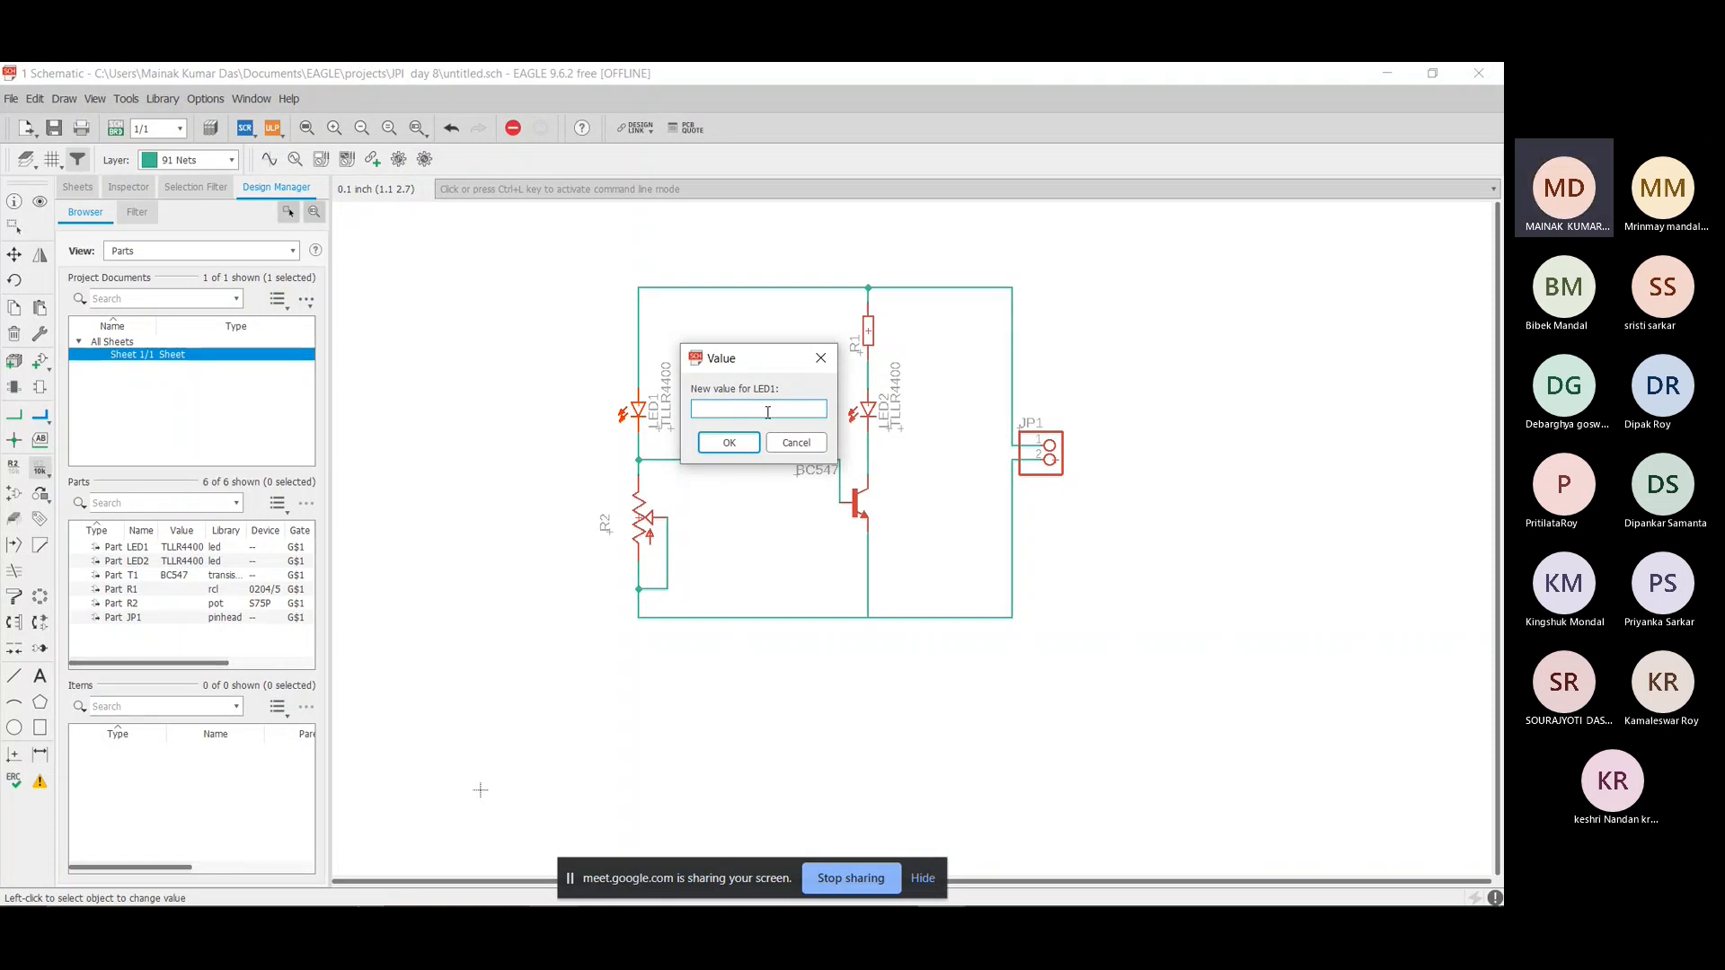
{"action": "type", "text": "LDR"}
{"action": "key", "text": "Return"}
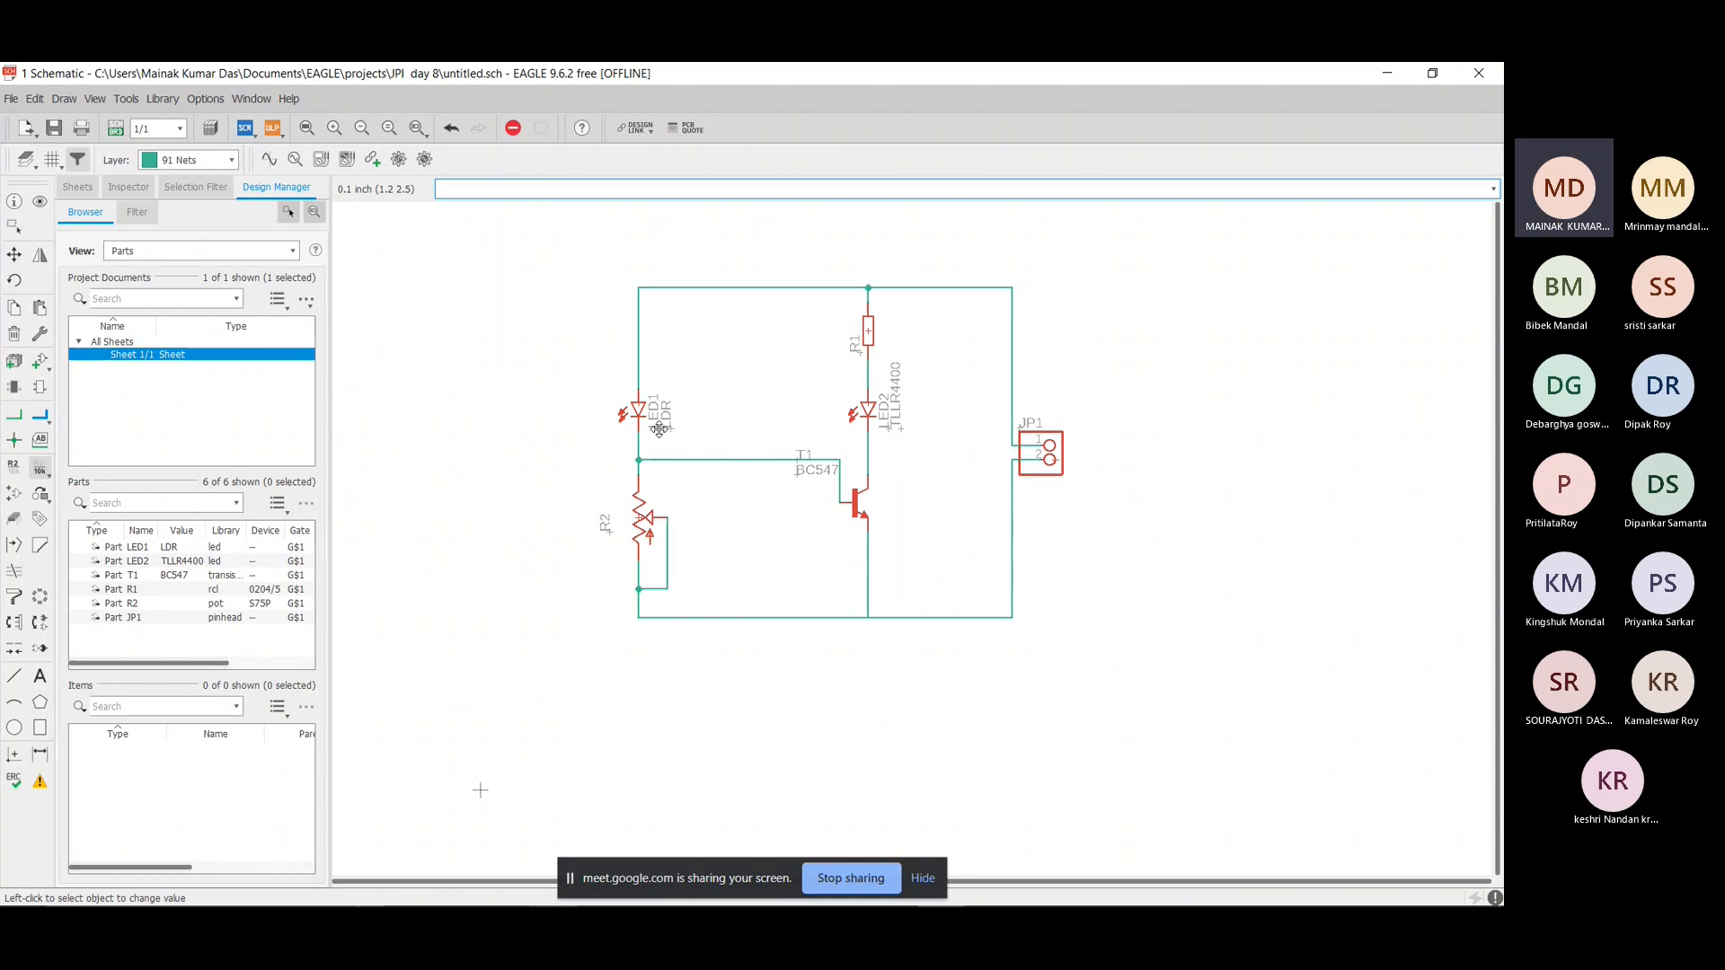
Delete LED1's name label, and rotate its LDR value label to horizontal and place it beside the symbol.
{"action": "right_click", "coordinate": [660, 428]}
{"action": "left_click", "coordinate": [681, 447]}
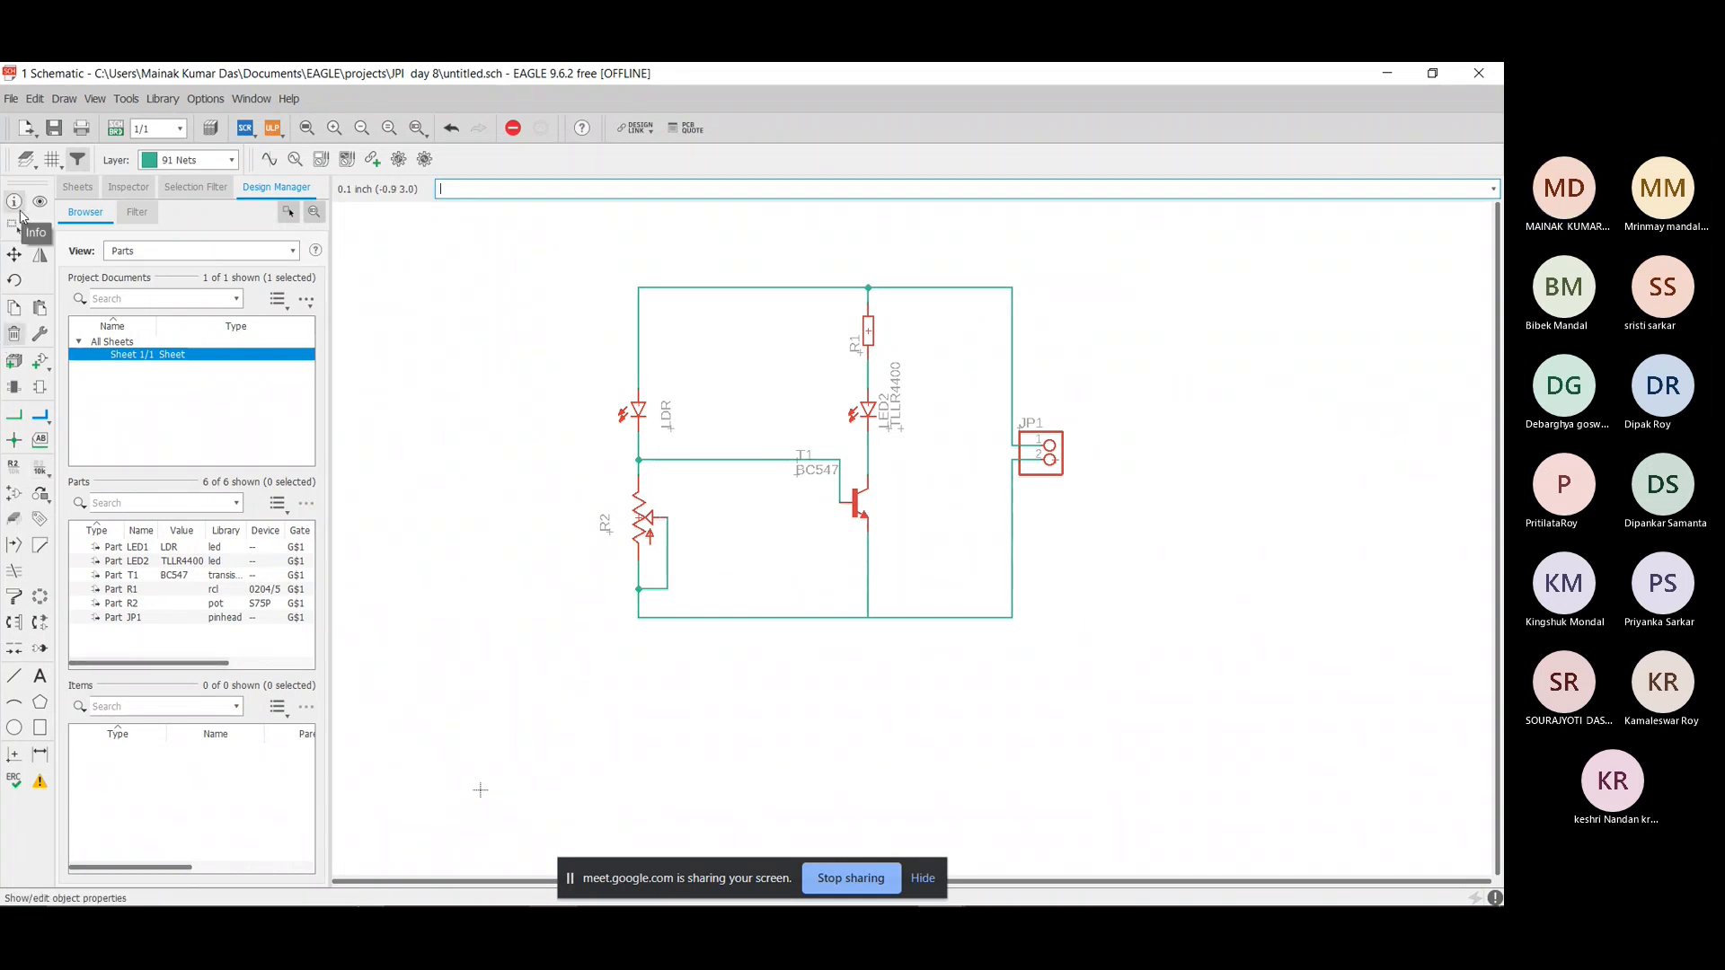
{"action": "left_click", "coordinate": [14, 254]}
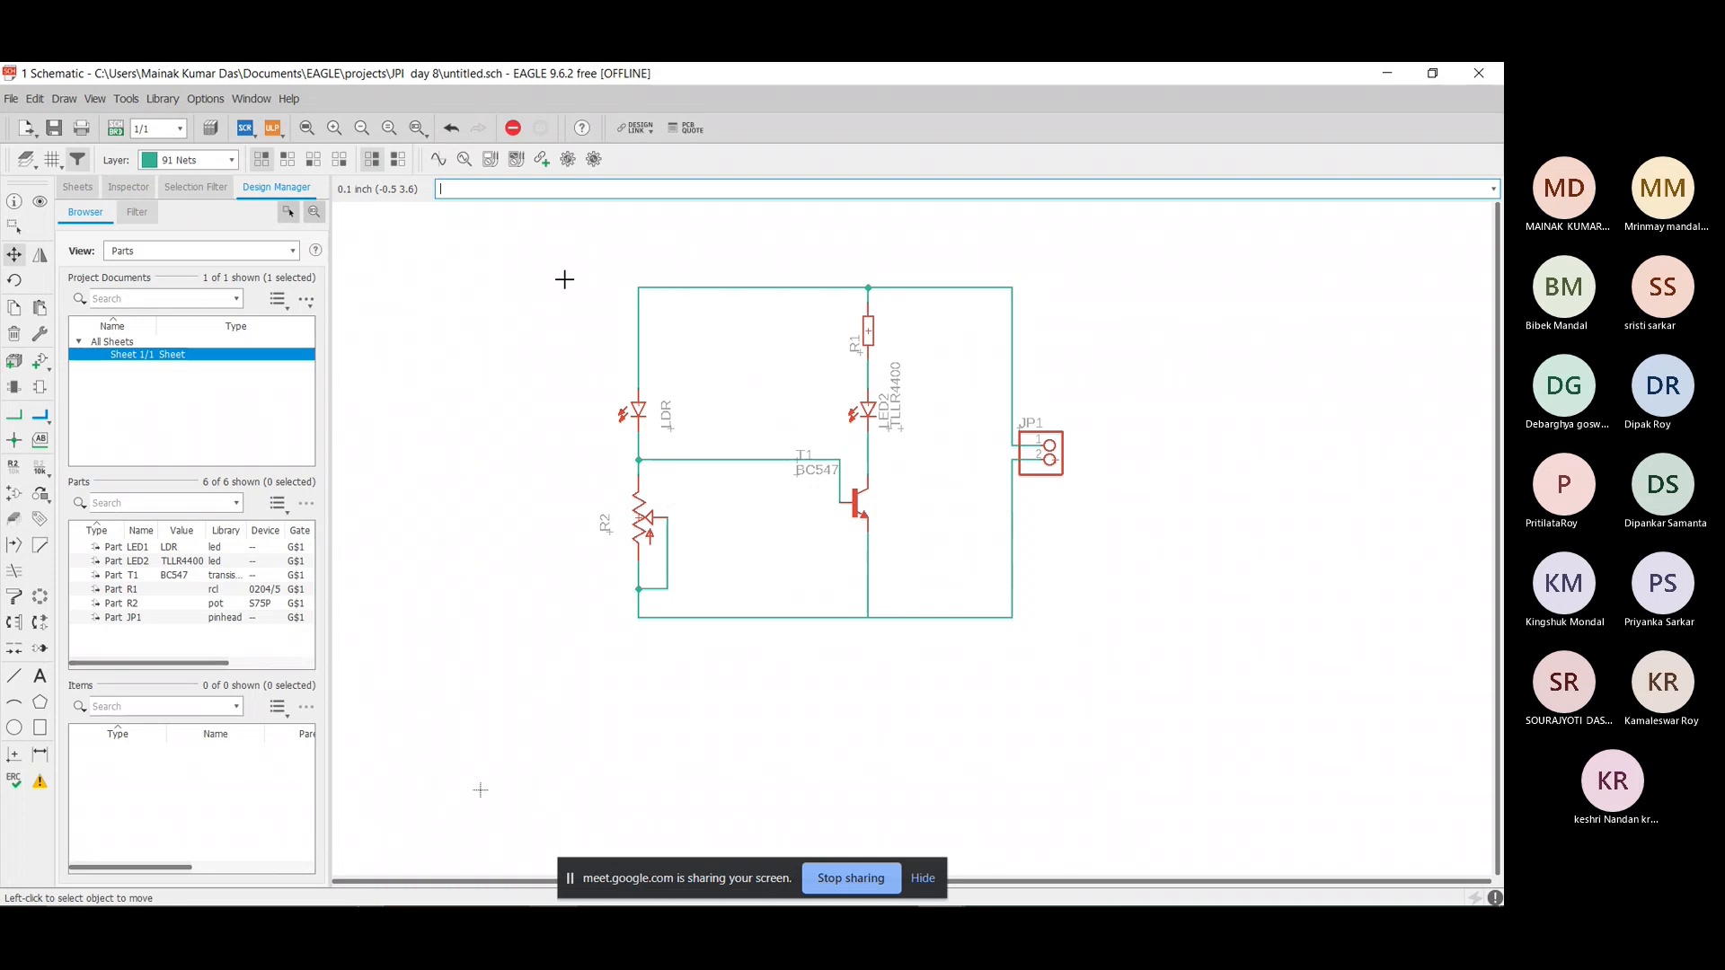
{"action": "left_click", "coordinate": [665, 424]}
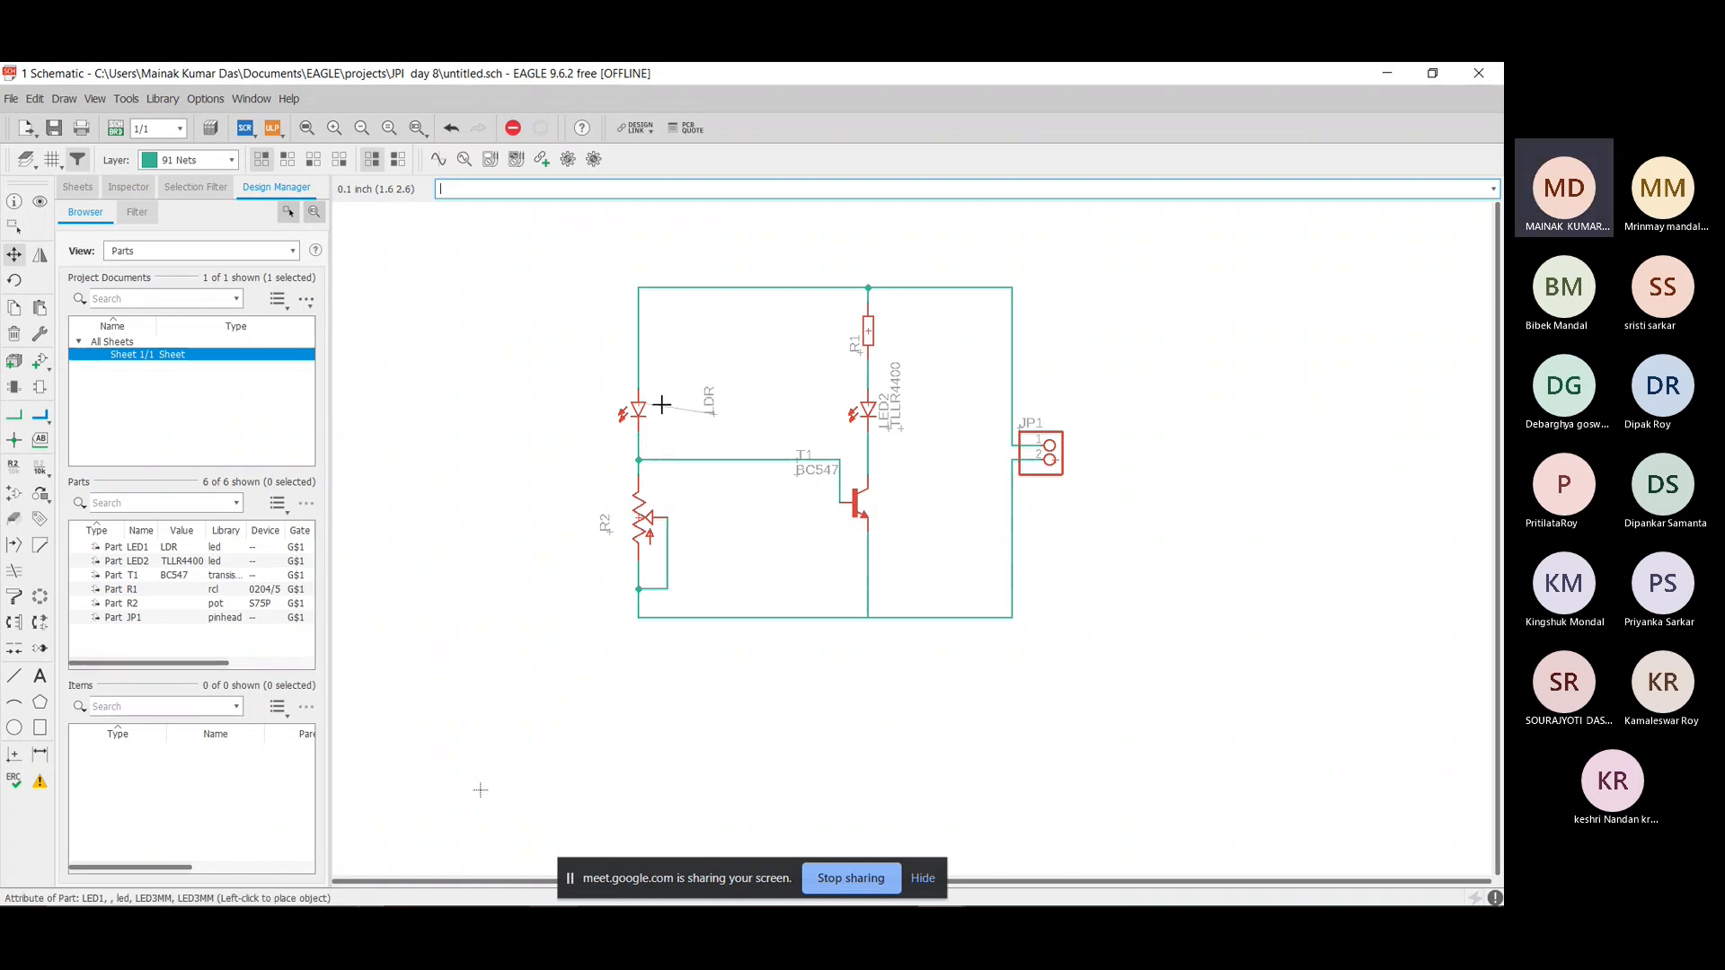
{"action": "right_click", "coordinate": [709, 393]}
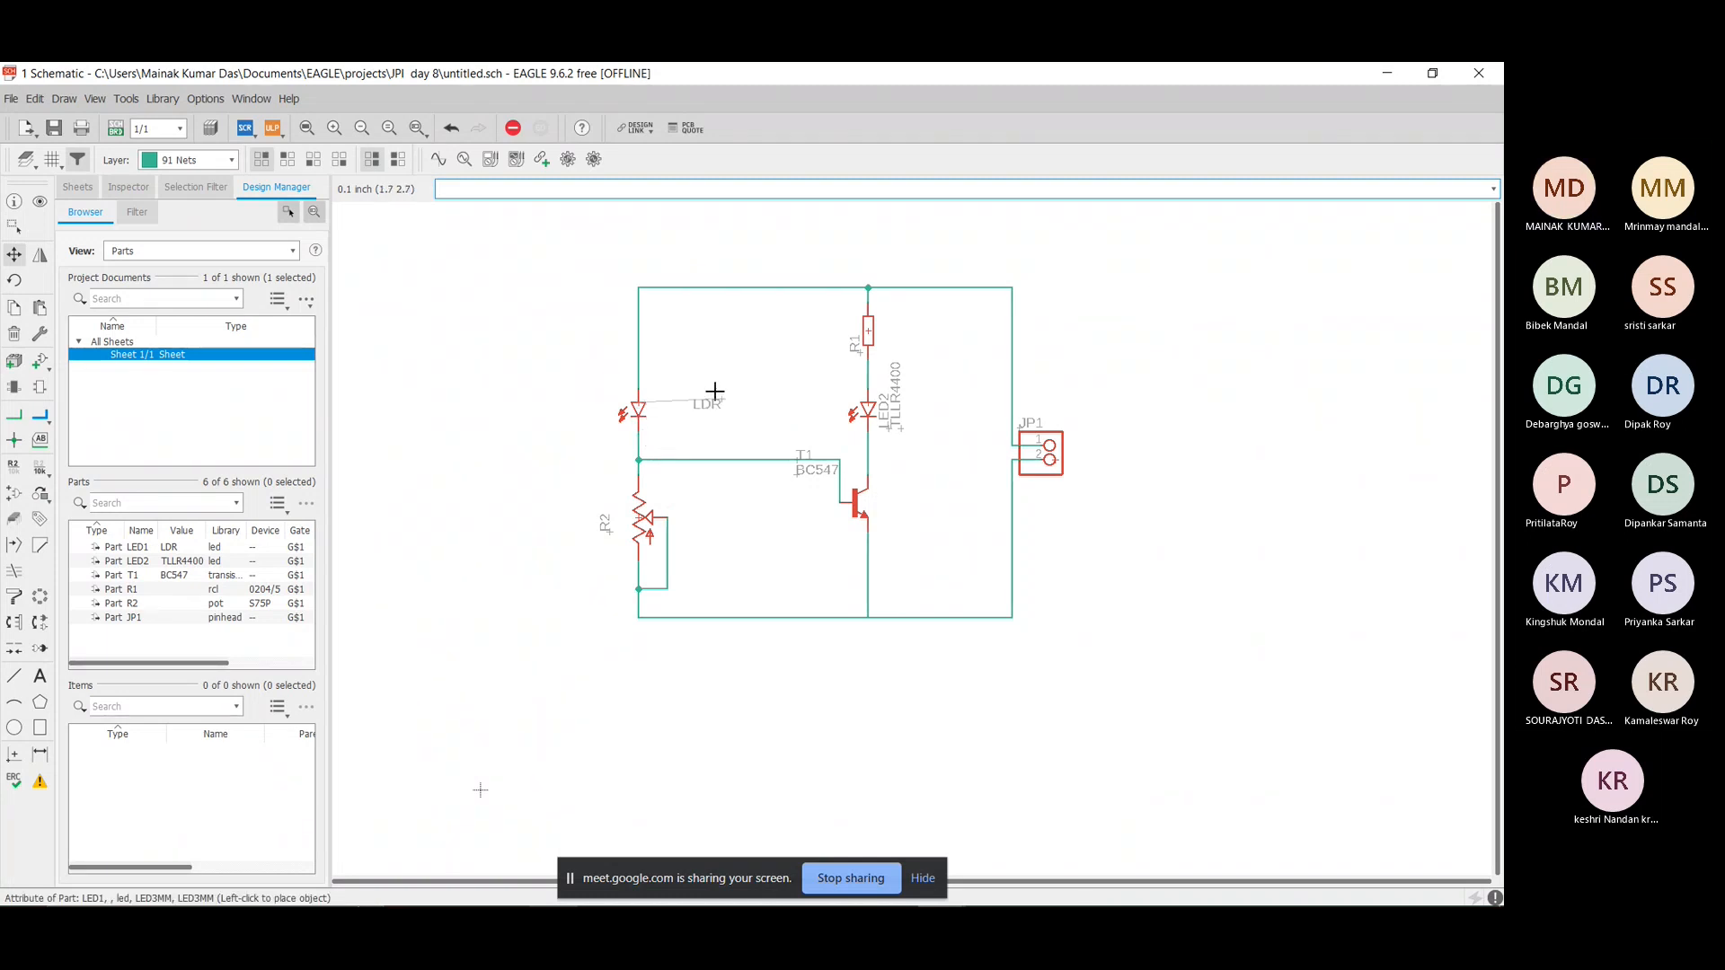
{"action": "left_click", "coordinate": [686, 398]}
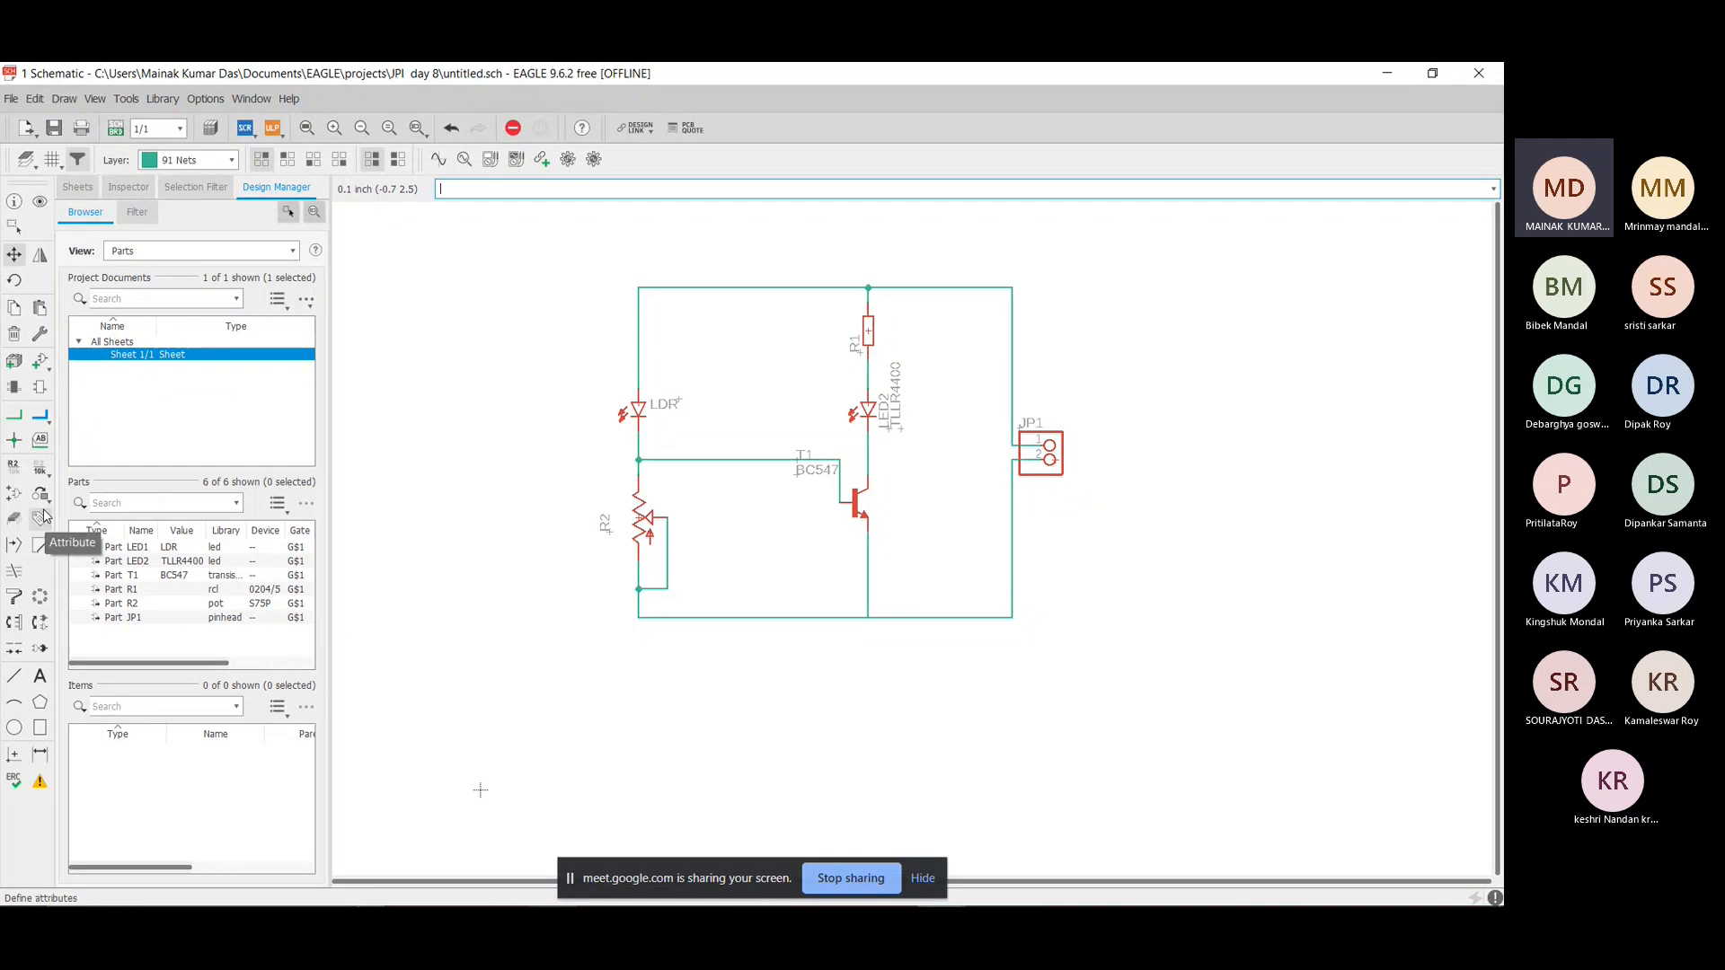
Set potentiometer R2's value to 100k and delete its name label.
{"action": "left_click", "coordinate": [39, 474]}
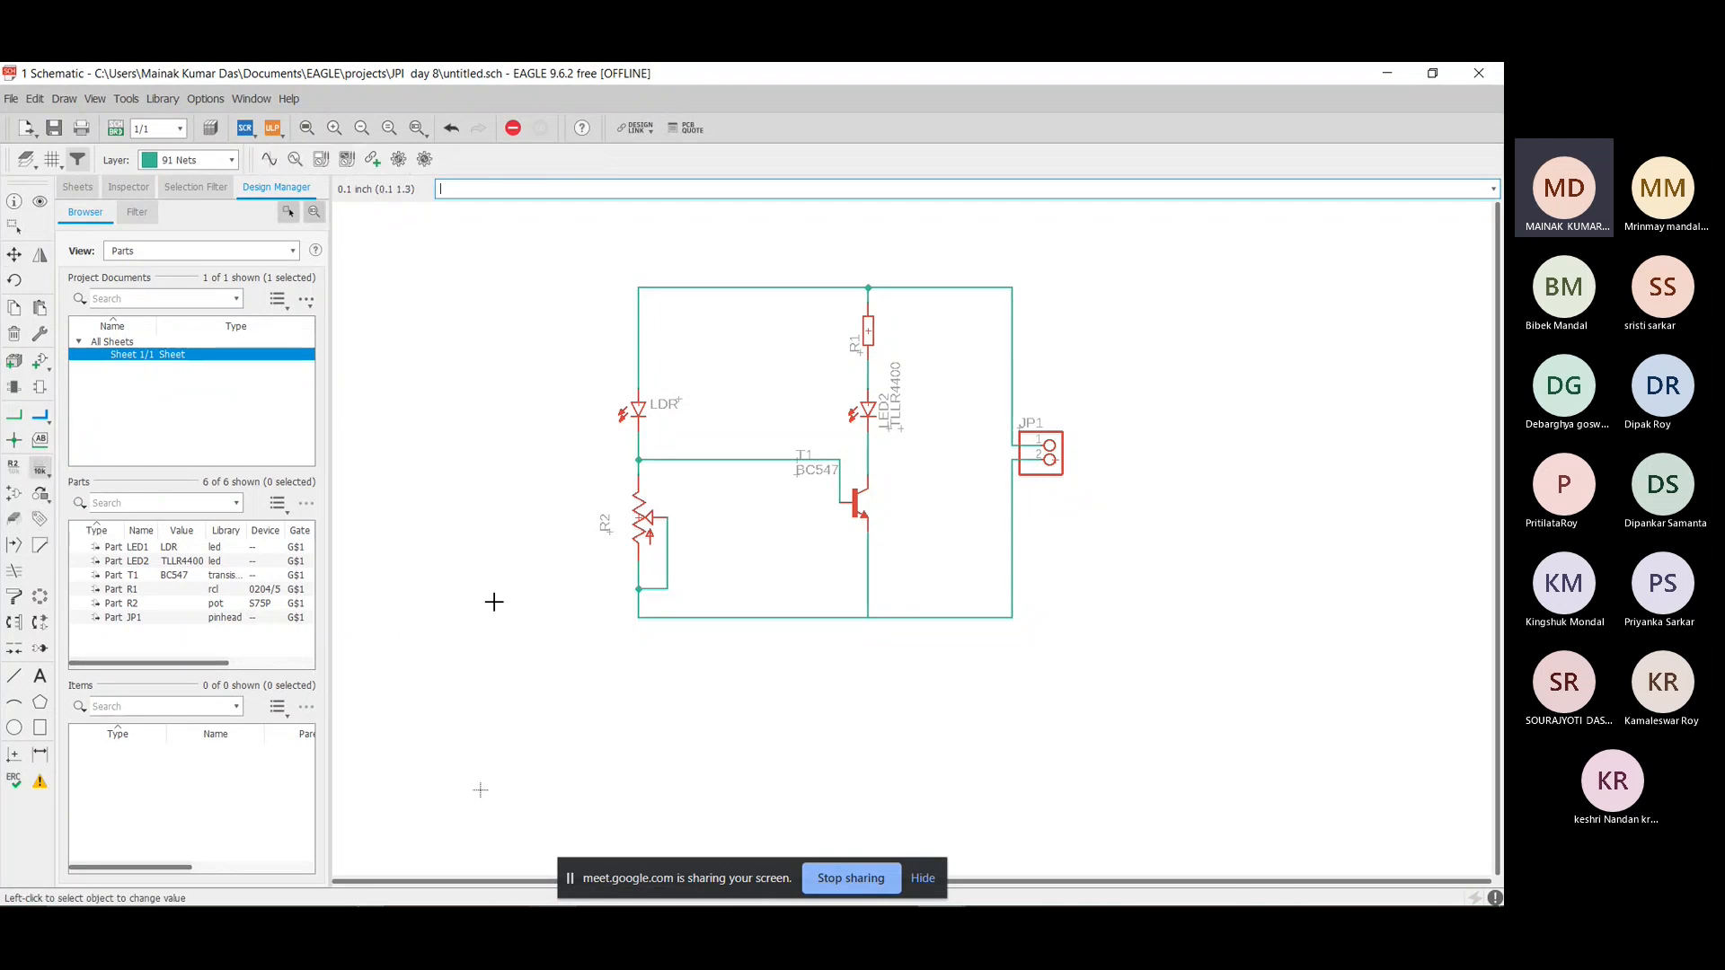
{"action": "left_click", "coordinate": [643, 518]}
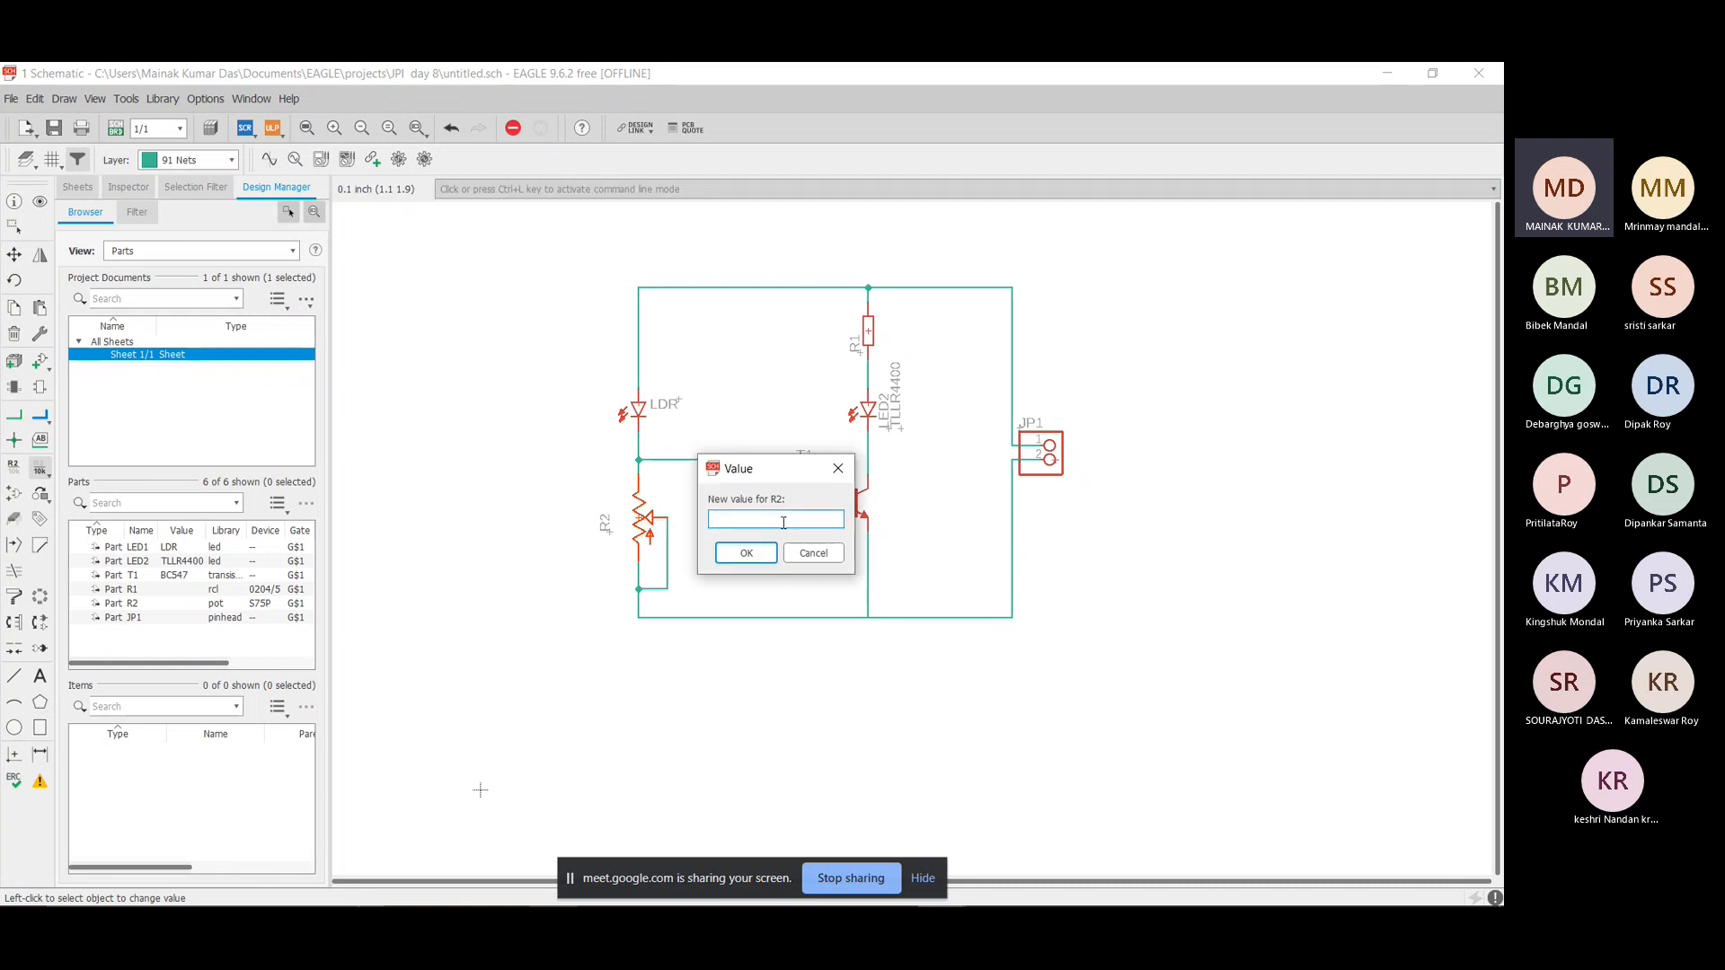
{"action": "key", "text": "Return"}
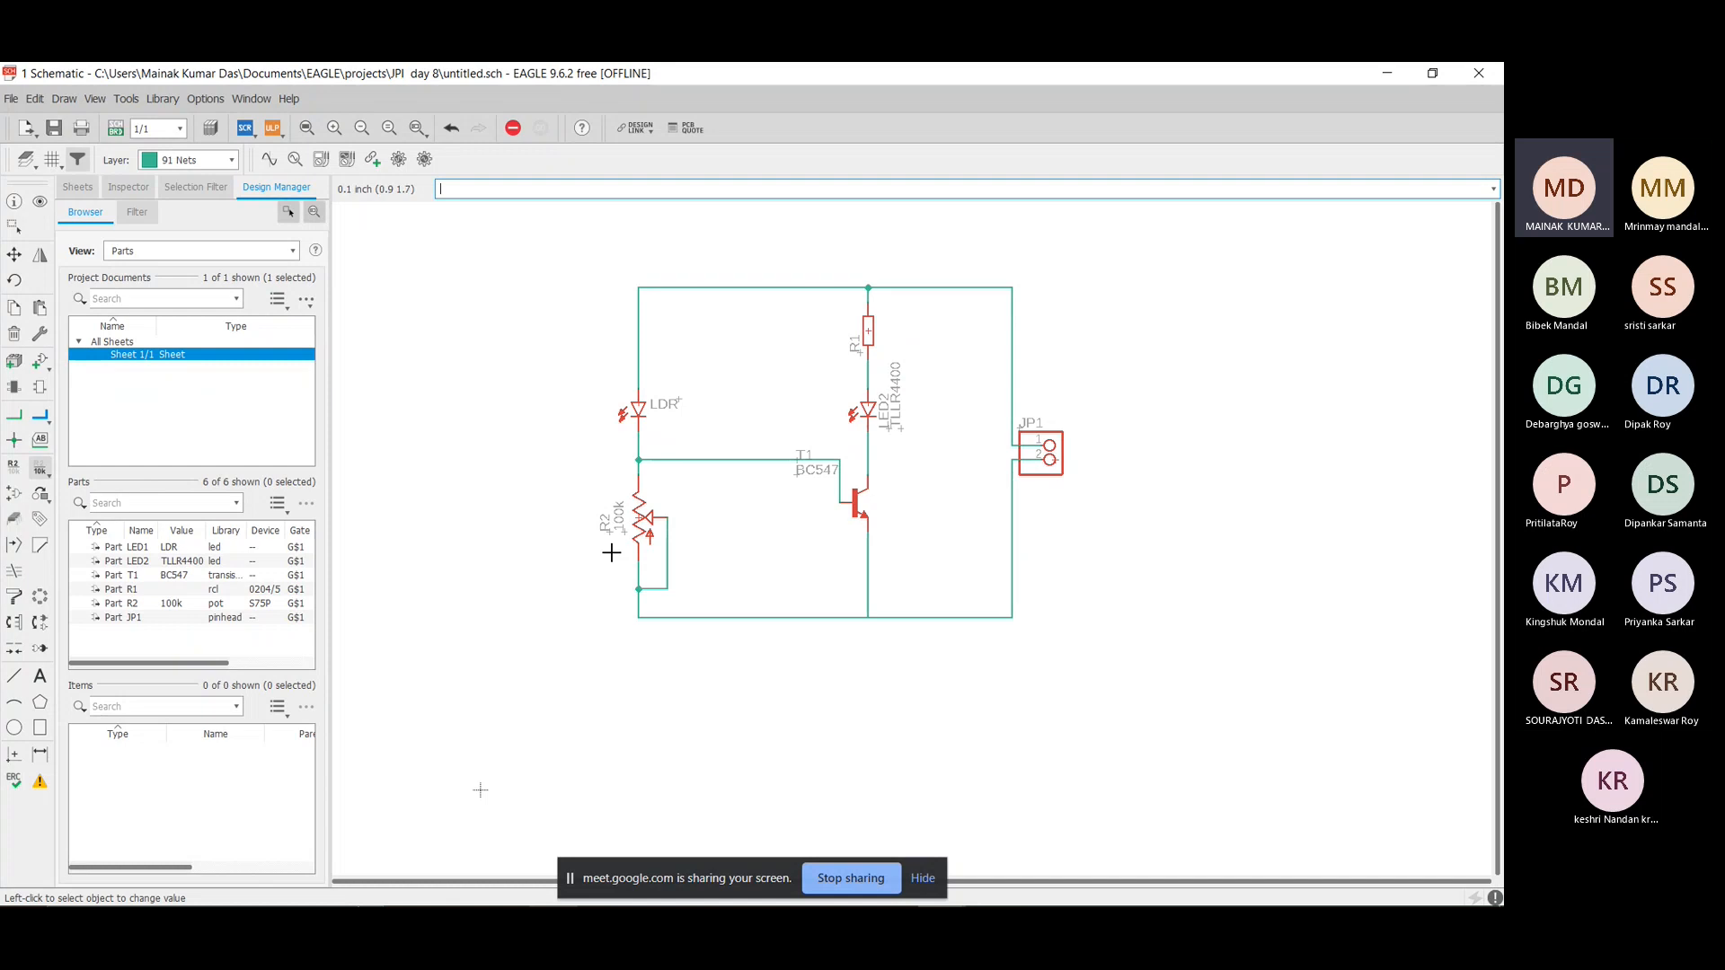
{"action": "scroll", "coordinate": [608, 531], "scroll_direction": "up", "scroll_amount": 2}
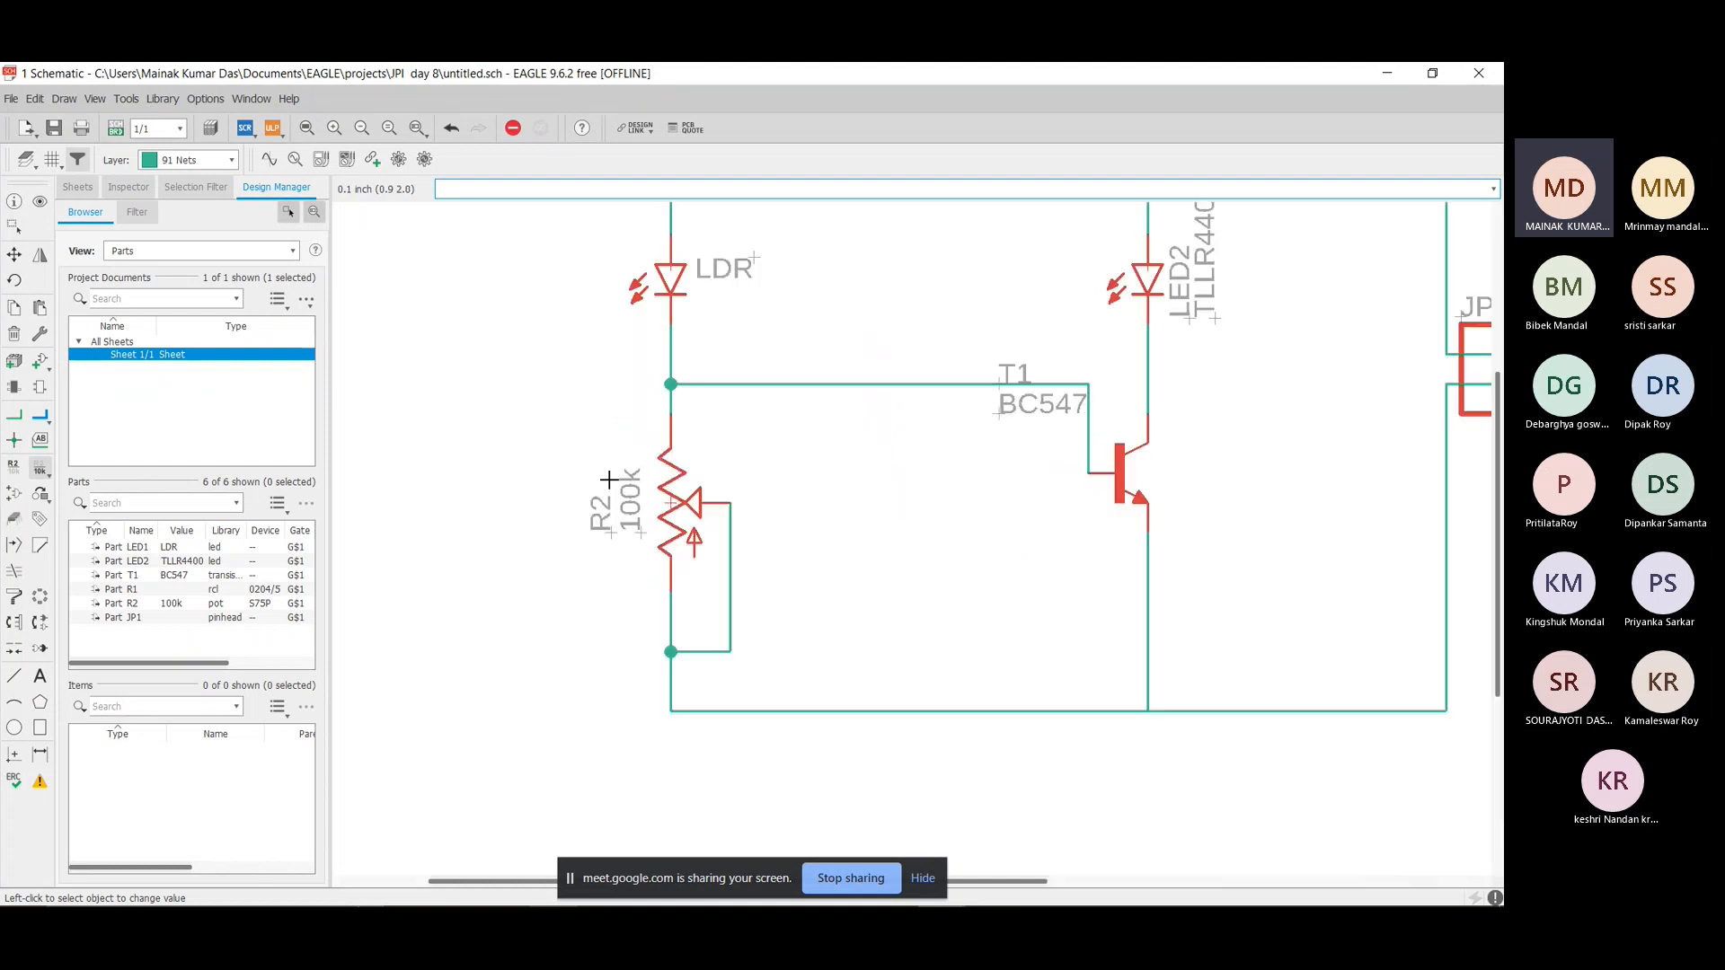
{"action": "right_click", "coordinate": [611, 526]}
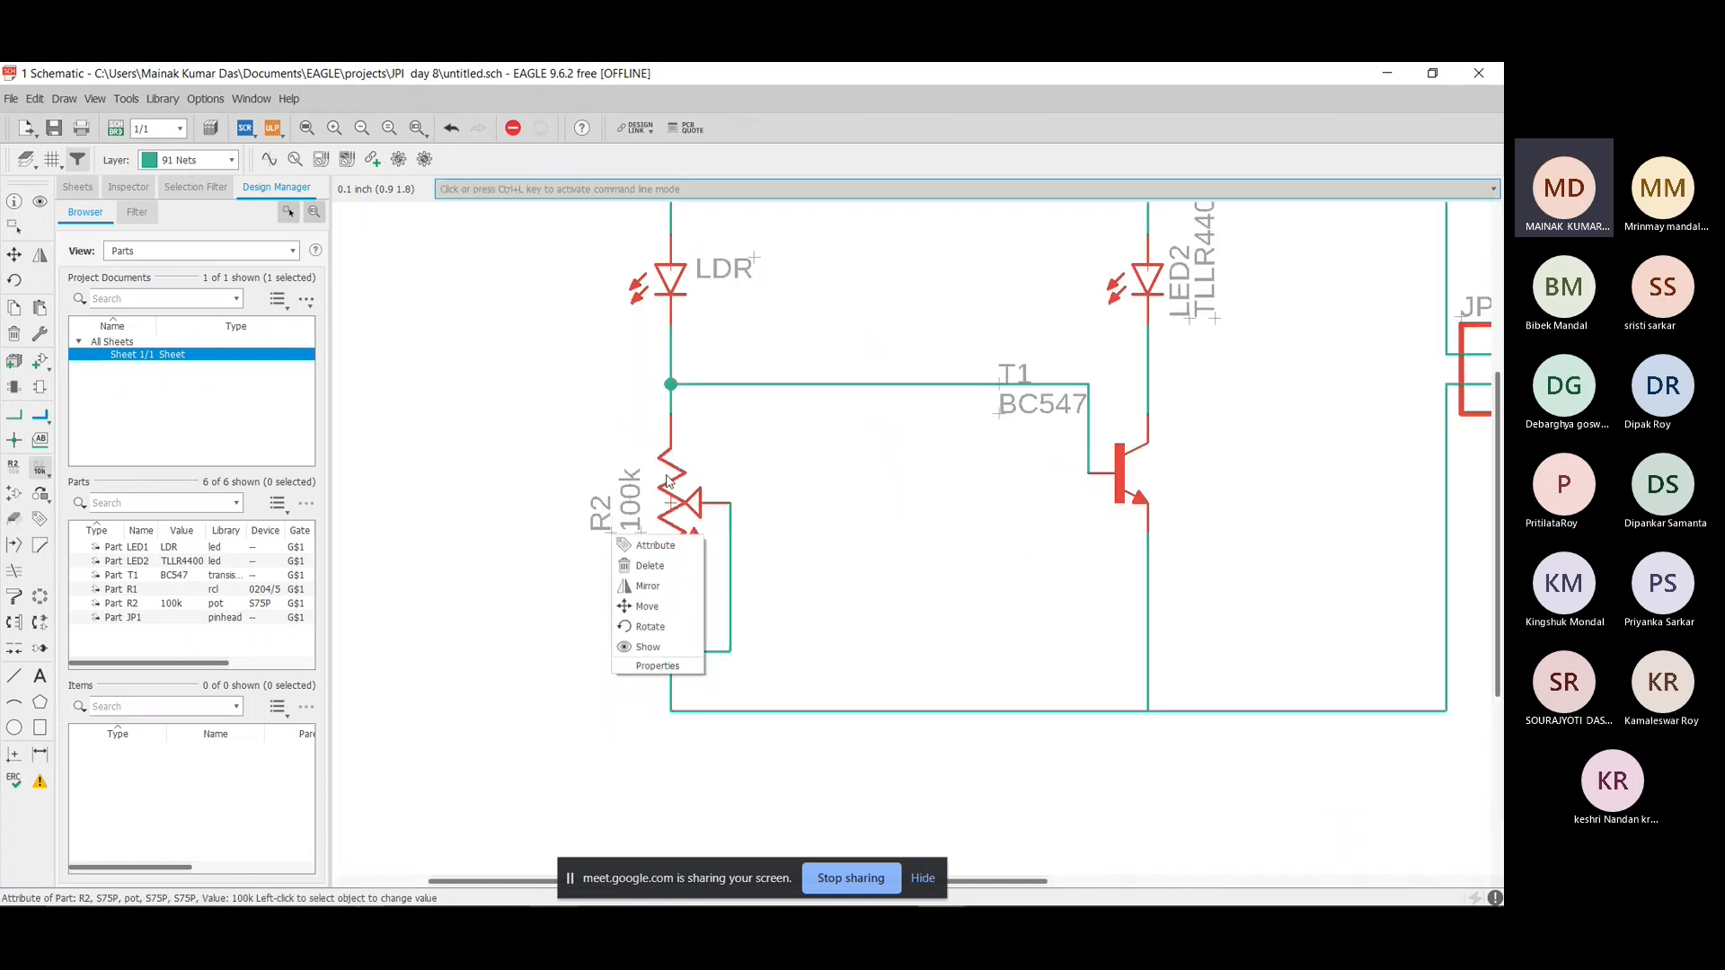
{"action": "left_click", "coordinate": [666, 564]}
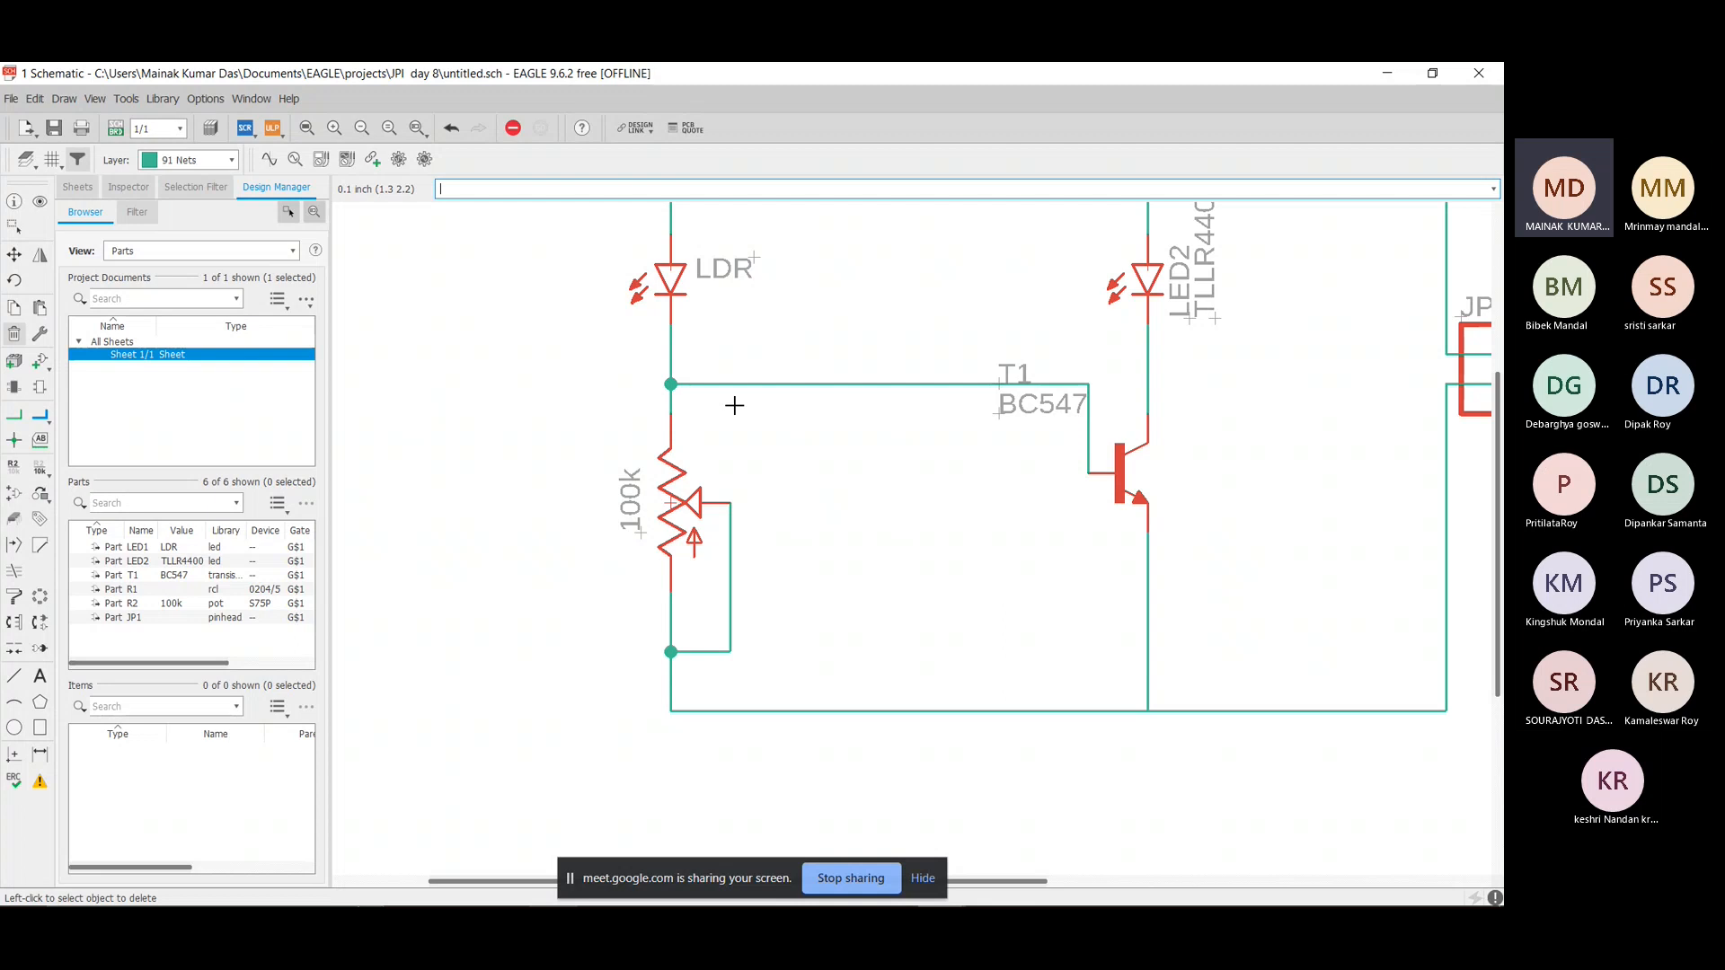
{"action": "scroll", "coordinate": [734, 406], "scroll_direction": "down", "scroll_amount": 3}
{"action": "scroll", "coordinate": [952, 301], "scroll_direction": "up", "scroll_amount": 4}
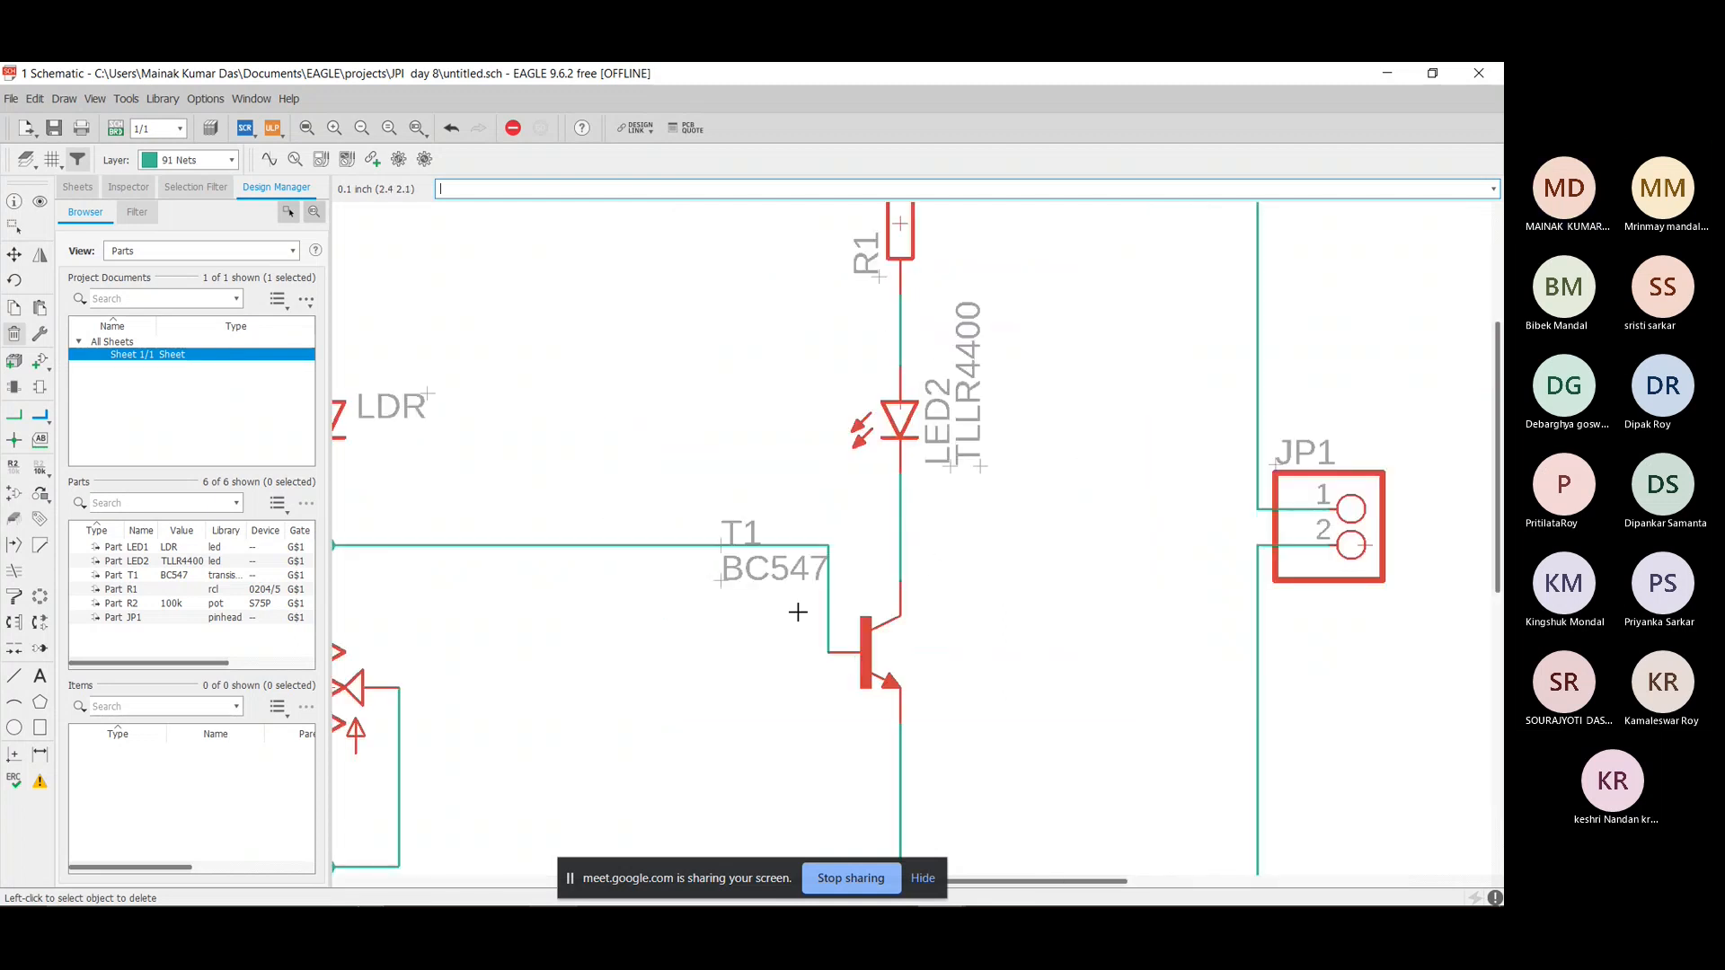
{"action": "left_click", "coordinate": [14, 333]}
{"action": "scroll", "coordinate": [1025, 229], "scroll_direction": "down", "scroll_amount": 3}
{"action": "scroll", "coordinate": [1024, 223], "scroll_direction": "up", "scroll_amount": 5}
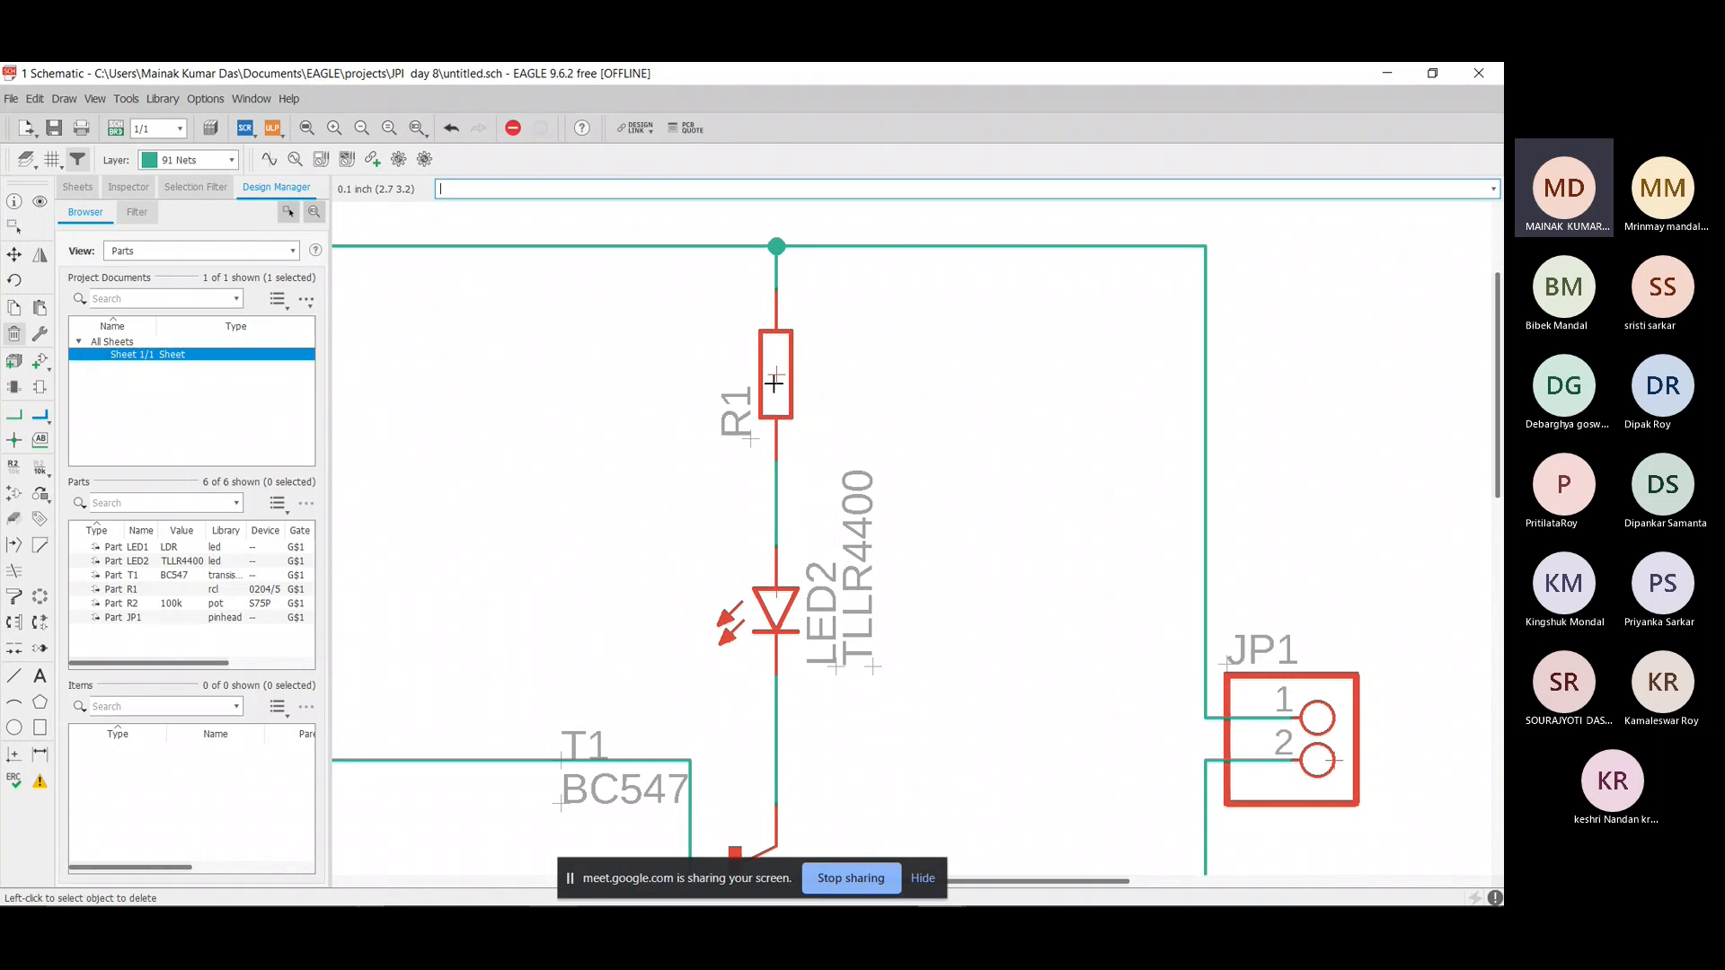
{"action": "left_click", "coordinate": [40, 468]}
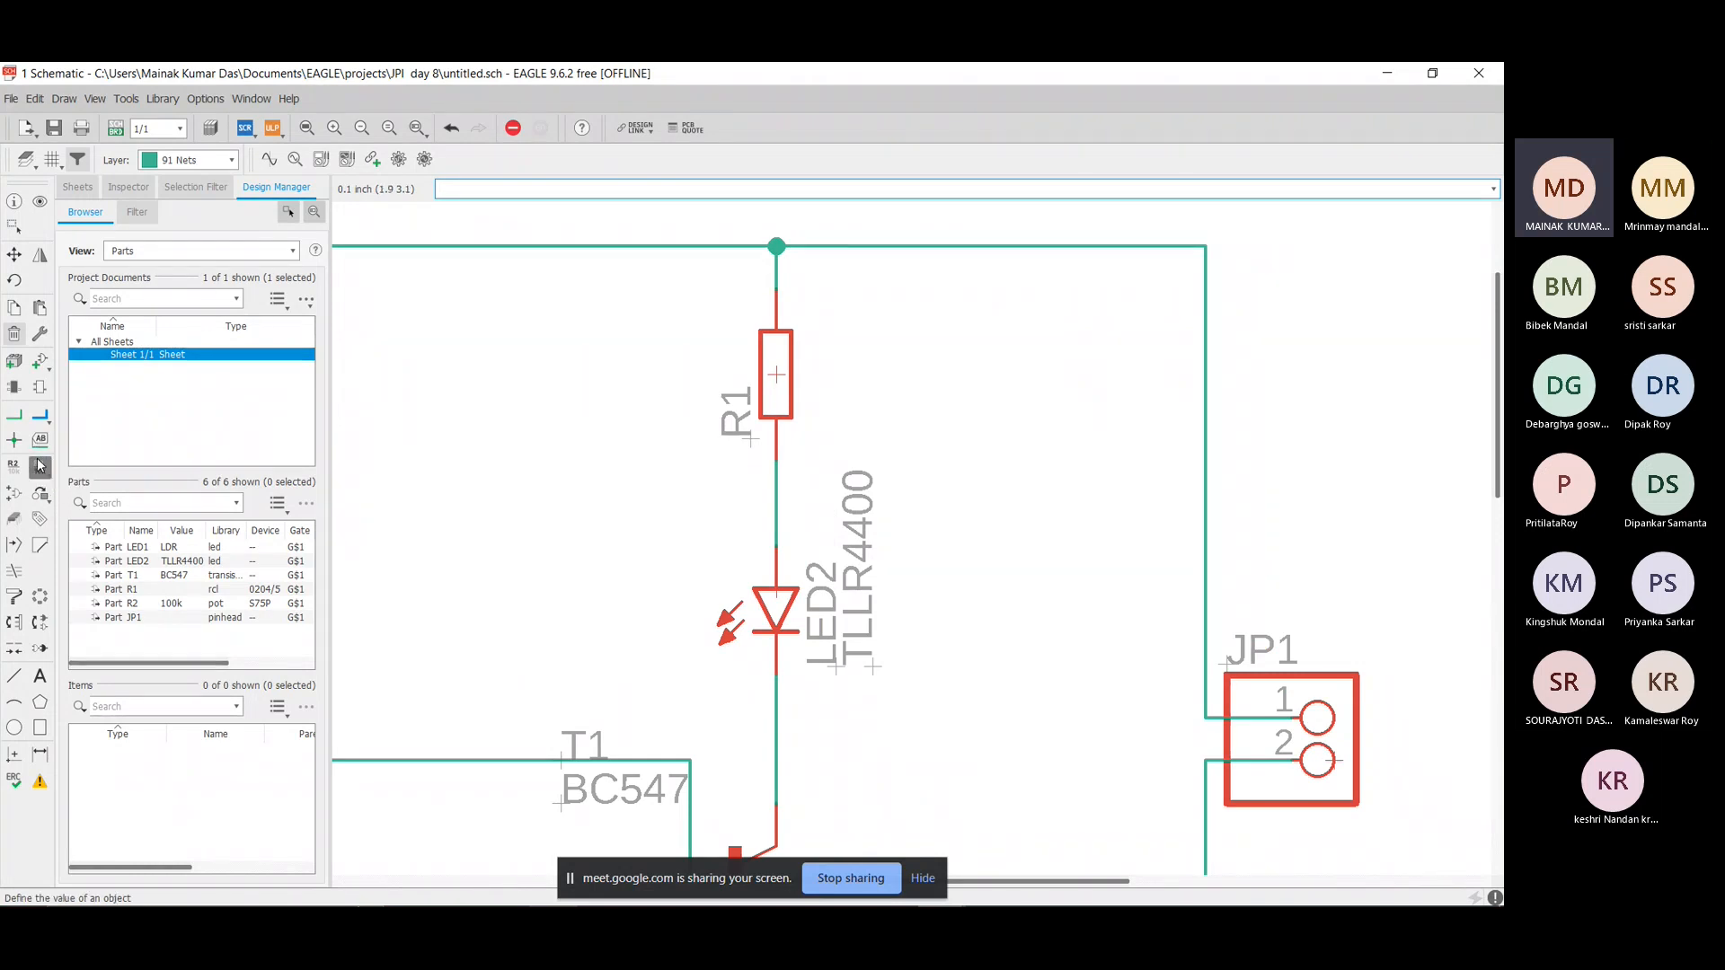
{"action": "left_click", "coordinate": [776, 377]}
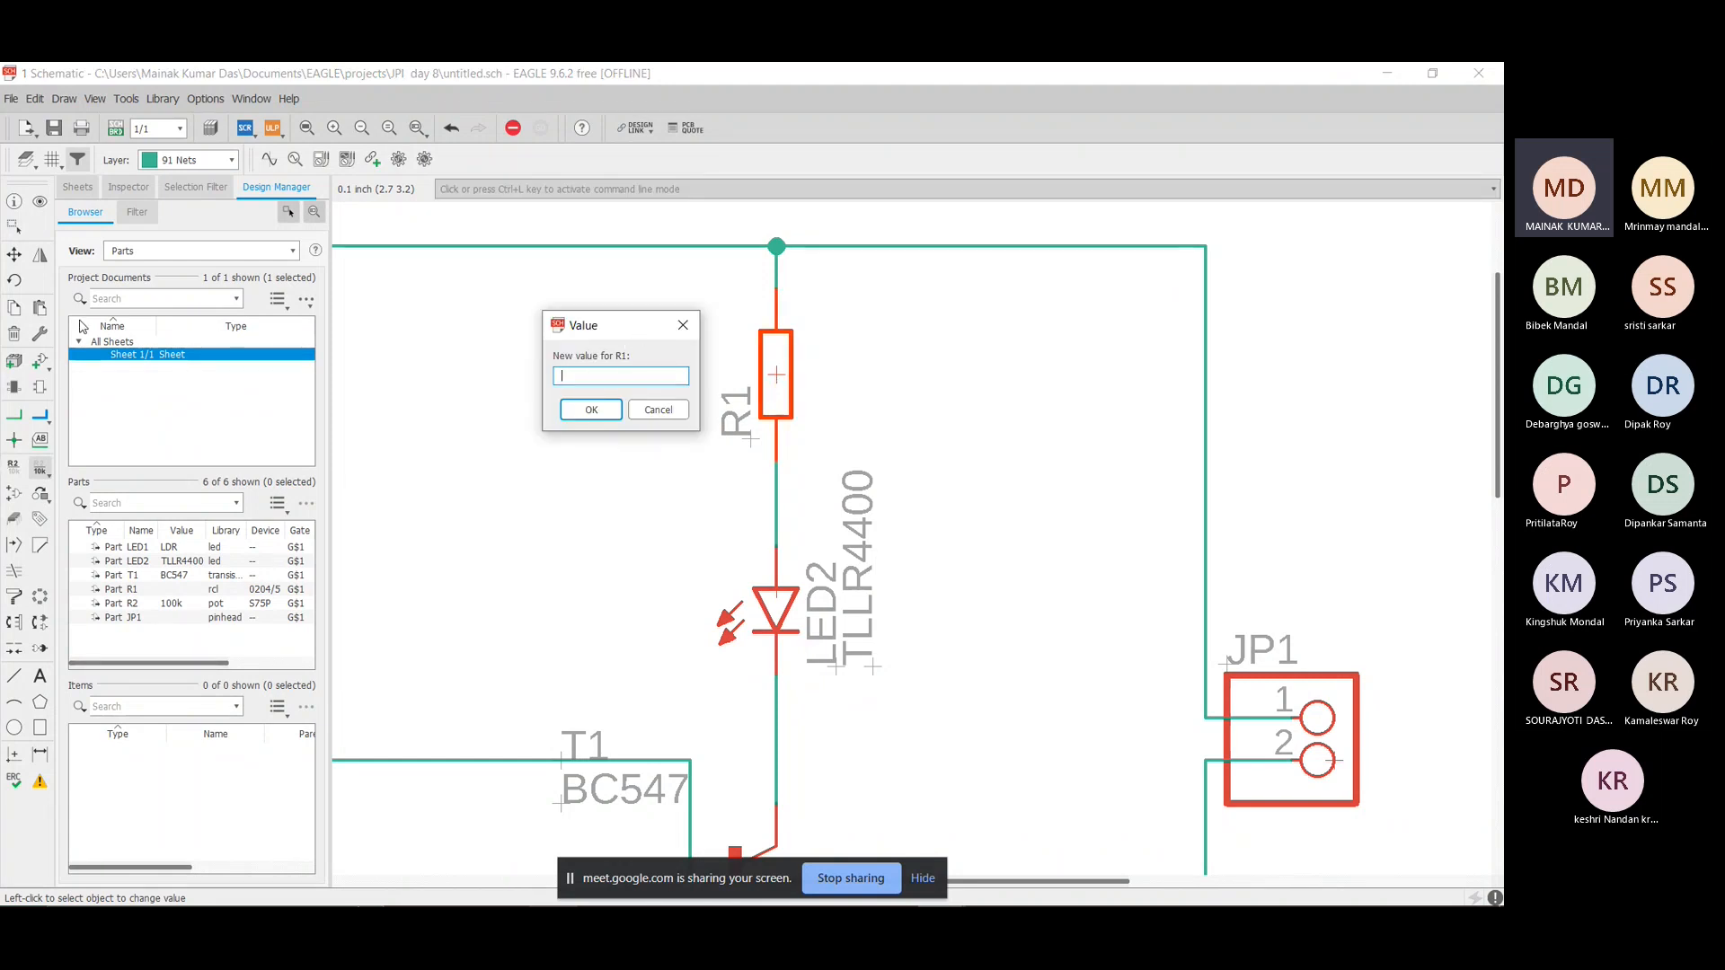
{"action": "left_click", "coordinate": [686, 328]}
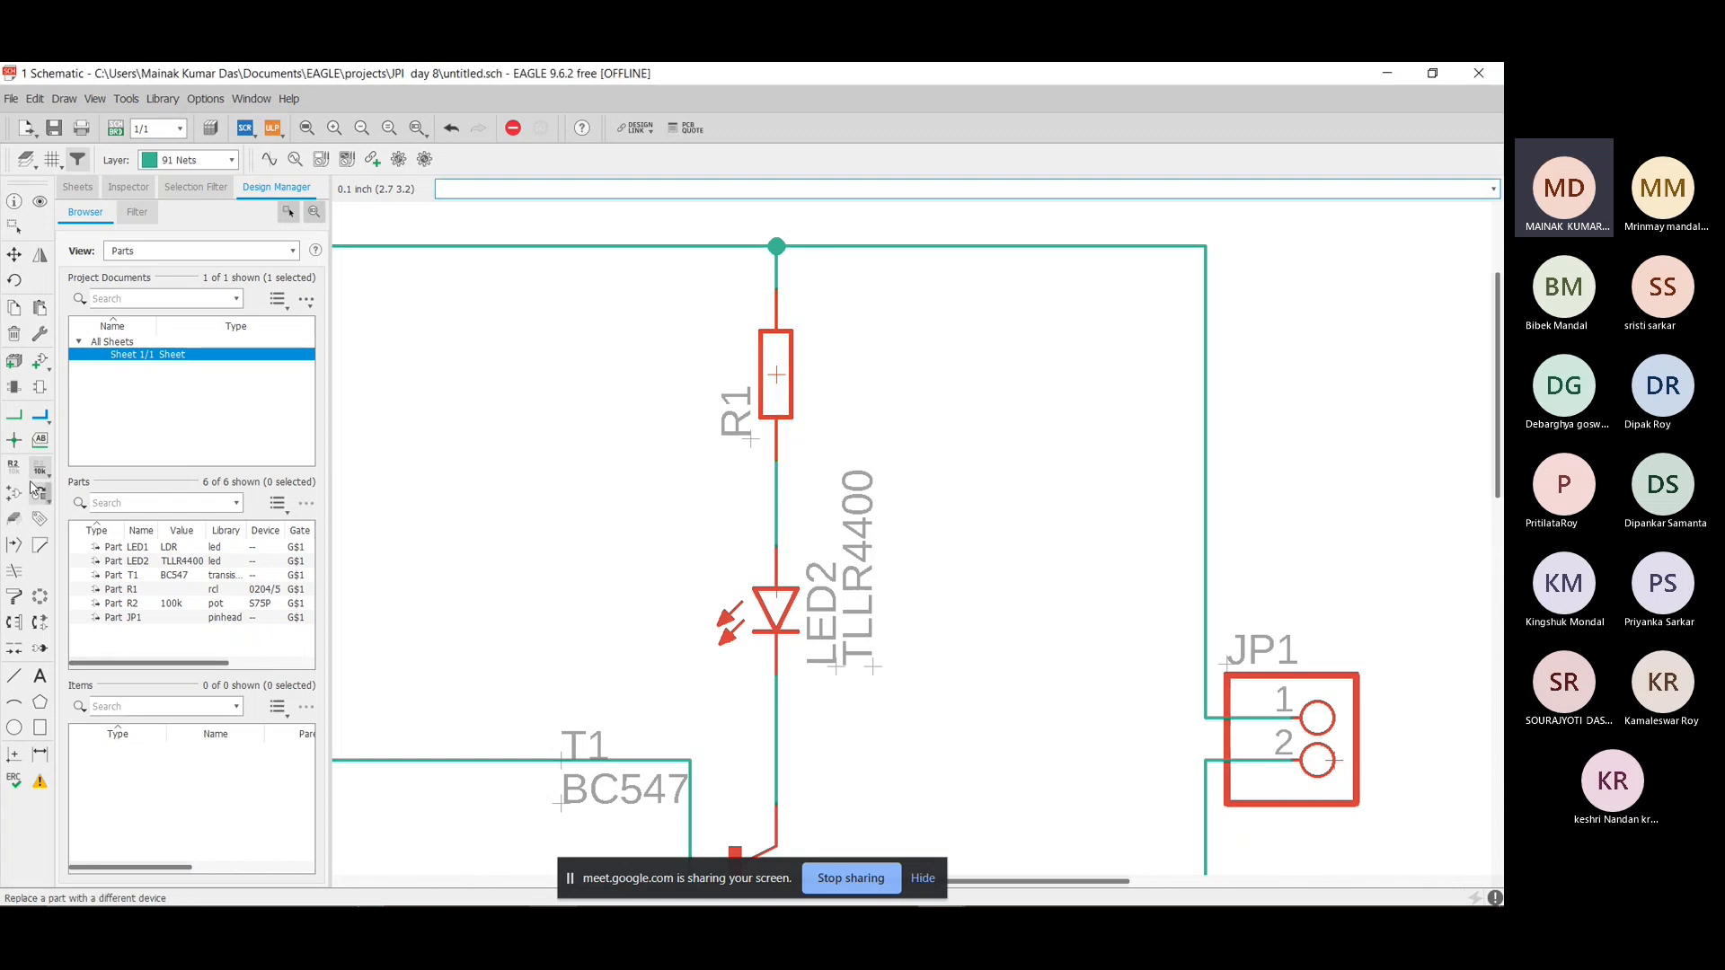
{"action": "left_click", "coordinate": [32, 474]}
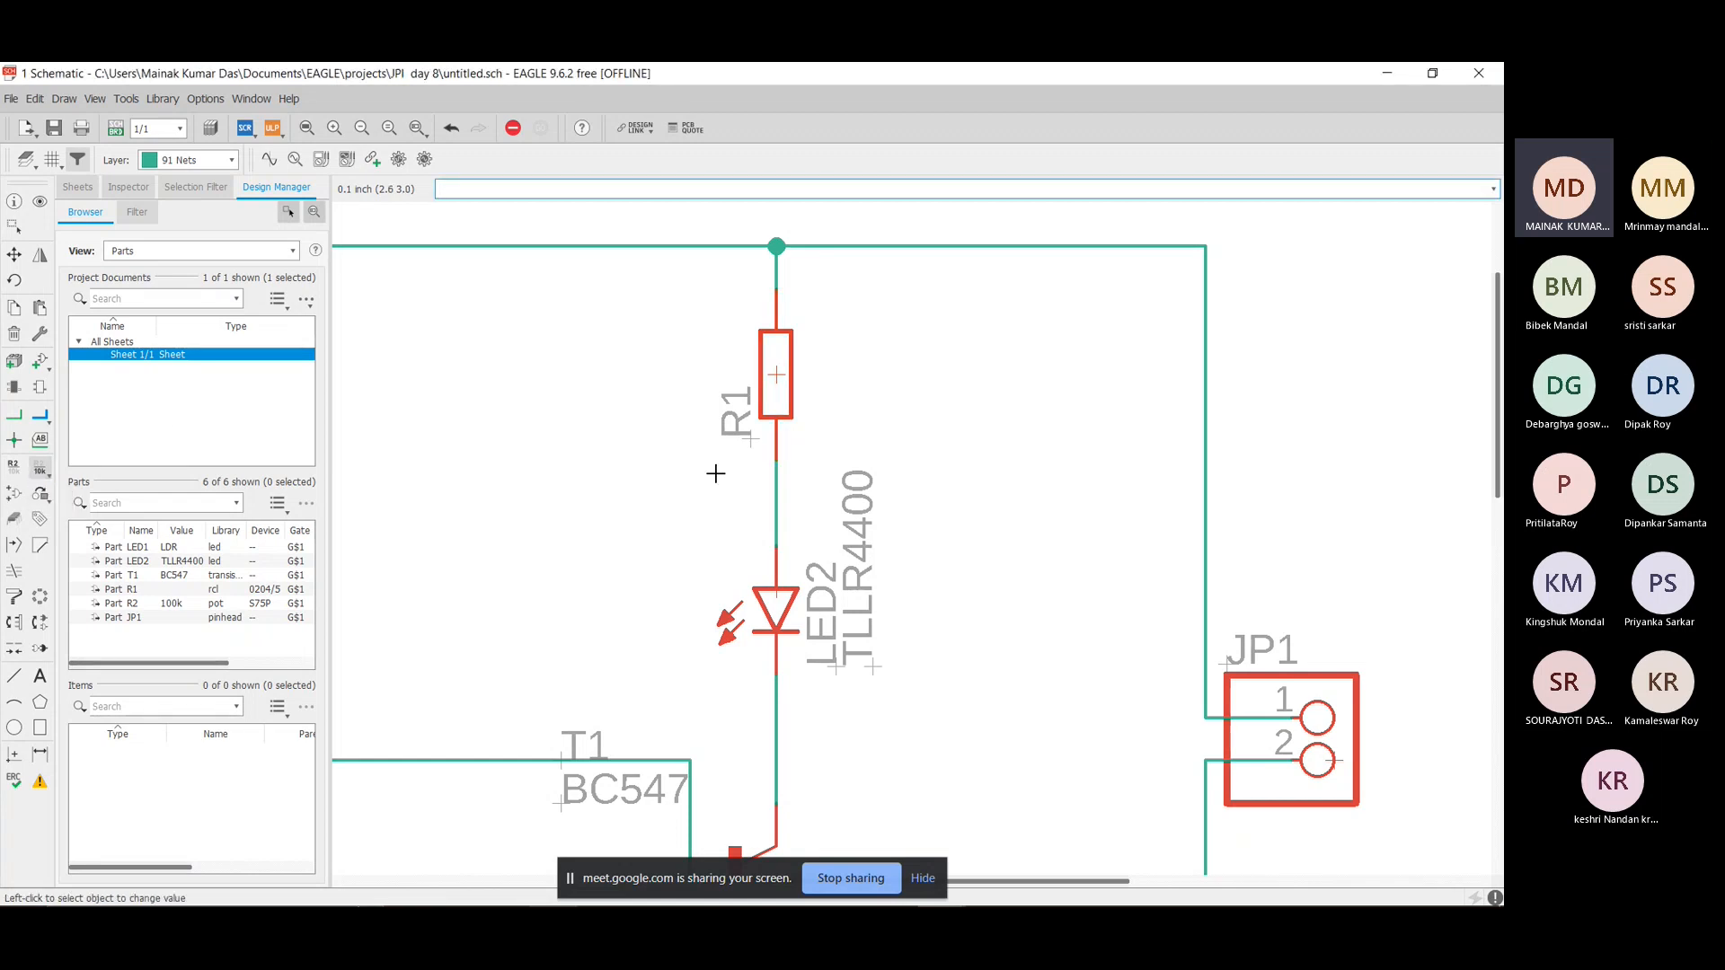
{"action": "left_click", "coordinate": [774, 388]}
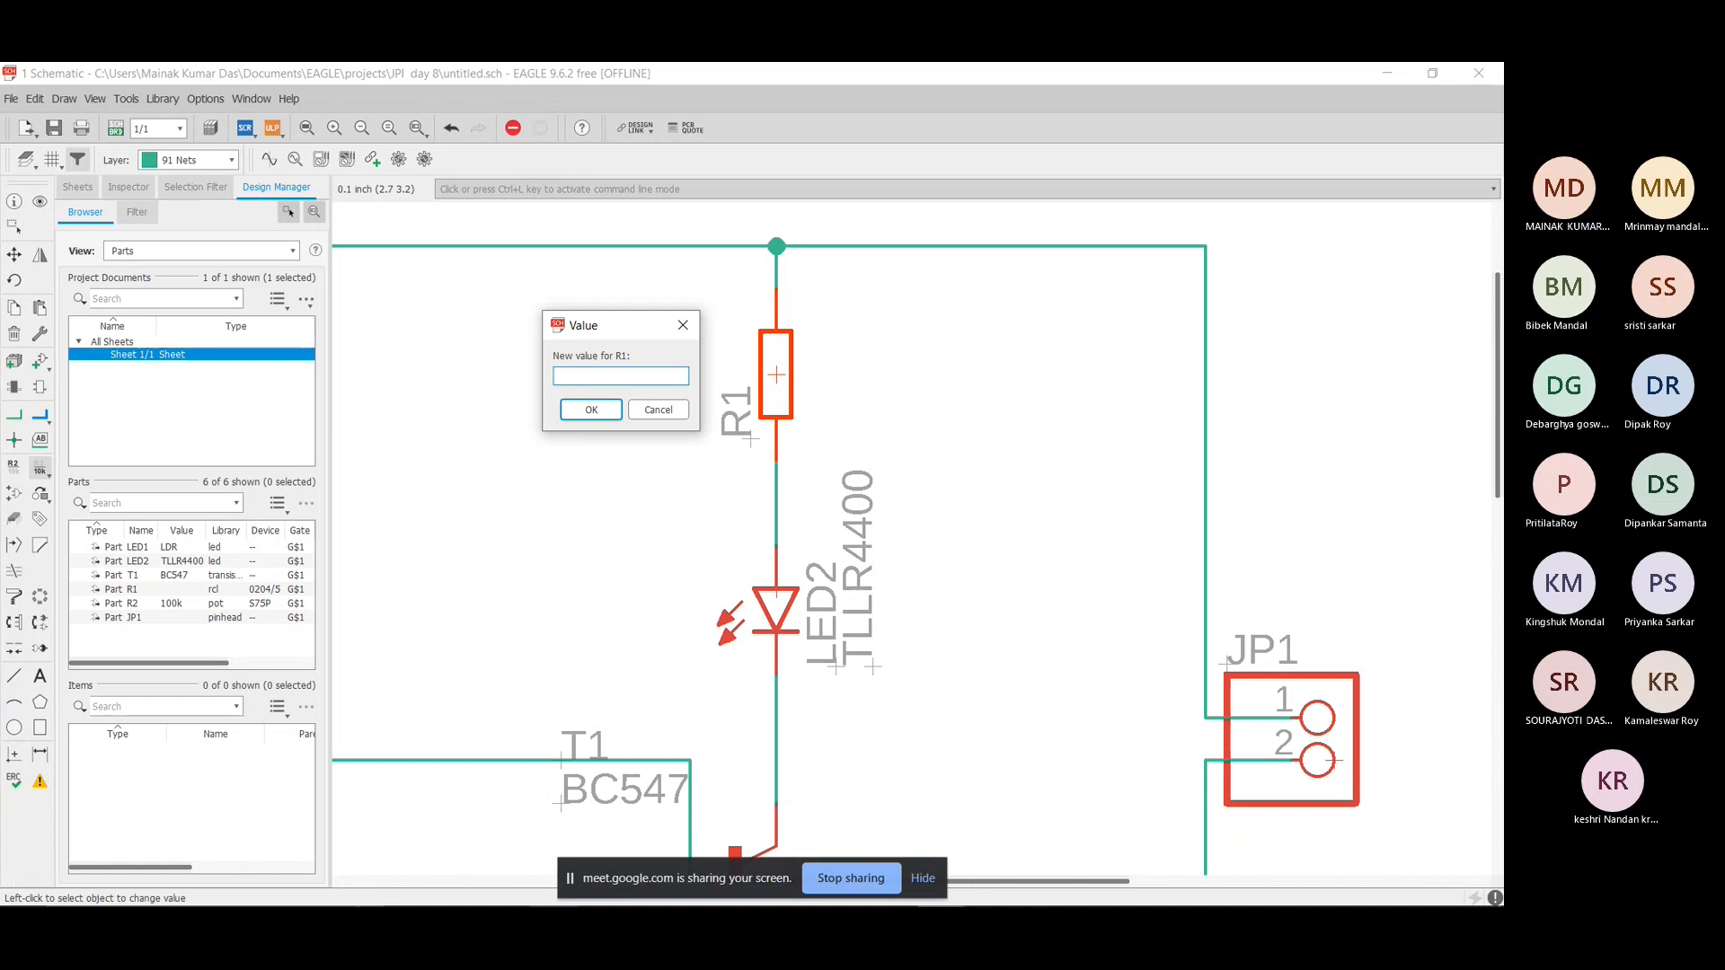
{"action": "left_click", "coordinate": [681, 324]}
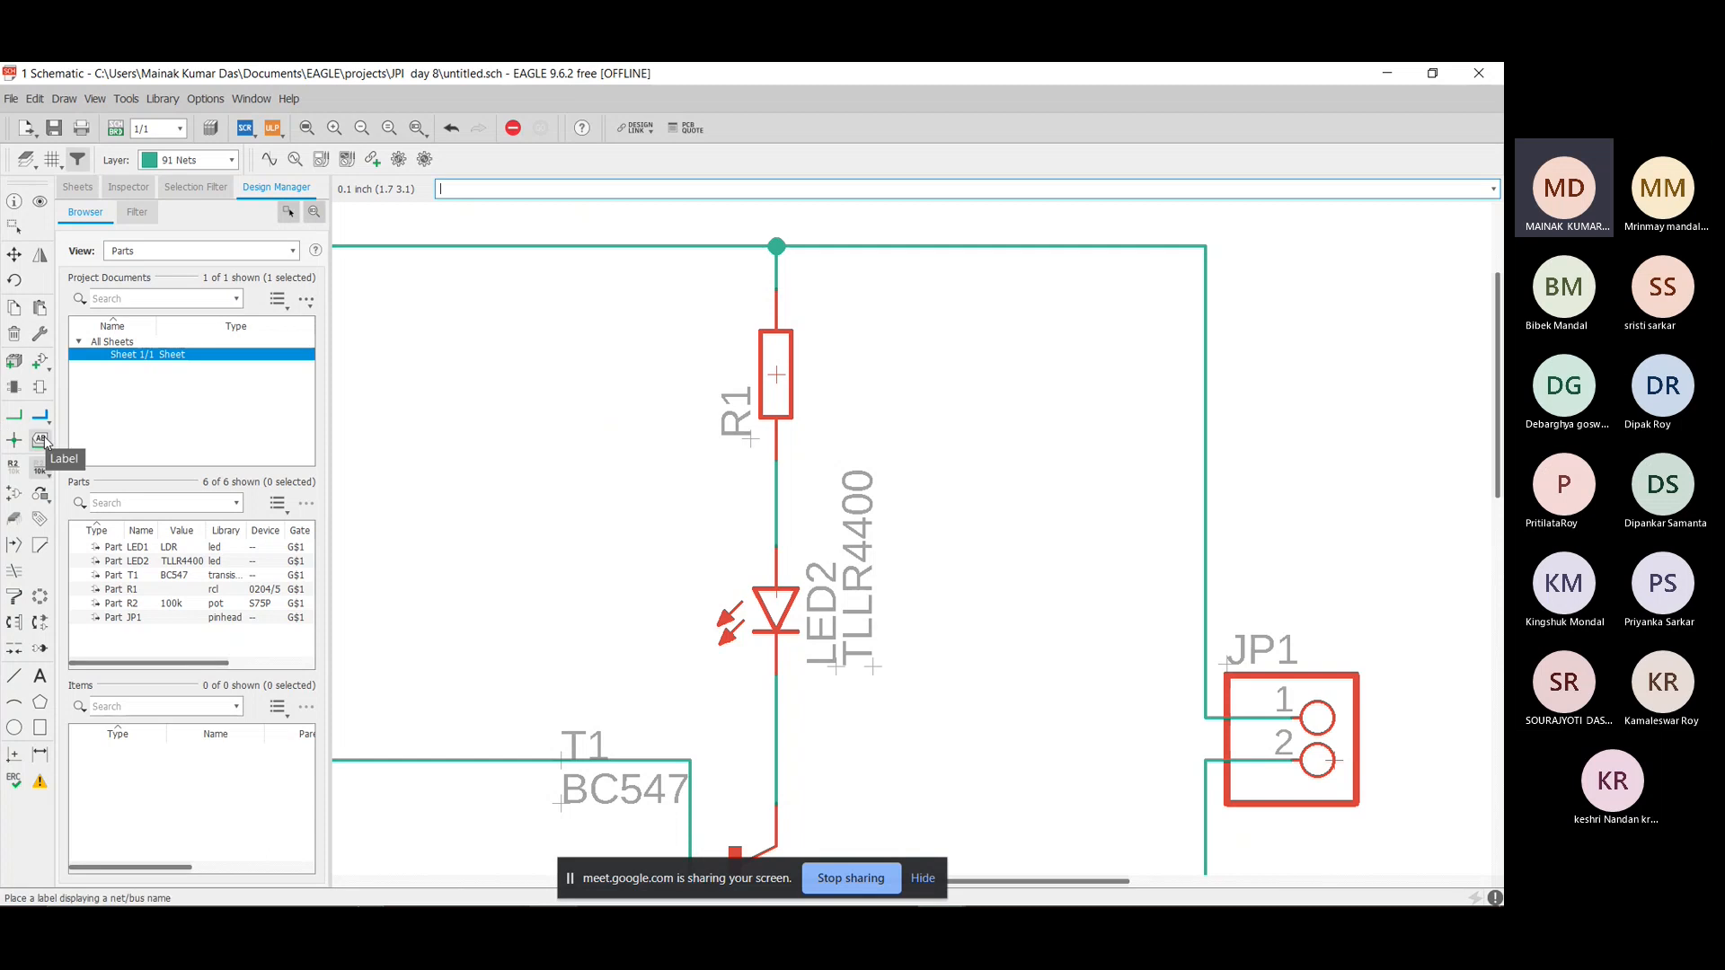
Set resistor R1's value to 330R.
{"action": "left_click", "coordinate": [37, 473]}
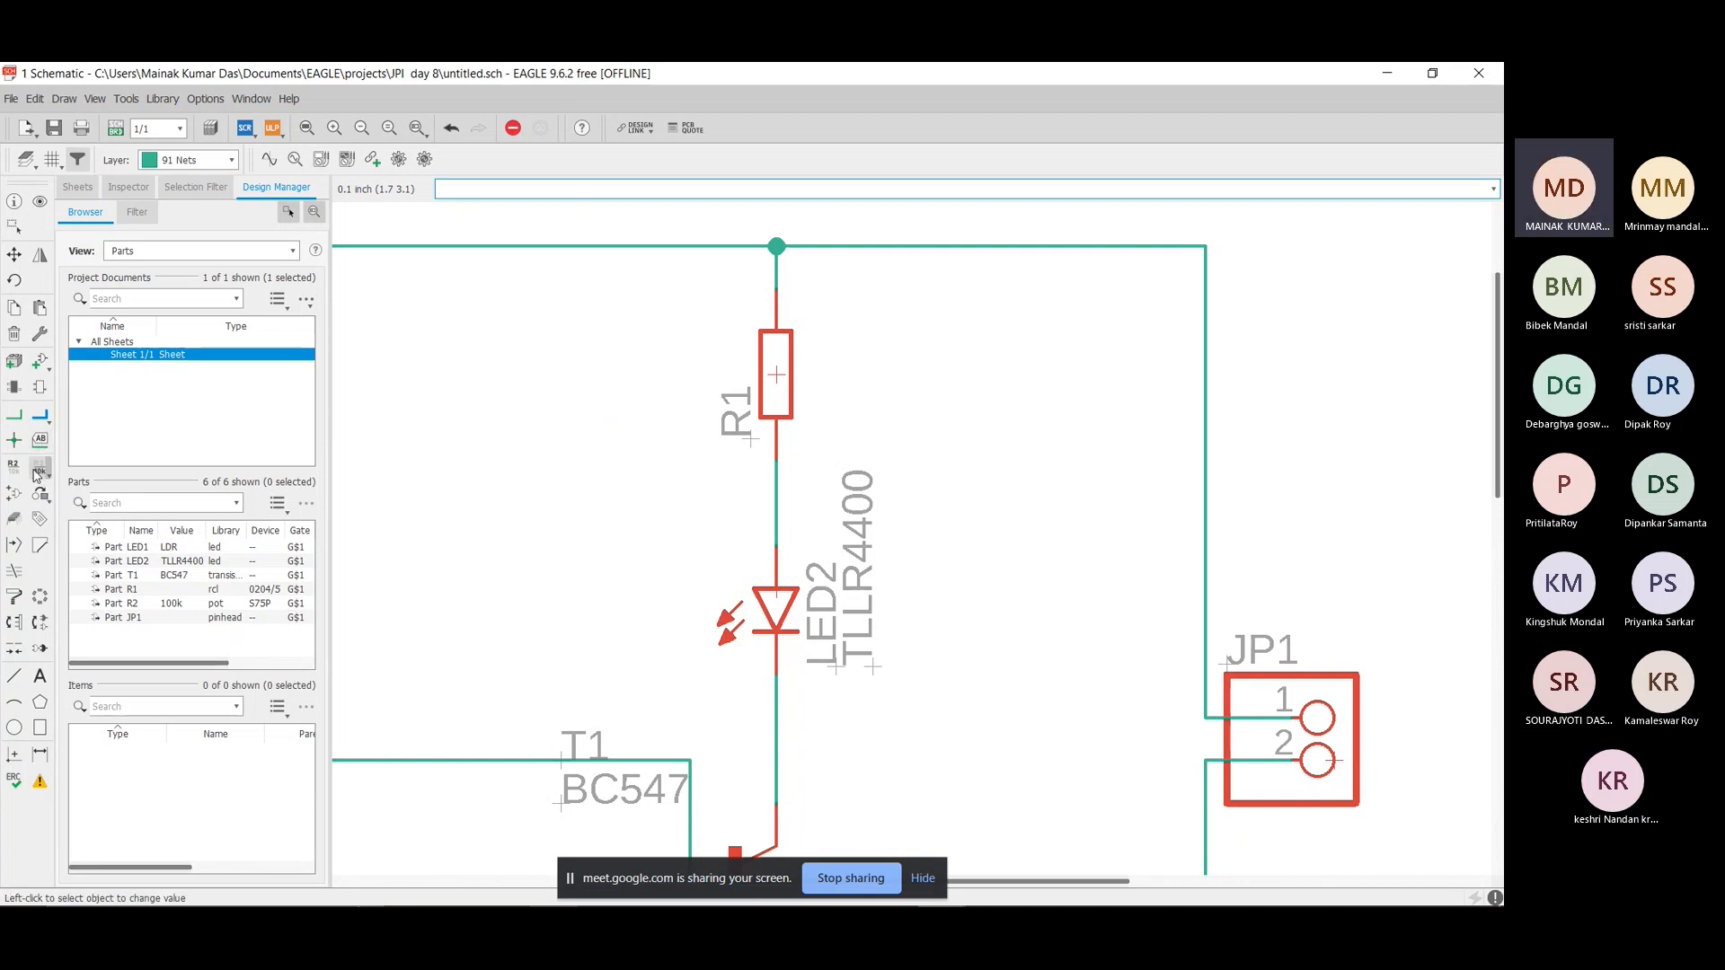
{"action": "left_click", "coordinate": [775, 381]}
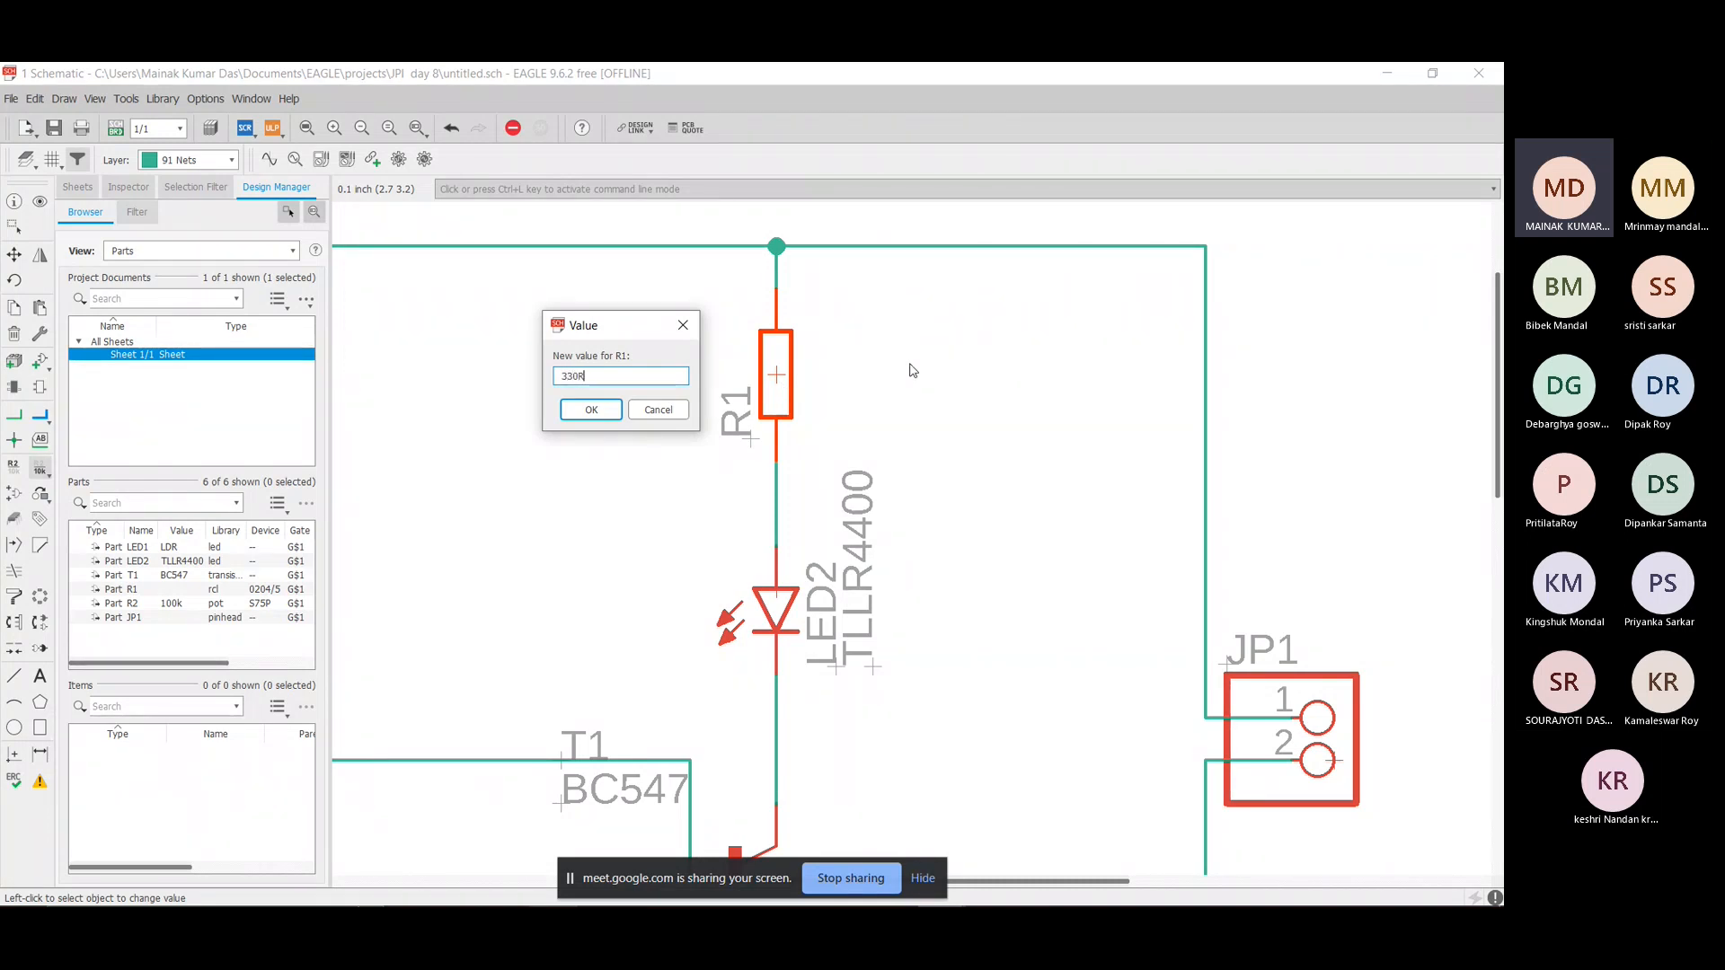
{"action": "key", "text": "Return"}
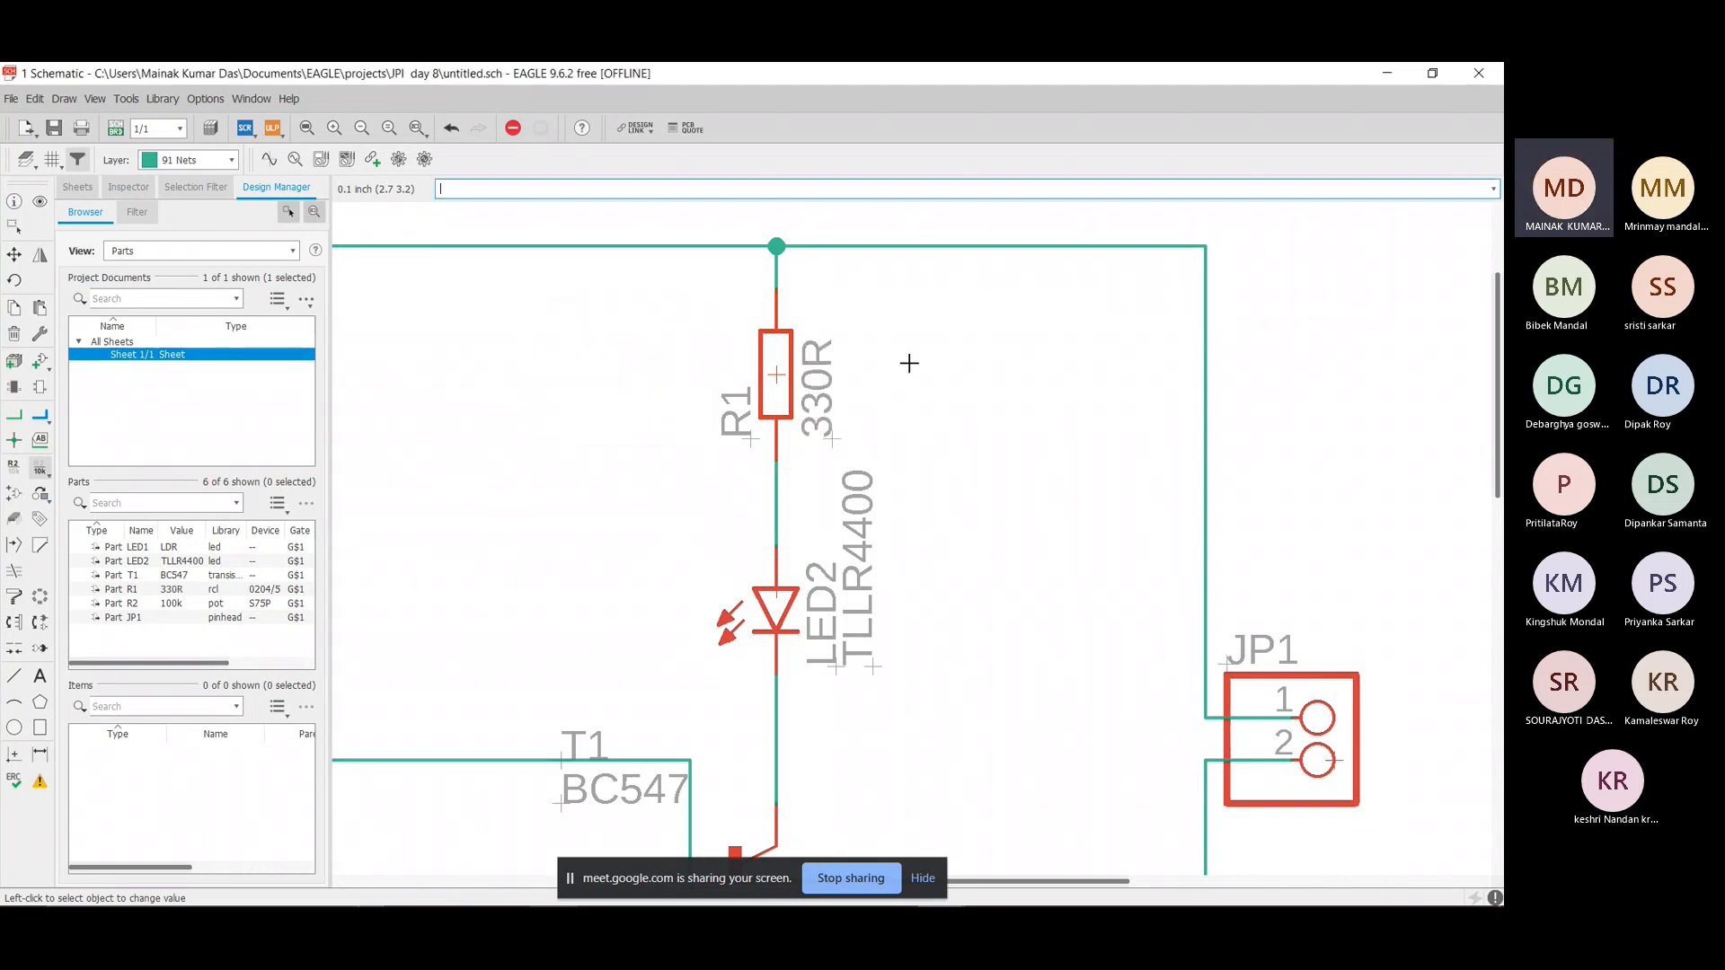
Delete the TLLR4400 value label of LED2.
{"action": "scroll", "coordinate": [917, 373], "scroll_direction": "down", "scroll_amount": 3}
{"action": "scroll", "coordinate": [910, 665], "scroll_direction": "up", "scroll_amount": 3}
{"action": "scroll", "coordinate": [886, 239], "scroll_direction": "down", "scroll_amount": 2}
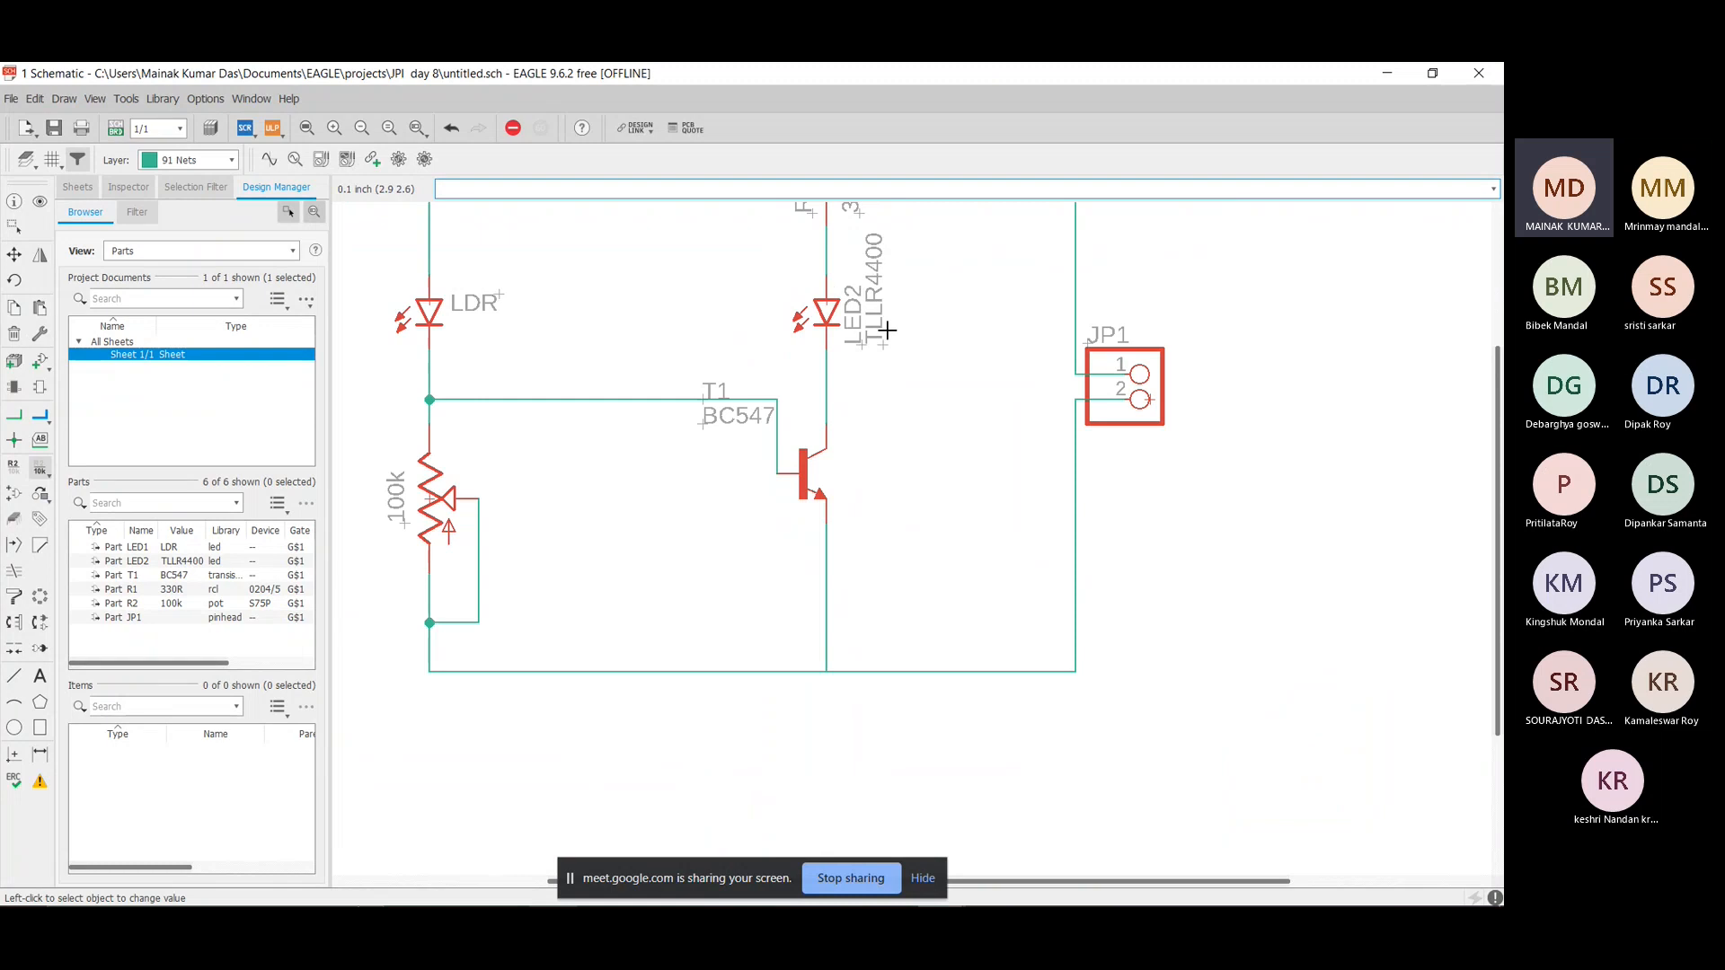
{"action": "right_click", "coordinate": [885, 348]}
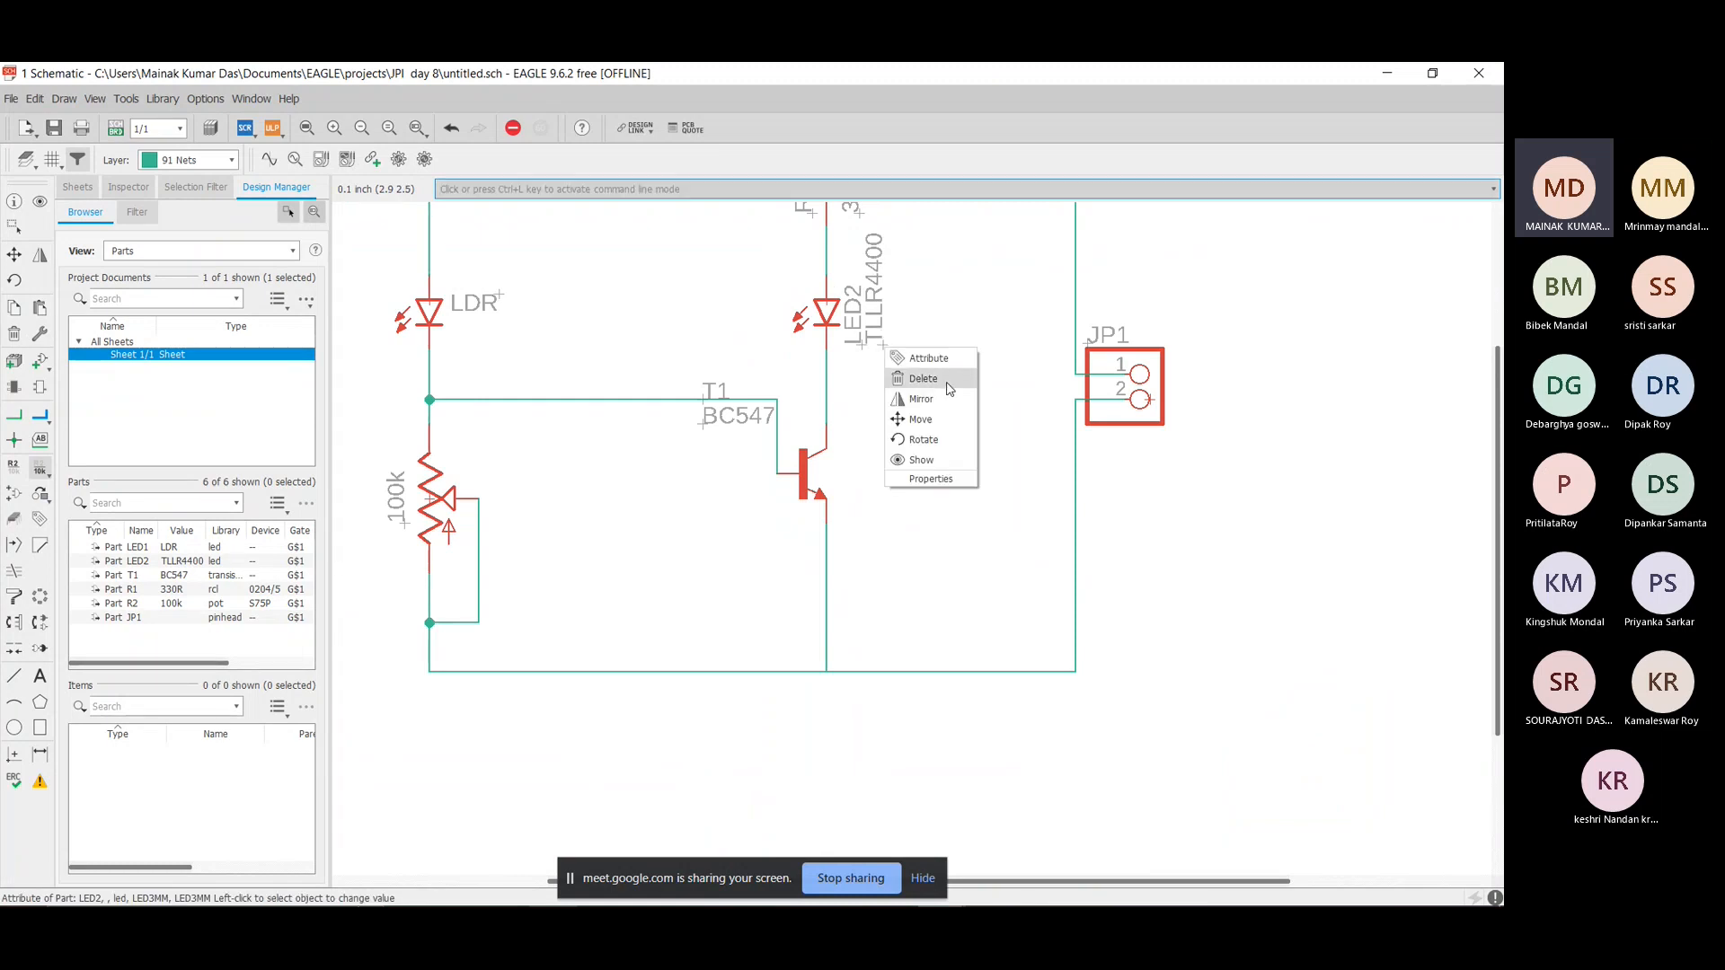
{"action": "left_click", "coordinate": [950, 379]}
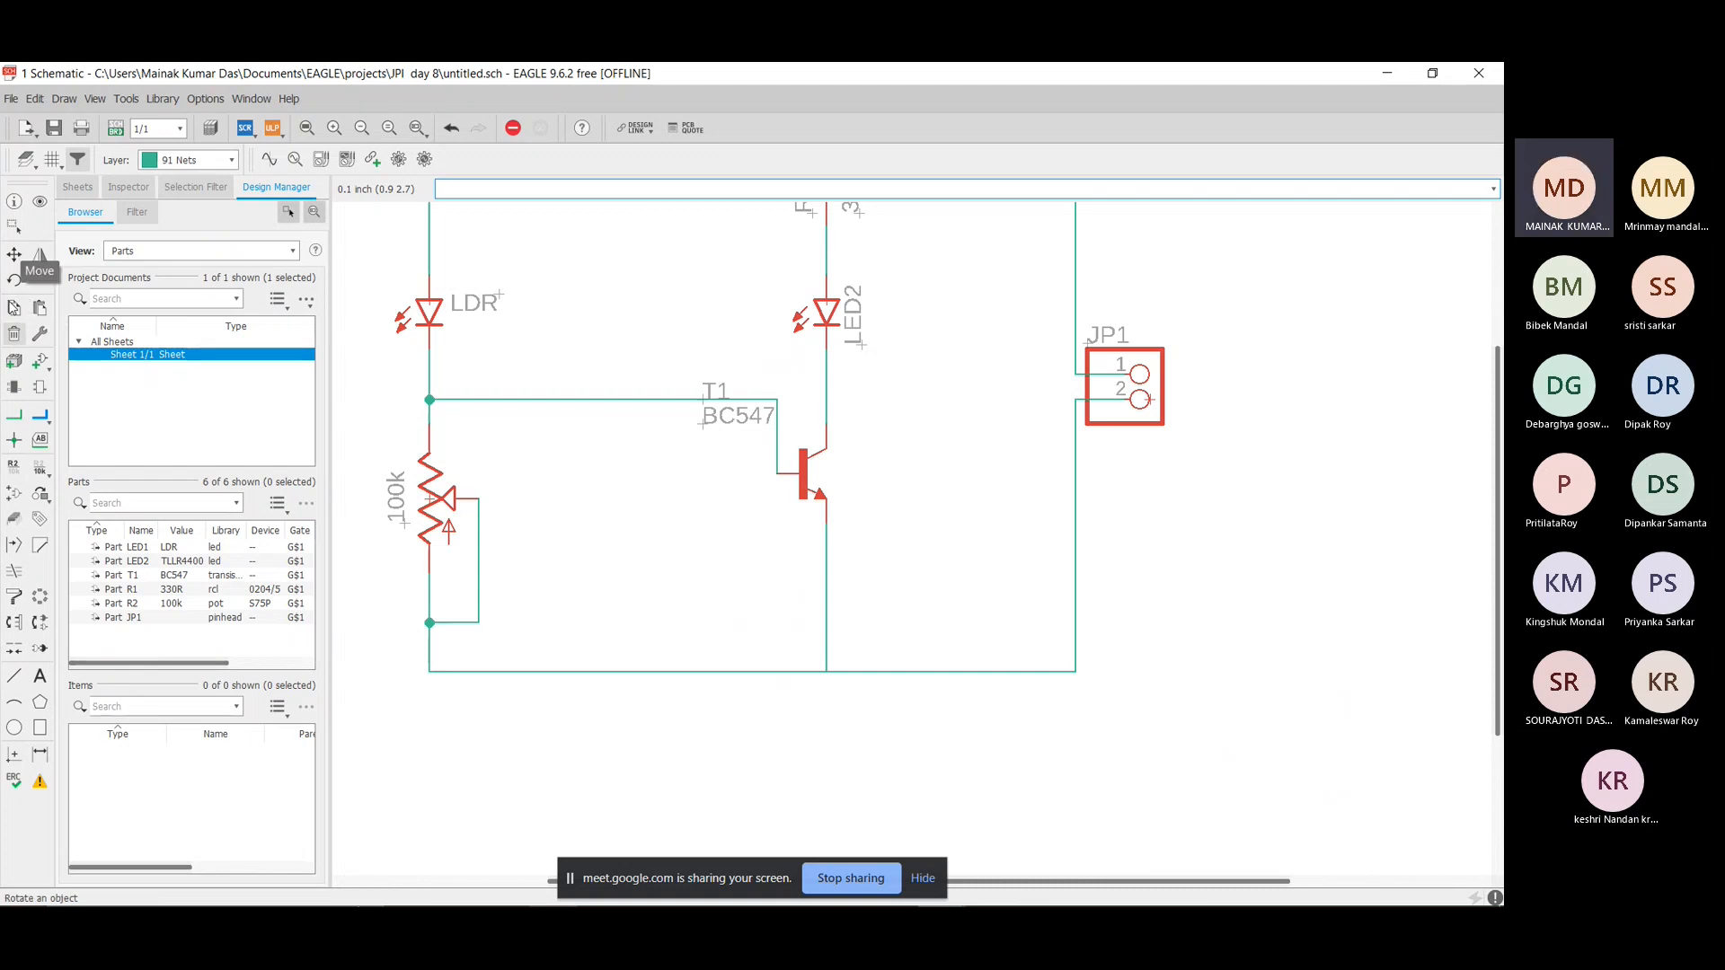
Rotate LED2's name label to horizontal and move it beside the LED symbol.
{"action": "left_click", "coordinate": [13, 280]}
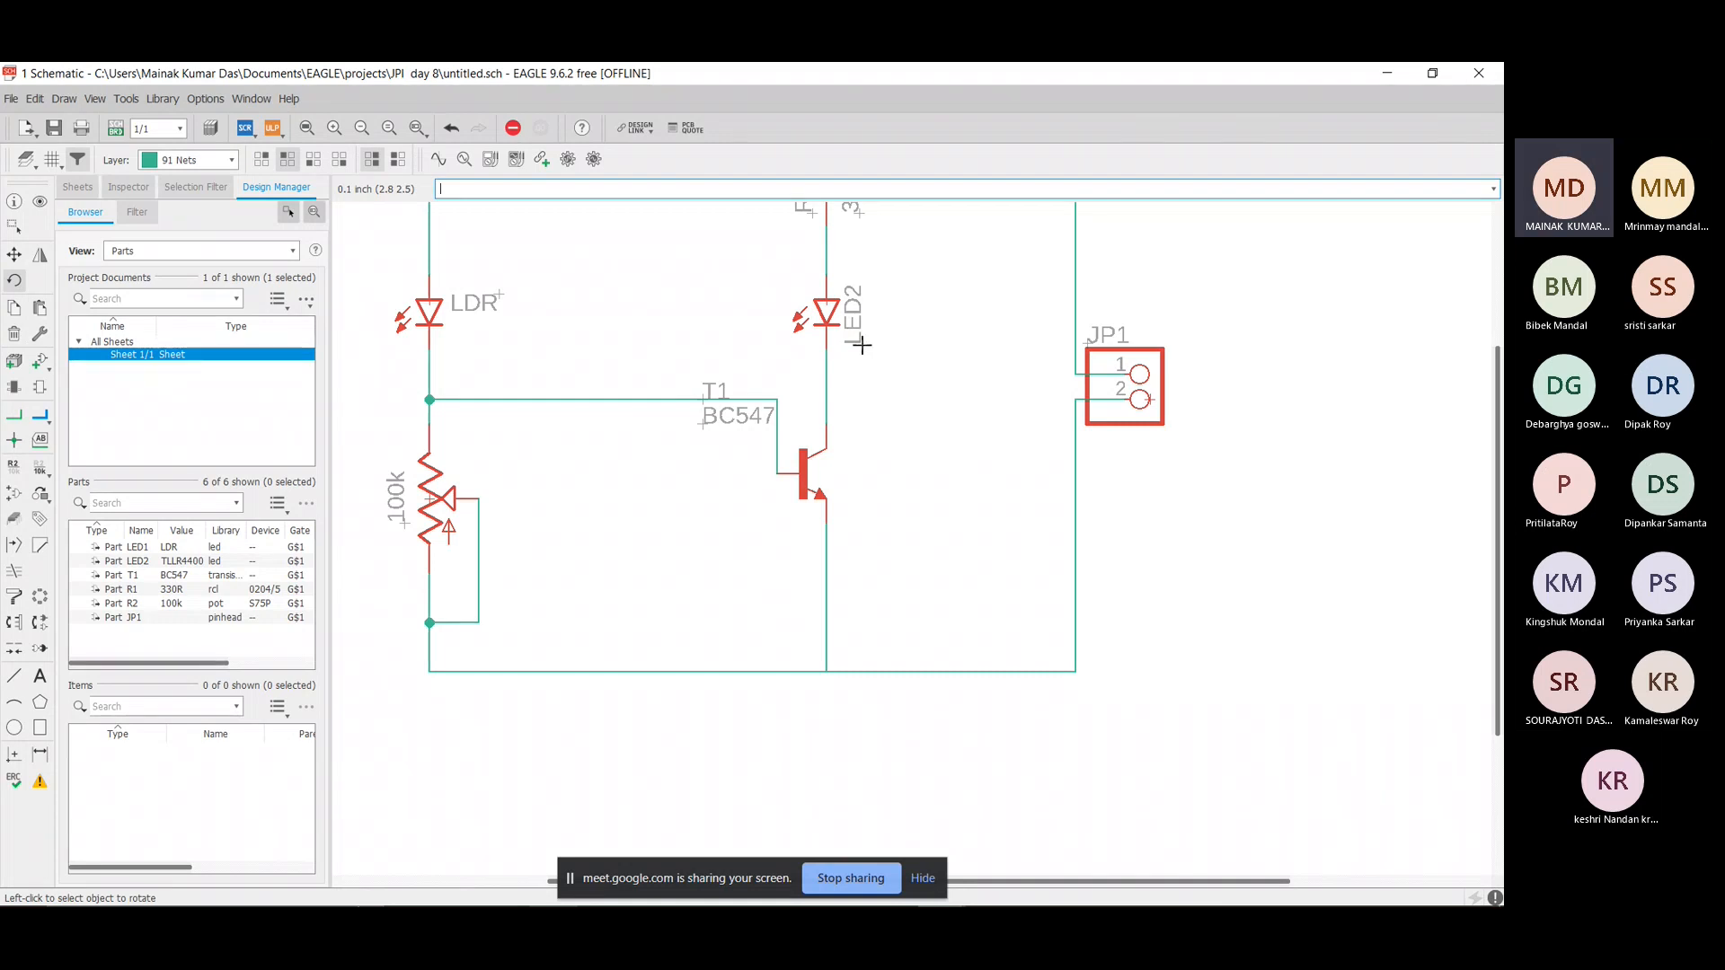
{"action": "left_click", "coordinate": [862, 344]}
{"action": "left_click", "coordinate": [13, 254]}
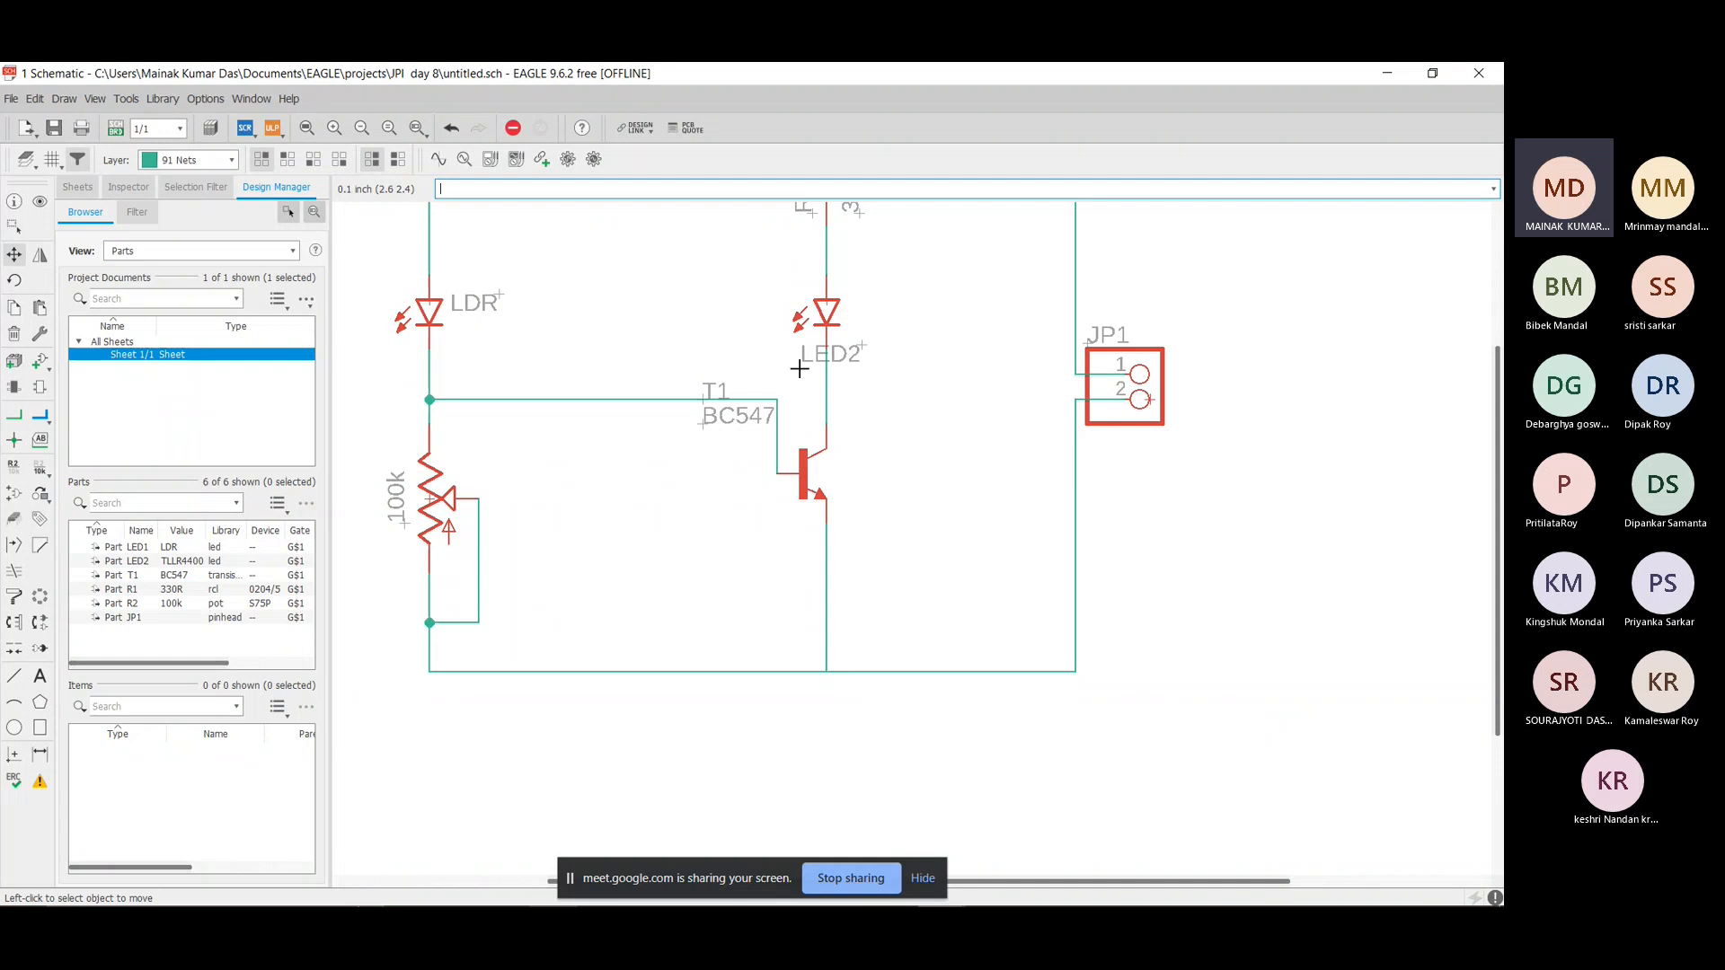
{"action": "left_click", "coordinate": [866, 345]}
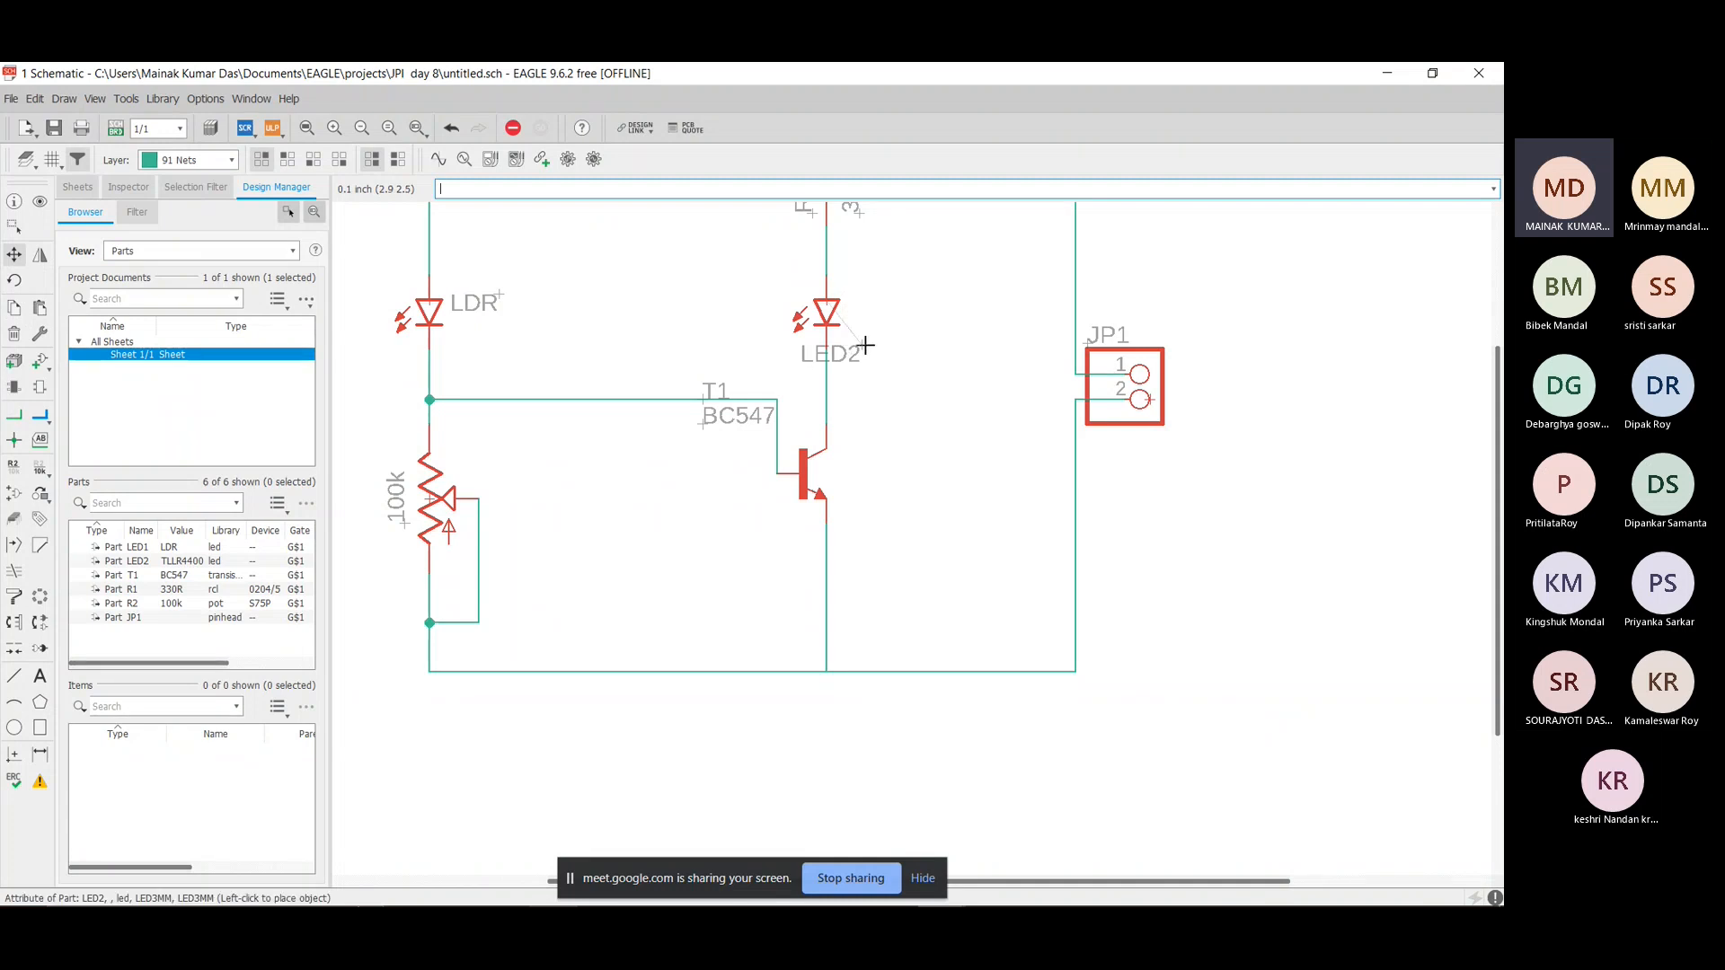
{"action": "left_click", "coordinate": [927, 307]}
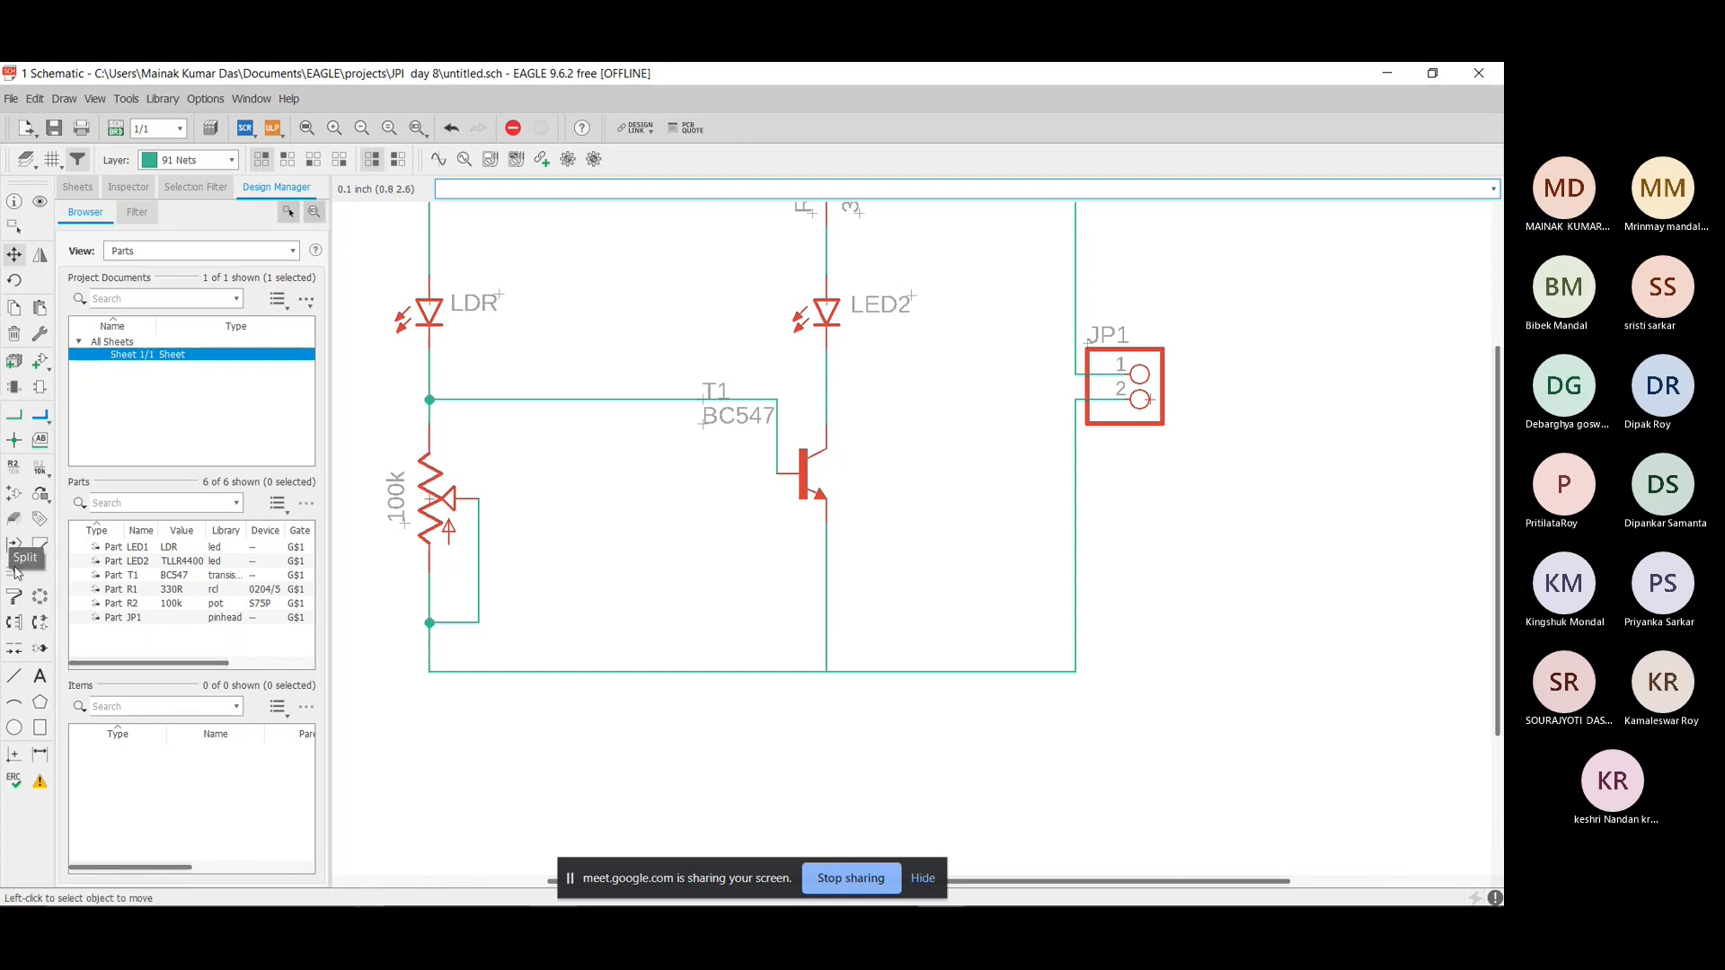
Rename part LED2 to LED.
{"action": "left_click", "coordinate": [13, 469]}
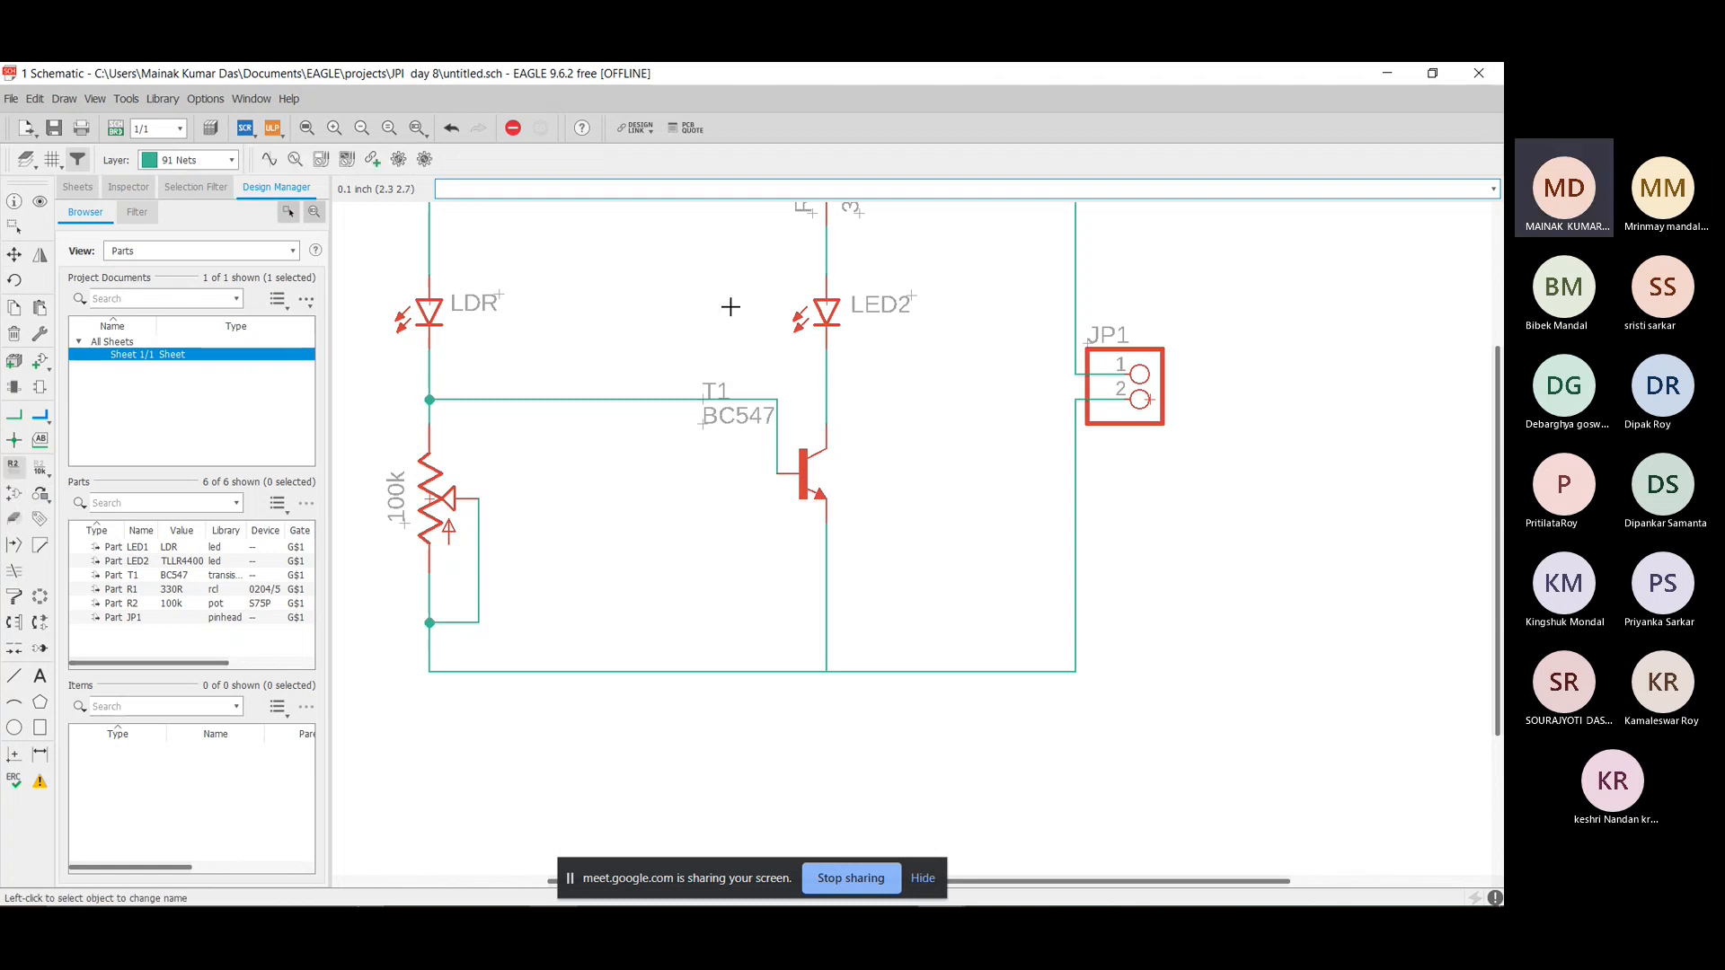
{"action": "left_click", "coordinate": [826, 312]}
{"action": "left_click", "coordinate": [741, 310]}
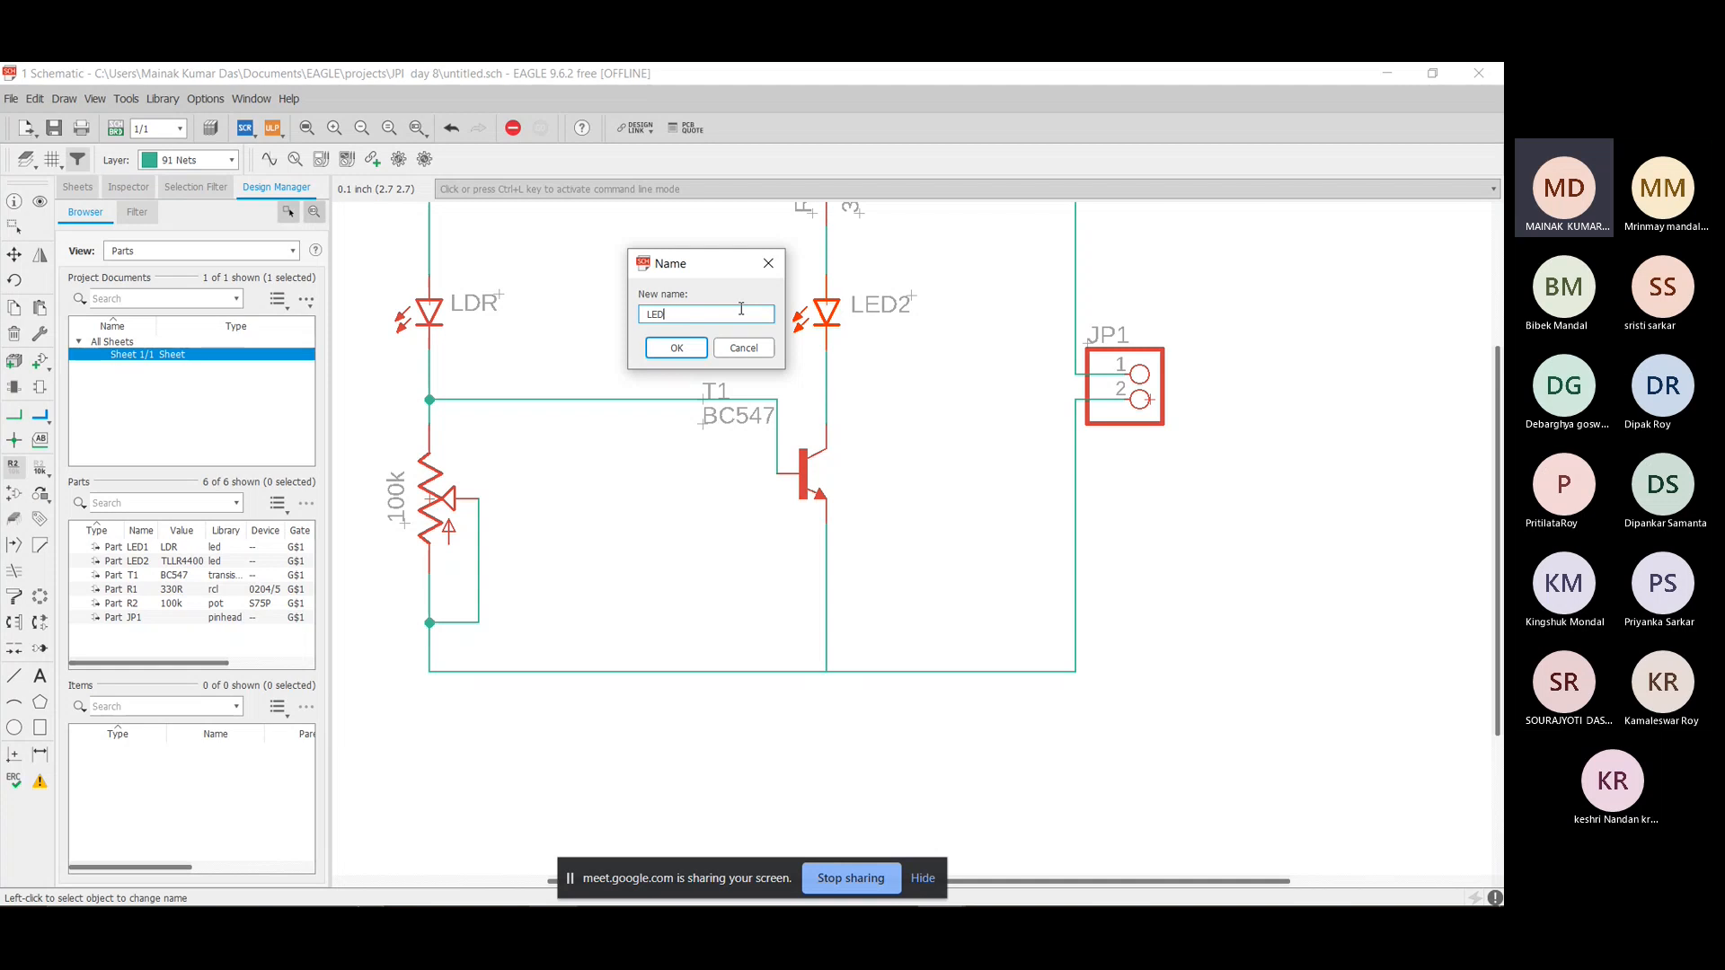
{"action": "key", "text": "Return"}
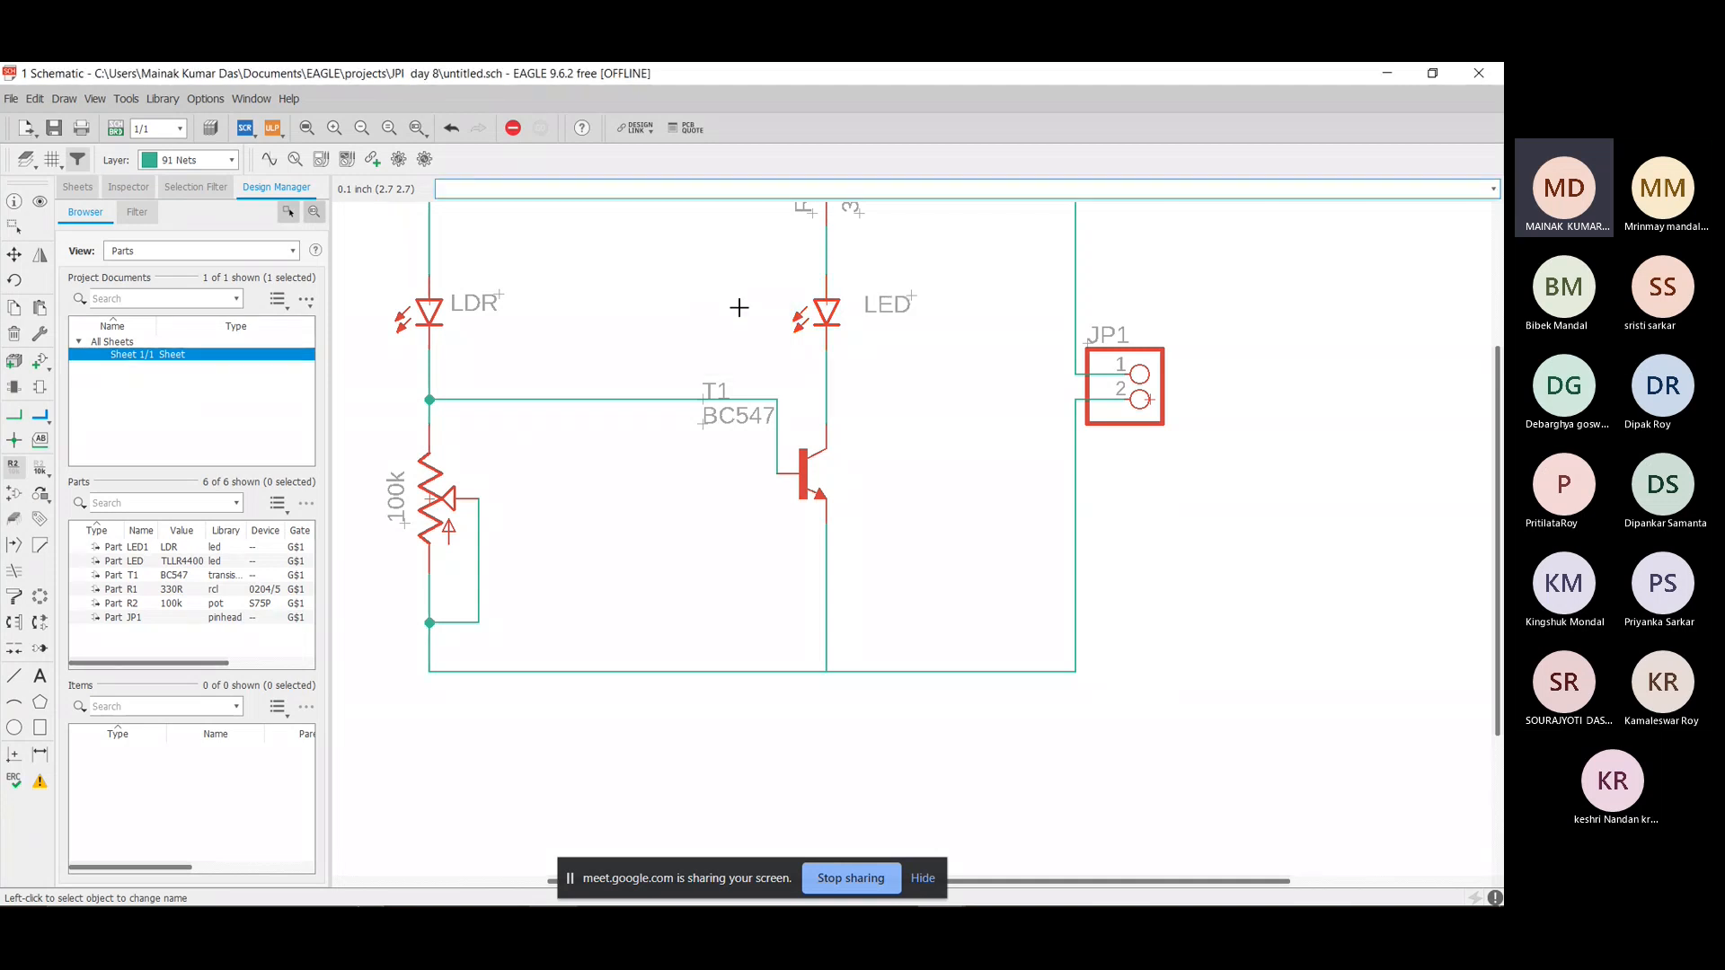
Search the part library for GND in place of the previous pin header search.
{"action": "scroll", "coordinate": [1045, 208], "scroll_direction": "down", "scroll_amount": 5}
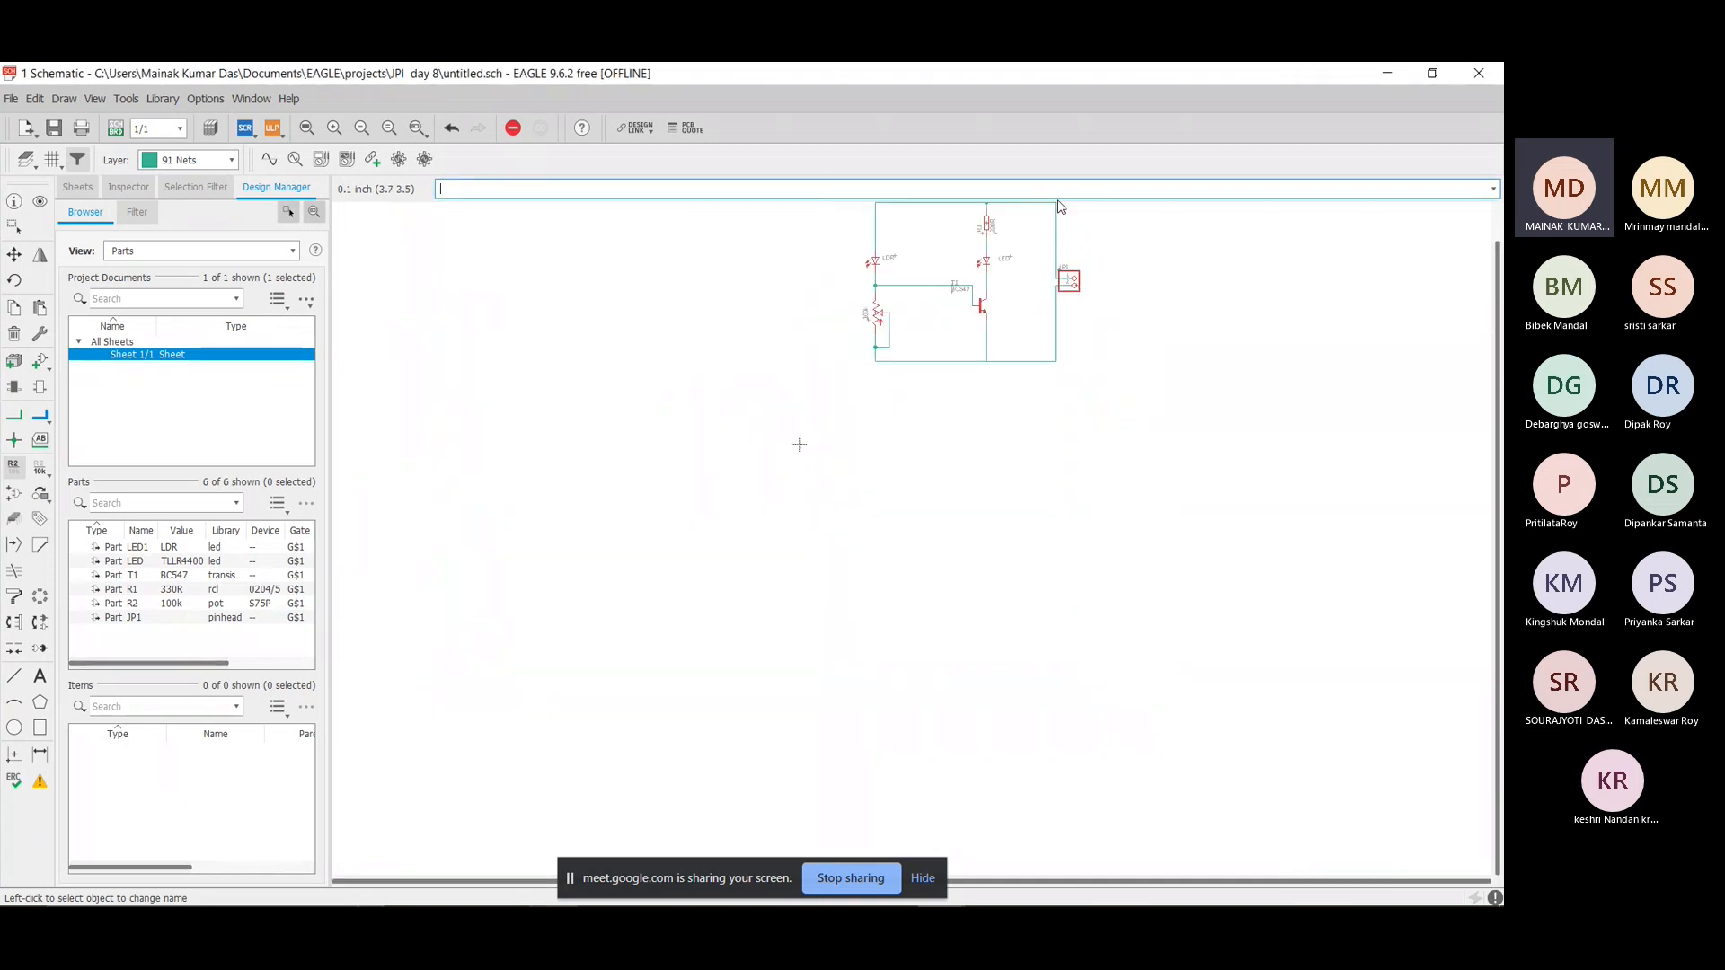
{"action": "scroll", "coordinate": [1027, 232], "scroll_direction": "up", "scroll_amount": 5}
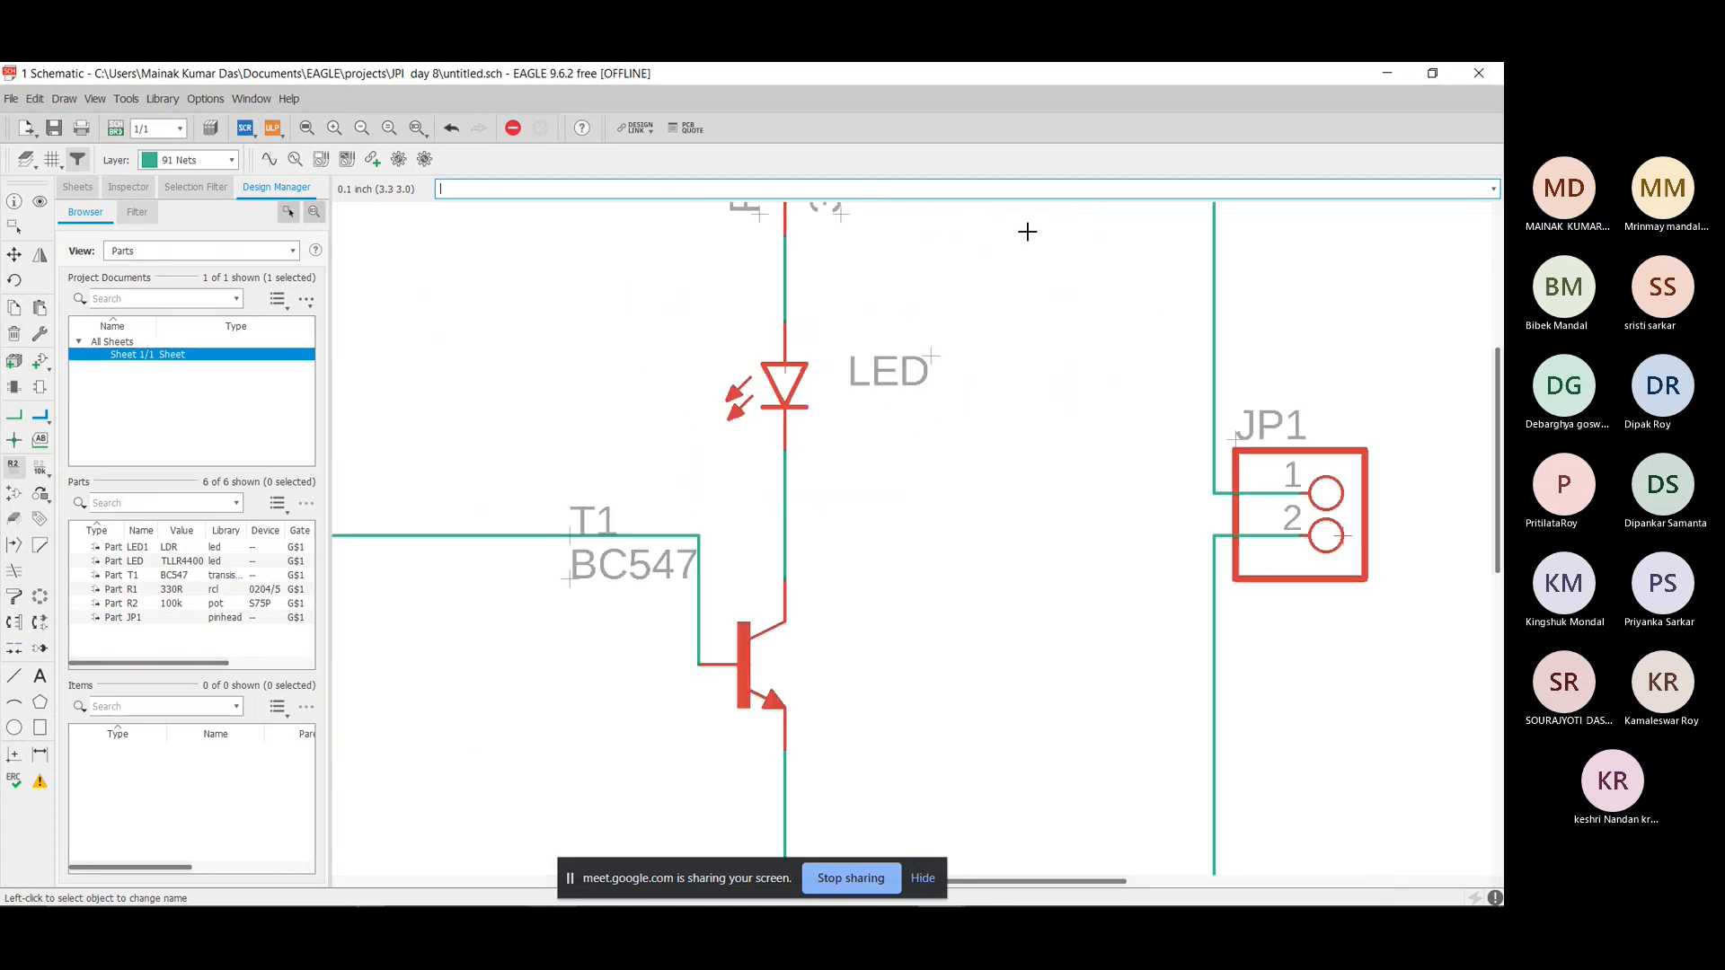
{"action": "scroll", "coordinate": [1027, 232], "scroll_direction": "down", "scroll_amount": 5}
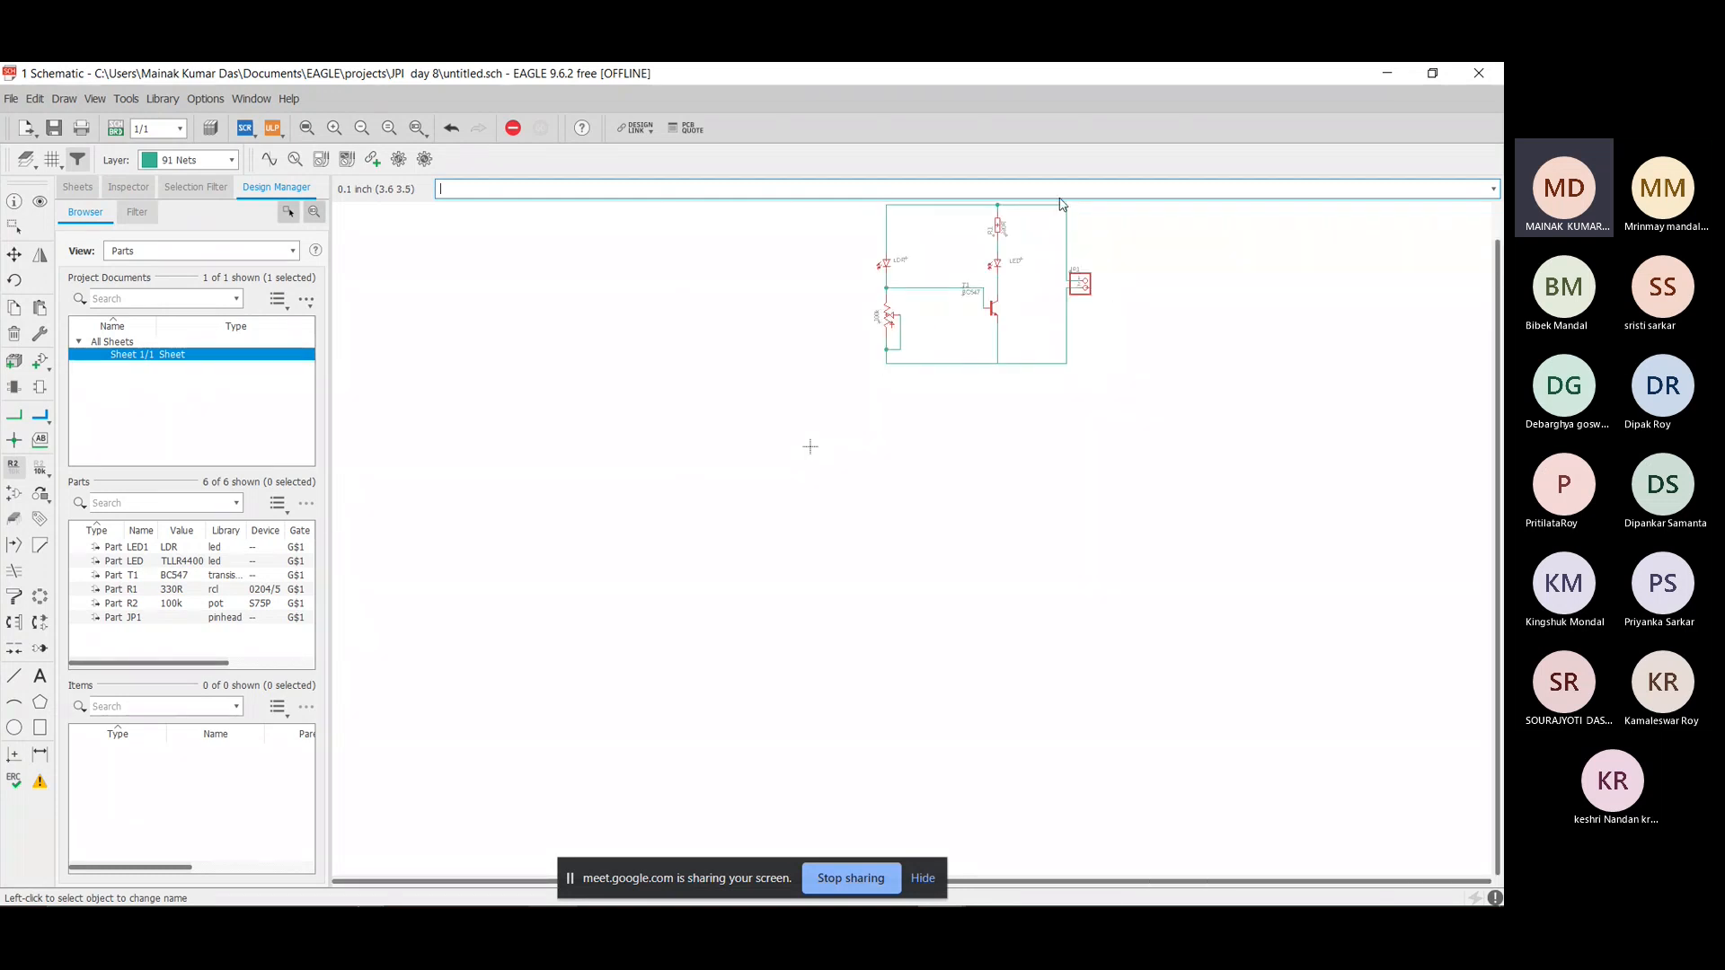
{"action": "scroll", "coordinate": [1054, 204], "scroll_direction": "up", "scroll_amount": 4}
{"action": "scroll", "coordinate": [1054, 204], "scroll_direction": "down", "scroll_amount": 2}
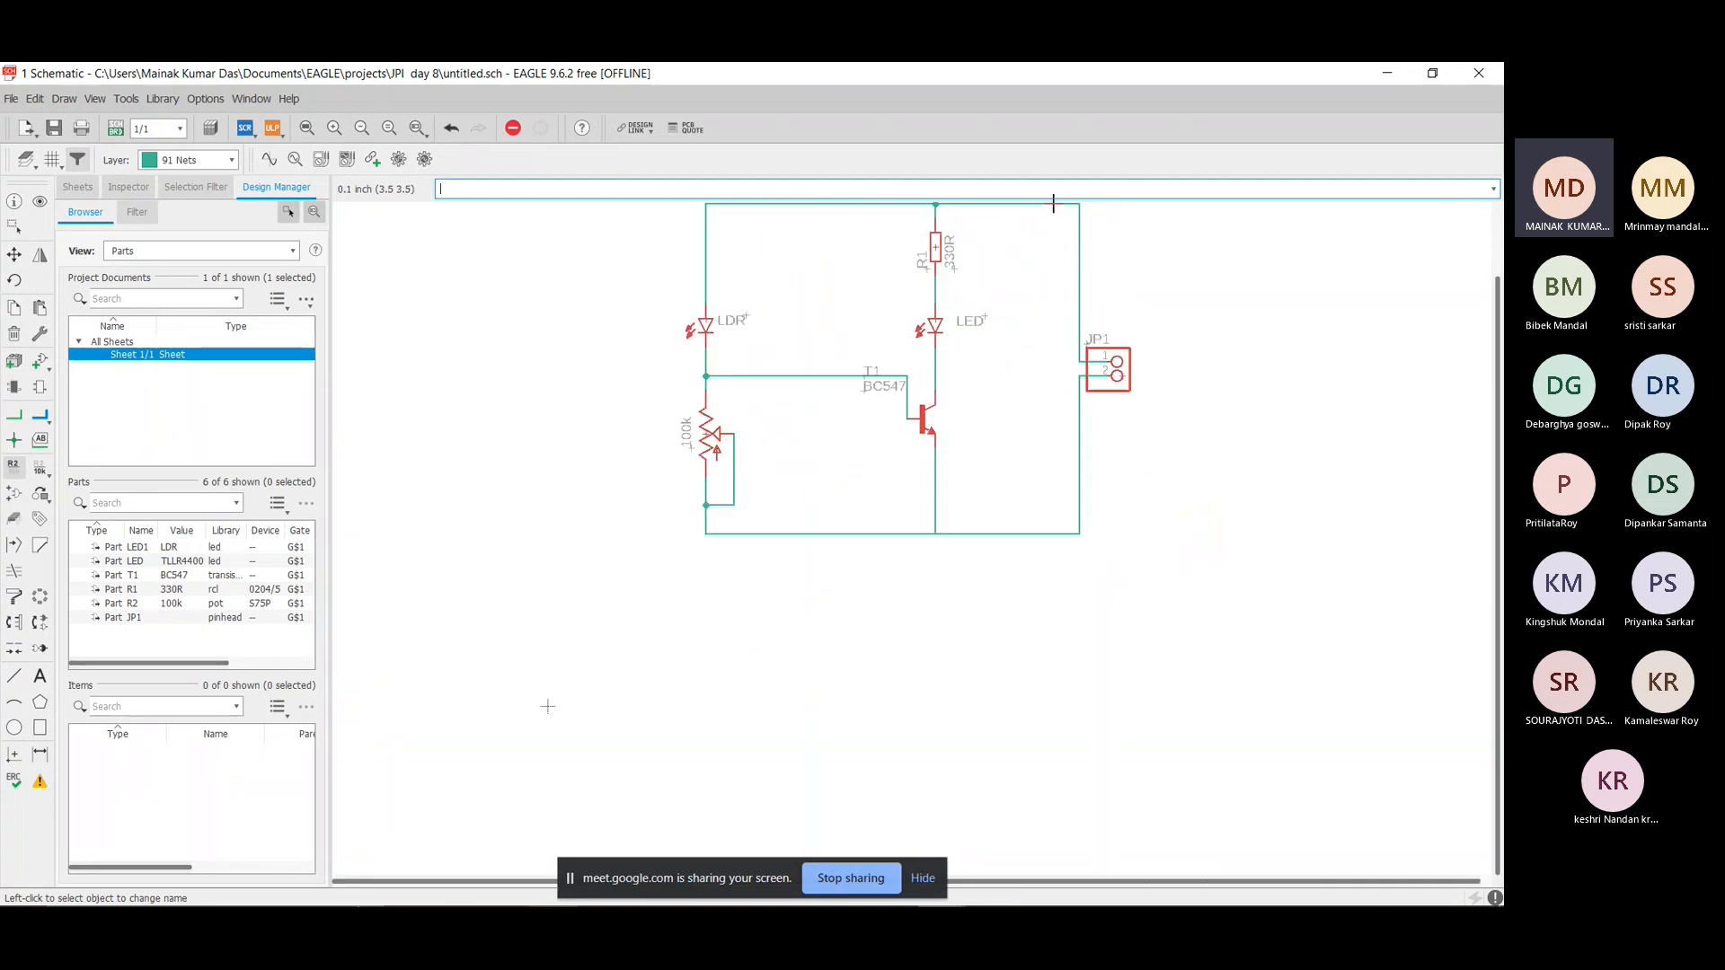
{"action": "scroll", "coordinate": [1053, 204], "scroll_direction": "up", "scroll_amount": 1}
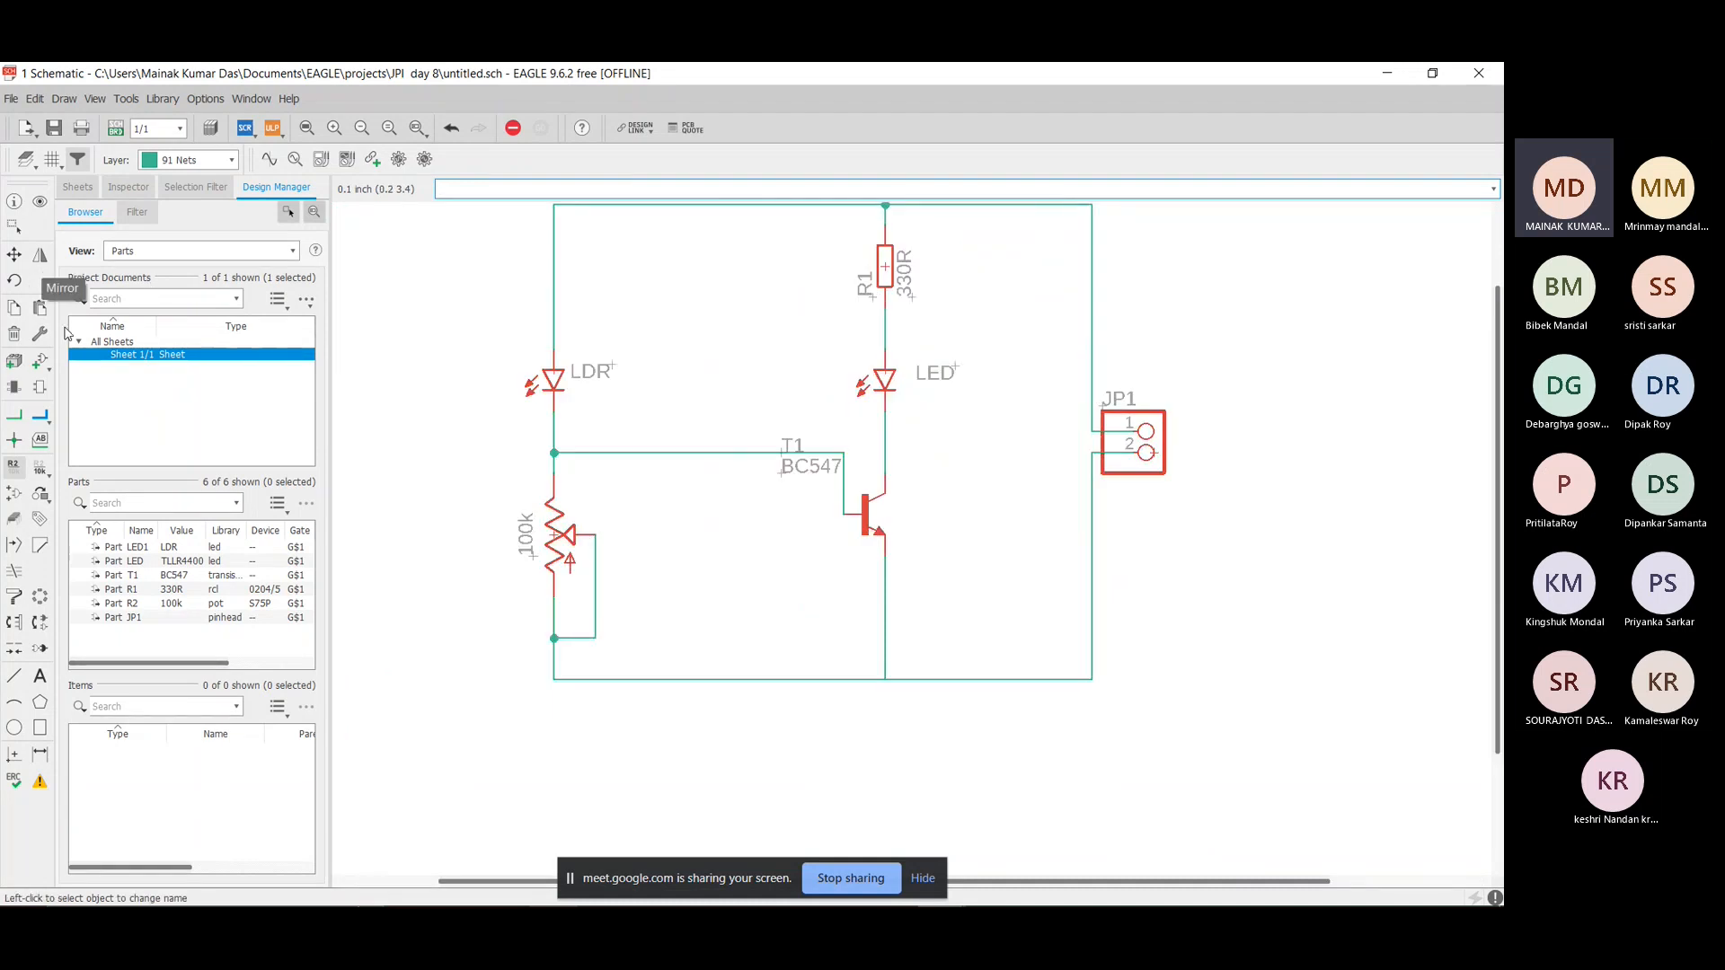
{"action": "left_click", "coordinate": [40, 361]}
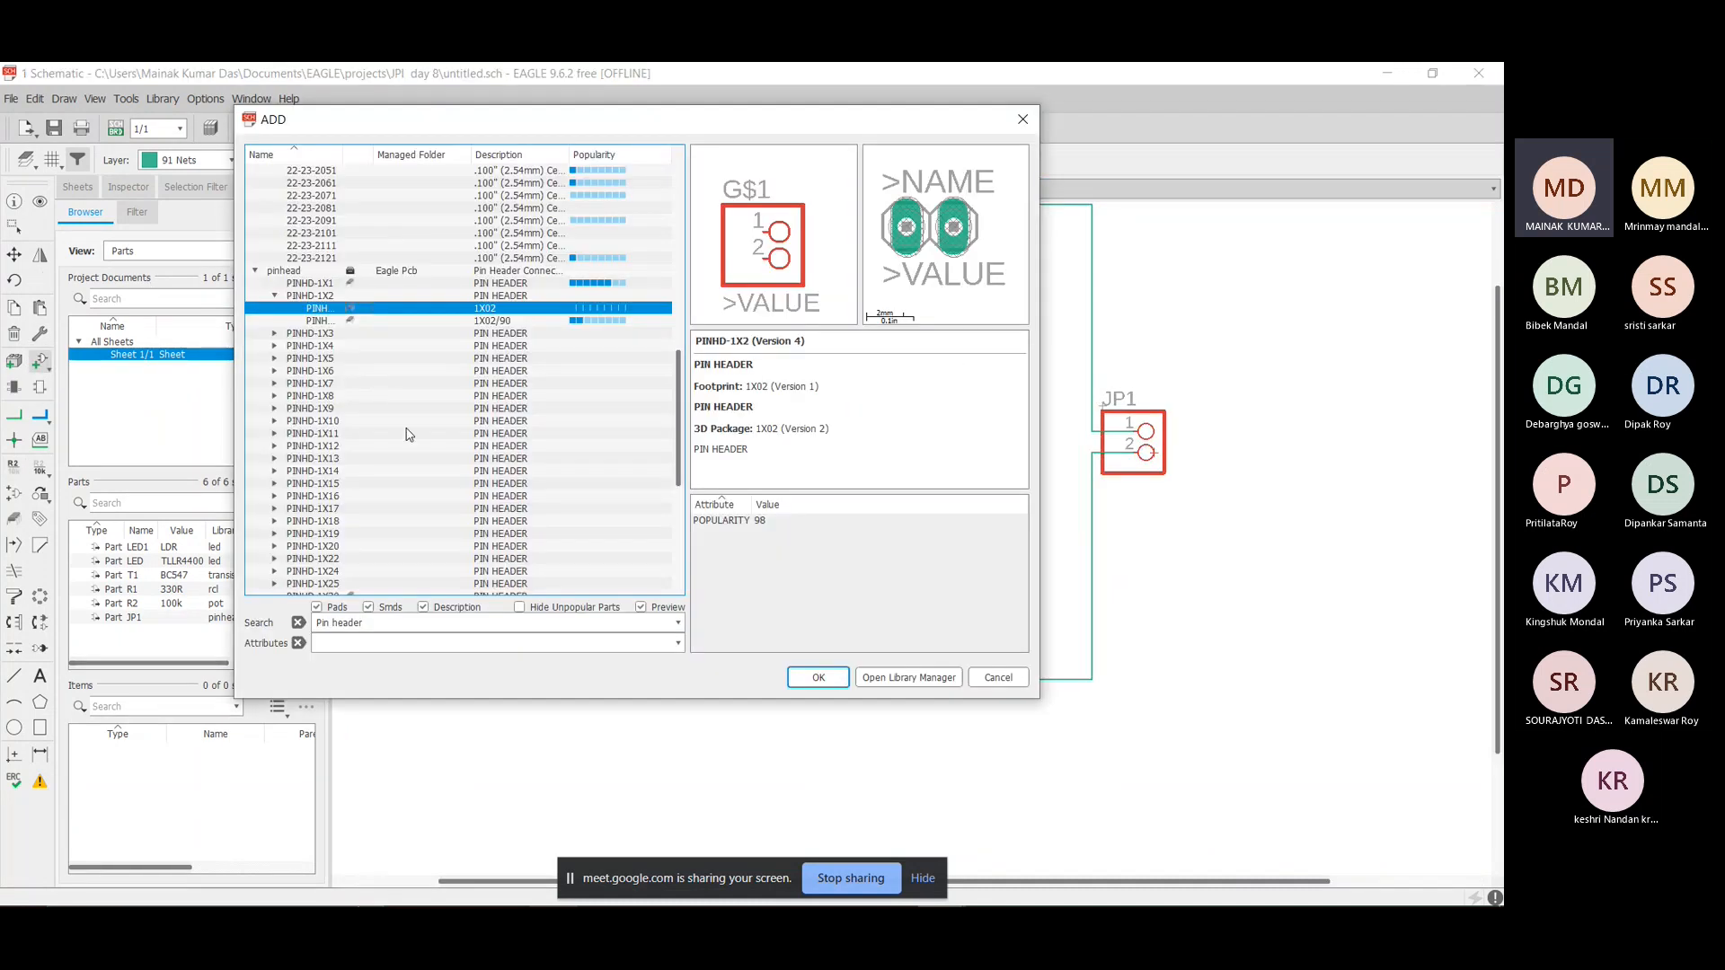
{"action": "left_click", "coordinate": [401, 622]}
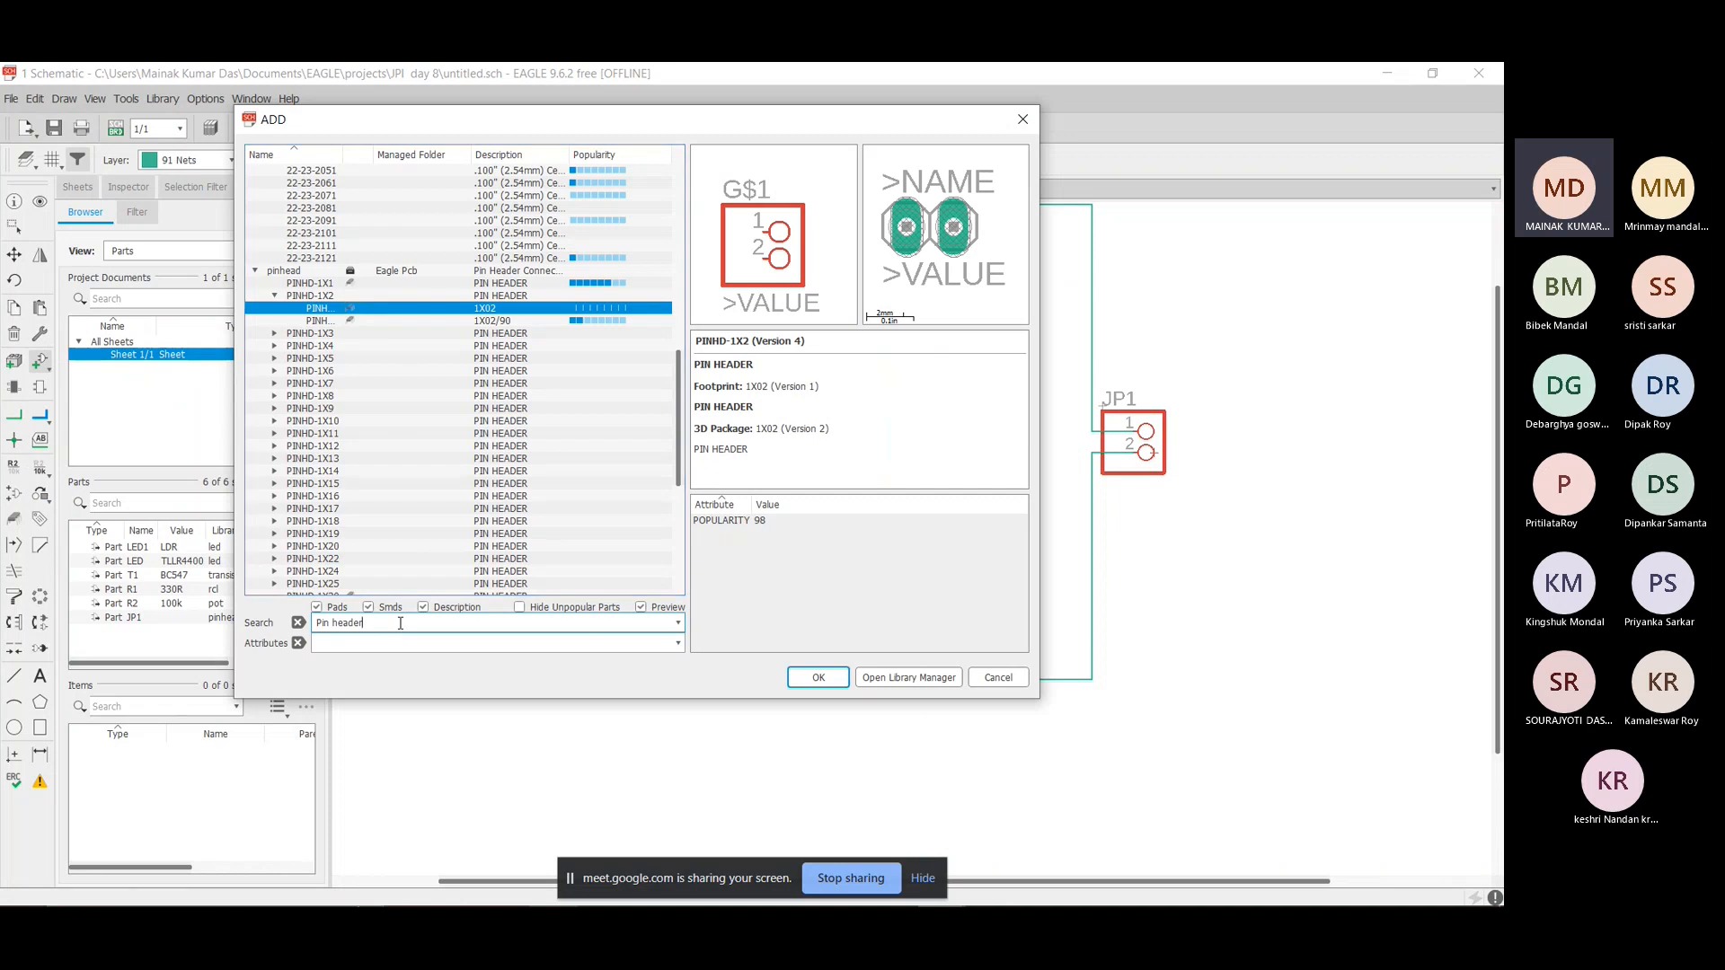
{"action": "key", "text": "BackSpace"}
{"action": "key", "text": "BackSpace"}
{"action": "key", "text": "BackSpace"}
{"action": "key", "text": "BackSpace"}
{"action": "key", "text": "BackSpace"}
{"action": "key", "text": "BackSpace"}
{"action": "key", "text": "BackSpace"}
{"action": "key", "text": "BackSpace"}
{"action": "key", "text": "BackSpace"}
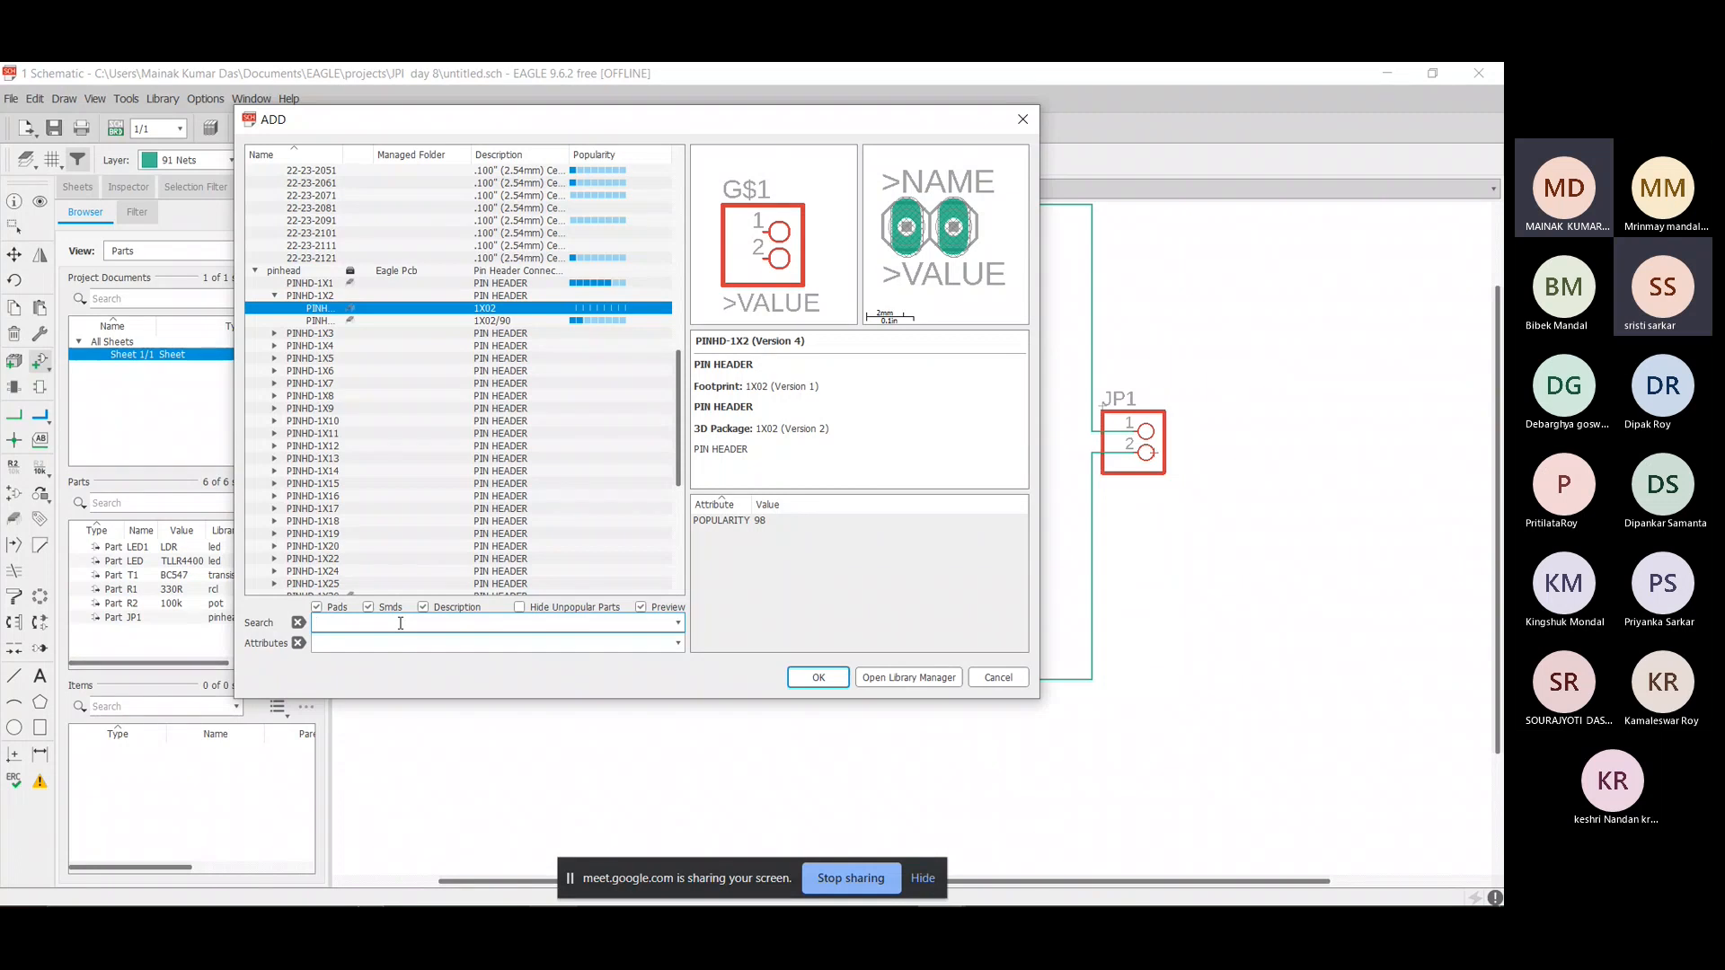
{"action": "type", "text": "GND"}
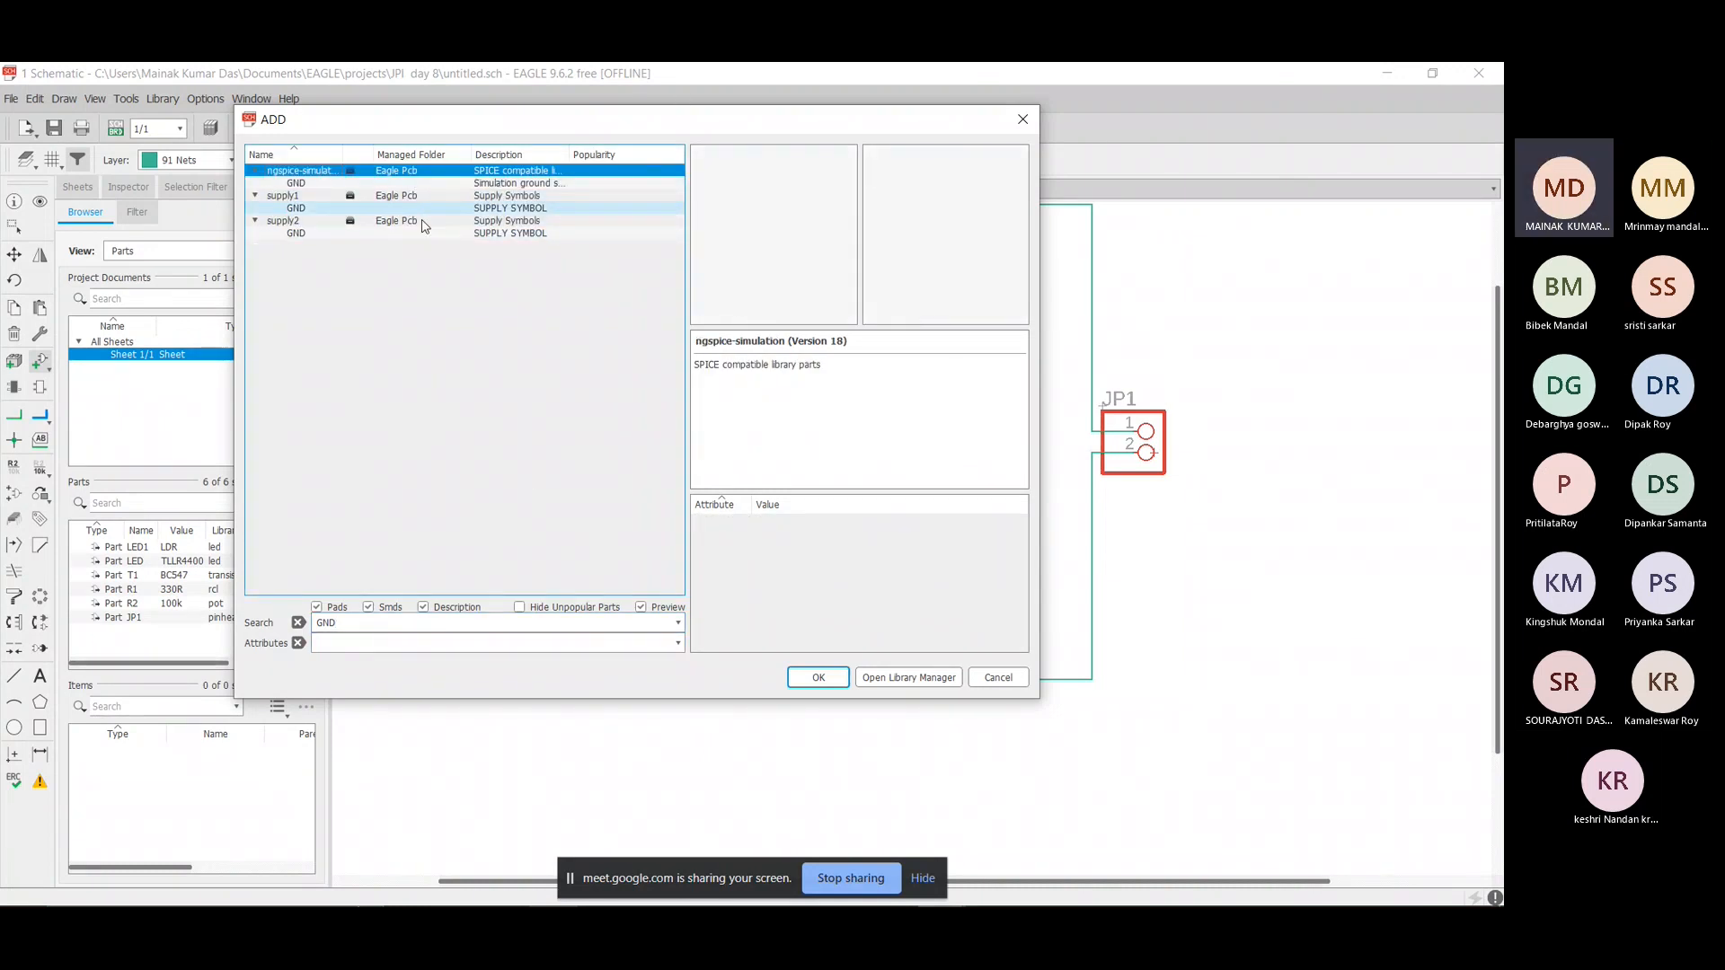
Add the GND supply symbol from the supply2 library and place it below the circuit's bottom wire.
{"action": "left_click", "coordinate": [431, 208]}
{"action": "left_click", "coordinate": [481, 234]}
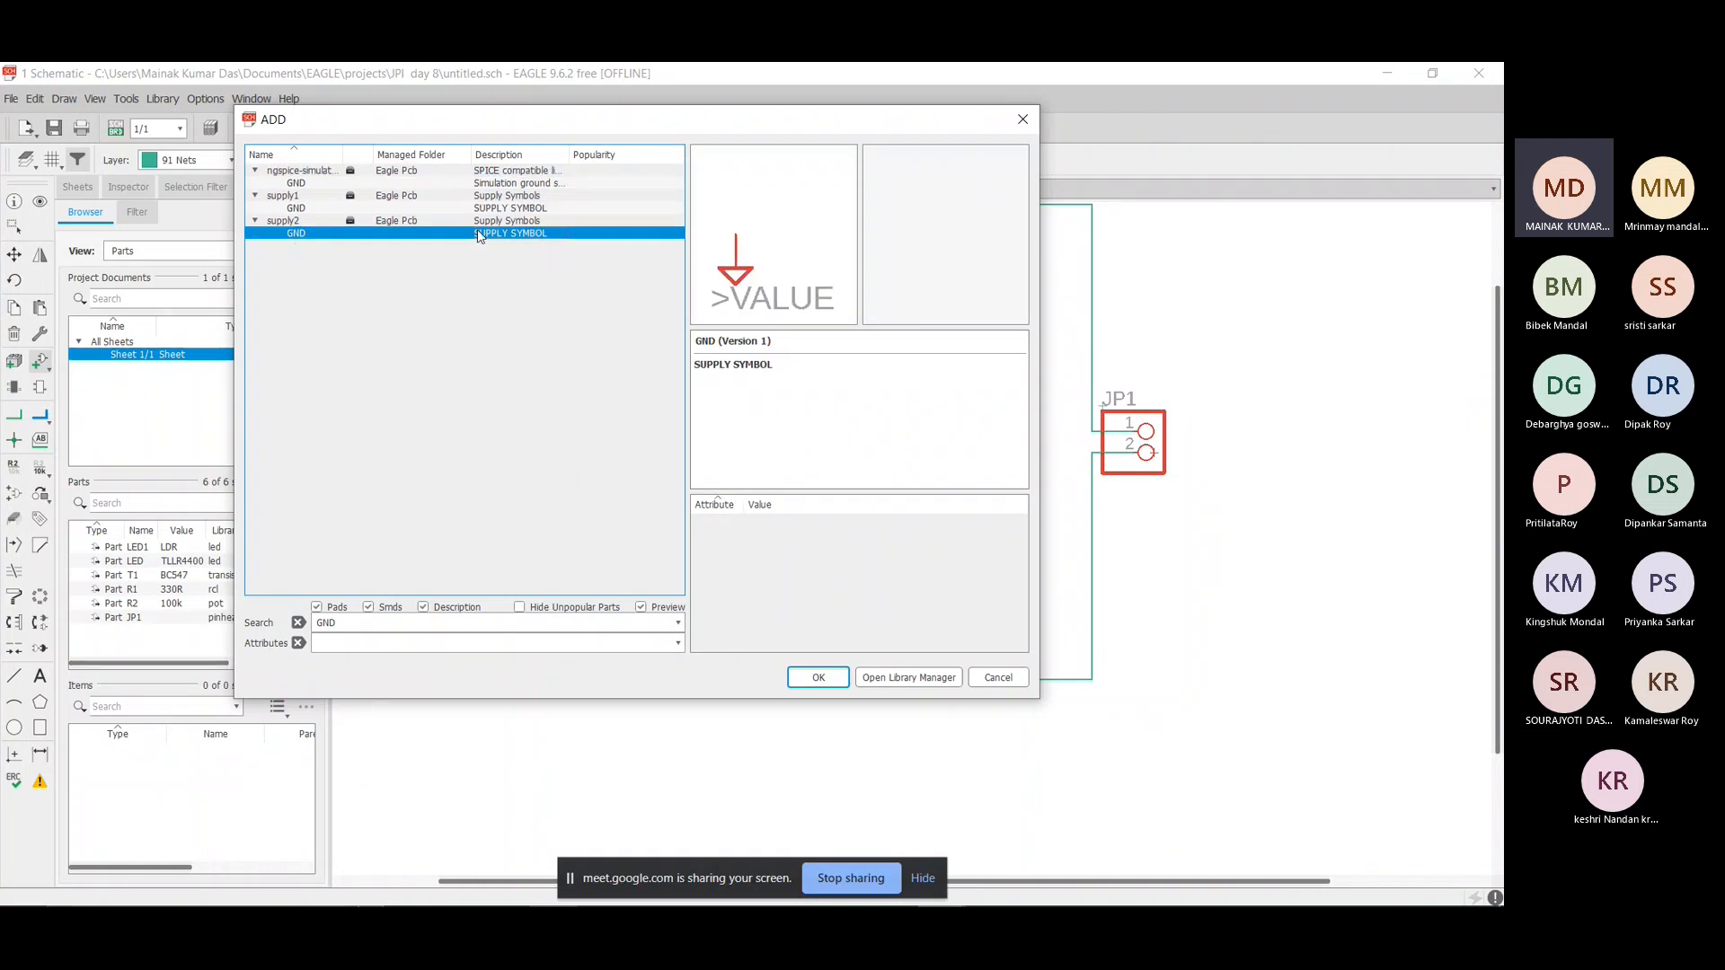
{"action": "left_click", "coordinate": [816, 679]}
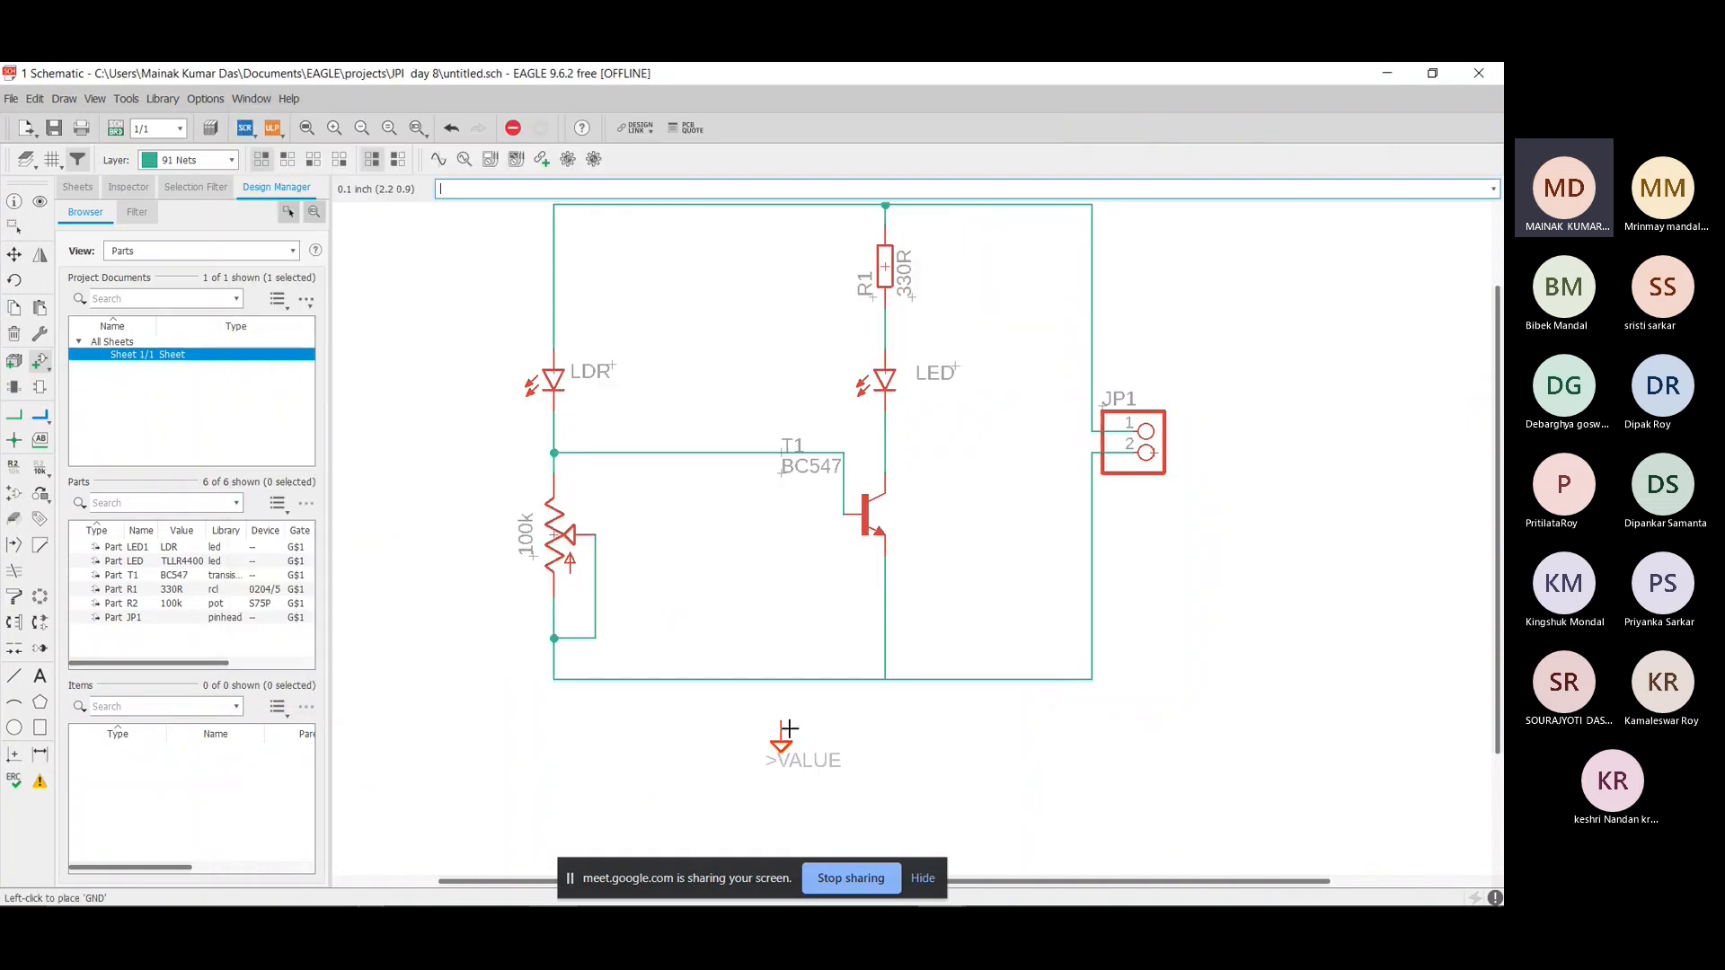
{"action": "left_click", "coordinate": [848, 735]}
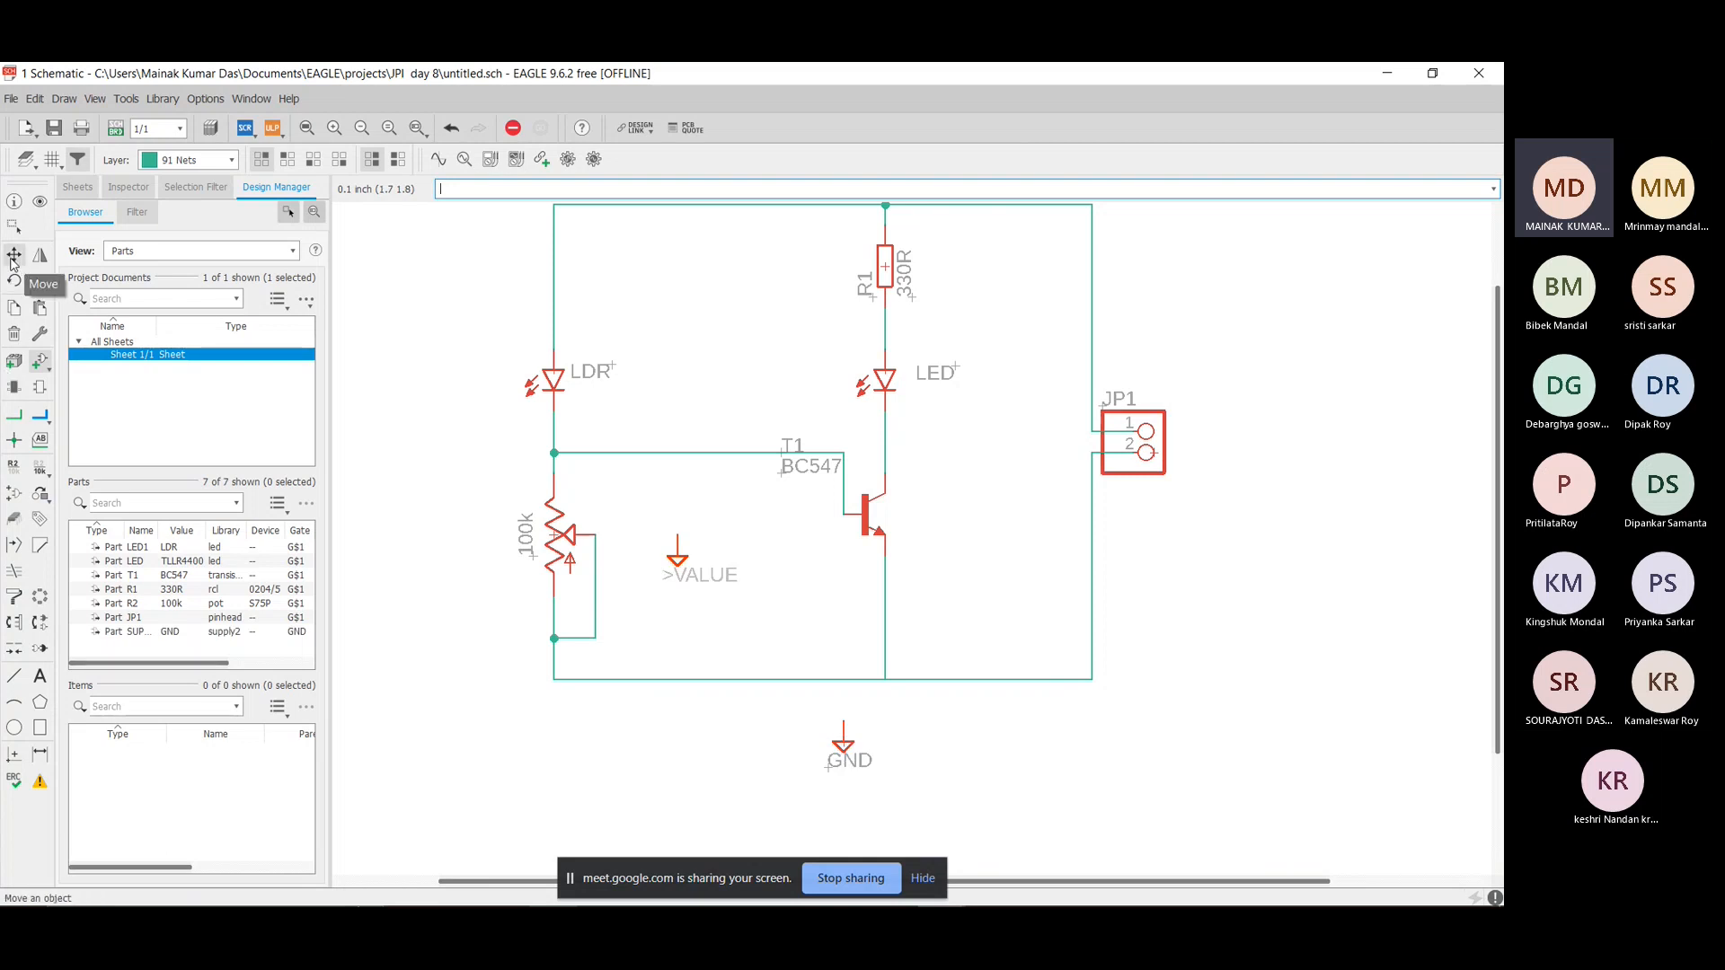
Search the part library for vcc and choose the VCC supply symbol from the supply1 library.
{"action": "left_click", "coordinate": [38, 363]}
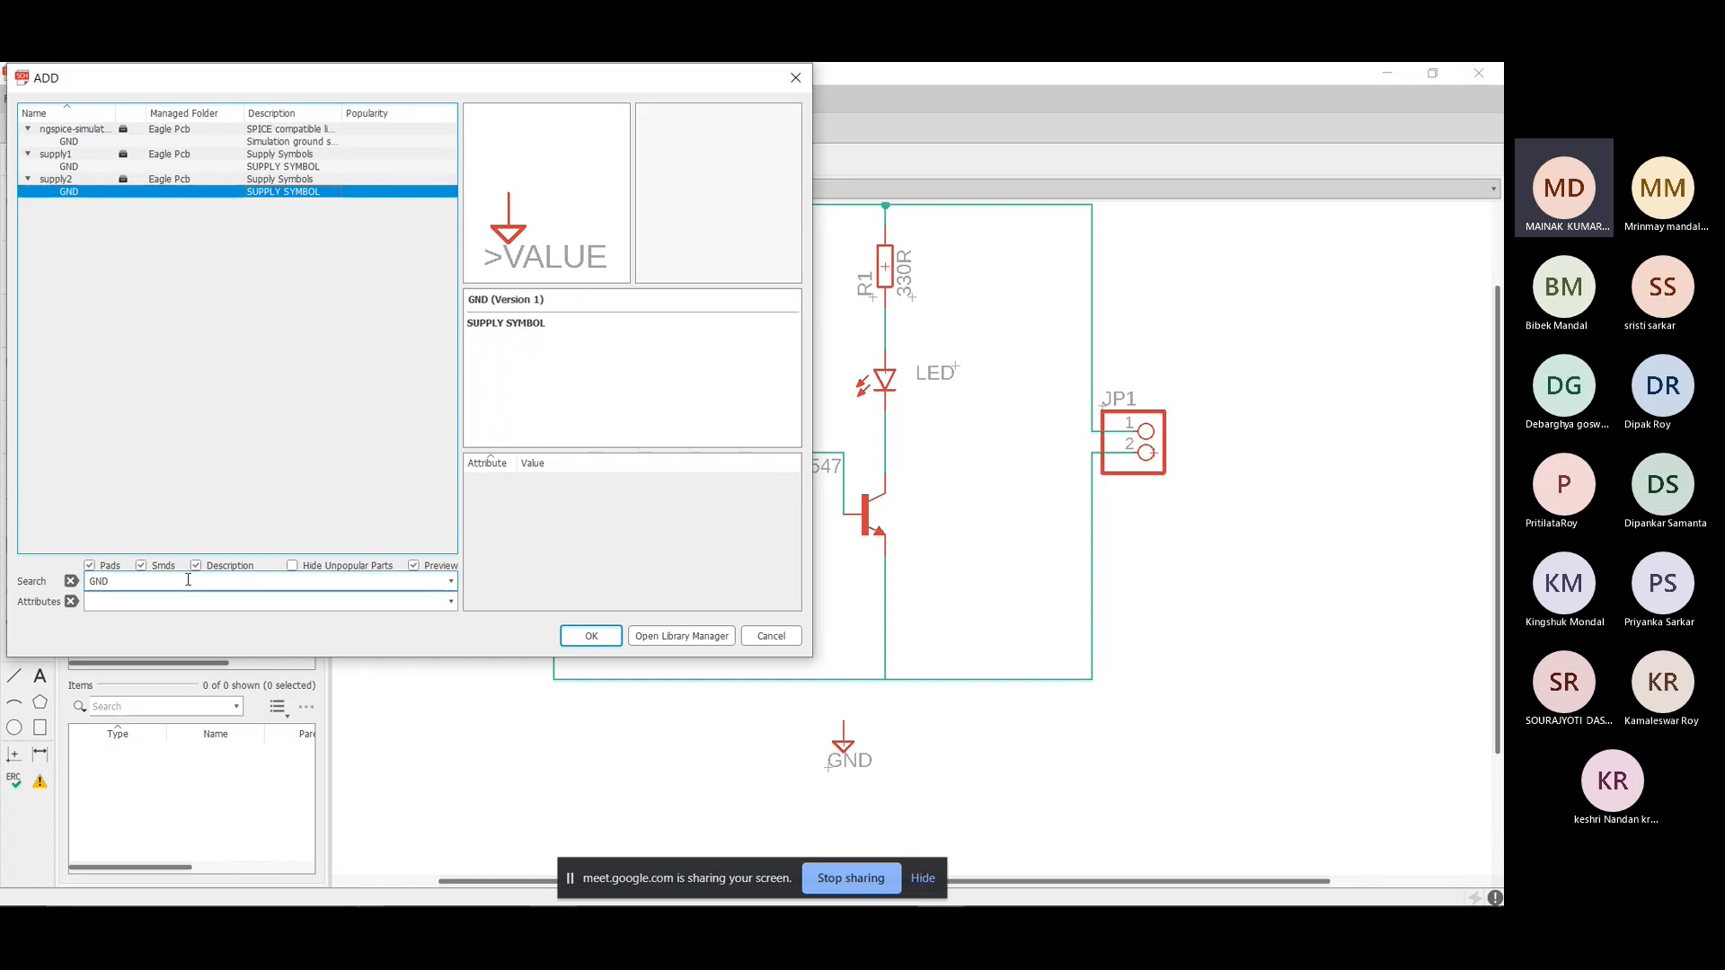
{"action": "key", "text": "BackSpace"}
{"action": "key", "text": "BackSpace"}
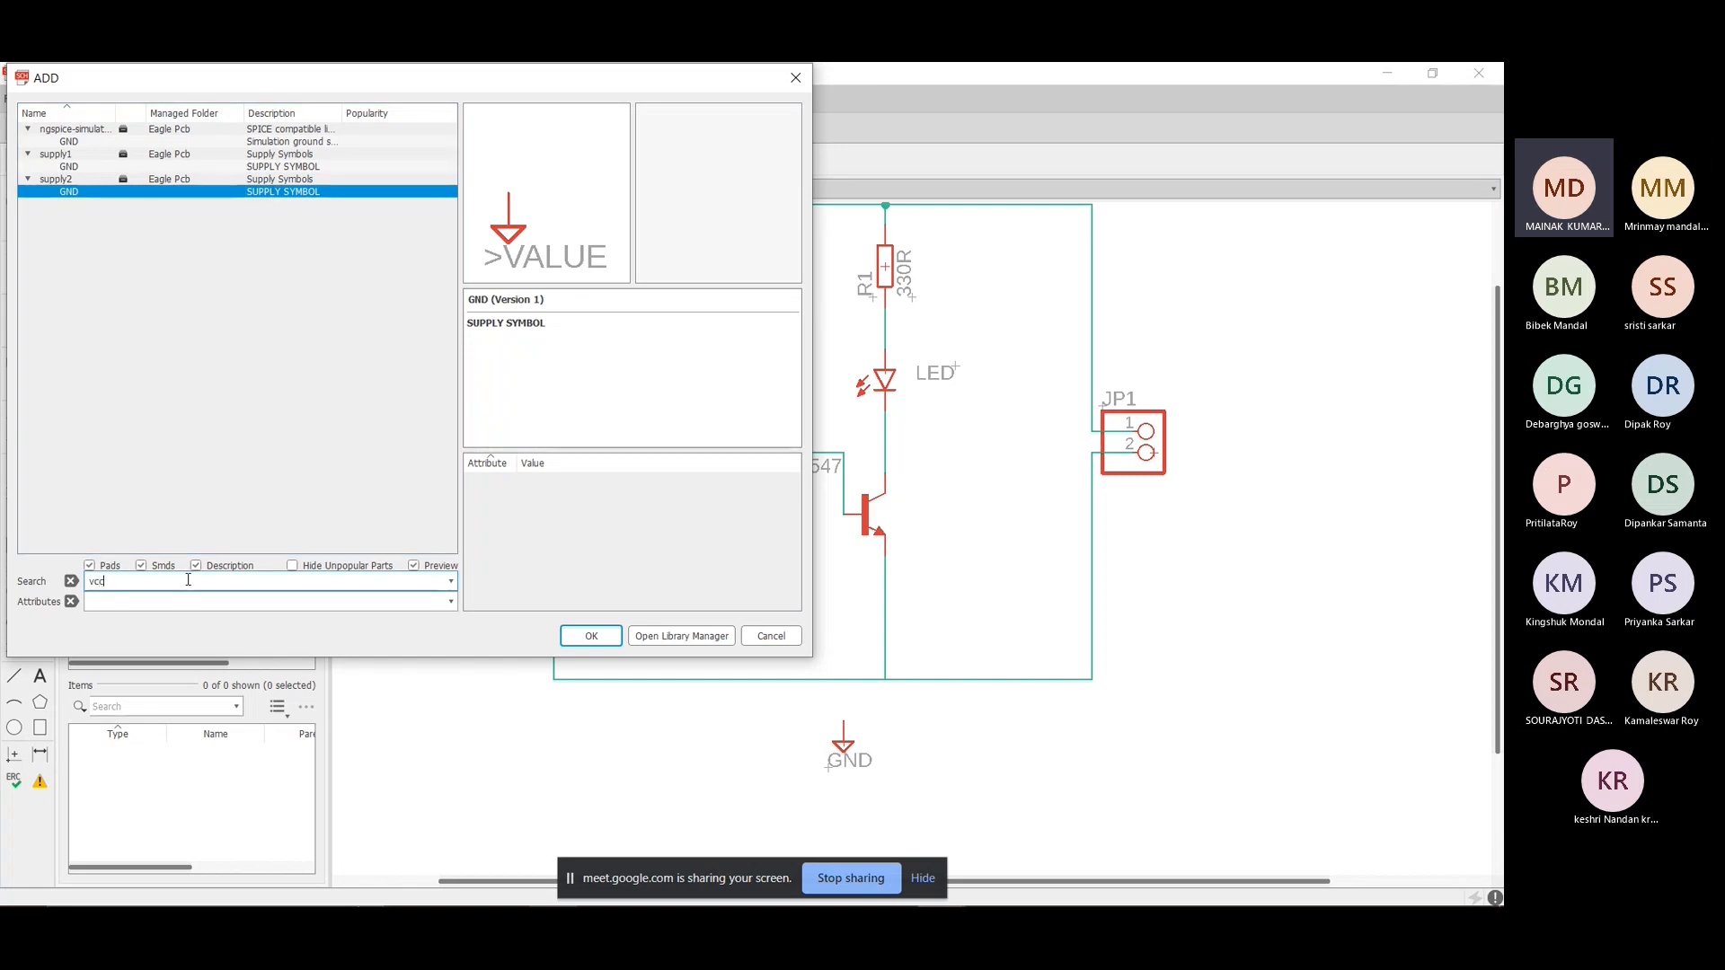
{"action": "key", "text": "Return"}
{"action": "left_click", "coordinate": [115, 142]}
{"action": "left_click", "coordinate": [104, 167]}
{"action": "left_click", "coordinate": [106, 143]}
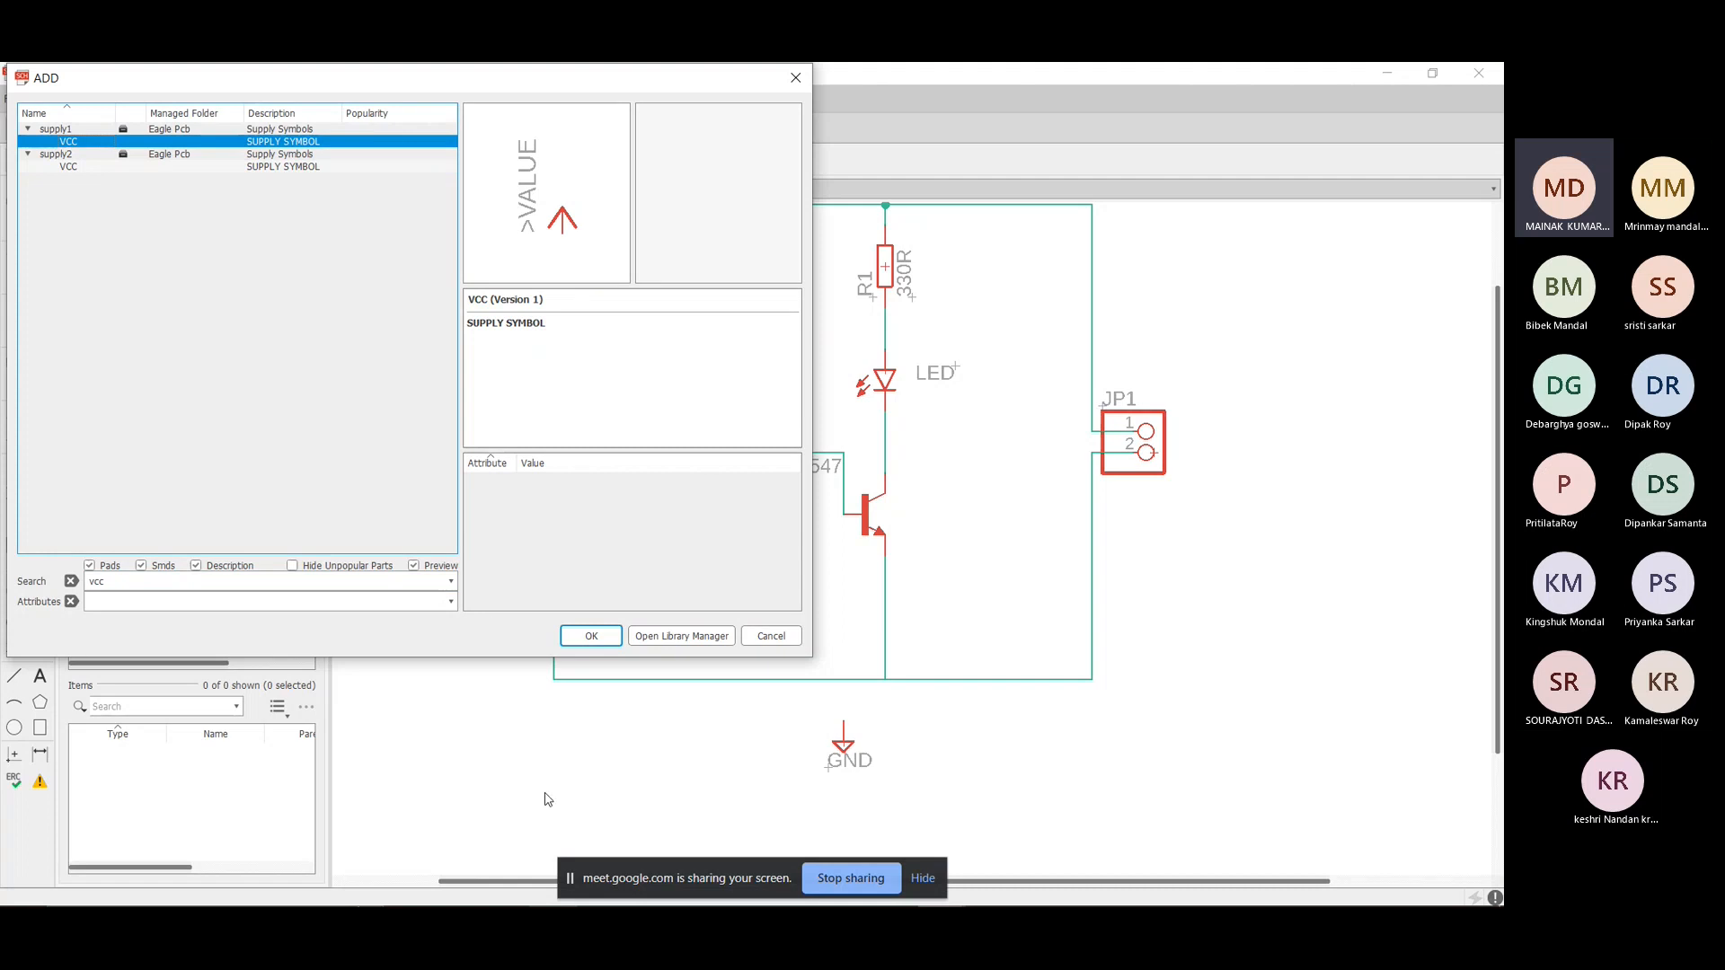
{"action": "left_click", "coordinate": [586, 636]}
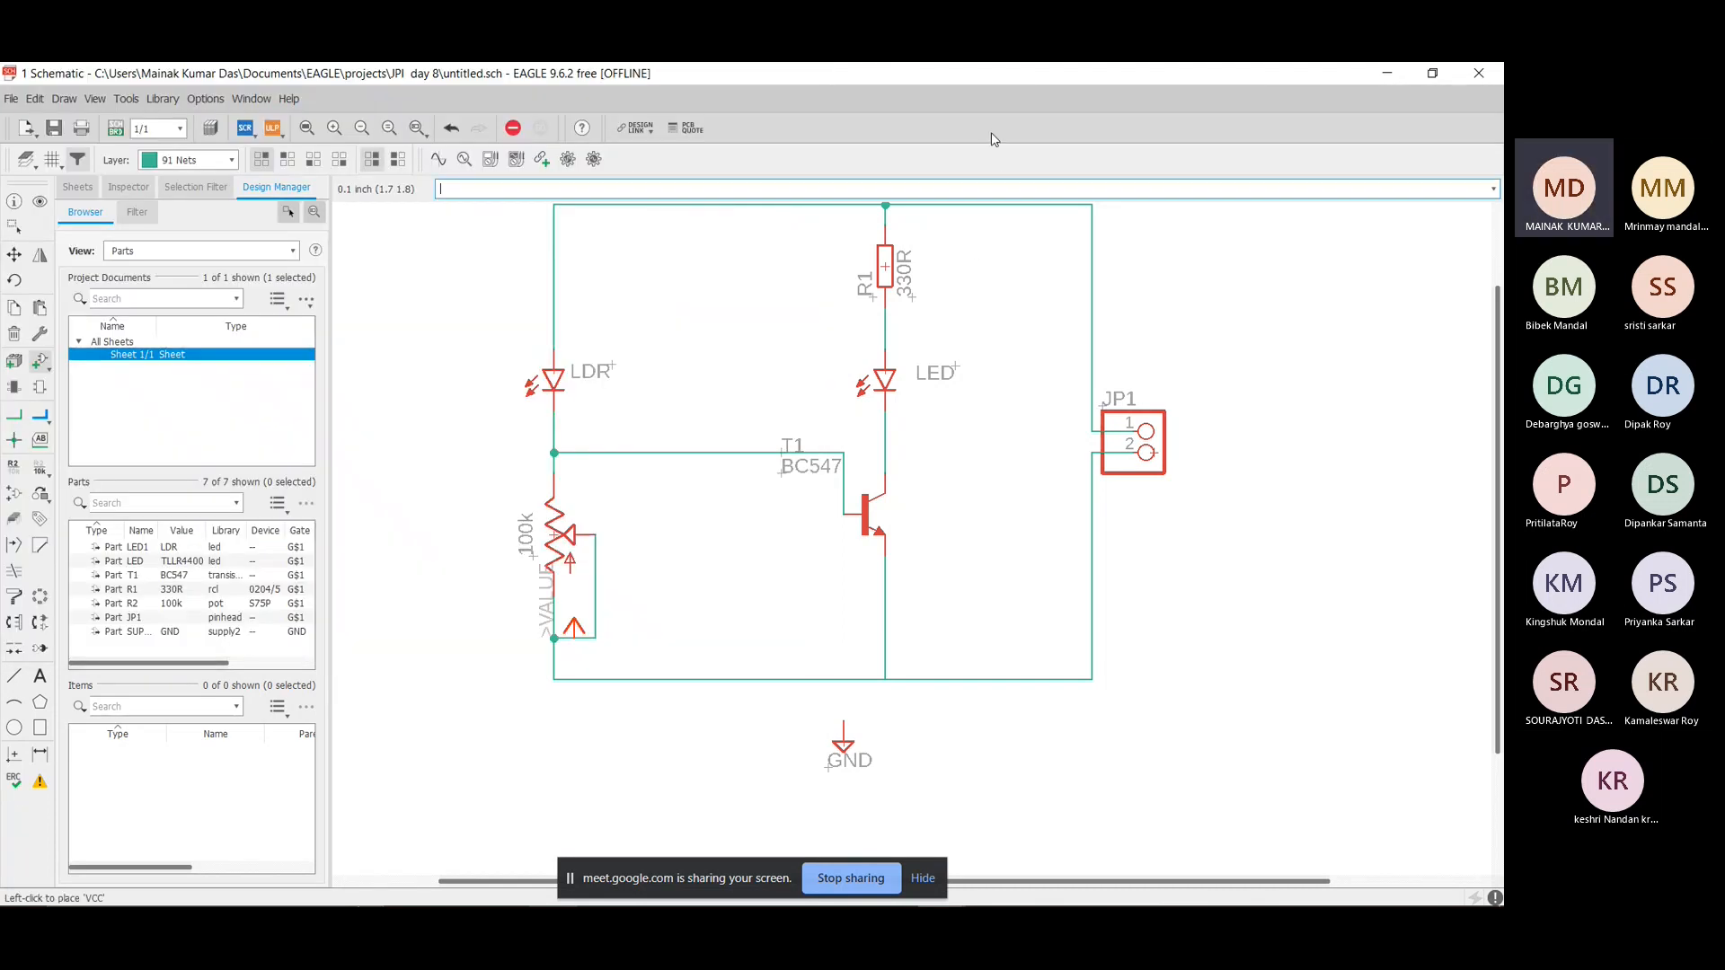
Place the VCC supply symbol just above the top-wire junction over resistor R1.
{"action": "scroll", "coordinate": [964, 220], "scroll_direction": "down", "scroll_amount": 3}
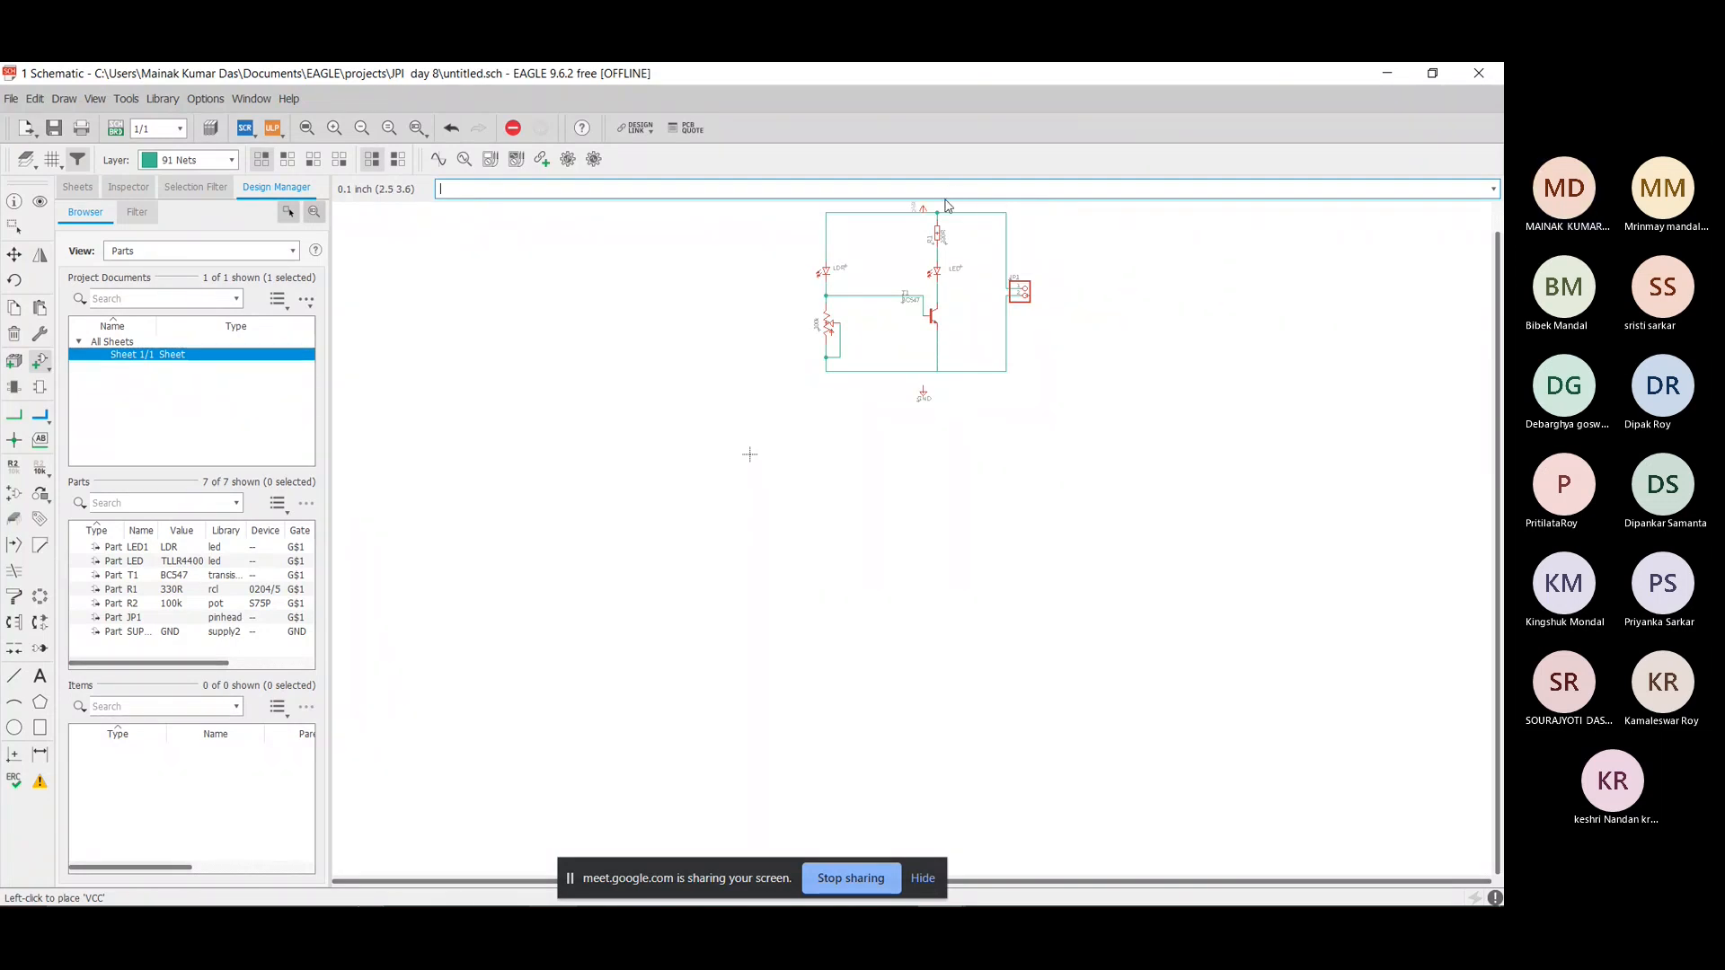
{"action": "scroll", "coordinate": [944, 205], "scroll_direction": "up", "scroll_amount": 5}
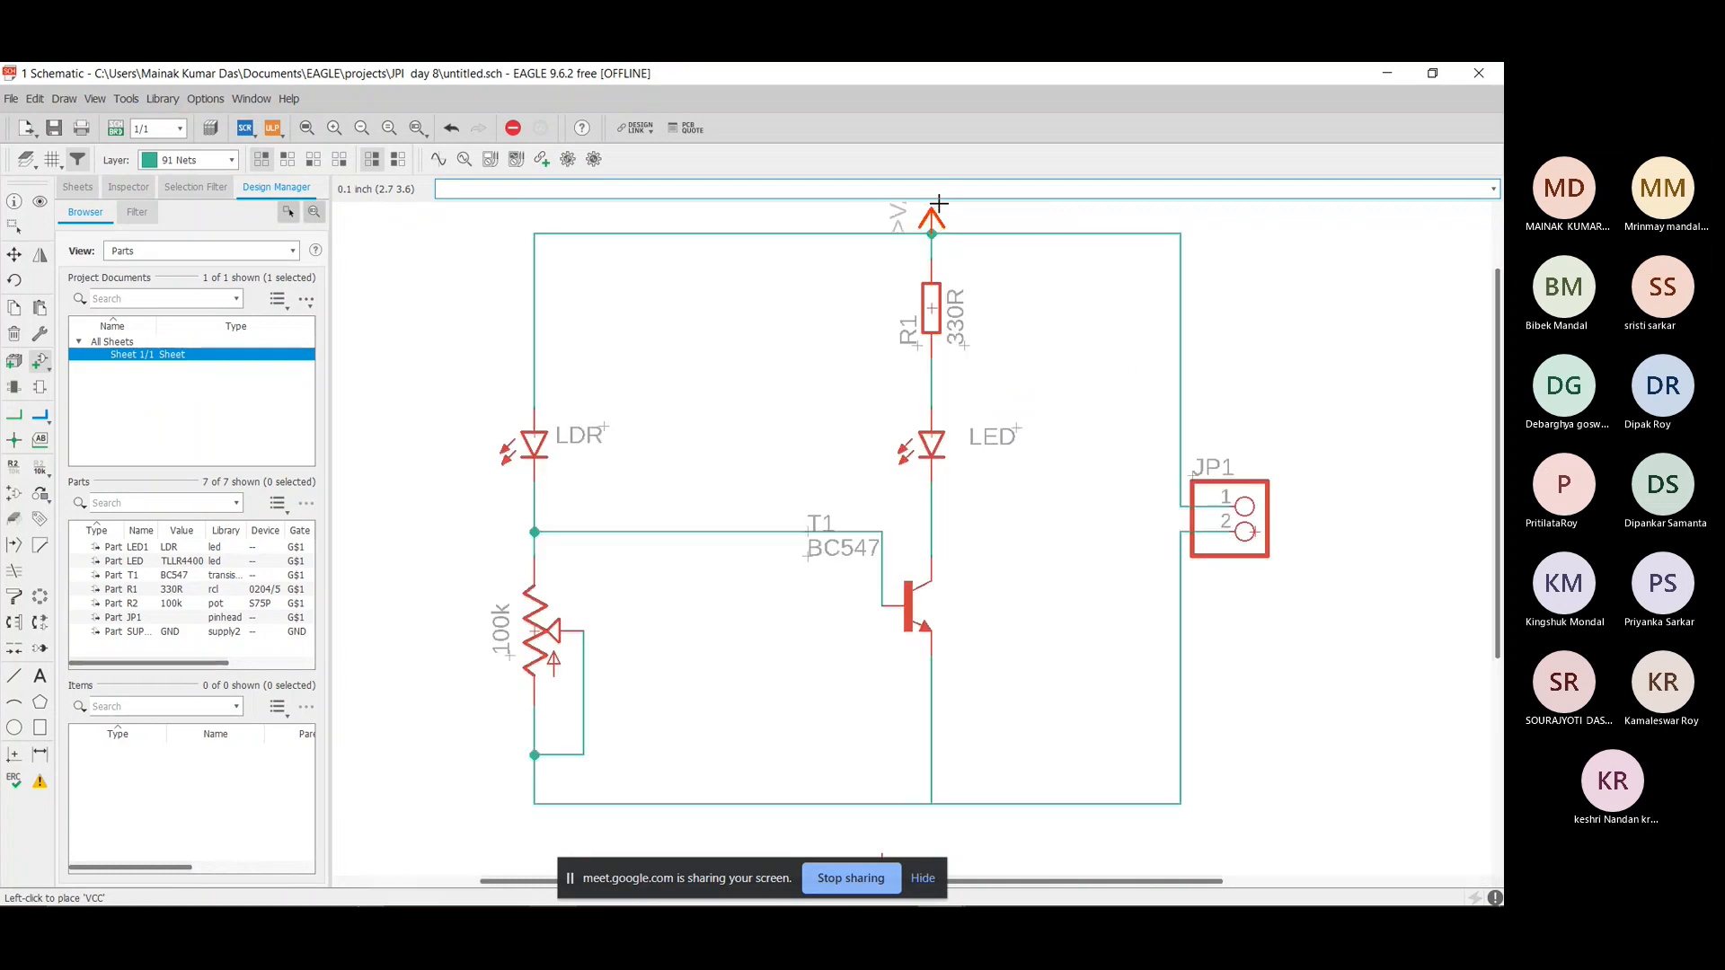
{"action": "scroll", "coordinate": [938, 204], "scroll_direction": "up", "scroll_amount": 2}
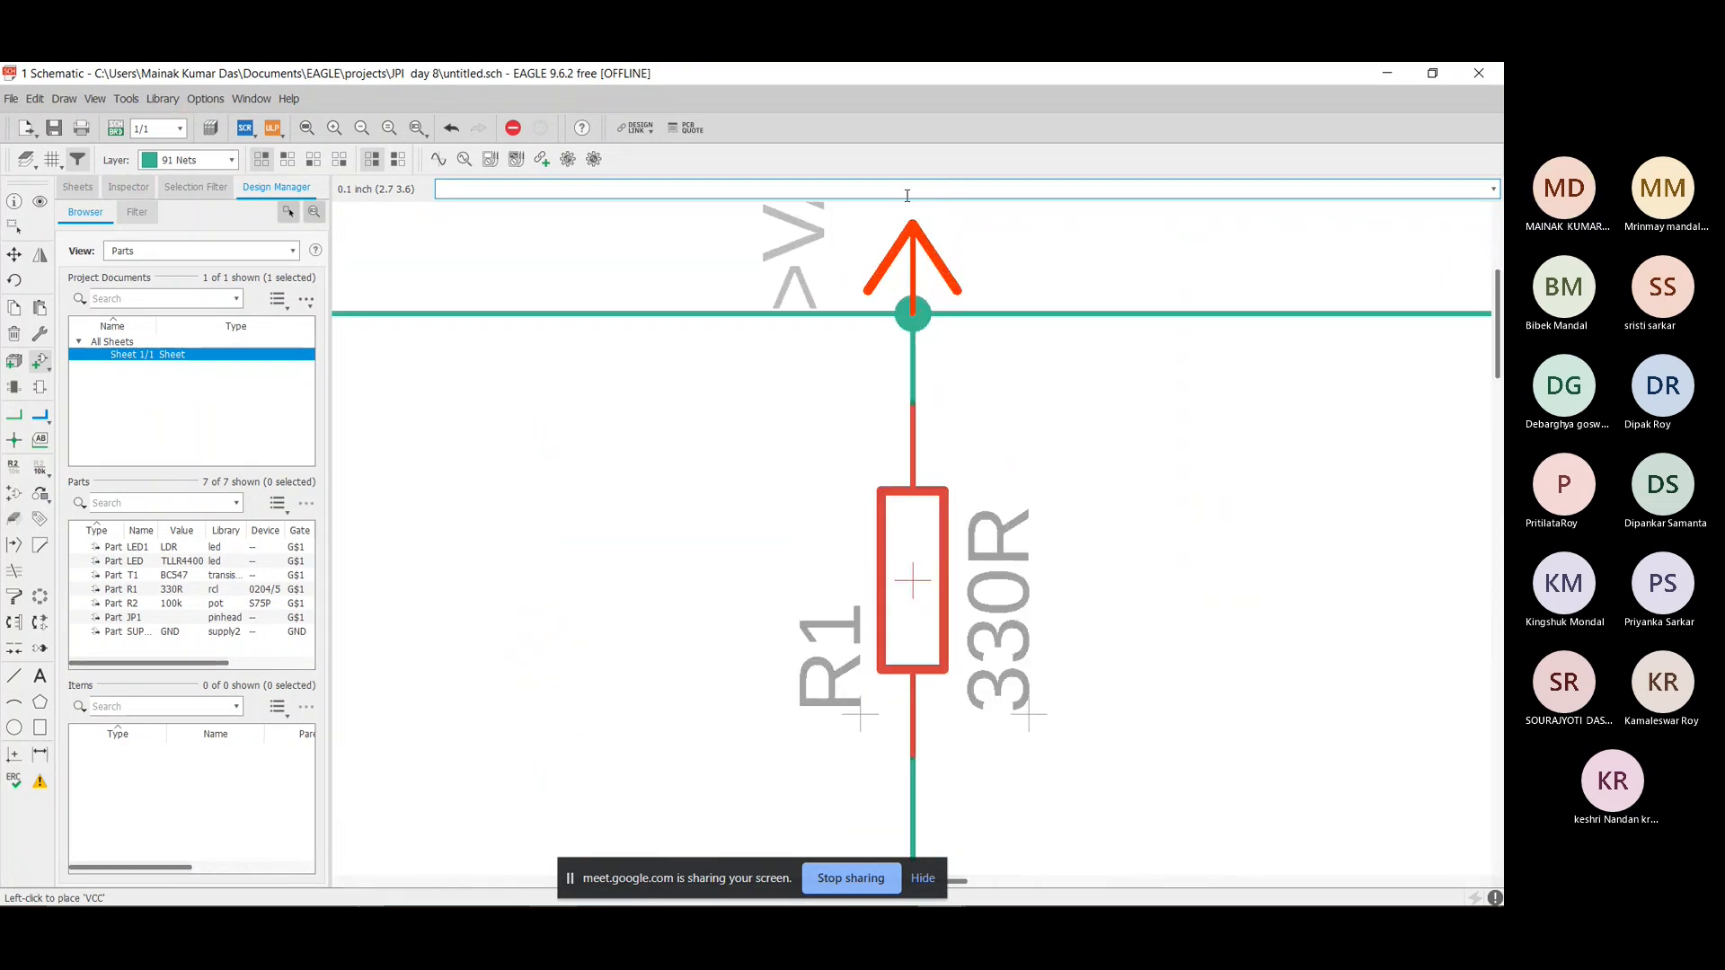
{"action": "left_click_drag", "start_coordinate": [1498, 301], "coordinate": [1499, 238]}
{"action": "left_click", "coordinate": [941, 540]}
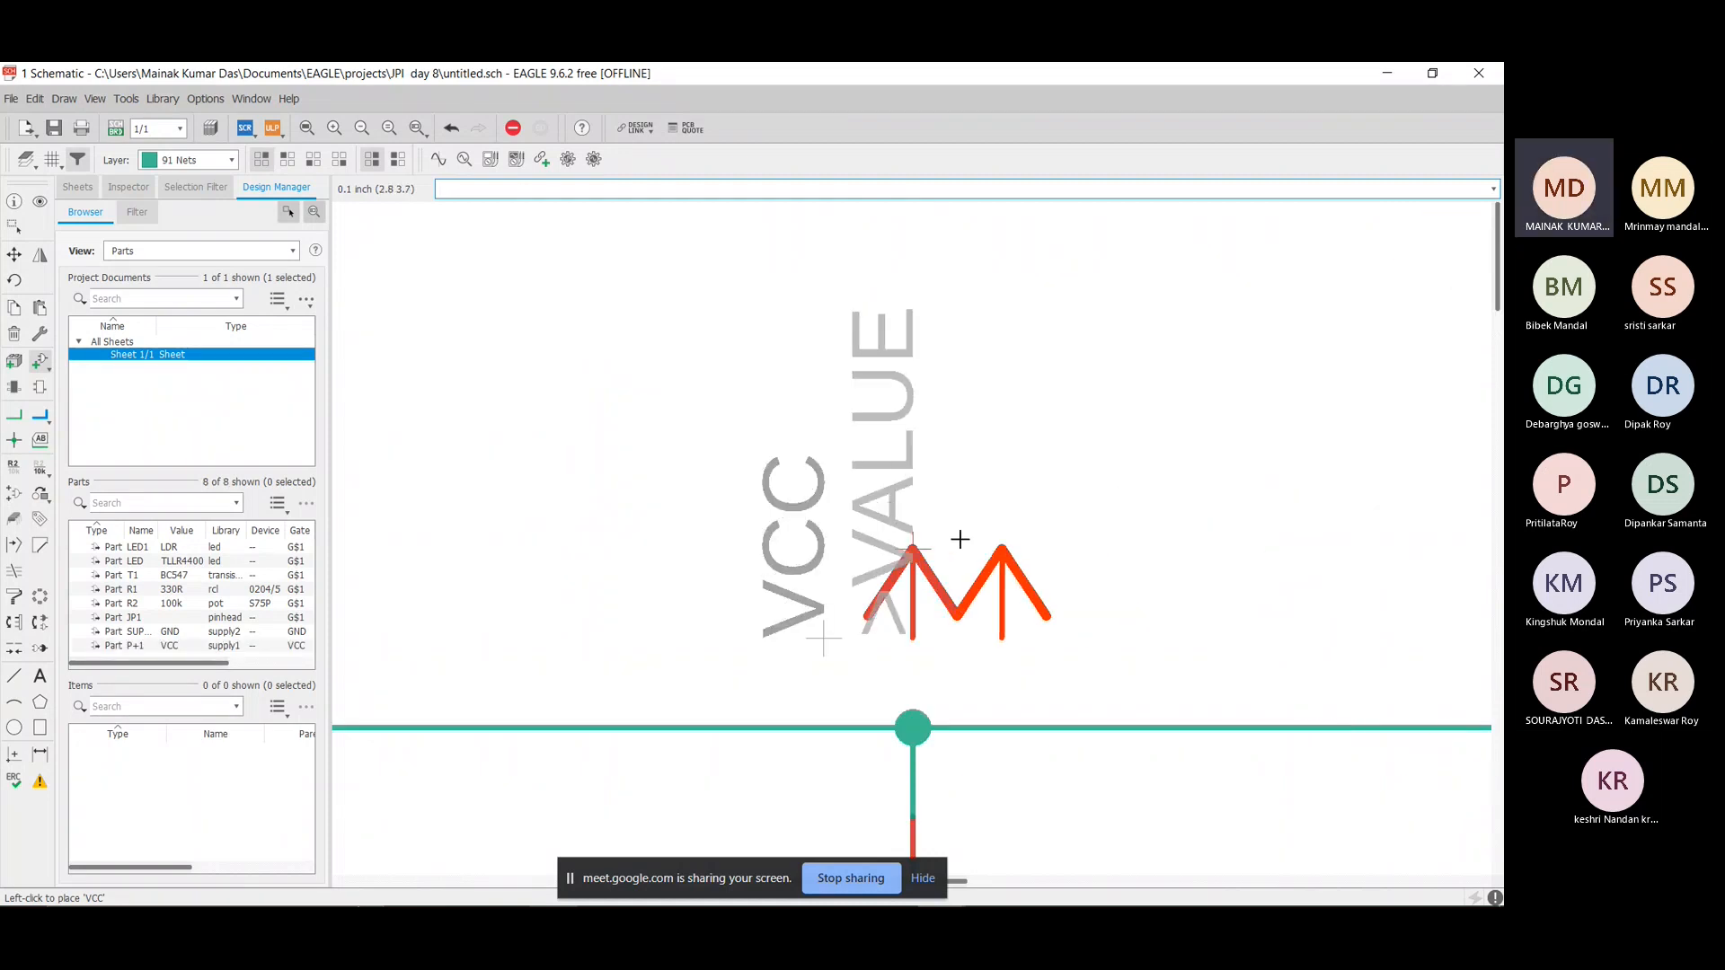
Draw a net from the VCC symbol to the junction above R1 and merge net N$1 into VCC.
{"action": "left_click", "coordinate": [14, 387]}
{"action": "left_click", "coordinate": [310, 196]}
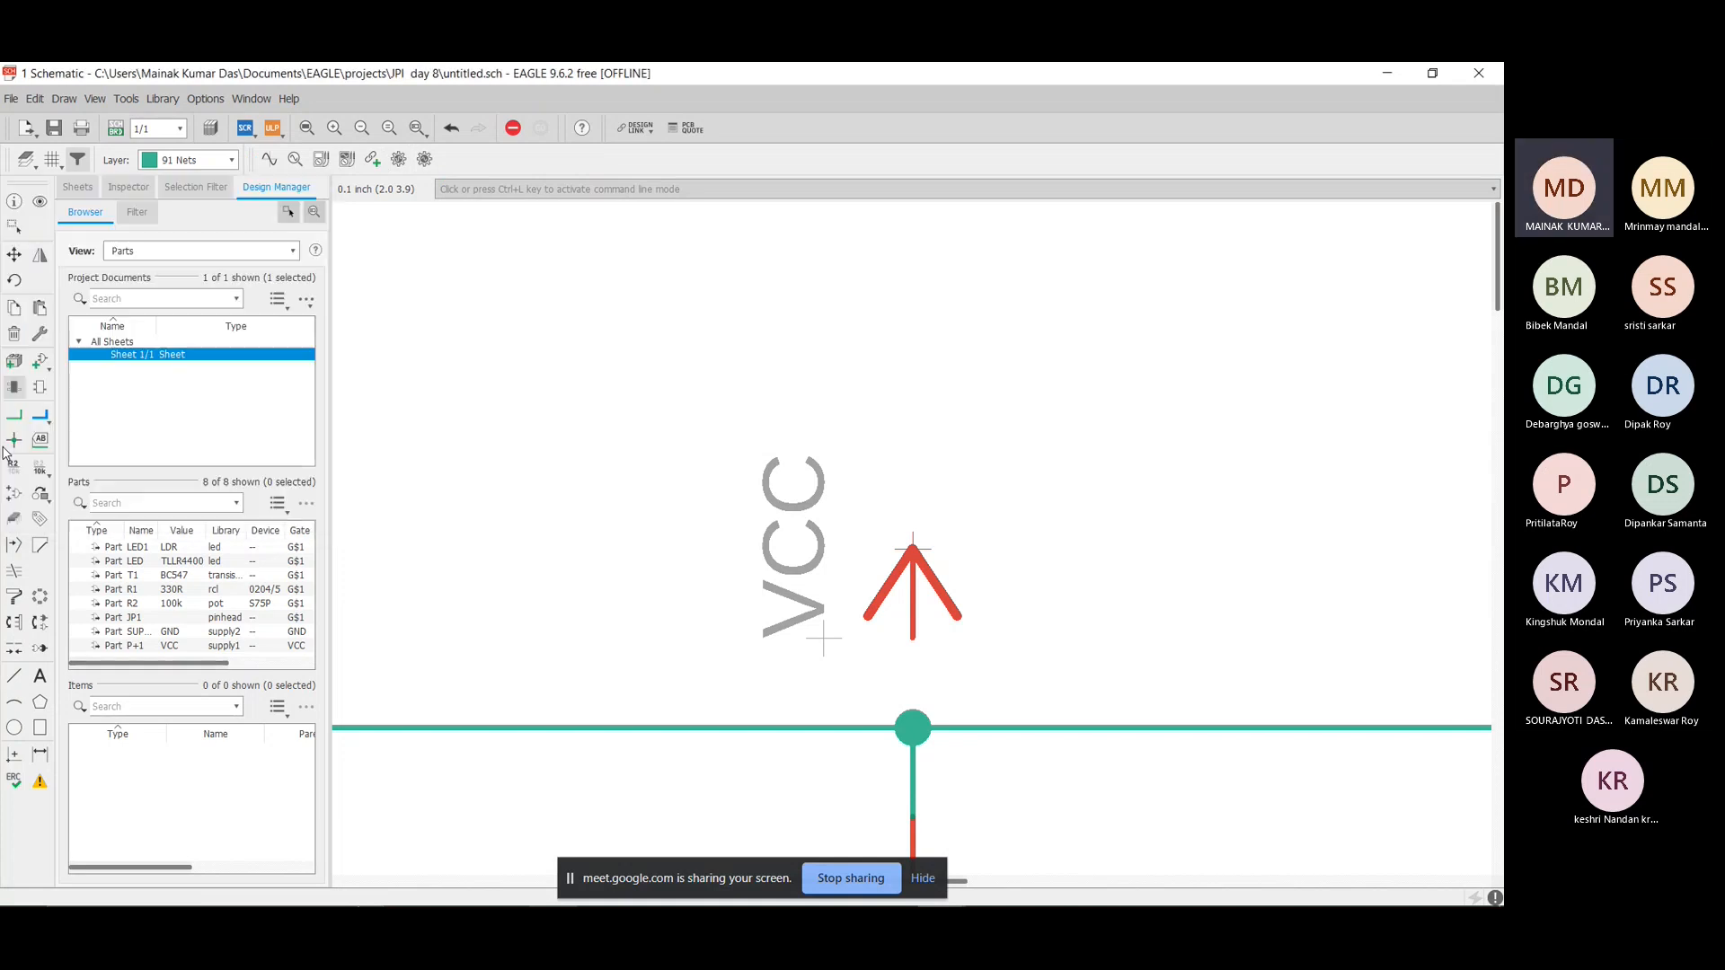
{"action": "left_click", "coordinate": [14, 415]}
{"action": "left_click", "coordinate": [913, 638]}
{"action": "left_click", "coordinate": [903, 702]}
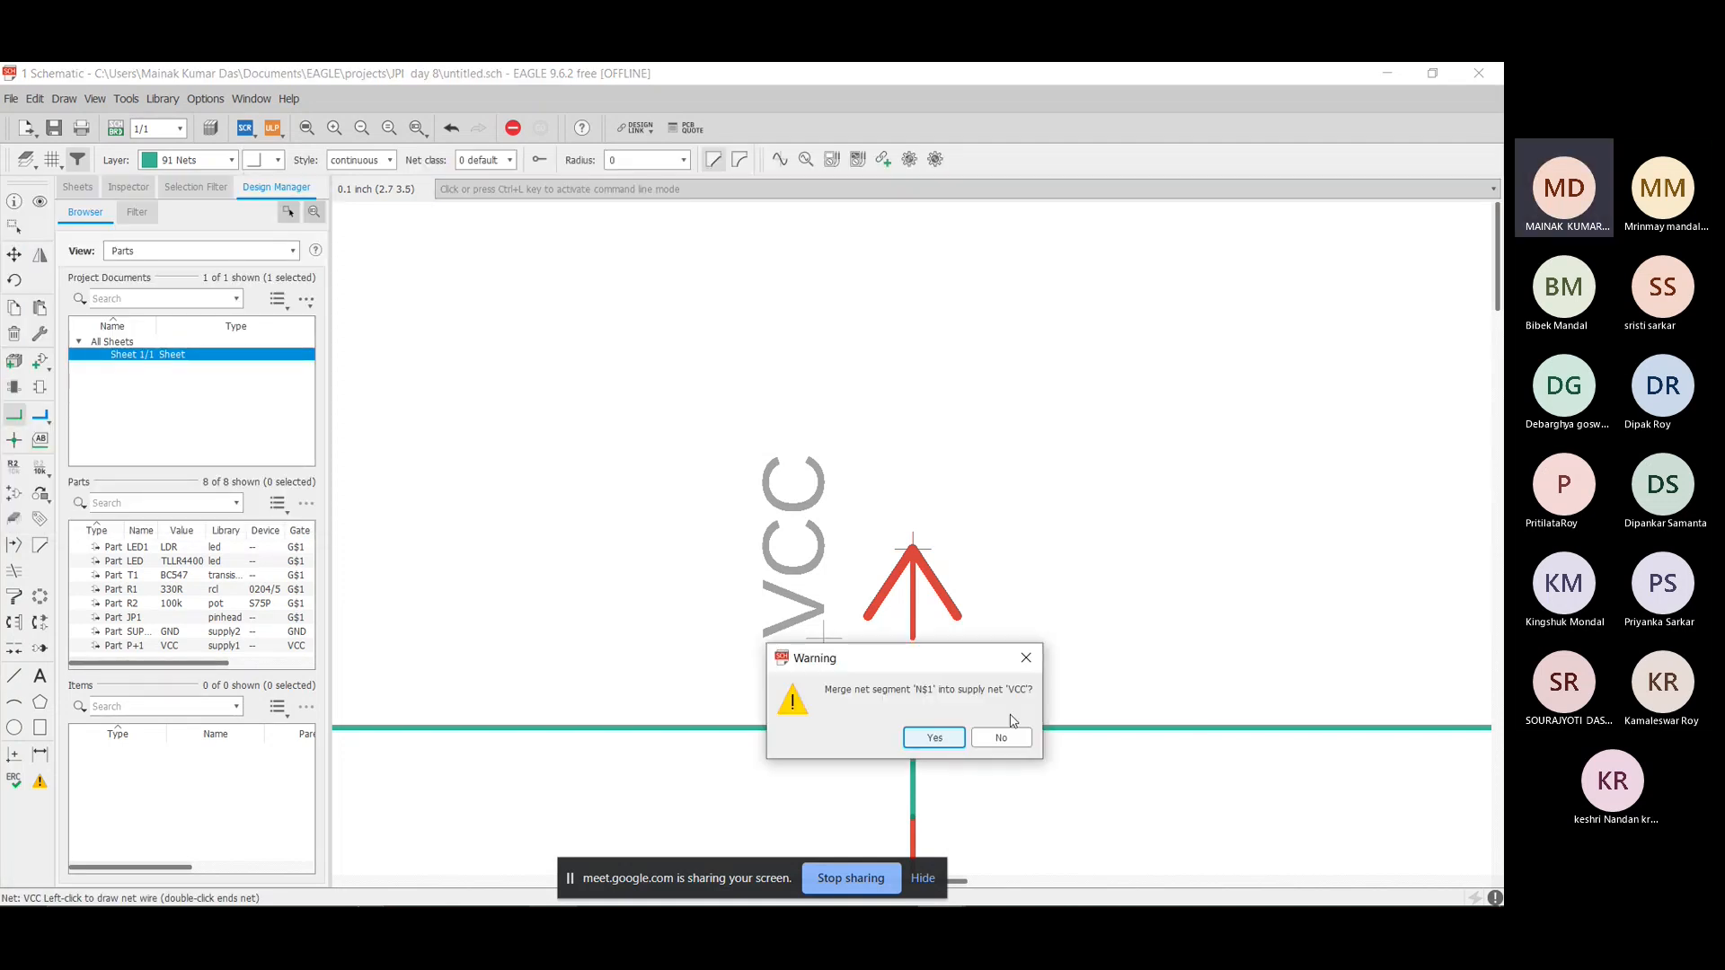
{"action": "left_click", "coordinate": [921, 739]}
Draw a net from the GND symbol up to the circuit's bottom wire and merge net N$3 into GND.
{"action": "scroll", "coordinate": [1277, 557], "scroll_direction": "down", "scroll_amount": 2}
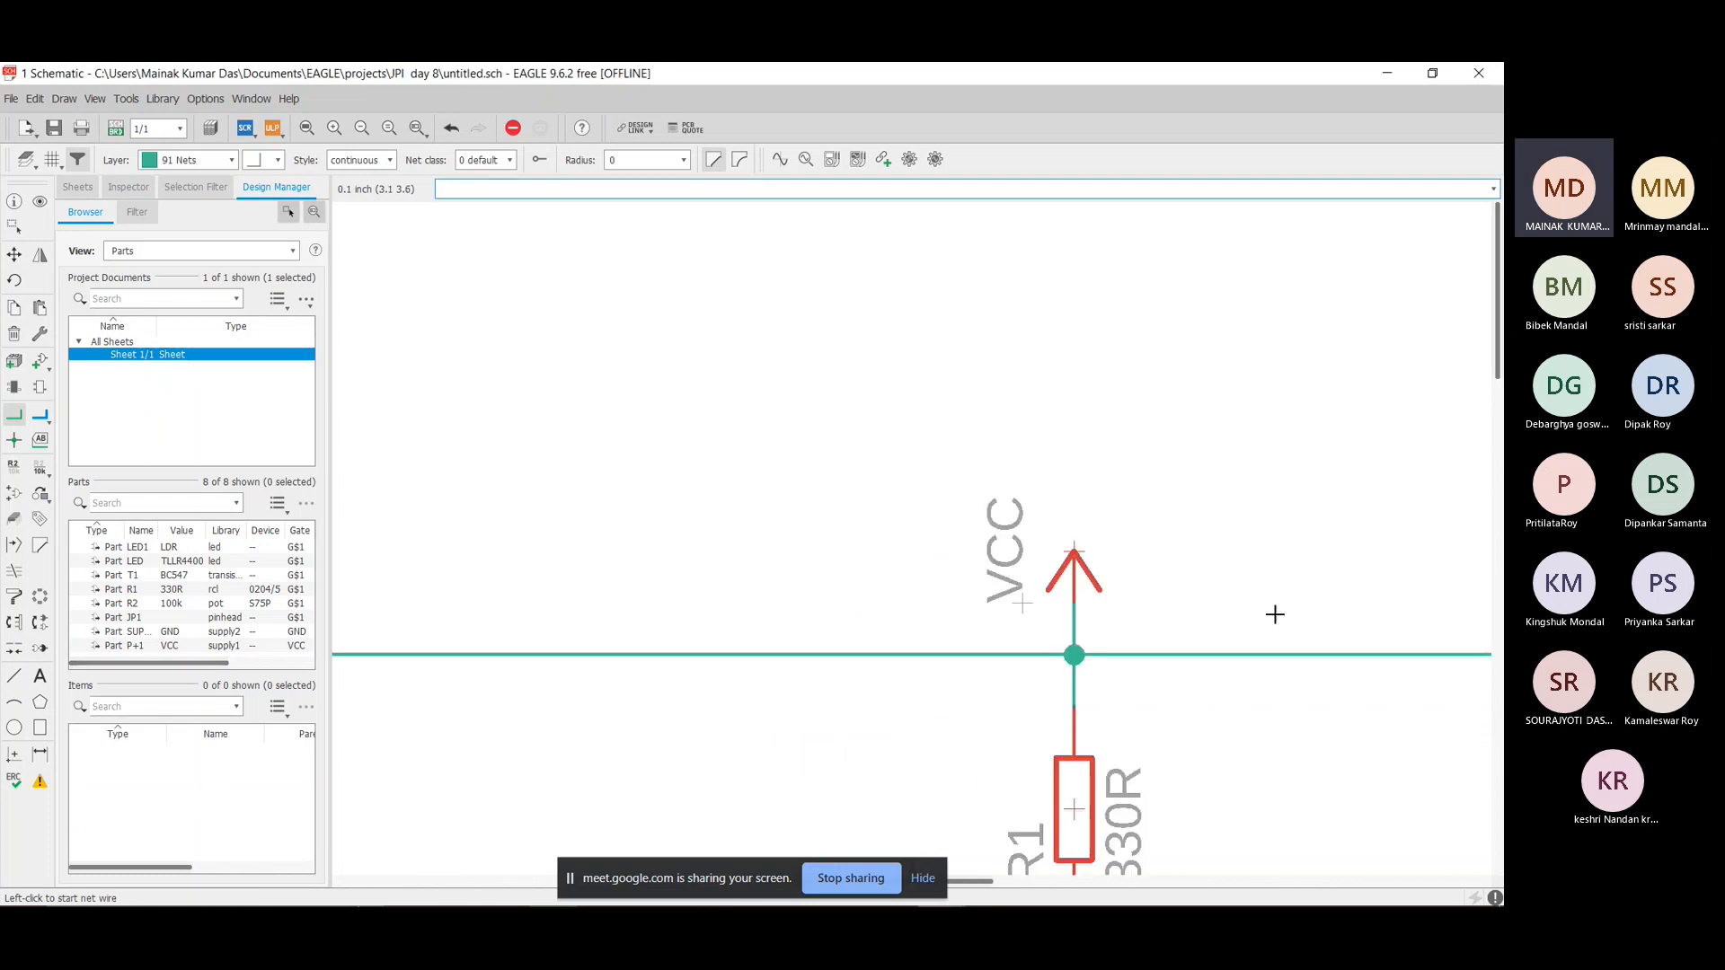
{"action": "scroll", "coordinate": [1294, 701], "scroll_direction": "down", "scroll_amount": 3}
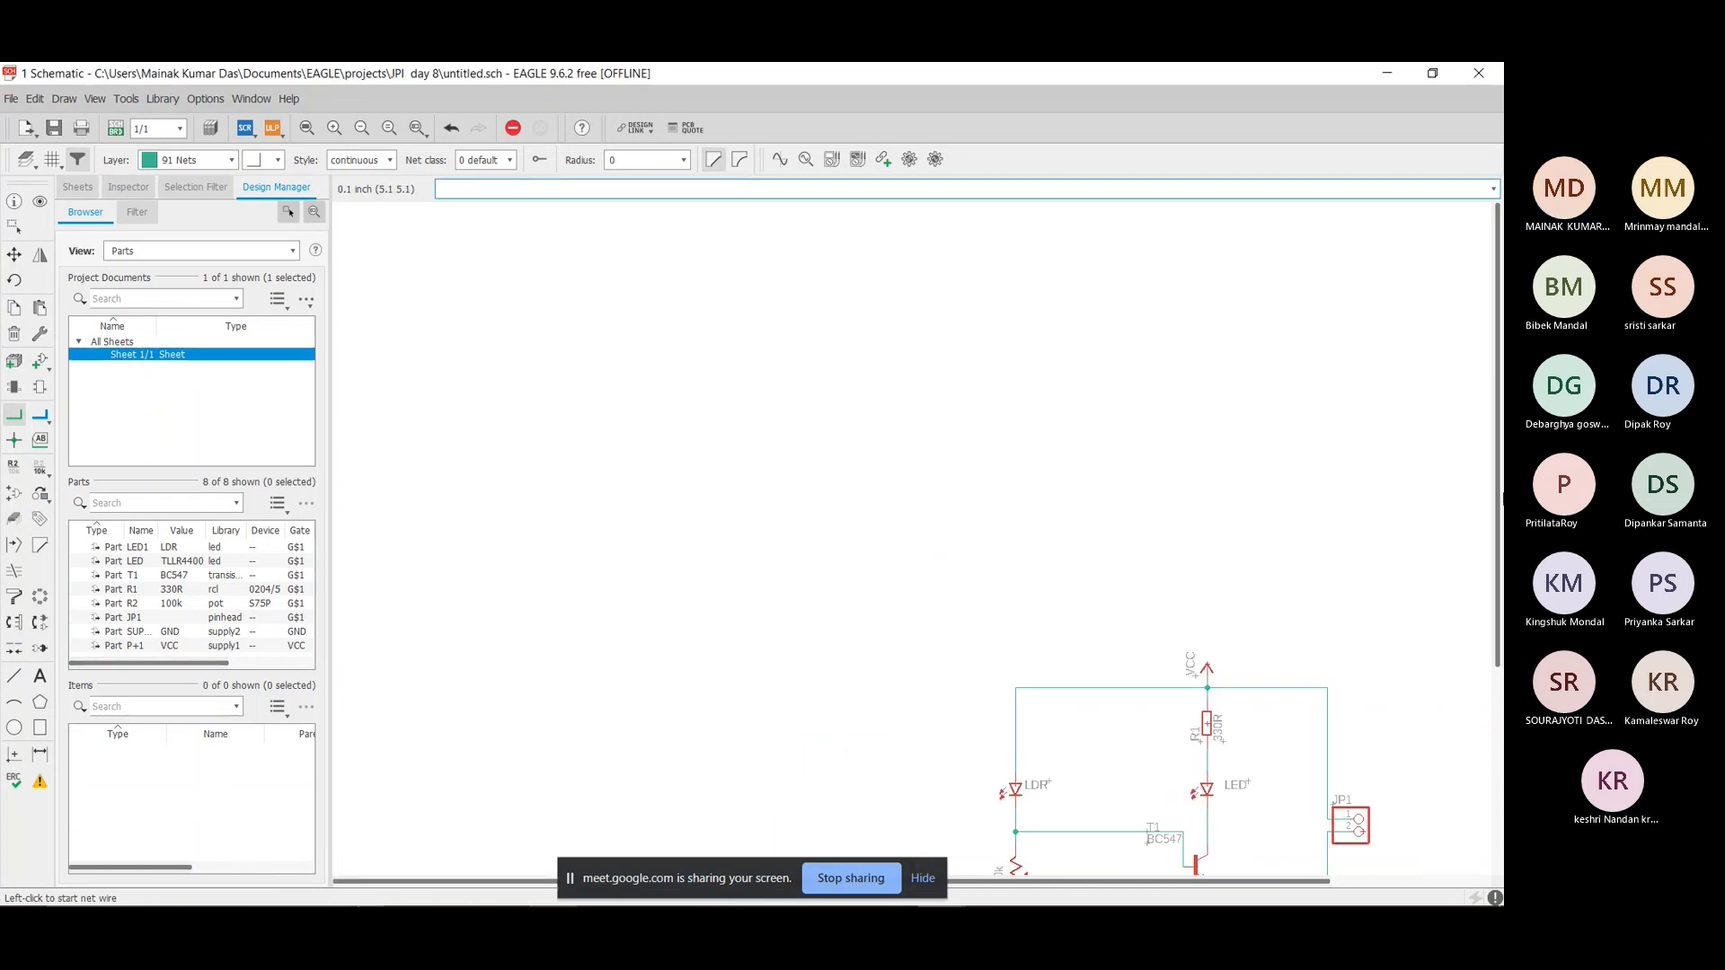
{"action": "left_click_drag", "start_coordinate": [1501, 494], "coordinate": [1501, 790]}
{"action": "scroll", "coordinate": [1224, 675], "scroll_direction": "up", "scroll_amount": 5}
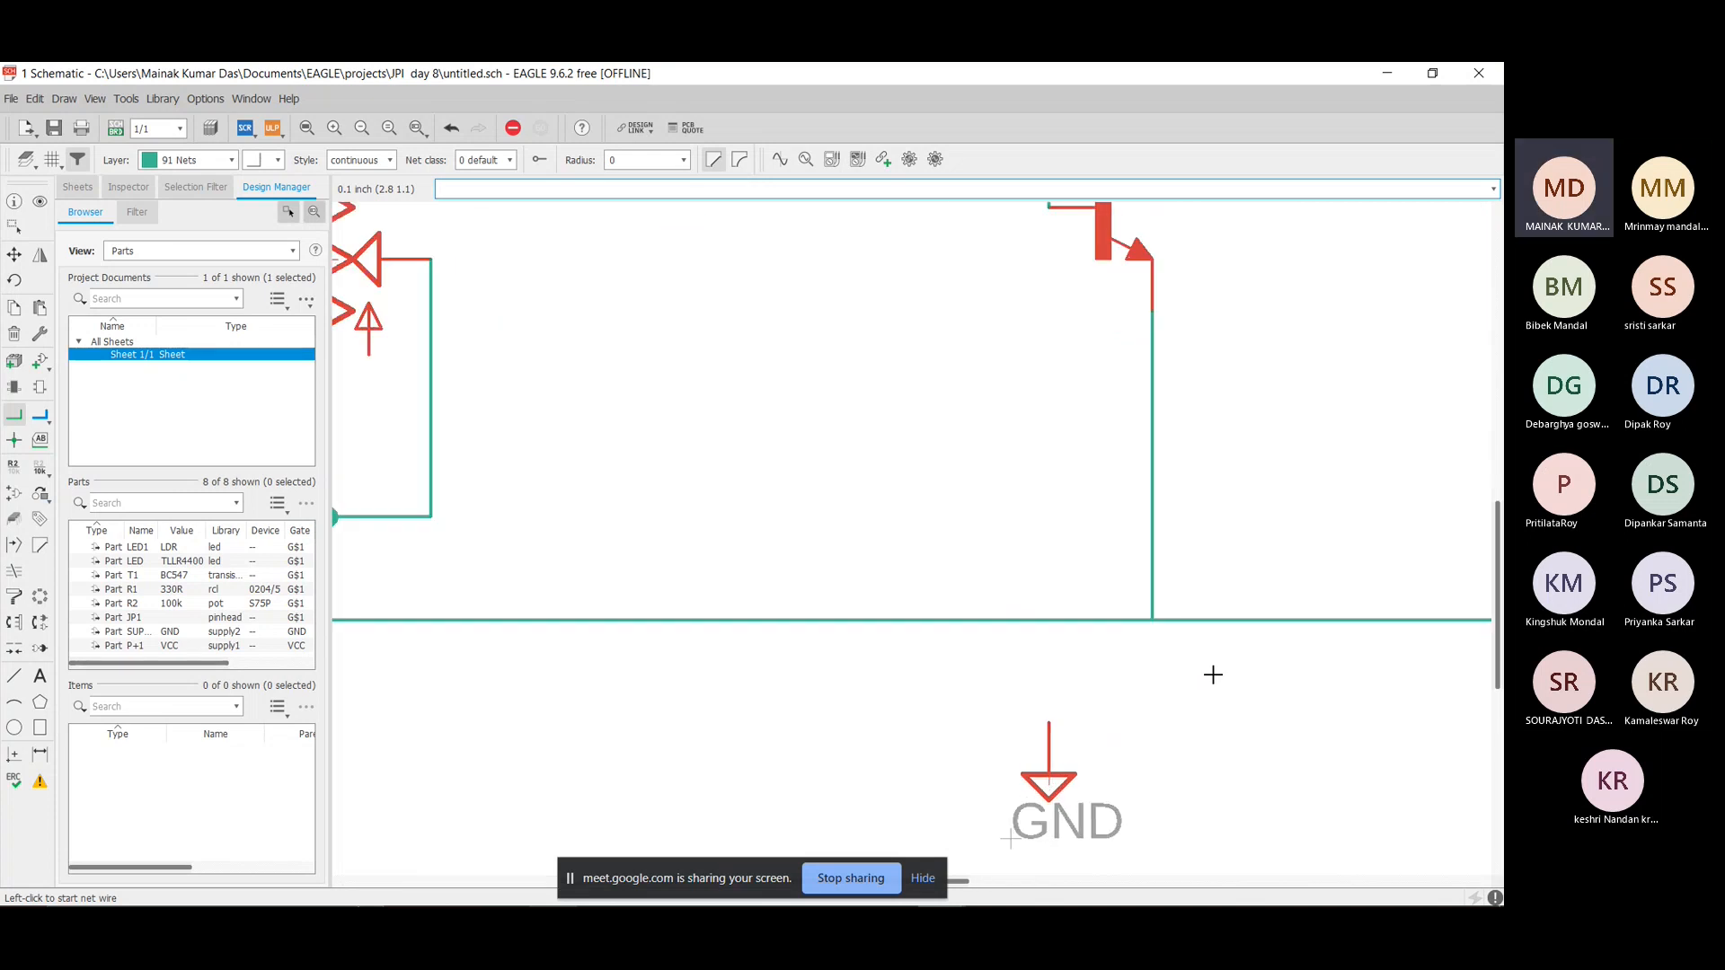
{"action": "left_click", "coordinate": [993, 748]}
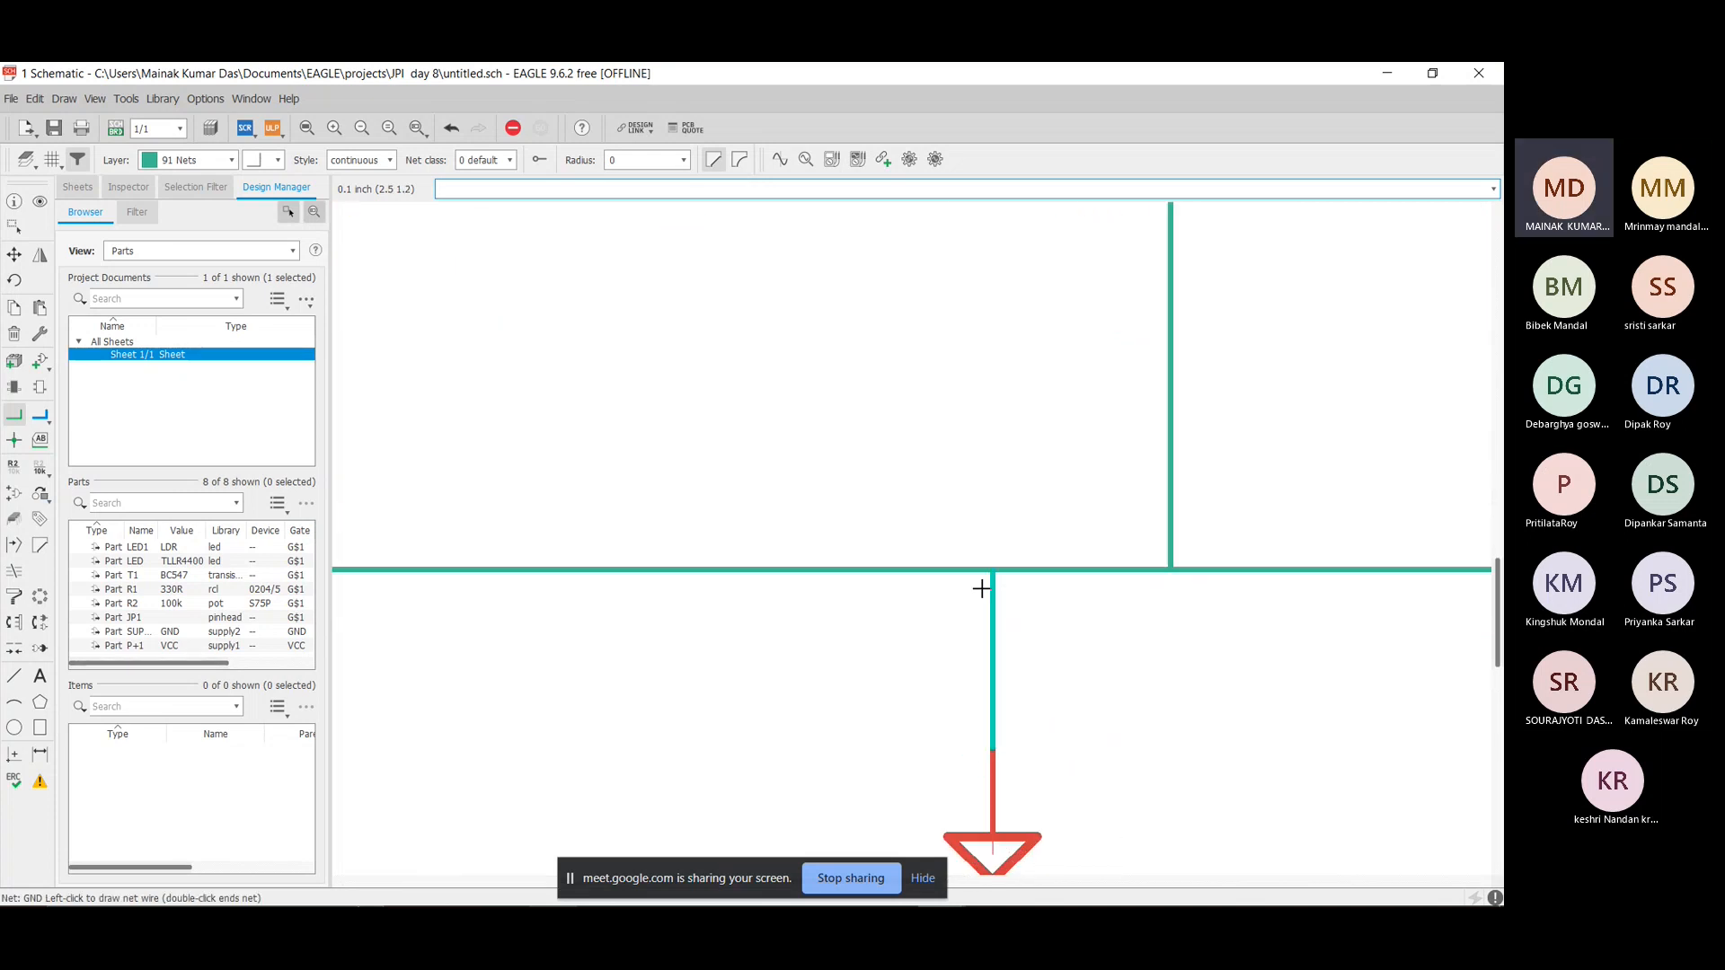
{"action": "left_click", "coordinate": [995, 569]}
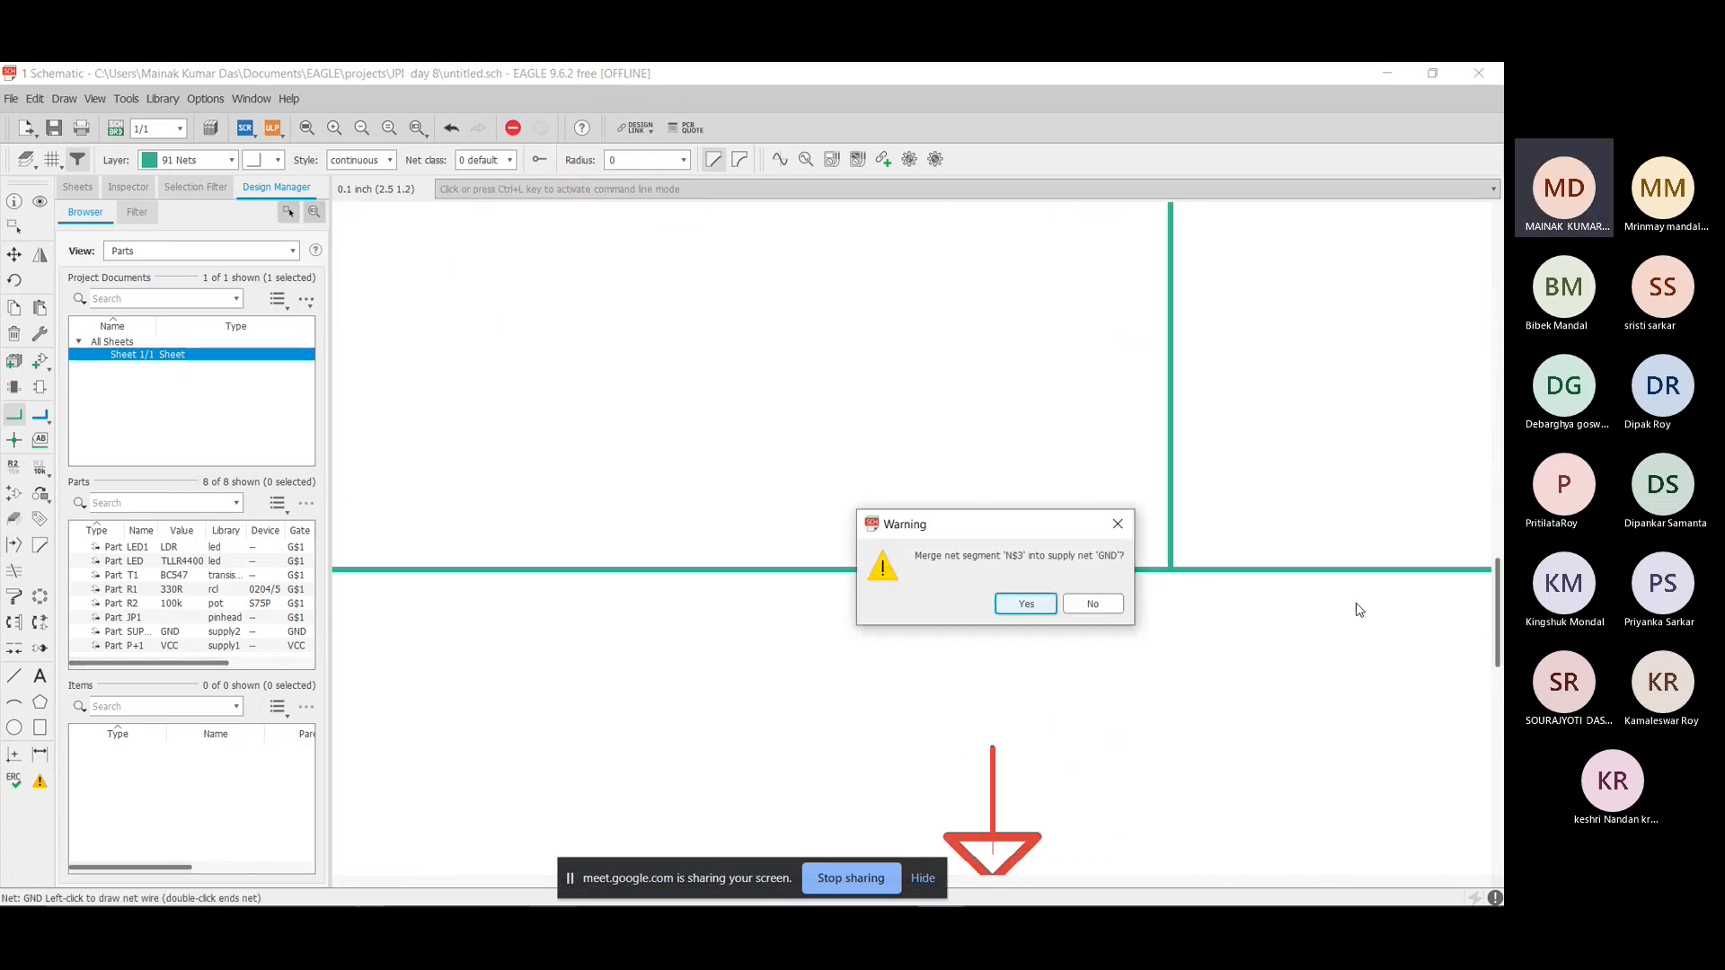
{"action": "left_click", "coordinate": [1025, 603]}
{"action": "scroll", "coordinate": [1384, 504], "scroll_direction": "down", "scroll_amount": 5}
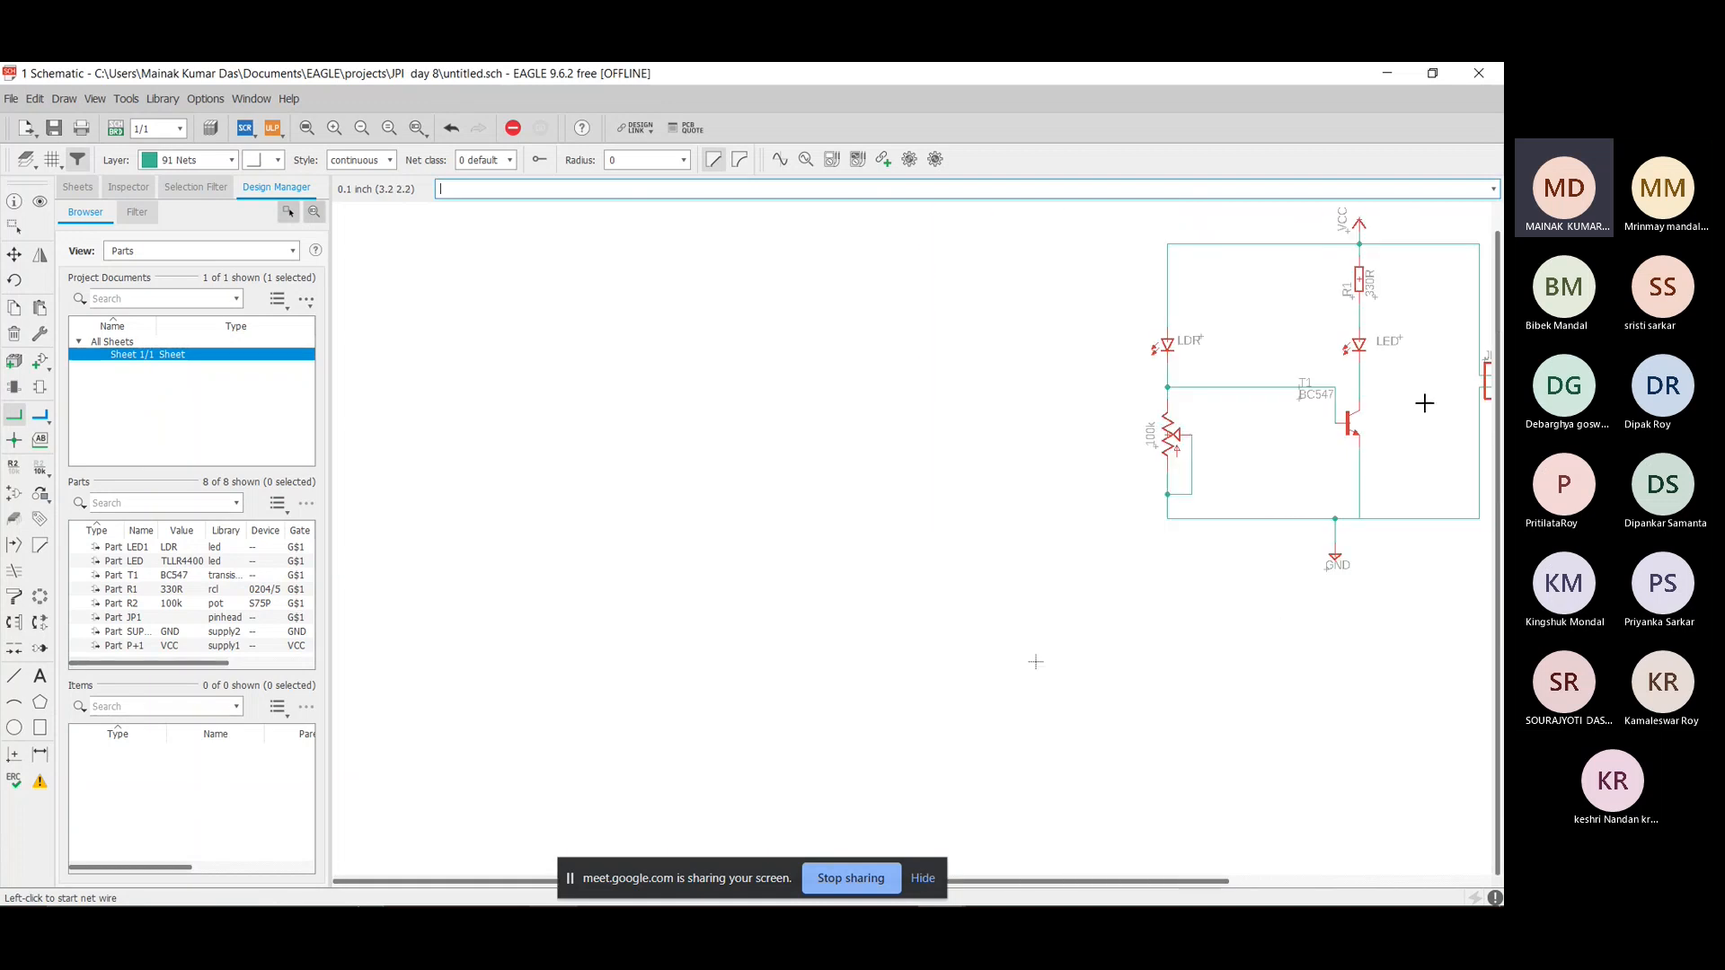
Move the GND symbol and its bottom-wire junction so both line up directly beneath transistor T1's emitter wire.
{"action": "scroll", "coordinate": [1479, 229], "scroll_direction": "up", "scroll_amount": 5}
{"action": "scroll", "coordinate": [1481, 241], "scroll_direction": "down", "scroll_amount": 5}
{"action": "scroll", "coordinate": [1482, 243], "scroll_direction": "up", "scroll_amount": 3}
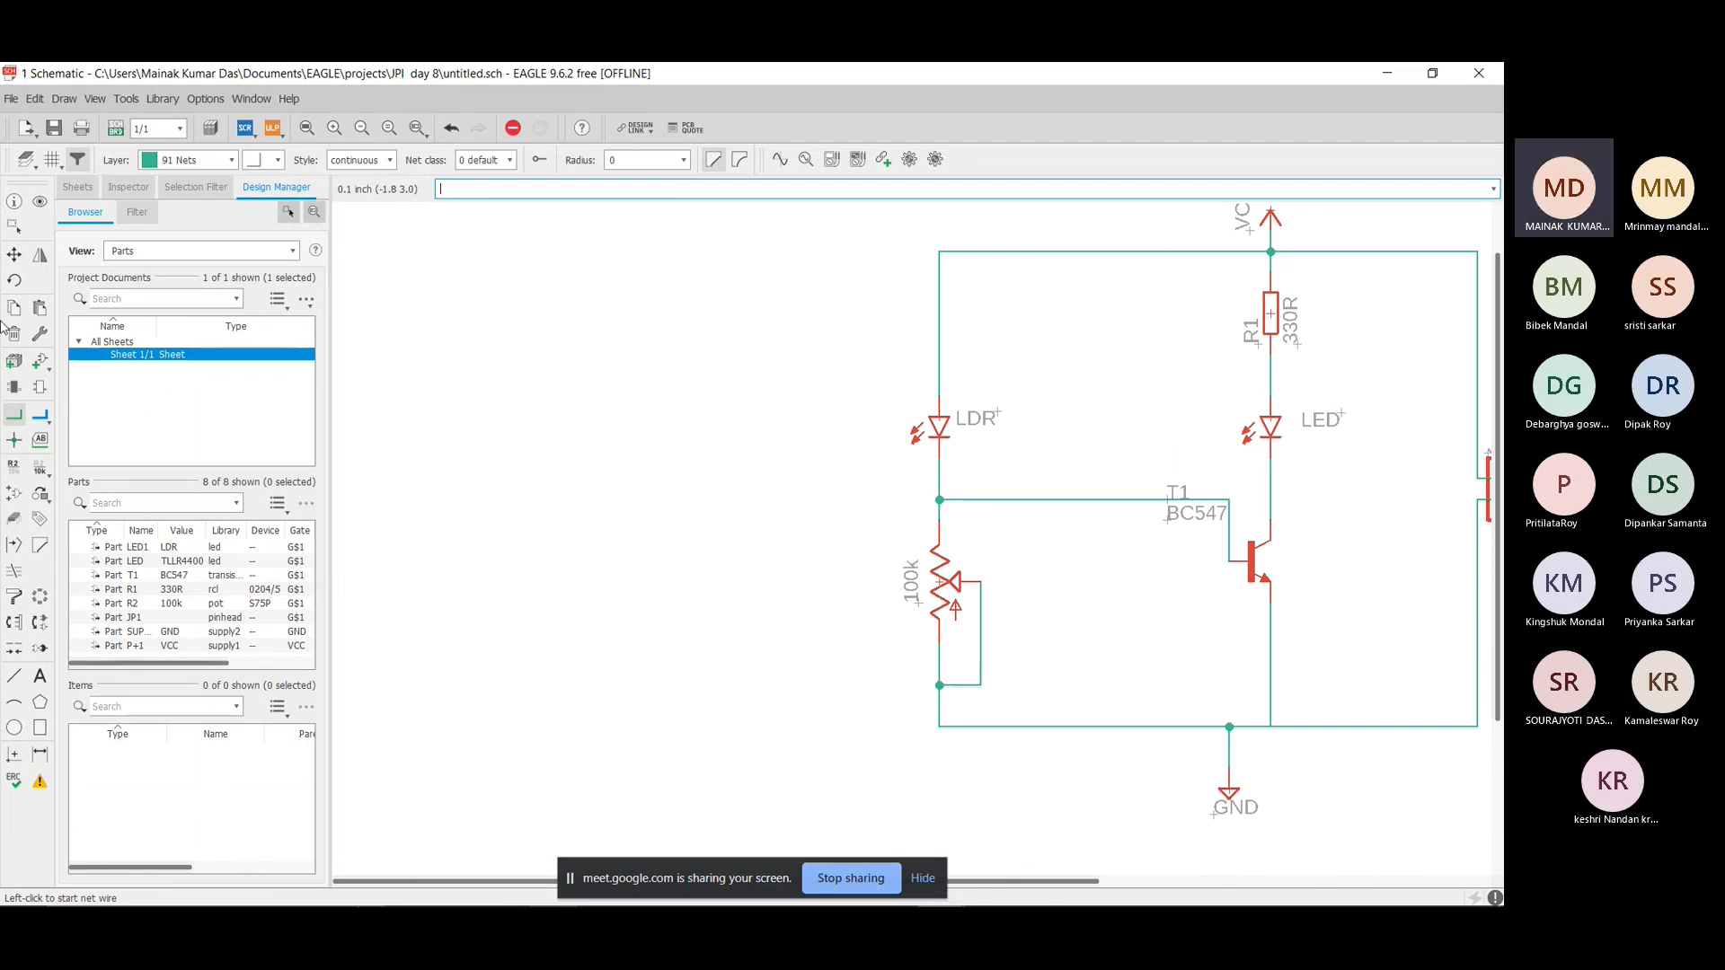
{"action": "left_click", "coordinate": [13, 254]}
{"action": "left_click", "coordinate": [1233, 789]}
{"action": "left_click", "coordinate": [1251, 791]}
{"action": "left_click", "coordinate": [1228, 728]}
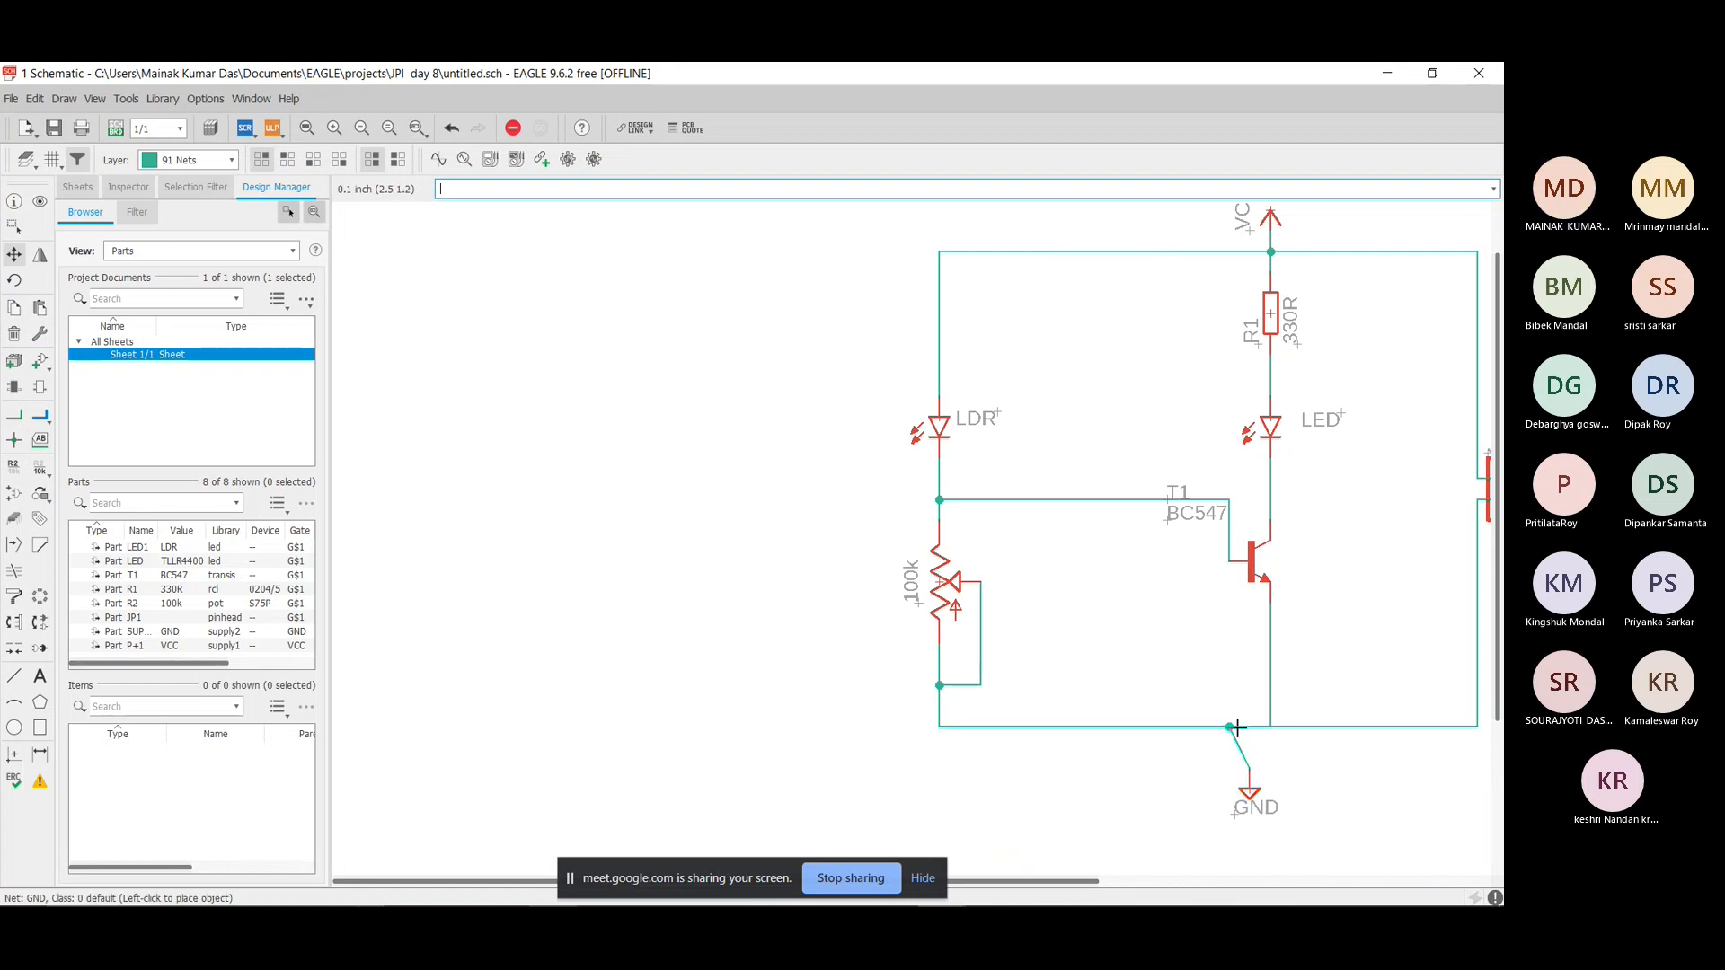
{"action": "left_click", "coordinate": [1249, 726]}
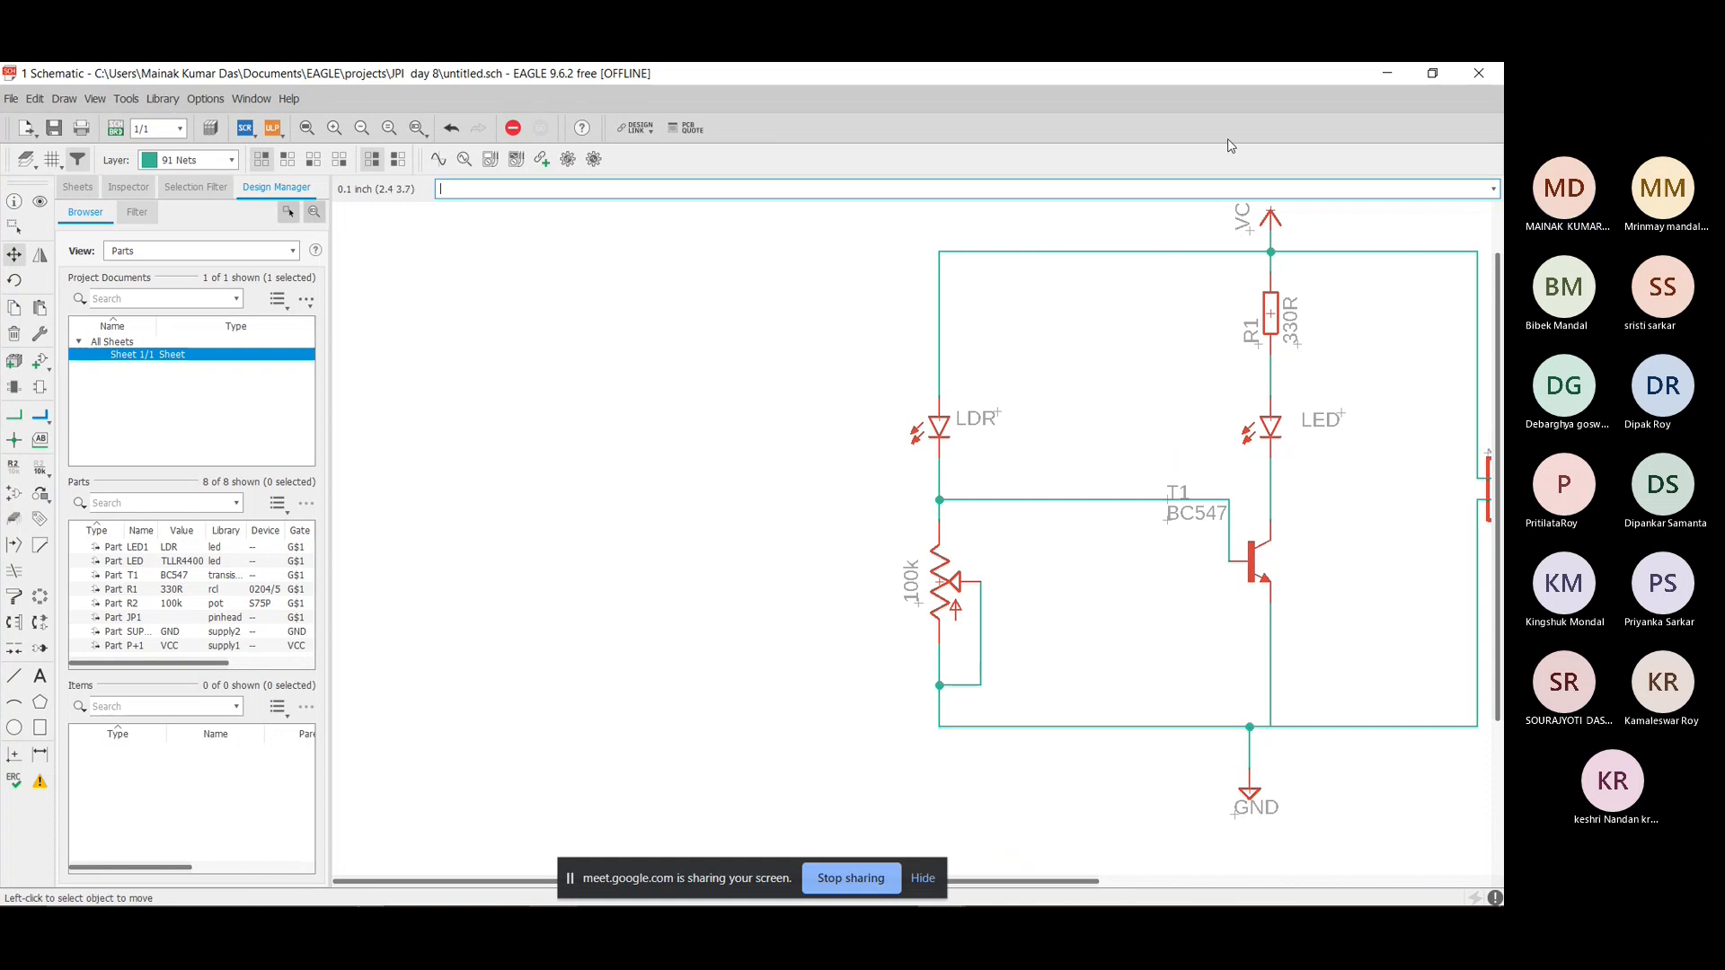
{"action": "left_click", "coordinate": [1251, 730]}
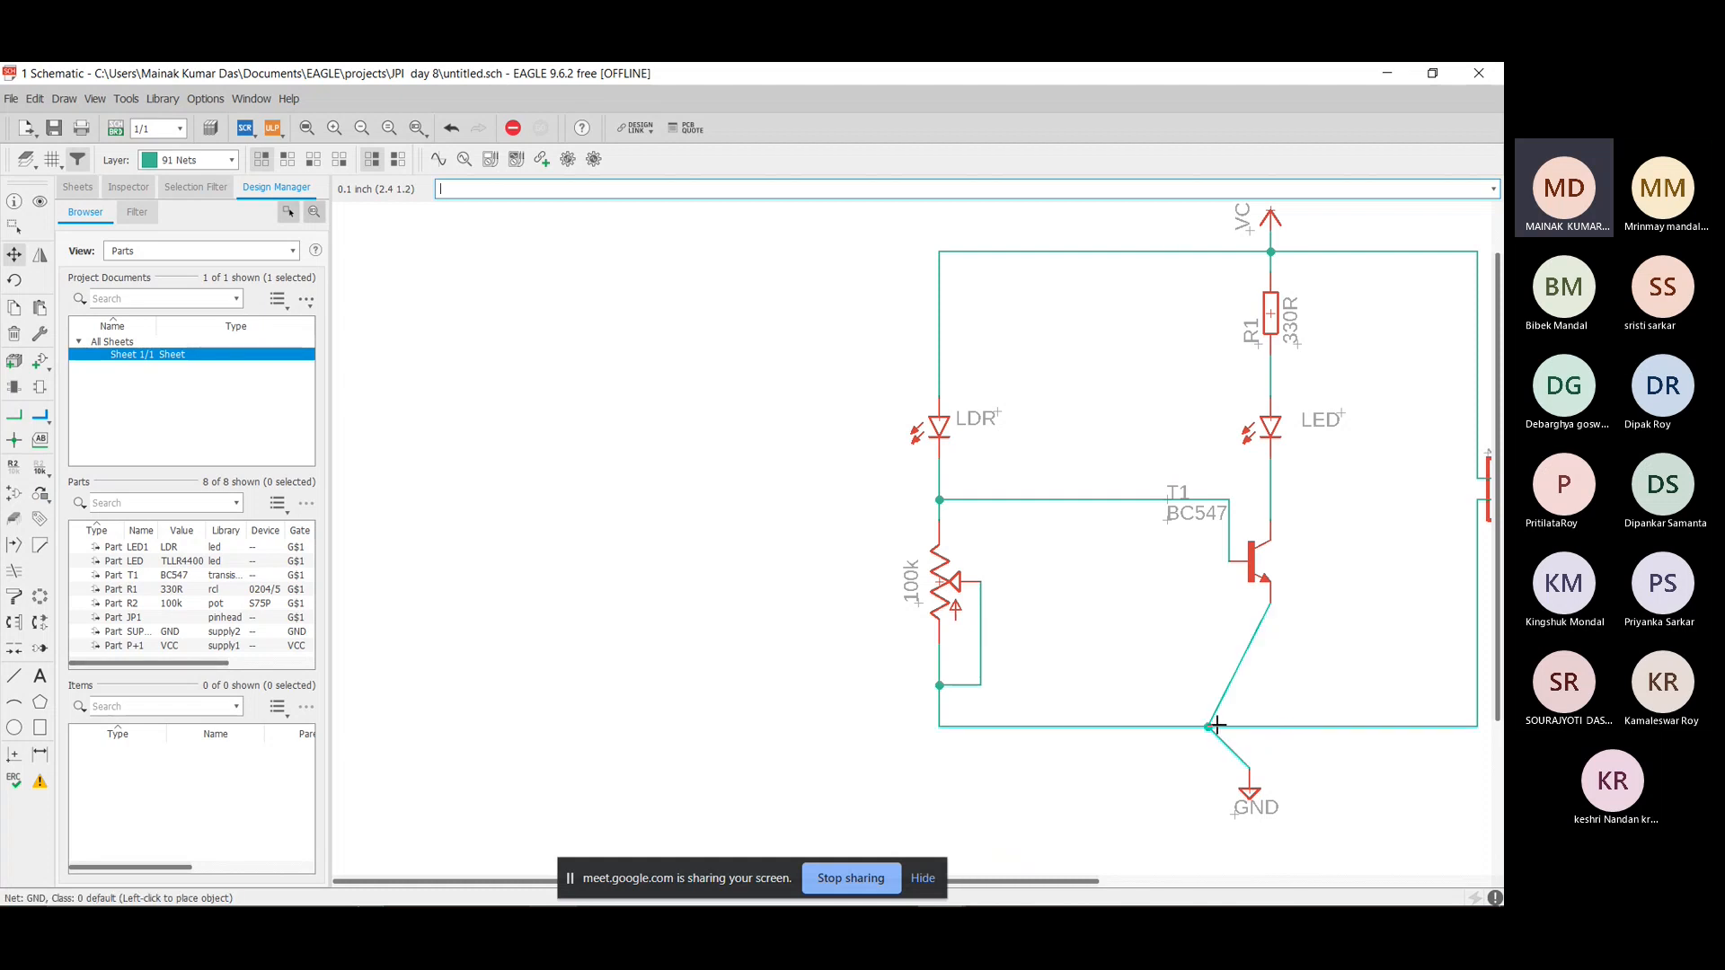
{"action": "left_click", "coordinate": [1271, 726]}
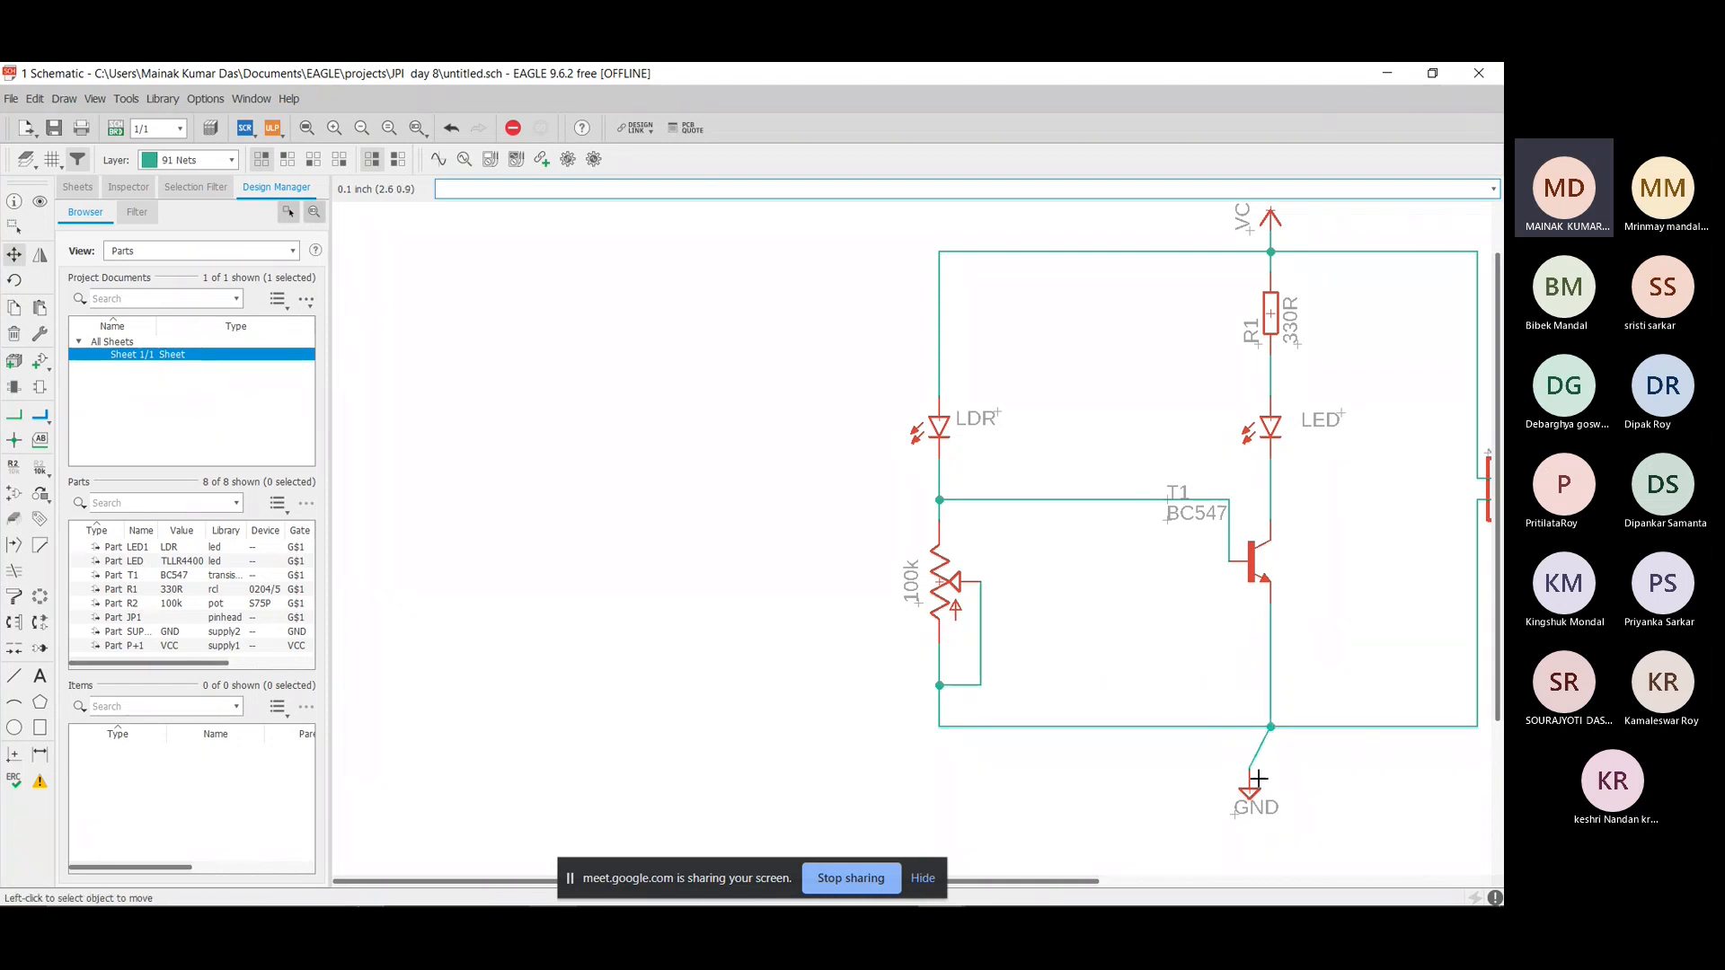
{"action": "left_click", "coordinate": [1251, 782]}
{"action": "left_click", "coordinate": [1271, 771]}
Examine the completed schematic, from the supply symbols to the pin header JP1.
{"action": "scroll", "coordinate": [1357, 261], "scroll_direction": "down", "scroll_amount": 3}
{"action": "scroll", "coordinate": [1413, 258], "scroll_direction": "up", "scroll_amount": 5}
{"action": "scroll", "coordinate": [1464, 270], "scroll_direction": "down", "scroll_amount": 3}
{"action": "scroll", "coordinate": [1468, 278], "scroll_direction": "up", "scroll_amount": 4}
{"action": "scroll", "coordinate": [1466, 280], "scroll_direction": "down", "scroll_amount": 4}
{"action": "scroll", "coordinate": [1464, 288], "scroll_direction": "up", "scroll_amount": 4}
{"action": "scroll", "coordinate": [1465, 297], "scroll_direction": "down", "scroll_amount": 4}
{"action": "scroll", "coordinate": [1464, 296], "scroll_direction": "up", "scroll_amount": 4}
{"action": "scroll", "coordinate": [1465, 296], "scroll_direction": "down", "scroll_amount": 1}
{"action": "scroll", "coordinate": [1465, 296], "scroll_direction": "down", "scroll_amount": 2}
{"action": "scroll", "coordinate": [1465, 297], "scroll_direction": "up", "scroll_amount": 2}
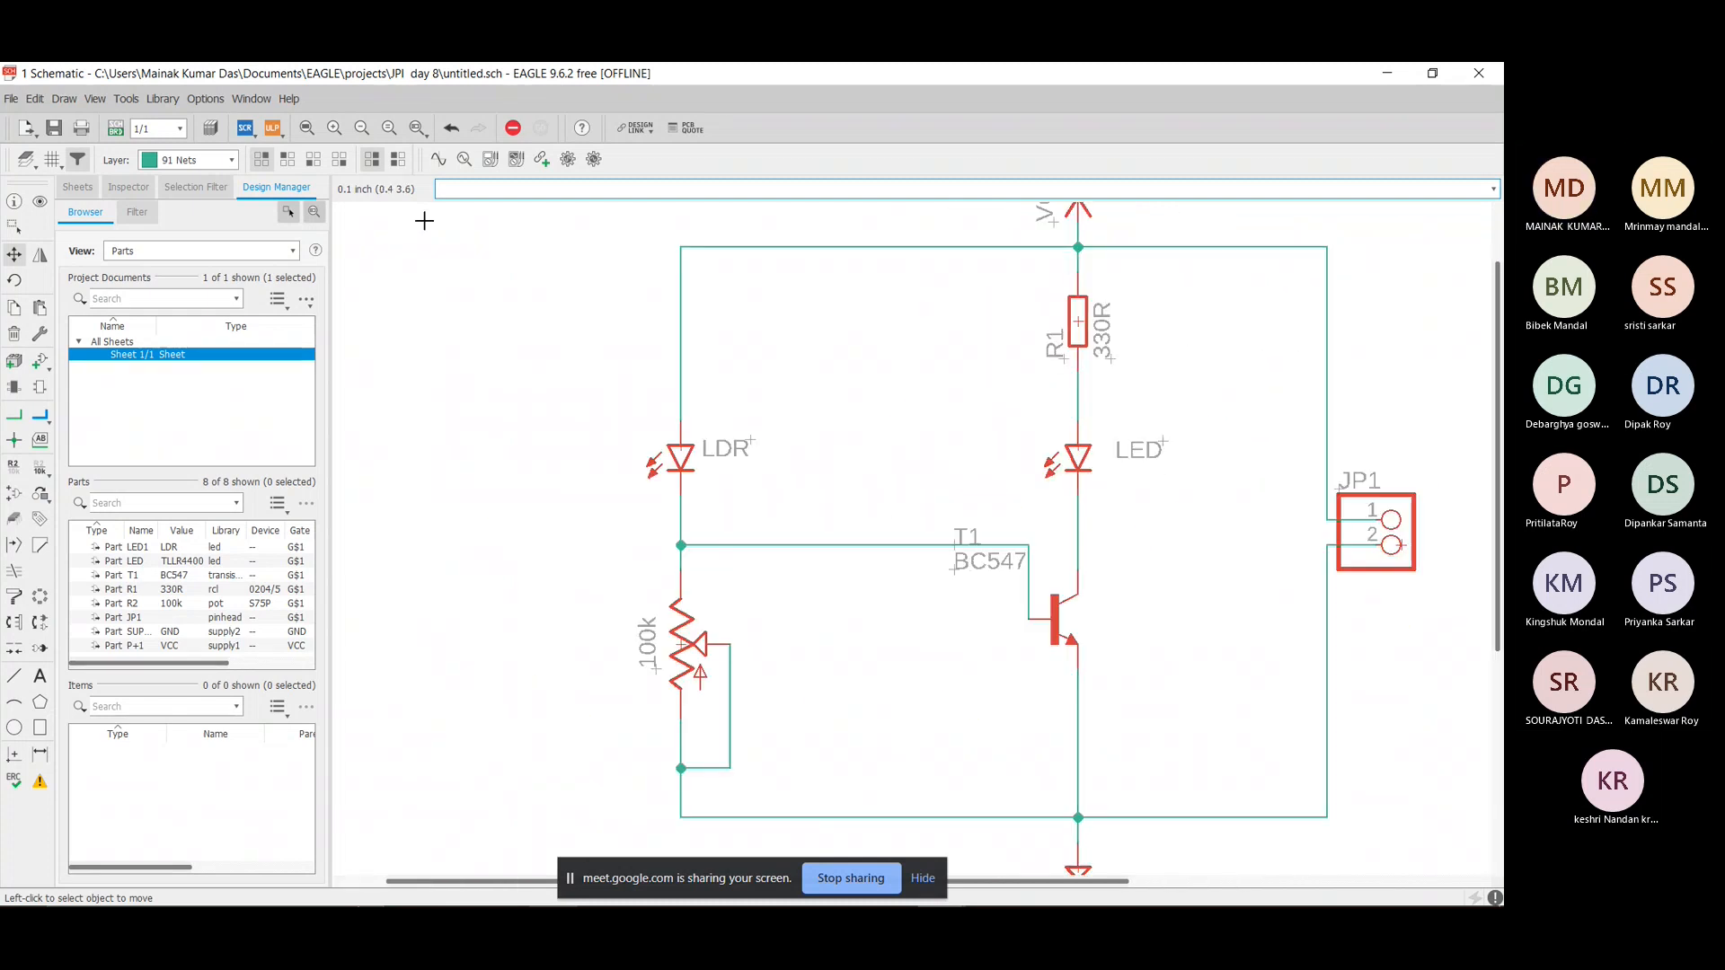
{"action": "left_click", "coordinate": [10, 97]}
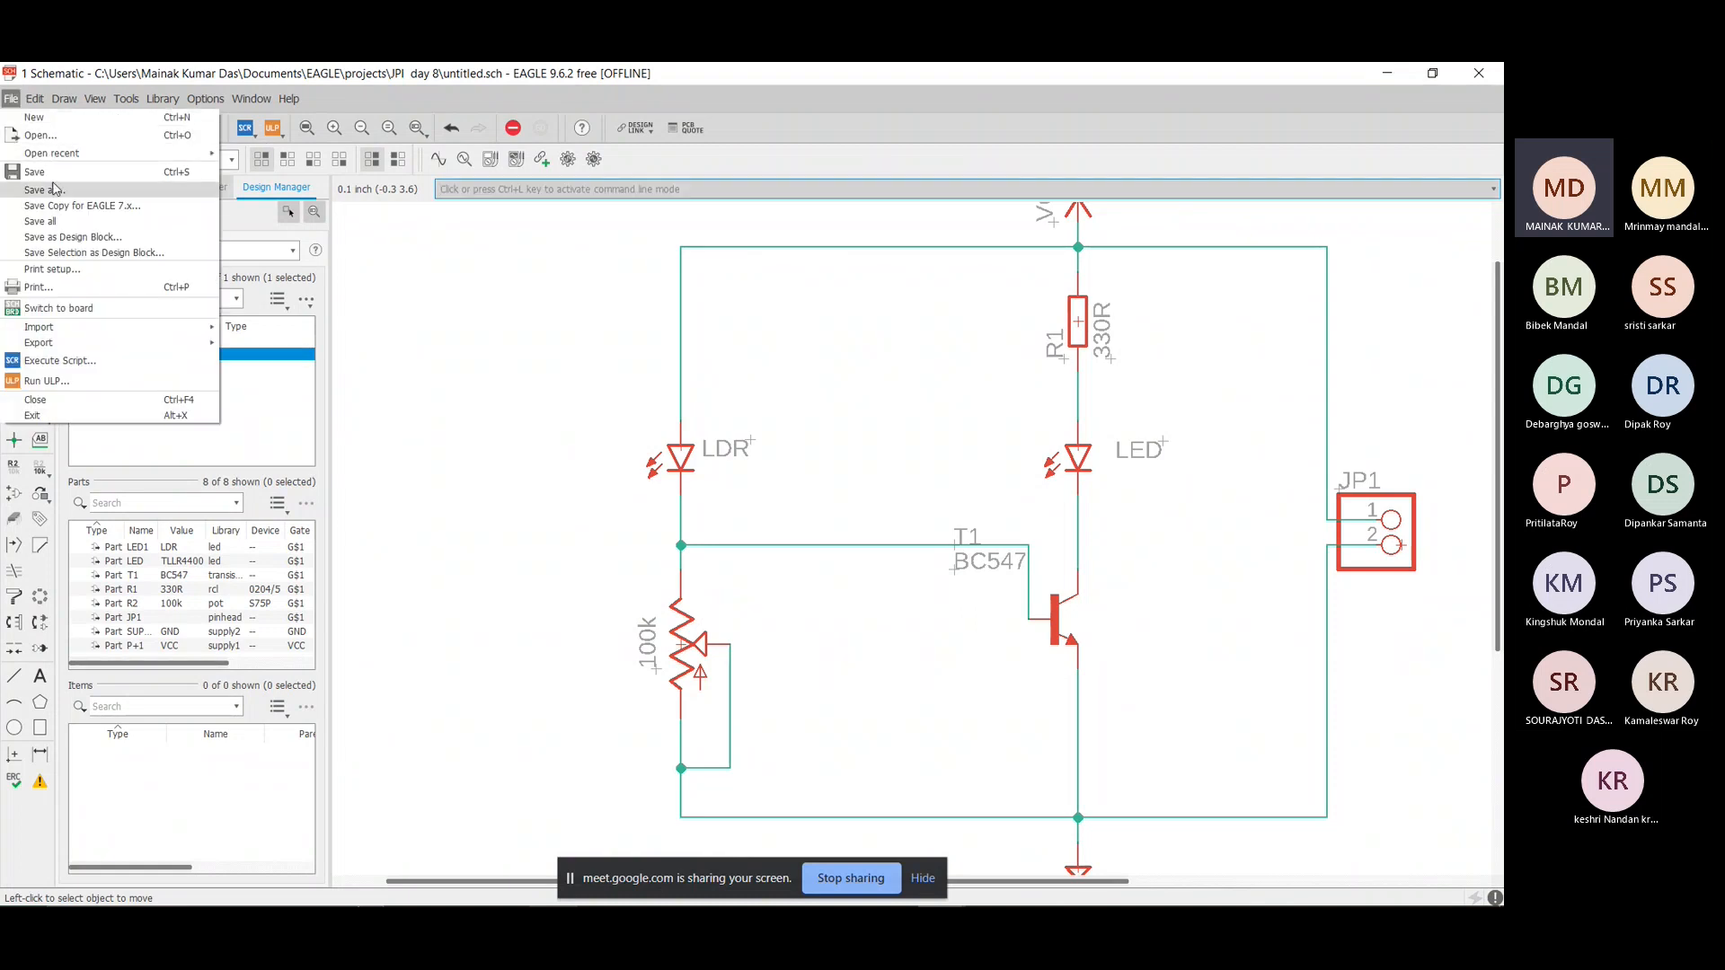
{"action": "left_click", "coordinate": [58, 172]}
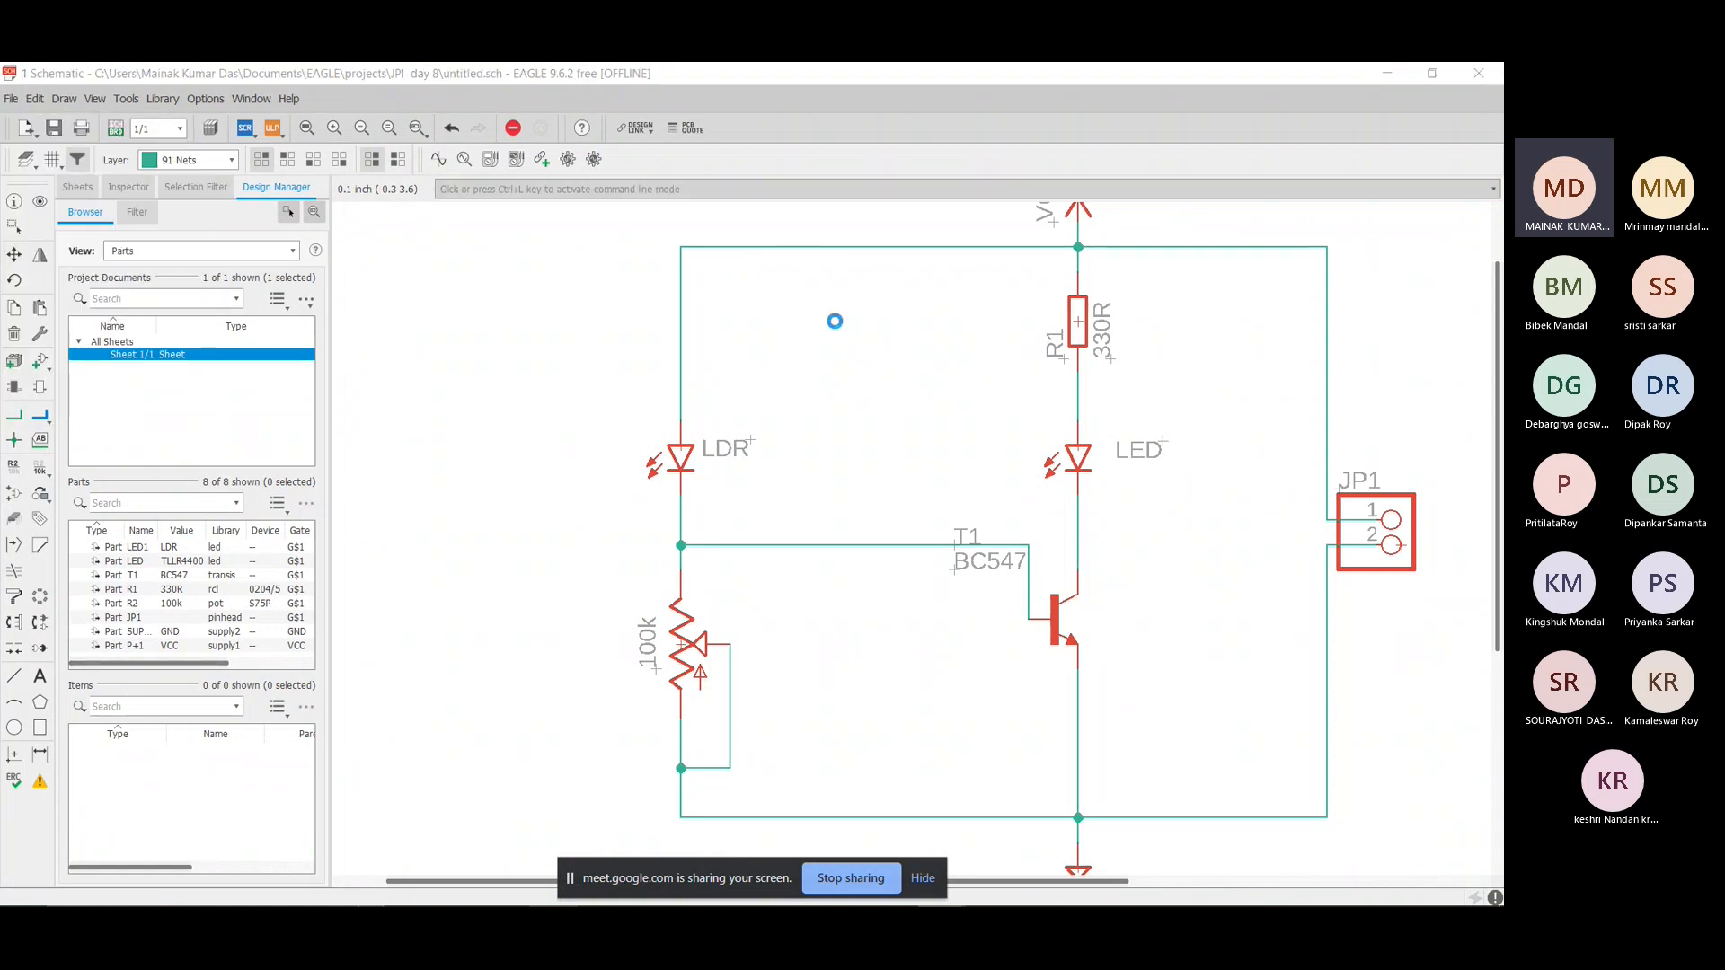
{"action": "key", "text": "BackSpace"}
{"action": "type", "text": "TR"}
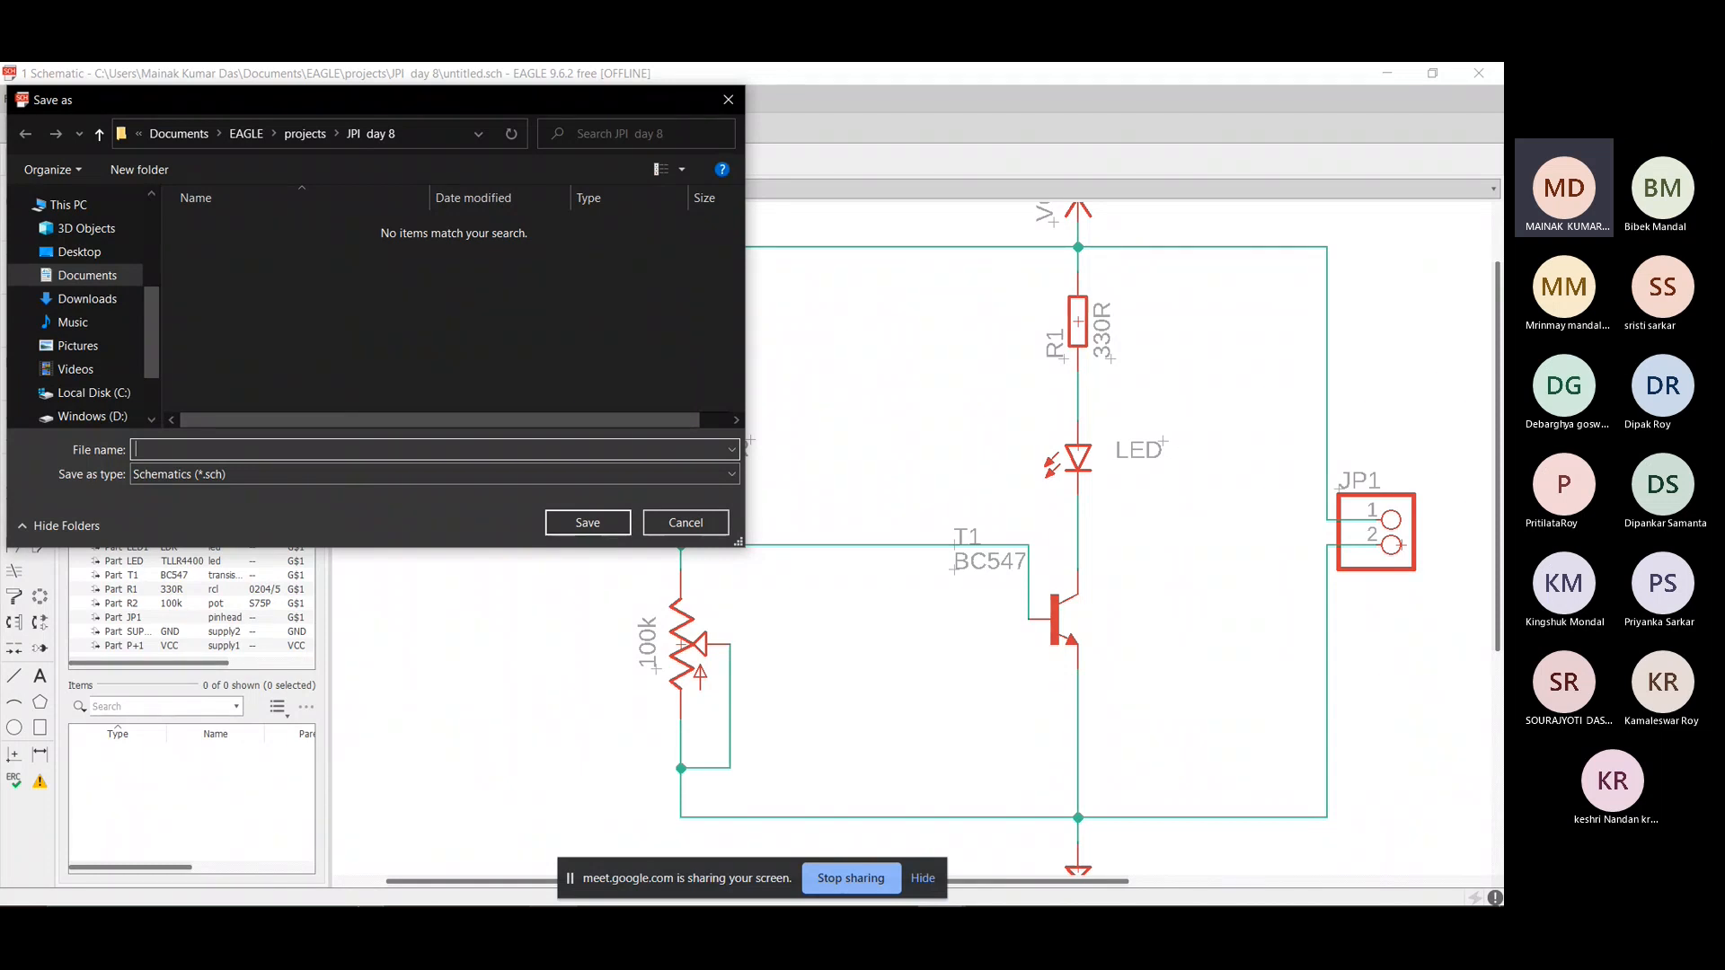
{"action": "left_click", "coordinate": [686, 524]}
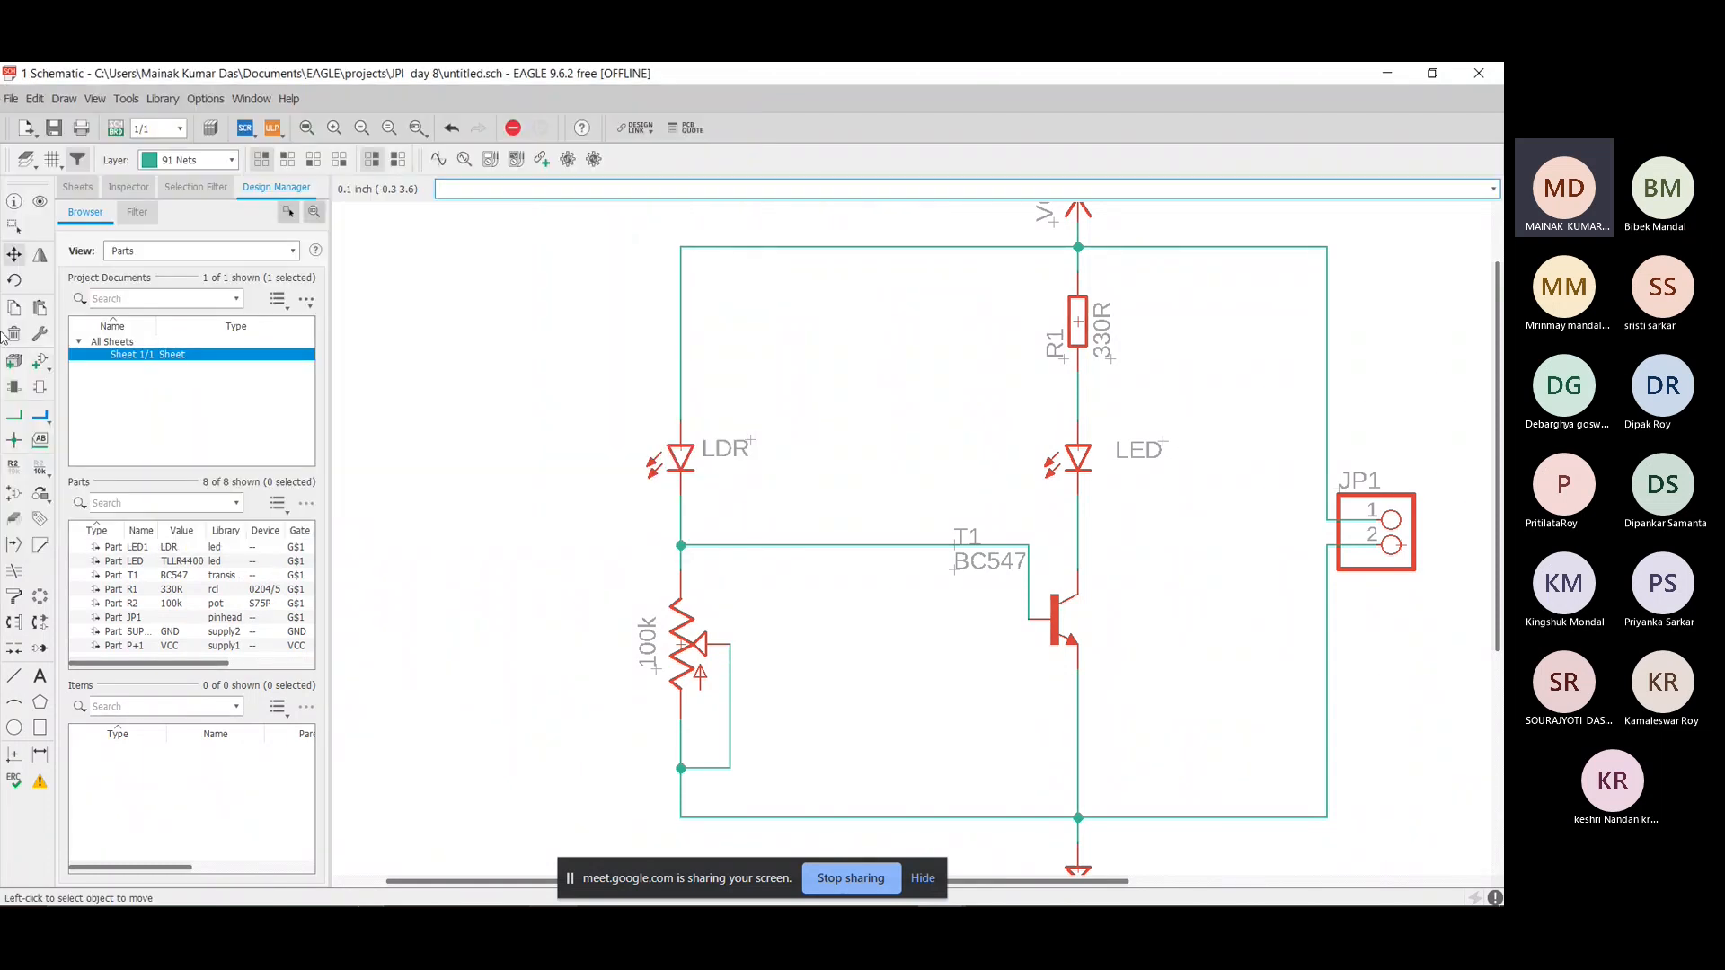
Open the part library and rerun the earlier search for Resistor.
{"action": "left_click", "coordinate": [40, 361]}
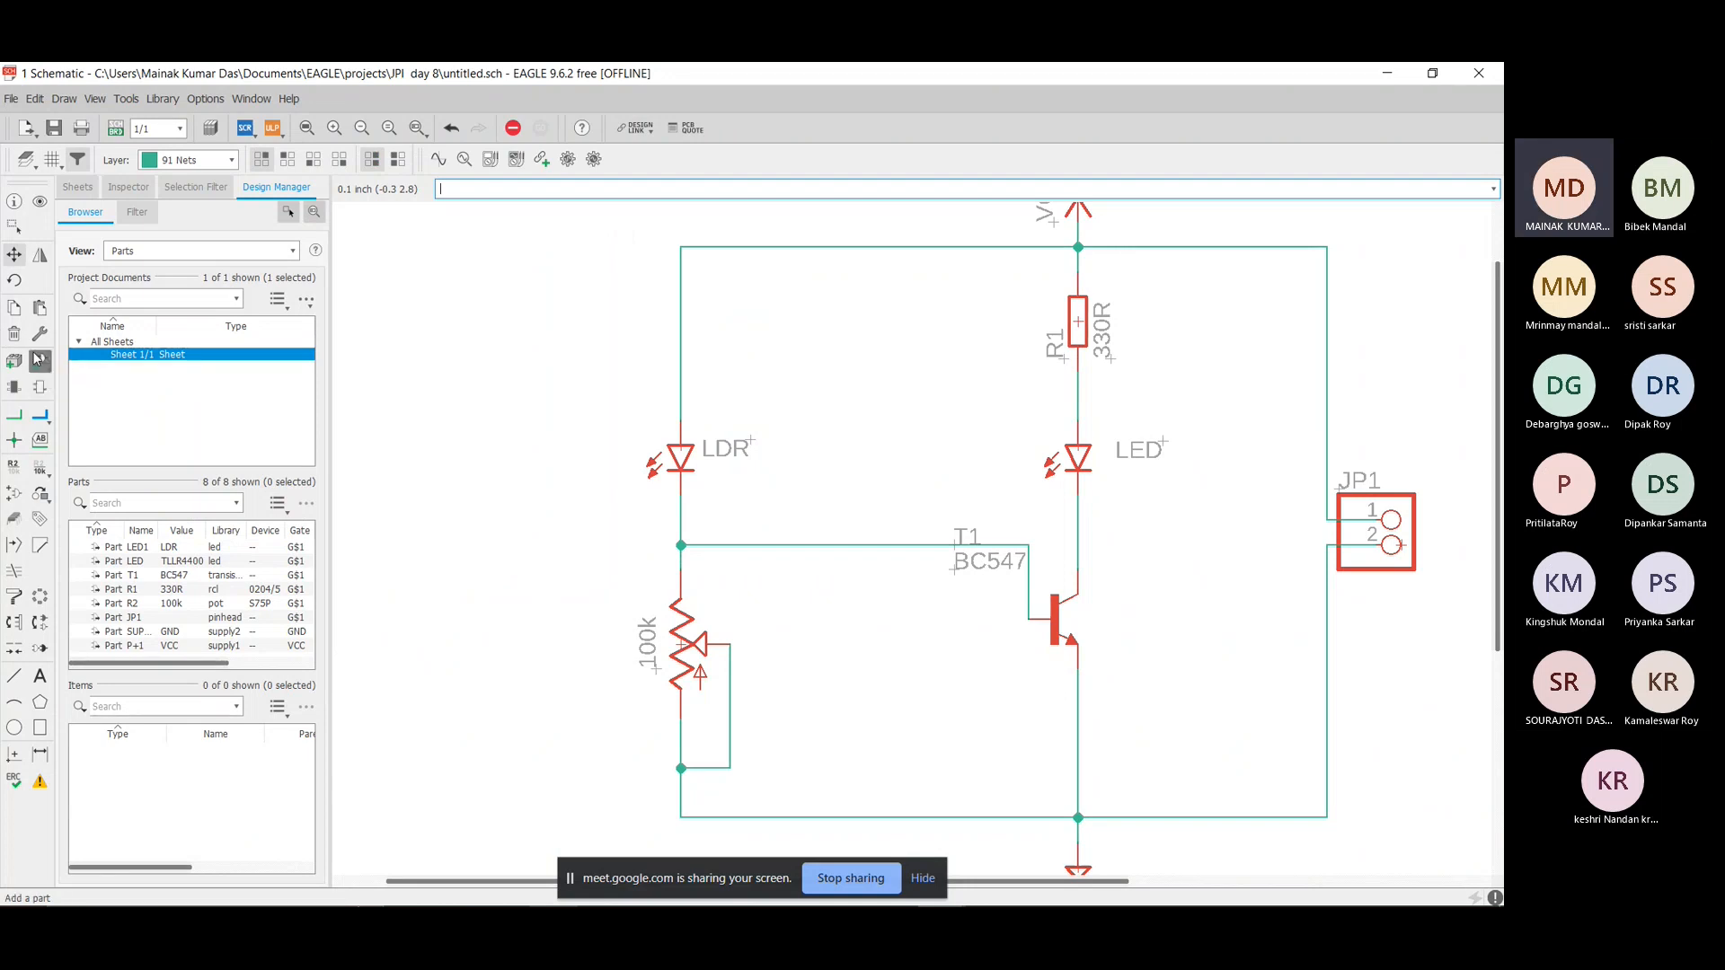
{"action": "left_click", "coordinate": [145, 579]}
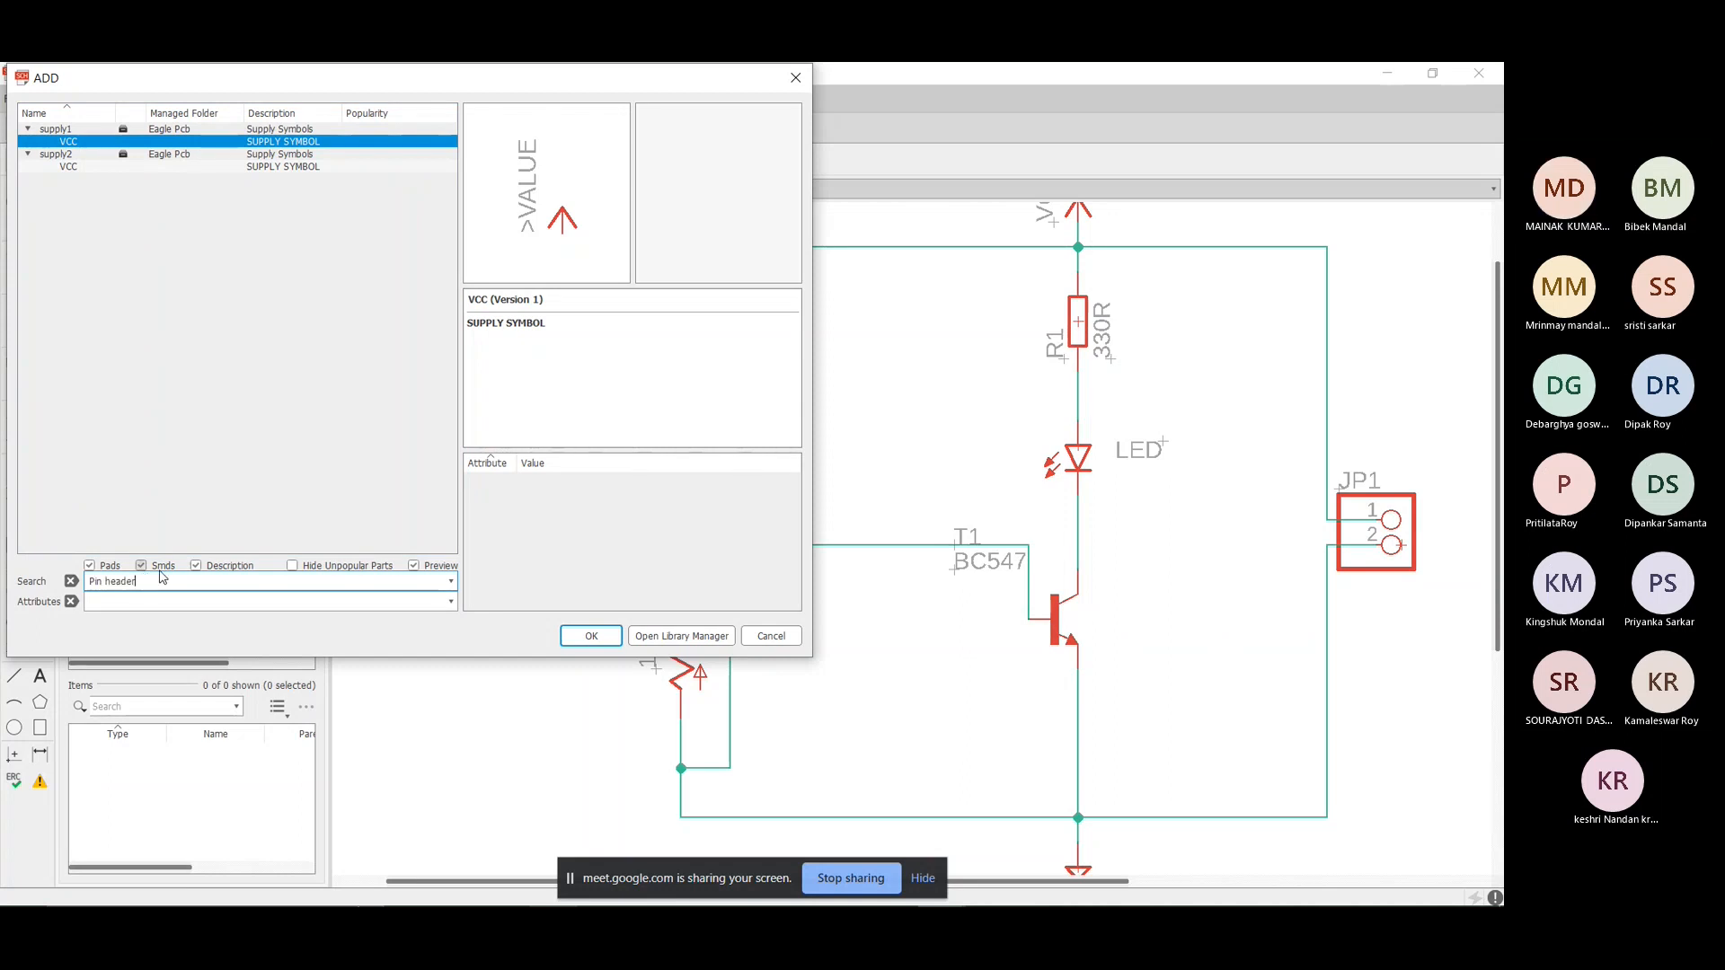
{"action": "key", "text": "Down"}
{"action": "key", "text": "Down"}
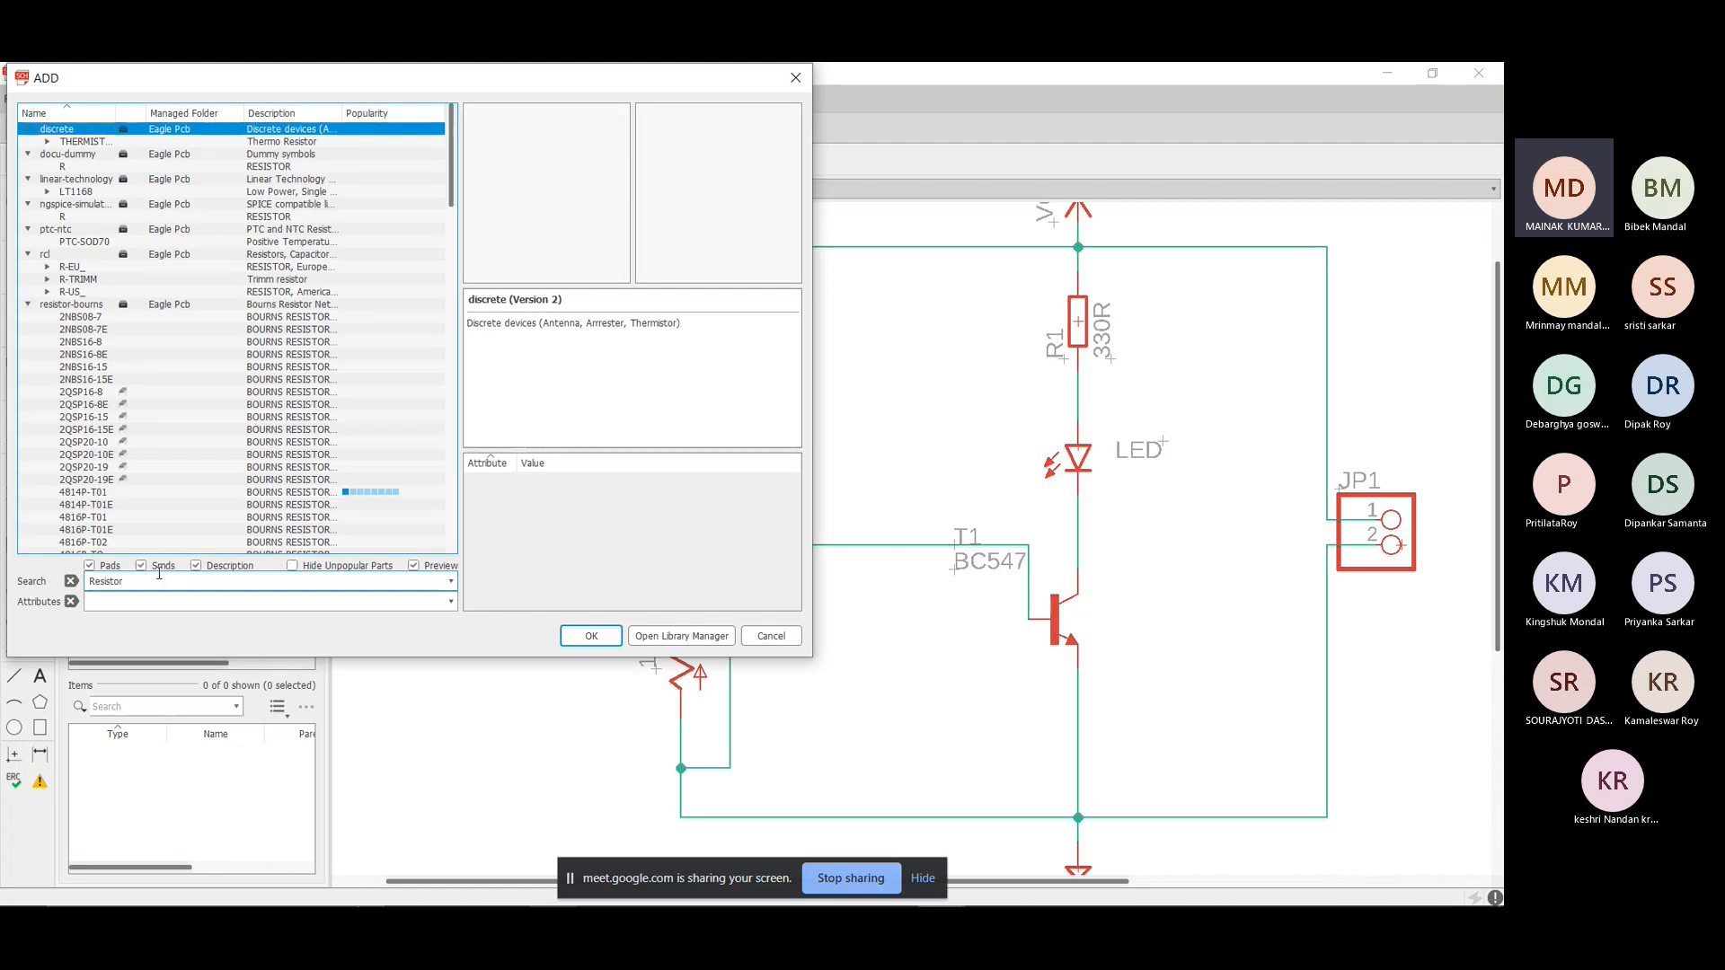
Browse to the European resistor R-EU_ in the rcl library, compare its 0204/7 and 0204/5 footprints, and close the library without adding a part.
{"action": "key", "text": "Down"}
{"action": "key", "text": "Down"}
{"action": "key", "text": "Down"}
{"action": "key", "text": "Down"}
{"action": "key", "text": "Down"}
{"action": "key", "text": "Down"}
{"action": "key", "text": "Down"}
{"action": "key", "text": "Down"}
{"action": "key", "text": "Down"}
{"action": "key", "text": "Down"}
{"action": "key", "text": "Down"}
{"action": "key", "text": "Down"}
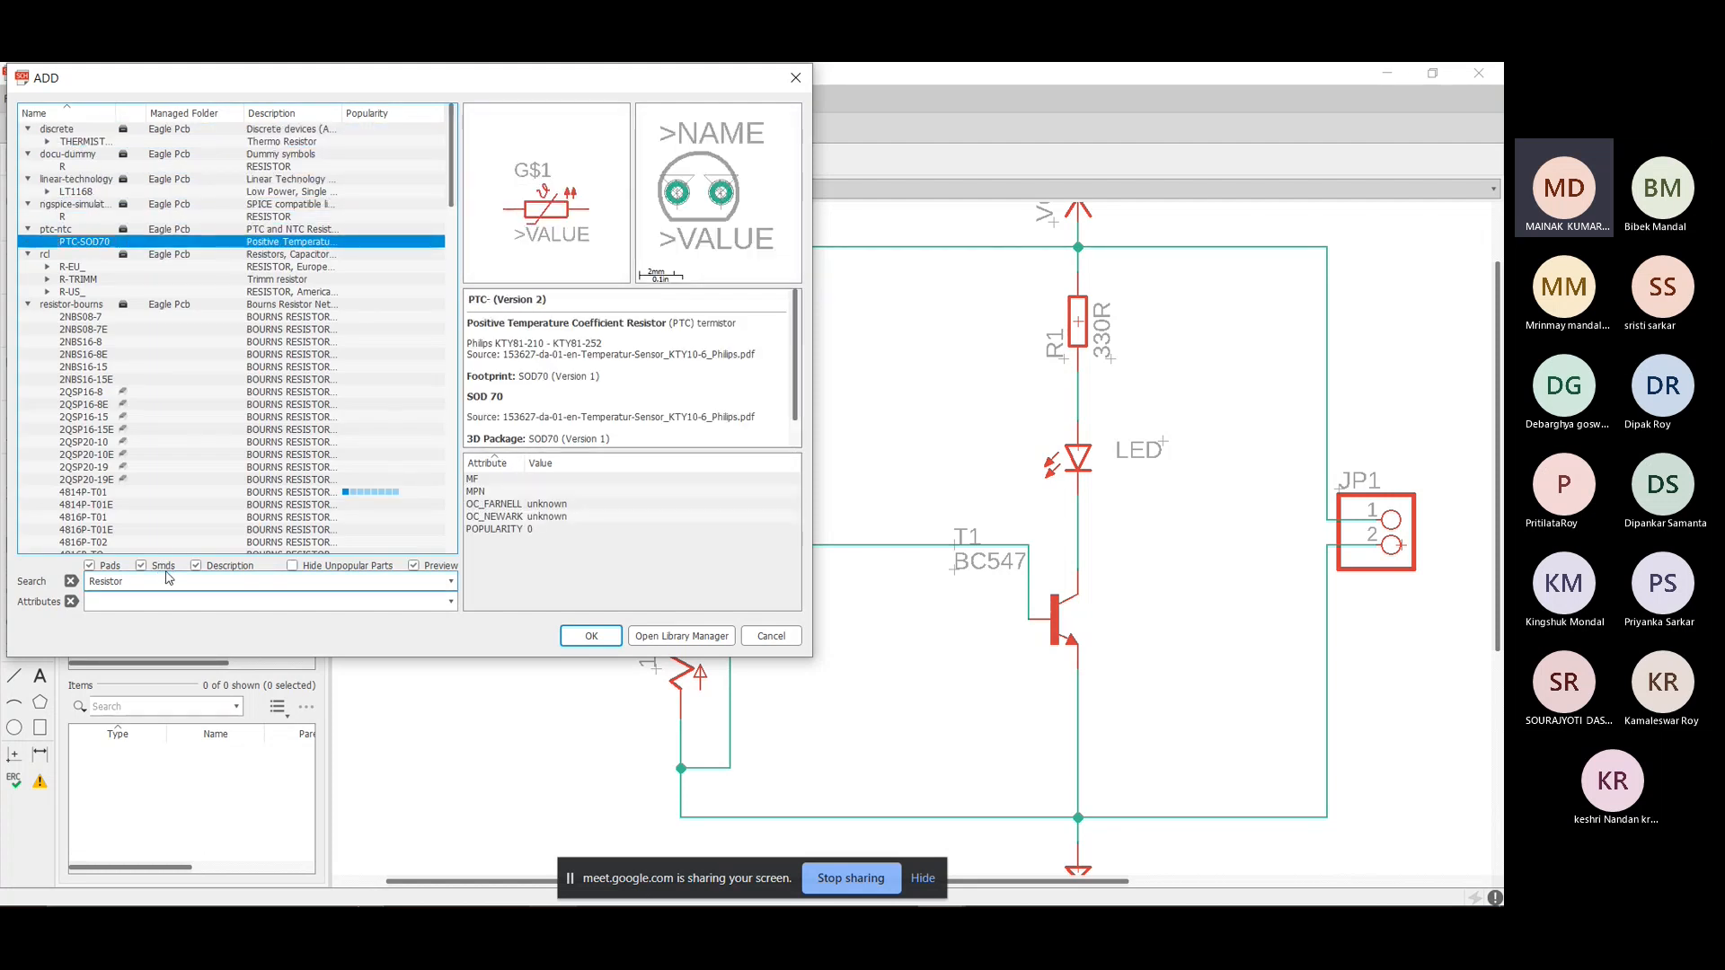
{"action": "key", "text": "Up"}
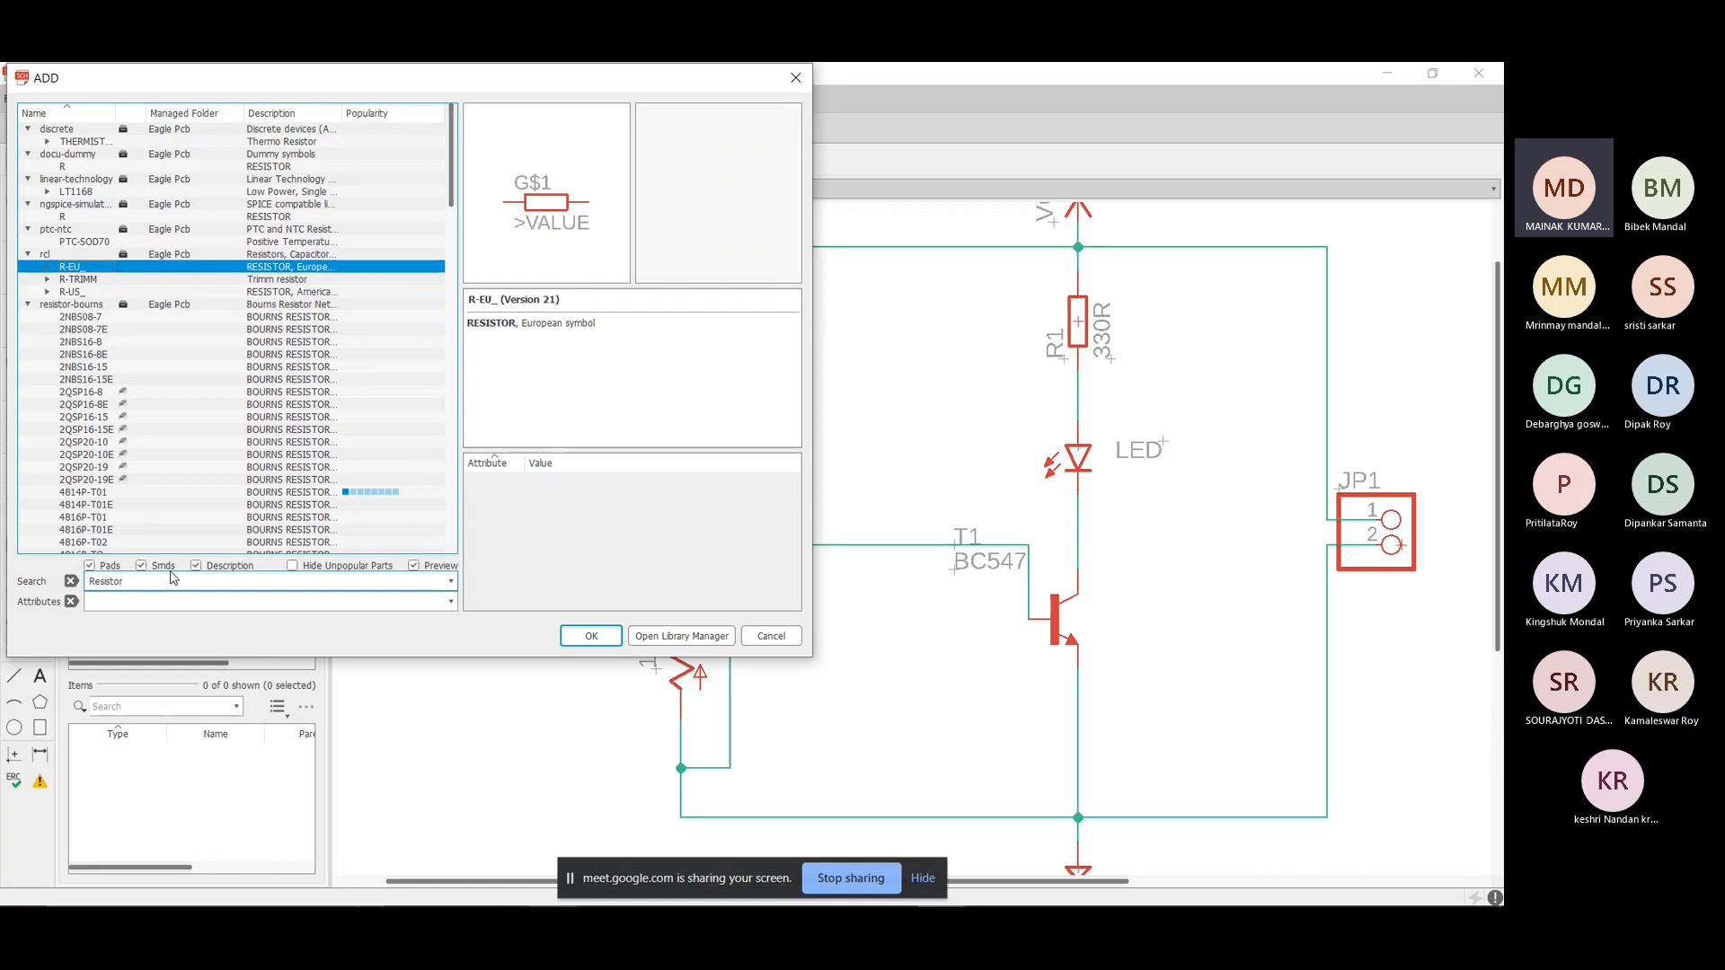
{"action": "key", "text": "Right"}
{"action": "key", "text": "Down"}
{"action": "key", "text": "Down"}
{"action": "key", "text": "Down"}
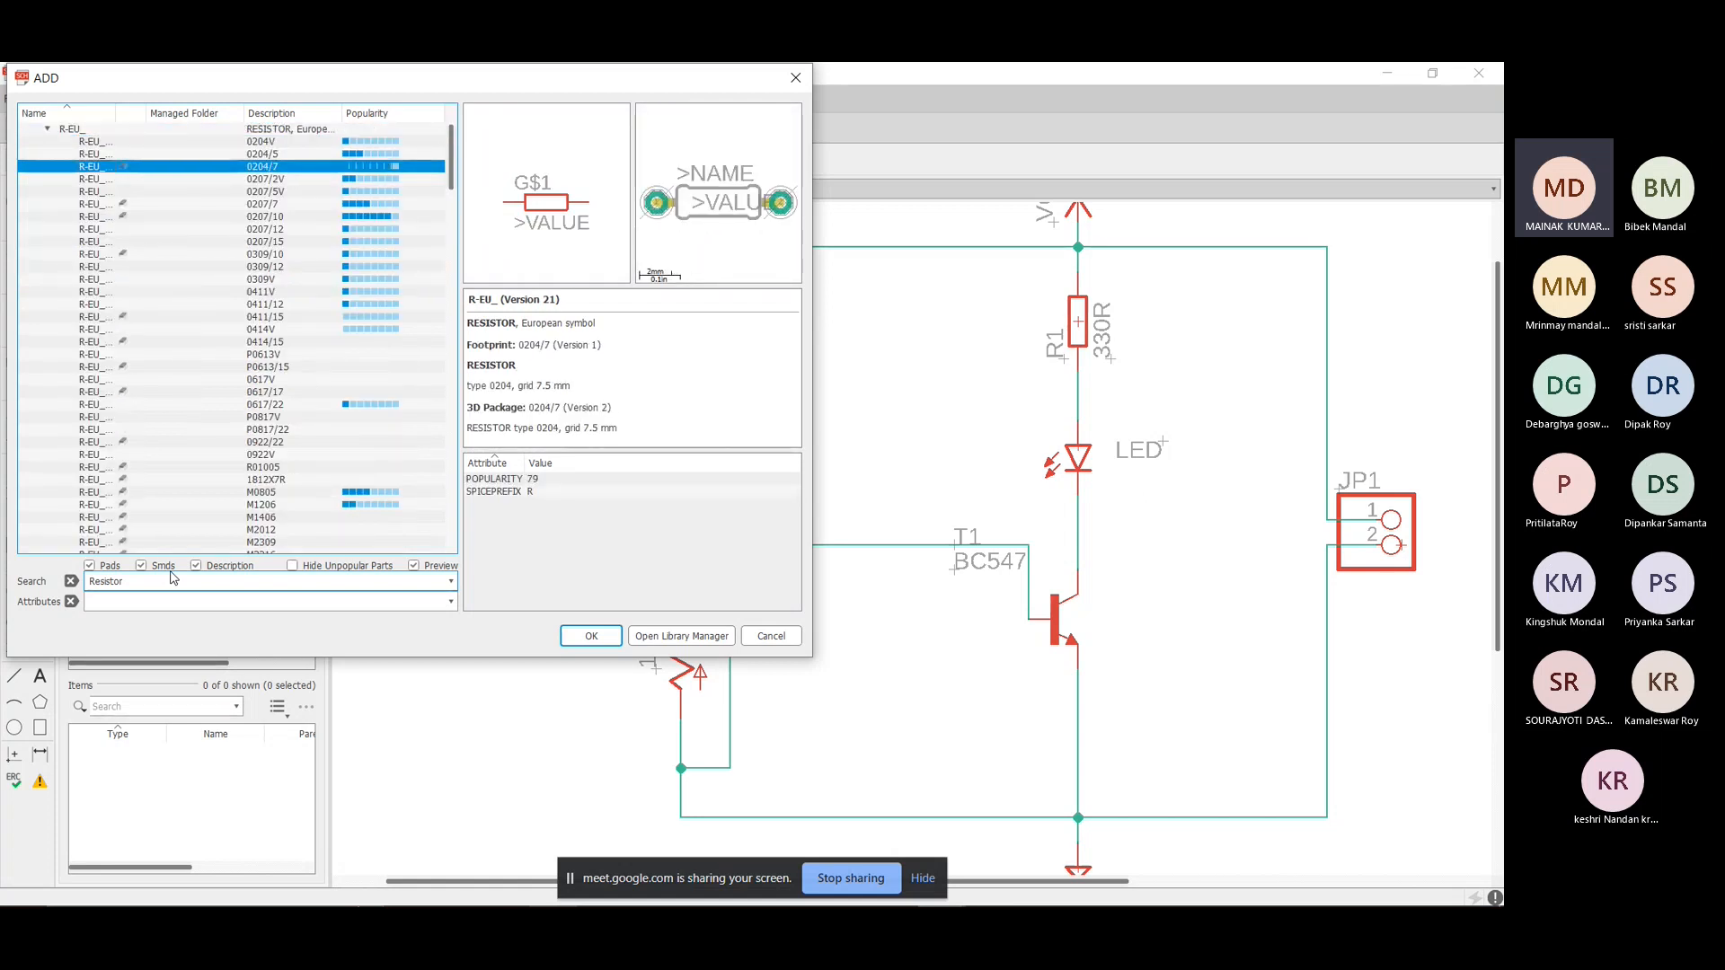
{"action": "key", "text": "Up"}
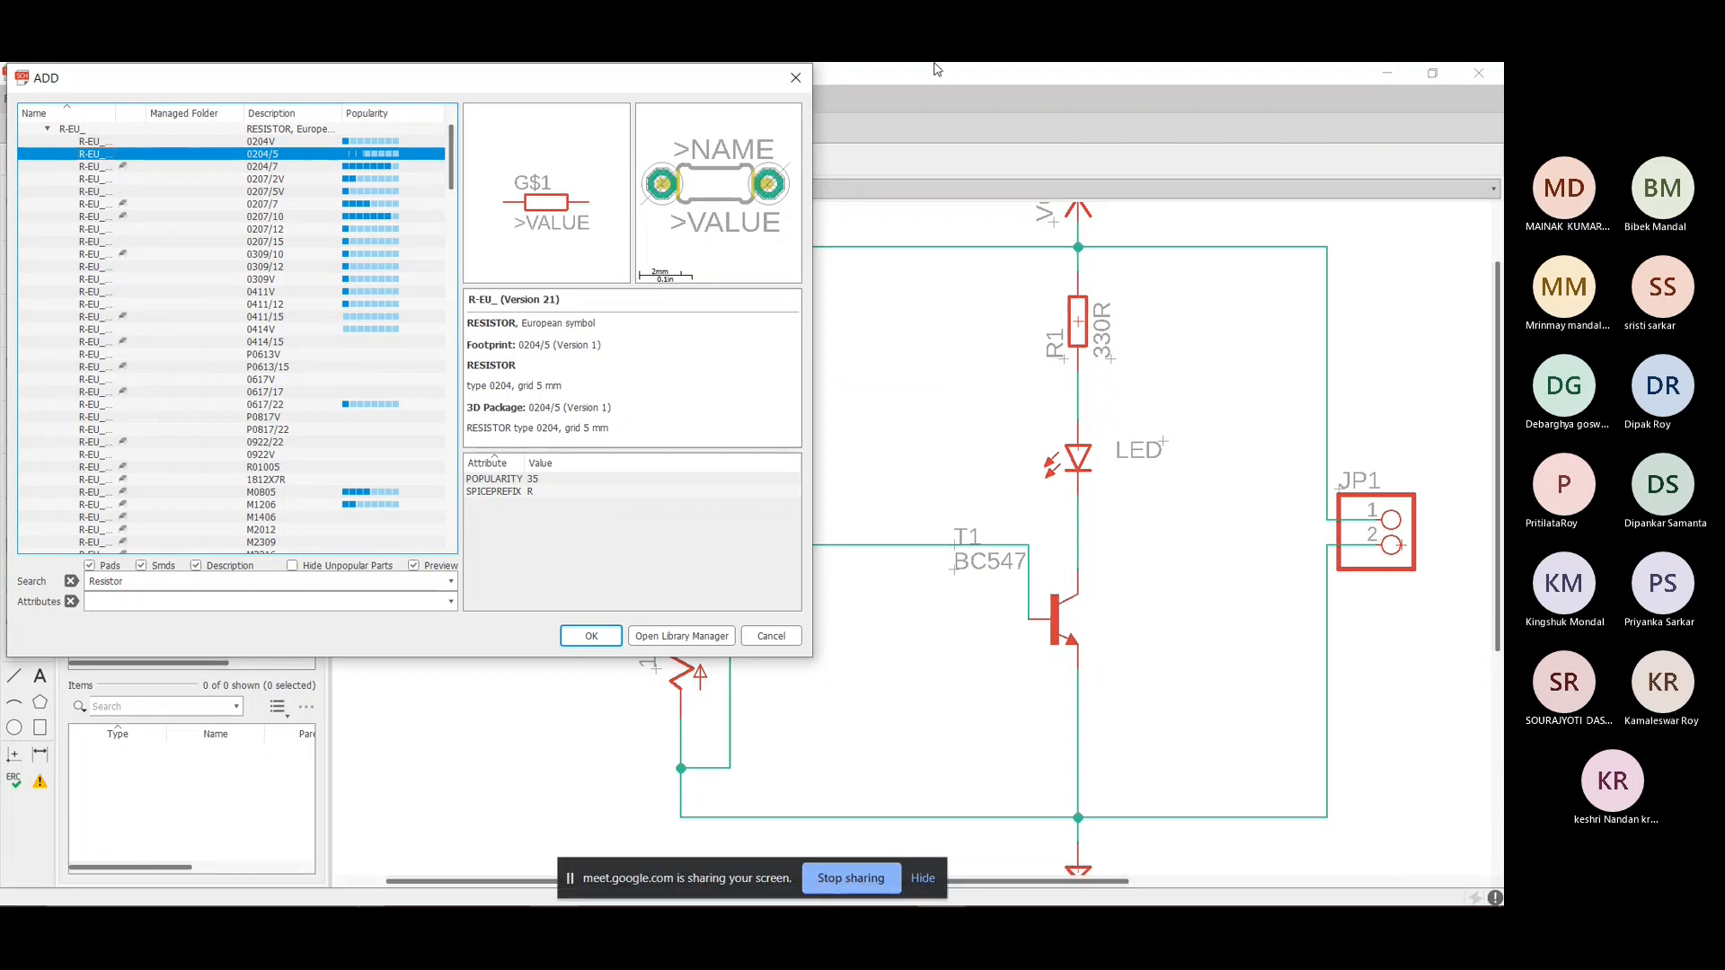
{"action": "left_click", "coordinate": [795, 77]}
Switch from the schematic to the board layout, creating the board file from the schematic.
{"action": "scroll", "coordinate": [915, 778], "scroll_direction": "down", "scroll_amount": 3}
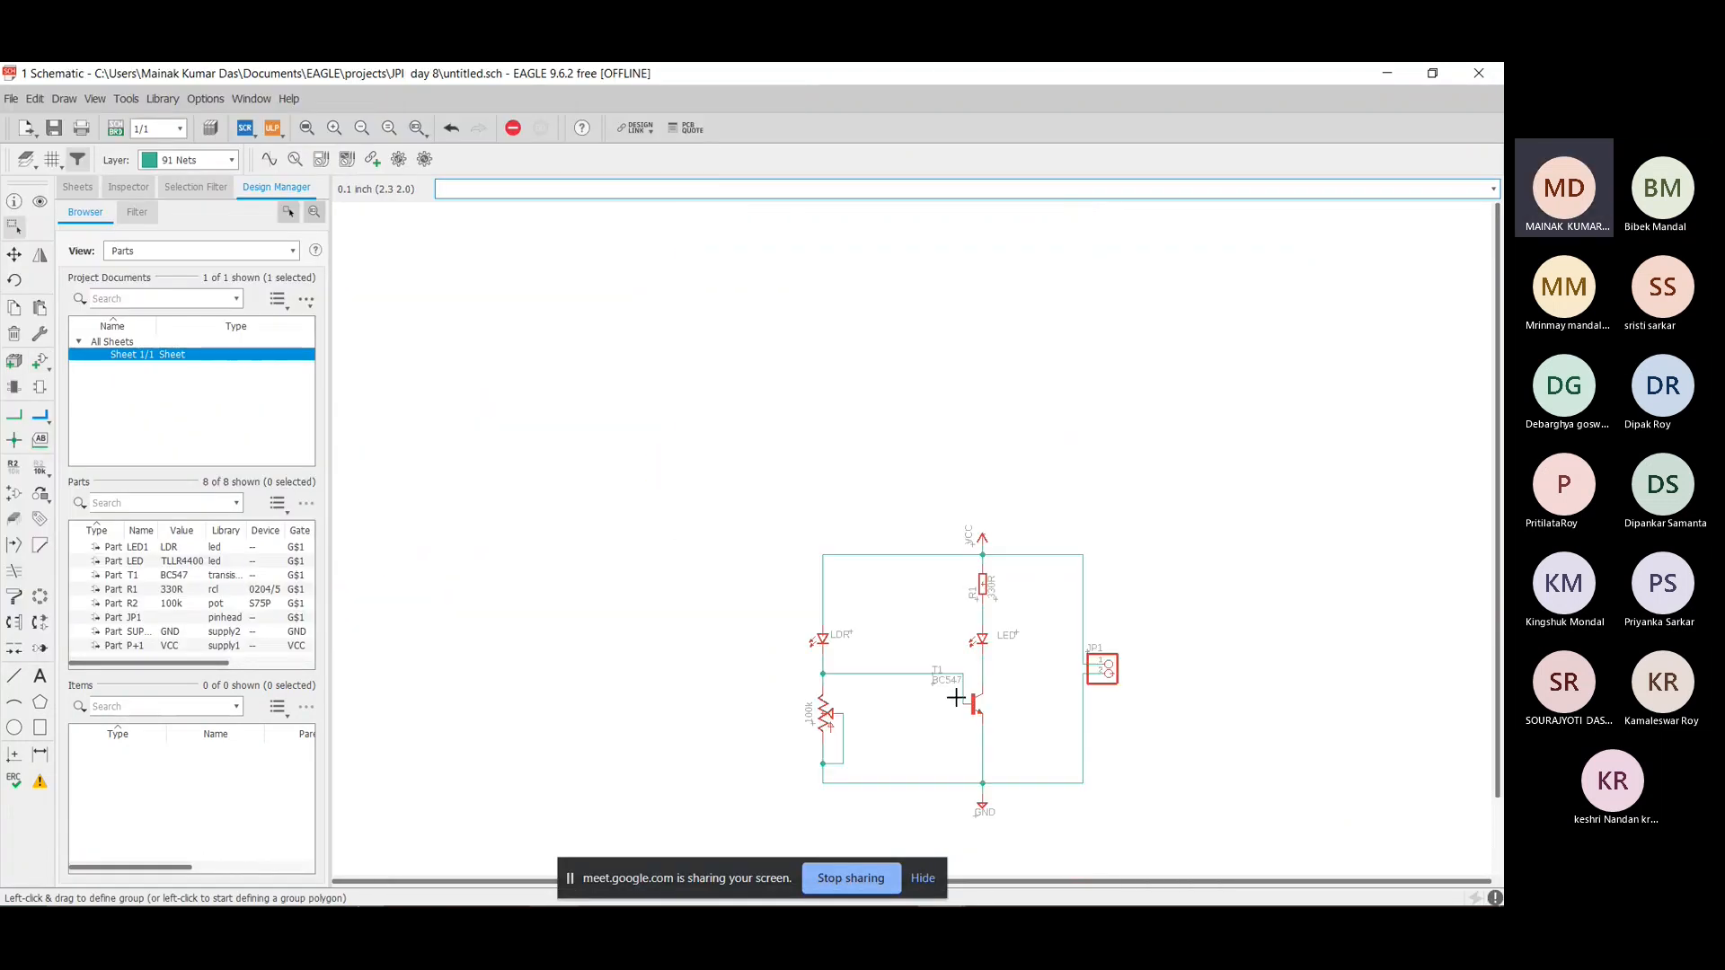
{"action": "scroll", "coordinate": [957, 699], "scroll_direction": "up", "scroll_amount": 3}
{"action": "left_click", "coordinate": [115, 127]}
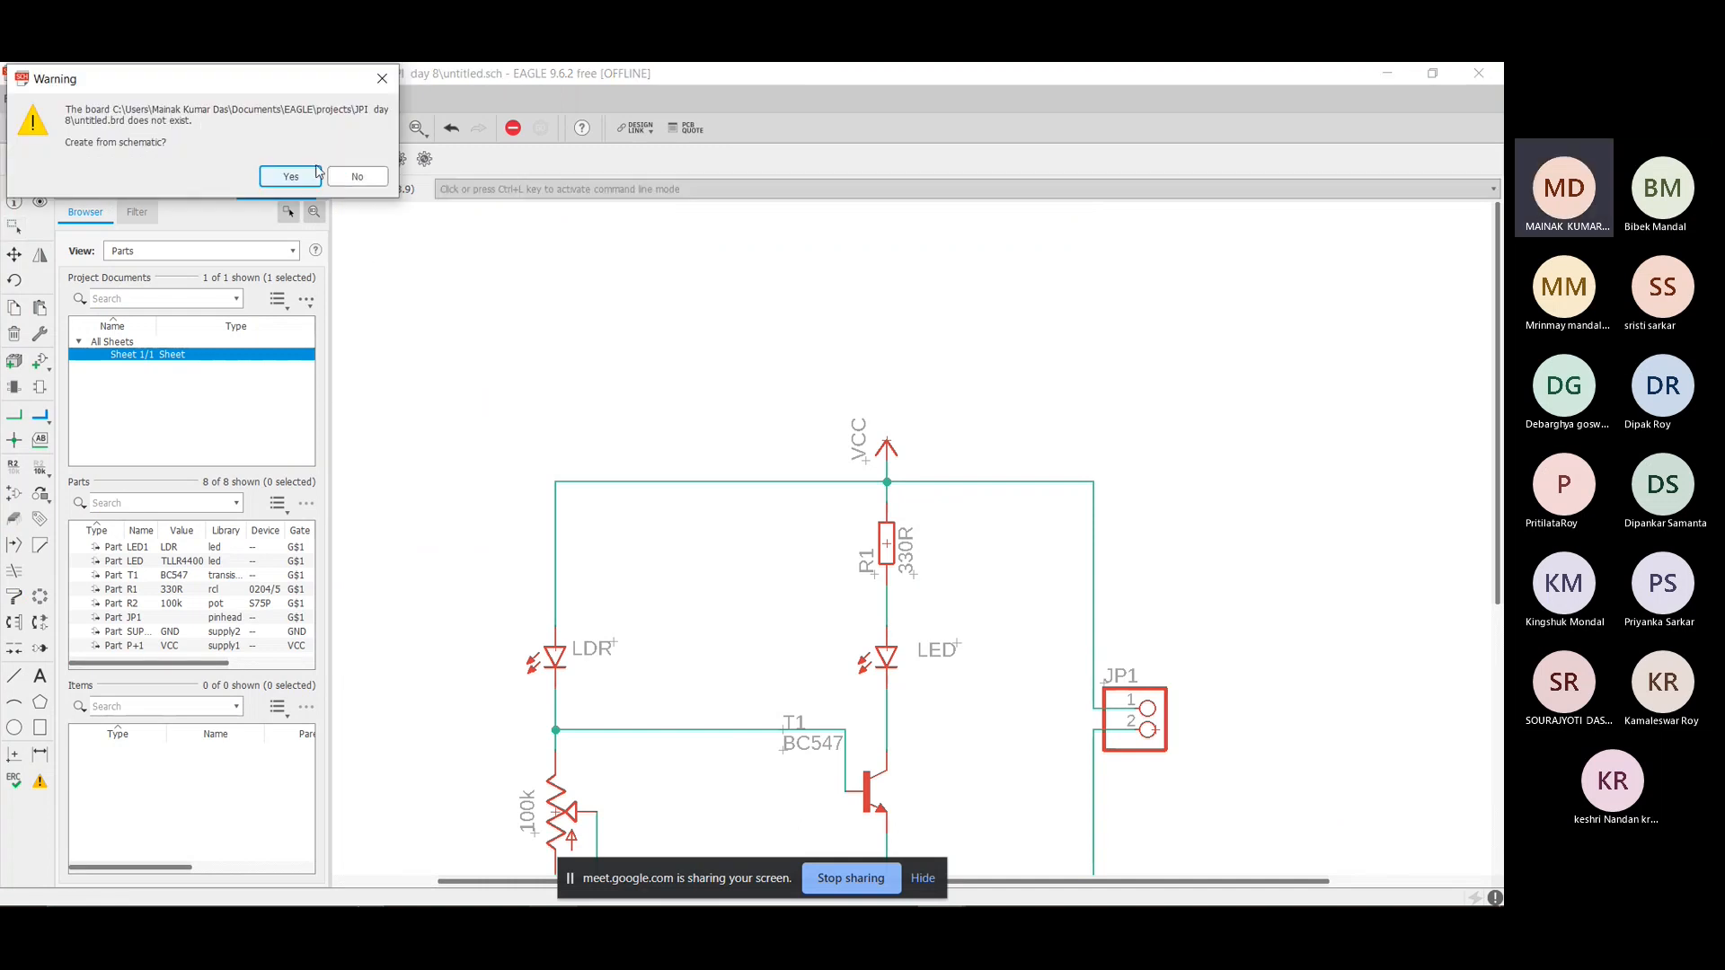
{"action": "left_click", "coordinate": [290, 177]}
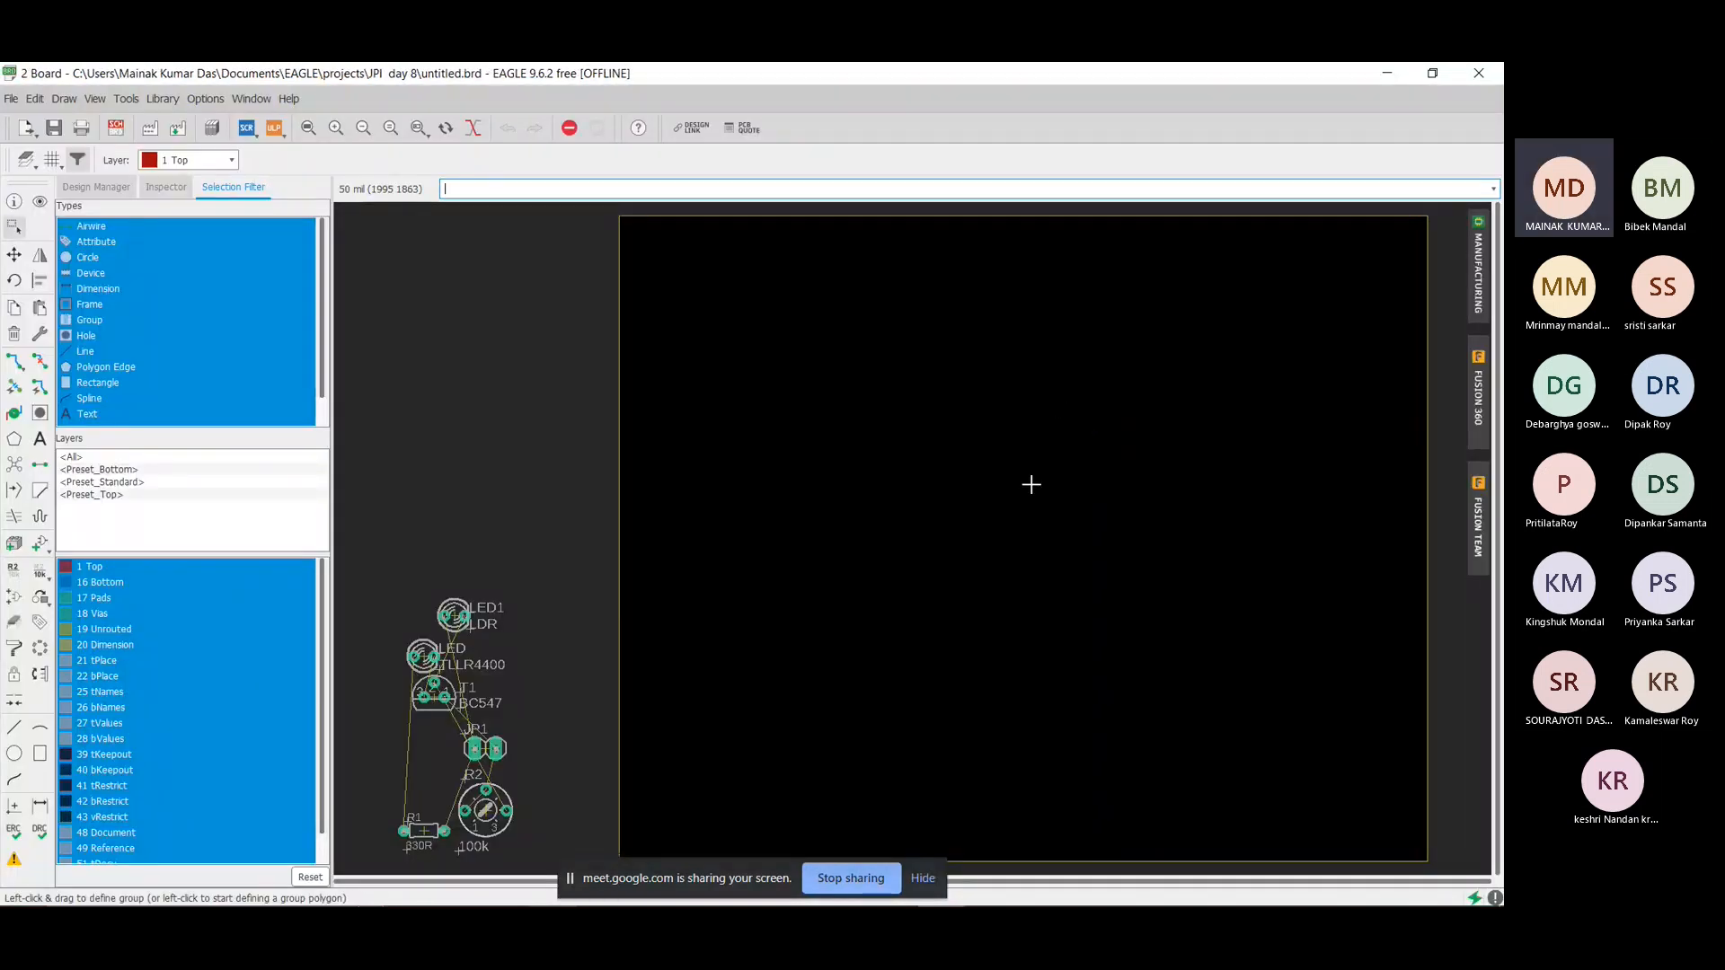
Move the LDR part LED1 into the board outline, rotated by 90 degrees.
{"action": "scroll", "coordinate": [438, 644], "scroll_direction": "down", "scroll_amount": 3}
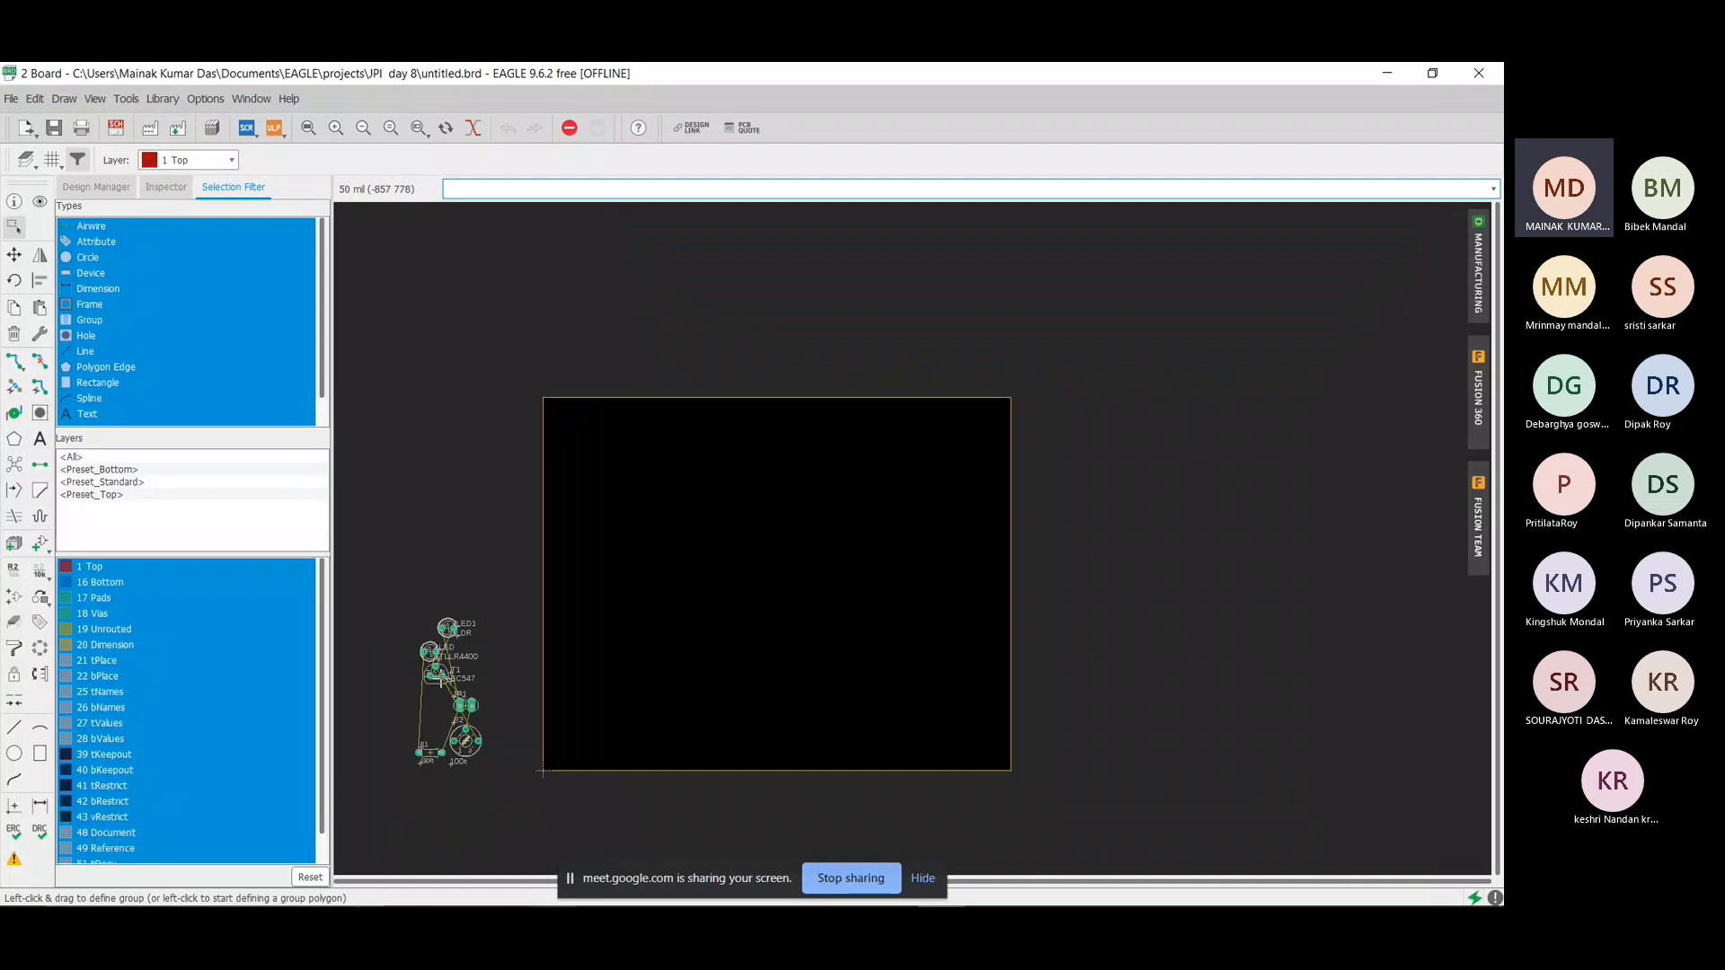
{"action": "scroll", "coordinate": [441, 677], "scroll_direction": "up", "scroll_amount": 3}
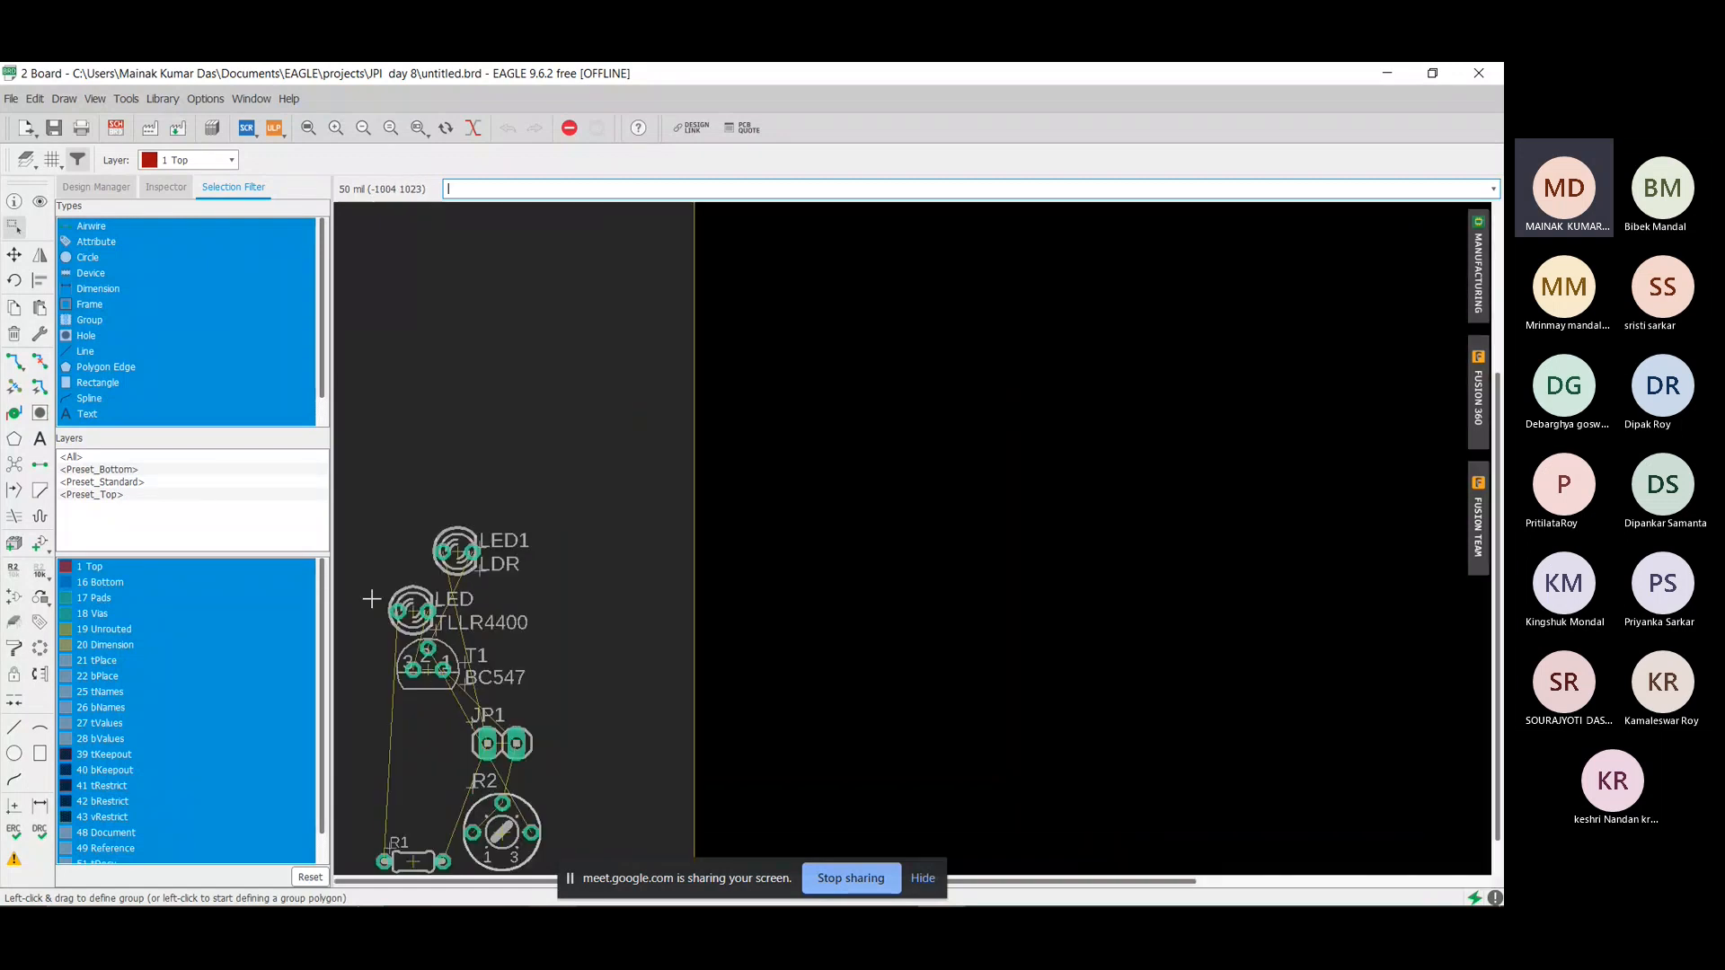
{"action": "left_click", "coordinate": [15, 255]}
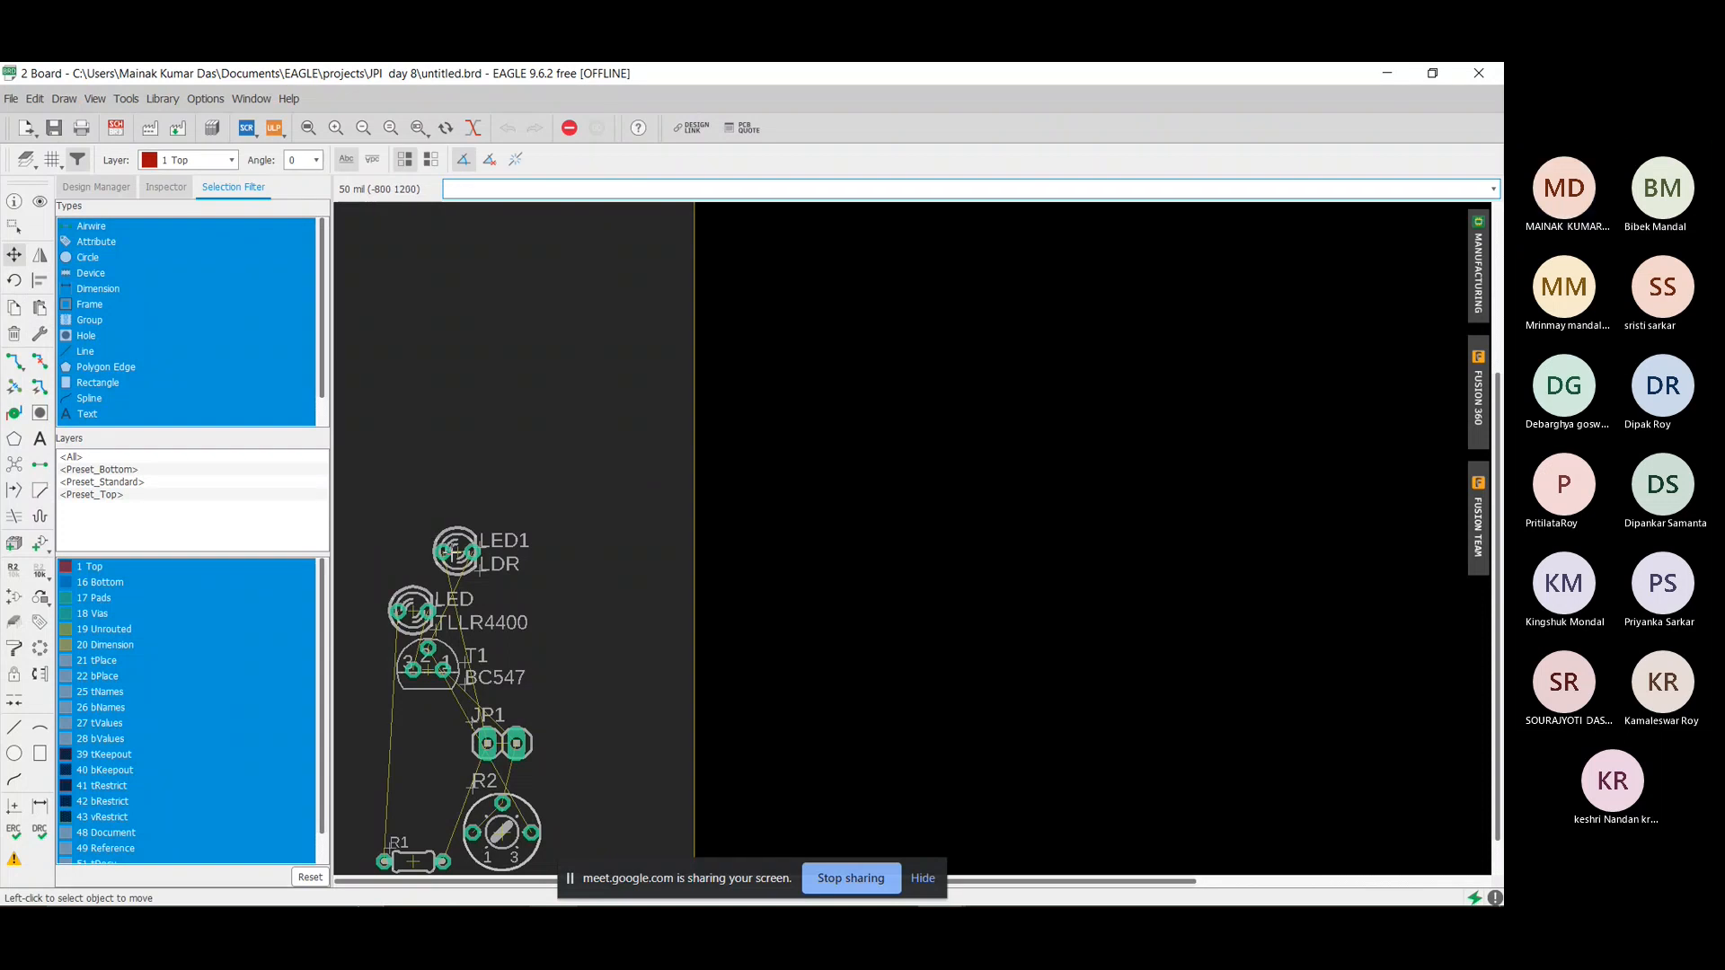
{"action": "left_click", "coordinate": [457, 551]}
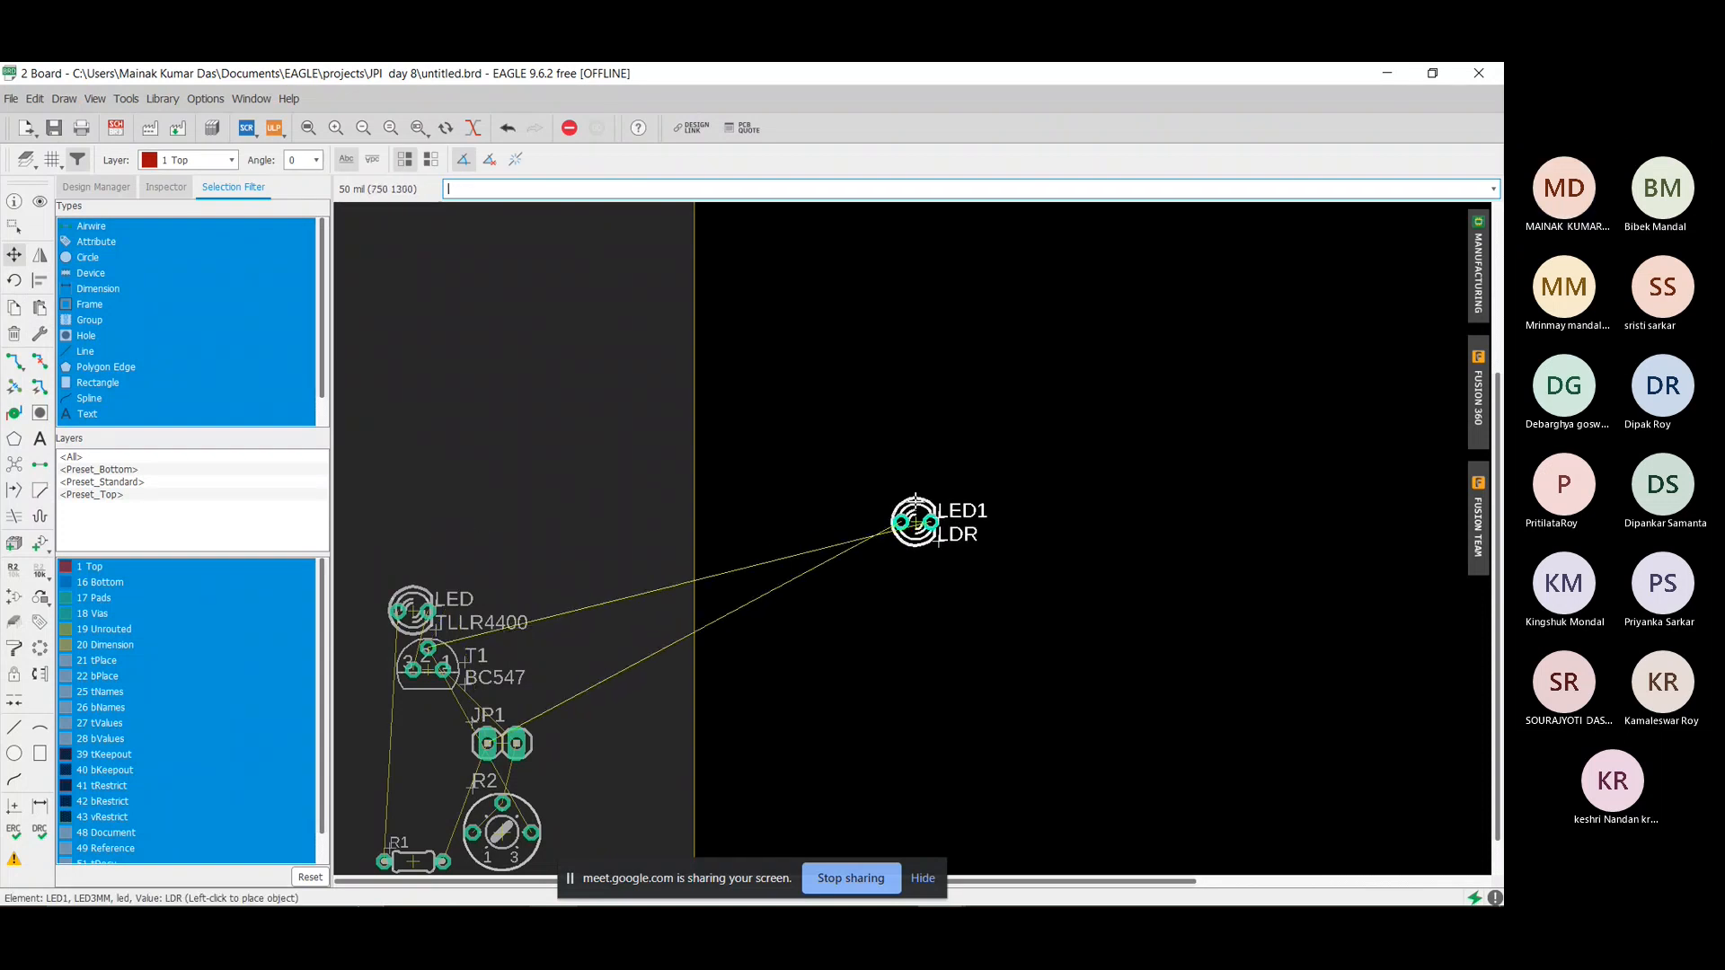
{"action": "right_click", "coordinate": [915, 492]}
{"action": "left_click", "coordinate": [961, 521]}
Move transistor T1 just beside LED1 on its left, at about (650, 1400) mil, rotated by 270 degrees.
{"action": "left_click", "coordinate": [429, 667]}
{"action": "right_click", "coordinate": [809, 536]}
{"action": "right_click", "coordinate": [809, 548]}
{"action": "right_click", "coordinate": [816, 540]}
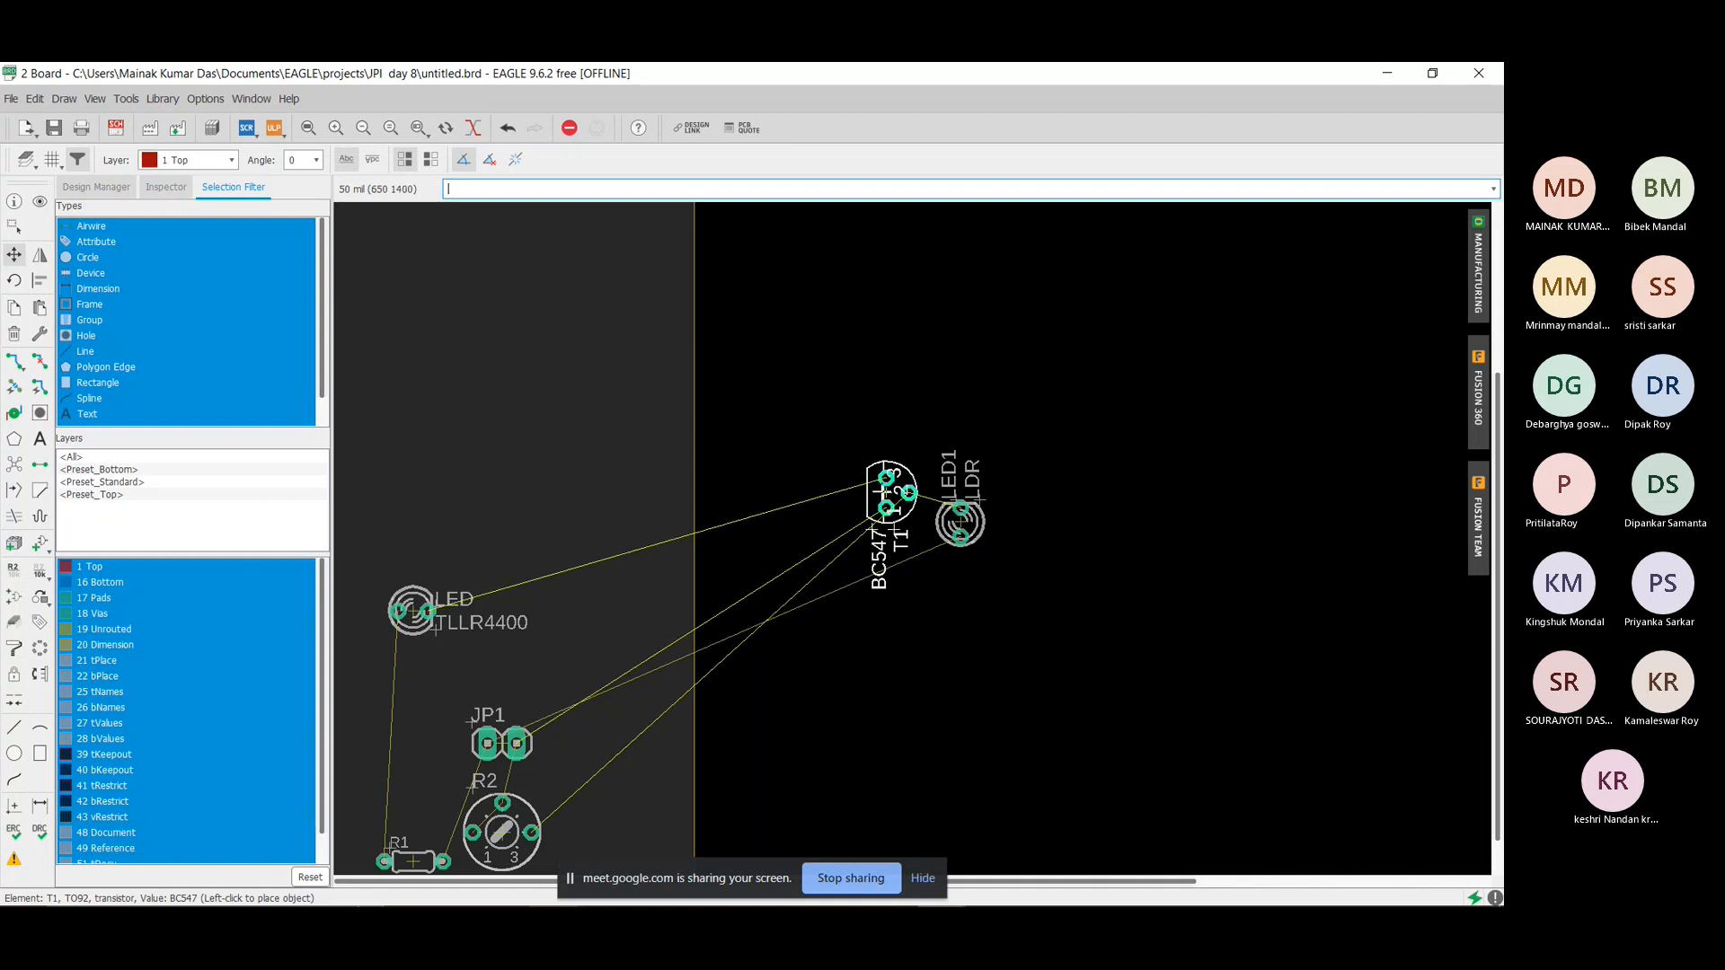
{"action": "left_click", "coordinate": [886, 492]}
Place the TLLR4400 LED above and to the left of T1, and potentiometer R2 below T1 on the board.
{"action": "left_click", "coordinate": [415, 615]}
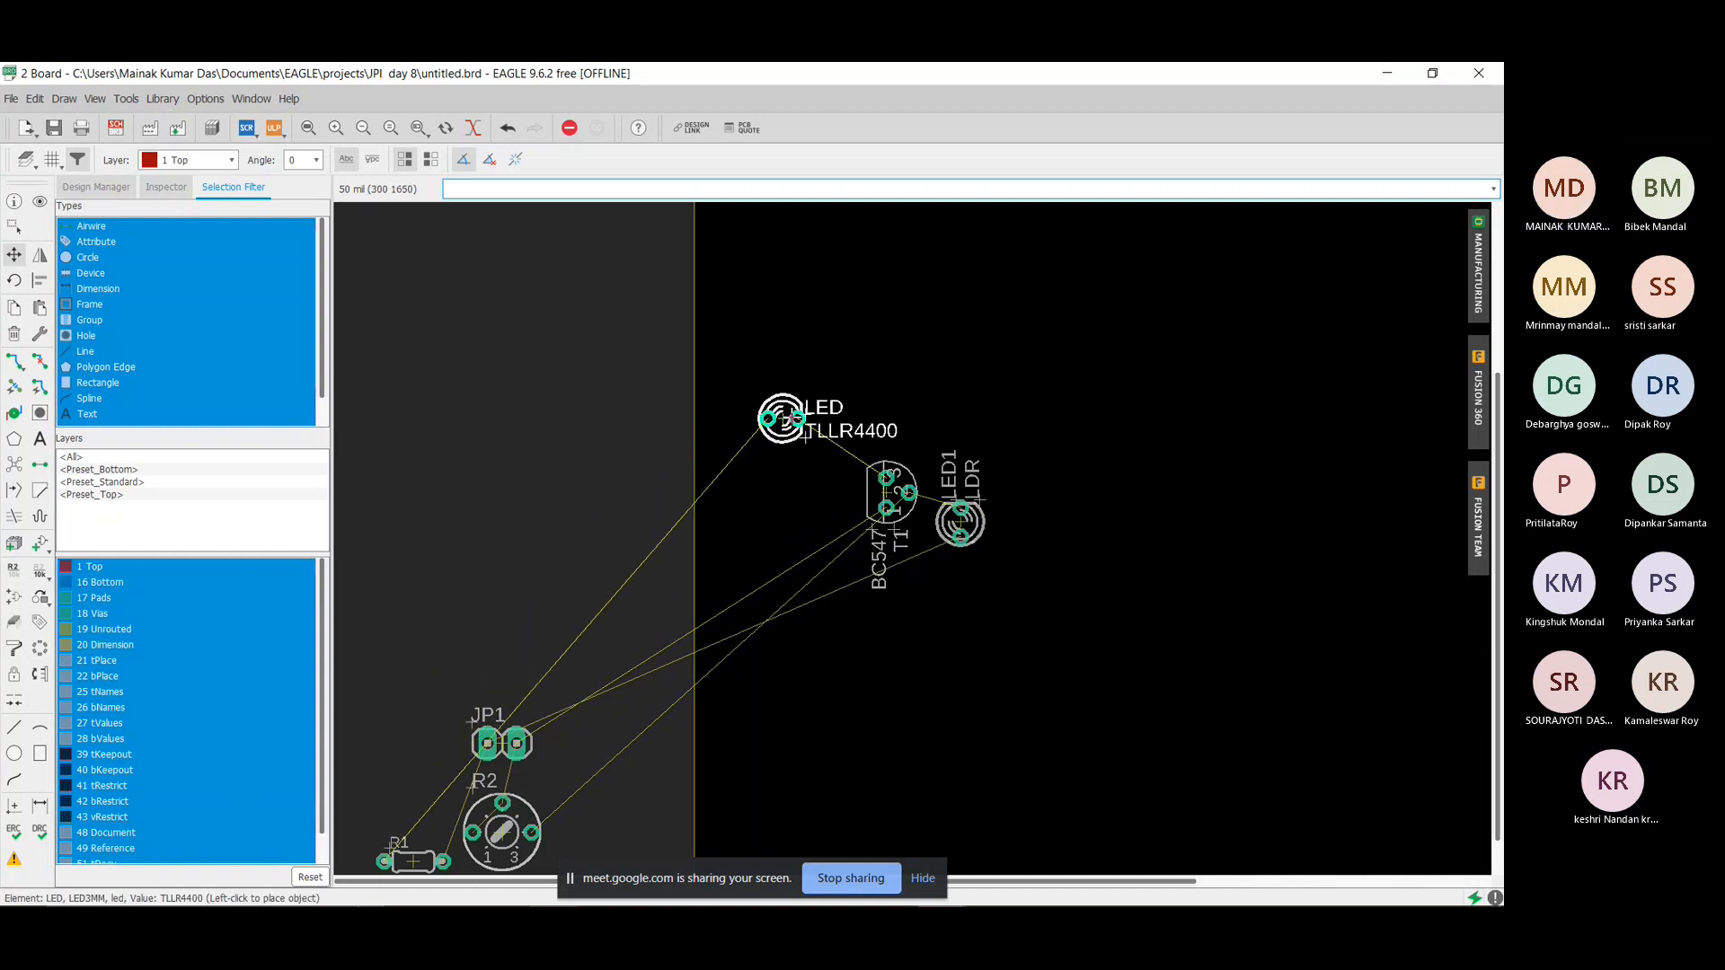
{"action": "left_click", "coordinate": [849, 420]}
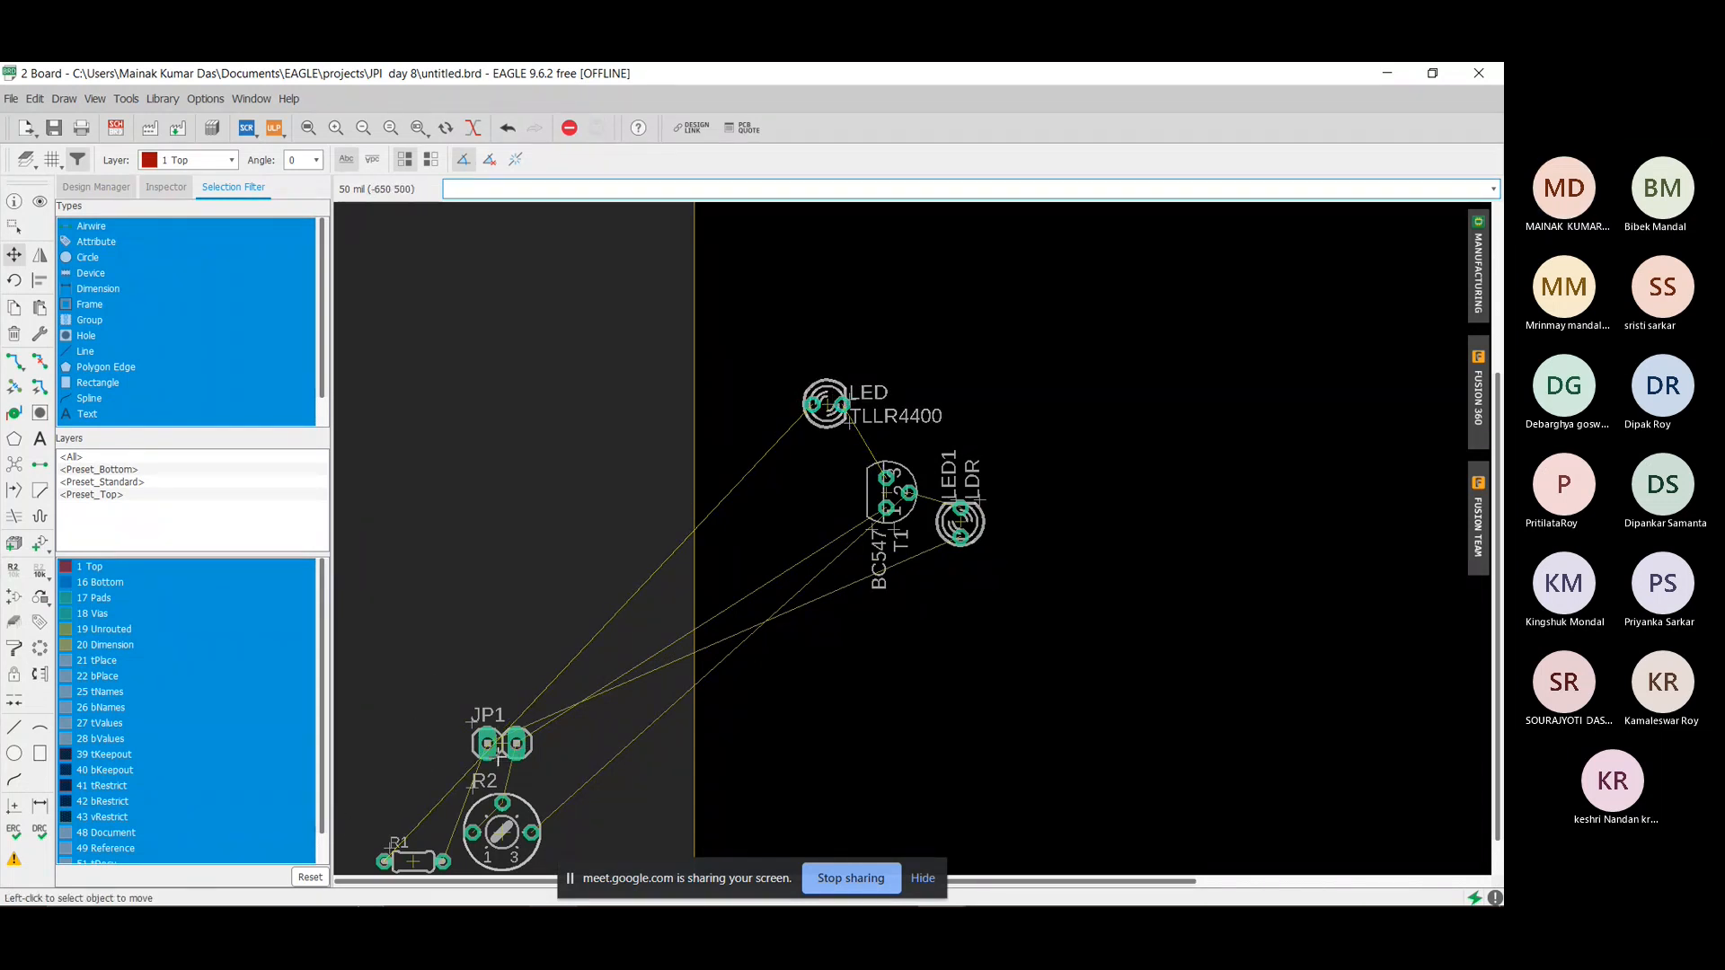
{"action": "left_click", "coordinate": [500, 836]}
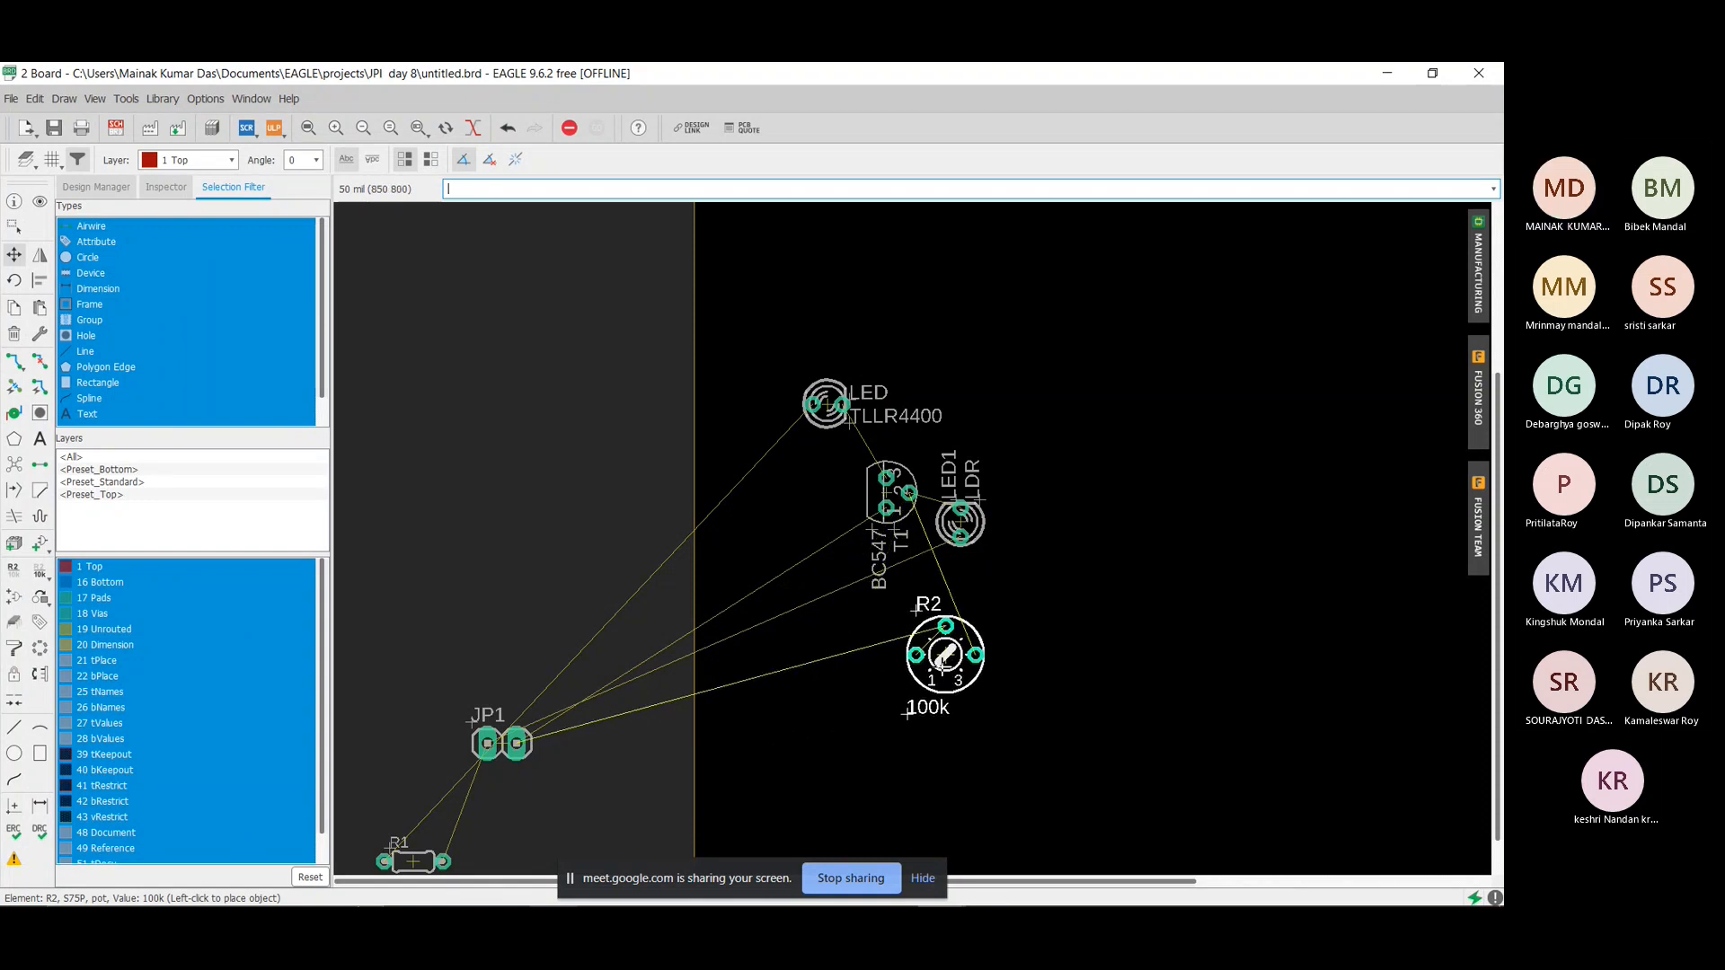
{"action": "left_click", "coordinate": [930, 654]}
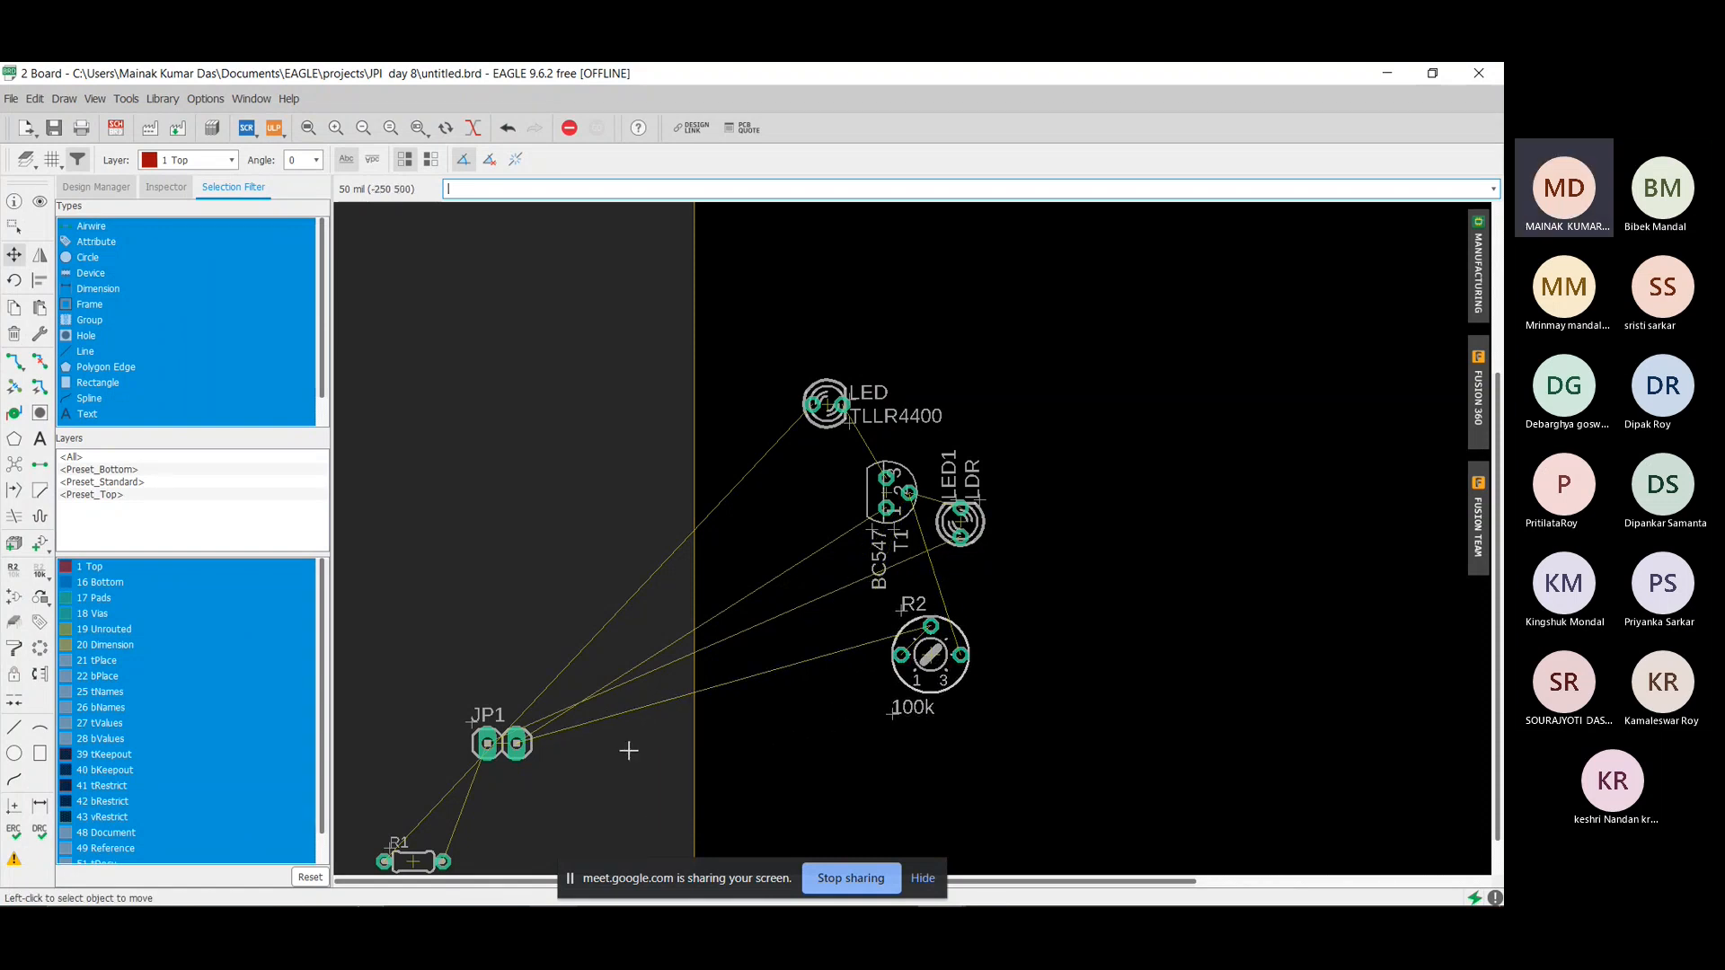
Move pin header JP1 onto the board below LED1, just right of and above R2, rotated by 180 degrees.
{"action": "left_click", "coordinate": [487, 744]}
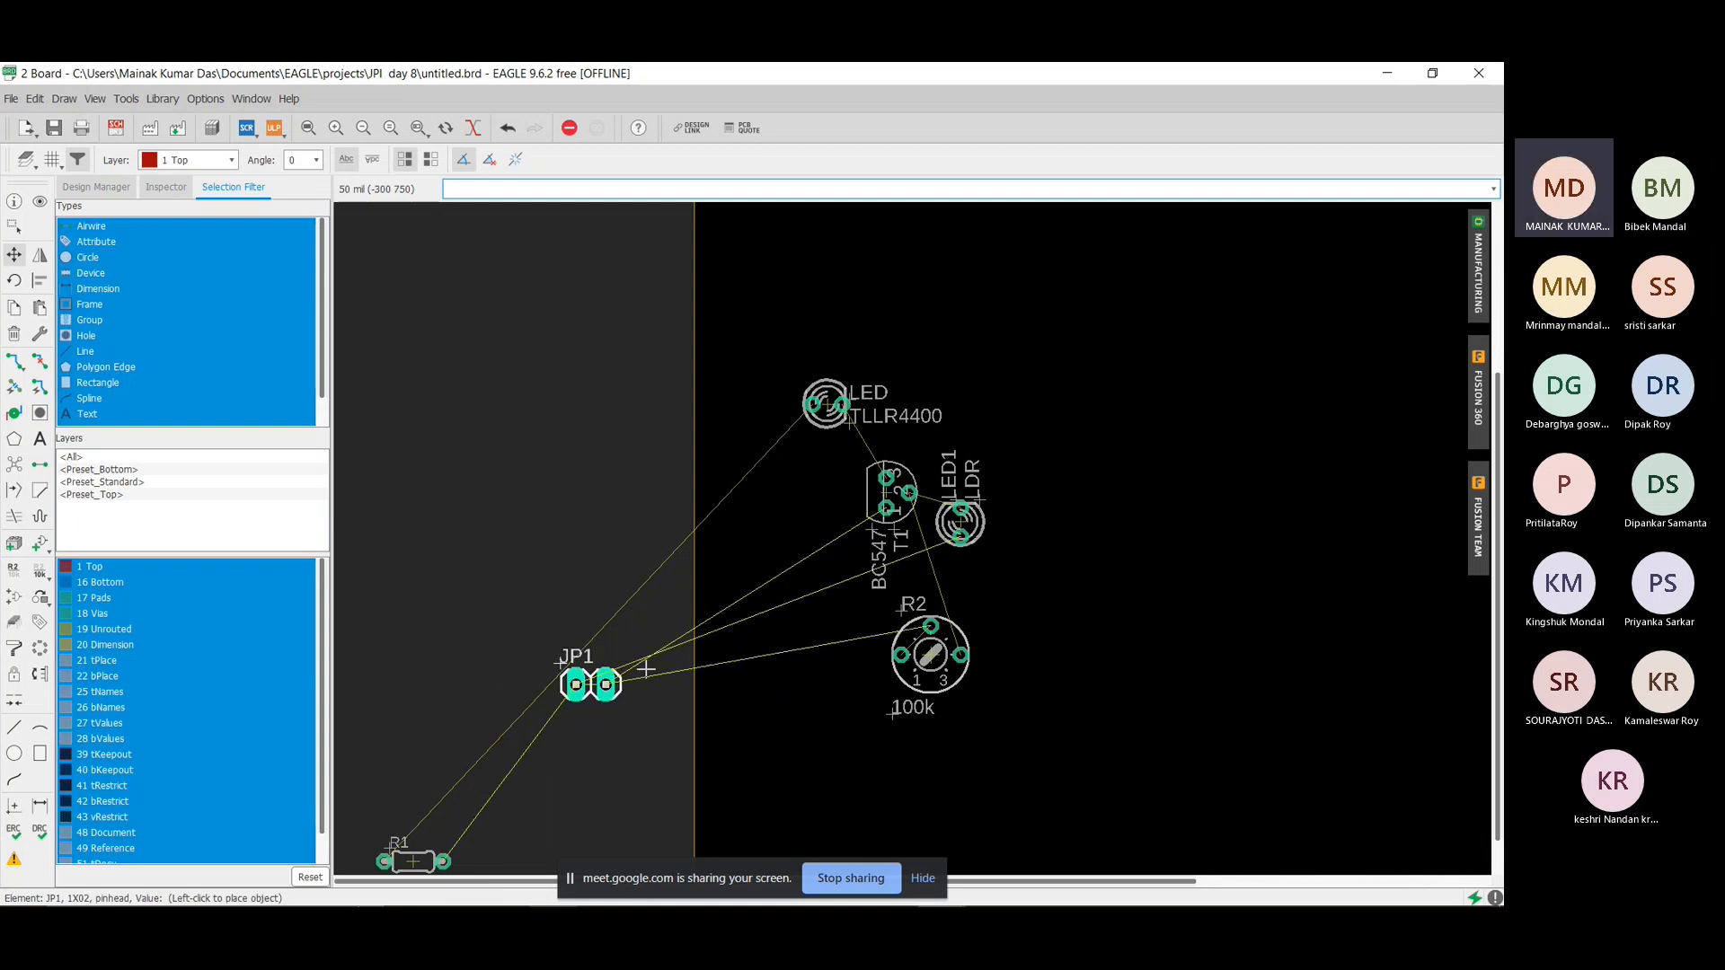
{"action": "left_click", "coordinate": [736, 651]}
{"action": "left_click", "coordinate": [753, 626]}
{"action": "right_click", "coordinate": [783, 671]}
{"action": "right_click", "coordinate": [784, 670]}
{"action": "right_click", "coordinate": [786, 670]}
{"action": "right_click", "coordinate": [787, 669]}
{"action": "right_click", "coordinate": [787, 669]}
{"action": "right_click", "coordinate": [784, 671]}
{"action": "right_click", "coordinate": [786, 672]}
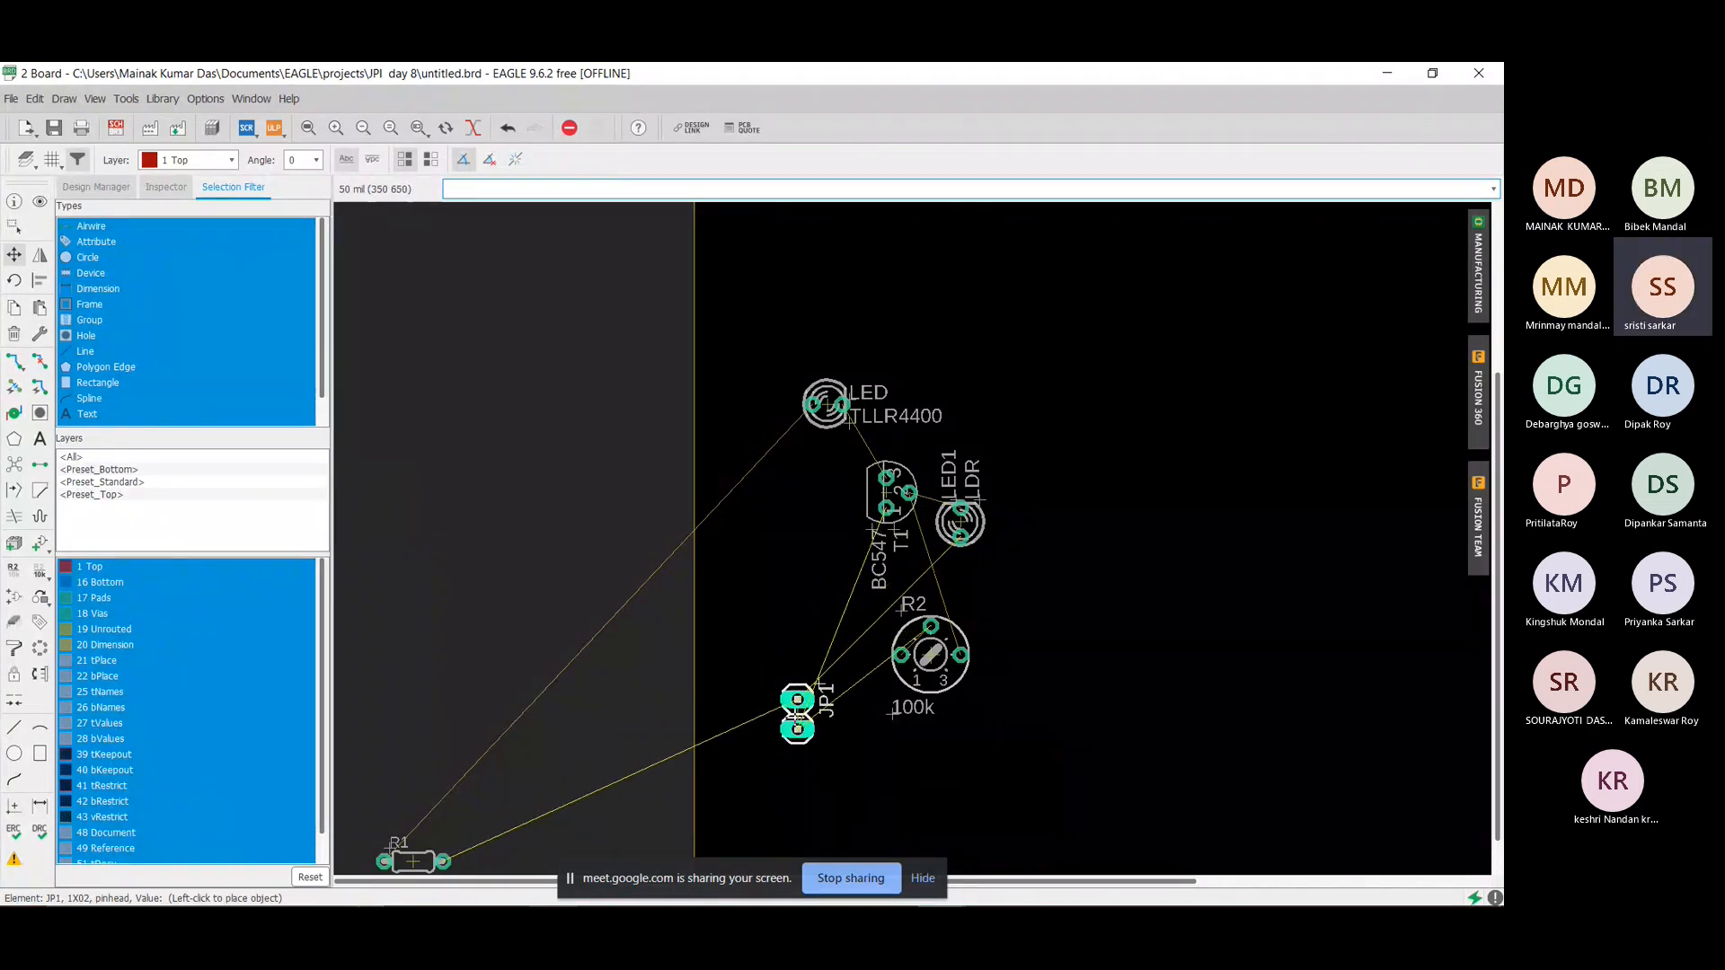
{"action": "right_click", "coordinate": [797, 685]}
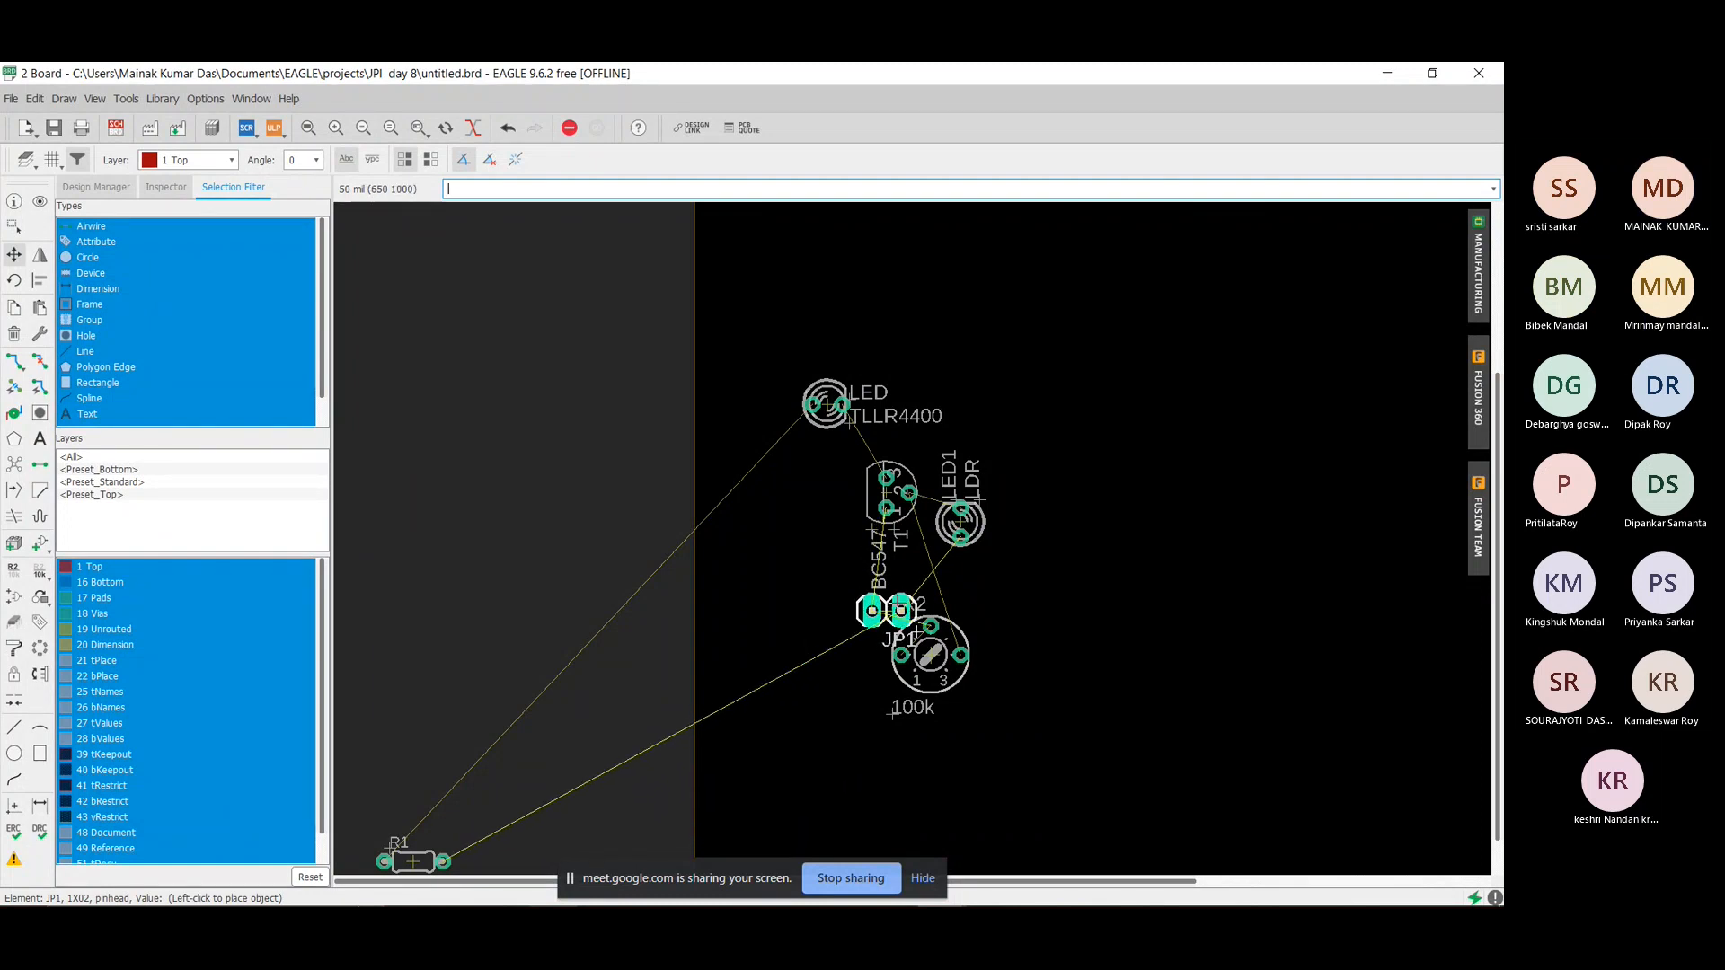
{"action": "left_click", "coordinate": [1019, 596]}
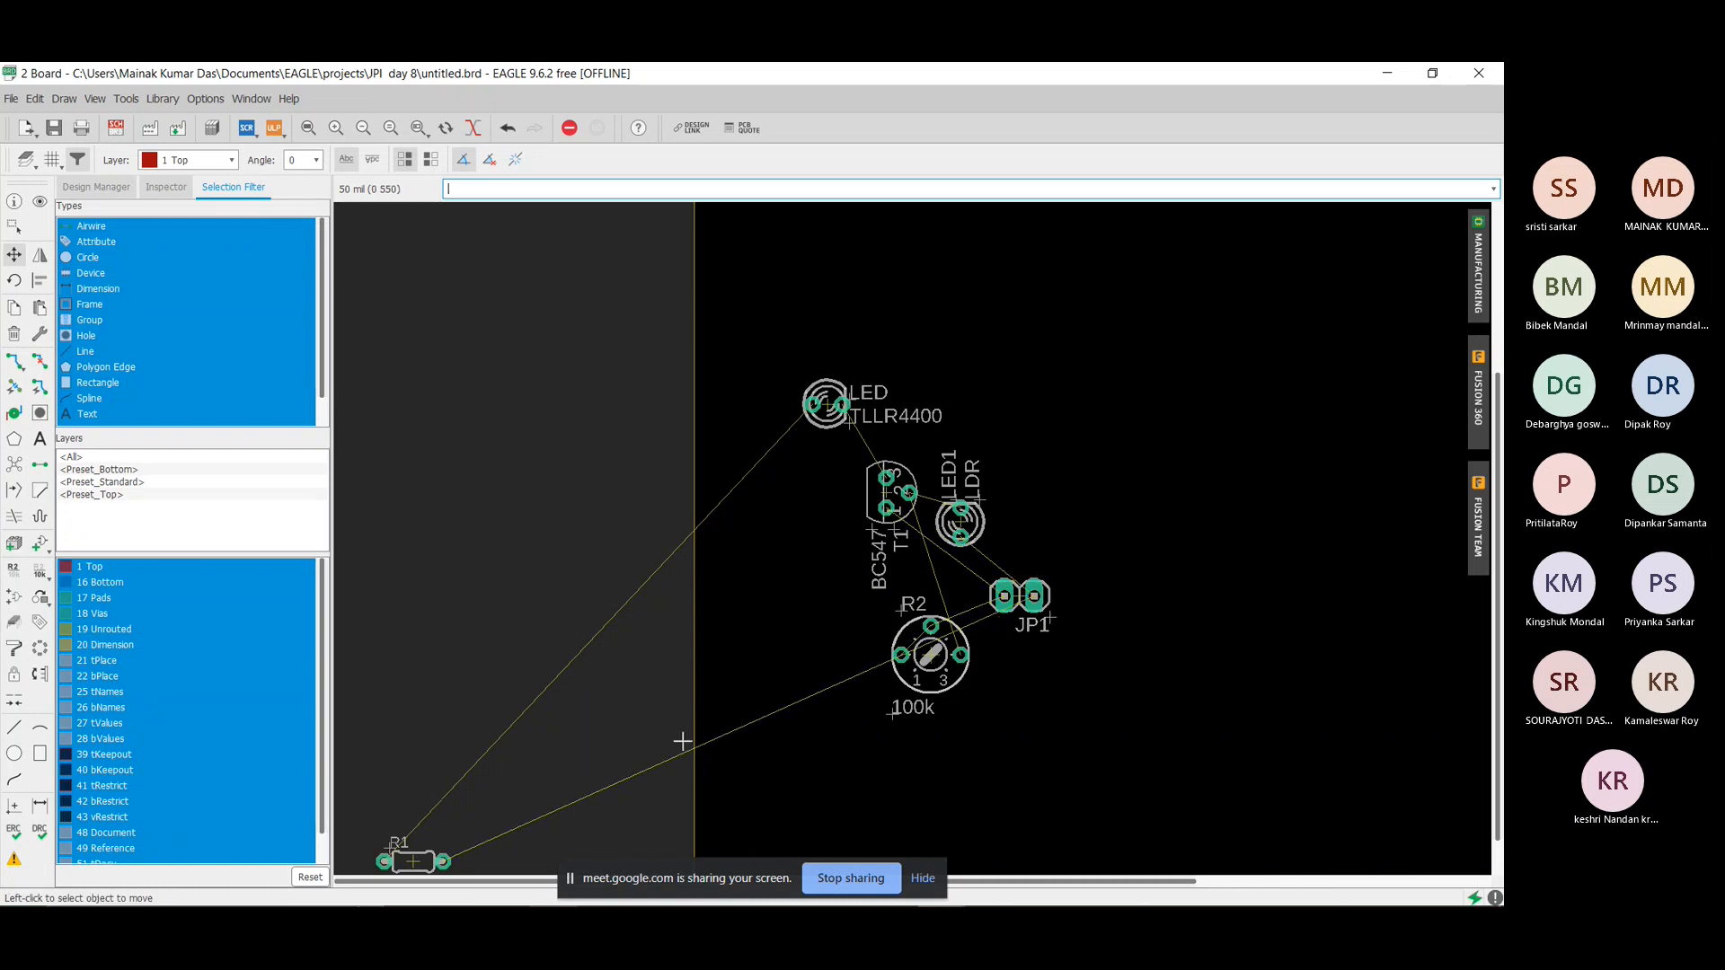
Move resistor R1 onto the board below R2, near the bottom edge at about (850, 200) mil.
{"action": "scroll", "coordinate": [559, 743], "scroll_direction": "down", "scroll_amount": 3}
{"action": "scroll", "coordinate": [491, 818], "scroll_direction": "up", "scroll_amount": 3}
{"action": "scroll", "coordinate": [490, 817], "scroll_direction": "up", "scroll_amount": 2}
{"action": "left_click", "coordinate": [485, 774]}
{"action": "scroll", "coordinate": [940, 658], "scroll_direction": "down", "scroll_amount": 2}
{"action": "scroll", "coordinate": [940, 659], "scroll_direction": "up", "scroll_amount": 2}
{"action": "scroll", "coordinate": [940, 659], "scroll_direction": "down", "scroll_amount": 2}
{"action": "scroll", "coordinate": [940, 659], "scroll_direction": "down", "scroll_amount": 2}
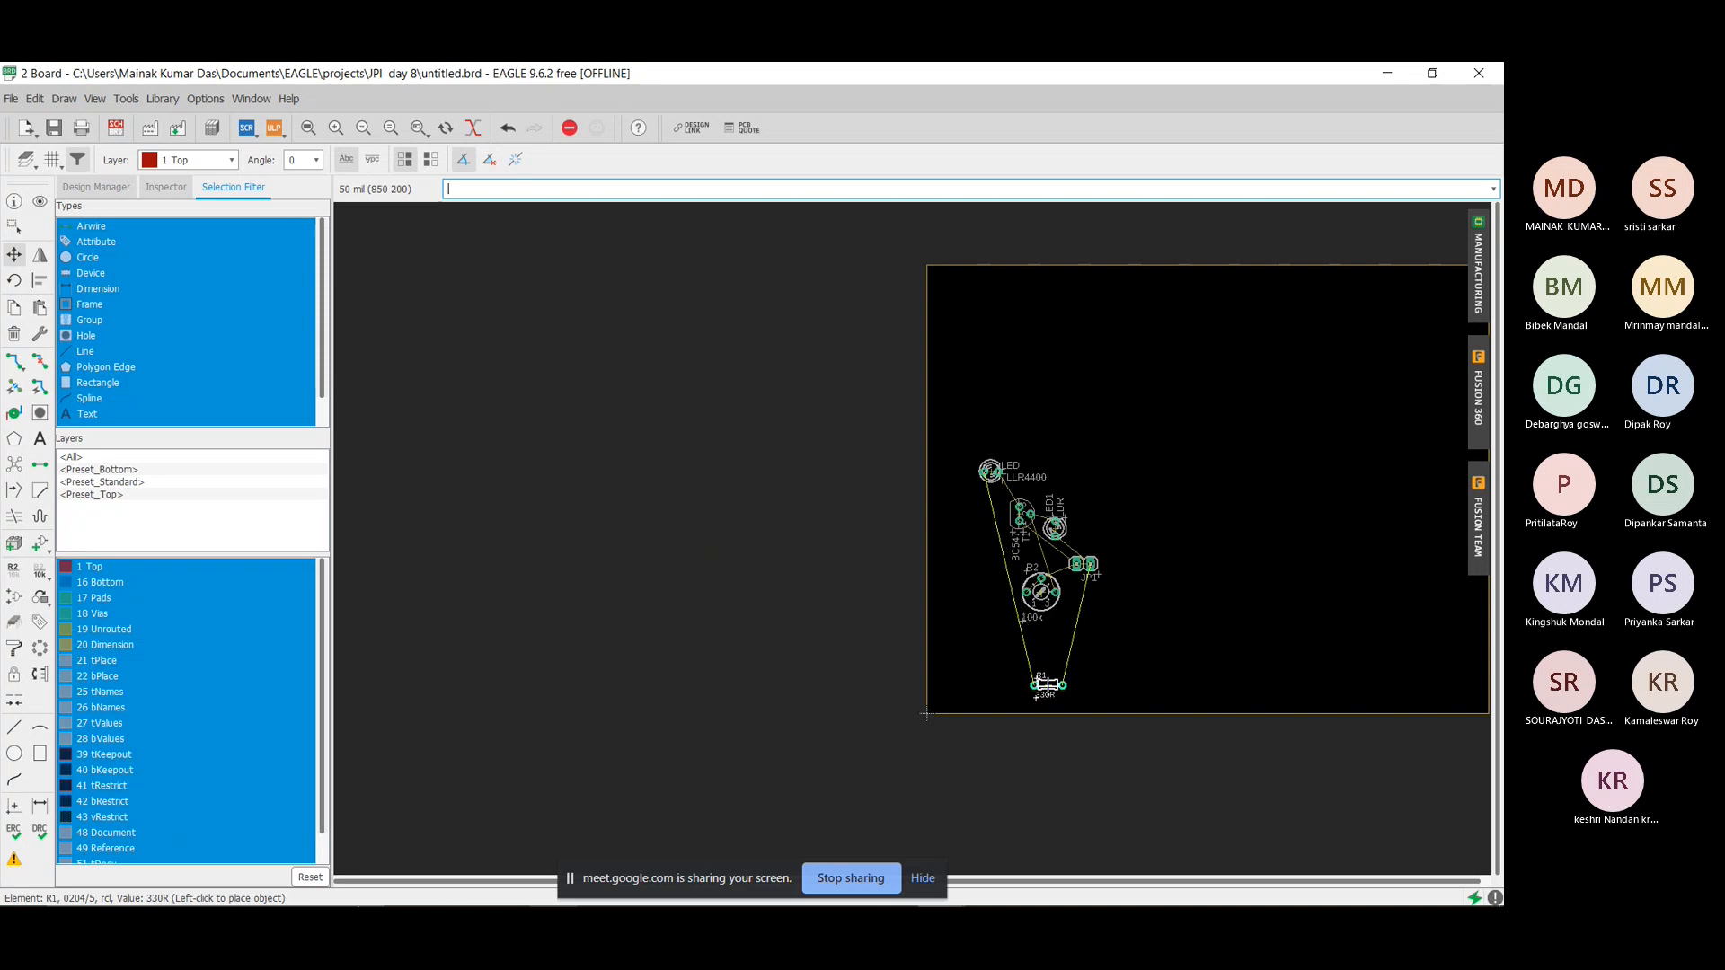
{"action": "scroll", "coordinate": [1048, 598], "scroll_direction": "up", "scroll_amount": 2}
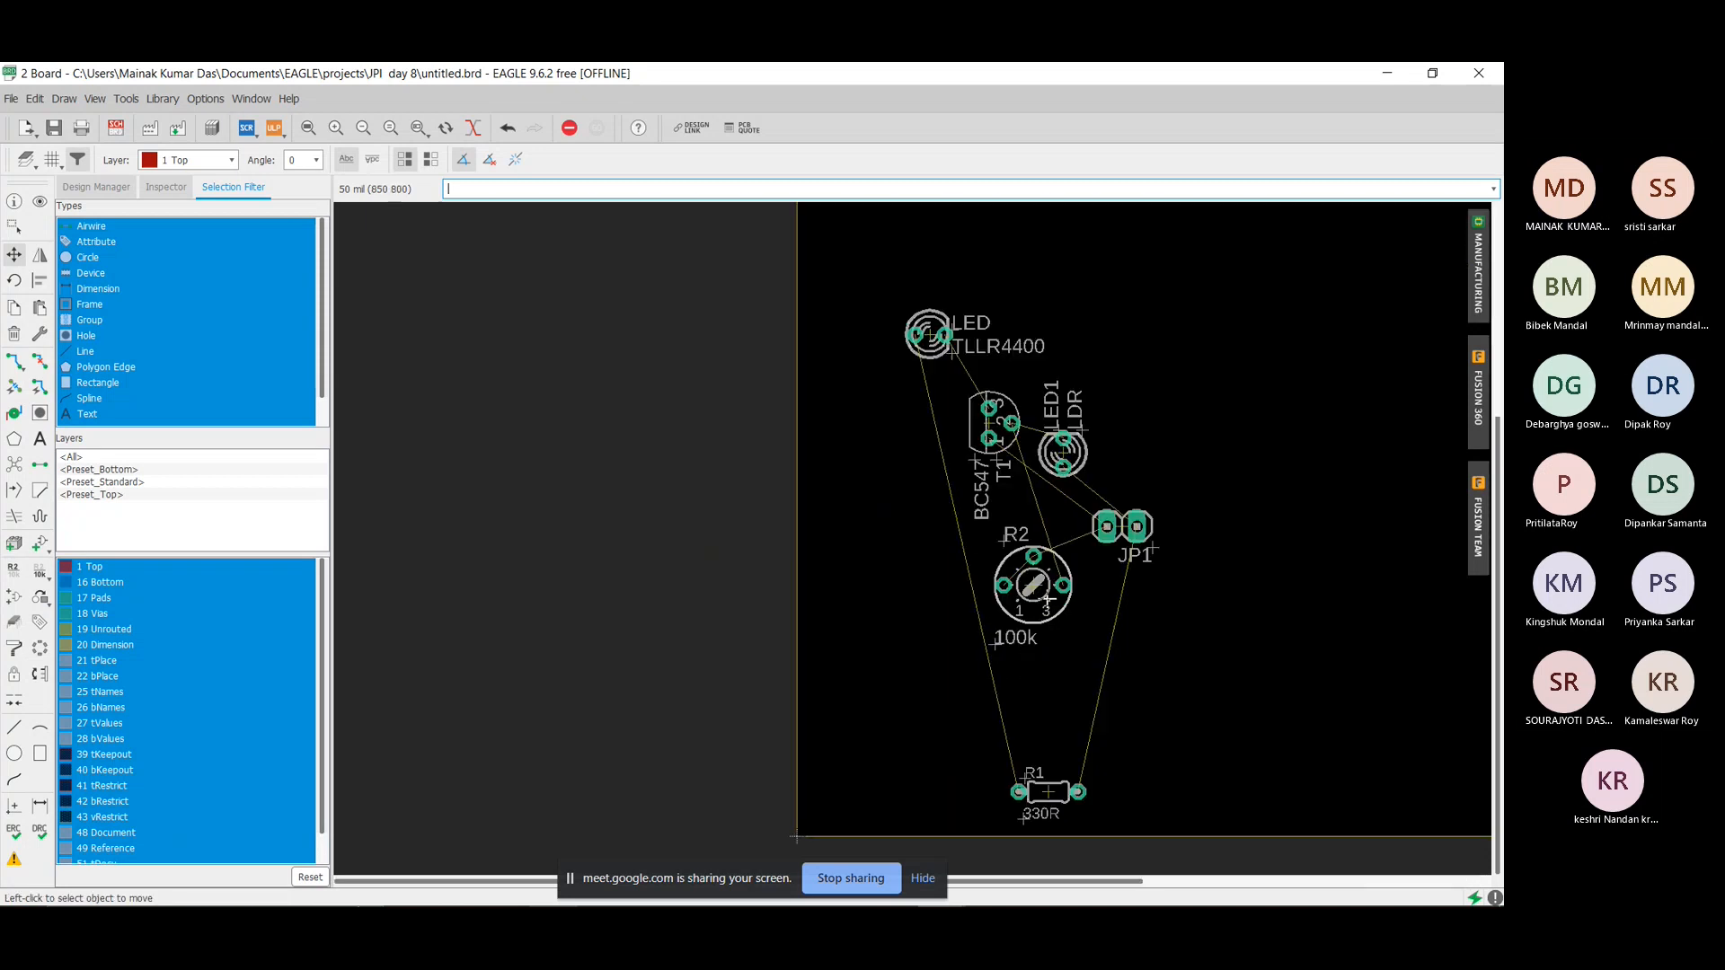
Move pin header JP1 down to just below and right of R2, and transistor T1 slightly down and left, above R2.
{"action": "left_click", "coordinate": [1124, 524]}
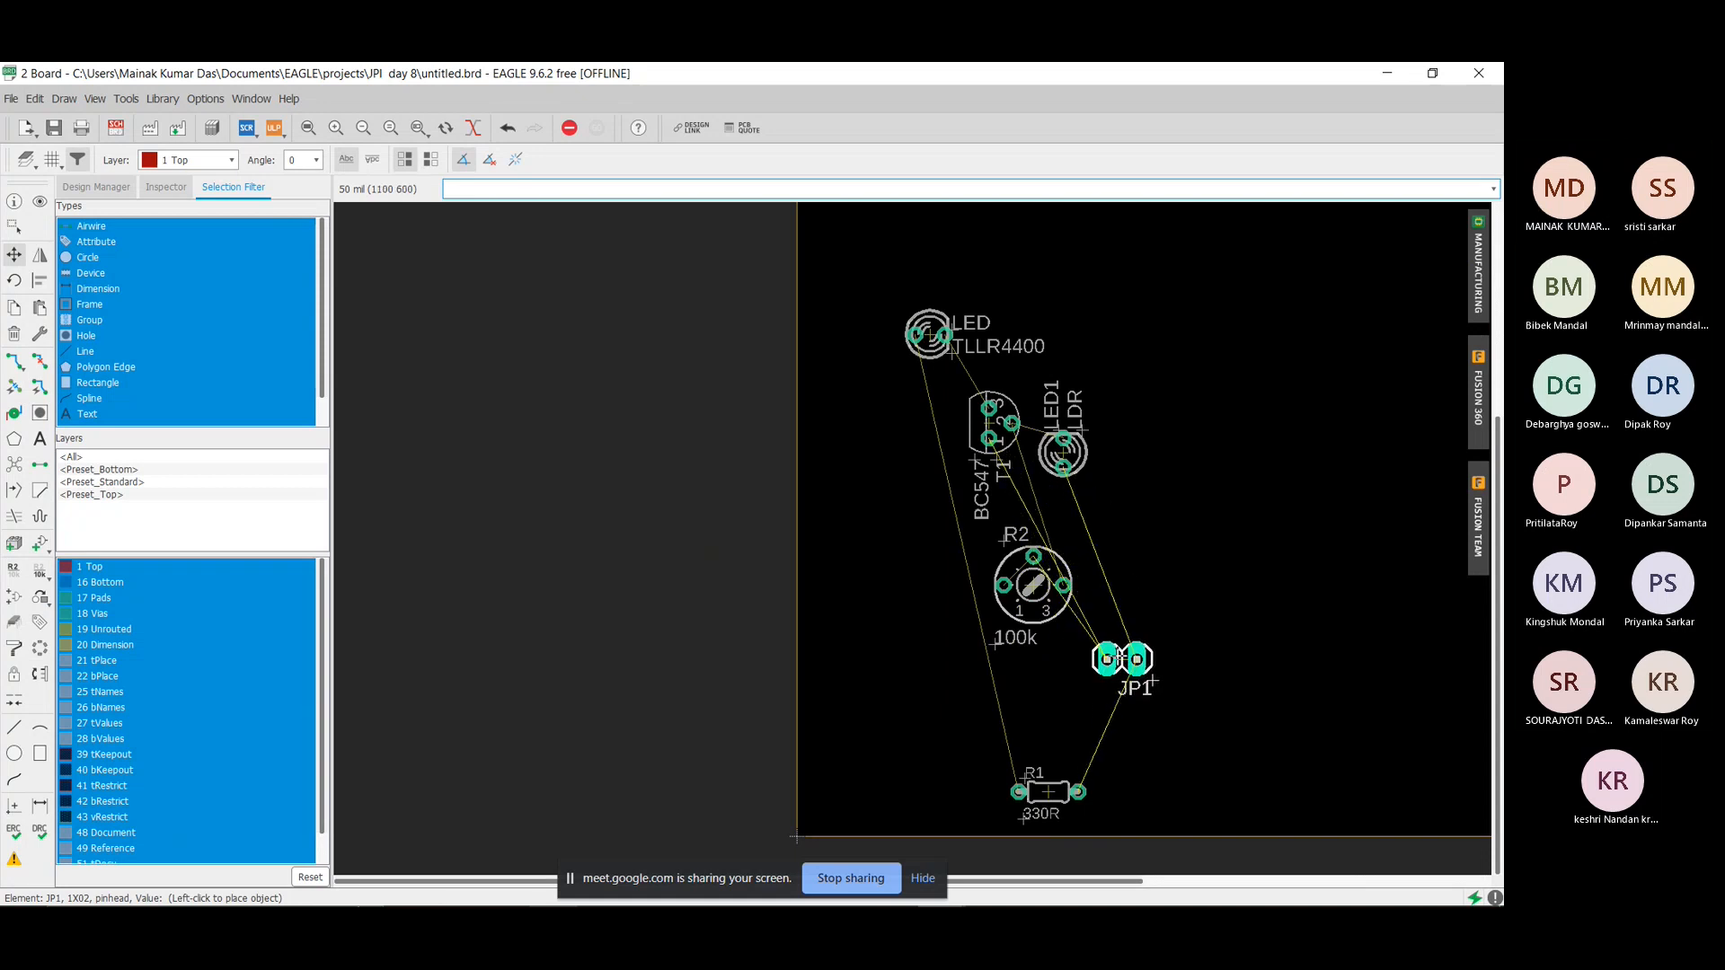
{"action": "left_click", "coordinate": [1137, 674]}
{"action": "left_click", "coordinate": [997, 420]}
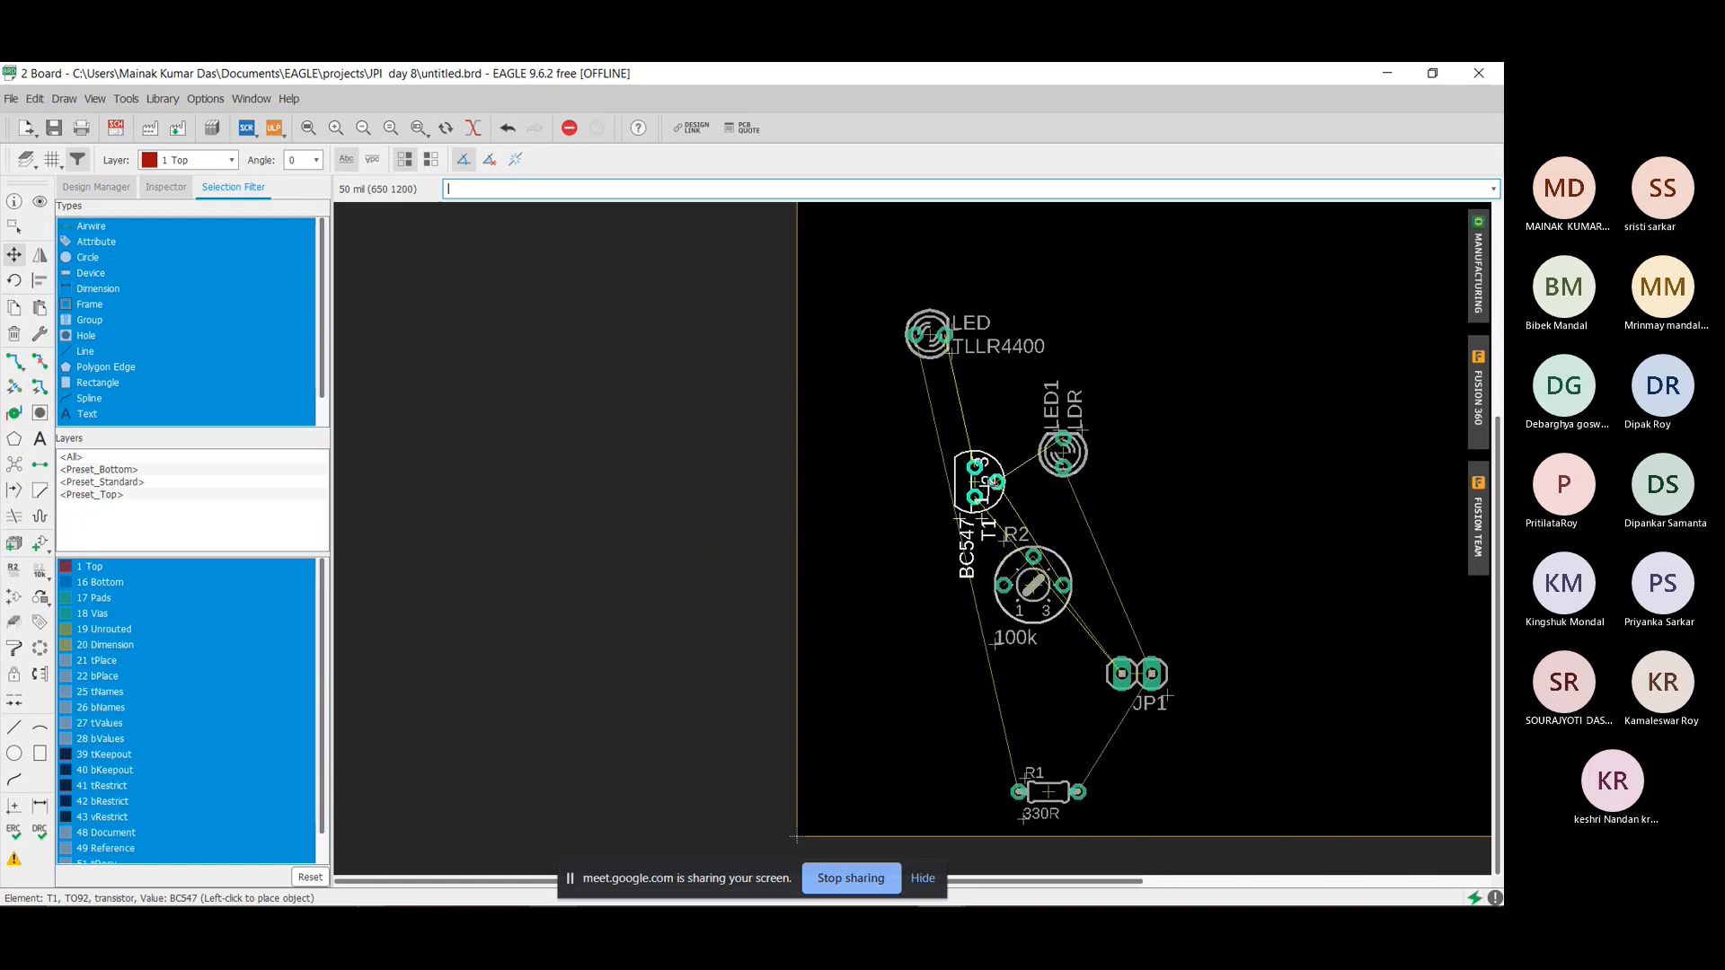
{"action": "left_click", "coordinate": [985, 483]}
Move resistor R1 up to the lower left of R2, and rotate JP1 upright with its lower pad level with R1.
{"action": "left_click", "coordinate": [1032, 785]}
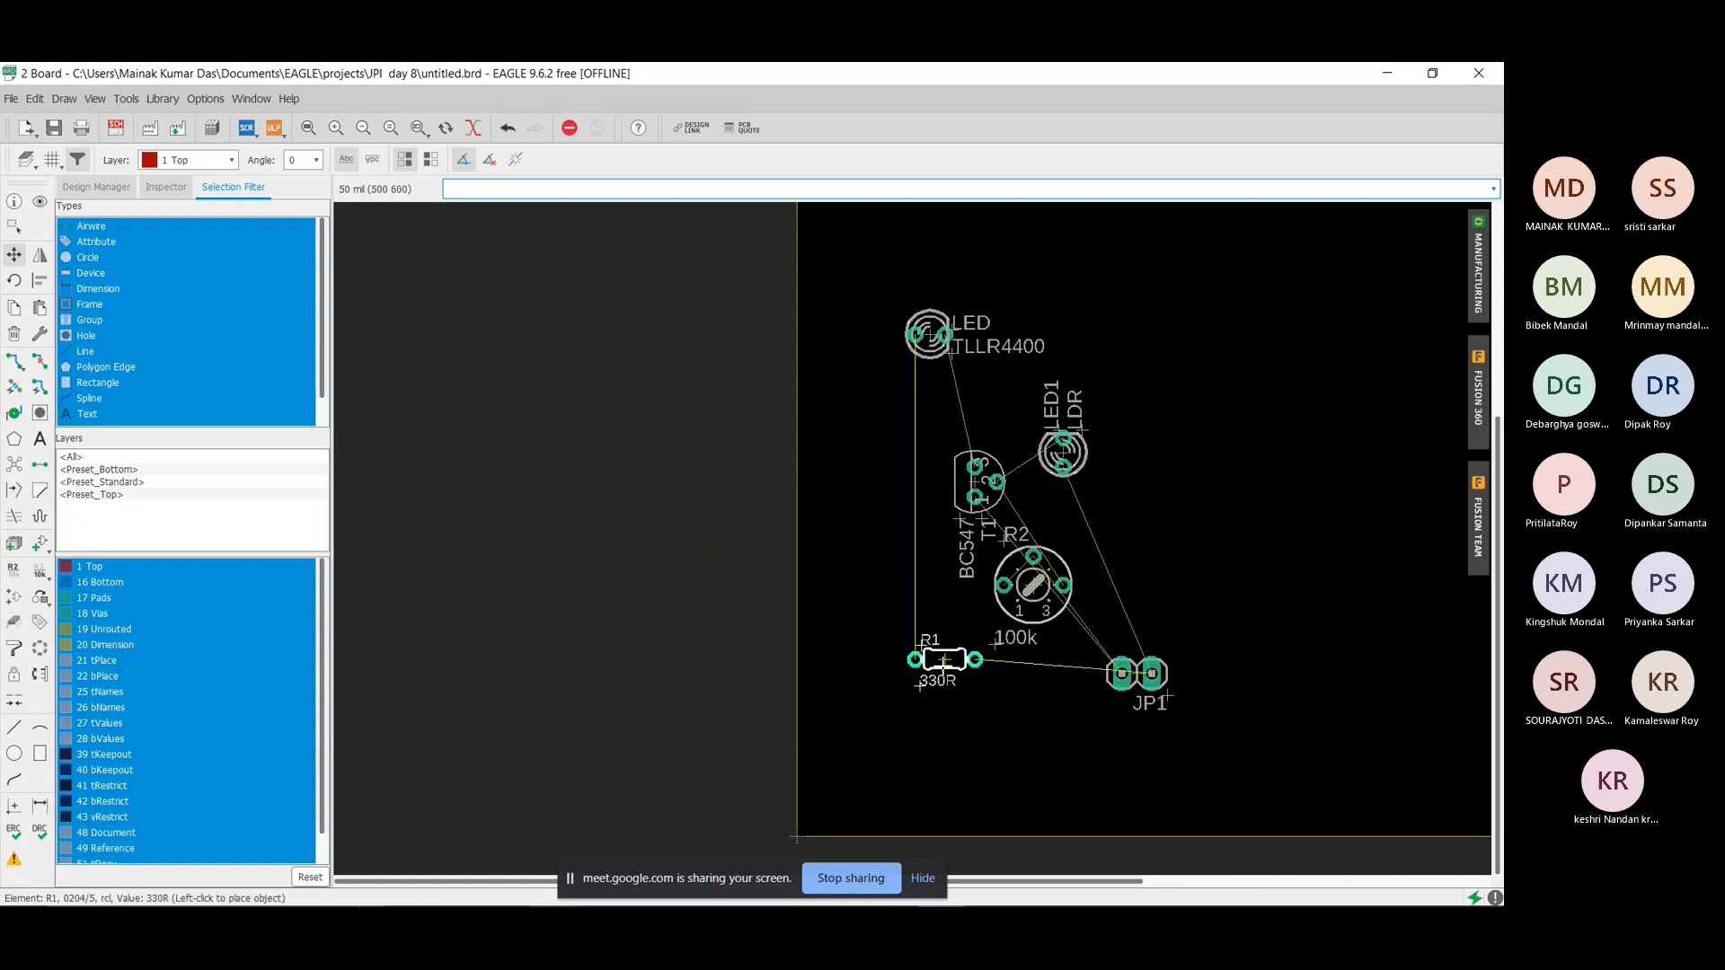
{"action": "left_click", "coordinate": [930, 674]}
{"action": "left_click", "coordinate": [1137, 676]}
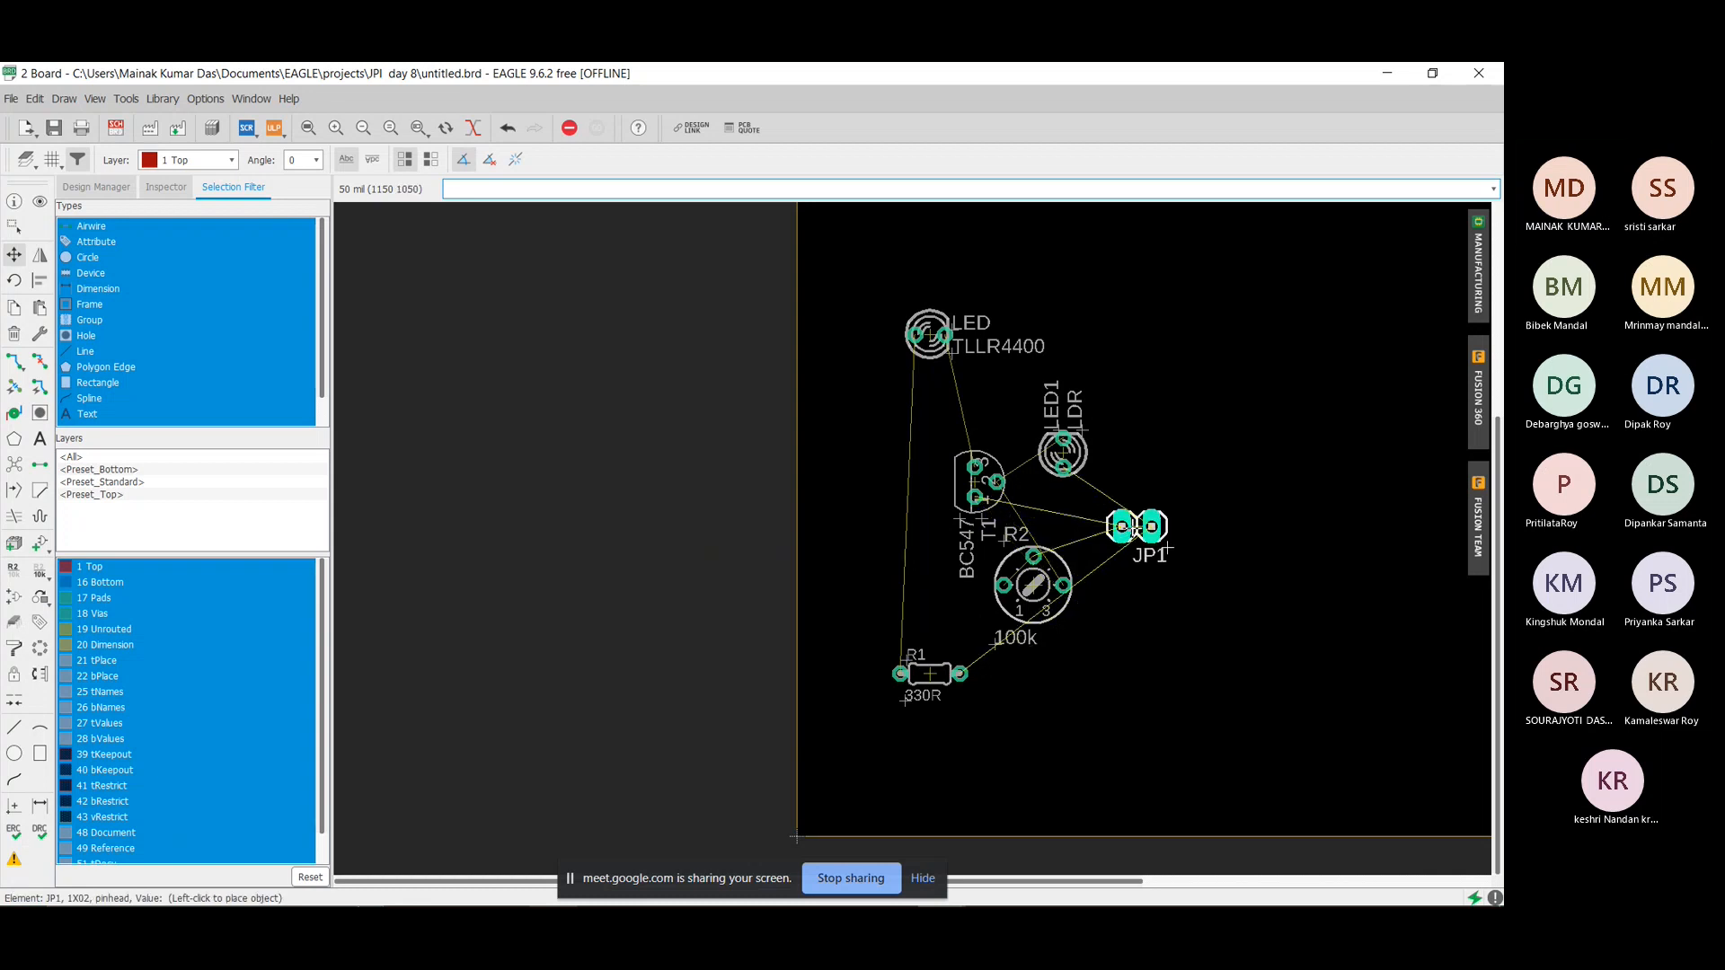
{"action": "right_click", "coordinate": [1135, 602]}
{"action": "right_click", "coordinate": [1137, 615]}
{"action": "right_click", "coordinate": [1129, 672]}
{"action": "right_click", "coordinate": [1123, 673]}
{"action": "right_click", "coordinate": [1122, 665]}
{"action": "left_click", "coordinate": [1122, 672]}
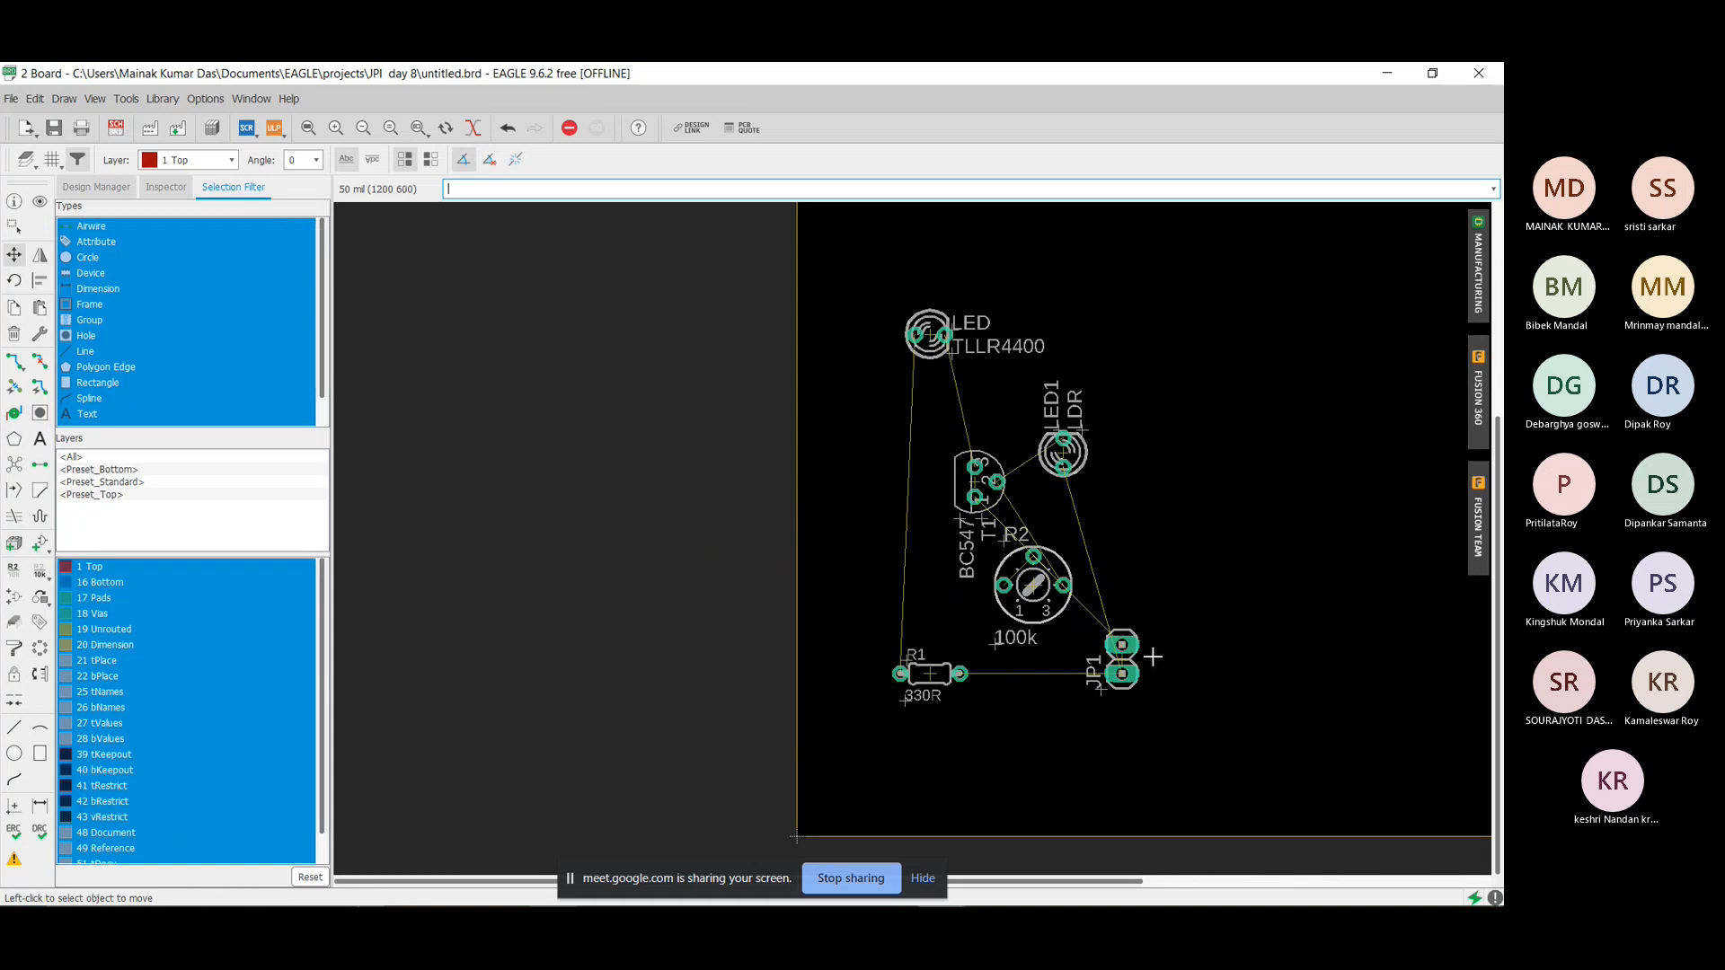
Rotate potentiometer R2 by 90 degrees and place it directly below LED1, just right of T1, at about (900, 1050) mil.
{"action": "scroll", "coordinate": [1134, 665], "scroll_direction": "up", "scroll_amount": 1}
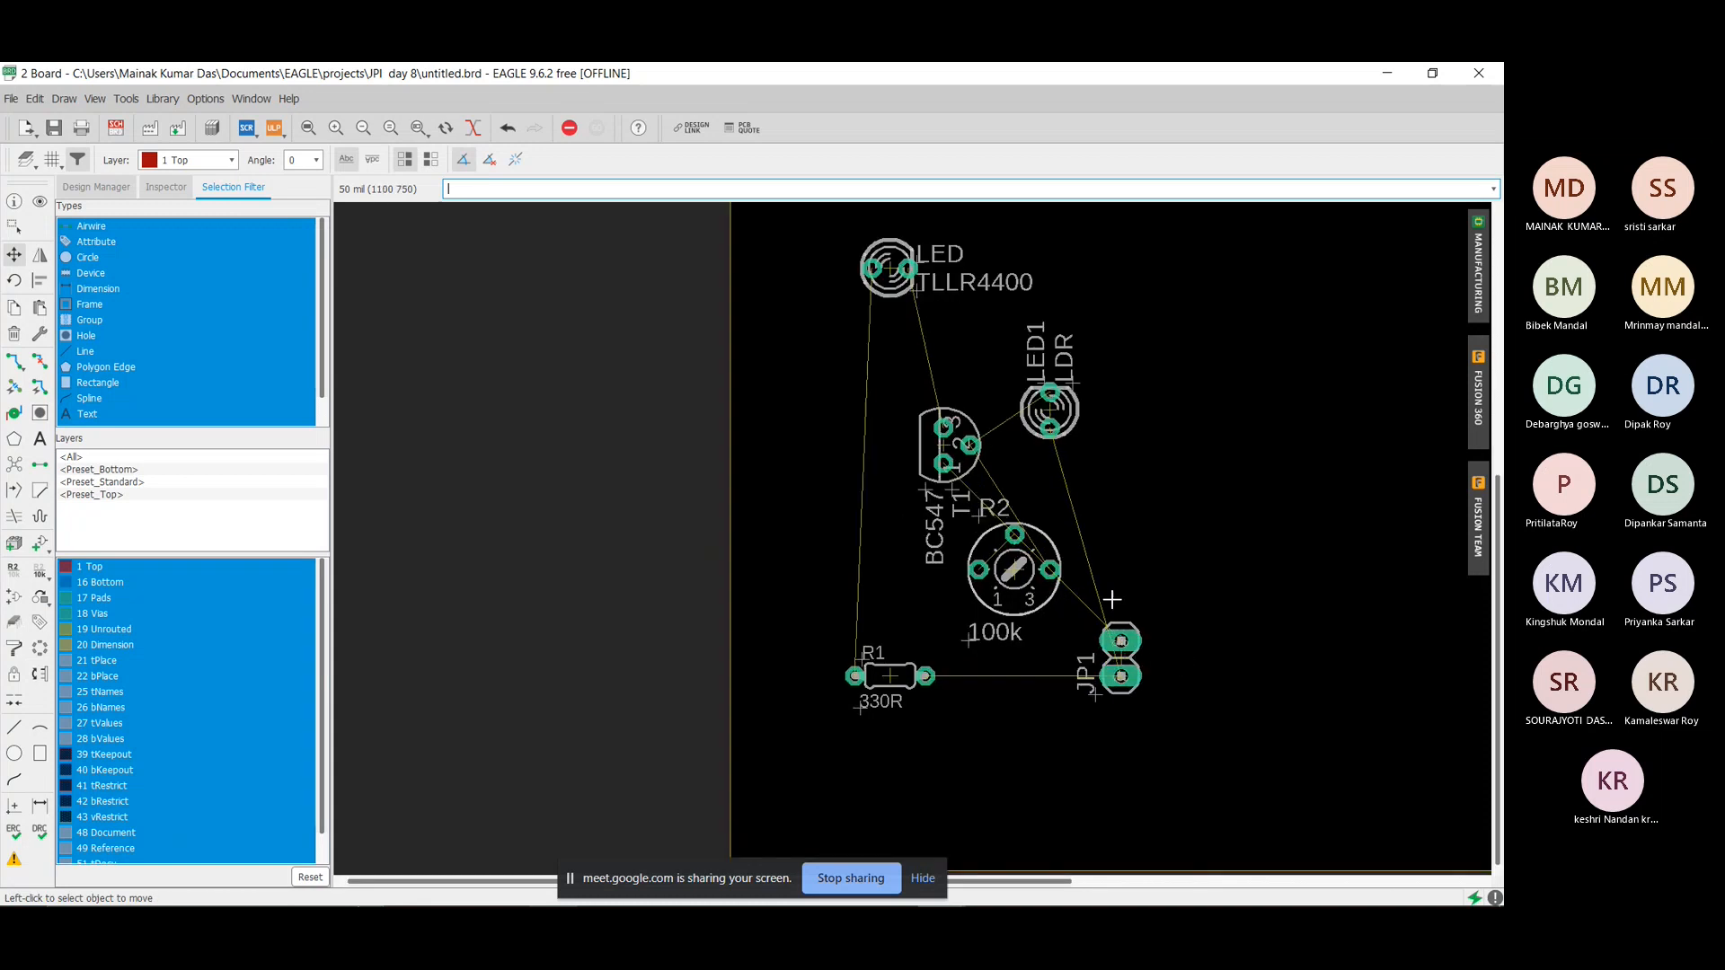
{"action": "scroll", "coordinate": [1112, 599], "scroll_direction": "down", "scroll_amount": 2}
{"action": "left_click", "coordinate": [1049, 571]}
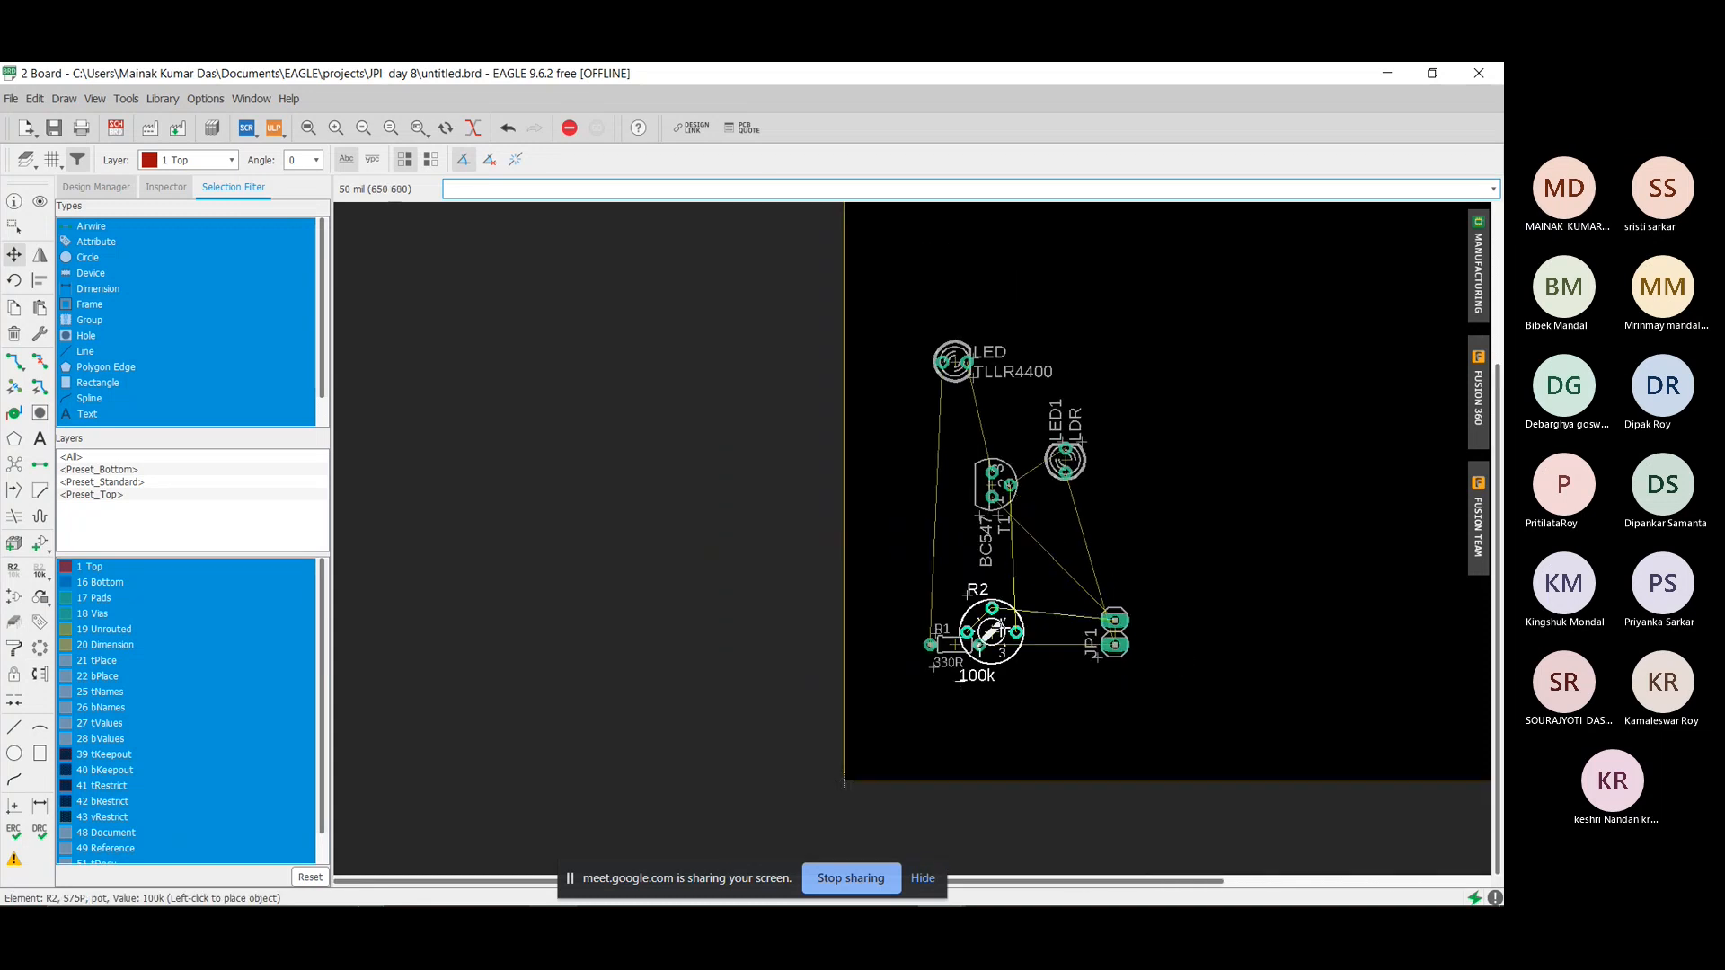
{"action": "right_click", "coordinate": [992, 609]}
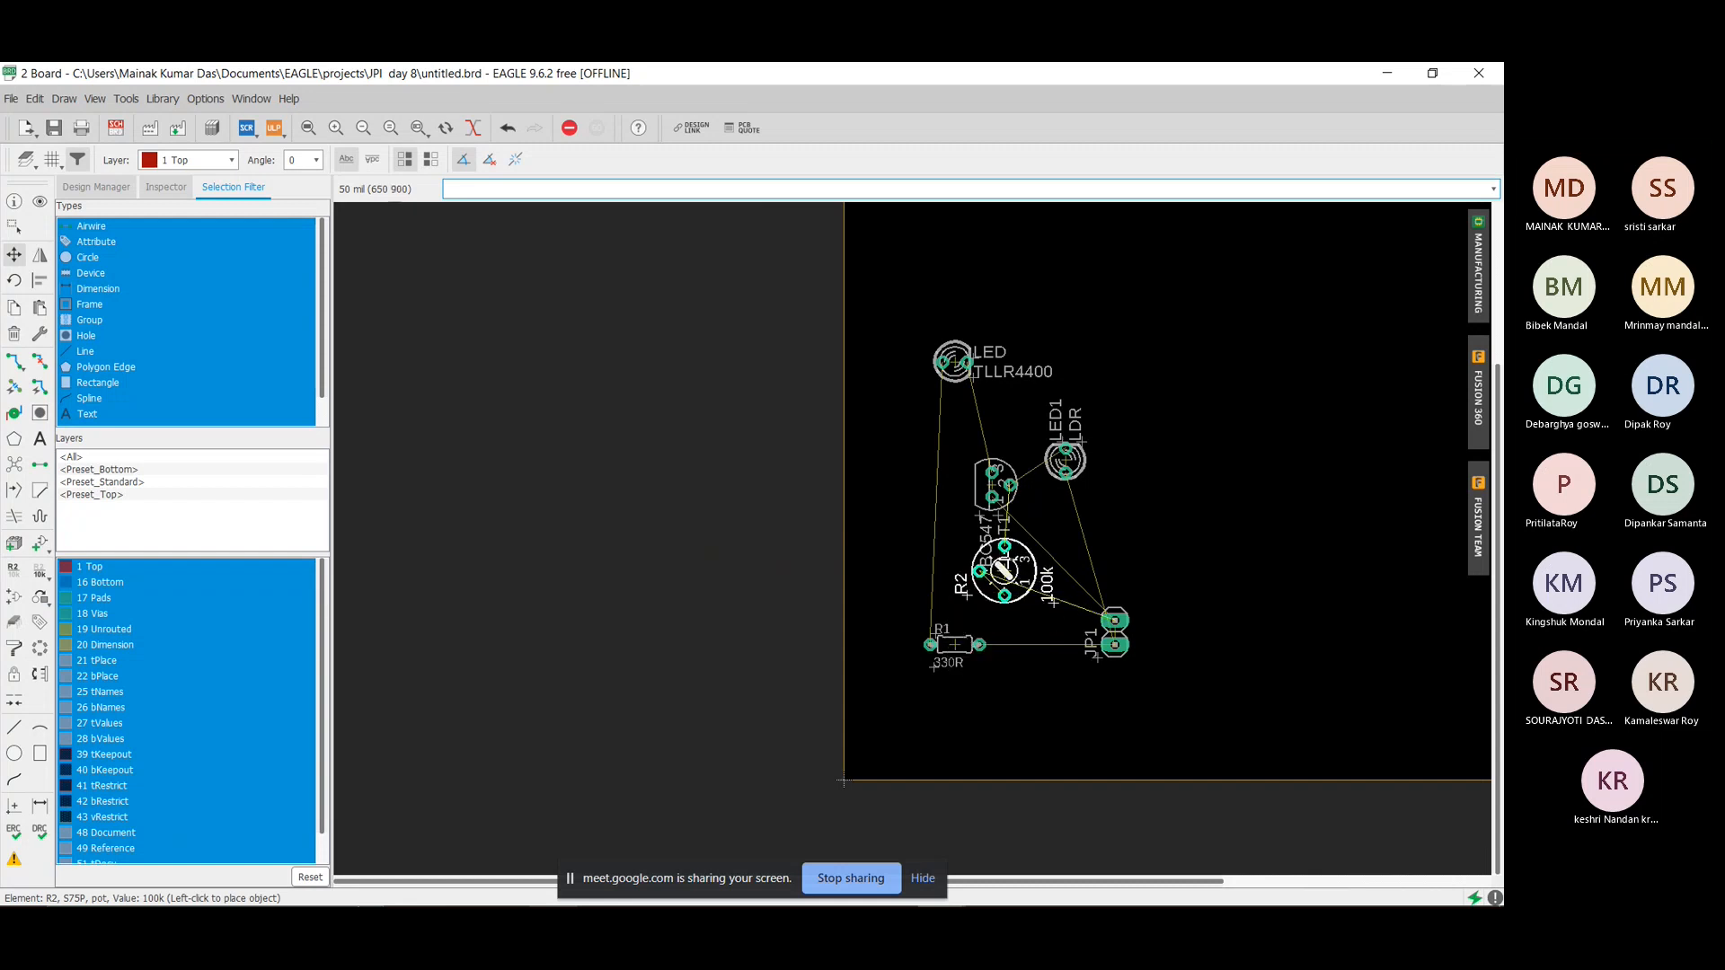
{"action": "left_click", "coordinate": [1007, 573]}
{"action": "left_click", "coordinate": [1004, 582]}
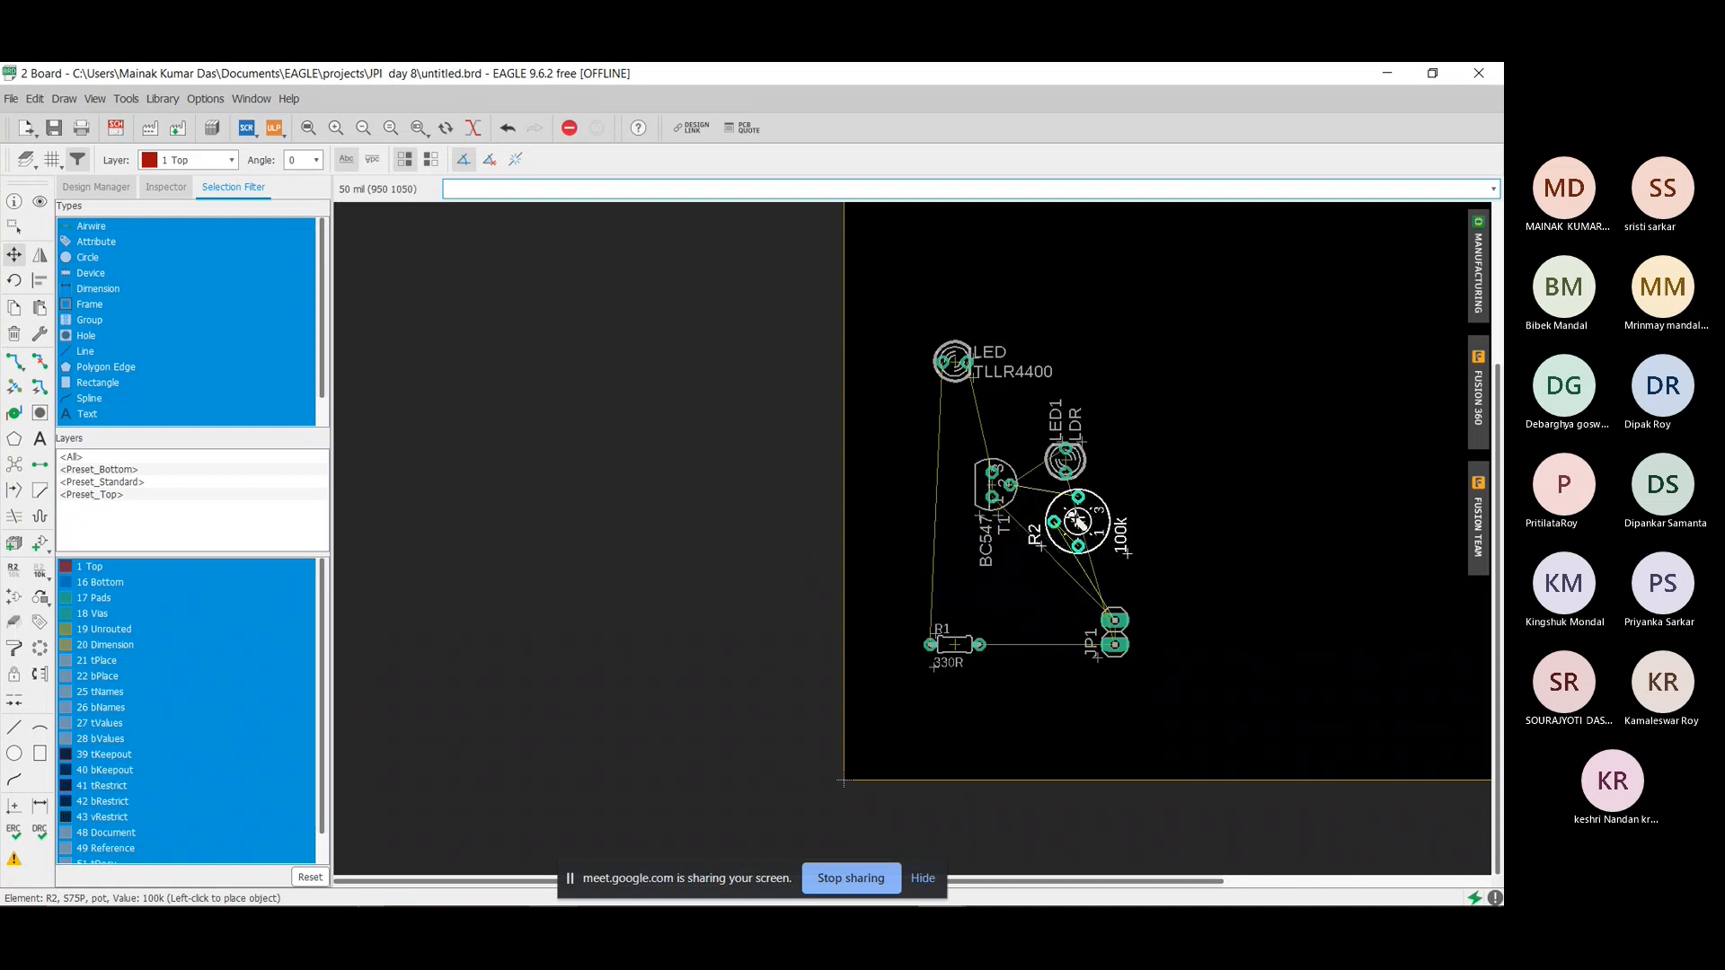
{"action": "left_click", "coordinate": [1066, 522]}
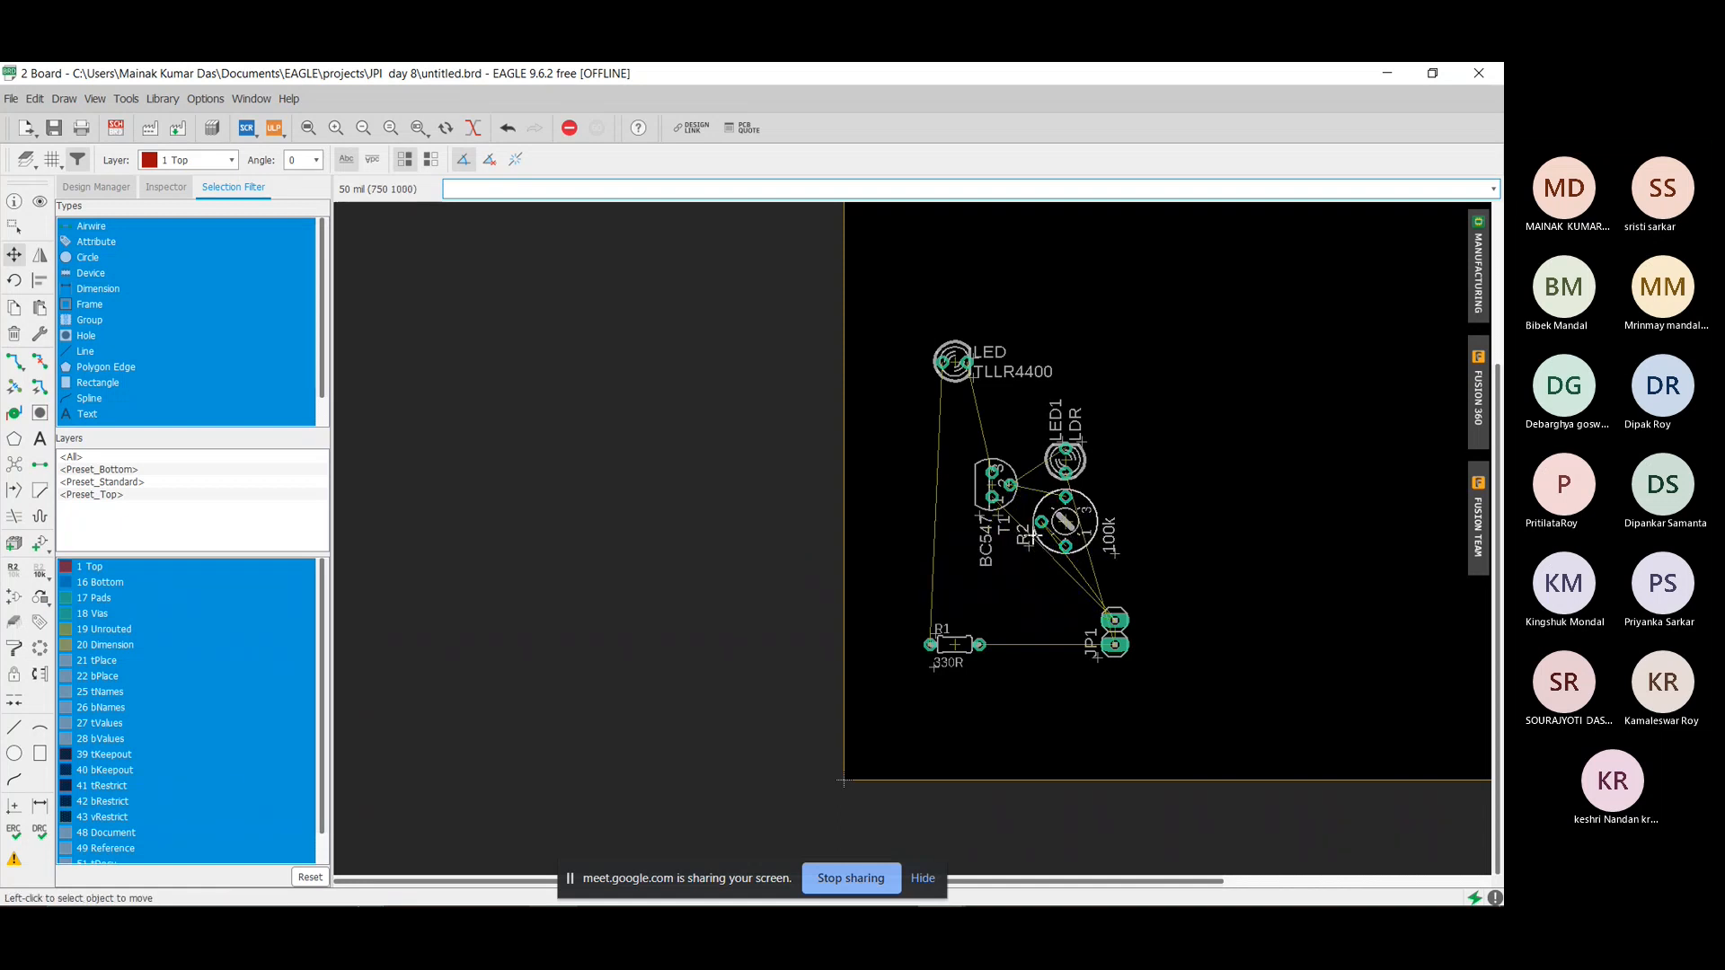
Set up airwire routing on layer 16 Bottom with a trace width of 12.
{"action": "left_click", "coordinate": [14, 363]}
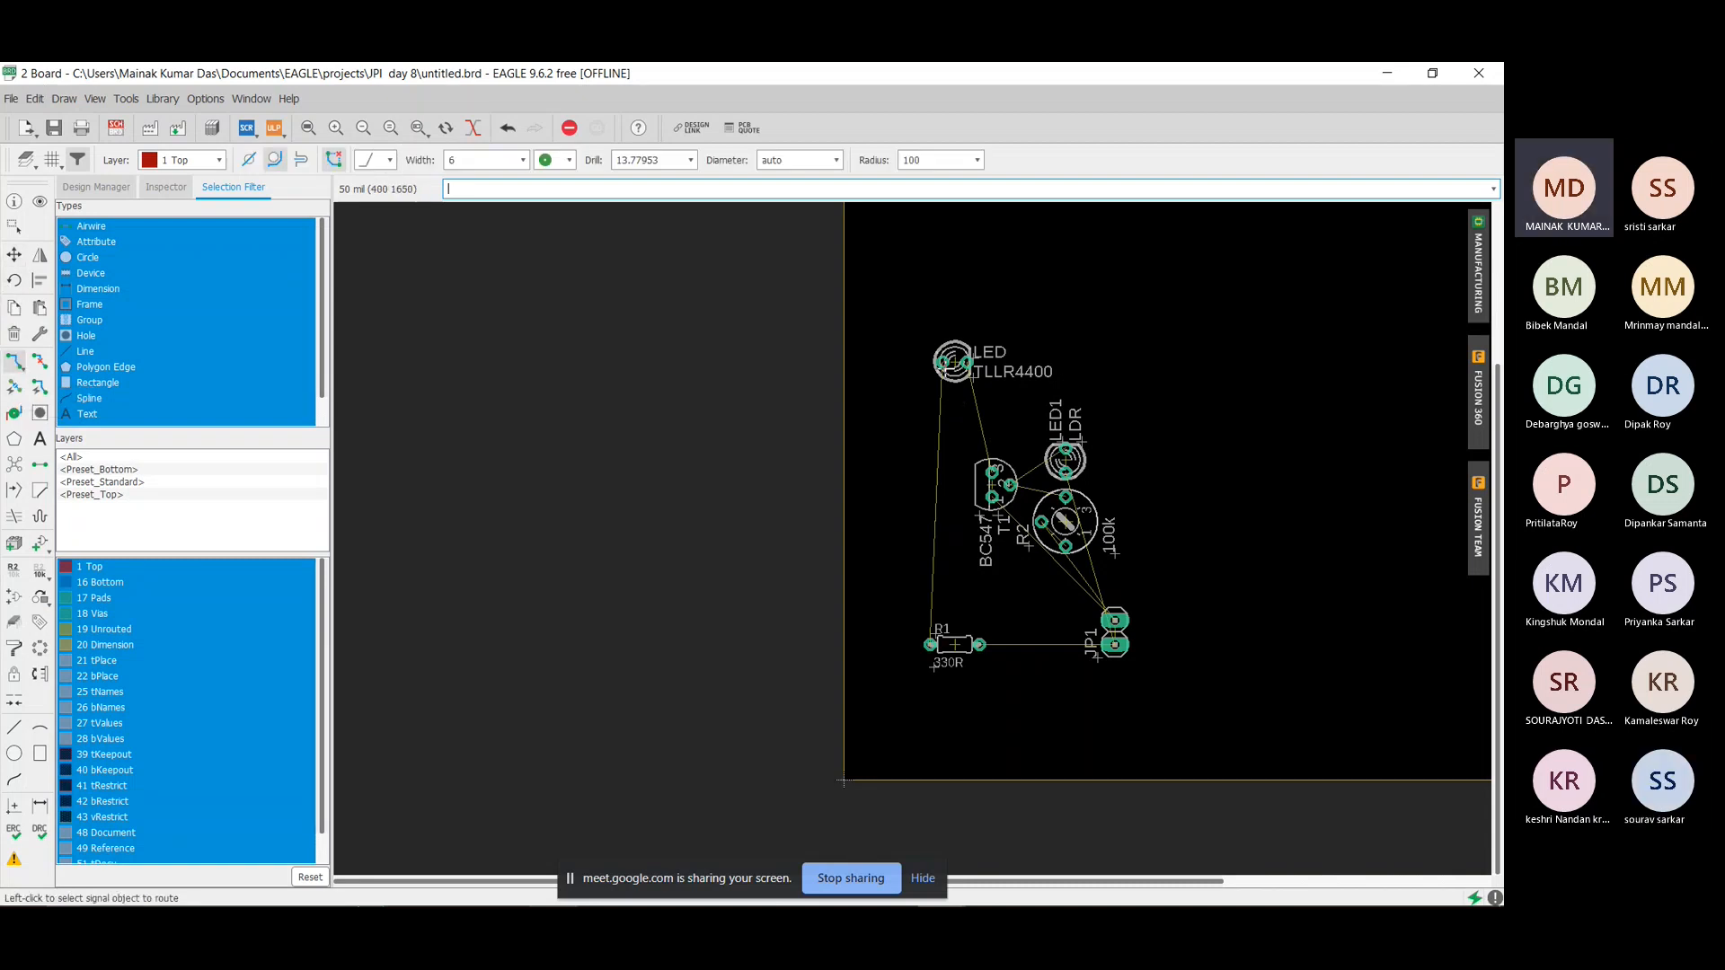
{"action": "left_click", "coordinate": [939, 374]}
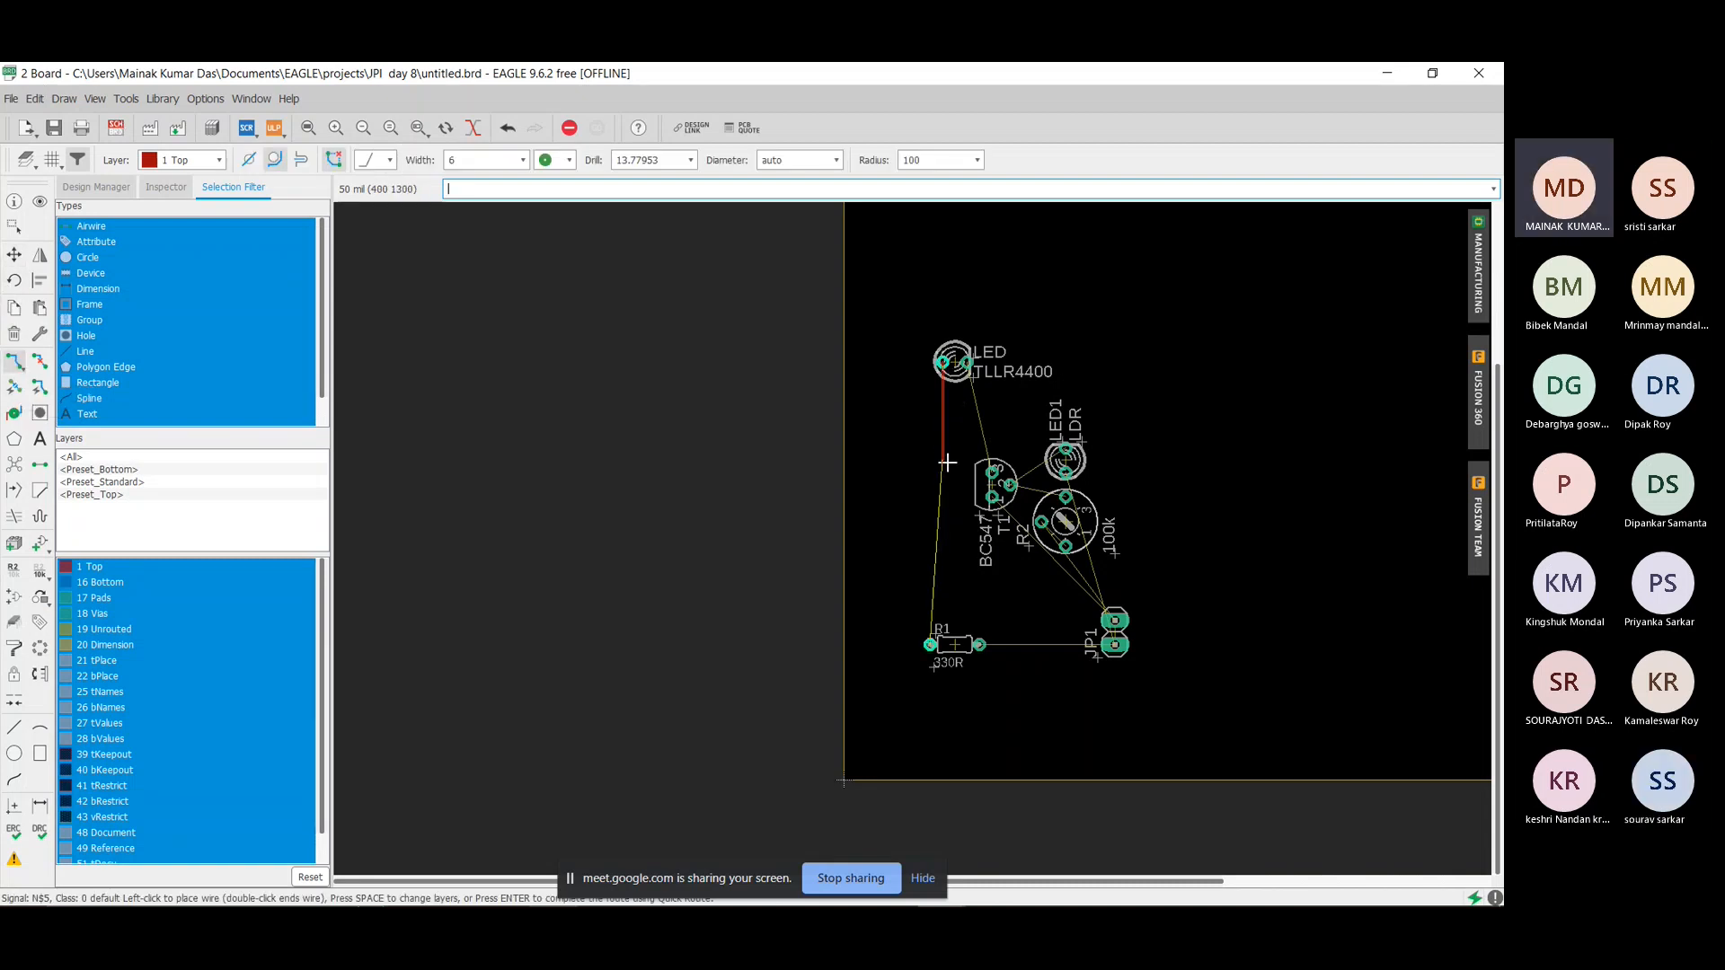
{"action": "key", "text": "Escape"}
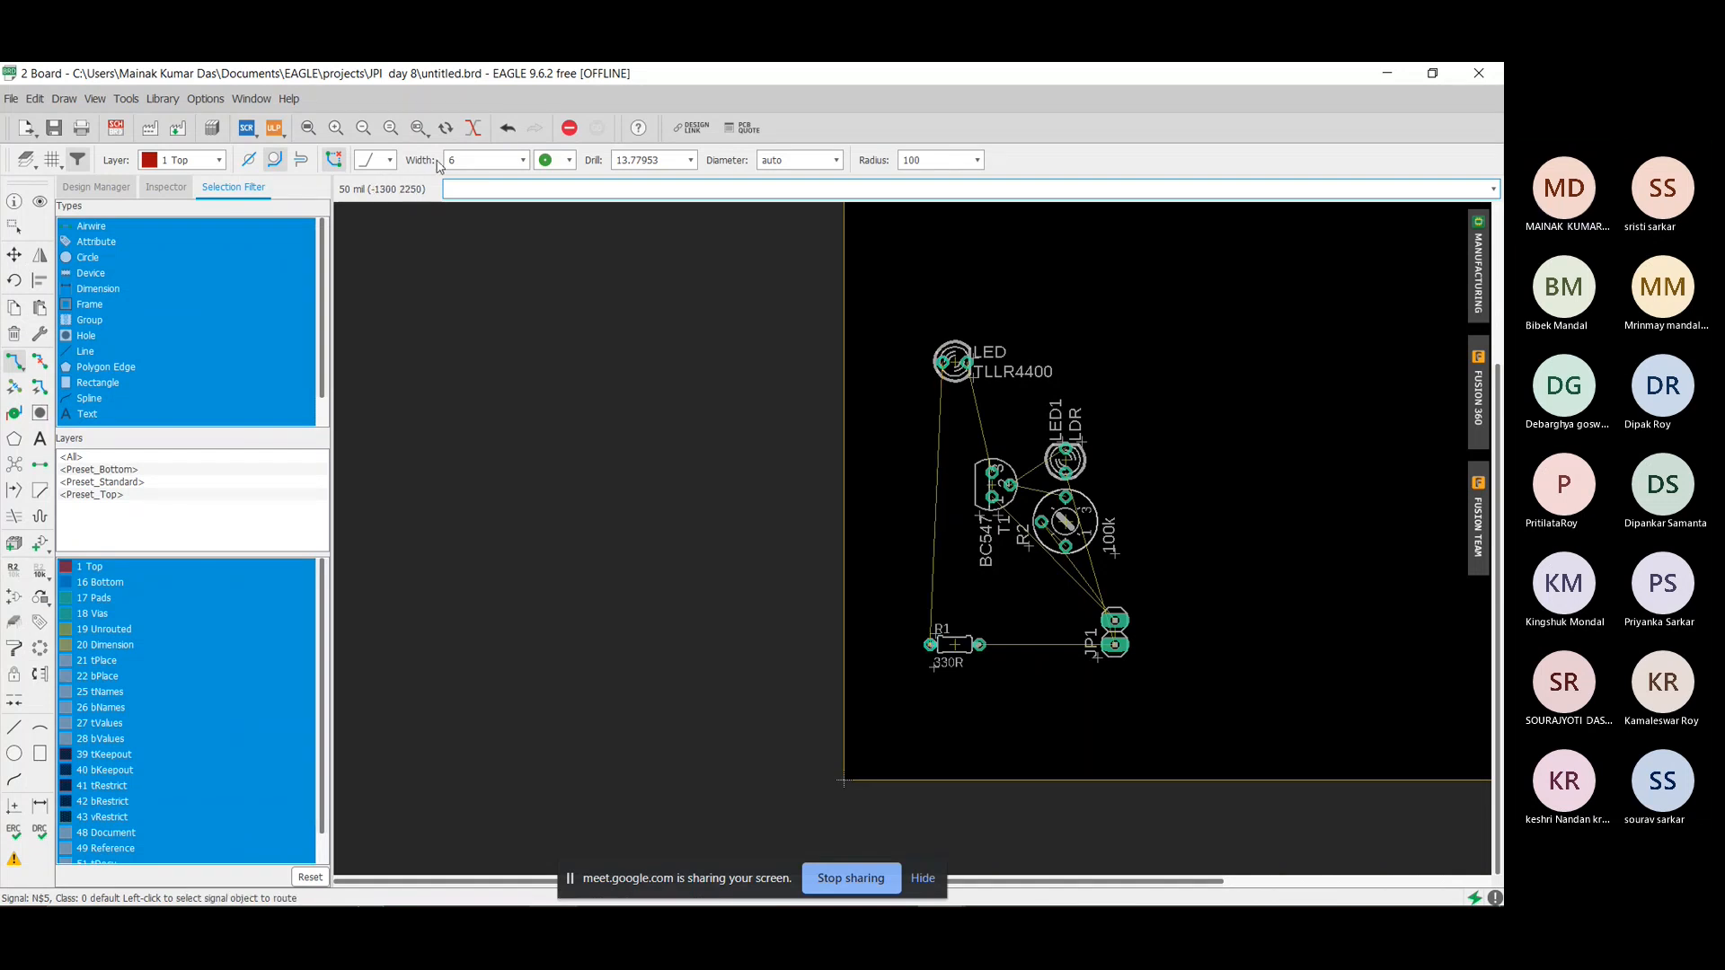
{"action": "left_click", "coordinate": [212, 161]}
{"action": "left_click", "coordinate": [185, 196]}
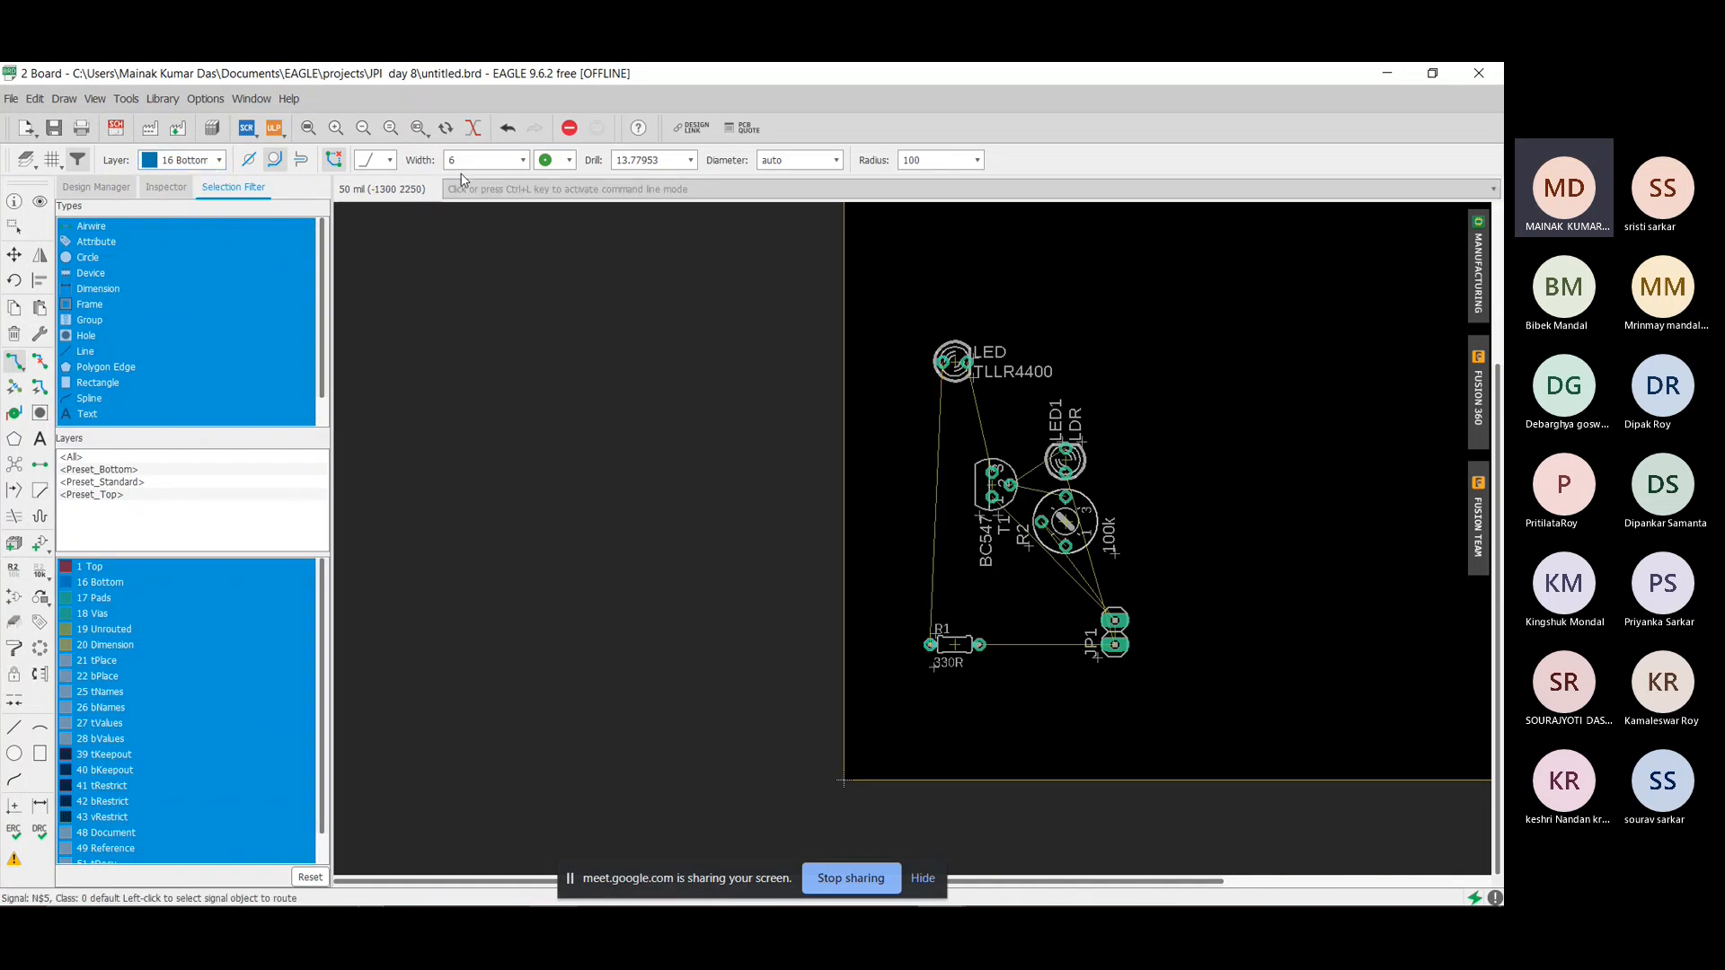
{"action": "left_click", "coordinate": [519, 161]}
{"action": "left_click", "coordinate": [471, 316]}
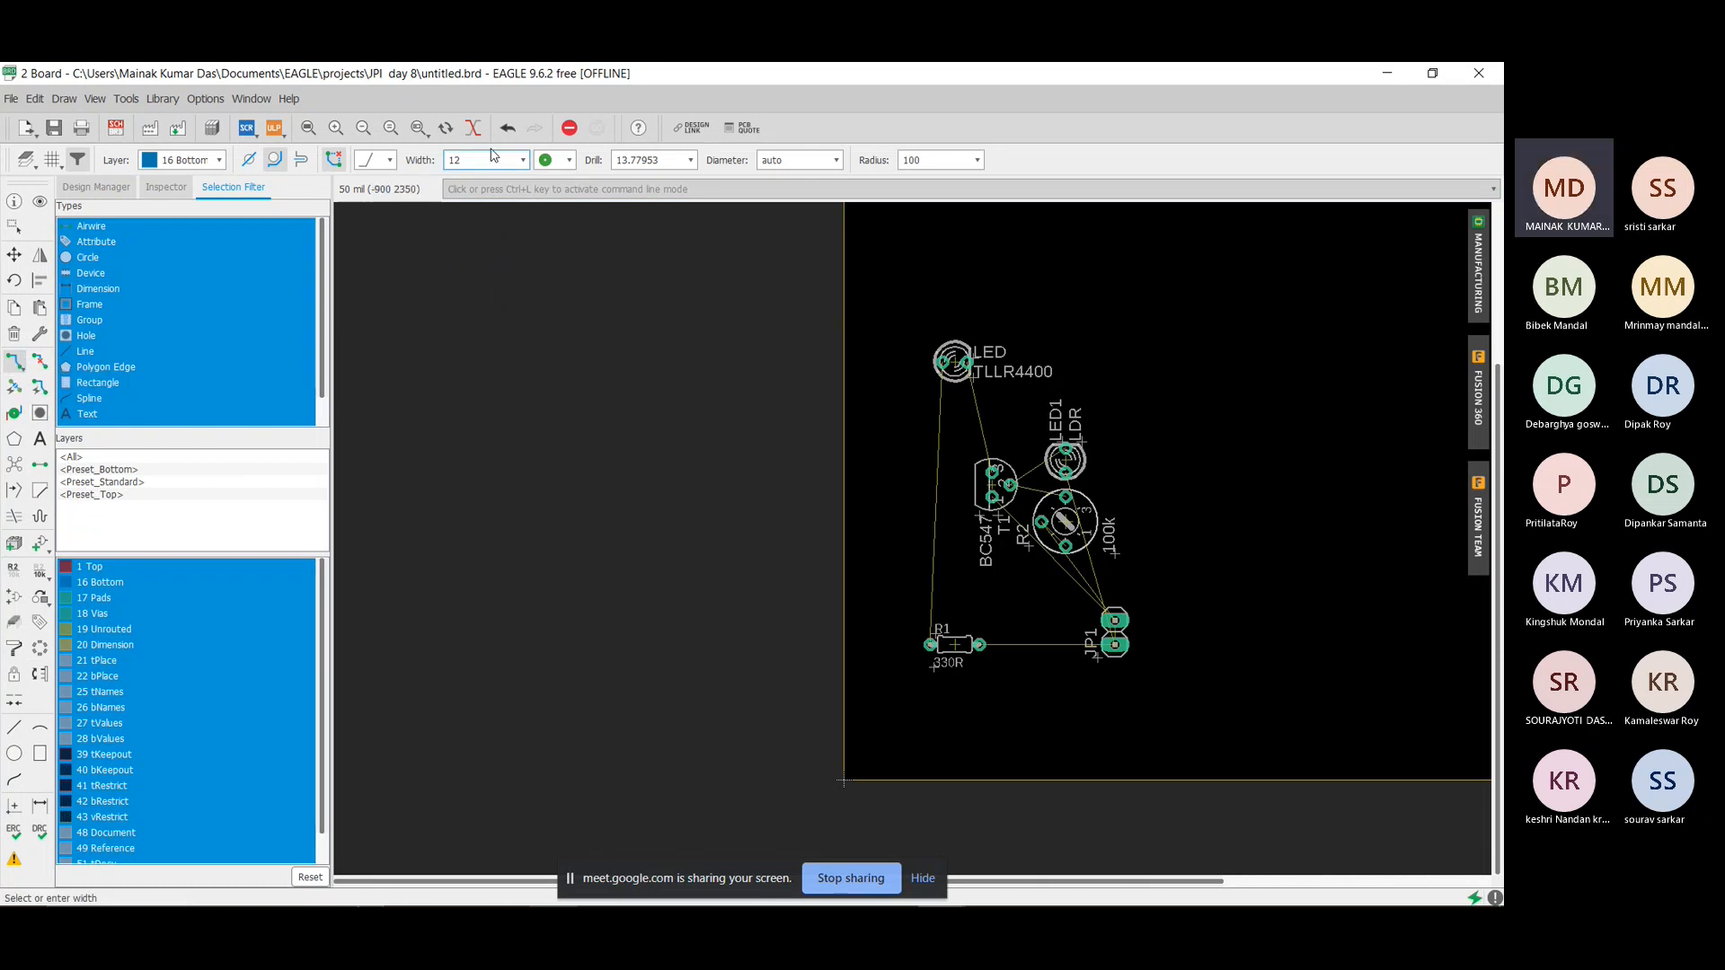
Route a bottom-layer trace from the TLLR4400 LED's left pad down its left side to R1's left pad.
{"action": "left_click", "coordinate": [945, 365]}
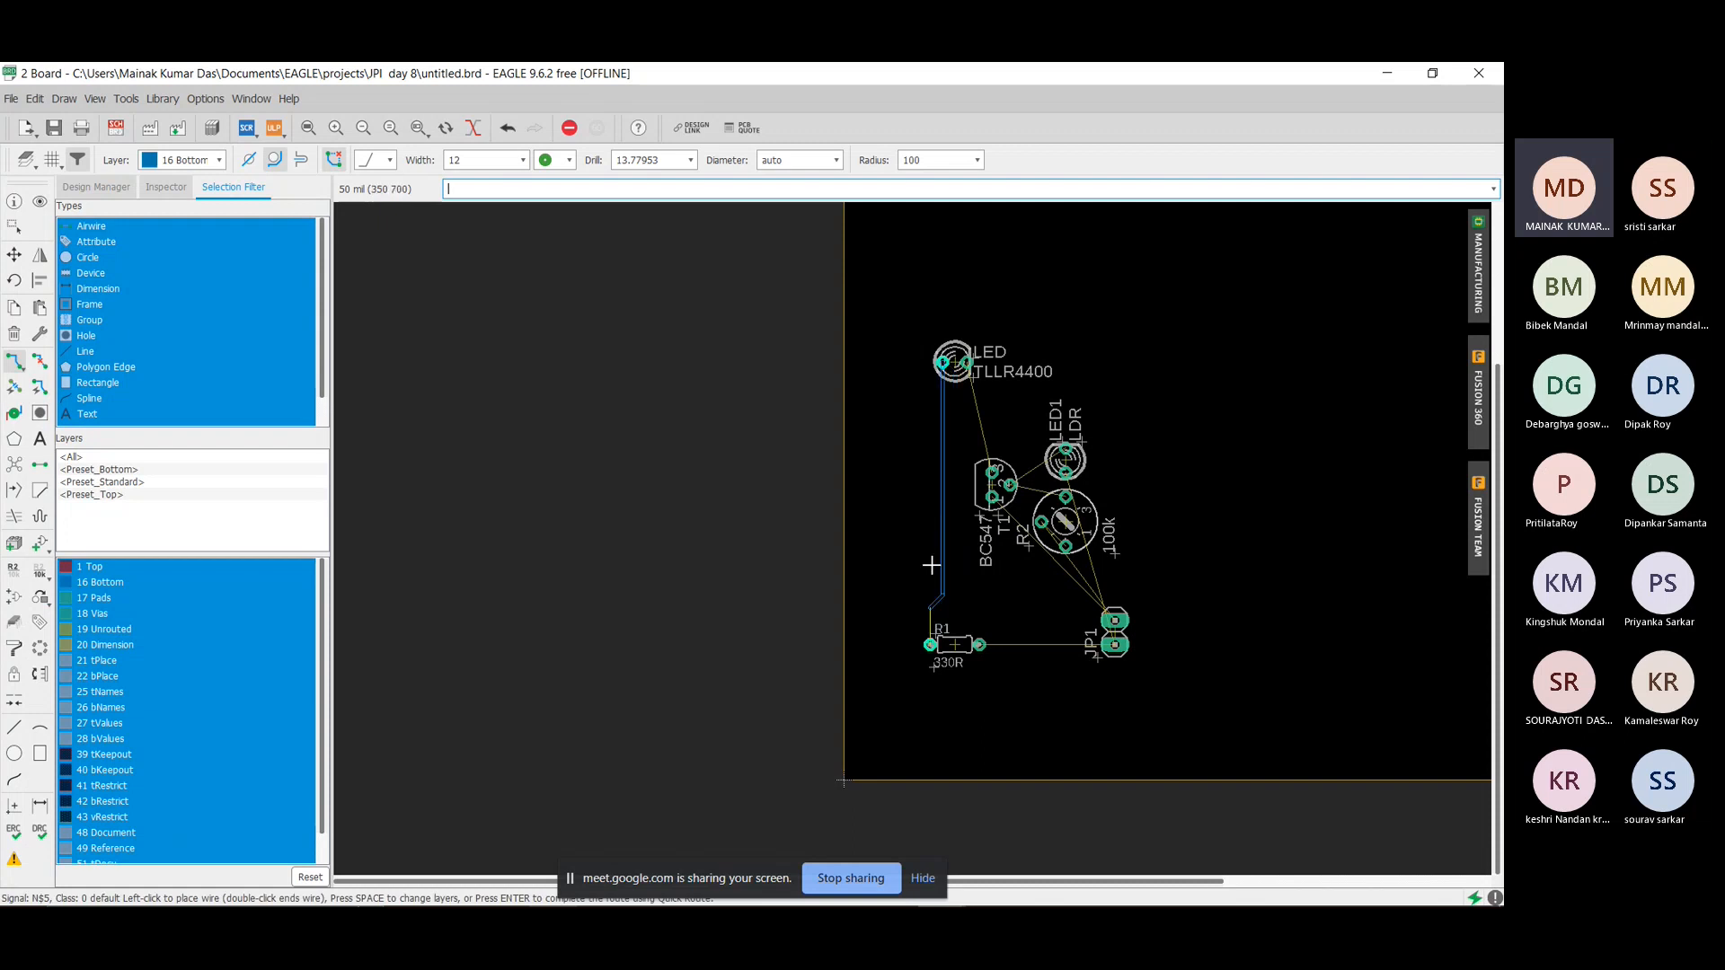
{"action": "left_click", "coordinate": [917, 392]}
{"action": "left_click", "coordinate": [931, 602]}
{"action": "left_click", "coordinate": [930, 645]}
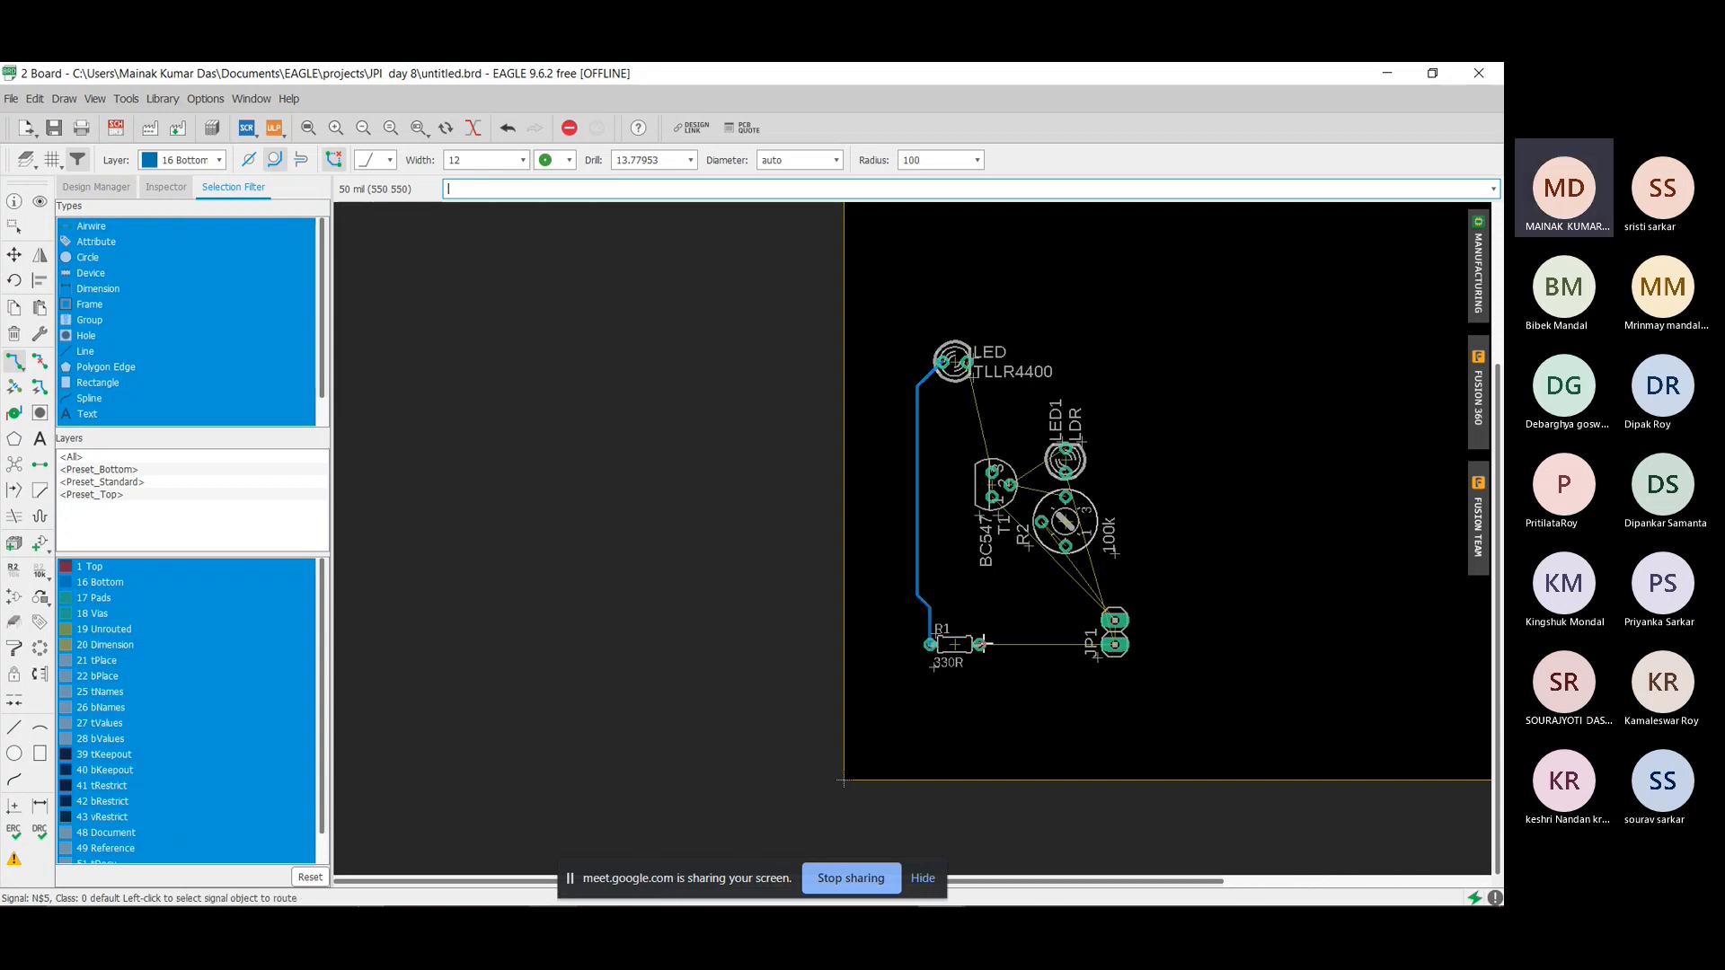
Route VCC from R1's right pad to JP1's lower pad, and on around the right of R2 to LED1's lower pad.
{"action": "left_click", "coordinate": [979, 646]}
{"action": "left_click", "coordinate": [1114, 645]}
{"action": "left_click", "coordinate": [1115, 645]}
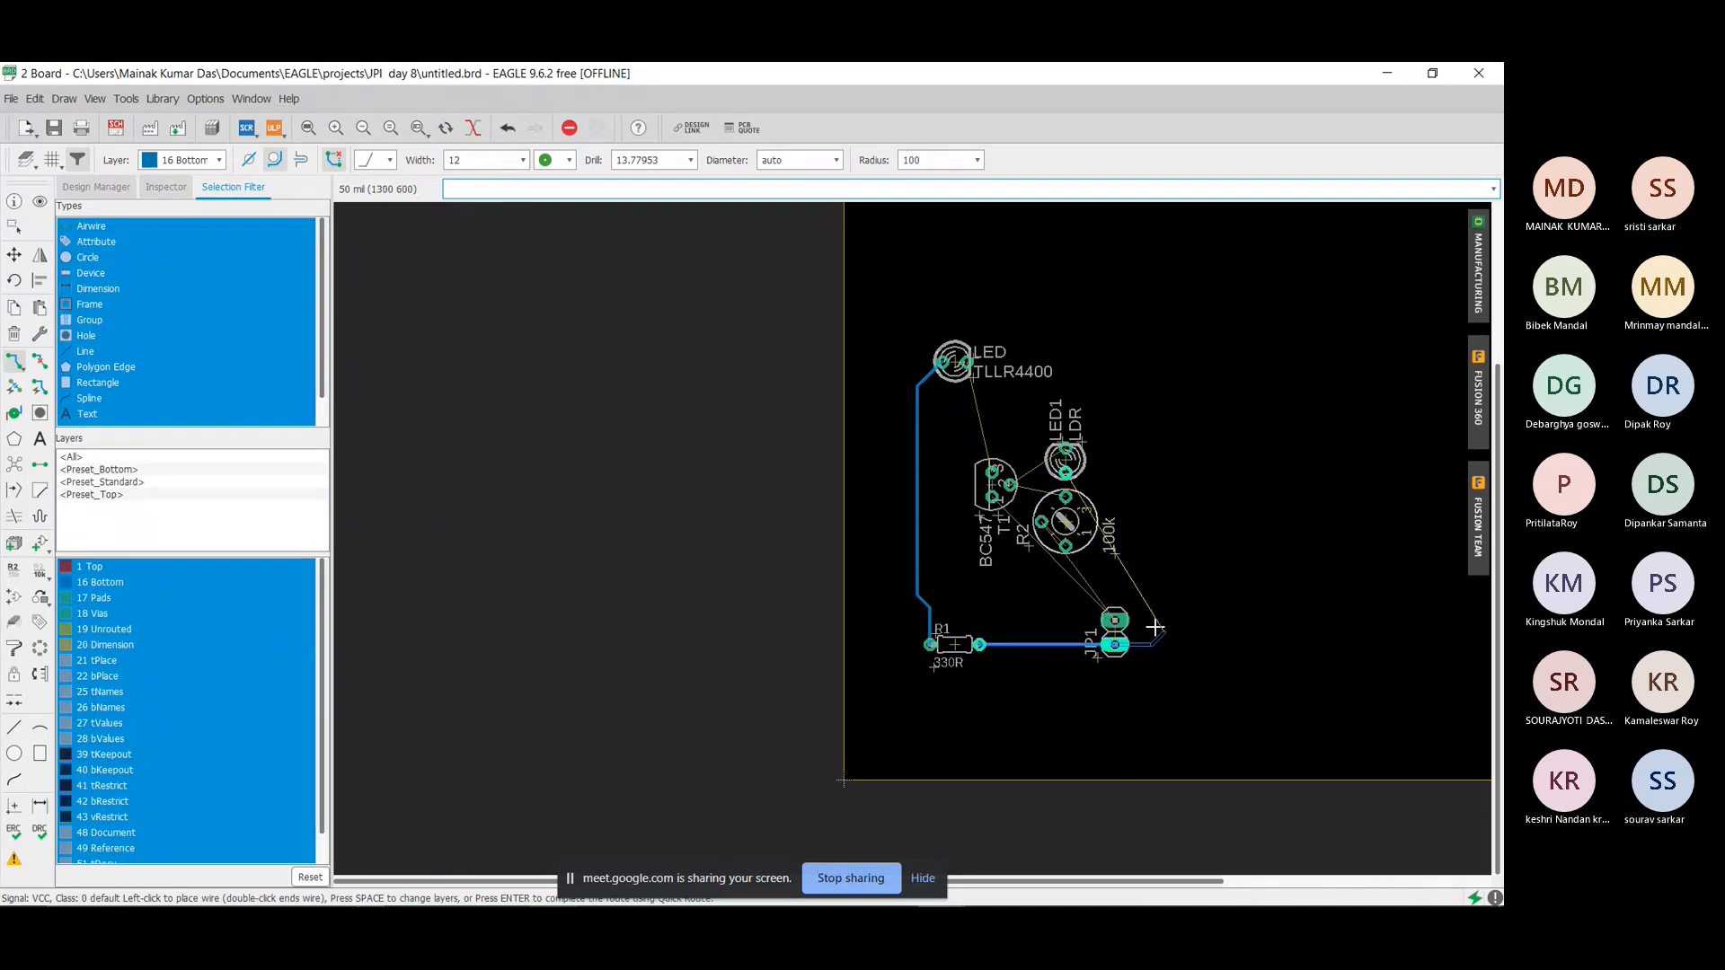
{"action": "left_click", "coordinate": [1138, 507]}
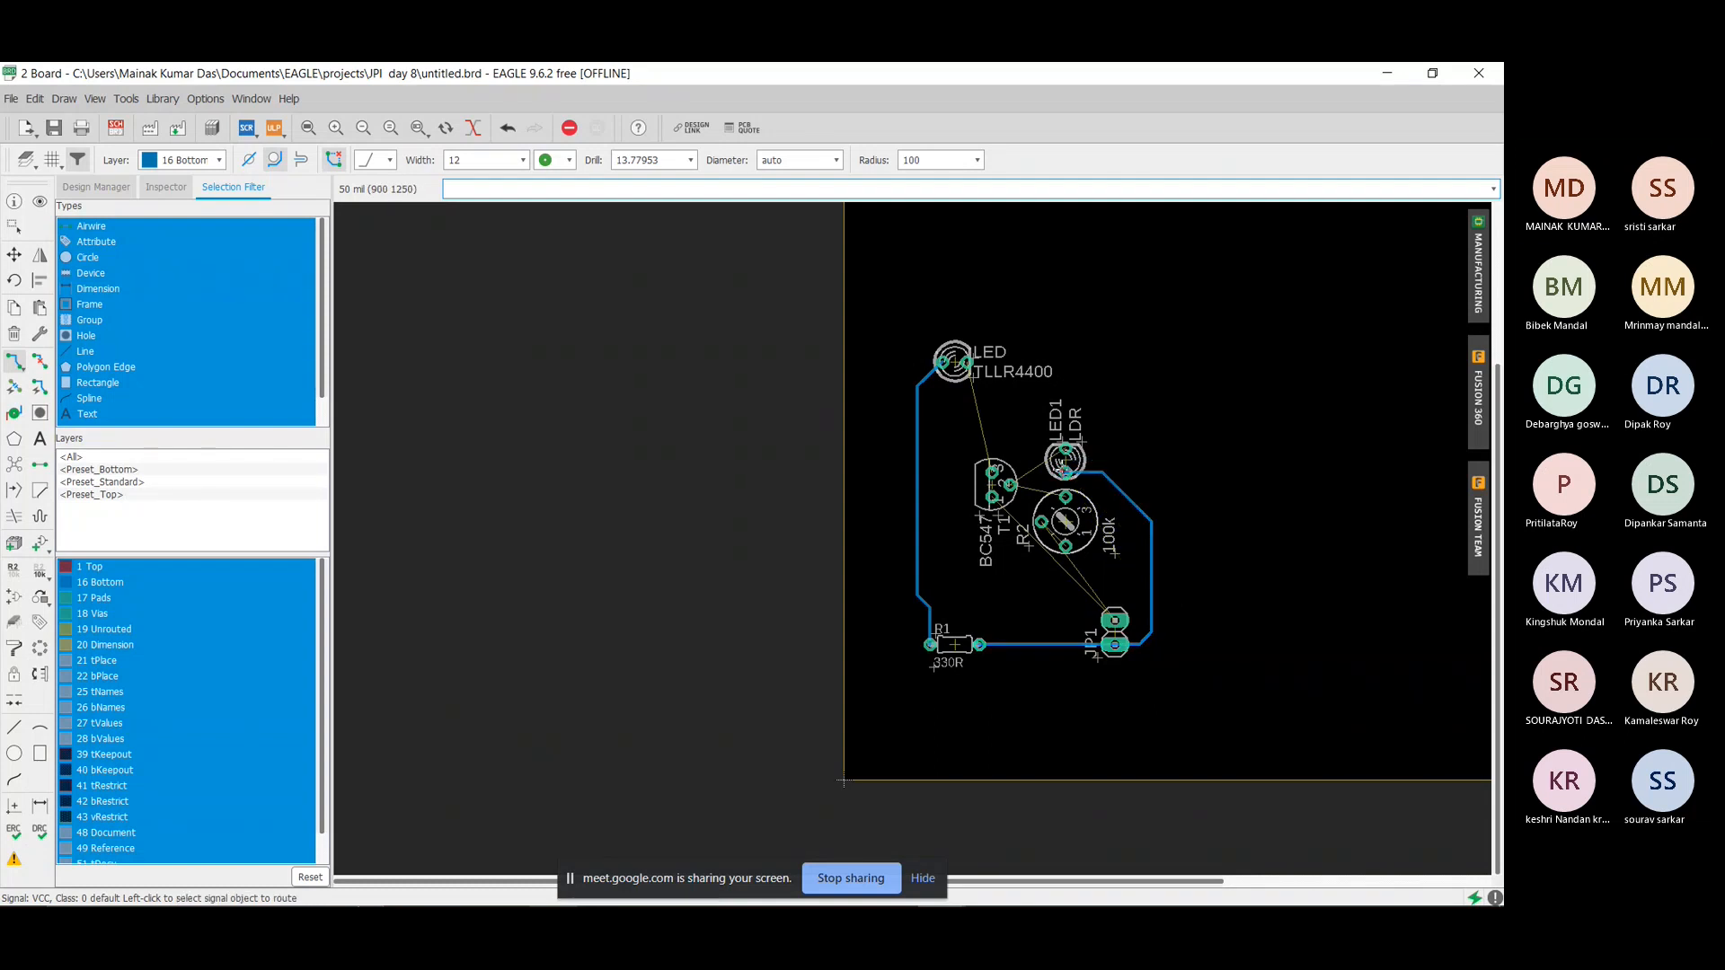
{"action": "left_click", "coordinate": [1062, 469]}
Route GND from JP1's upper pad through R2's lower and left pads to T1's pin 1, and connect T1's pin 2 to R2's upper pad.
{"action": "scroll", "coordinate": [1119, 611], "scroll_direction": "up", "scroll_amount": 4}
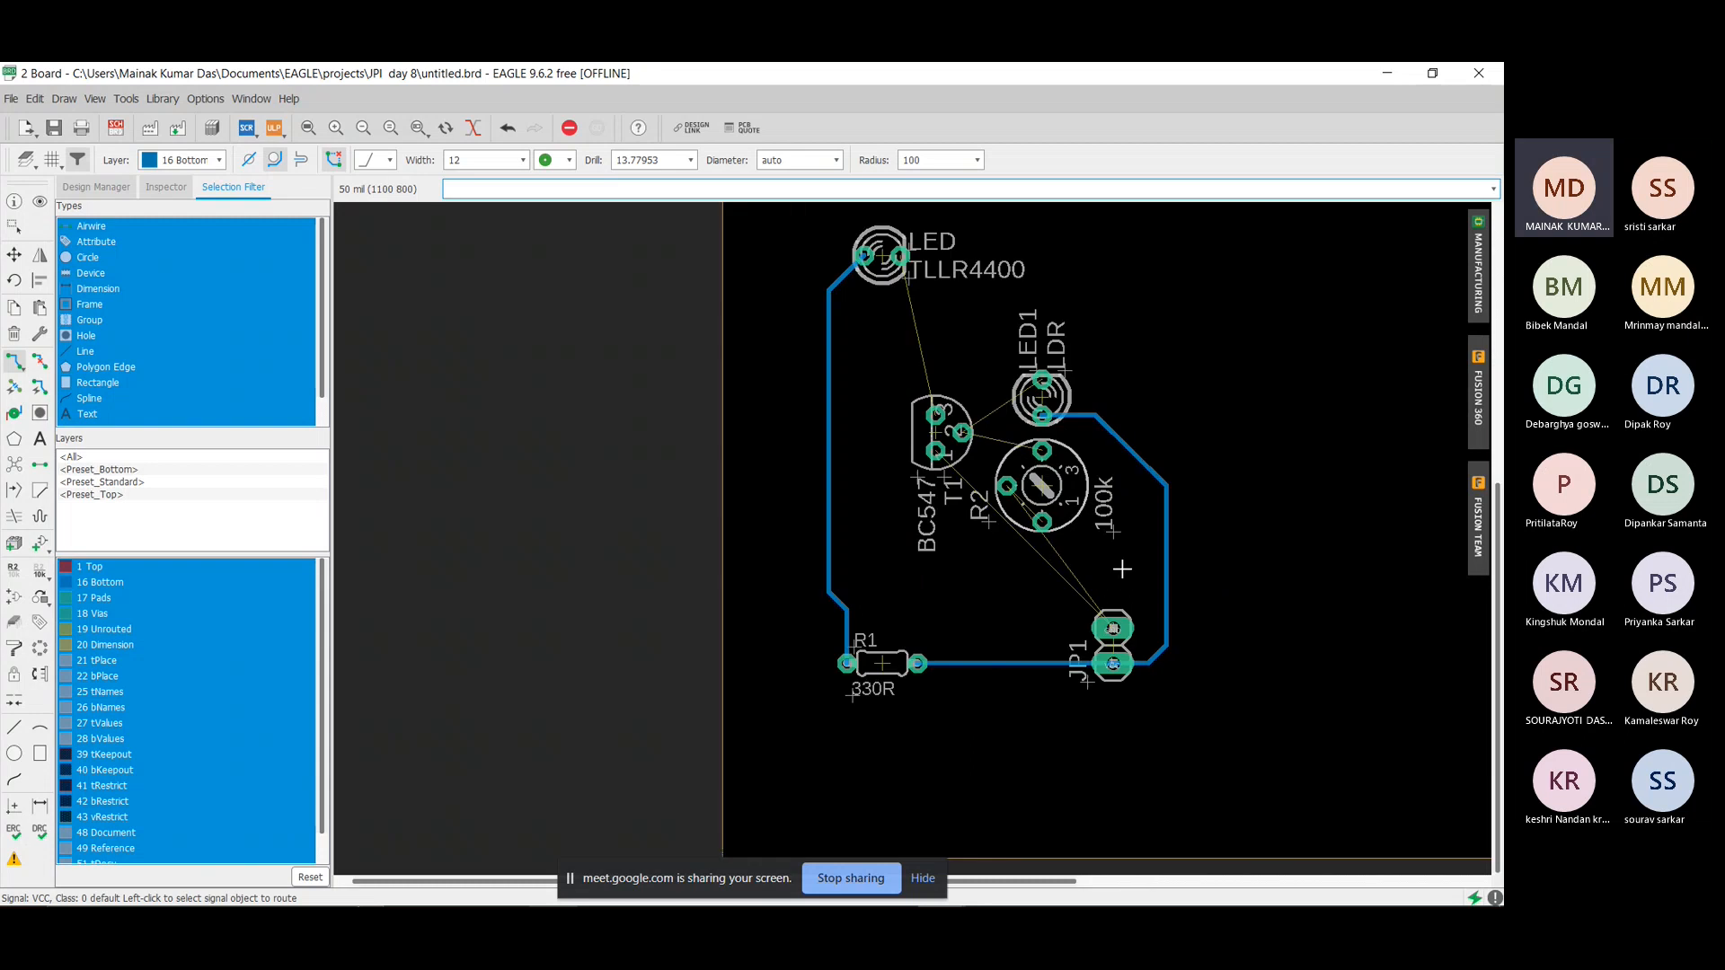
{"action": "left_click", "coordinate": [1108, 653]}
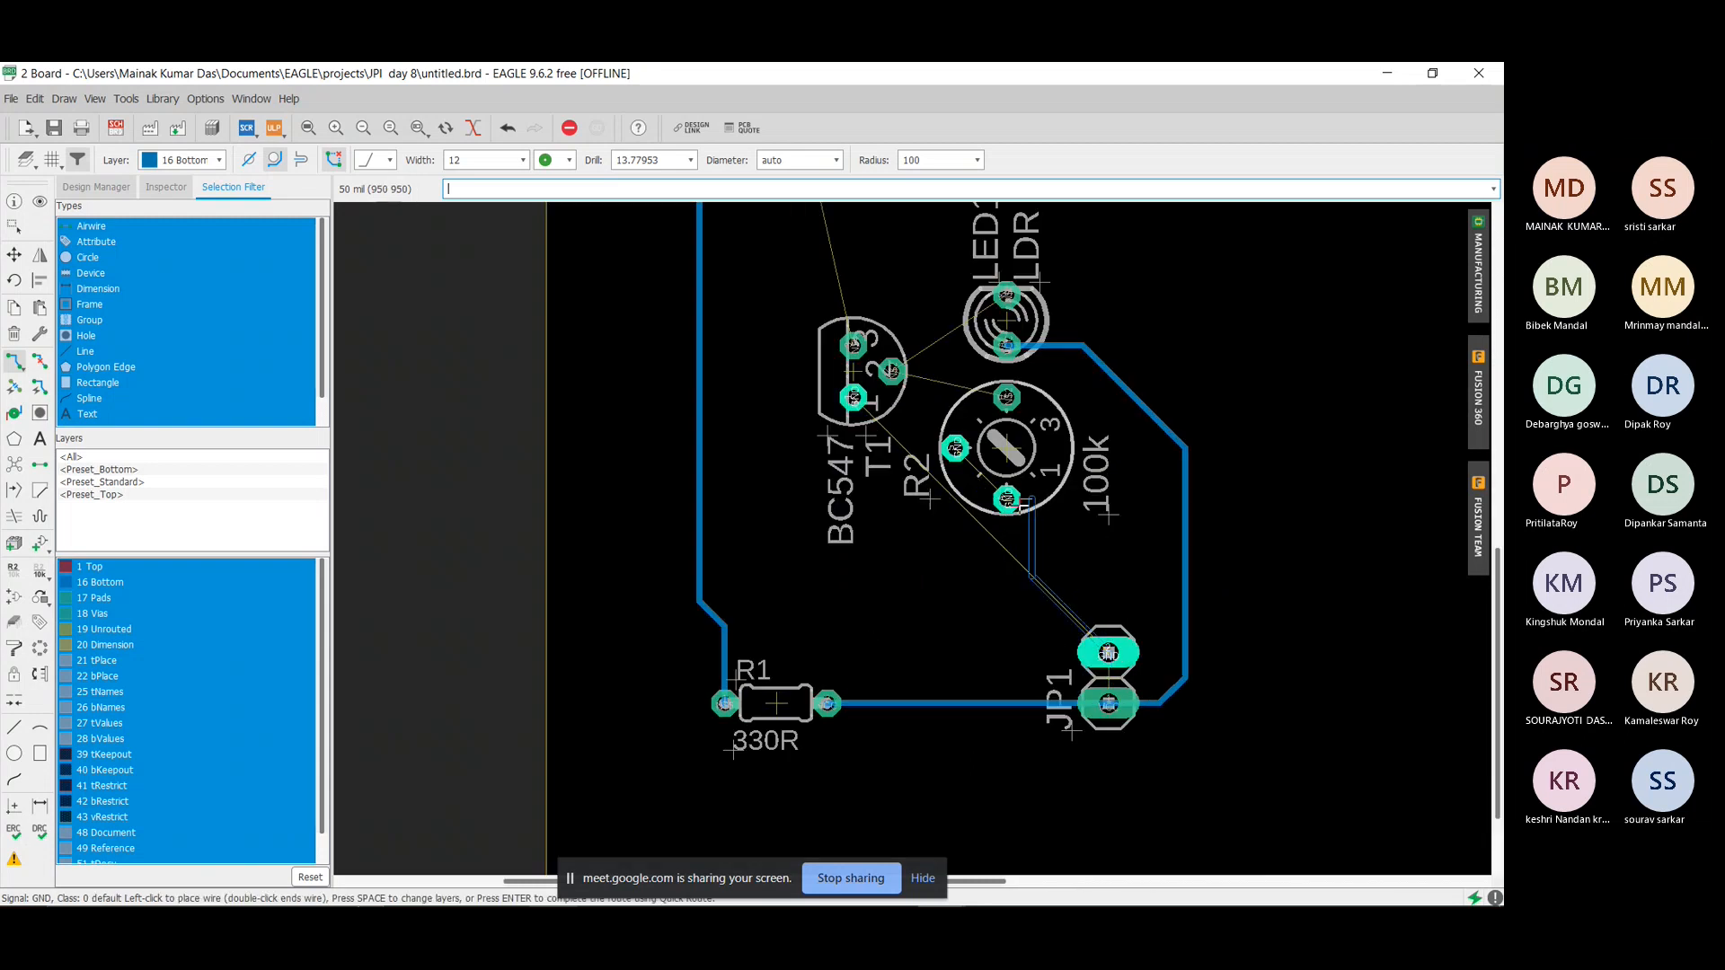
{"action": "left_click", "coordinate": [1007, 499]}
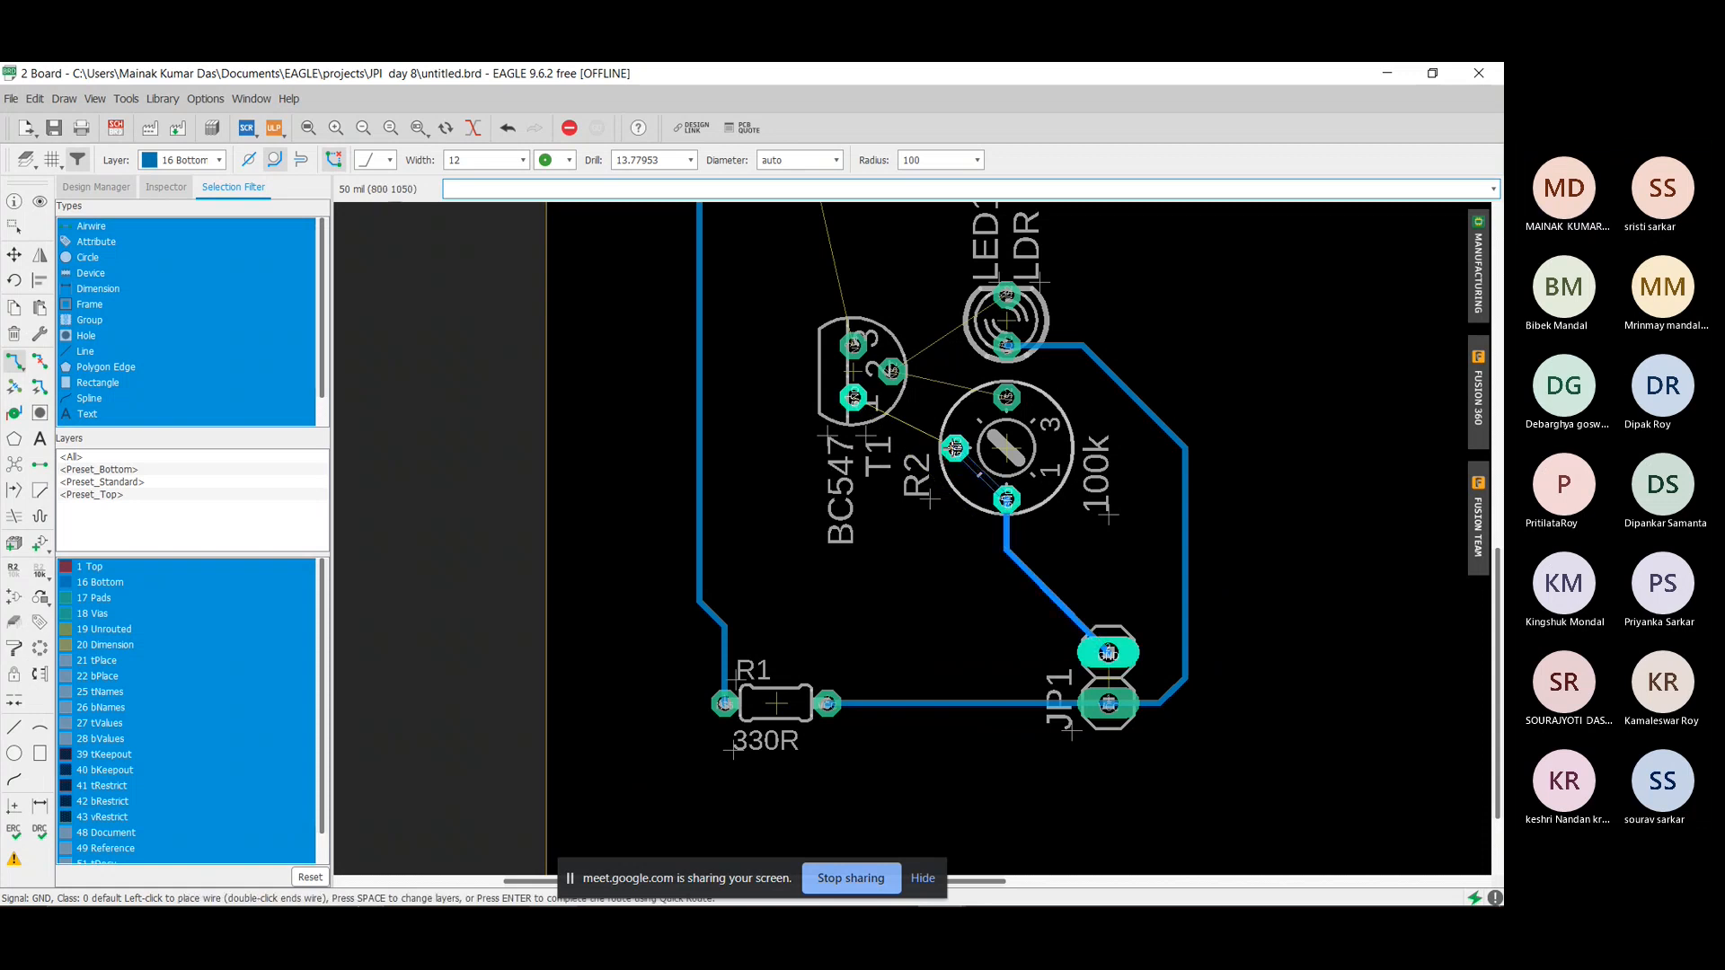
{"action": "left_click", "coordinate": [956, 449]}
{"action": "left_click", "coordinate": [854, 397]}
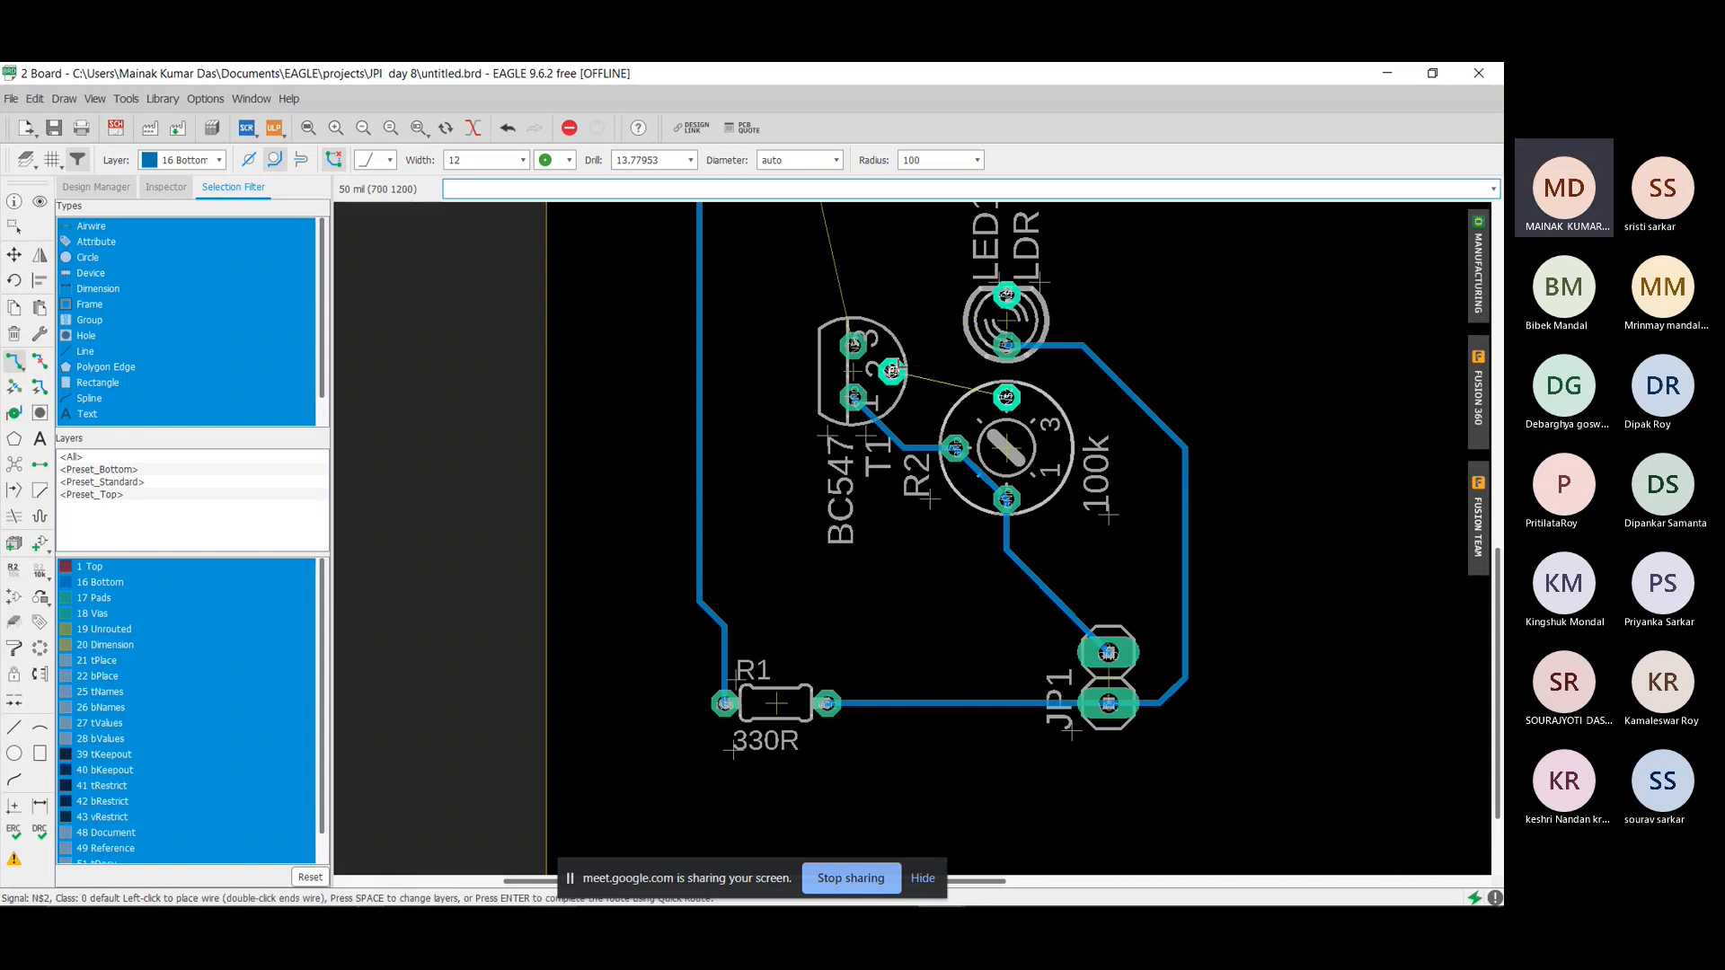
{"action": "left_click", "coordinate": [1006, 397]}
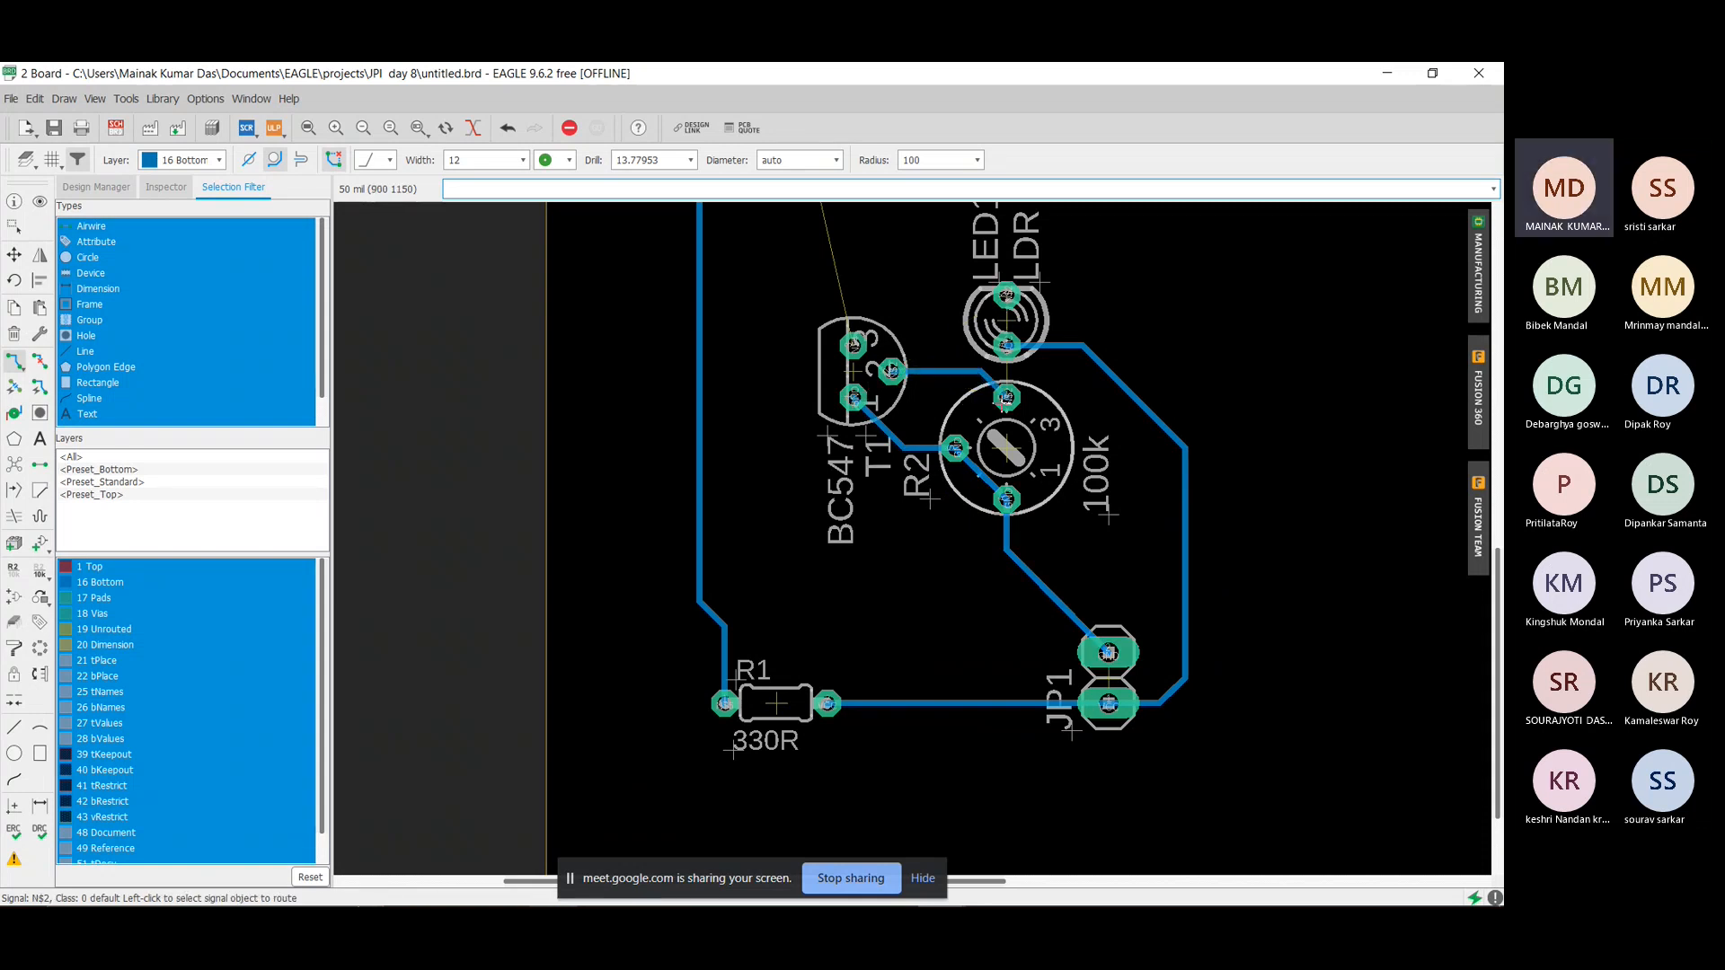
Try routing LED1's upper pad first from R2's upper pad and again from T1's pin 2, undoing both attempts.
{"action": "scroll", "coordinate": [861, 333], "scroll_direction": "down", "scroll_amount": 3}
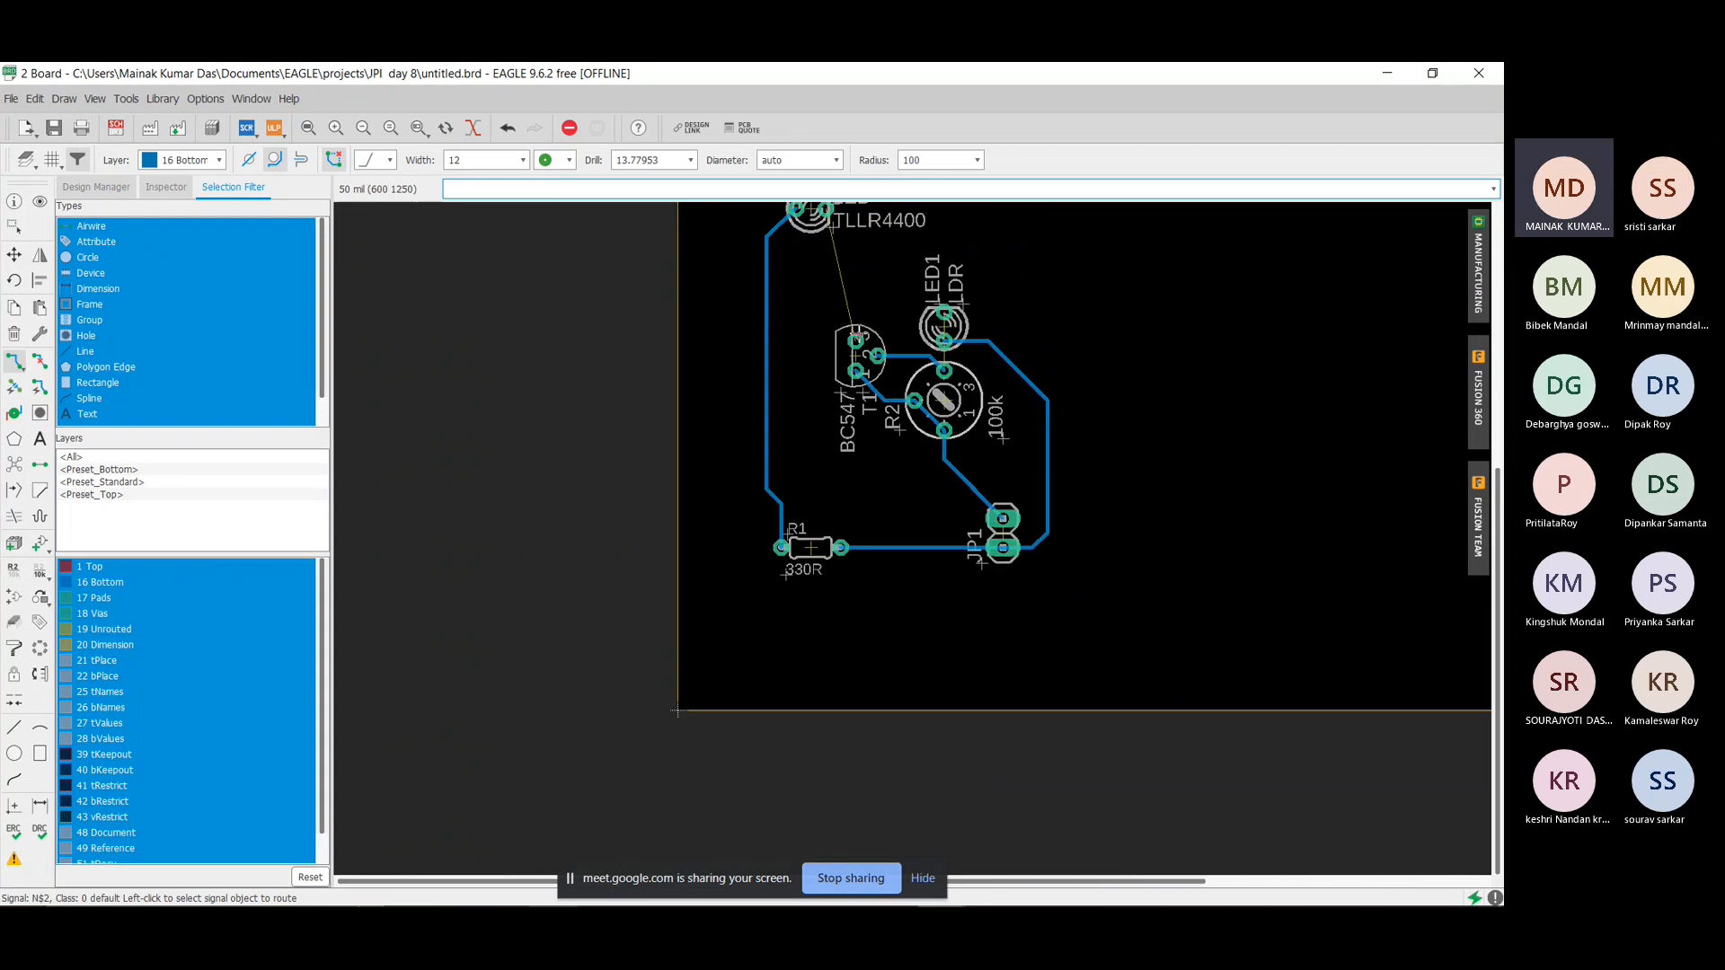
{"action": "scroll", "coordinate": [861, 333], "scroll_direction": "up", "scroll_amount": 4}
{"action": "left_click", "coordinate": [1036, 409]}
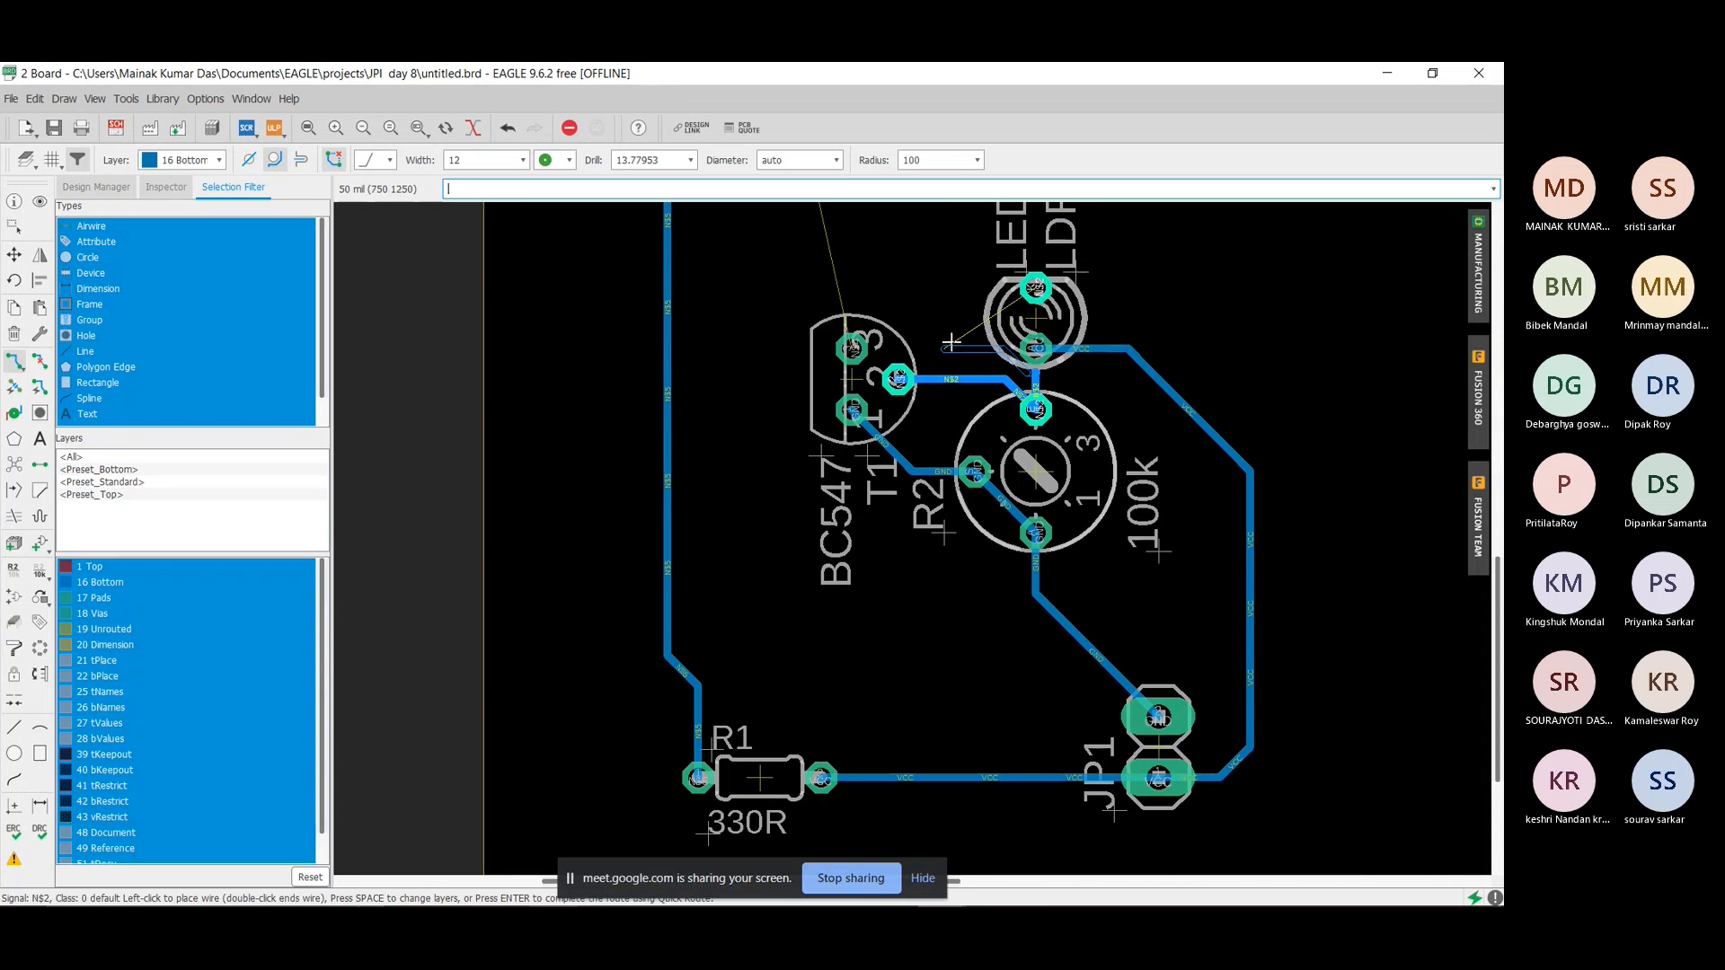
{"action": "left_click", "coordinate": [974, 289]}
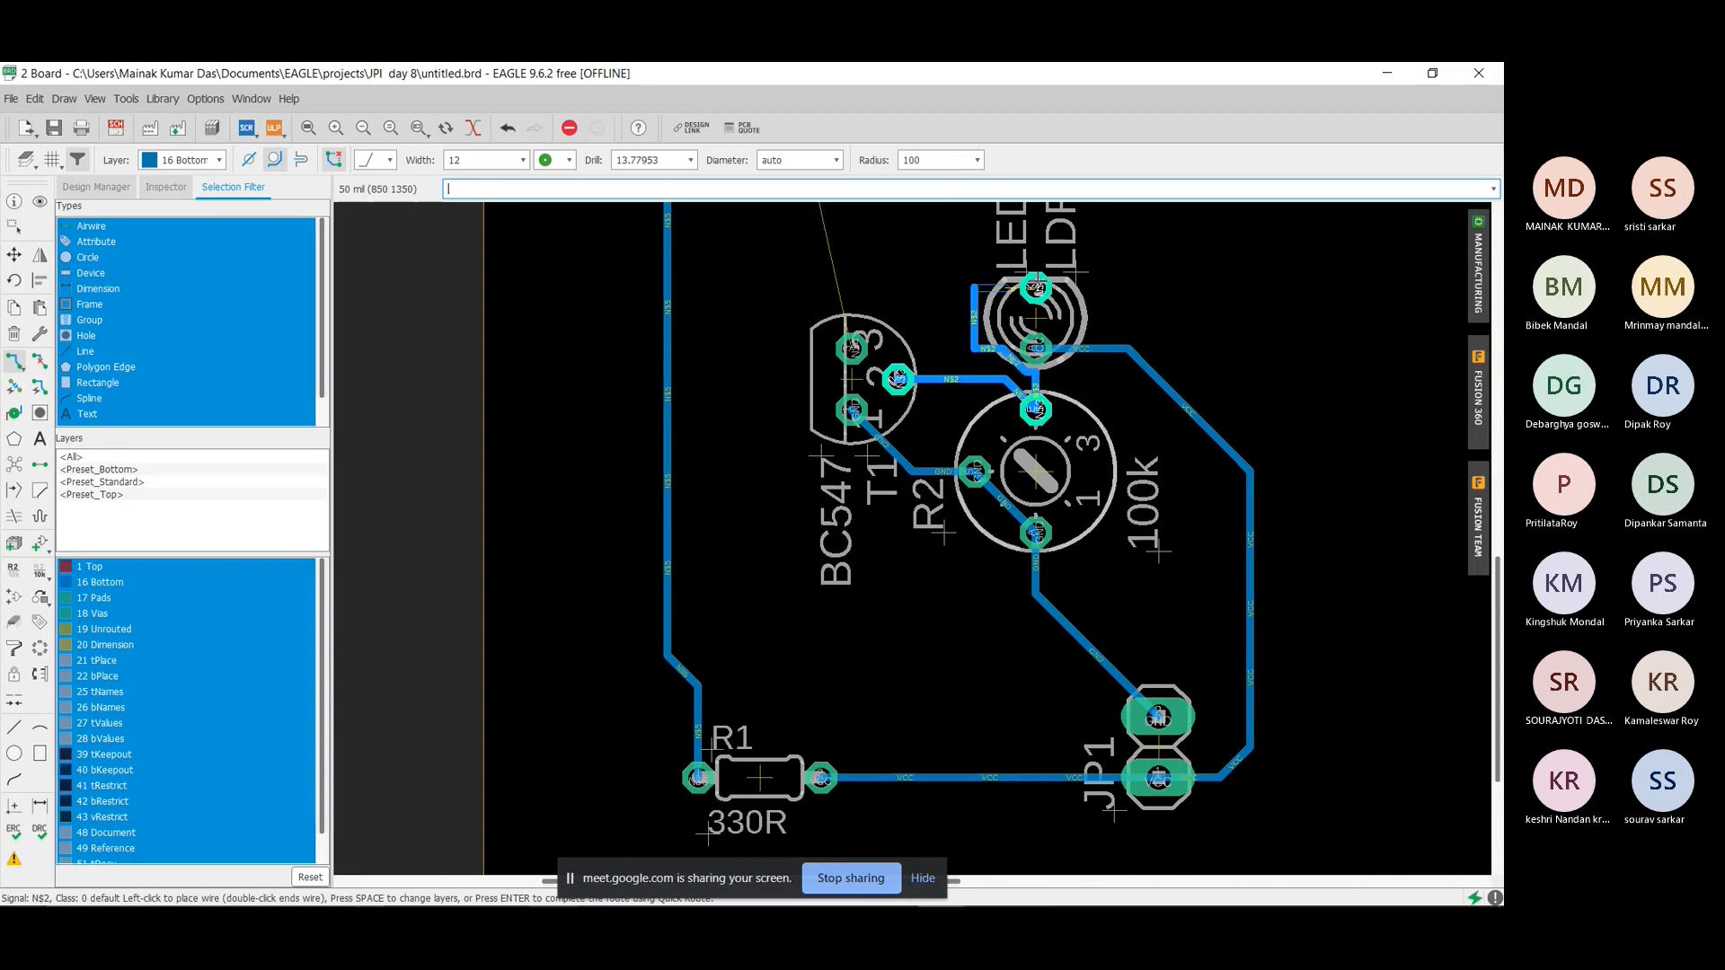
{"action": "left_click", "coordinate": [1036, 288]}
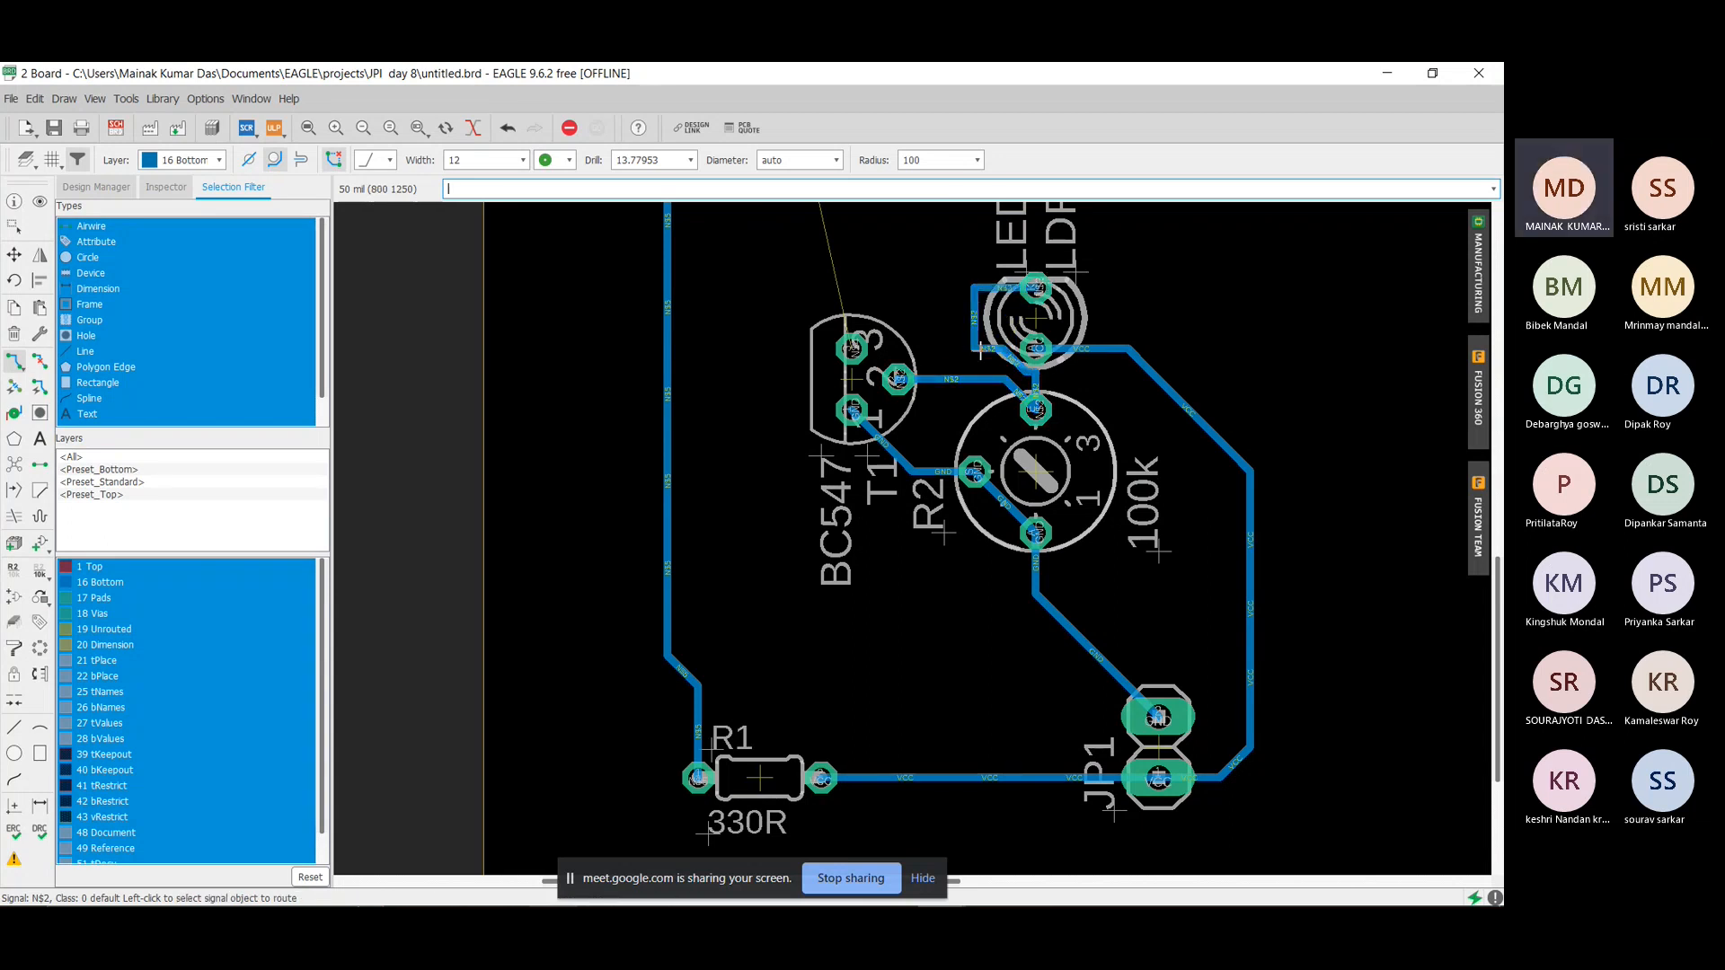
{"action": "key", "text": "ctrl+z"}
{"action": "key", "text": "ctrl+z"}
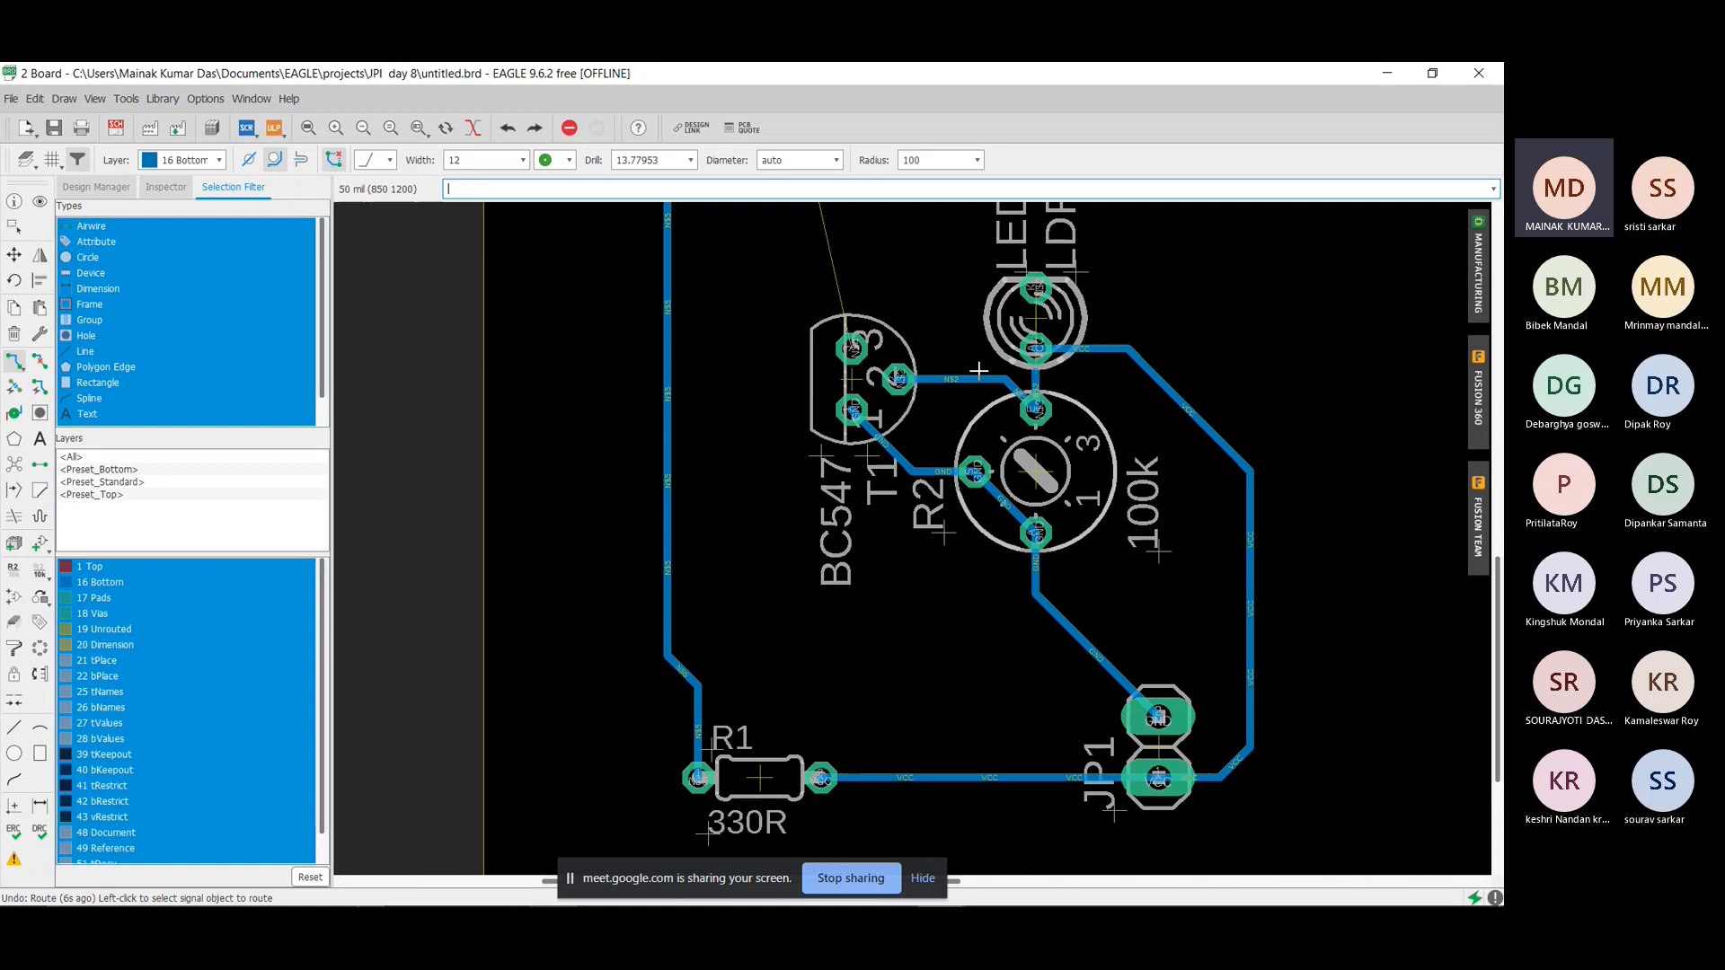
{"action": "left_click", "coordinate": [877, 372]}
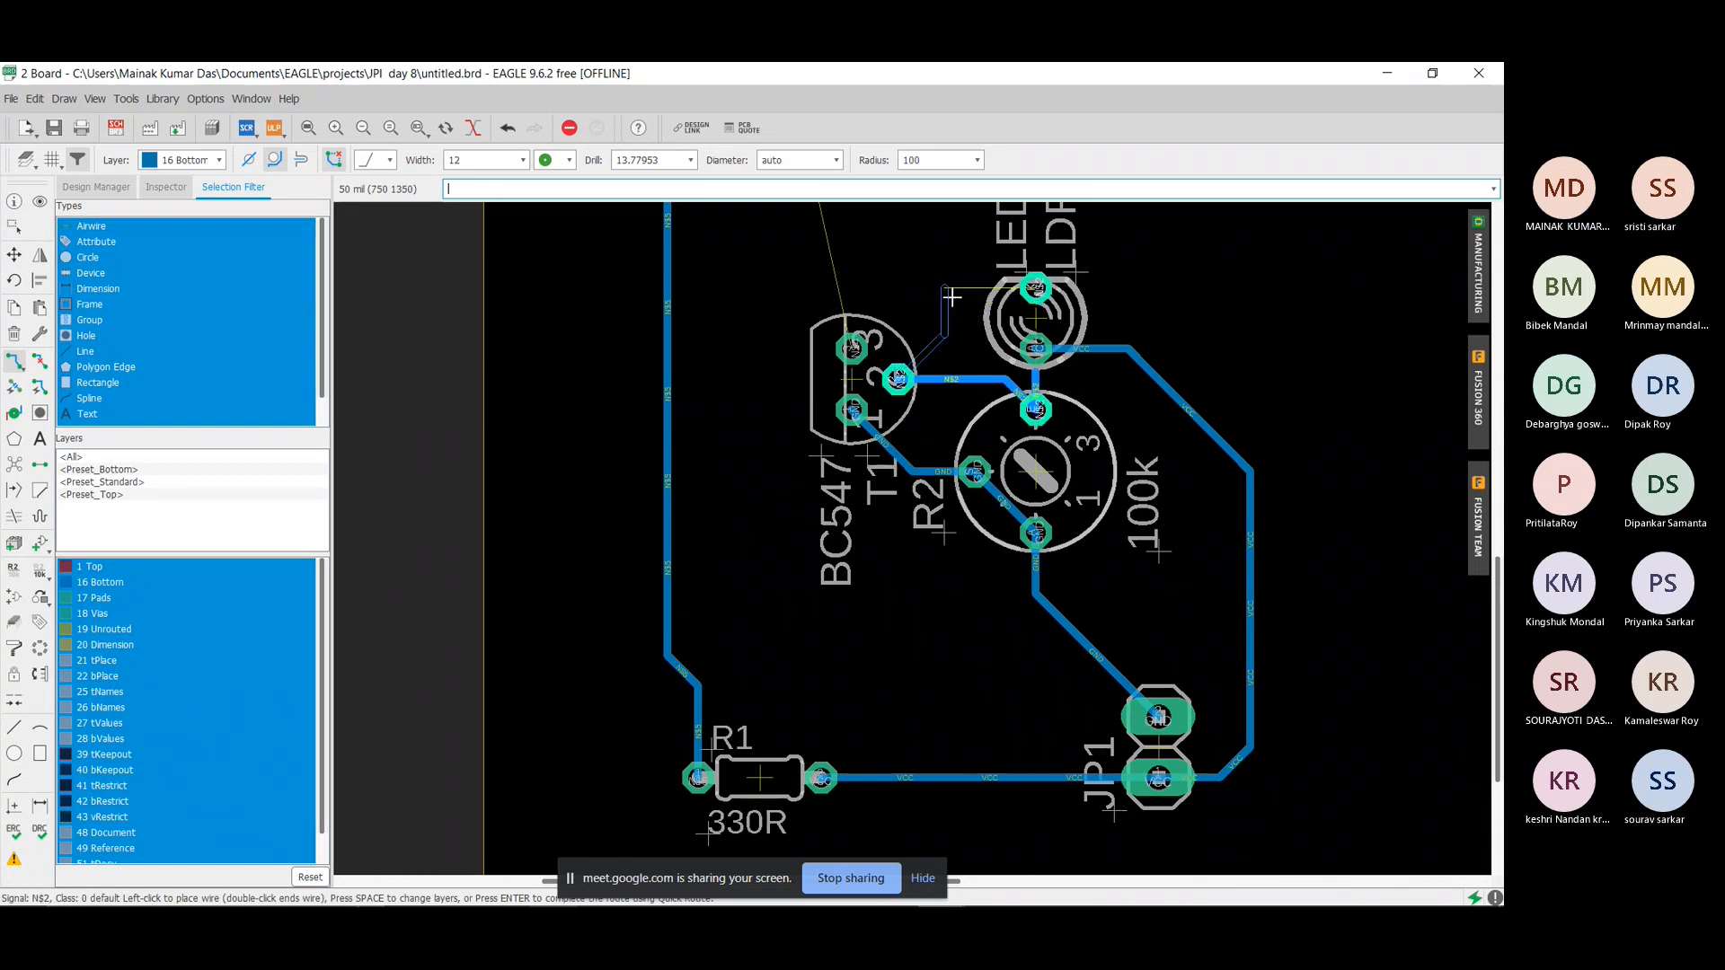
{"action": "left_click", "coordinate": [945, 290]}
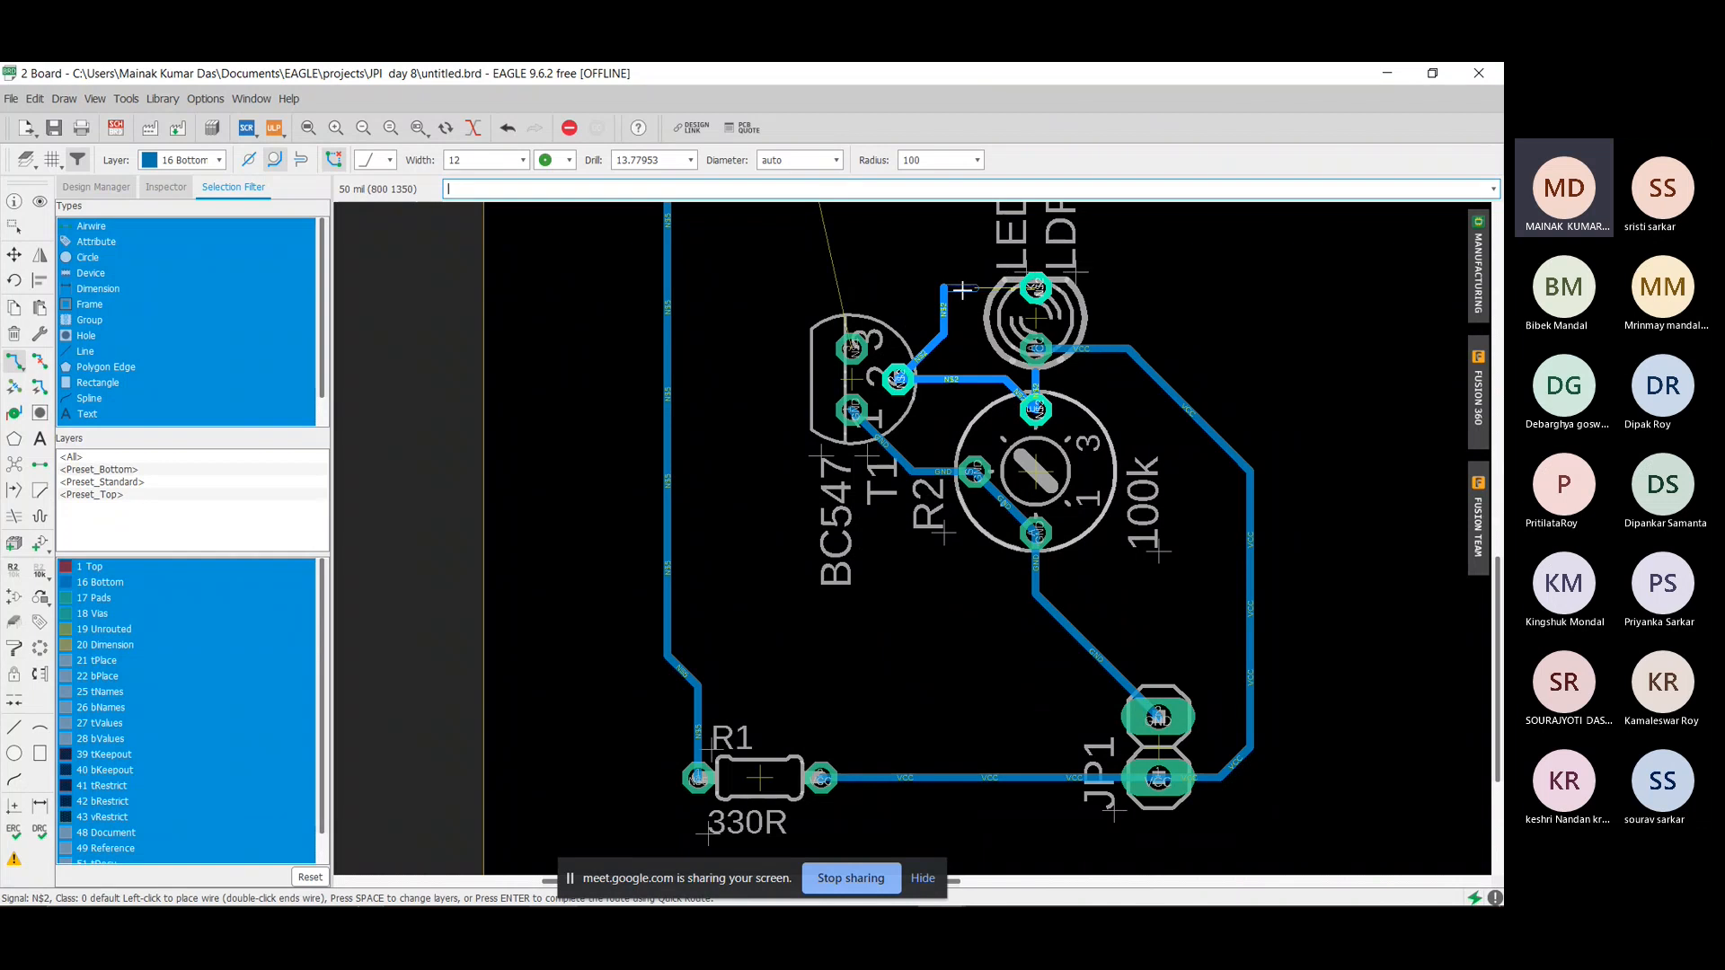
{"action": "key", "text": "ctrl+z"}
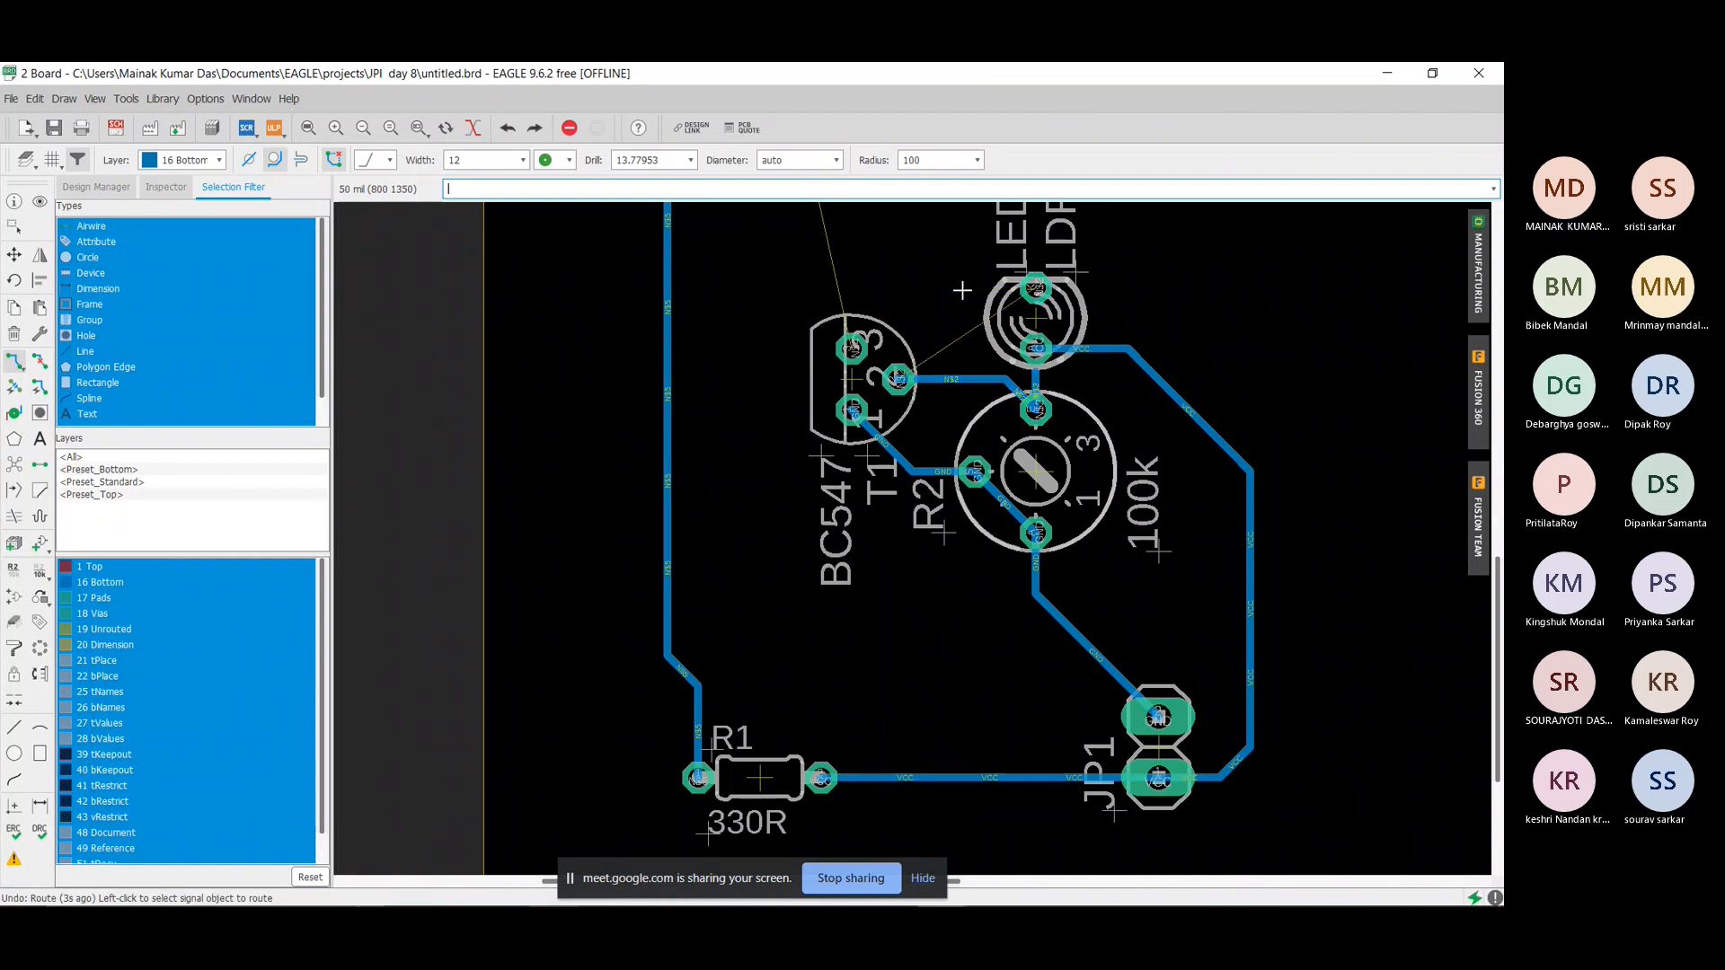
Route a bottom-layer trace from T1's pin 2 up past the transistor's right side to LED1's upper pad.
{"action": "left_click", "coordinate": [915, 344]}
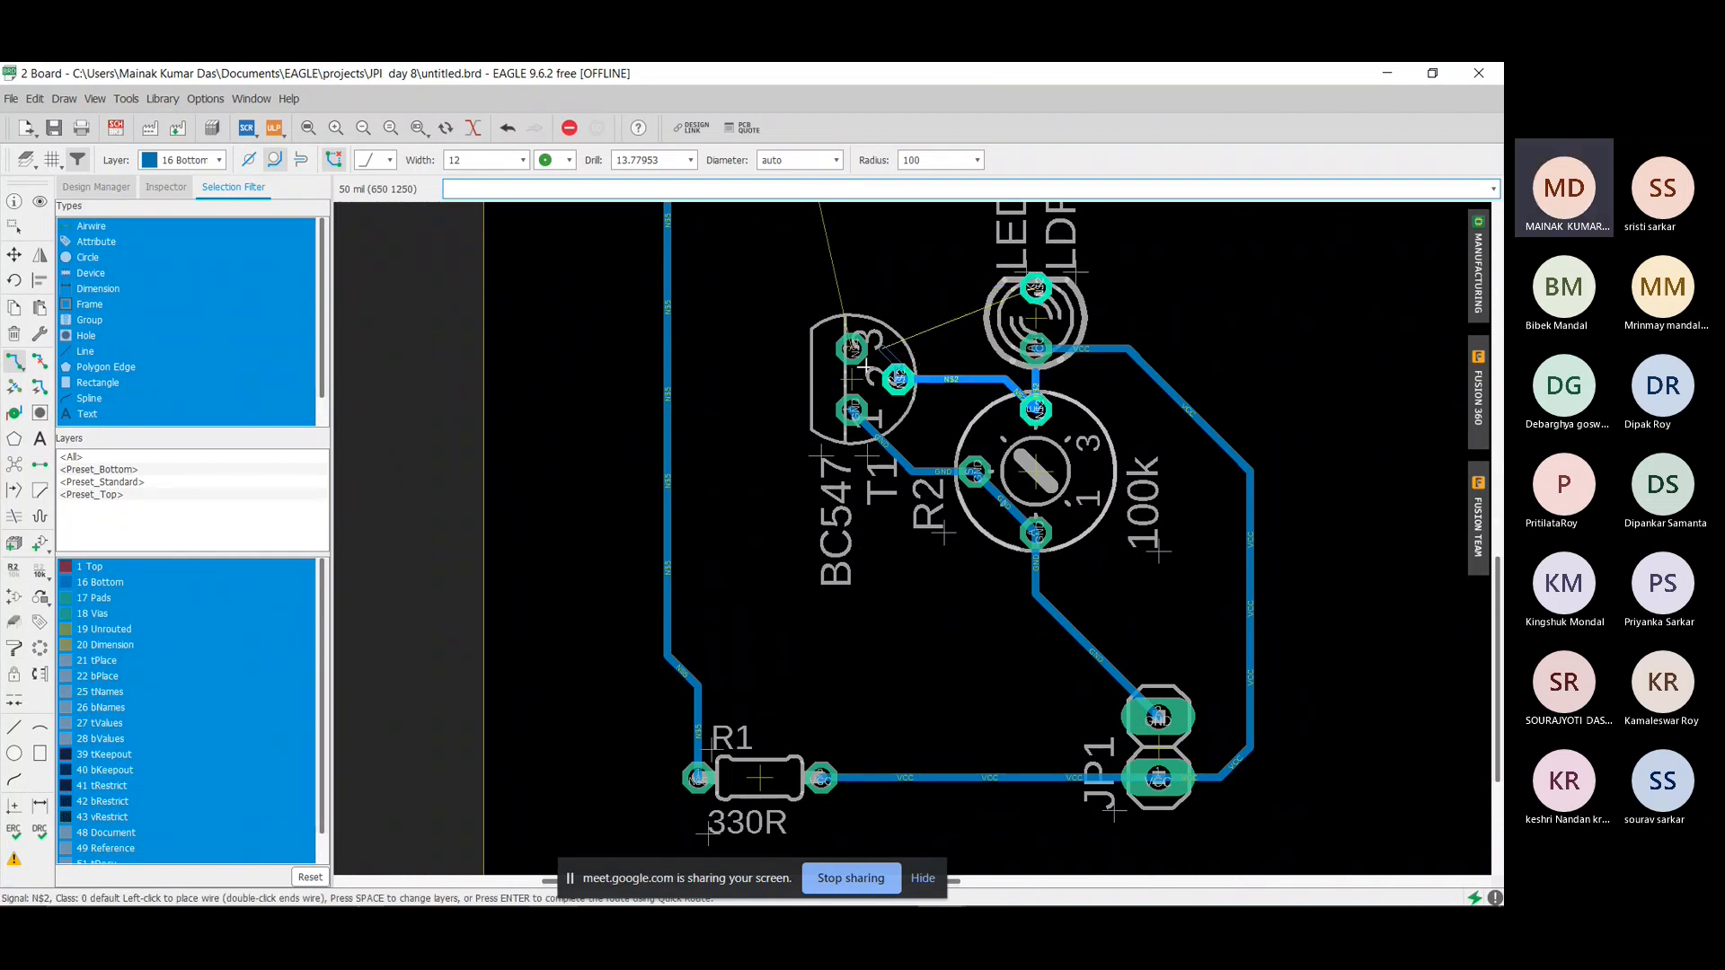
{"action": "left_click", "coordinate": [909, 312]}
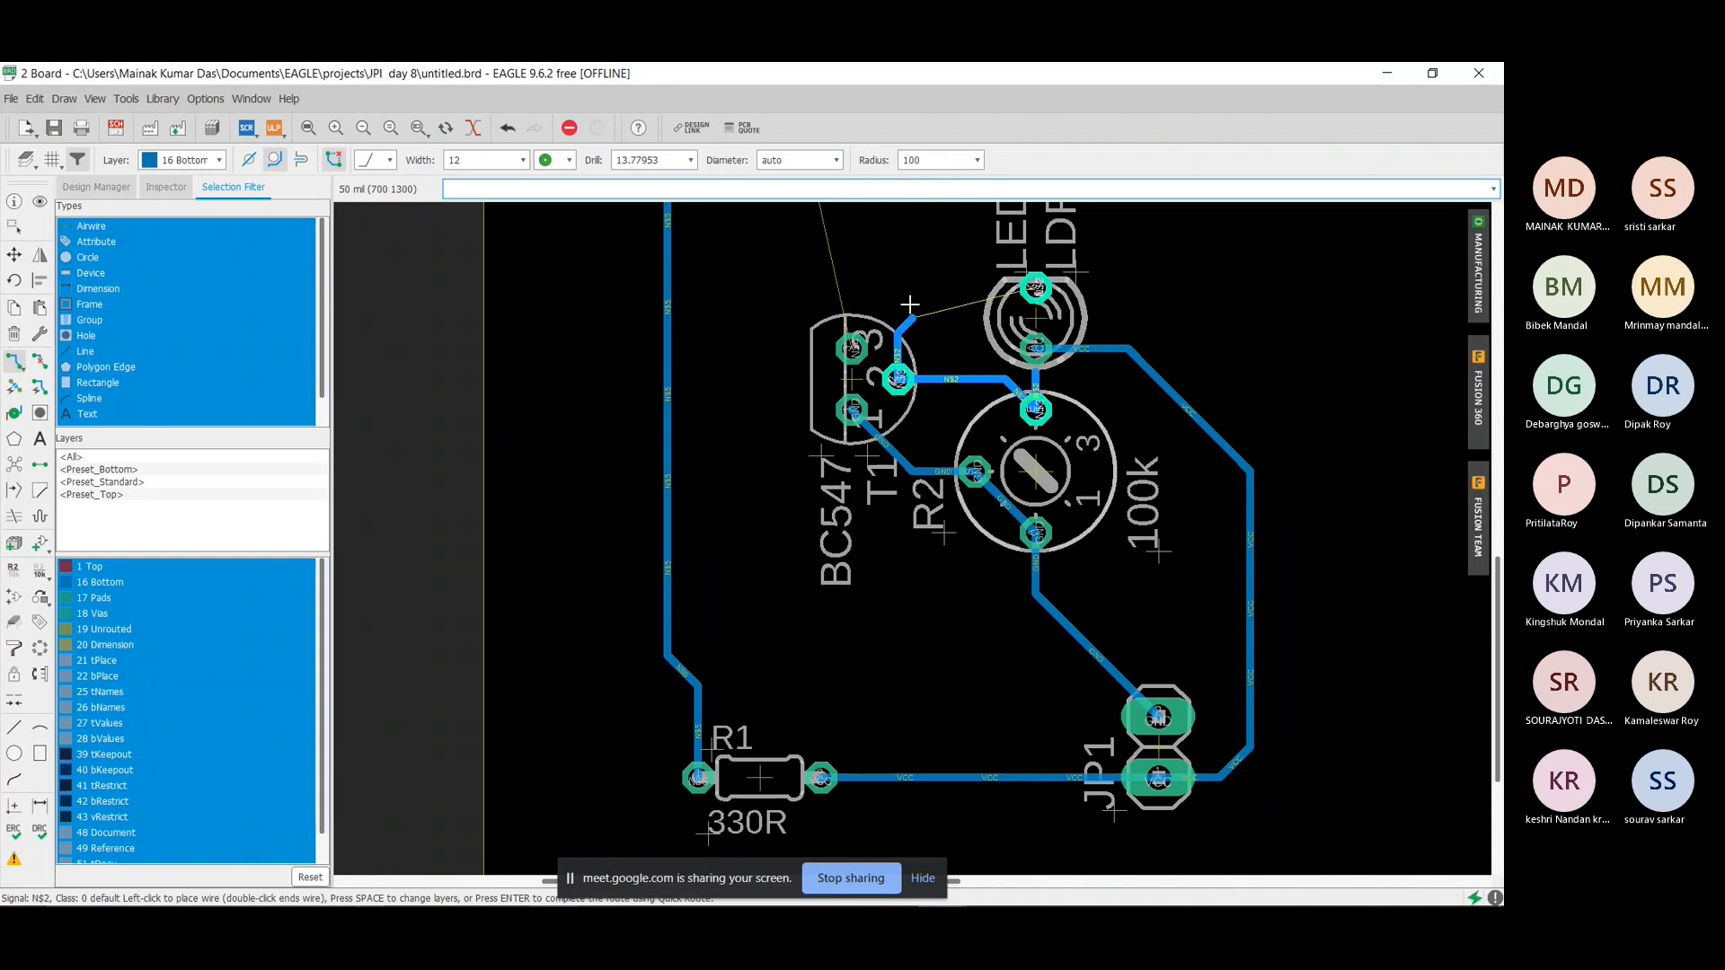
{"action": "left_click", "coordinate": [1036, 287]}
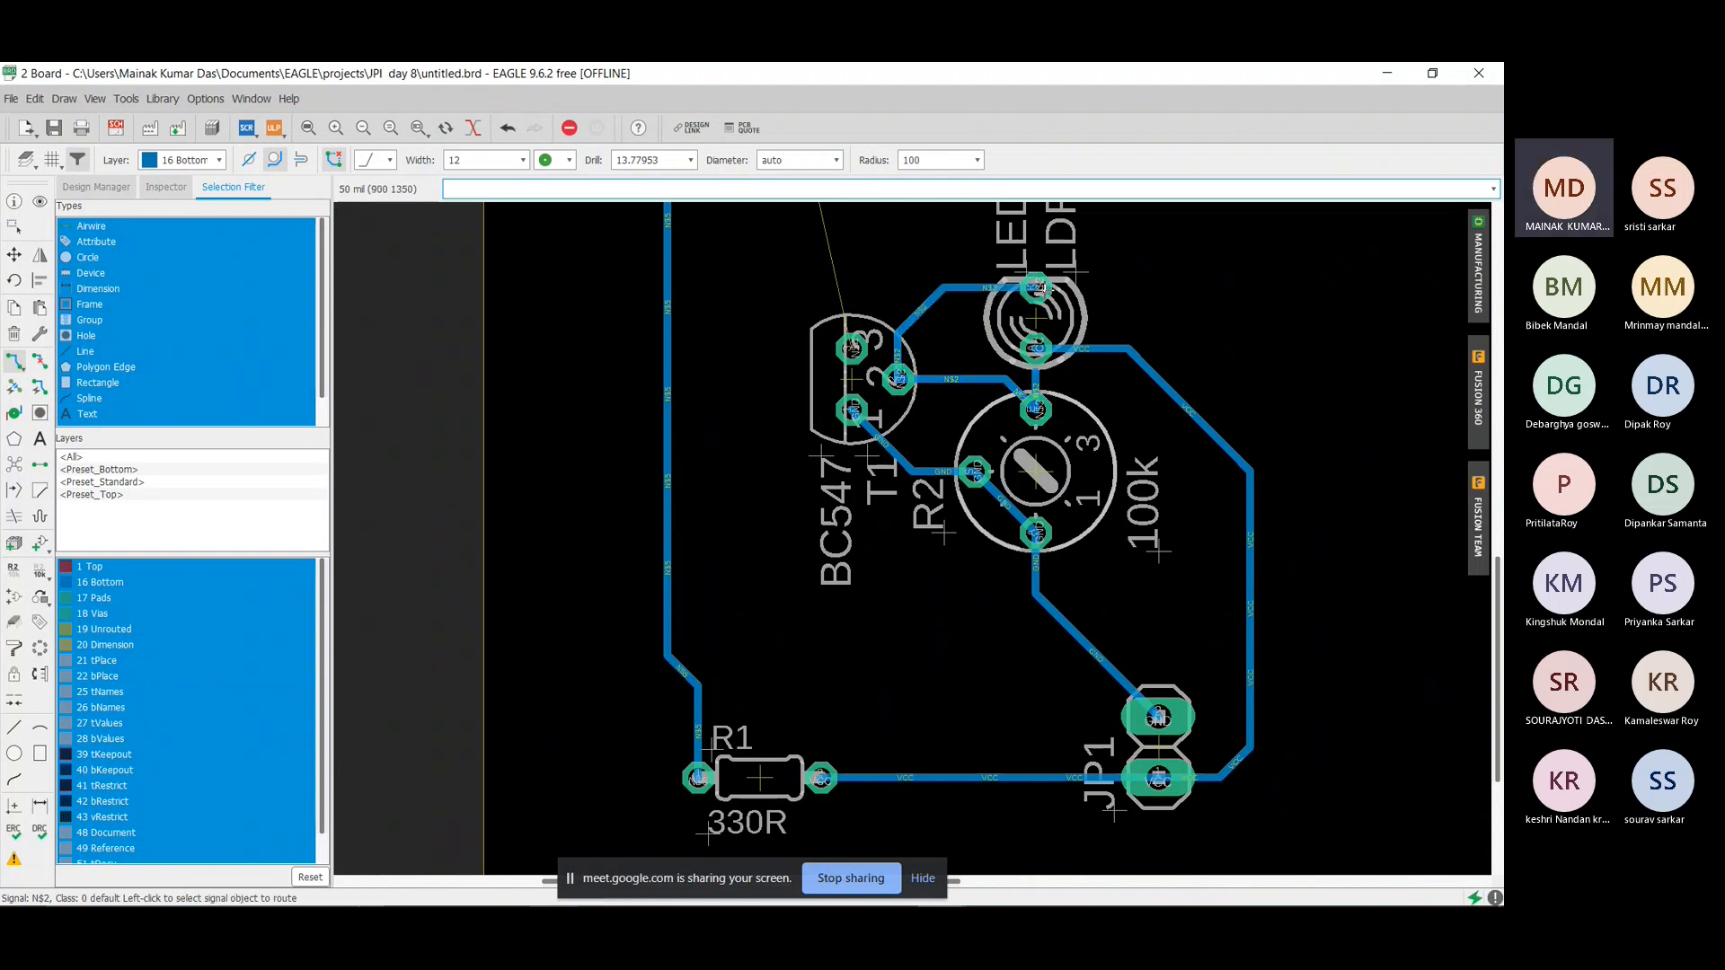
Route a bottom-layer trace from the LED's right pad down to T1's pin 3.
{"action": "scroll", "coordinate": [988, 269], "scroll_direction": "down", "scroll_amount": 5}
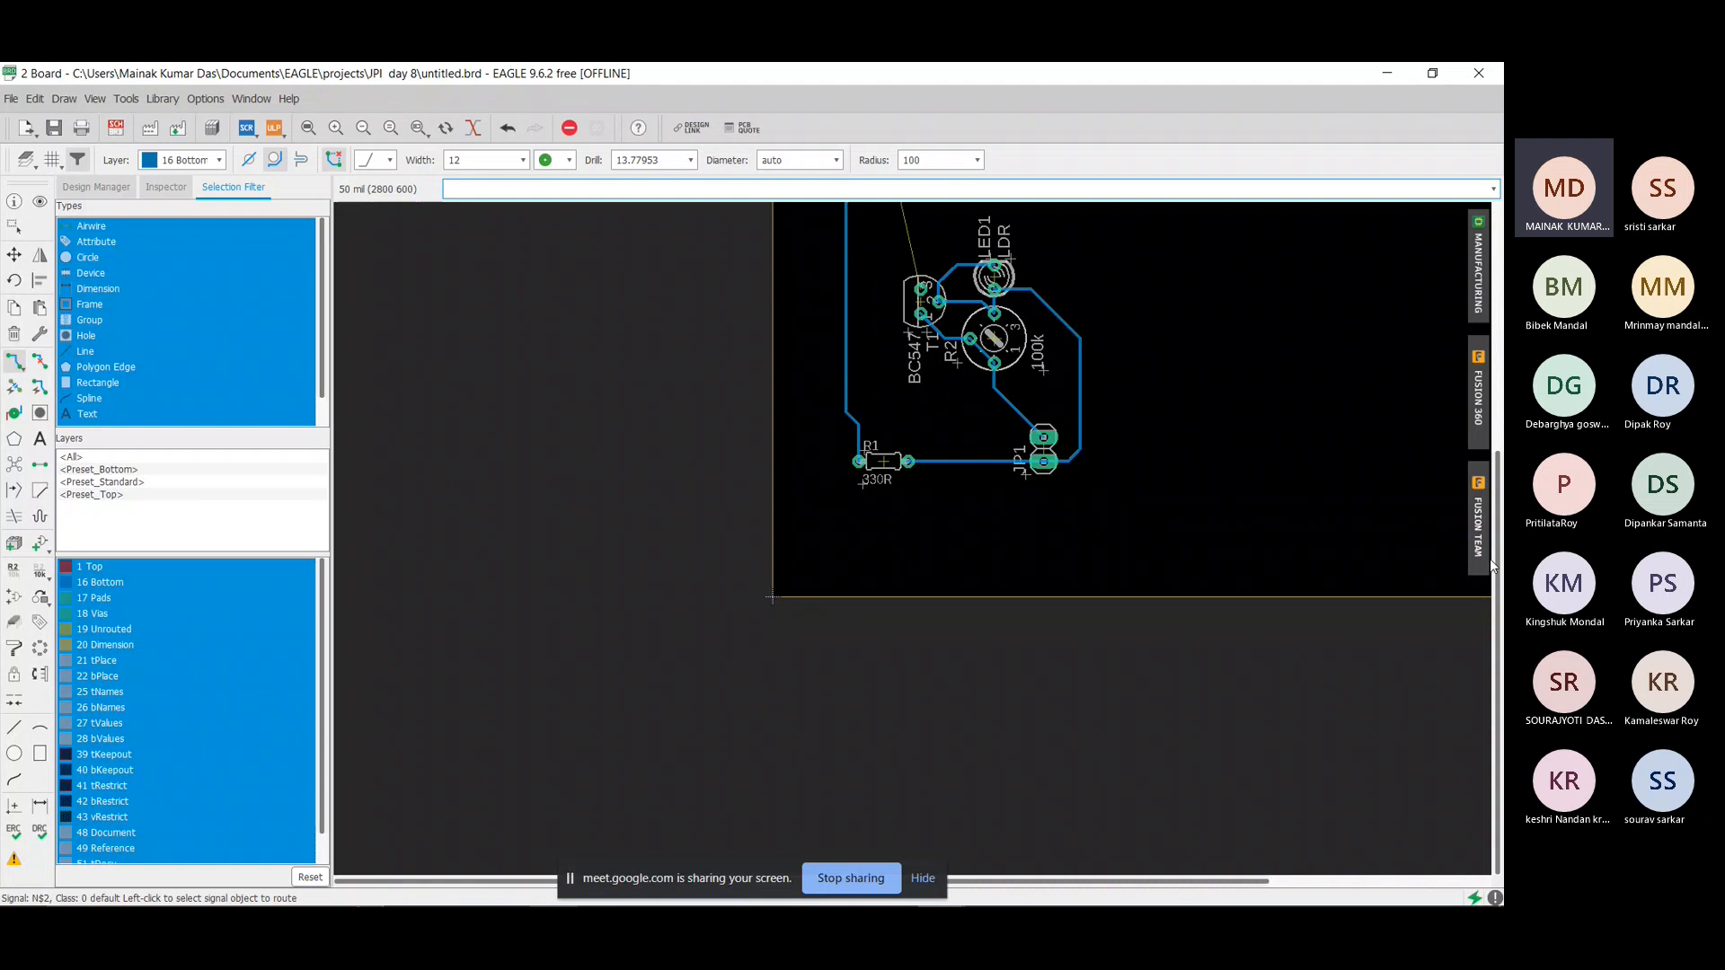
{"action": "left_click_drag", "start_coordinate": [1497, 561], "coordinate": [1501, 364]}
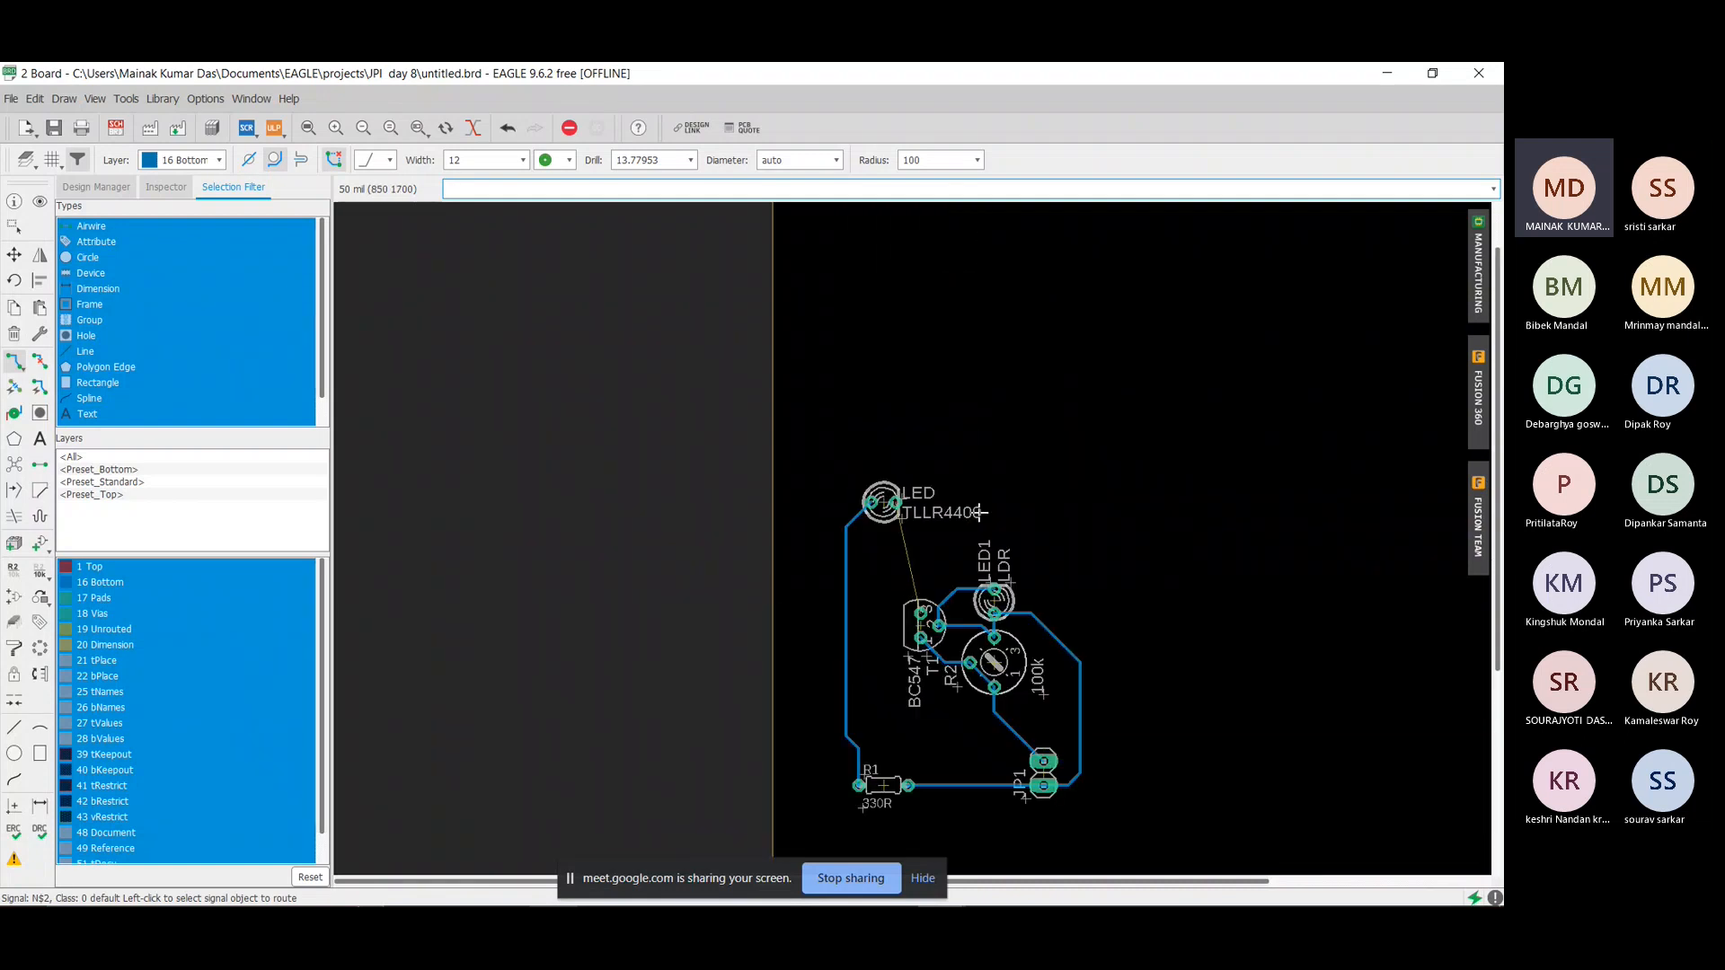
{"action": "scroll", "coordinate": [953, 539], "scroll_direction": "up", "scroll_amount": 5}
{"action": "left_click", "coordinate": [831, 431]}
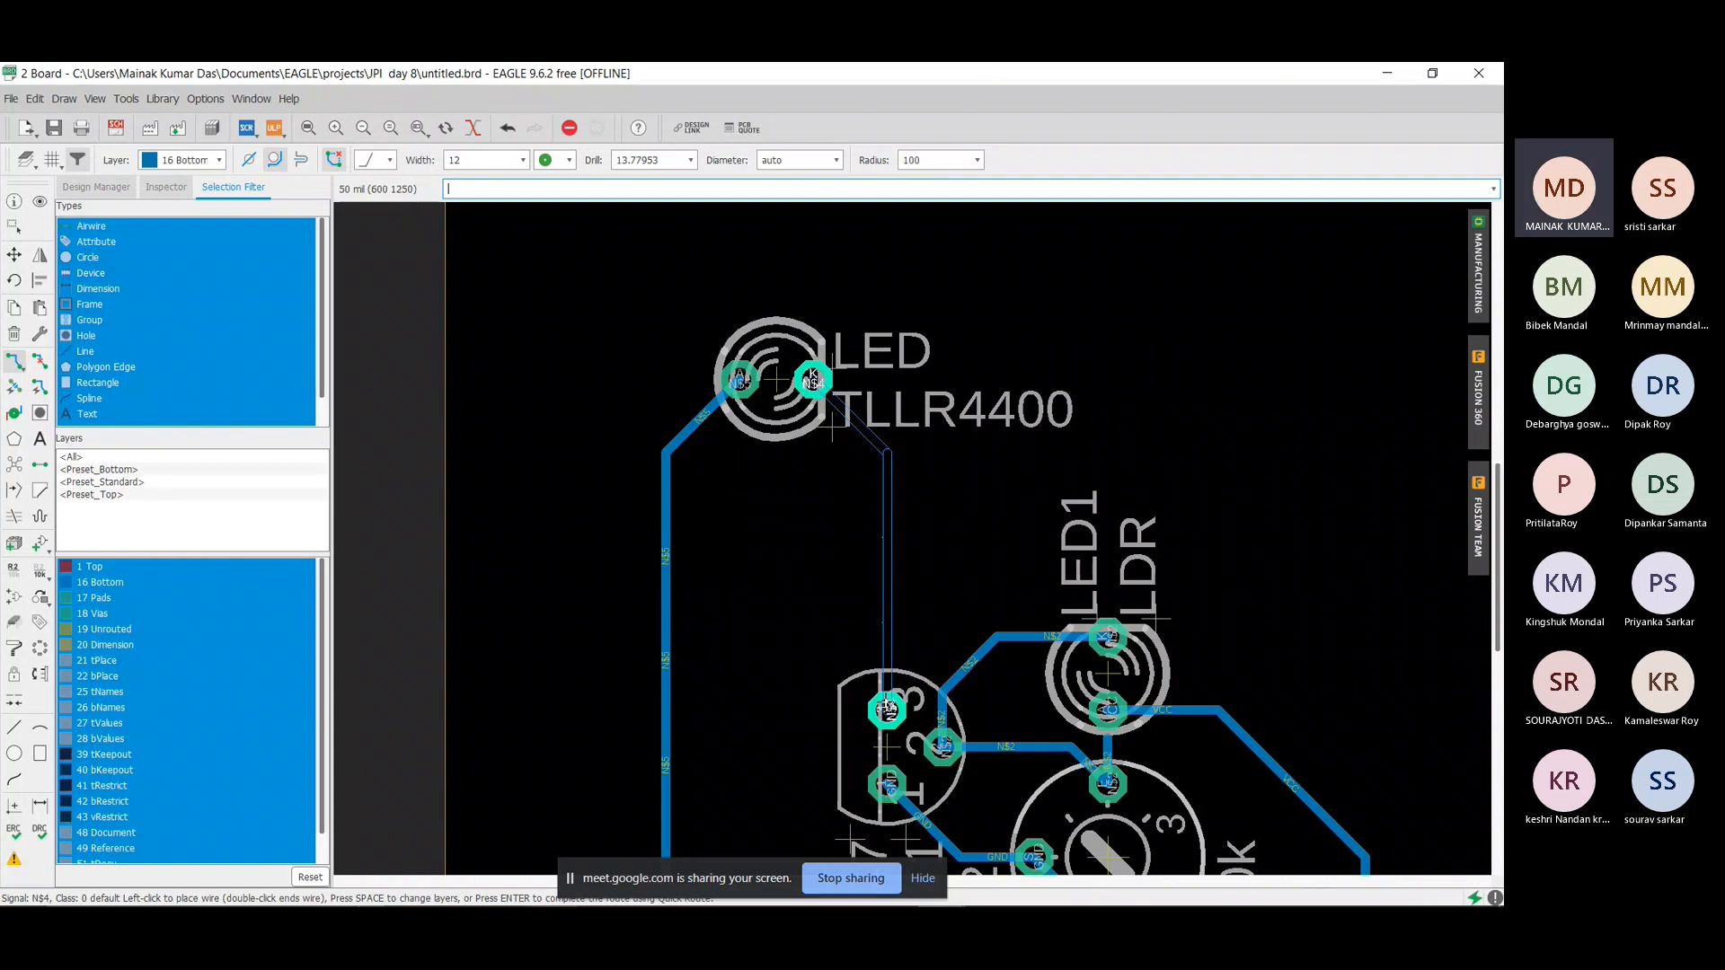
{"action": "left_click", "coordinate": [887, 712]}
{"action": "scroll", "coordinate": [1014, 481], "scroll_direction": "down", "scroll_amount": 3}
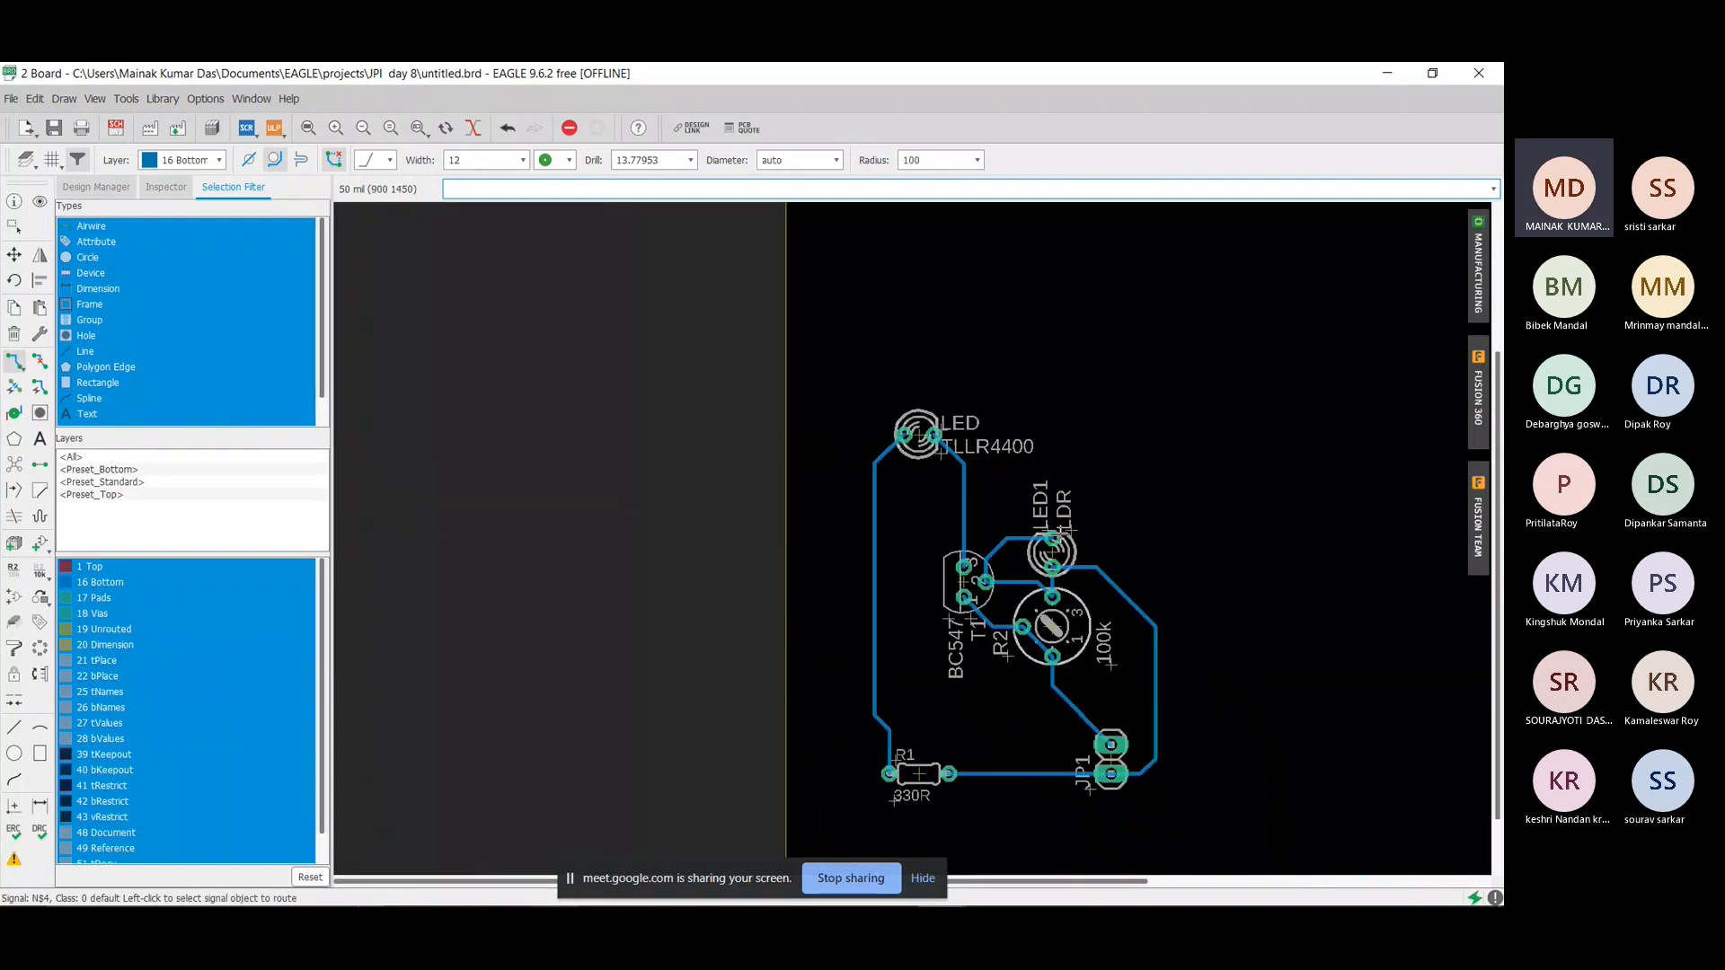
{"action": "scroll", "coordinate": [1147, 531], "scroll_direction": "up", "scroll_amount": 2}
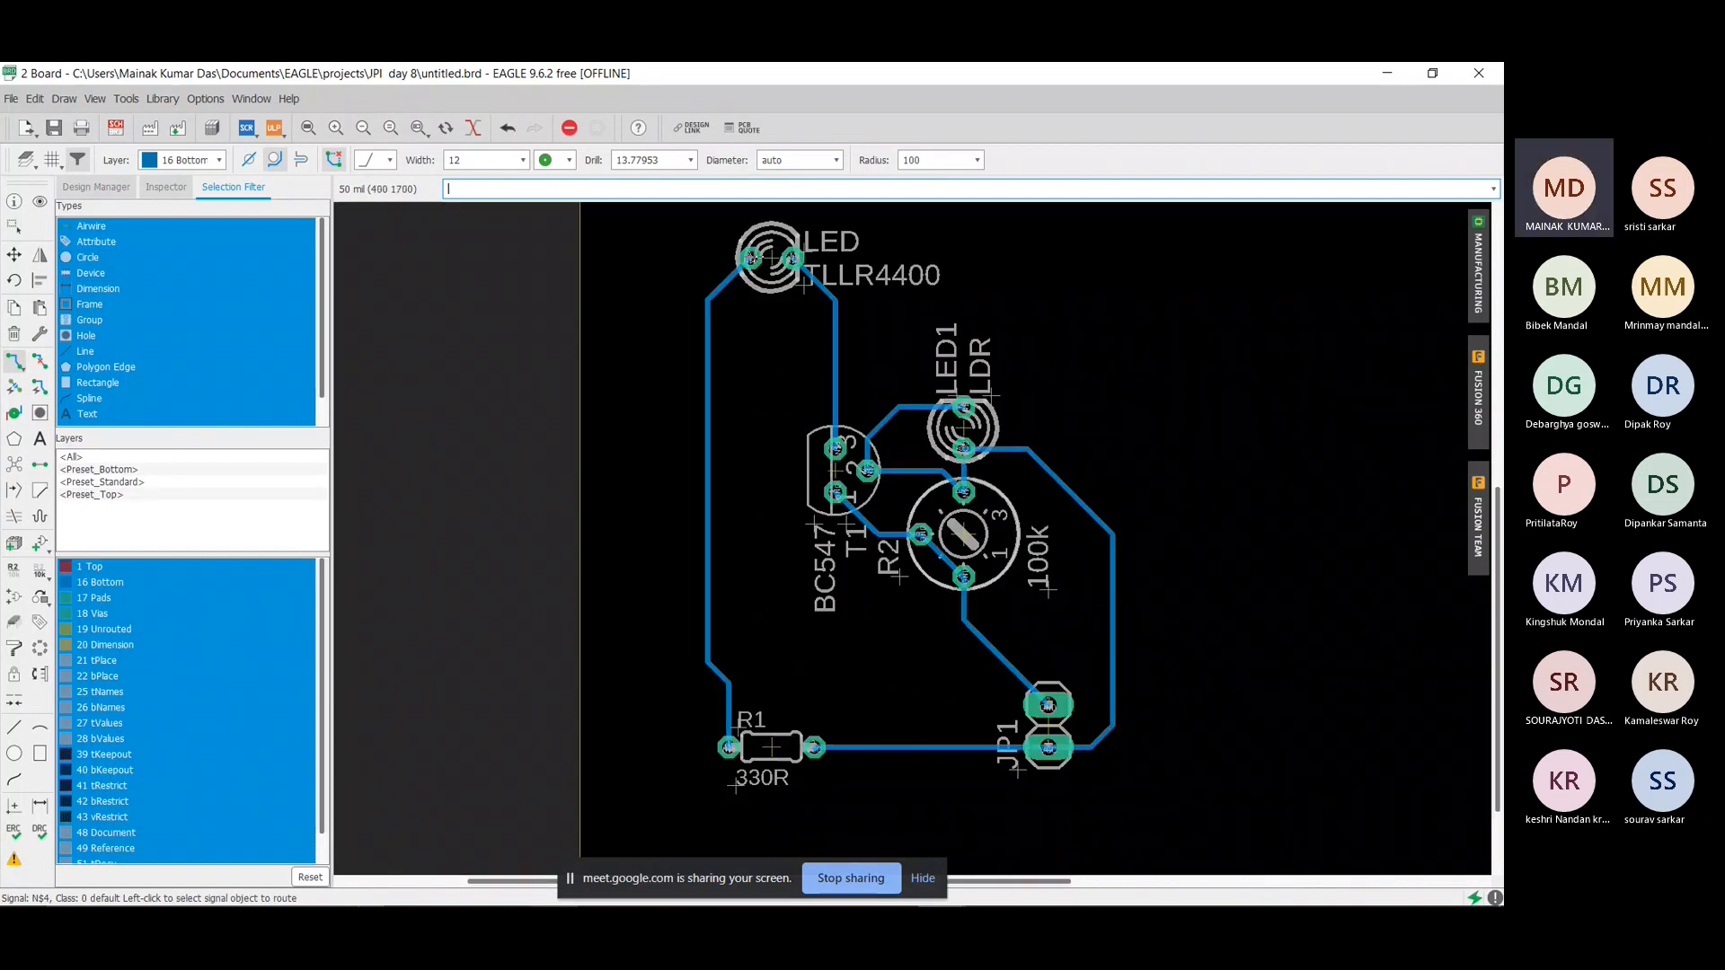
Move the LED straight down to about (450 1400) mil, just above T1, and move R1 straight up to just below T1.
{"action": "left_click", "coordinate": [13, 254]}
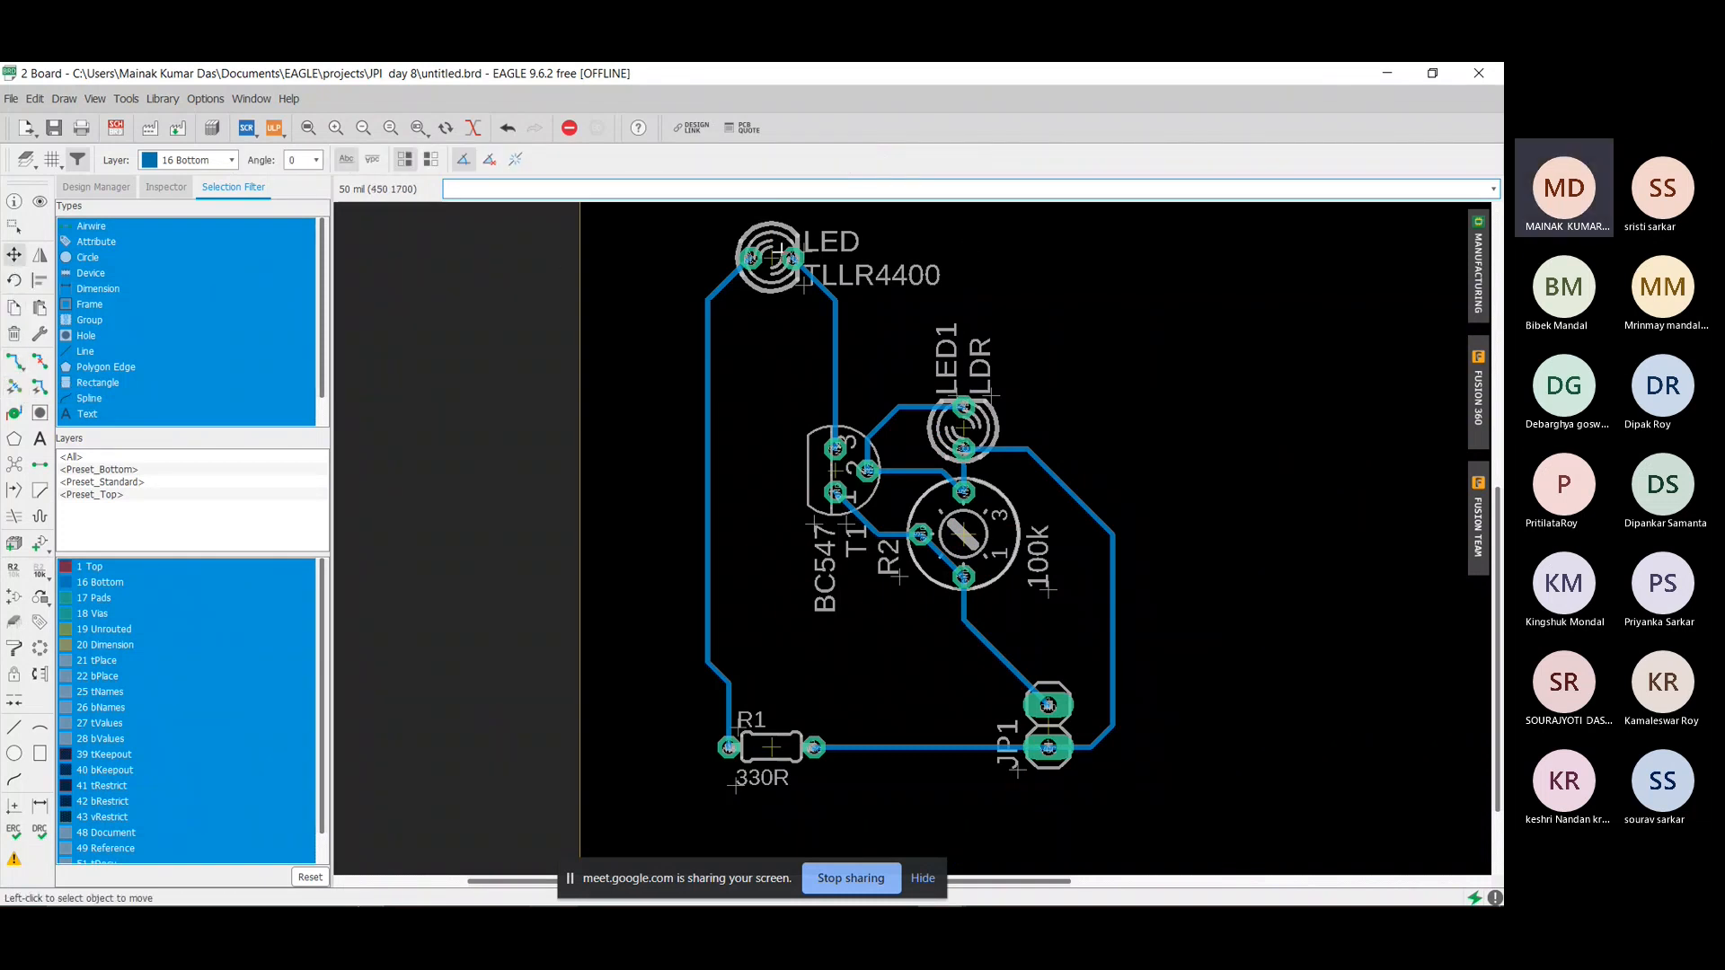
{"action": "left_click", "coordinate": [770, 258]}
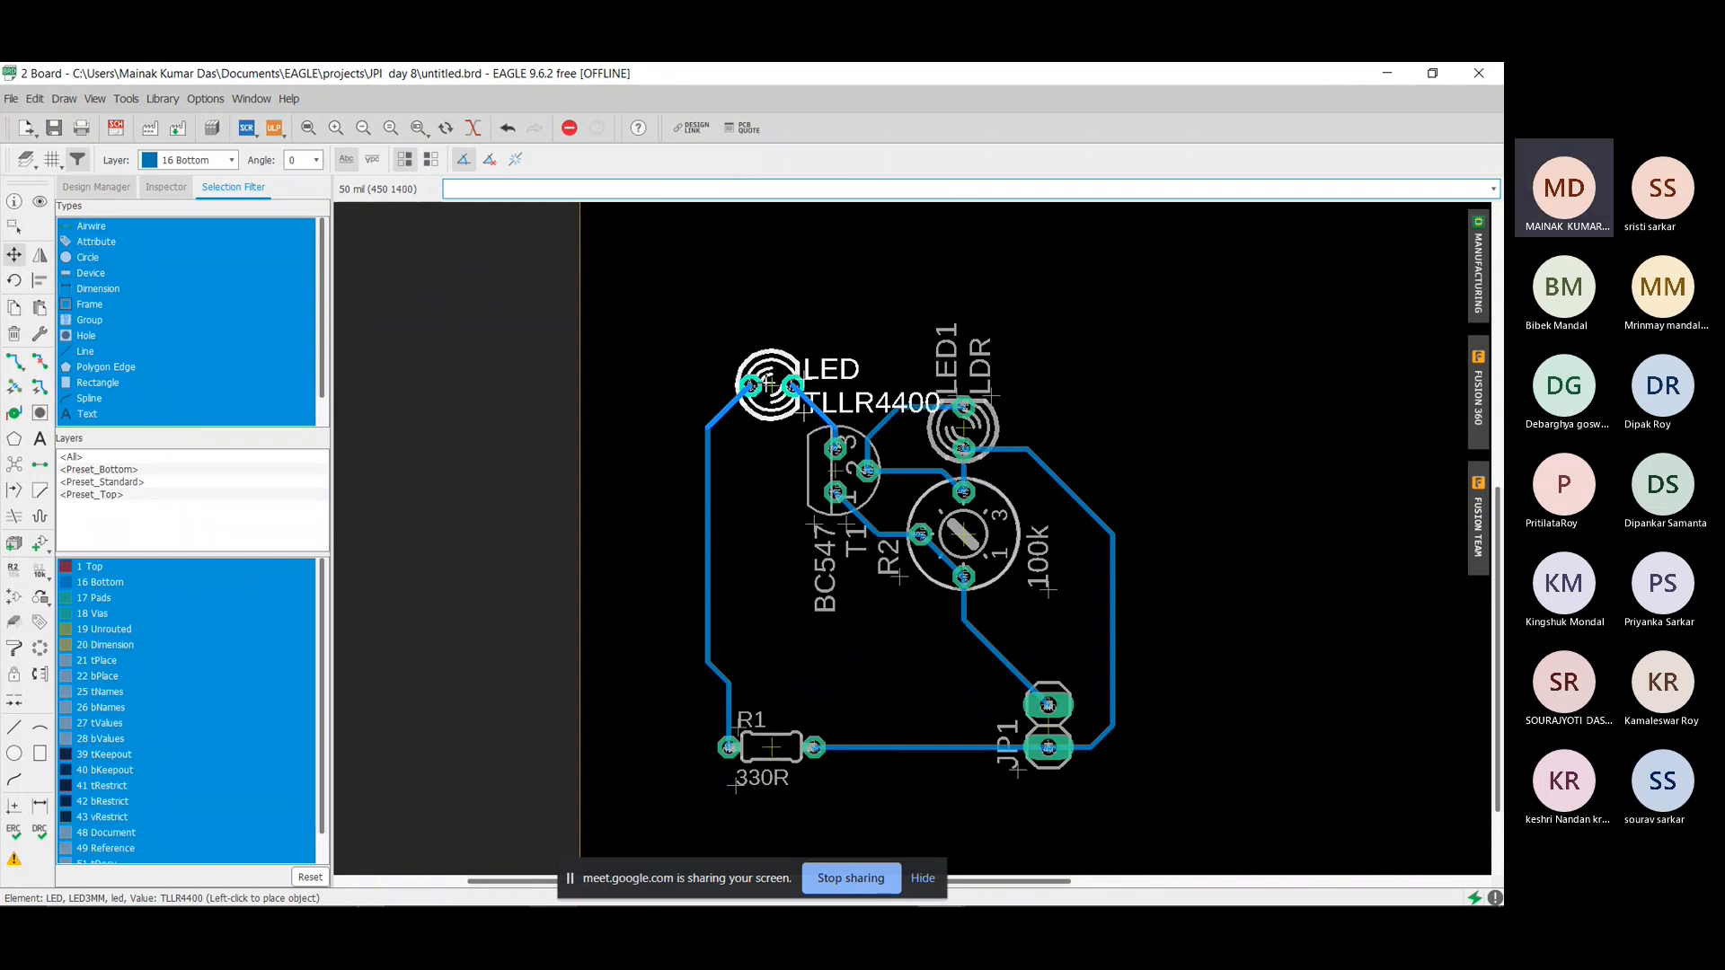
{"action": "left_click", "coordinate": [770, 386]}
{"action": "left_click", "coordinate": [774, 748]}
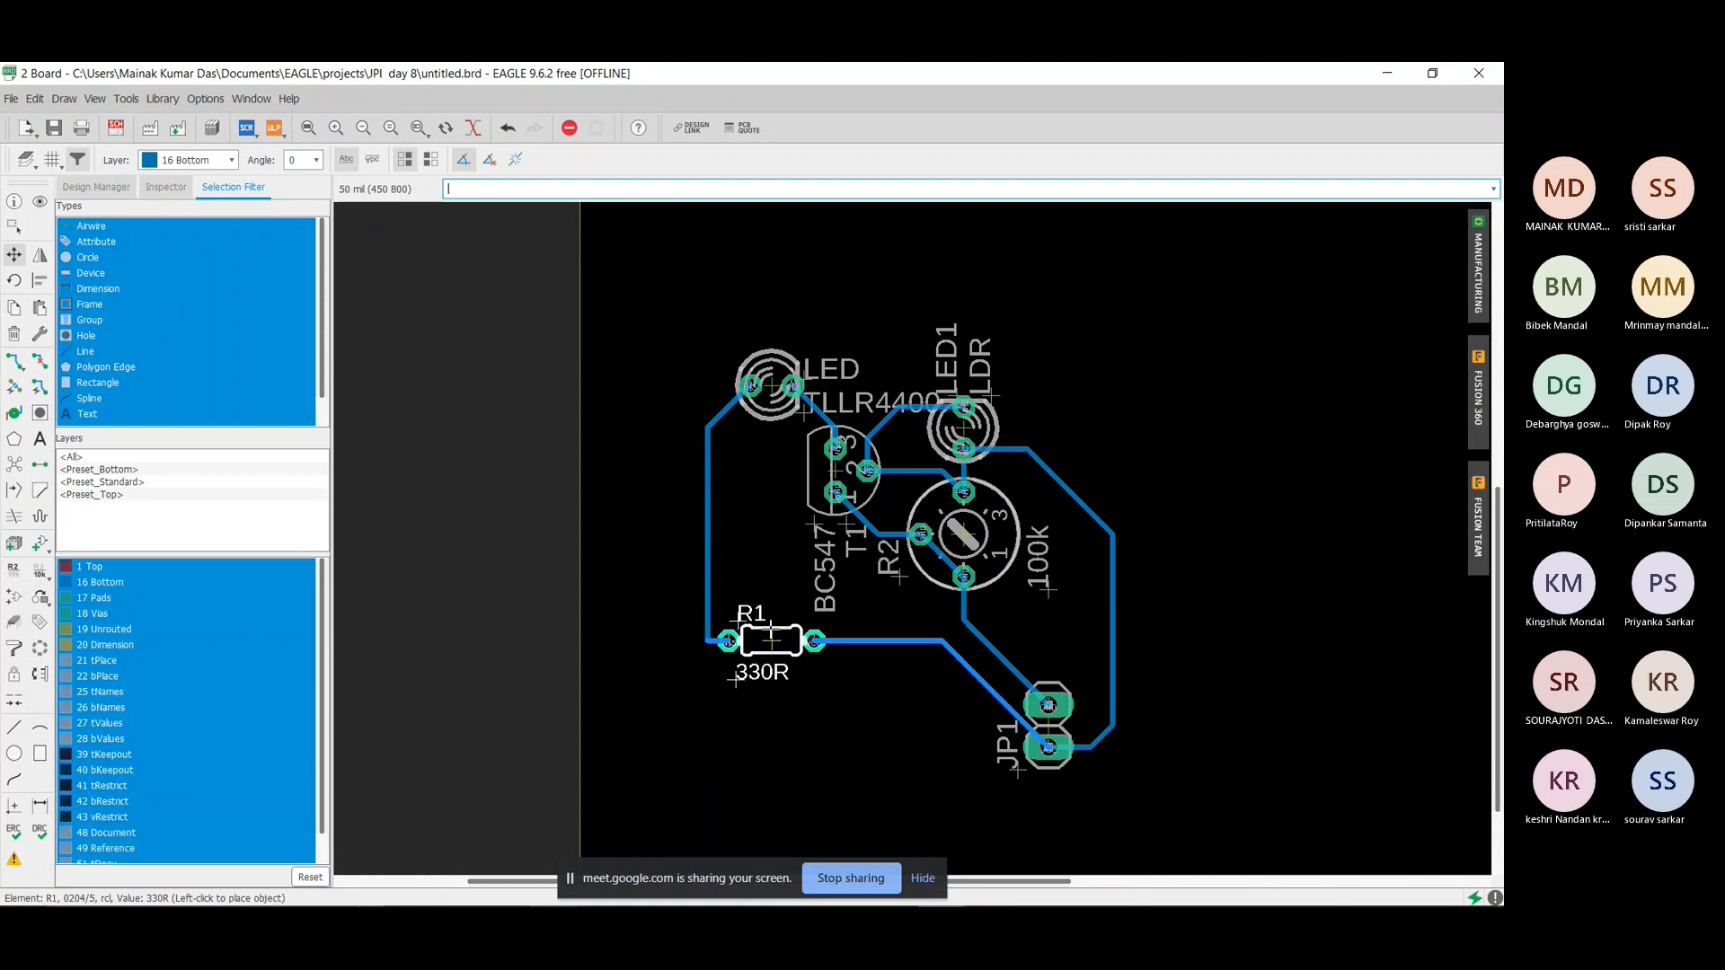
{"action": "left_click", "coordinate": [770, 598]}
Move JP1 up beside R2's lower pad and shift the VCC trace from R1 down level with JP1's lower pad.
{"action": "left_click", "coordinate": [1053, 724]}
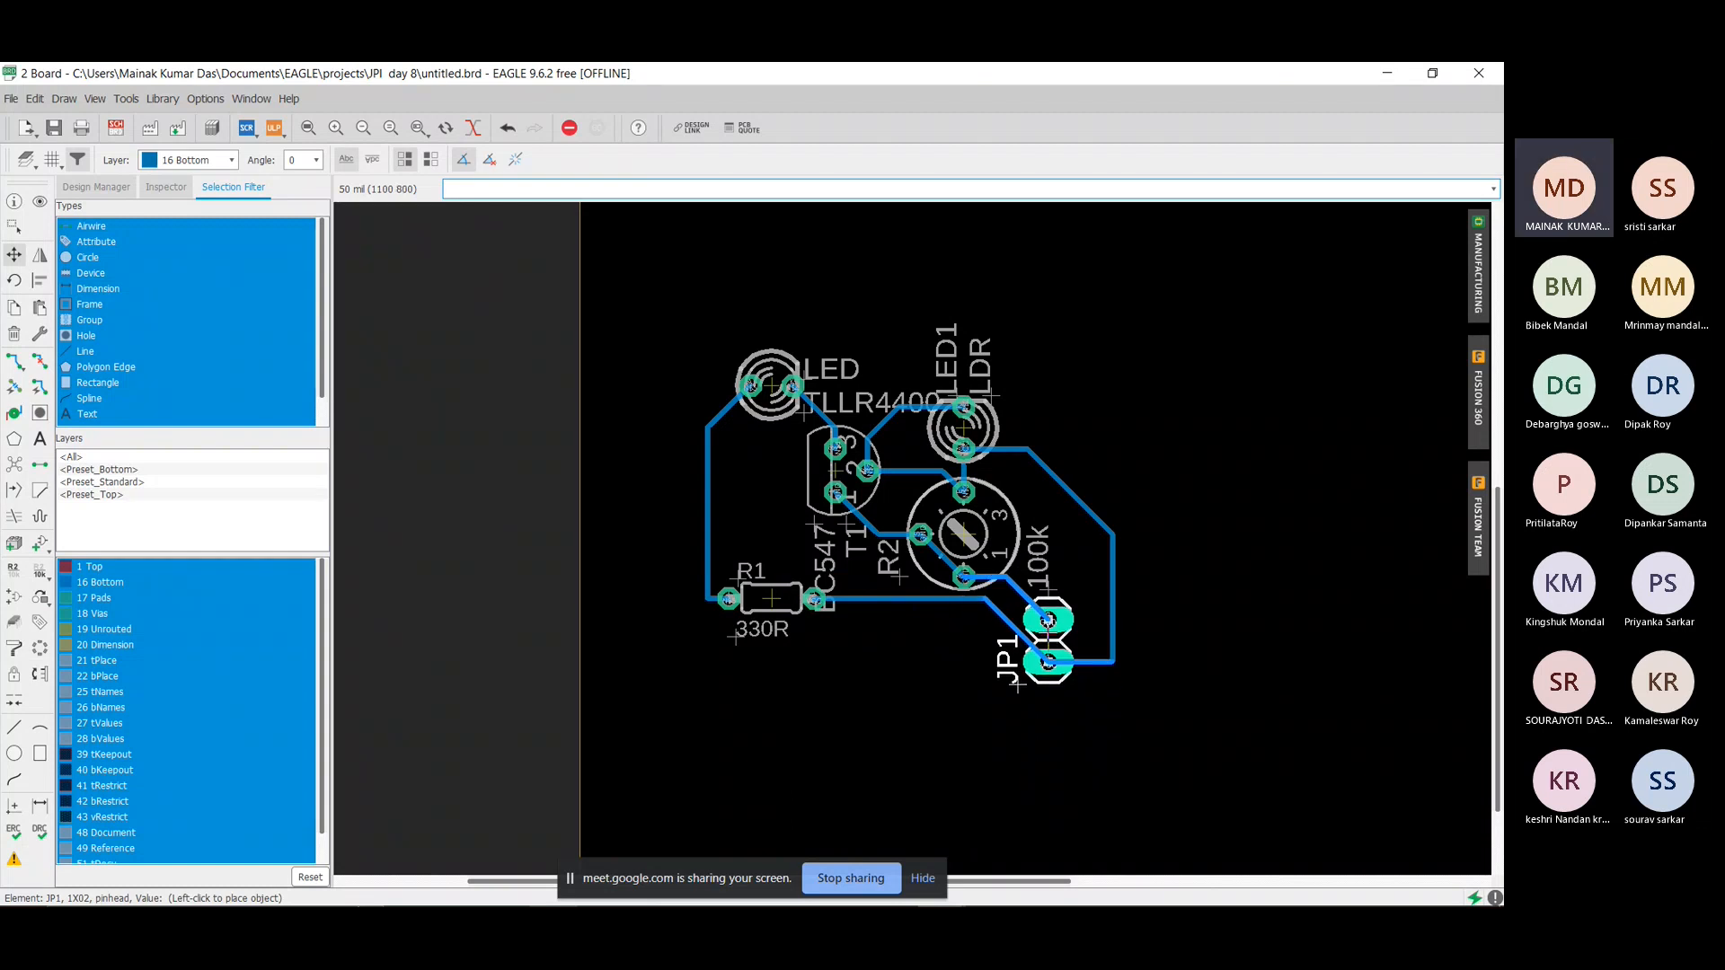
{"action": "left_click", "coordinate": [1016, 602]}
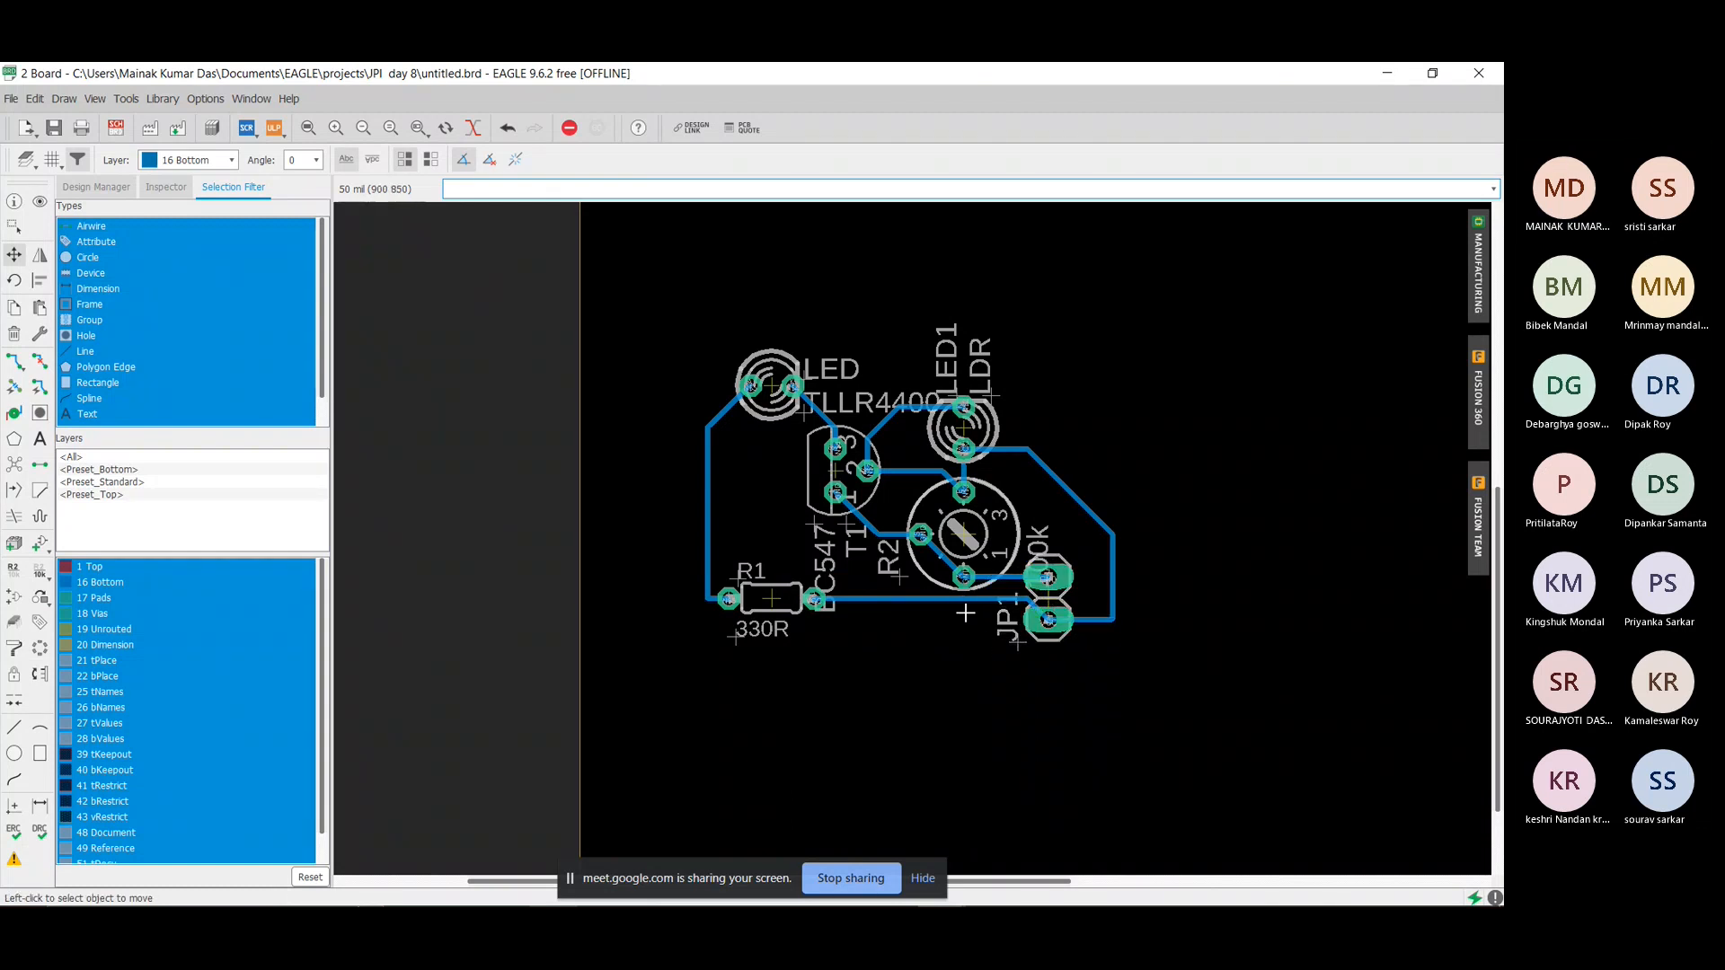
{"action": "left_click", "coordinate": [947, 595]}
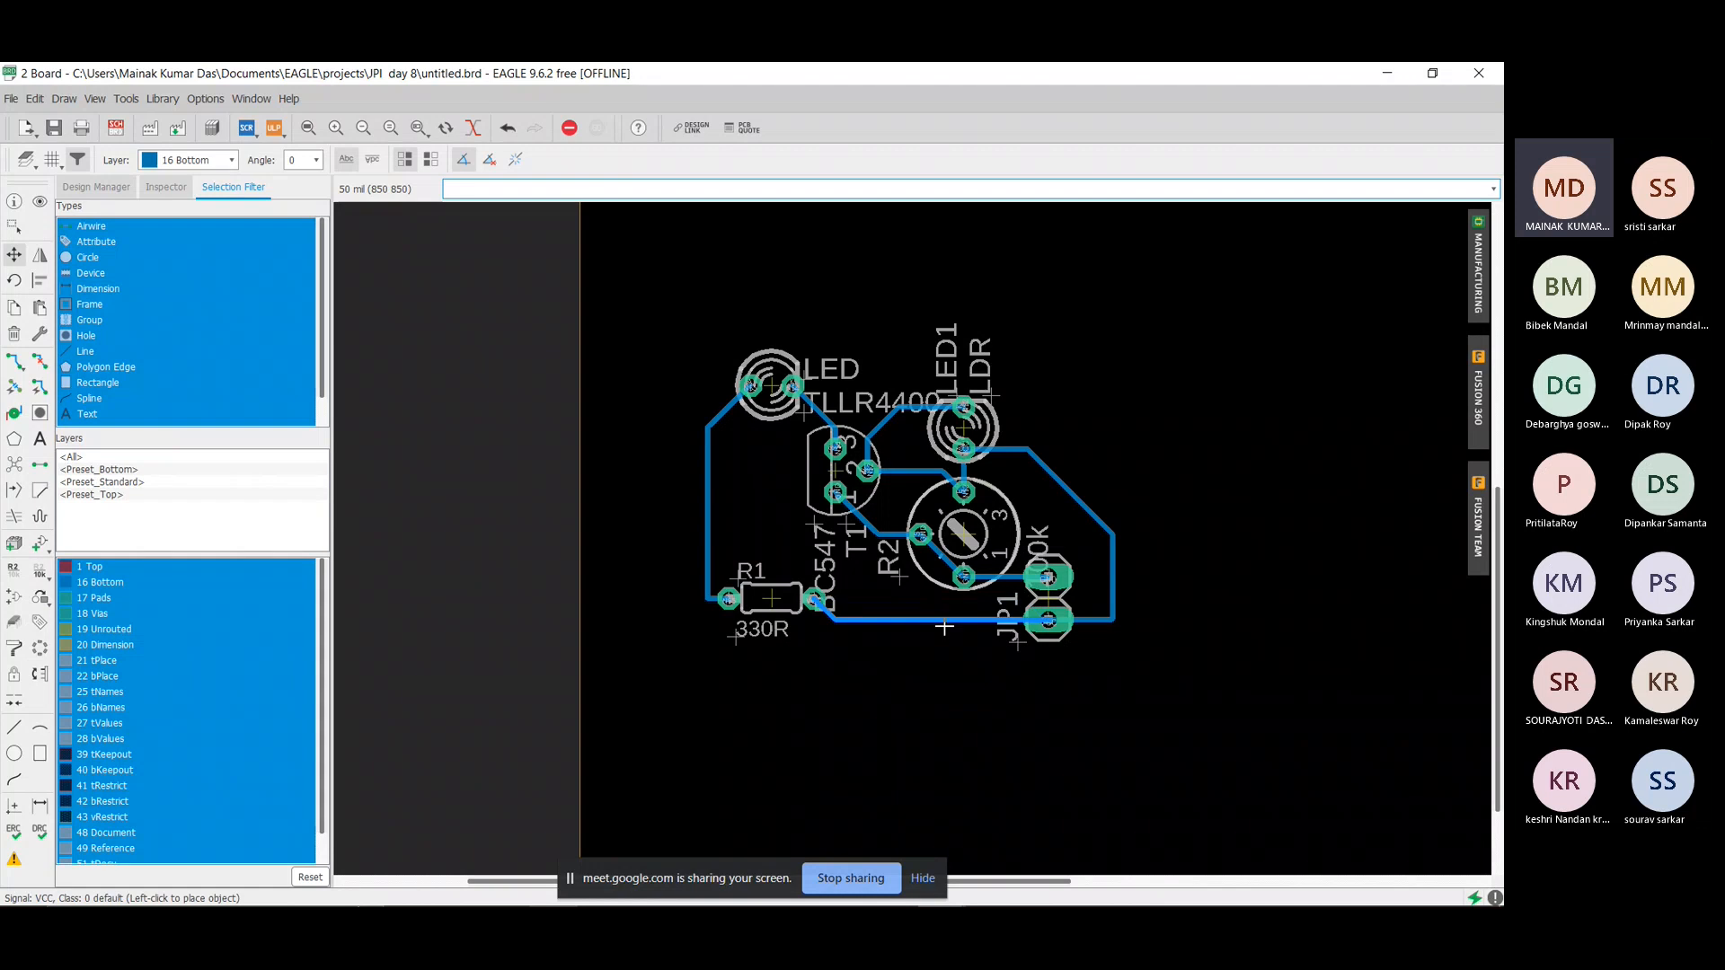
{"action": "left_click", "coordinate": [944, 627]}
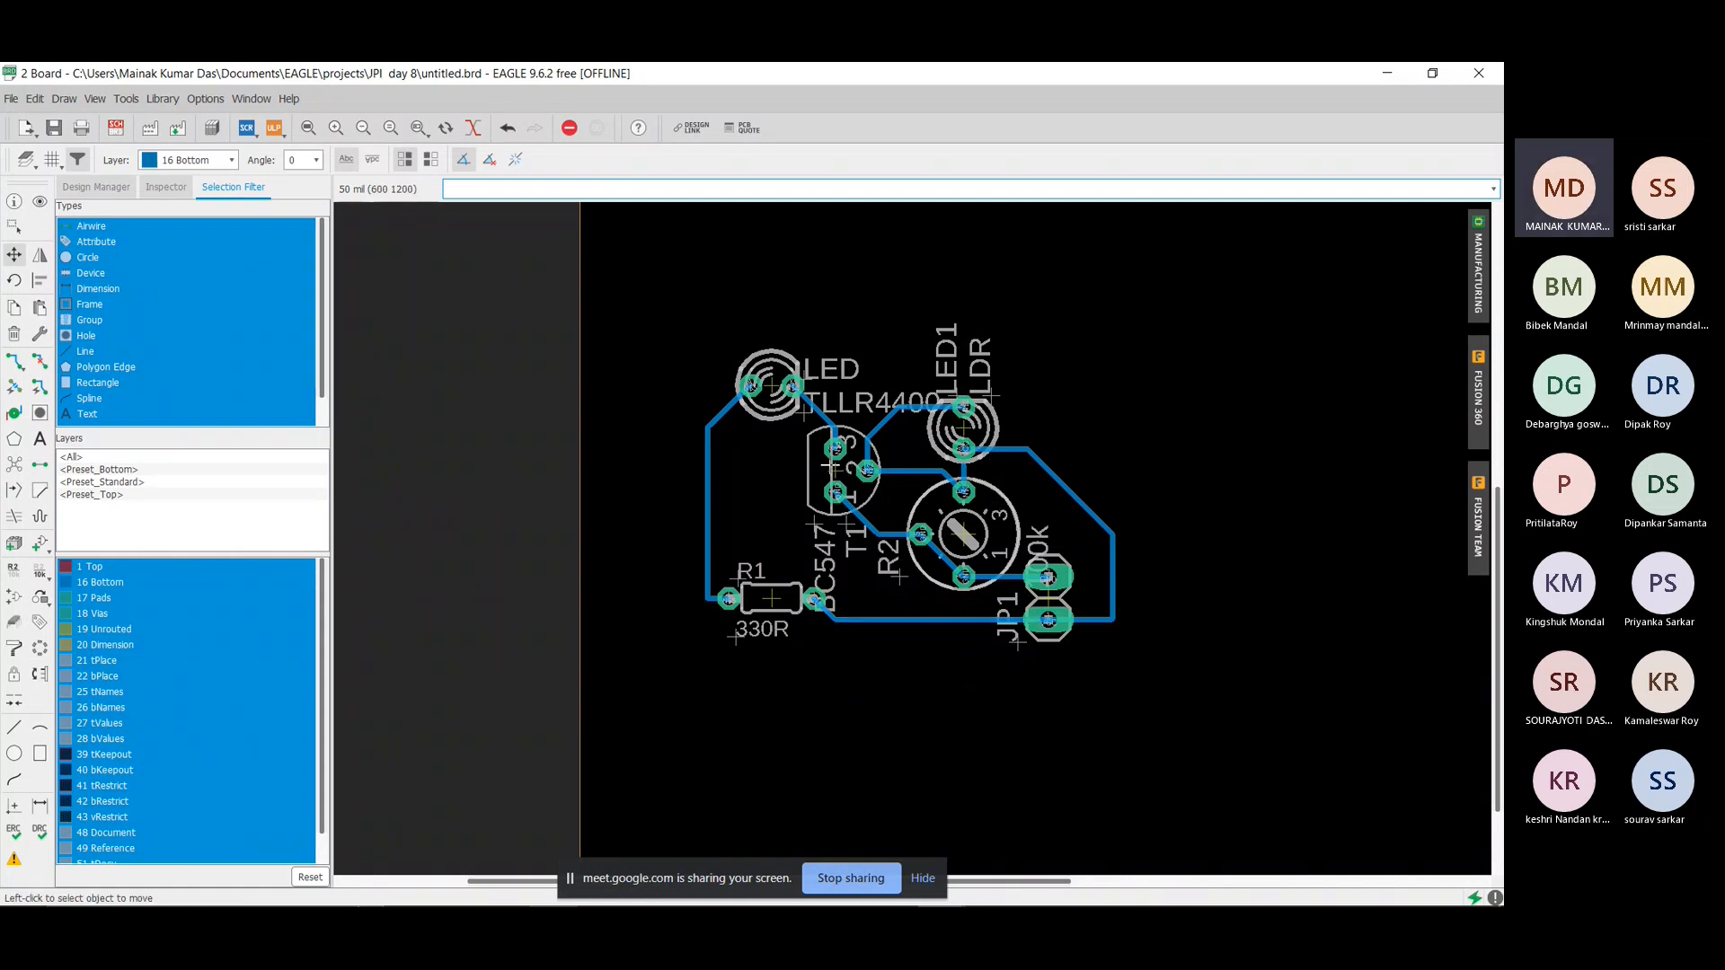
Move T1 left to about (400 1200) mil under the LED, bring LED1 left toward it, and reshape the N$2 trace joining them.
{"action": "left_click", "coordinate": [837, 469]}
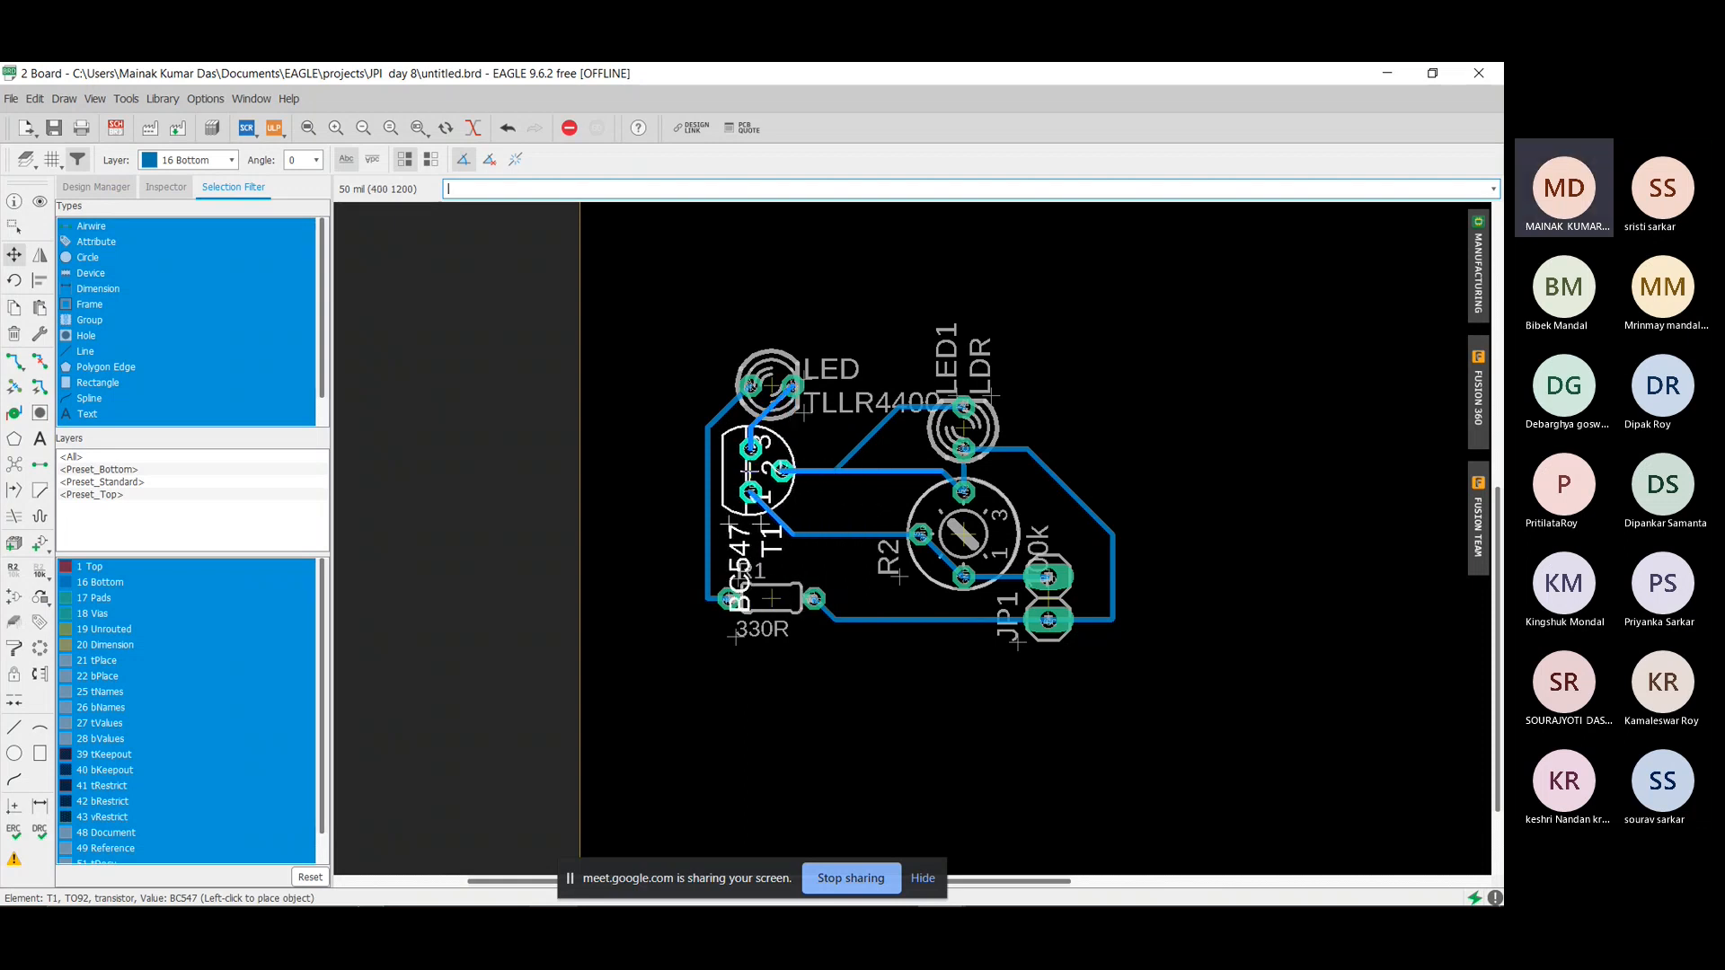
{"action": "left_click", "coordinate": [751, 470]}
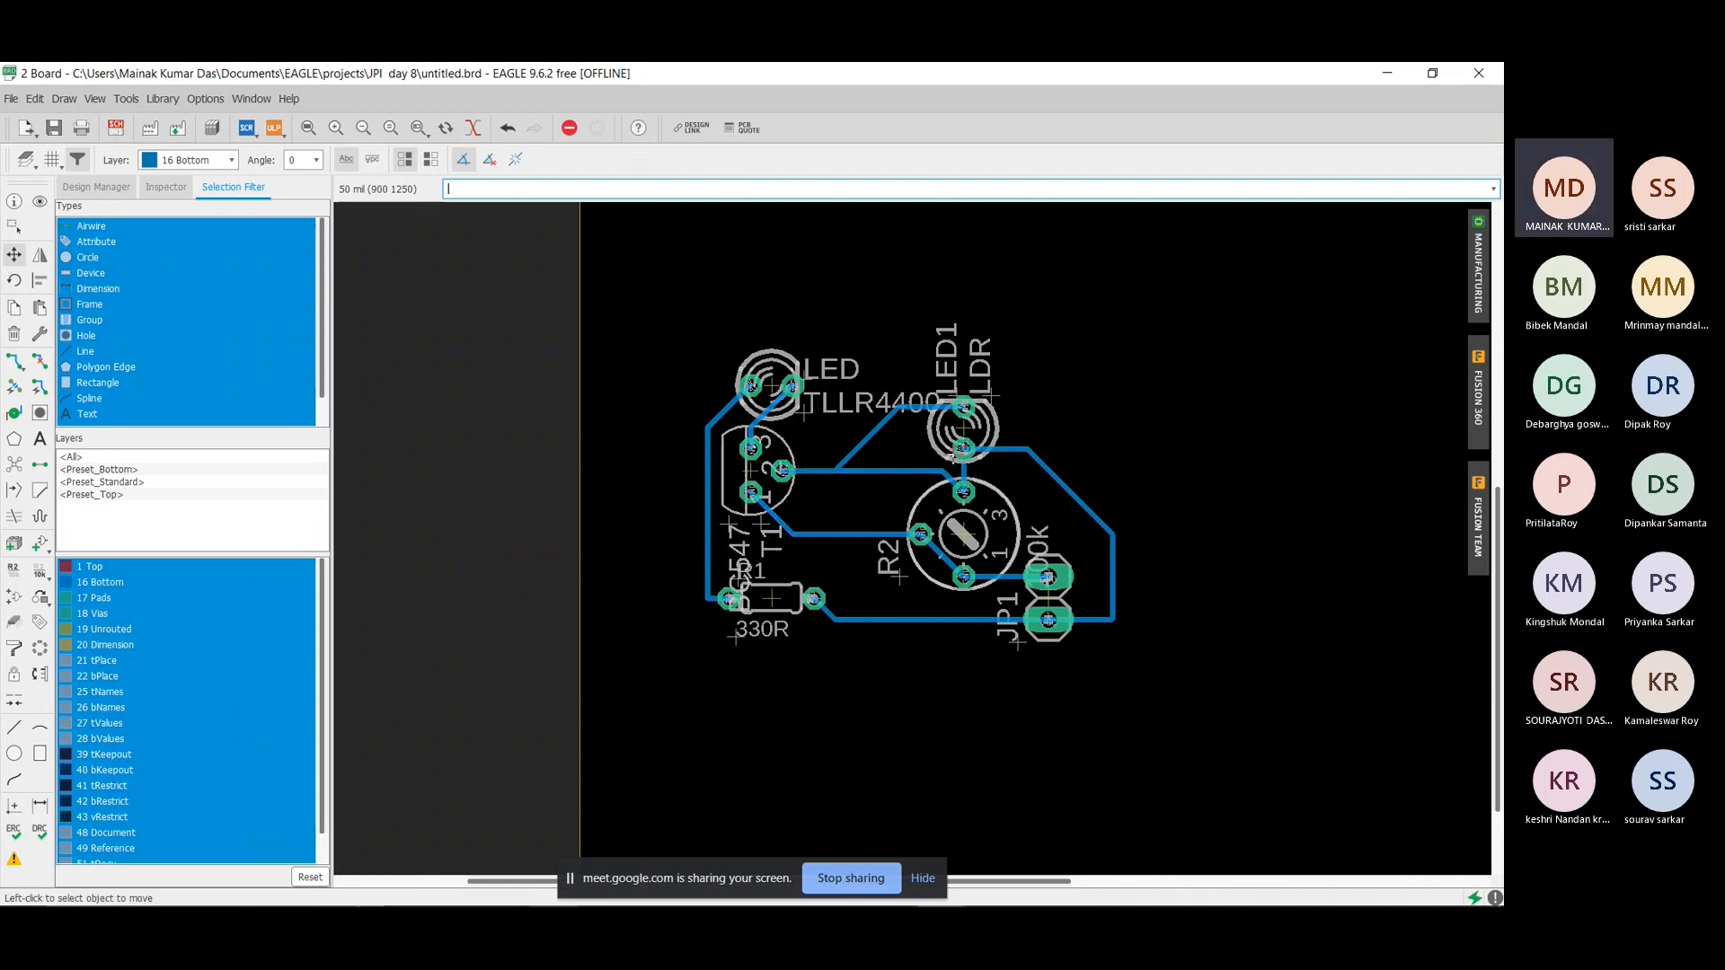
{"action": "left_click", "coordinate": [966, 431]}
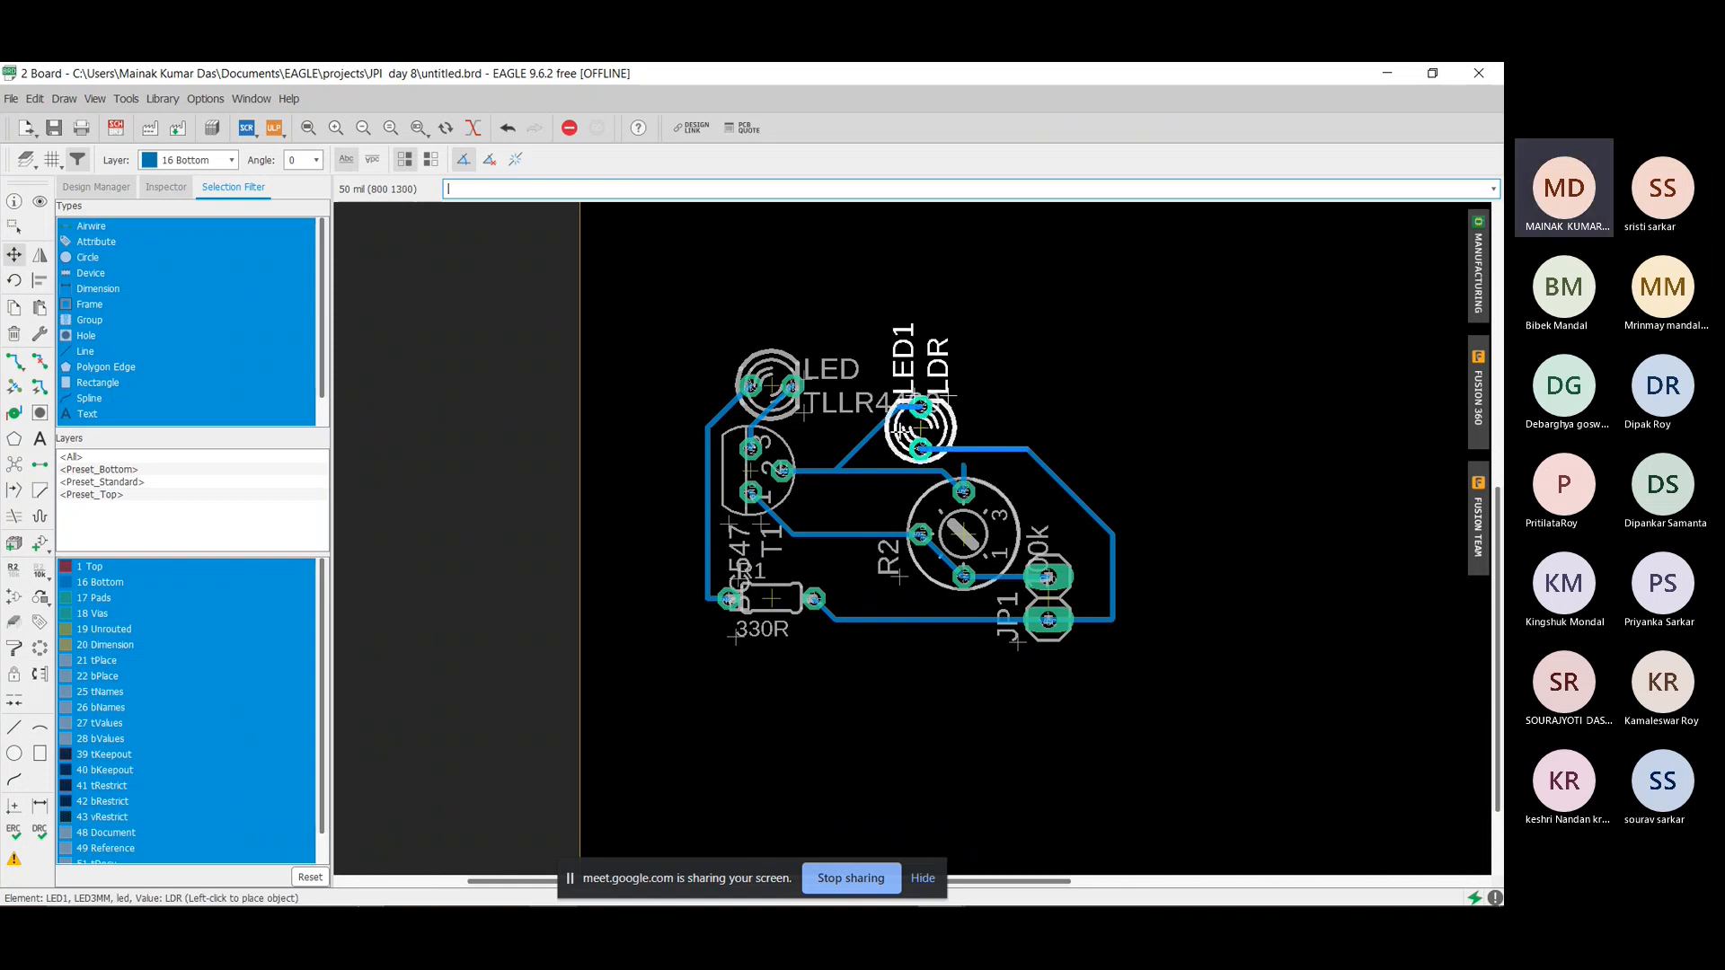
{"action": "left_click", "coordinate": [860, 433]}
{"action": "left_click", "coordinate": [860, 445]}
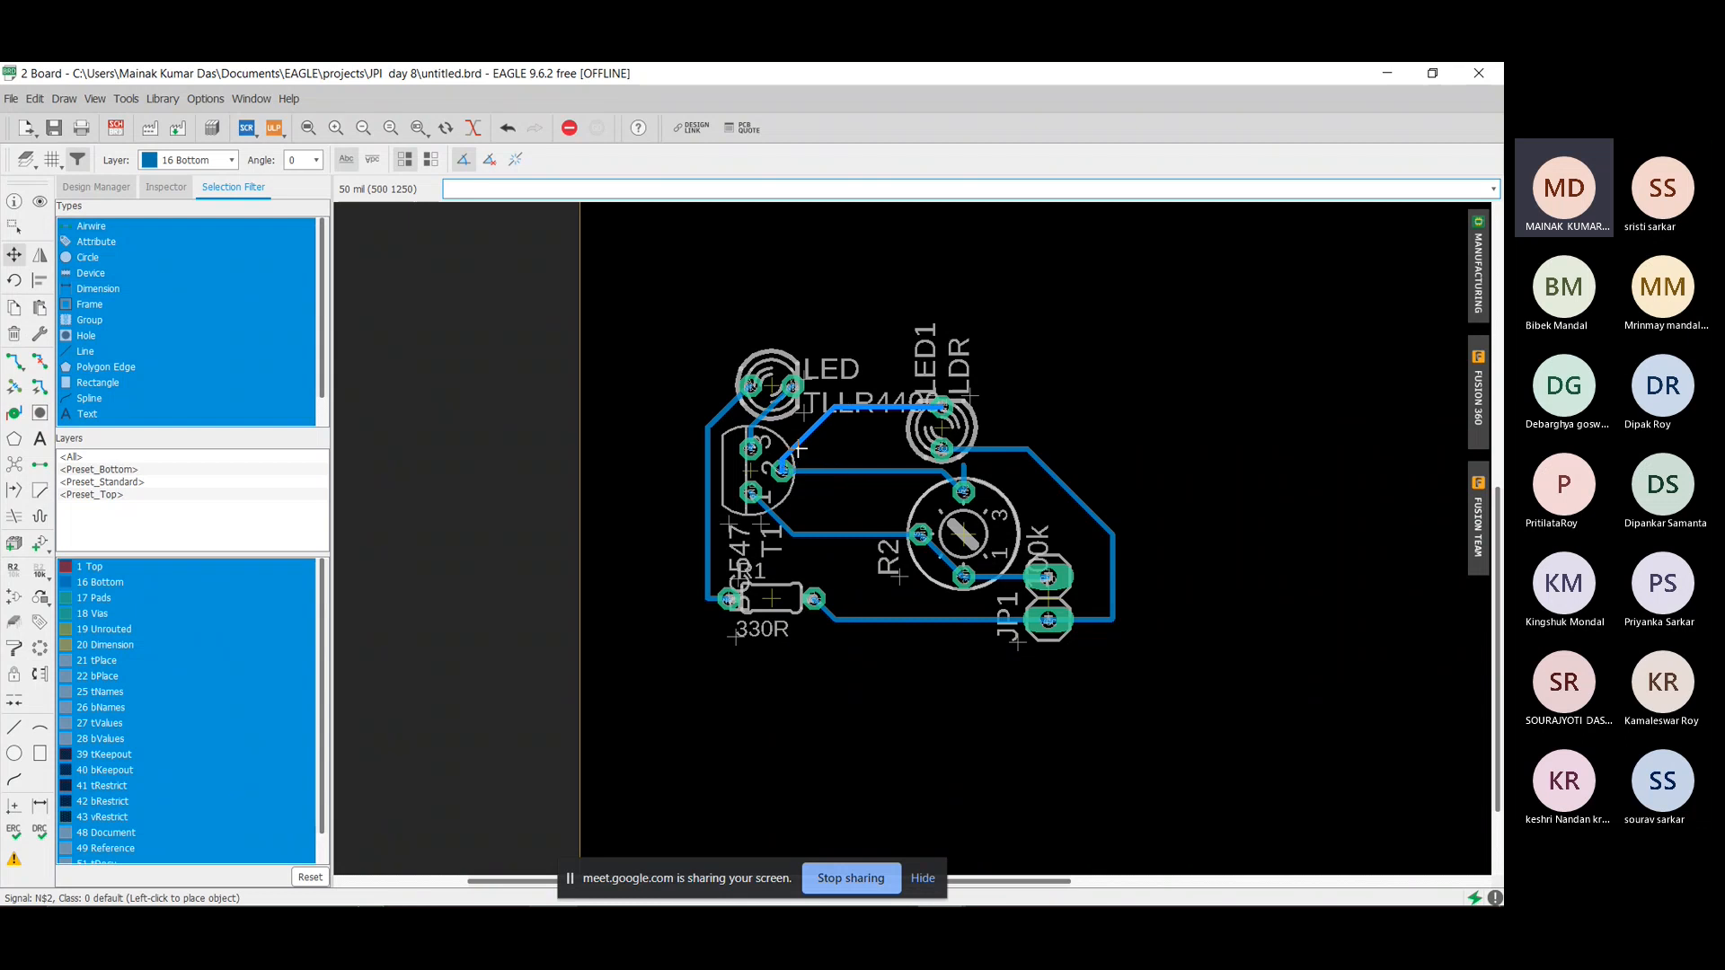
{"action": "left_click", "coordinate": [793, 447]}
{"action": "left_click", "coordinate": [942, 429]}
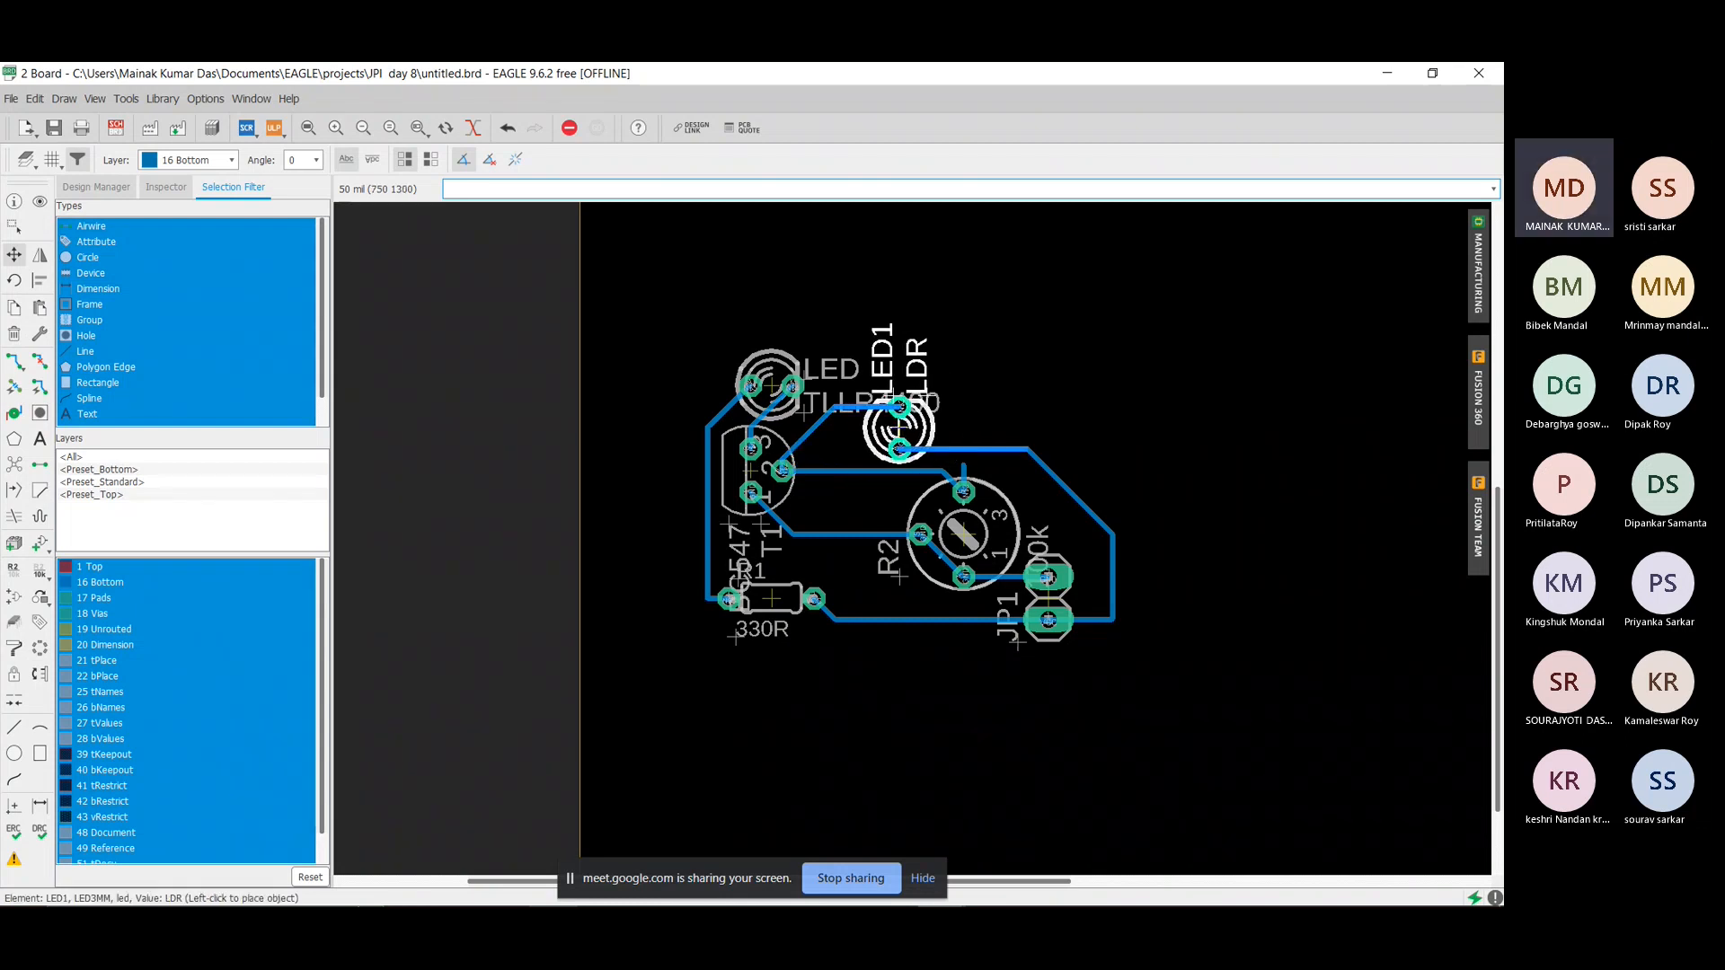
{"action": "left_click", "coordinate": [900, 427]}
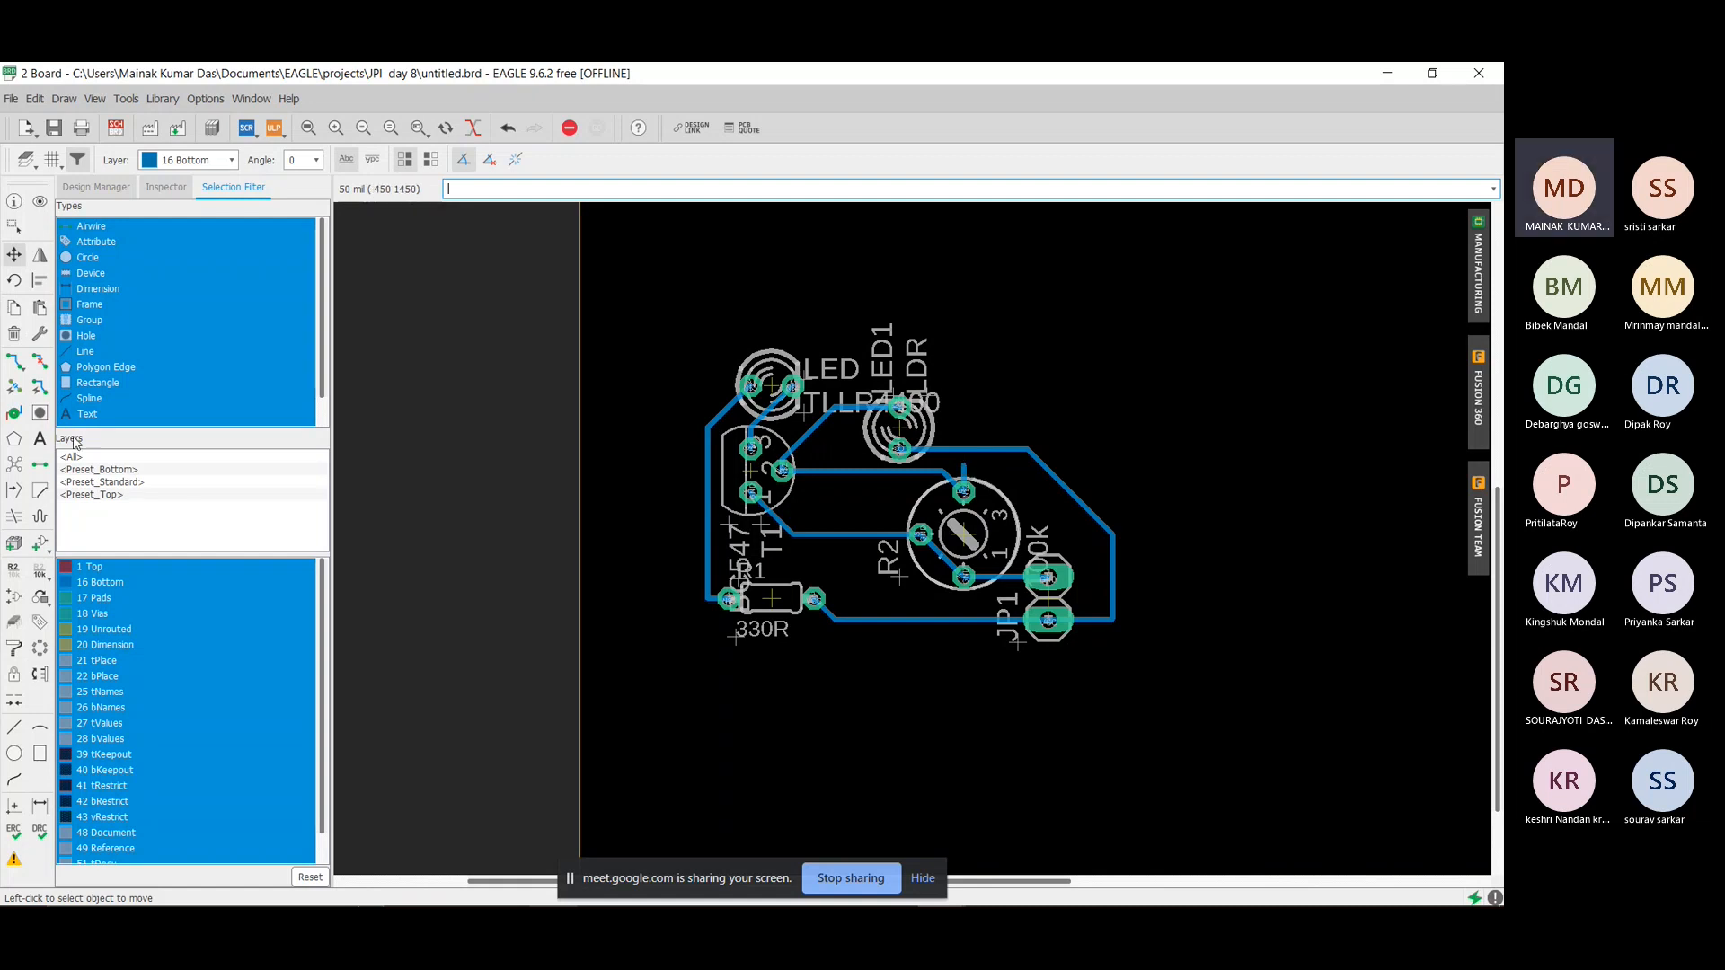
Rip up the leftover trace stub above R2's upper pad and inspect the surrounding traces.
{"action": "left_click", "coordinate": [39, 363]}
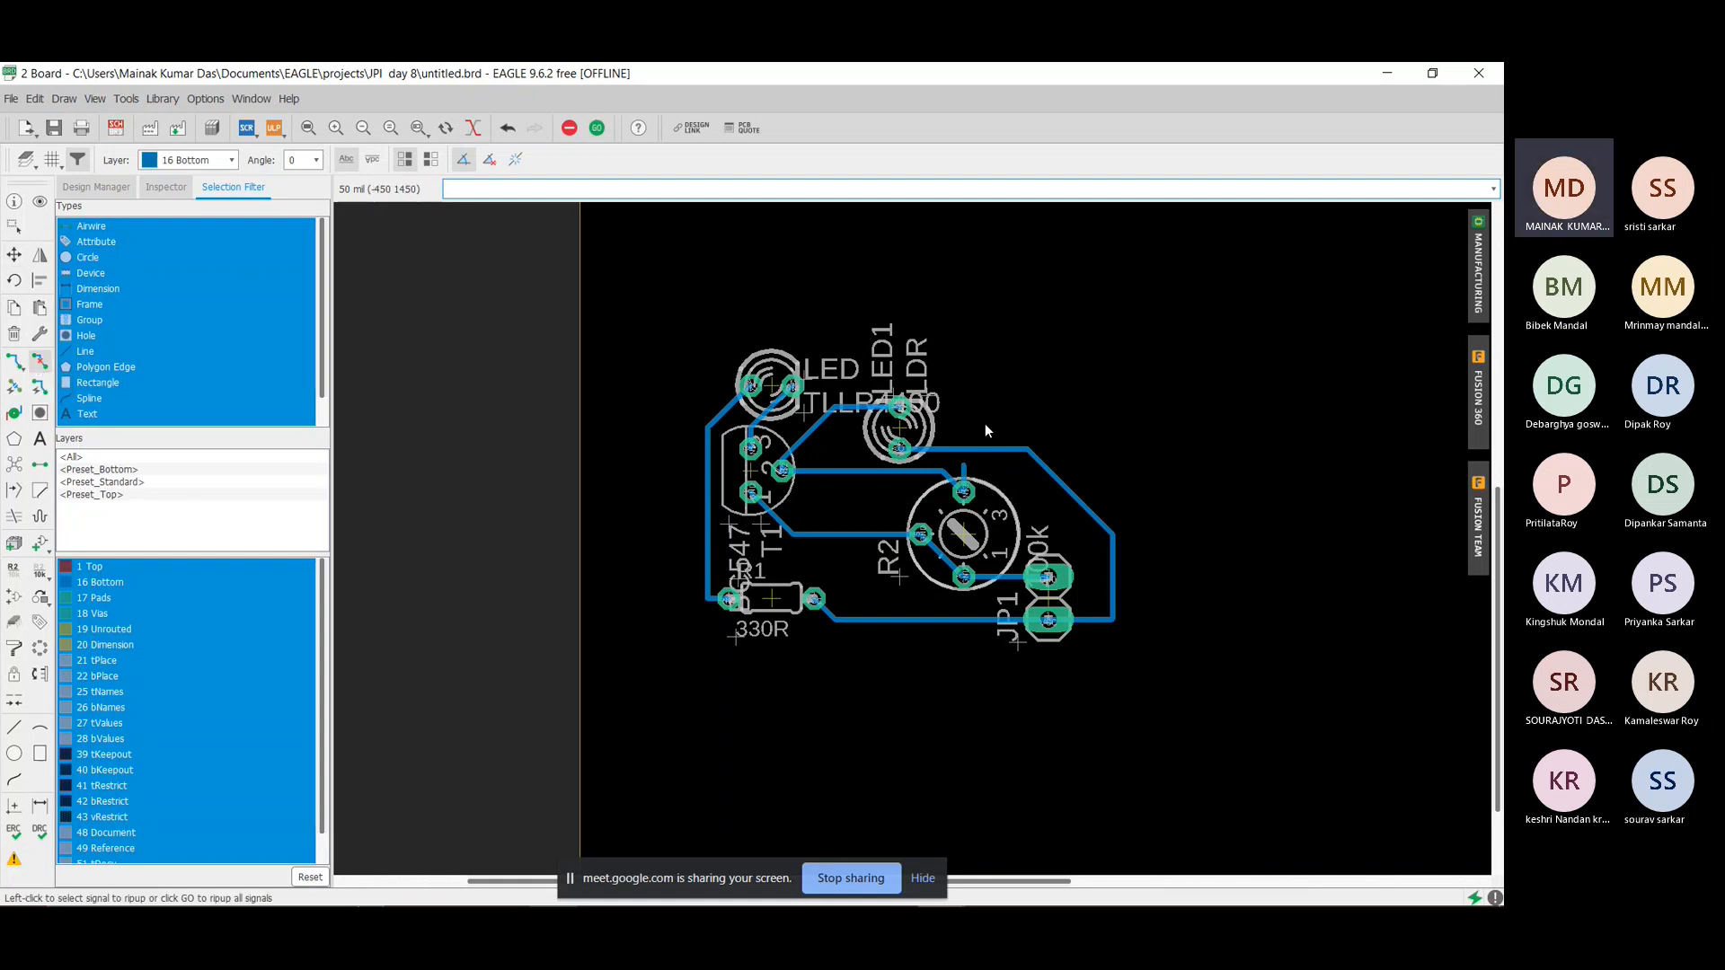
{"action": "left_click", "coordinate": [966, 467]}
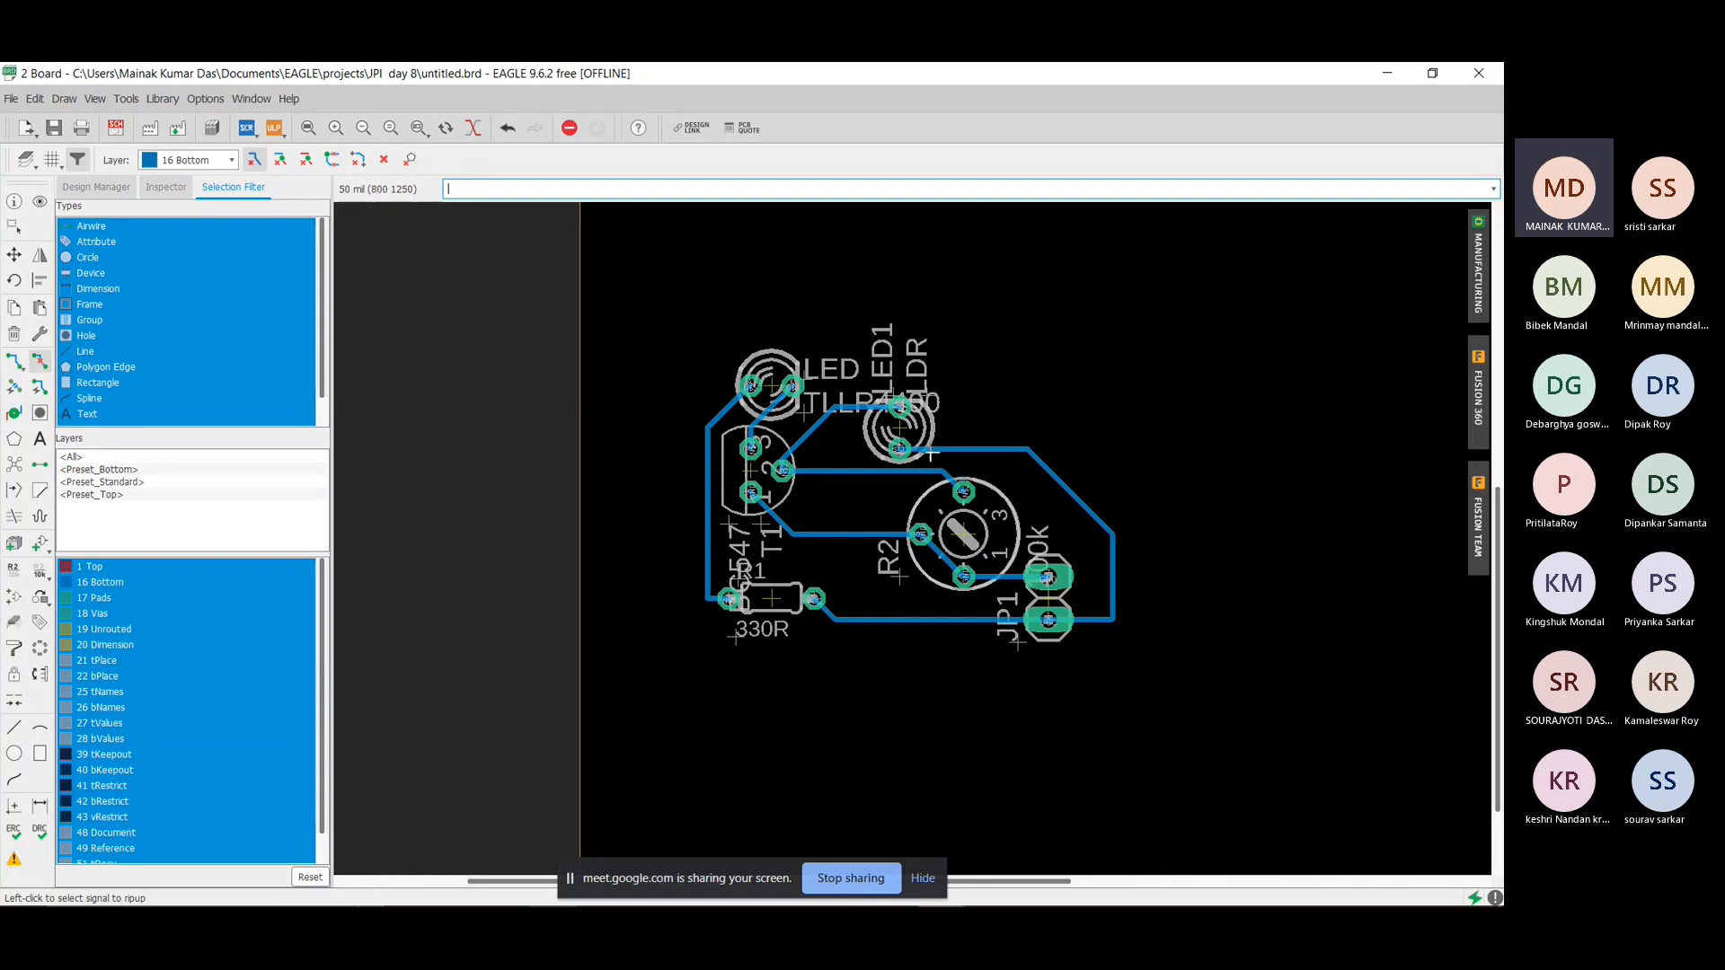
{"action": "scroll", "coordinate": [883, 470], "scroll_direction": "up", "scroll_amount": 2}
{"action": "scroll", "coordinate": [882, 470], "scroll_direction": "up", "scroll_amount": 3}
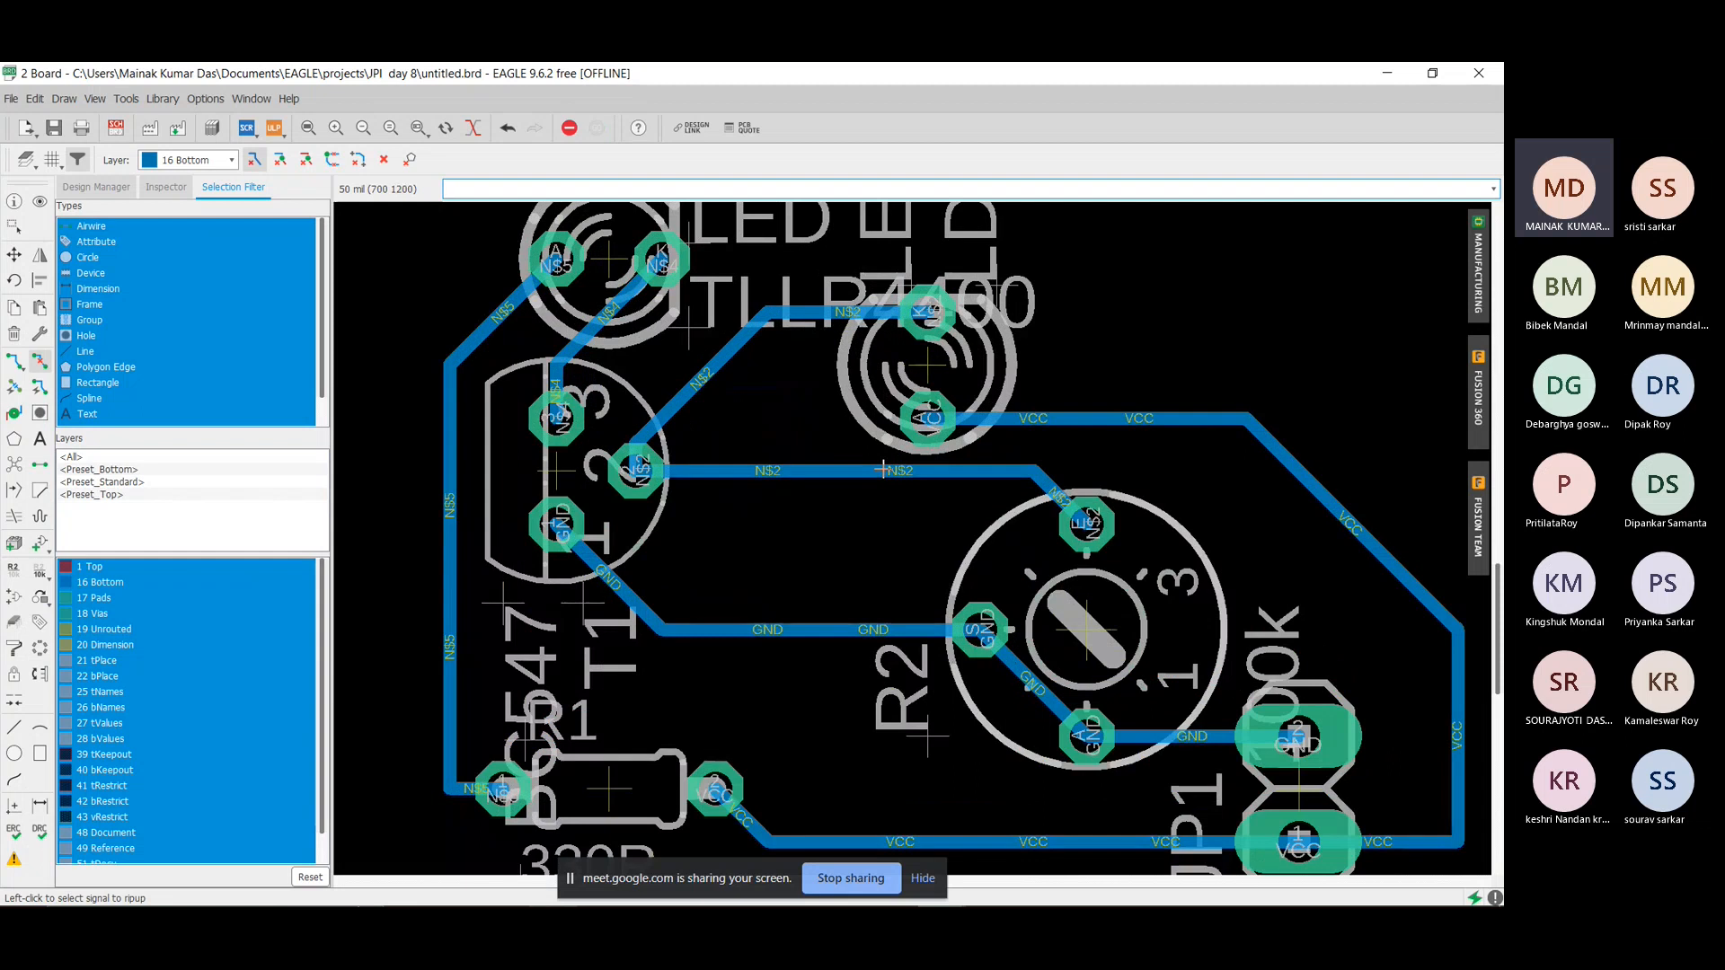
{"action": "scroll", "coordinate": [884, 470], "scroll_direction": "down", "scroll_amount": 5}
{"action": "scroll", "coordinate": [1009, 389], "scroll_direction": "up", "scroll_amount": 4}
{"action": "scroll", "coordinate": [1078, 511], "scroll_direction": "down", "scroll_amount": 2}
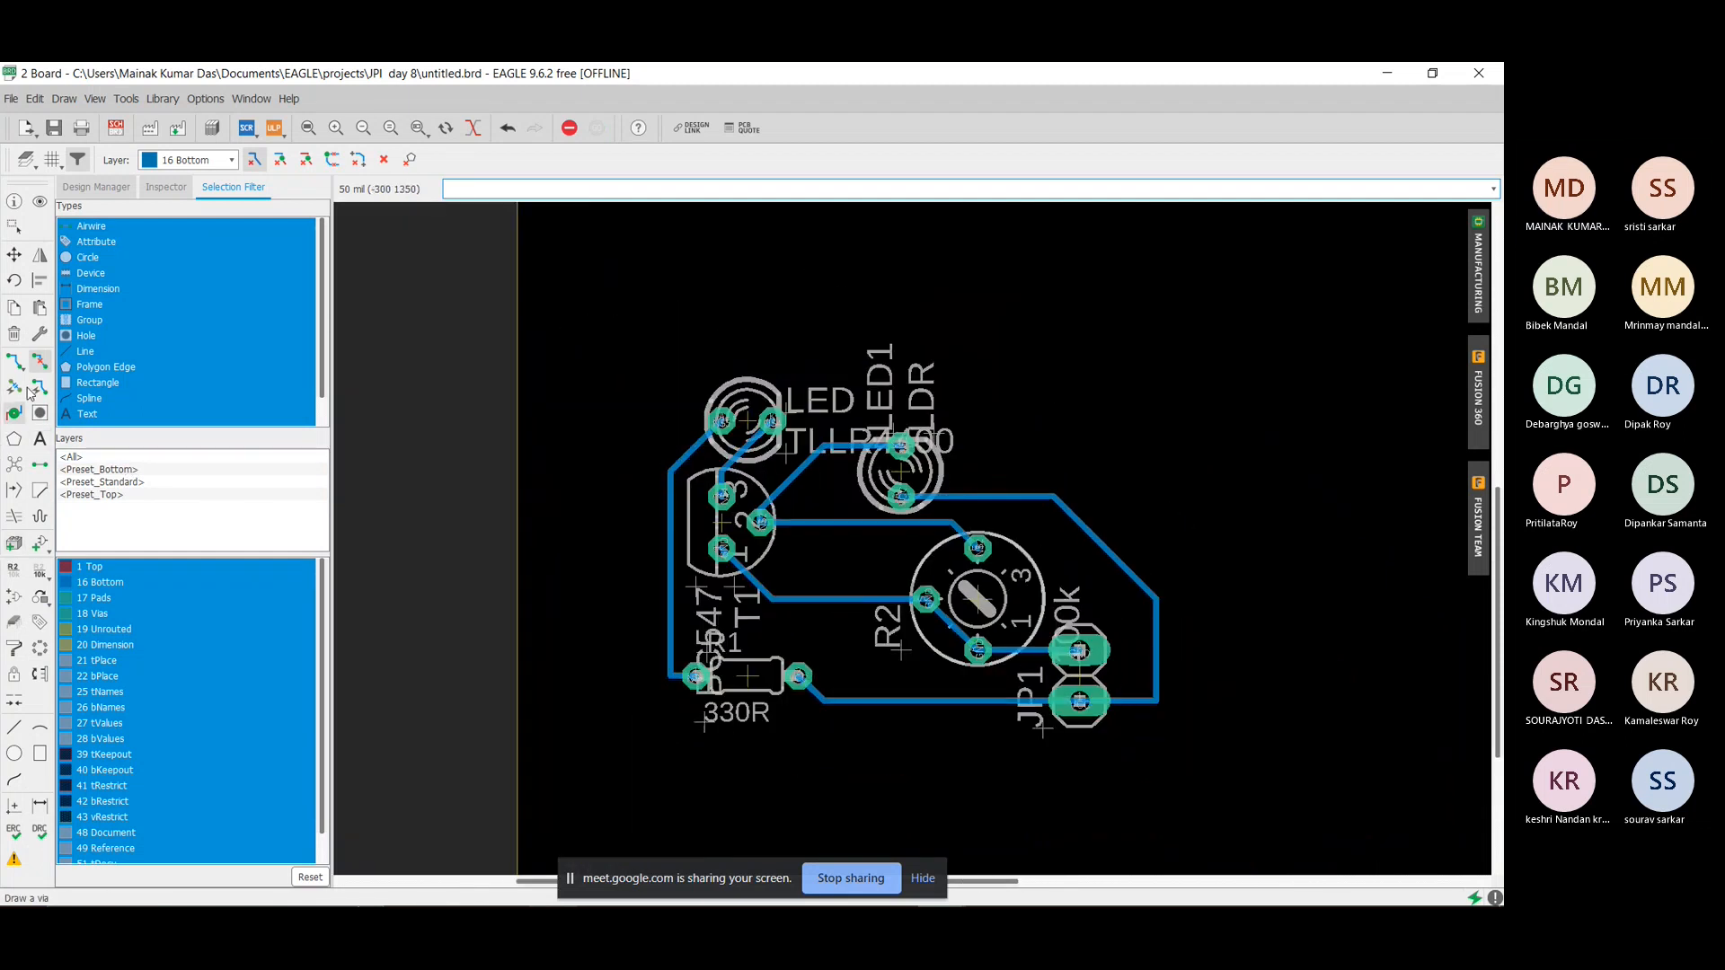
Move R2 left next to T1 and start shifting JP1 left toward R2.
{"action": "left_click", "coordinate": [15, 361]}
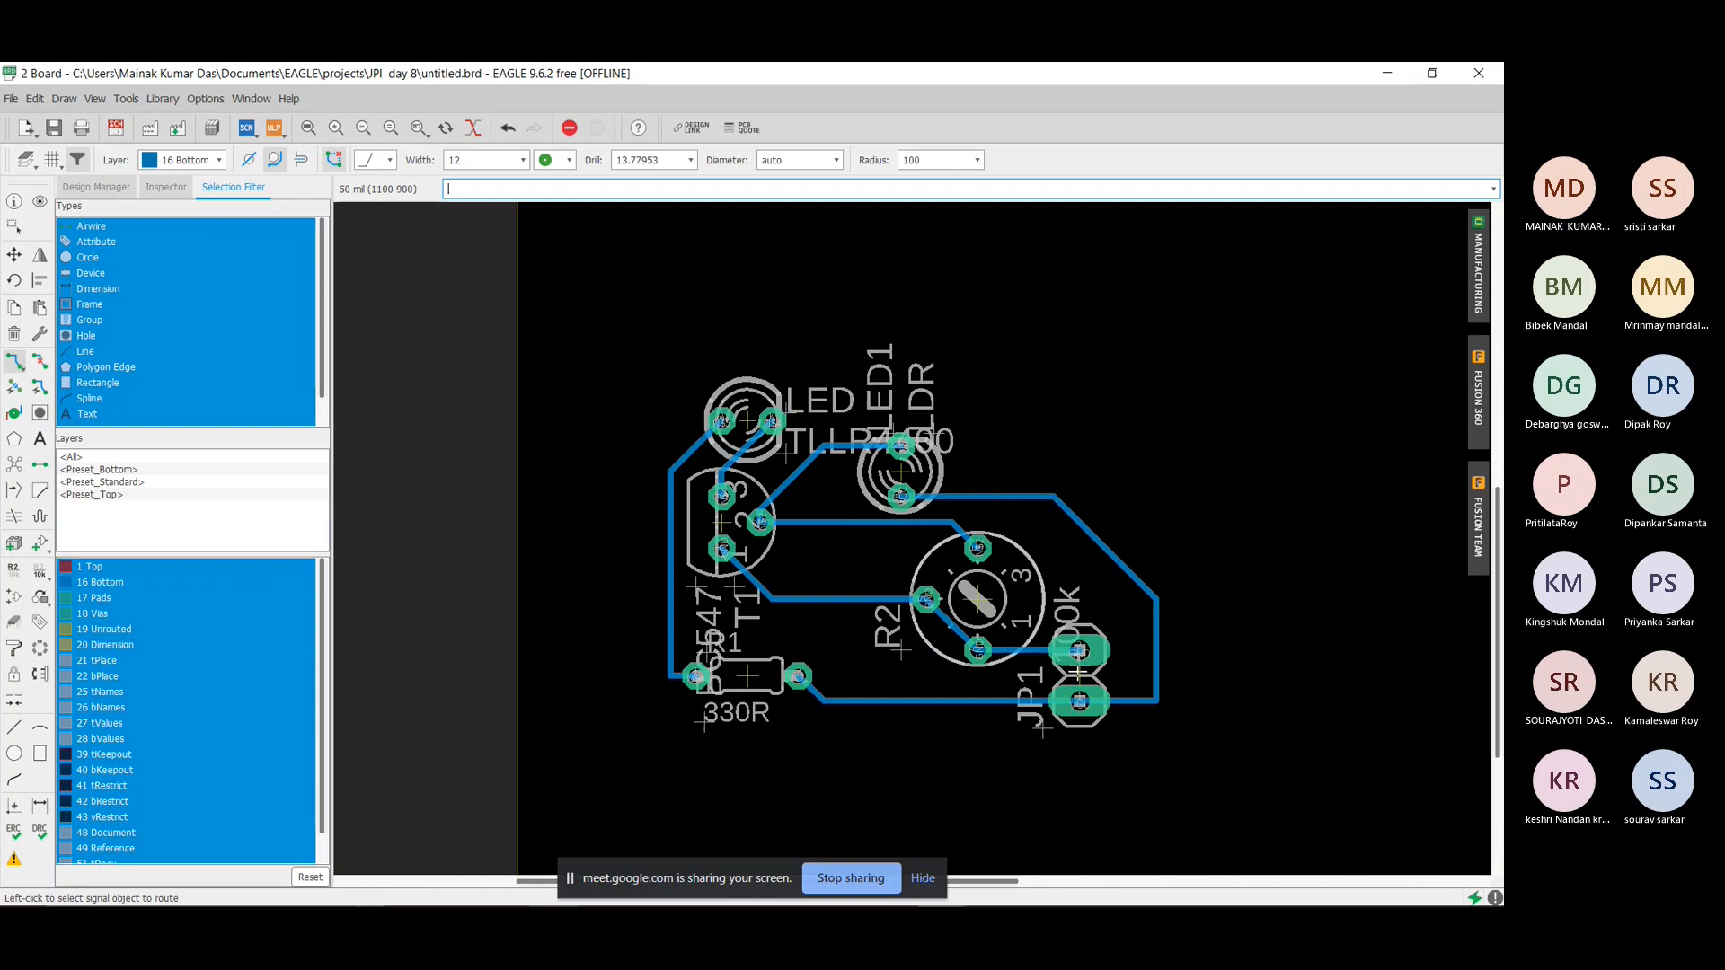
{"action": "left_click", "coordinate": [14, 255]}
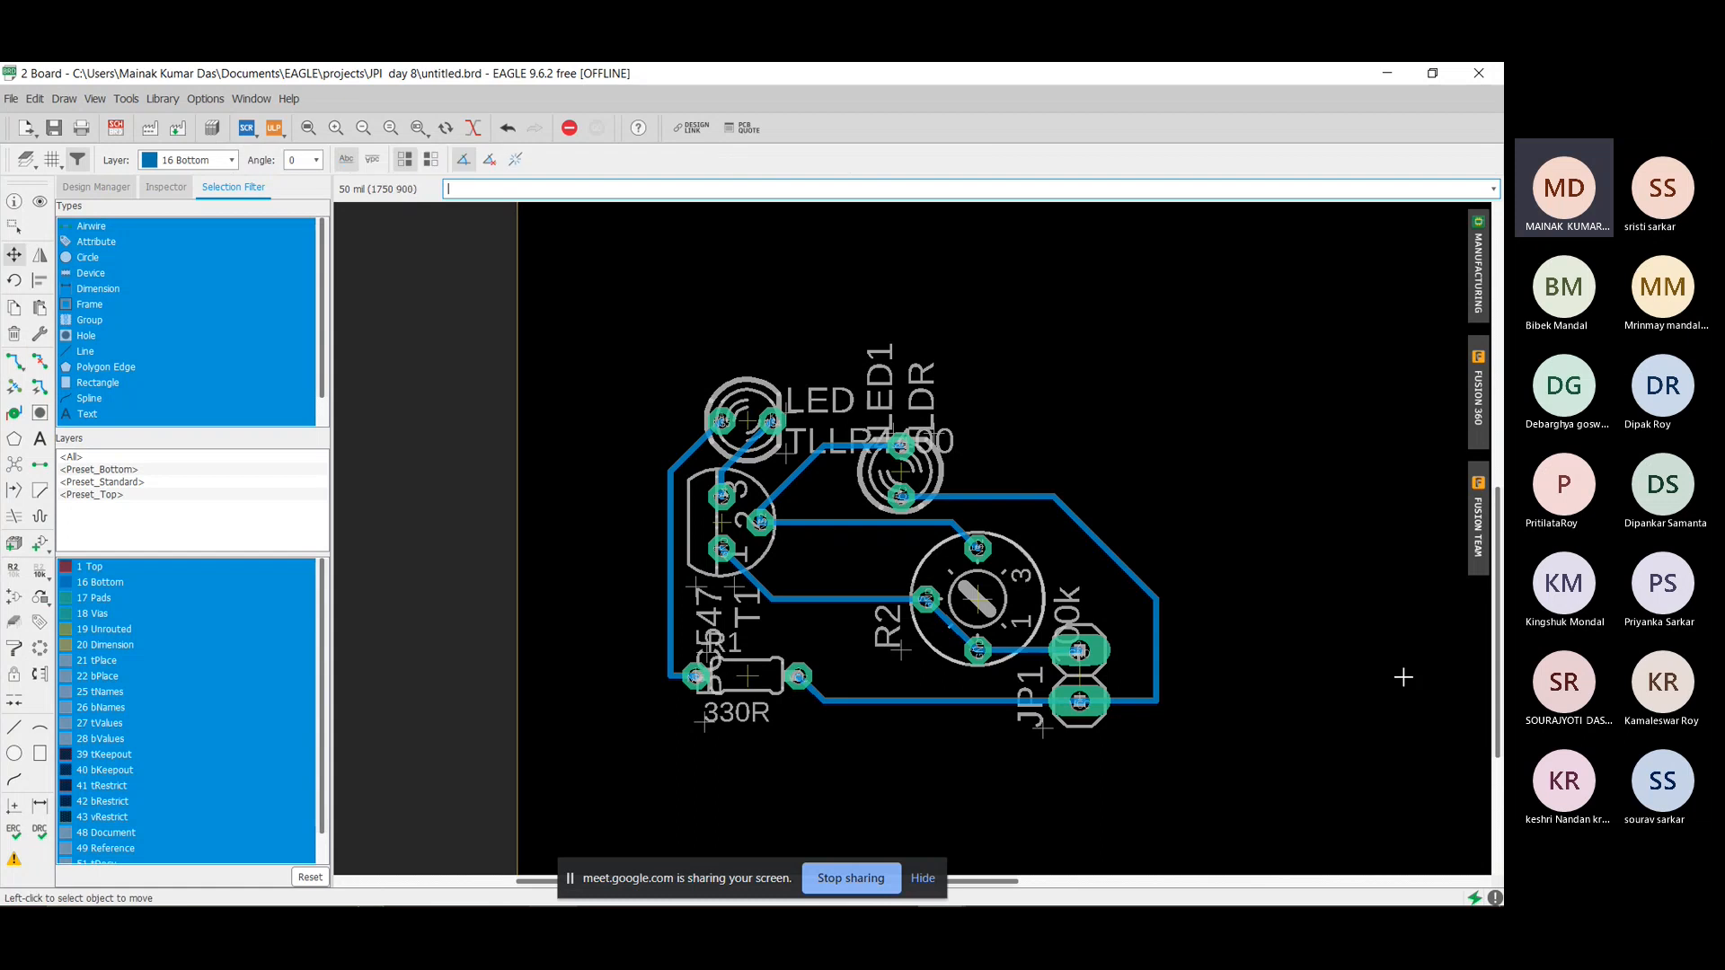
{"action": "left_click", "coordinate": [998, 633]}
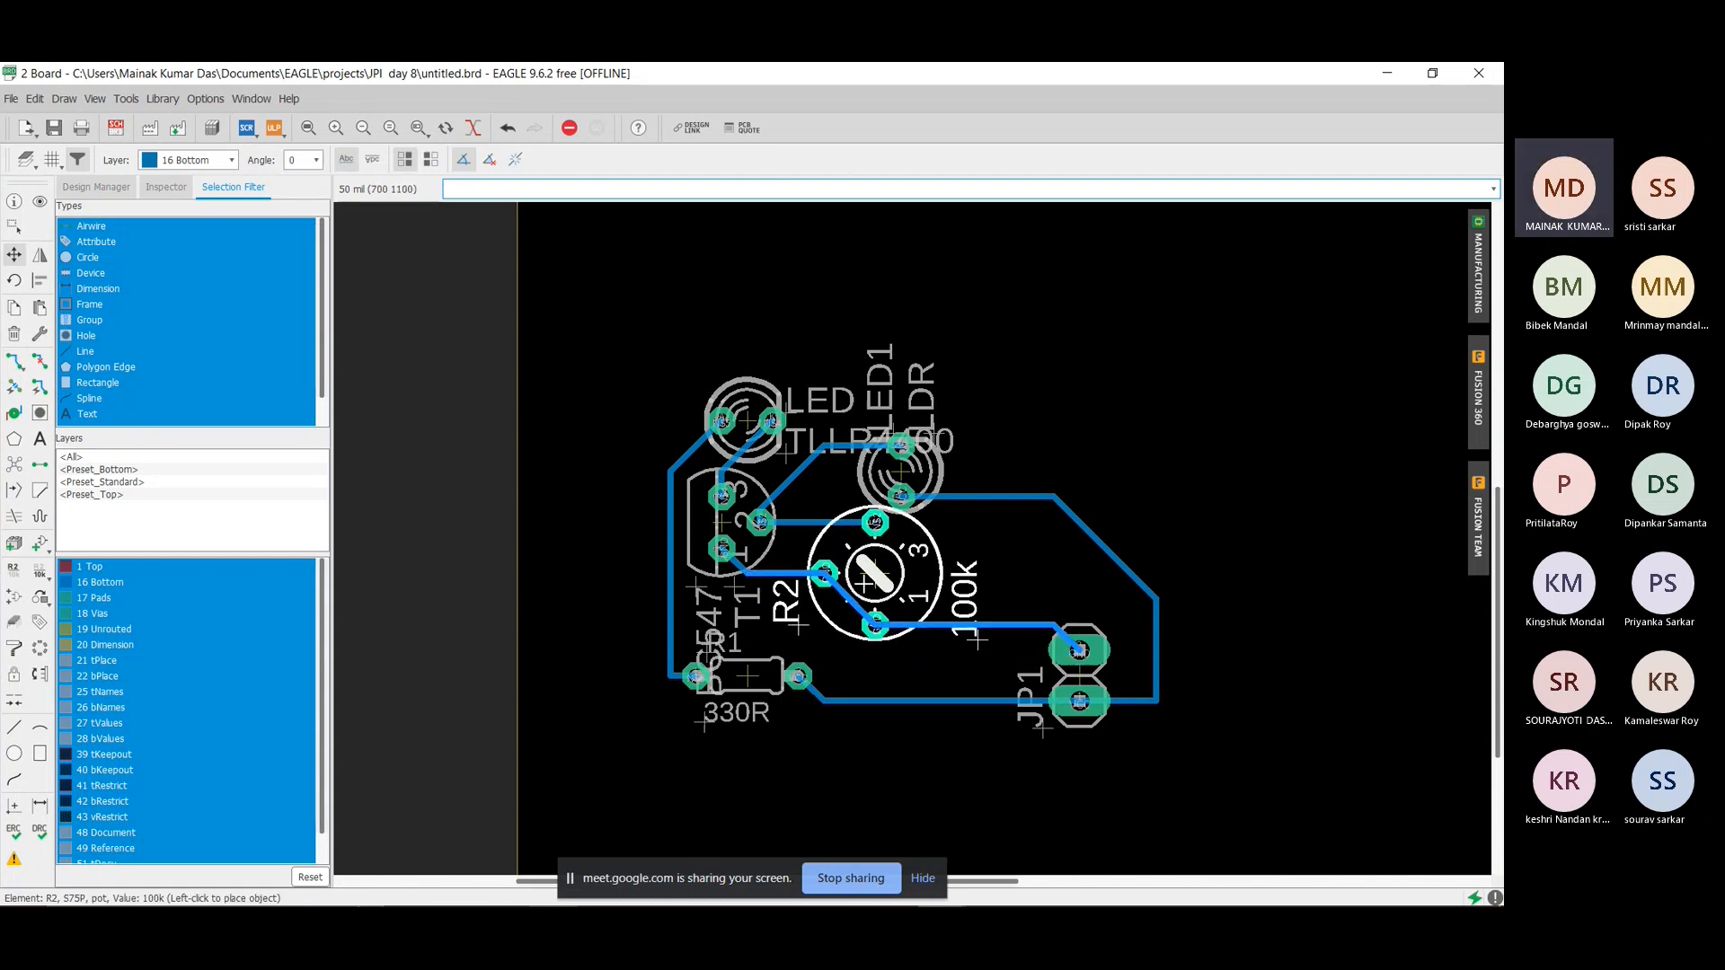
{"action": "left_click", "coordinate": [848, 598]}
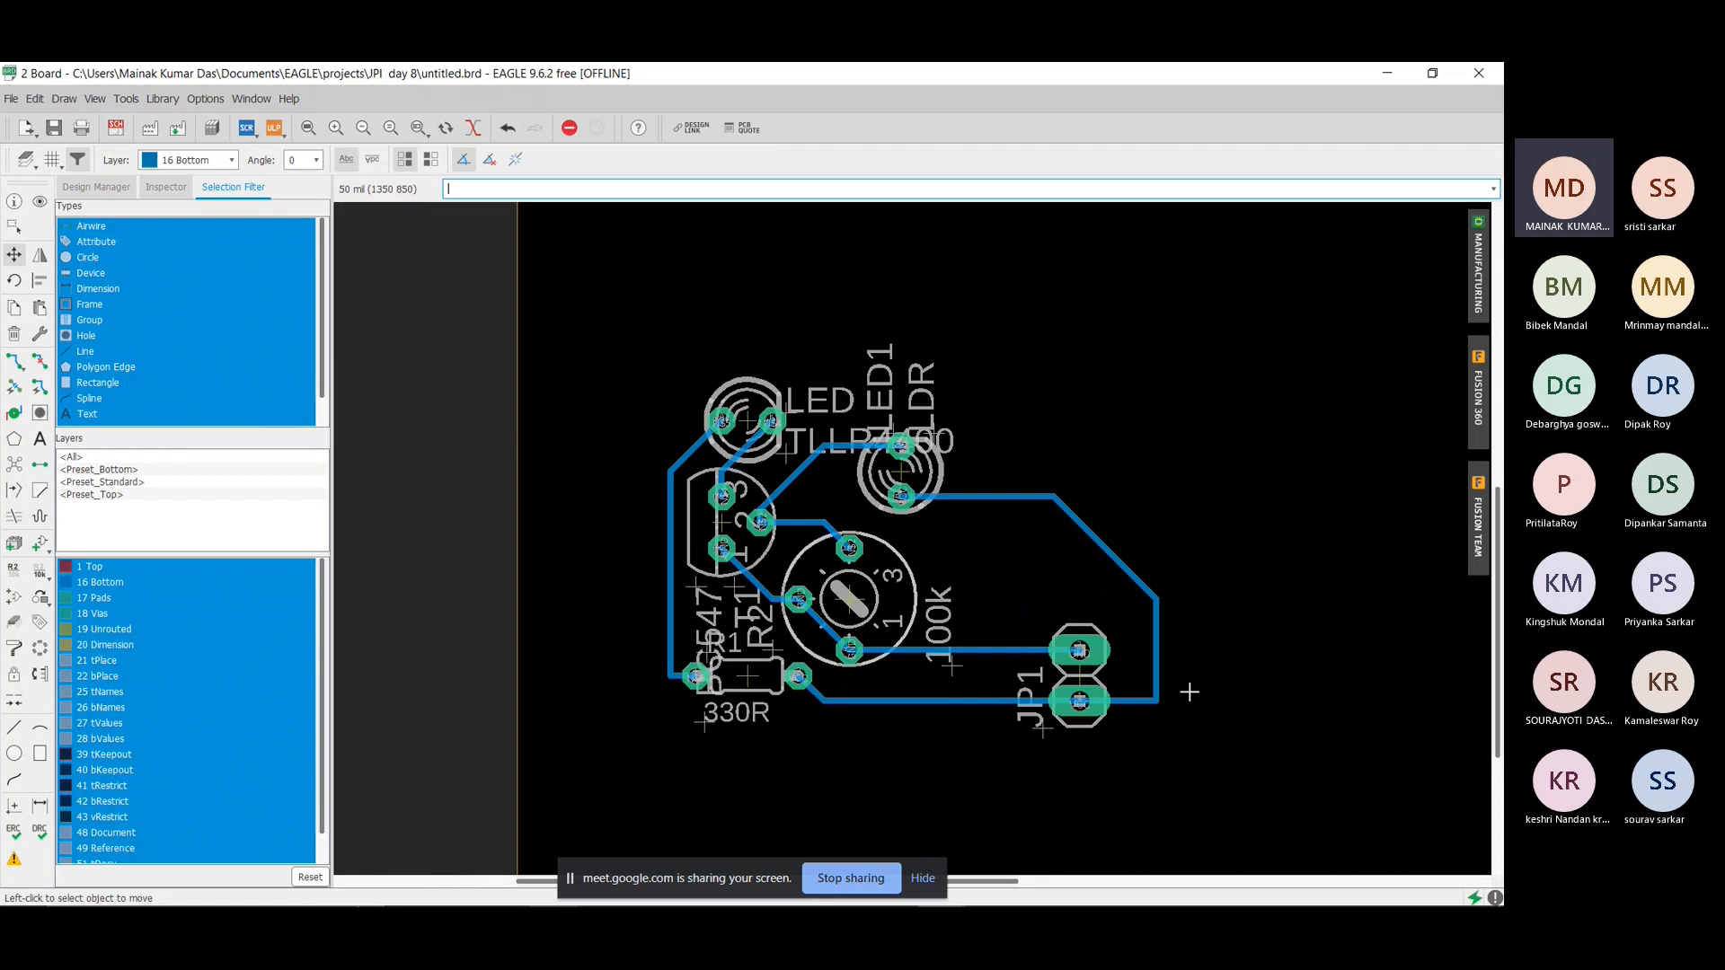
{"action": "left_click", "coordinate": [1080, 676]}
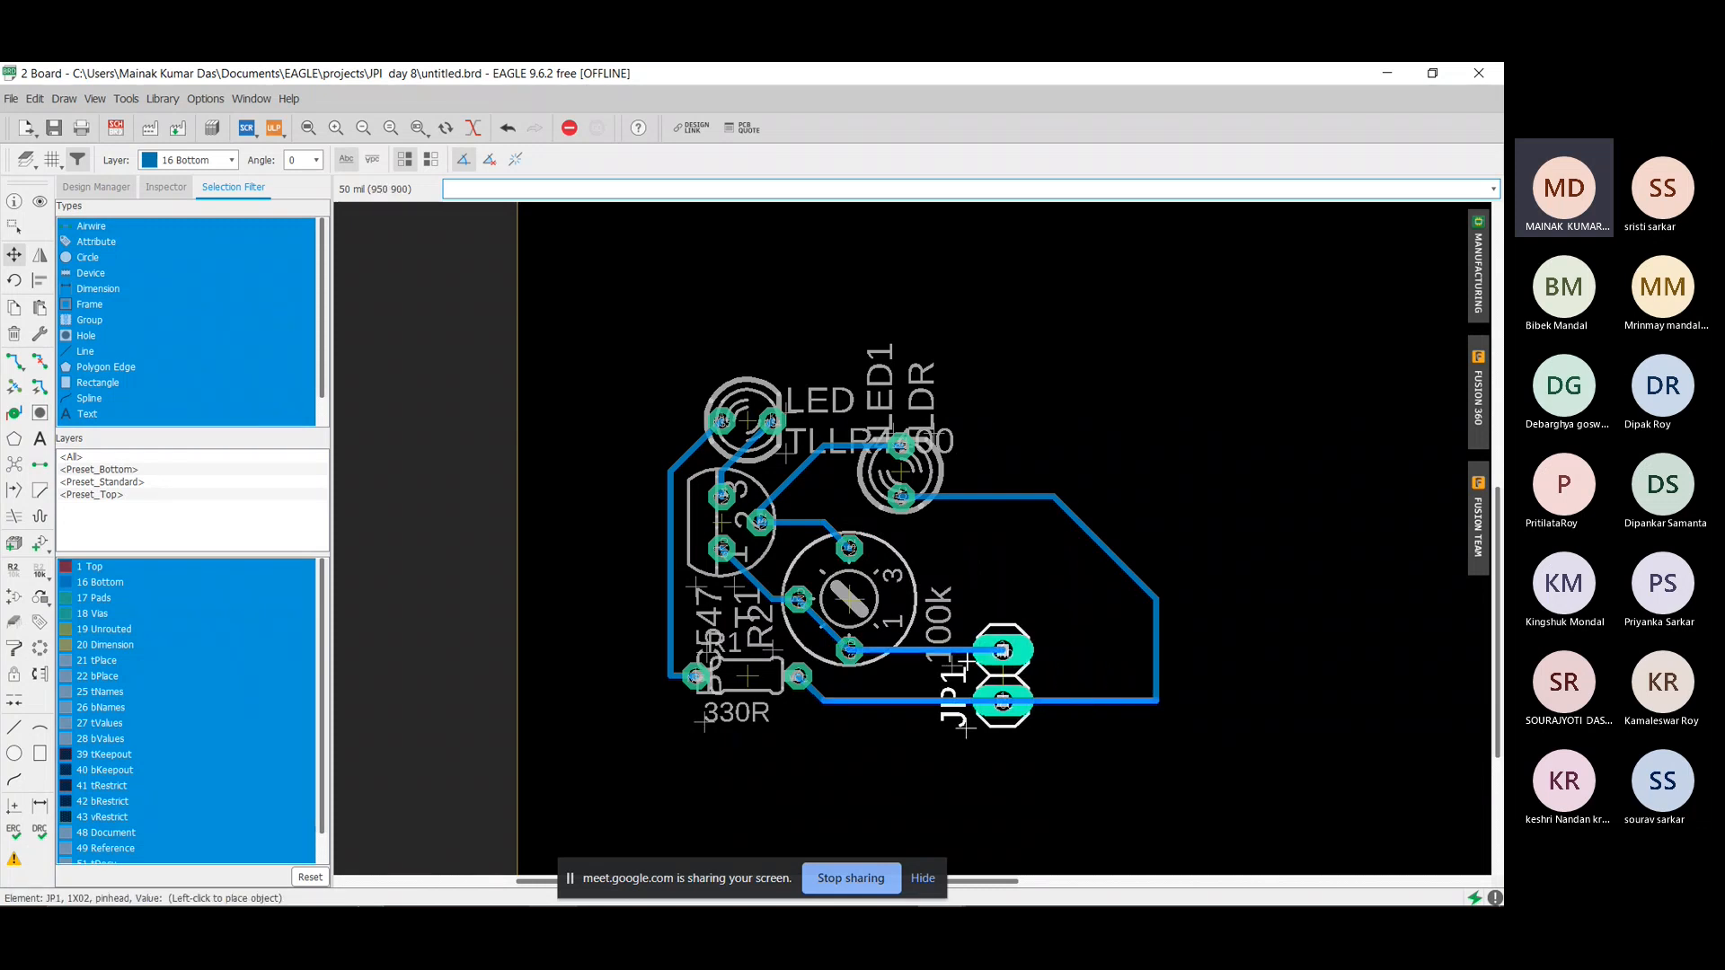
Place header JP1 beside the potentiometer and reshape the VCC trace from JP1 to the LDR into a tighter path around the header.
{"action": "left_click", "coordinate": [951, 676]}
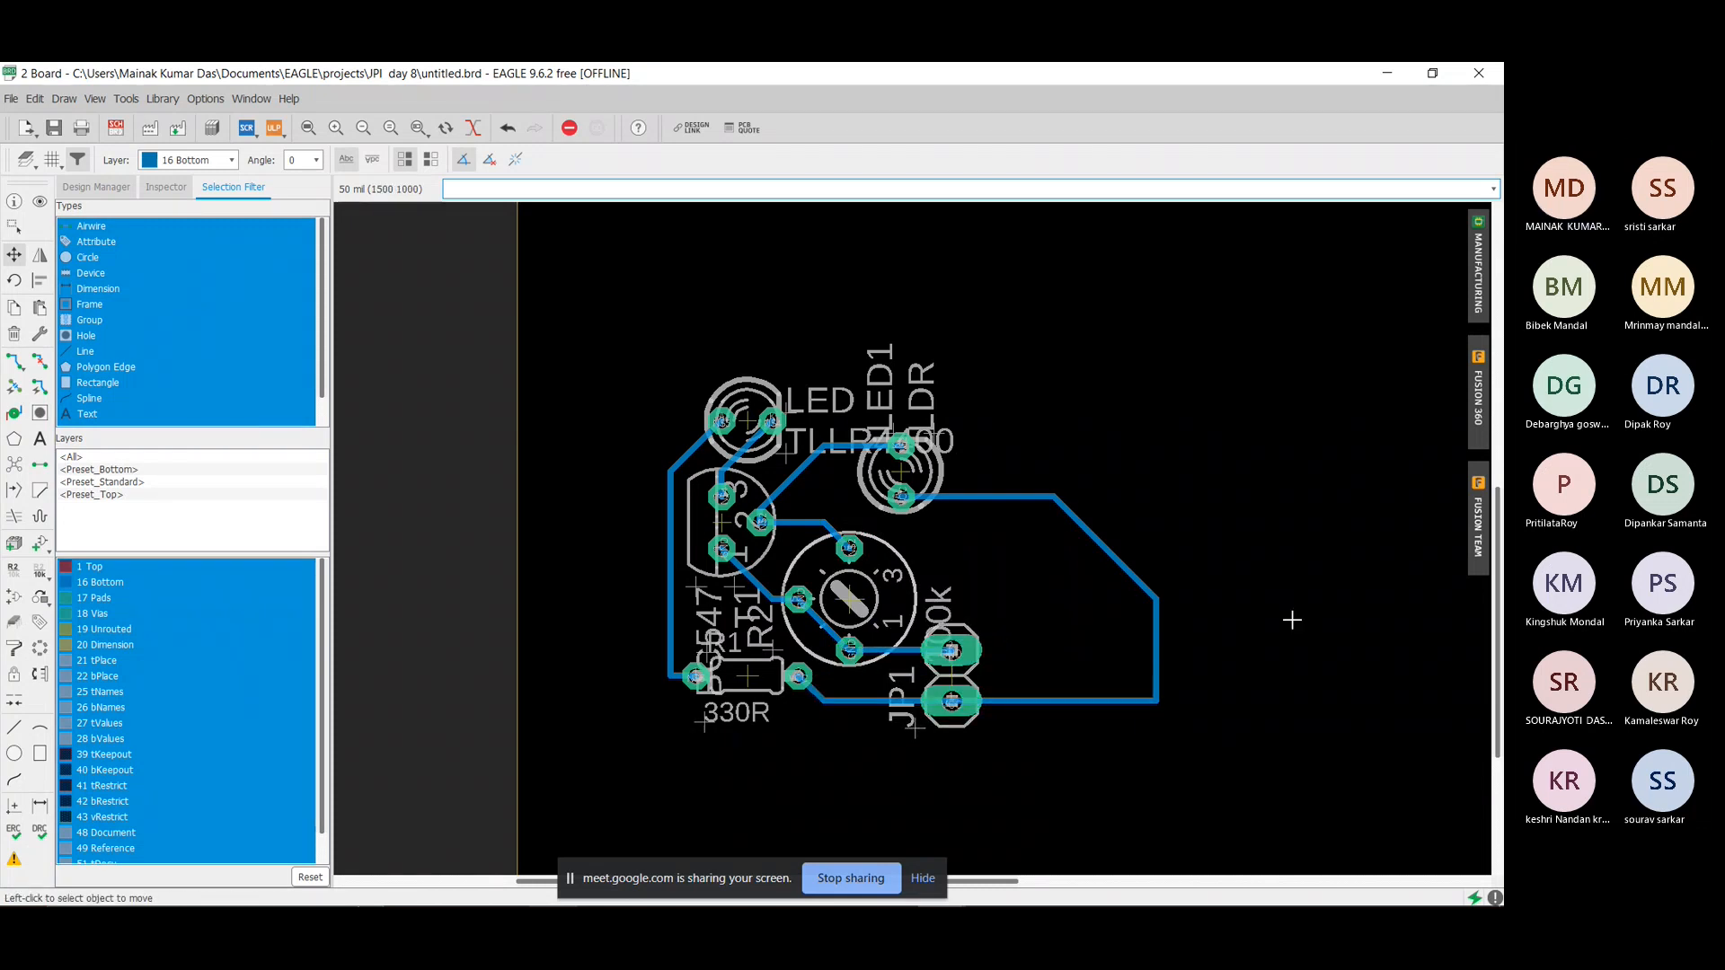
{"action": "left_click", "coordinate": [1157, 694]}
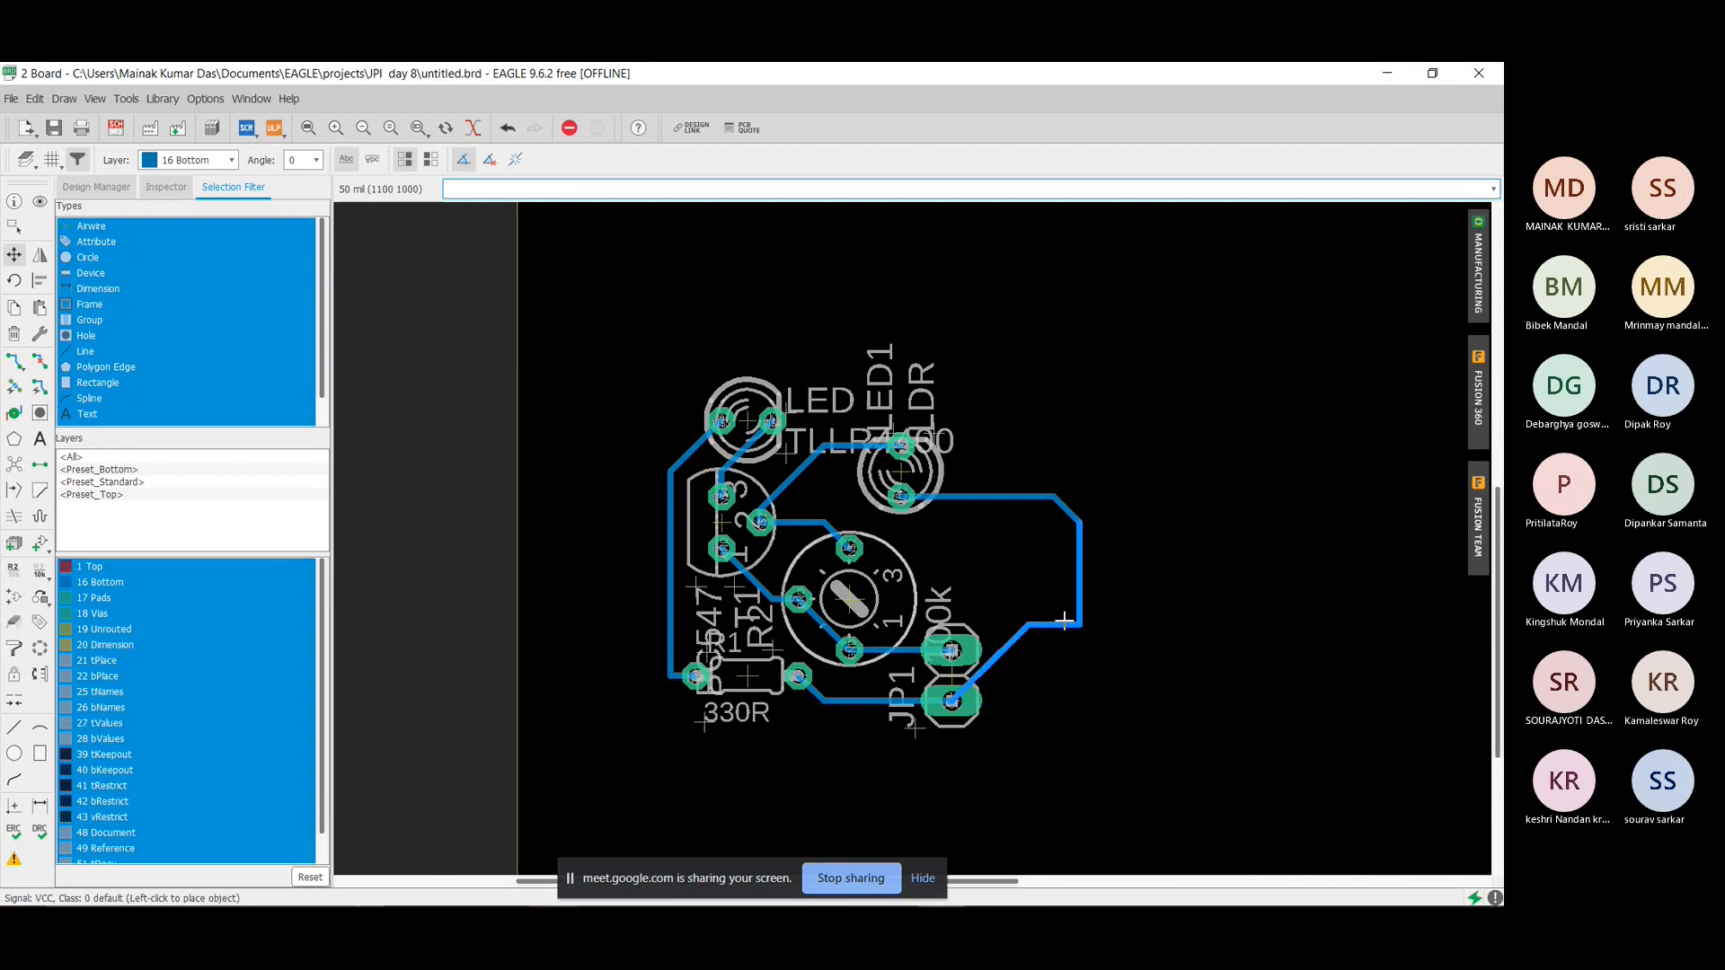
{"action": "left_click", "coordinate": [1023, 617]}
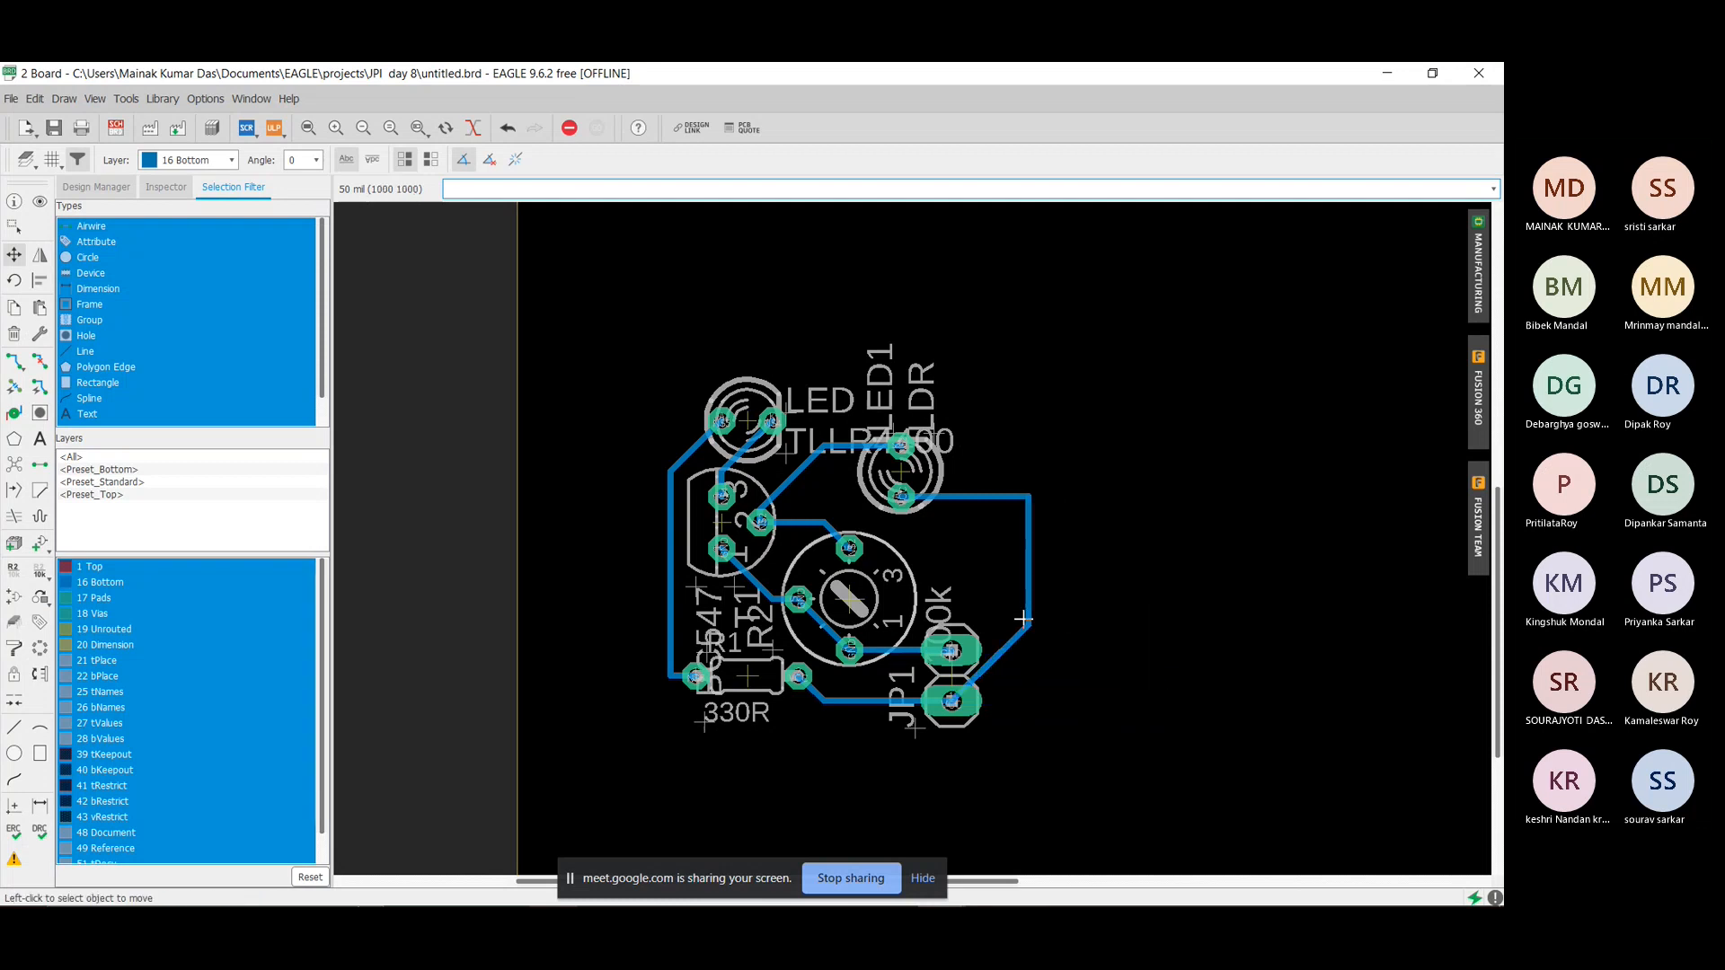
{"action": "left_click", "coordinate": [1008, 648]}
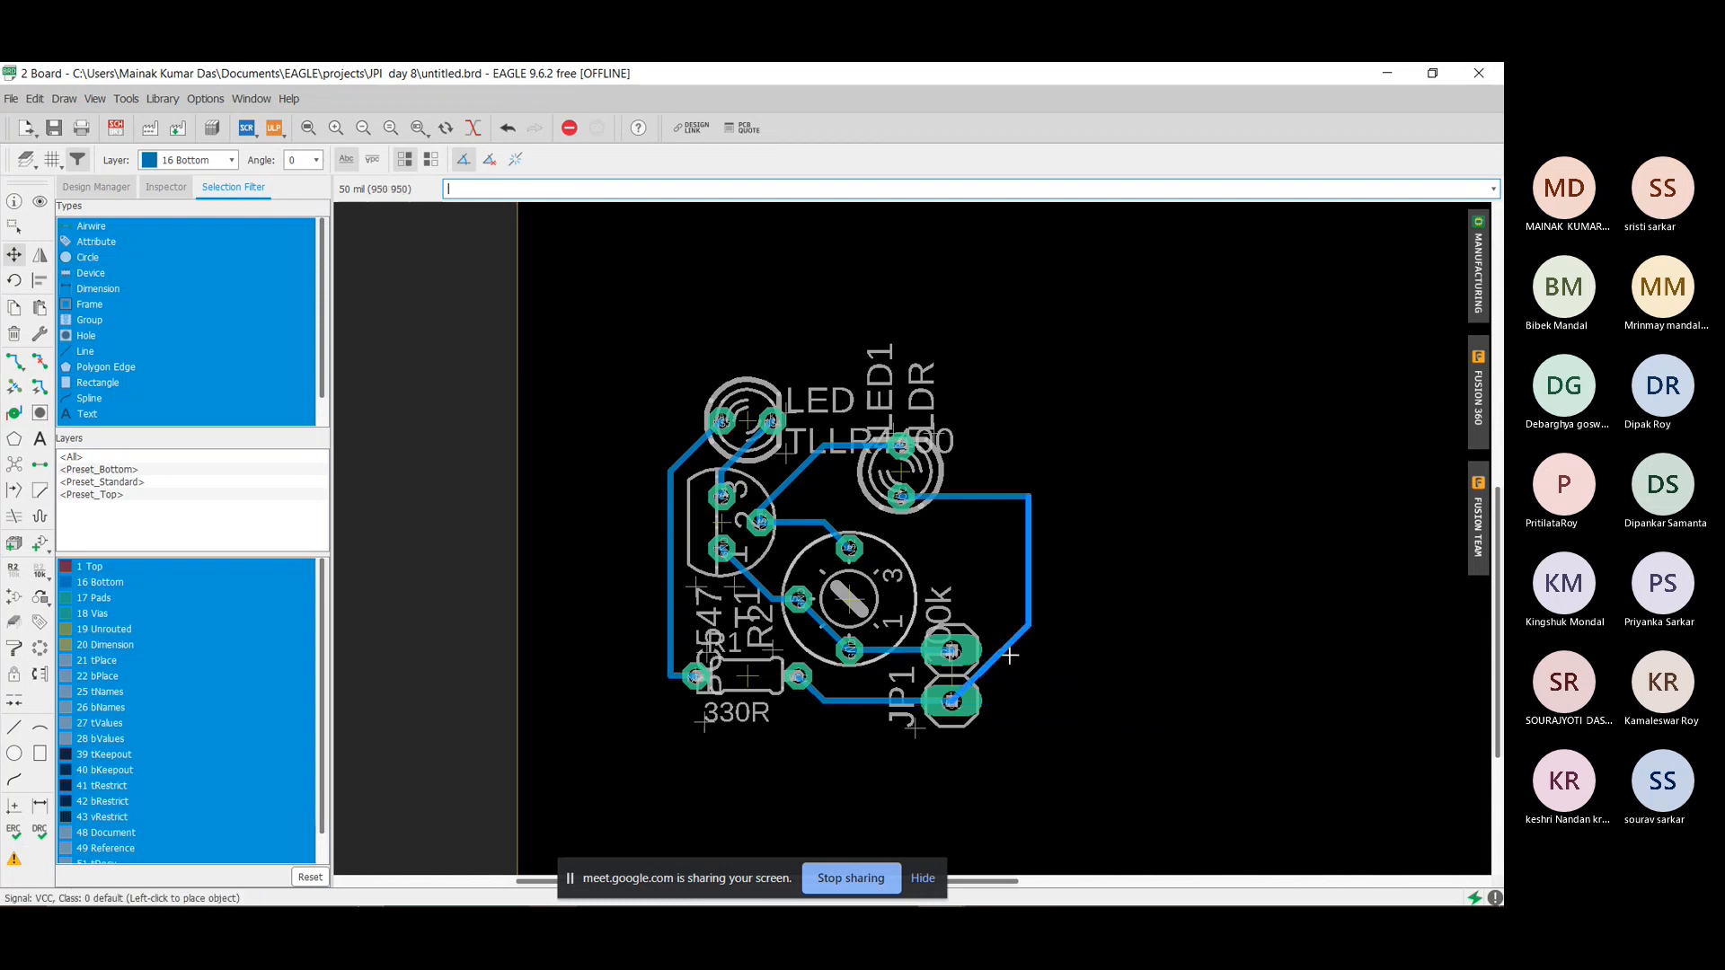
{"action": "left_click", "coordinate": [1012, 658]}
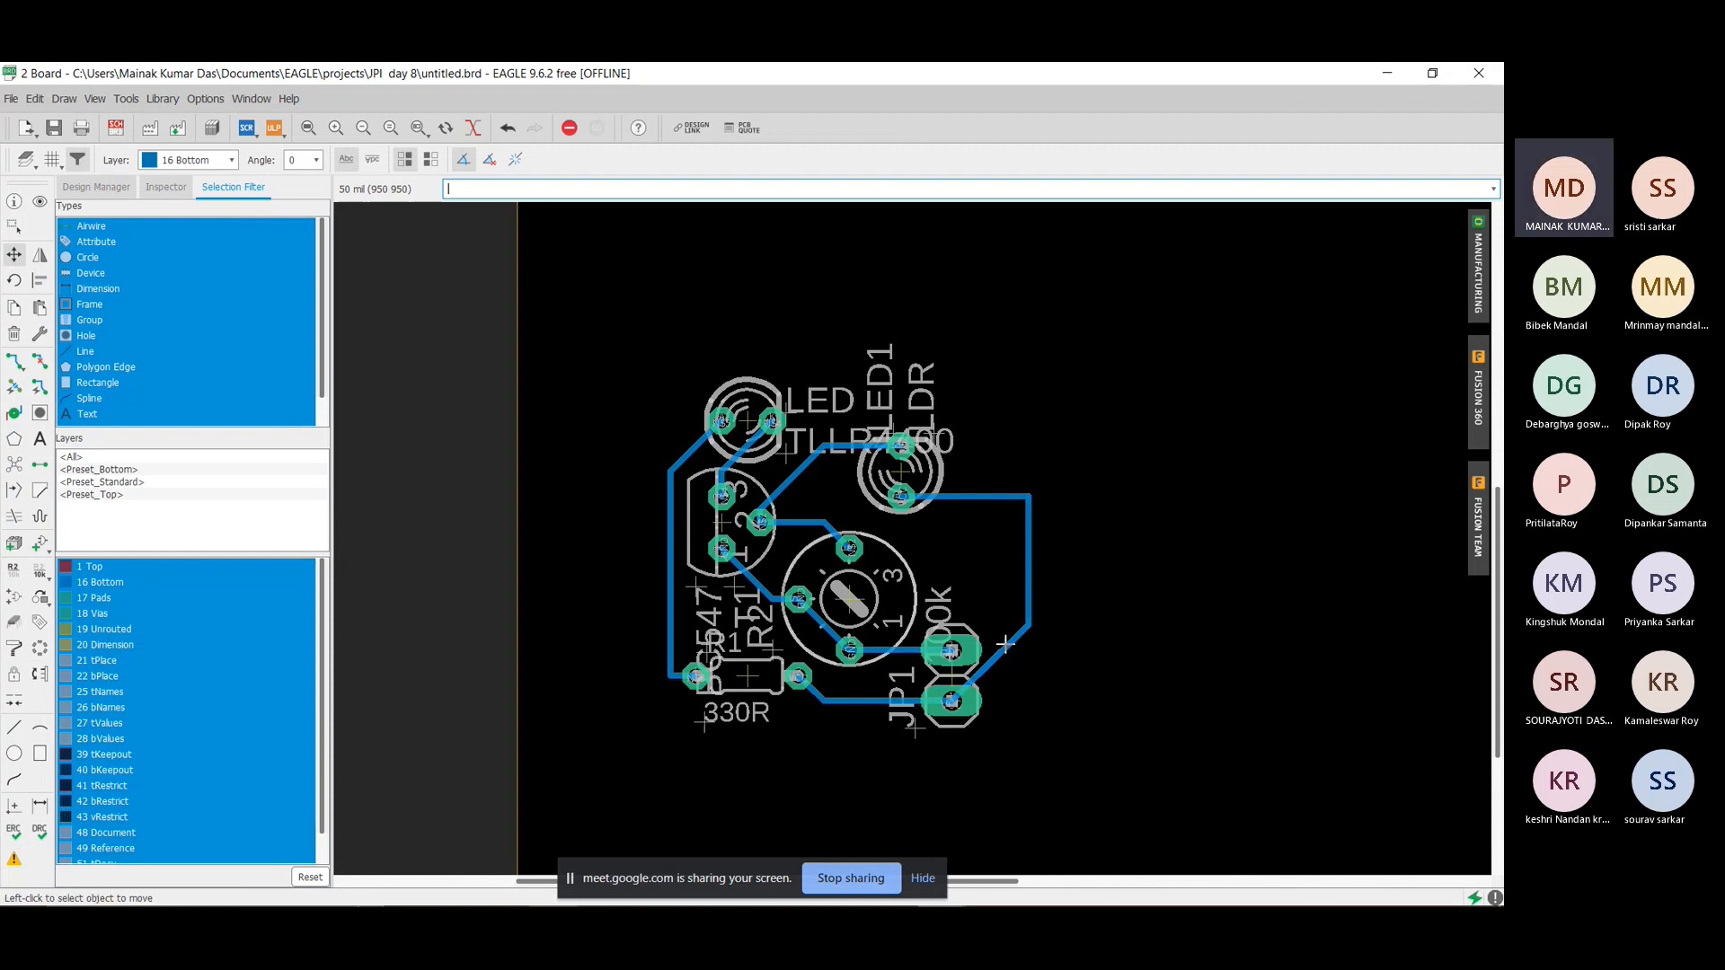
{"action": "left_click", "coordinate": [1013, 660]}
{"action": "left_click", "coordinate": [1017, 672]}
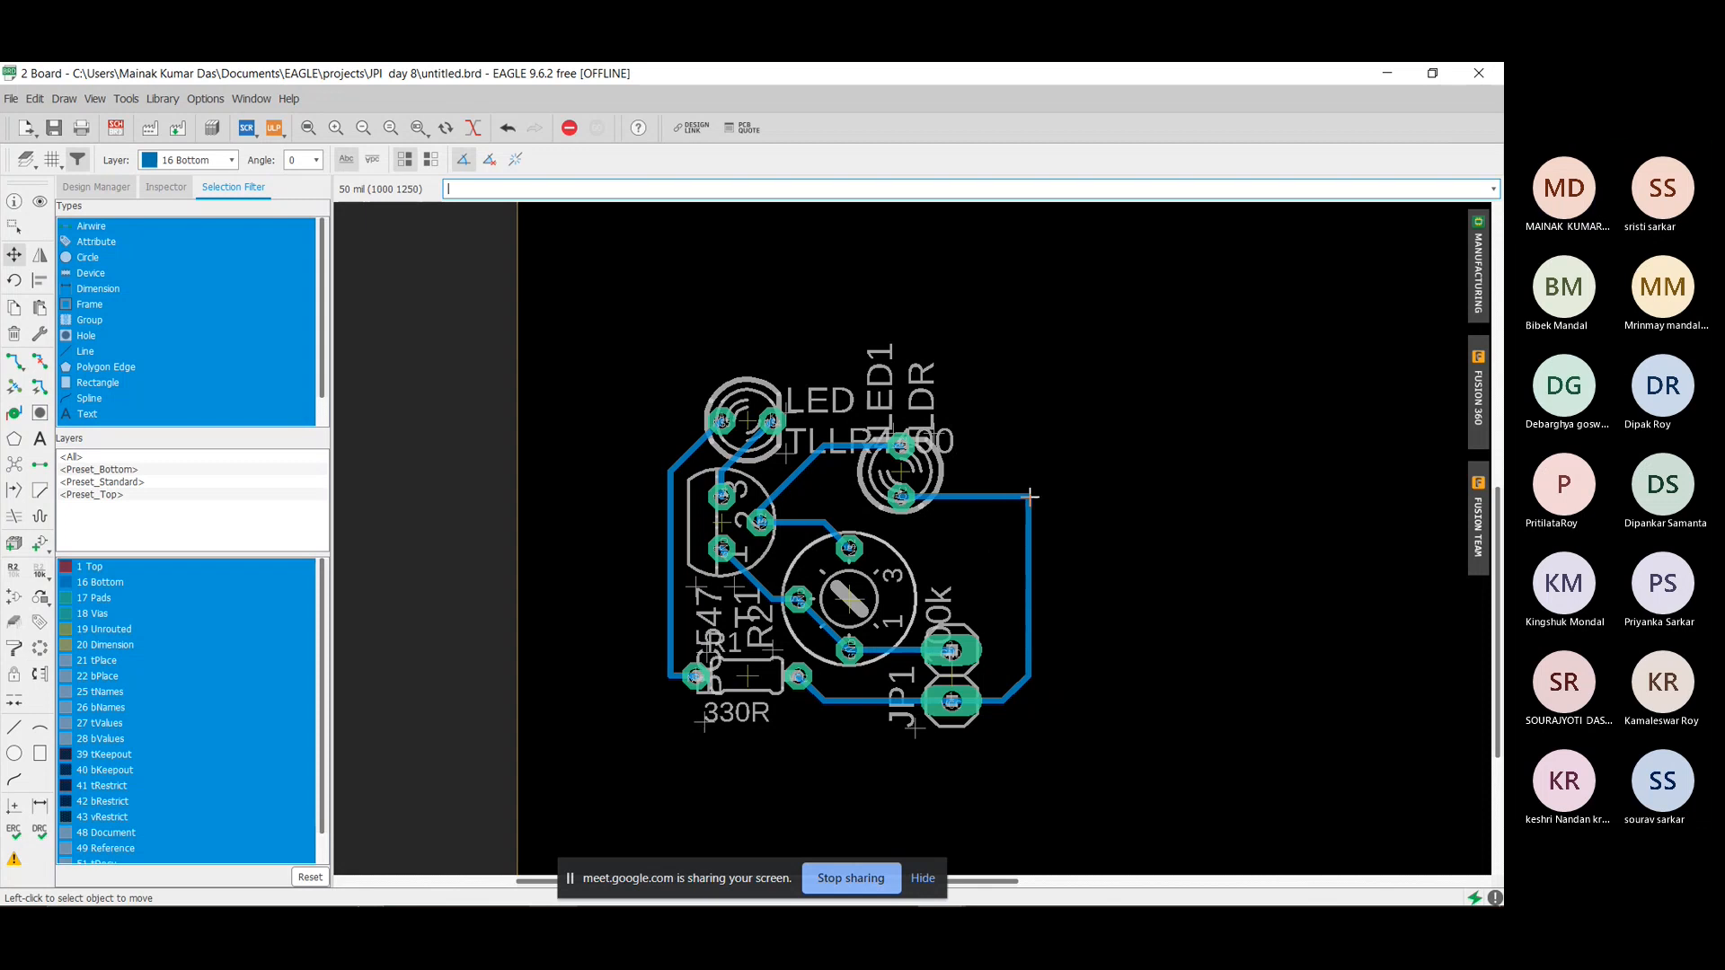
{"action": "left_click", "coordinate": [1002, 511]}
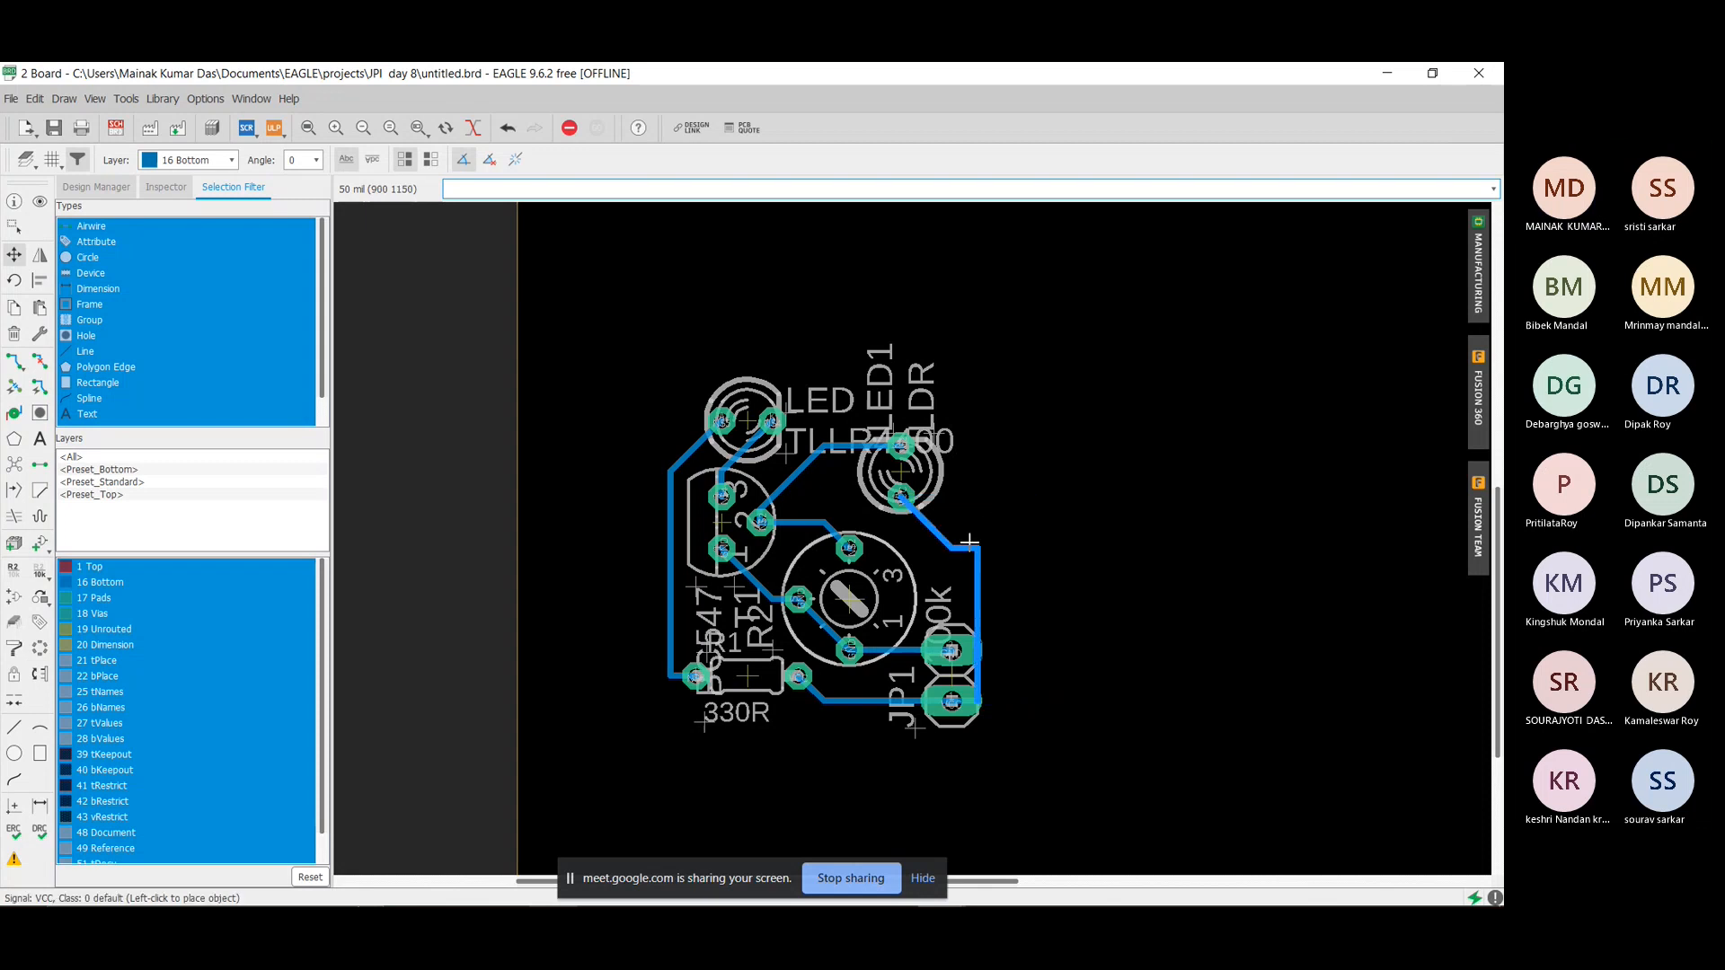
{"action": "left_click", "coordinate": [1005, 594]}
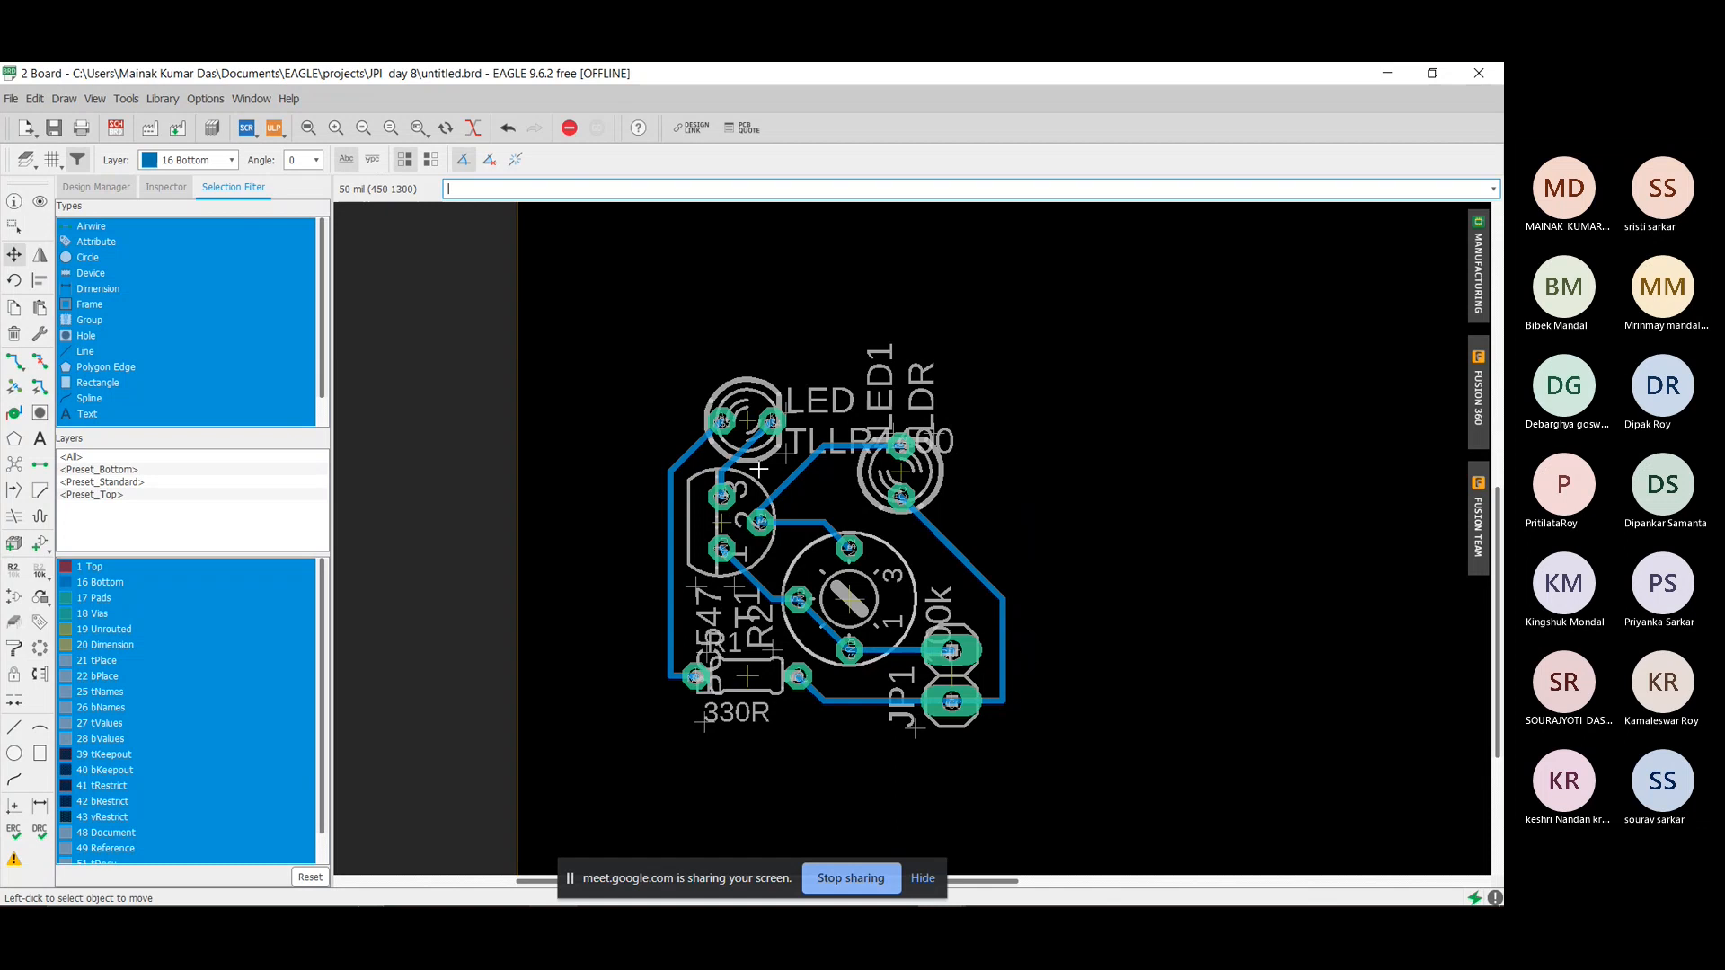
Move the LDR (LED1) one 50 mil grid step toward the transistor and pull its N$2 trace down between the two parts.
{"action": "scroll", "coordinate": [974, 378], "scroll_direction": "down", "scroll_amount": 3}
{"action": "scroll", "coordinate": [975, 378], "scroll_direction": "up", "scroll_amount": 2}
{"action": "scroll", "coordinate": [874, 423], "scroll_direction": "up", "scroll_amount": 2}
{"action": "scroll", "coordinate": [868, 472], "scroll_direction": "down", "scroll_amount": 3}
{"action": "scroll", "coordinate": [854, 495], "scroll_direction": "up", "scroll_amount": 2}
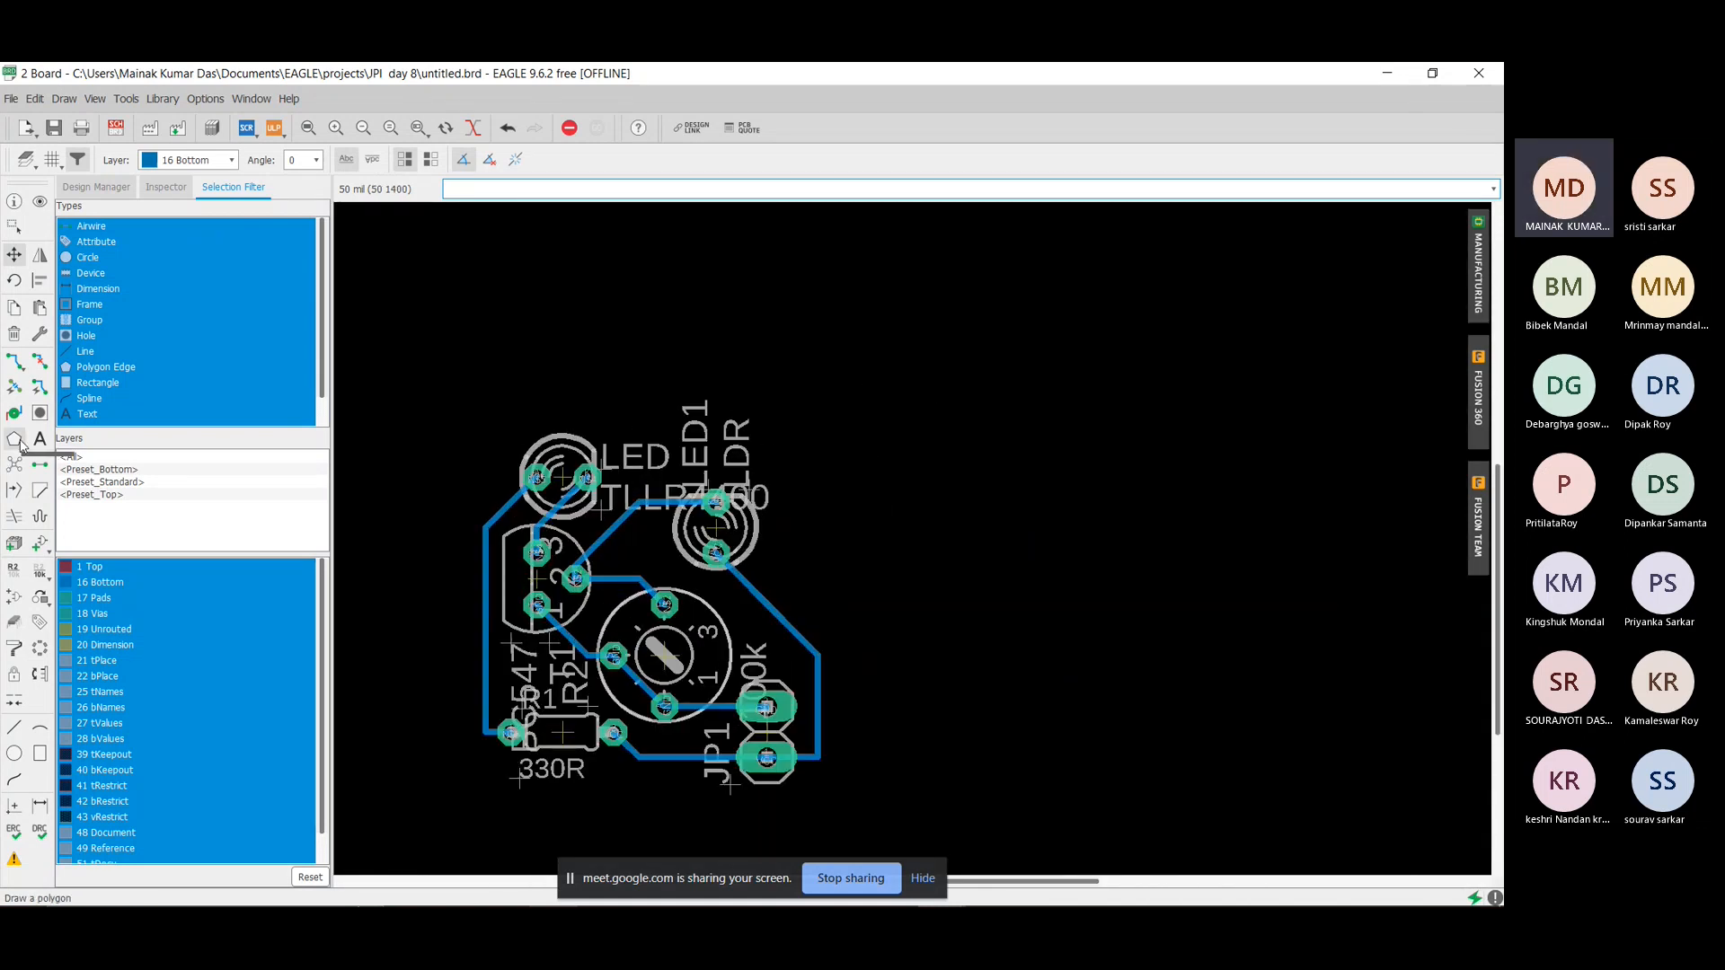
{"action": "left_click", "coordinate": [14, 254]}
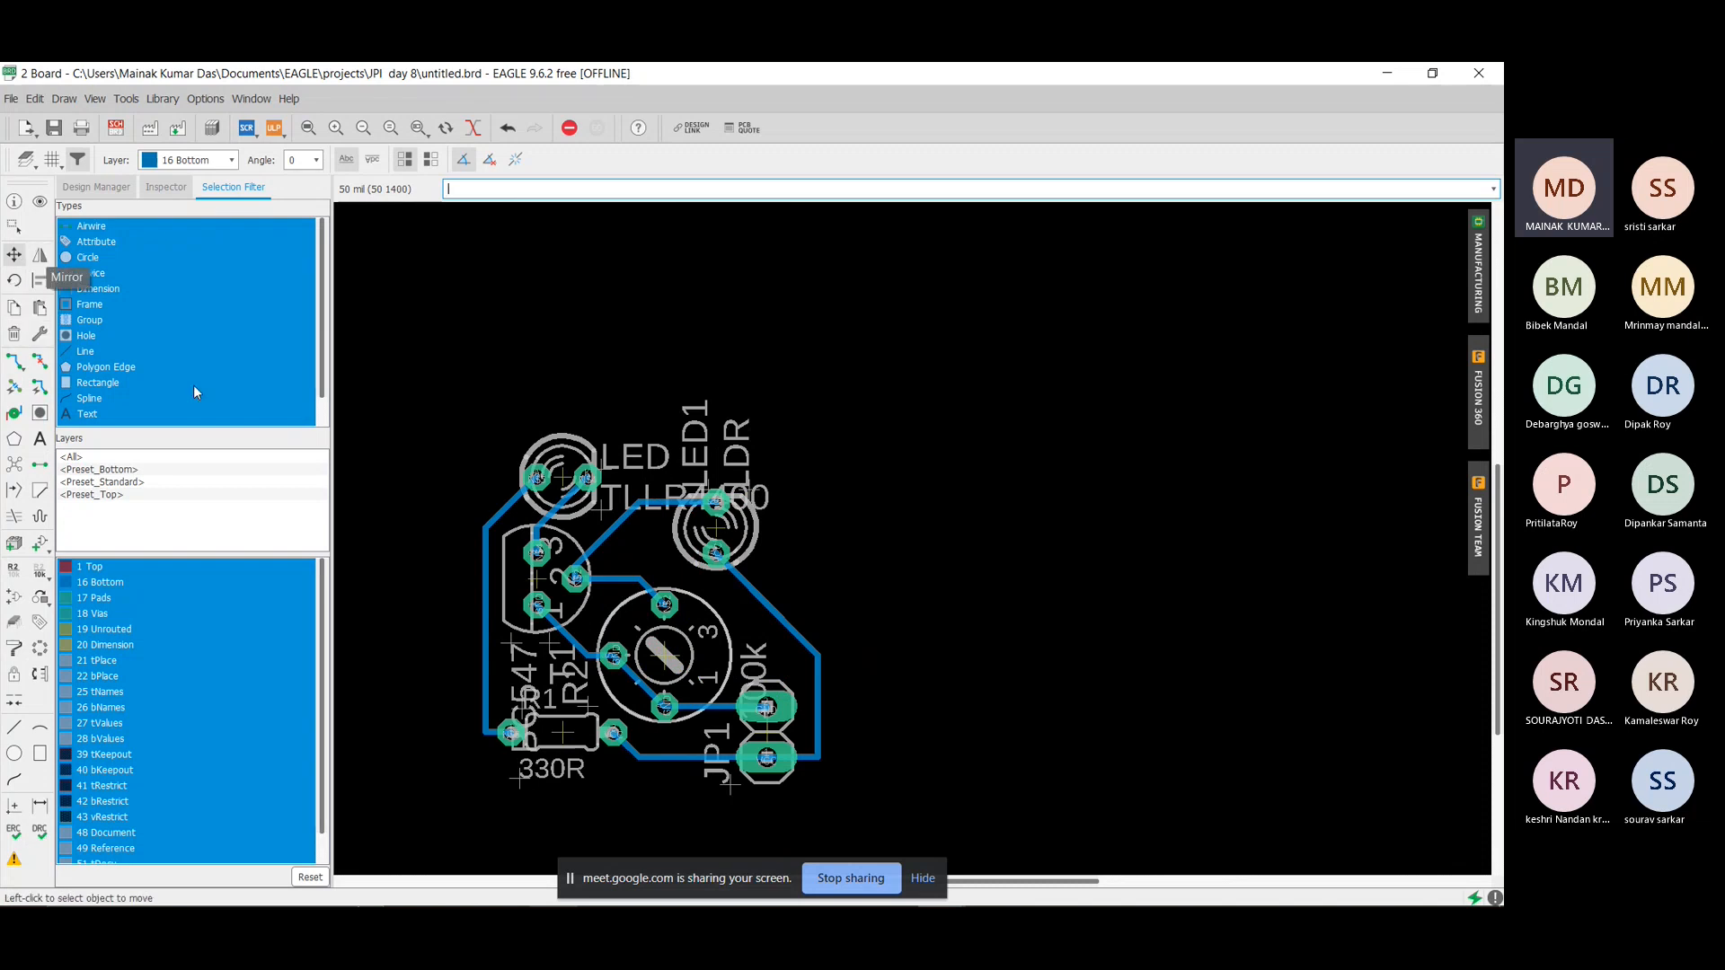
{"action": "left_click", "coordinate": [724, 528]}
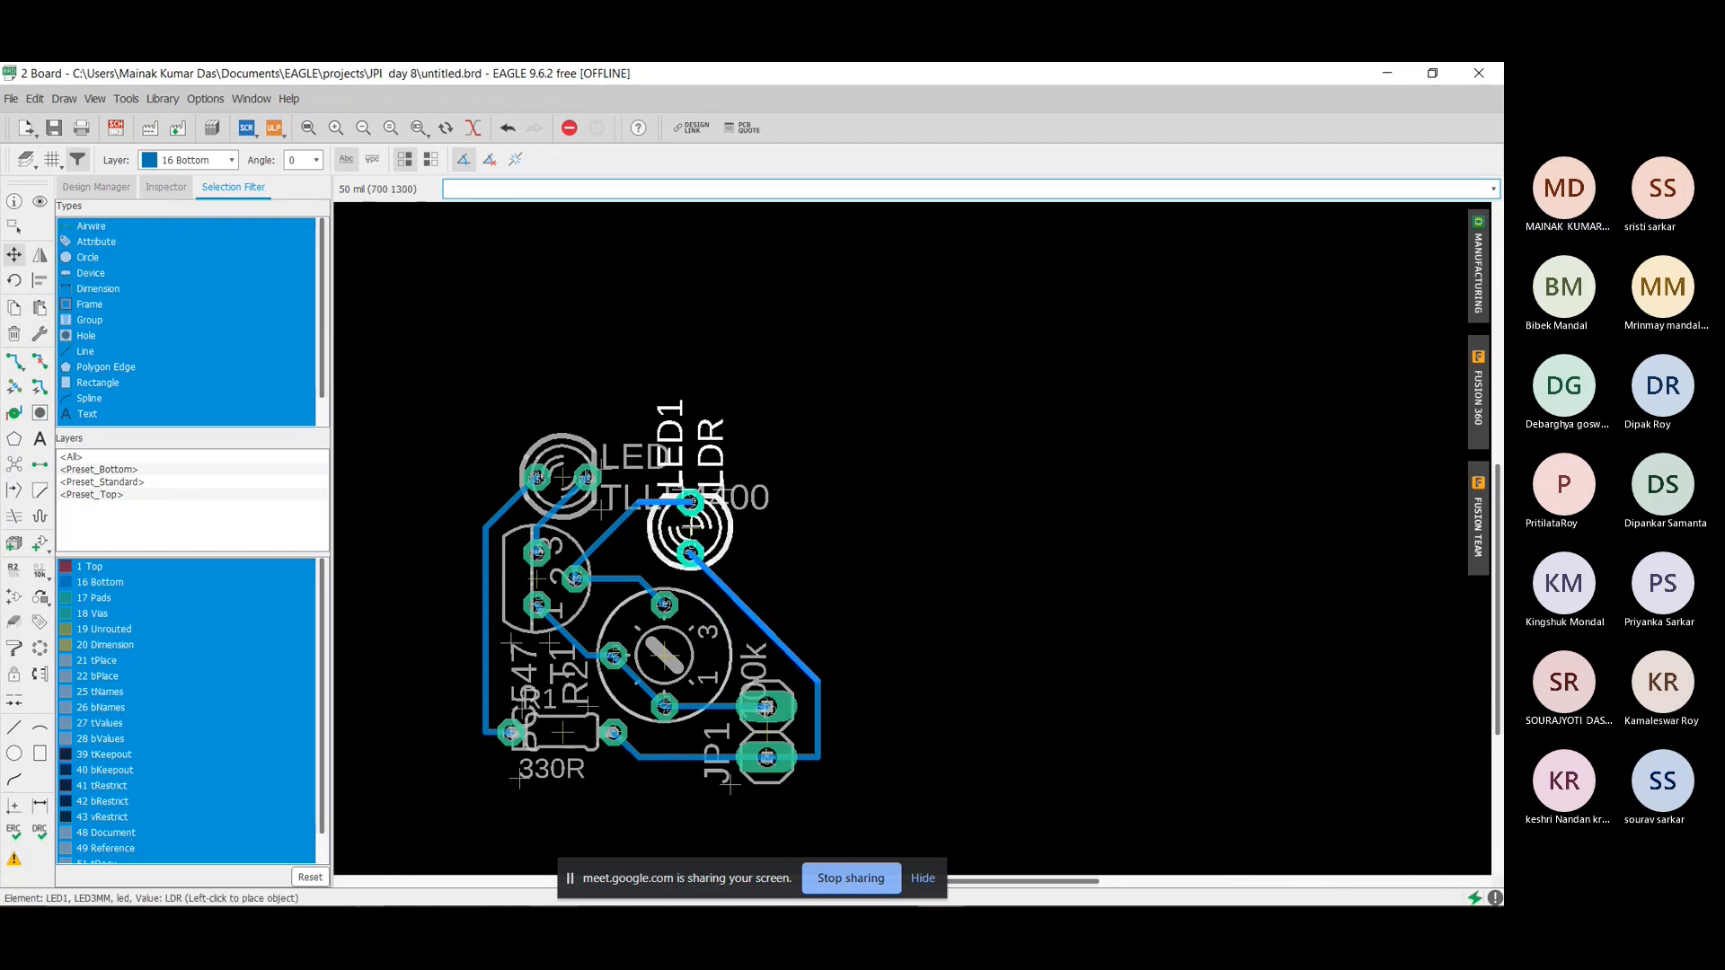
{"action": "left_click", "coordinate": [690, 529]}
{"action": "left_click", "coordinate": [632, 505]}
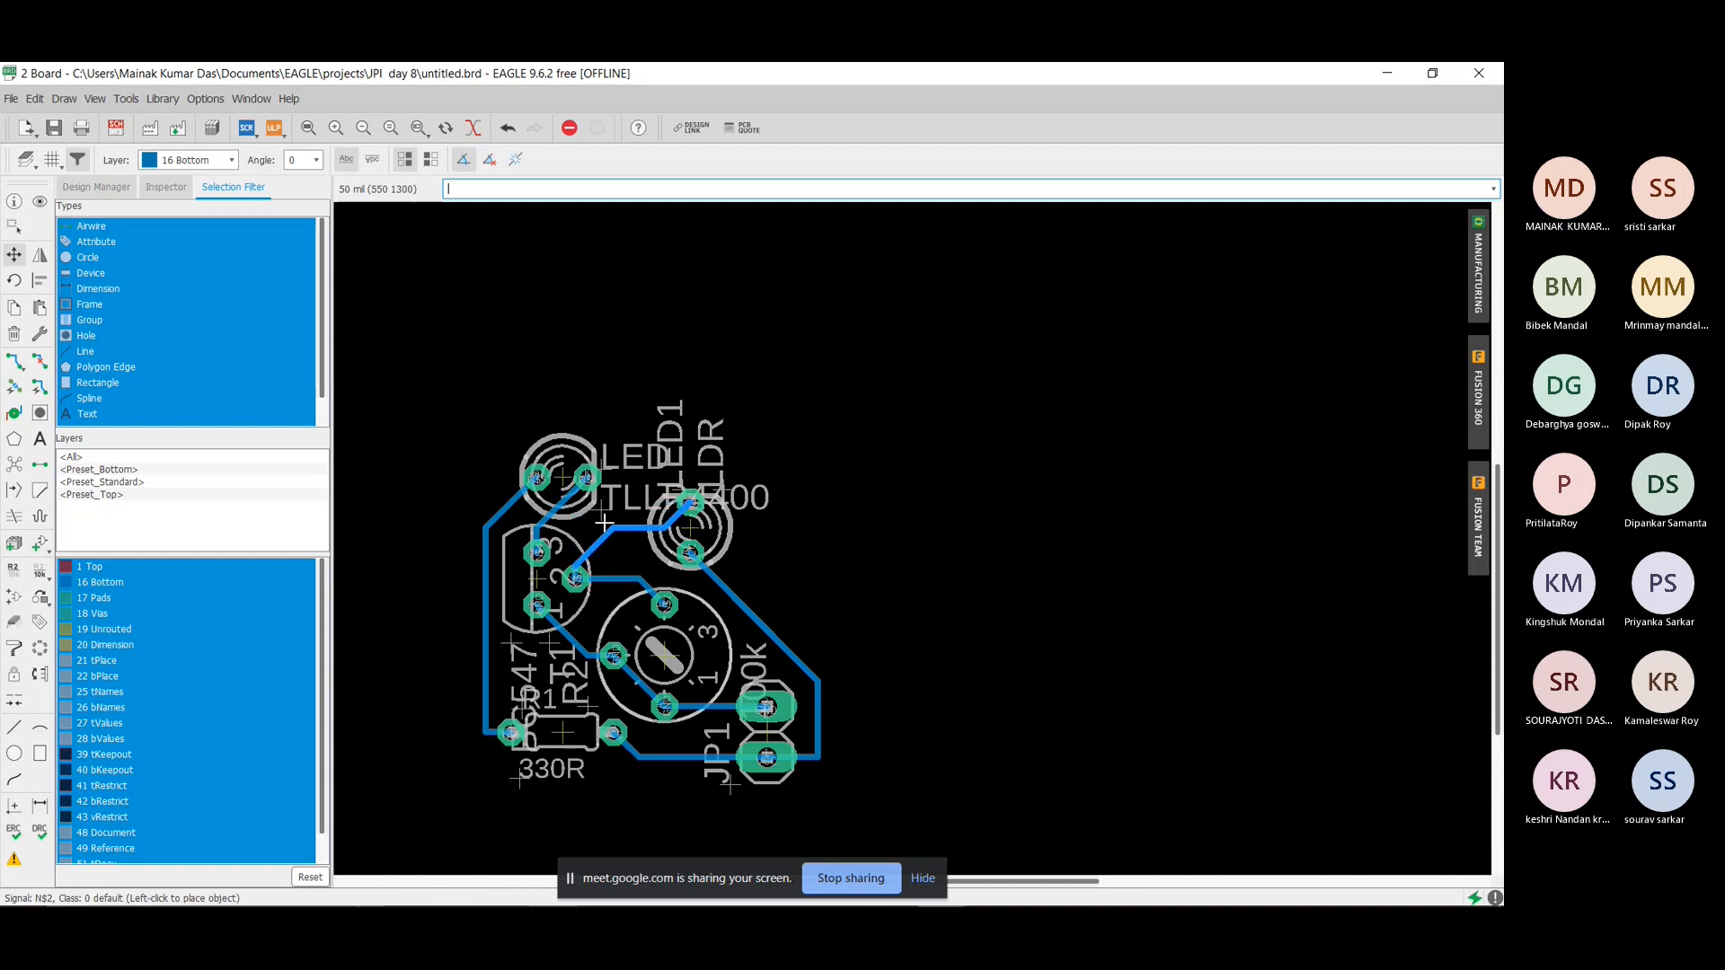
{"action": "left_click", "coordinate": [608, 522]}
{"action": "left_click", "coordinate": [679, 529]}
{"action": "left_click", "coordinate": [680, 530]}
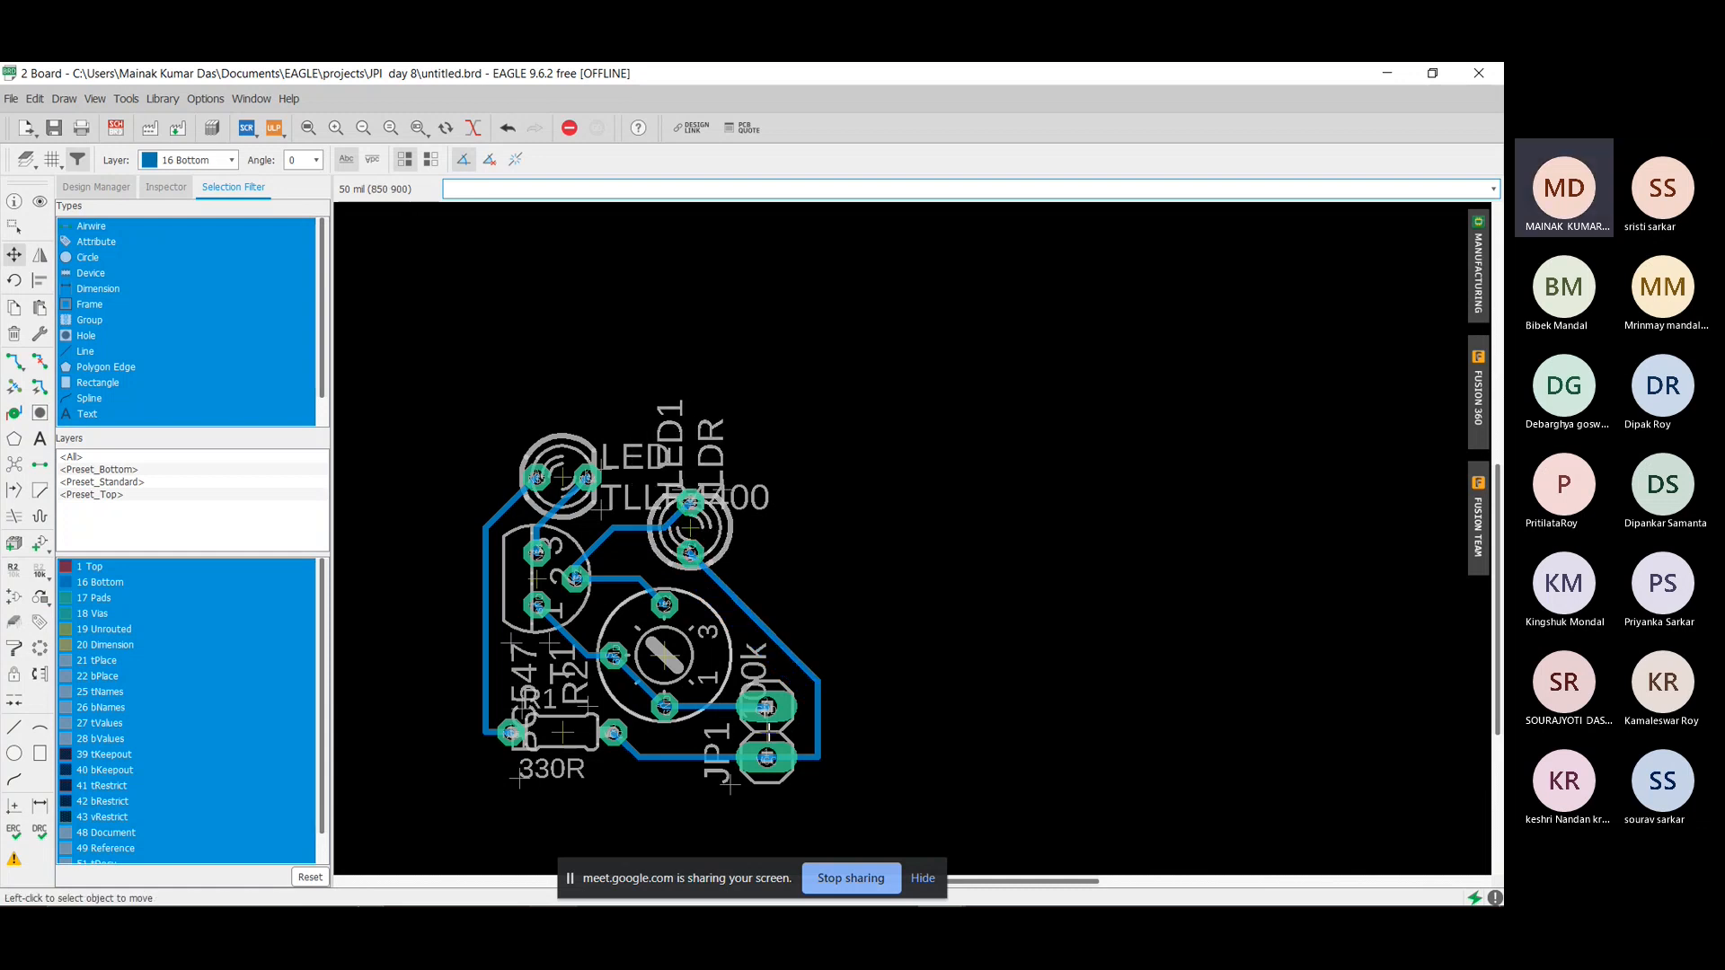
Shrink the board outline by moving all four edges in close around the components and traces.
{"action": "scroll", "coordinate": [687, 526], "scroll_direction": "down", "scroll_amount": 5}
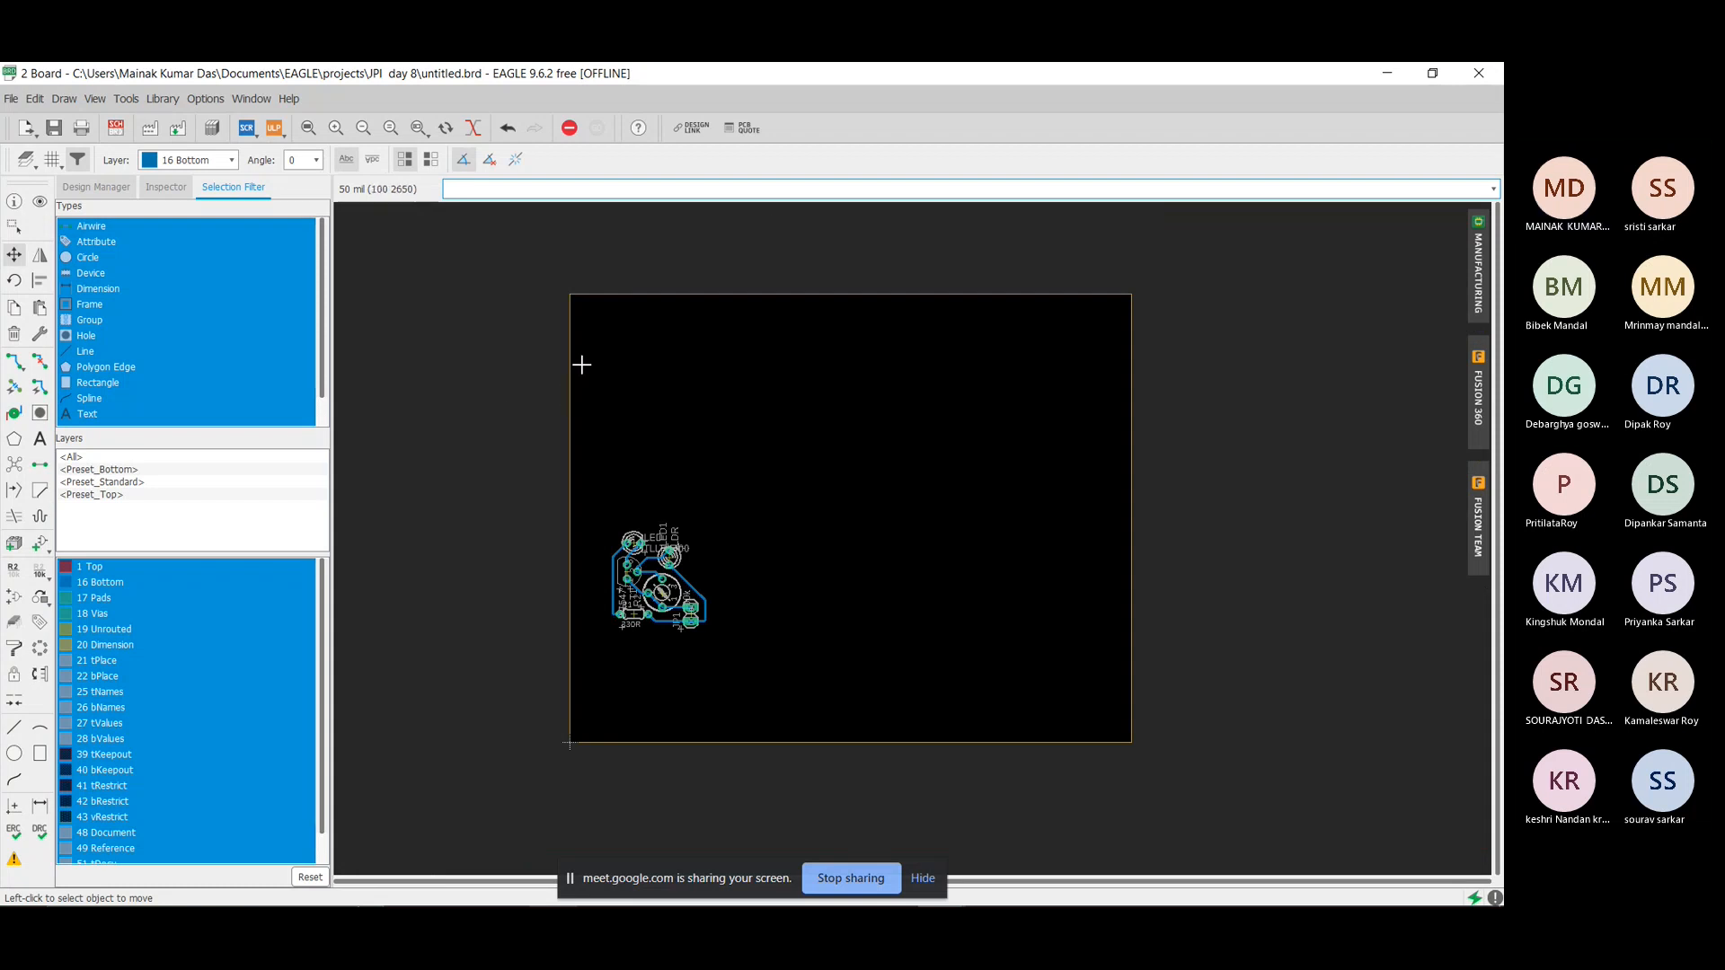
{"action": "left_click", "coordinate": [843, 293]}
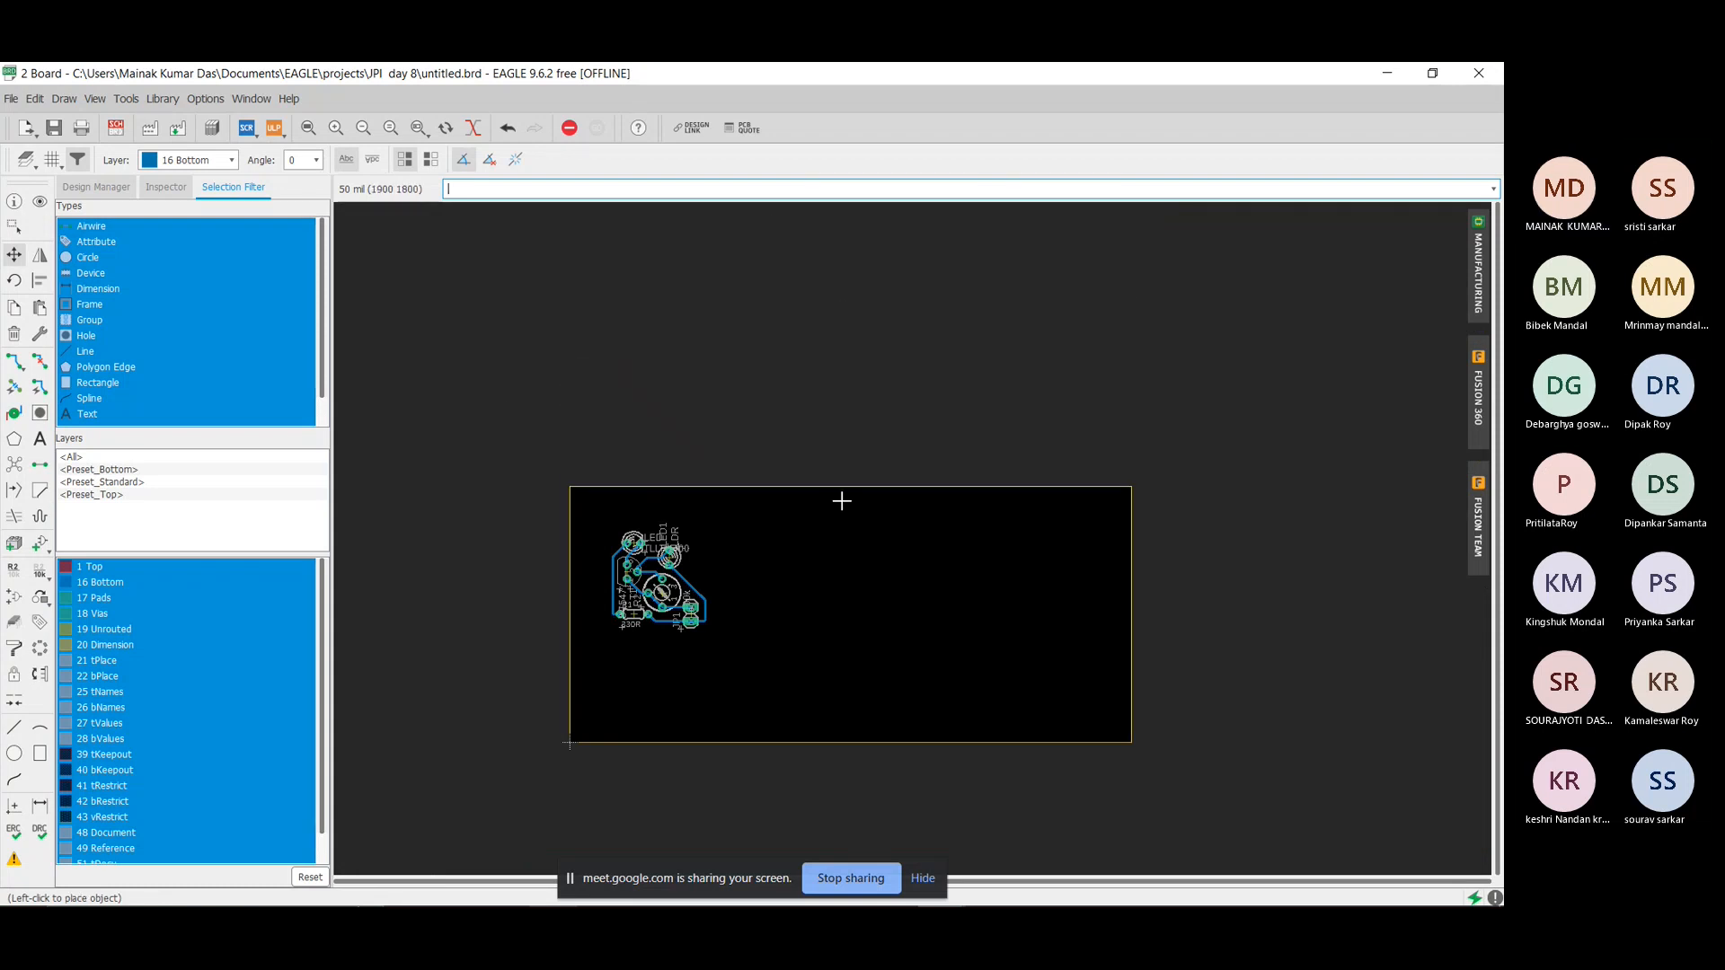
{"action": "left_click", "coordinate": [842, 521]}
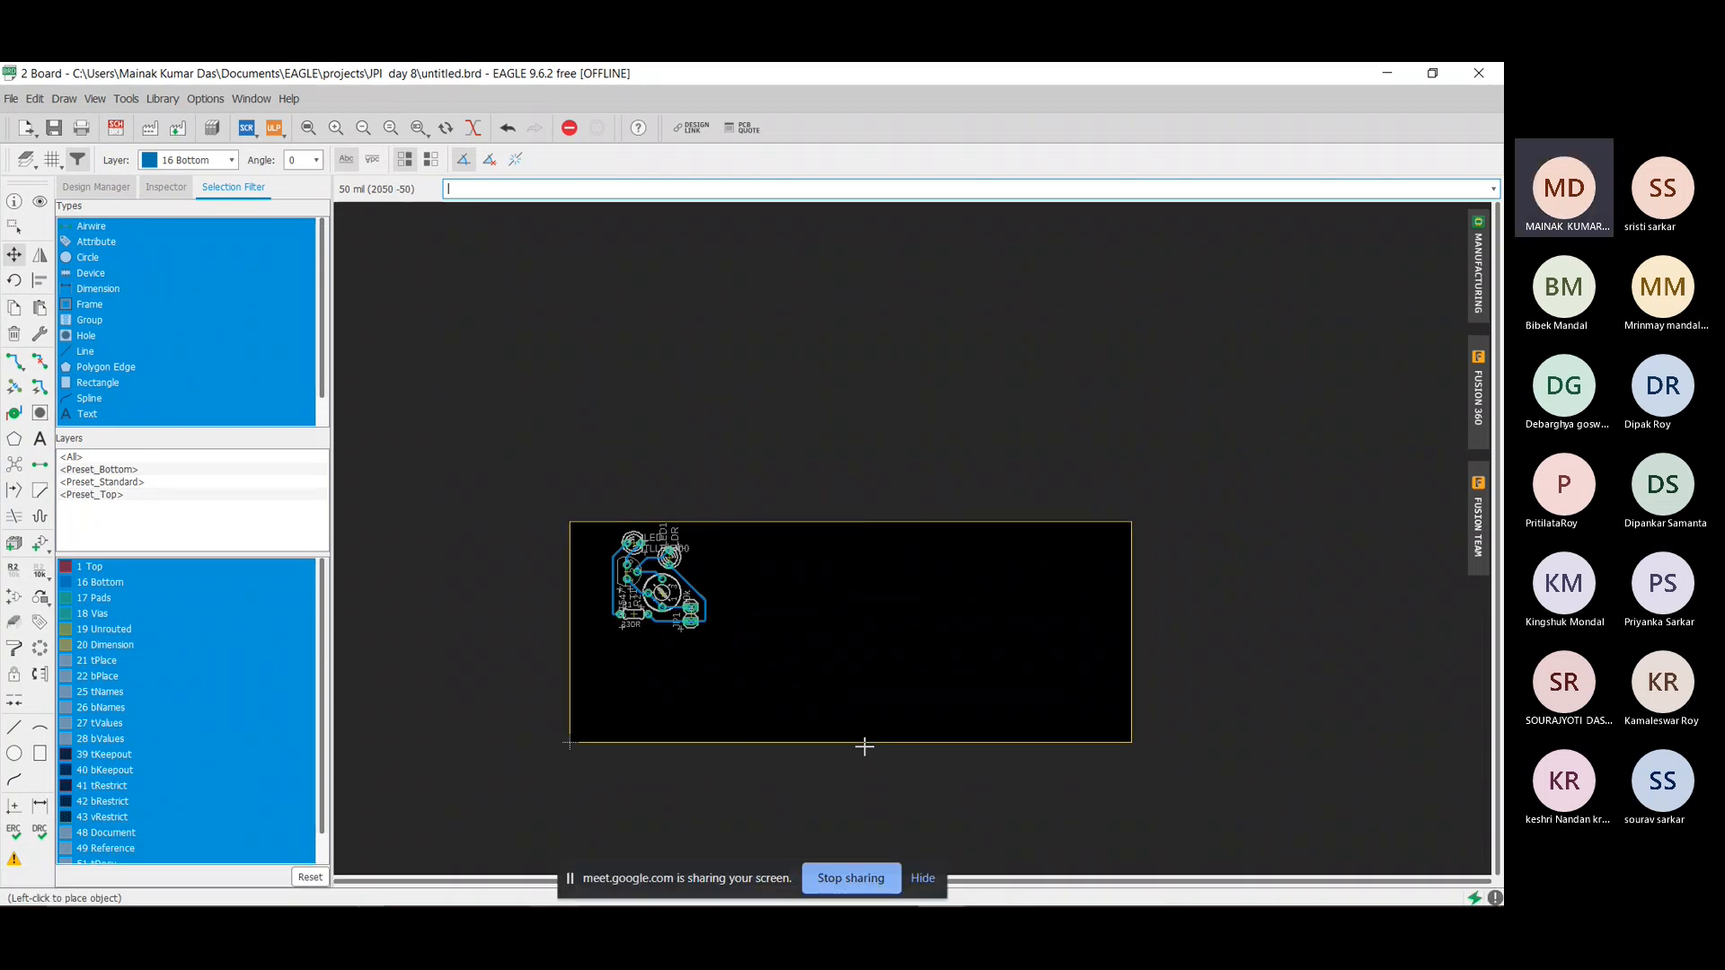
{"action": "left_click", "coordinate": [864, 745]}
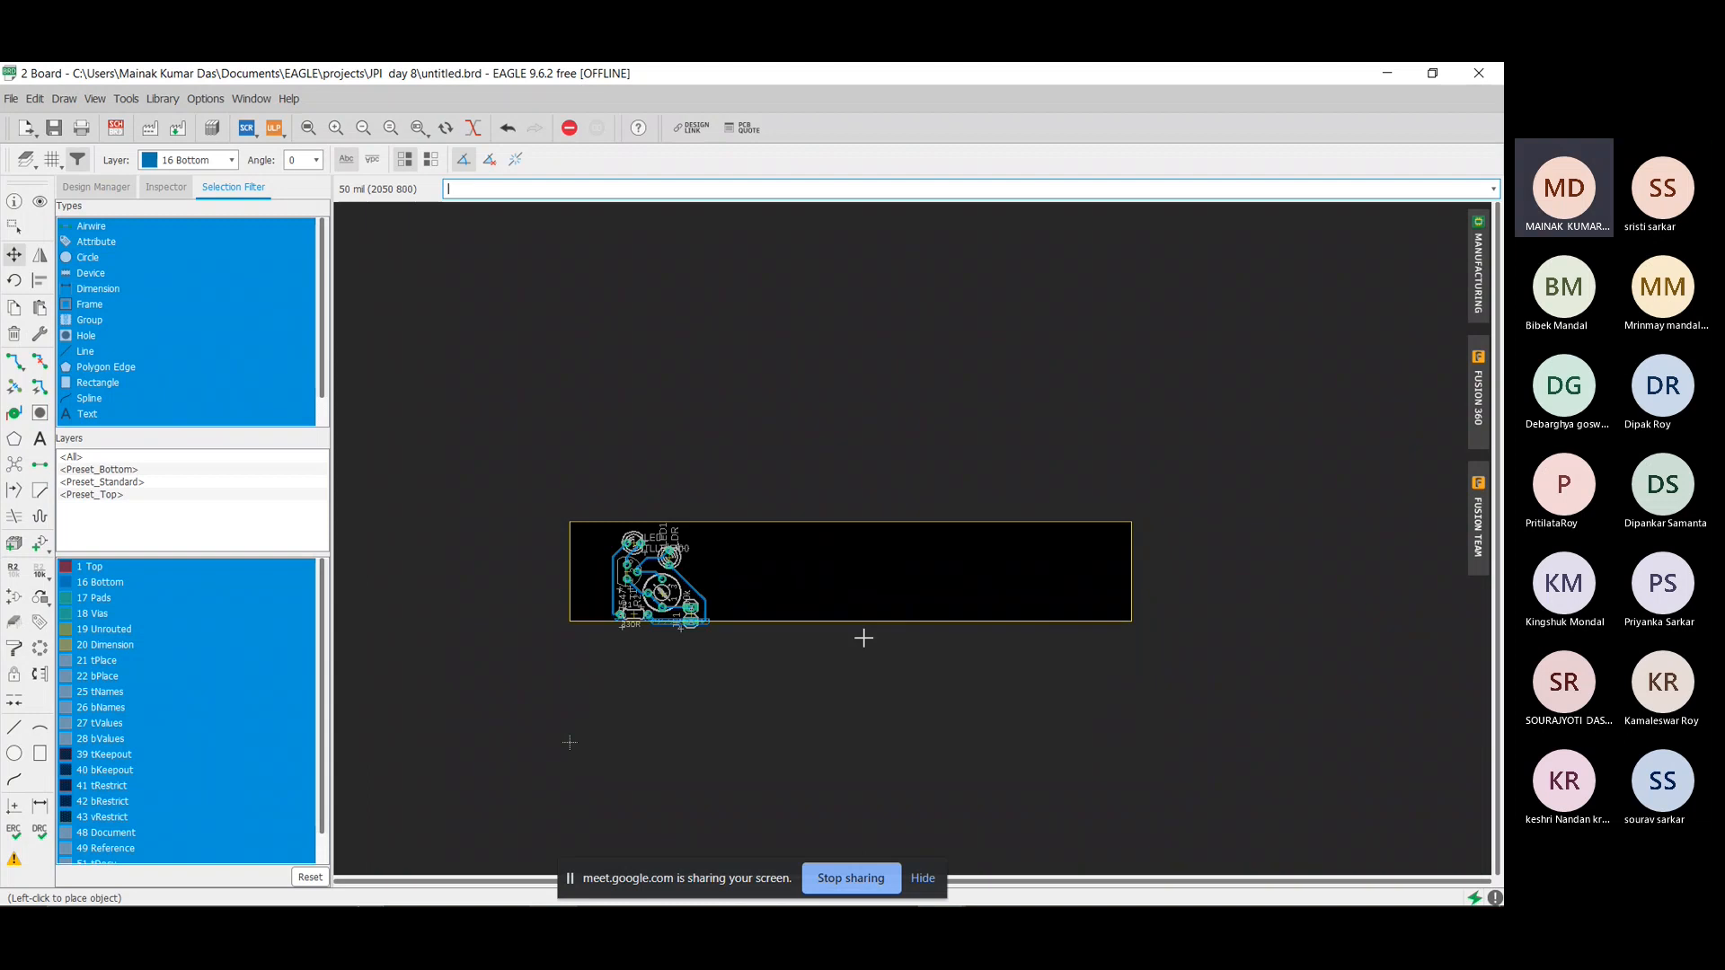
{"action": "left_click", "coordinate": [859, 643]}
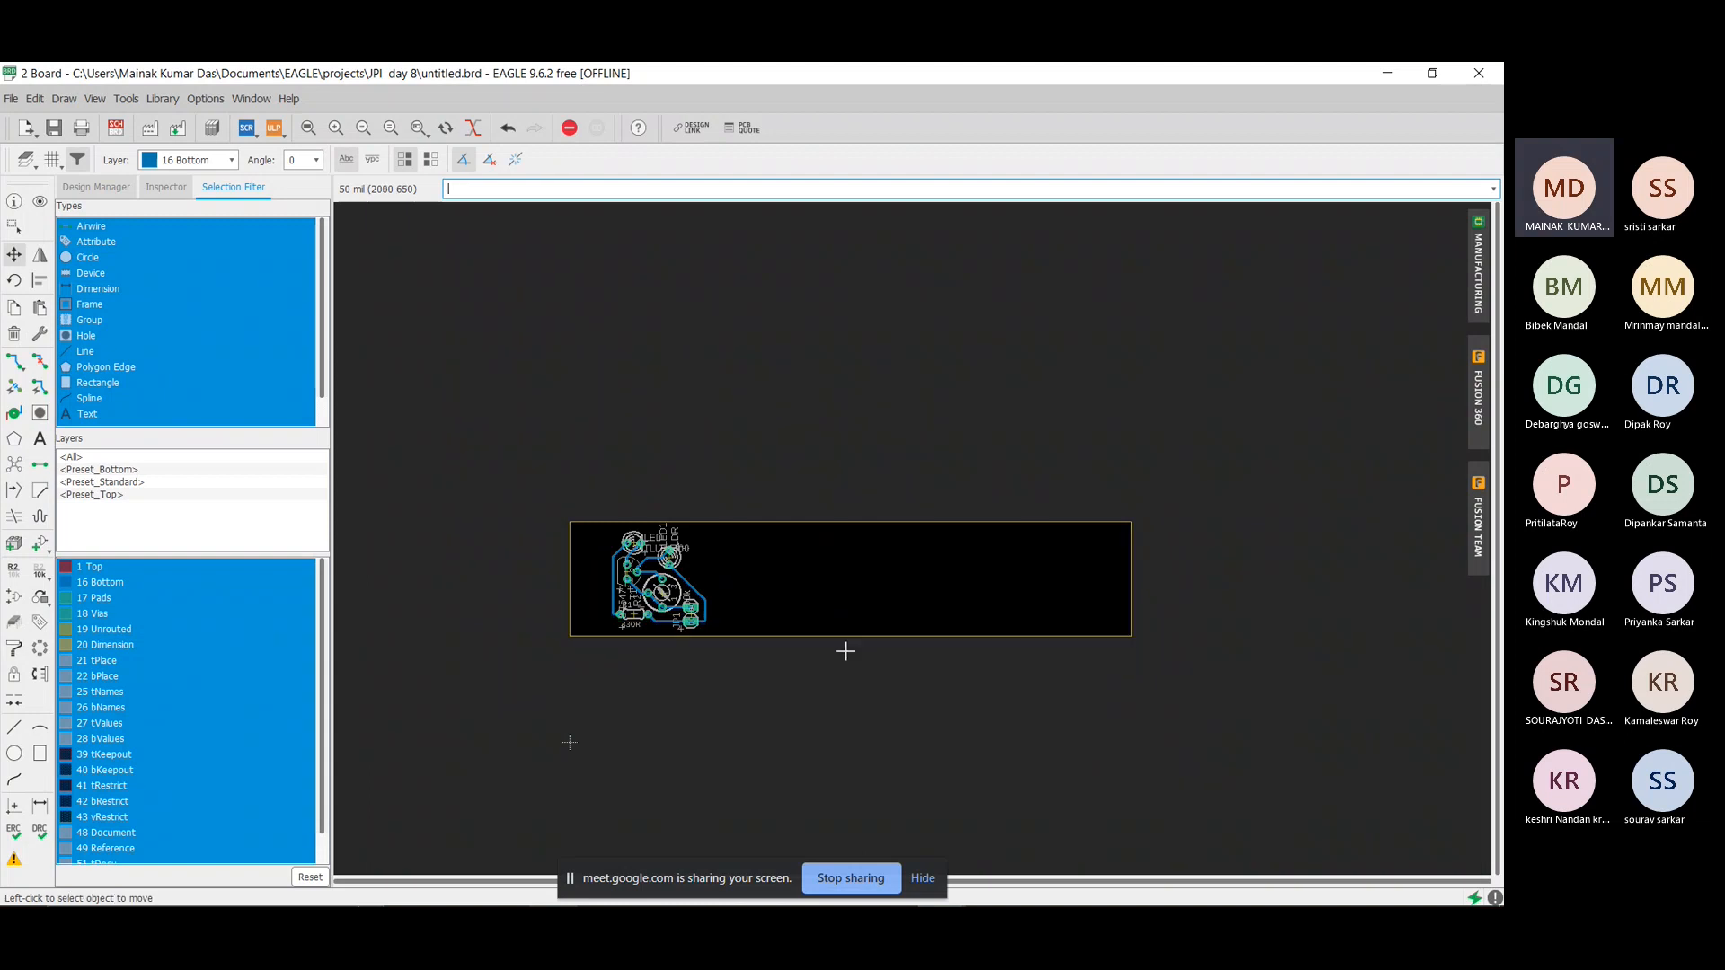
{"action": "left_click", "coordinate": [568, 575]}
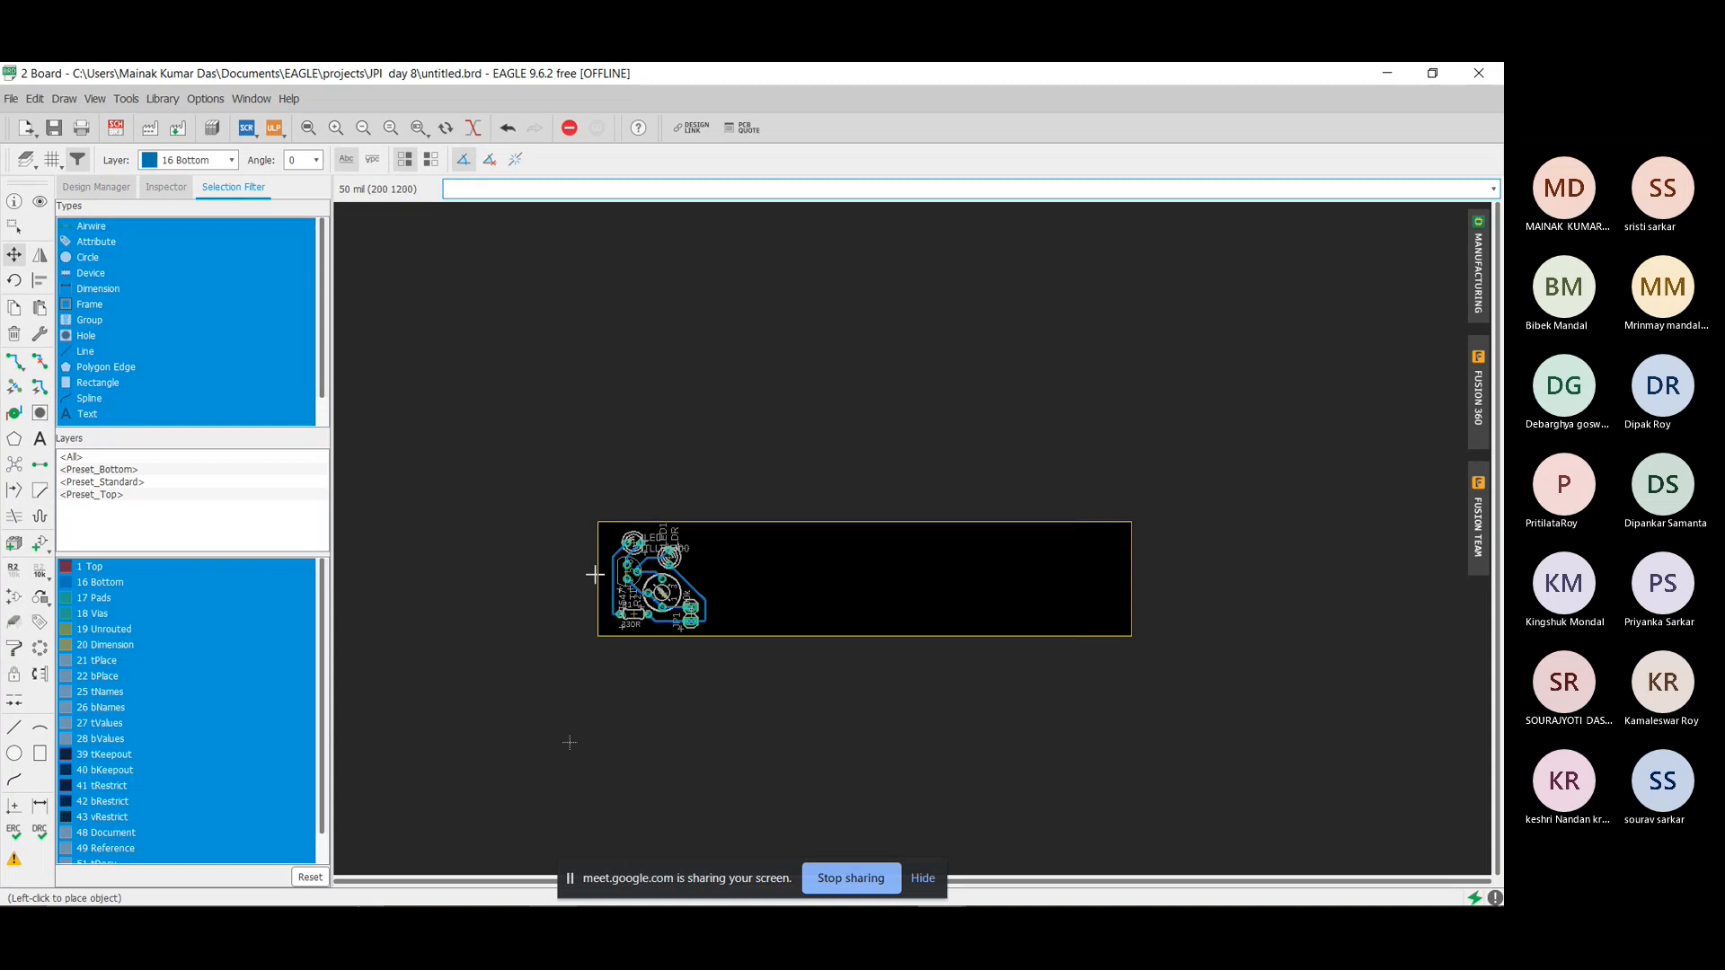
{"action": "left_click", "coordinate": [607, 575]}
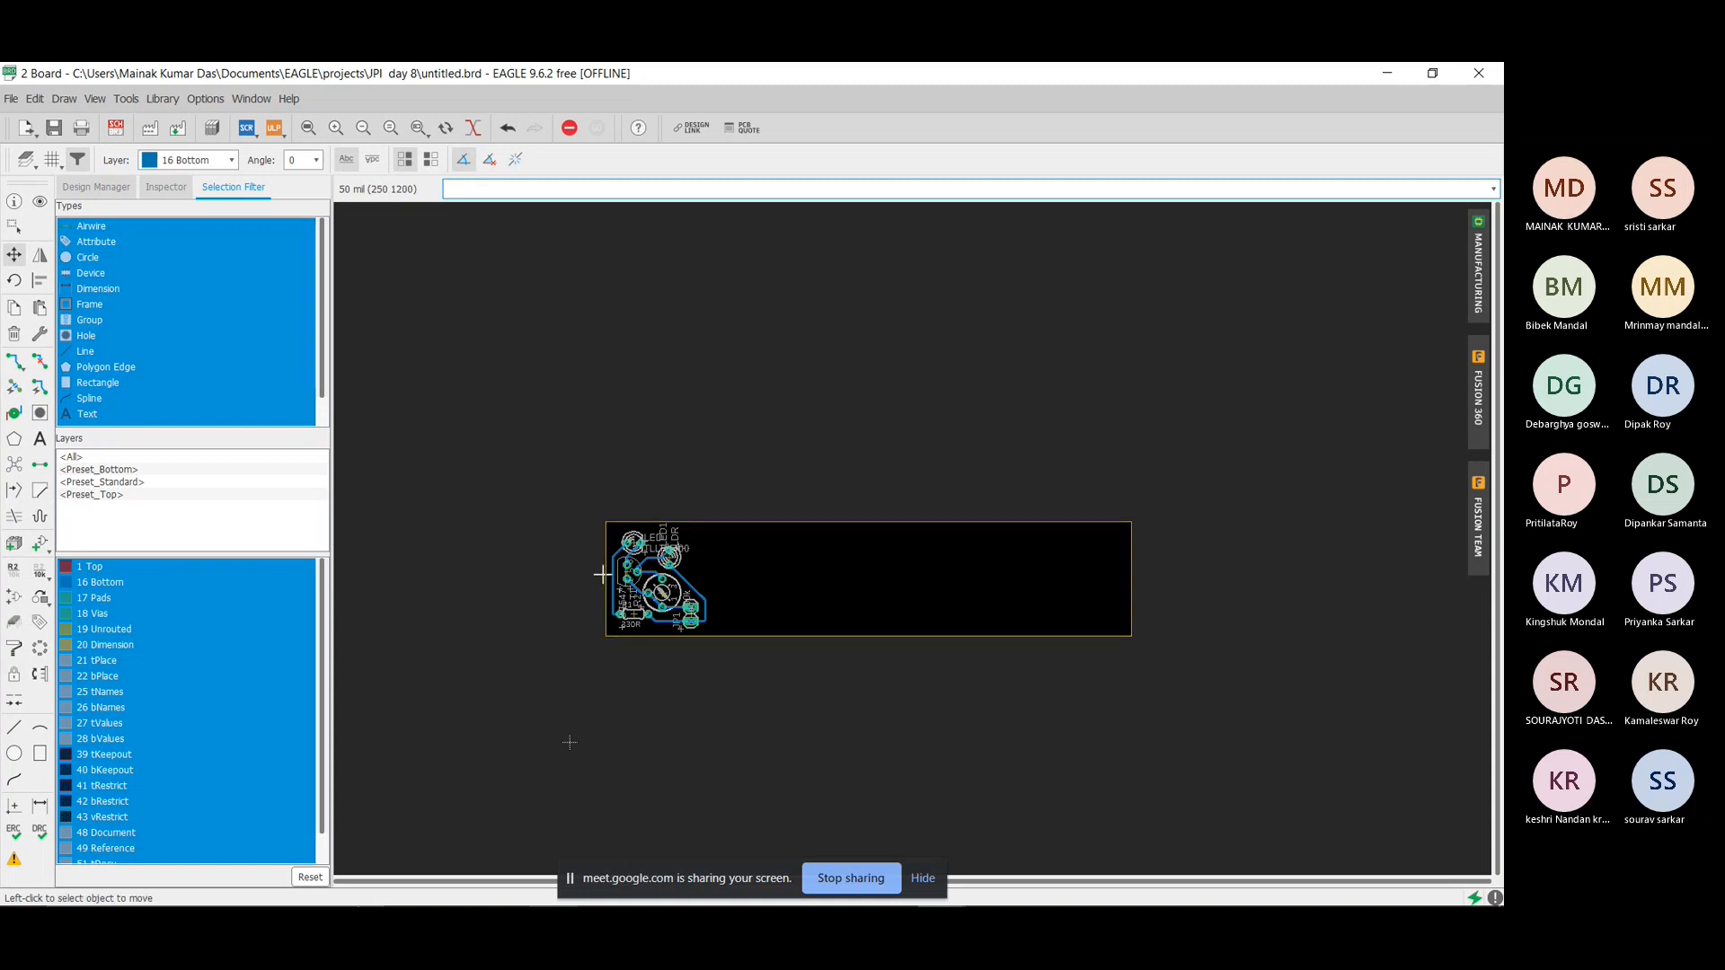
{"action": "left_click", "coordinate": [1130, 578]}
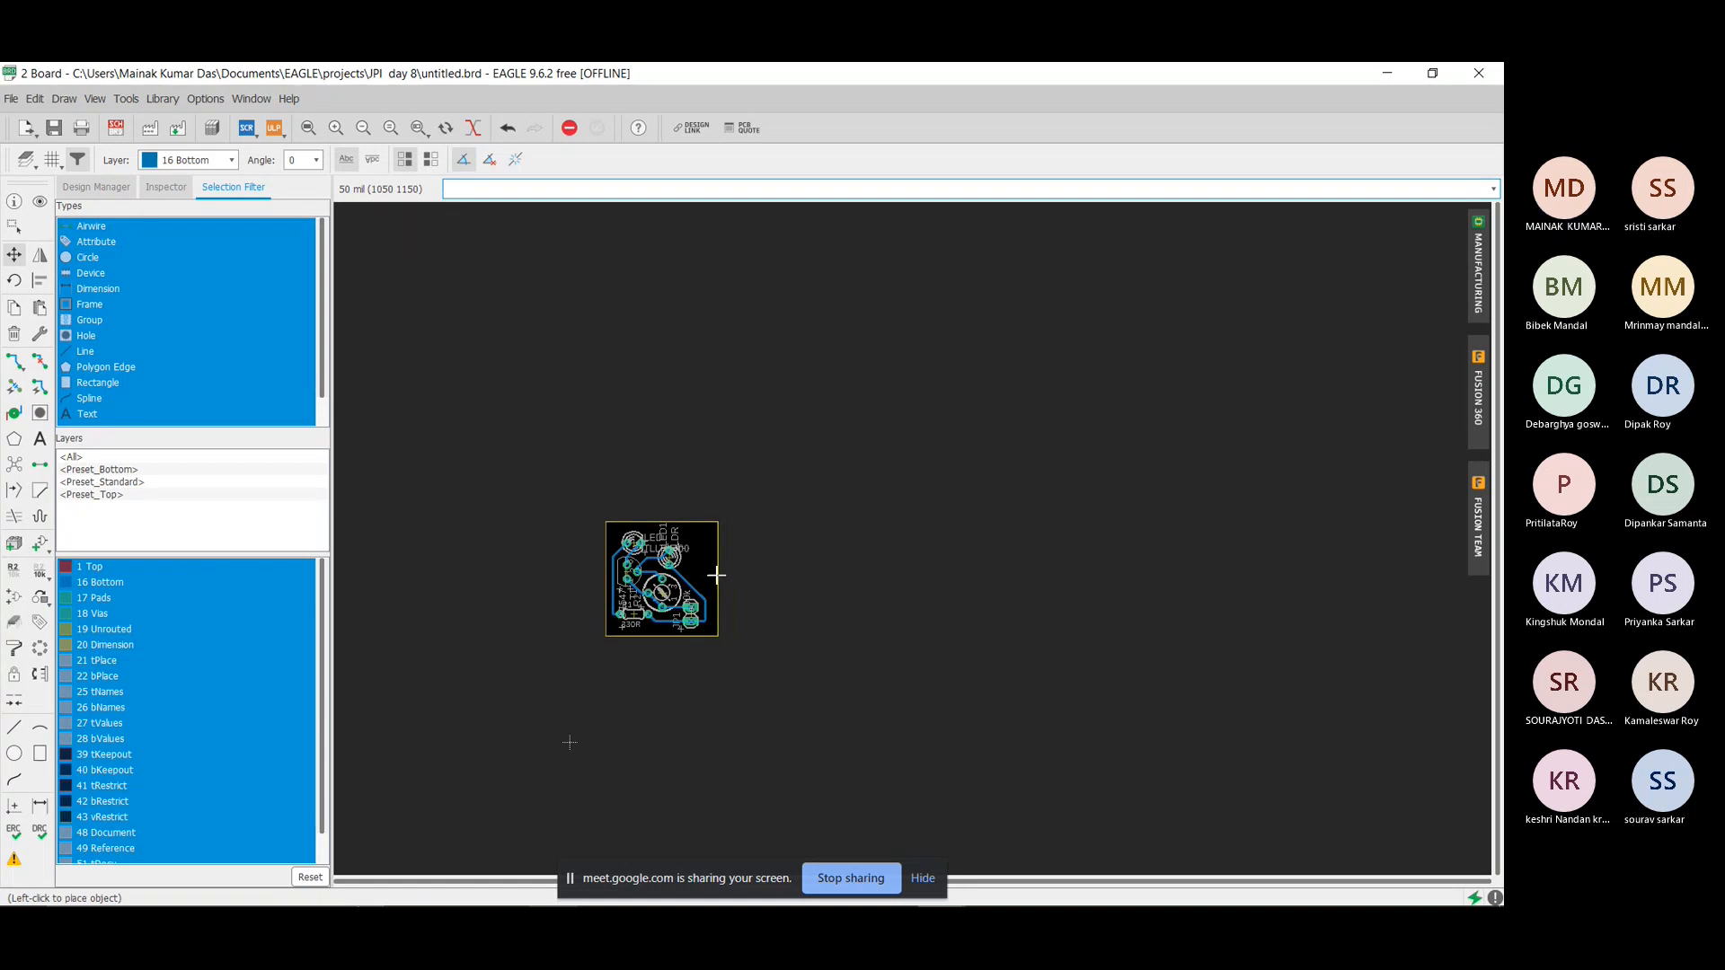
{"action": "left_click", "coordinate": [717, 575]}
{"action": "scroll", "coordinate": [602, 588], "scroll_direction": "up", "scroll_amount": 4}
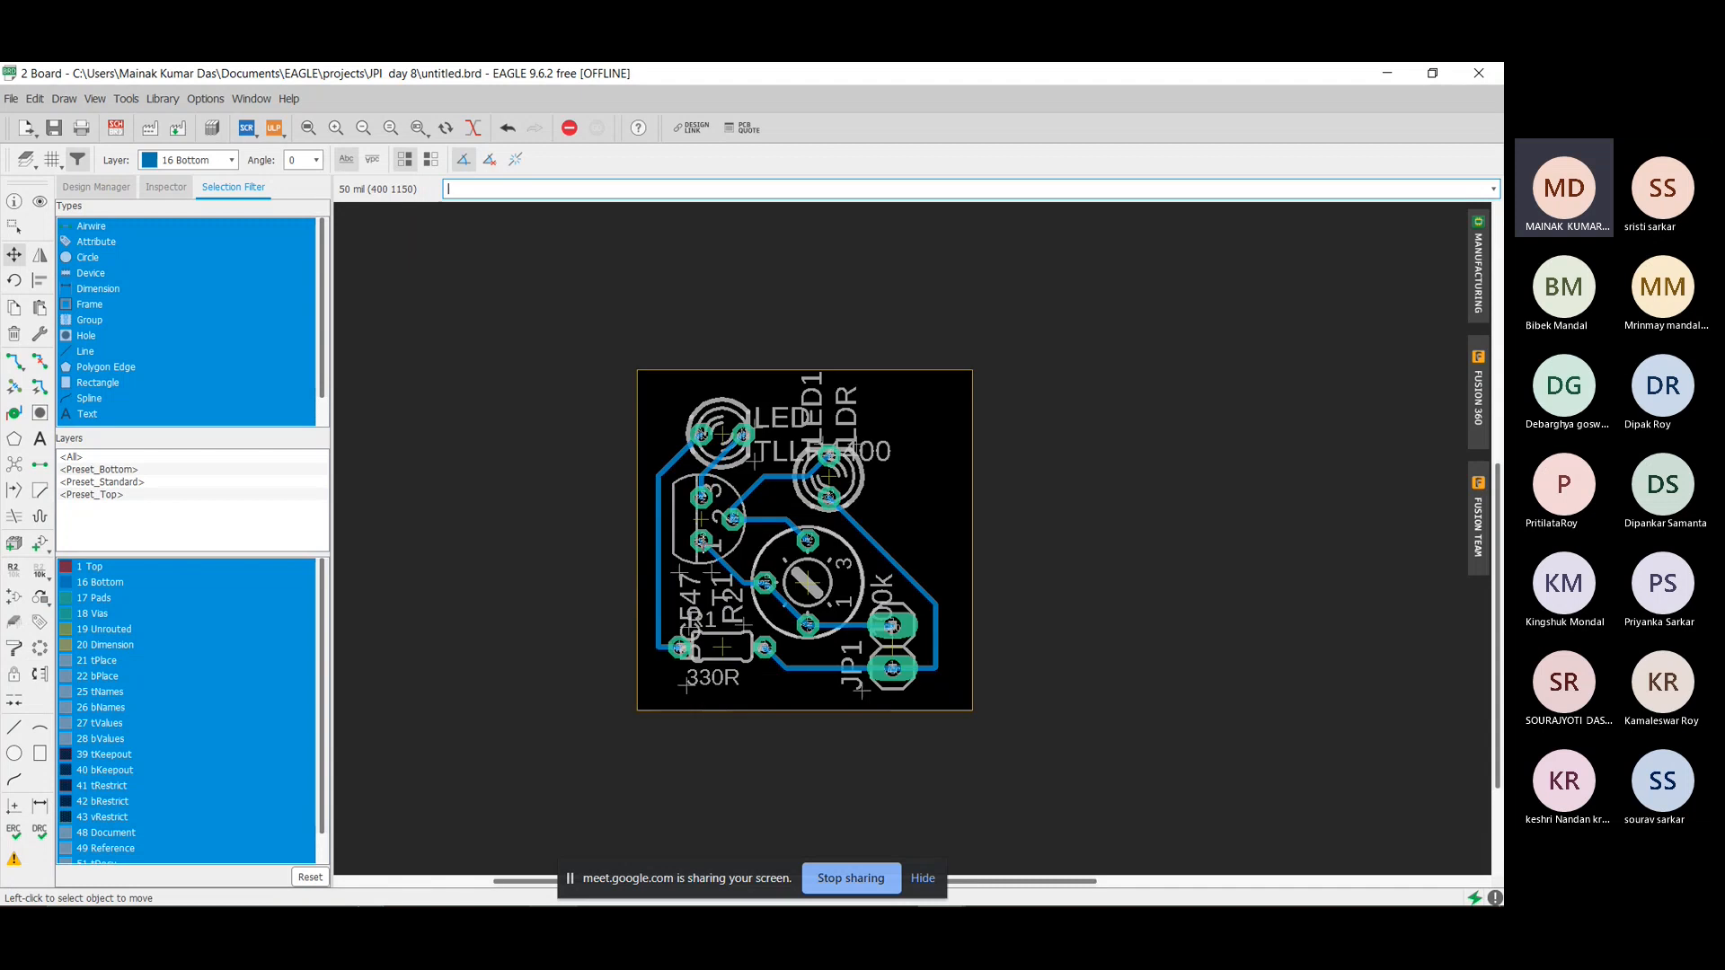
{"action": "scroll", "coordinate": [764, 492], "scroll_direction": "up", "scroll_amount": 1}
{"action": "scroll", "coordinate": [870, 494], "scroll_direction": "down", "scroll_amount": 1}
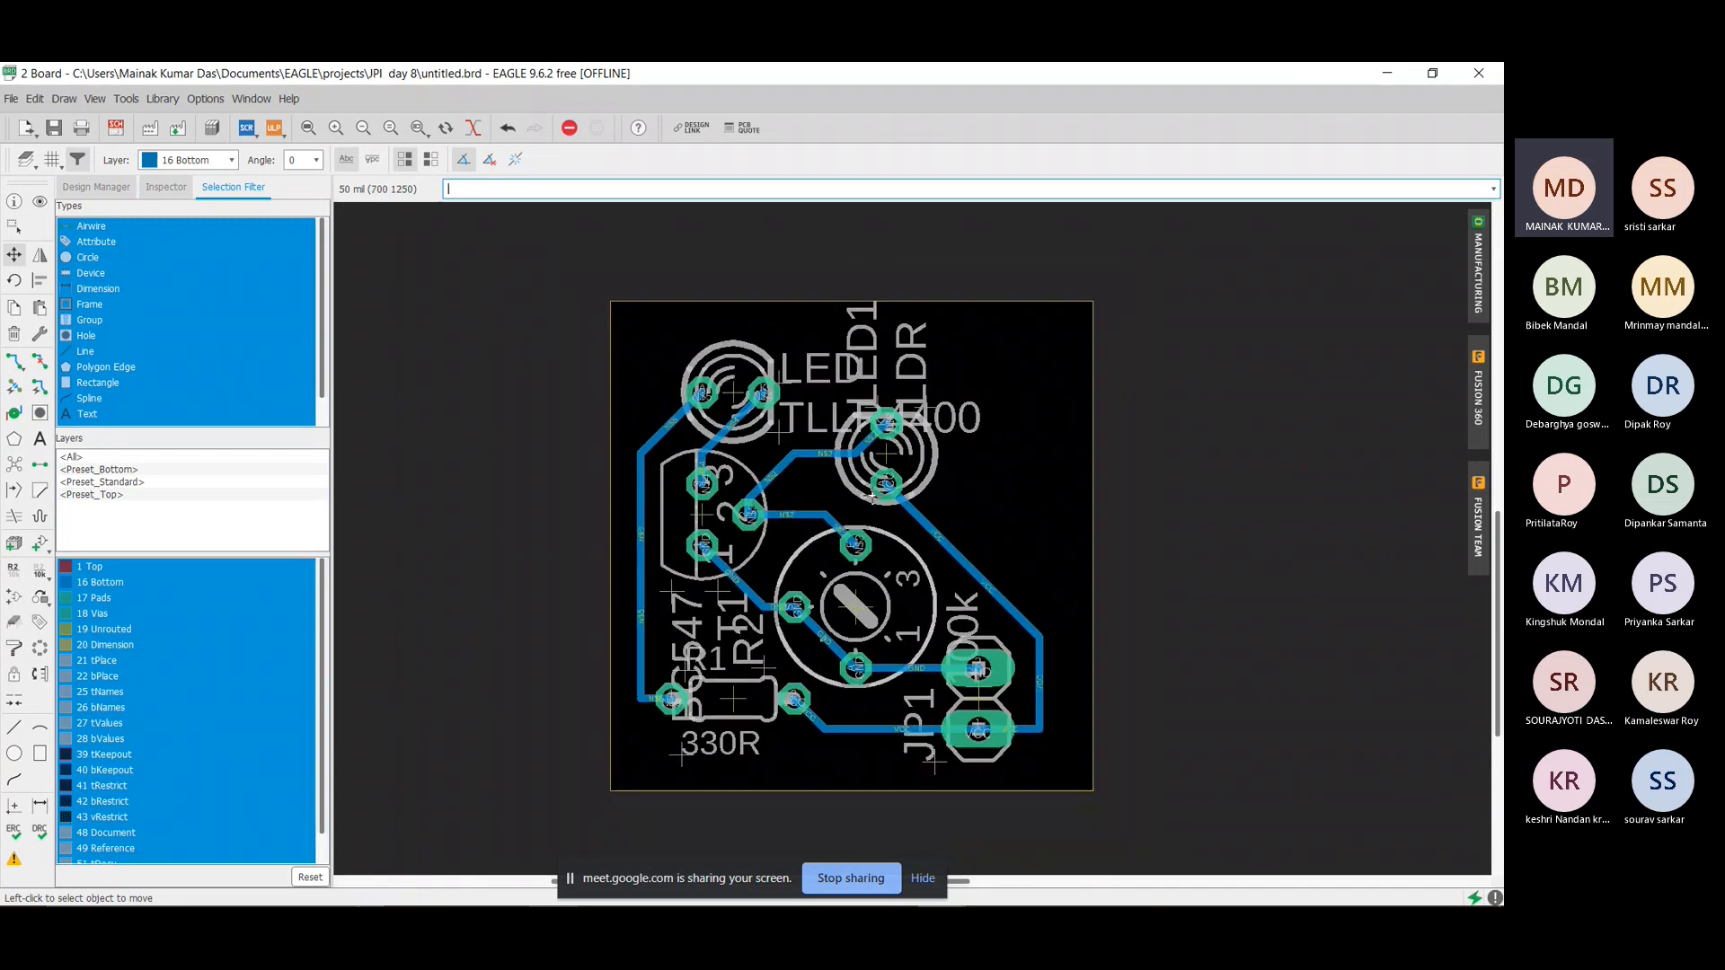
{"action": "scroll", "coordinate": [871, 494], "scroll_direction": "up", "scroll_amount": 3}
{"action": "scroll", "coordinate": [874, 498], "scroll_direction": "down", "scroll_amount": 2}
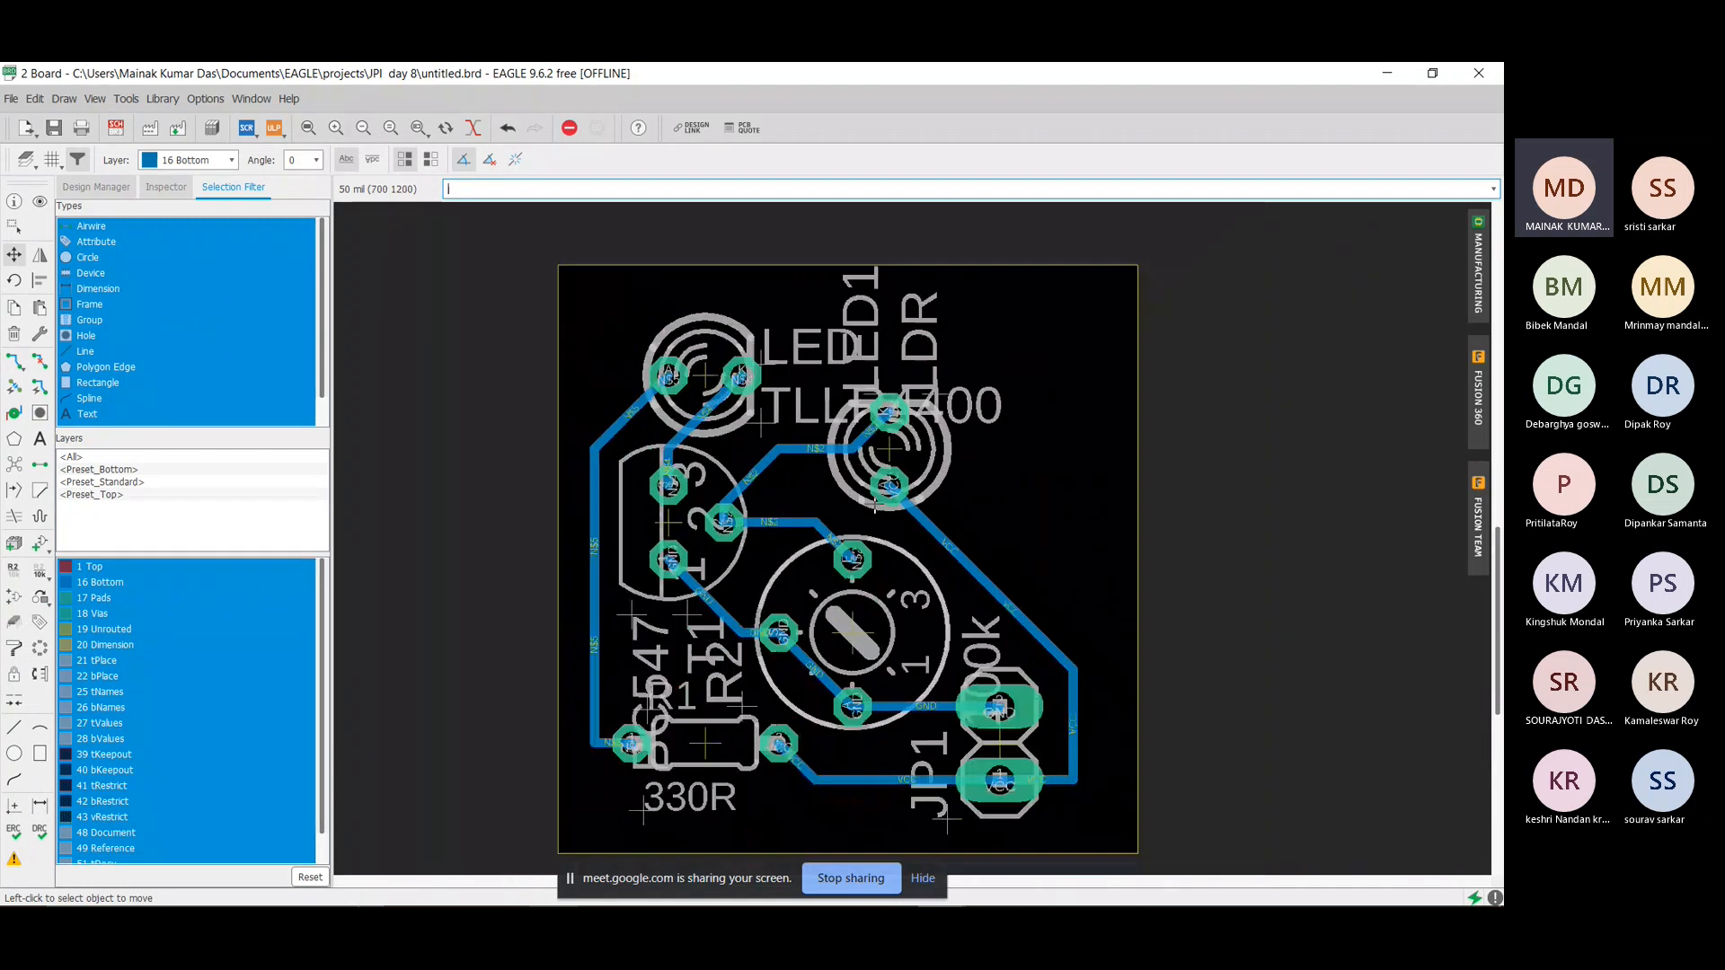
{"action": "scroll", "coordinate": [876, 508], "scroll_direction": "down", "scroll_amount": 1}
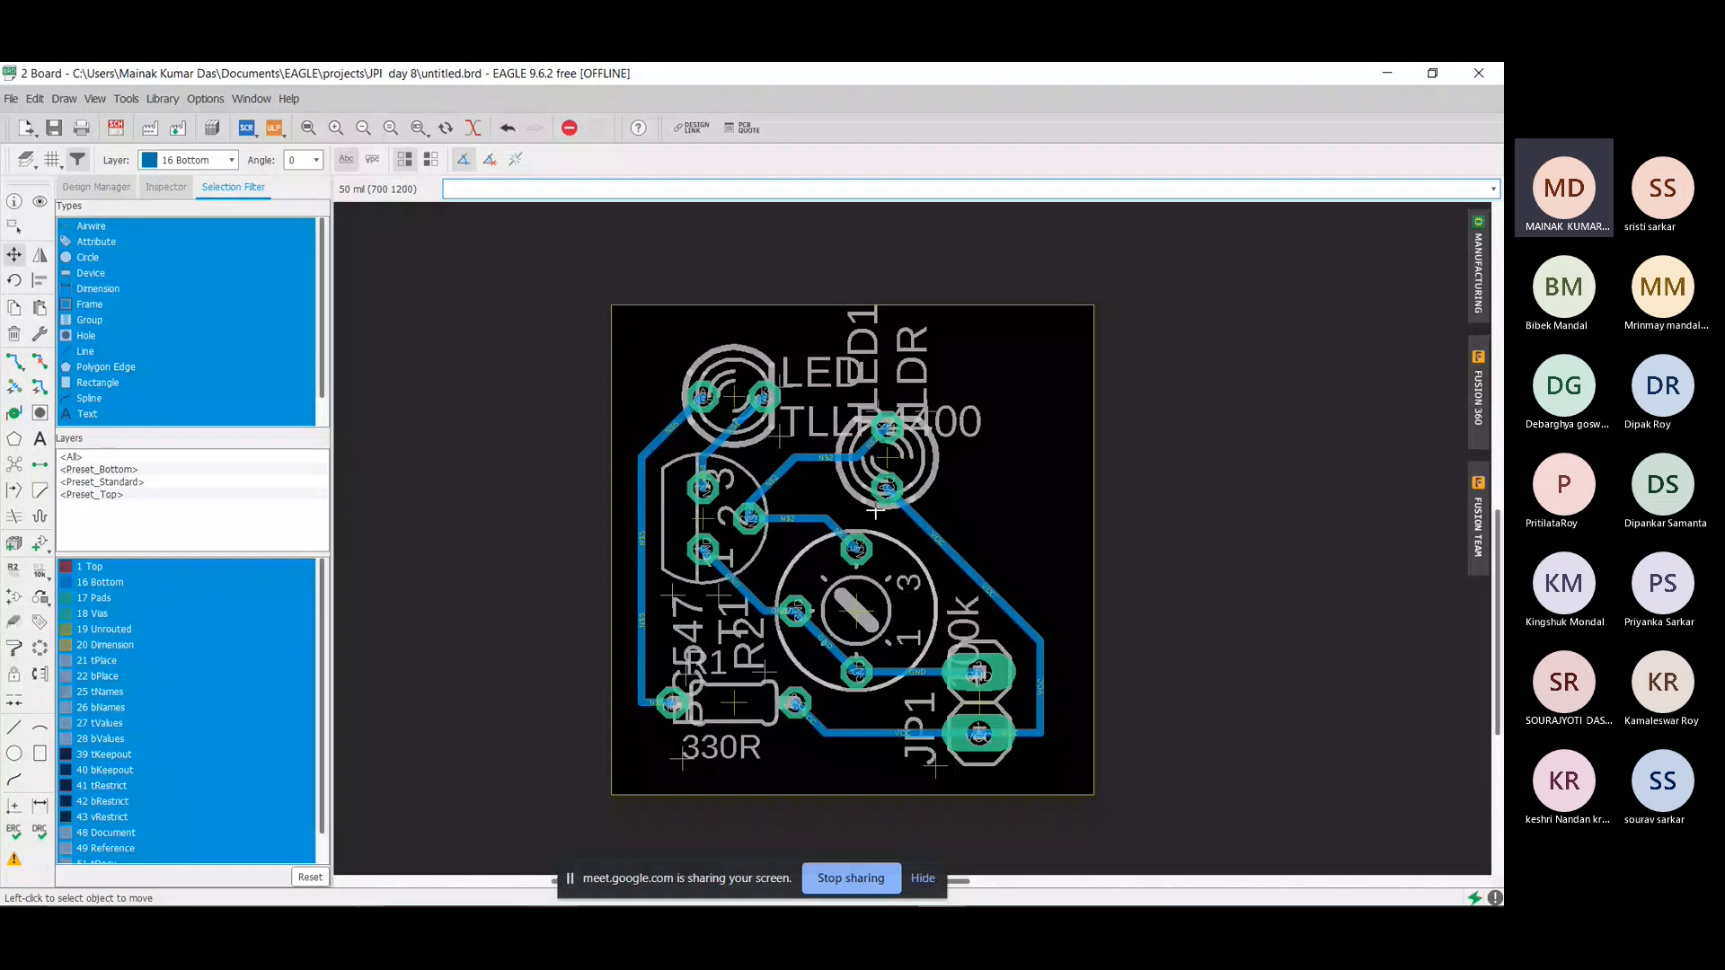
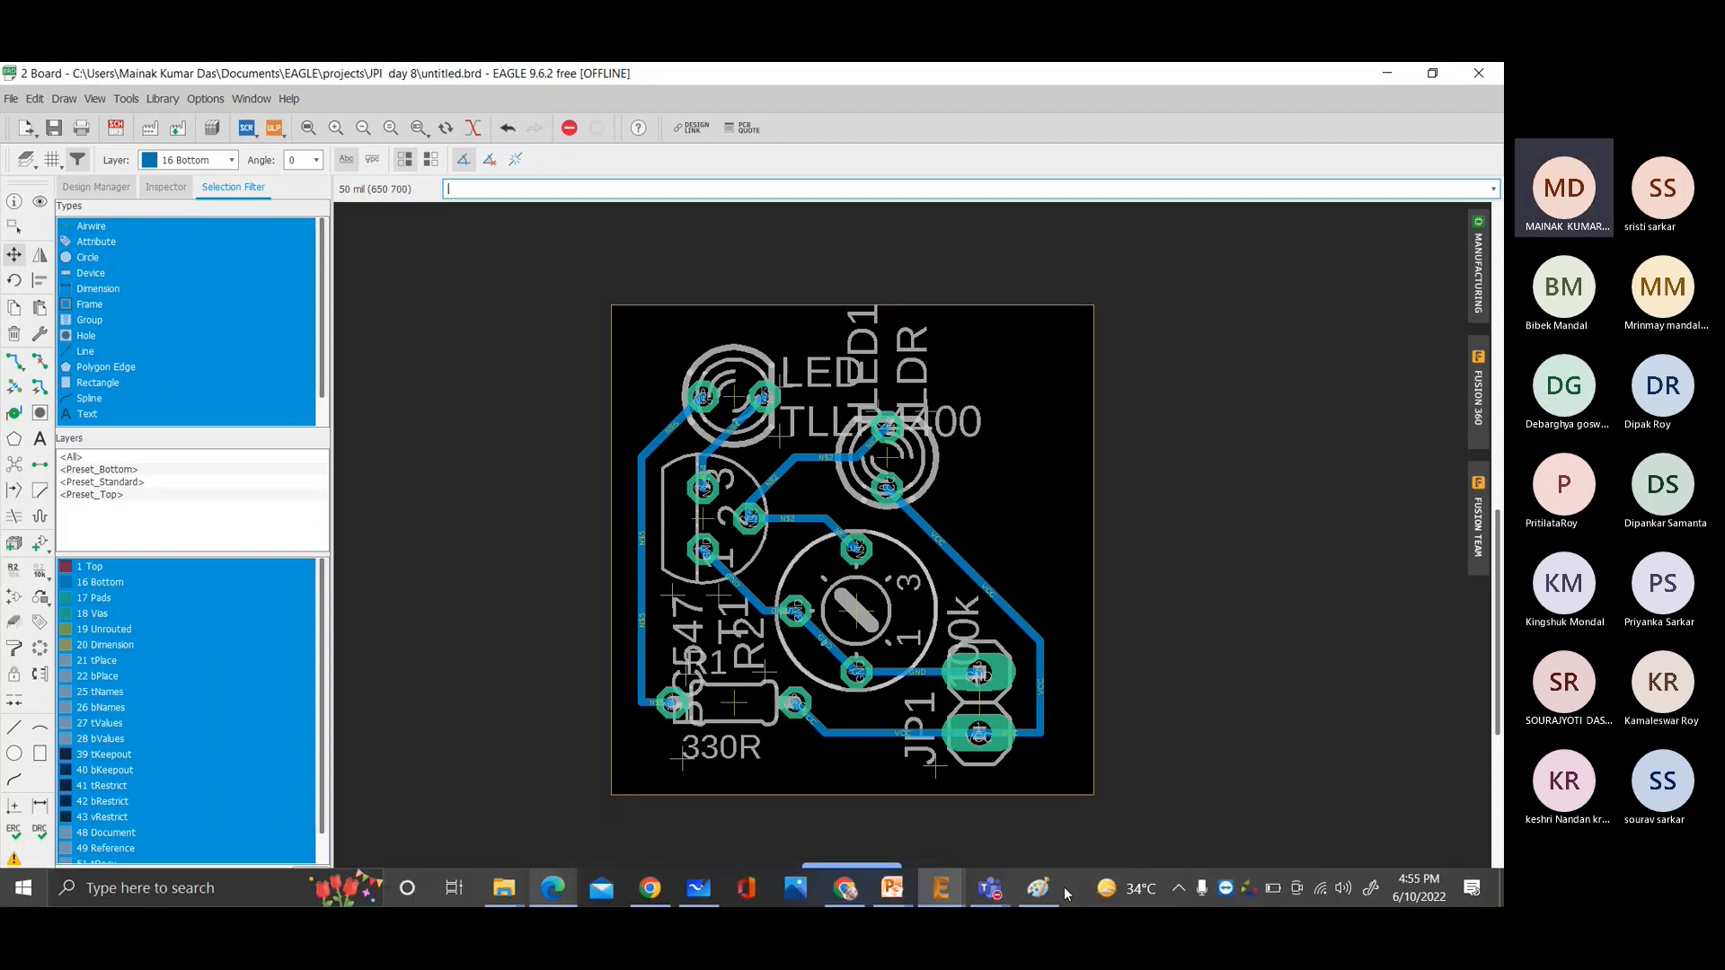
Switch to the JP meeting window in Microsoft Teams.
{"action": "left_click", "coordinate": [988, 889]}
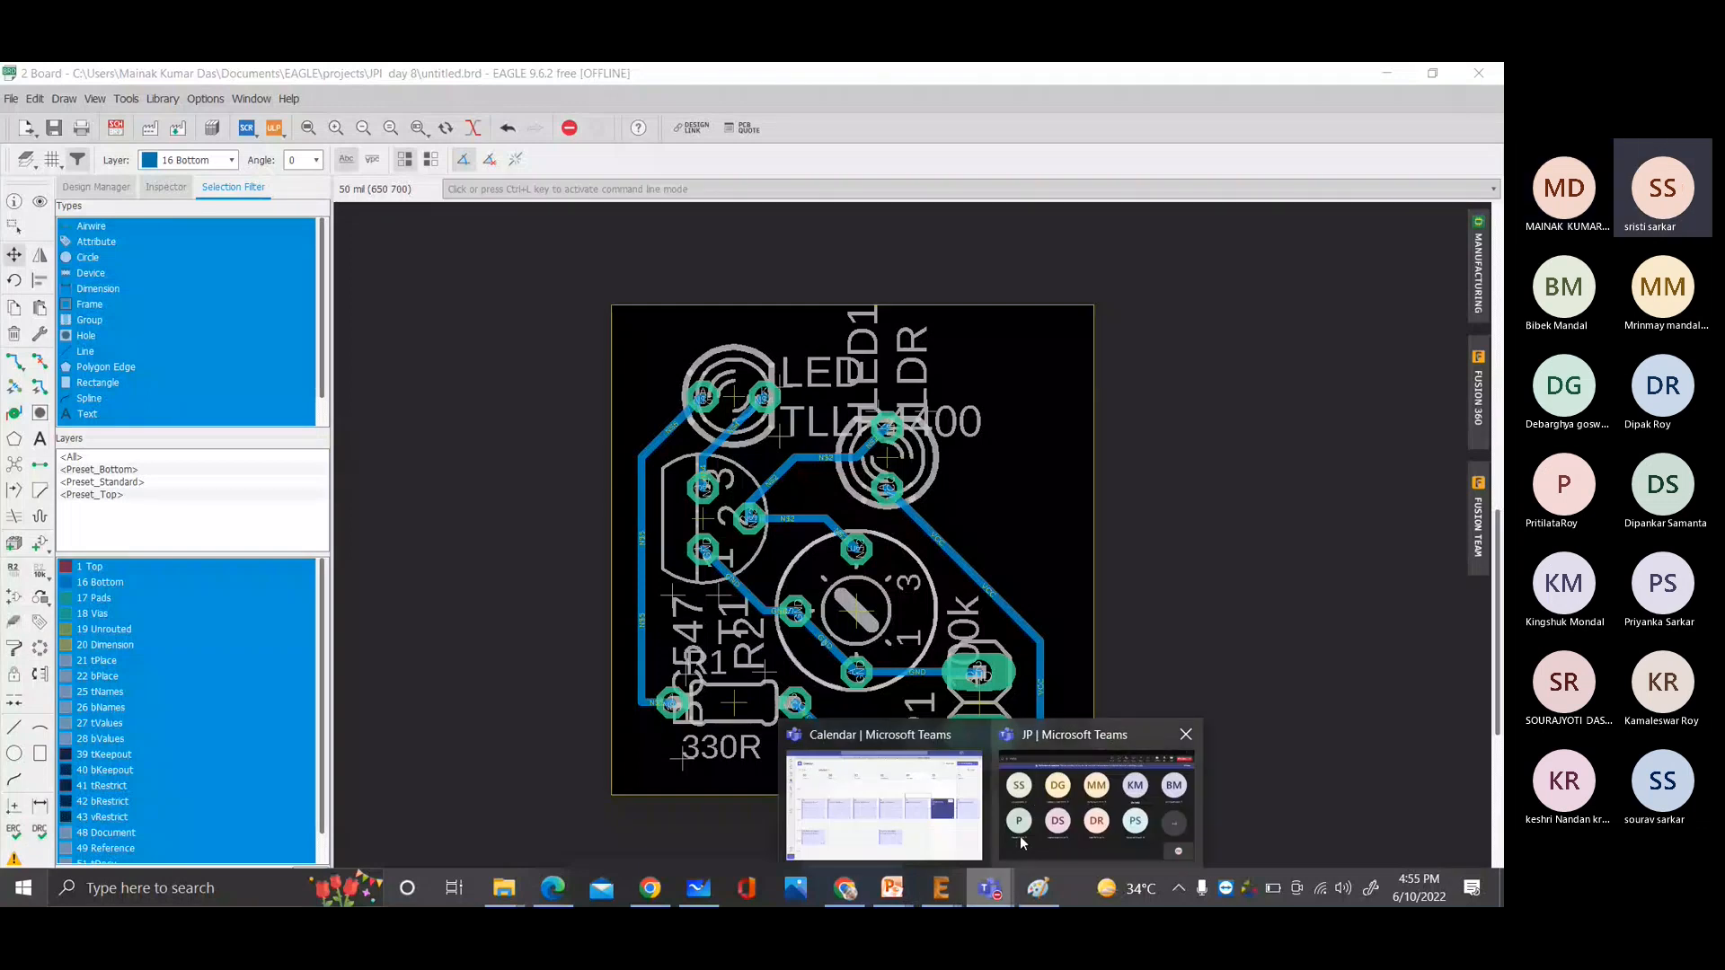
{"action": "left_click", "coordinate": [1022, 842]}
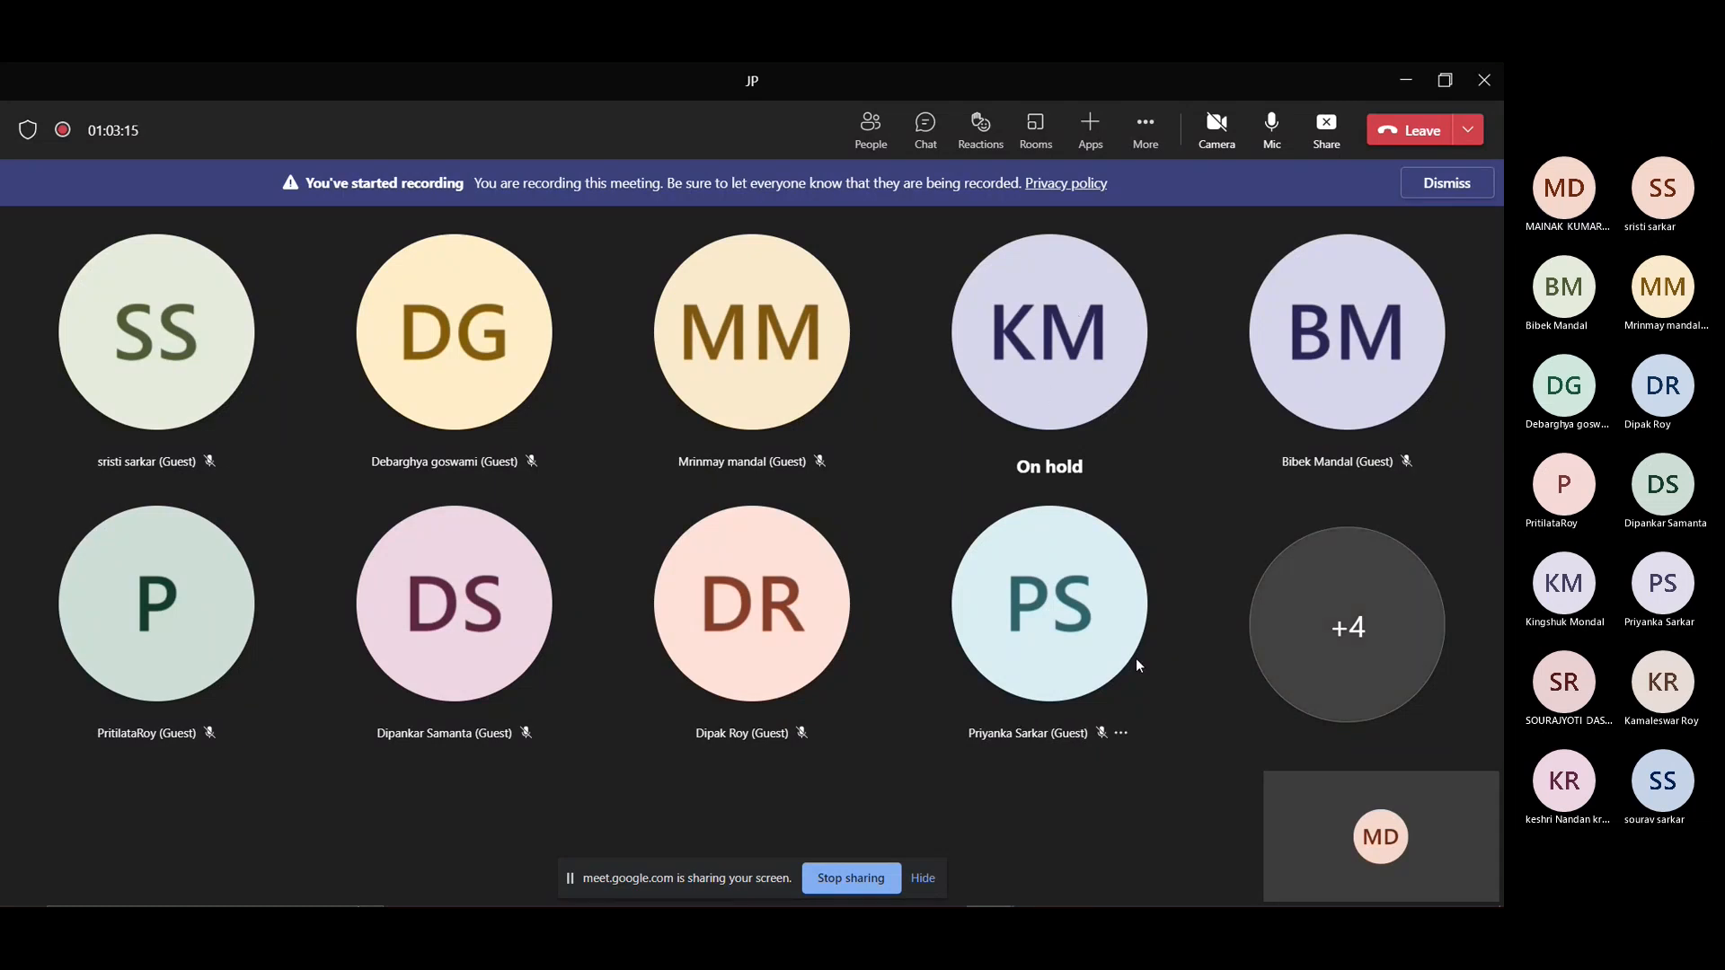
{"action": "left_click", "coordinate": [1150, 130]}
{"action": "left_click", "coordinate": [1151, 131]}
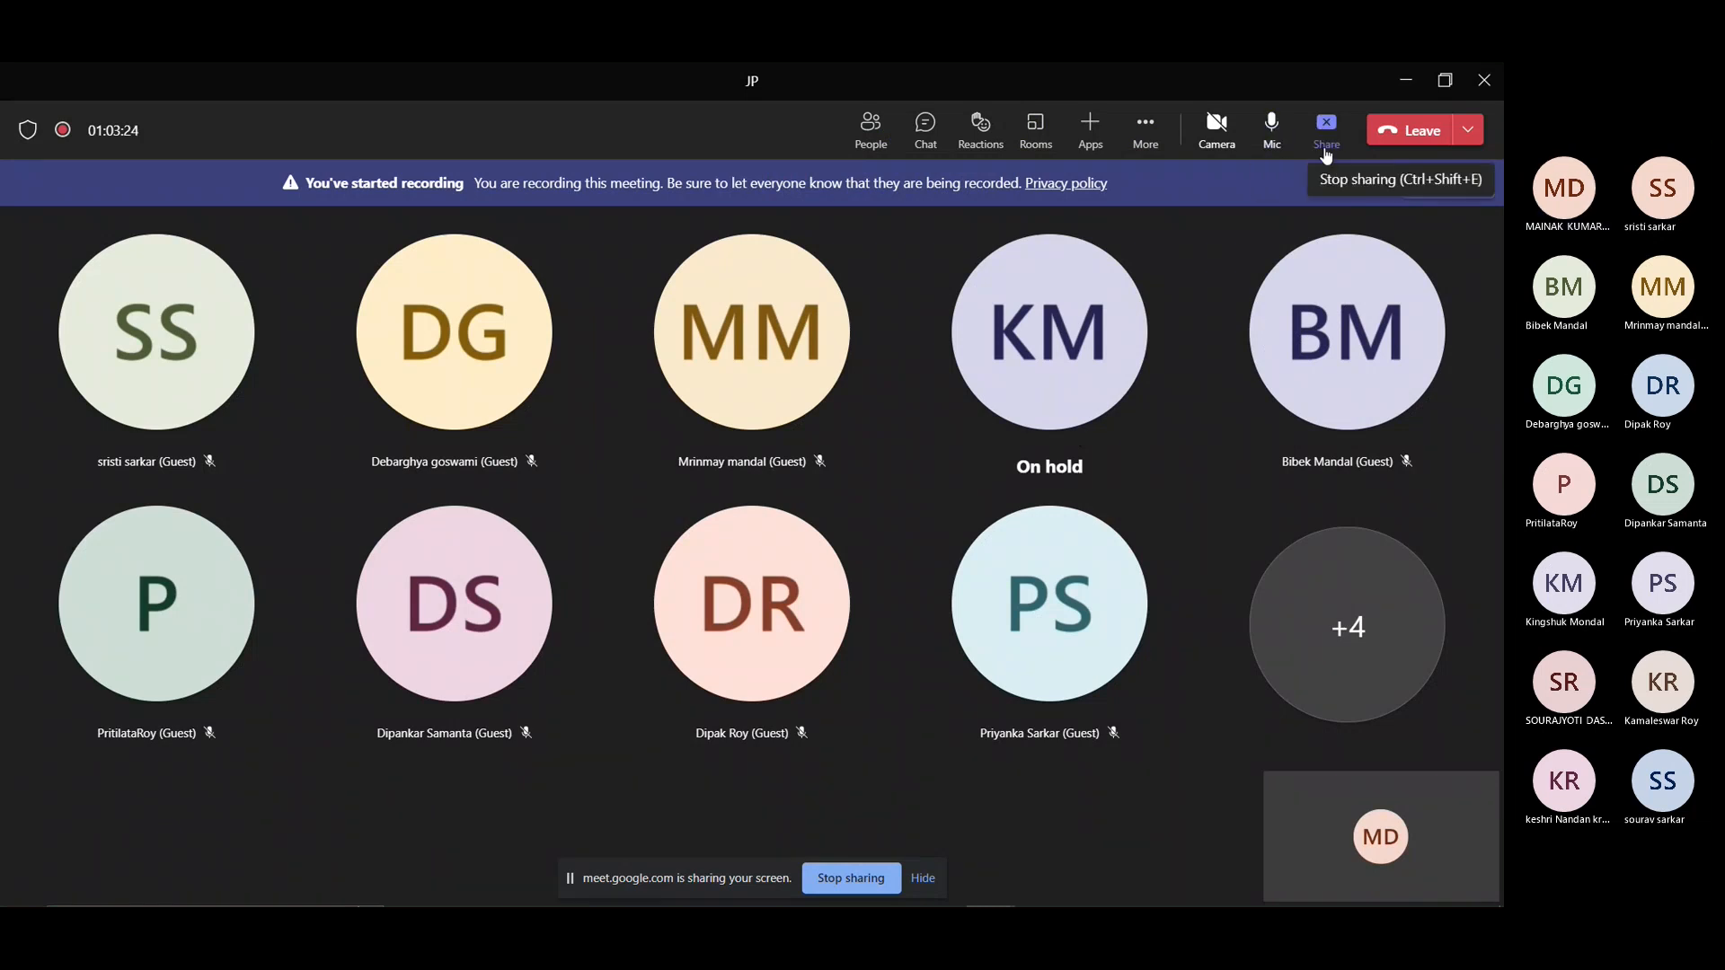
{"action": "left_click", "coordinate": [973, 122]}
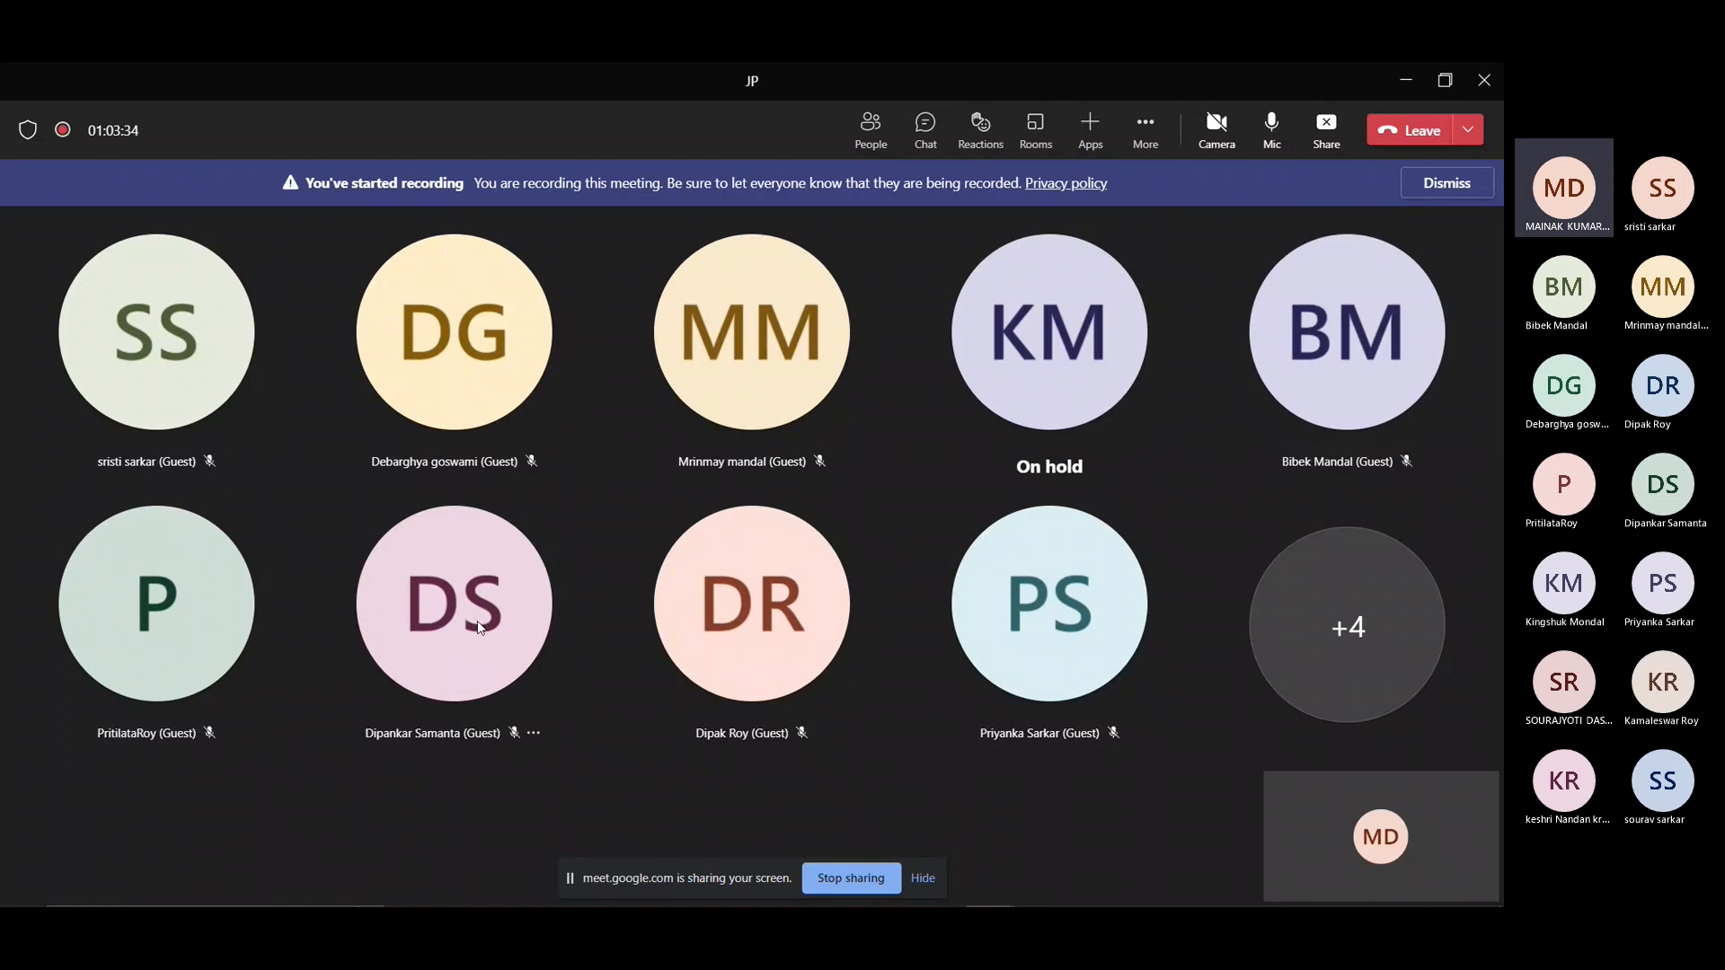
Open the meeting's full participants list and review the attendees down to the end of the list.
{"action": "mouse_move", "coordinate": [477, 621]}
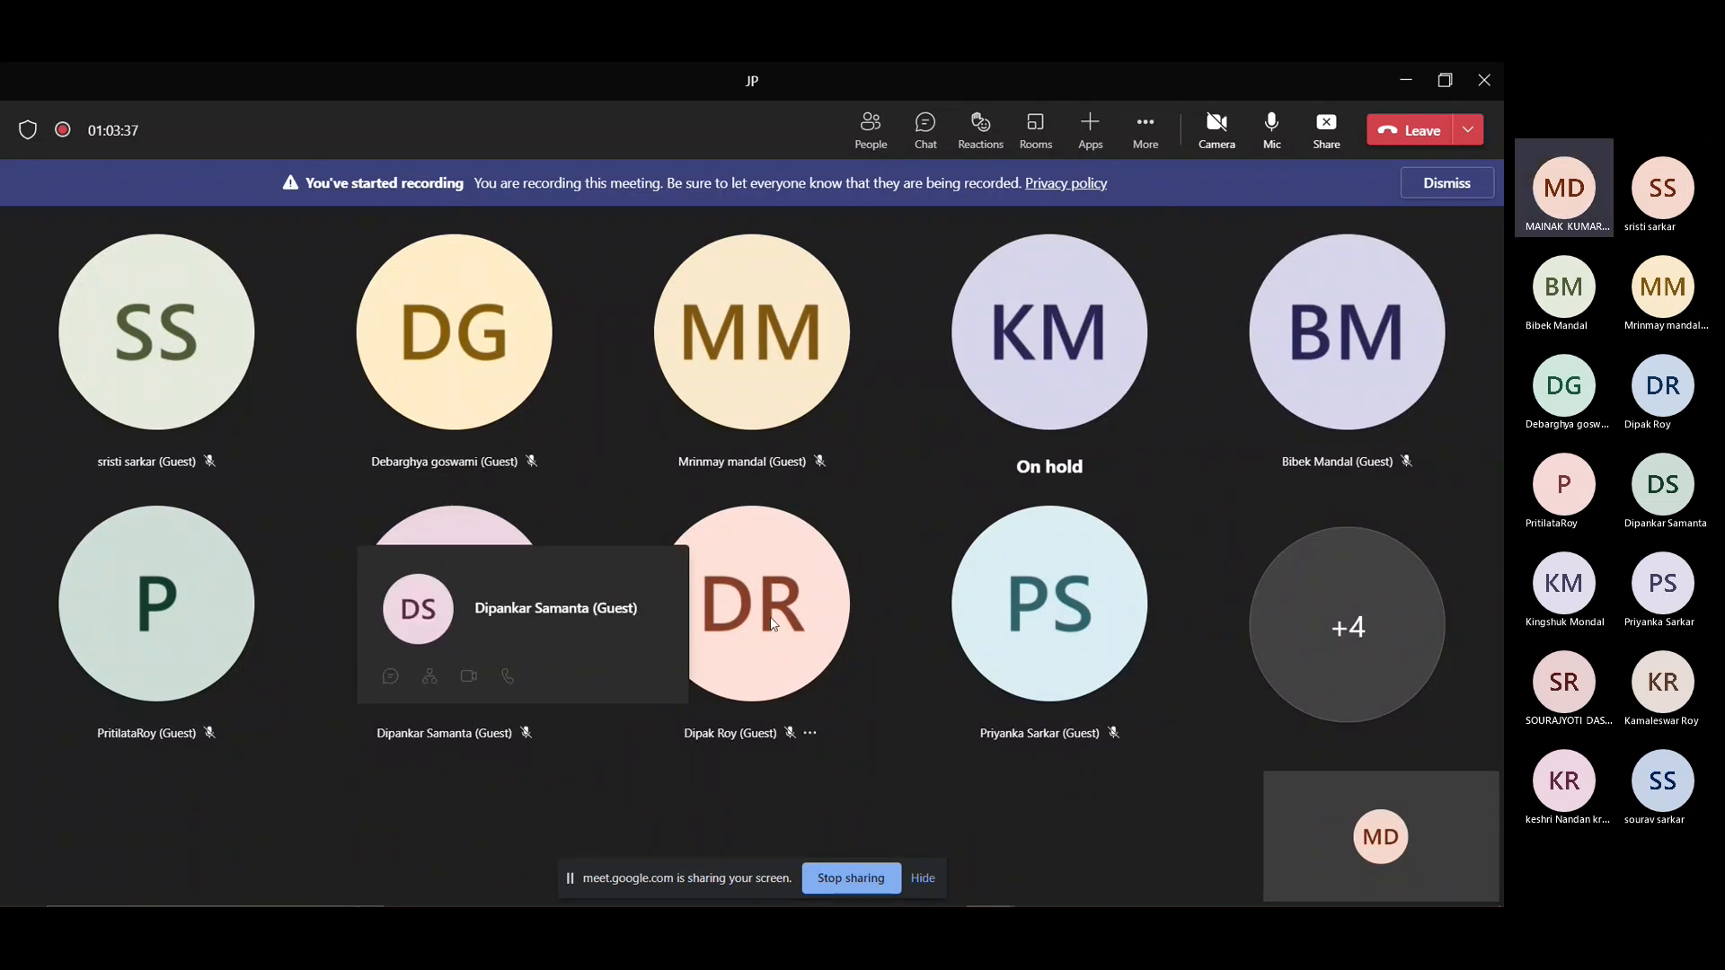
{"action": "left_click", "coordinate": [1361, 623]}
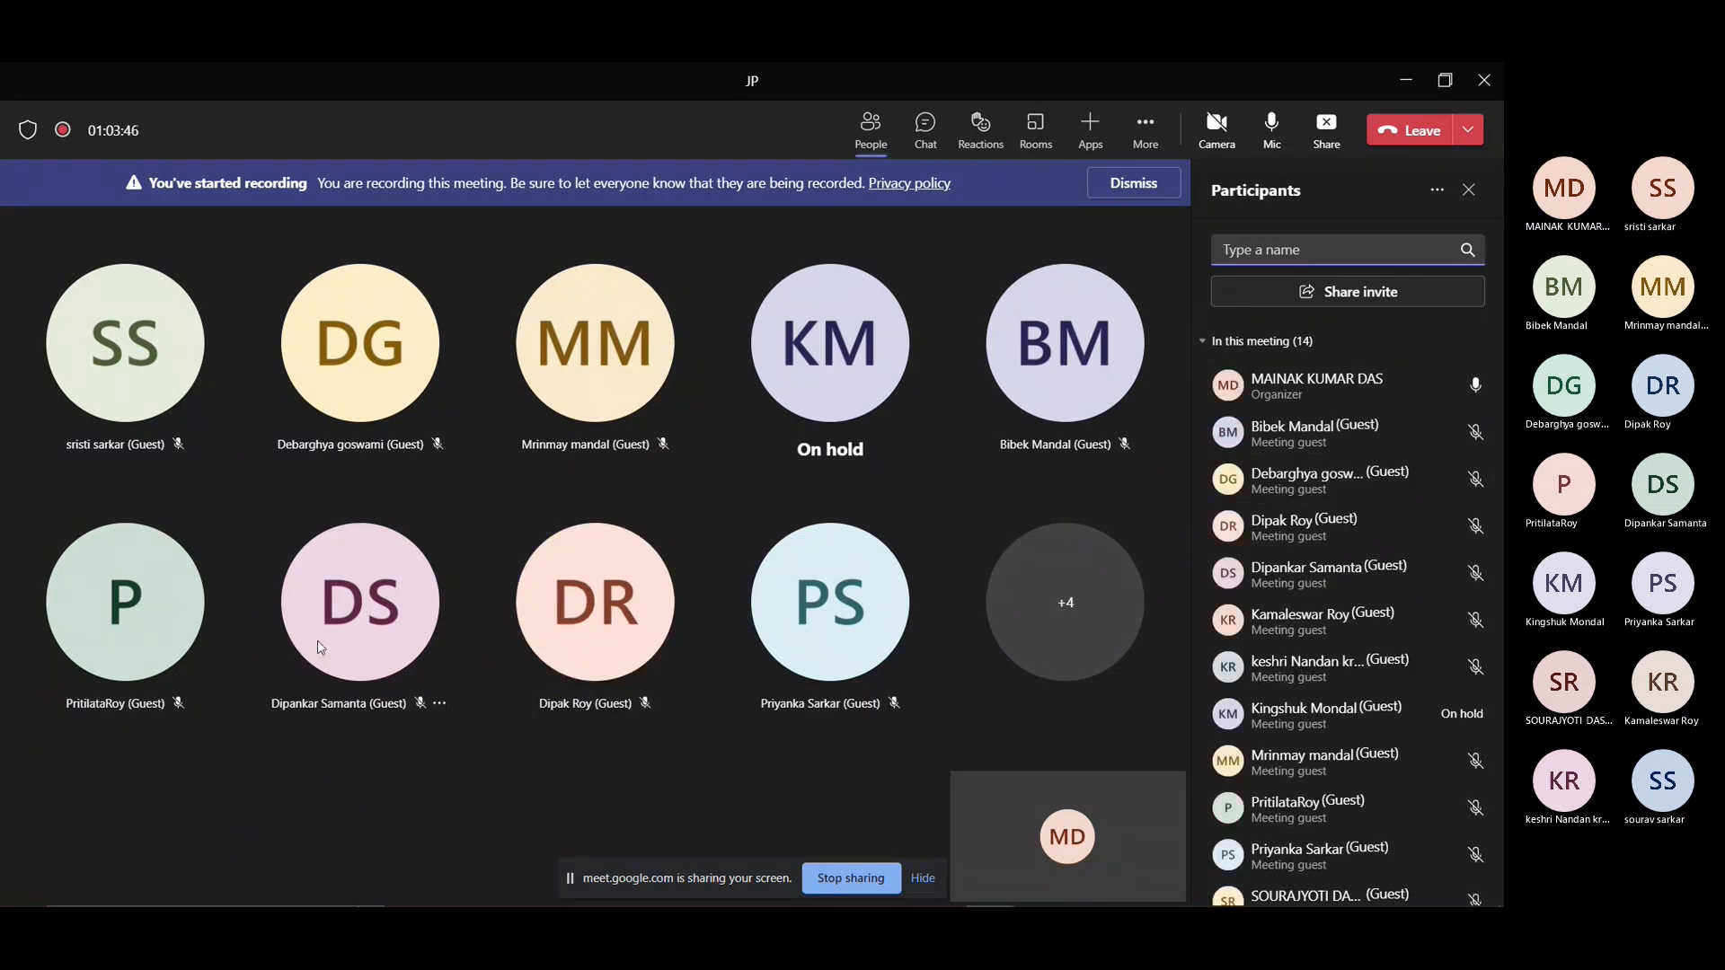
{"action": "mouse_move", "coordinate": [414, 647]}
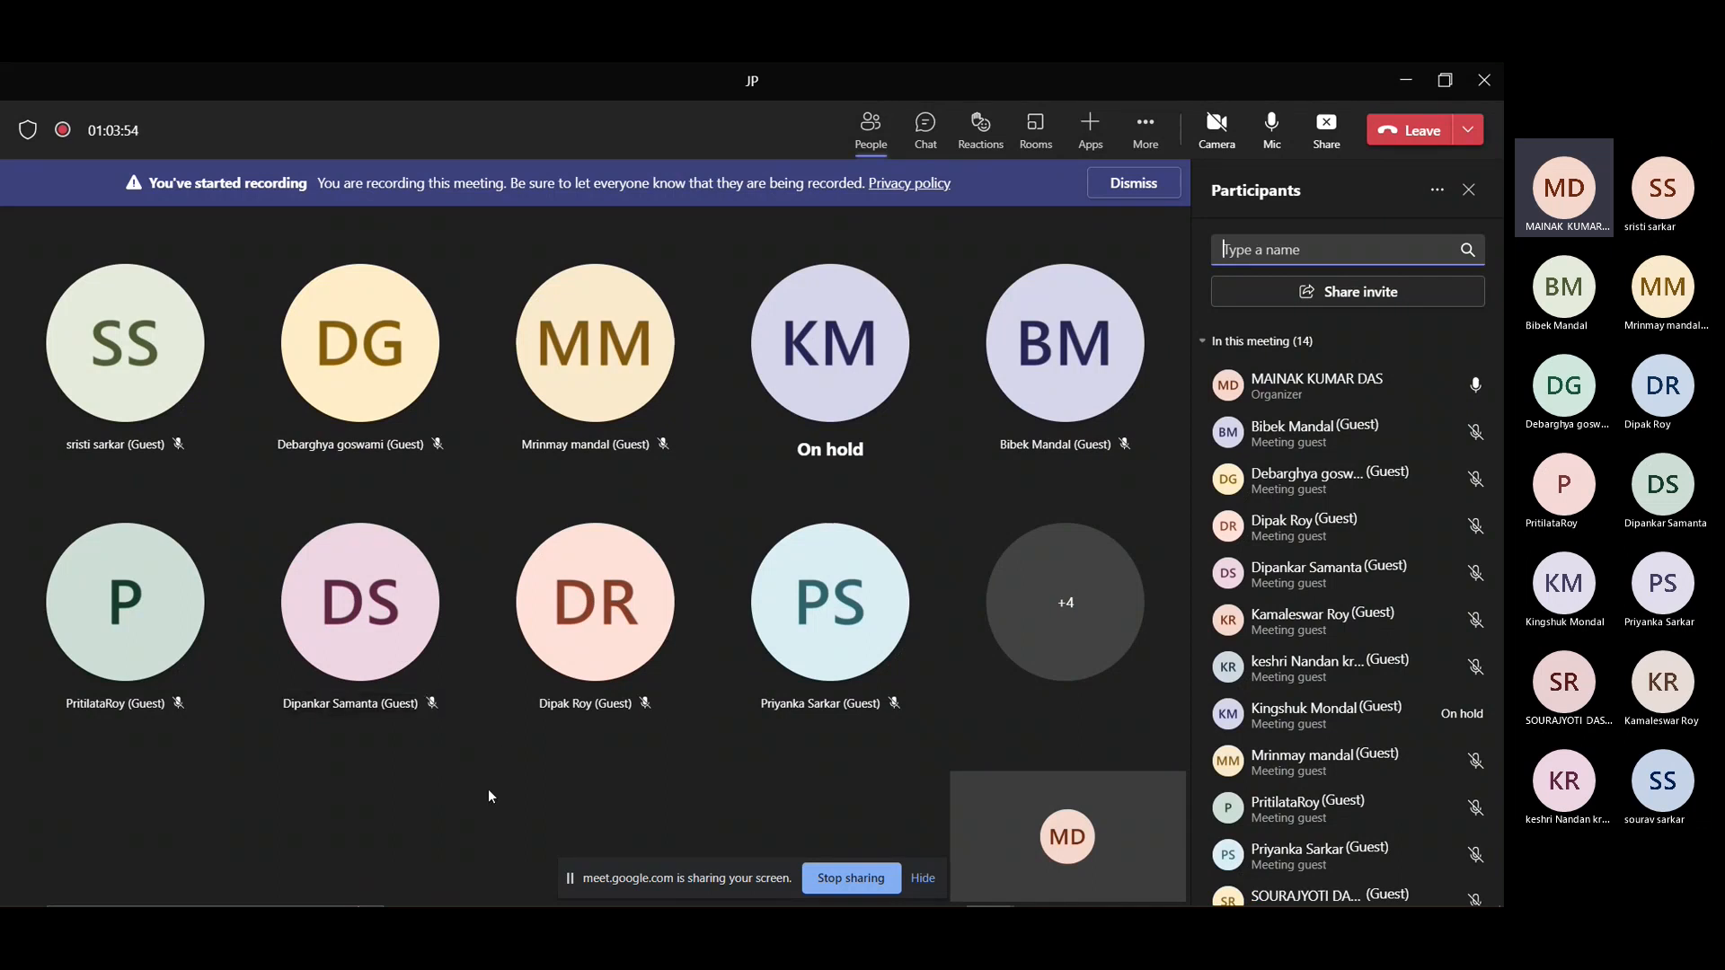
{"action": "mouse_move", "coordinate": [699, 889]}
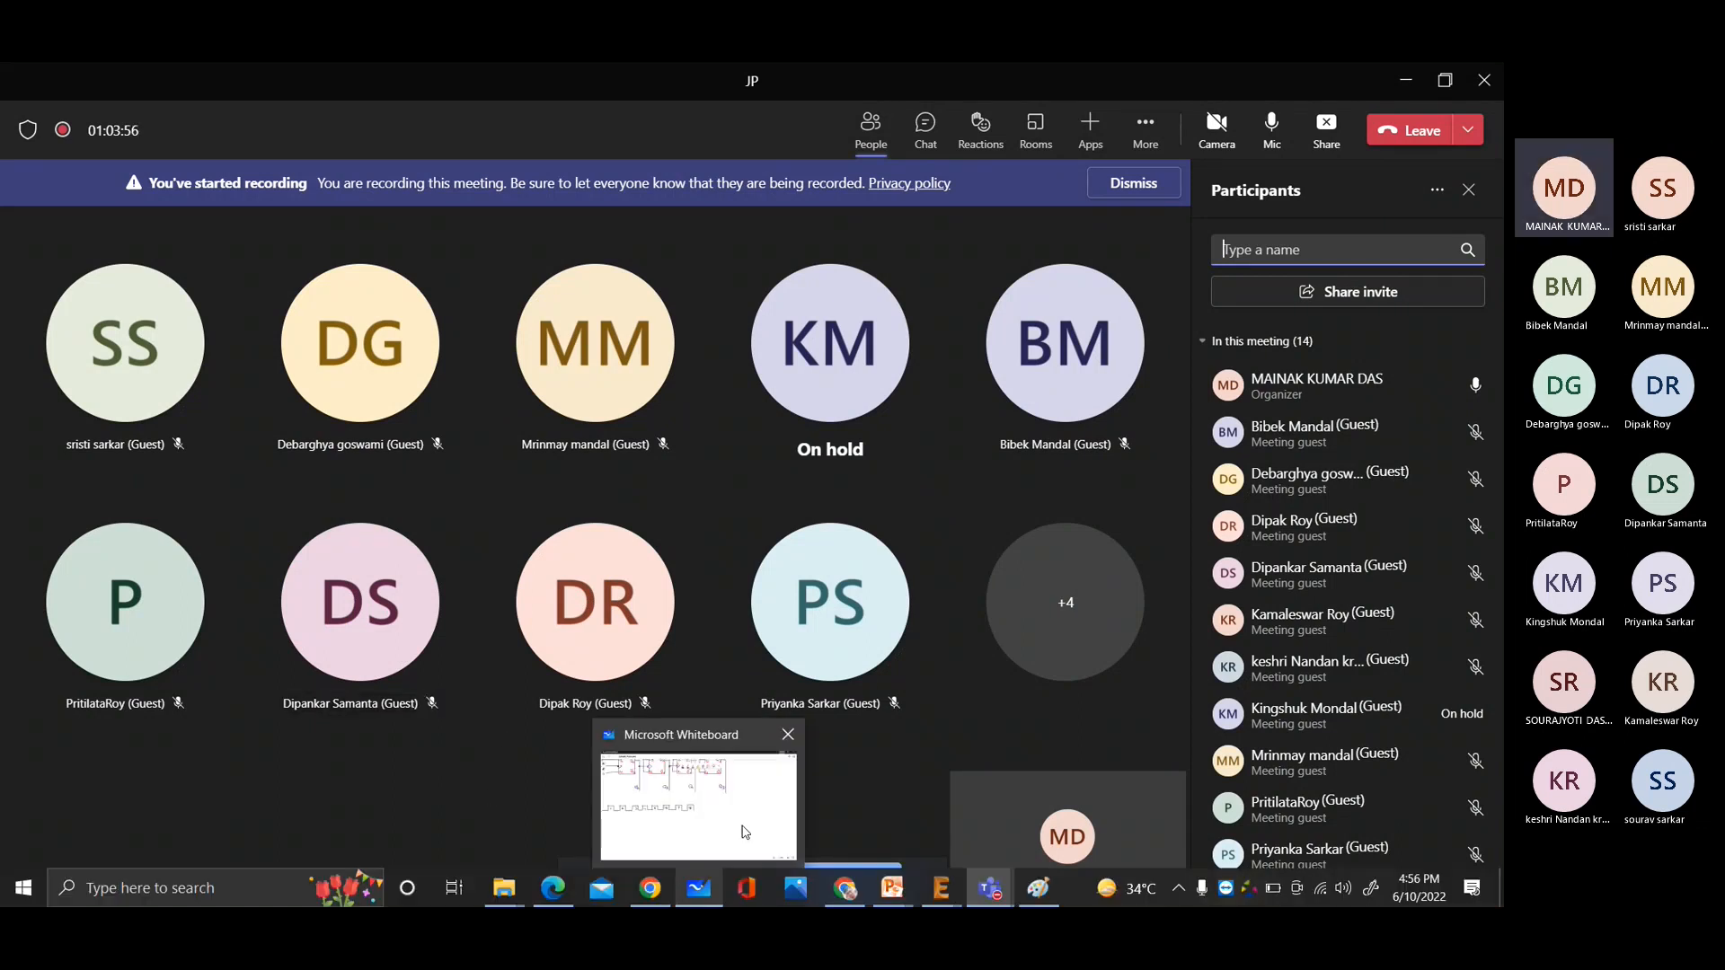
{"action": "scroll", "coordinate": [1339, 613], "scroll_direction": "down", "scroll_amount": 3}
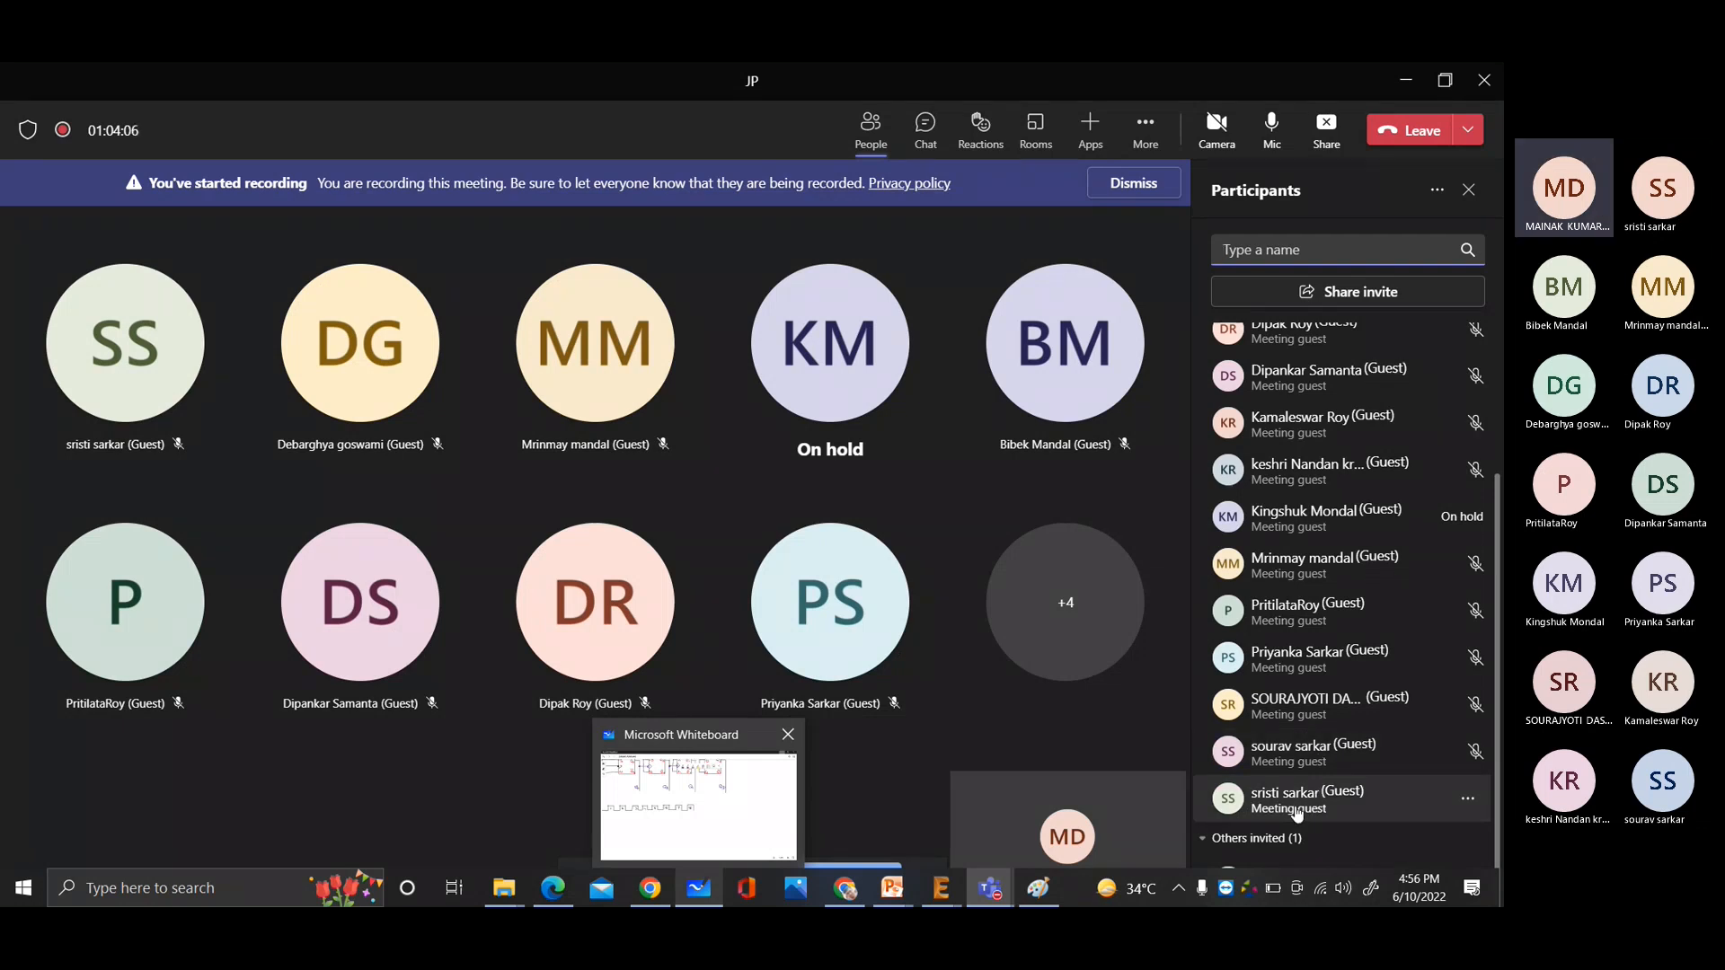
Return to the start of the Teams participants list, then switch to the Google Meet window in Chrome to review its attendees.
{"action": "scroll", "coordinate": [1296, 809], "scroll_direction": "up", "scroll_amount": 3}
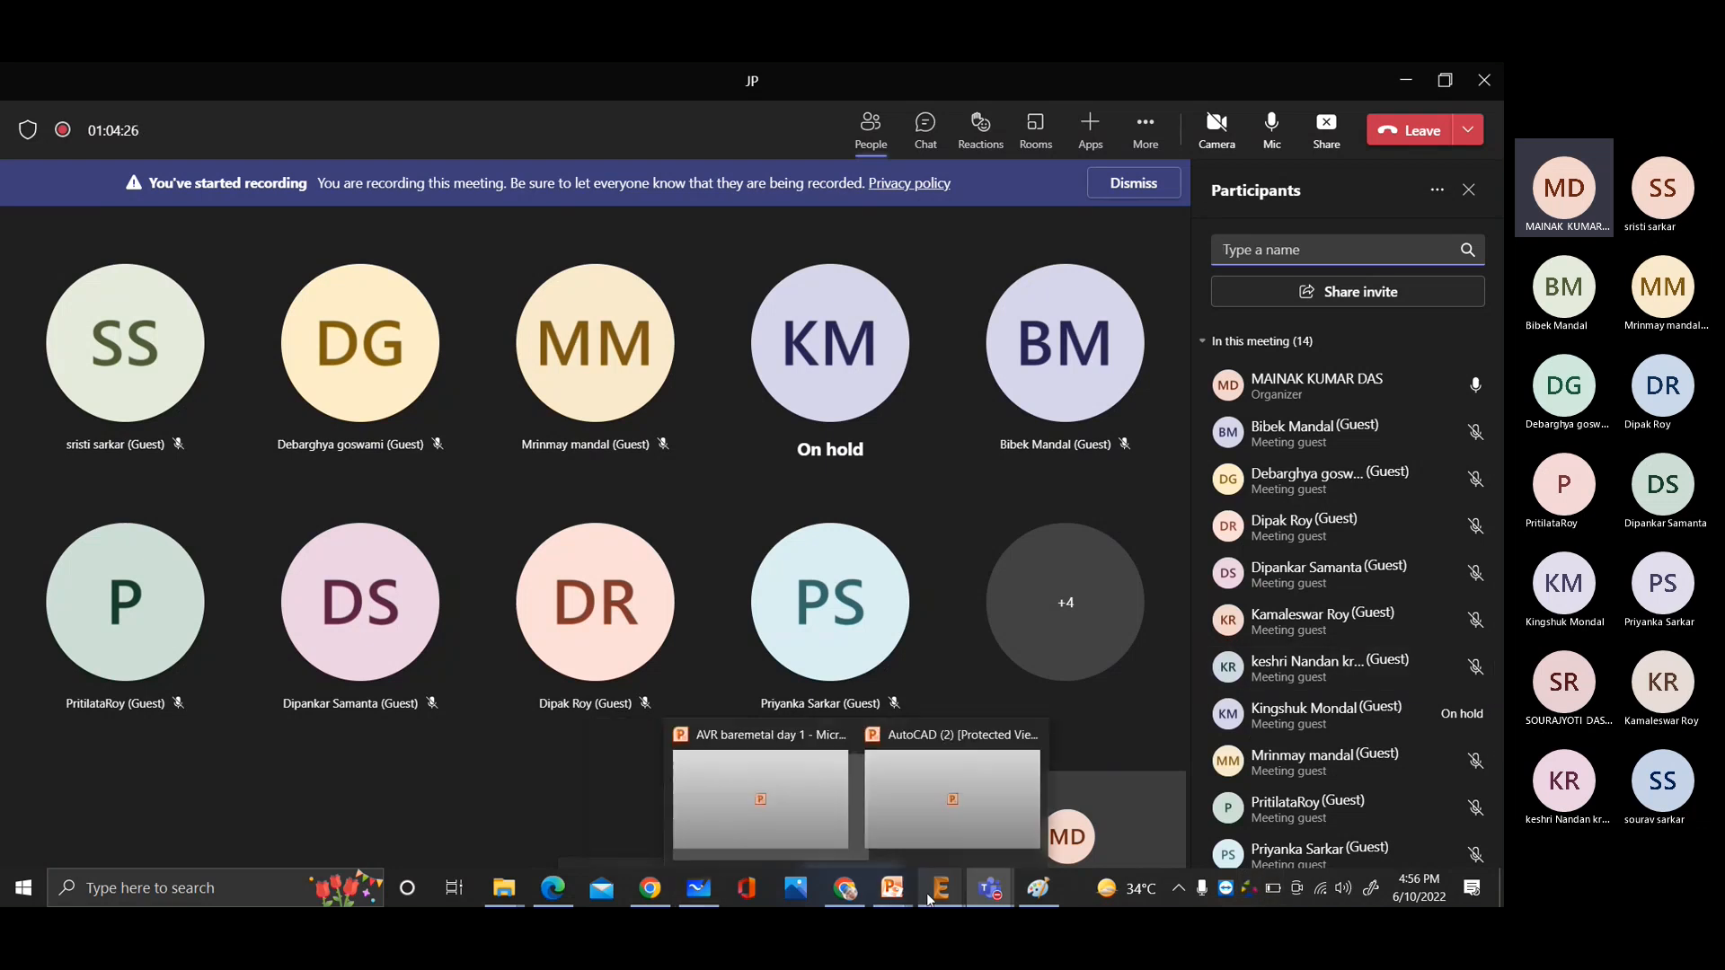
{"action": "mouse_move", "coordinate": [1024, 904]}
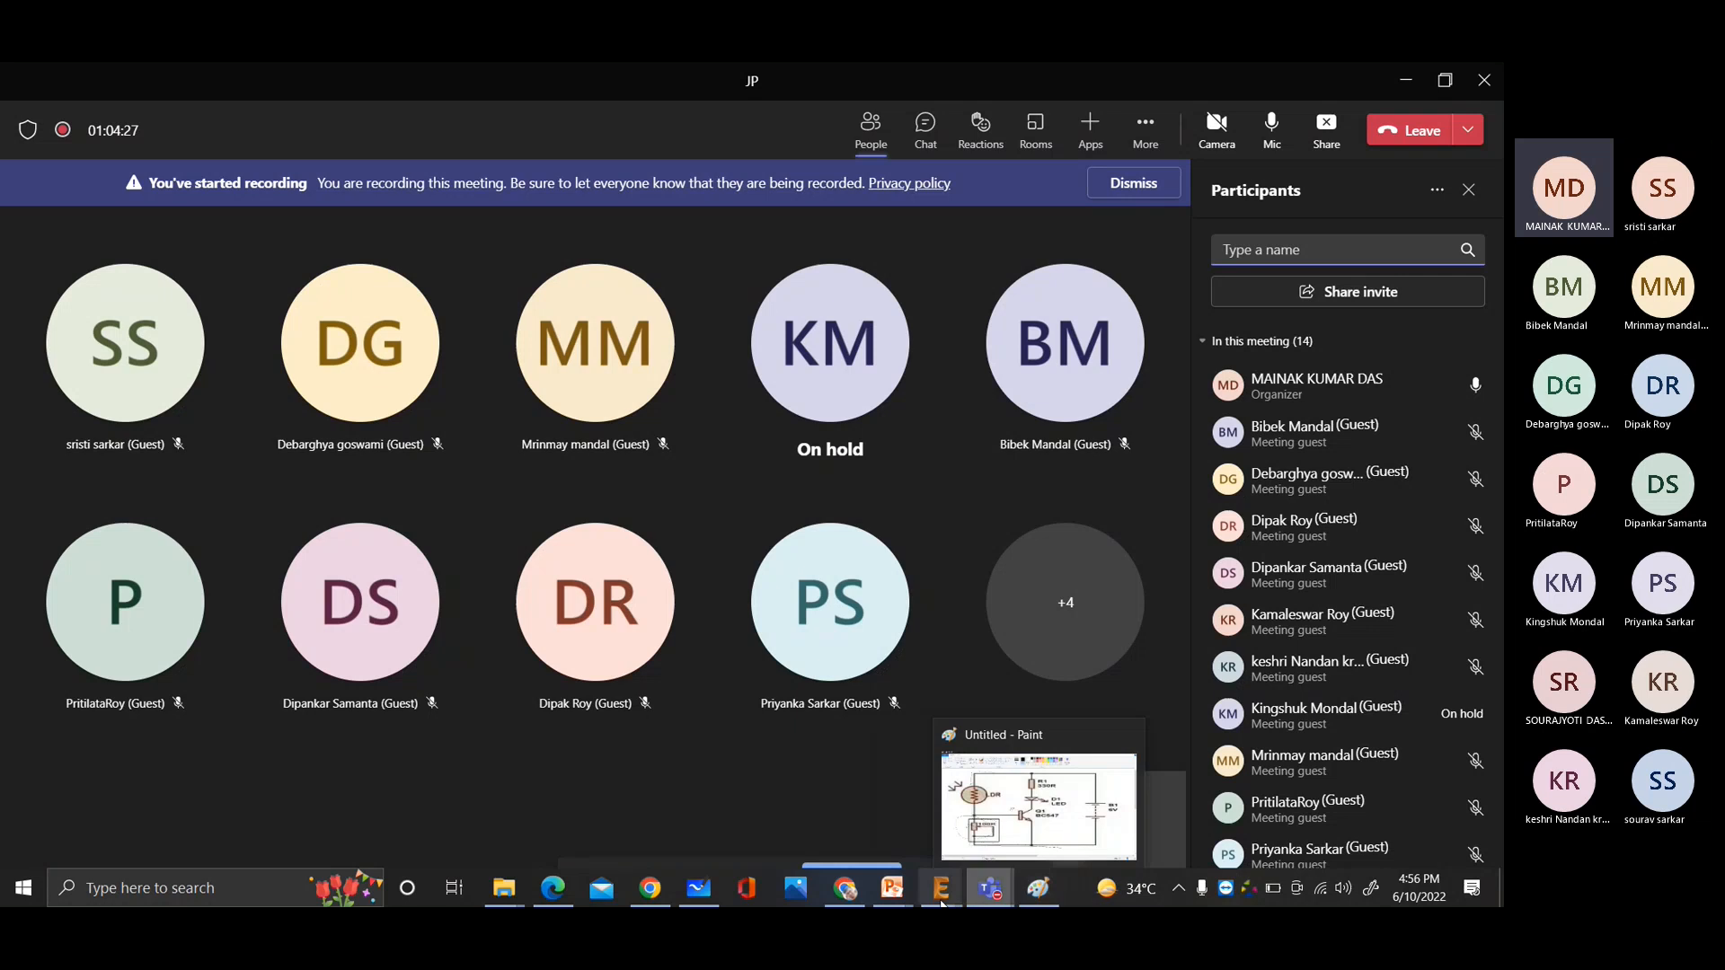
{"action": "mouse_move", "coordinate": [845, 888]}
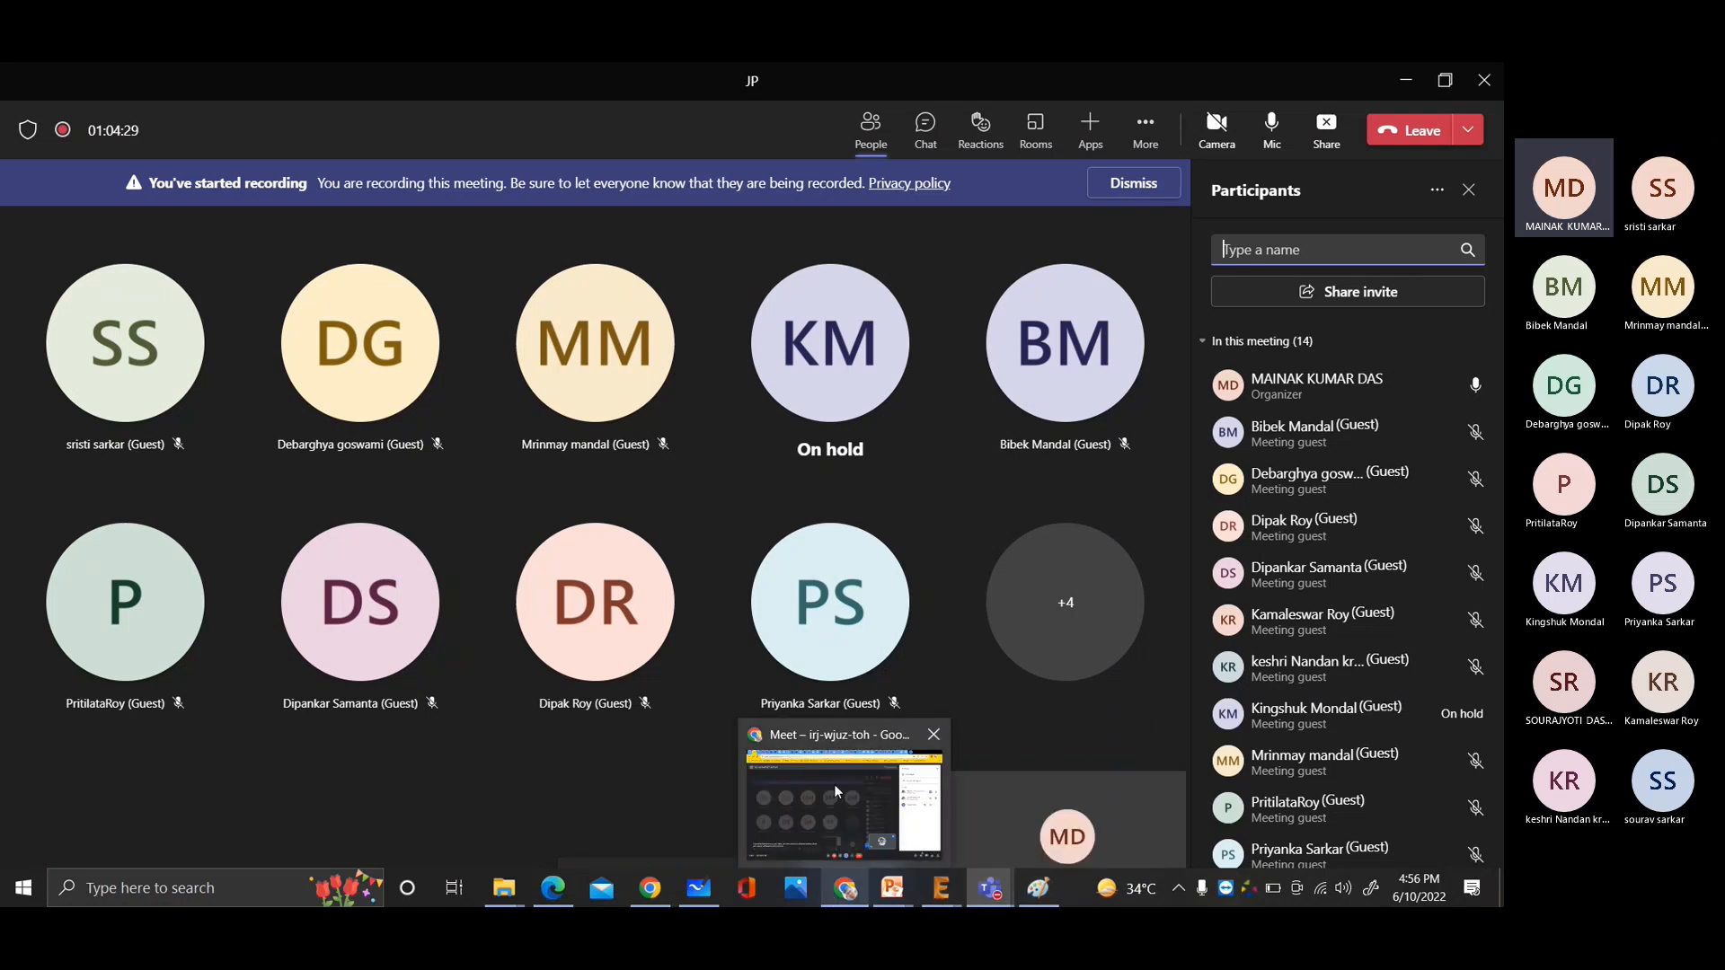
{"action": "mouse_move", "coordinate": [835, 790]}
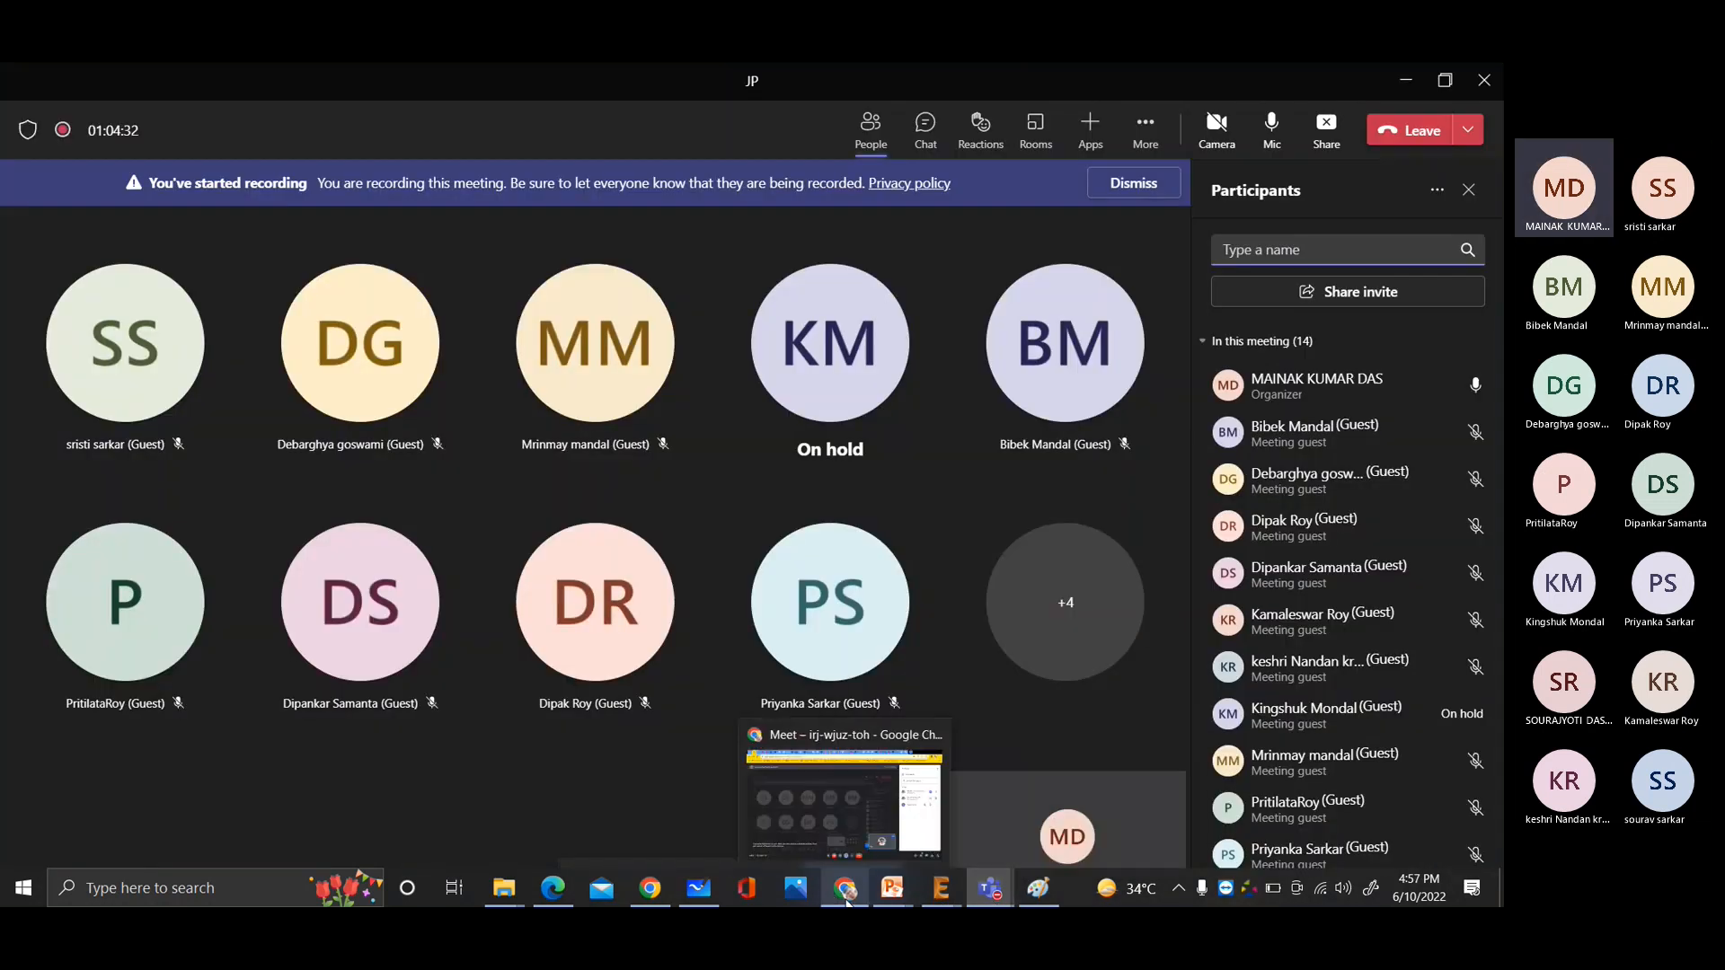
{"action": "left_click", "coordinate": [845, 746]}
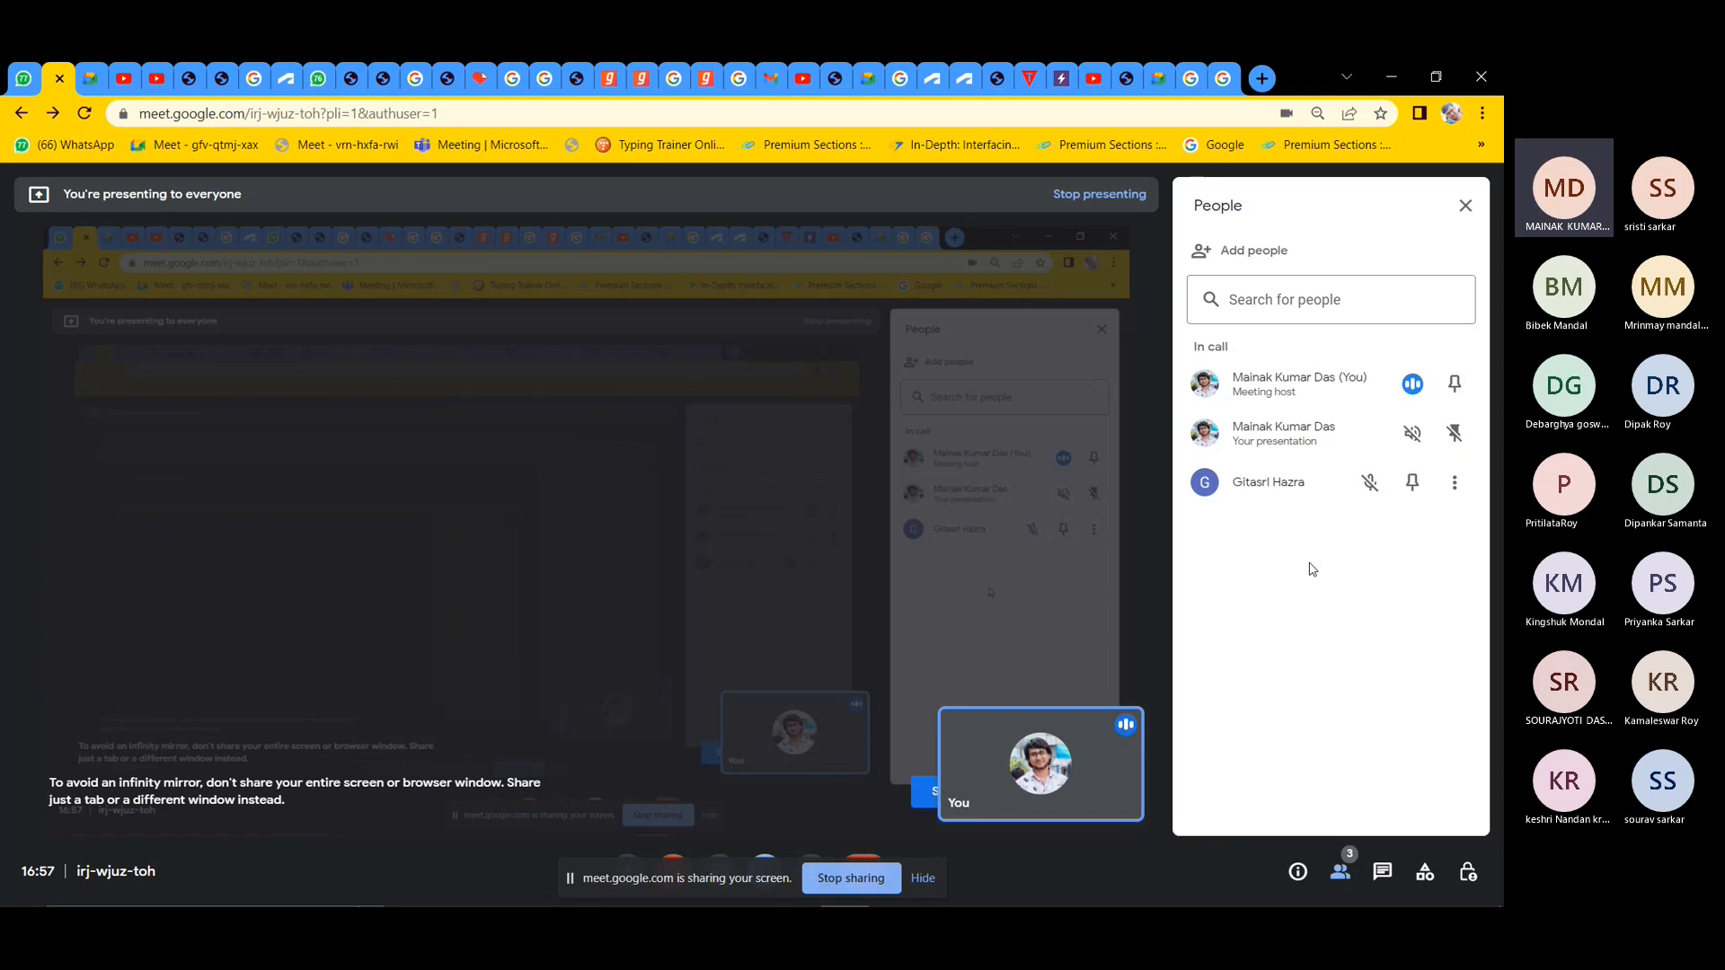
Switch back to the EAGLE board layout window.
{"action": "mouse_move", "coordinate": [813, 901]}
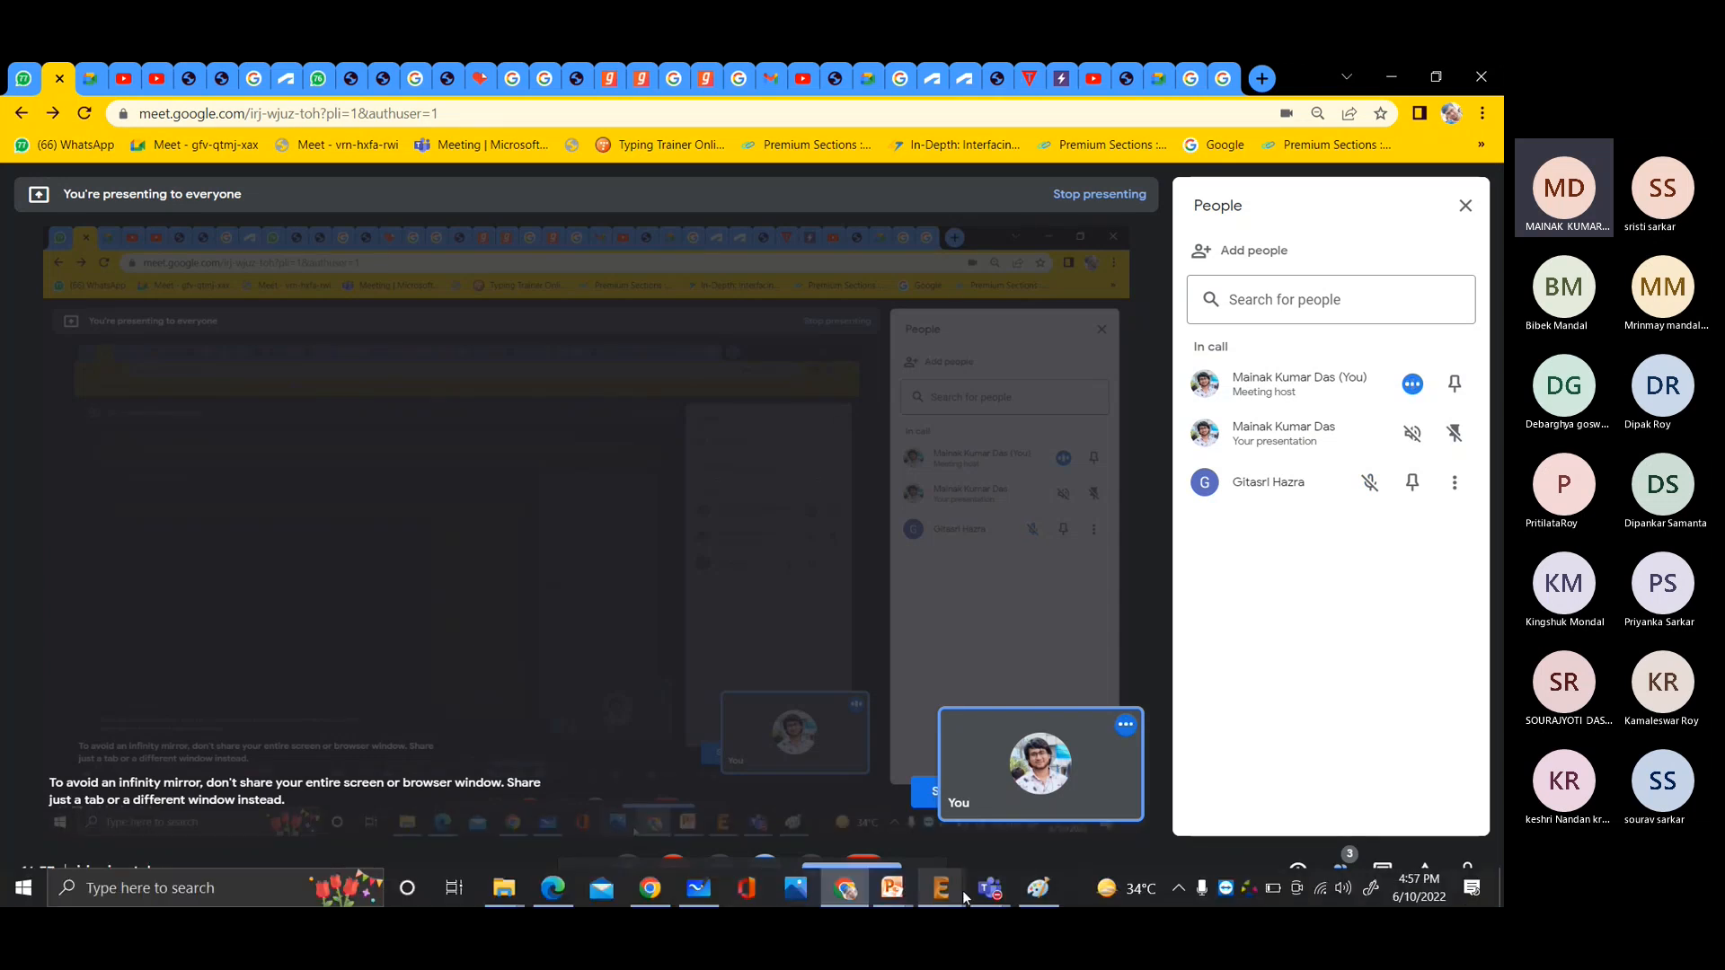
{"action": "mouse_move", "coordinate": [963, 891]}
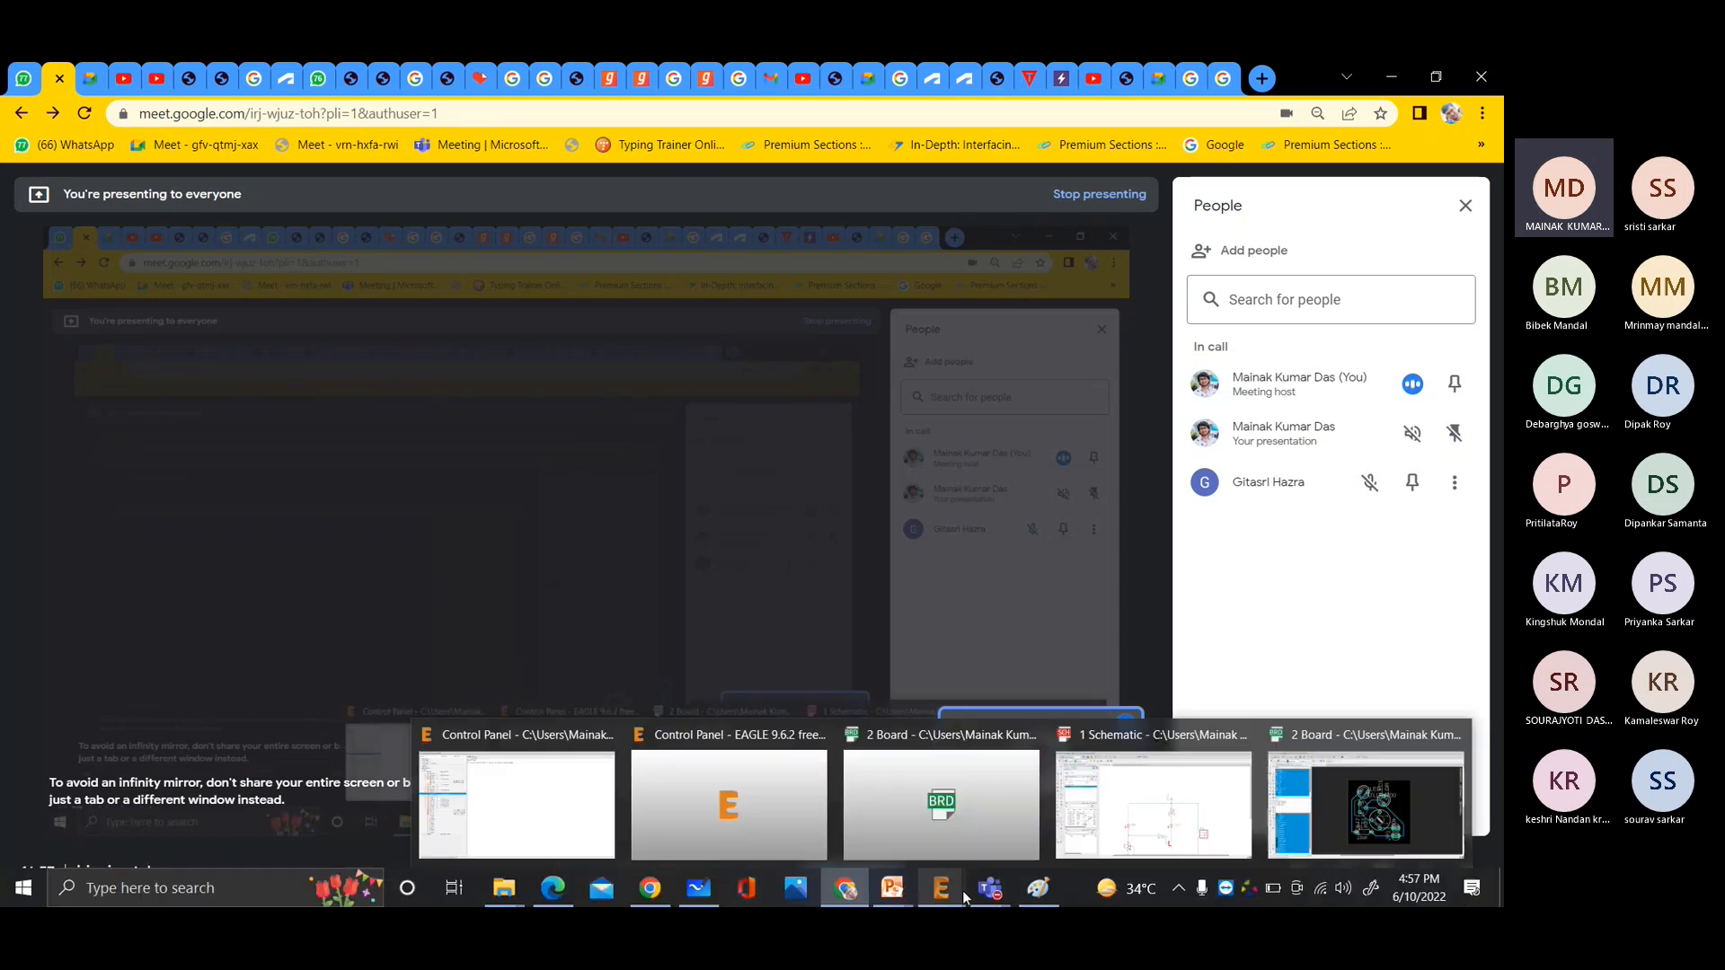
{"action": "left_click", "coordinate": [1395, 790]}
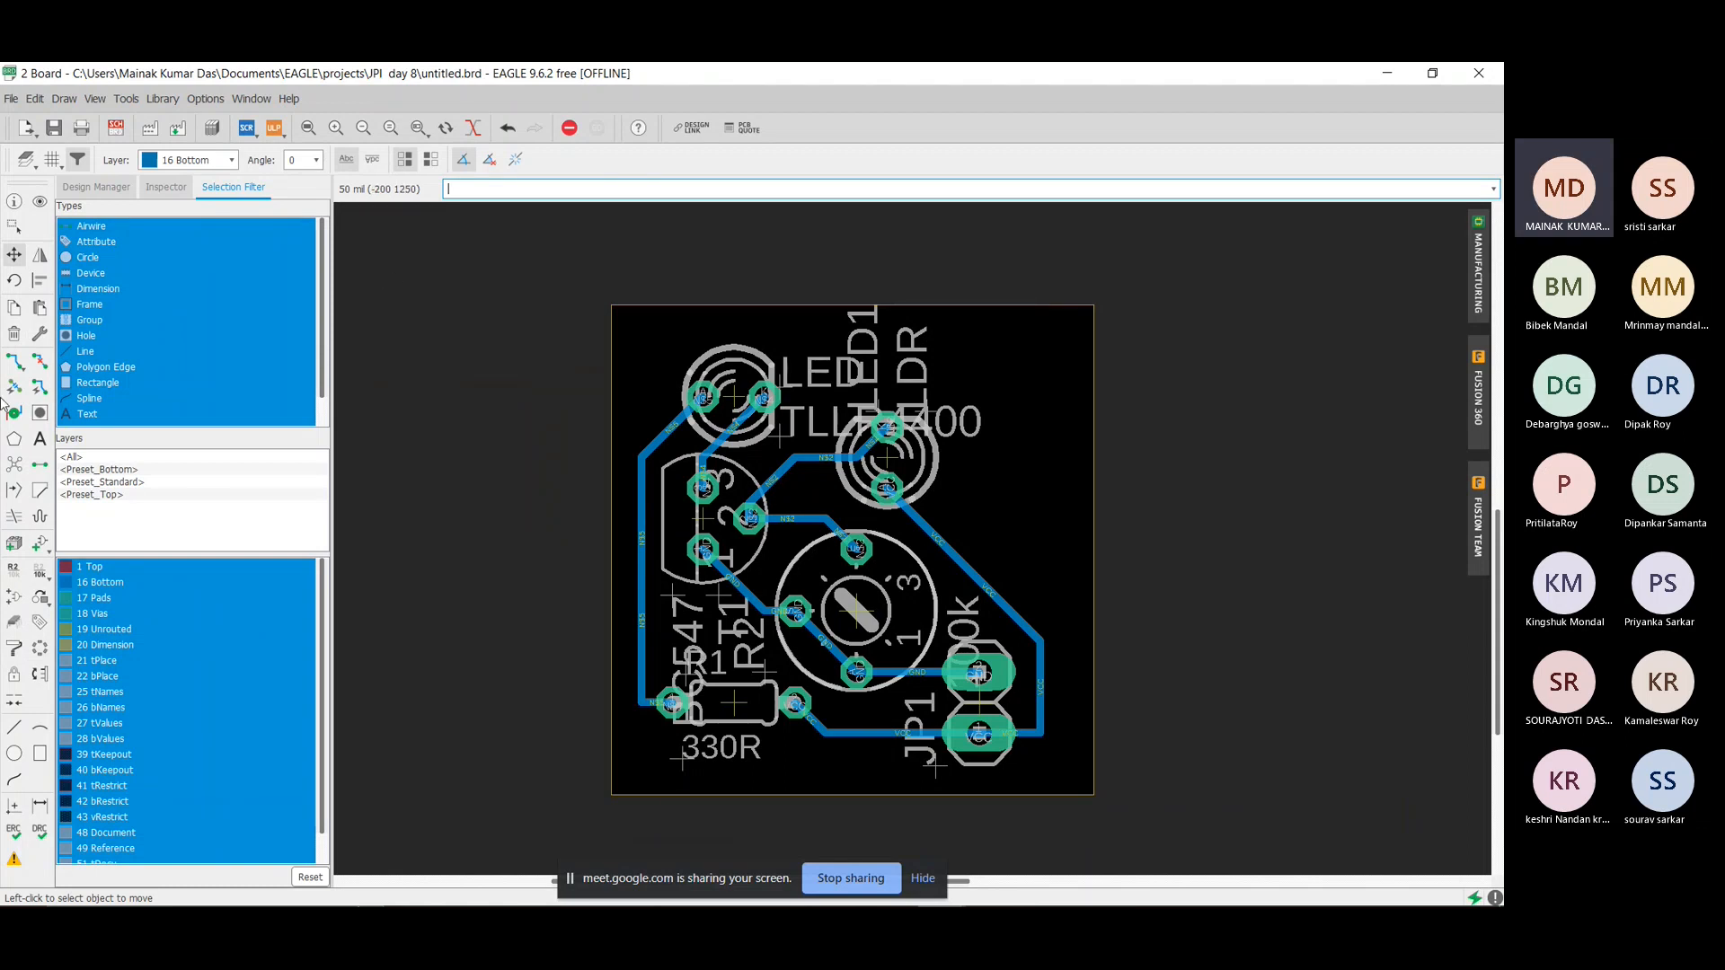
Try to move the LED's TLLR4400 value label.
{"action": "left_click", "coordinate": [7, 263]}
{"action": "scroll", "coordinate": [854, 364], "scroll_direction": "up", "scroll_amount": 1}
{"action": "scroll", "coordinate": [789, 412], "scroll_direction": "down", "scroll_amount": 1}
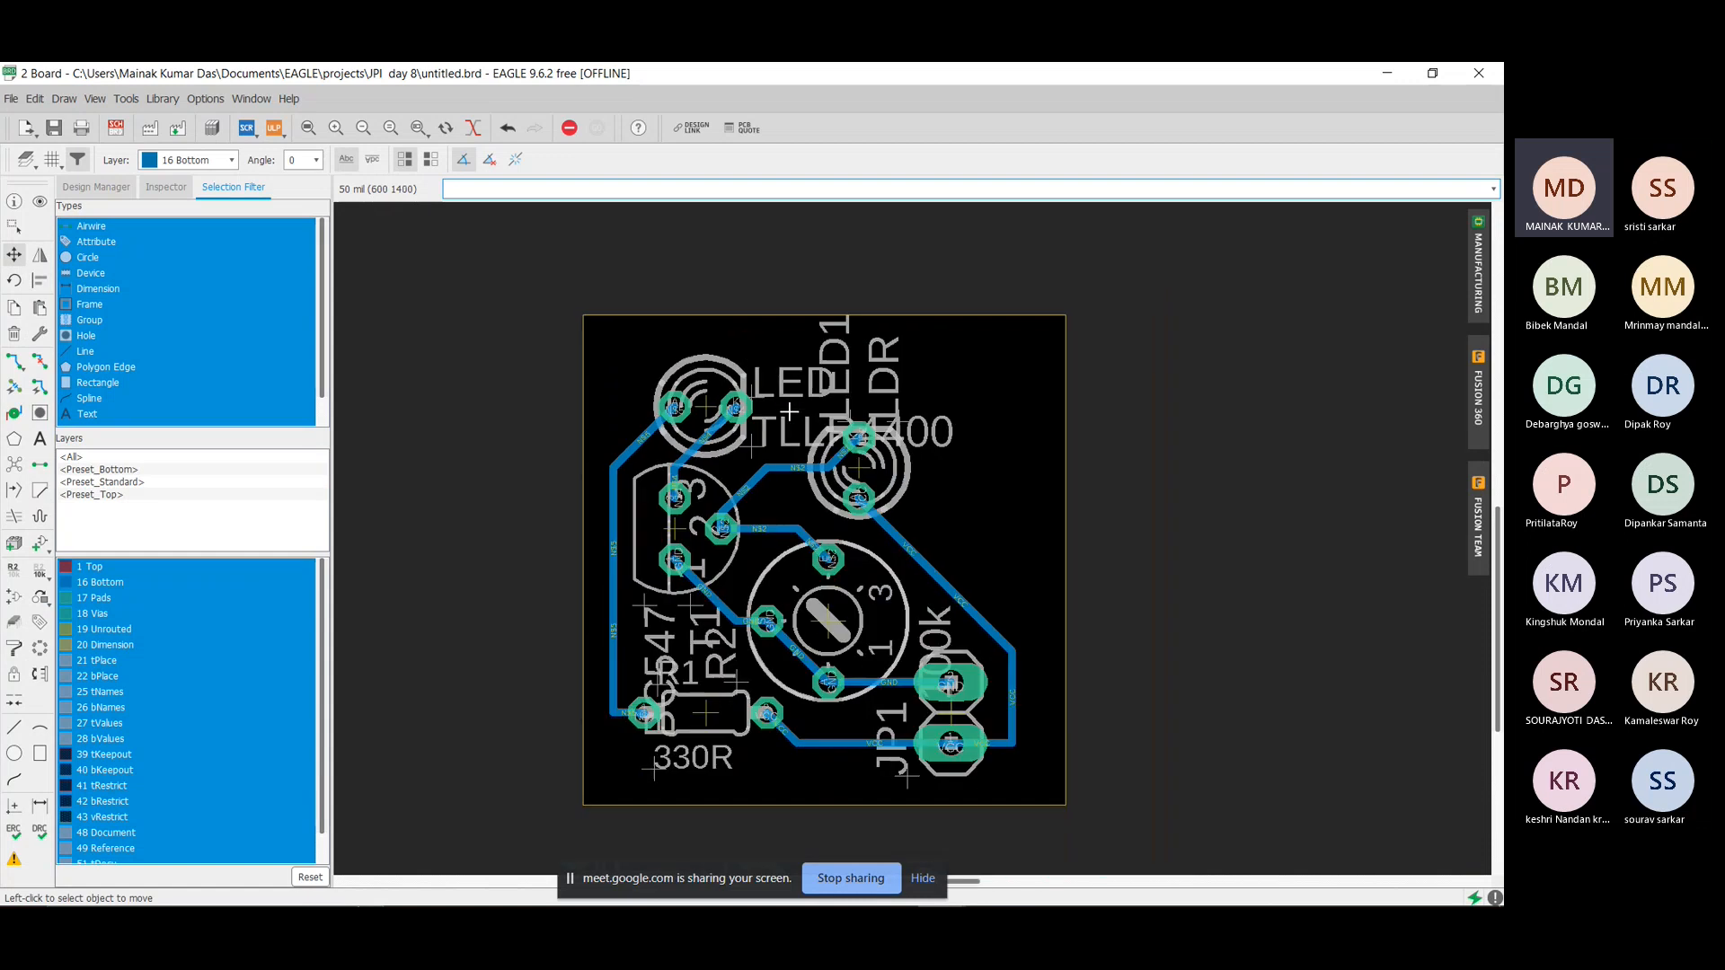
{"action": "left_click", "coordinate": [750, 449]}
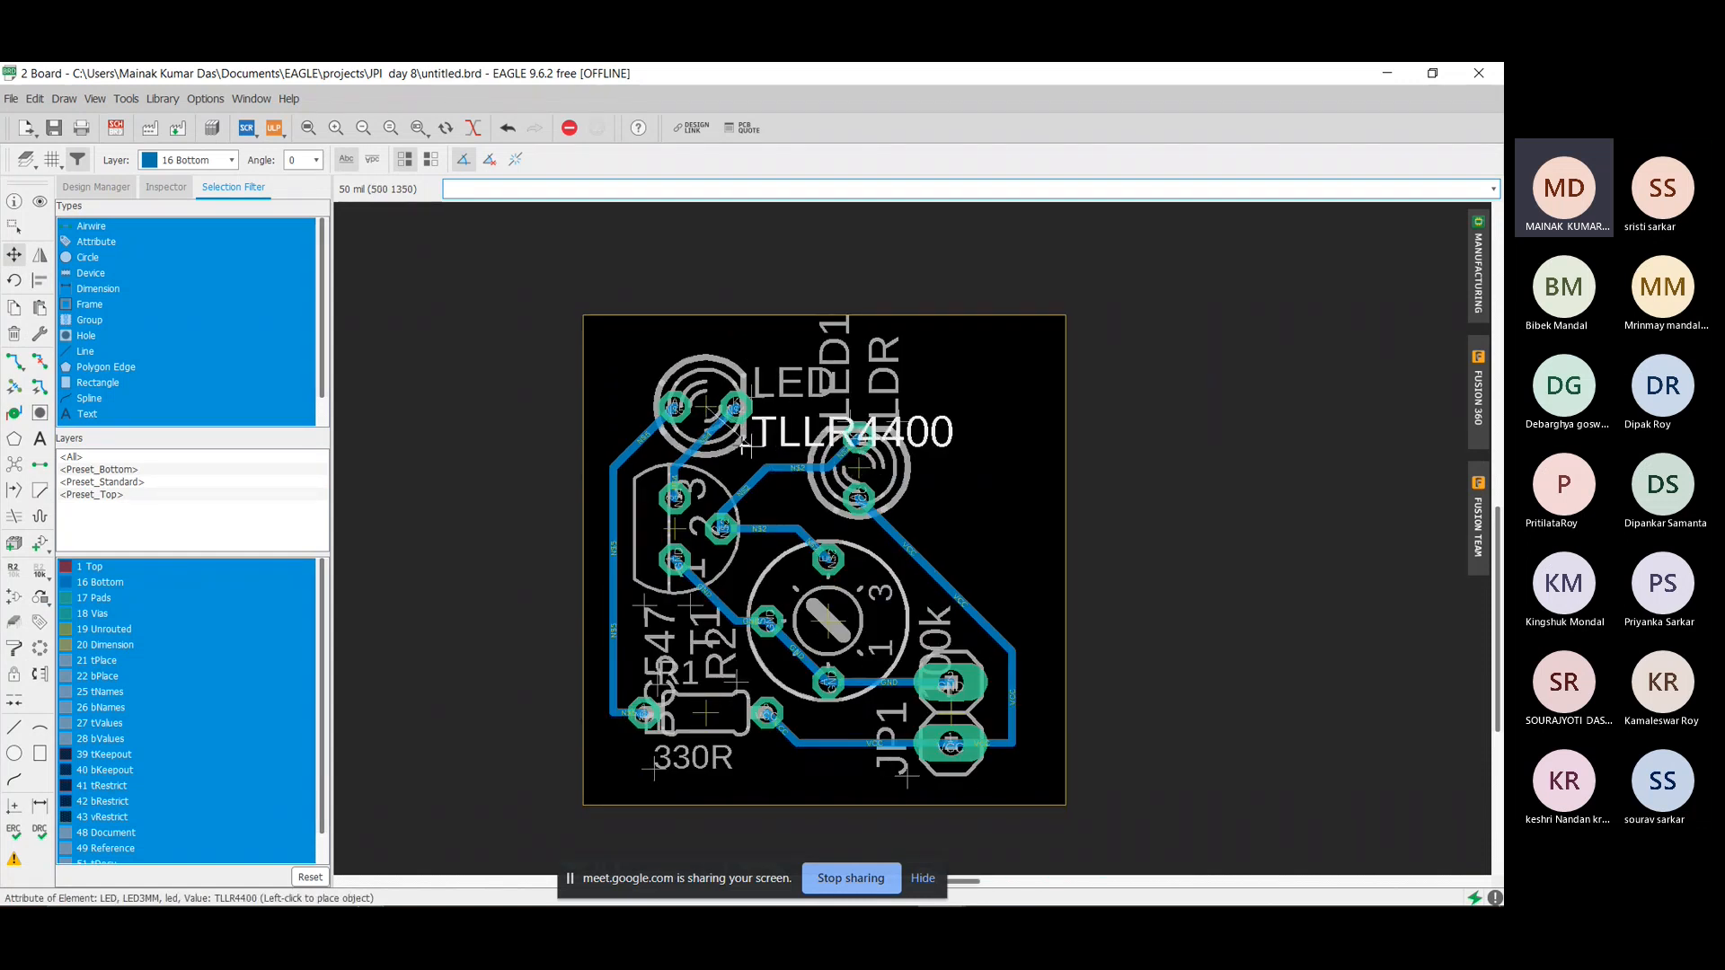
{"action": "left_click", "coordinate": [746, 446]}
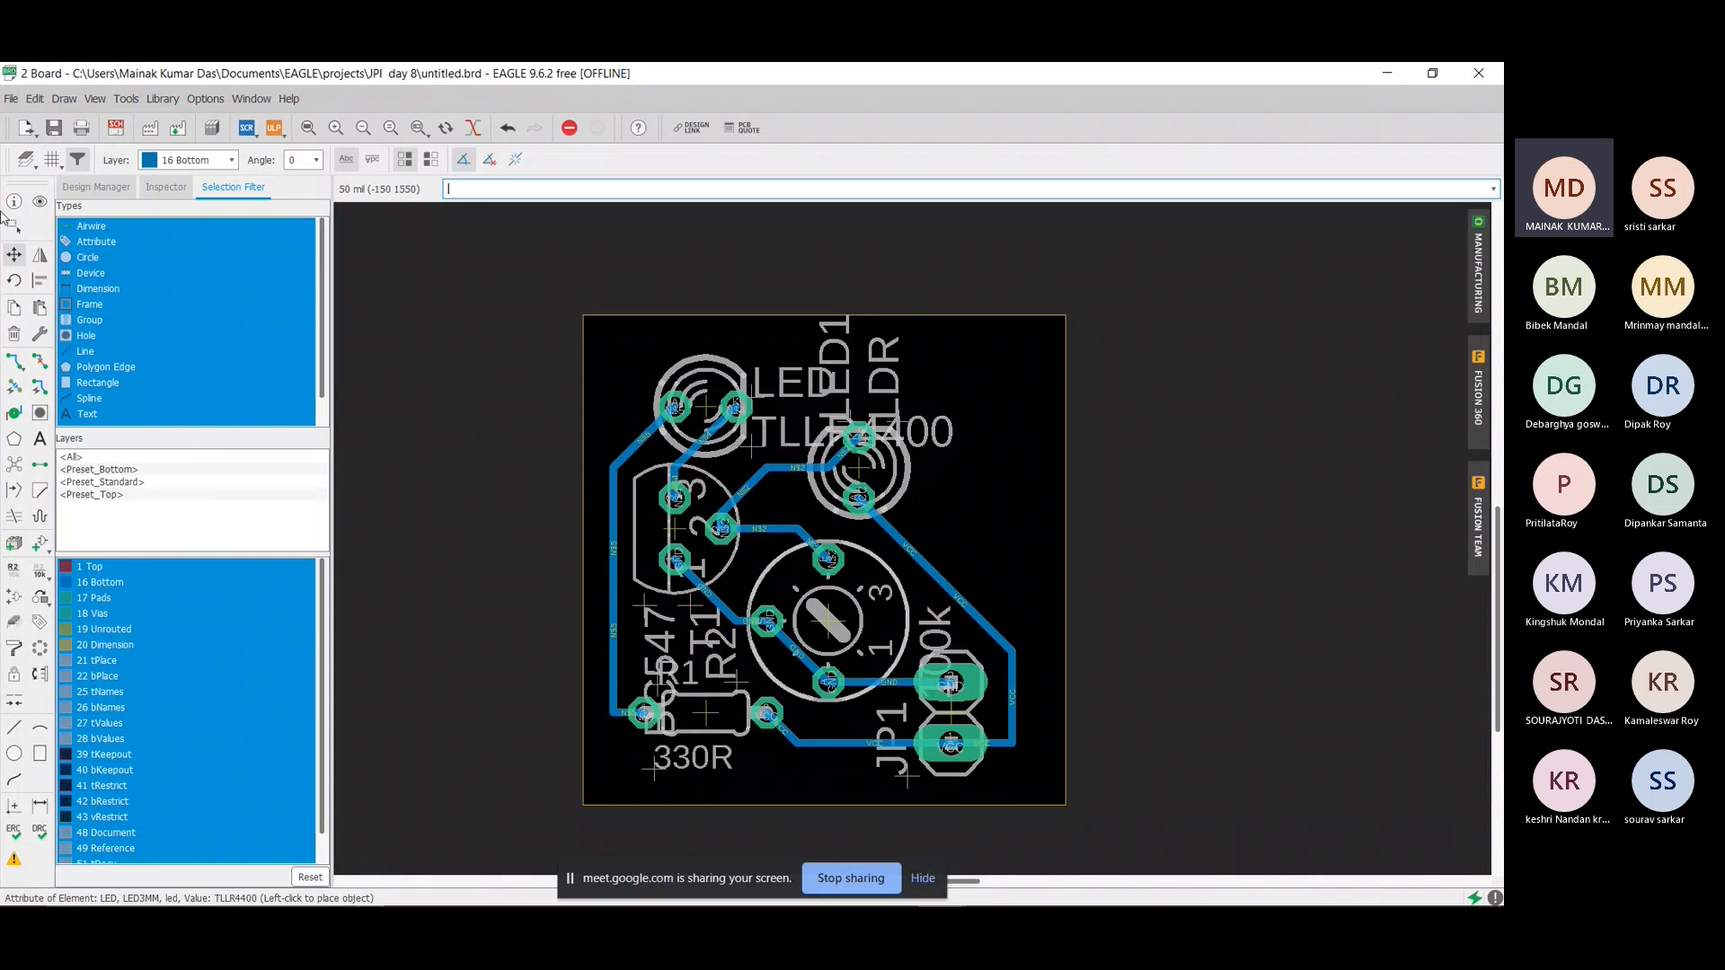
Delete the LED's TLLR4400 value label and the LDR's LED1 name label.
{"action": "left_click", "coordinate": [11, 338]}
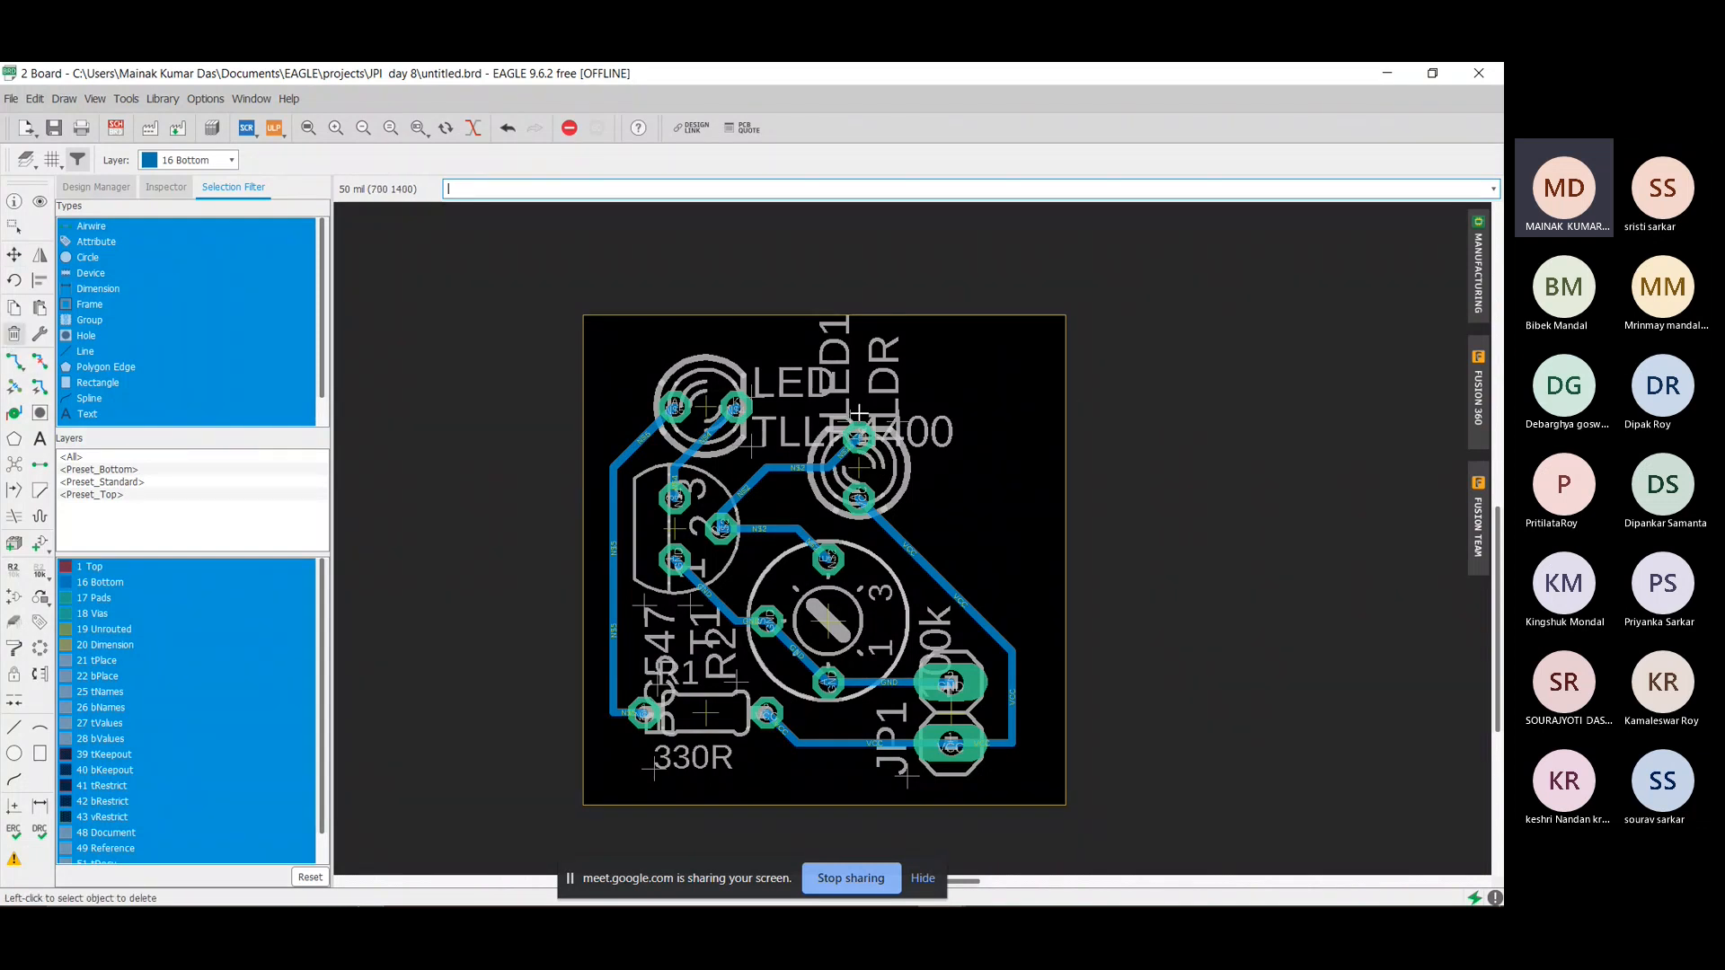
{"action": "scroll", "coordinate": [745, 454], "scroll_direction": "up", "scroll_amount": 1}
{"action": "left_click", "coordinate": [746, 449]}
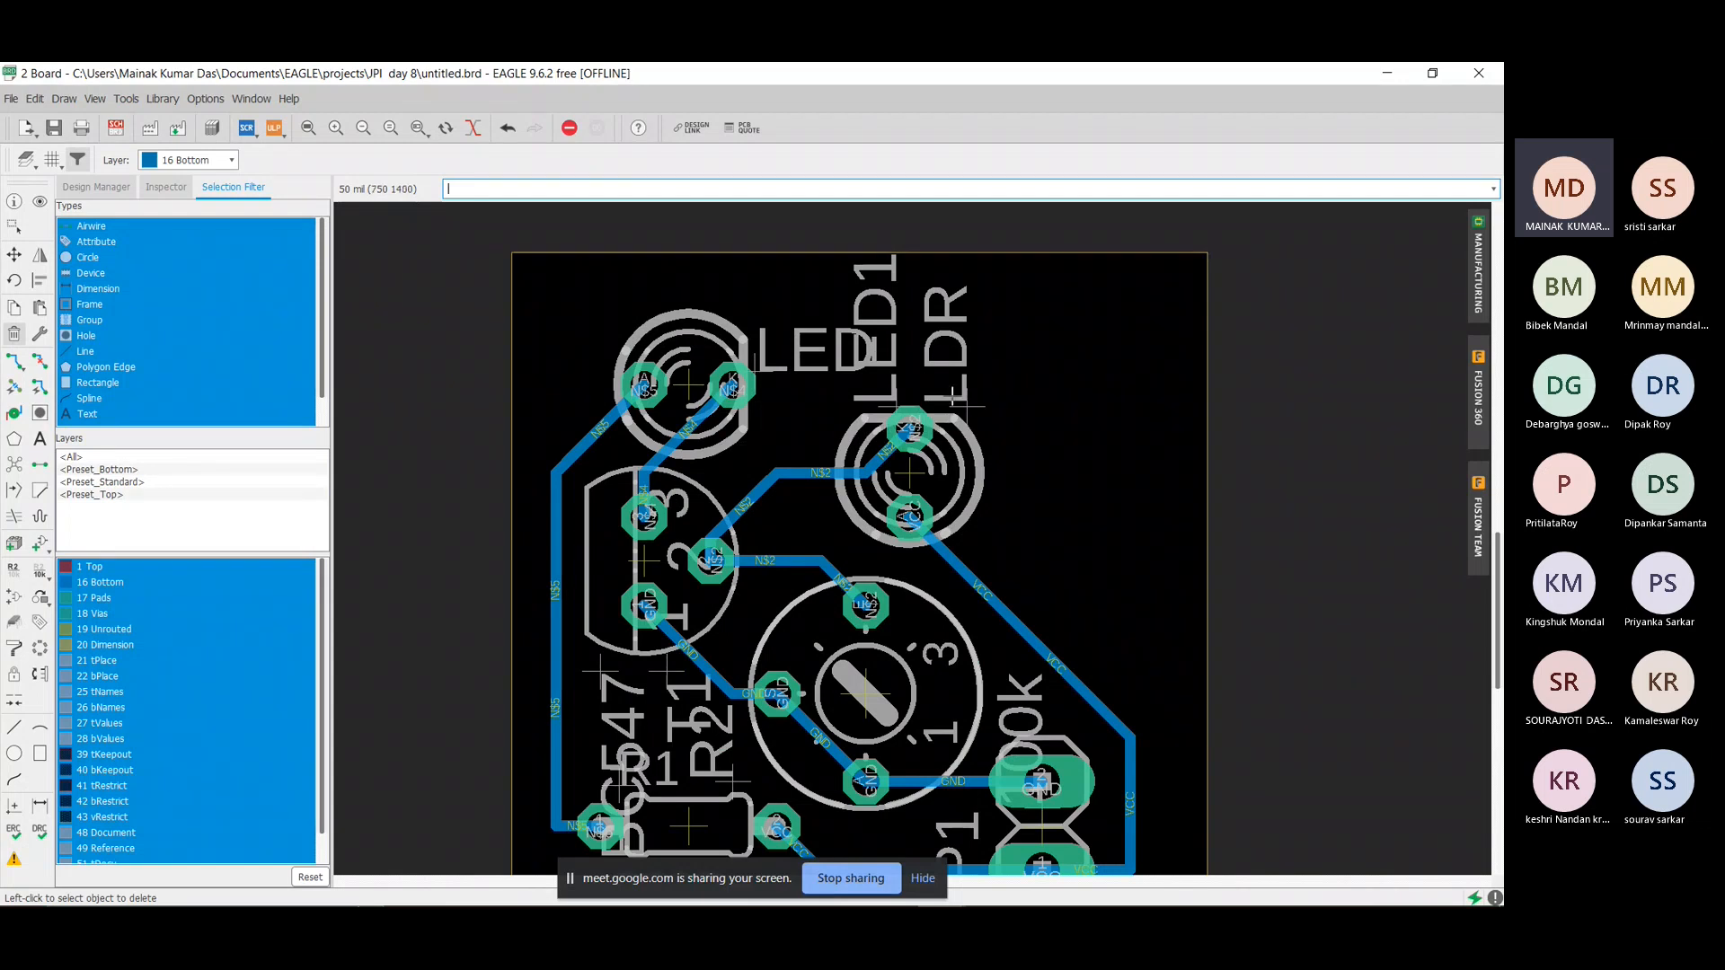
{"action": "middle_click_drag", "start_coordinate": [953, 397], "coordinate": [943, 395]}
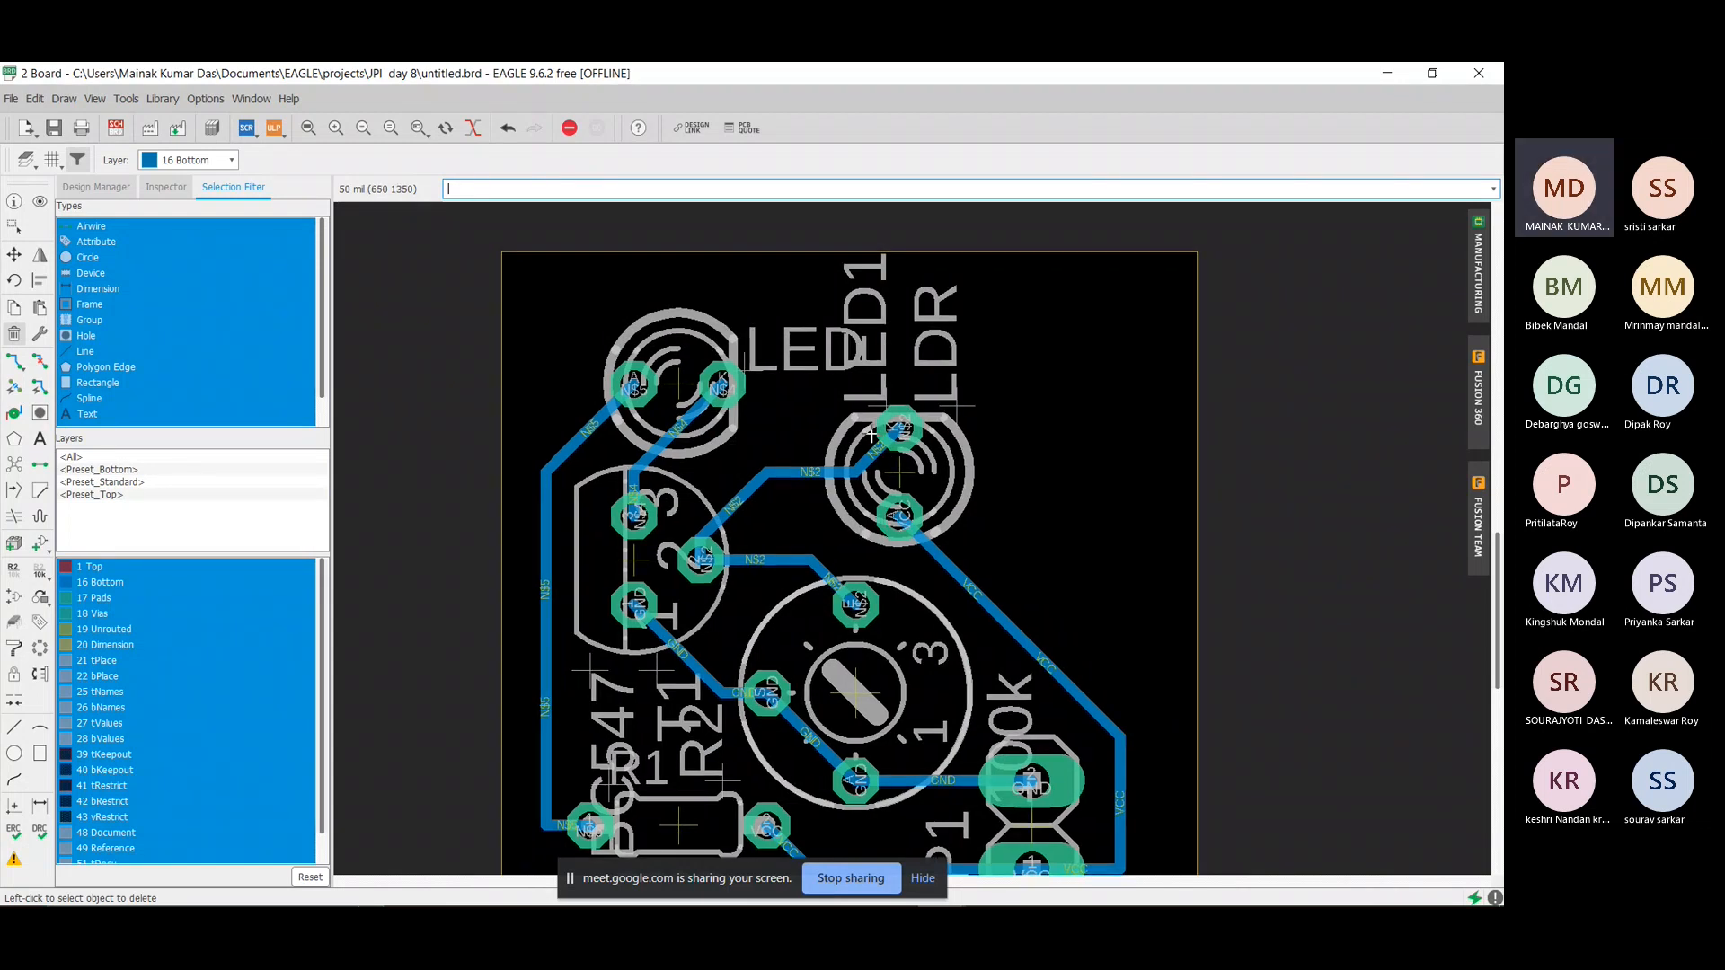
{"action": "left_click", "coordinate": [879, 406]}
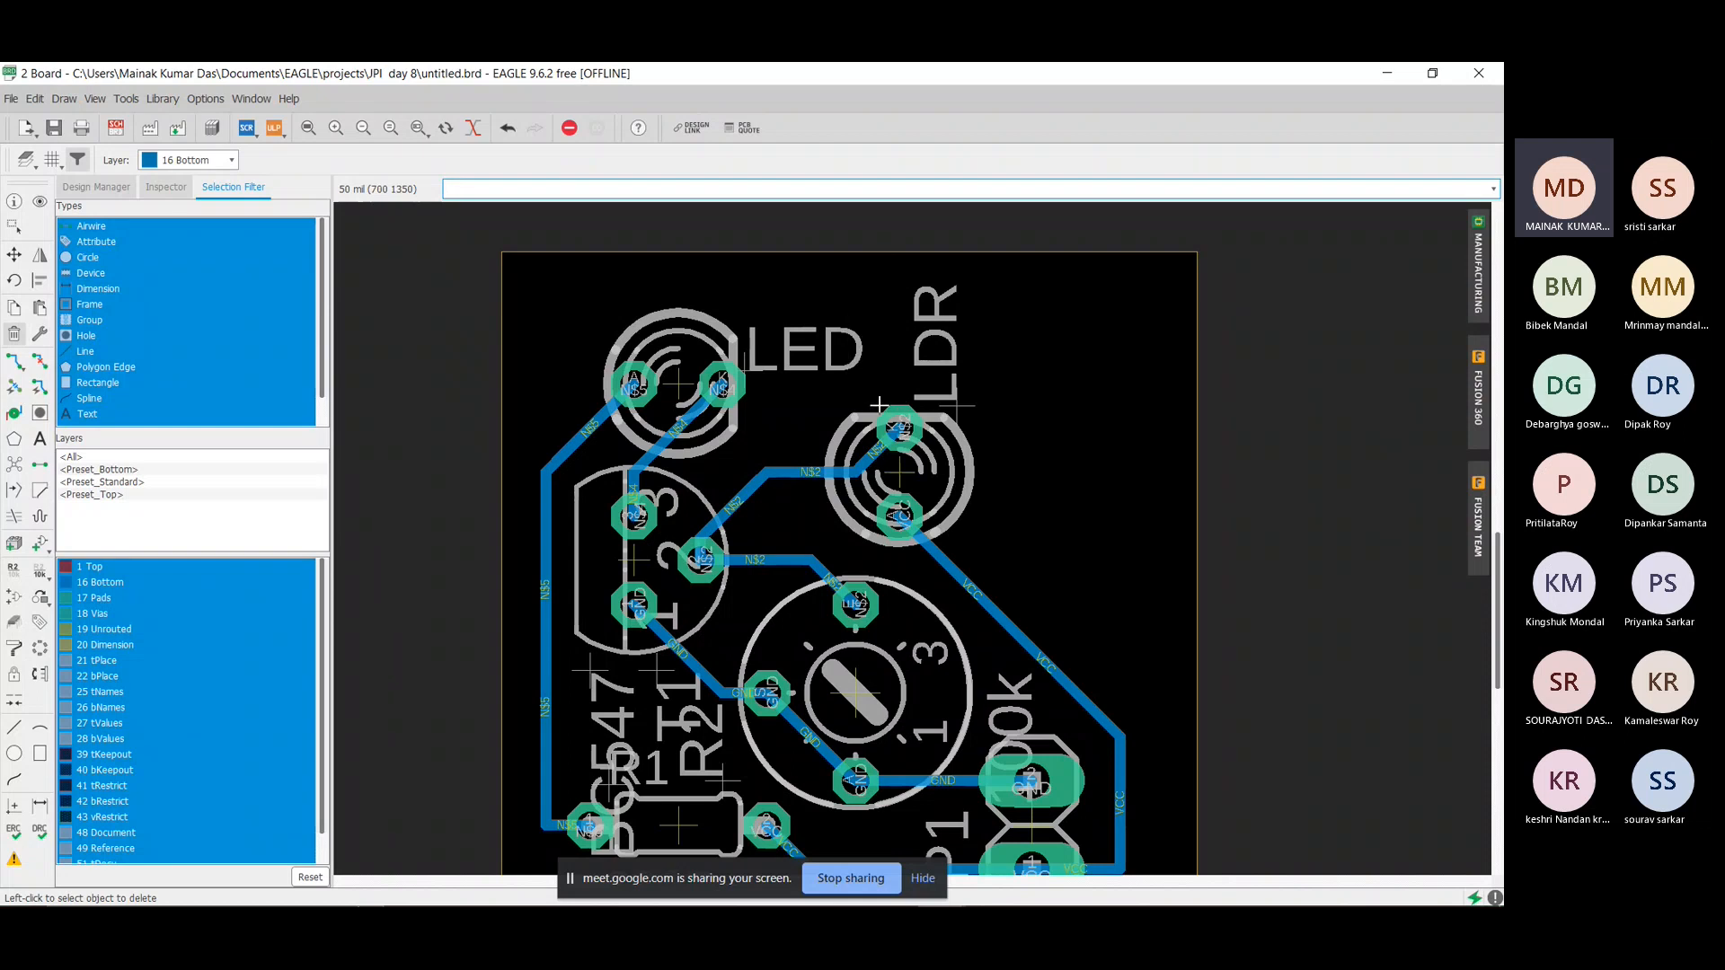
Delete the T1, R2 and R1 name labels crowded between the transistor and the 330R resistor.
{"action": "scroll", "coordinate": [704, 378], "scroll_direction": "down", "scroll_amount": 4}
{"action": "scroll", "coordinate": [784, 573], "scroll_direction": "up", "scroll_amount": 2}
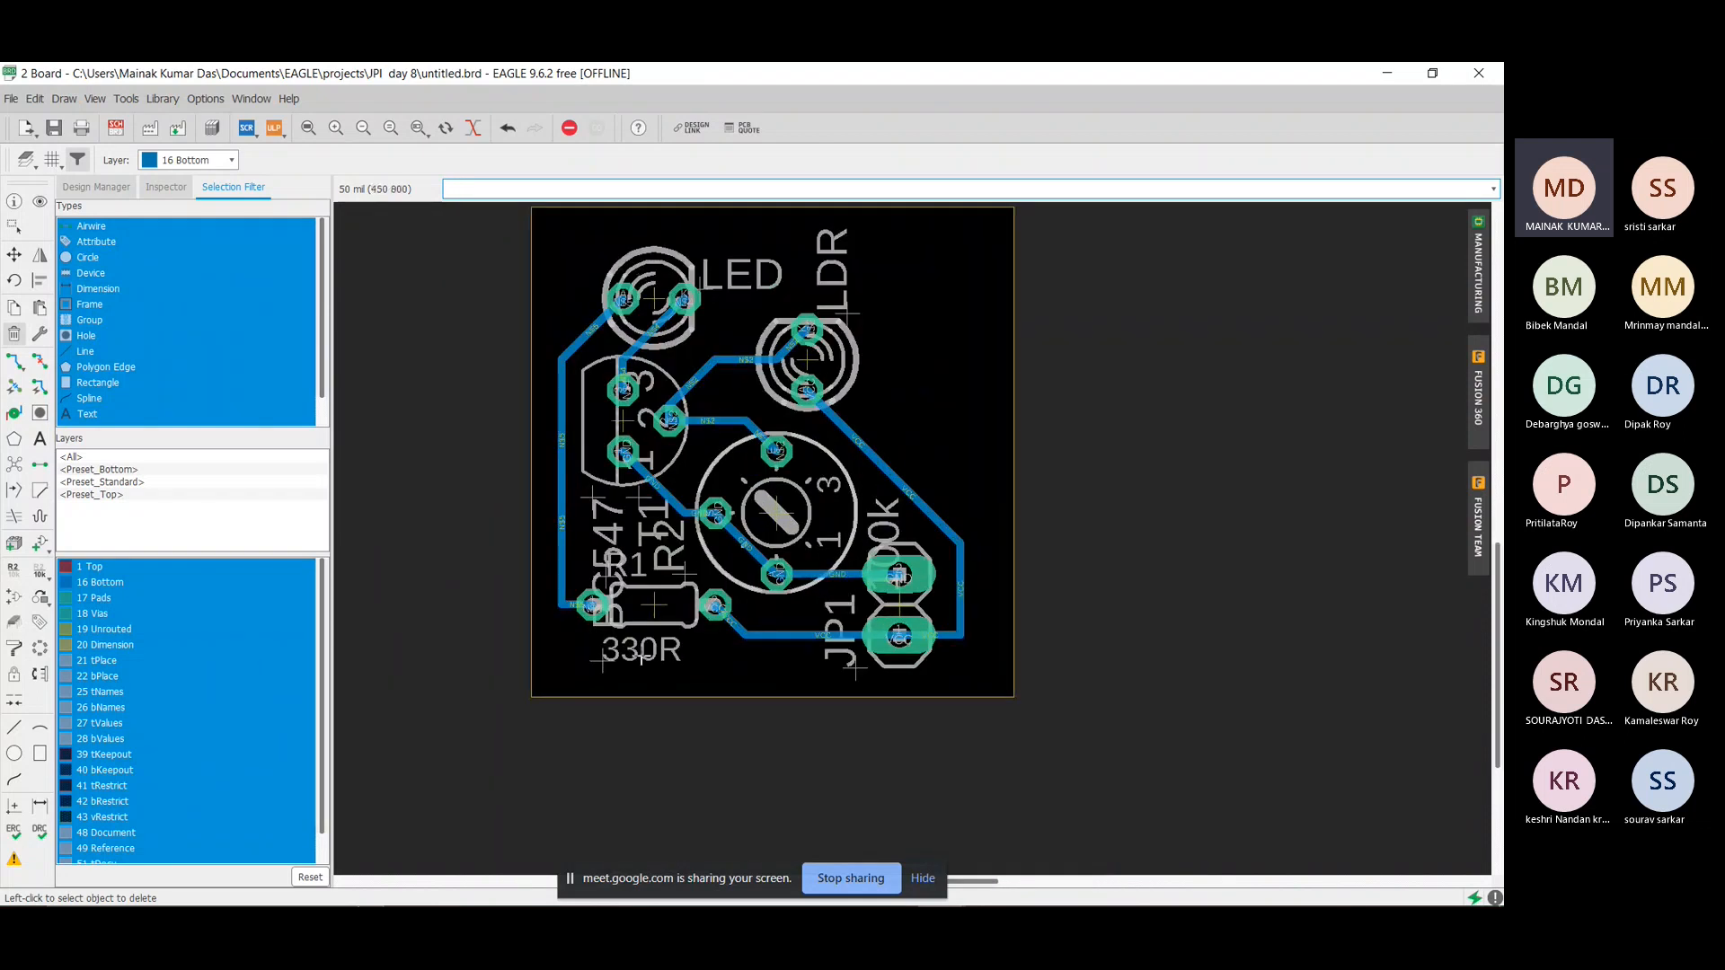
{"action": "scroll", "coordinate": [641, 659], "scroll_direction": "up", "scroll_amount": 2}
{"action": "scroll", "coordinate": [683, 575], "scroll_direction": "up", "scroll_amount": 2}
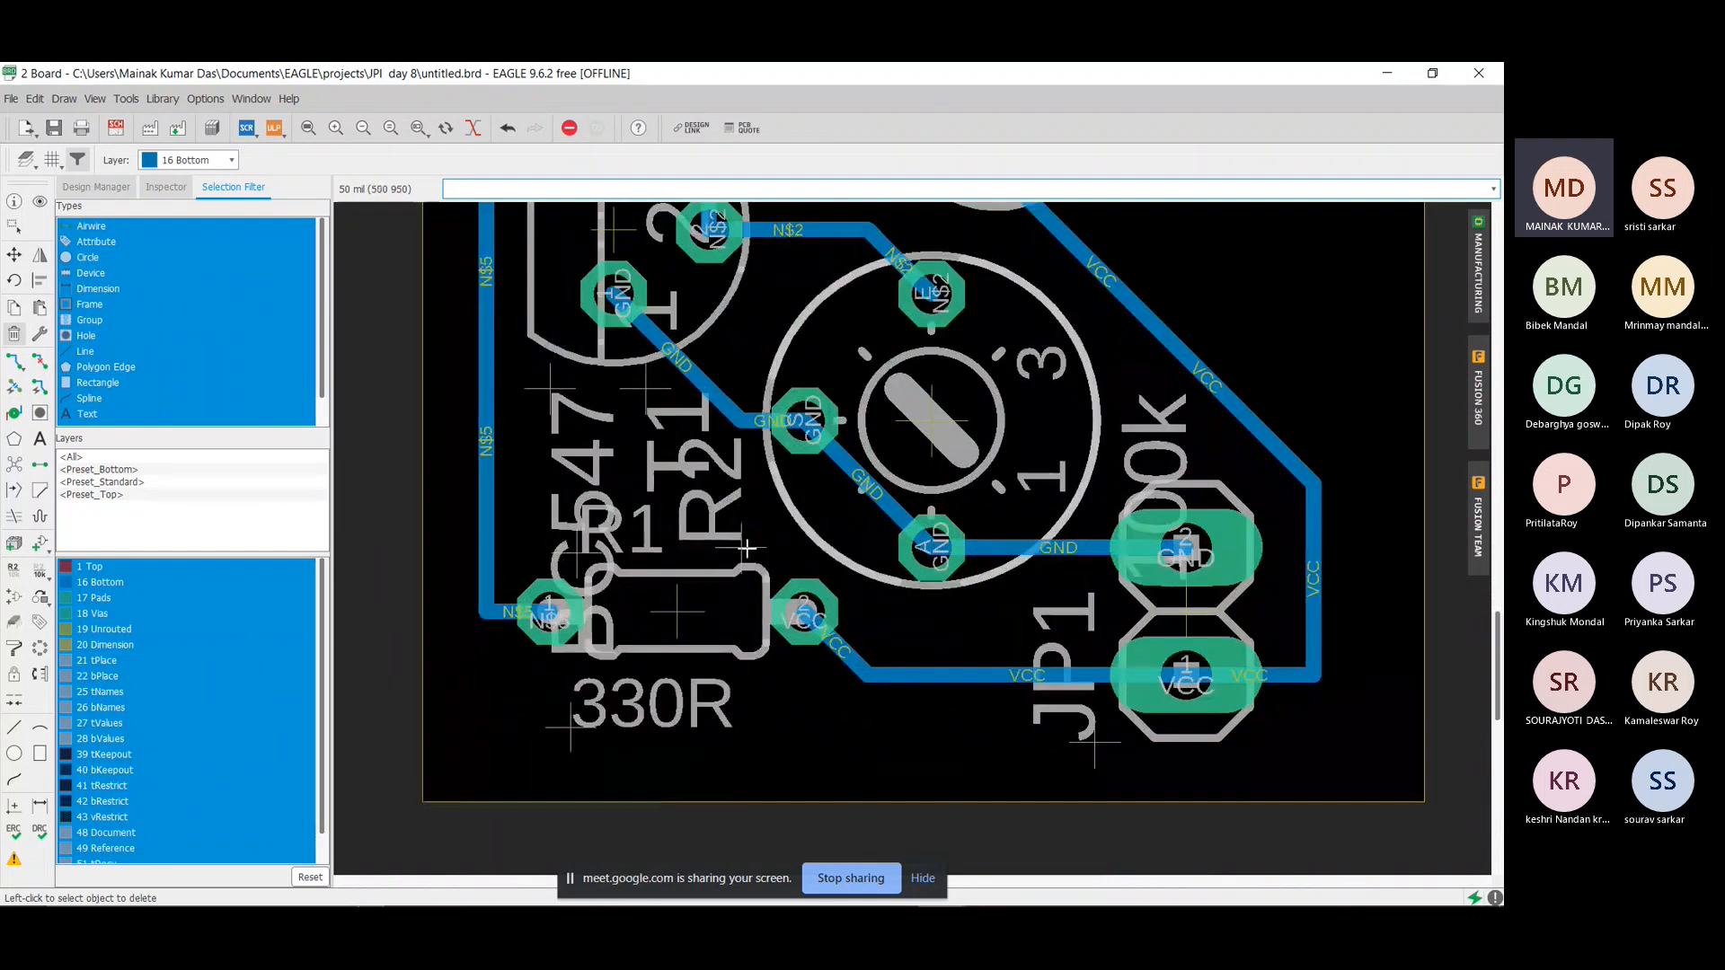
{"action": "left_click", "coordinate": [747, 548]}
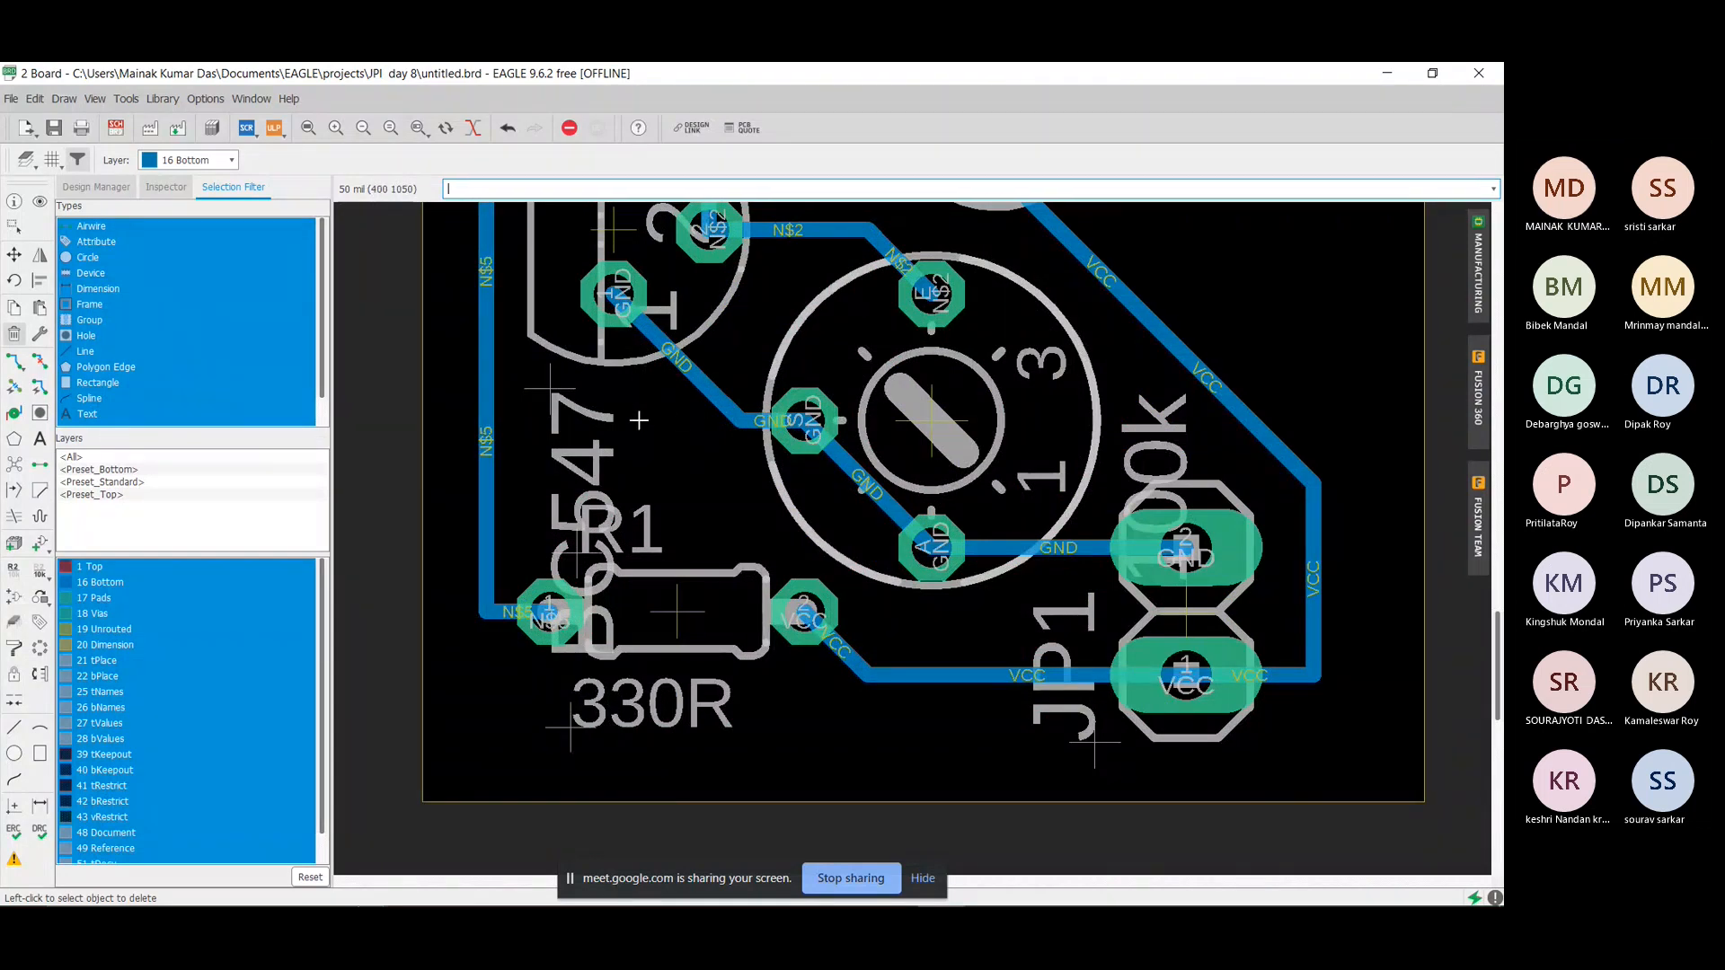
{"action": "scroll", "coordinate": [557, 443], "scroll_direction": "down", "scroll_amount": 1}
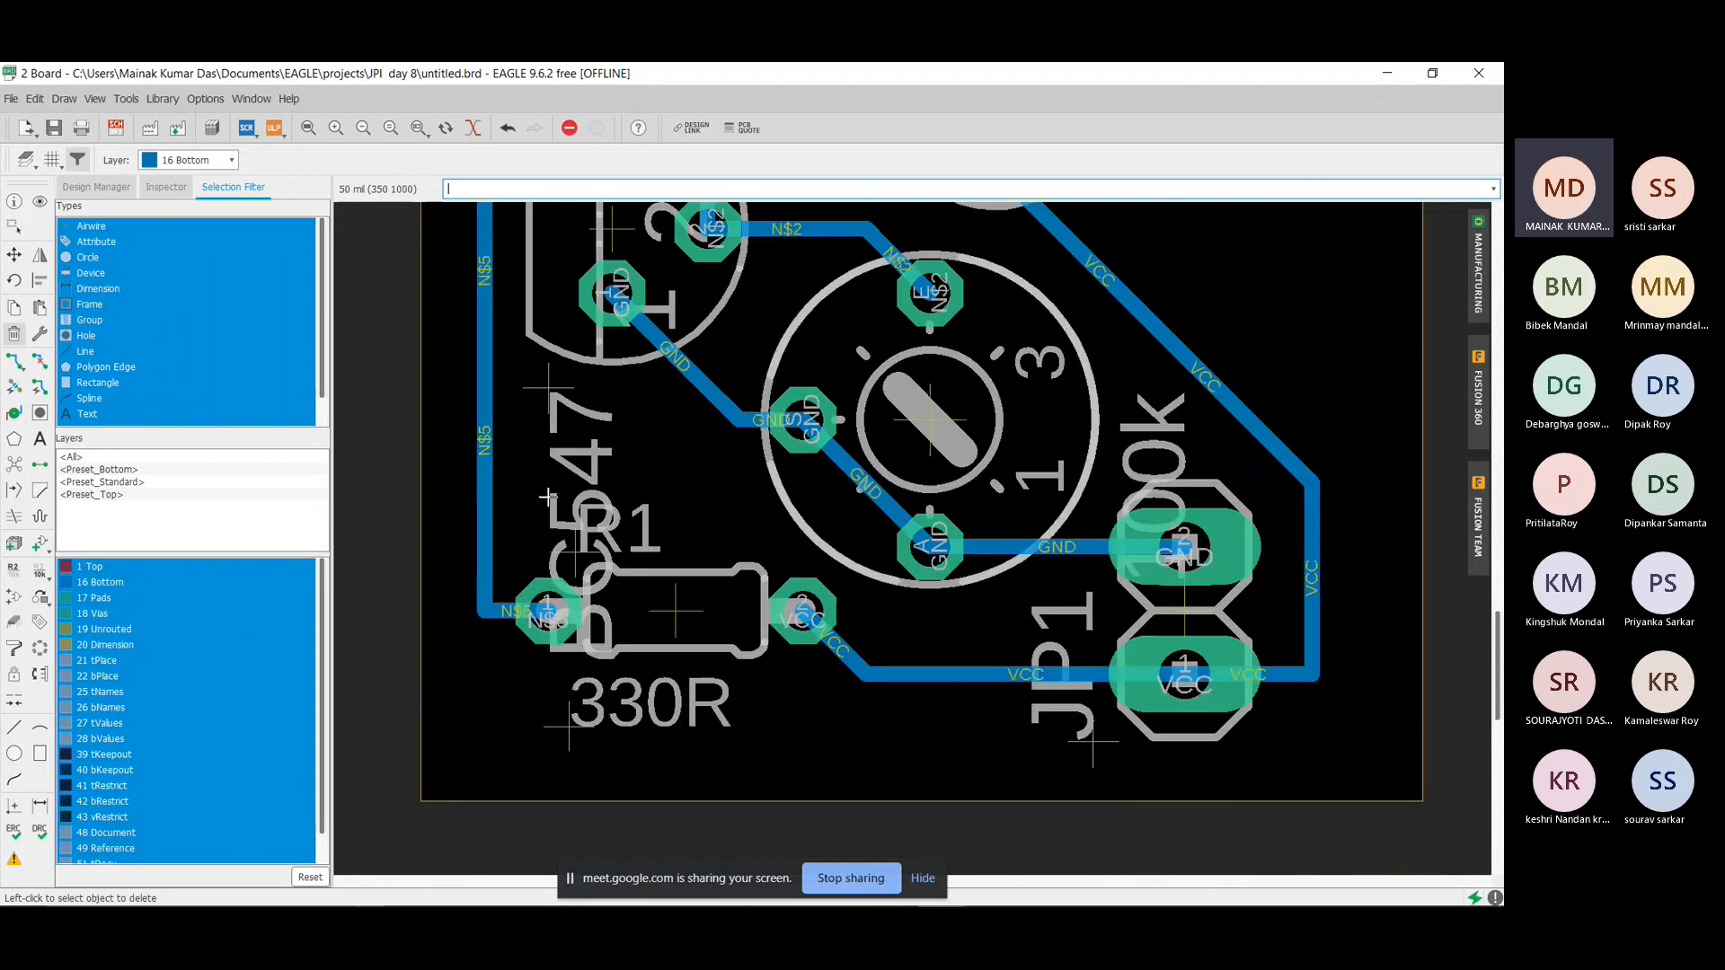
{"action": "scroll", "coordinate": [564, 444], "scroll_direction": "up", "scroll_amount": 1}
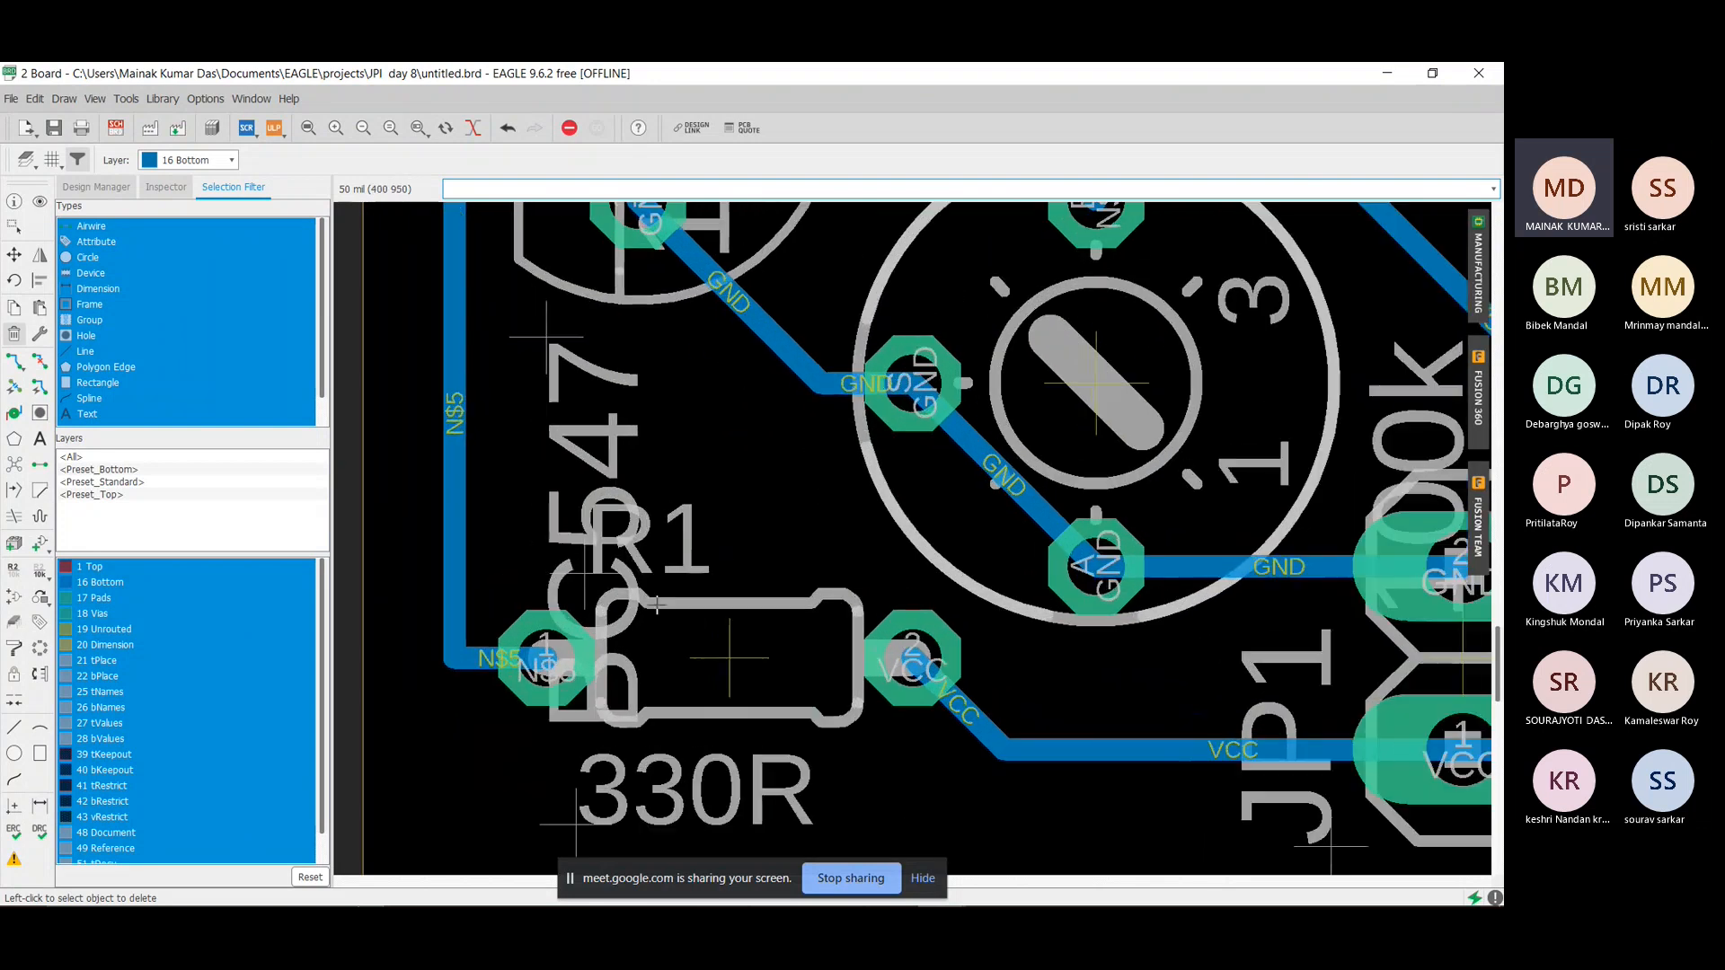
{"action": "left_click", "coordinate": [590, 568]}
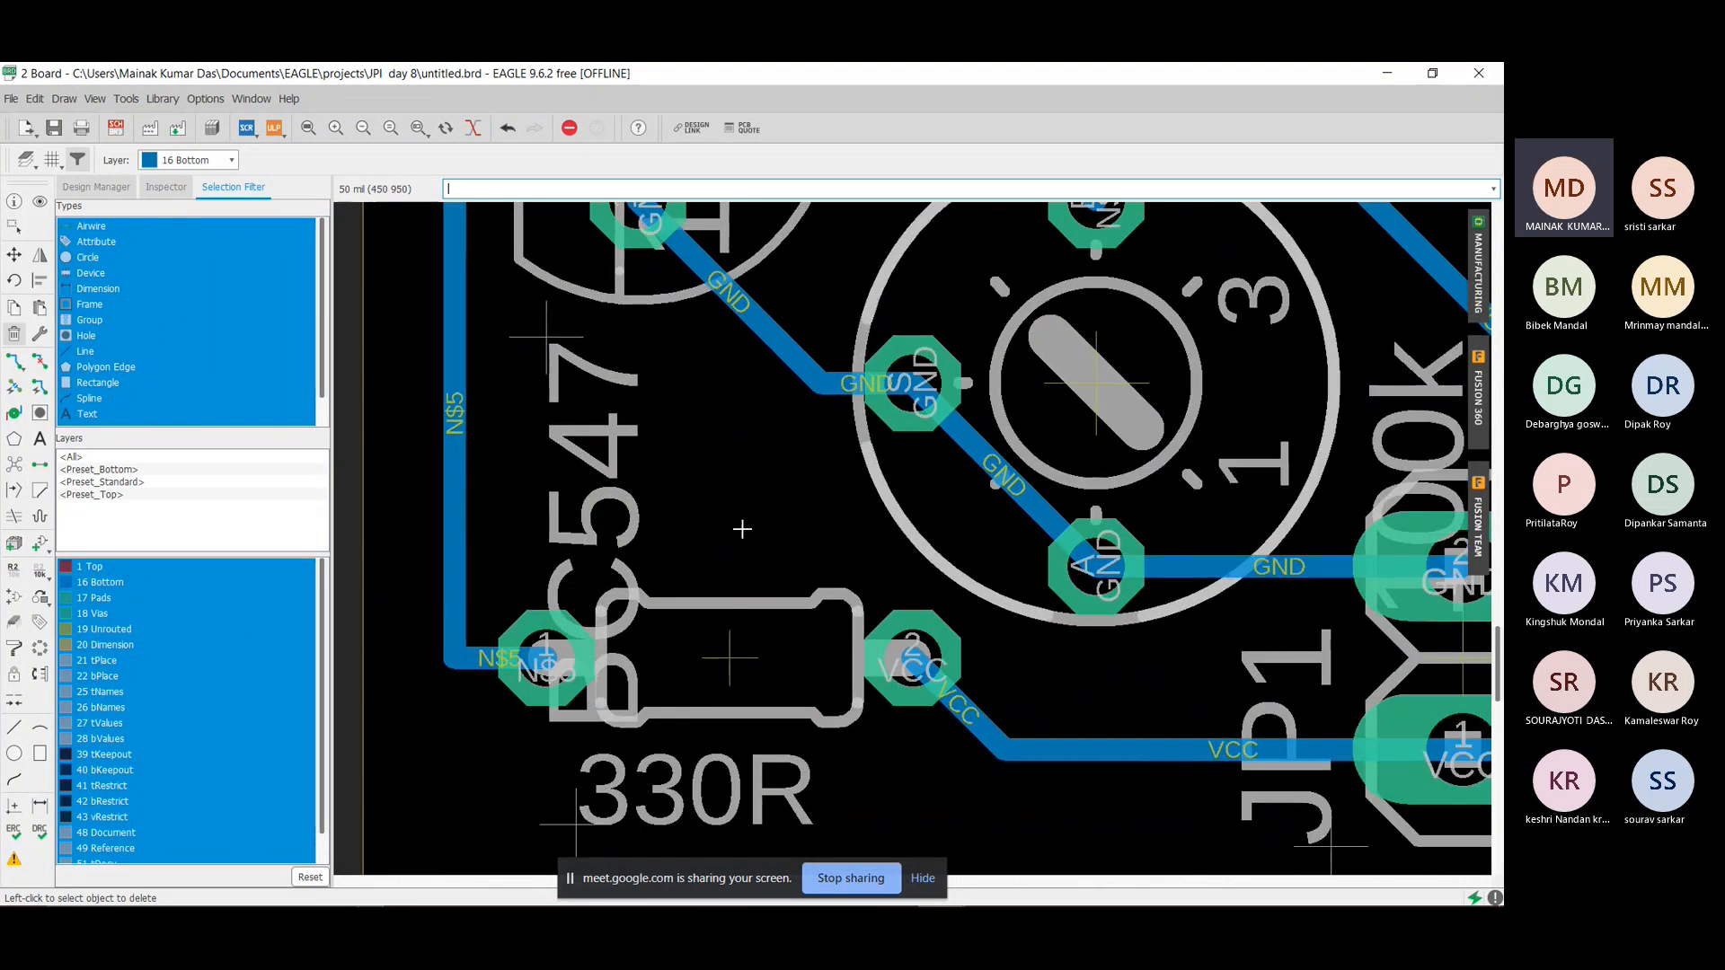
Undo the deletion of the R1 name label and redo it.
{"action": "scroll", "coordinate": [725, 535], "scroll_direction": "down", "scroll_amount": 1}
{"action": "scroll", "coordinate": [725, 534], "scroll_direction": "down", "scroll_amount": 1}
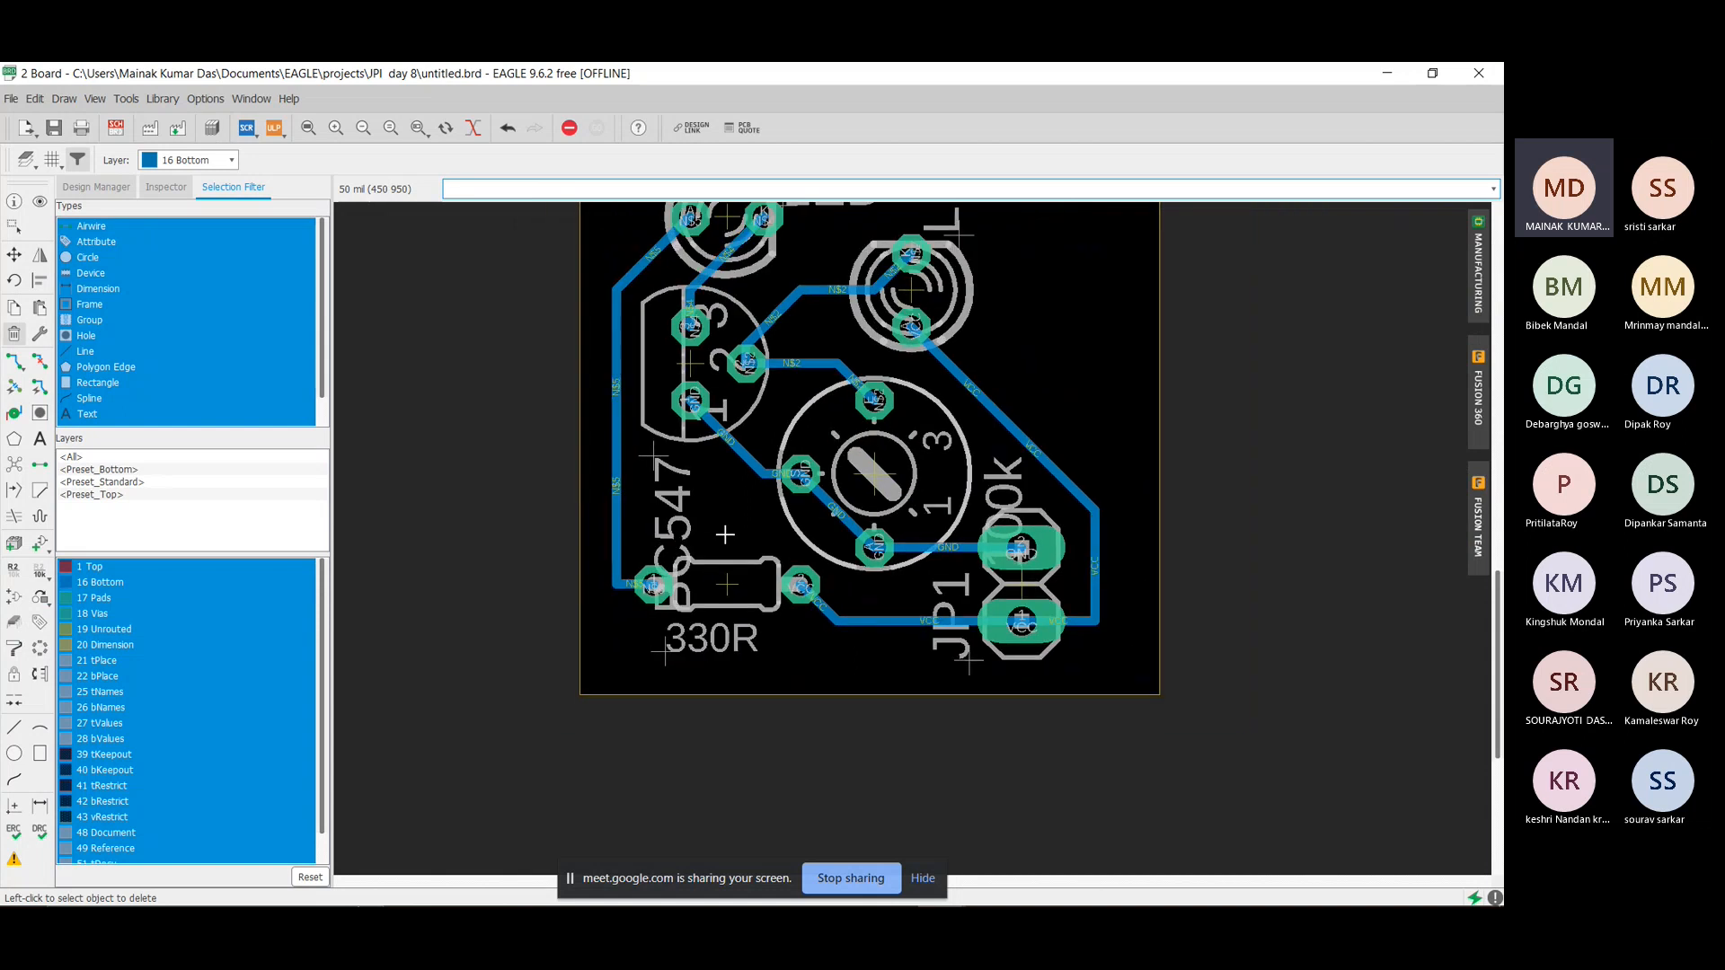
{"action": "scroll", "coordinate": [726, 535], "scroll_direction": "up", "scroll_amount": 2}
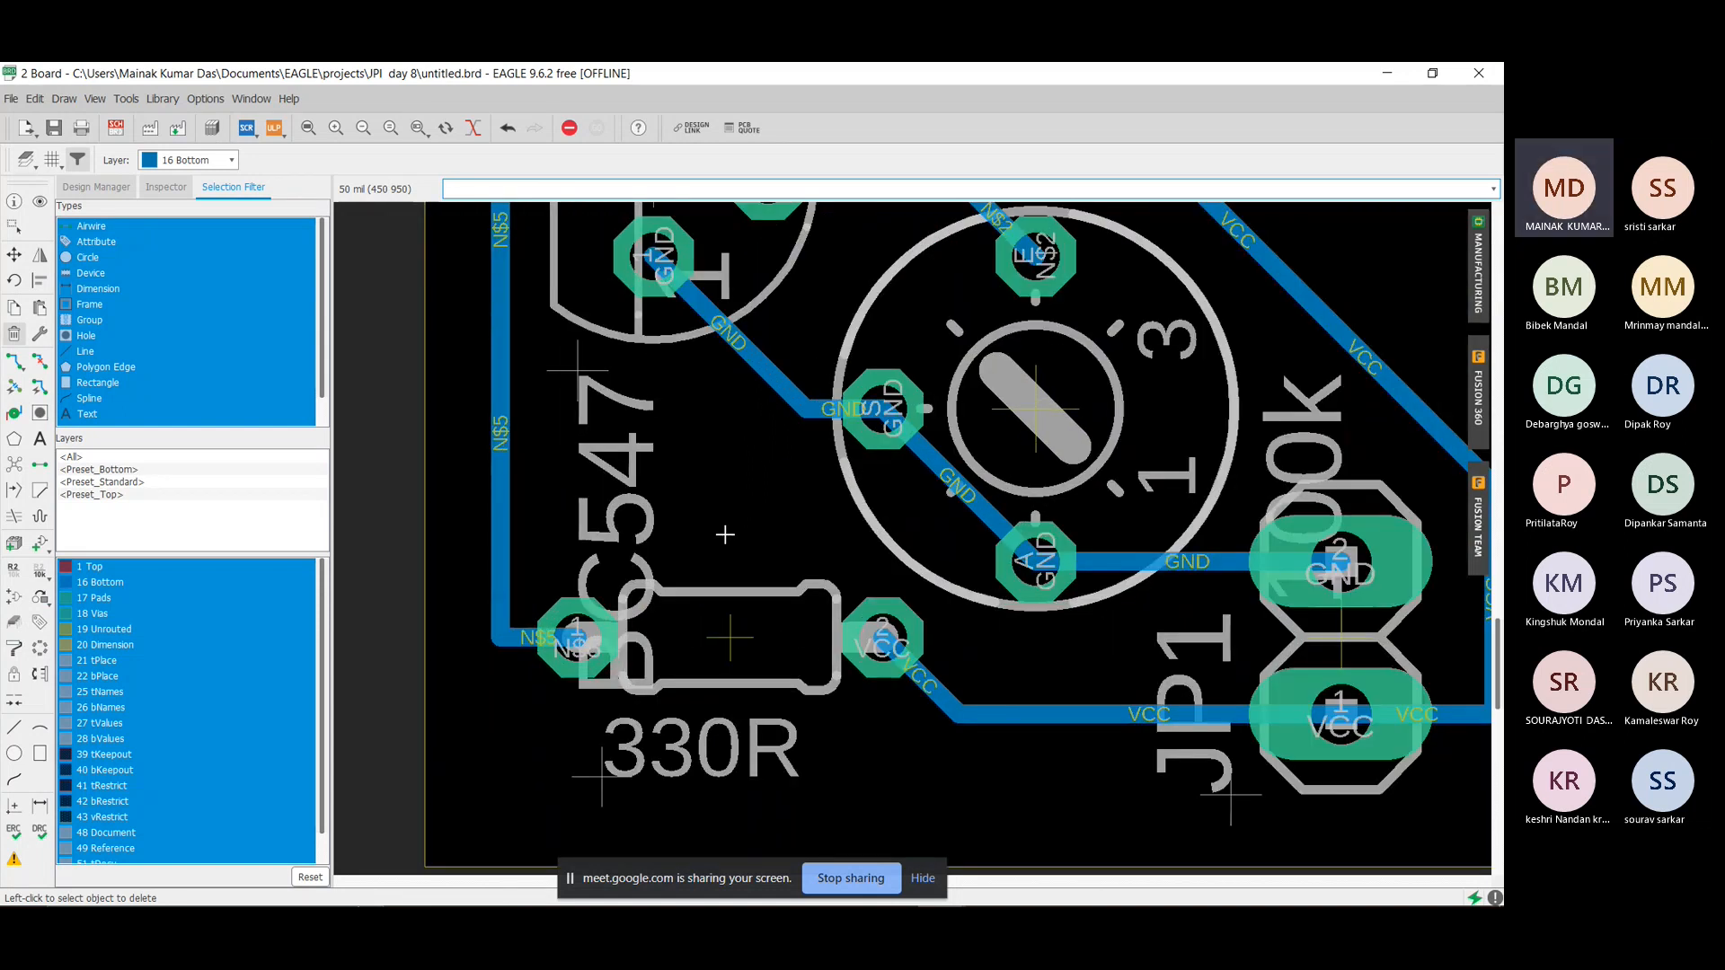
{"action": "key", "text": "ctrl+z"}
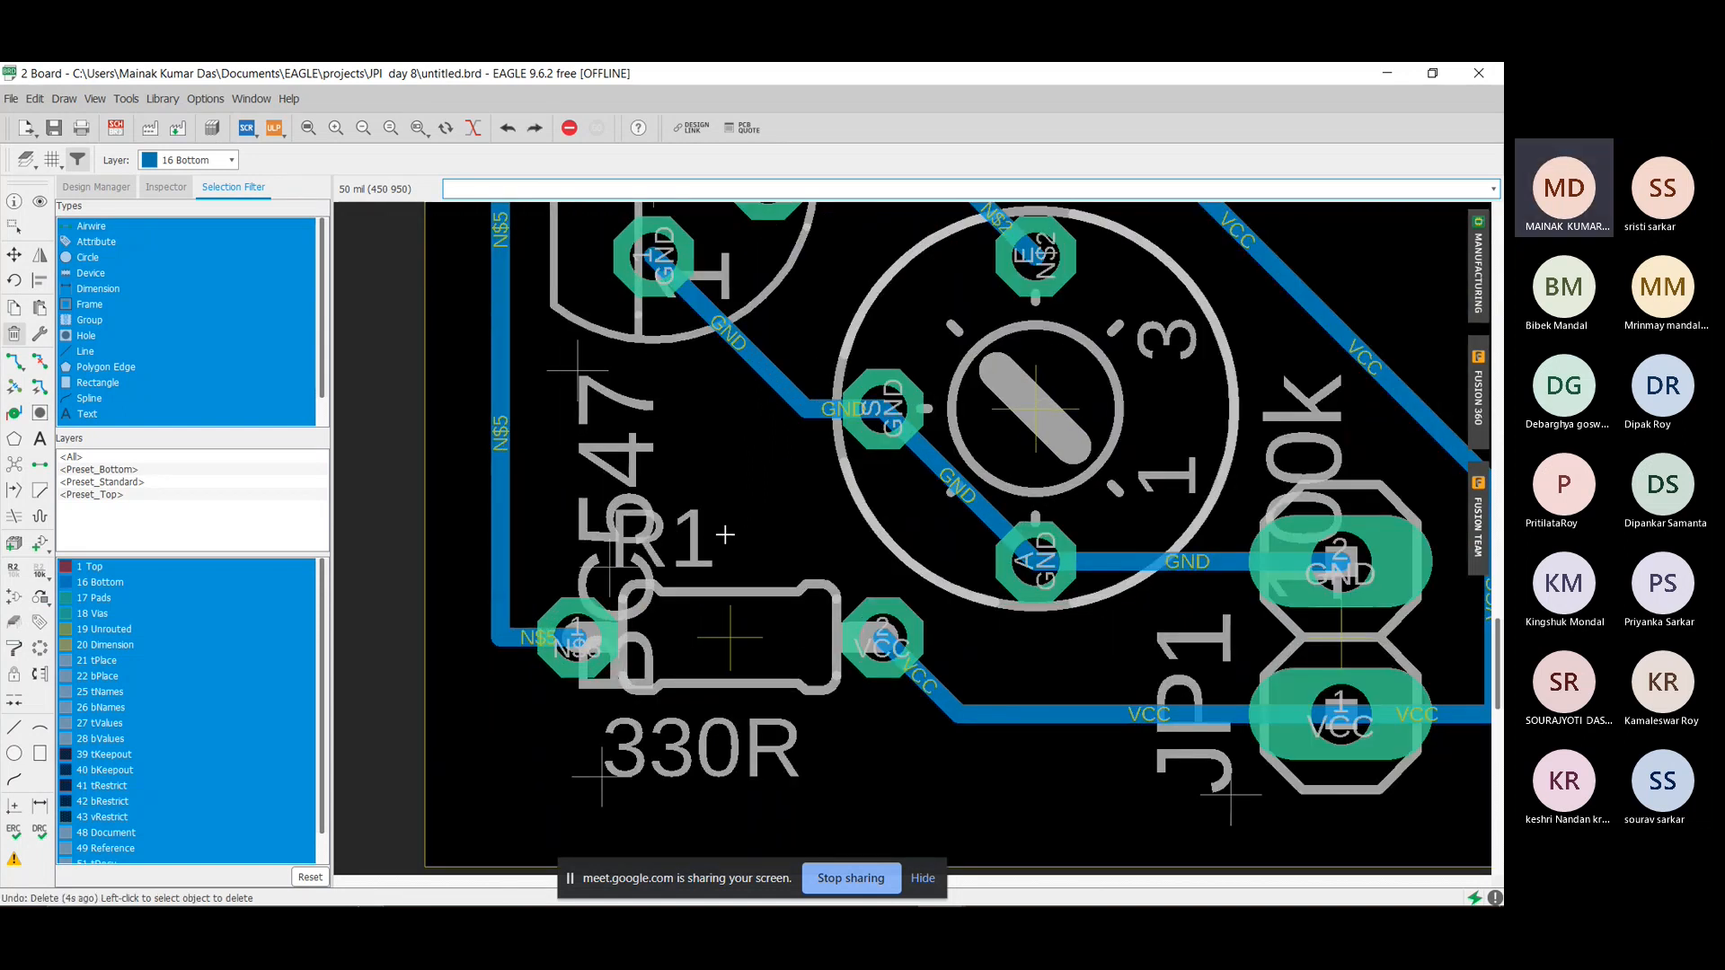
{"action": "key", "text": "ctrl+y"}
Delete the JP1 name label beside the pin header.
{"action": "scroll", "coordinate": [1398, 421], "scroll_direction": "down", "scroll_amount": 2}
{"action": "scroll", "coordinate": [1397, 420], "scroll_direction": "up", "scroll_amount": 2}
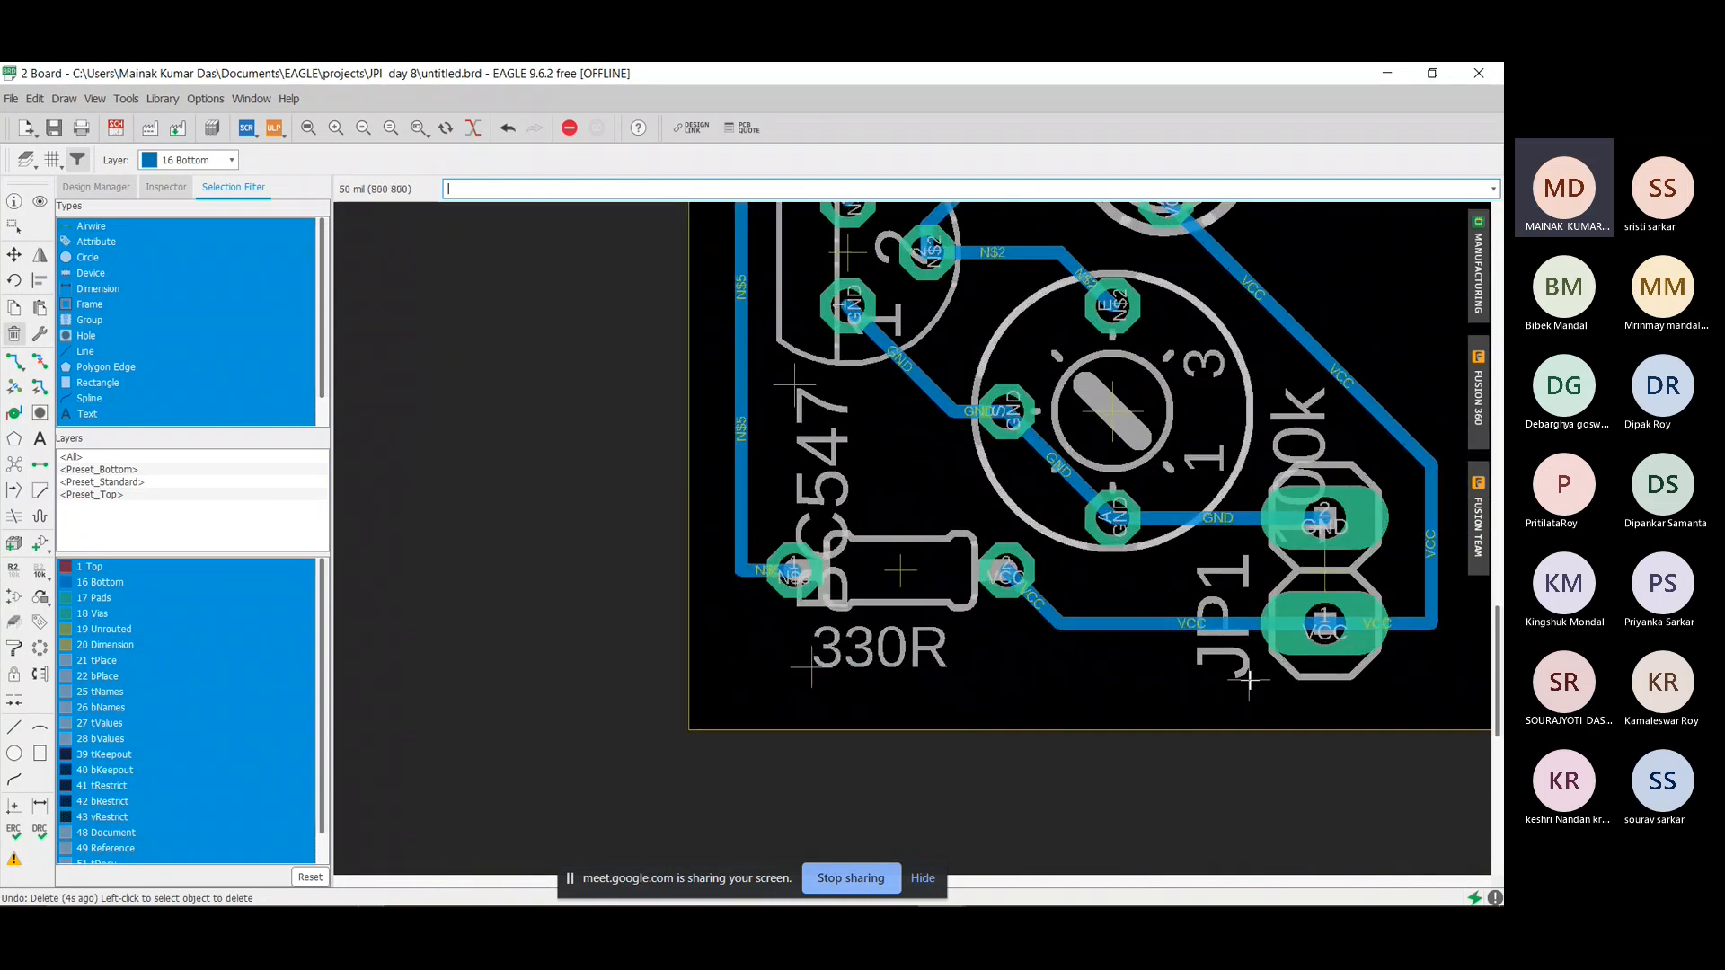
{"action": "scroll", "coordinate": [1397, 358], "scroll_direction": "down", "scroll_amount": 1}
{"action": "scroll", "coordinate": [1402, 350], "scroll_direction": "down", "scroll_amount": 1}
{"action": "scroll", "coordinate": [1424, 319], "scroll_direction": "up", "scroll_amount": 3}
{"action": "scroll", "coordinate": [1415, 359], "scroll_direction": "down", "scroll_amount": 1}
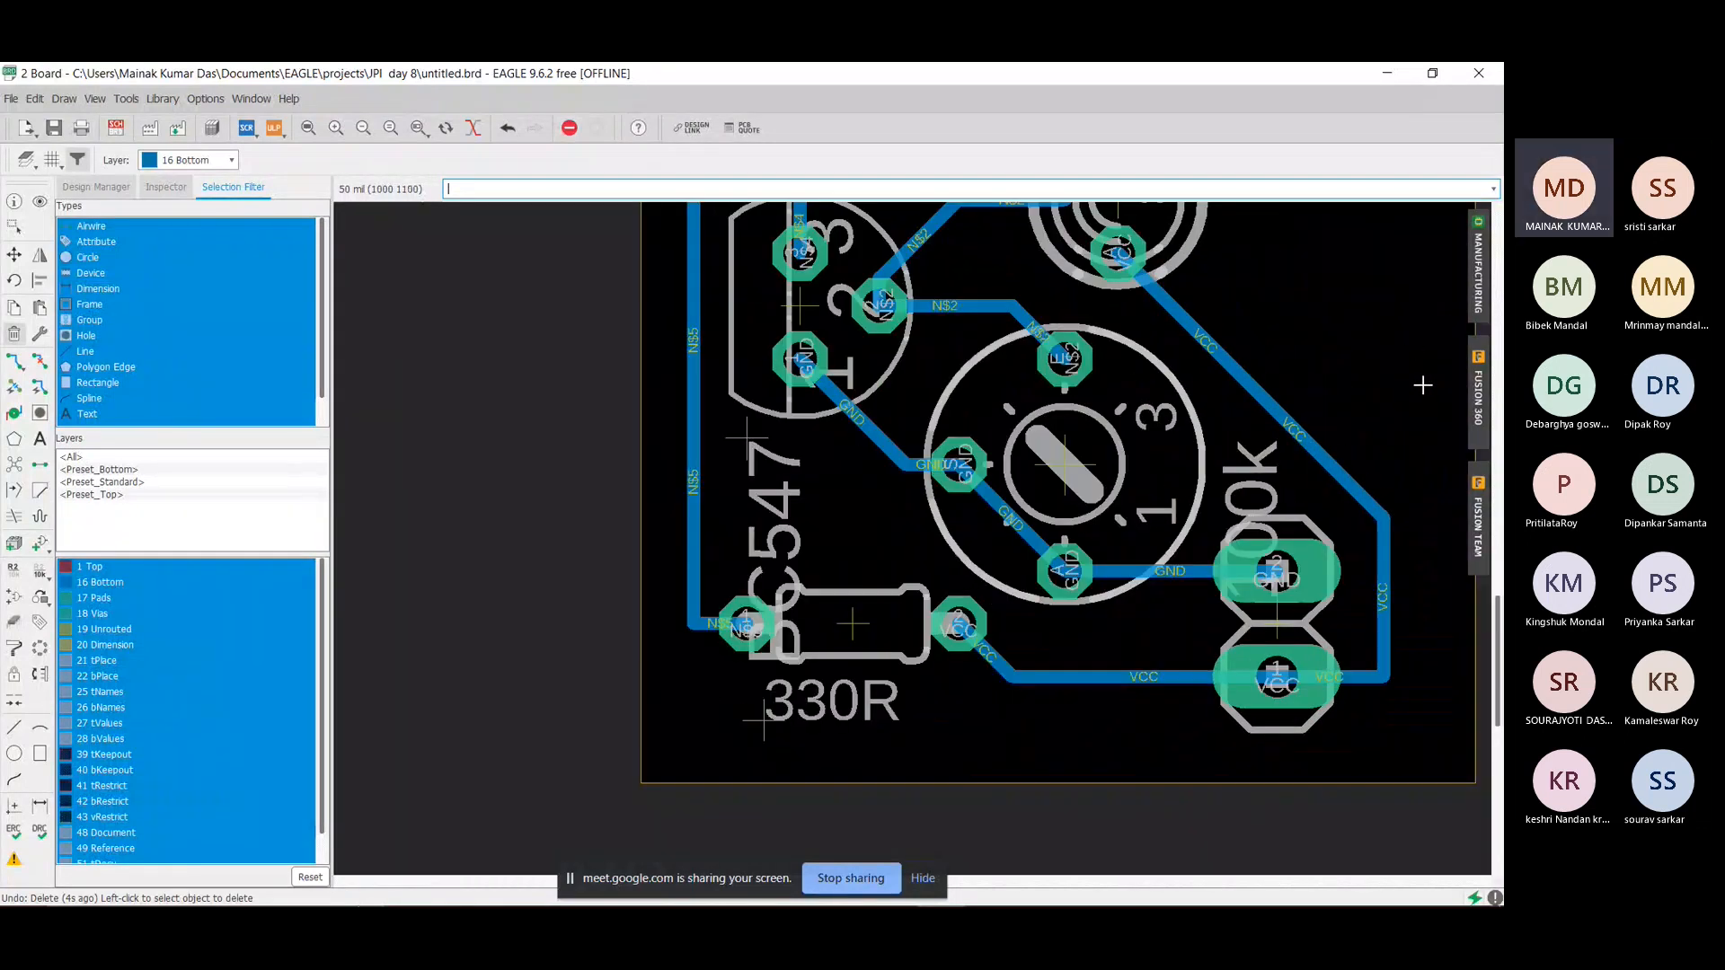
Move the transistor's BC547 value label one 50 mil grid step up toward the transistor.
{"action": "scroll", "coordinate": [1422, 384], "scroll_direction": "up", "scroll_amount": 2}
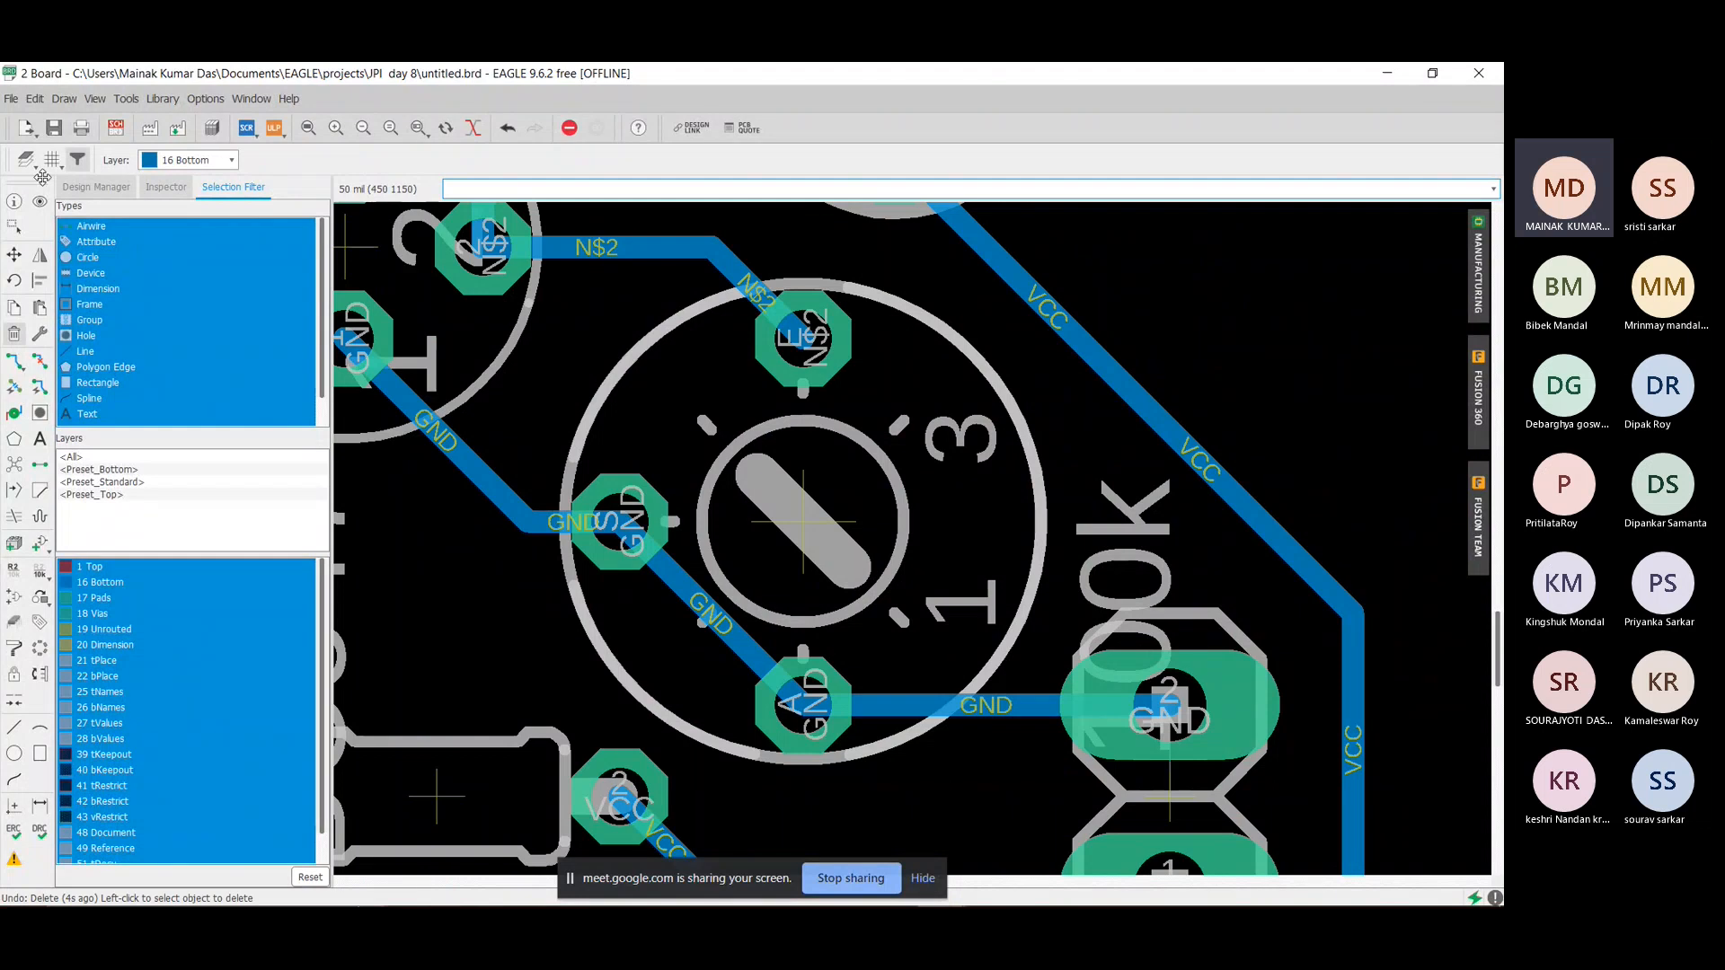
{"action": "scroll", "coordinate": [775, 451], "scroll_direction": "down", "scroll_amount": 2}
{"action": "scroll", "coordinate": [769, 456], "scroll_direction": "down", "scroll_amount": 1}
{"action": "scroll", "coordinate": [776, 442], "scroll_direction": "up", "scroll_amount": 1}
{"action": "scroll", "coordinate": [776, 442], "scroll_direction": "down", "scroll_amount": 1}
{"action": "scroll", "coordinate": [712, 372], "scroll_direction": "down", "scroll_amount": 3}
{"action": "scroll", "coordinate": [673, 349], "scroll_direction": "up", "scroll_amount": 2}
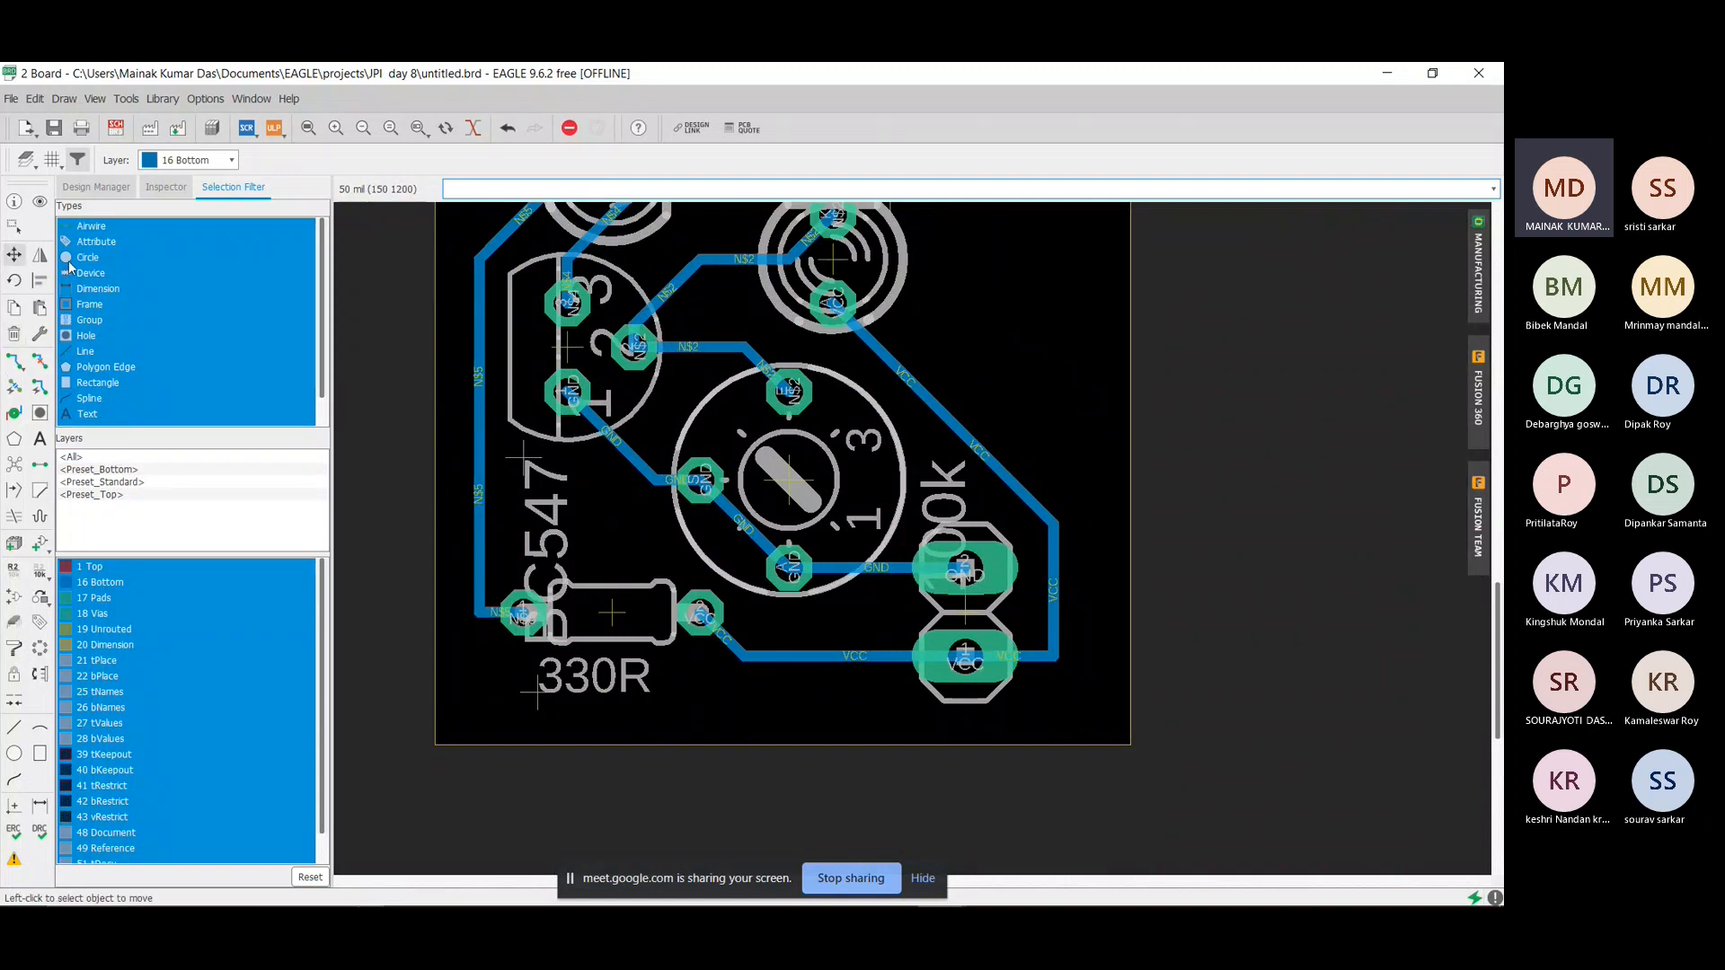
{"action": "left_click", "coordinate": [14, 254]}
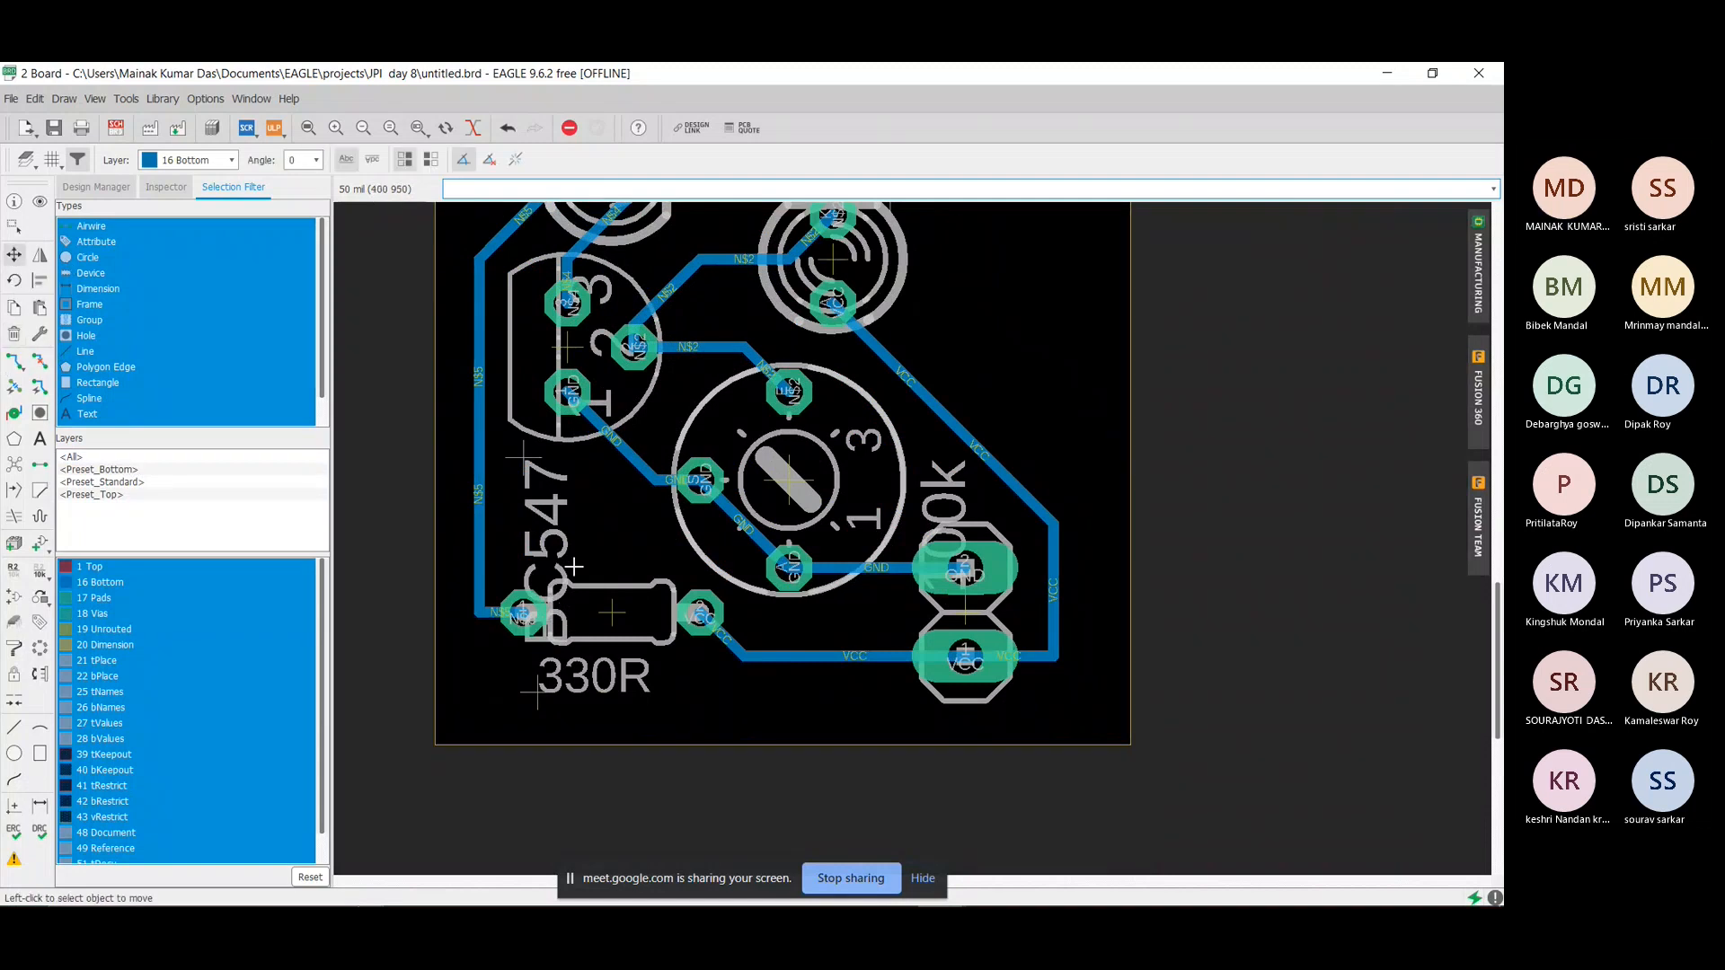
{"action": "scroll", "coordinate": [579, 575], "scroll_direction": "up", "scroll_amount": 4}
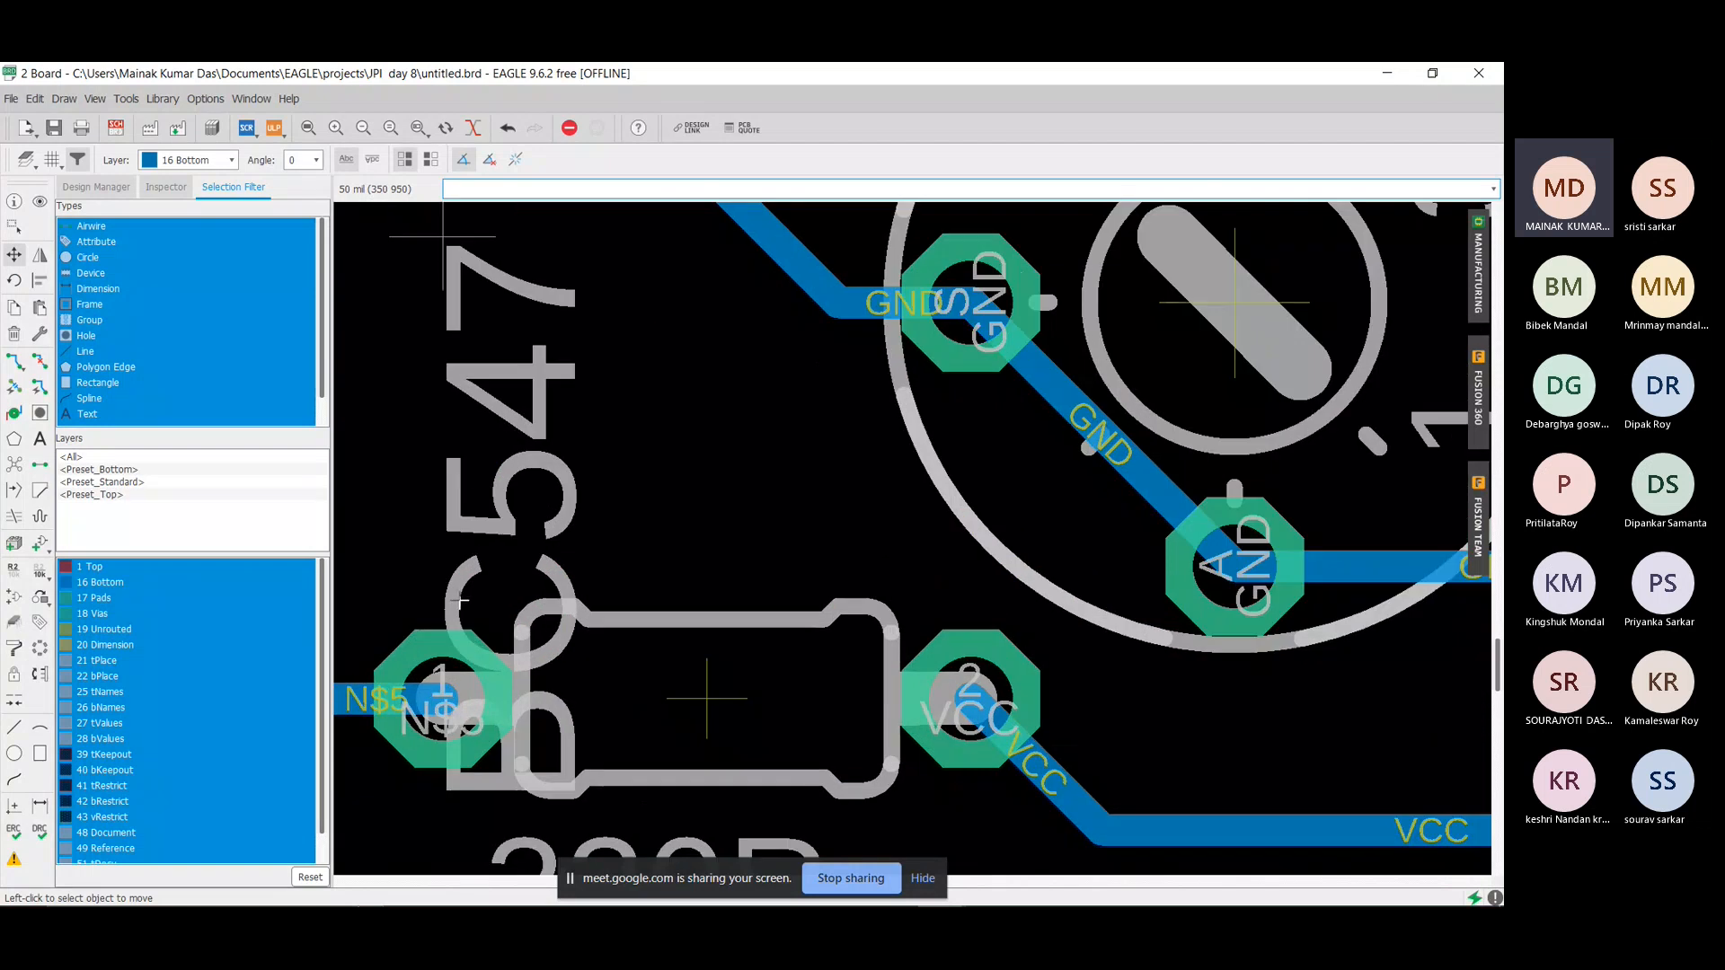
{"action": "scroll", "coordinate": [478, 299], "scroll_direction": "down", "scroll_amount": 1}
{"action": "left_click", "coordinate": [463, 278]}
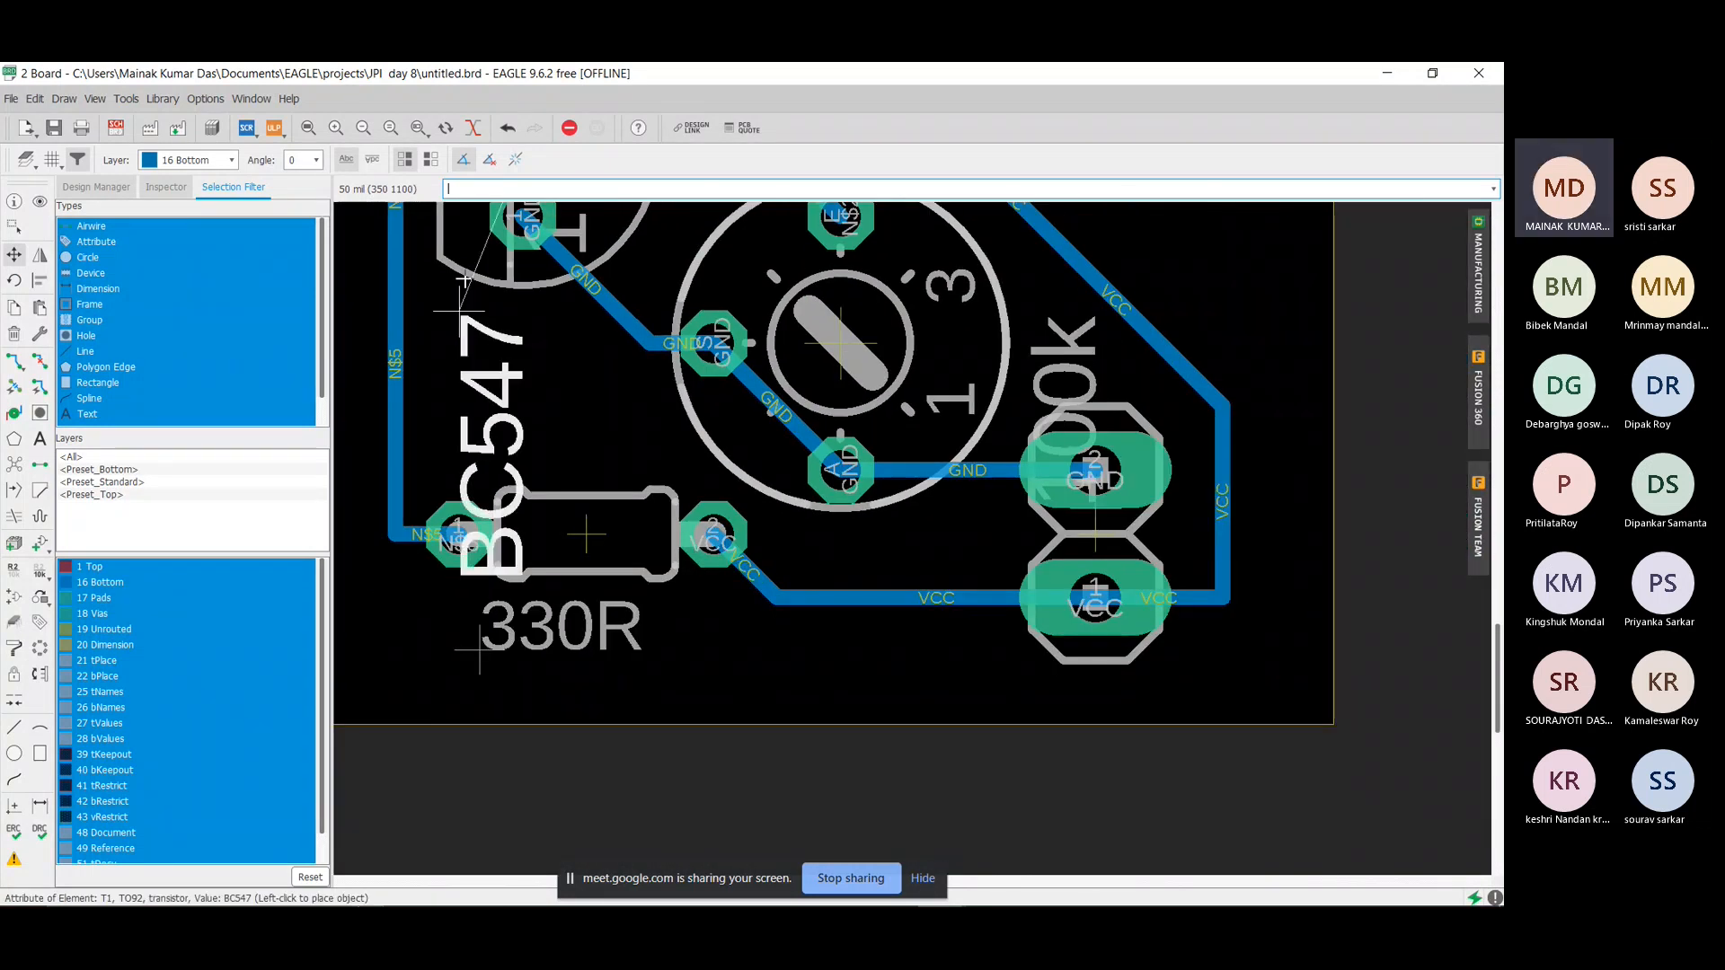
{"action": "left_click", "coordinate": [460, 252]}
Move the BC547 label on the 5 mil grid so it overlaps the flat side of the transistor outline.
{"action": "scroll", "coordinate": [502, 331], "scroll_direction": "down", "scroll_amount": 2}
{"action": "scroll", "coordinate": [551, 314], "scroll_direction": "up", "scroll_amount": 3}
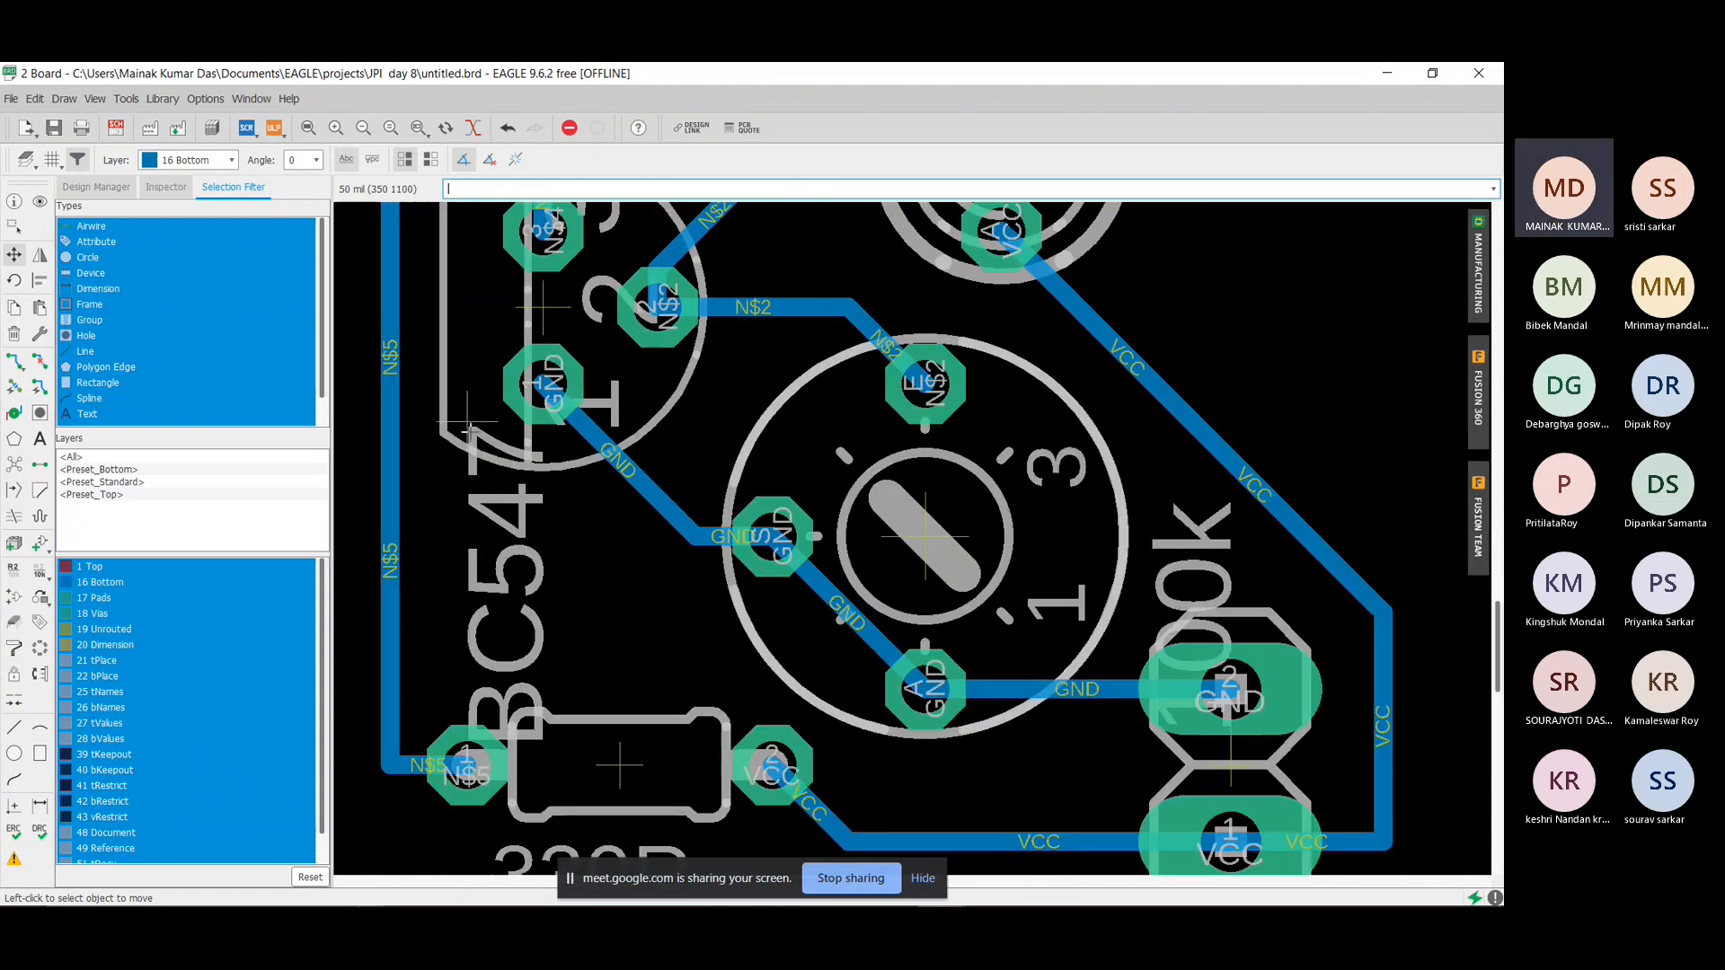
{"action": "left_click", "coordinate": [468, 429]}
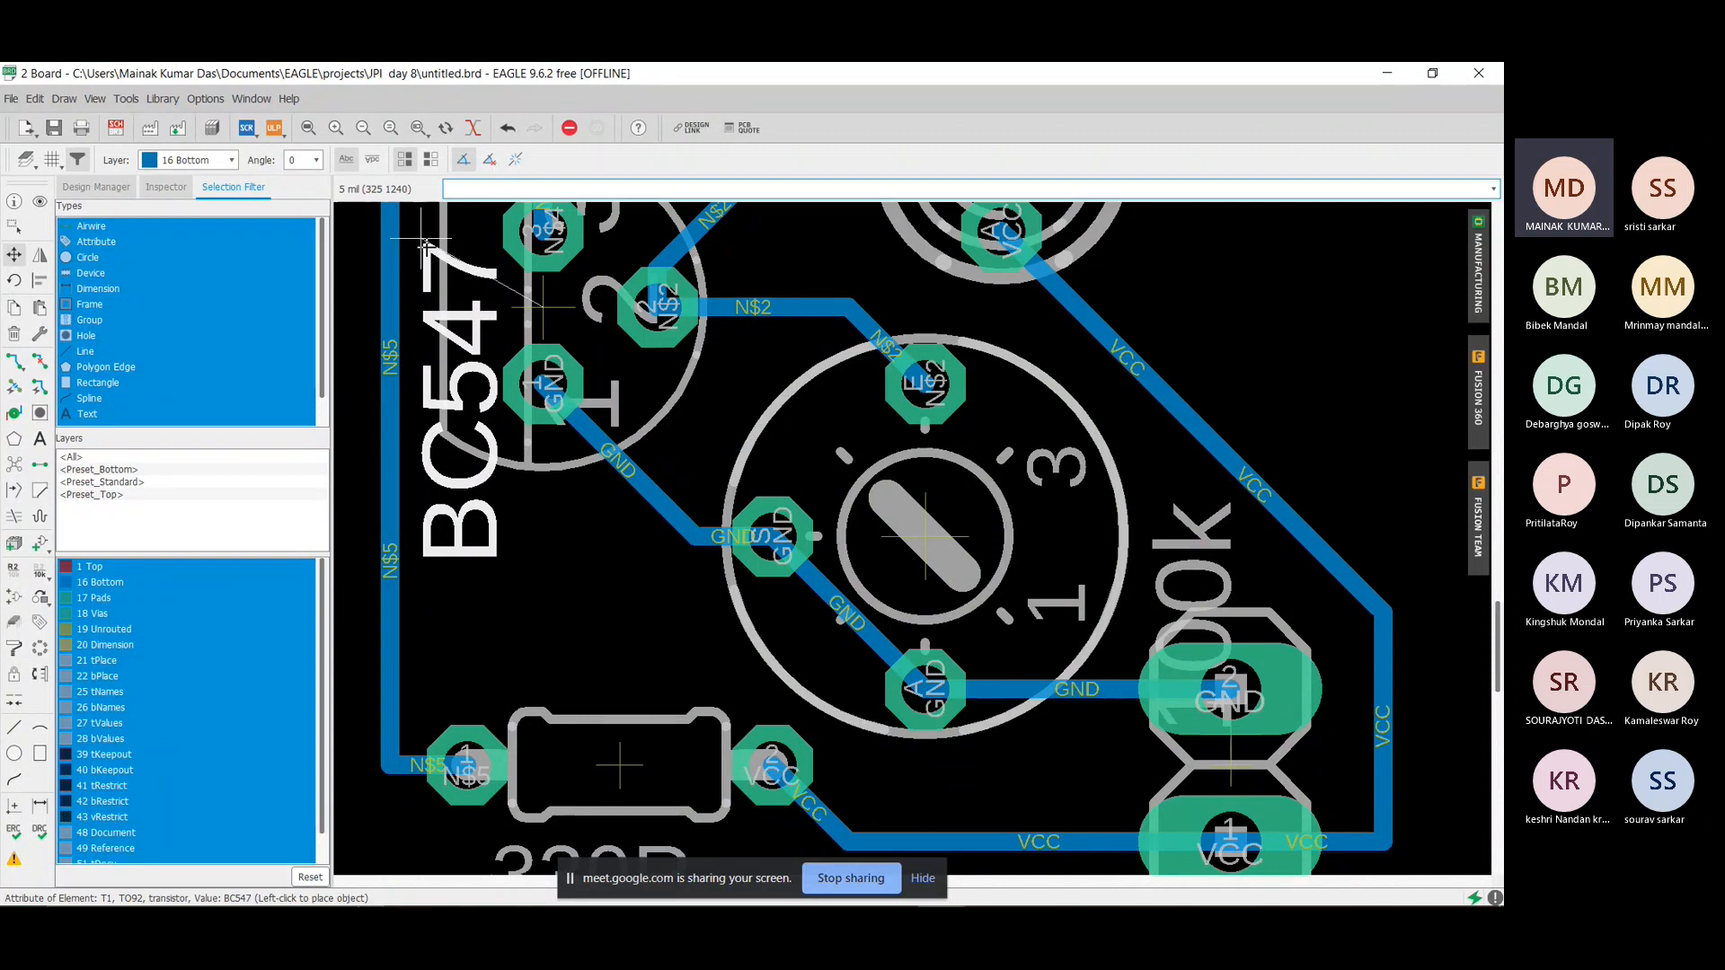
{"action": "left_click", "coordinate": [424, 243]}
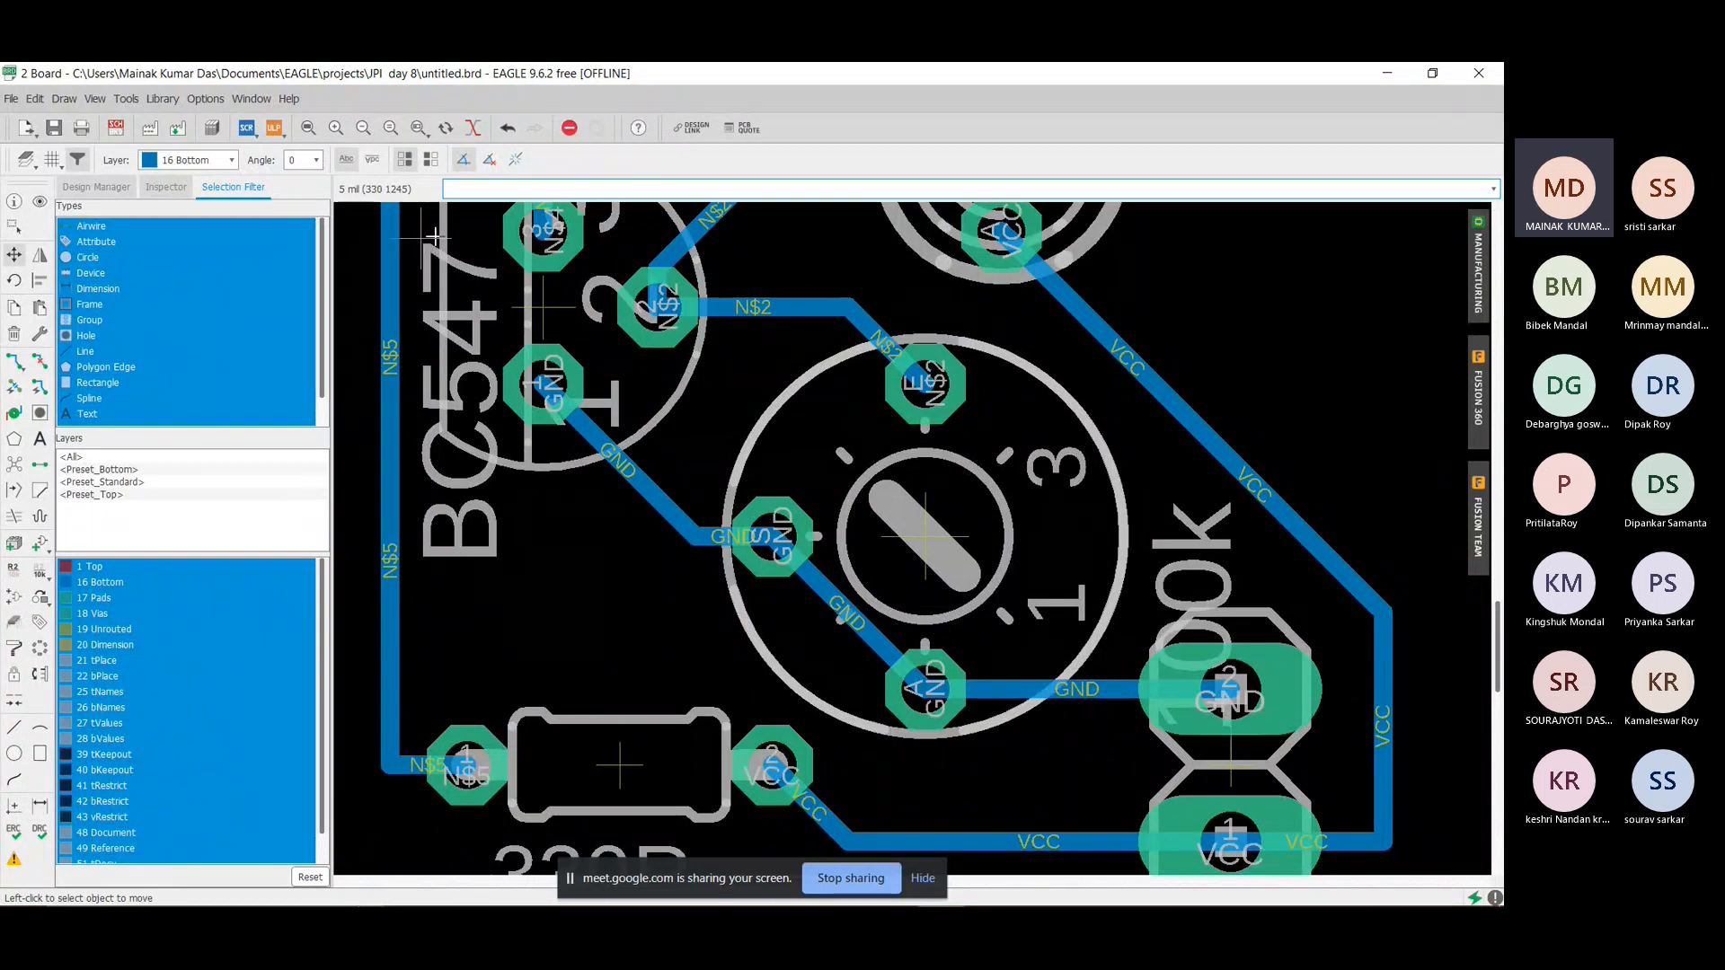
Rotate the transistor's BC547 value label to read horizontally and place it between the transistor and the 330R resistor.
{"action": "left_click", "coordinate": [435, 261]}
{"action": "right_click", "coordinate": [505, 541]}
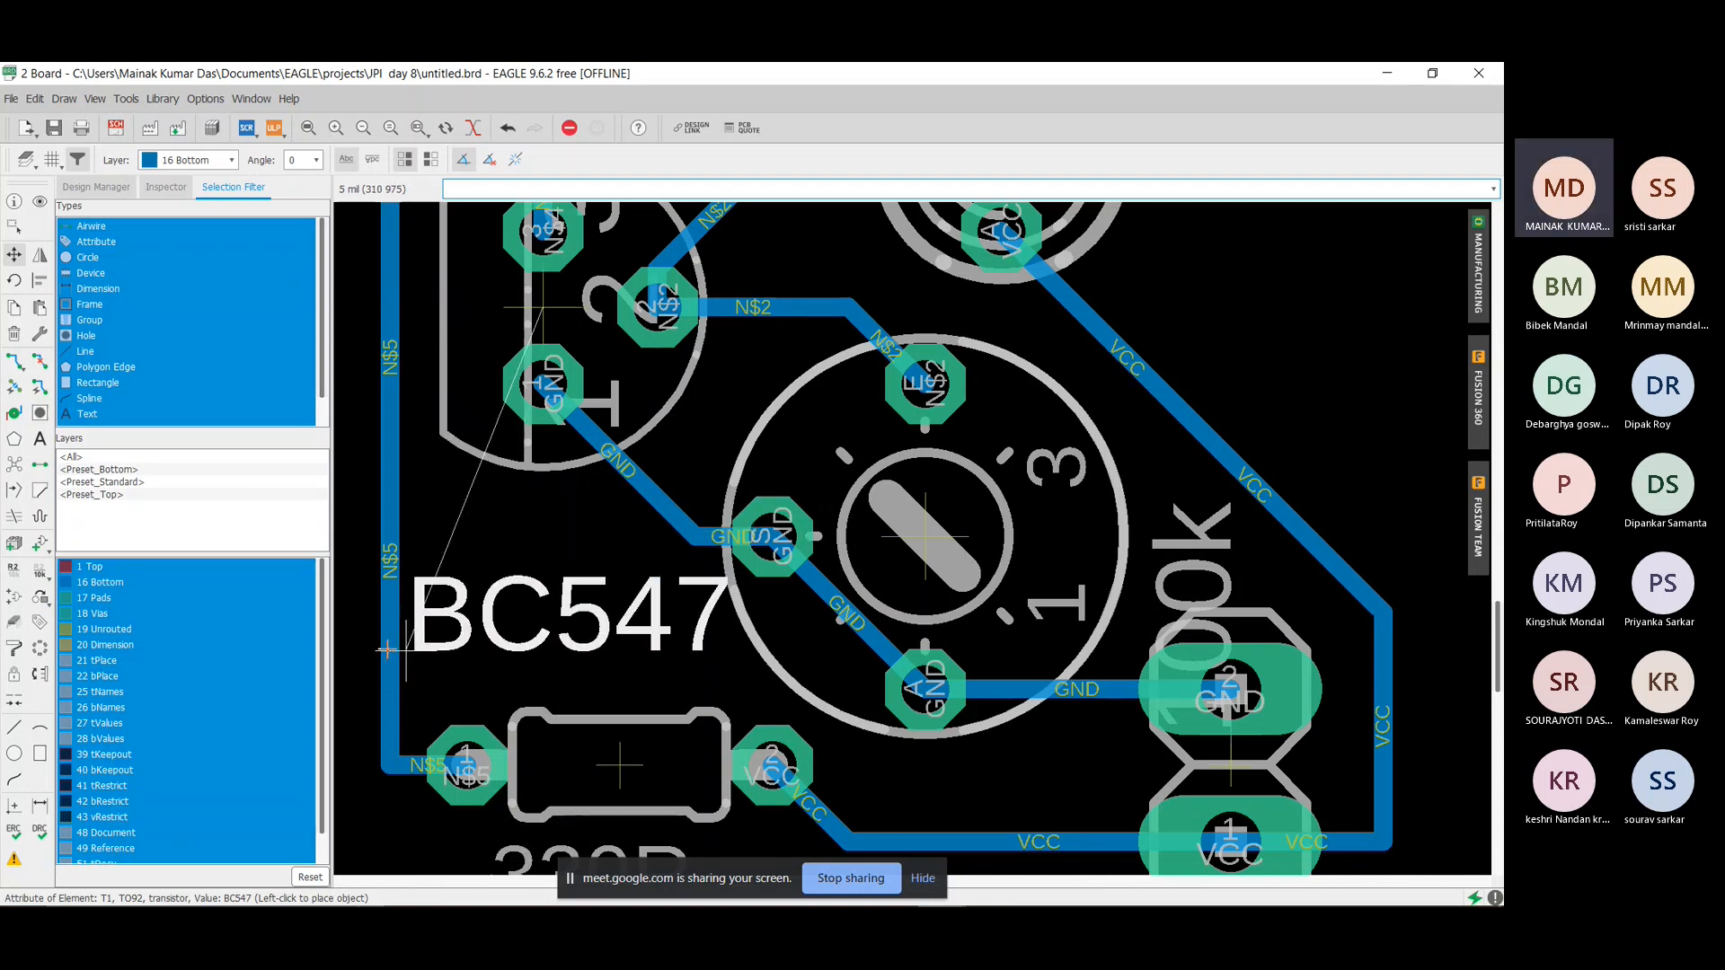
{"action": "left_click", "coordinate": [406, 636]}
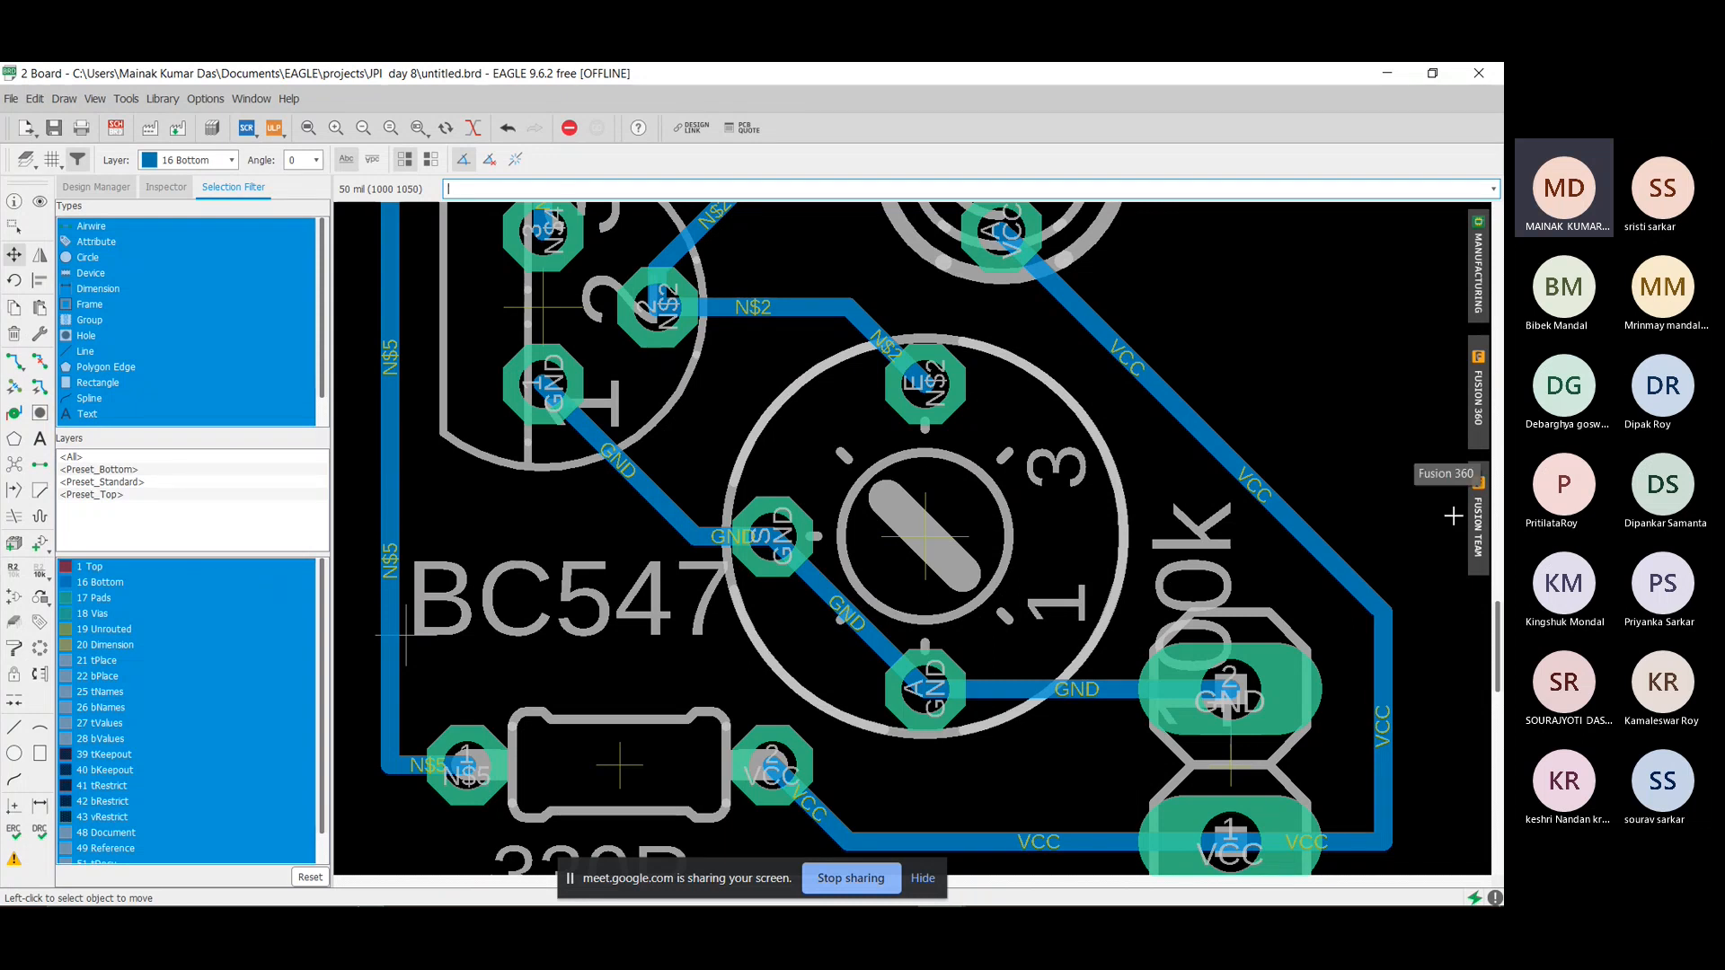
Rotate the LDR value label to read horizontally and place it just to the right of the LDR outline.
{"action": "scroll", "coordinate": [1165, 376], "scroll_direction": "down", "scroll_amount": 1}
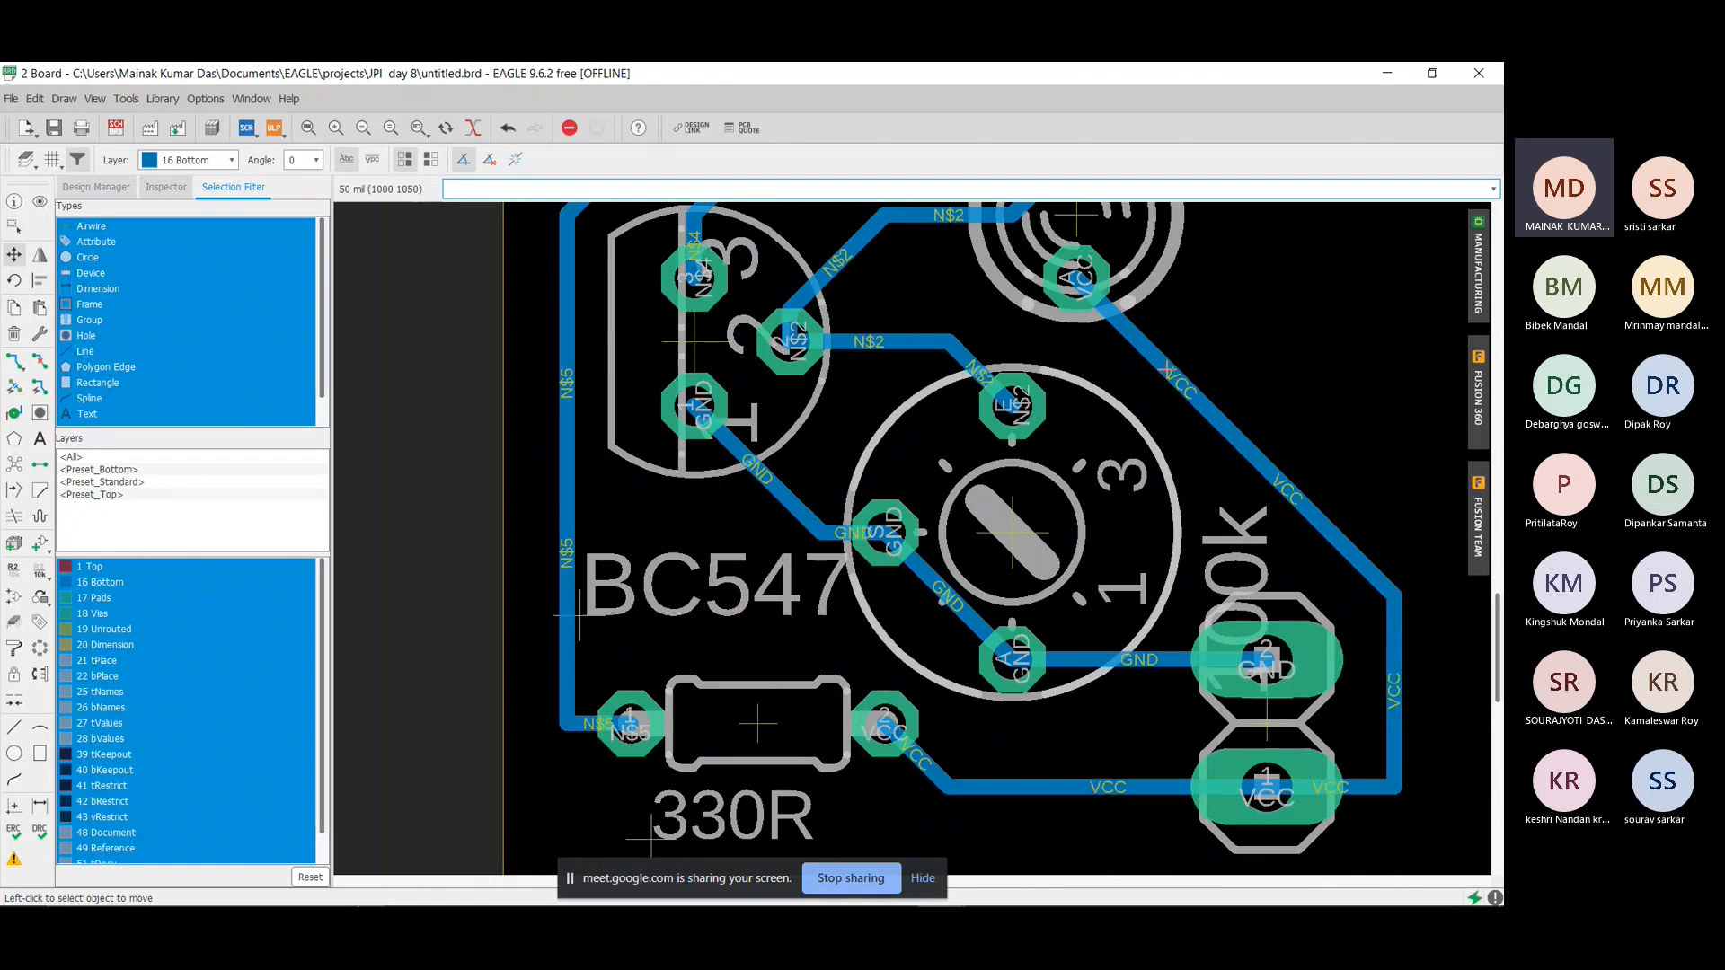
{"action": "scroll", "coordinate": [1139, 428], "scroll_direction": "down", "scroll_amount": 2}
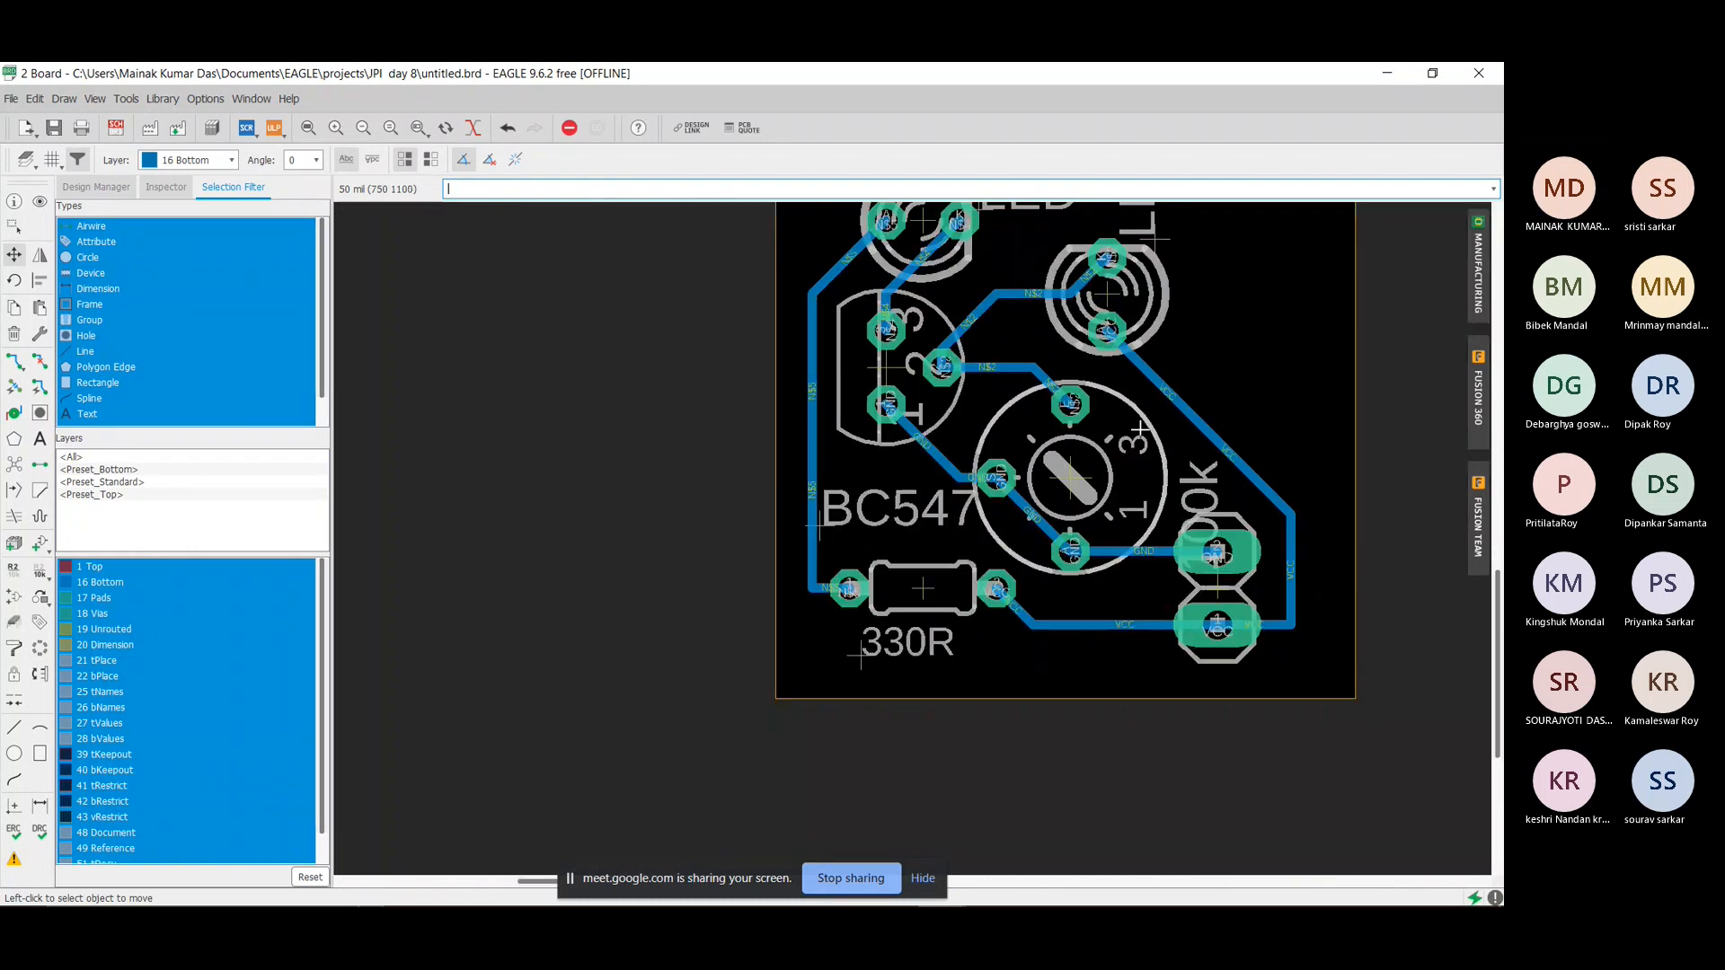
{"action": "middle_click_drag", "start_coordinate": [1427, 292], "coordinate": [1370, 319]}
{"action": "scroll", "coordinate": [1241, 269], "scroll_direction": "down", "scroll_amount": 2}
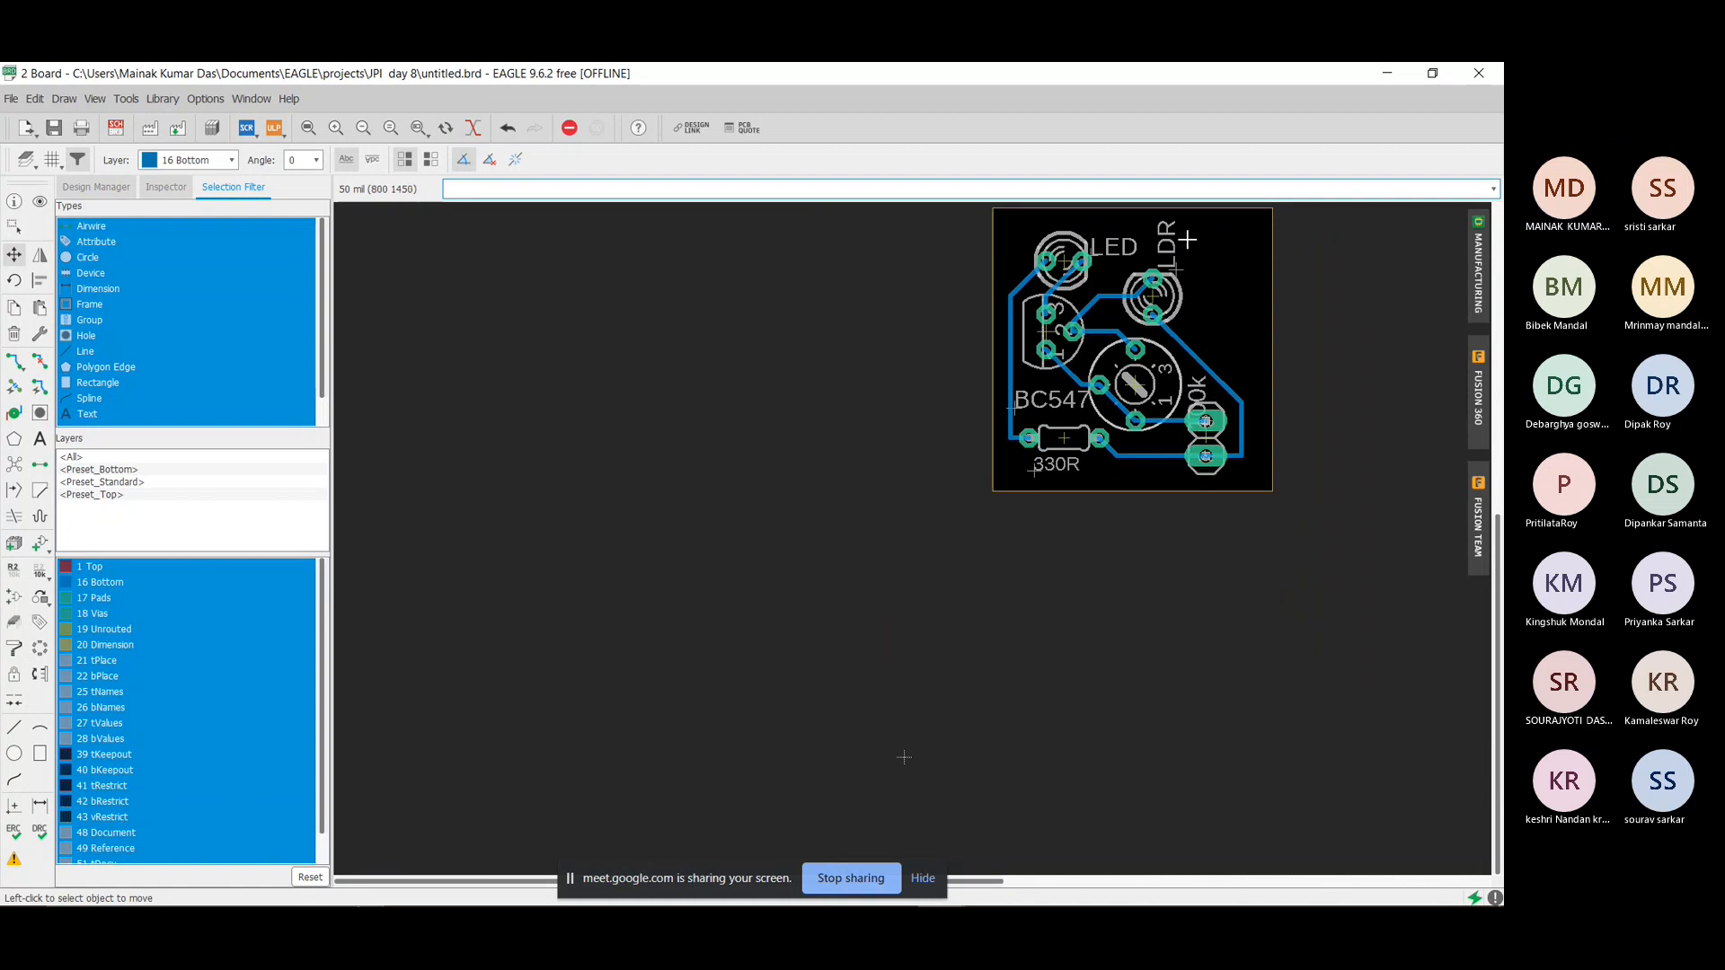
{"action": "scroll", "coordinate": [1227, 209], "scroll_direction": "up", "scroll_amount": 2}
{"action": "left_click", "coordinate": [1122, 331]}
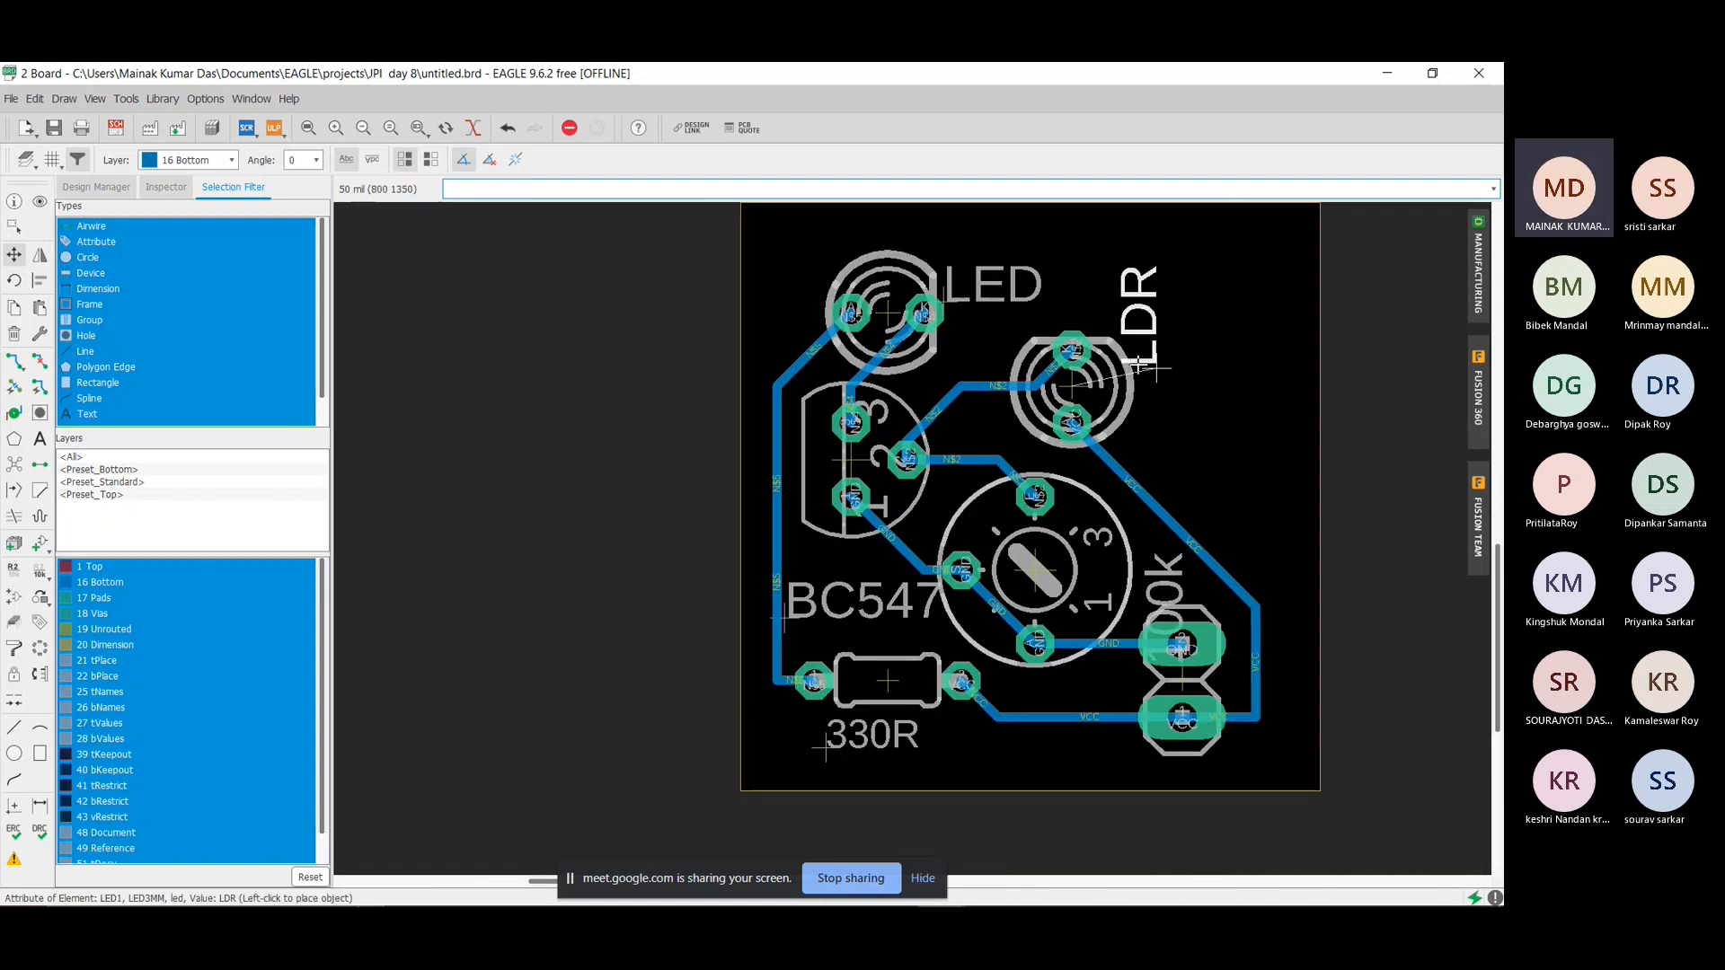
{"action": "right_click", "coordinate": [1146, 359]}
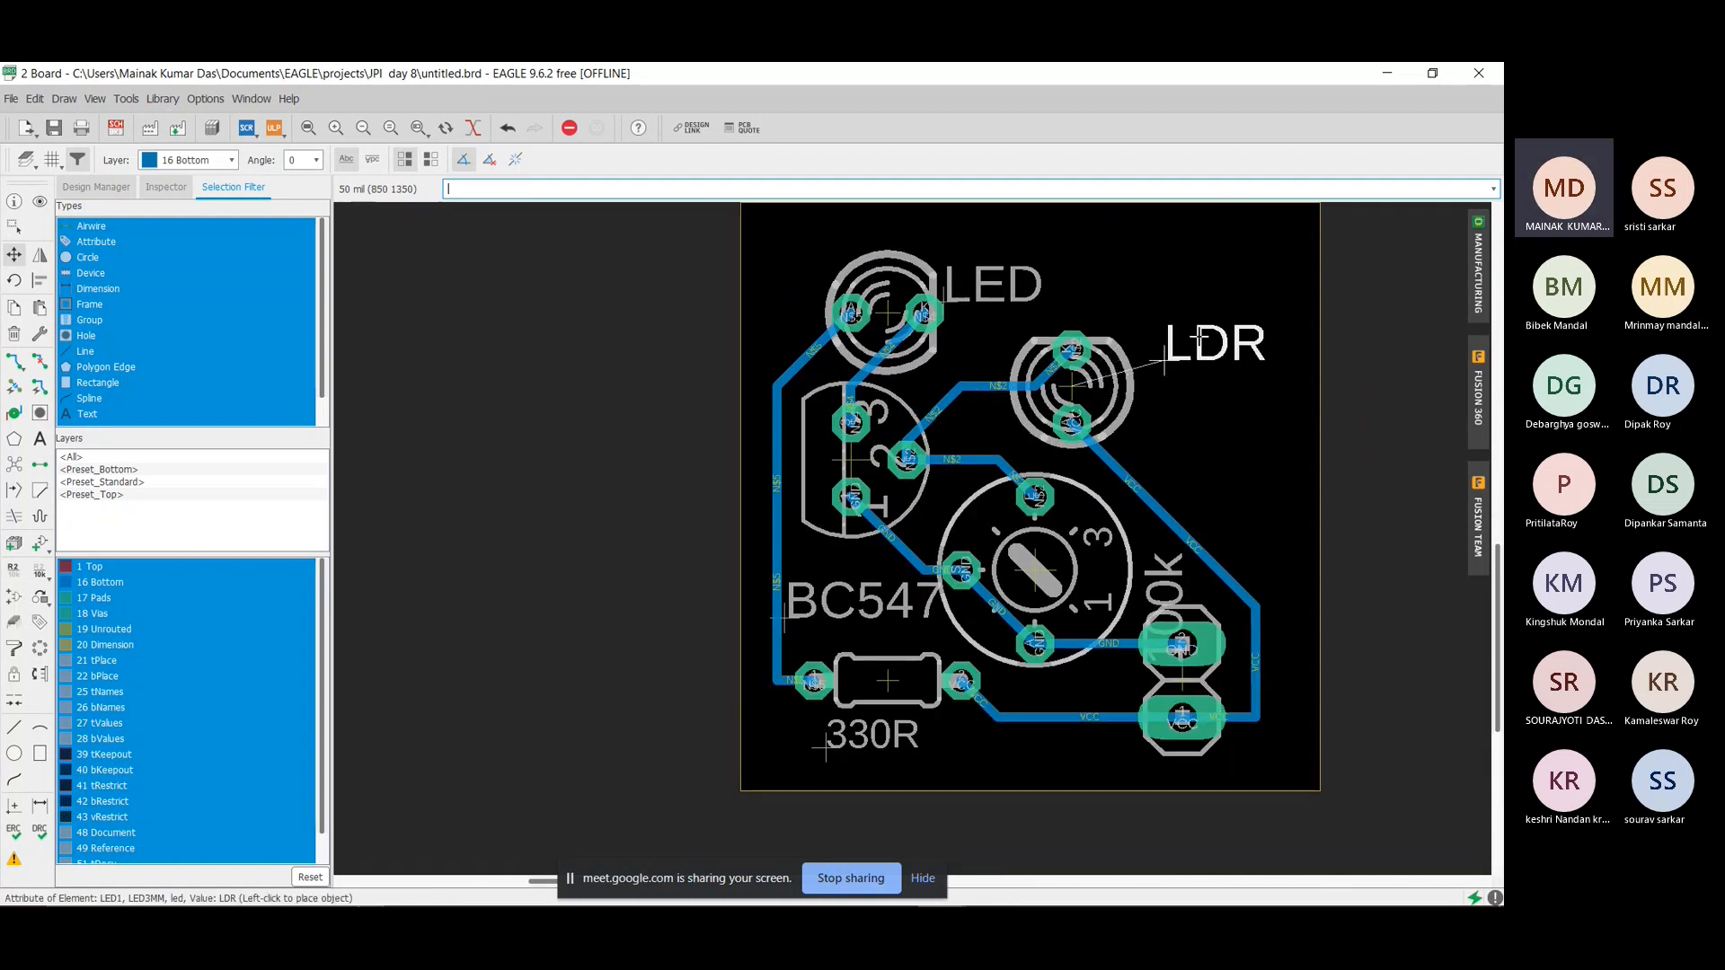
{"action": "left_click", "coordinate": [1163, 395]}
Move the LED value label one 50 mil grid step up and right, clear of the LED outline.
{"action": "left_click", "coordinate": [947, 298]}
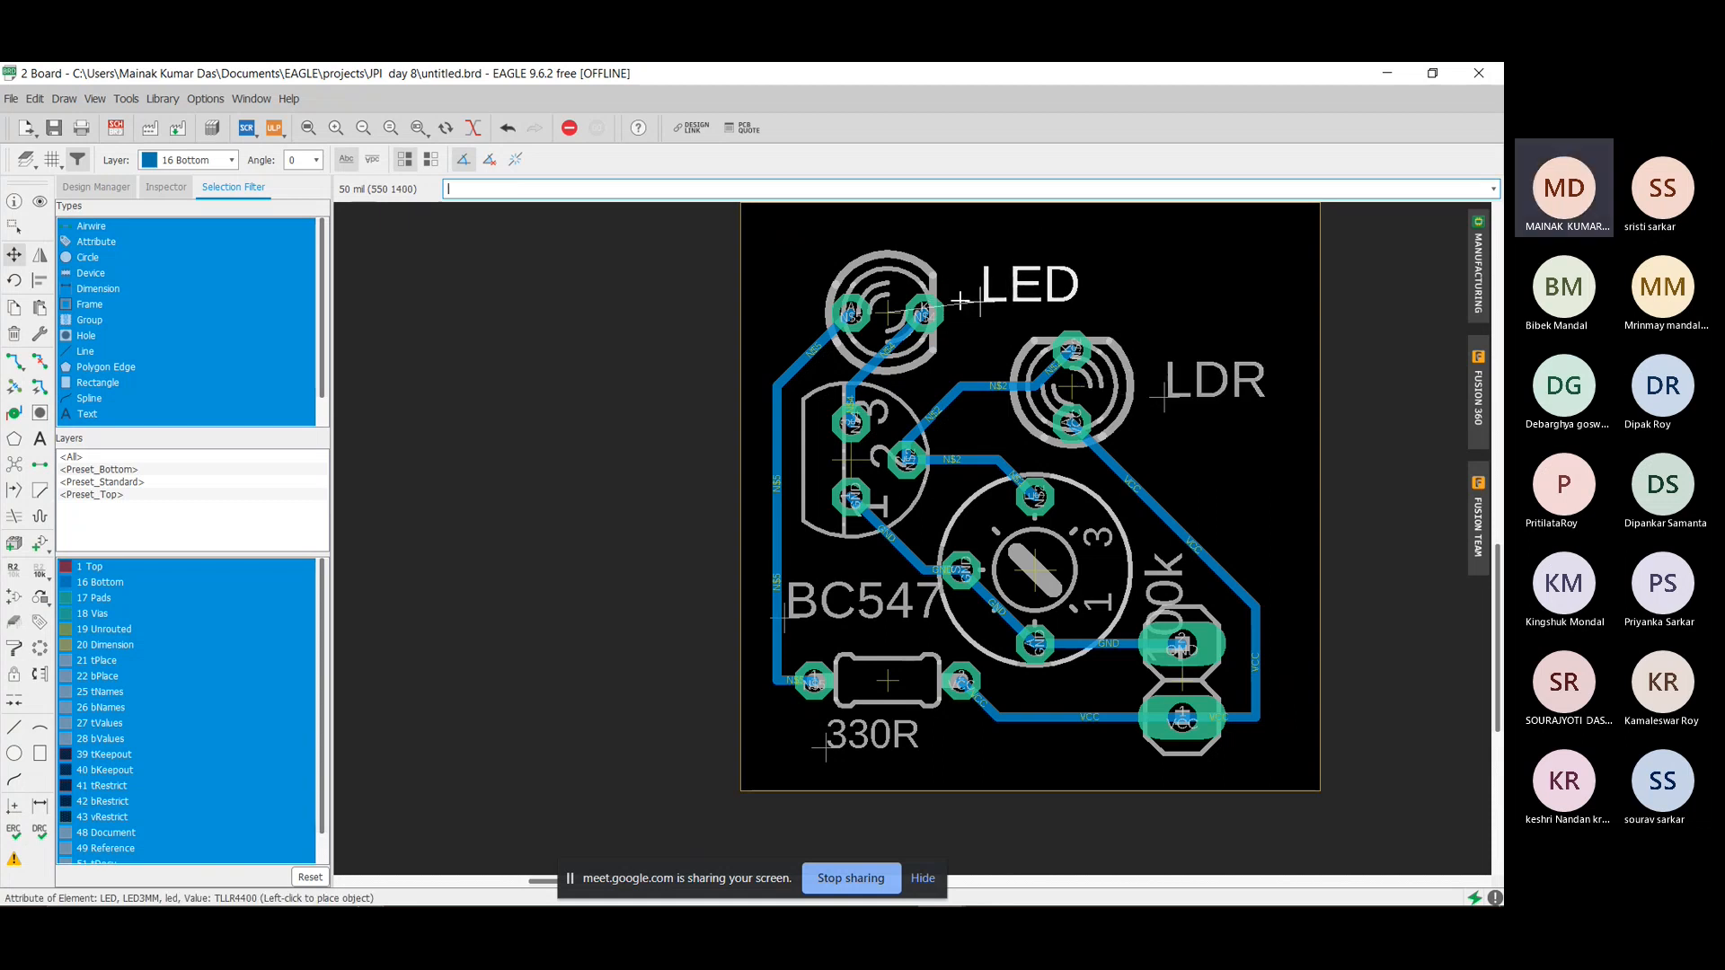
{"action": "left_click", "coordinate": [962, 268]}
{"action": "left_click", "coordinate": [1163, 396]}
{"action": "left_click", "coordinate": [1147, 396]}
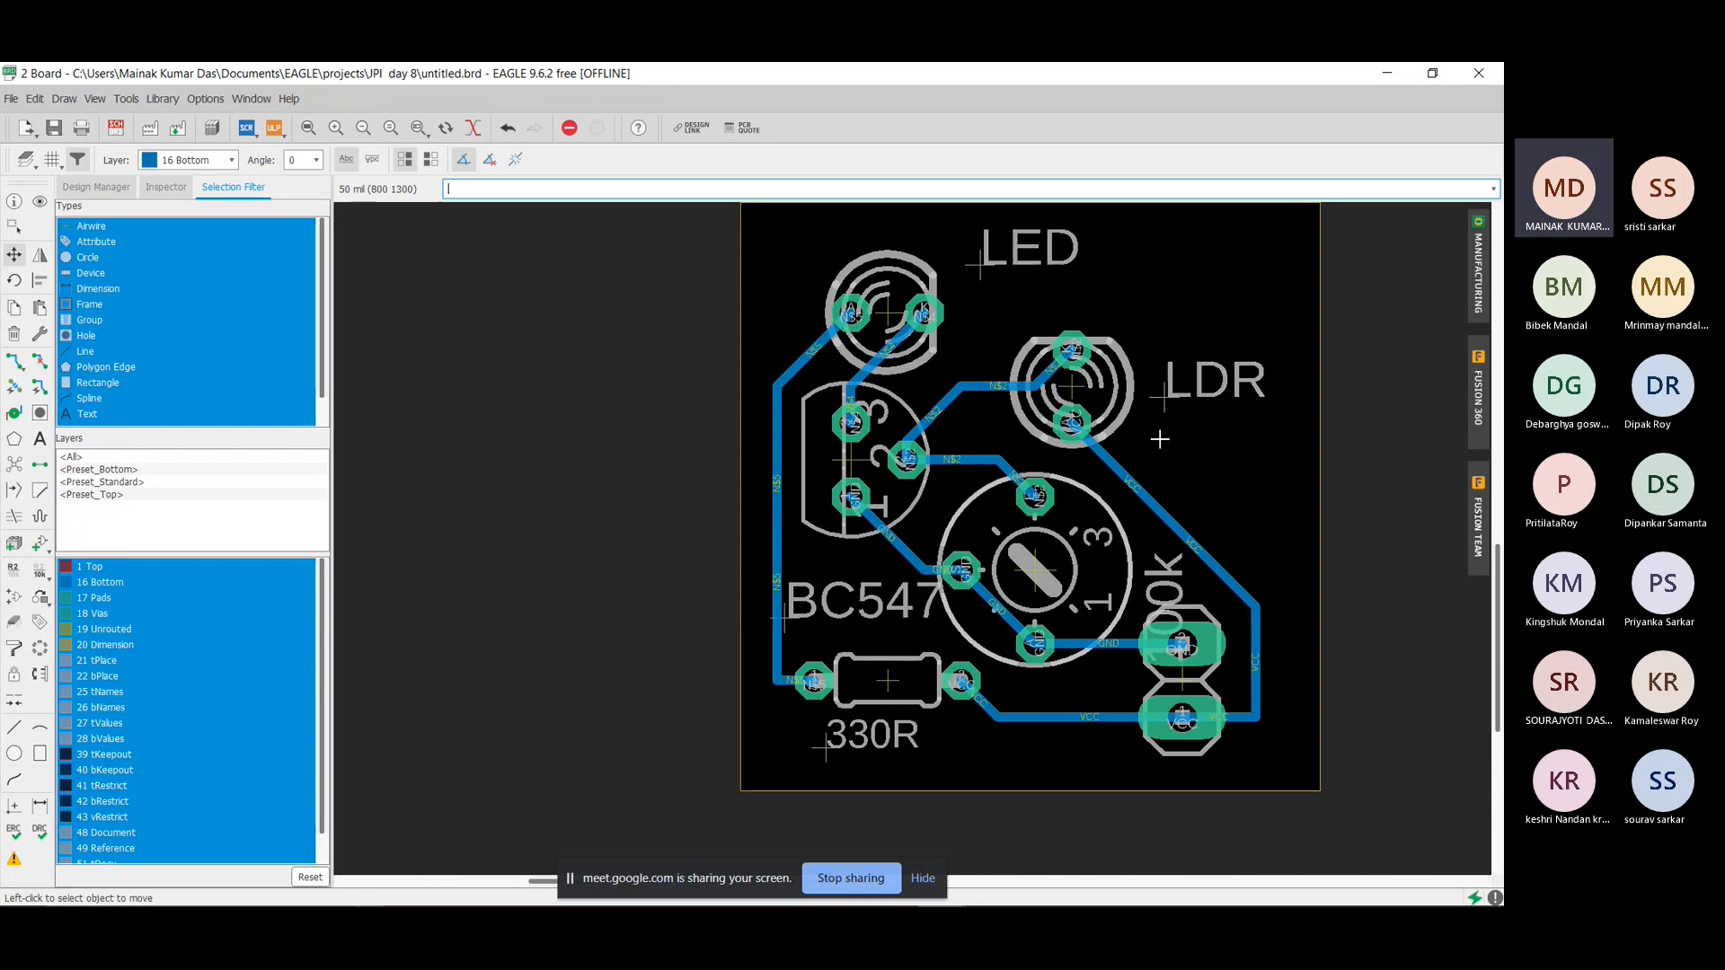
Move the potentiometer's 100k value label off the pin header pads to the free strip outside the VCC trace.
{"action": "scroll", "coordinate": [1159, 594], "scroll_direction": "up", "scroll_amount": 3}
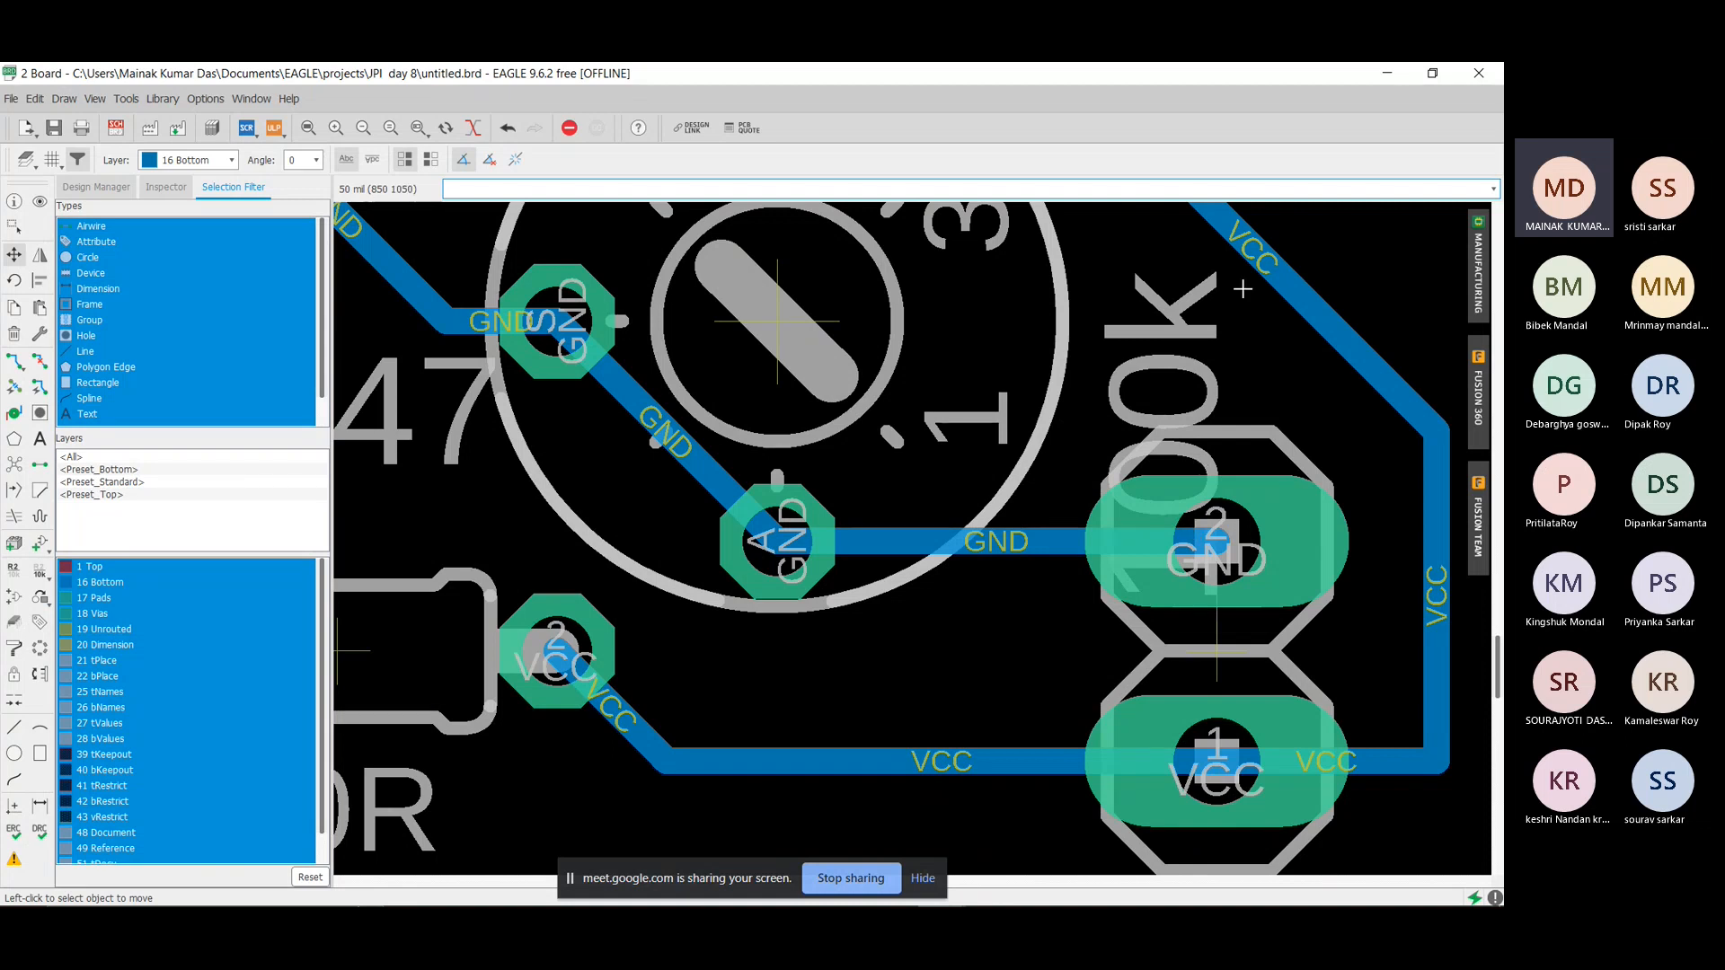
{"action": "scroll", "coordinate": [1173, 476], "scroll_direction": "down", "scroll_amount": 1}
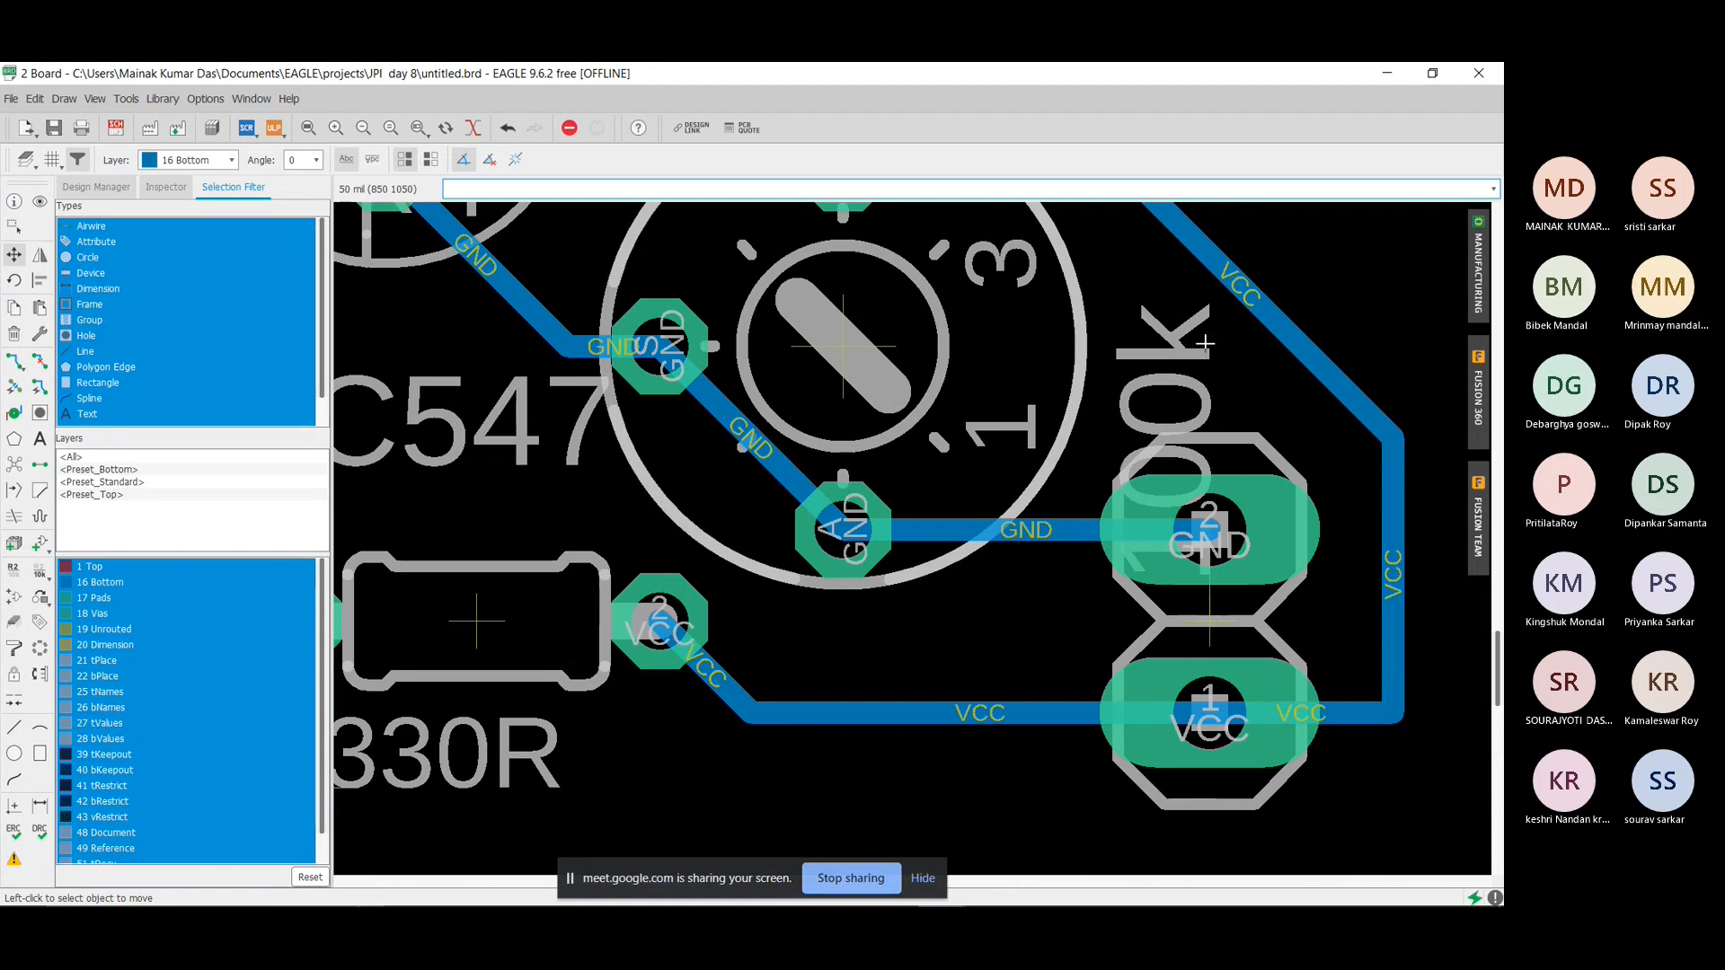
{"action": "scroll", "coordinate": [1173, 472], "scroll_direction": "down", "scroll_amount": 2}
{"action": "scroll", "coordinate": [1195, 564], "scroll_direction": "up", "scroll_amount": 4}
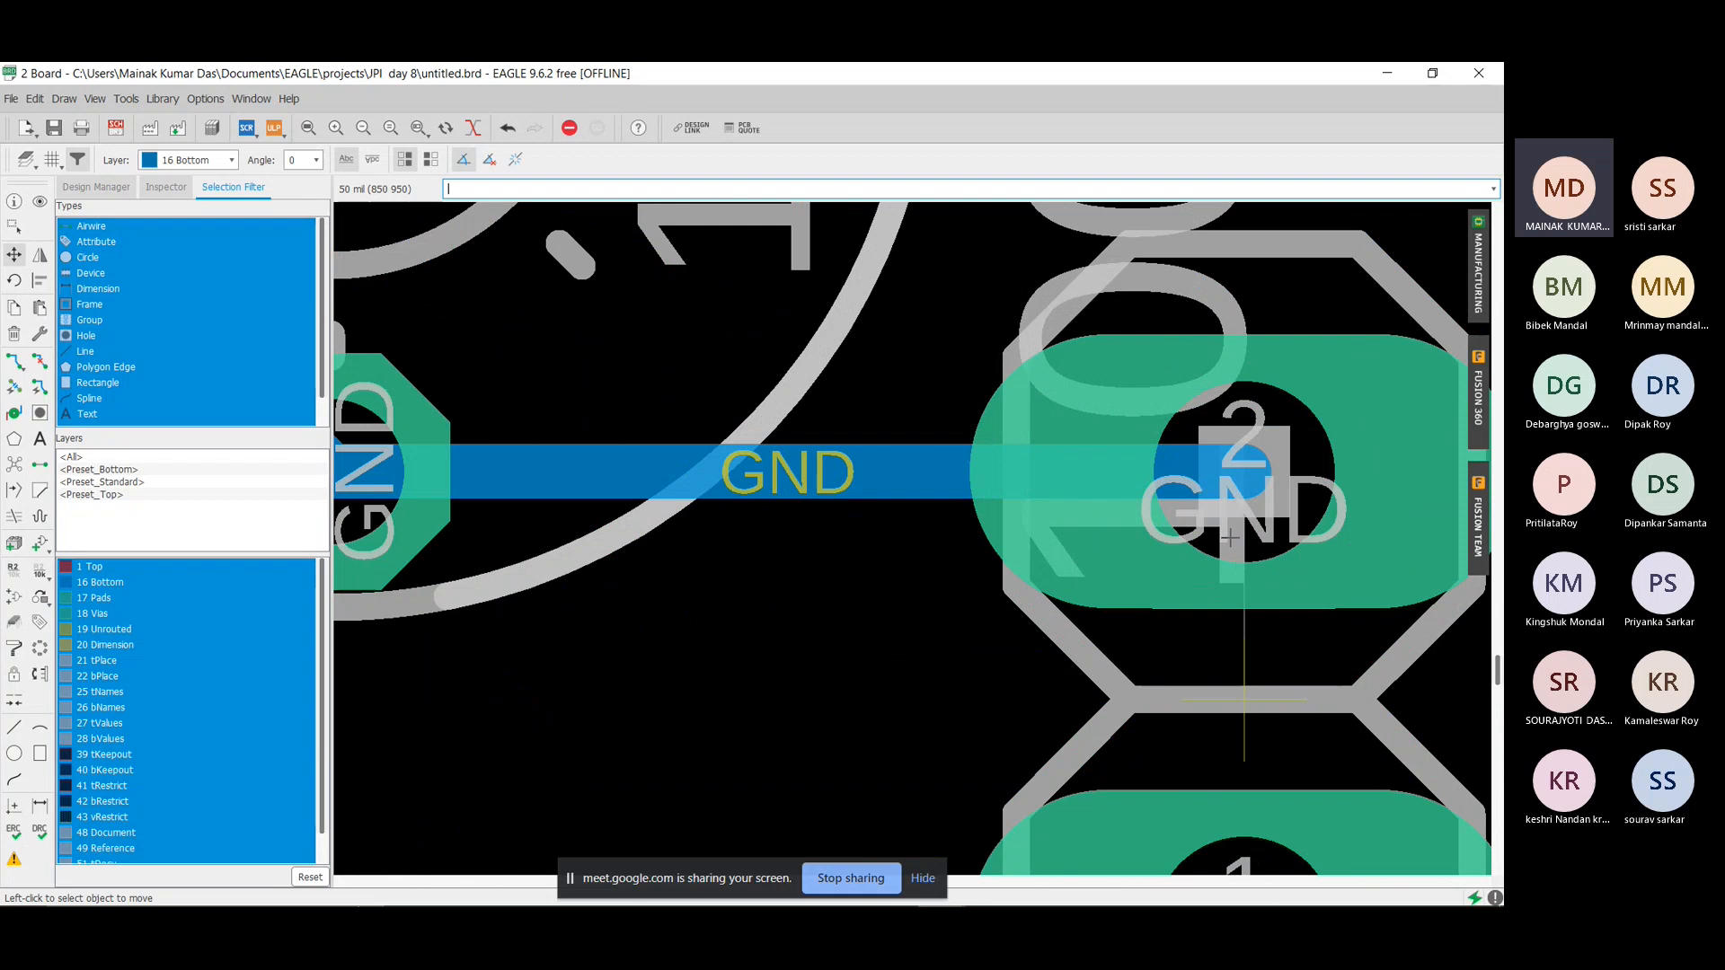
{"action": "scroll", "coordinate": [1229, 537], "scroll_direction": "down", "scroll_amount": 2}
{"action": "scroll", "coordinate": [1209, 521], "scroll_direction": "down", "scroll_amount": 2}
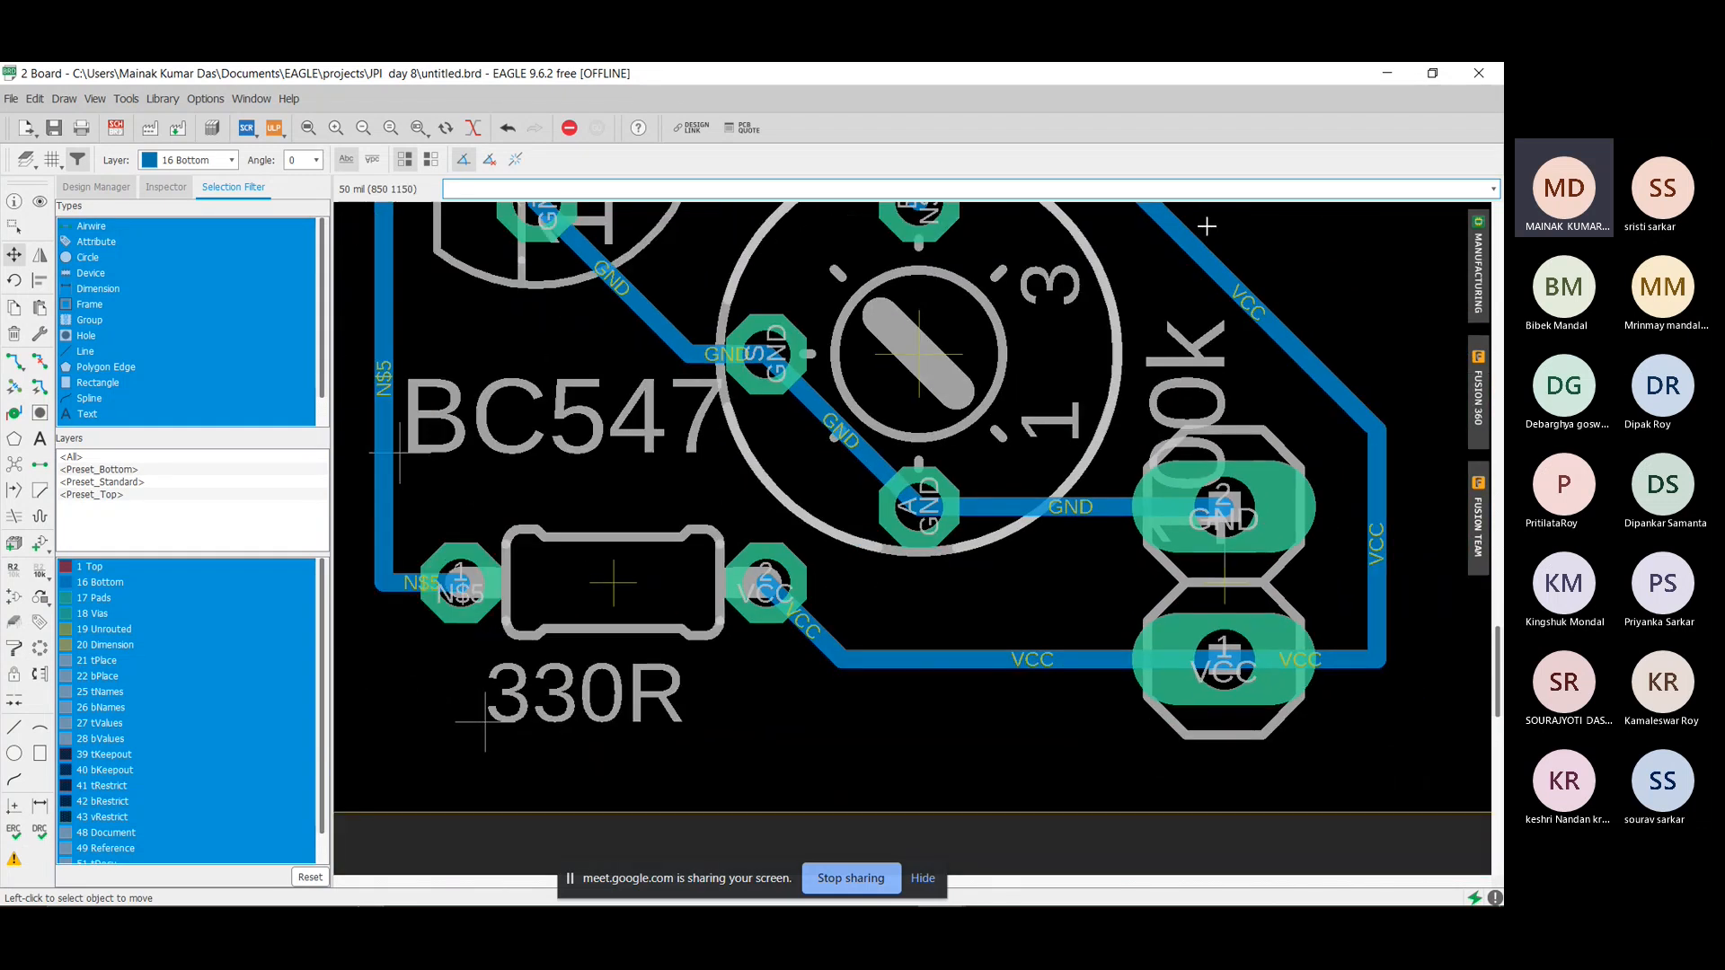
{"action": "left_click", "coordinate": [1225, 565]}
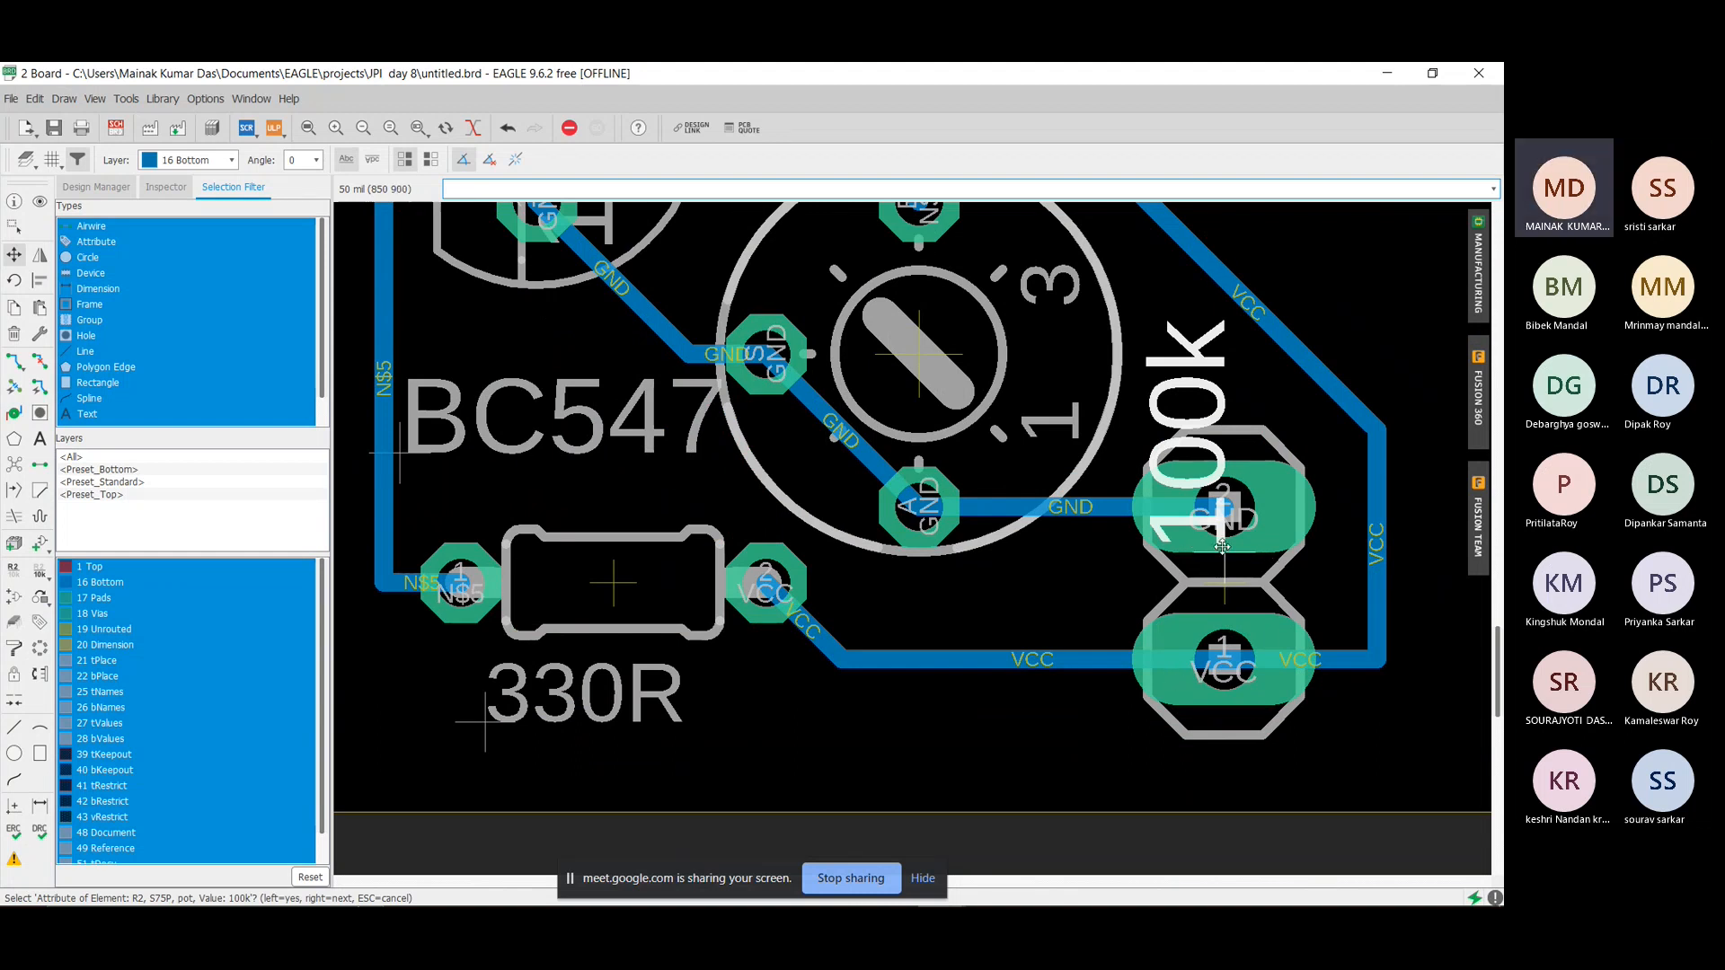
{"action": "left_click", "coordinate": [1225, 490]}
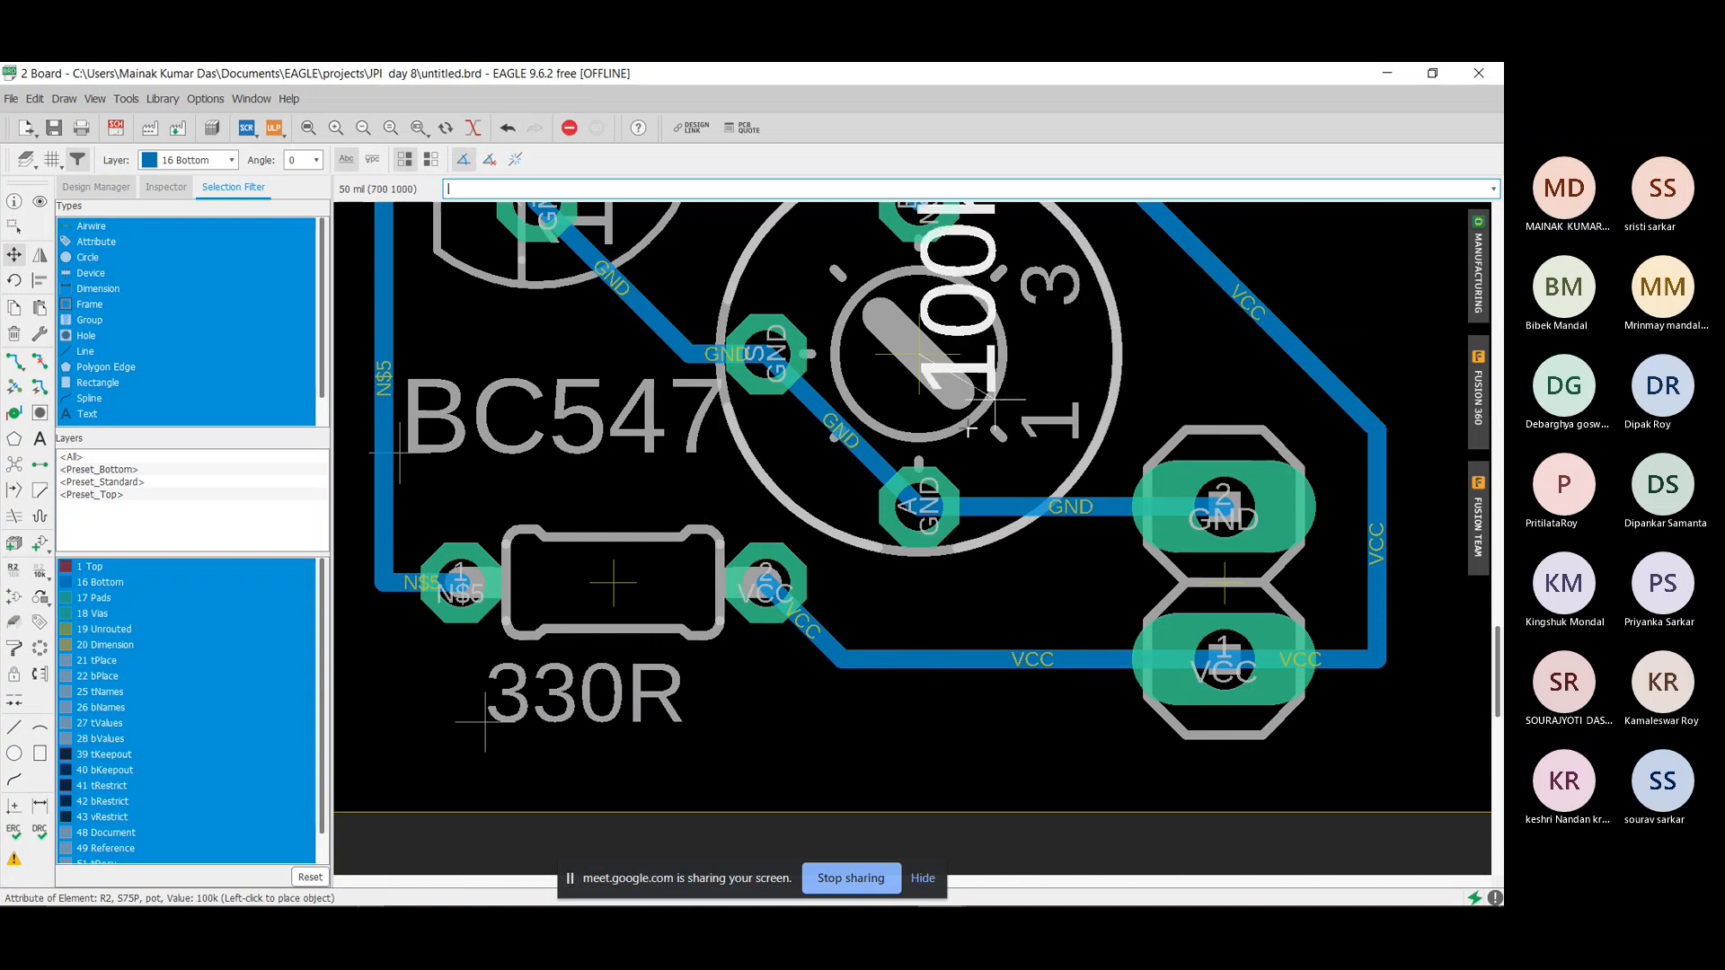
{"action": "left_click", "coordinate": [1444, 435]}
{"action": "scroll", "coordinate": [1444, 436], "scroll_direction": "down", "scroll_amount": 3}
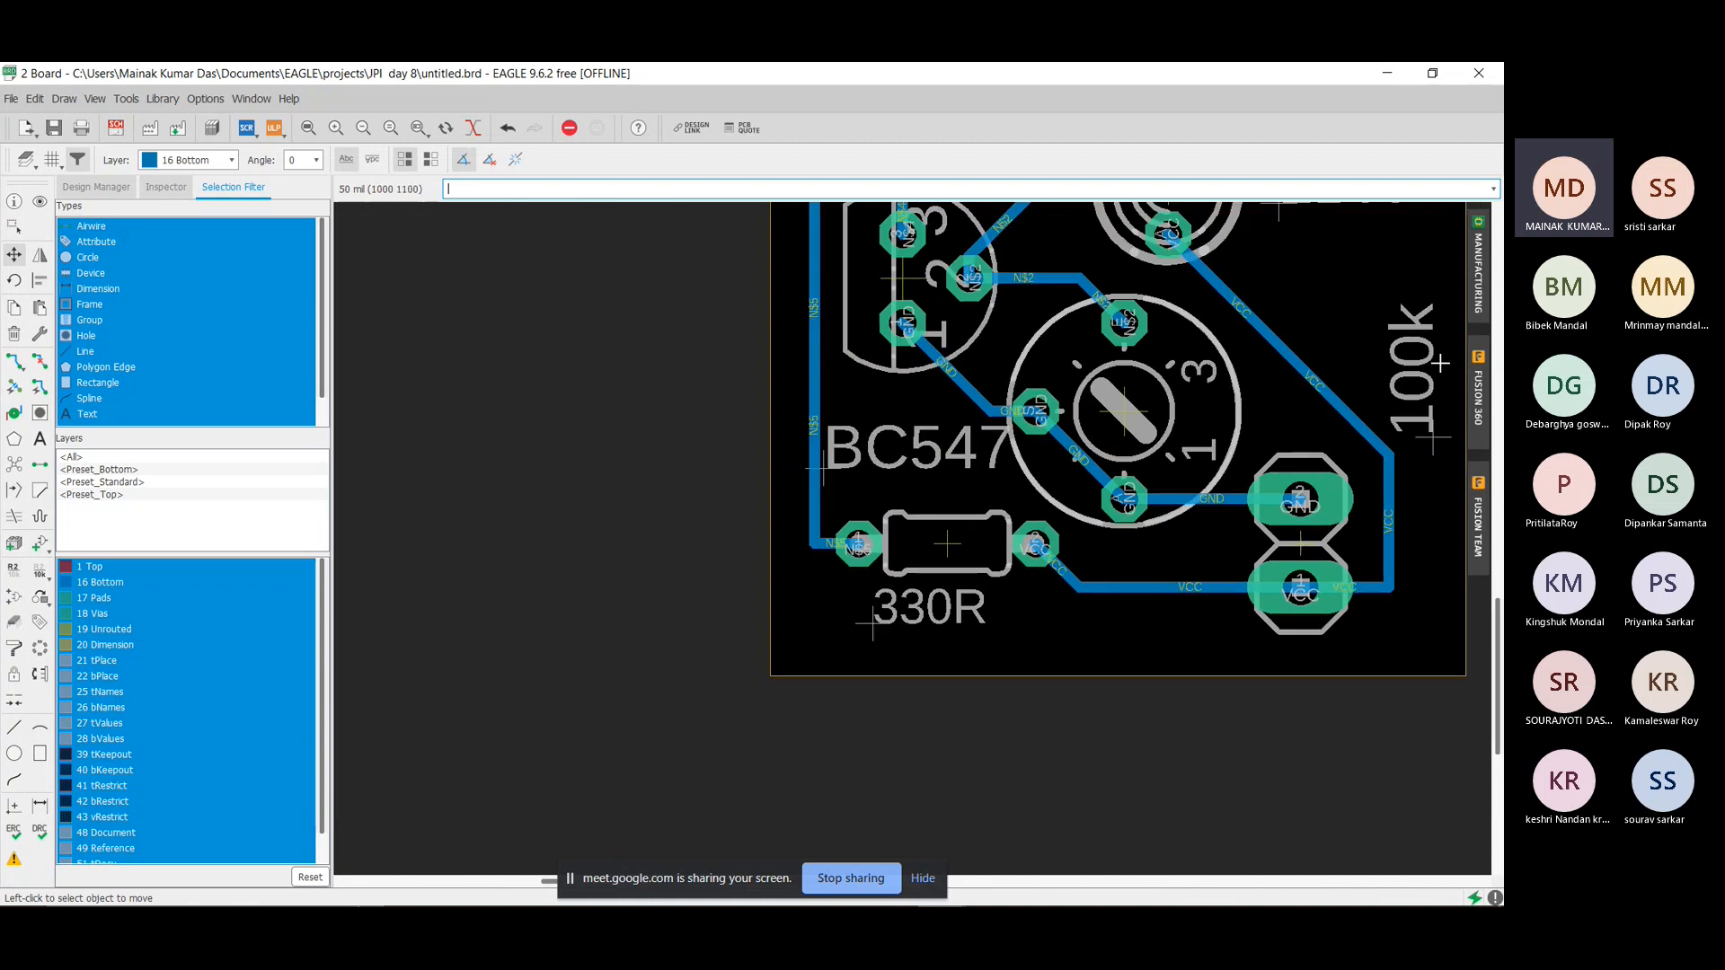
Rip up the diagonal VCC trace segment between the LDR pad and the vertical VCC trace beside the pin header.
{"action": "scroll", "coordinate": [1392, 237], "scroll_direction": "up", "scroll_amount": 1}
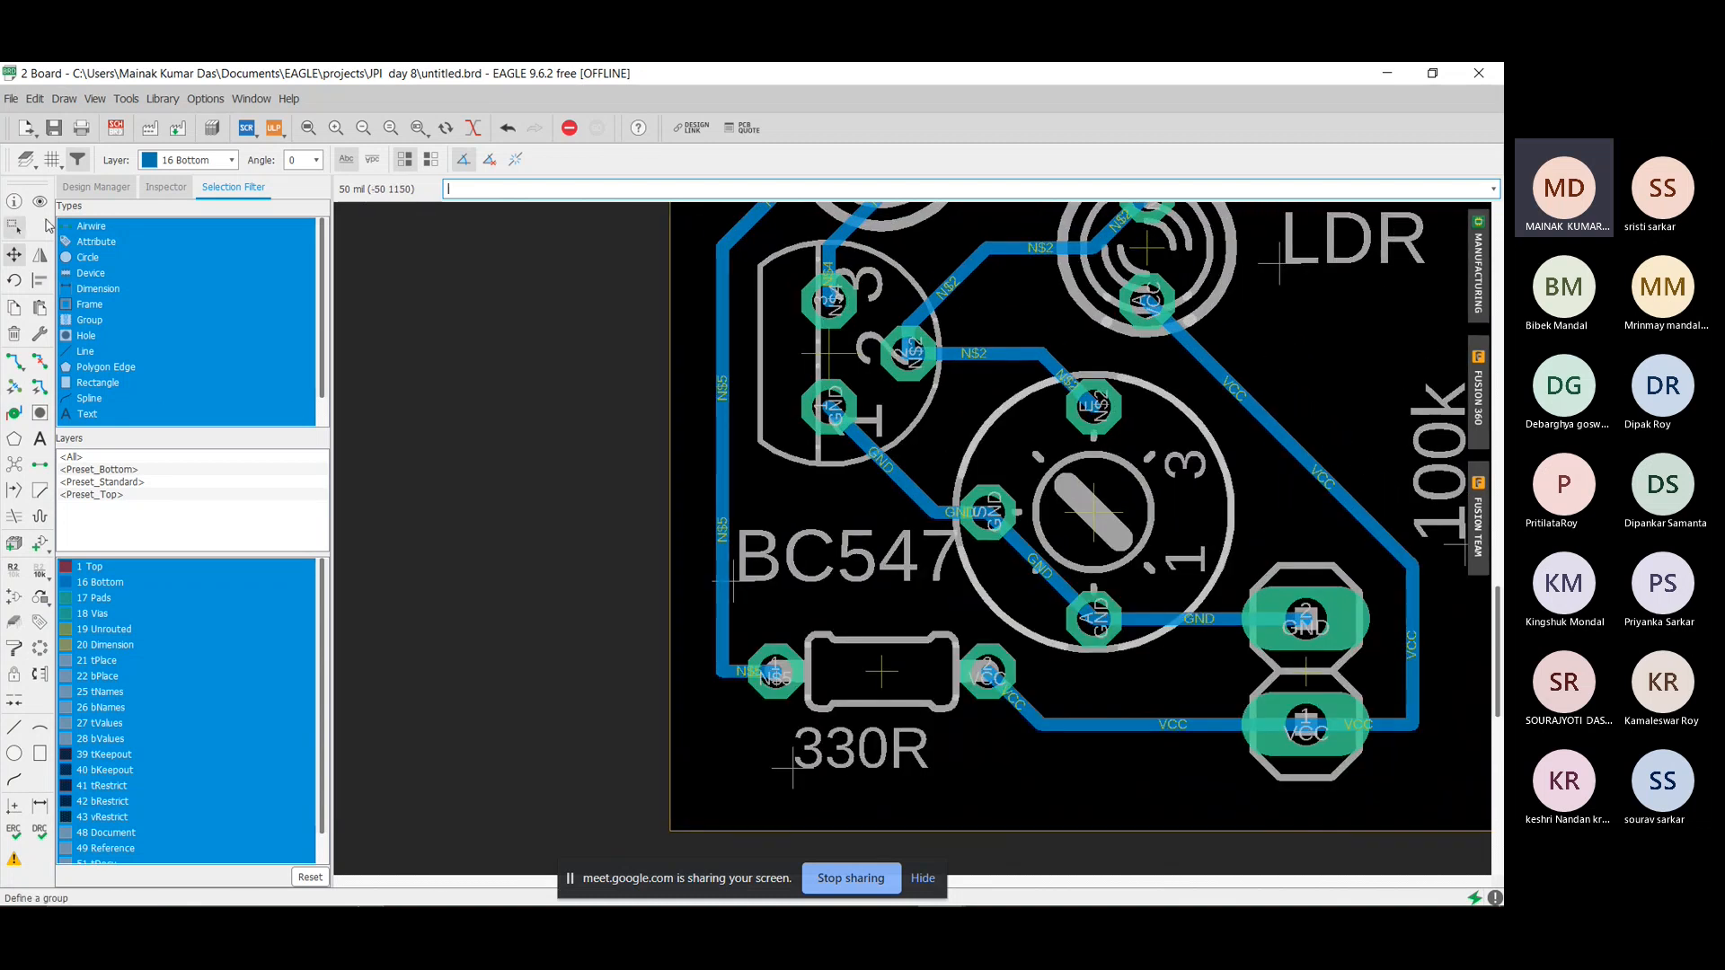
{"action": "left_click", "coordinate": [39, 364]}
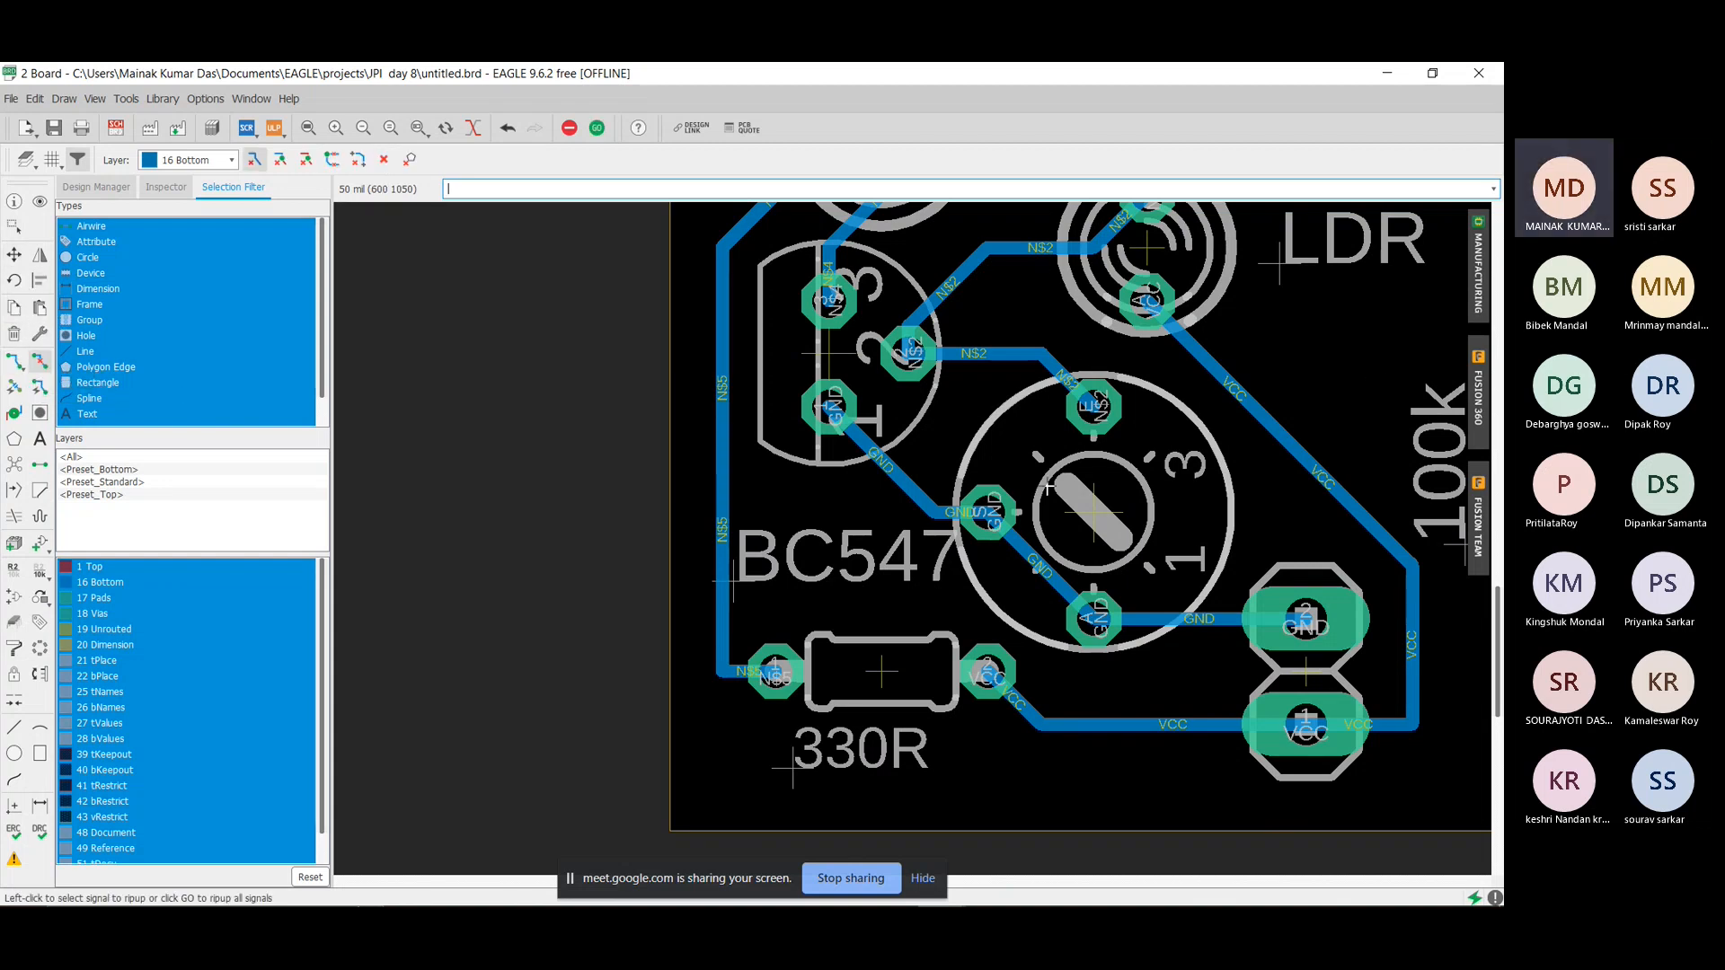
{"action": "left_click", "coordinate": [1292, 443]}
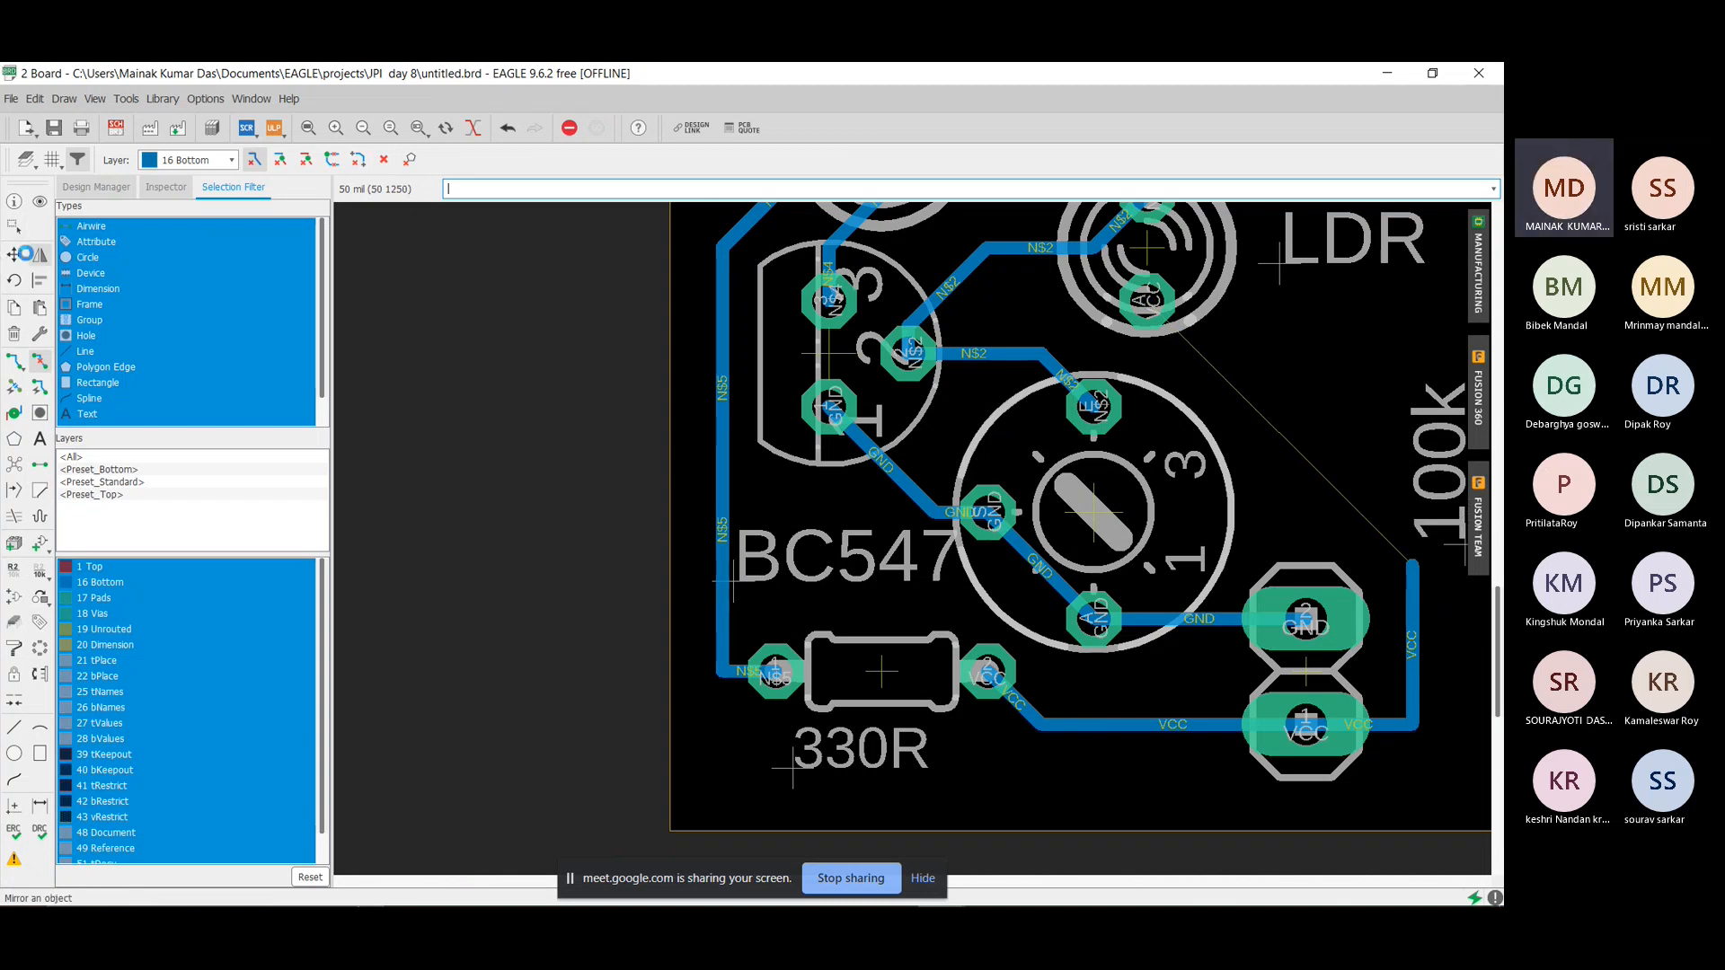
Move the 100k value label back inside the VCC trace, directly above the pin header's GND pad.
{"action": "left_click", "coordinate": [13, 256]}
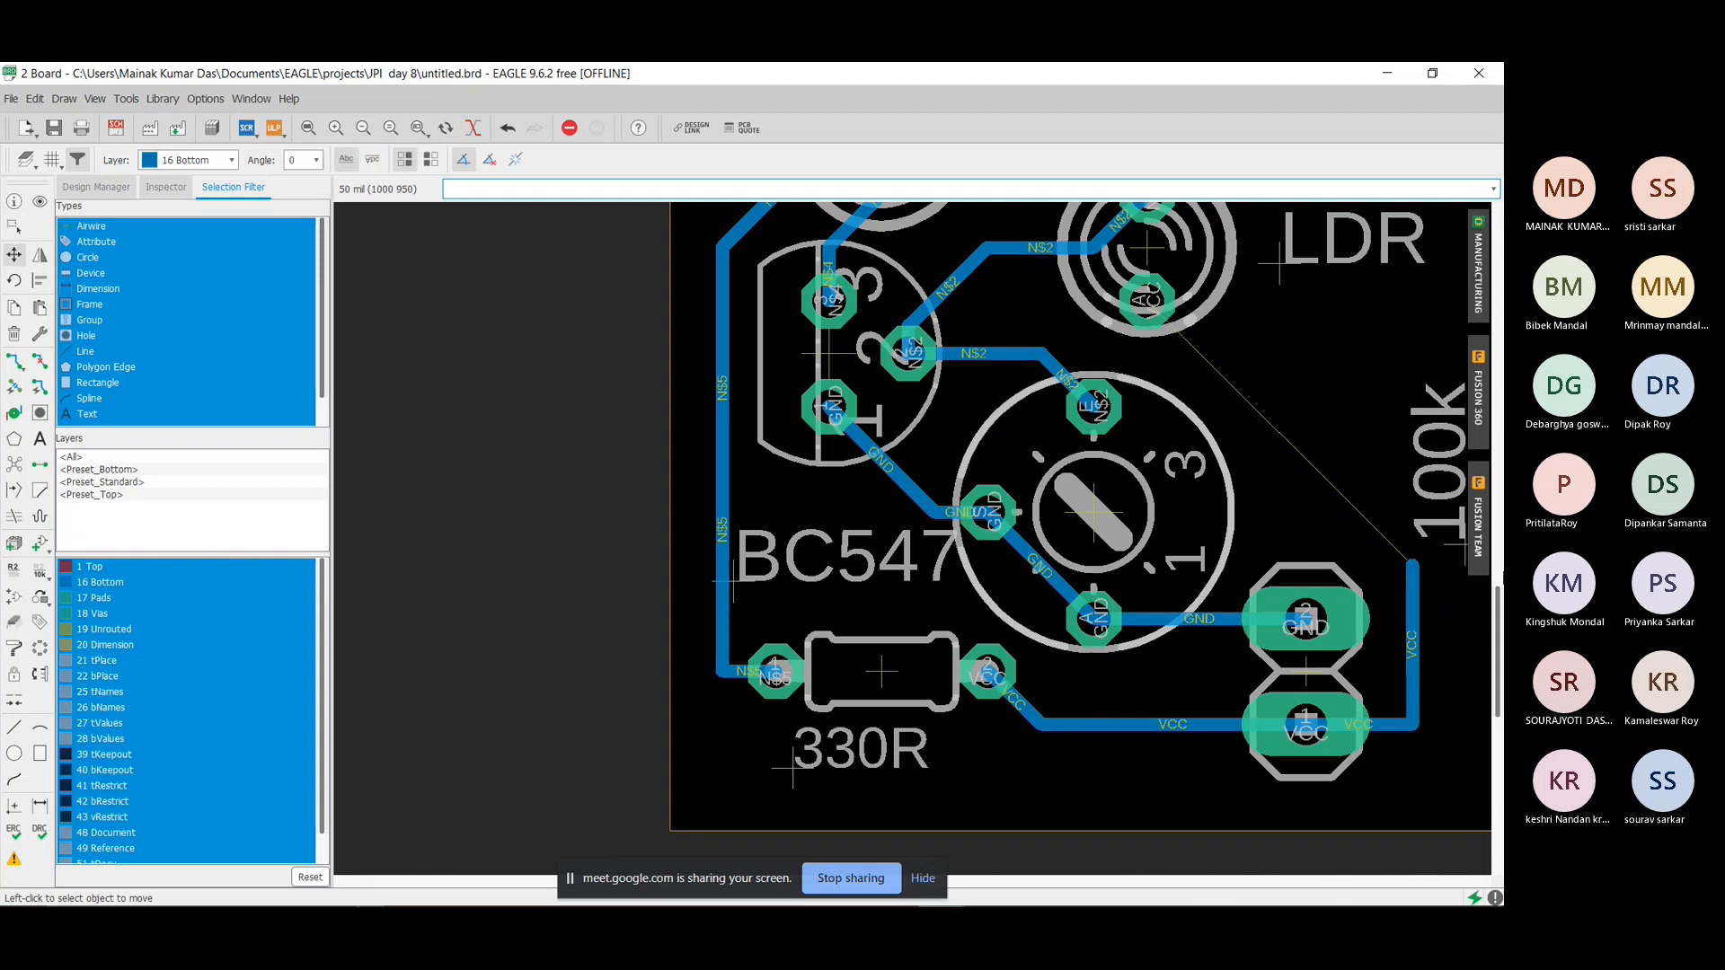
{"action": "left_click", "coordinate": [1459, 543]}
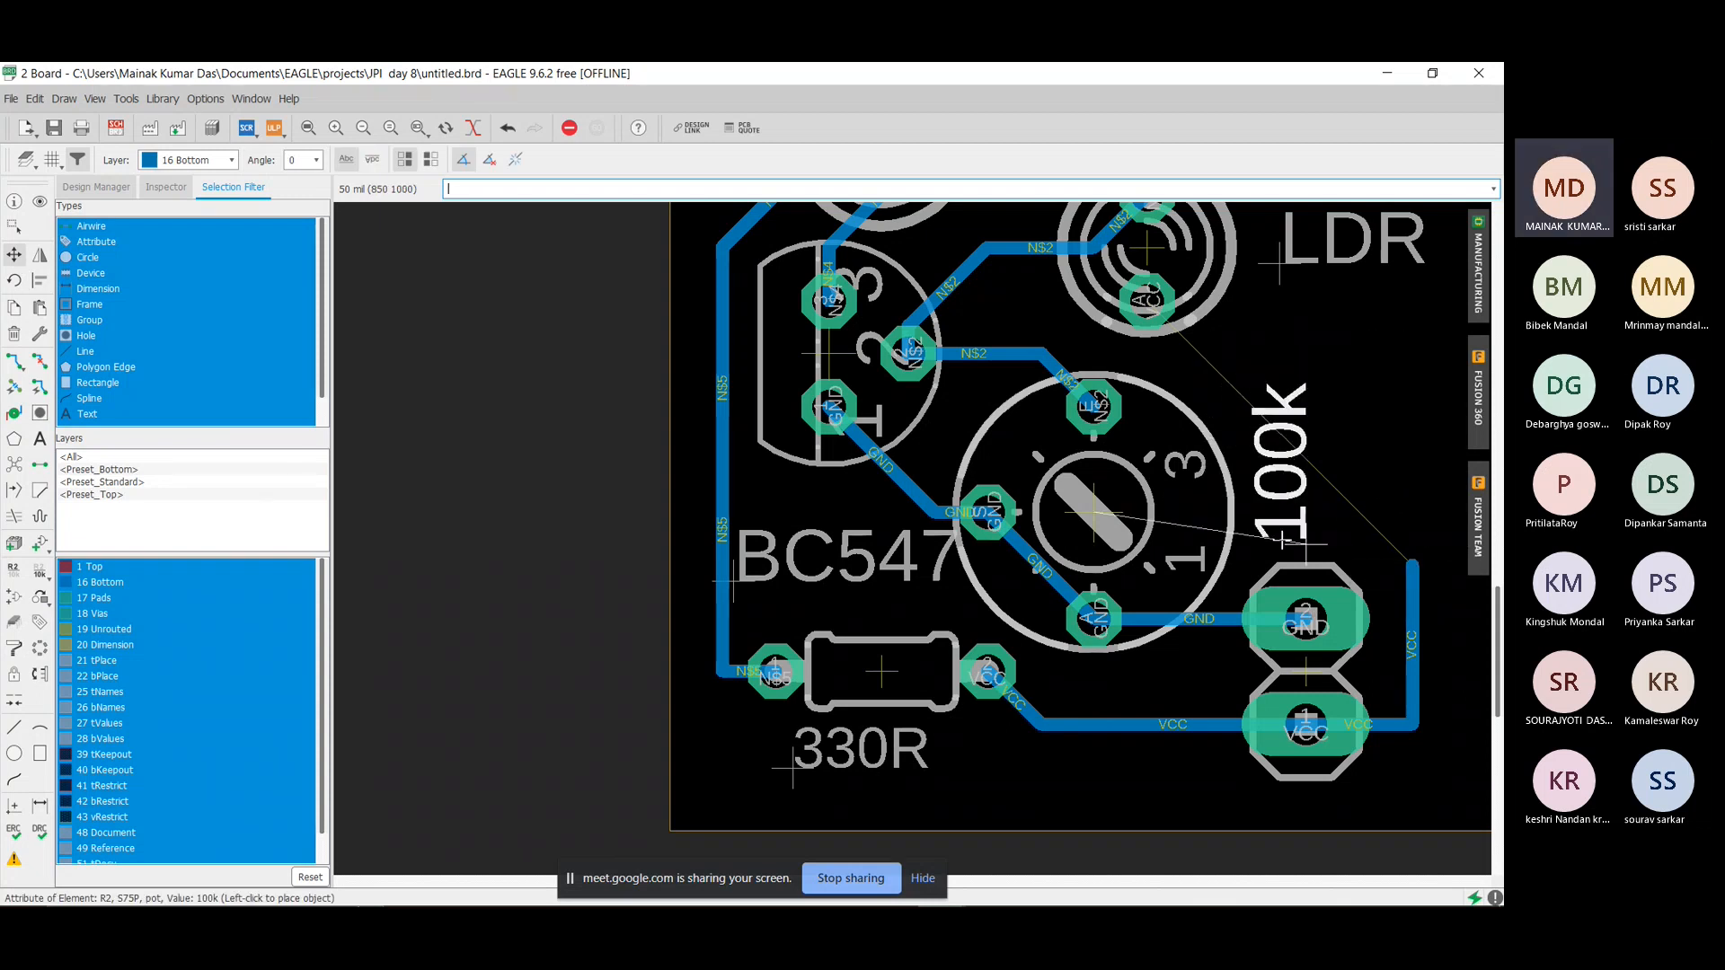
{"action": "left_click", "coordinate": [1282, 541]}
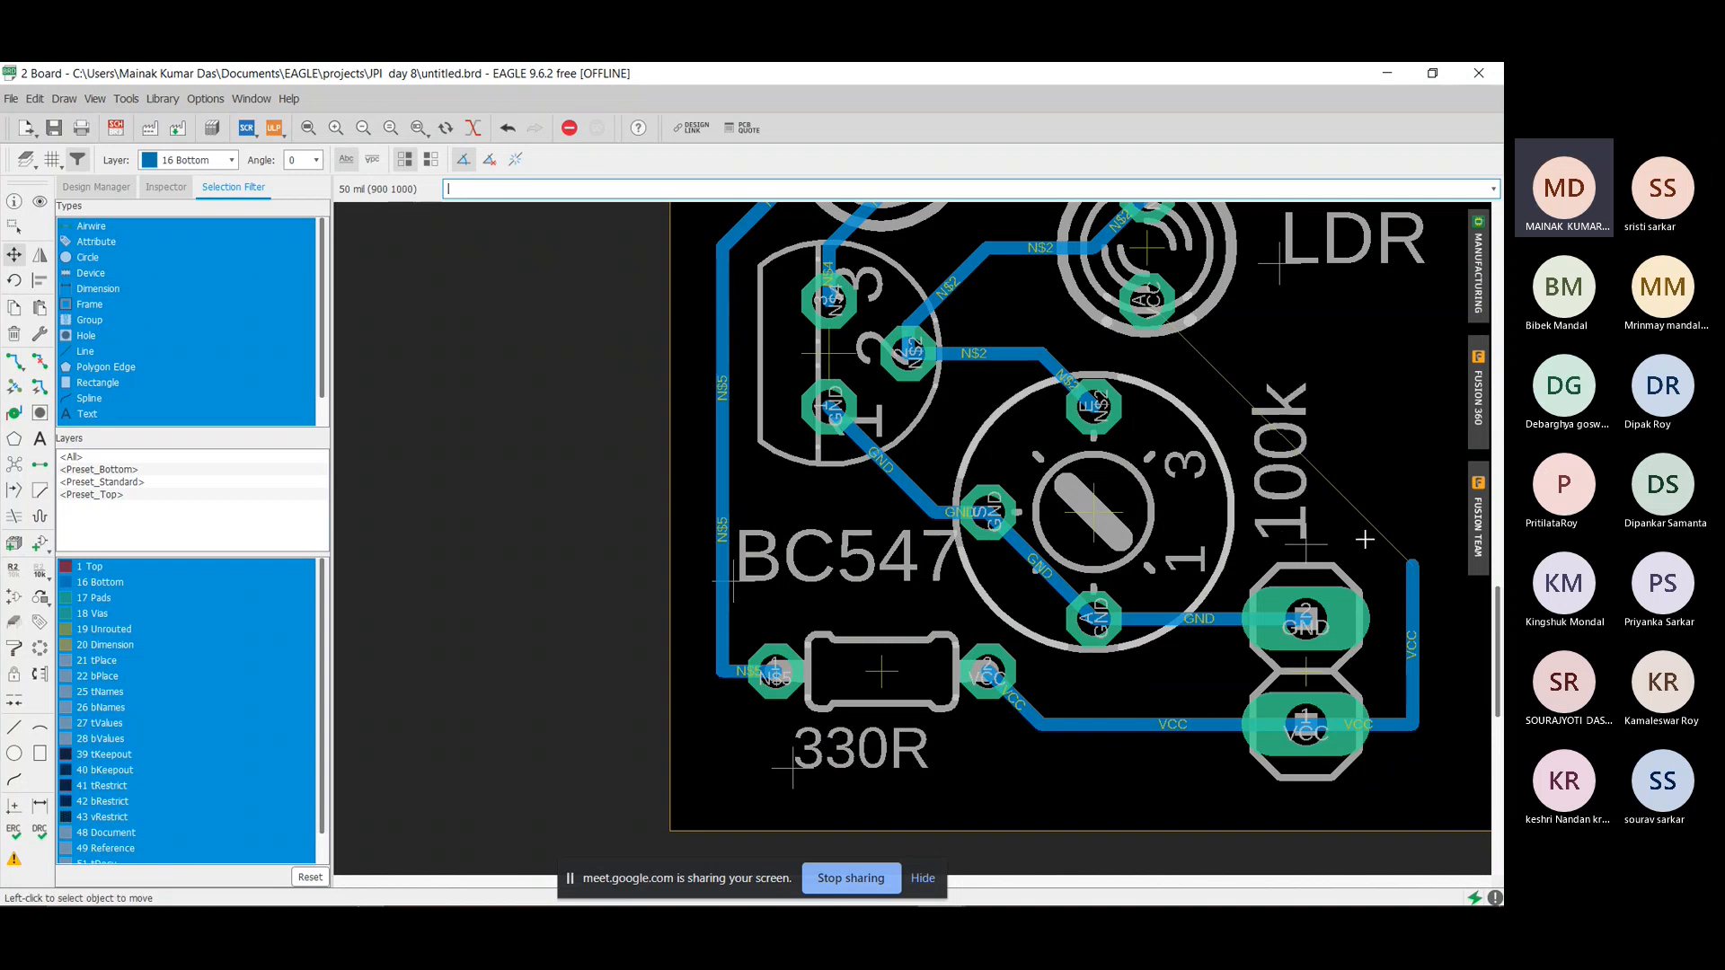
Route the VCC airwire on the bottom layer from the open vertical trace end around the 100k label to the LDR's VCC pad.
{"action": "left_click", "coordinate": [14, 361]}
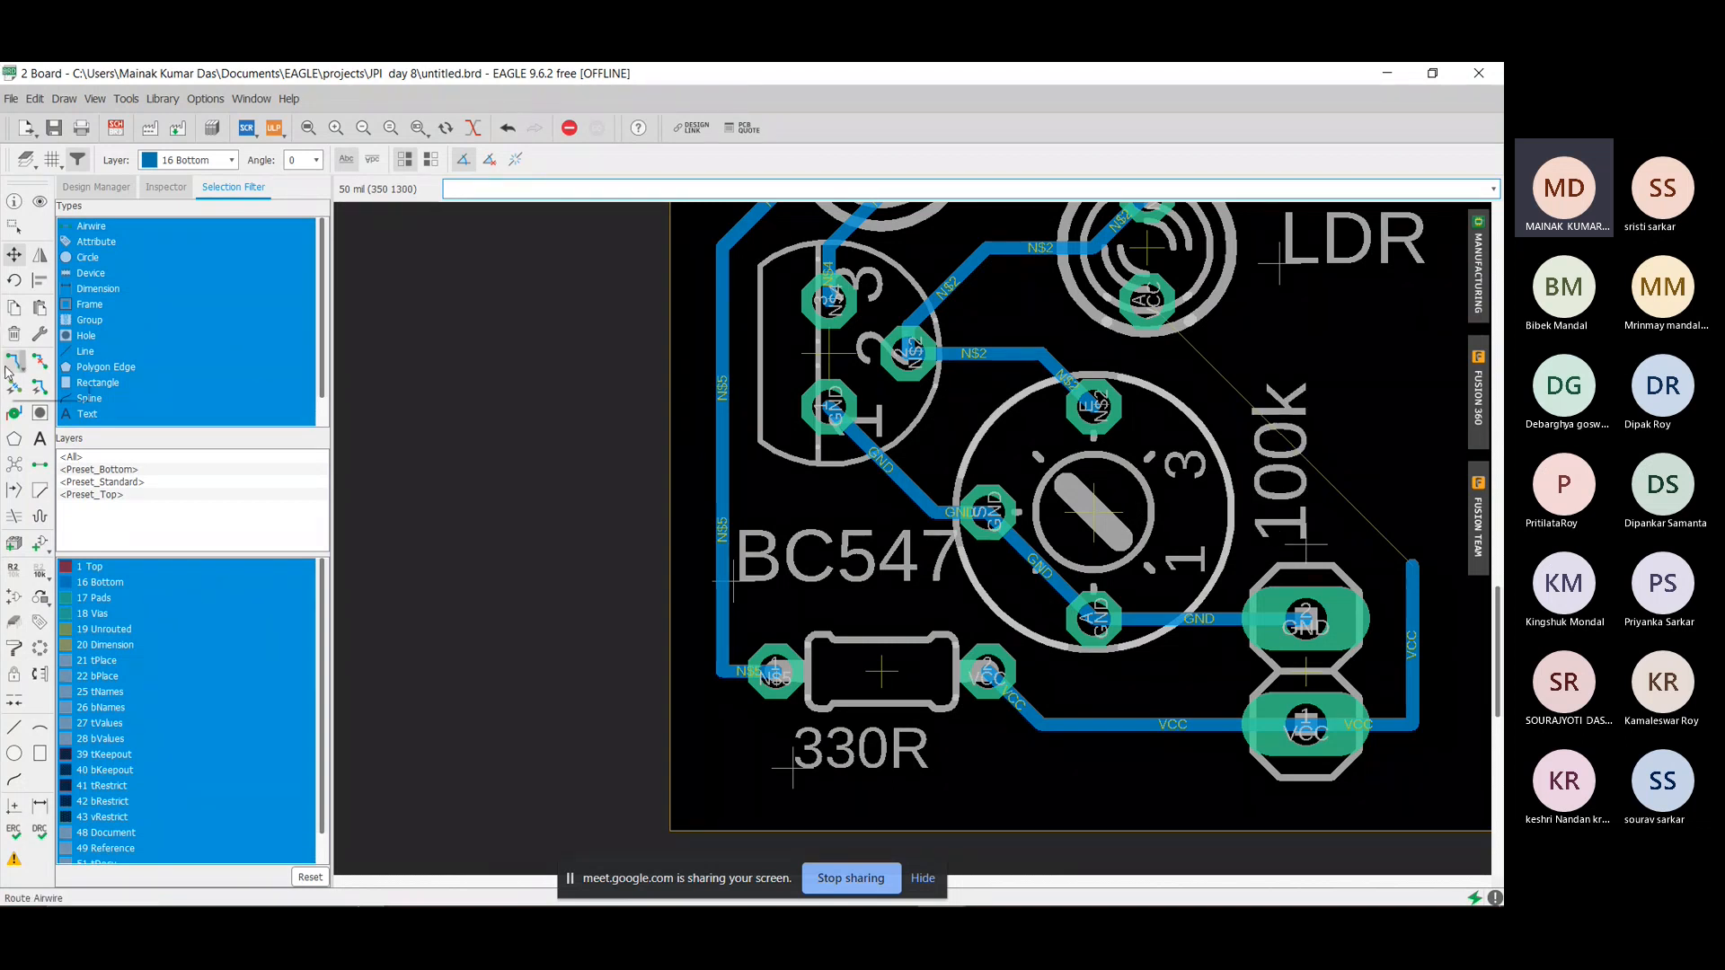
{"action": "left_click", "coordinate": [1413, 567]}
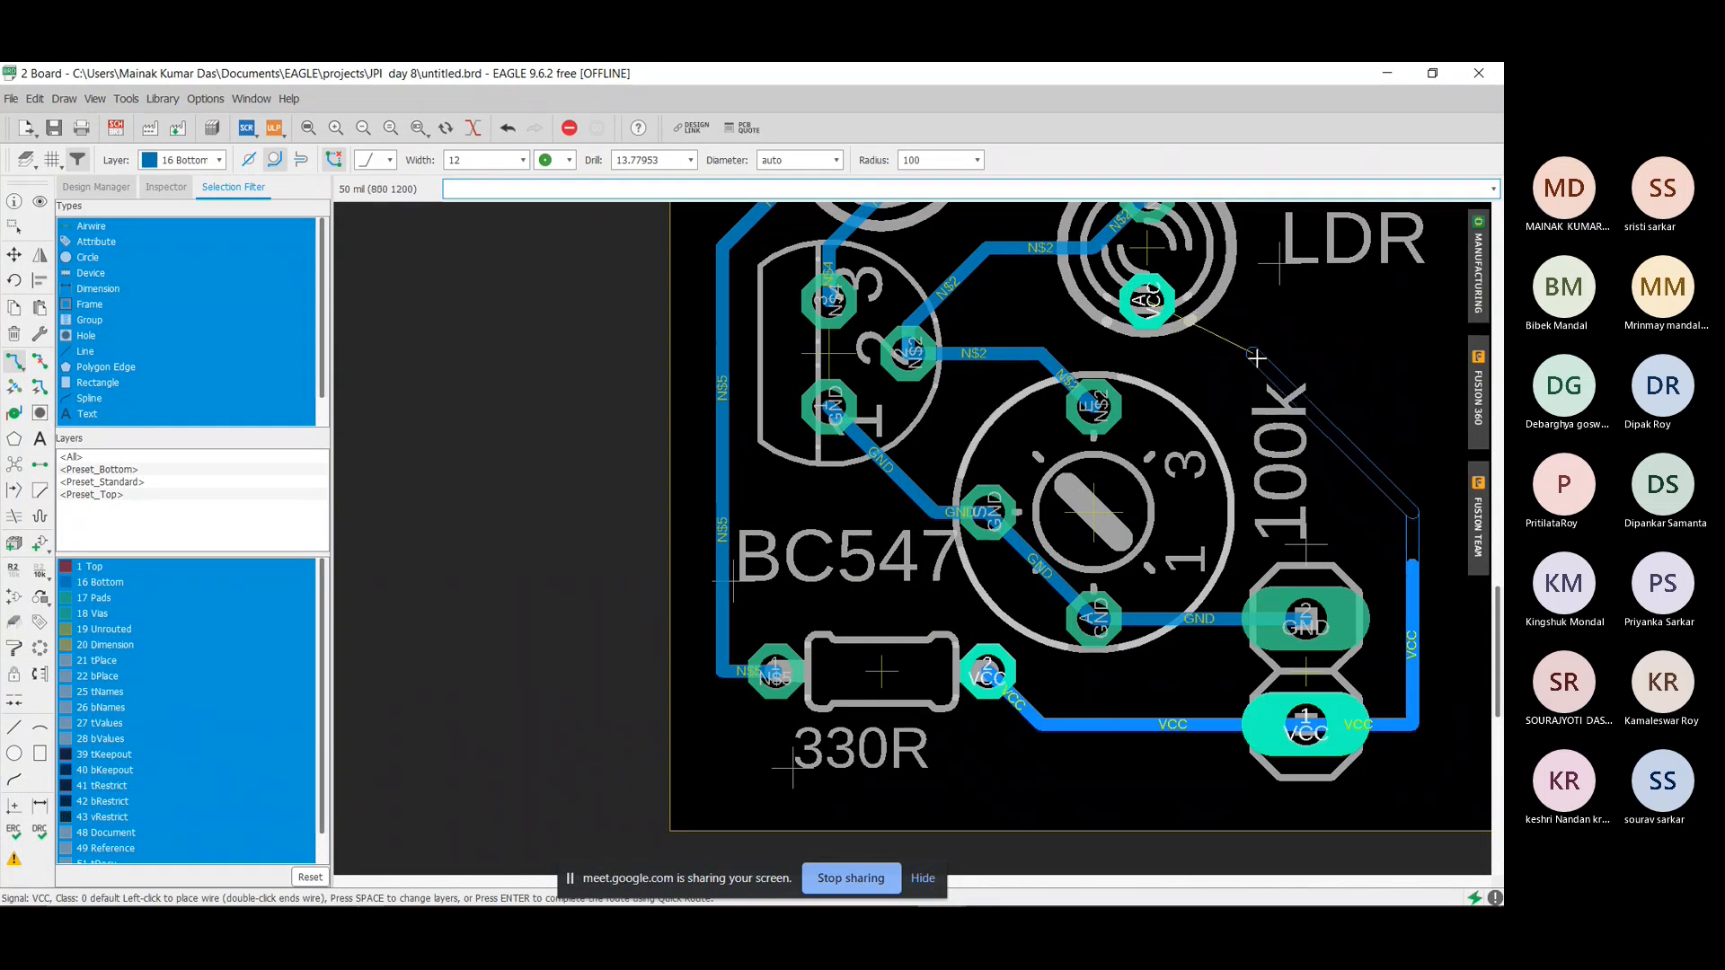
{"action": "left_click", "coordinate": [1295, 347]}
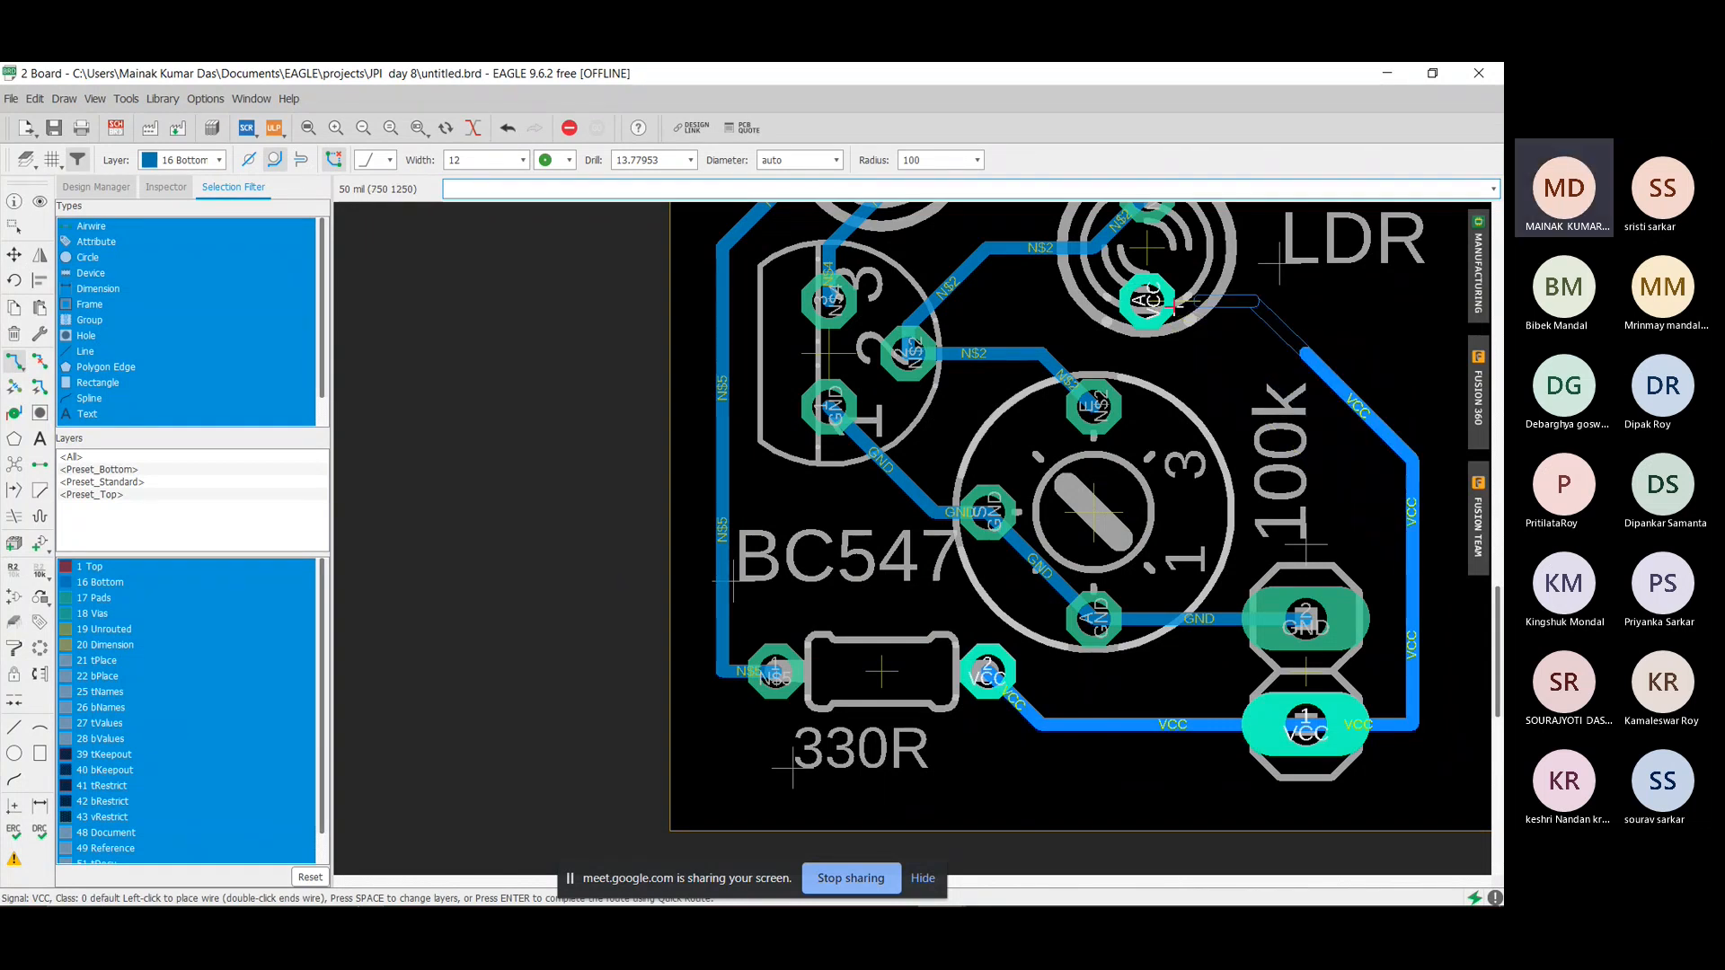
{"action": "left_click", "coordinate": [1147, 301]}
Examine the whole board for label placement and the course of the traces.
{"action": "scroll", "coordinate": [1406, 409], "scroll_direction": "down", "scroll_amount": 3}
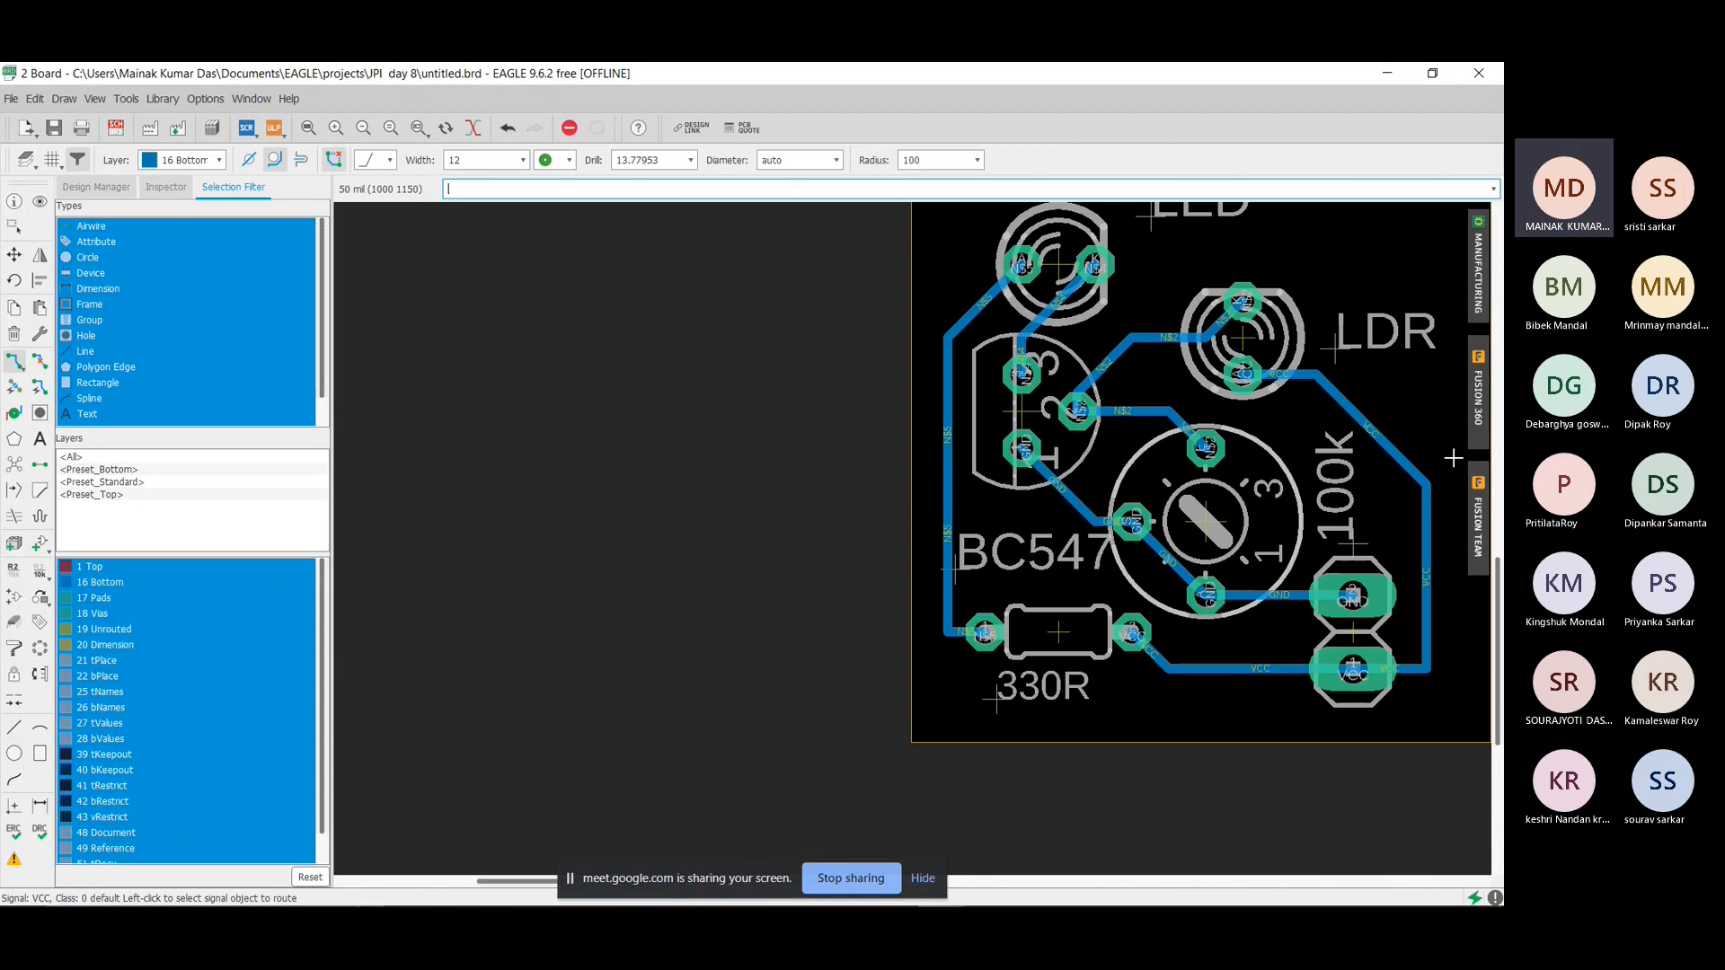
{"action": "scroll", "coordinate": [1402, 369], "scroll_direction": "up", "scroll_amount": 1}
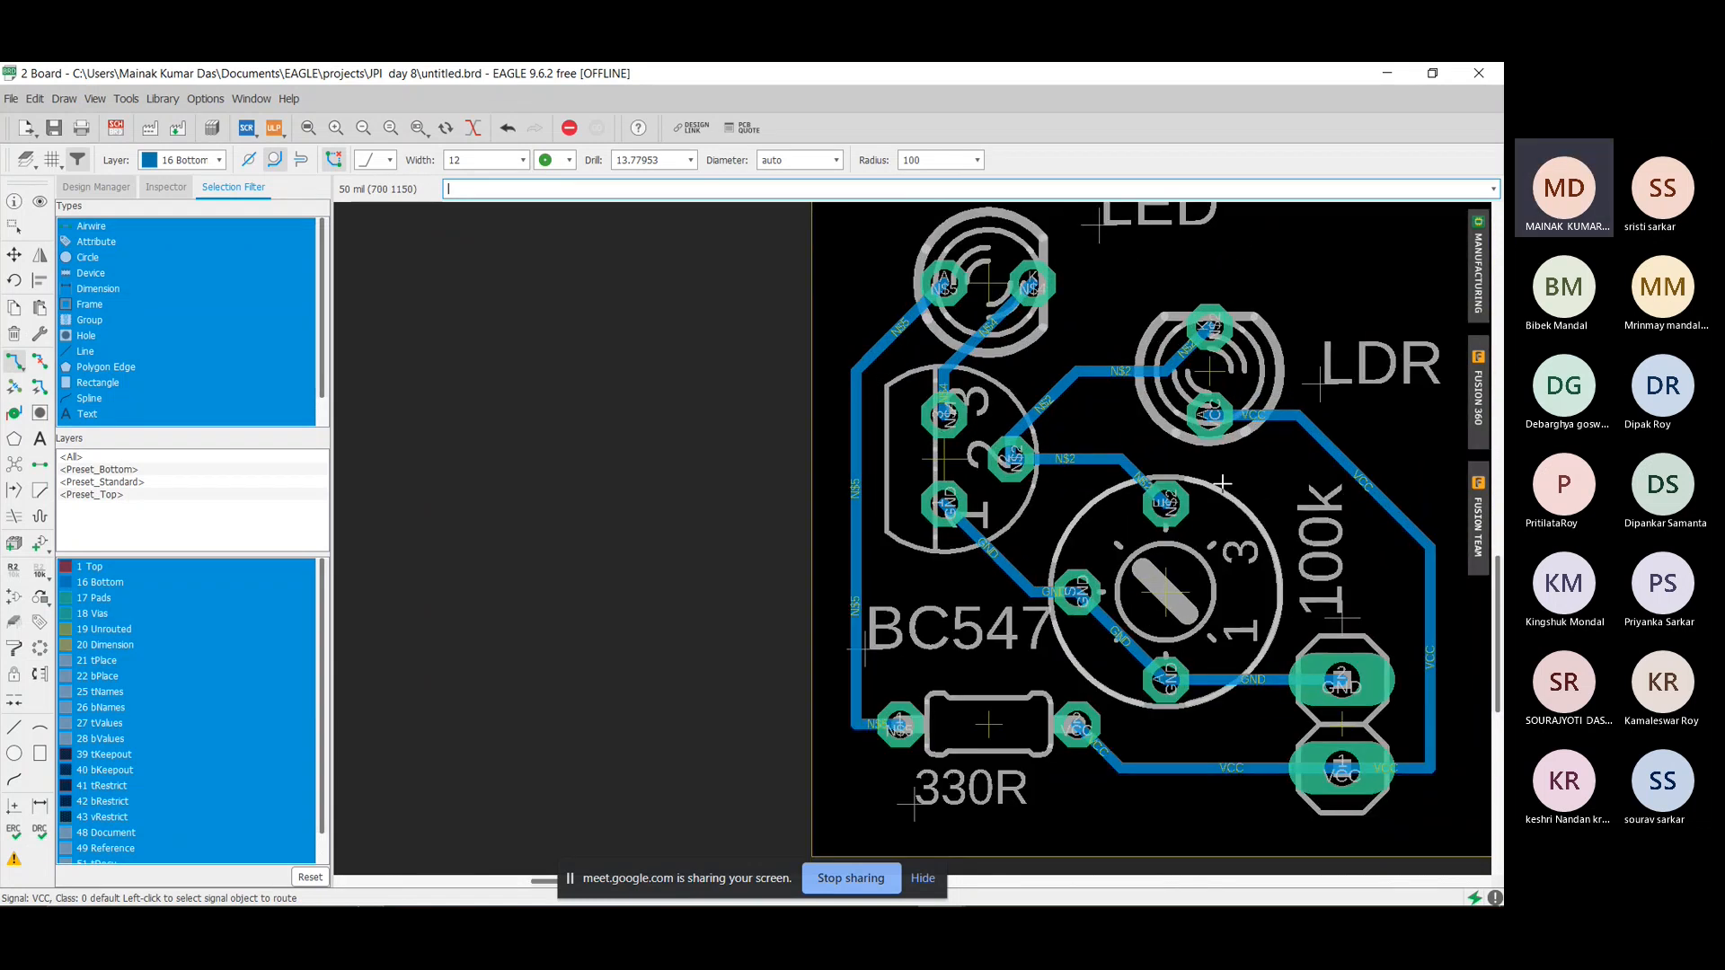
{"action": "scroll", "coordinate": [1008, 582], "scroll_direction": "down", "scroll_amount": 2}
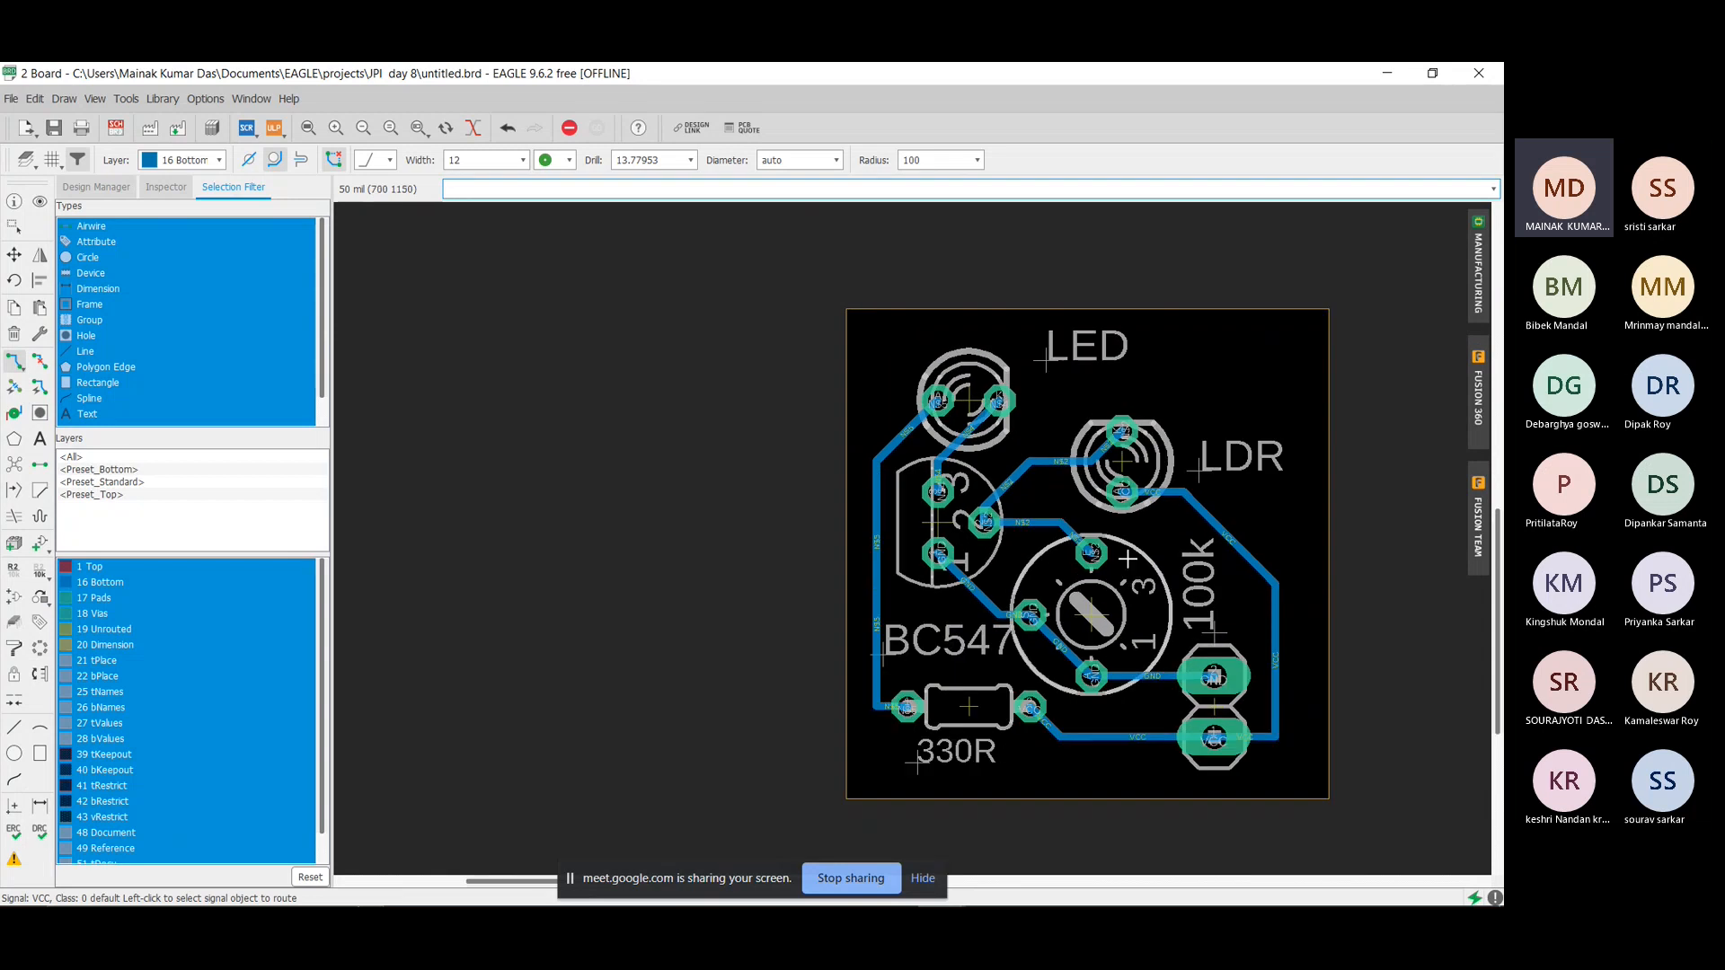
{"action": "scroll", "coordinate": [1127, 559], "scroll_direction": "up", "scroll_amount": 2}
{"action": "scroll", "coordinate": [1123, 544], "scroll_direction": "down", "scroll_amount": 1}
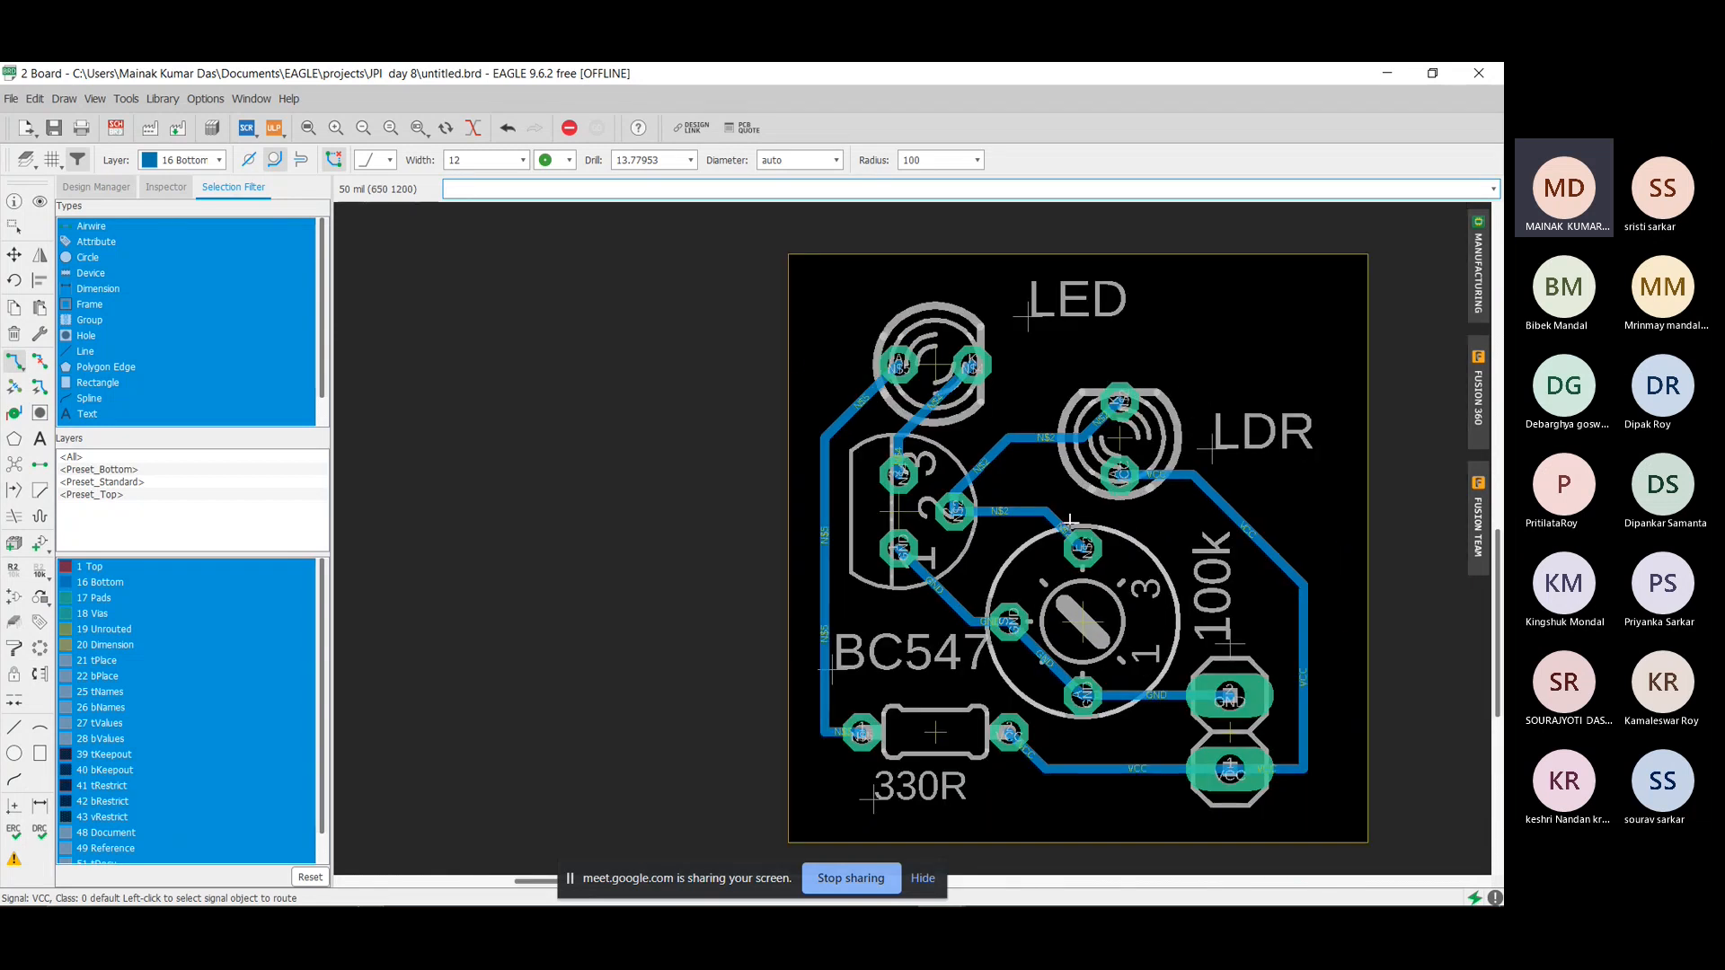
{"action": "scroll", "coordinate": [1114, 503], "scroll_direction": "down", "scroll_amount": 1}
{"action": "scroll", "coordinate": [1032, 448], "scroll_direction": "up", "scroll_amount": 1}
{"action": "scroll", "coordinate": [1165, 450], "scroll_direction": "down", "scroll_amount": 1}
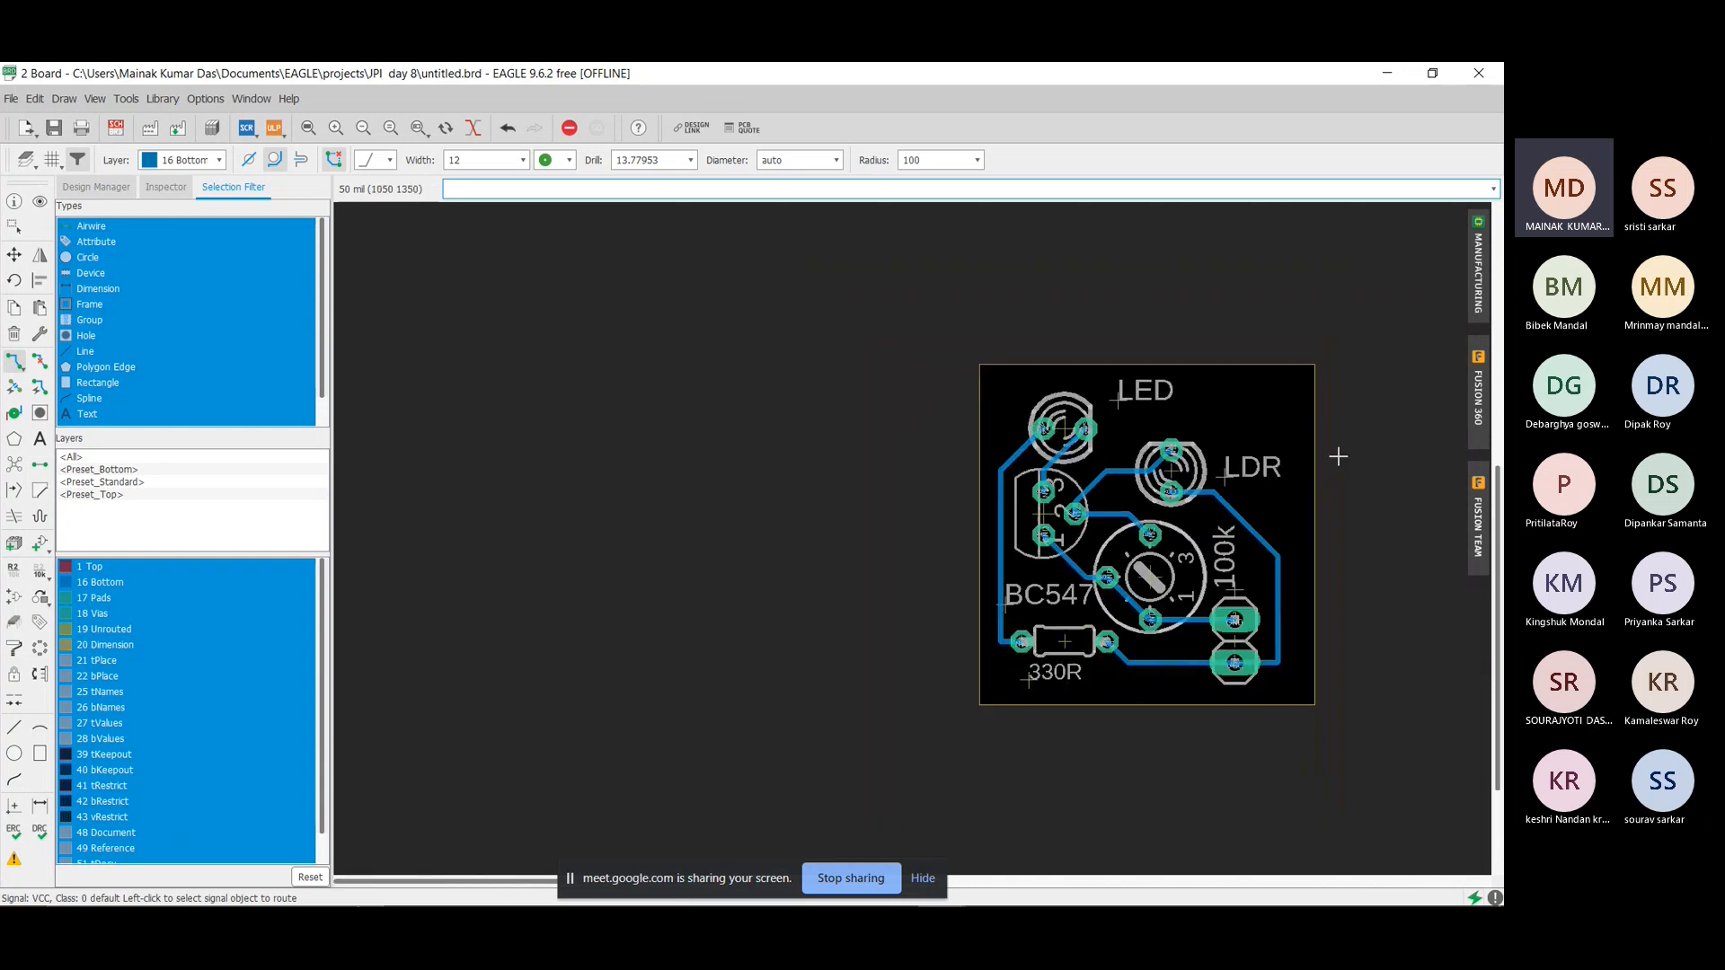
{"action": "scroll", "coordinate": [1336, 455], "scroll_direction": "up", "scroll_amount": 1}
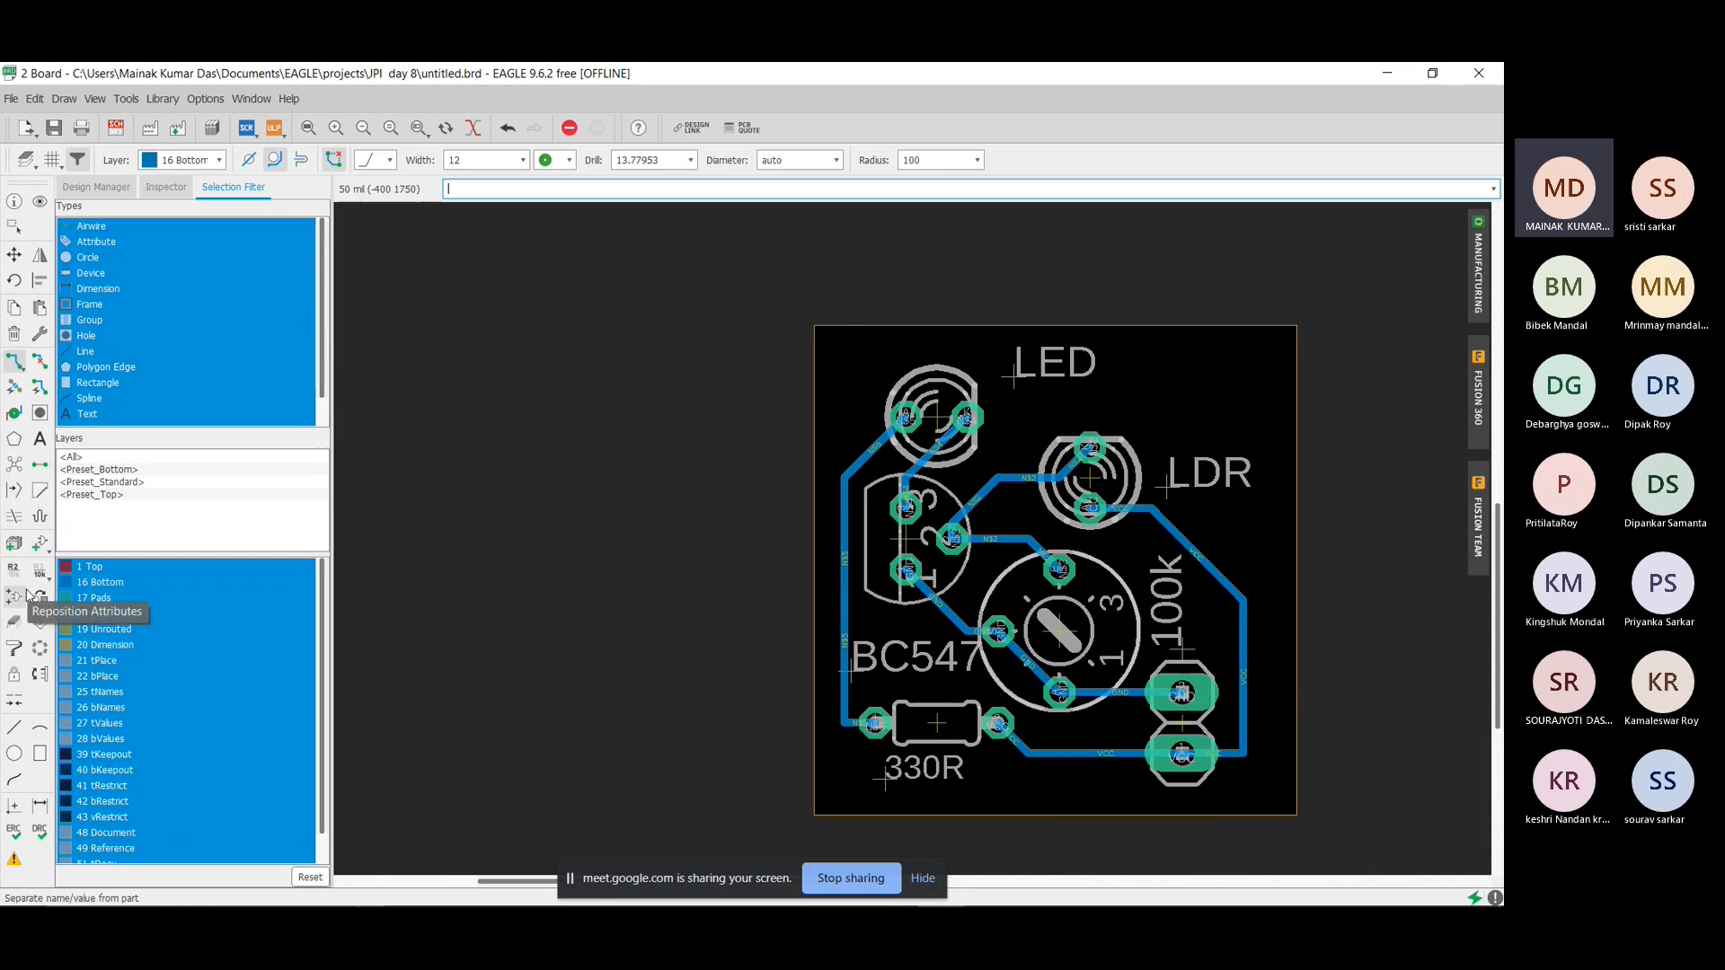
Round the upper-left corner of the board outline using the Miter tool's round style.
{"action": "left_click", "coordinate": [40, 492]}
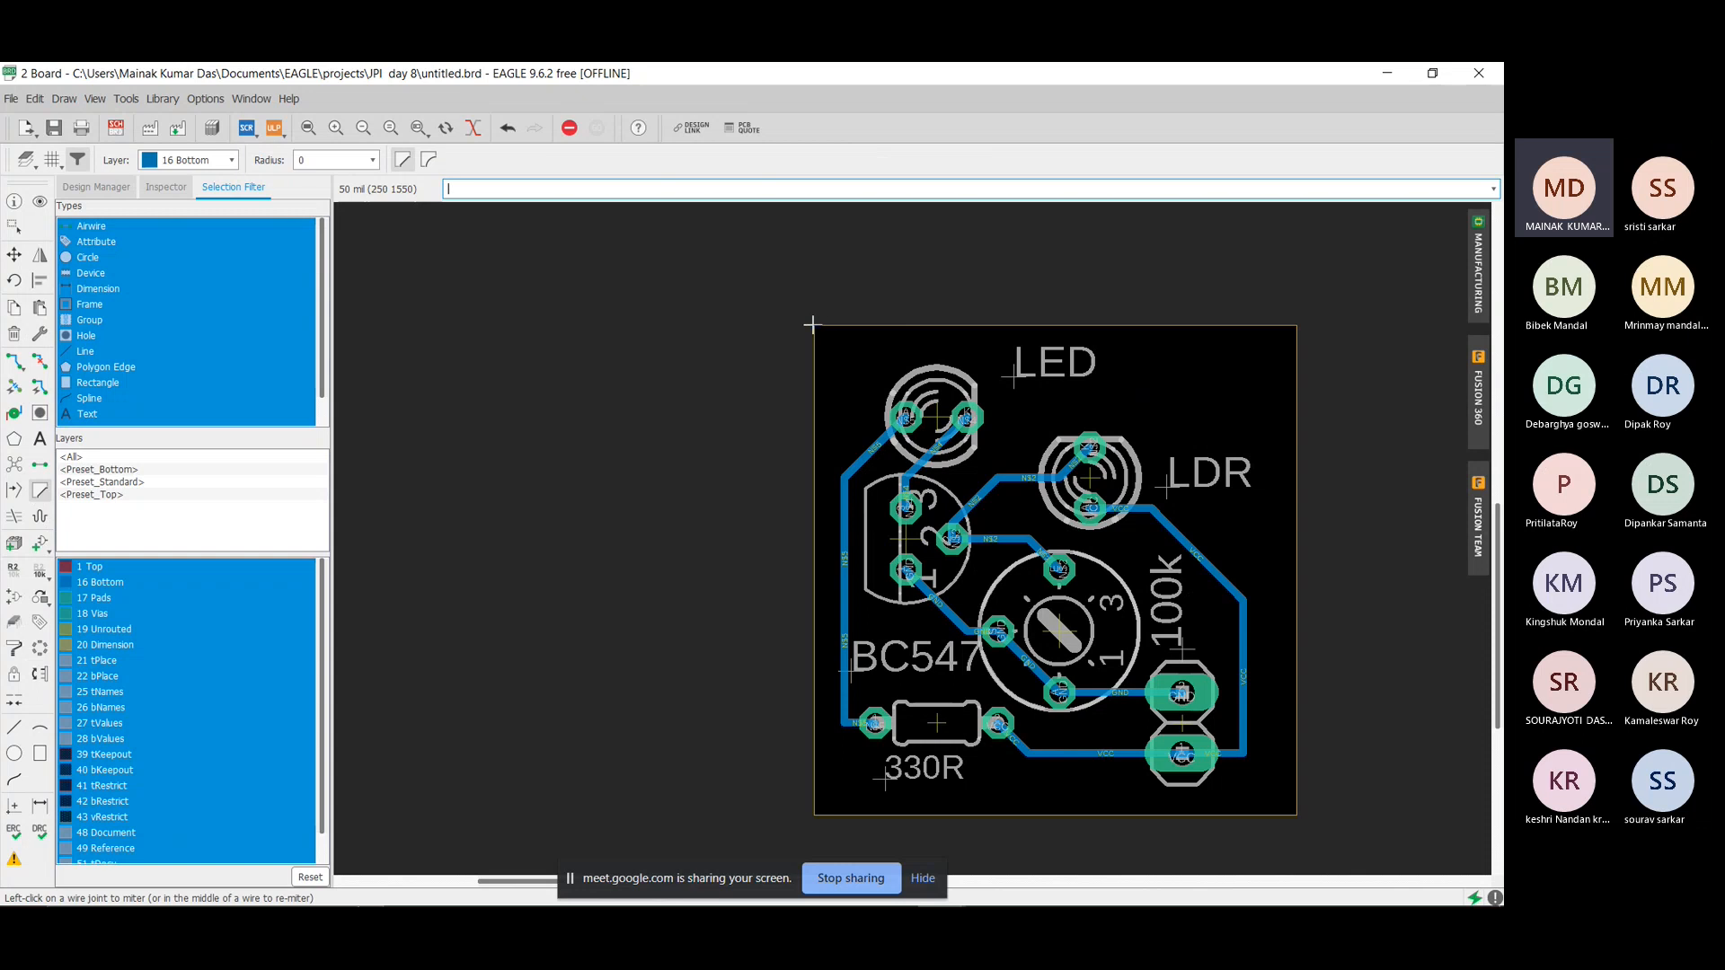
{"action": "left_click", "coordinate": [811, 324]}
{"action": "left_click_drag", "start_coordinate": [833, 349], "coordinate": [822, 332]}
{"action": "left_click", "coordinate": [428, 159]}
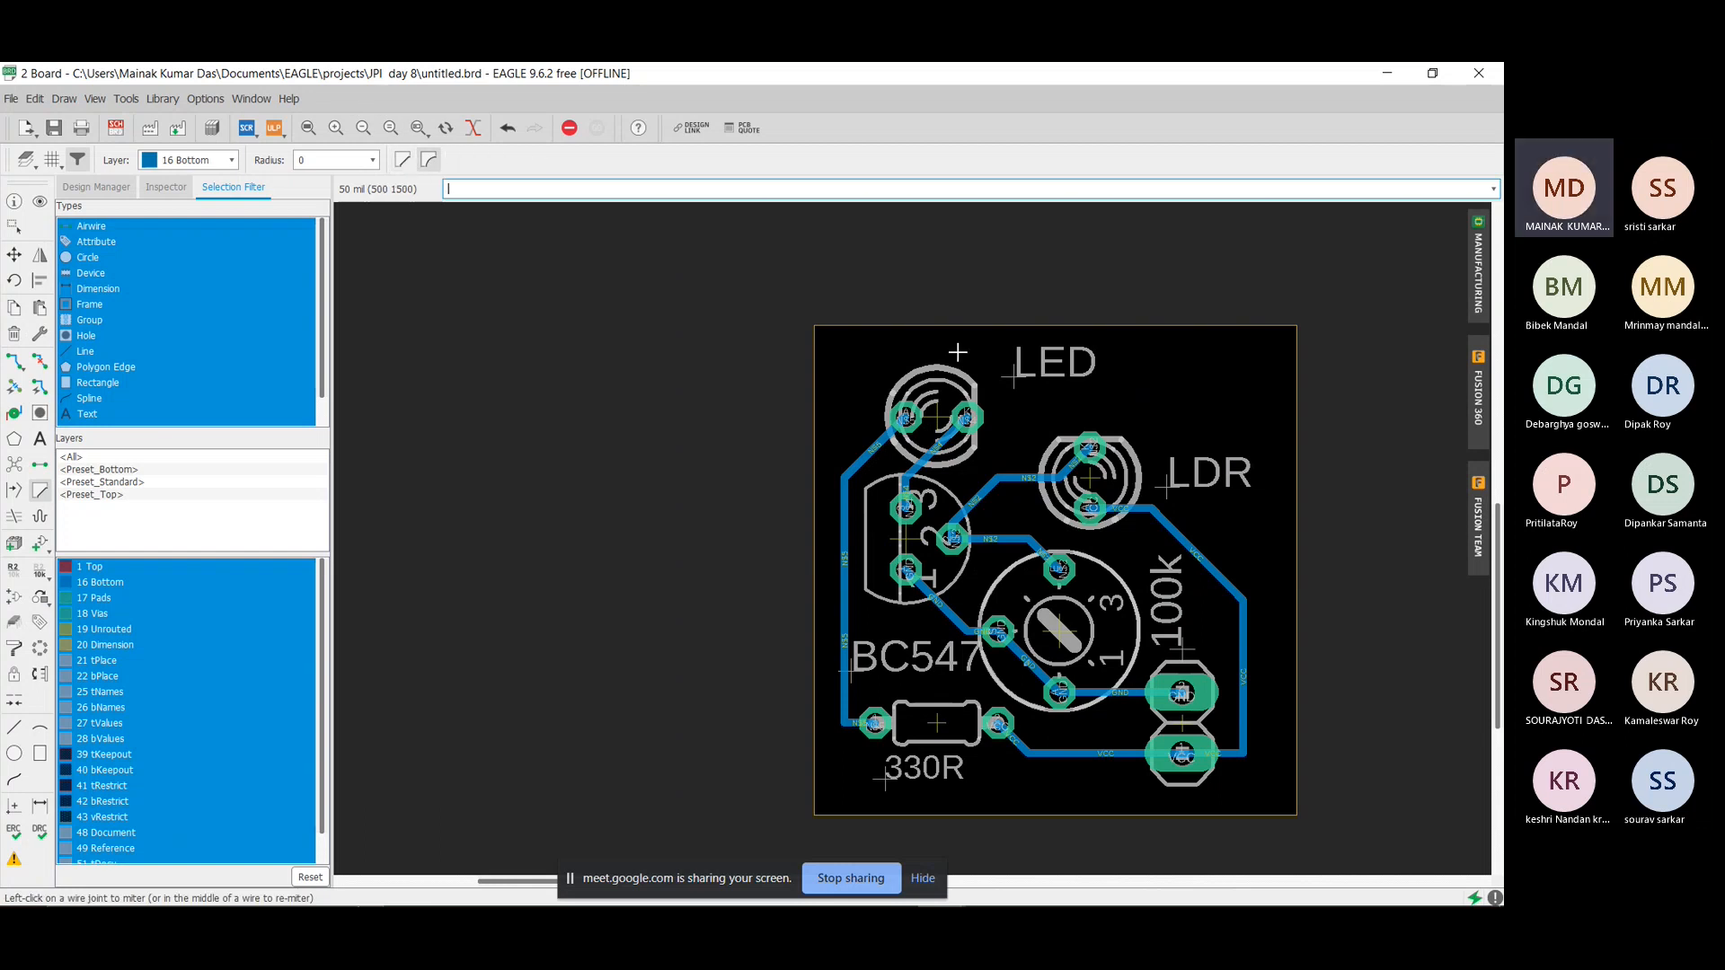
{"action": "left_click", "coordinate": [828, 339]}
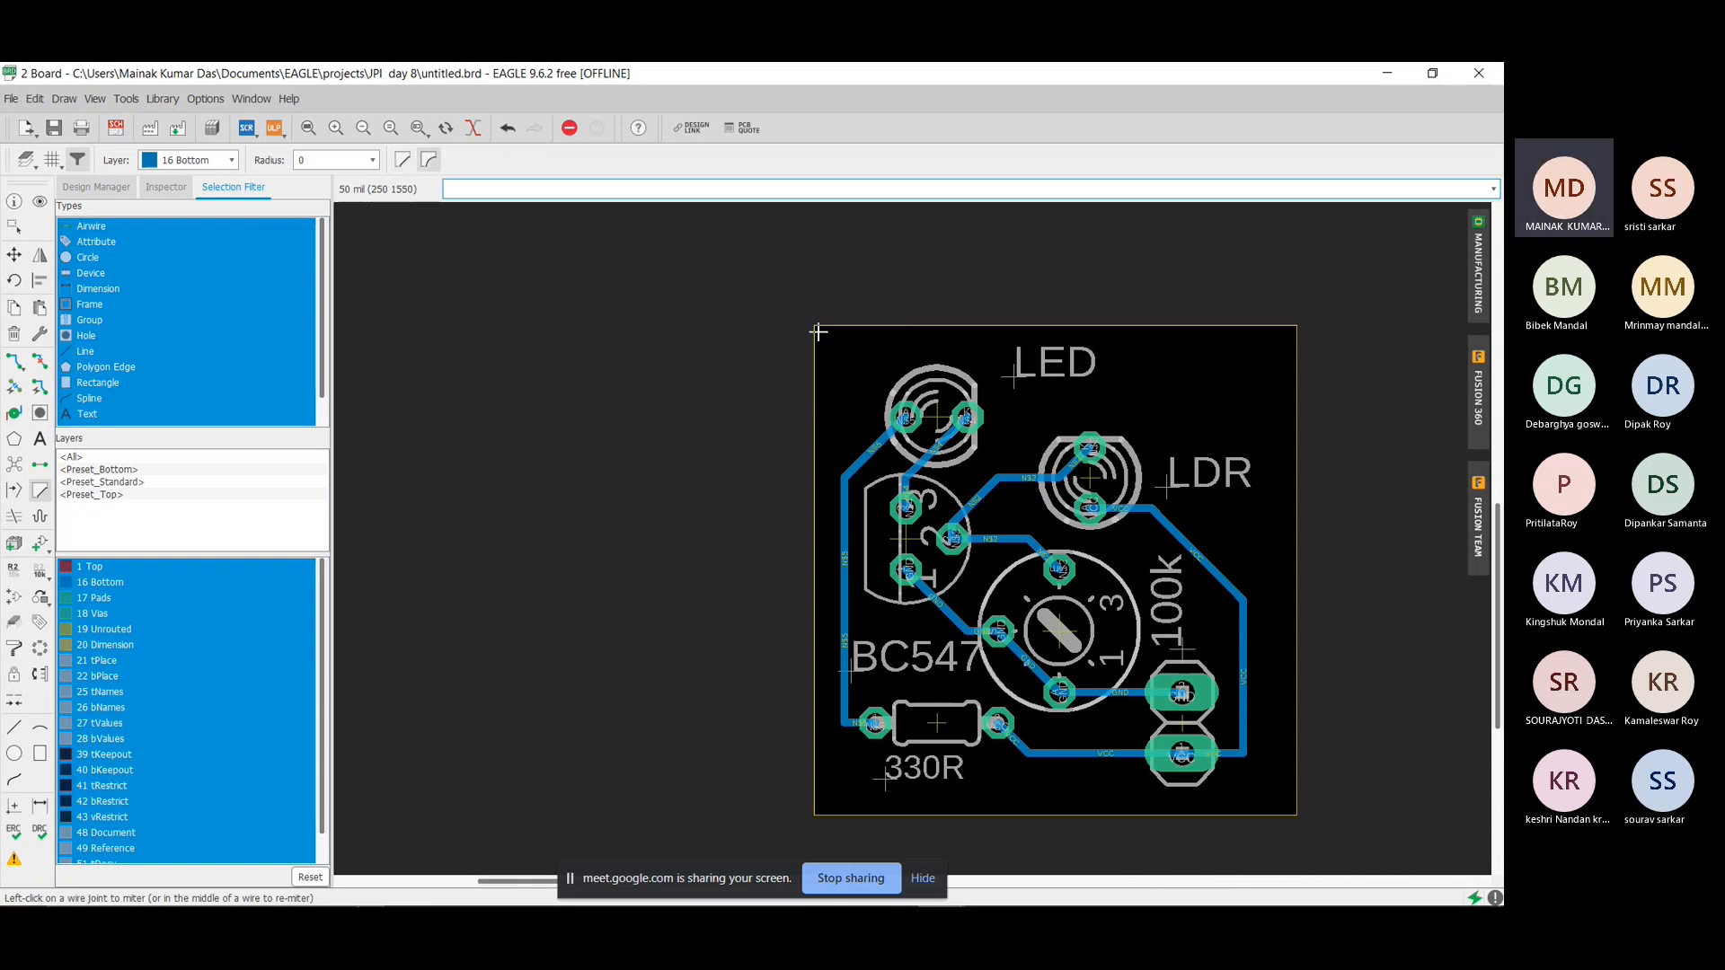
{"action": "left_click", "coordinate": [824, 354]}
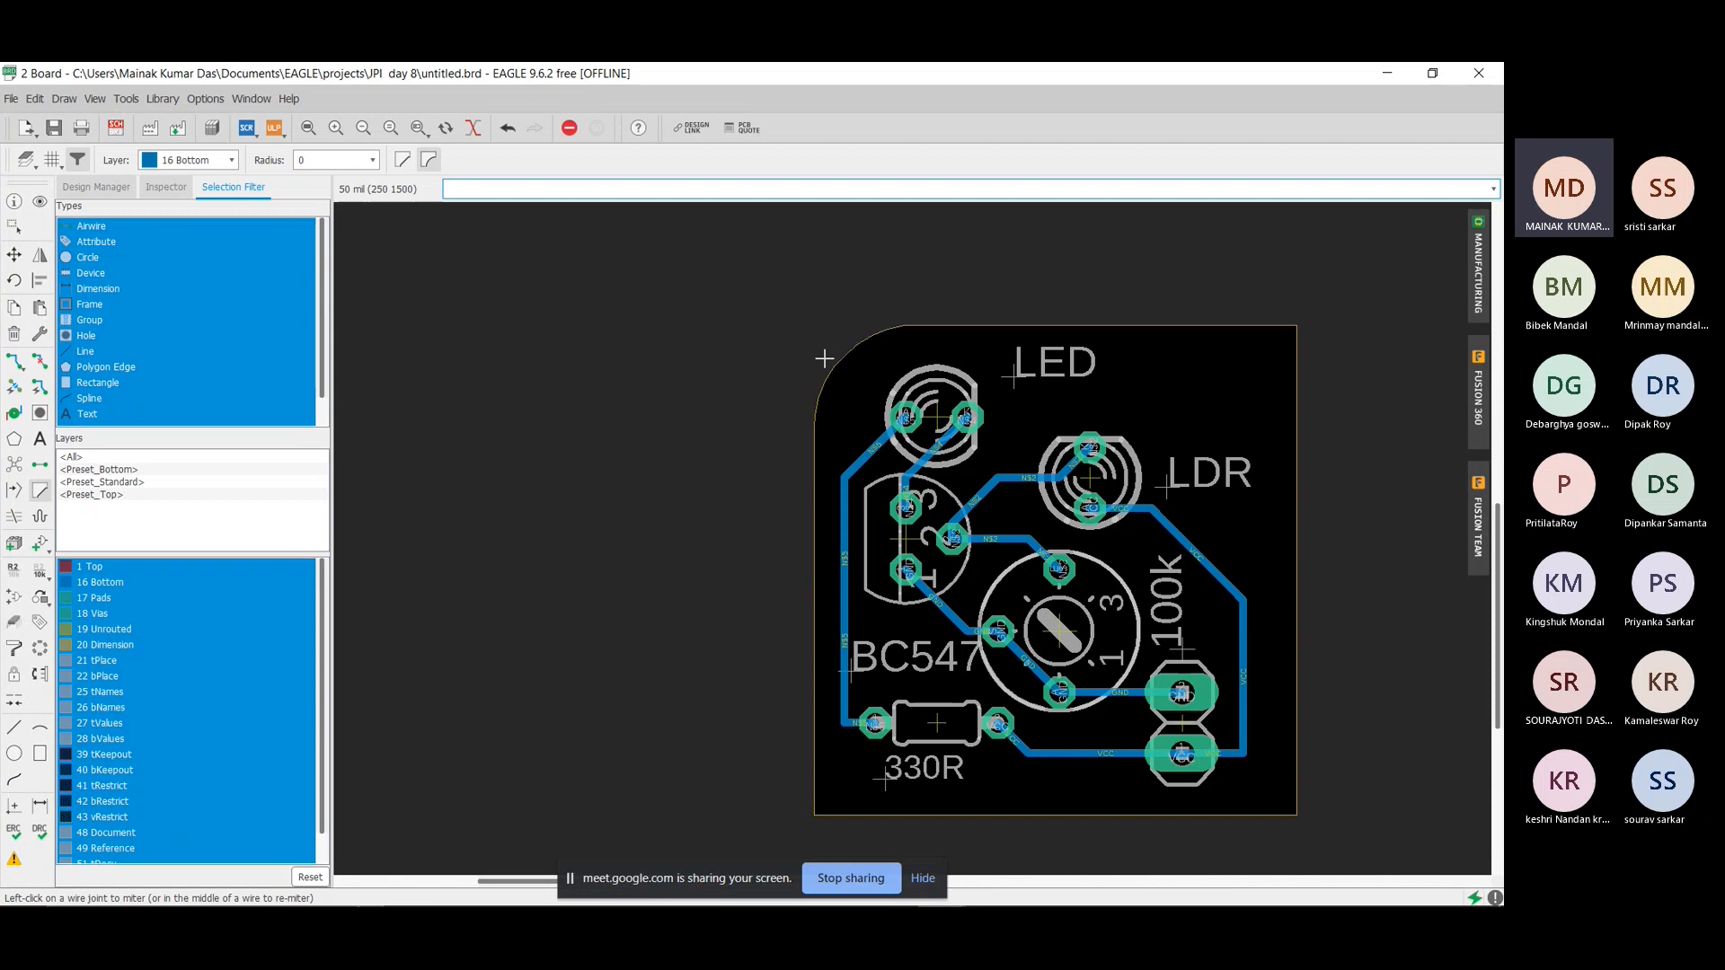
Round the lower-right corner of the board outline using the Miter tool's round style.
{"action": "left_click", "coordinate": [1294, 813]}
{"action": "left_click", "coordinate": [1261, 791]}
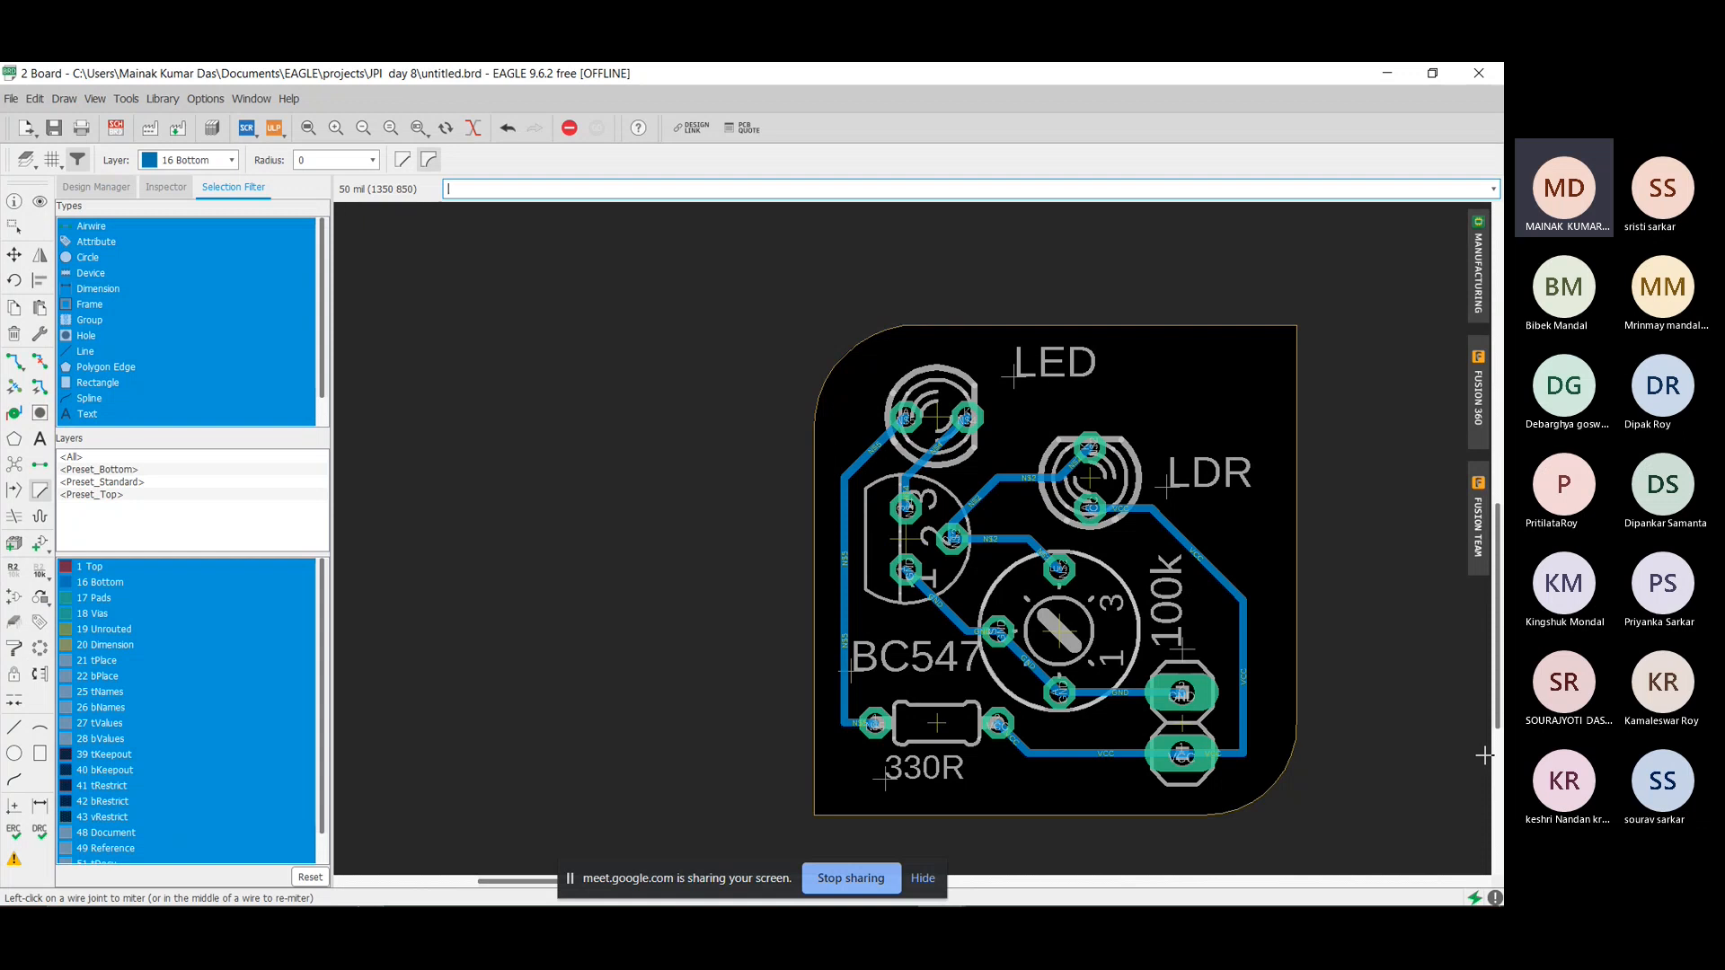
{"action": "scroll", "coordinate": [1289, 358], "scroll_direction": "down", "scroll_amount": 2}
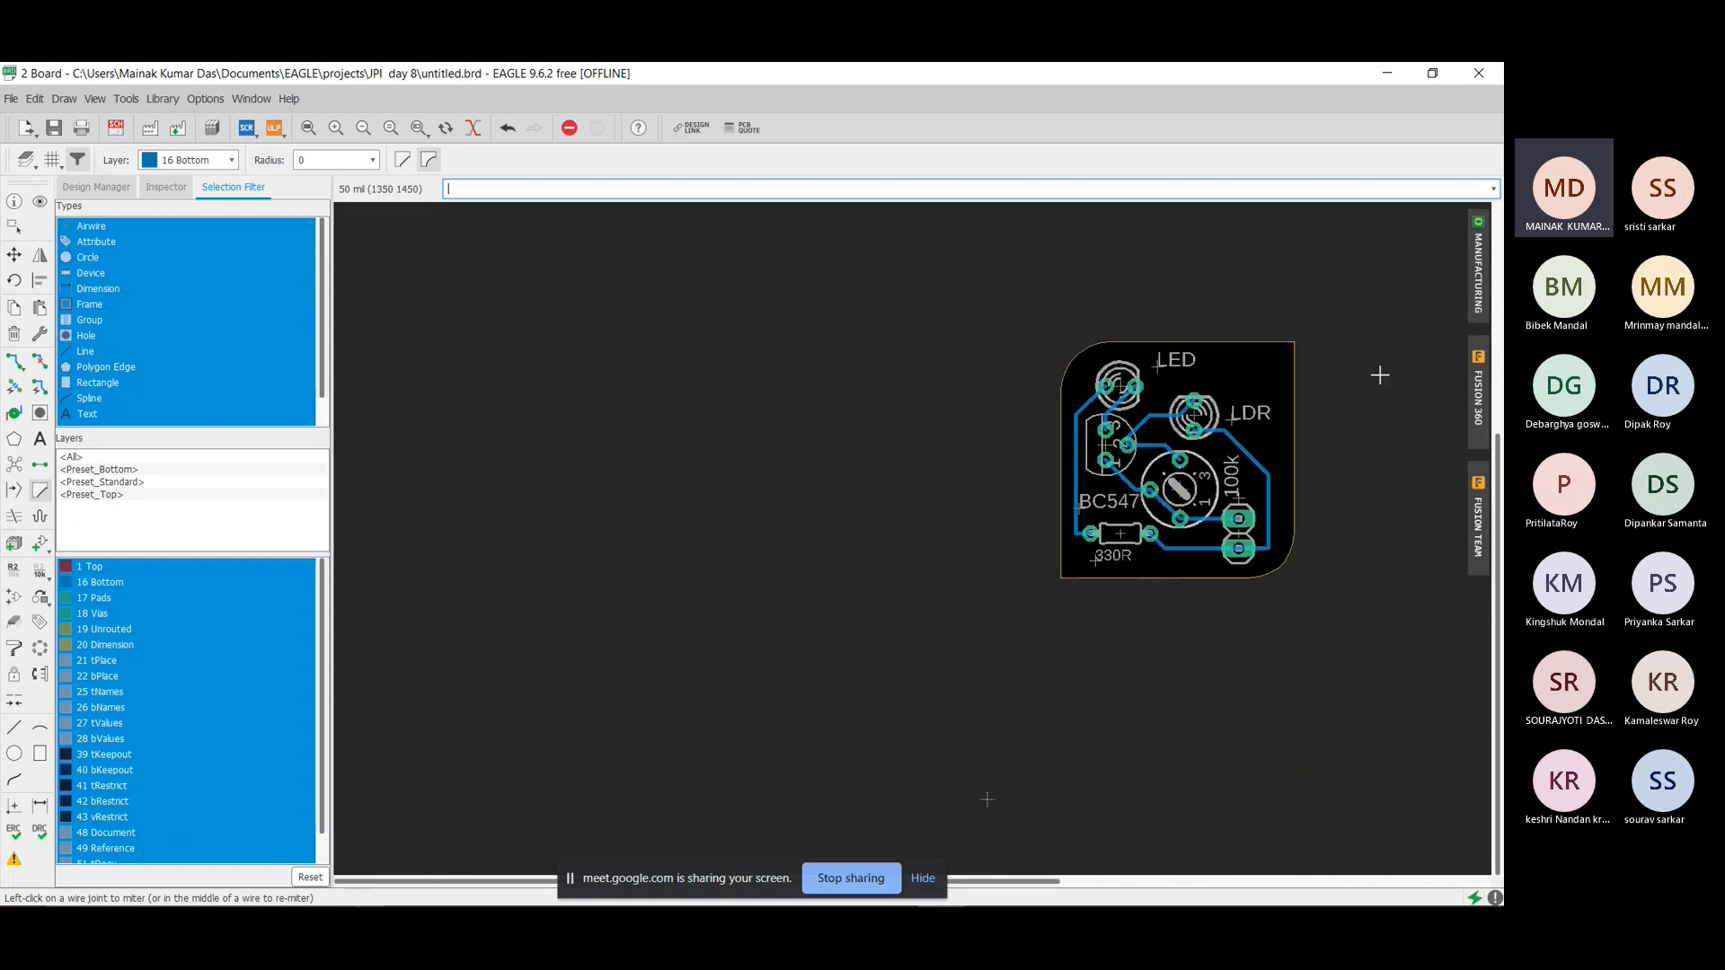
{"action": "scroll", "coordinate": [1380, 375], "scroll_direction": "up", "scroll_amount": 3}
{"action": "scroll", "coordinate": [1381, 374], "scroll_direction": "down", "scroll_amount": 1}
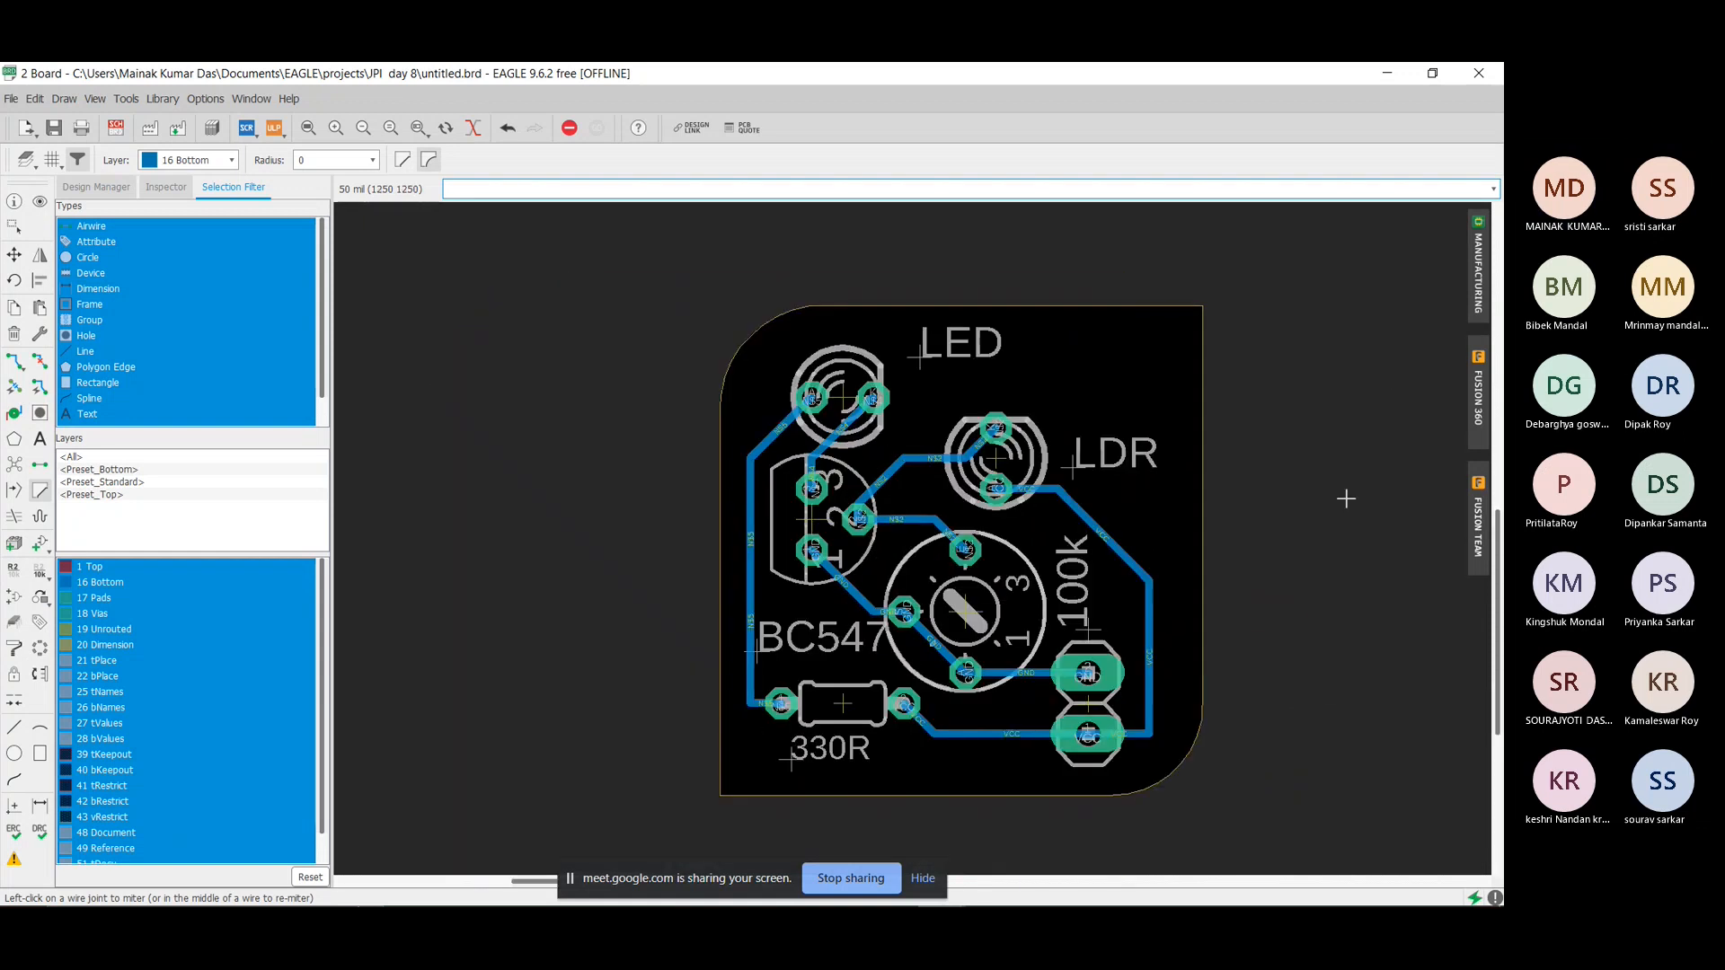
{"action": "scroll", "coordinate": [1347, 499], "scroll_direction": "up", "scroll_amount": 1}
Open the manufacturing preview and inspect the board's top side, bottom side and drills views.
{"action": "left_click", "coordinate": [1476, 262]}
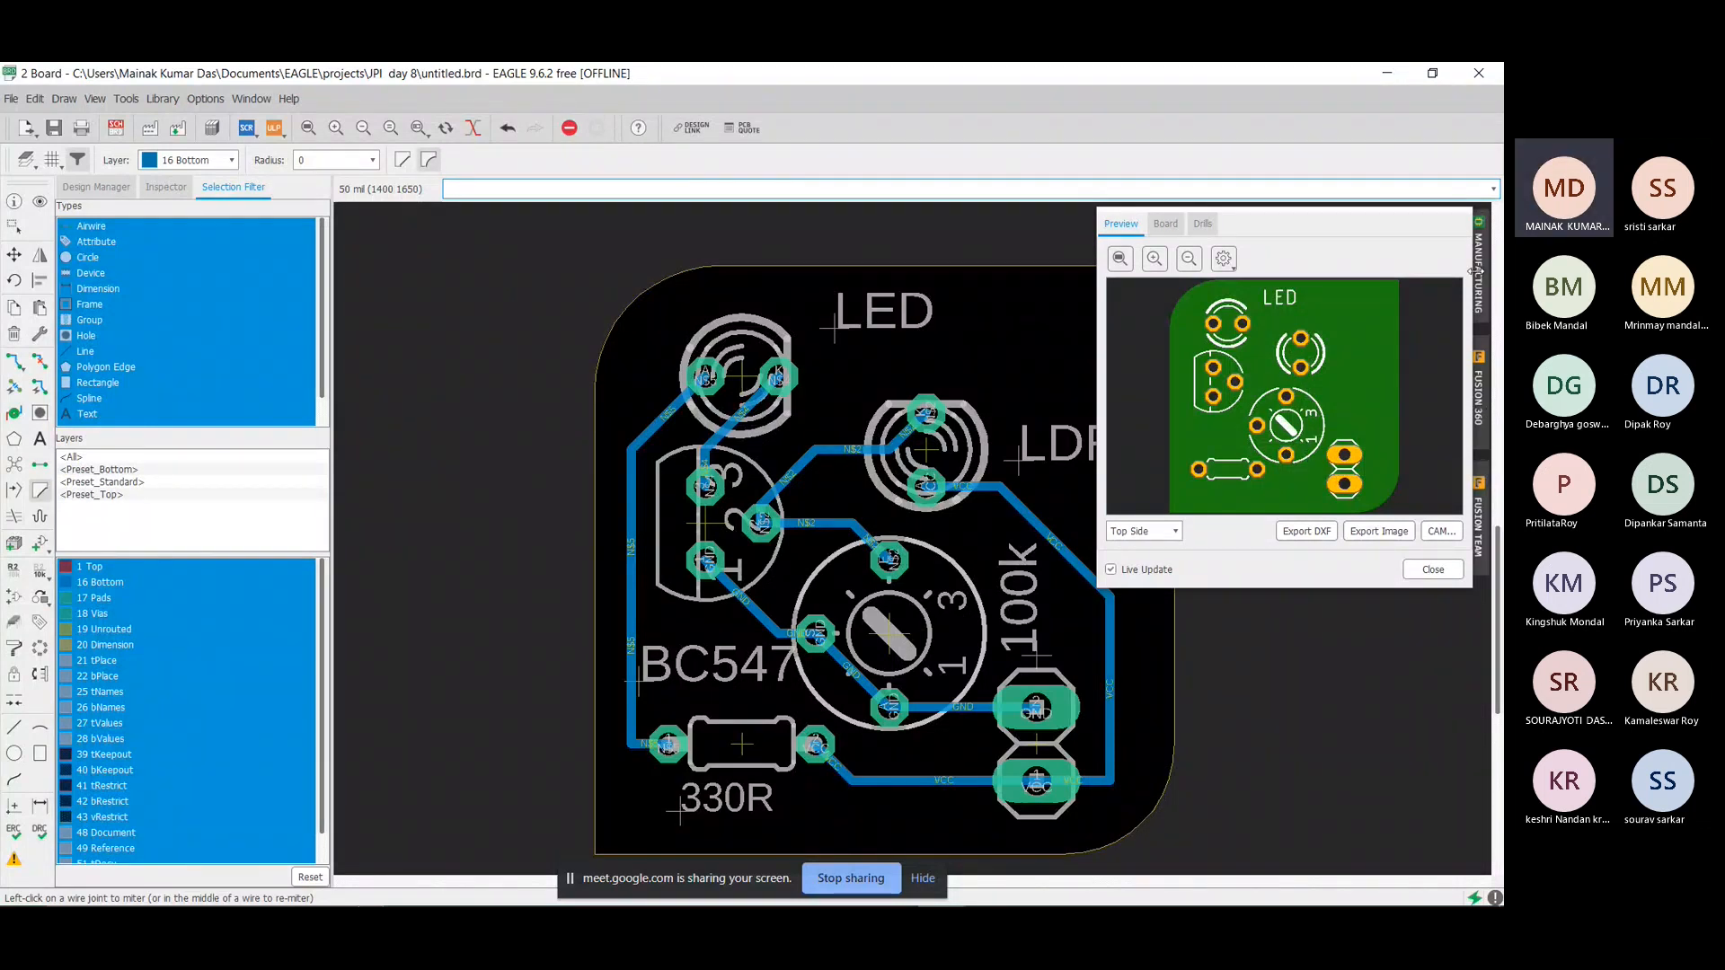
{"action": "left_click", "coordinate": [1172, 532]}
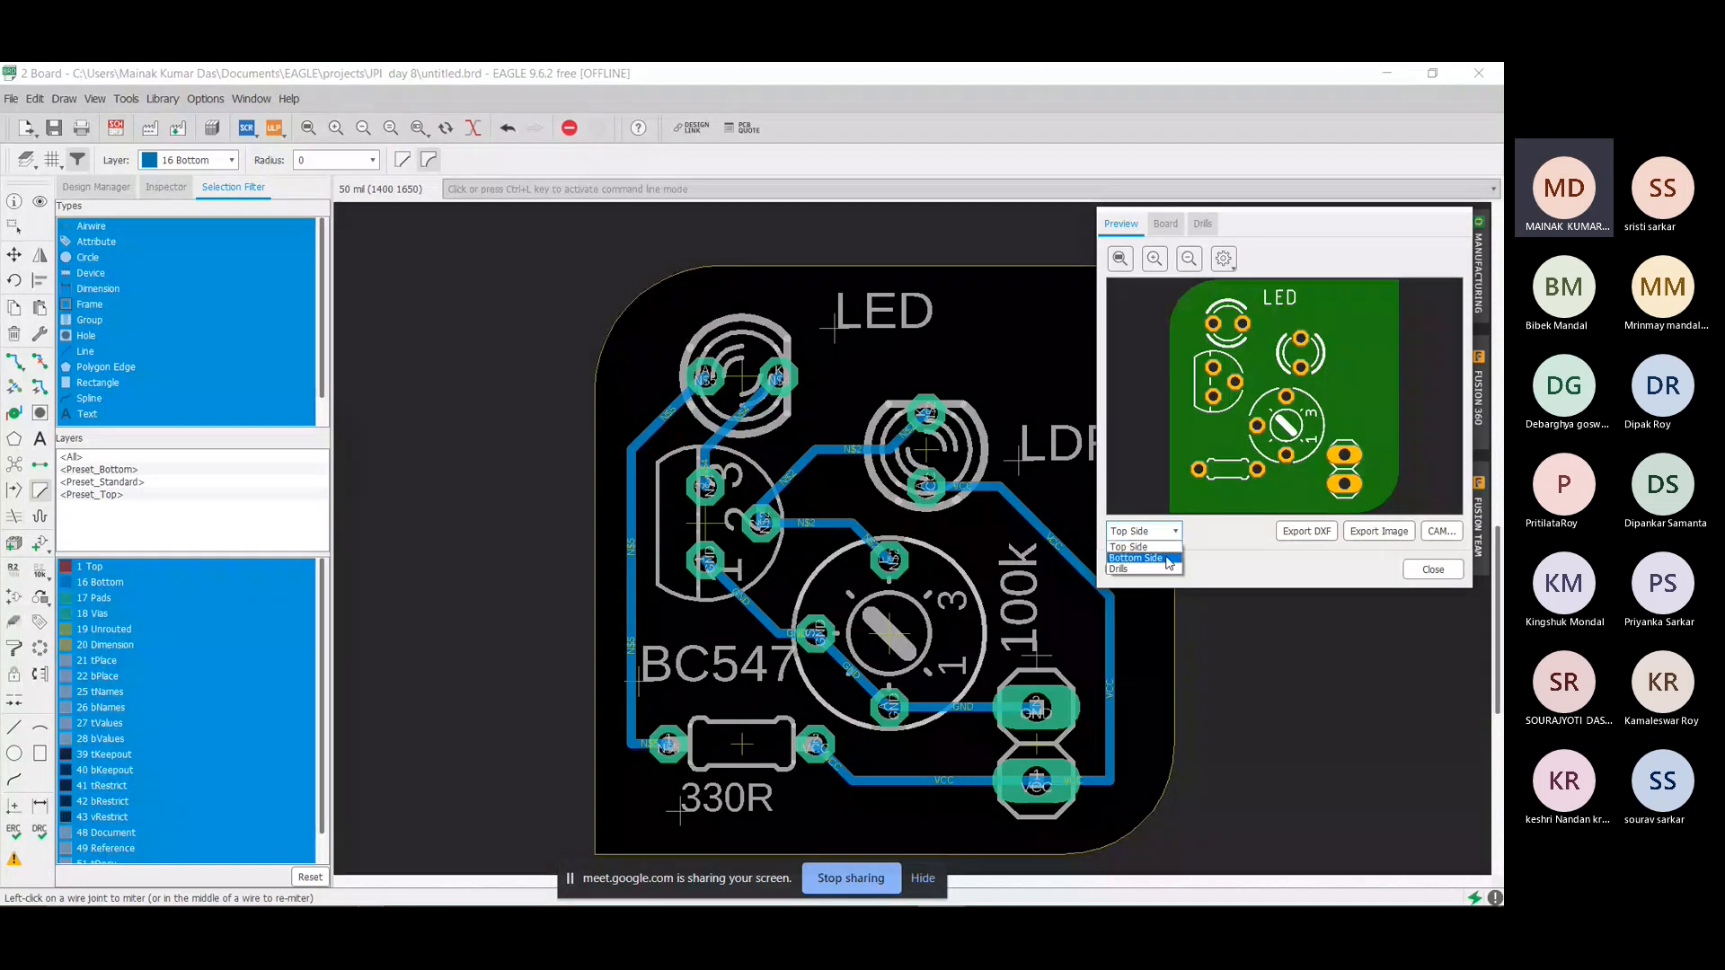
{"action": "left_click", "coordinate": [1167, 559]}
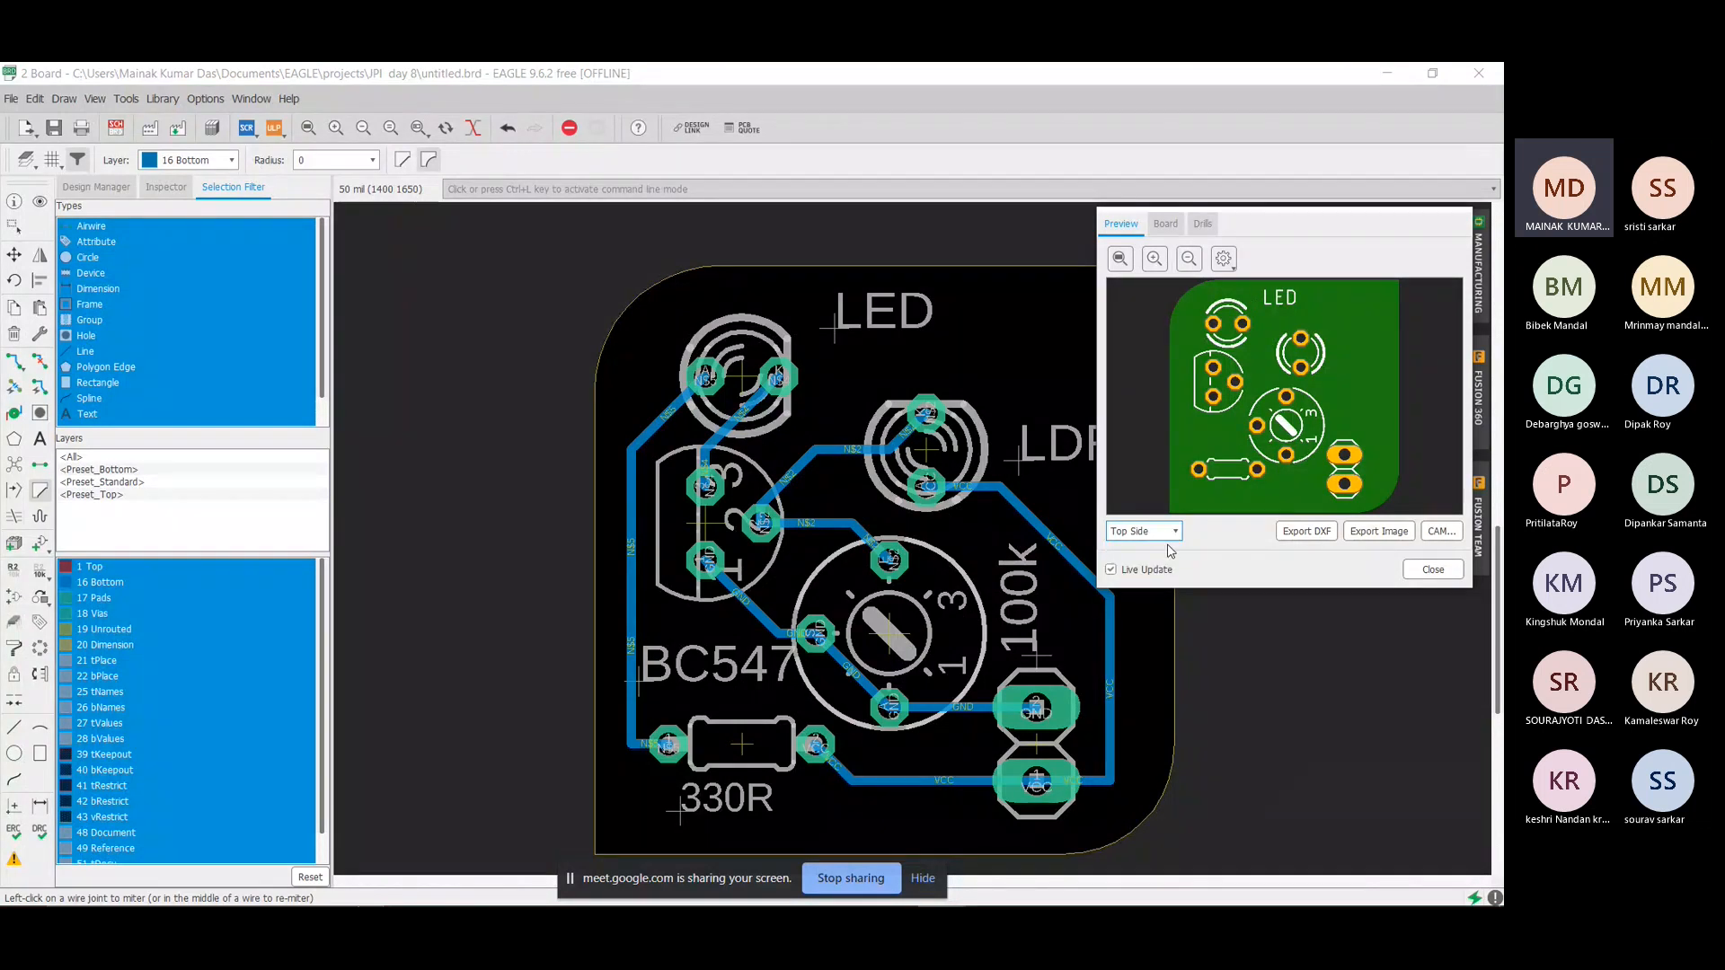
{"action": "left_click", "coordinate": [1161, 532]}
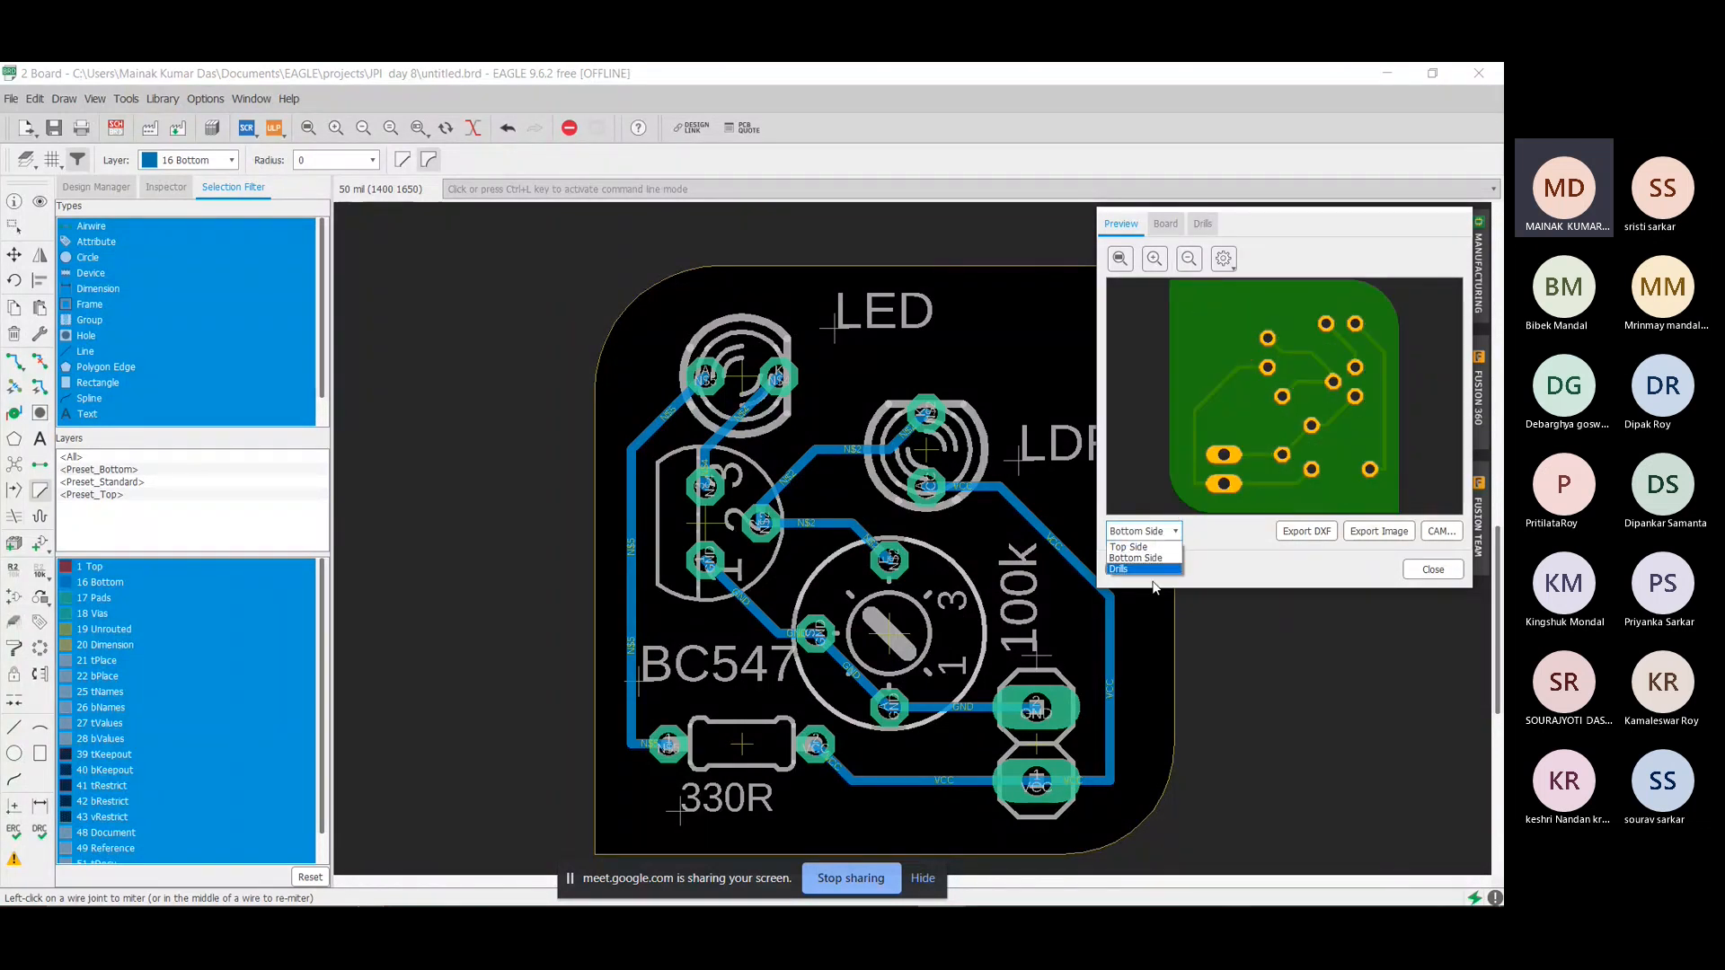
{"action": "left_click", "coordinate": [1156, 556]}
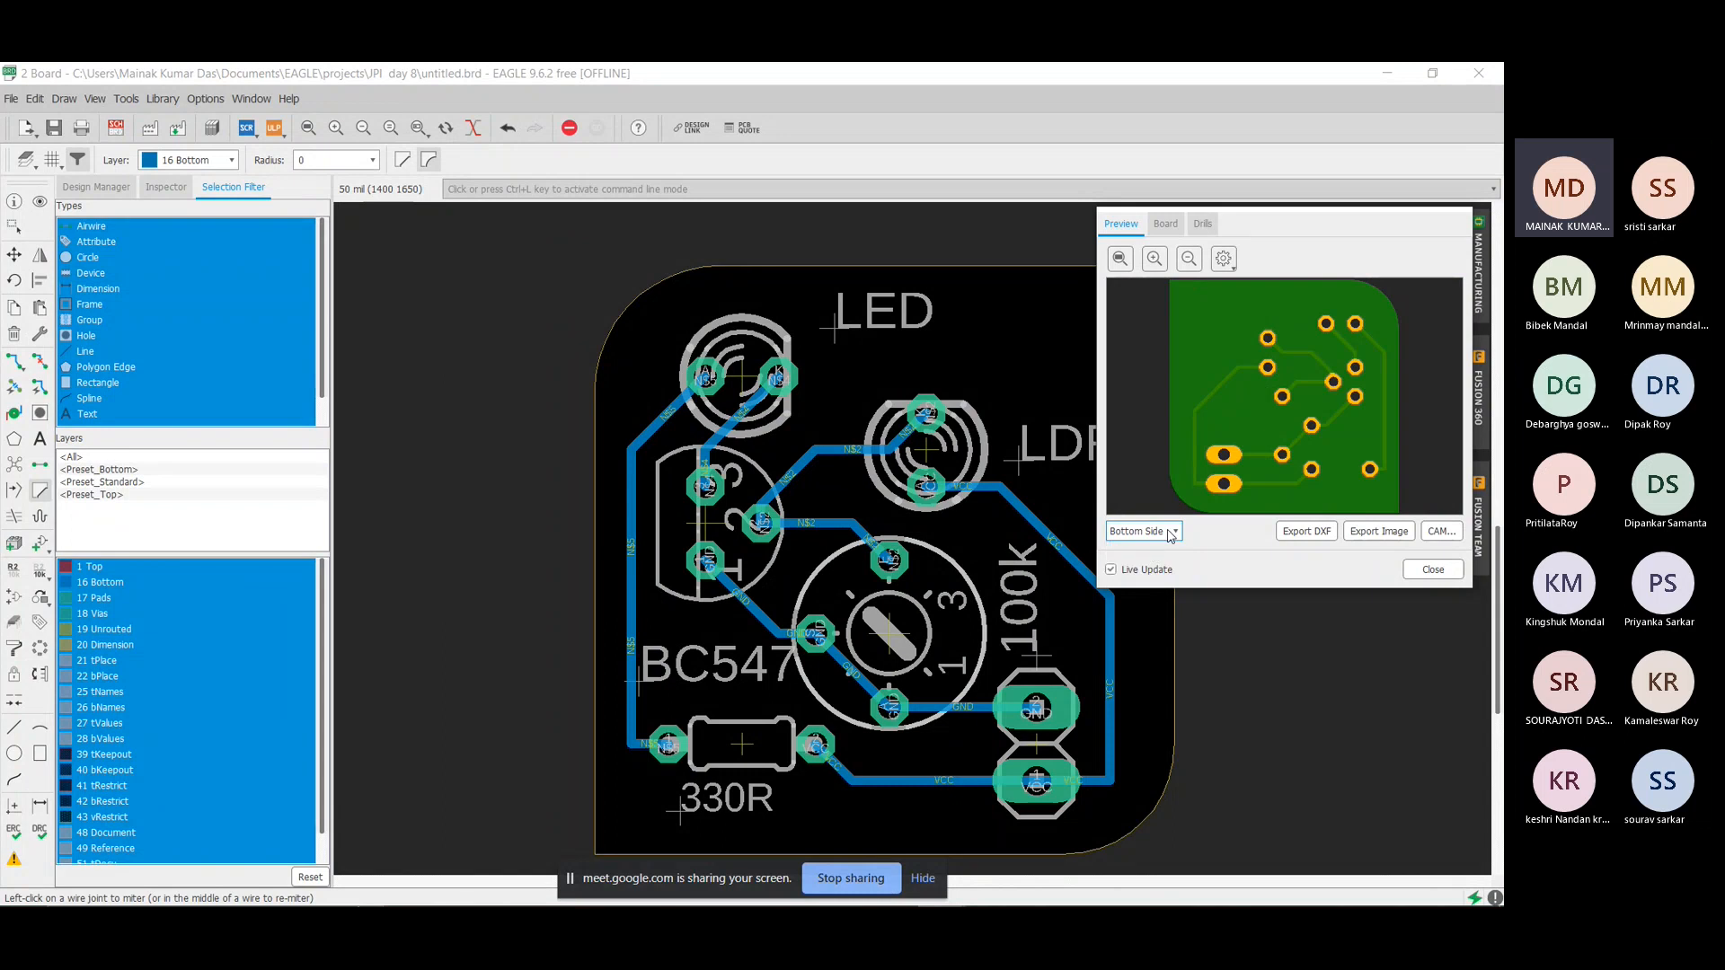
{"action": "left_click", "coordinate": [1171, 535]}
{"action": "left_click", "coordinate": [1168, 570]}
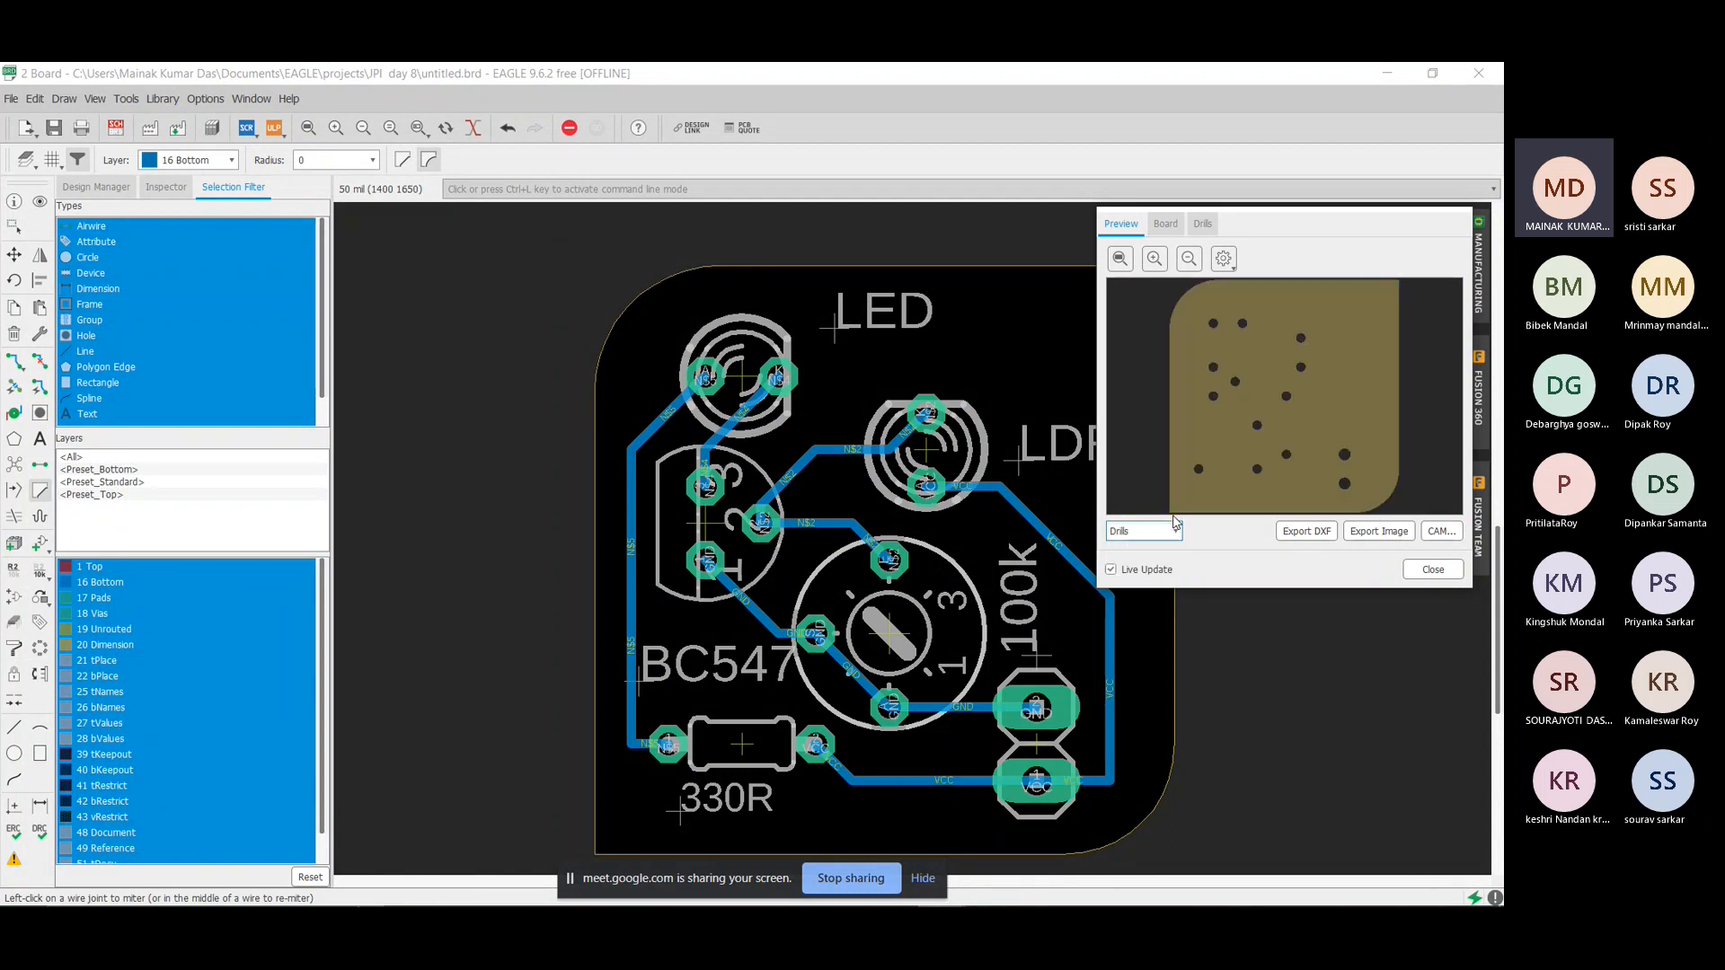
Switch the manufacturing preview back to the bottom side to inspect it, and close the preview.
{"action": "left_click", "coordinate": [1173, 534]}
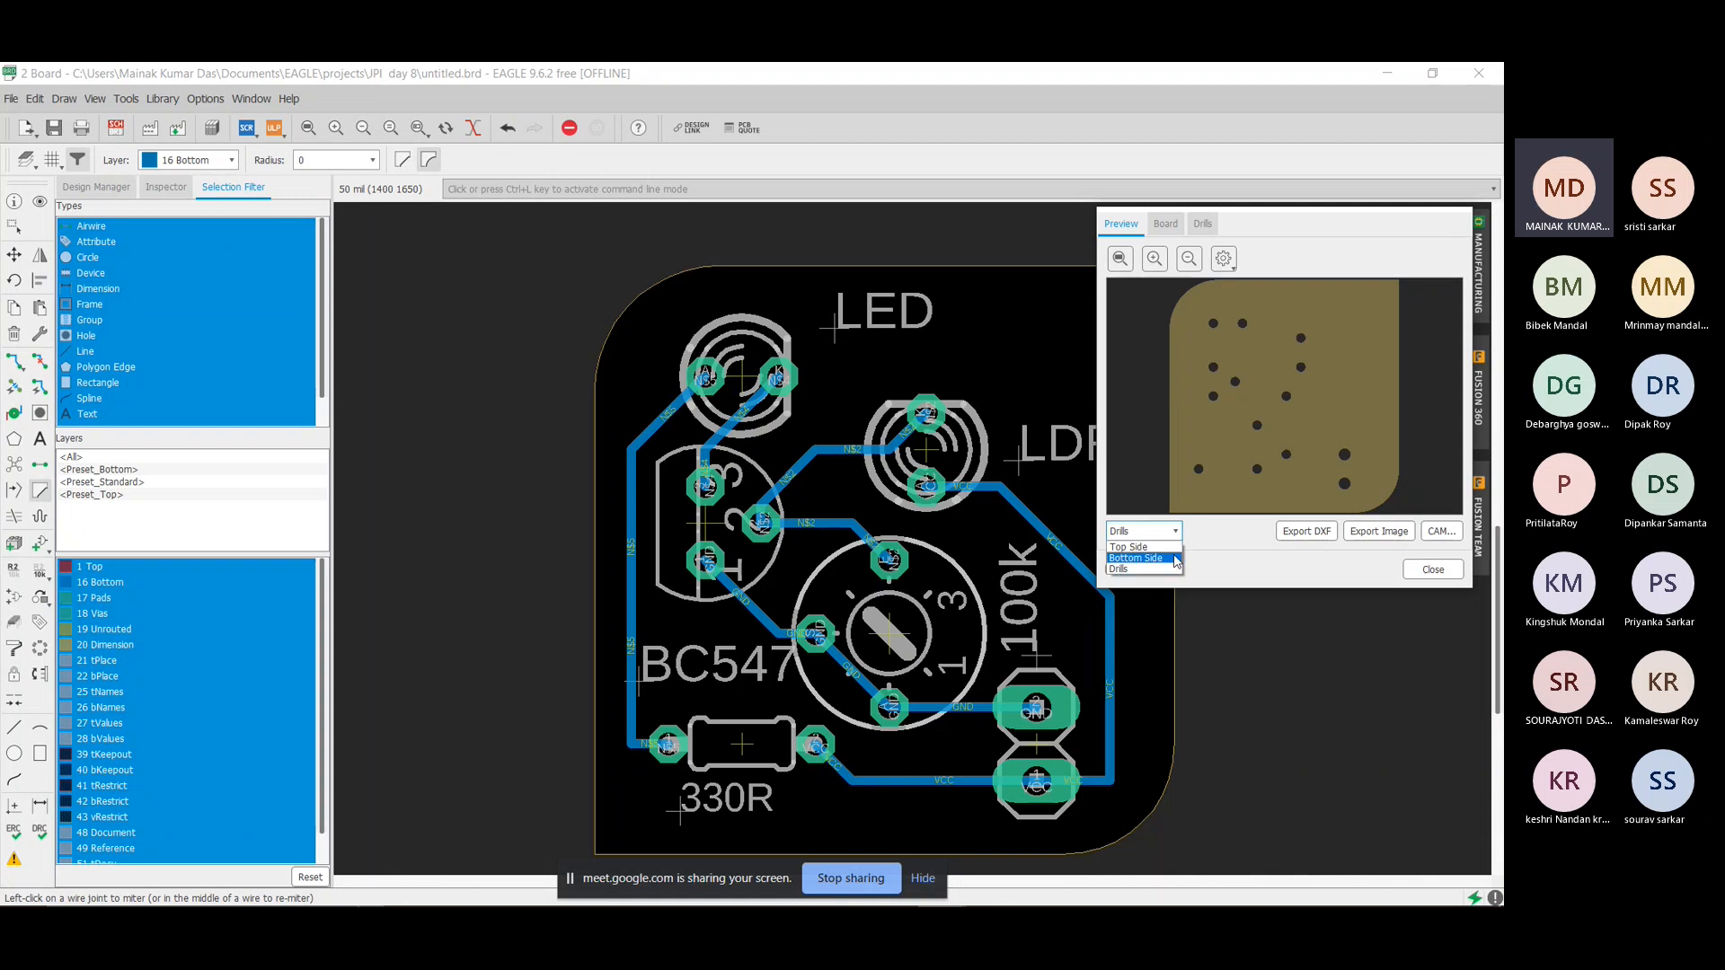
{"action": "left_click", "coordinate": [1173, 535]}
{"action": "left_click", "coordinate": [1173, 536]}
{"action": "left_click", "coordinate": [1170, 557]}
{"action": "left_click", "coordinate": [1173, 534]}
{"action": "left_click", "coordinate": [1171, 535]}
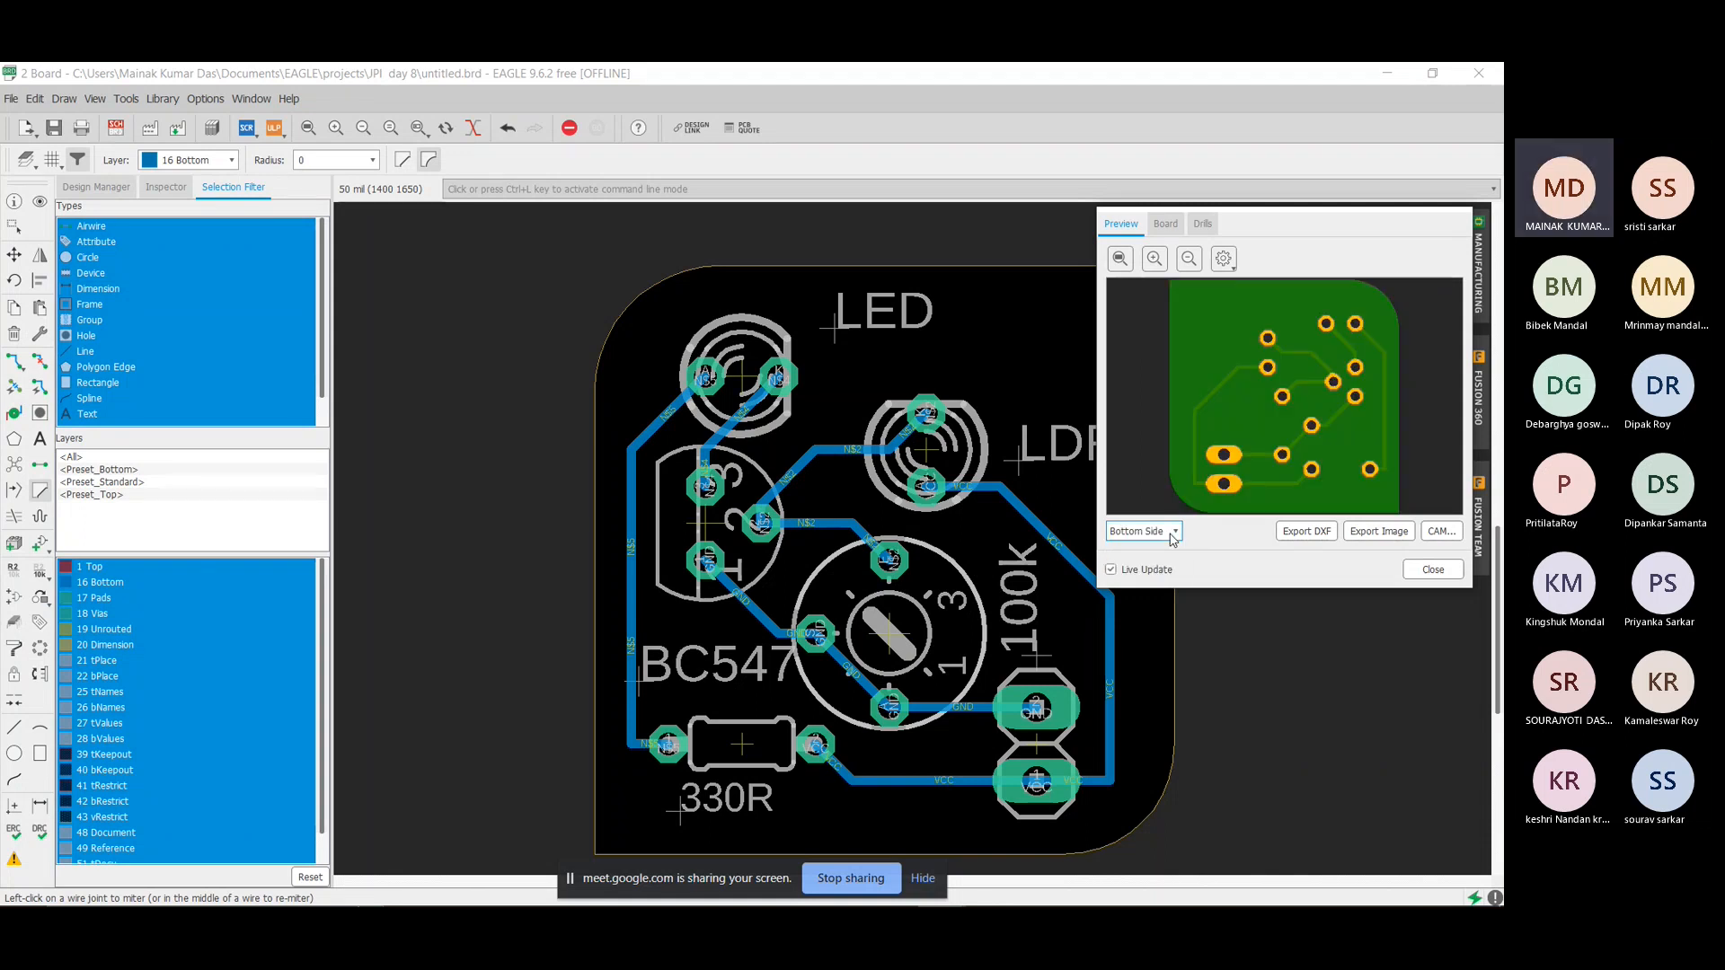
{"action": "left_click", "coordinate": [1430, 569]}
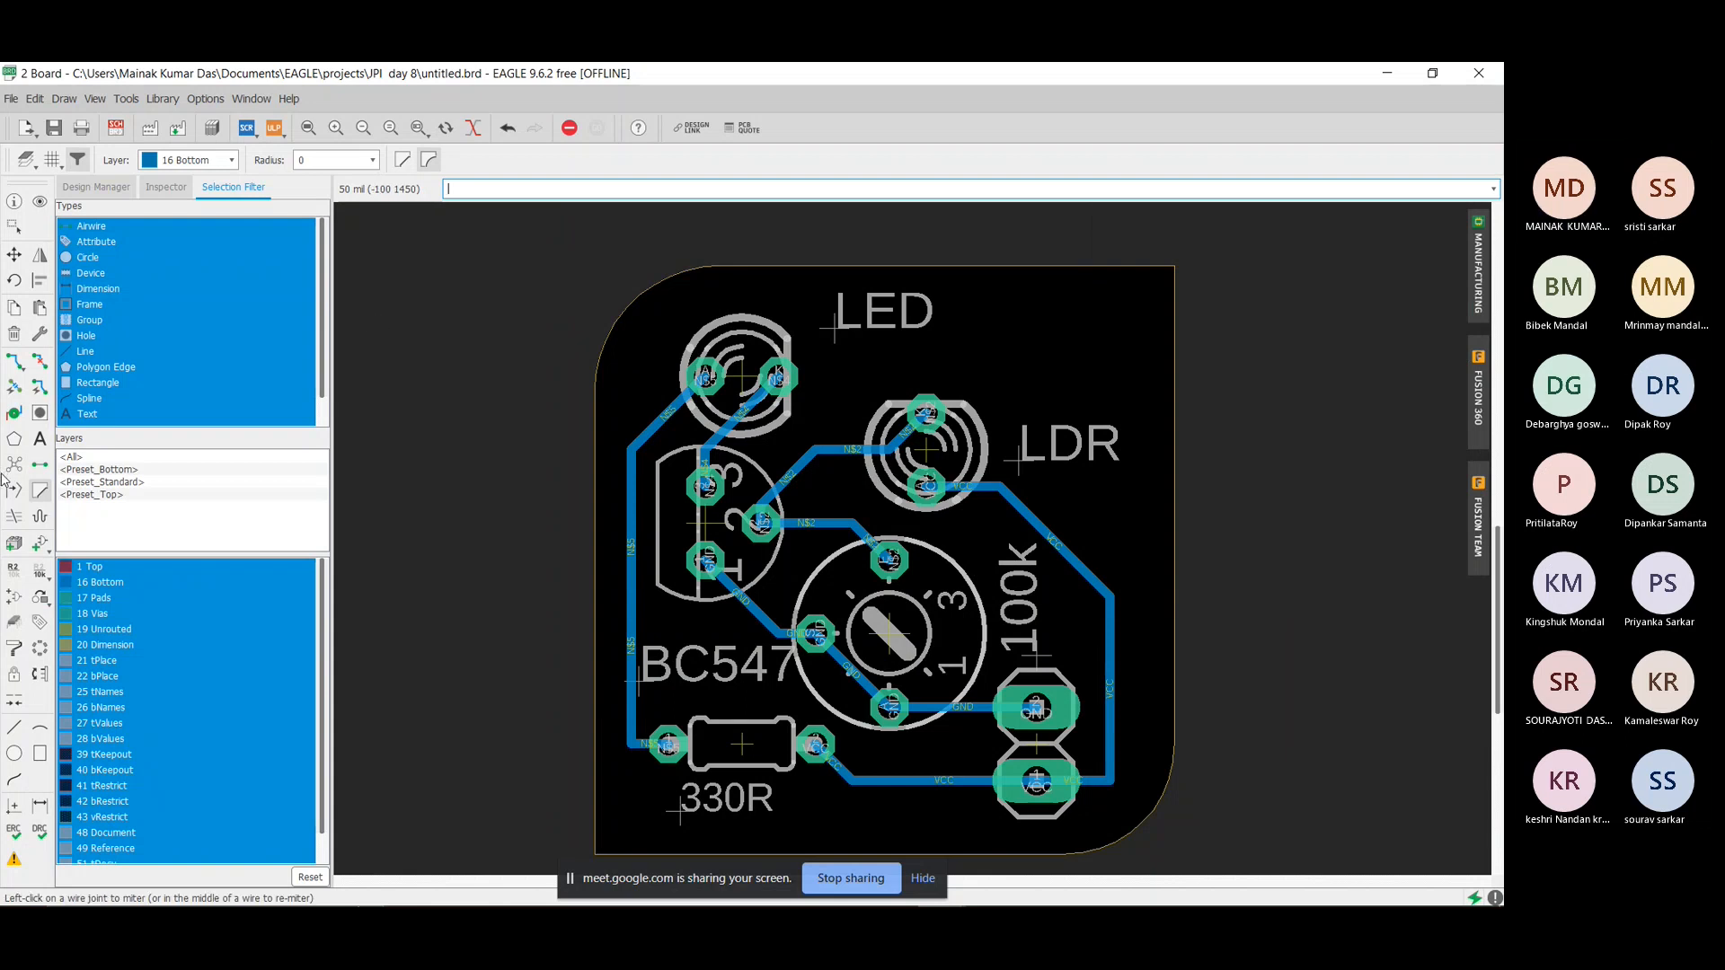
Try to dimension the board's lower edge on the 16 Bottom layer, starting from the lower-left corner.
{"action": "scroll", "coordinate": [919, 588], "scroll_direction": "down", "scroll_amount": 2}
{"action": "scroll", "coordinate": [1094, 610], "scroll_direction": "up", "scroll_amount": 2}
{"action": "scroll", "coordinate": [755, 504], "scroll_direction": "down", "scroll_amount": 2}
{"action": "scroll", "coordinate": [661, 508], "scroll_direction": "up", "scroll_amount": 2}
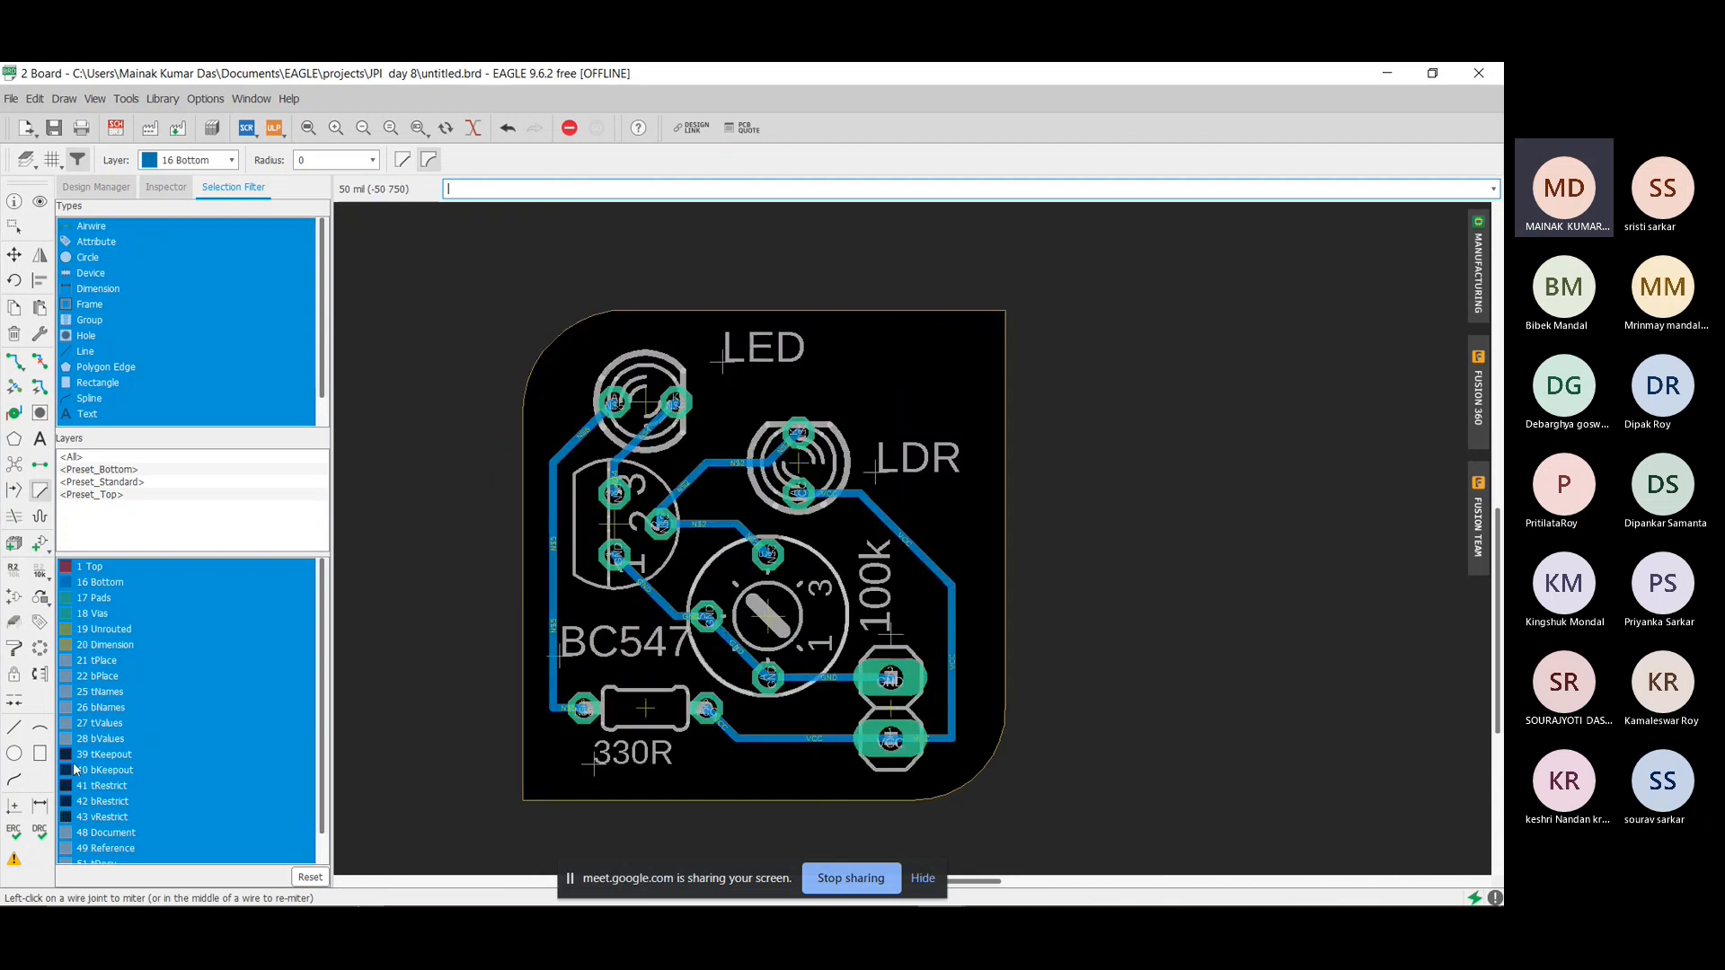
{"action": "left_click", "coordinate": [38, 808]}
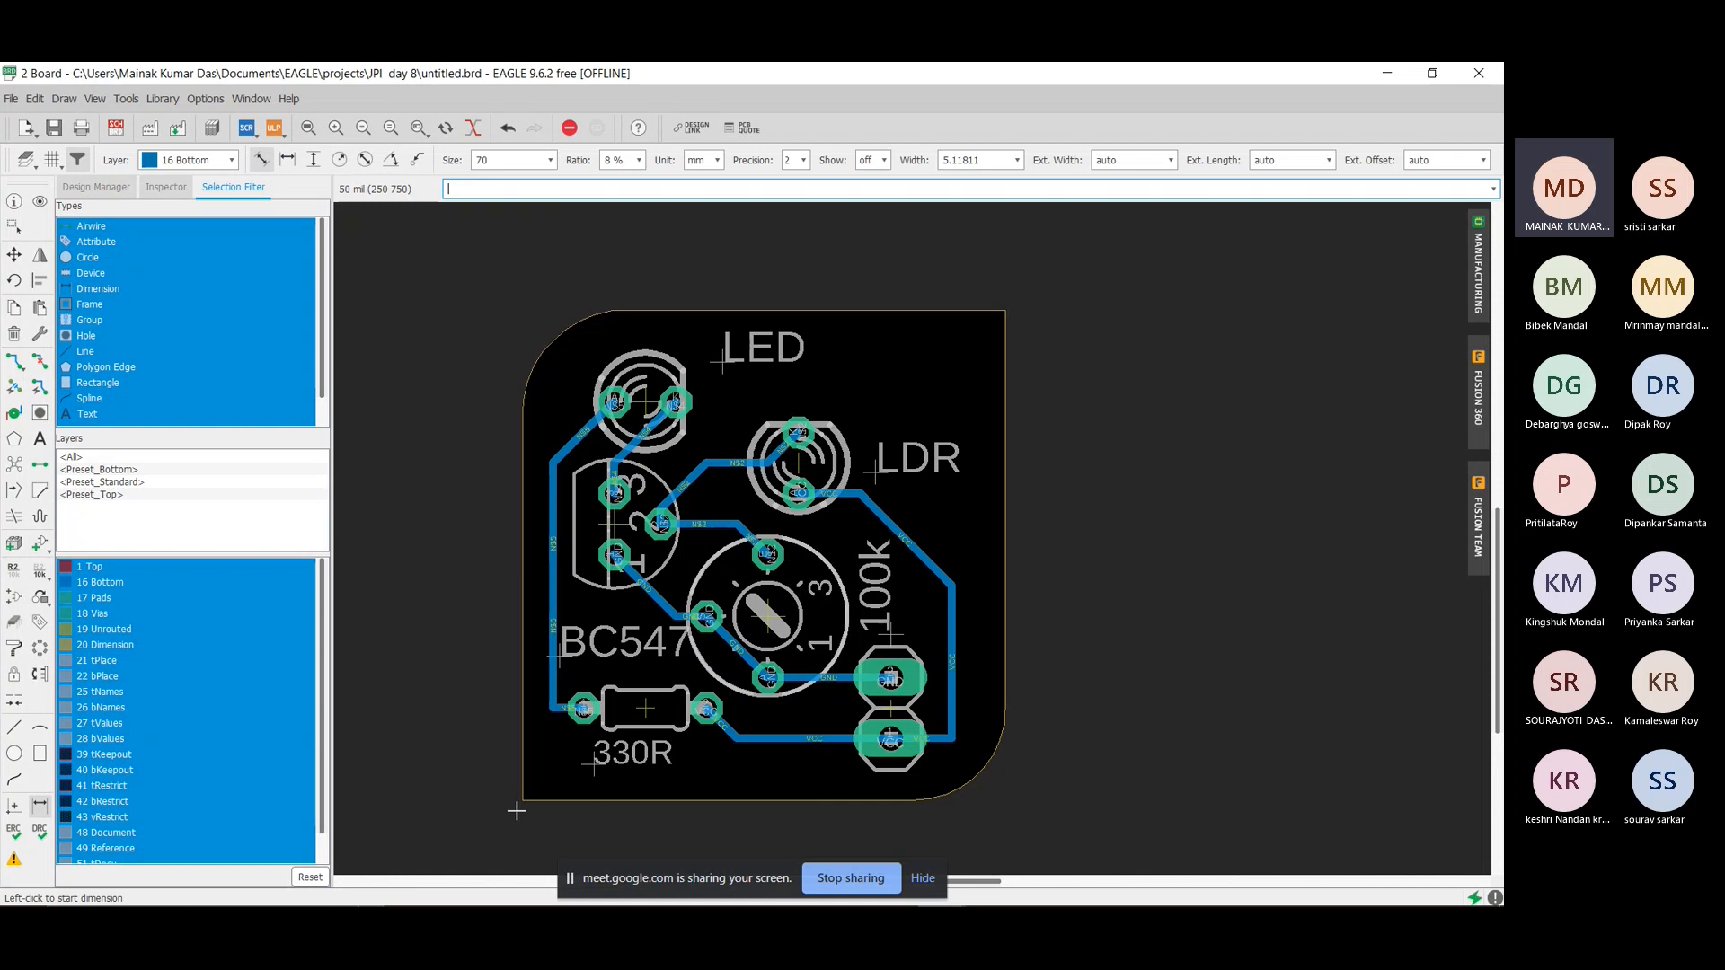
{"action": "left_click", "coordinate": [520, 822]}
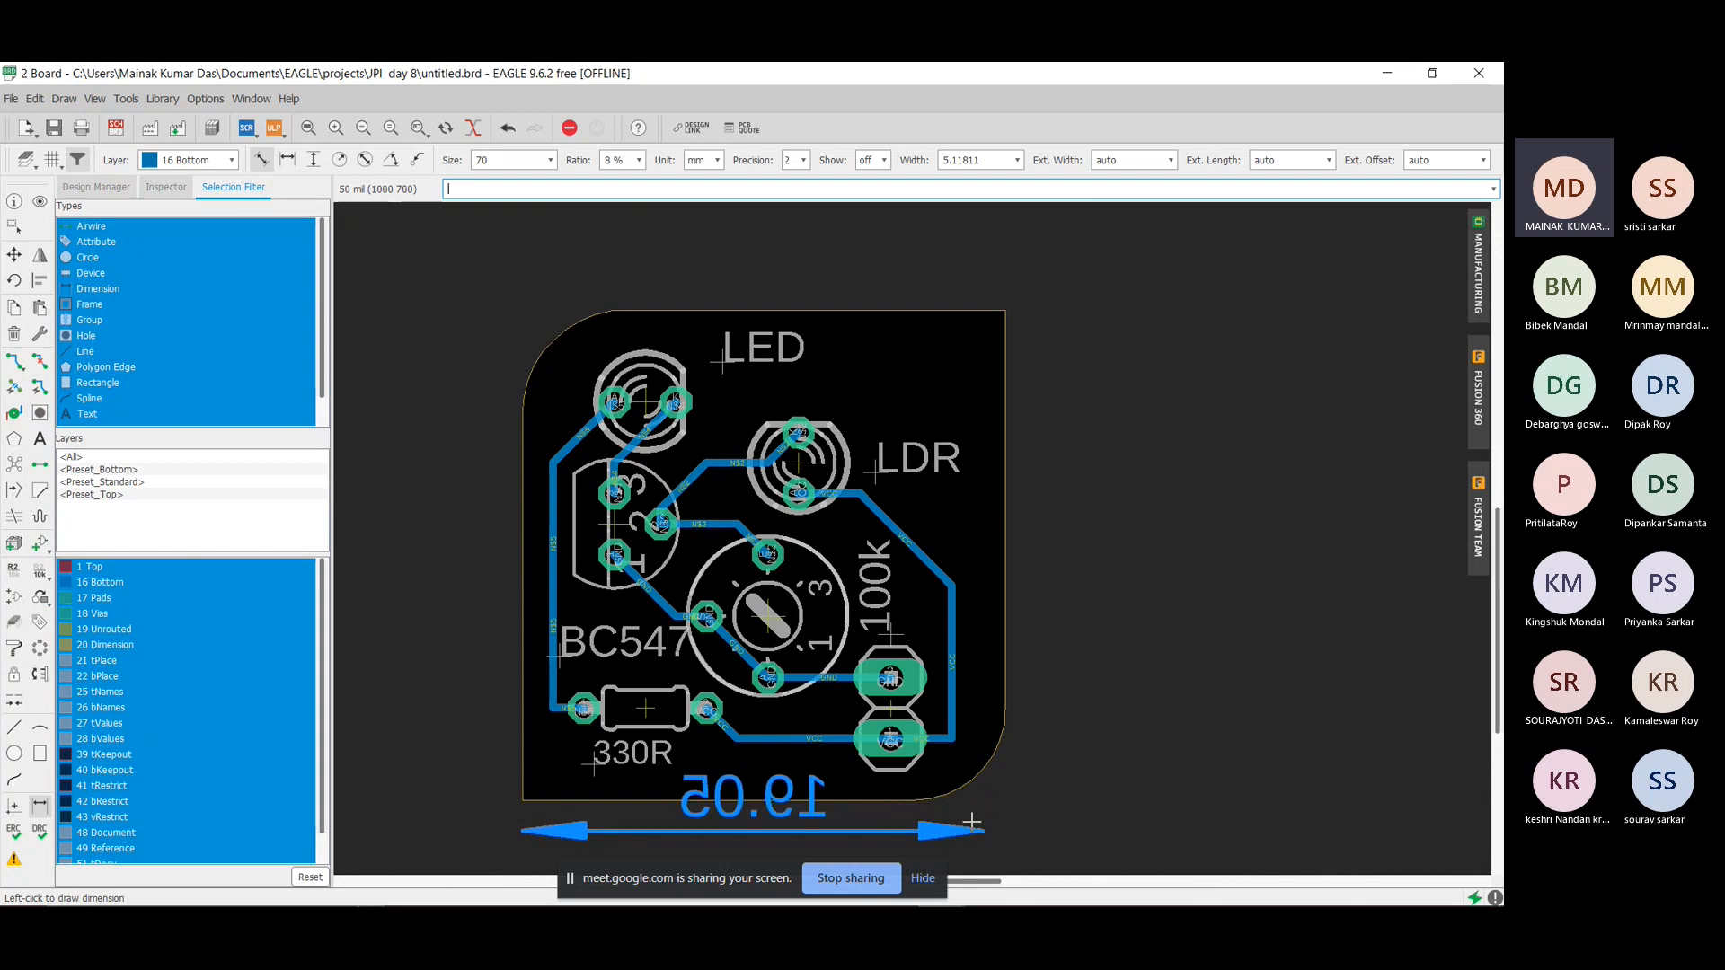
Undo the last miter and round the board outline's lower-right corner again with the Miter tool.
{"action": "key", "text": "ctrl+z"}
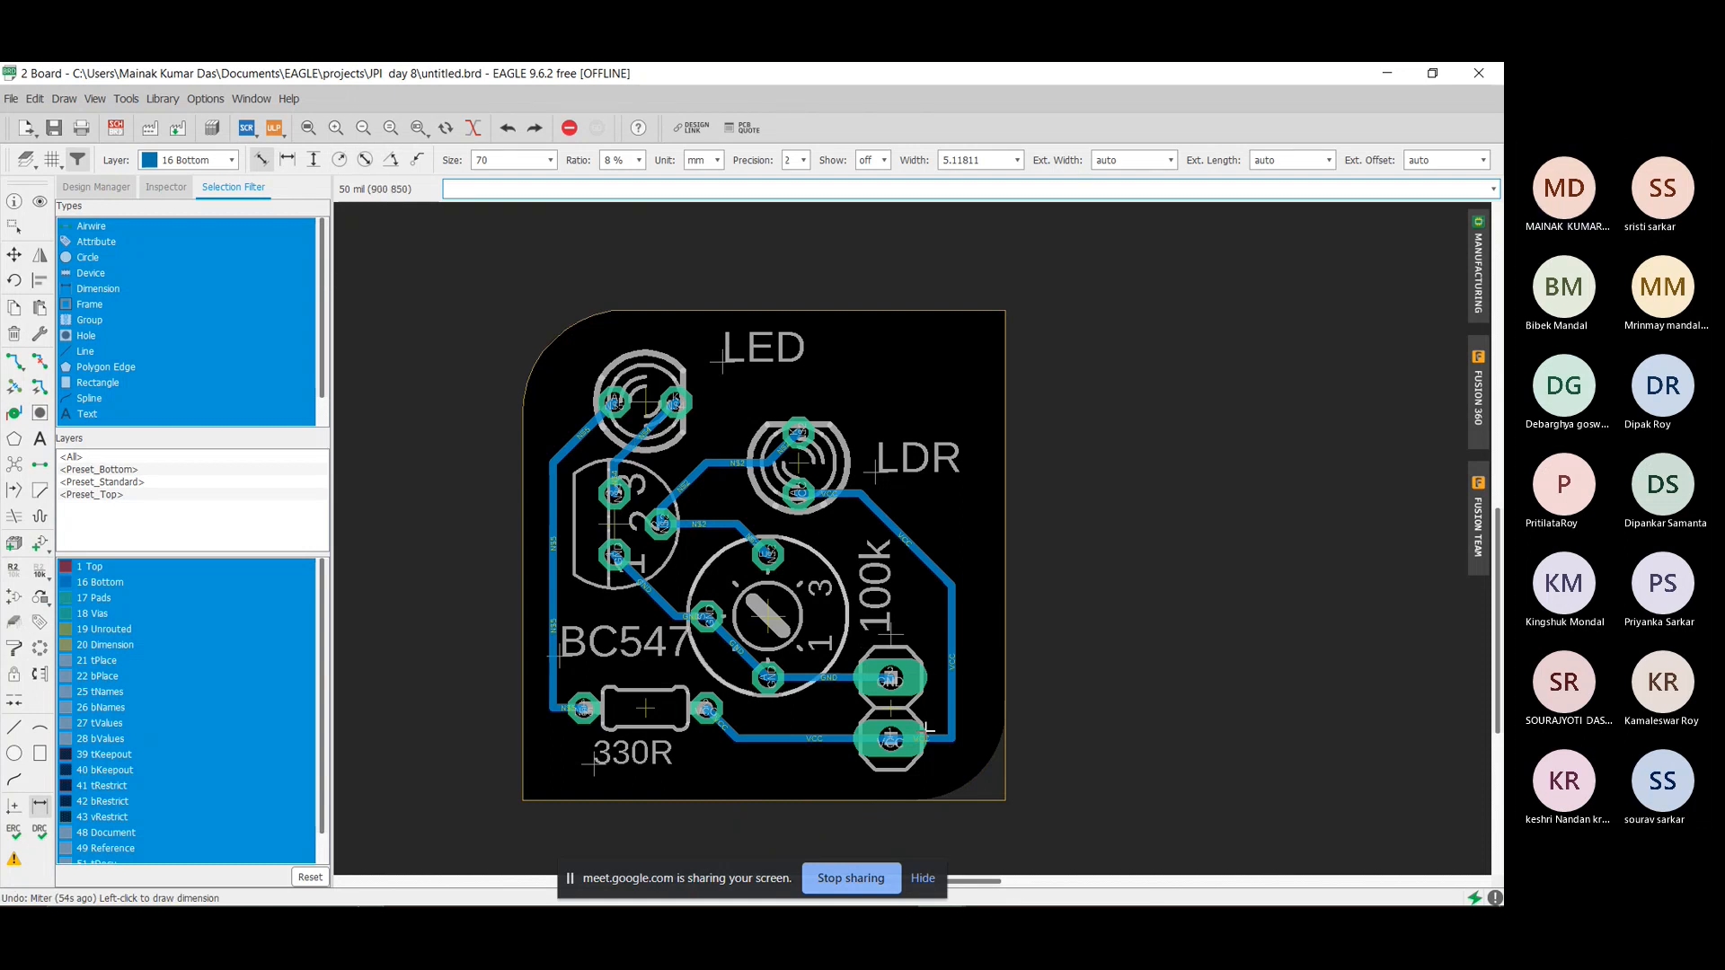
{"action": "left_click", "coordinate": [996, 794]}
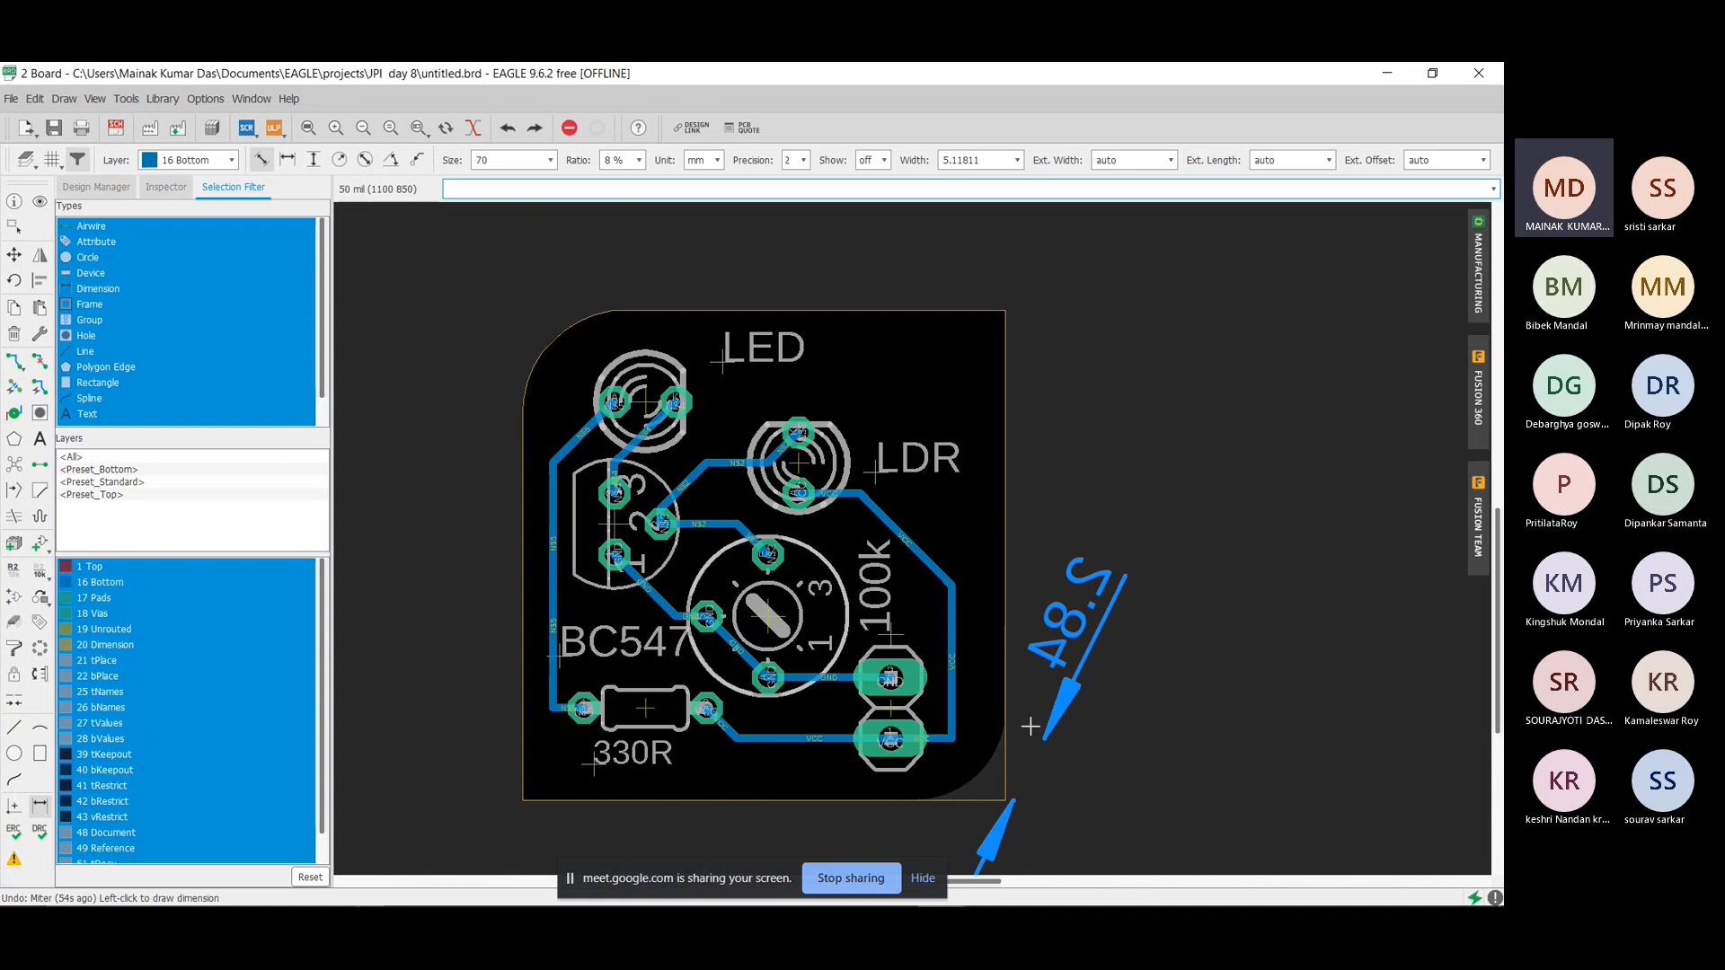
{"action": "left_click", "coordinate": [15, 256]}
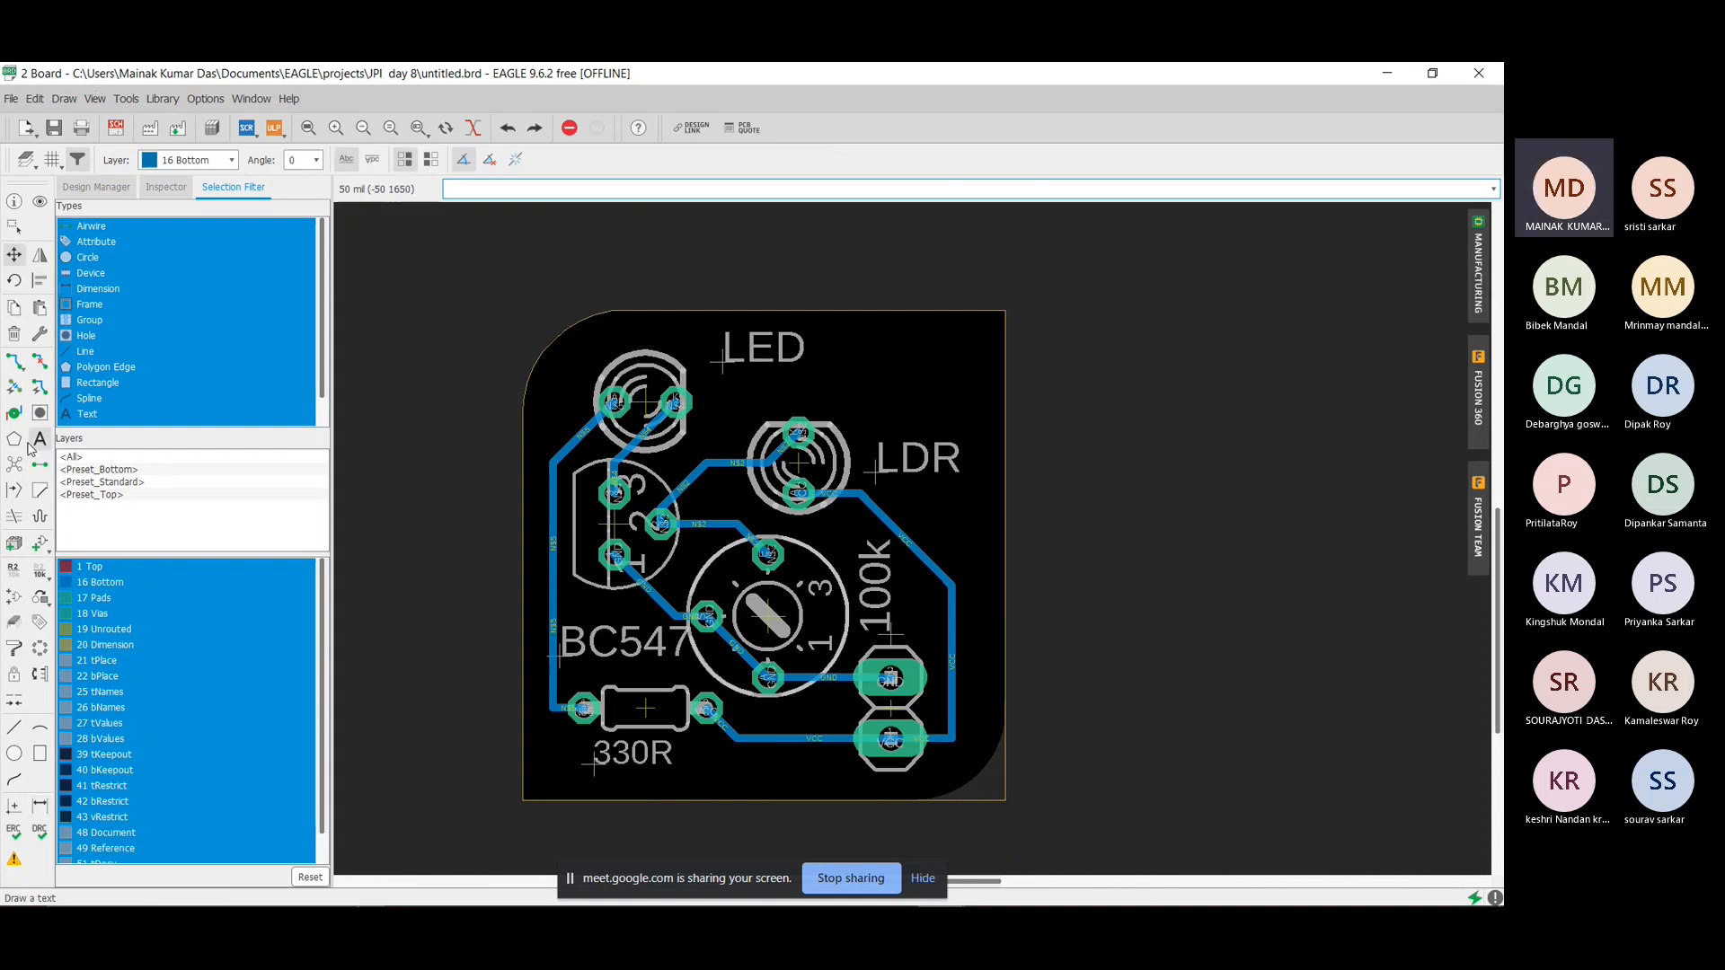
{"action": "left_click", "coordinate": [40, 490]}
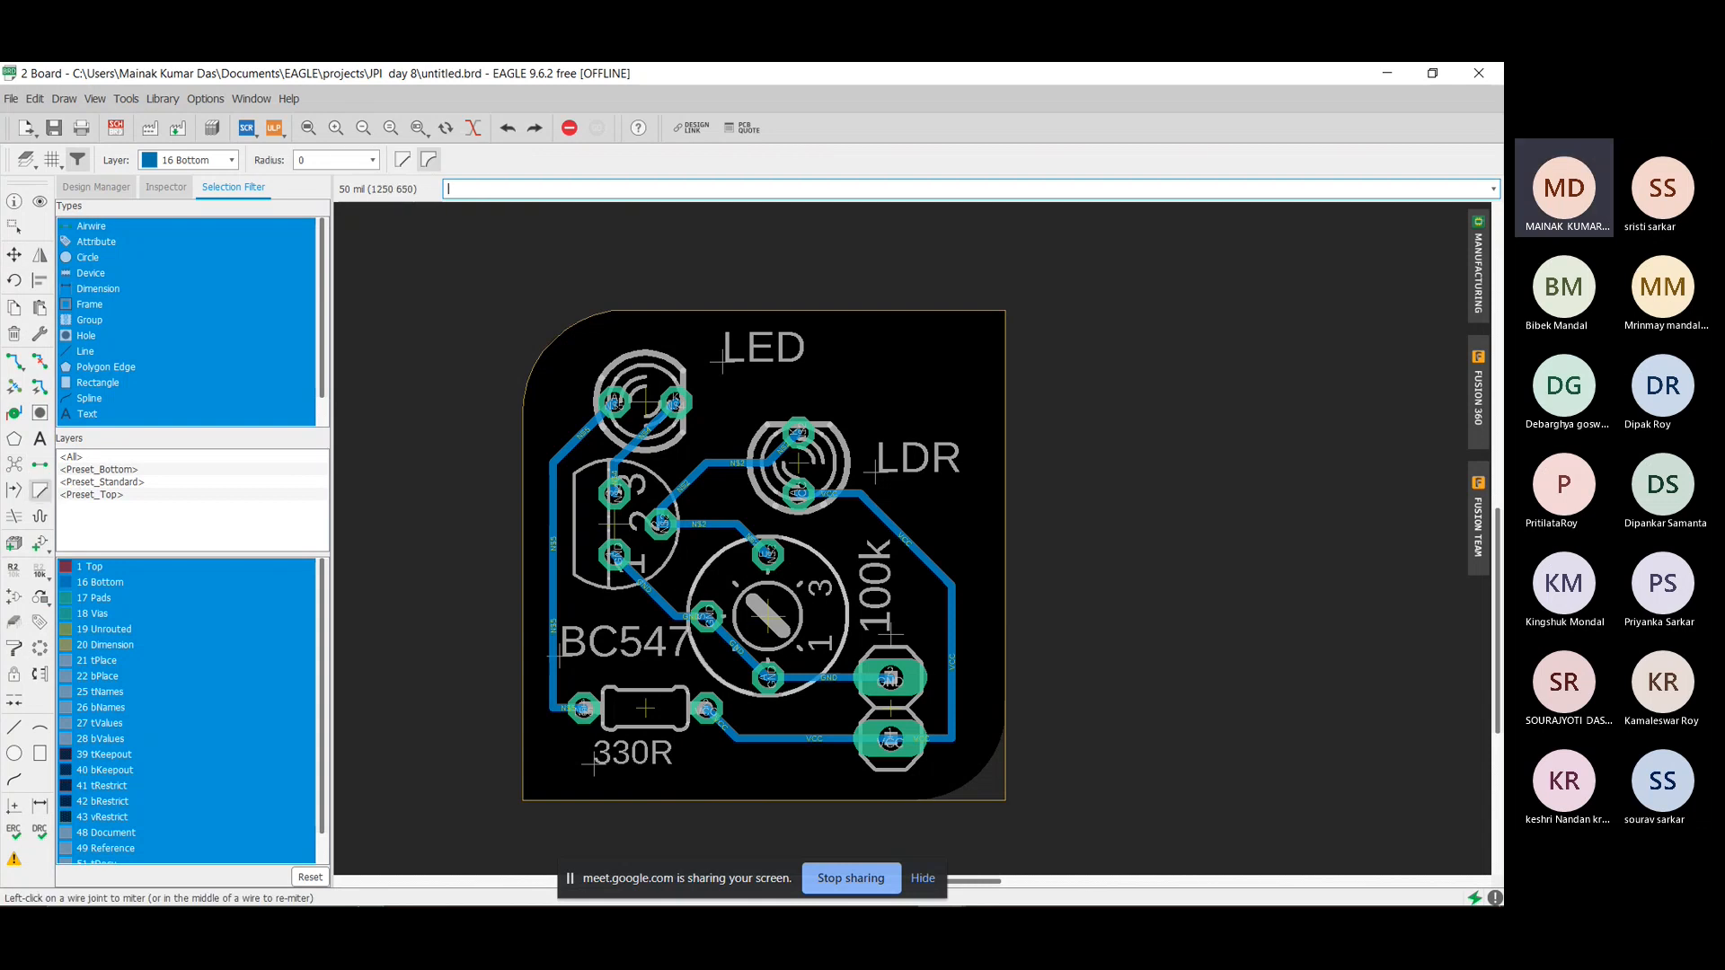
{"action": "left_click_drag", "start_coordinate": [1005, 800], "coordinate": [1018, 748]}
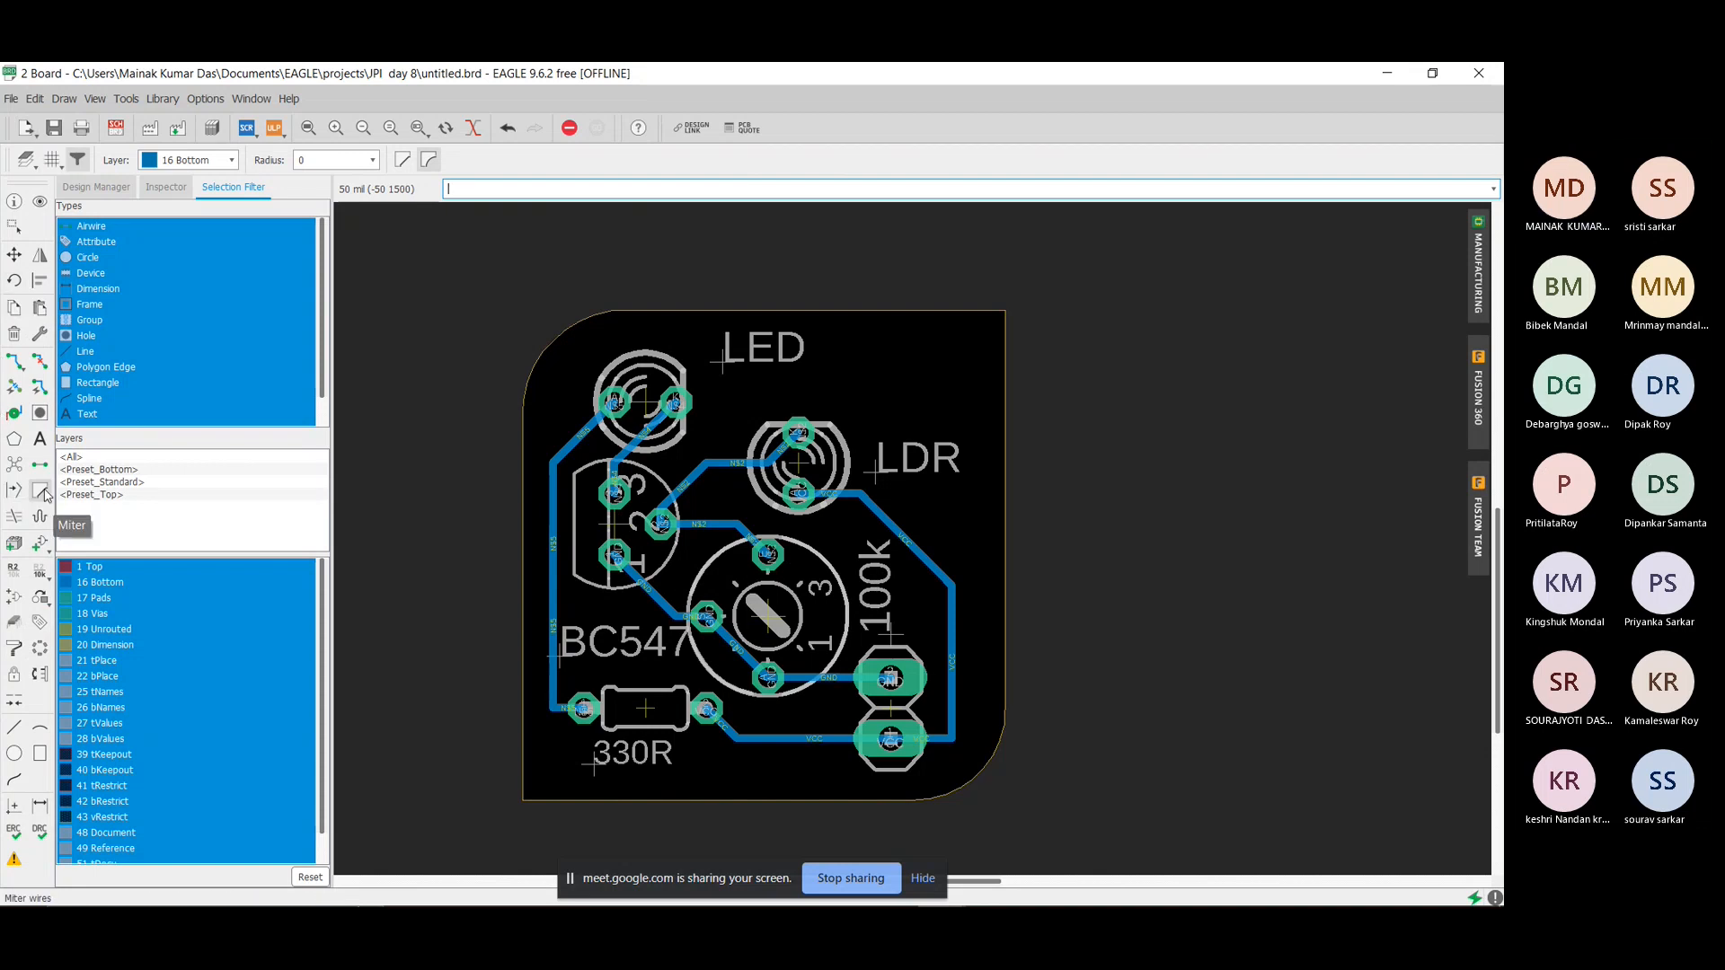
Dimension the board's width on the 1 Top layer along its lower edge, placing the dimension line above the board.
{"action": "left_click", "coordinate": [231, 161]}
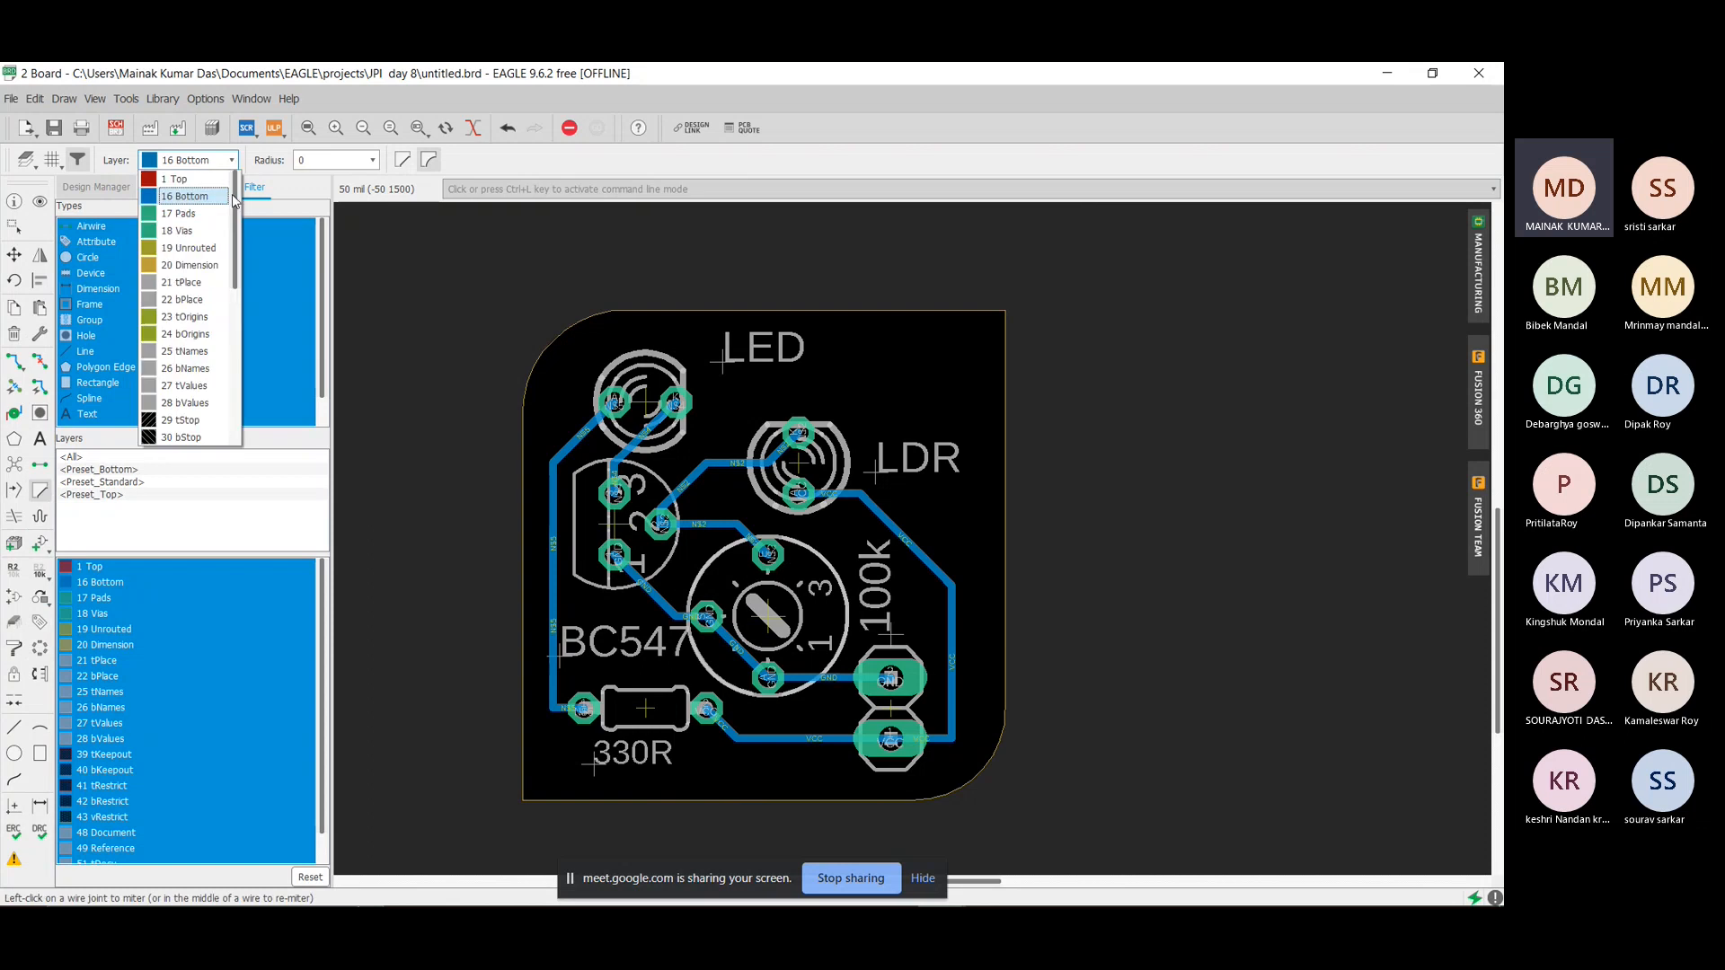
{"action": "left_click", "coordinate": [169, 201]}
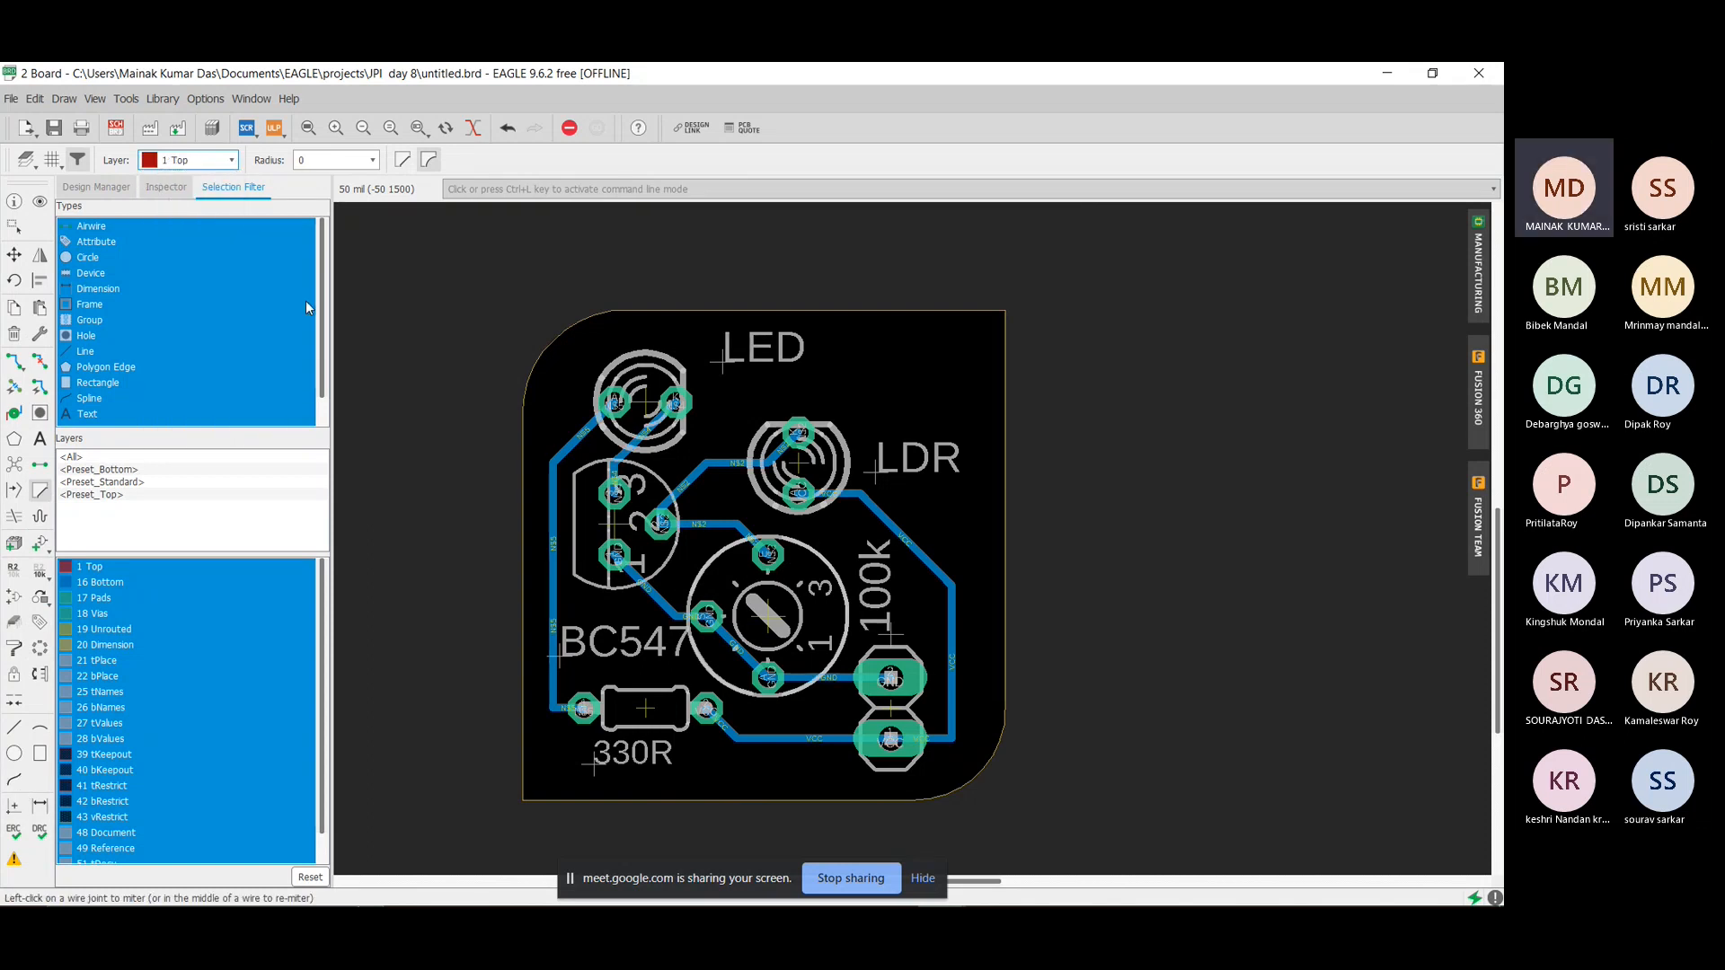
{"action": "left_click", "coordinate": [231, 160]}
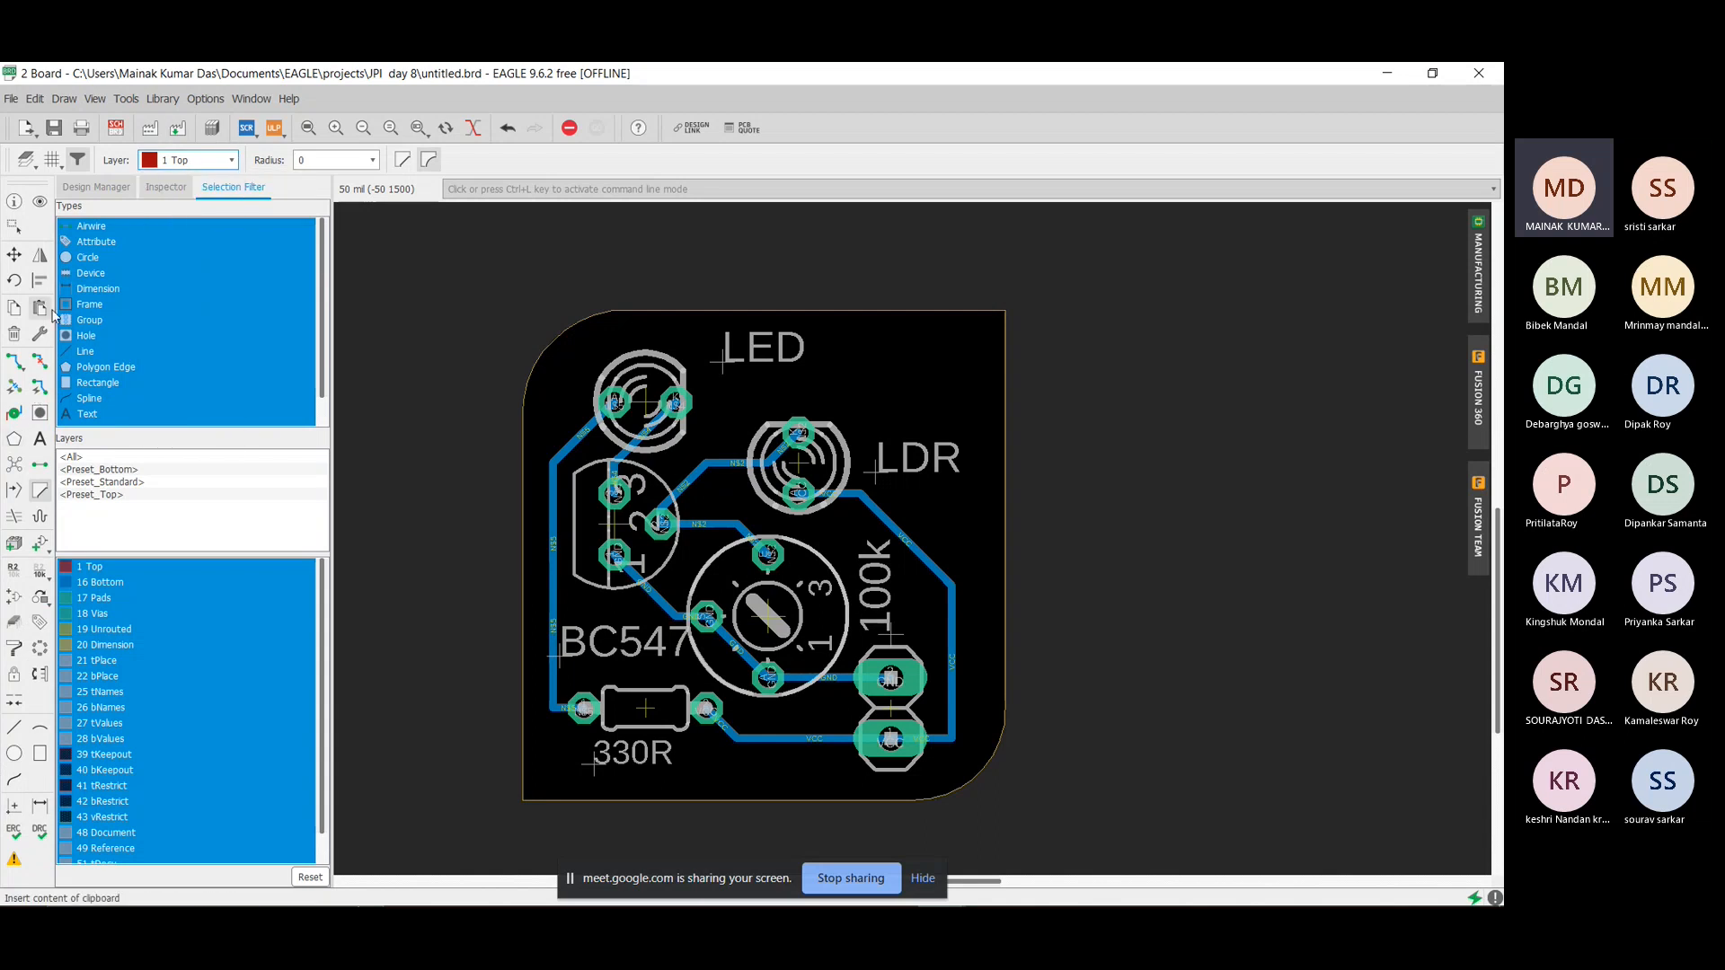
{"action": "left_click", "coordinate": [40, 806]}
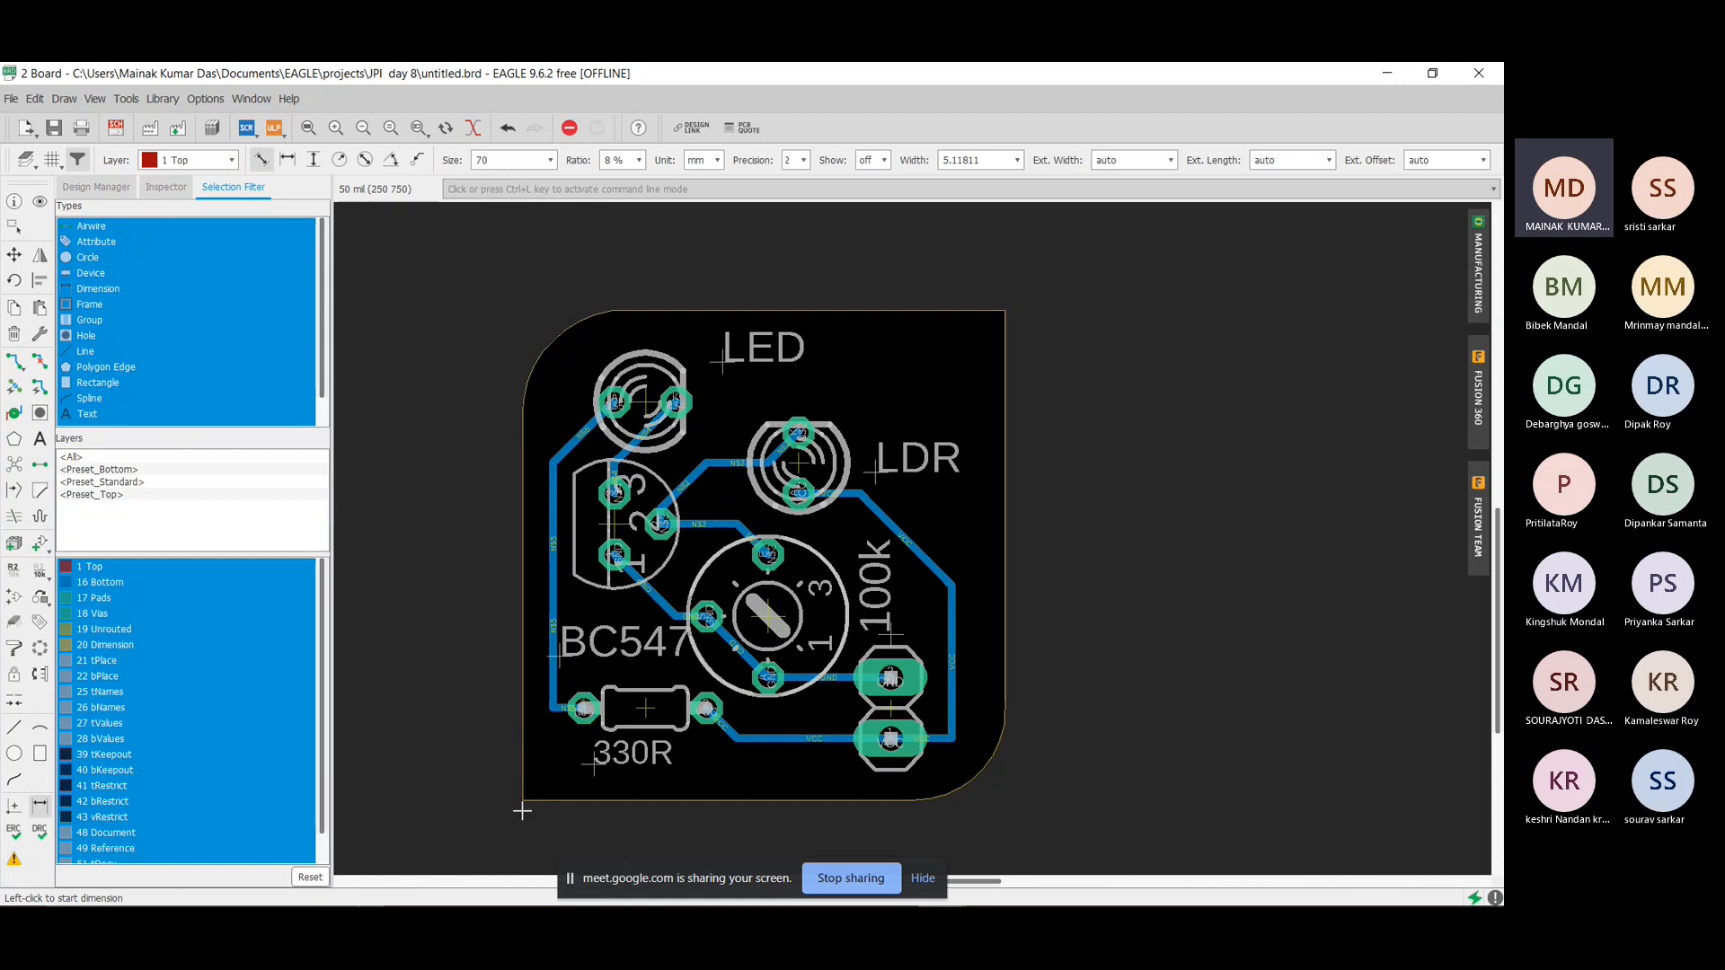
{"action": "left_click", "coordinate": [520, 813]}
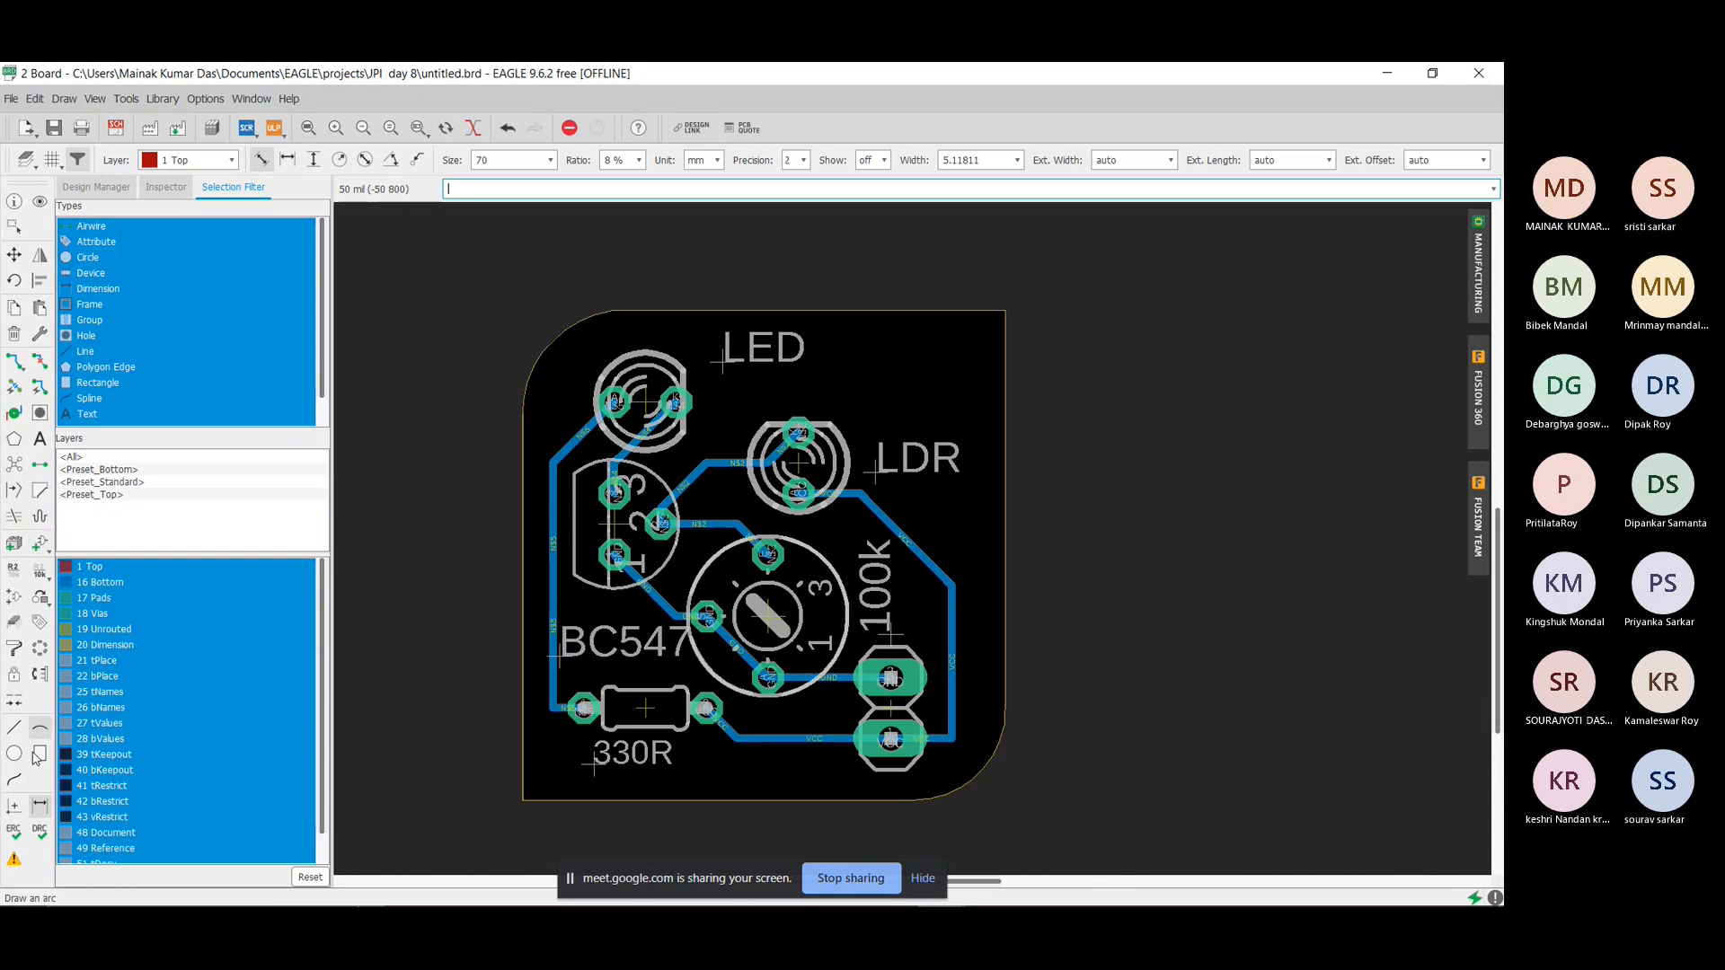
{"action": "left_click", "coordinate": [39, 803]}
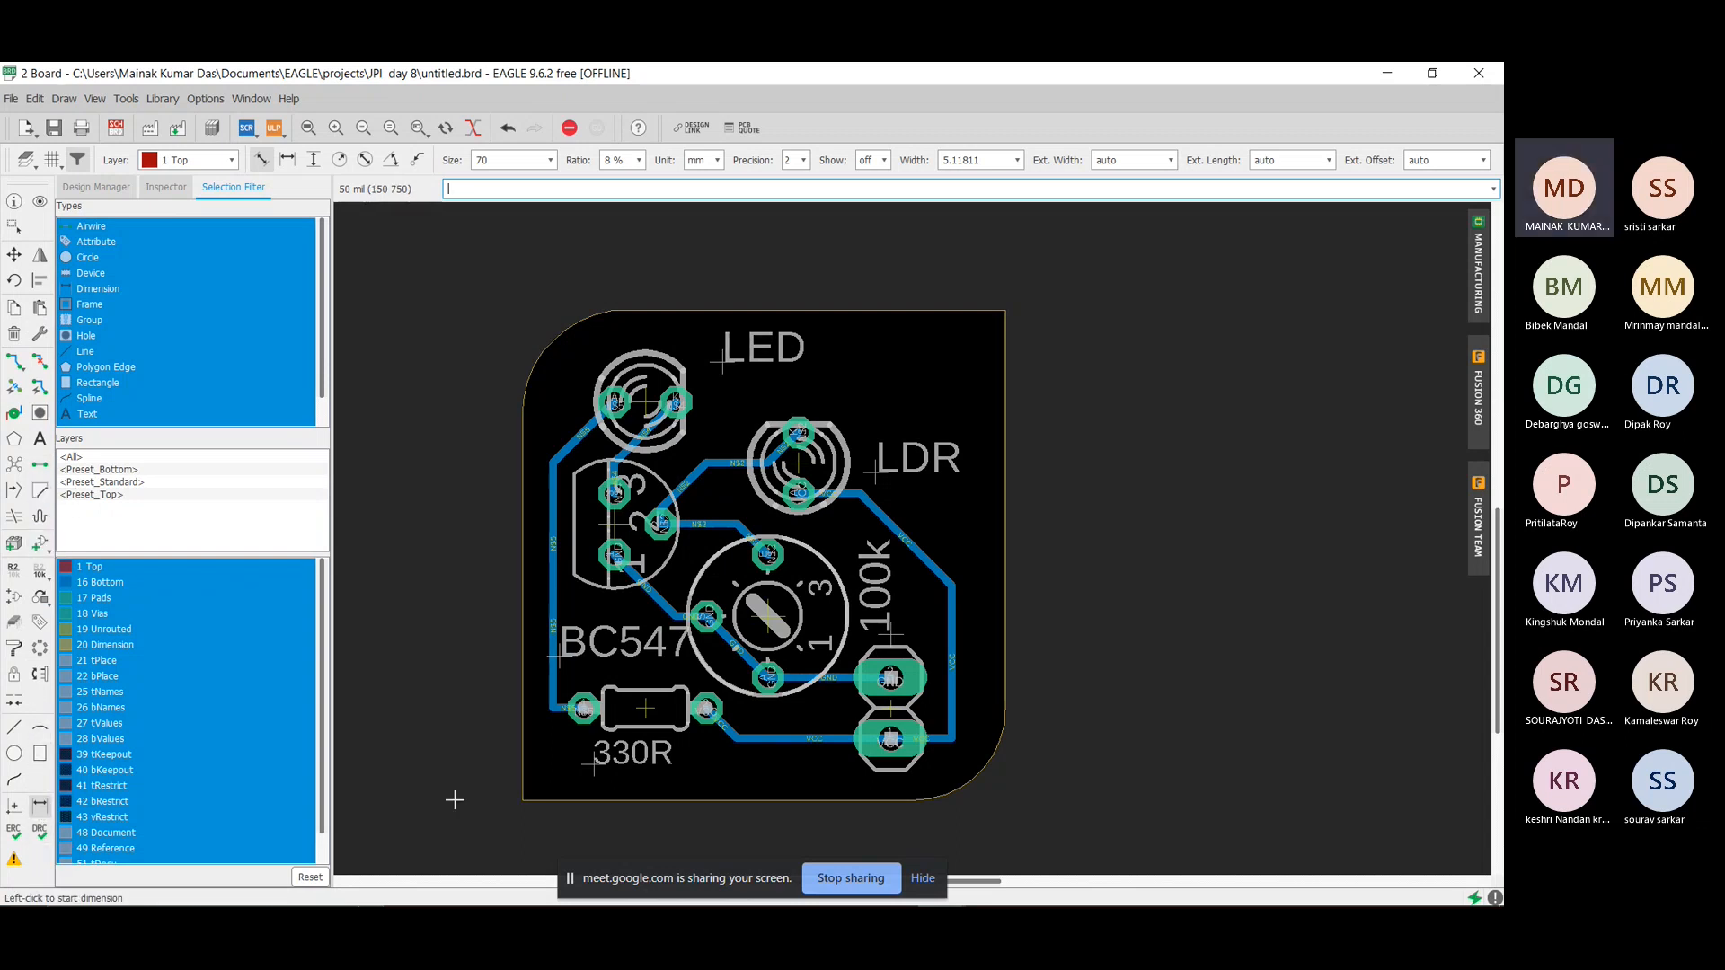
{"action": "left_click", "coordinate": [522, 811]}
{"action": "left_click", "coordinate": [523, 819]}
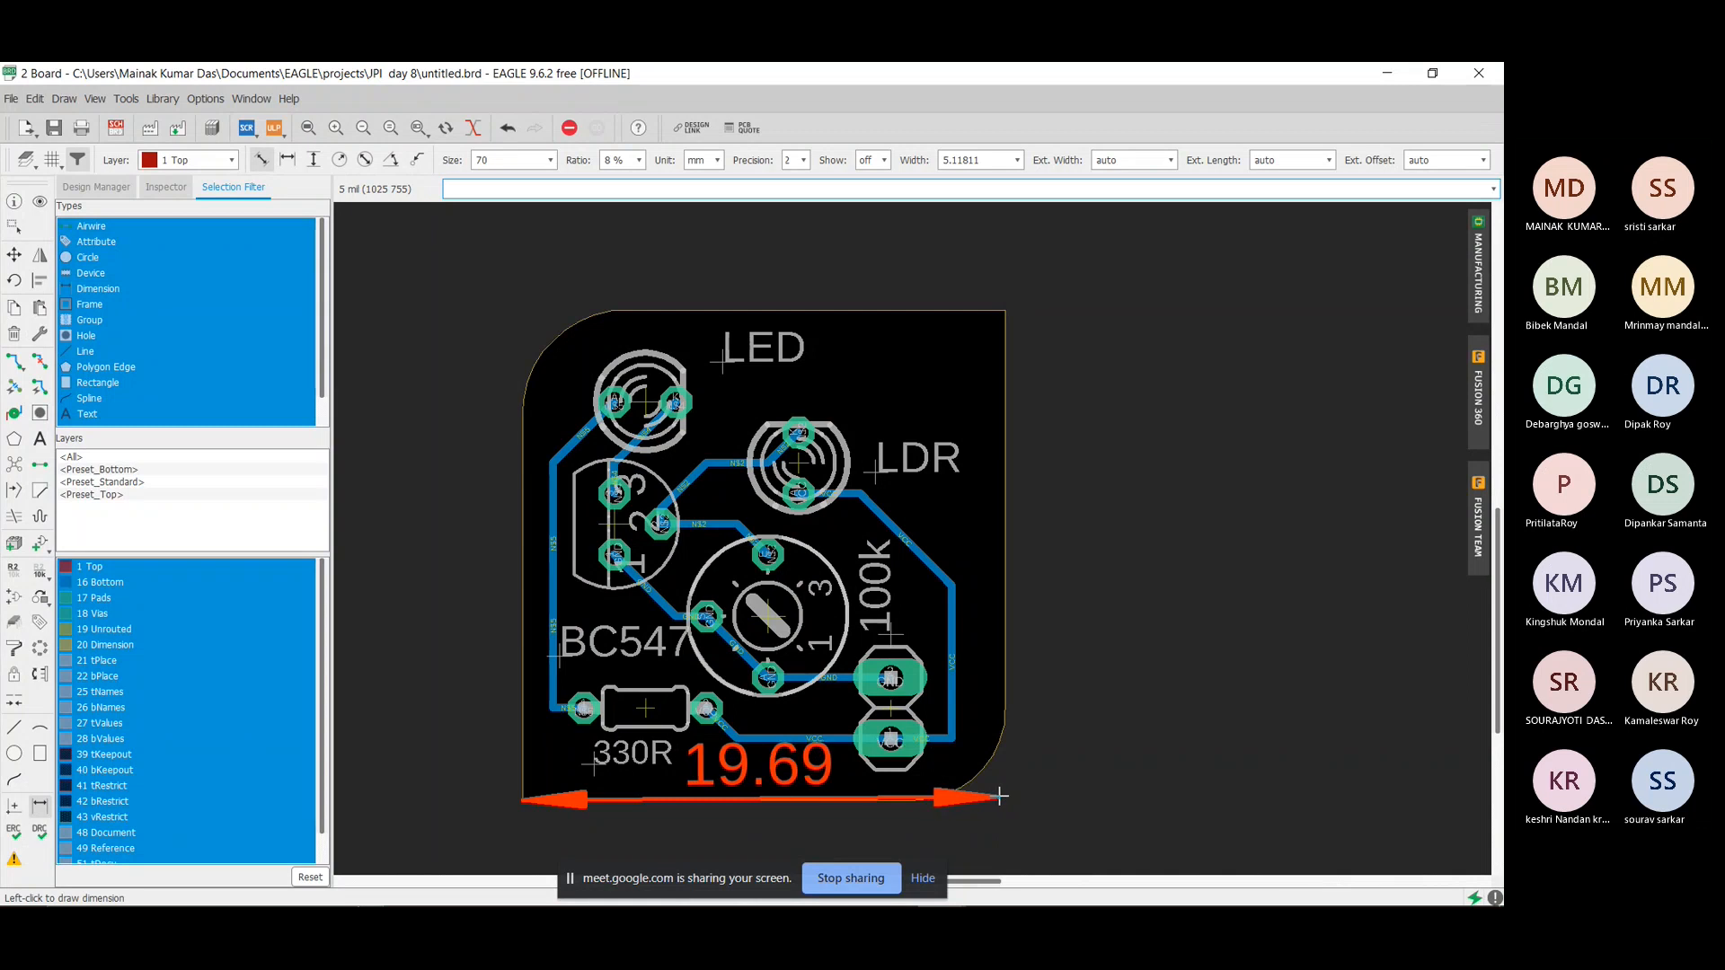
{"action": "left_click", "coordinate": [1000, 797]}
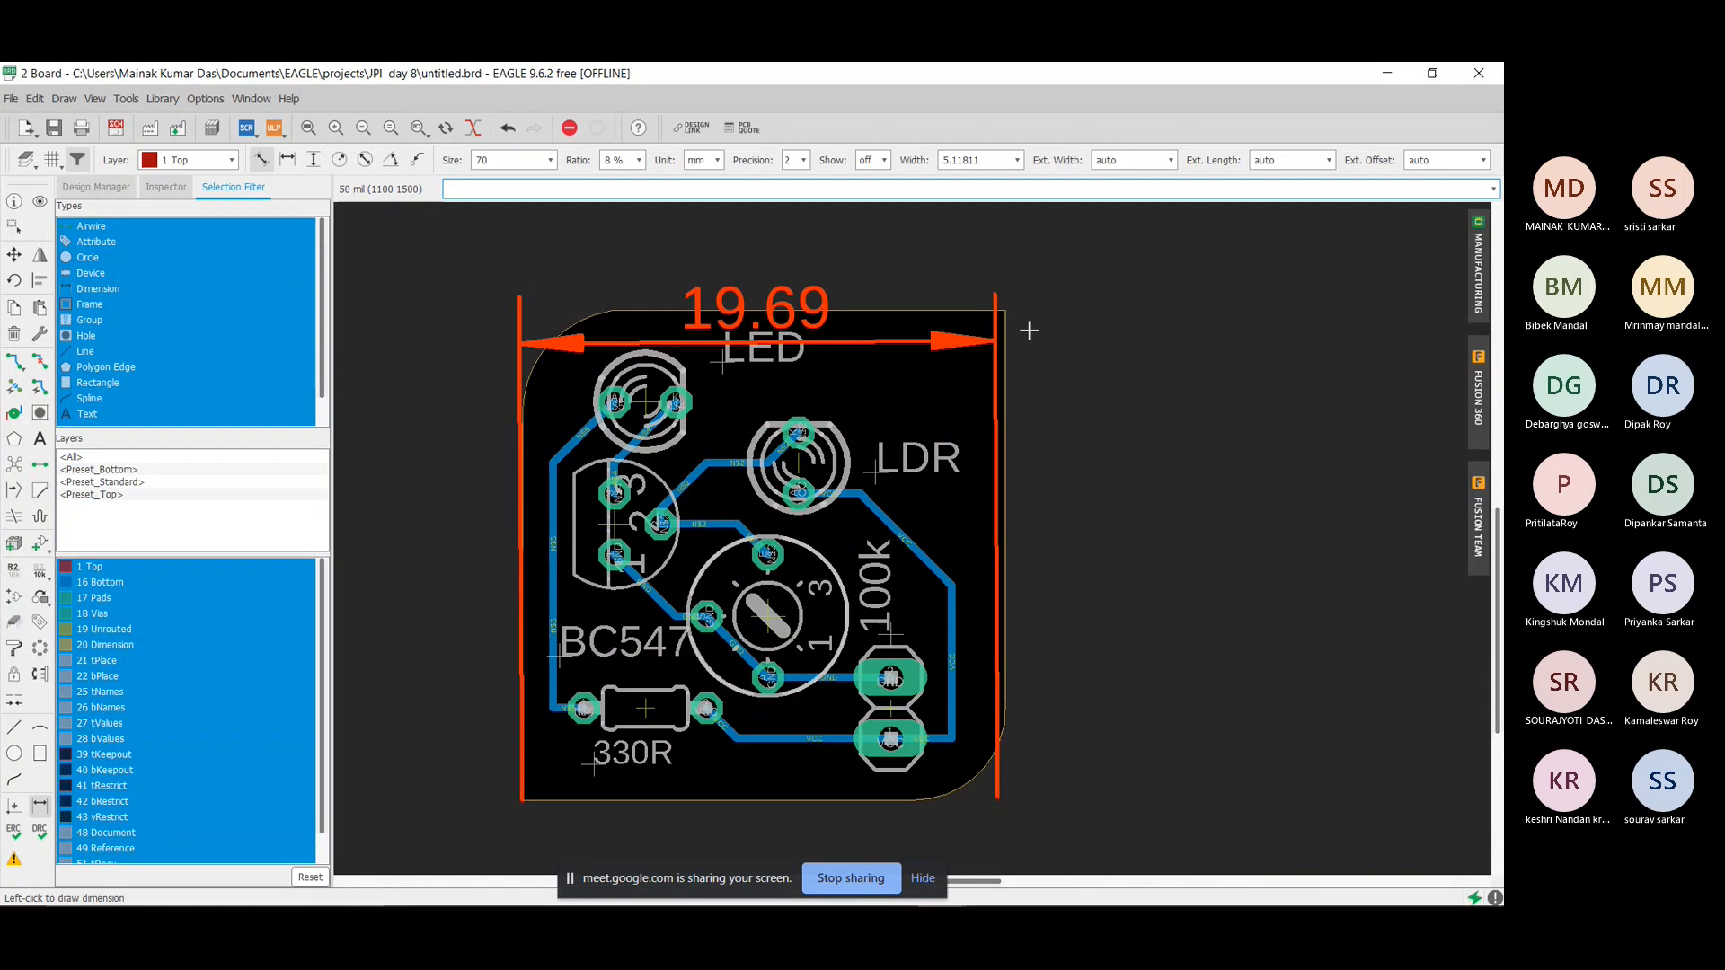
{"action": "left_click", "coordinate": [1030, 286]}
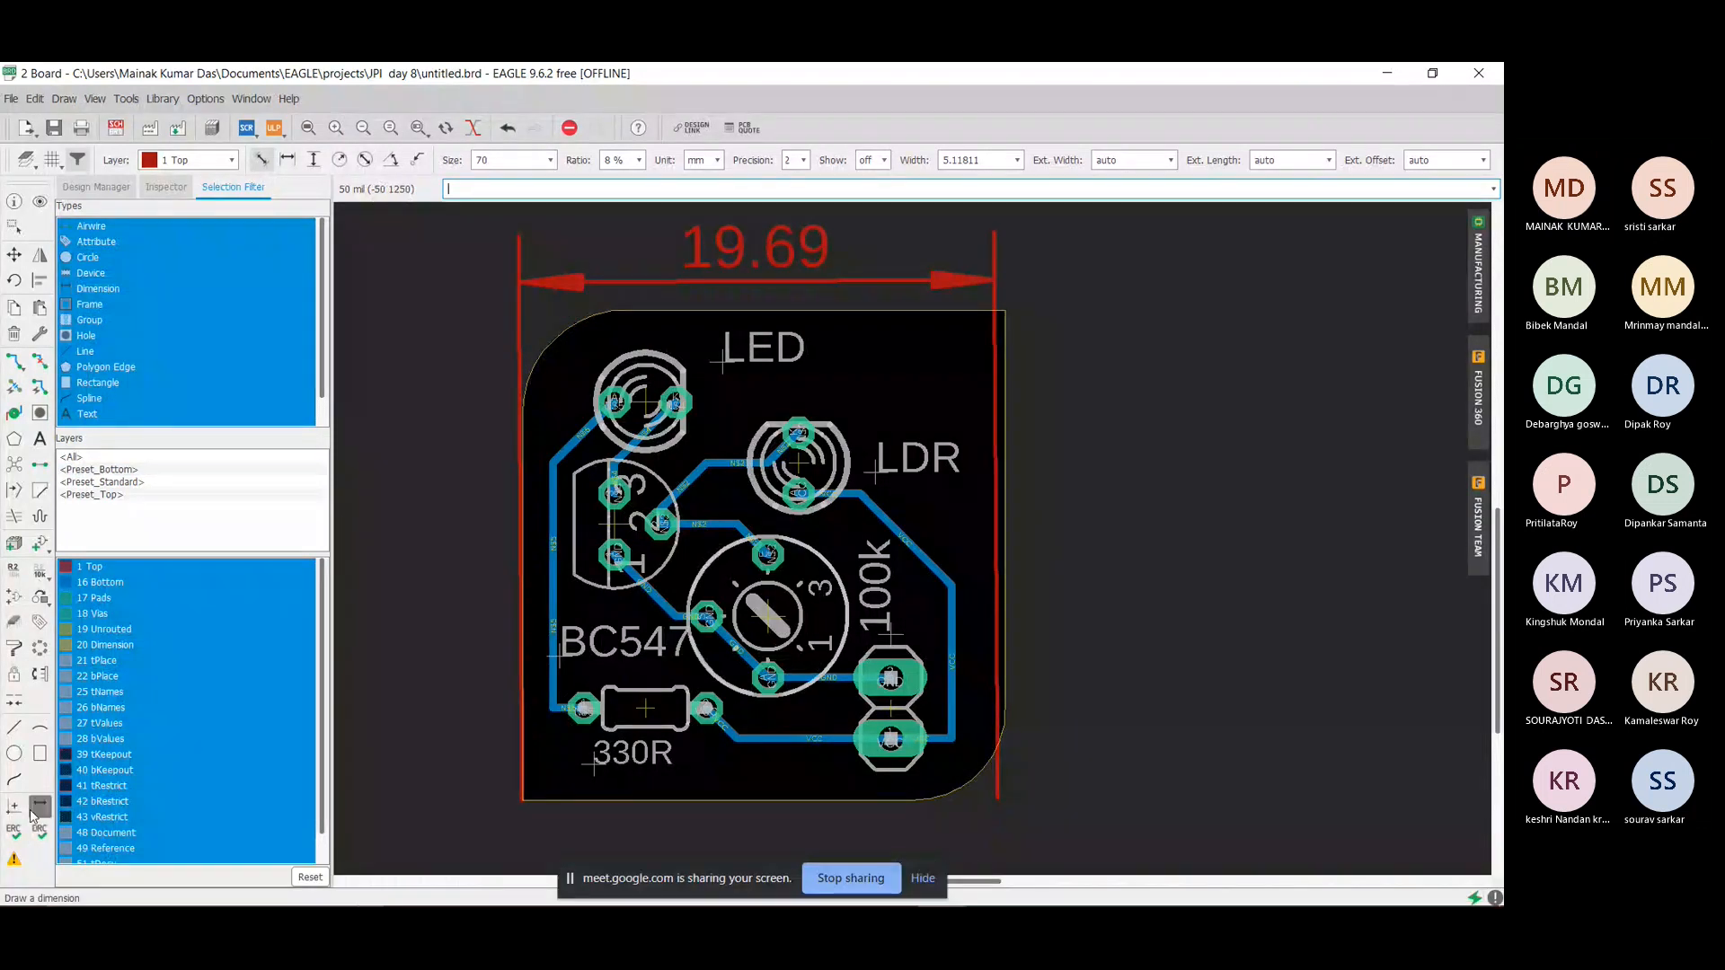
Dimension the board's height along its right edge, placing the dimension line beyond the left edge of the board.
{"action": "left_click", "coordinate": [1007, 309]}
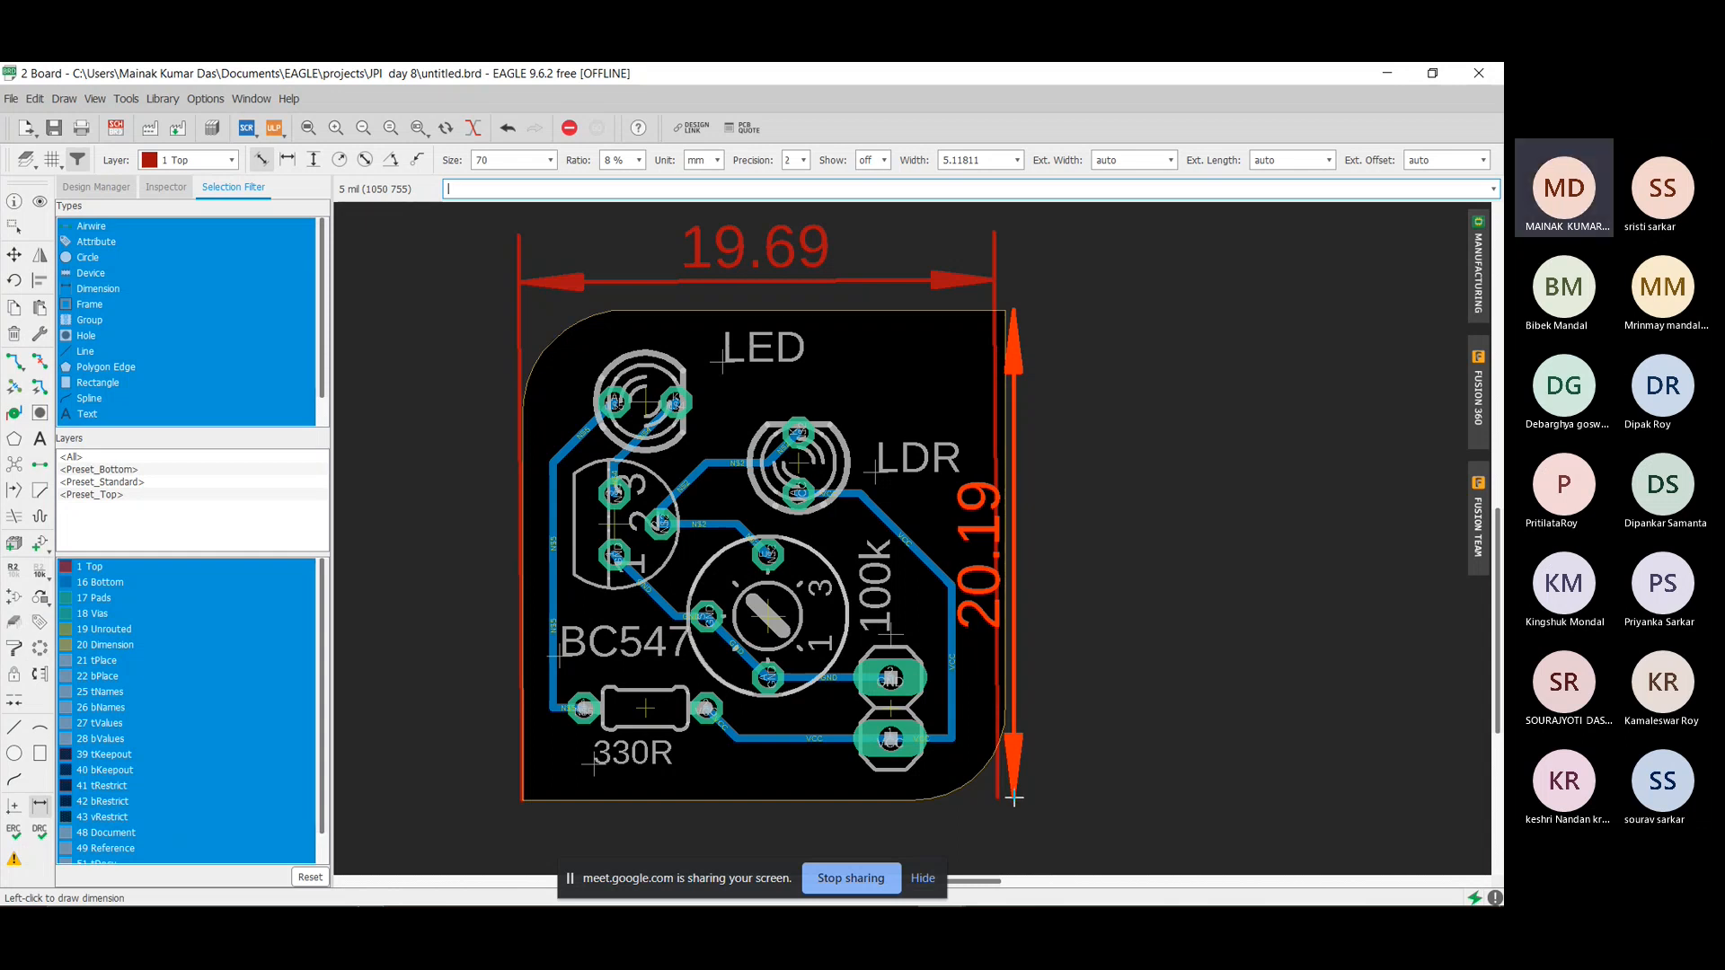
{"action": "left_click", "coordinate": [1014, 797], "text": "alt"}
{"action": "left_click", "coordinate": [468, 737]}
{"action": "scroll", "coordinate": [1048, 585], "scroll_direction": "down", "scroll_amount": 2}
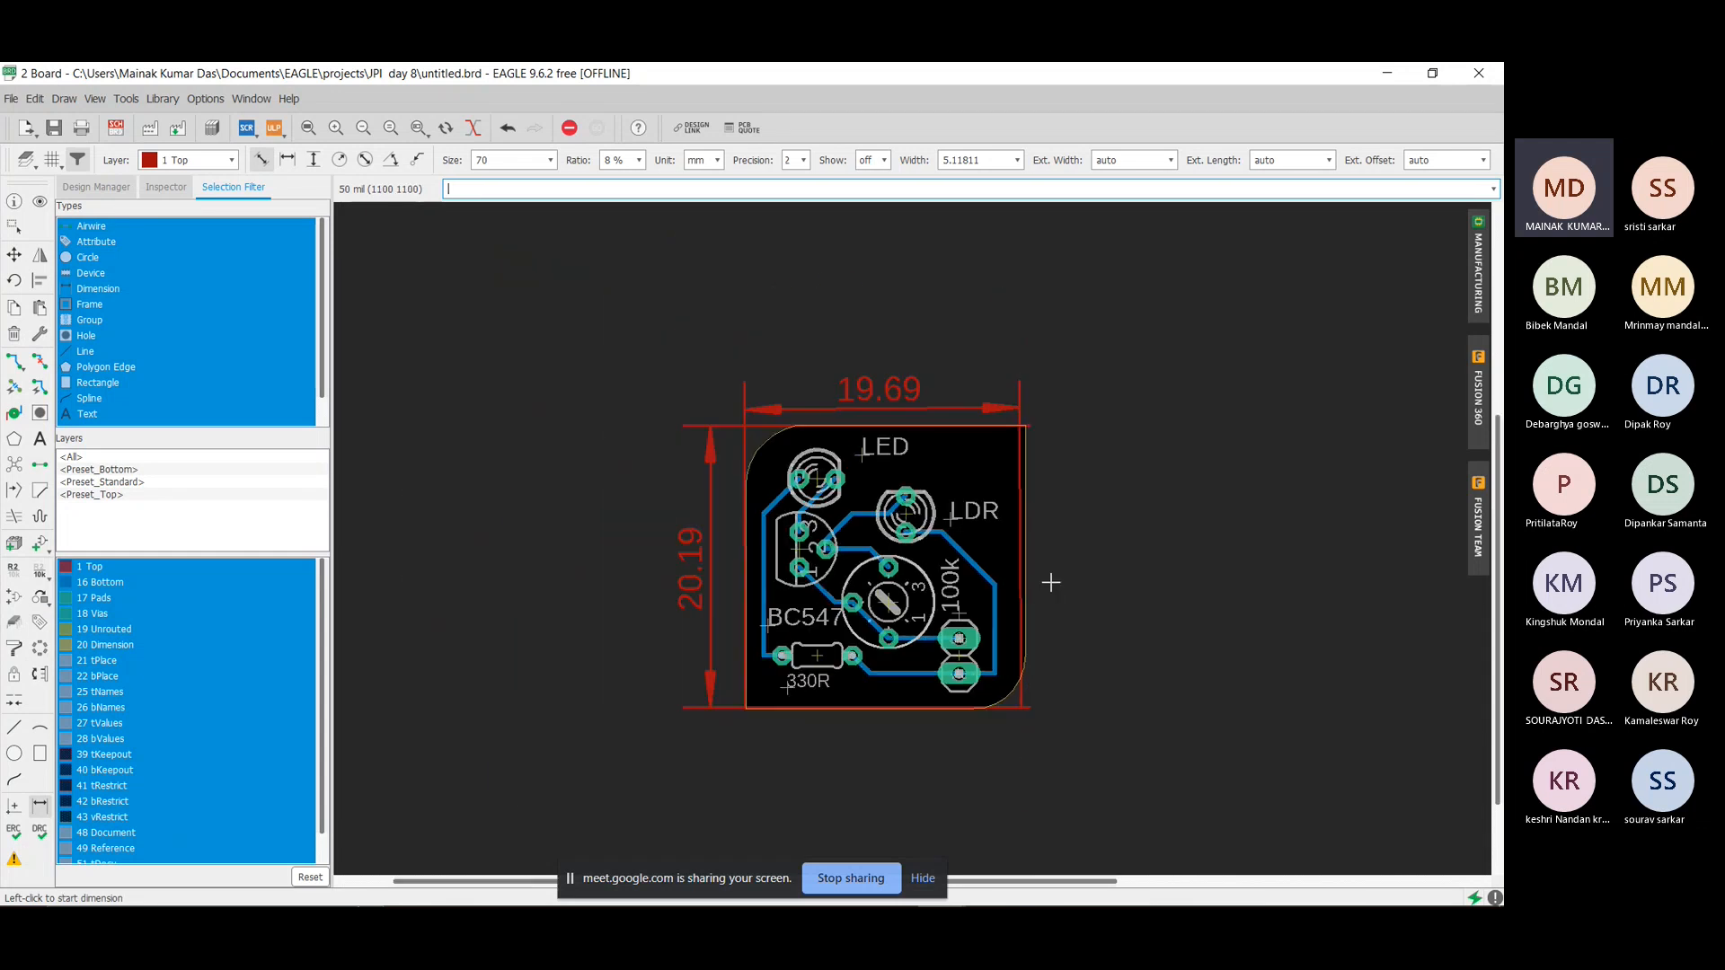
{"action": "scroll", "coordinate": [1070, 435], "scroll_direction": "up", "scroll_amount": 1}
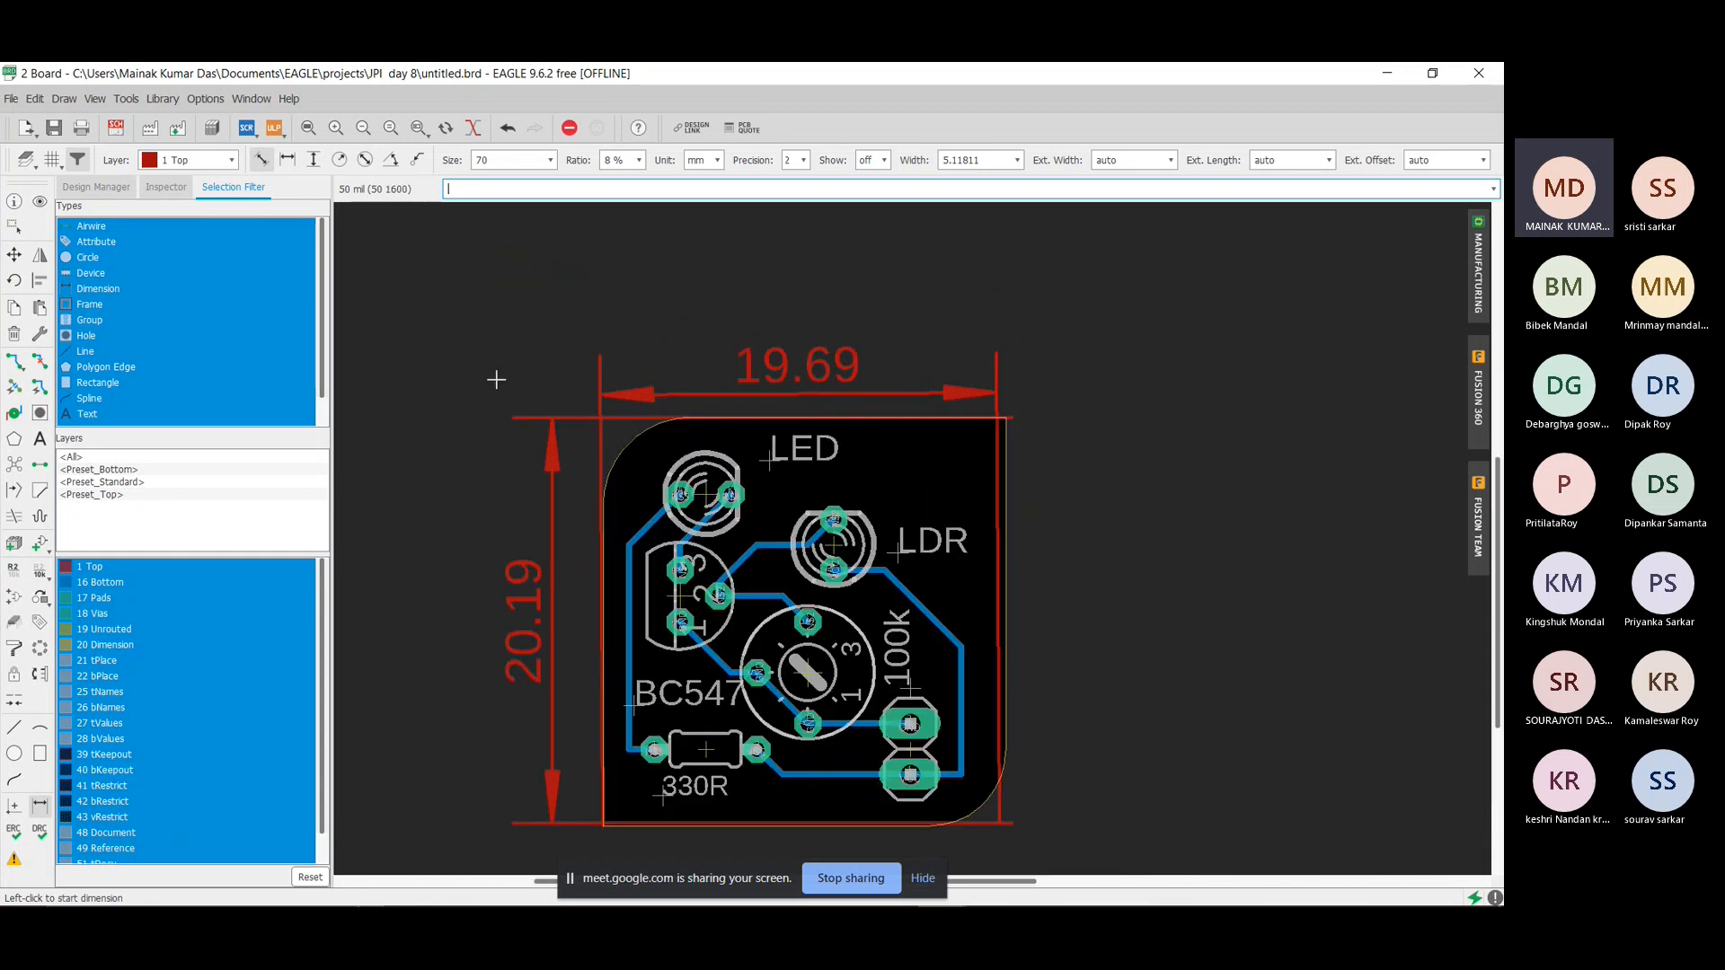
{"action": "left_click", "coordinate": [716, 166]}
{"action": "left_click", "coordinate": [716, 166]}
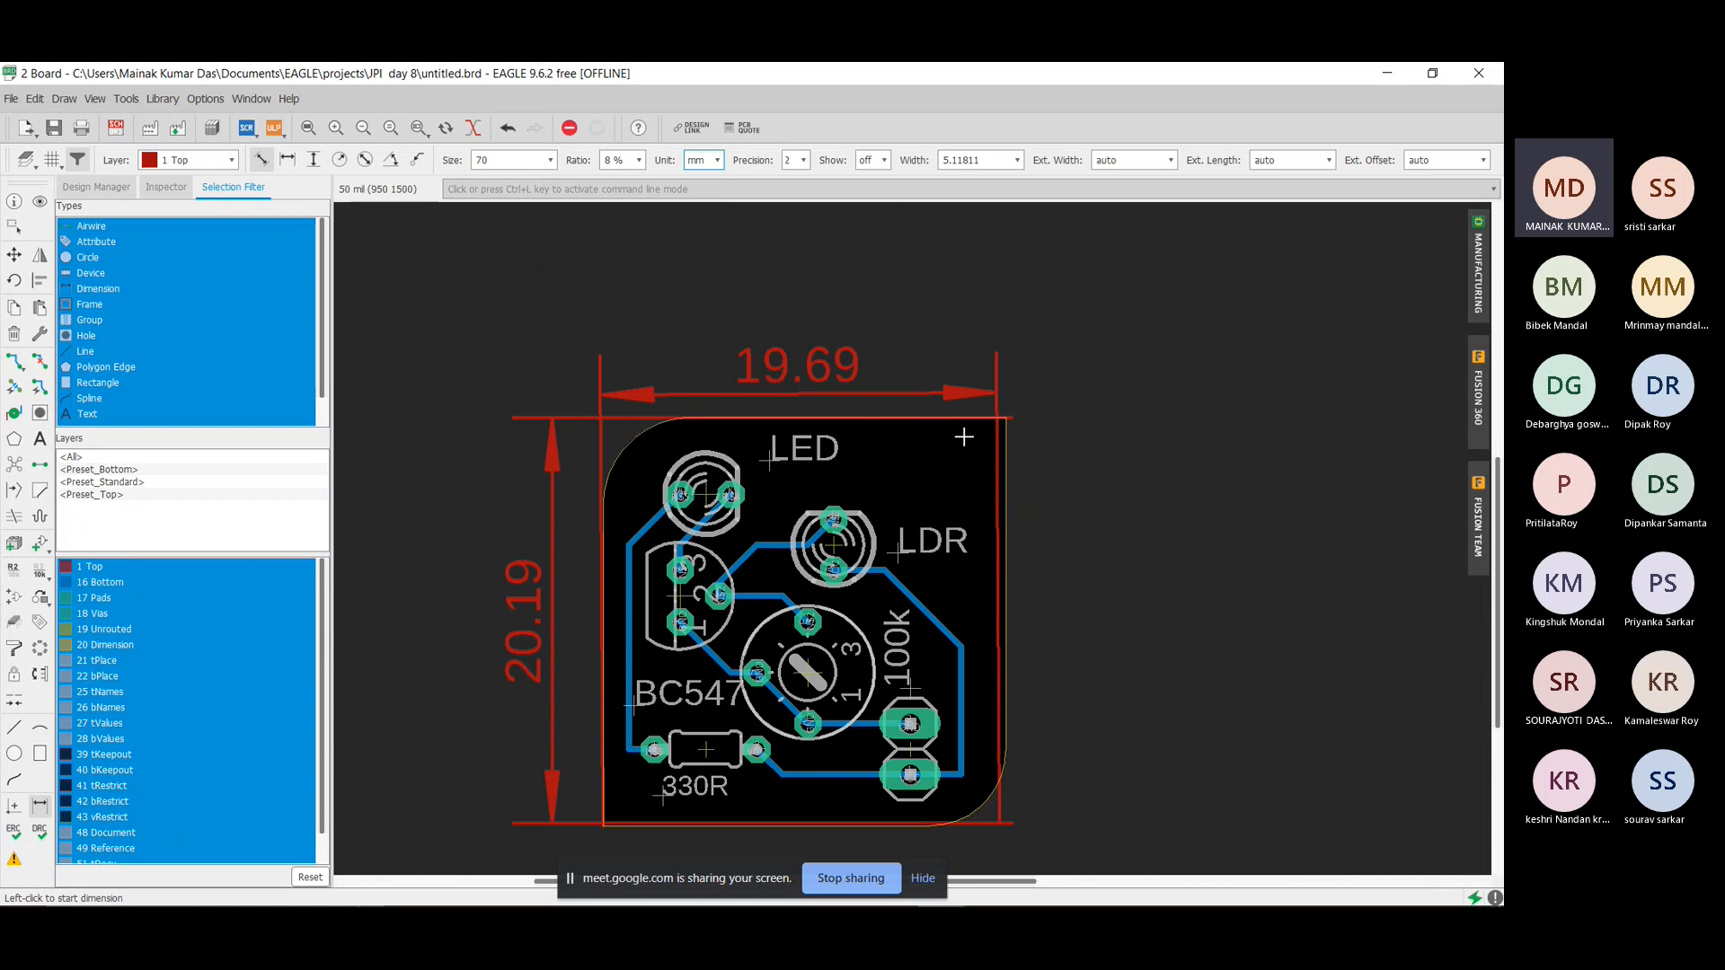
{"action": "scroll", "coordinate": [674, 508], "scroll_direction": "down", "scroll_amount": 4}
{"action": "scroll", "coordinate": [828, 650], "scroll_direction": "up", "scroll_amount": 3}
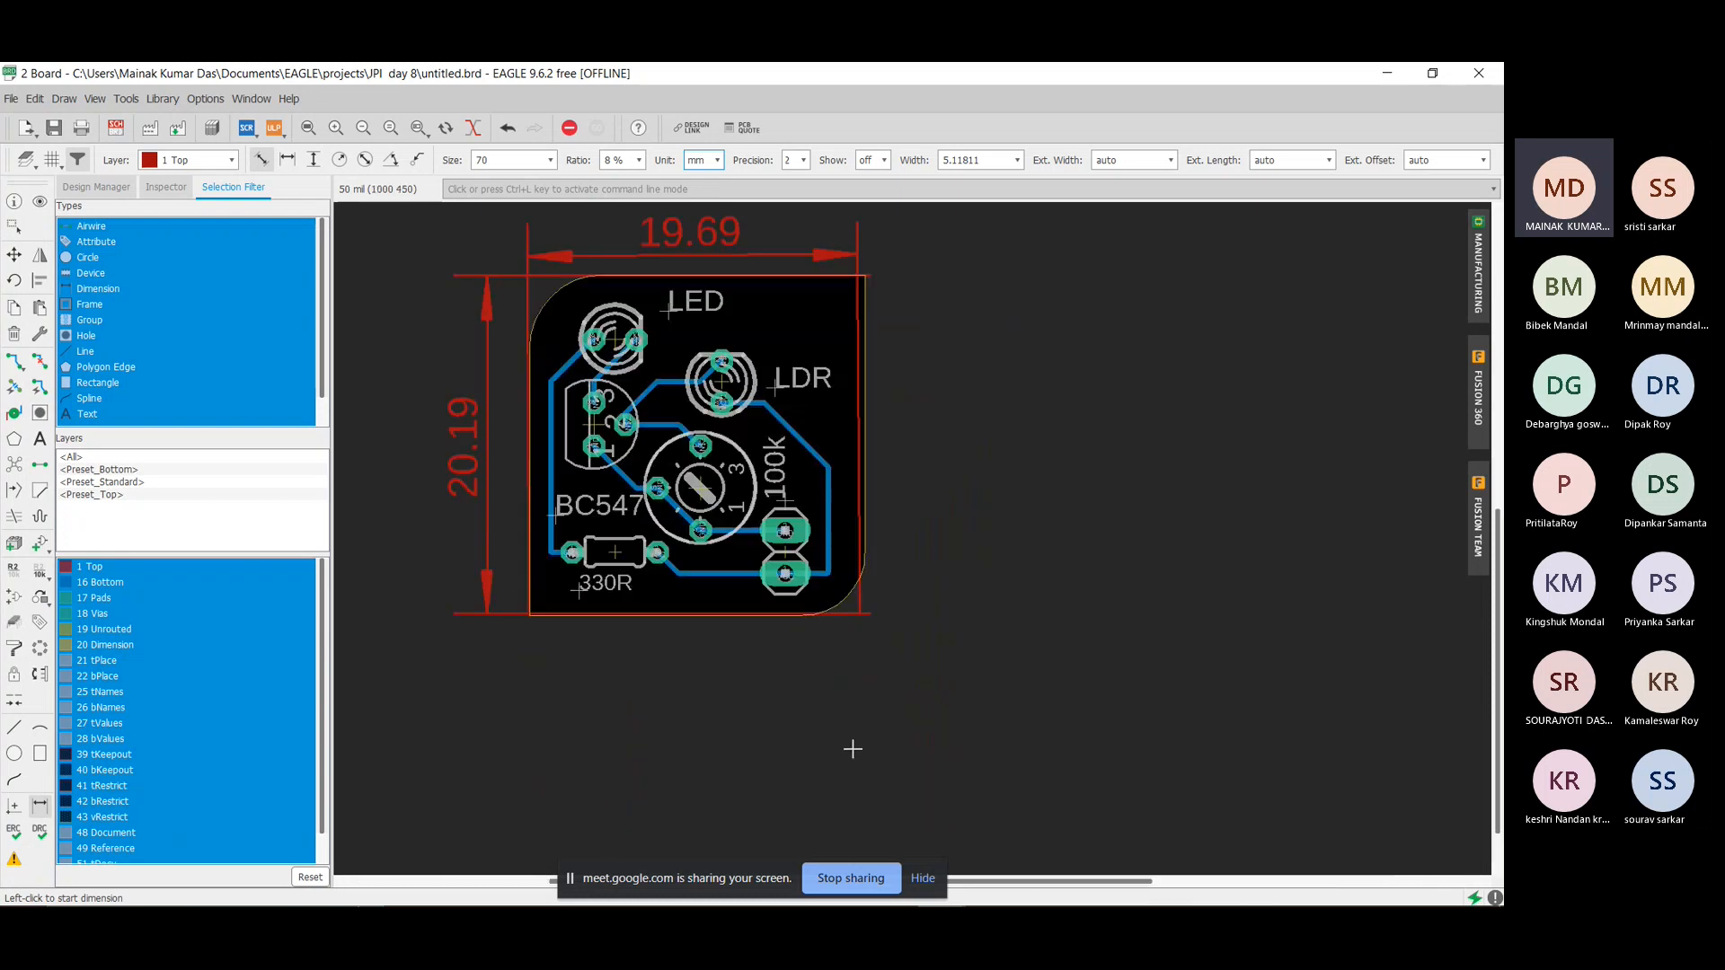
{"action": "scroll", "coordinate": [690, 479], "scroll_direction": "down", "scroll_amount": 4}
{"action": "scroll", "coordinate": [680, 414], "scroll_direction": "up", "scroll_amount": 3}
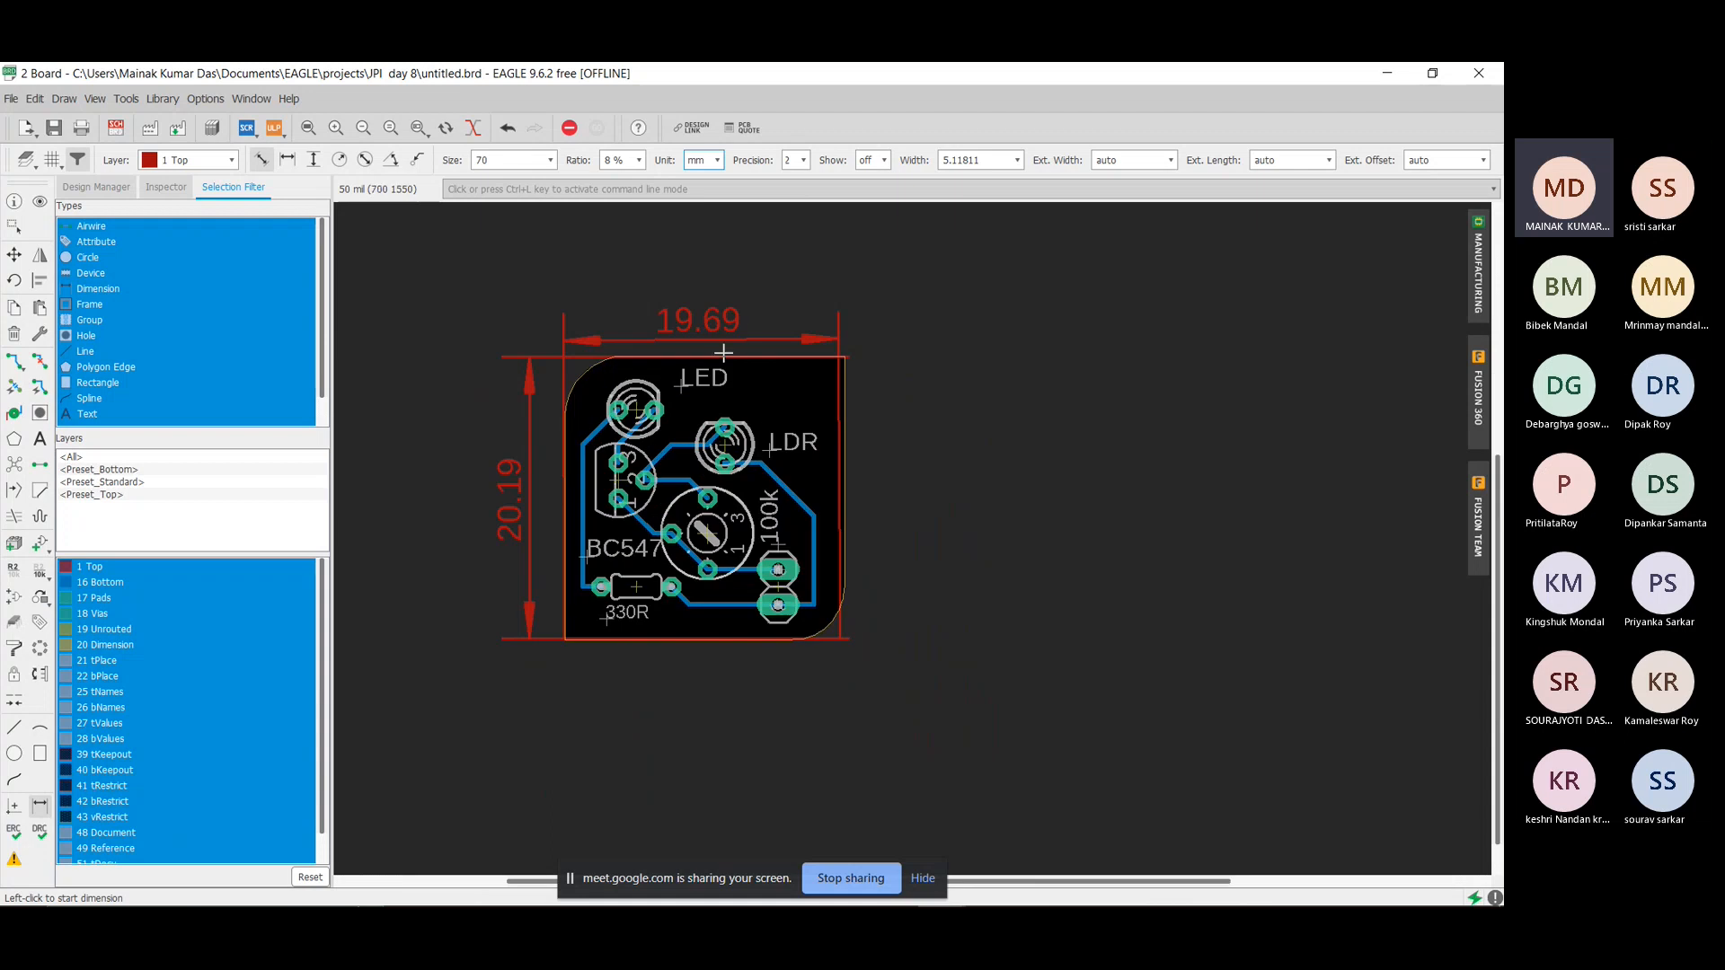
Examine the board's width and height dimensions together with the component and trace layout.
{"action": "scroll", "coordinate": [735, 321], "scroll_direction": "up", "scroll_amount": 3}
{"action": "scroll", "coordinate": [733, 328], "scroll_direction": "down", "scroll_amount": 3}
{"action": "scroll", "coordinate": [734, 332], "scroll_direction": "up", "scroll_amount": 3}
{"action": "scroll", "coordinate": [732, 339], "scroll_direction": "down", "scroll_amount": 2}
{"action": "scroll", "coordinate": [732, 340], "scroll_direction": "up", "scroll_amount": 1}
{"action": "scroll", "coordinate": [732, 340], "scroll_direction": "down", "scroll_amount": 1}
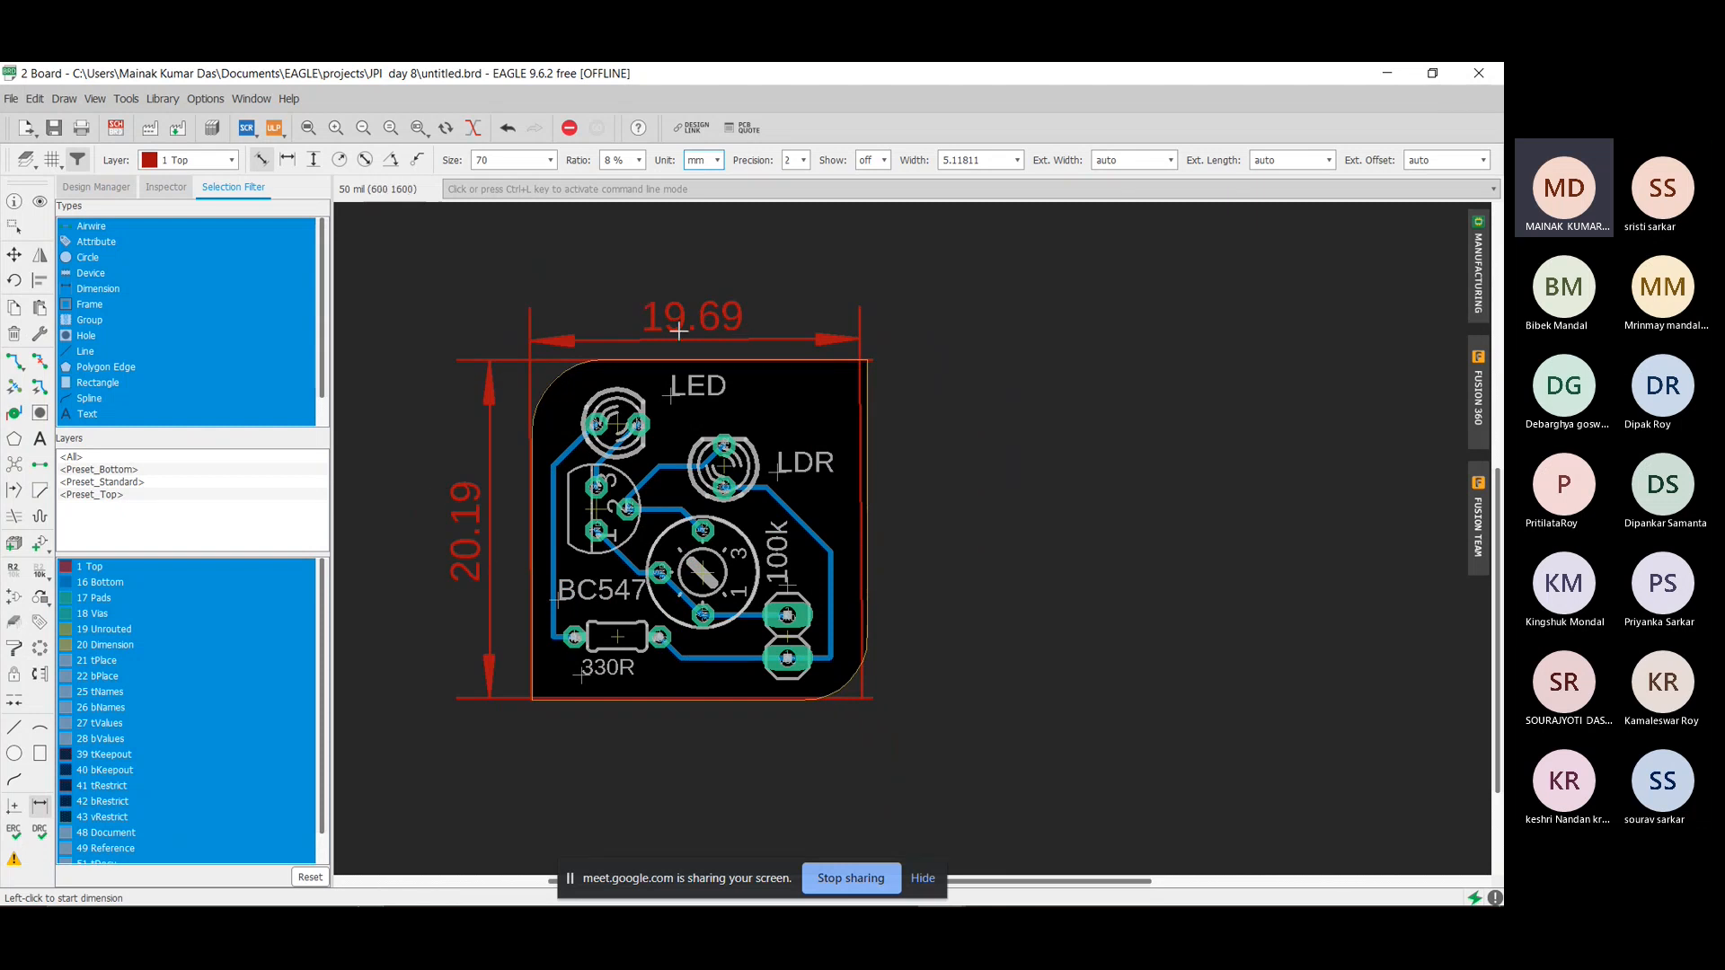
{"action": "scroll", "coordinate": [559, 436], "scroll_direction": "down", "scroll_amount": 2}
{"action": "scroll", "coordinate": [583, 376], "scroll_direction": "up", "scroll_amount": 2}
{"action": "scroll", "coordinate": [583, 375], "scroll_direction": "down", "scroll_amount": 2}
{"action": "scroll", "coordinate": [583, 376], "scroll_direction": "up", "scroll_amount": 2}
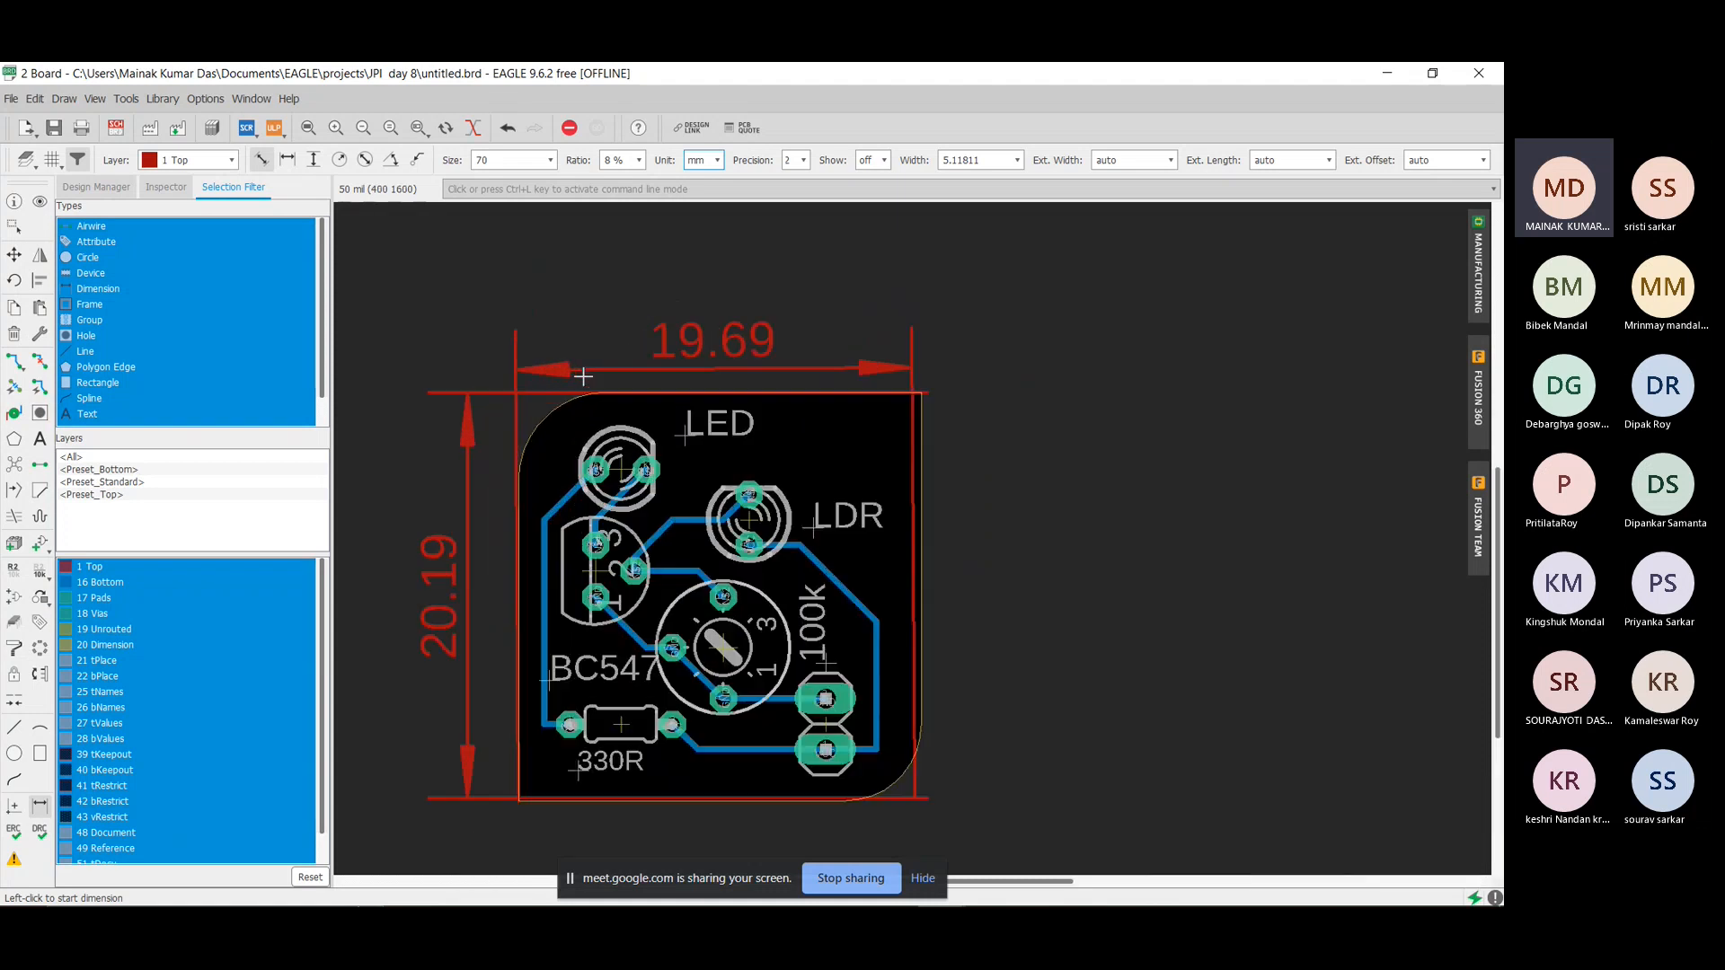
{"action": "scroll", "coordinate": [584, 375], "scroll_direction": "down", "scroll_amount": 2}
{"action": "scroll", "coordinate": [583, 375], "scroll_direction": "up", "scroll_amount": 2}
{"action": "scroll", "coordinate": [583, 376], "scroll_direction": "down", "scroll_amount": 2}
{"action": "scroll", "coordinate": [583, 376], "scroll_direction": "up", "scroll_amount": 3}
{"action": "scroll", "coordinate": [584, 375], "scroll_direction": "down", "scroll_amount": 2}
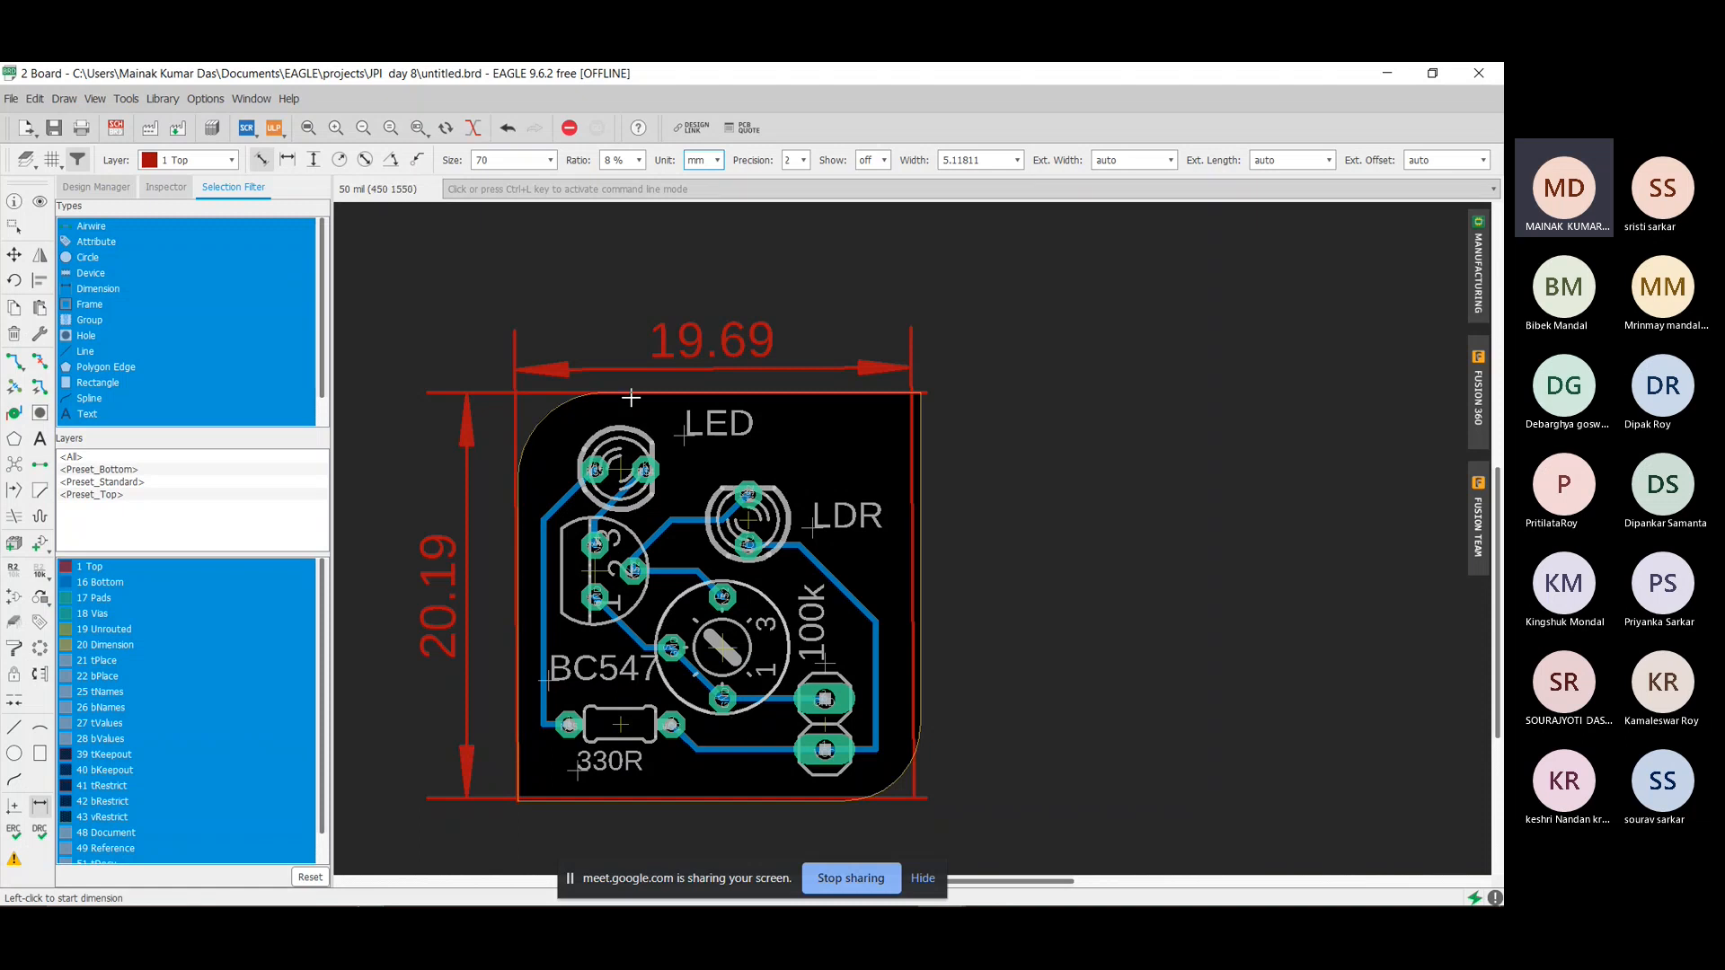
Review the dimension unit and line width options, keeping mm and 5.11811.
{"action": "left_click", "coordinate": [719, 163]}
{"action": "left_click", "coordinate": [726, 169]}
{"action": "left_click", "coordinate": [725, 167]}
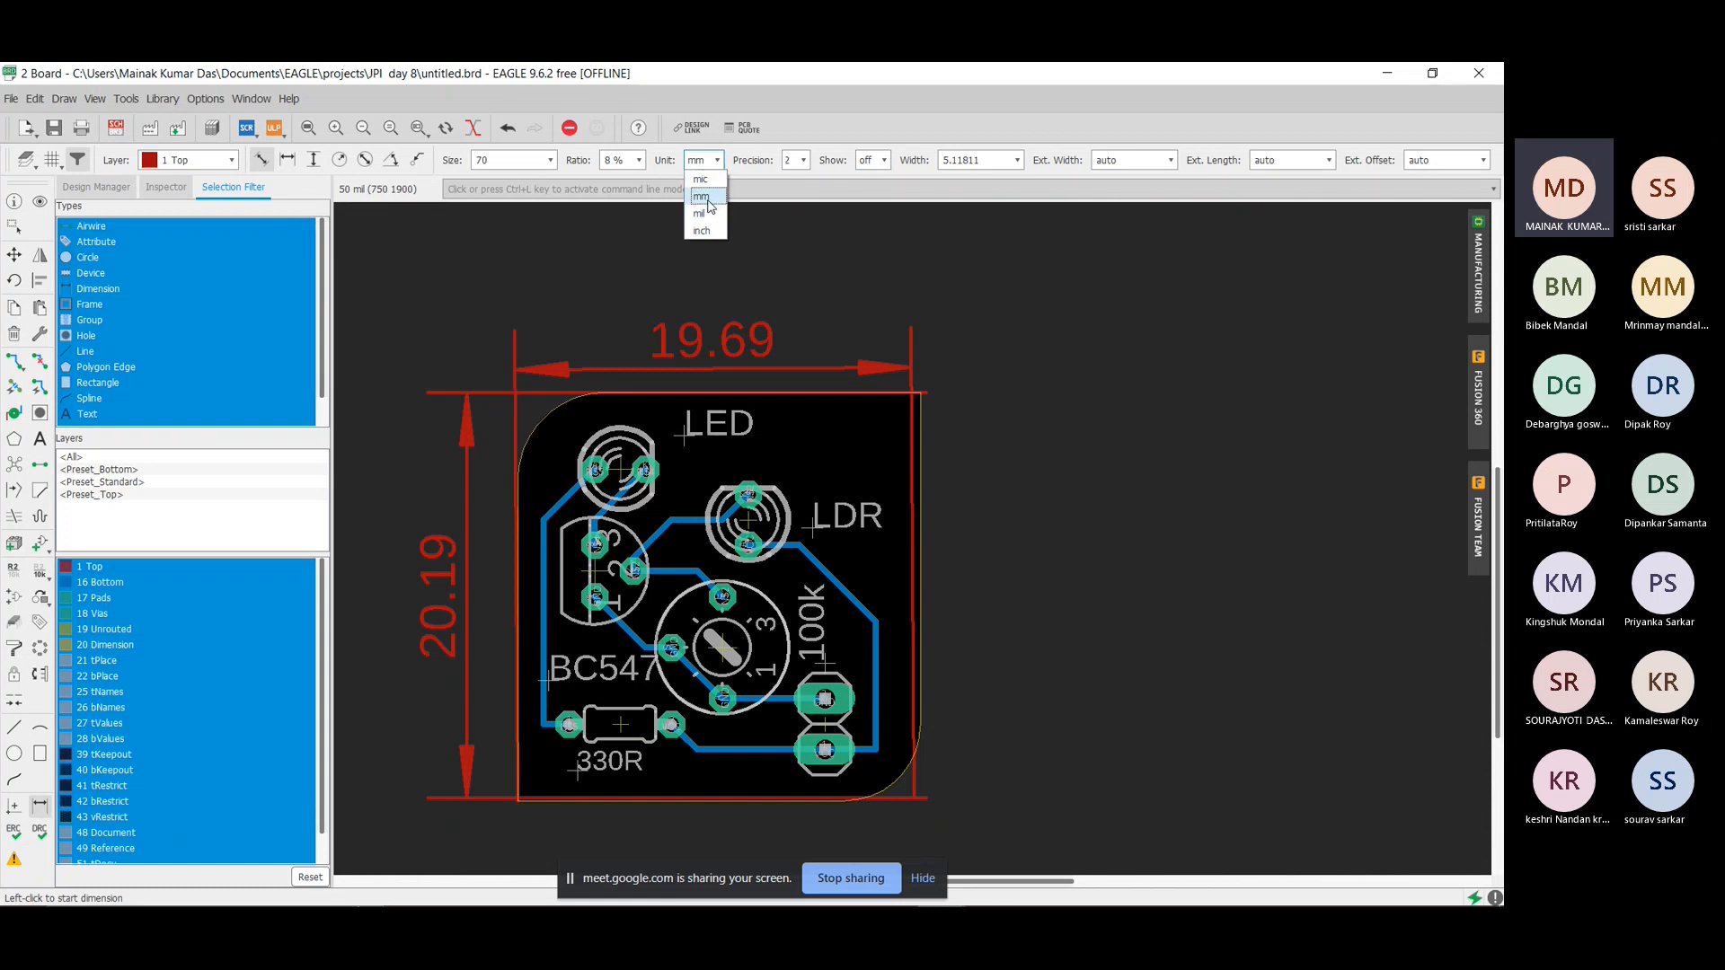
{"action": "left_click", "coordinate": [710, 203]}
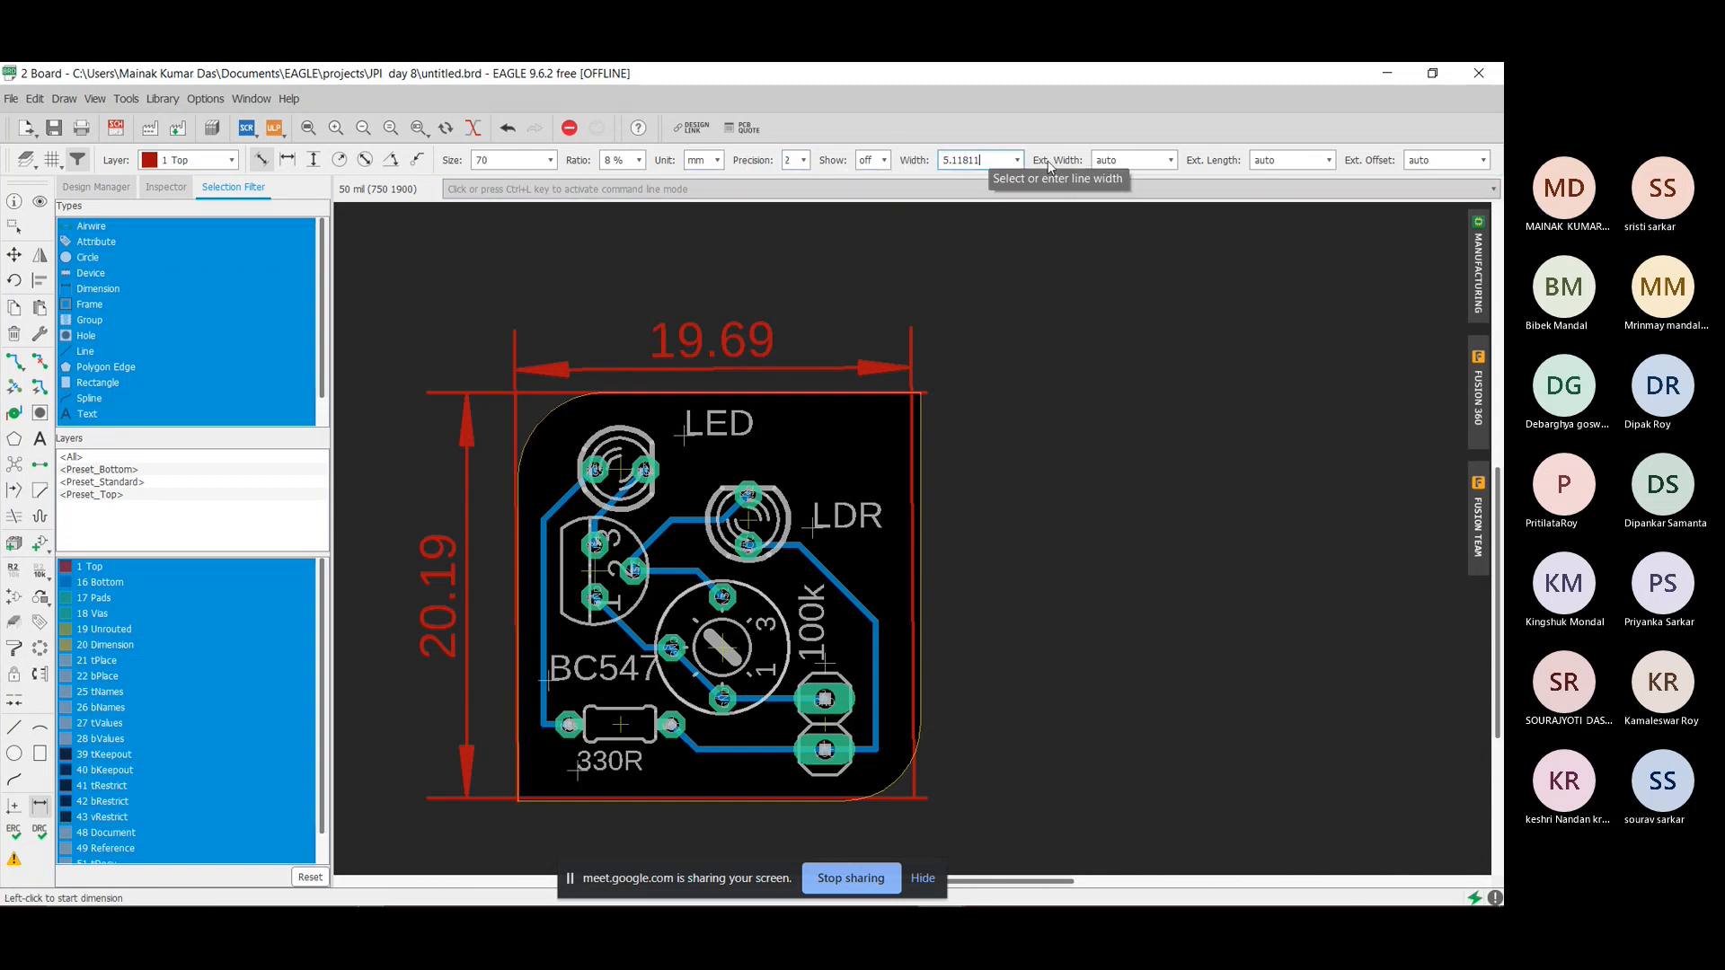
{"action": "left_click", "coordinate": [1018, 160]}
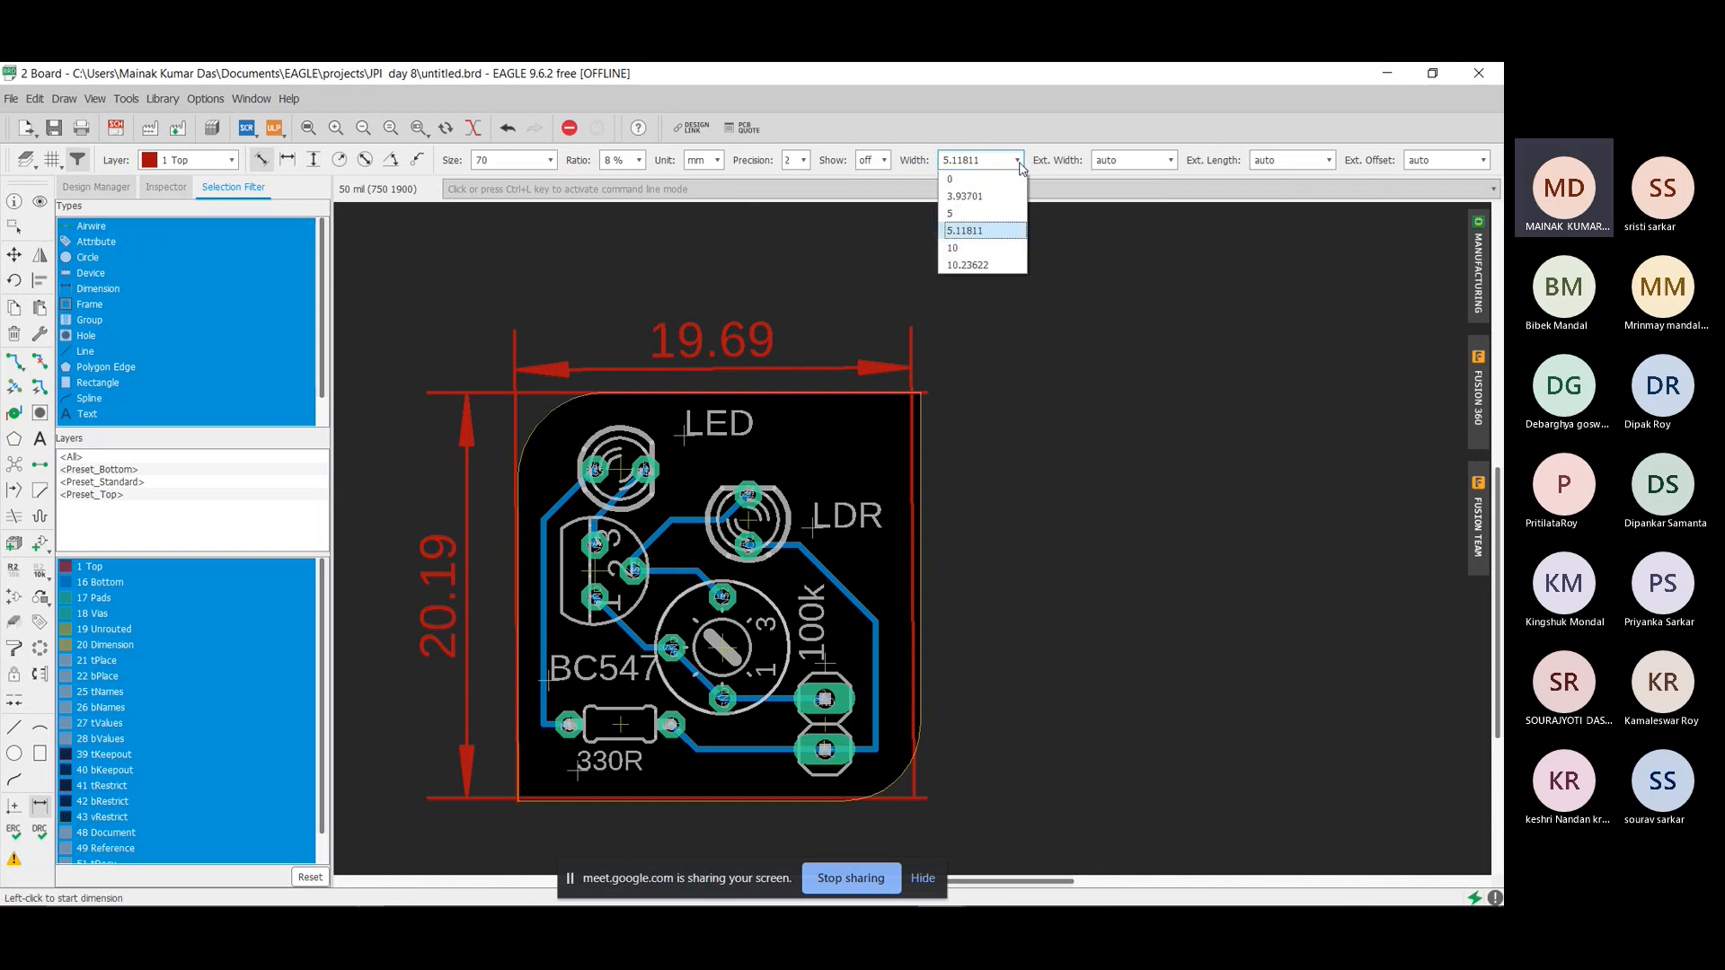
{"action": "left_click", "coordinate": [992, 243]}
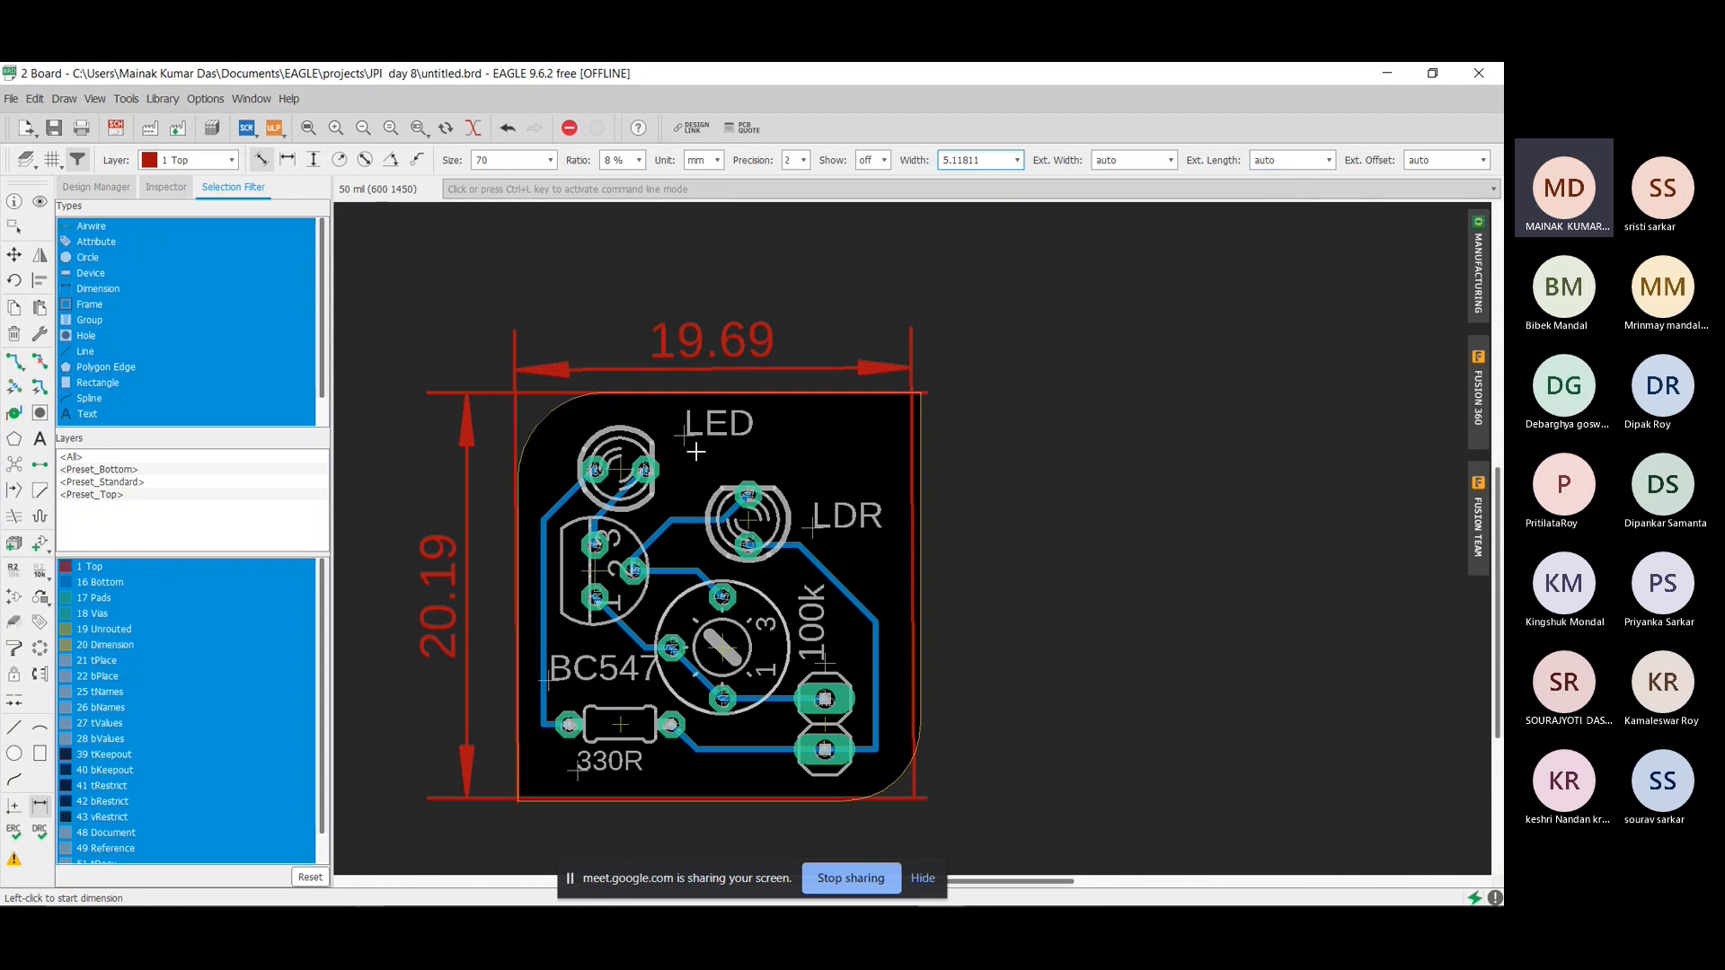
{"action": "scroll", "coordinate": [554, 483], "scroll_direction": "up", "scroll_amount": 2}
{"action": "scroll", "coordinate": [554, 482], "scroll_direction": "down", "scroll_amount": 2}
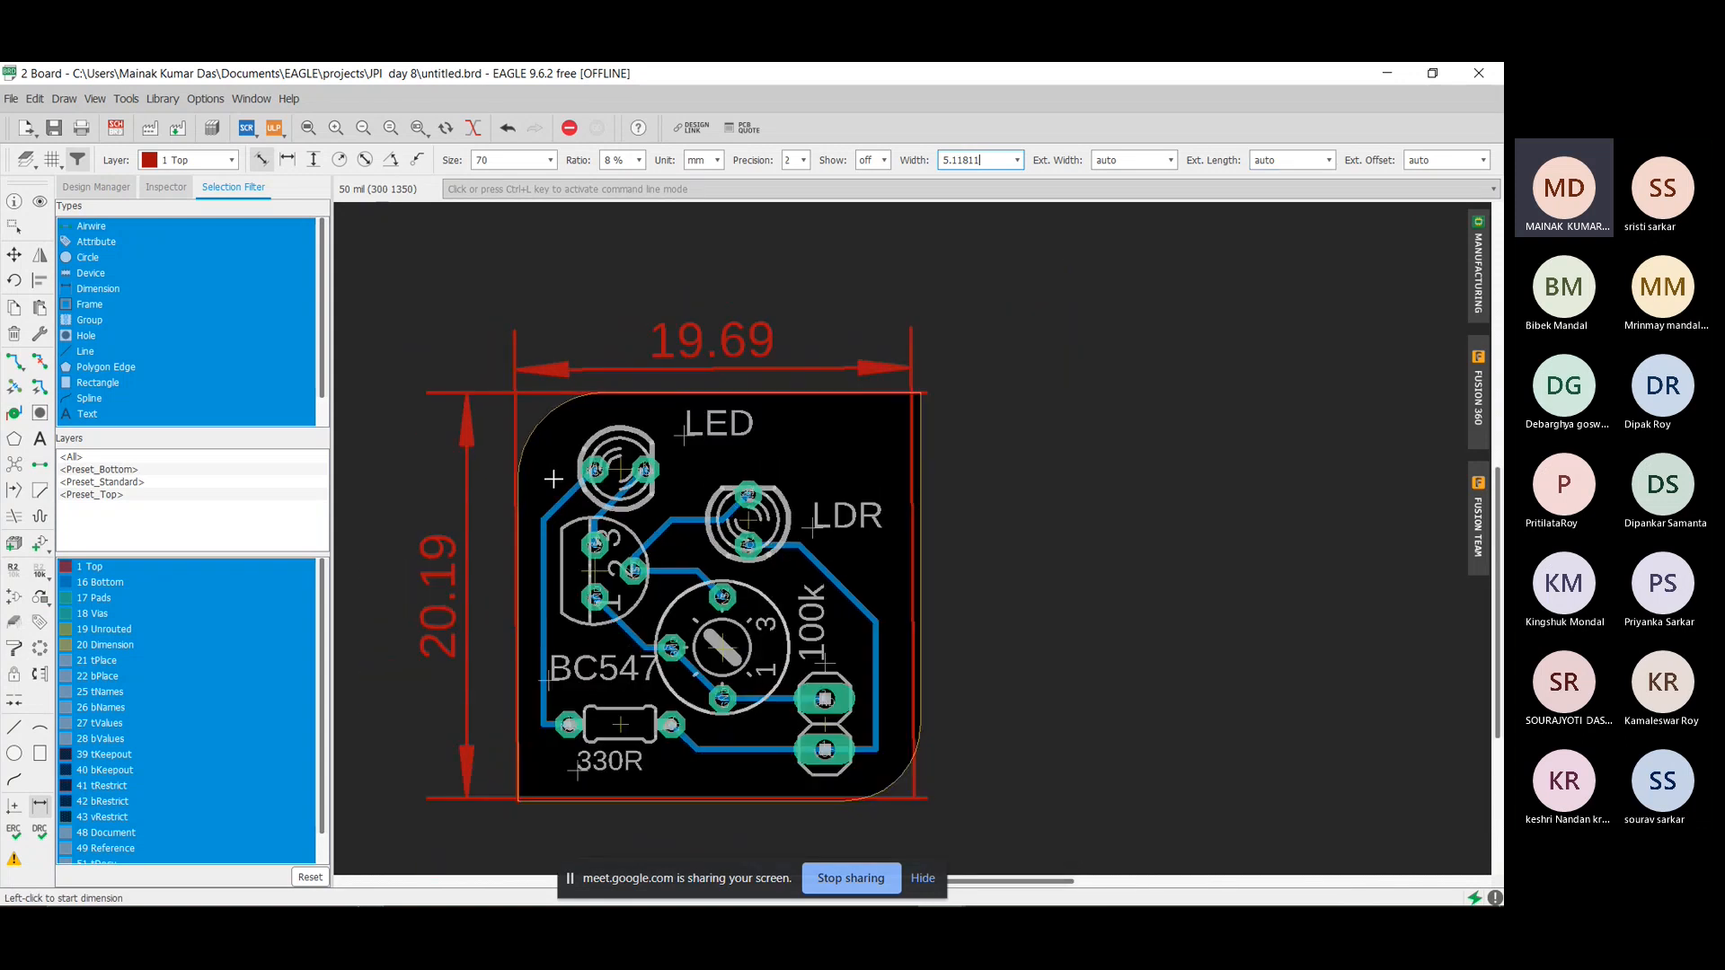
{"action": "left_click", "coordinate": [759, 341]}
{"action": "key", "text": "Escape"}
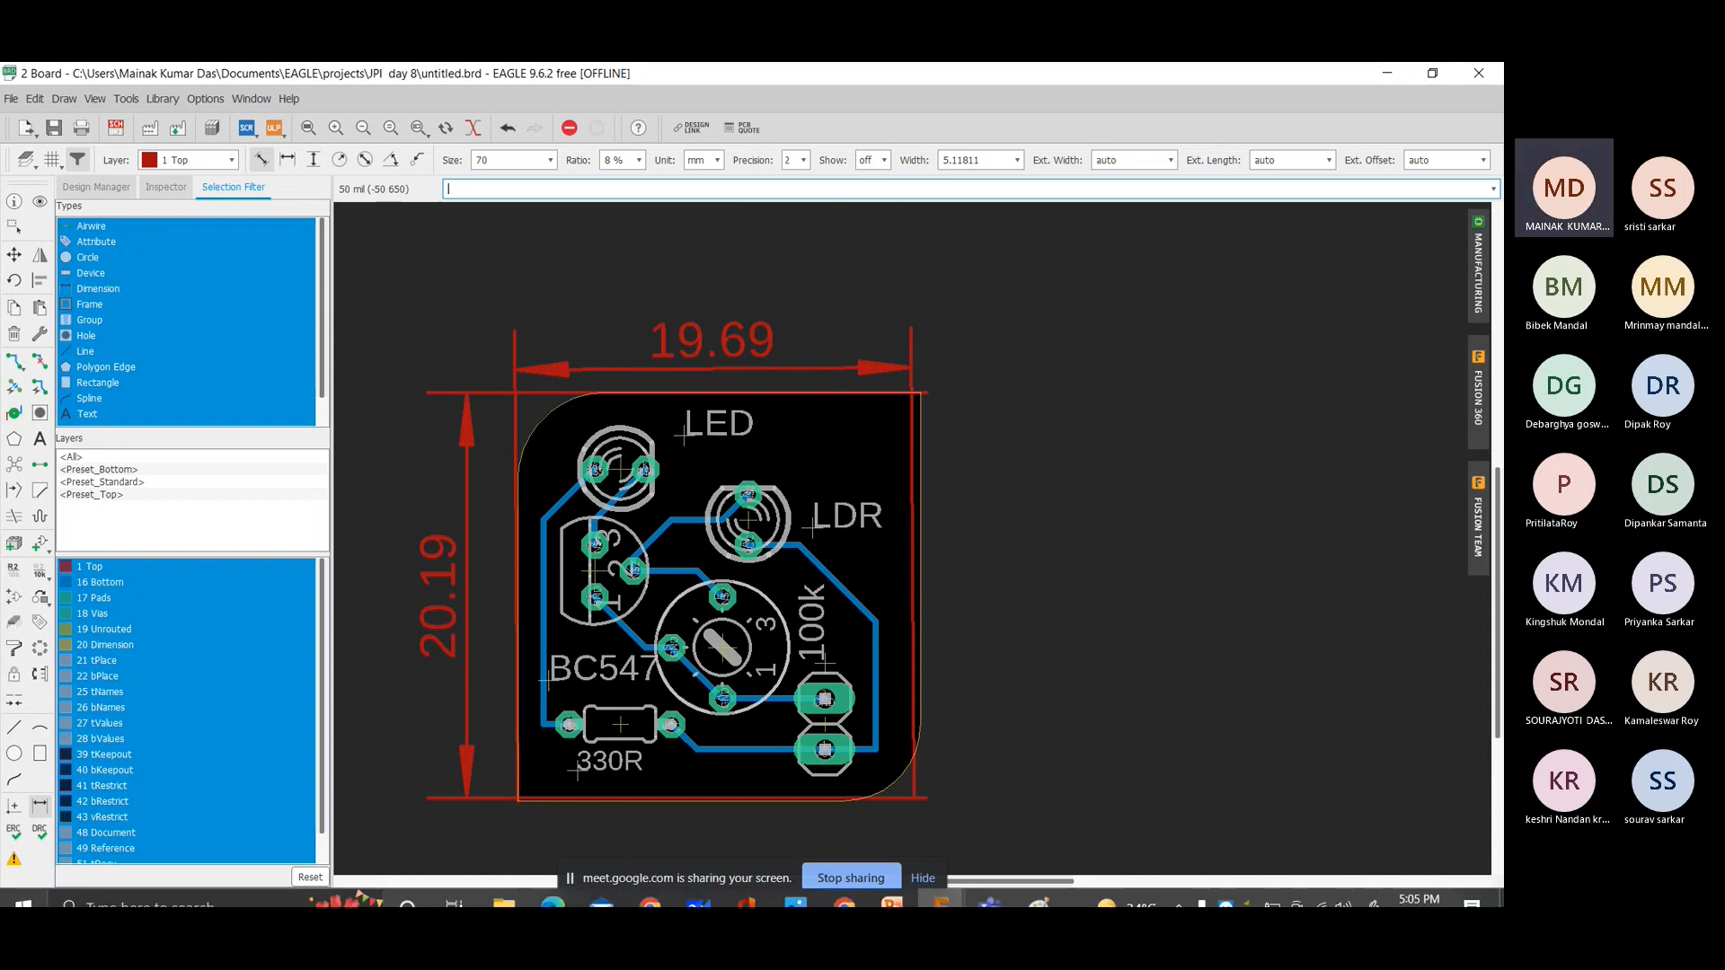
{"action": "scroll", "coordinate": [513, 549], "scroll_direction": "up", "scroll_amount": 1}
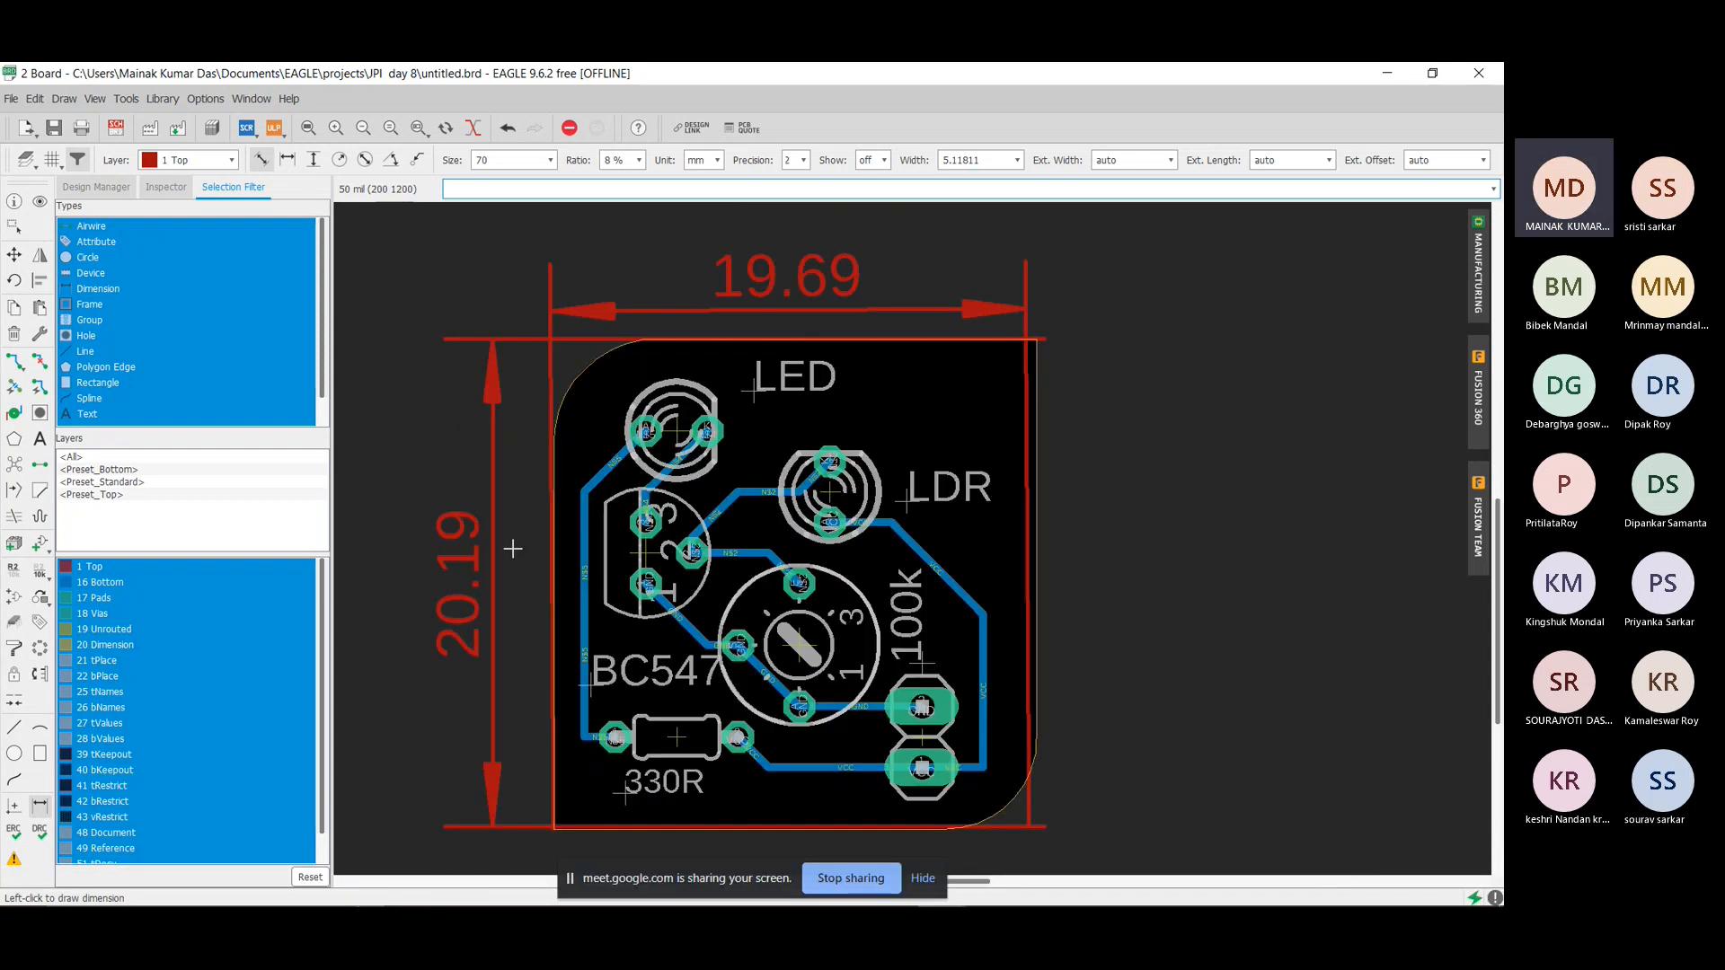
{"action": "scroll", "coordinate": [513, 548], "scroll_direction": "down", "scroll_amount": 4}
{"action": "scroll", "coordinate": [513, 549], "scroll_direction": "up", "scroll_amount": 3}
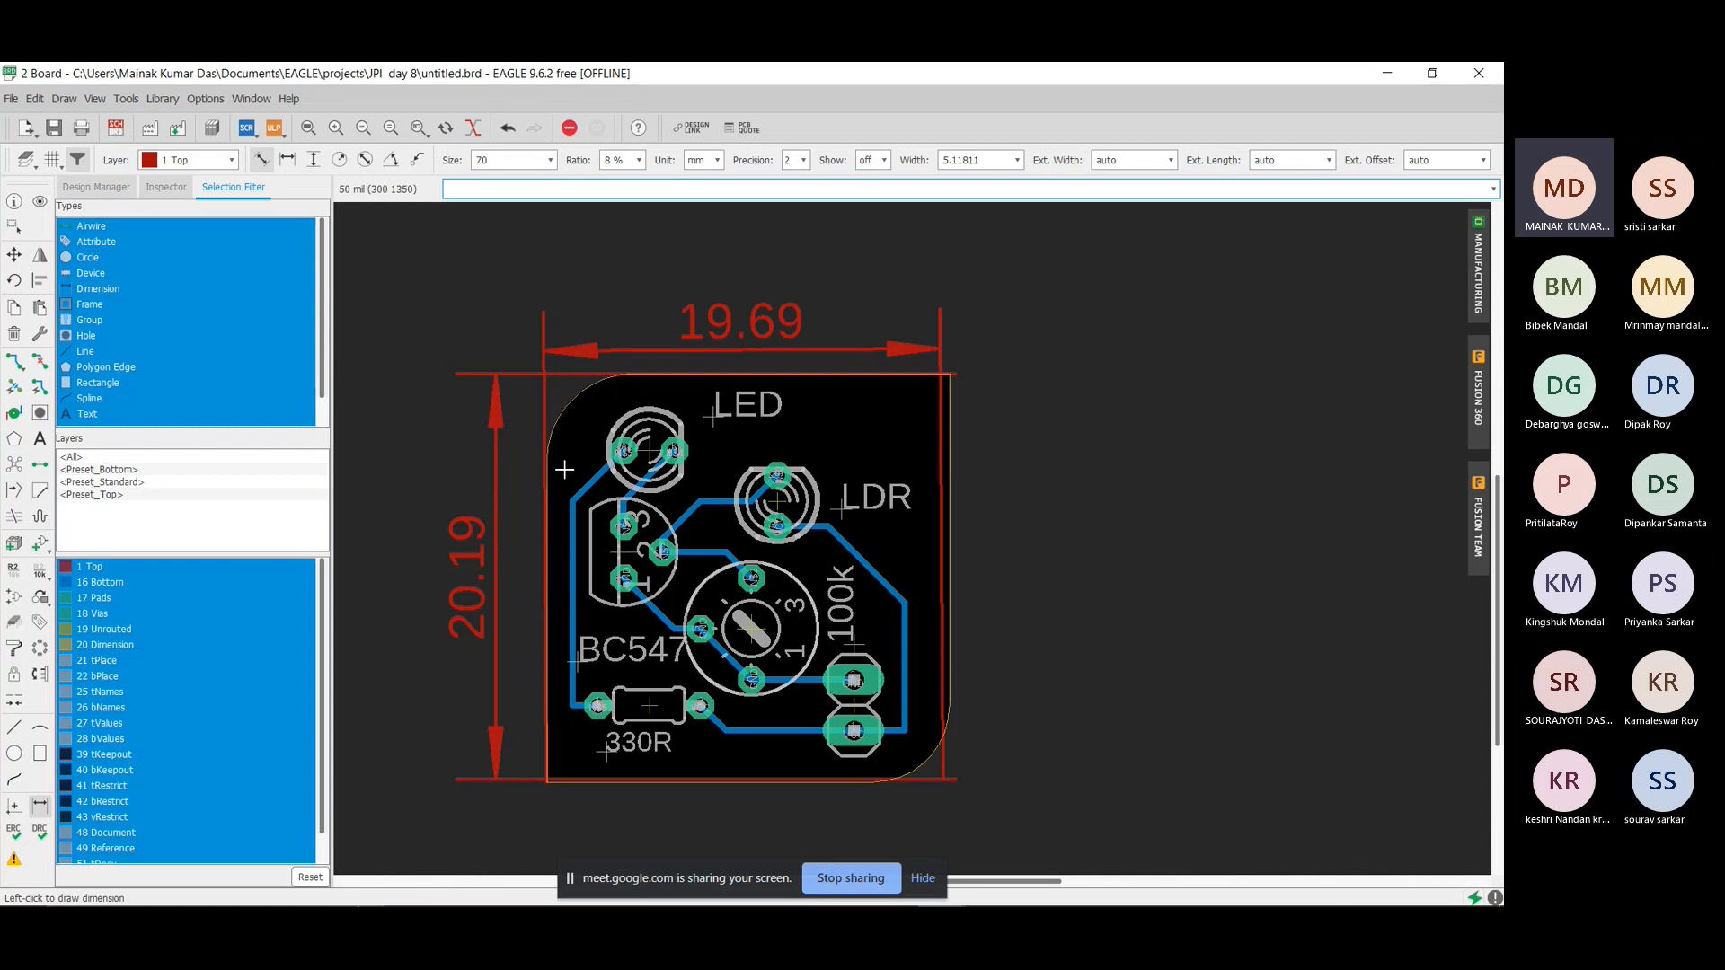
{"action": "scroll", "coordinate": [564, 470], "scroll_direction": "up", "scroll_amount": 4}
{"action": "scroll", "coordinate": [566, 381], "scroll_direction": "down", "scroll_amount": 4}
{"action": "scroll", "coordinate": [188, 656], "scroll_direction": "down", "scroll_amount": 1}
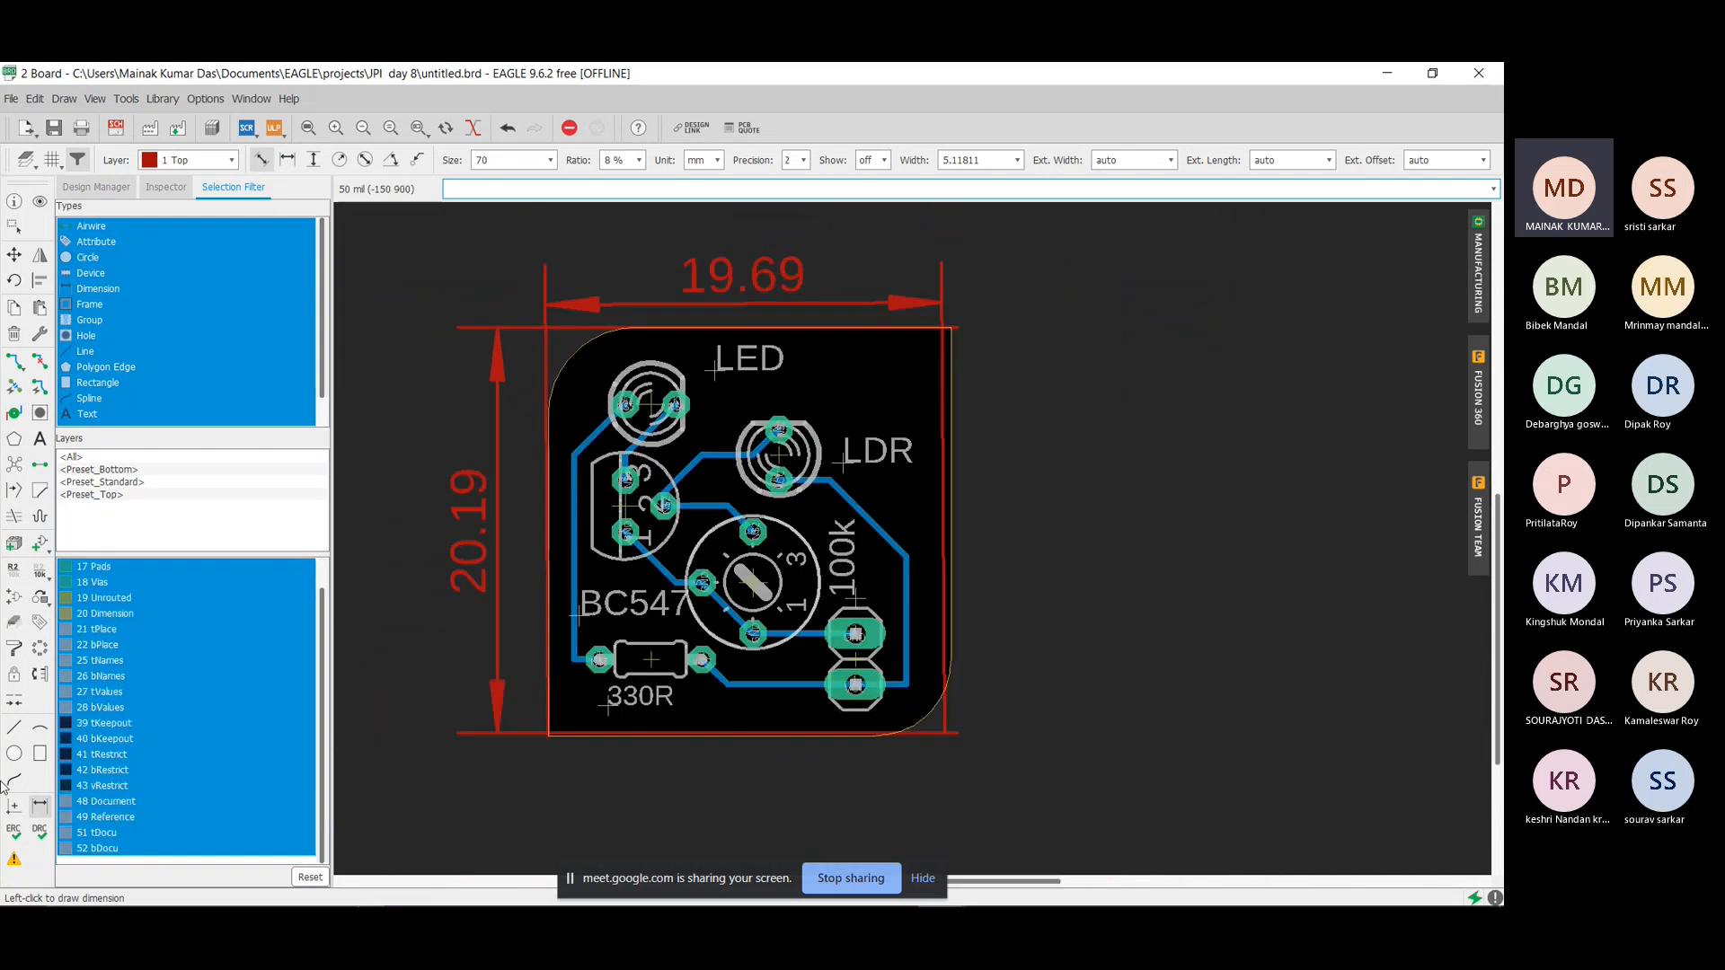
{"action": "left_click", "coordinate": [39, 809]}
Switch to the Microsoft Teams meeting, look through its participant list and return to the EAGLE board.
{"action": "mouse_move", "coordinate": [987, 904]}
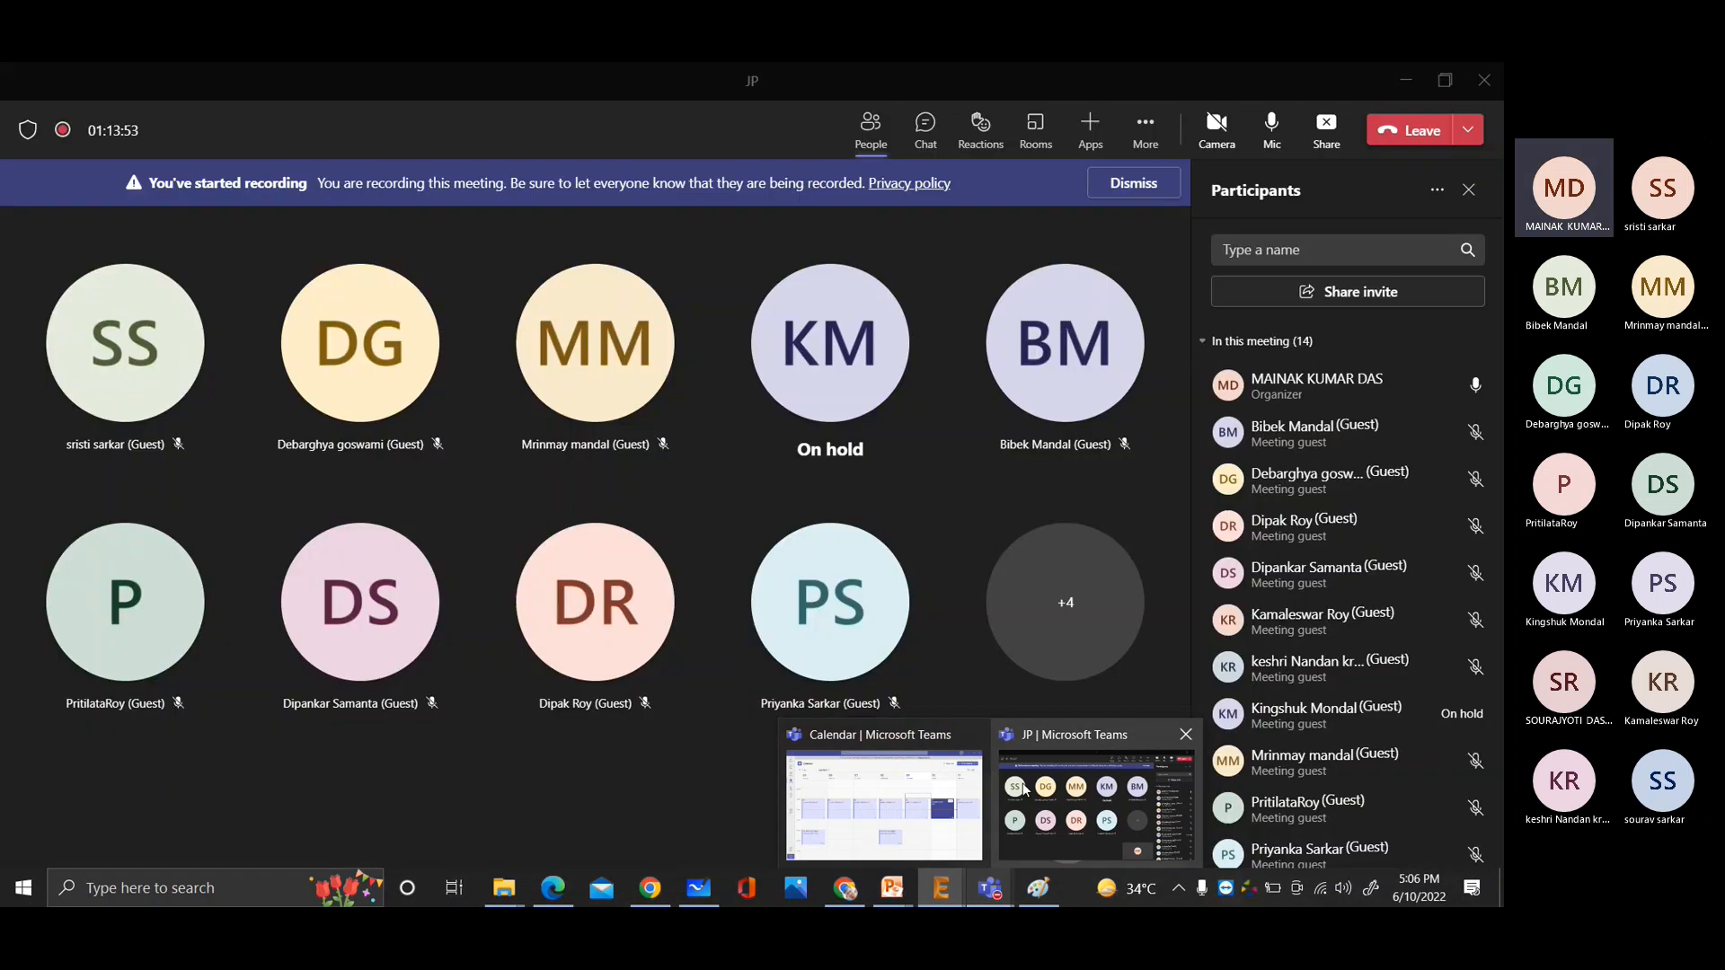
{"action": "left_click", "coordinate": [1023, 787]}
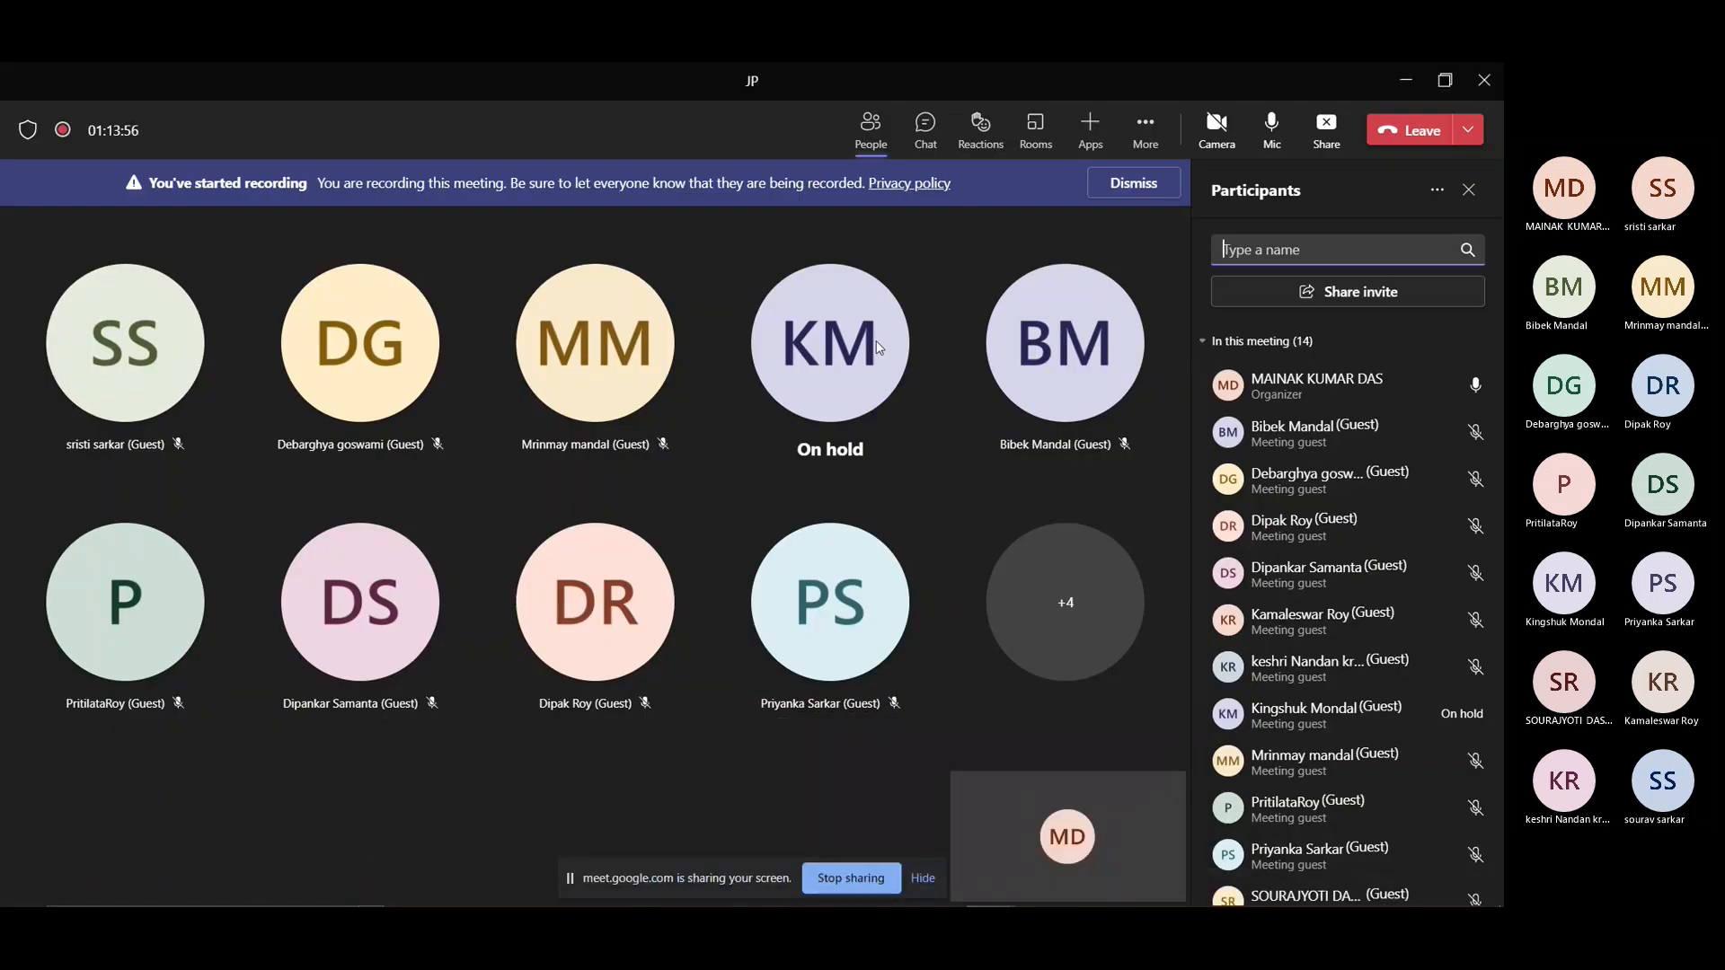
{"action": "left_click", "coordinate": [843, 365]}
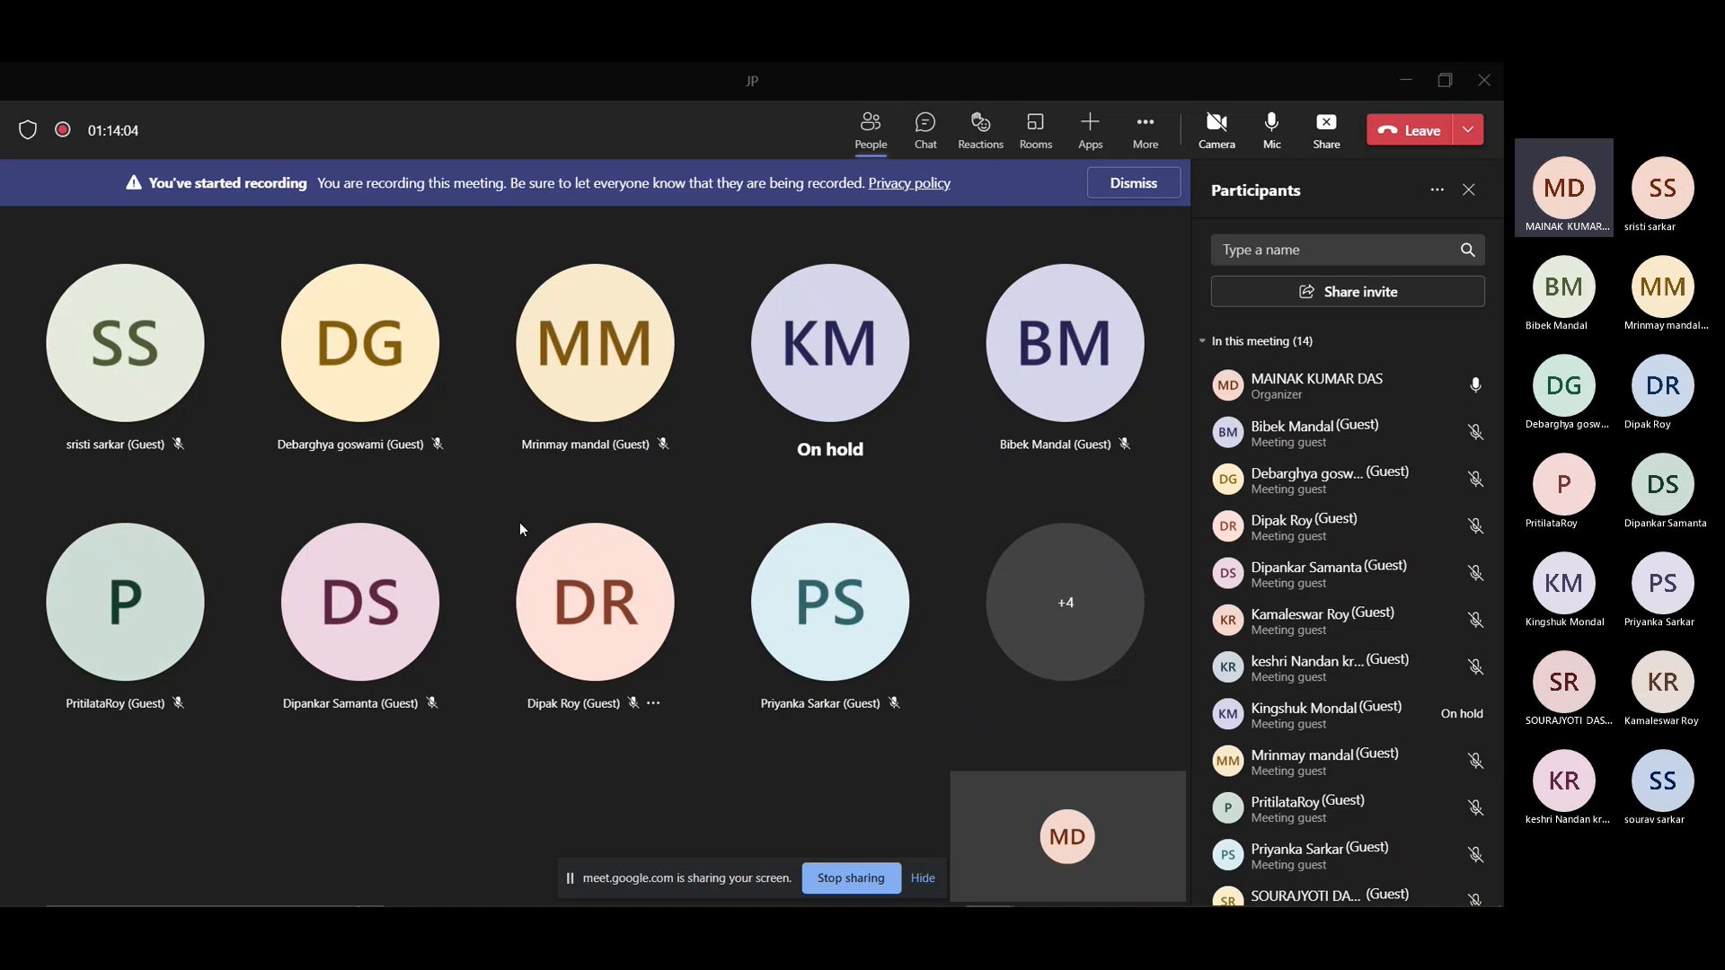
{"action": "left_click", "coordinate": [111, 396]}
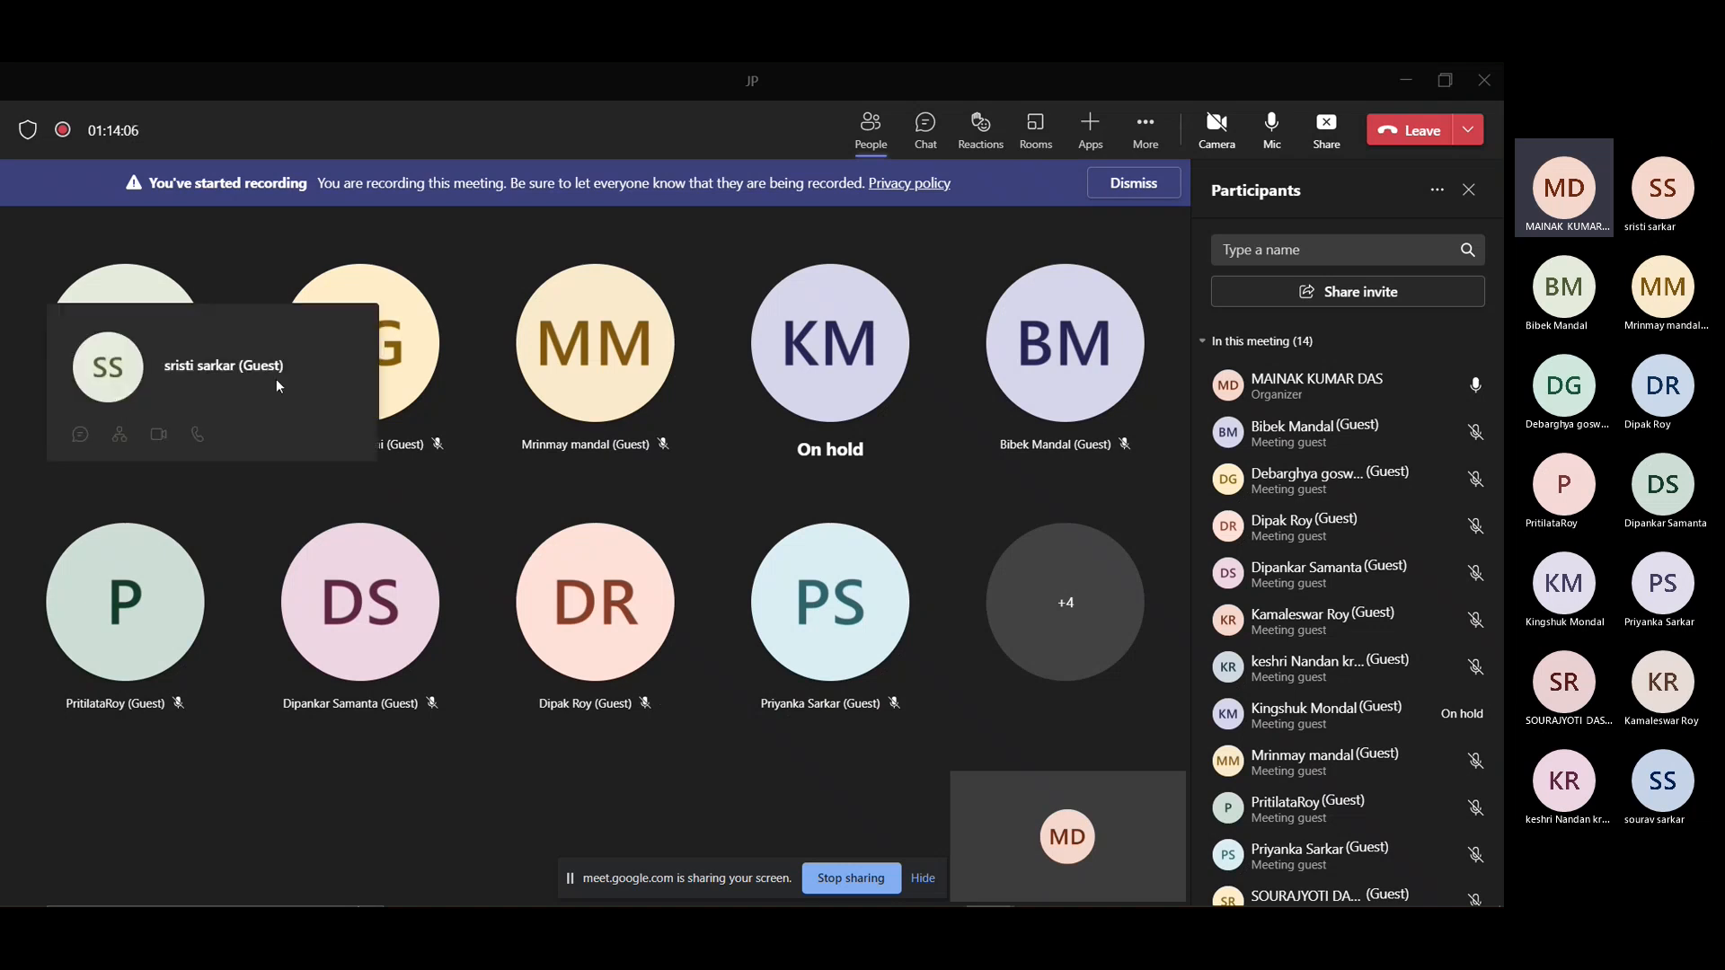
{"action": "left_click", "coordinate": [241, 866]}
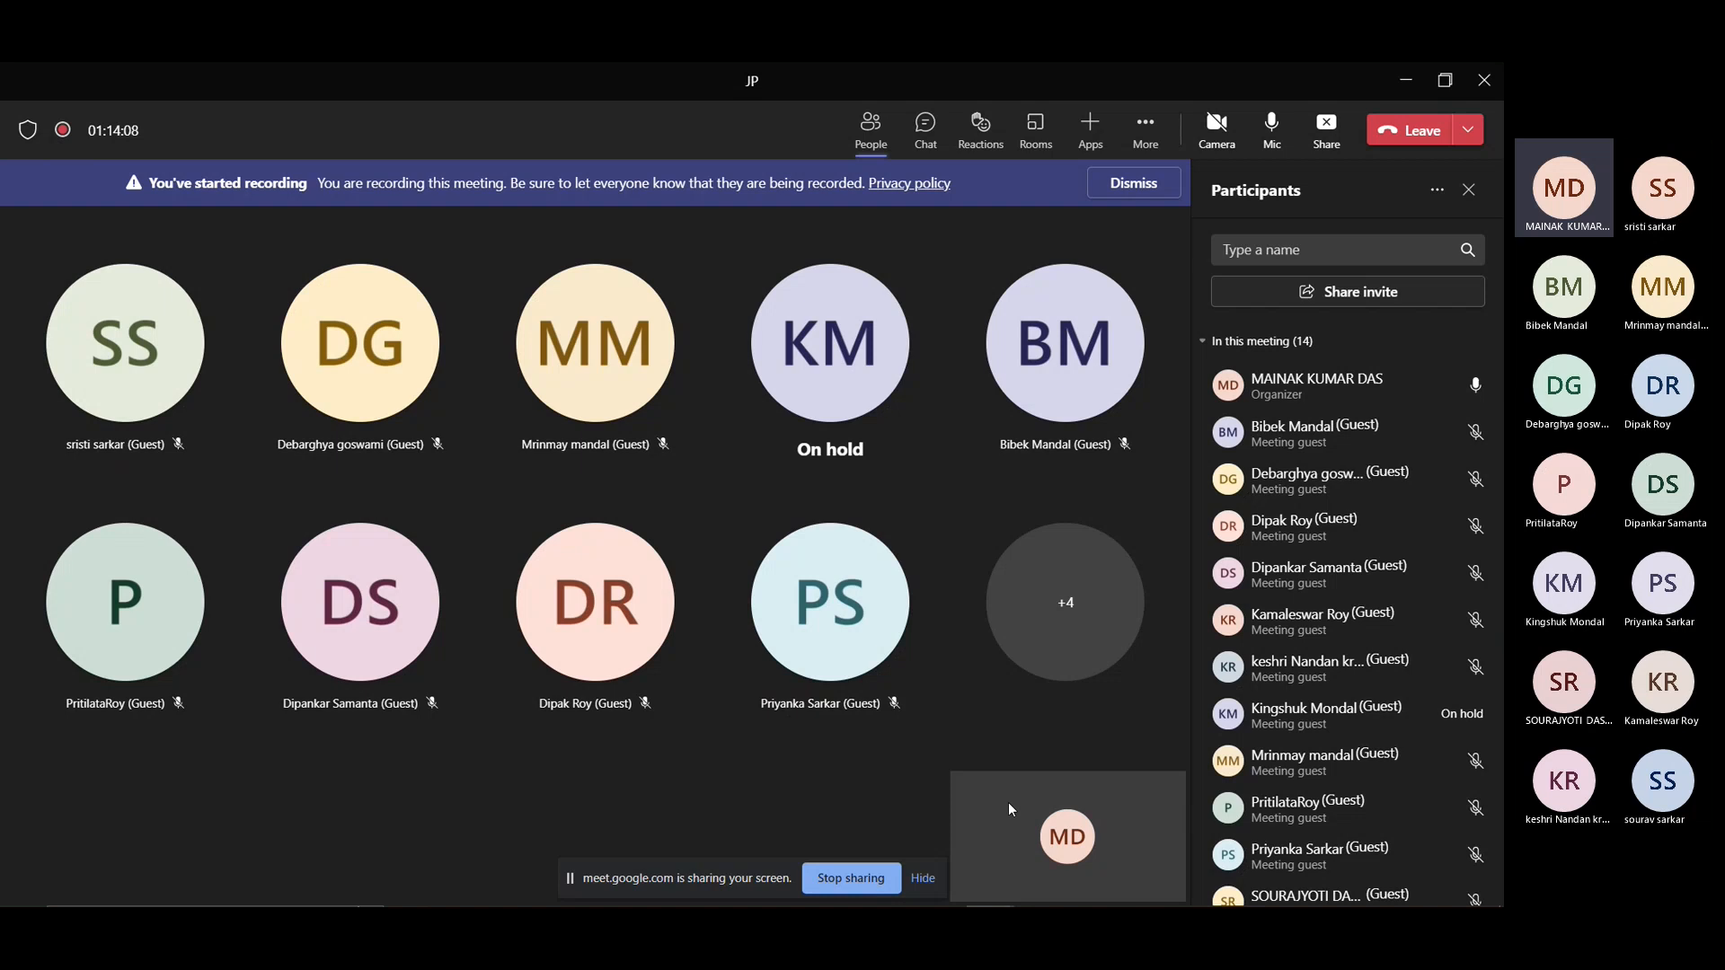
{"action": "left_click", "coordinate": [310, 406]}
{"action": "scroll", "coordinate": [1379, 562], "scroll_direction": "down", "scroll_amount": 3}
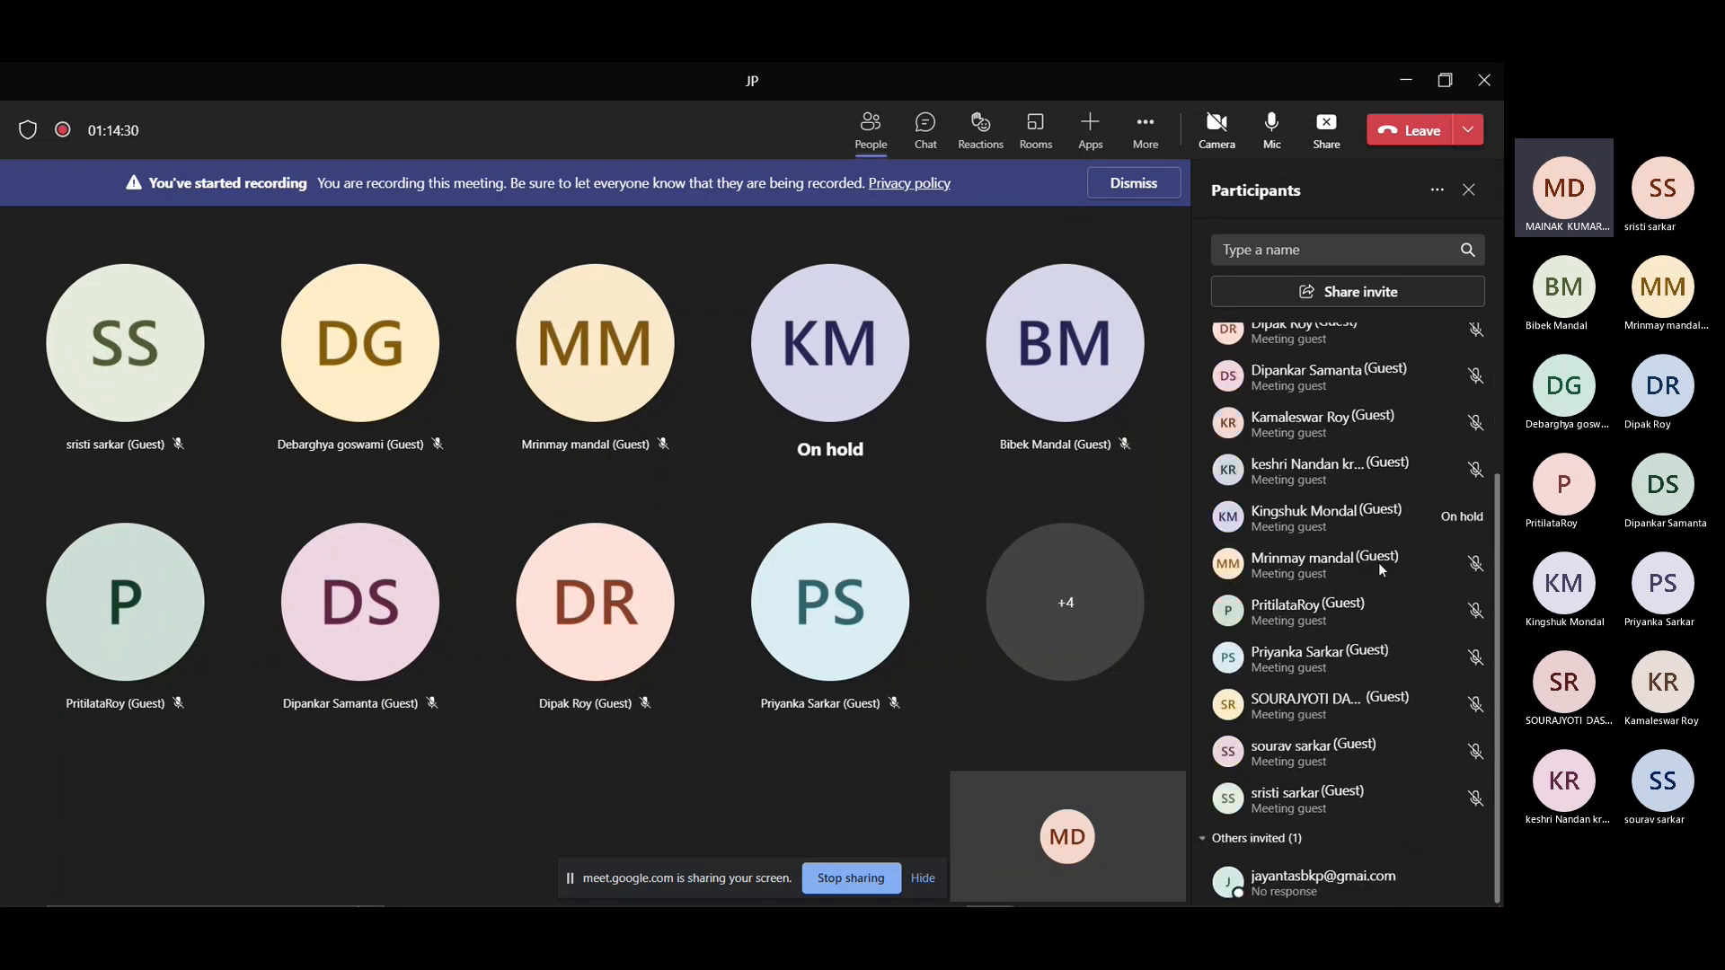
{"action": "scroll", "coordinate": [1381, 569], "scroll_direction": "up", "scroll_amount": 3}
{"action": "scroll", "coordinate": [1378, 564], "scroll_direction": "down", "scroll_amount": 3}
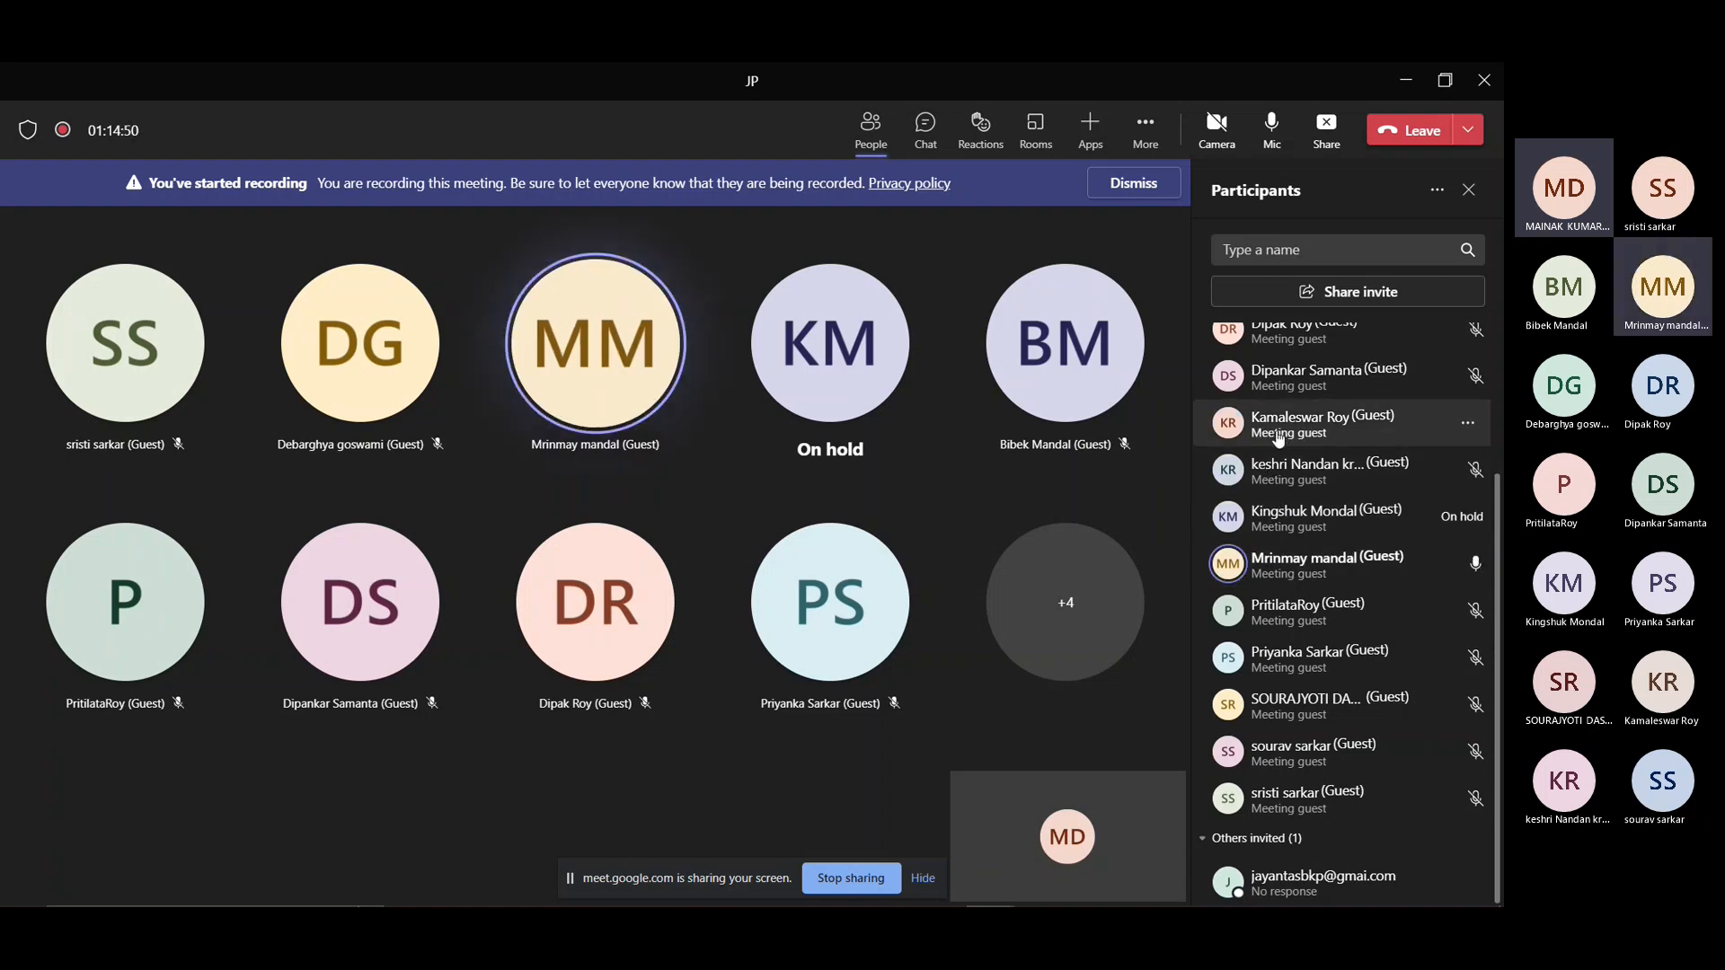
{"action": "scroll", "coordinate": [1334, 389], "scroll_direction": "up", "scroll_amount": 1}
{"action": "scroll", "coordinate": [1334, 389], "scroll_direction": "up", "scroll_amount": 3}
{"action": "scroll", "coordinate": [1299, 442], "scroll_direction": "down", "scroll_amount": 3}
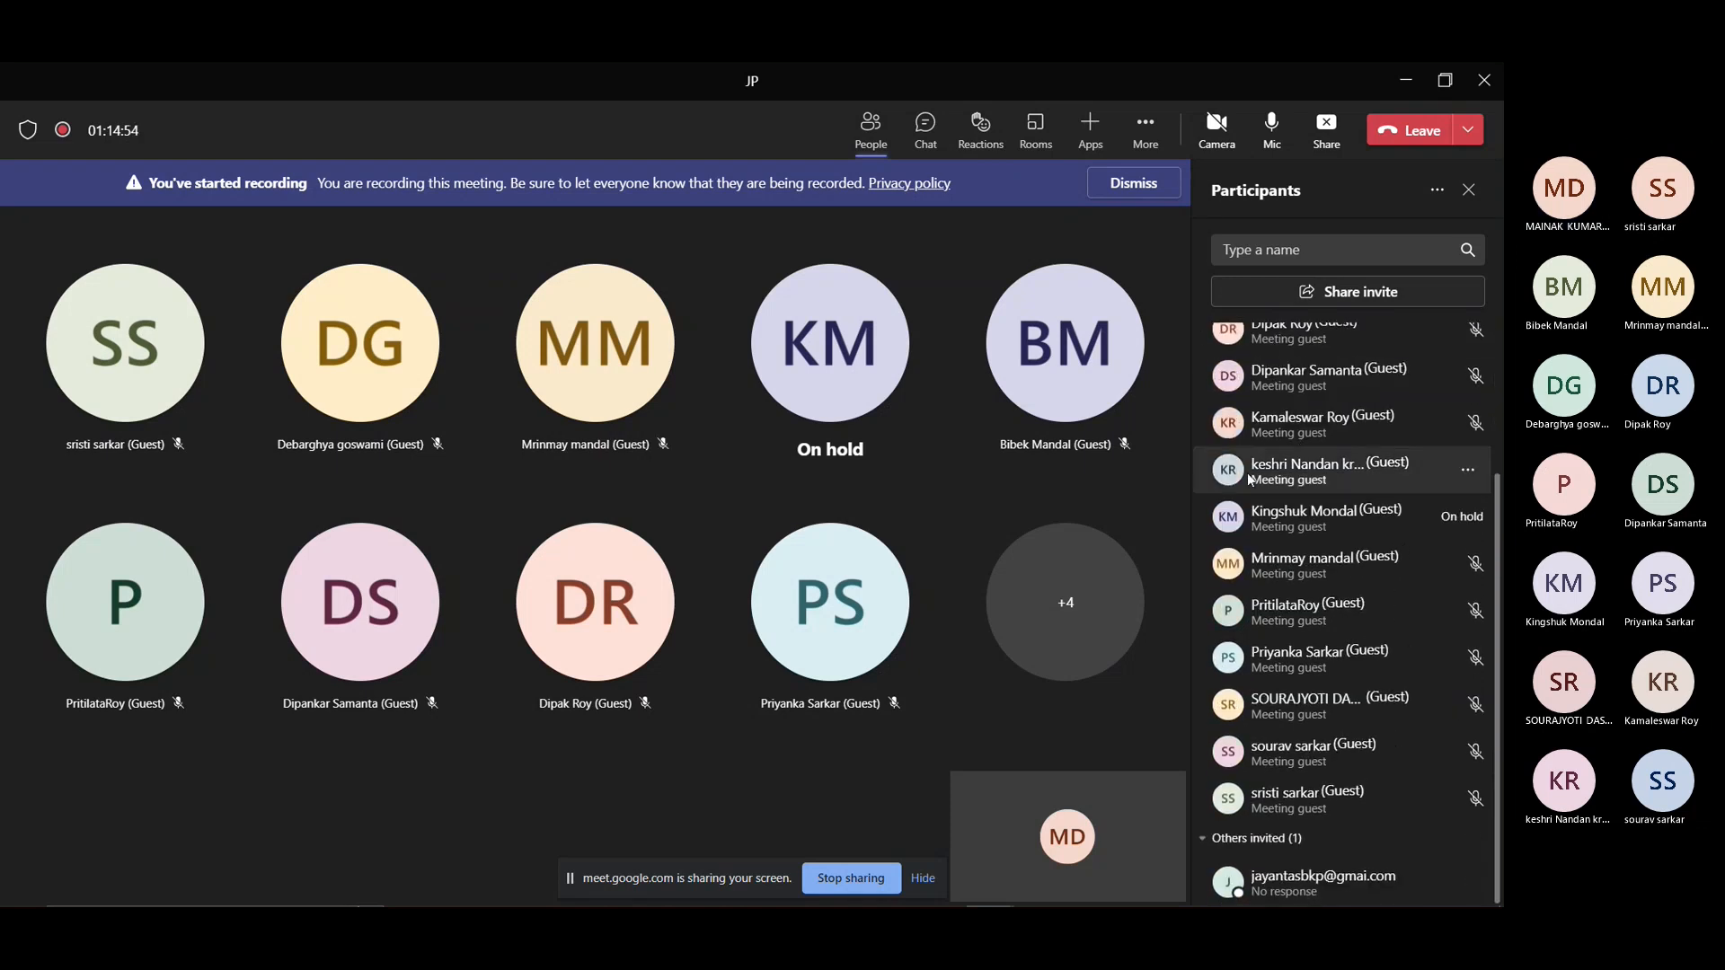
{"action": "left_click", "coordinate": [1407, 80]}
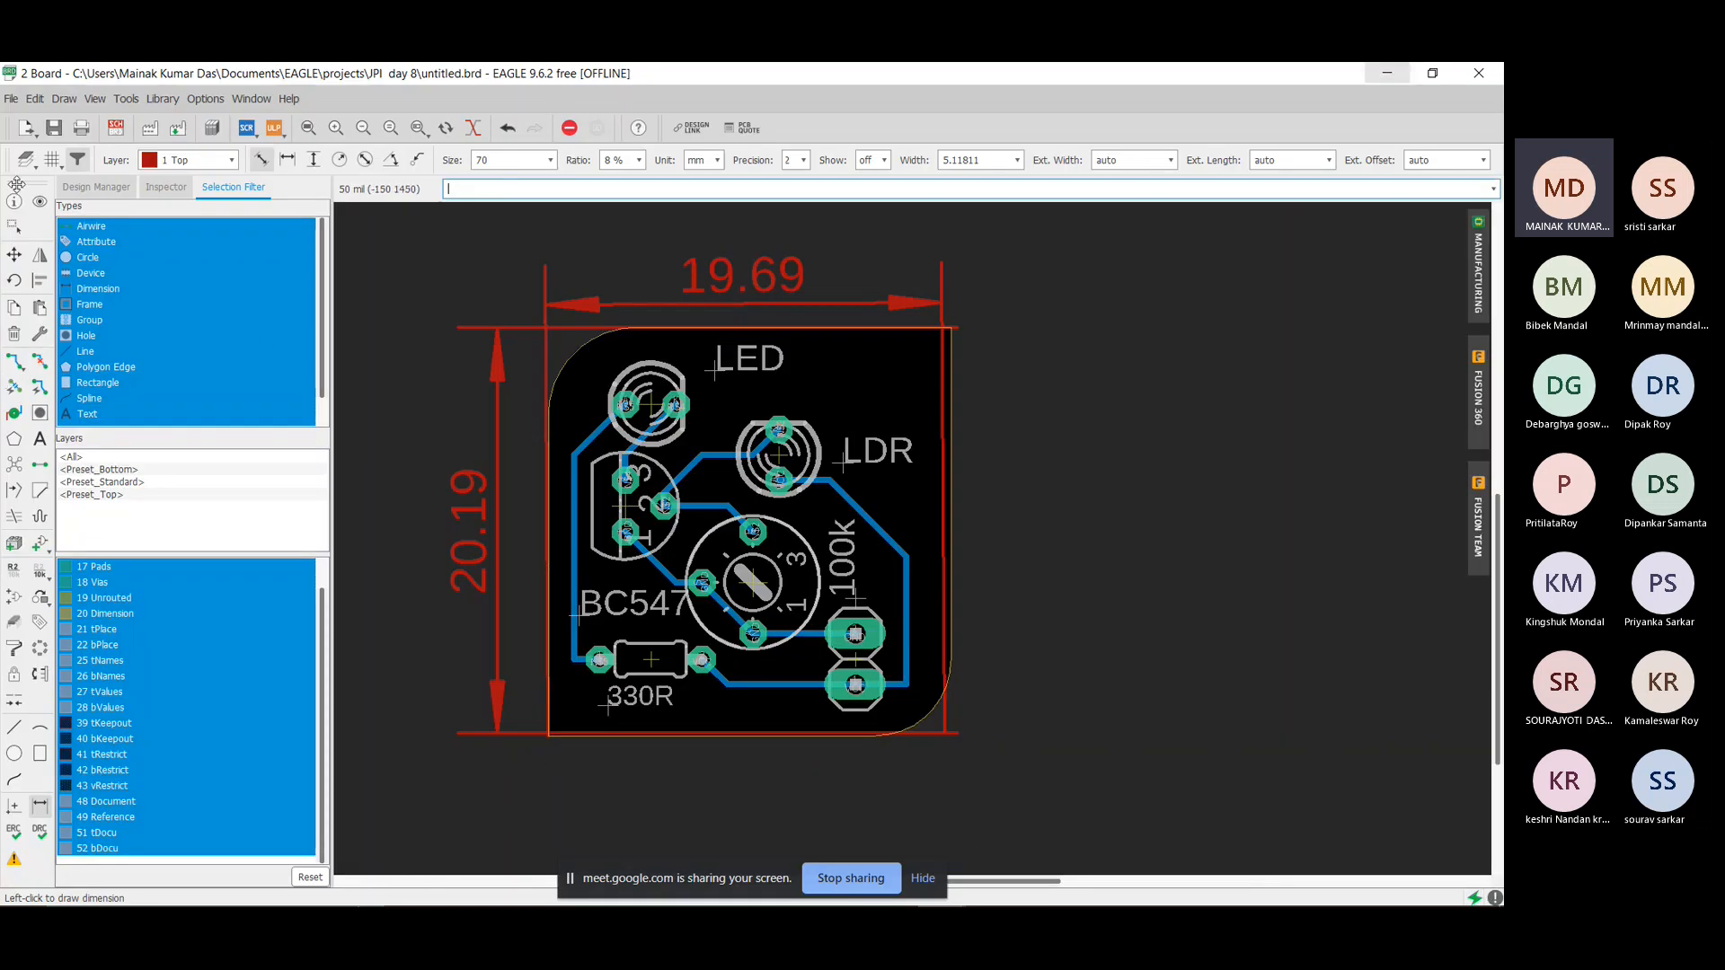
Remove the width and height dimensions from the board by undoing their placement.
{"action": "left_click", "coordinate": [14, 333]}
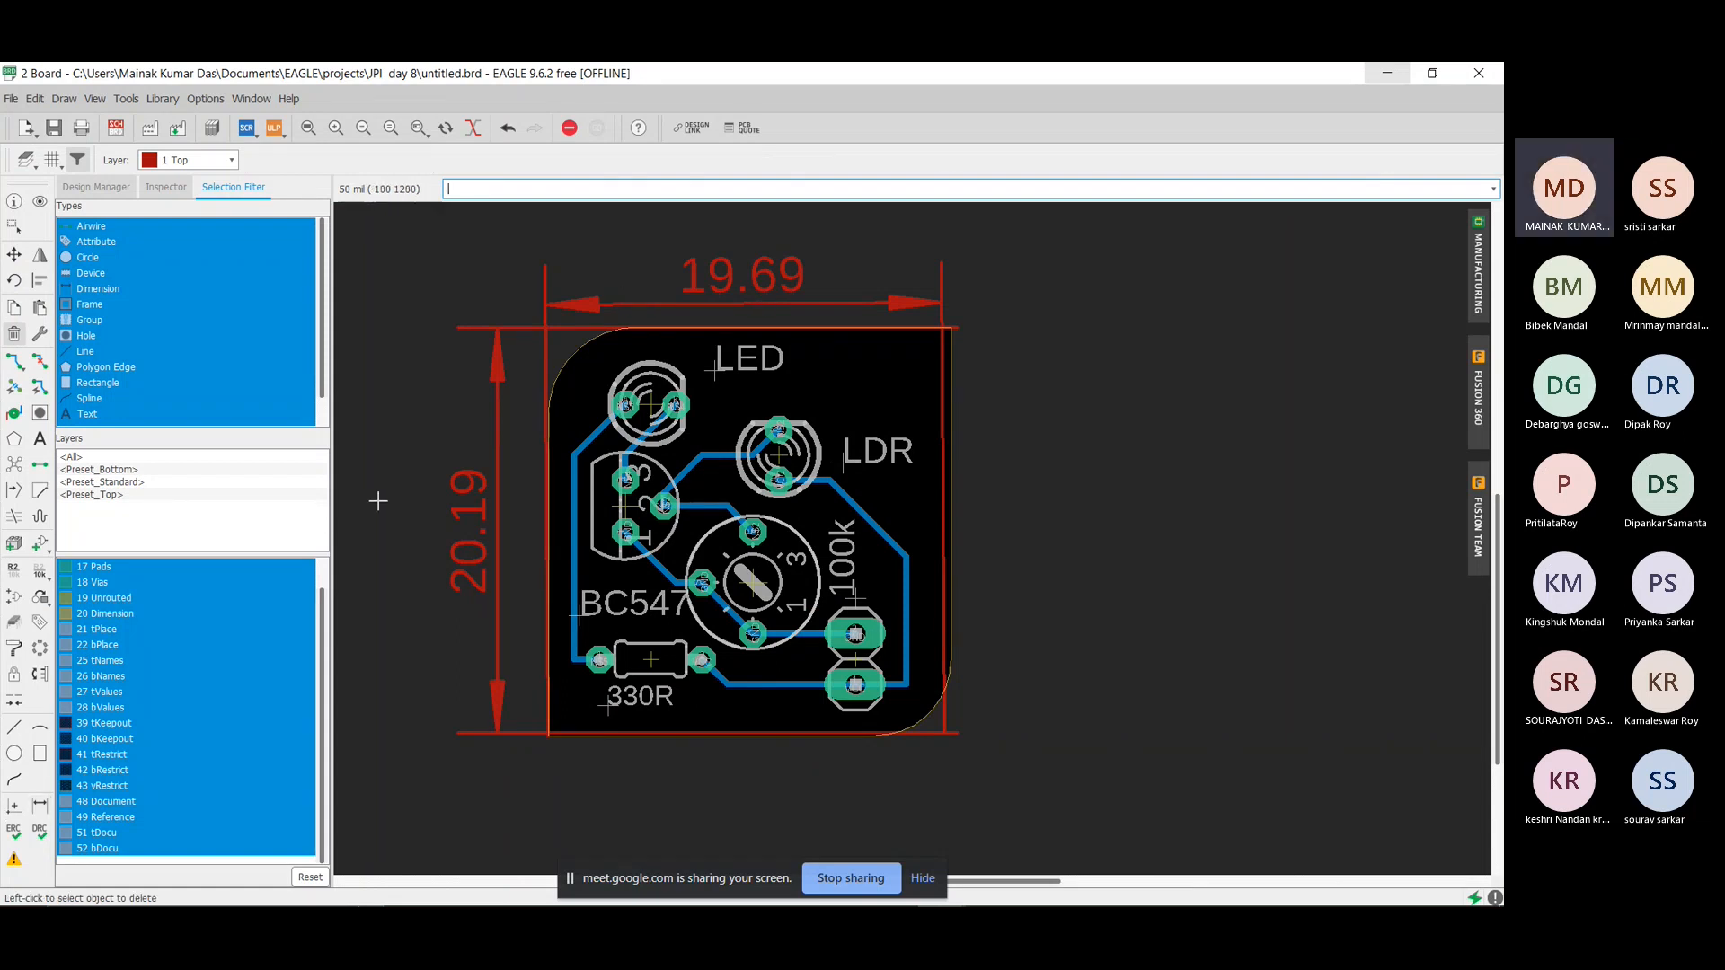
{"action": "key", "text": "ctrl+z"}
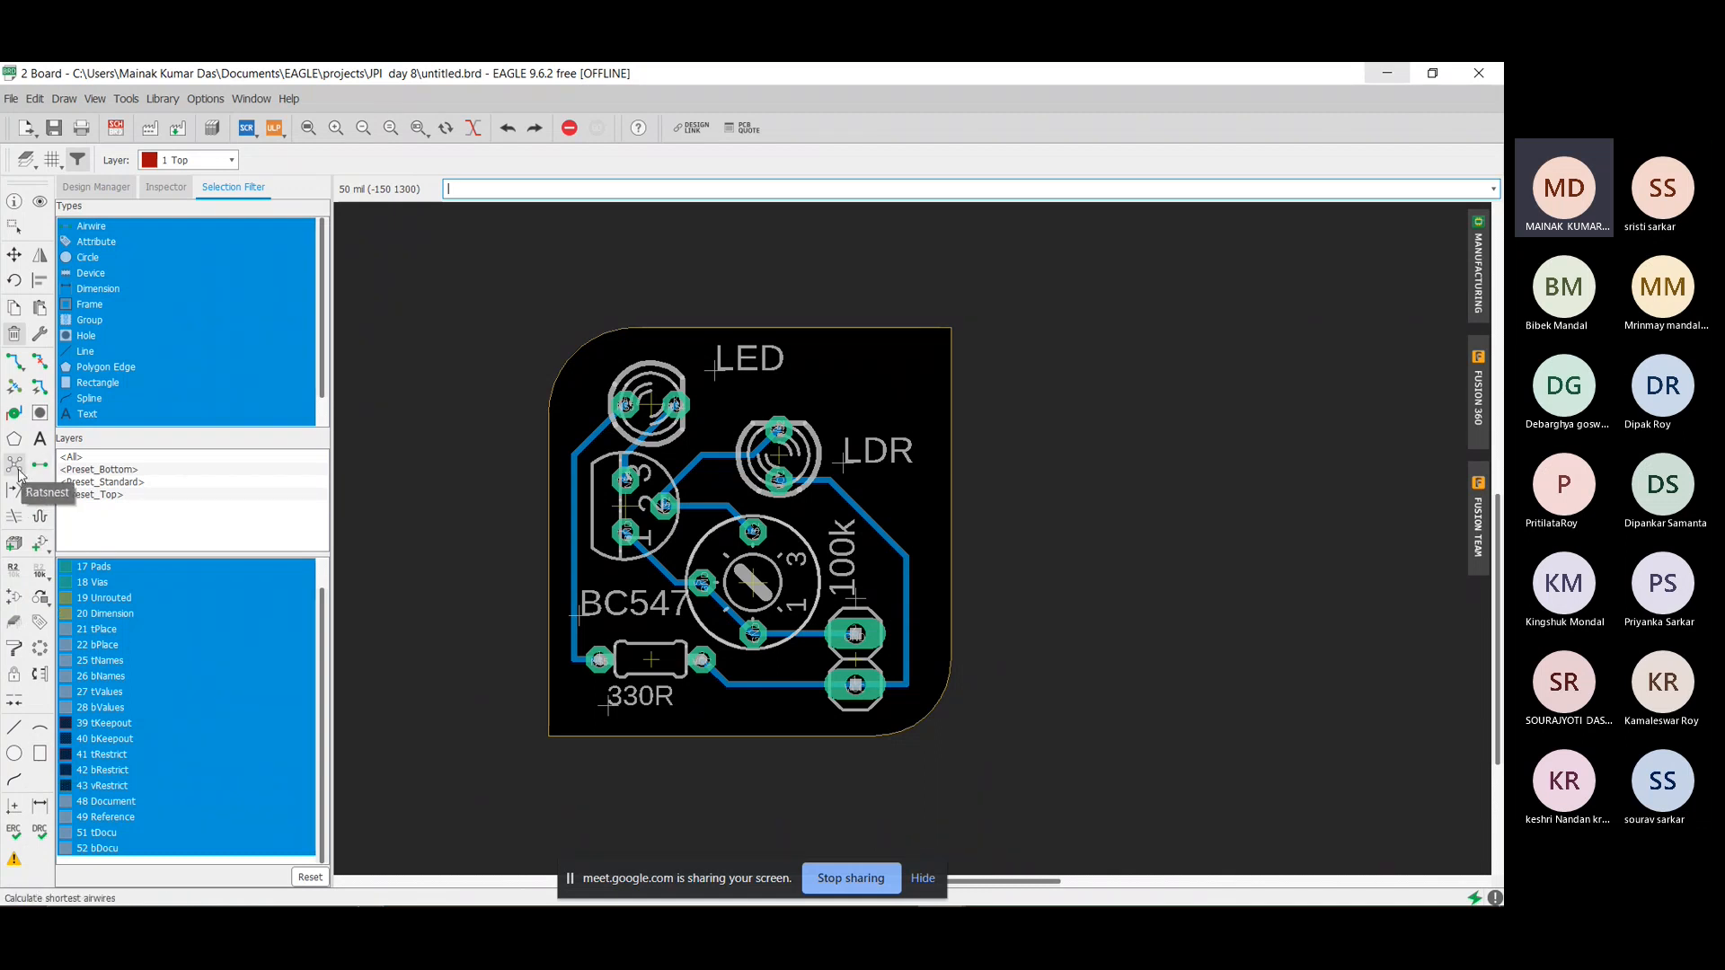
{"action": "left_click", "coordinate": [14, 442]}
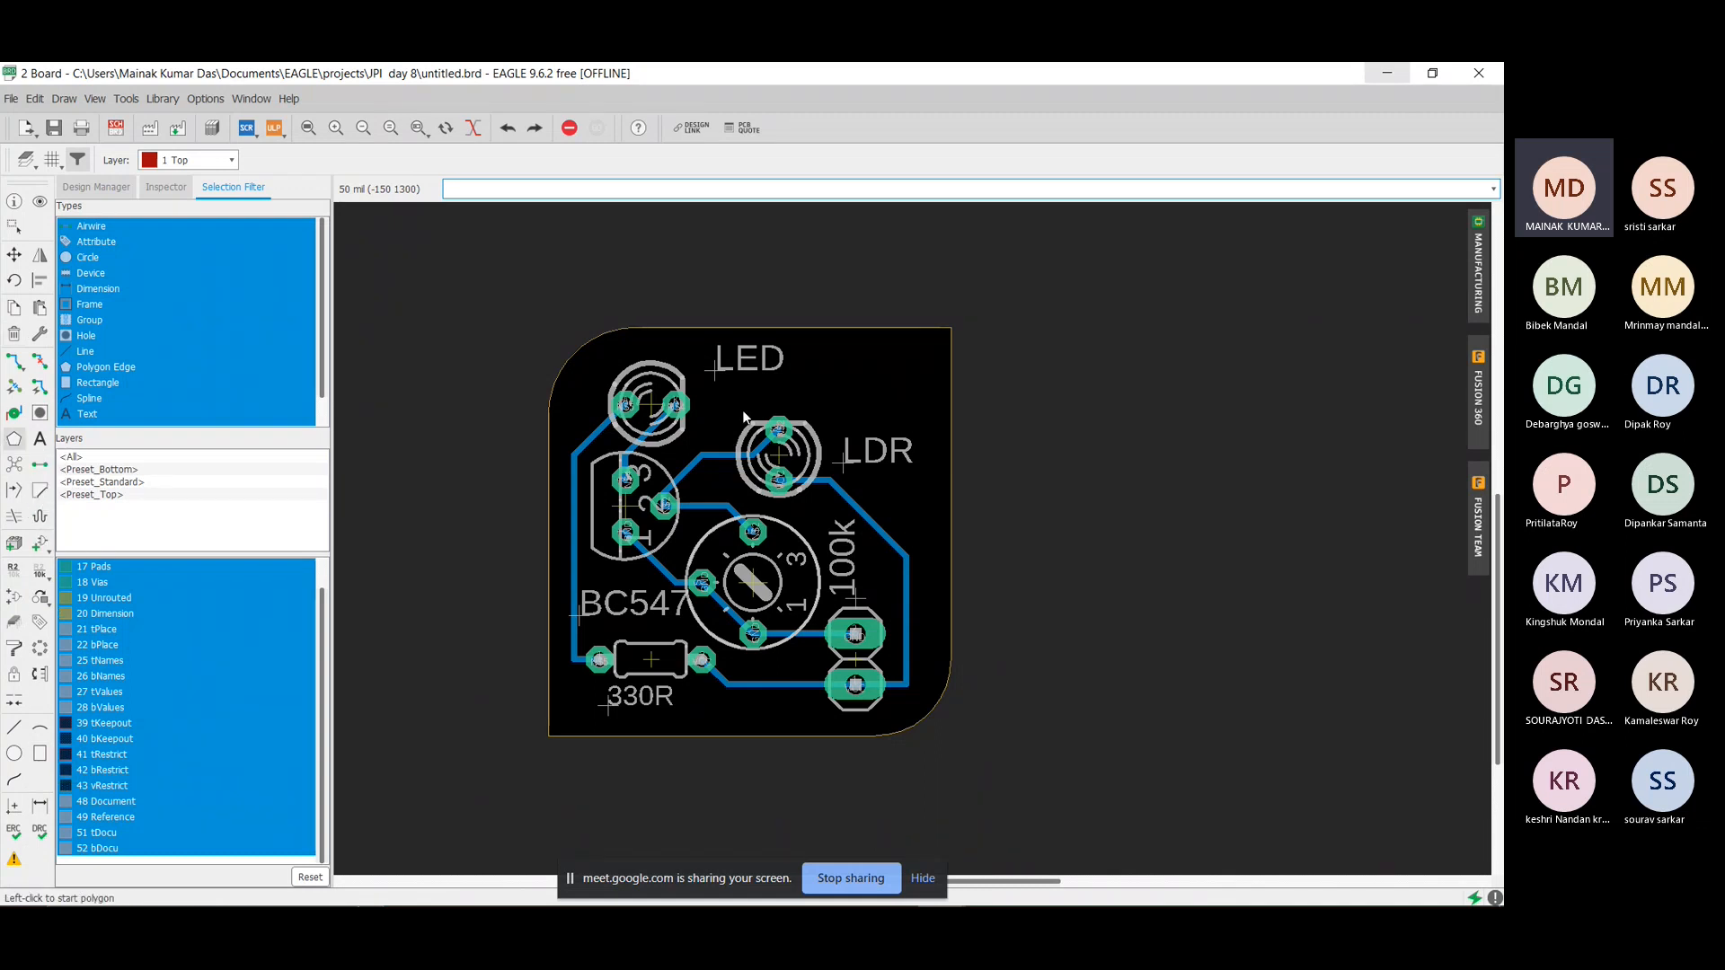
{"action": "left_click", "coordinate": [550, 331]}
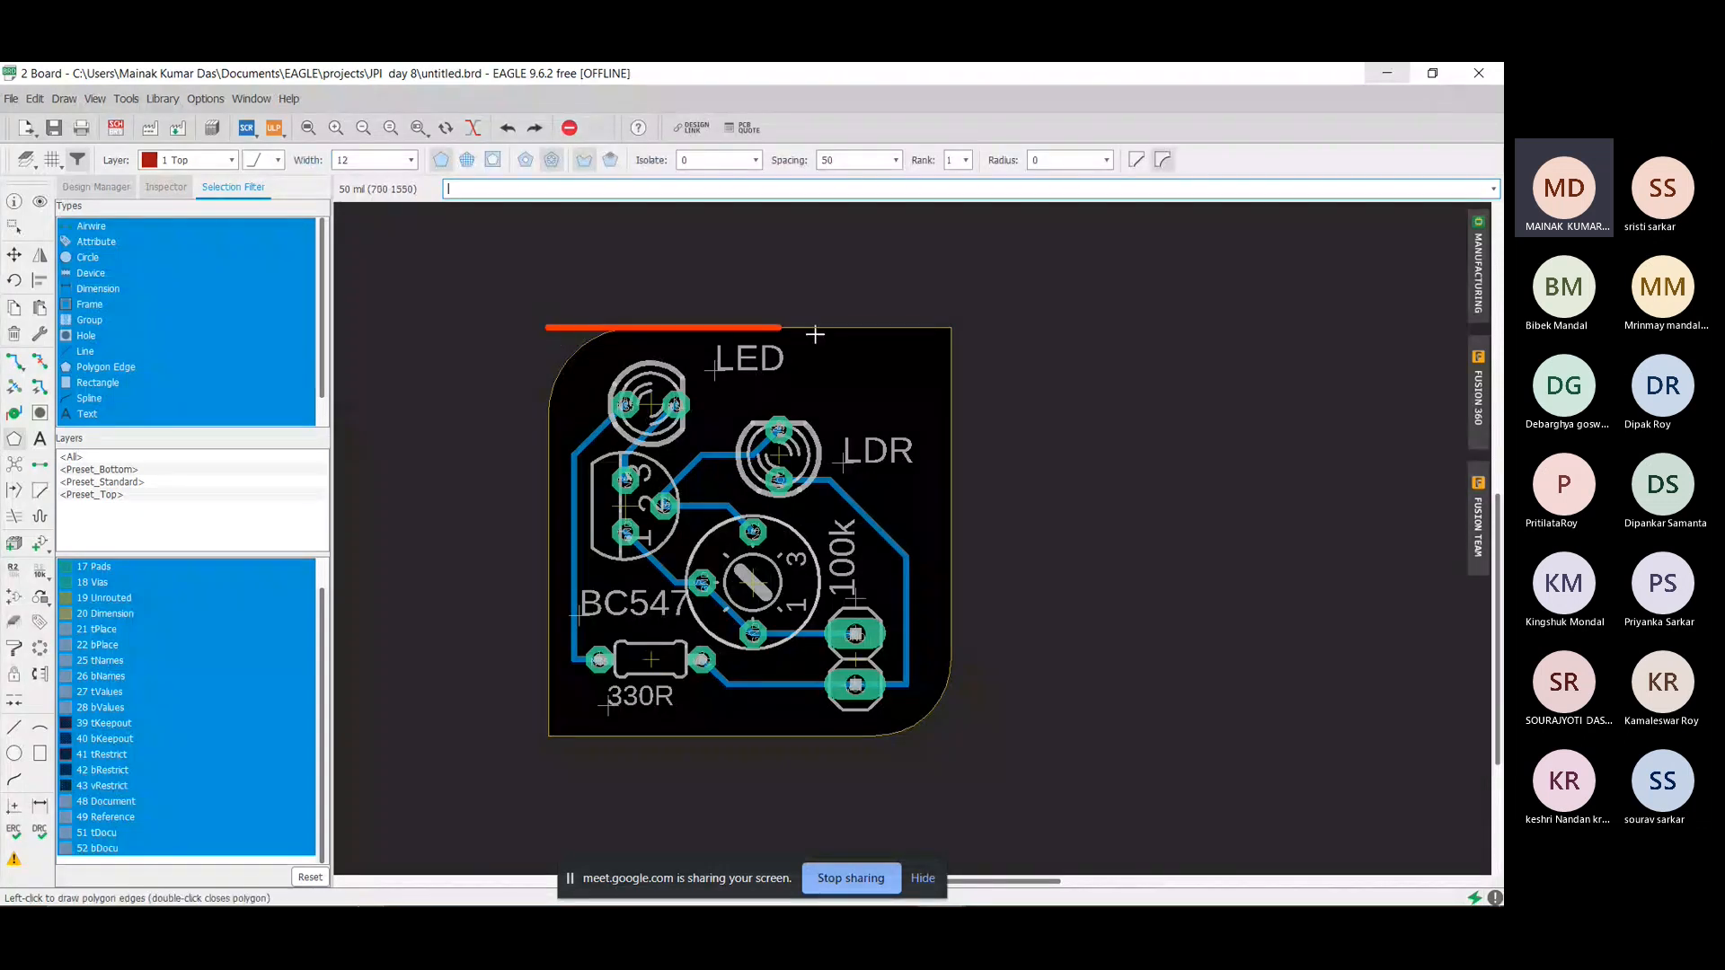
{"action": "left_click", "coordinate": [955, 329]}
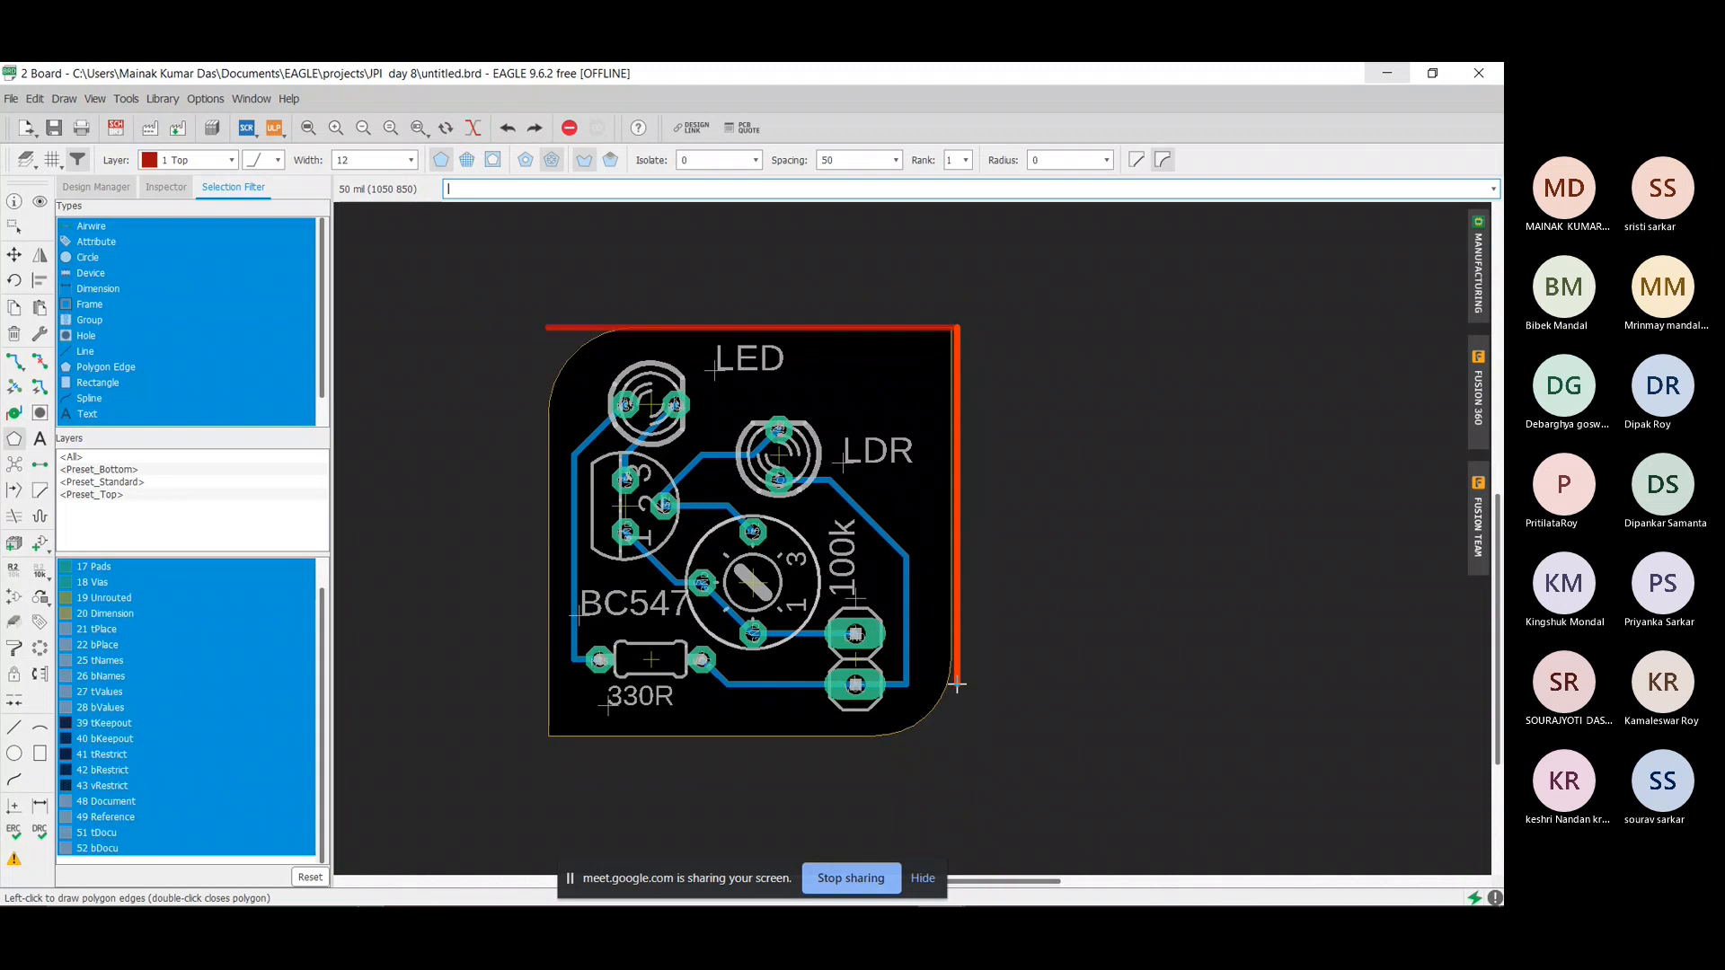
{"action": "left_click", "coordinate": [958, 737]}
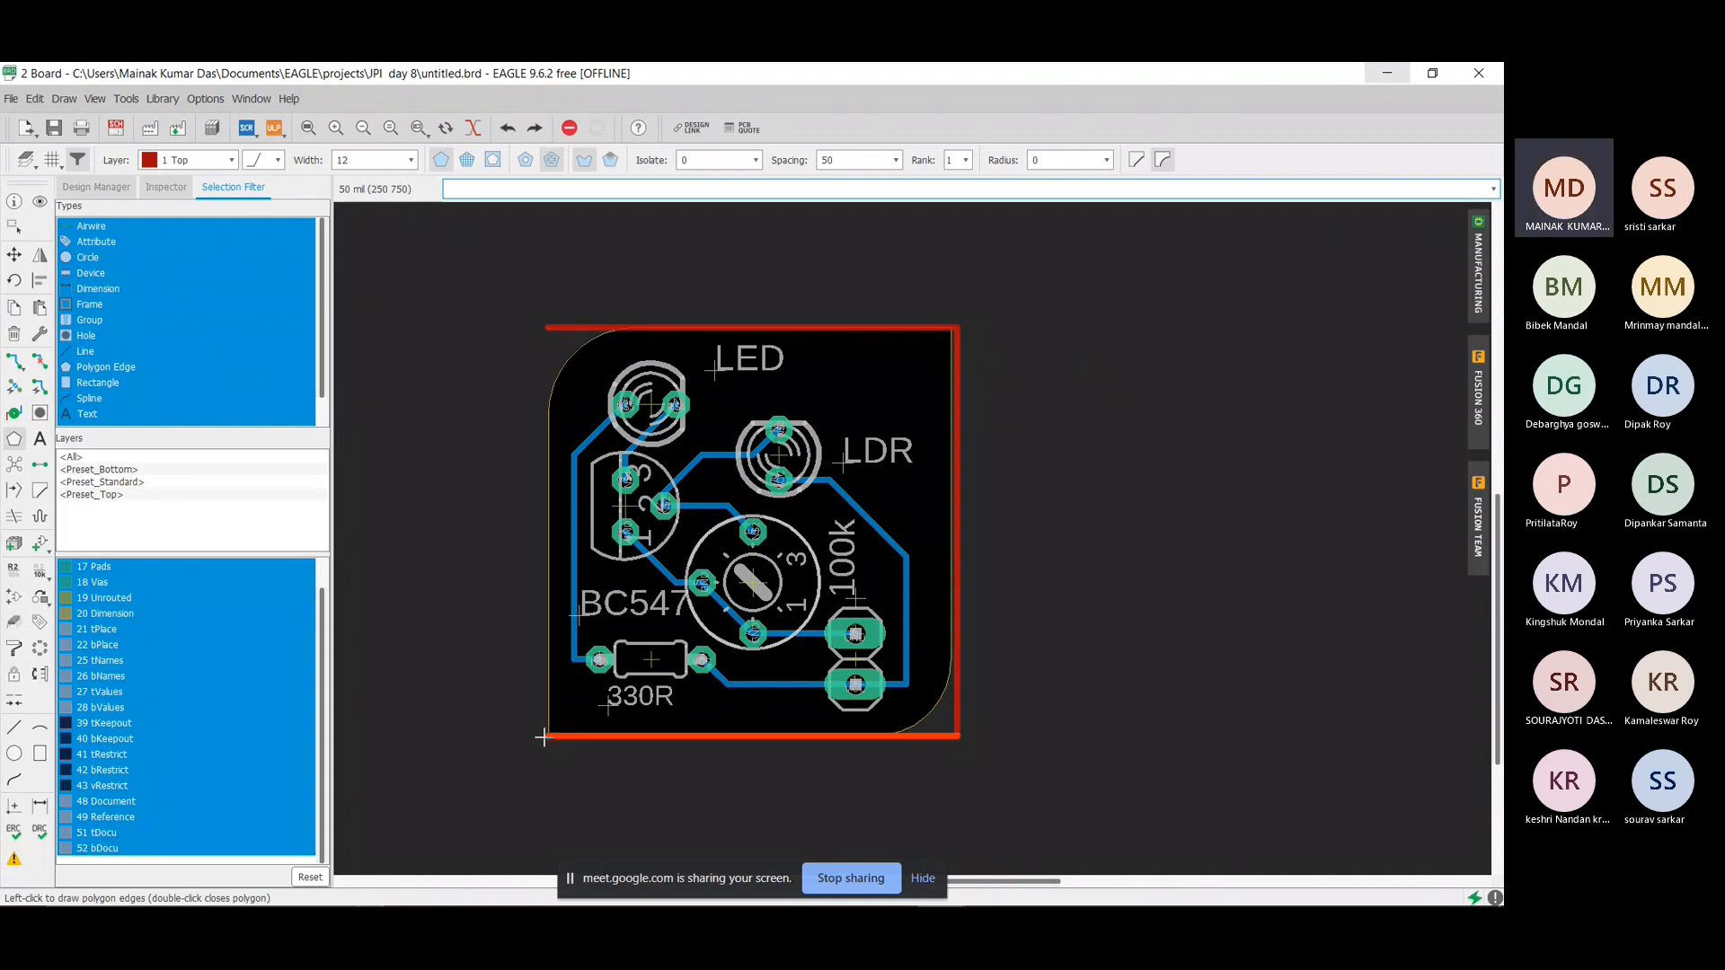
{"action": "key", "text": "Escape"}
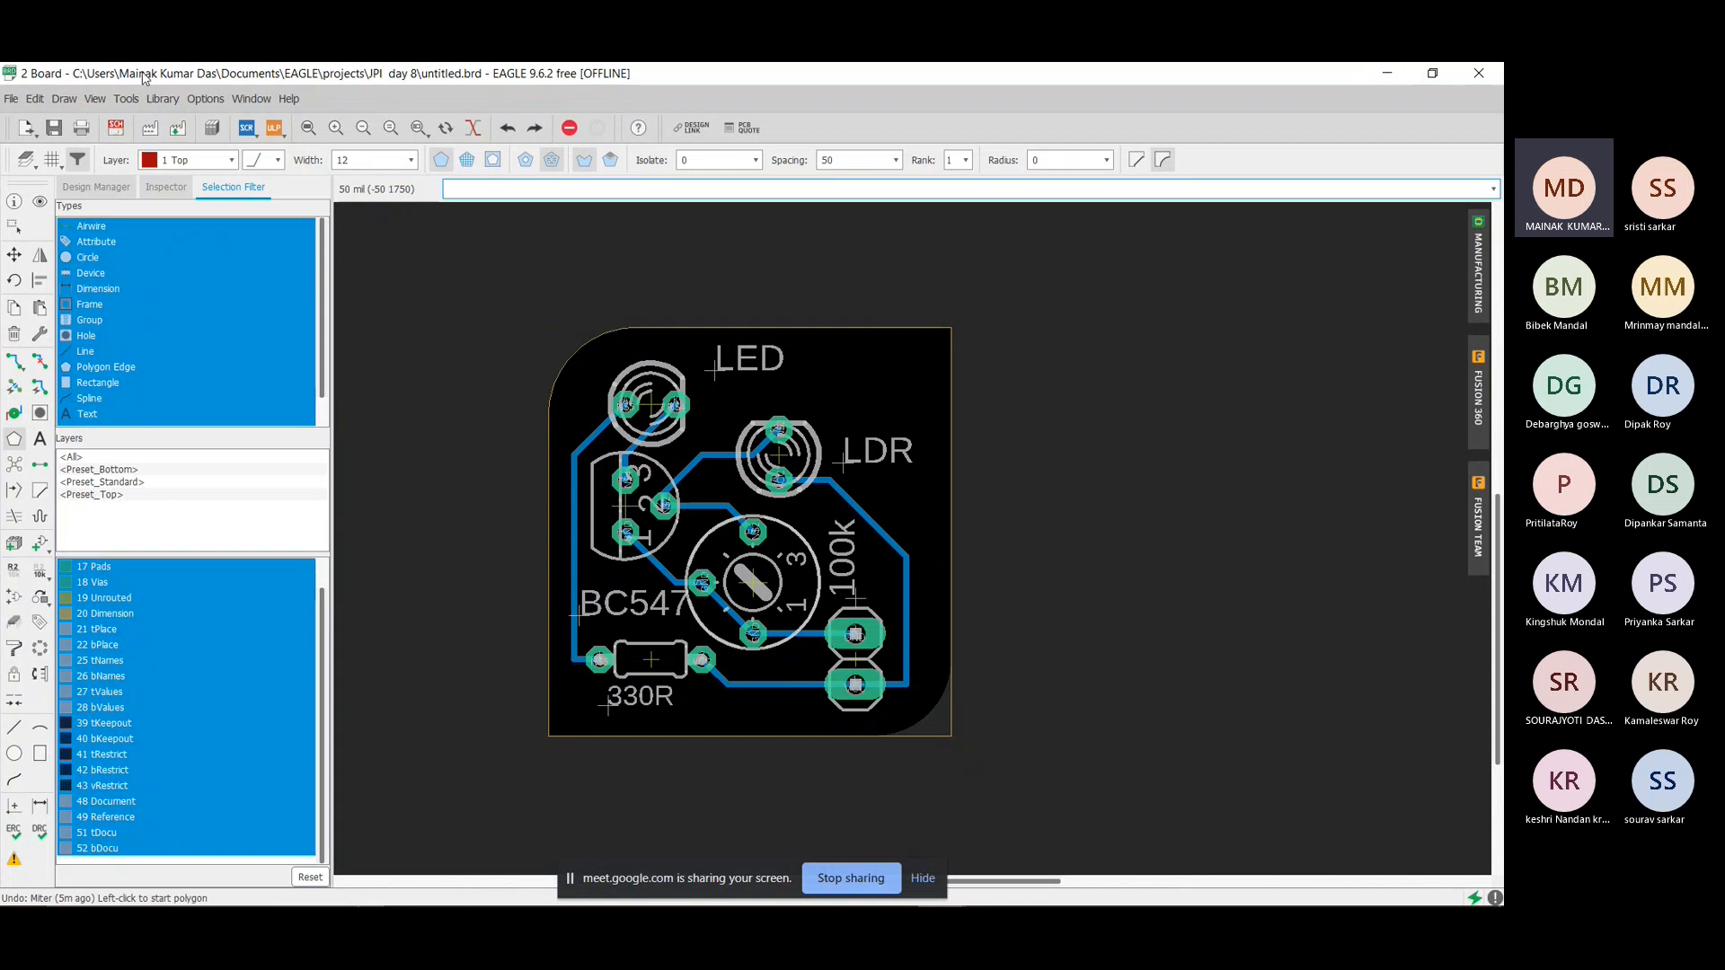
Set the Polygon tool to draw on the 16 Bottom layer.
{"action": "left_click", "coordinate": [235, 168]}
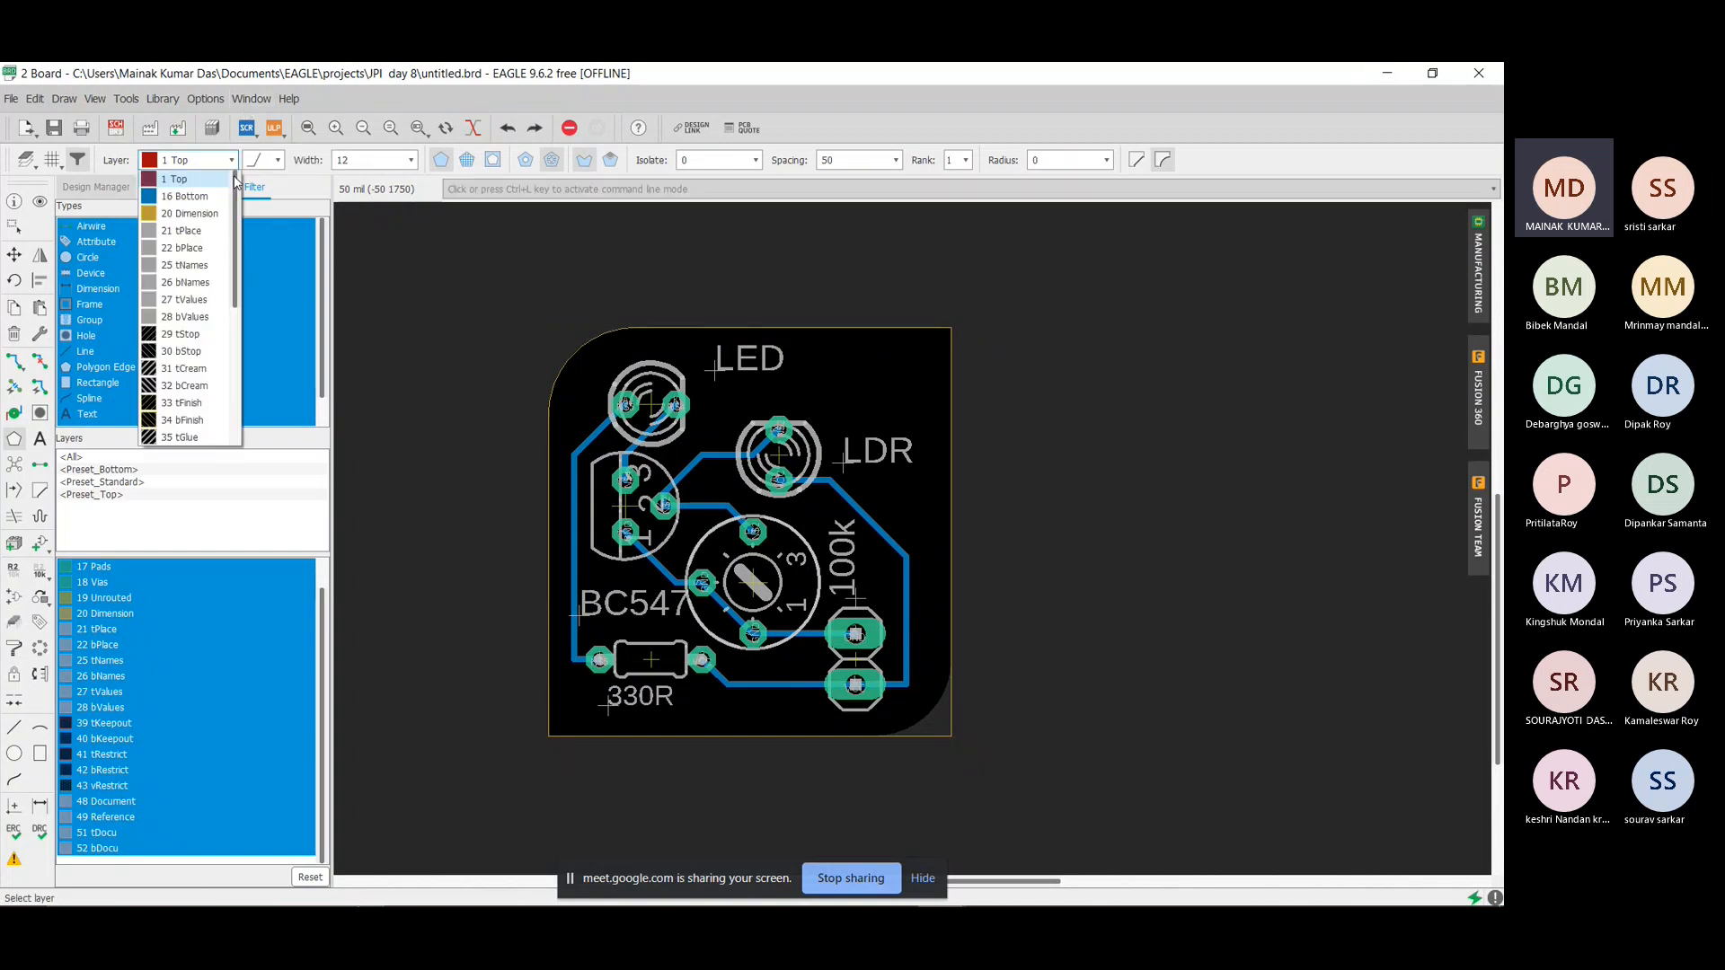
{"action": "left_click", "coordinate": [189, 200]}
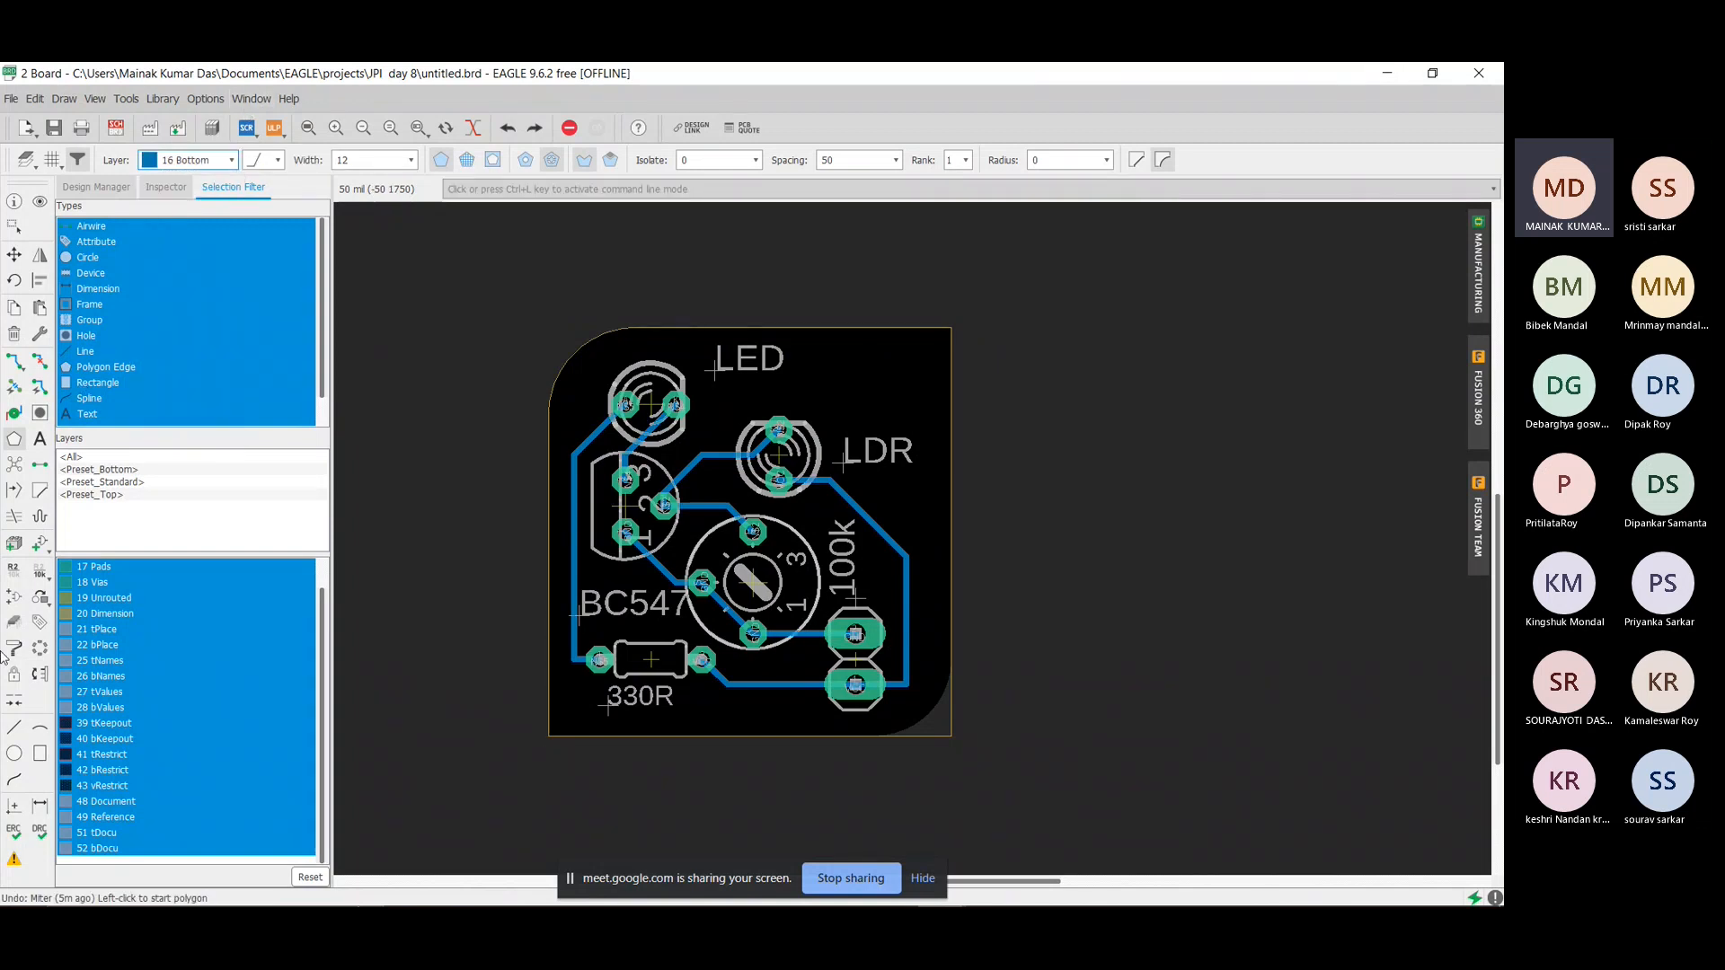
{"action": "left_click", "coordinate": [15, 437]}
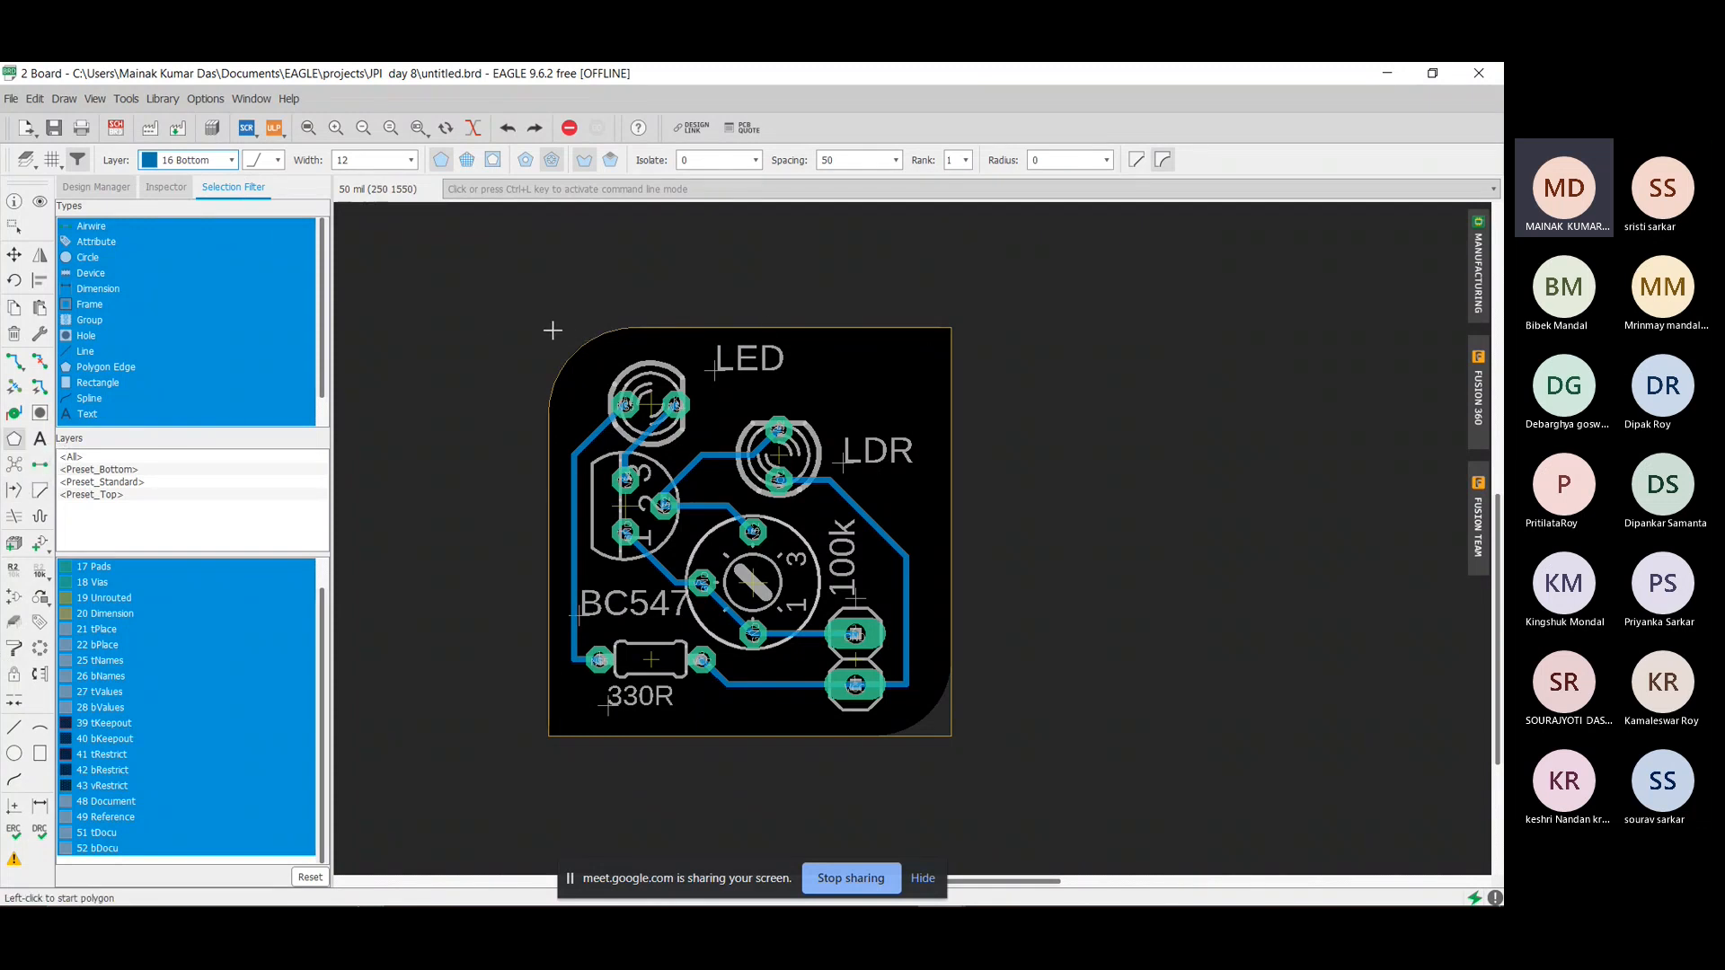
{"action": "left_click", "coordinate": [550, 328]}
{"action": "left_click", "coordinate": [954, 327]}
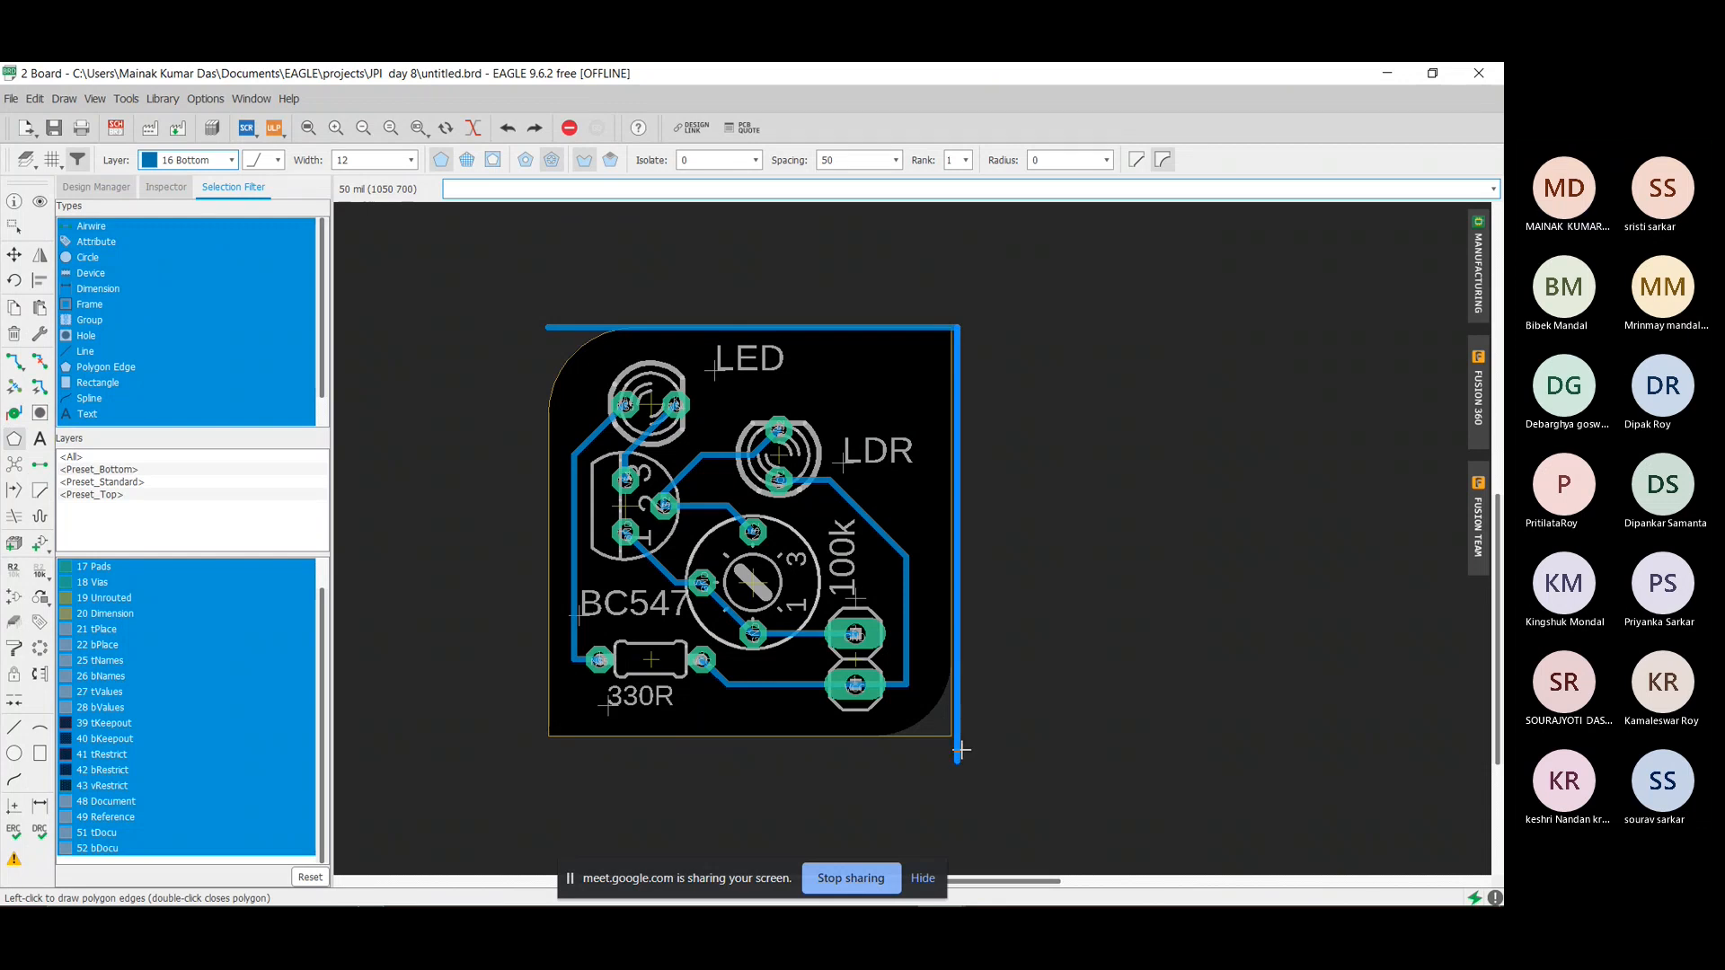
{"action": "key", "text": "Escape"}
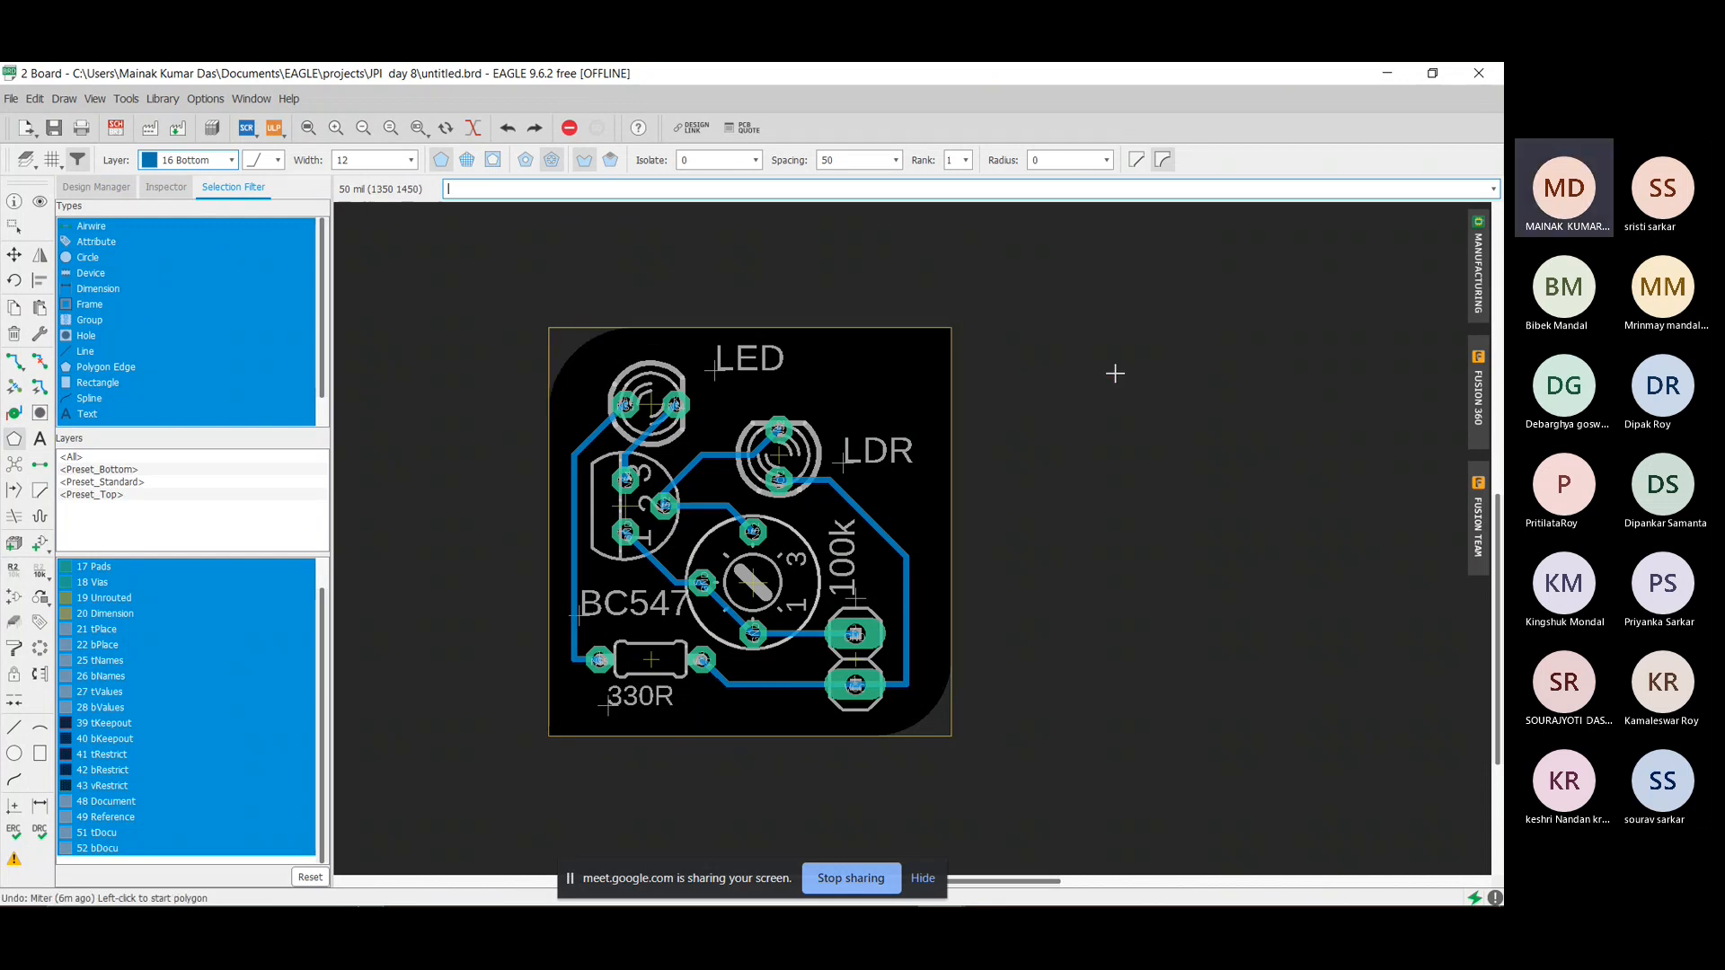
{"action": "key", "text": "ctrl+z"}
{"action": "key", "text": "ctrl+z"}
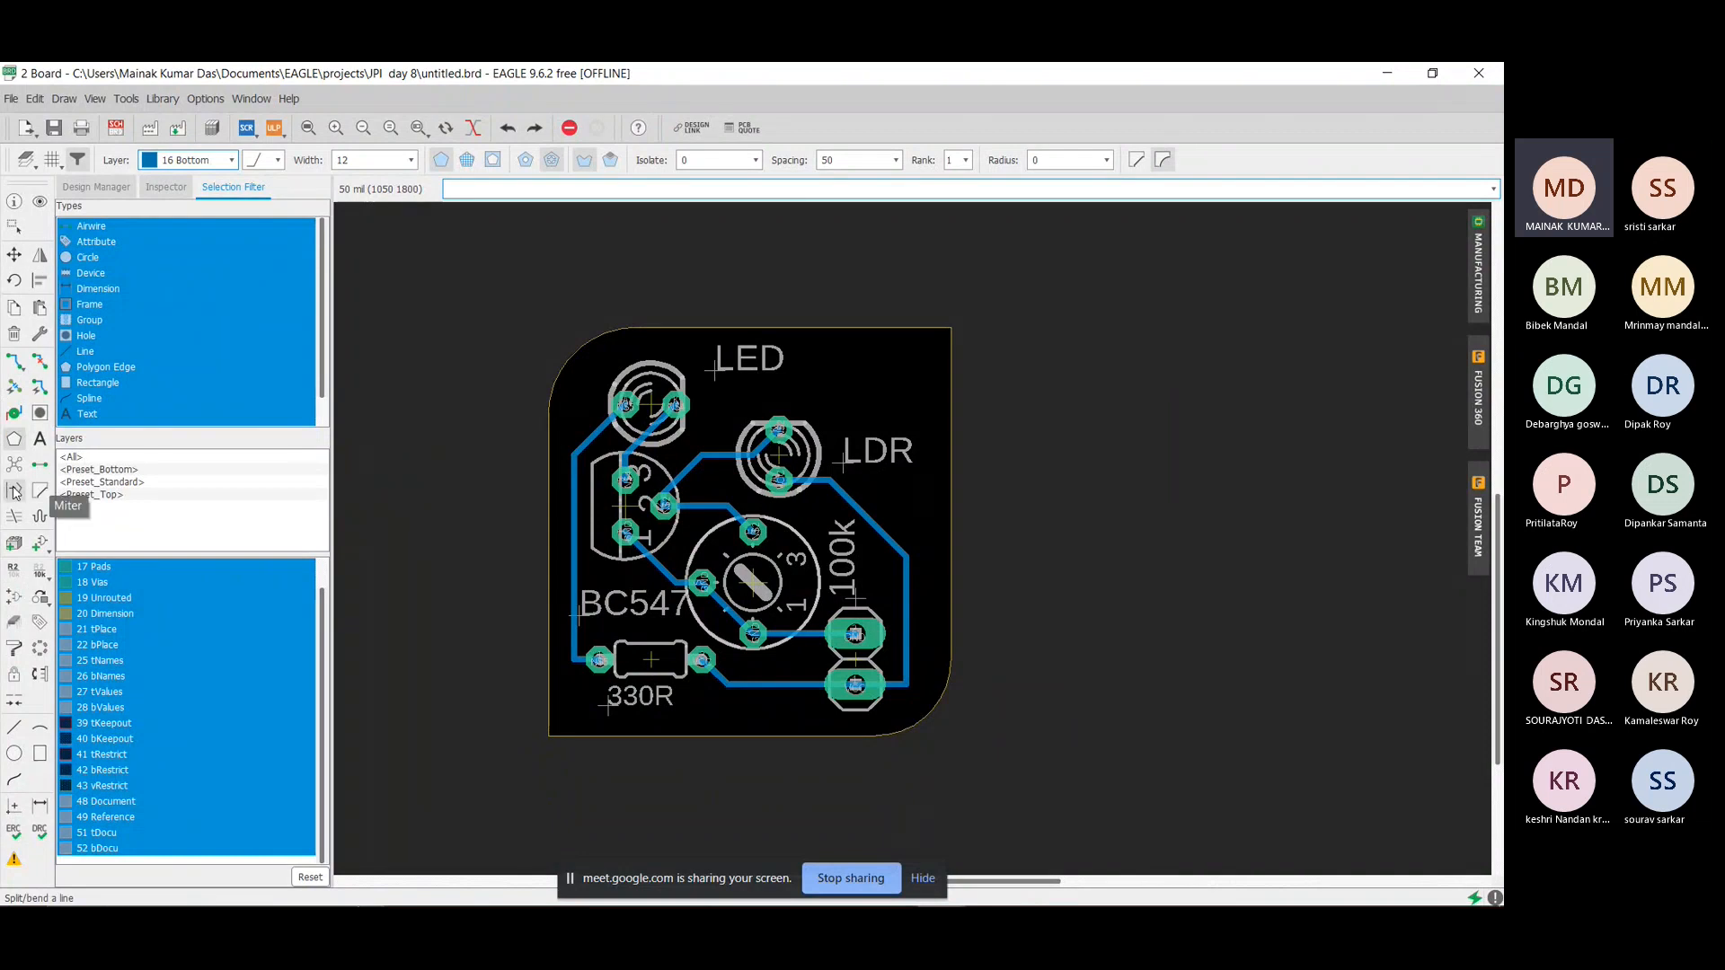
Draw a closed rectangular polygon on the 16 Bottom layer around the whole board outline, with width 12.
{"action": "left_click", "coordinate": [15, 439]}
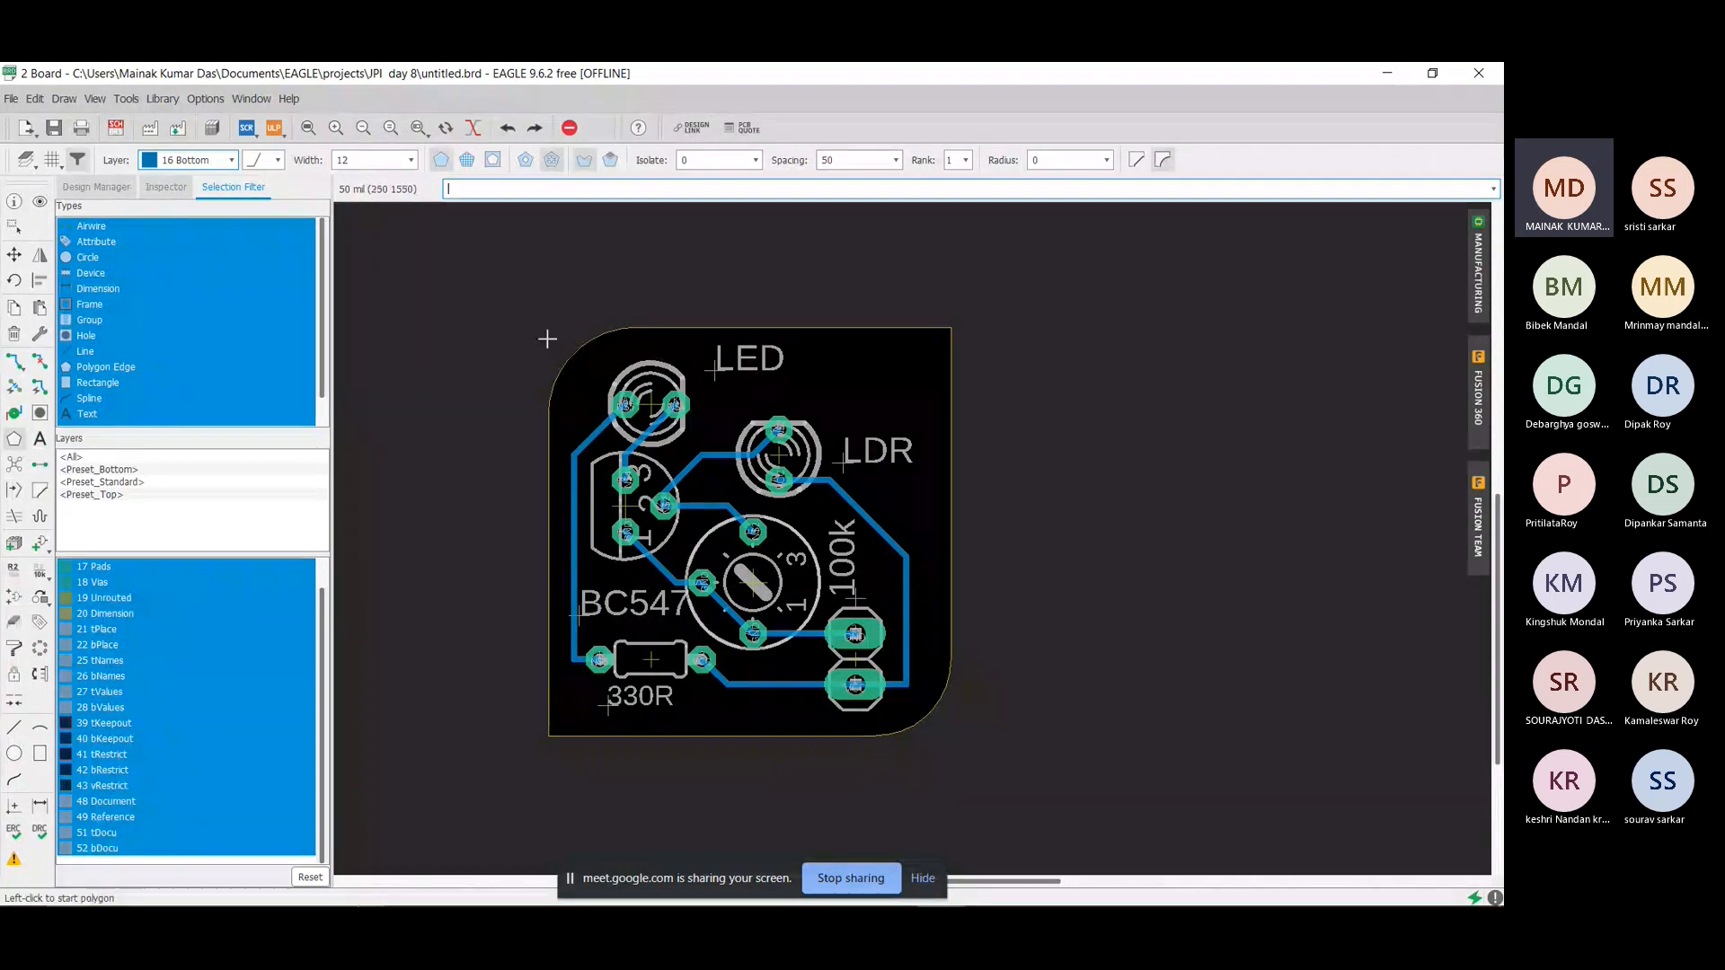
{"action": "left_click", "coordinate": [549, 328]}
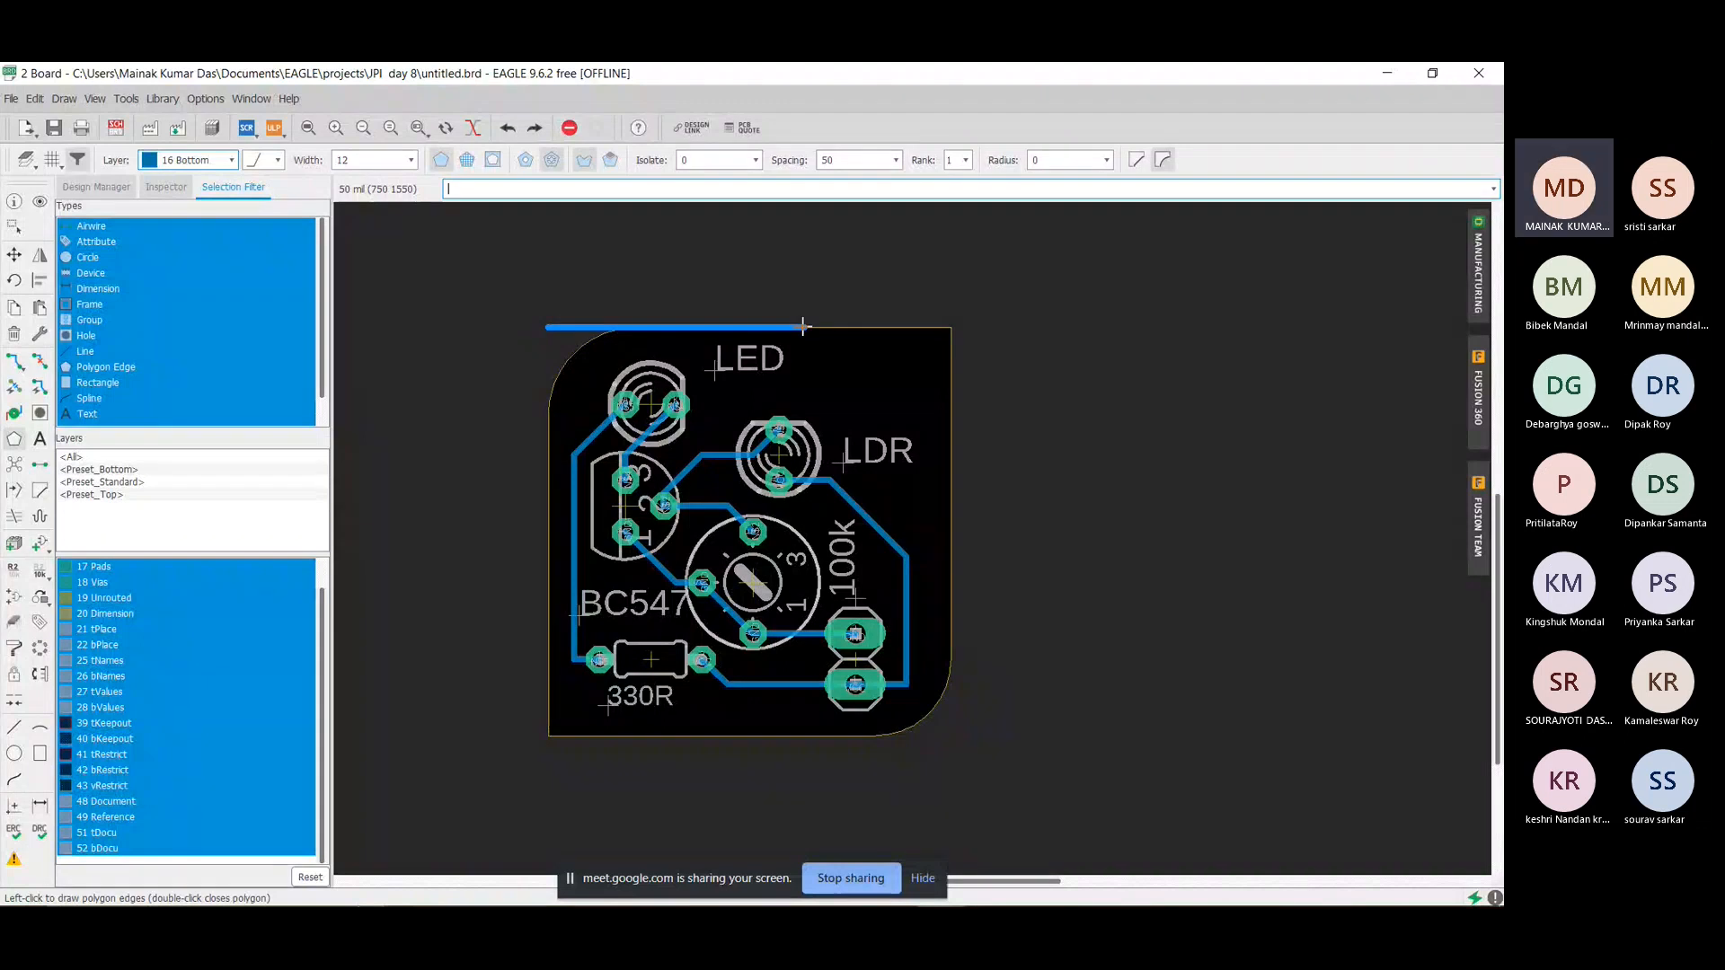
{"action": "left_click", "coordinate": [956, 328]}
{"action": "left_click", "coordinate": [958, 735]}
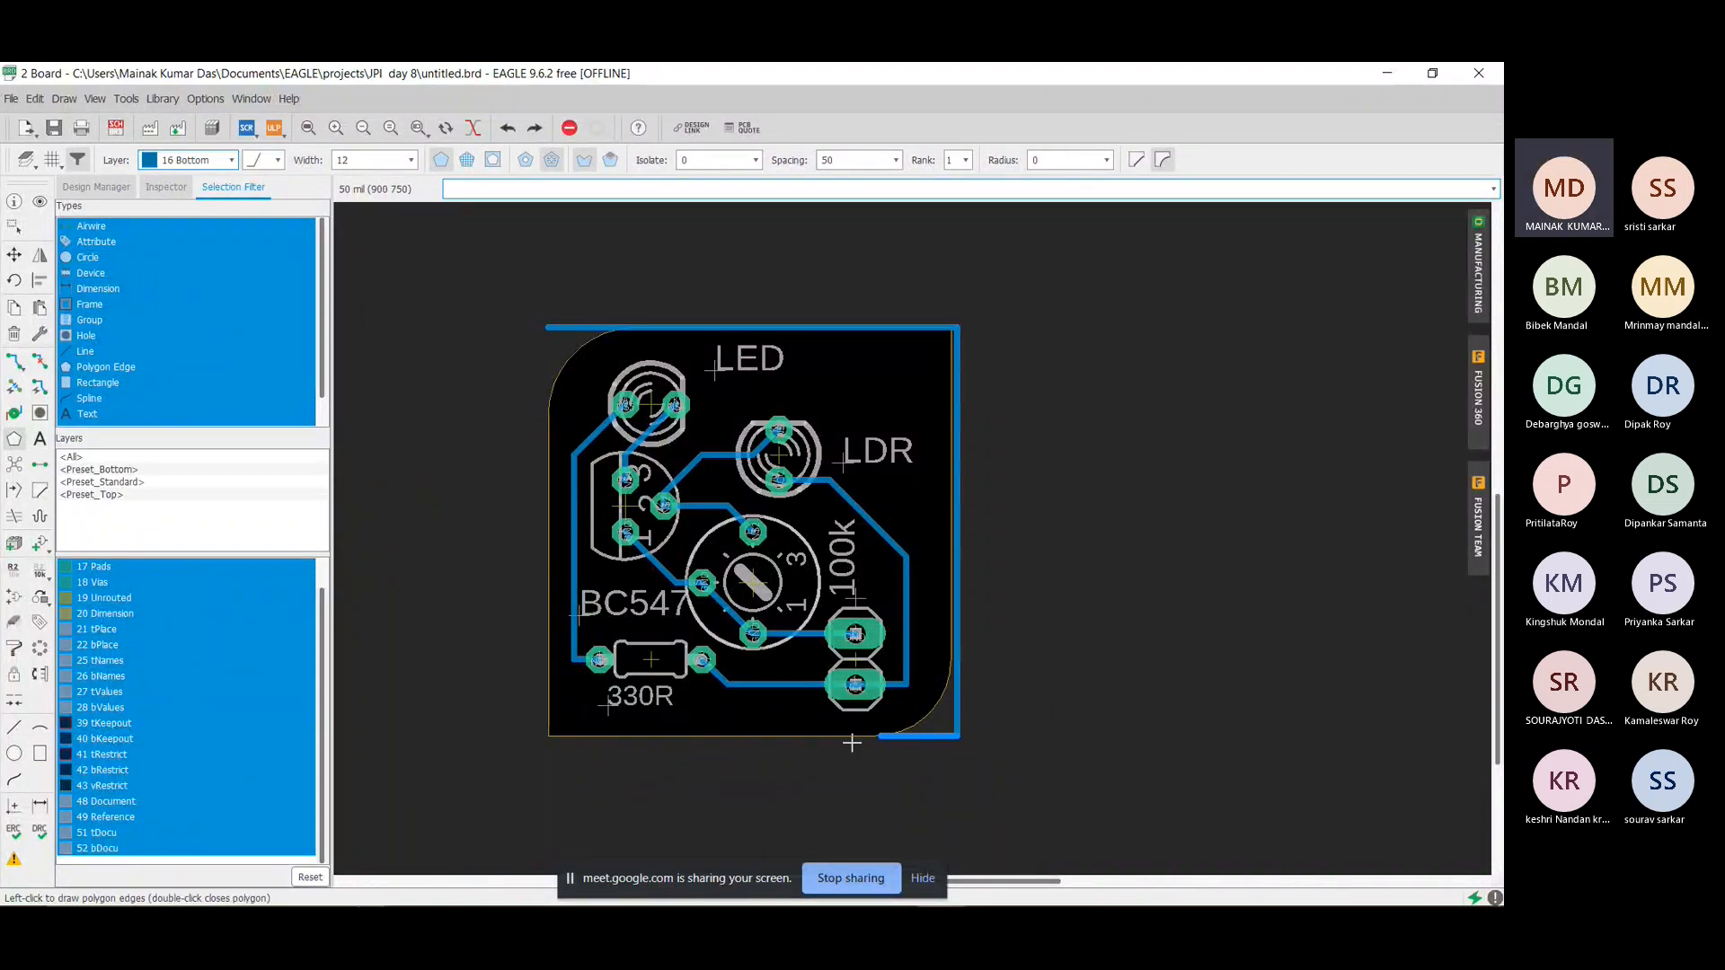
{"action": "left_click", "coordinate": [543, 733]}
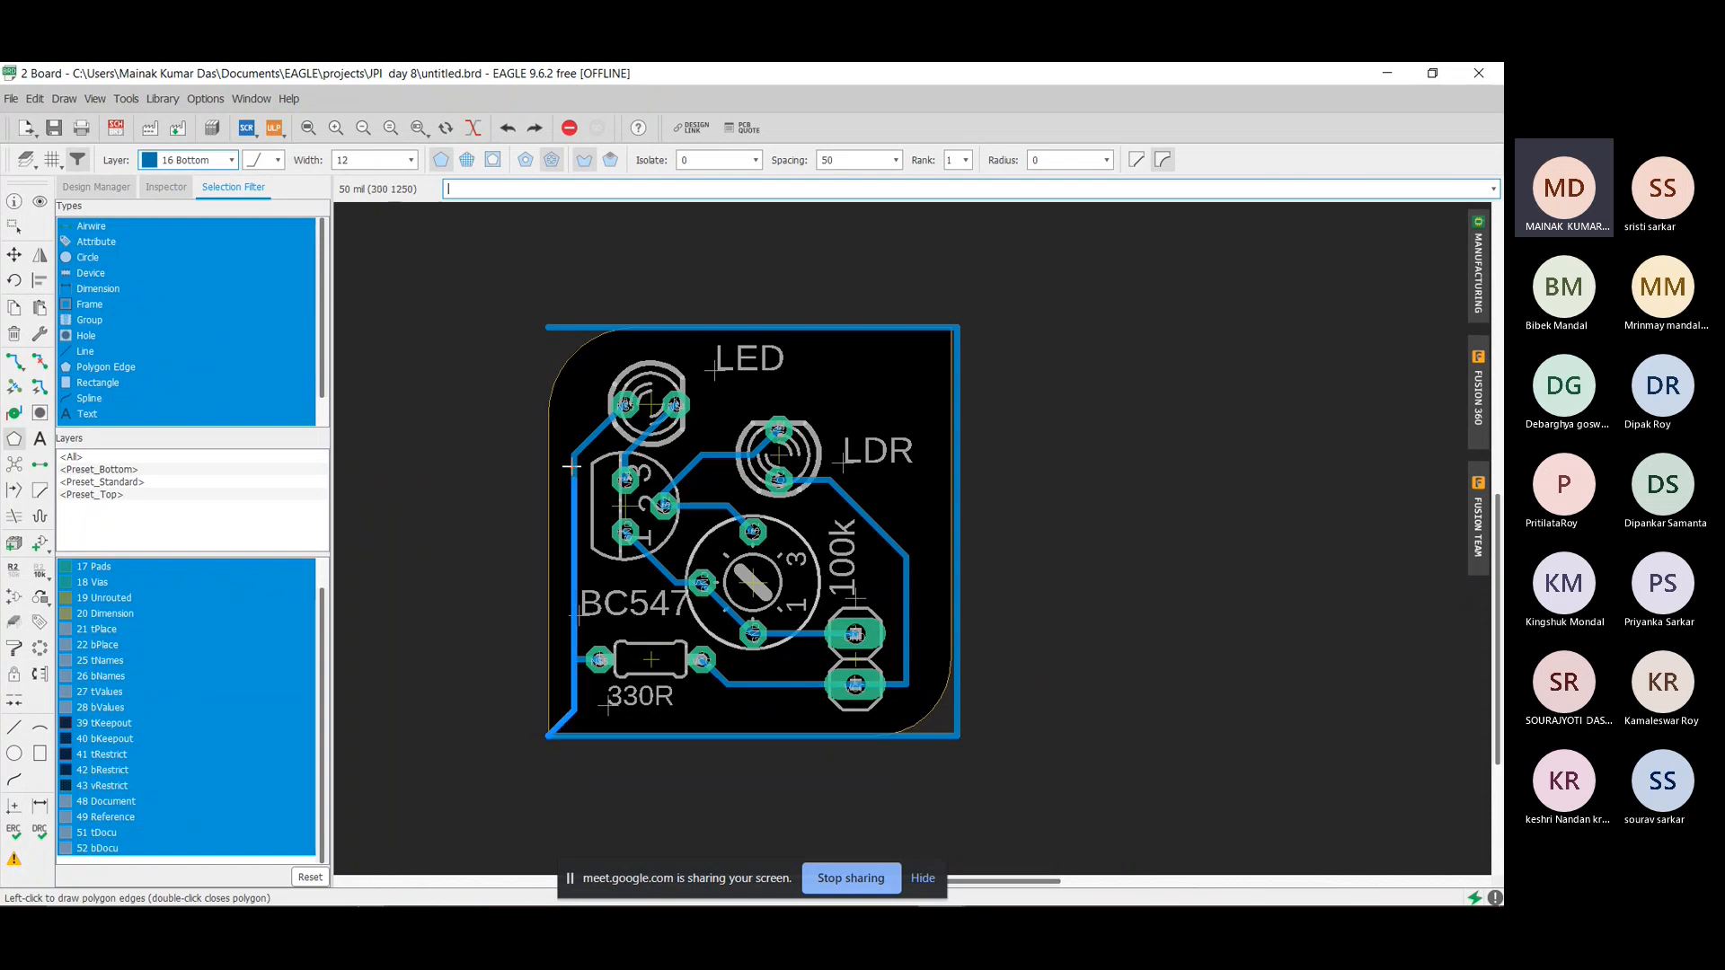
{"action": "double_click", "coordinate": [546, 326]}
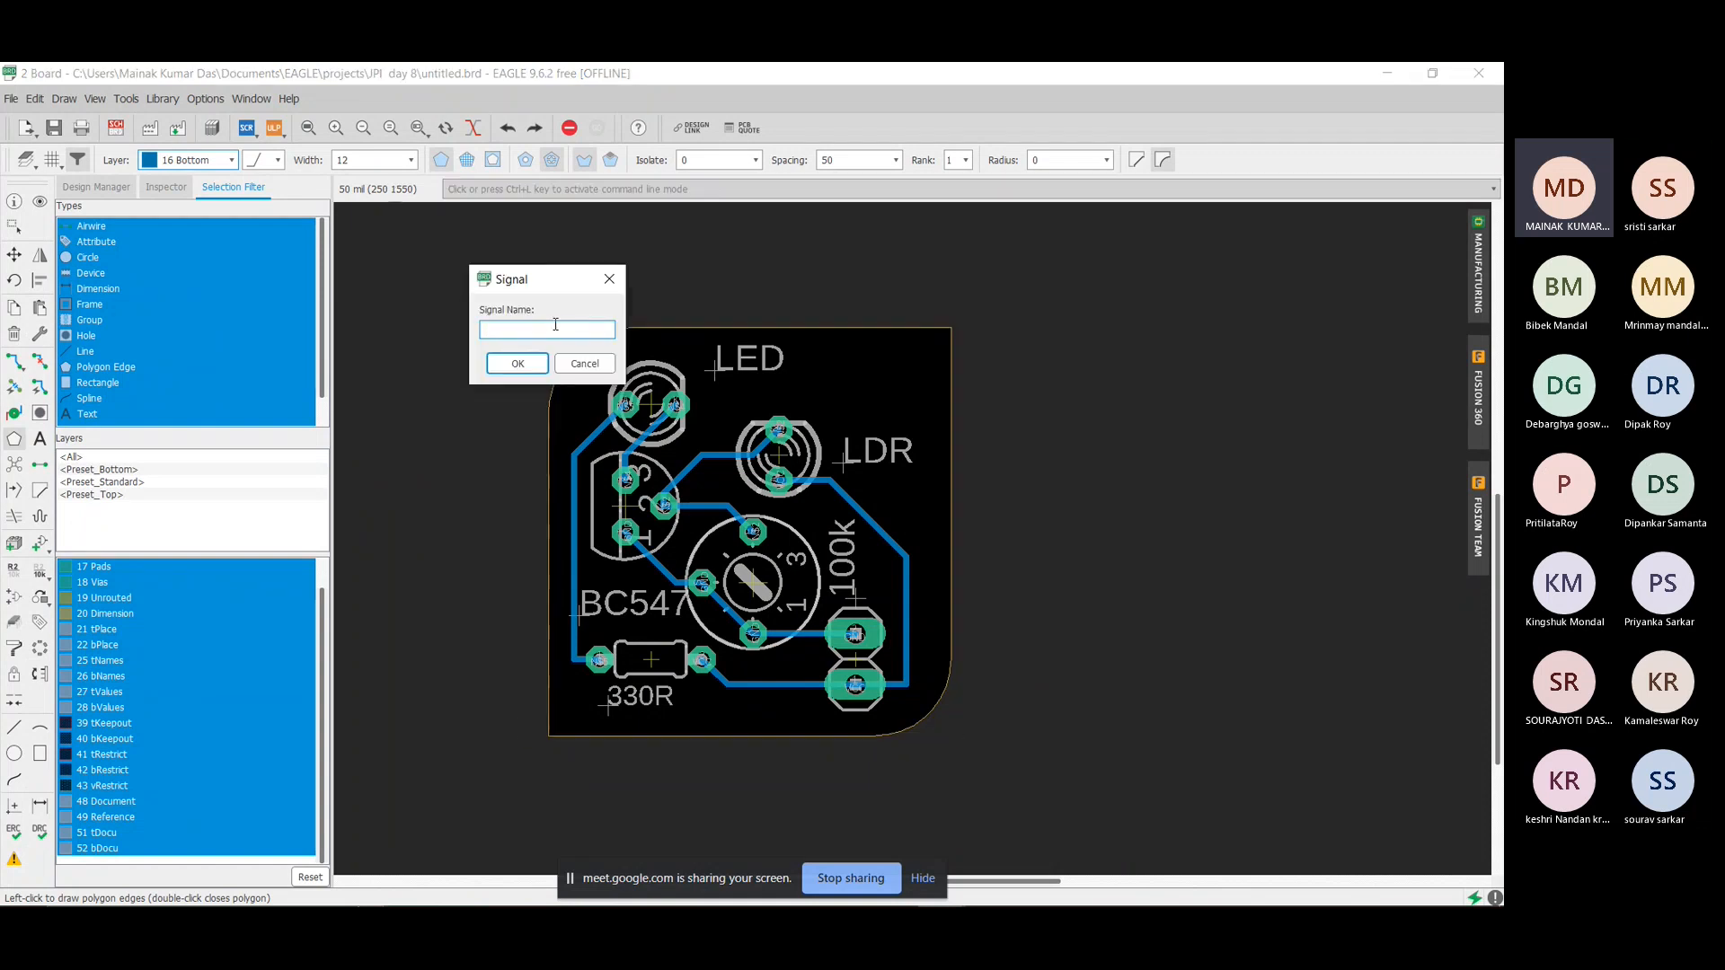
Assign the signal name GND to the new polygon.
{"action": "type", "text": "G"}
{"action": "key", "text": "BackSpace"}
{"action": "type", "text": "GND"}
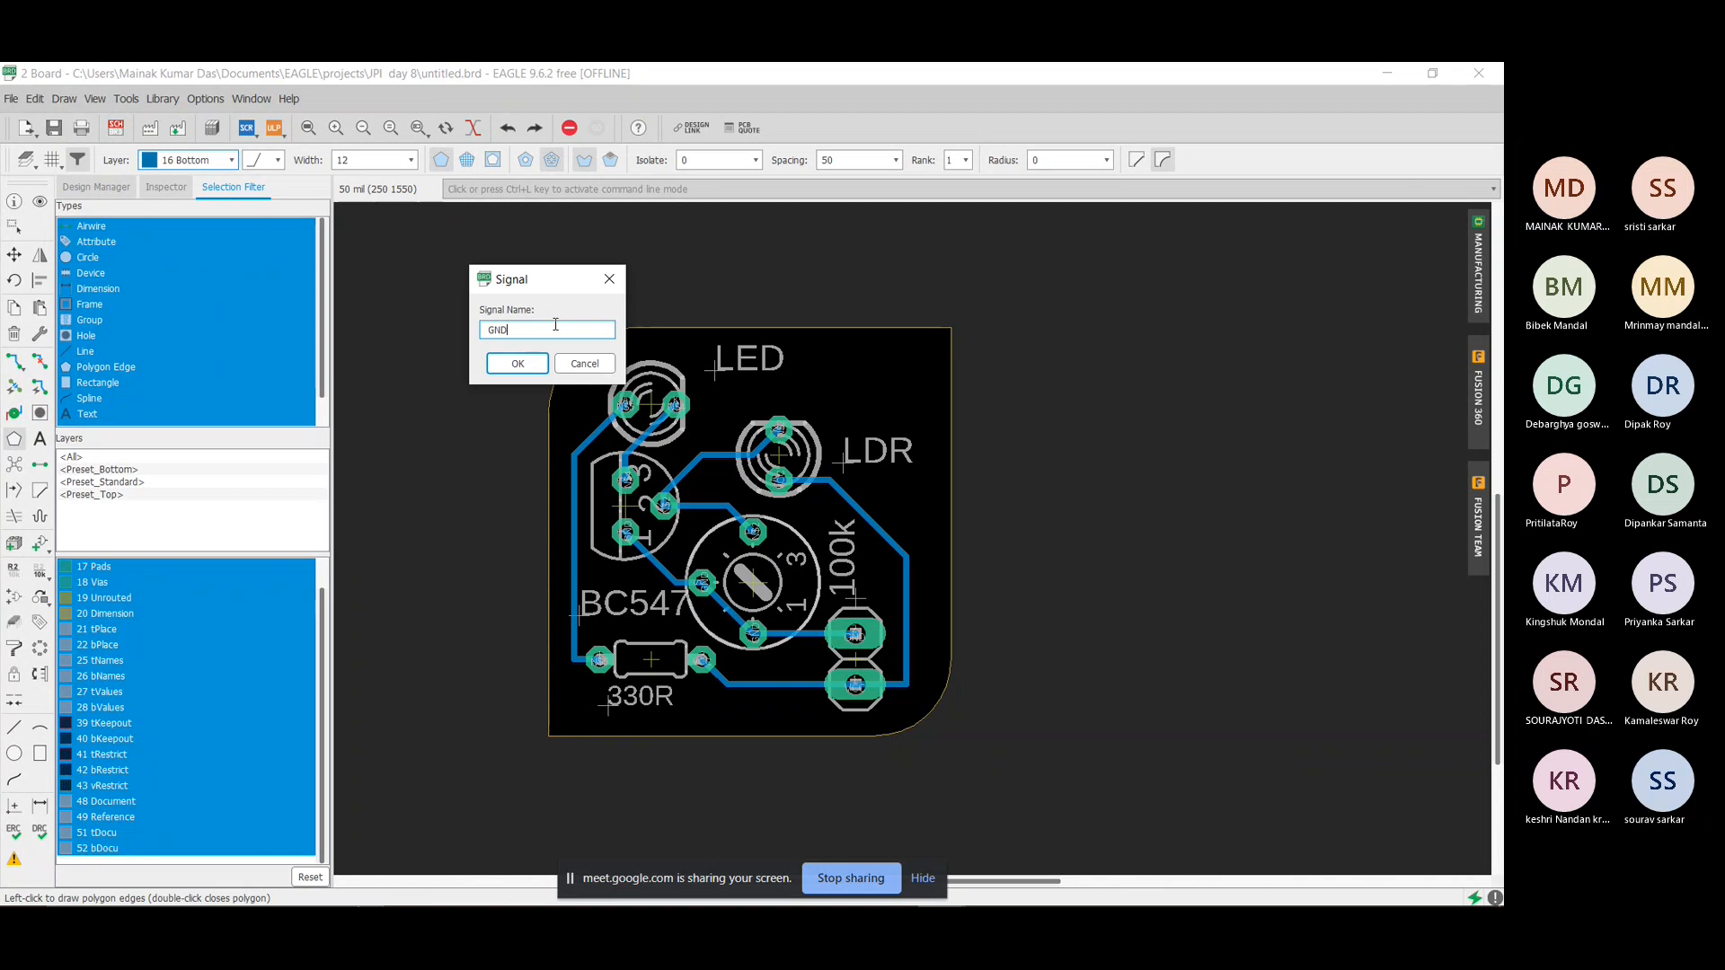
{"action": "key", "text": "Return"}
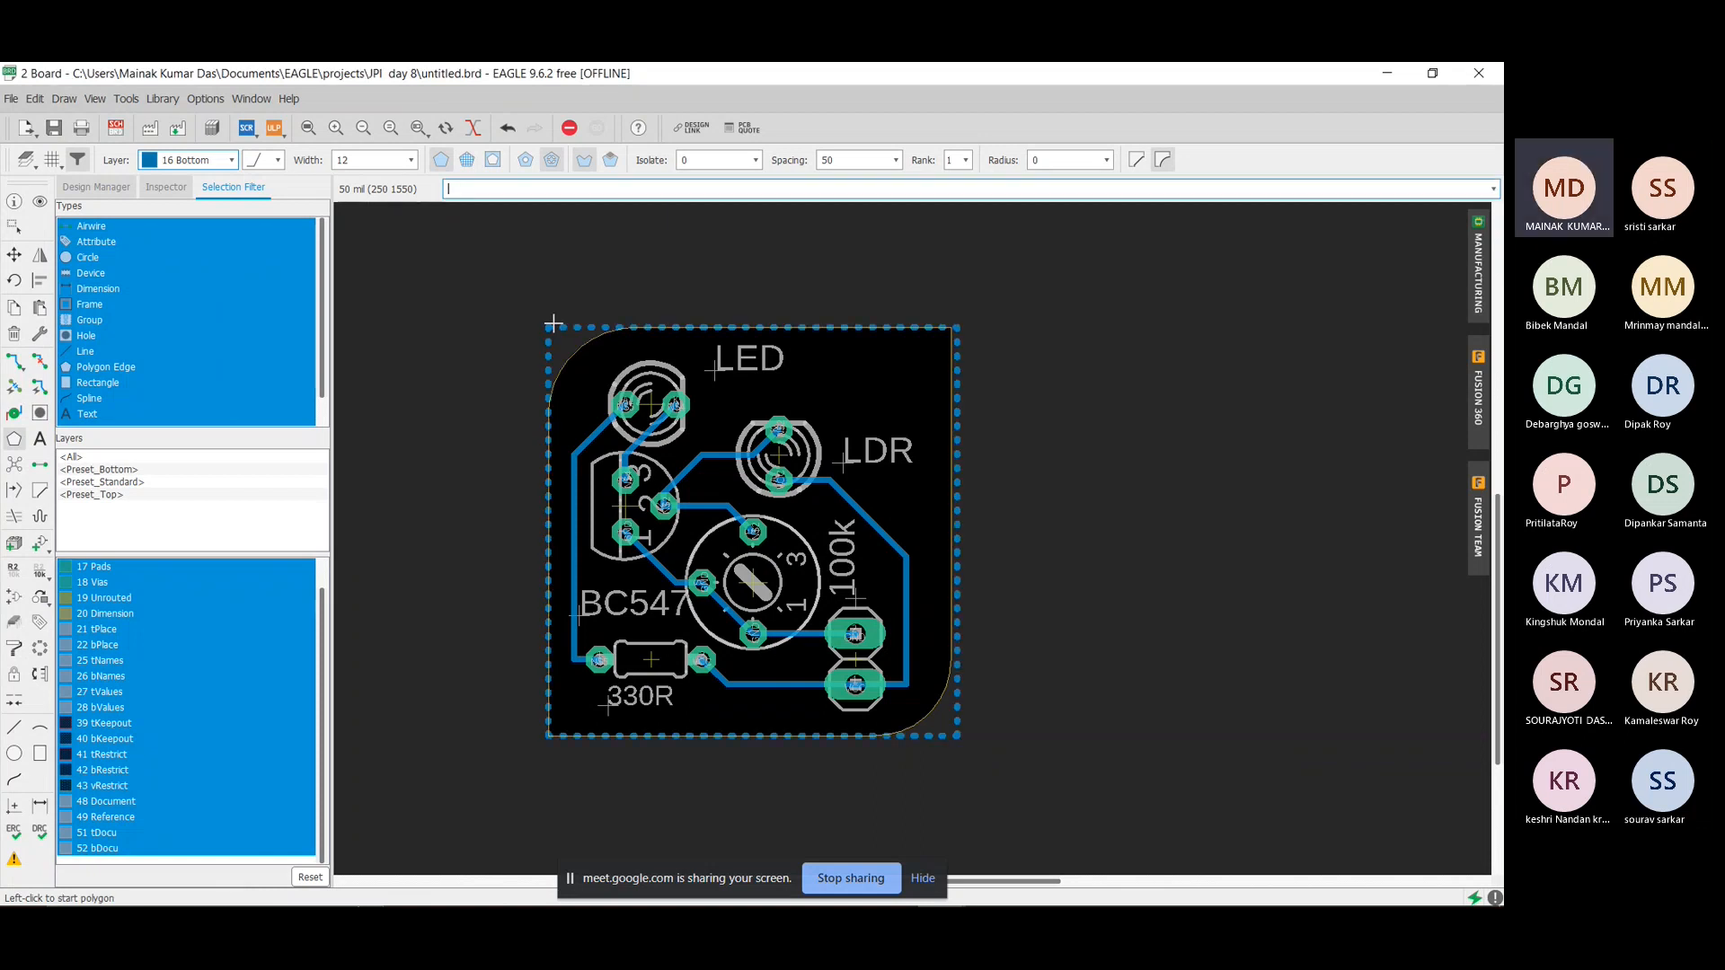
Run Ratsnest to fill the GND polygon with copper and inspect the pour around the pads and traces.
{"action": "left_click", "coordinate": [8, 469]}
{"action": "scroll", "coordinate": [821, 495], "scroll_direction": "up", "scroll_amount": 2}
{"action": "scroll", "coordinate": [821, 496], "scroll_direction": "up", "scroll_amount": 1}
{"action": "scroll", "coordinate": [825, 492], "scroll_direction": "down", "scroll_amount": 2}
{"action": "scroll", "coordinate": [825, 492], "scroll_direction": "up", "scroll_amount": 2}
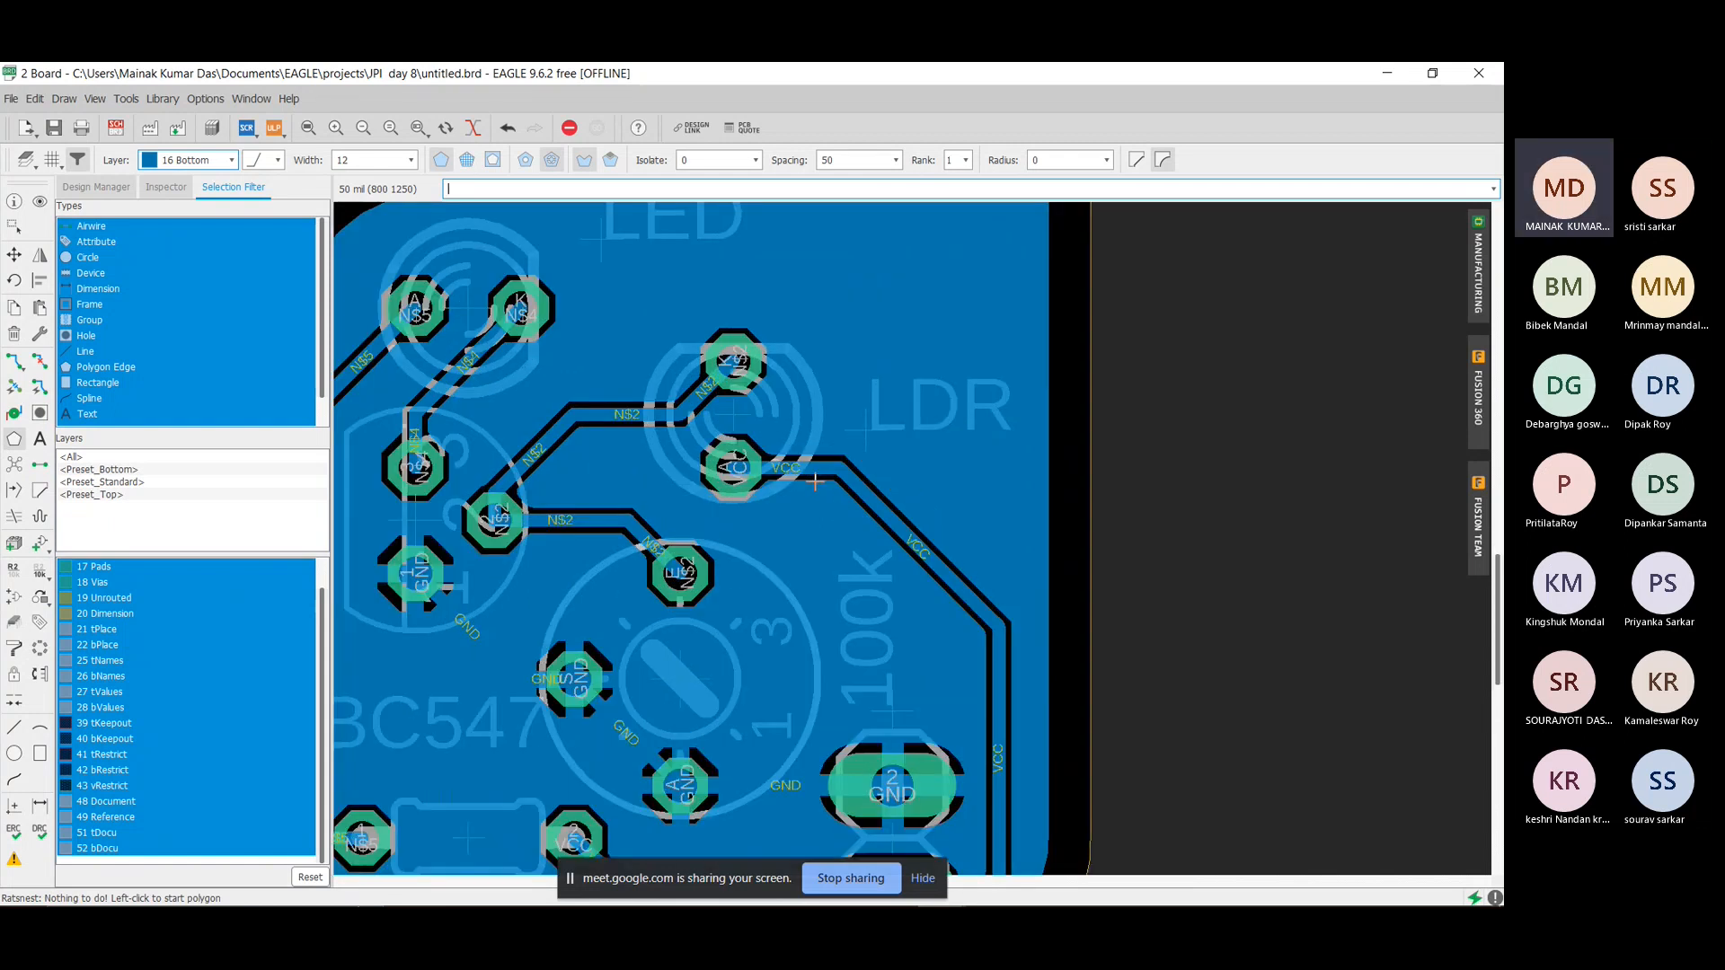
{"action": "scroll", "coordinate": [814, 483], "scroll_direction": "down", "scroll_amount": 3}
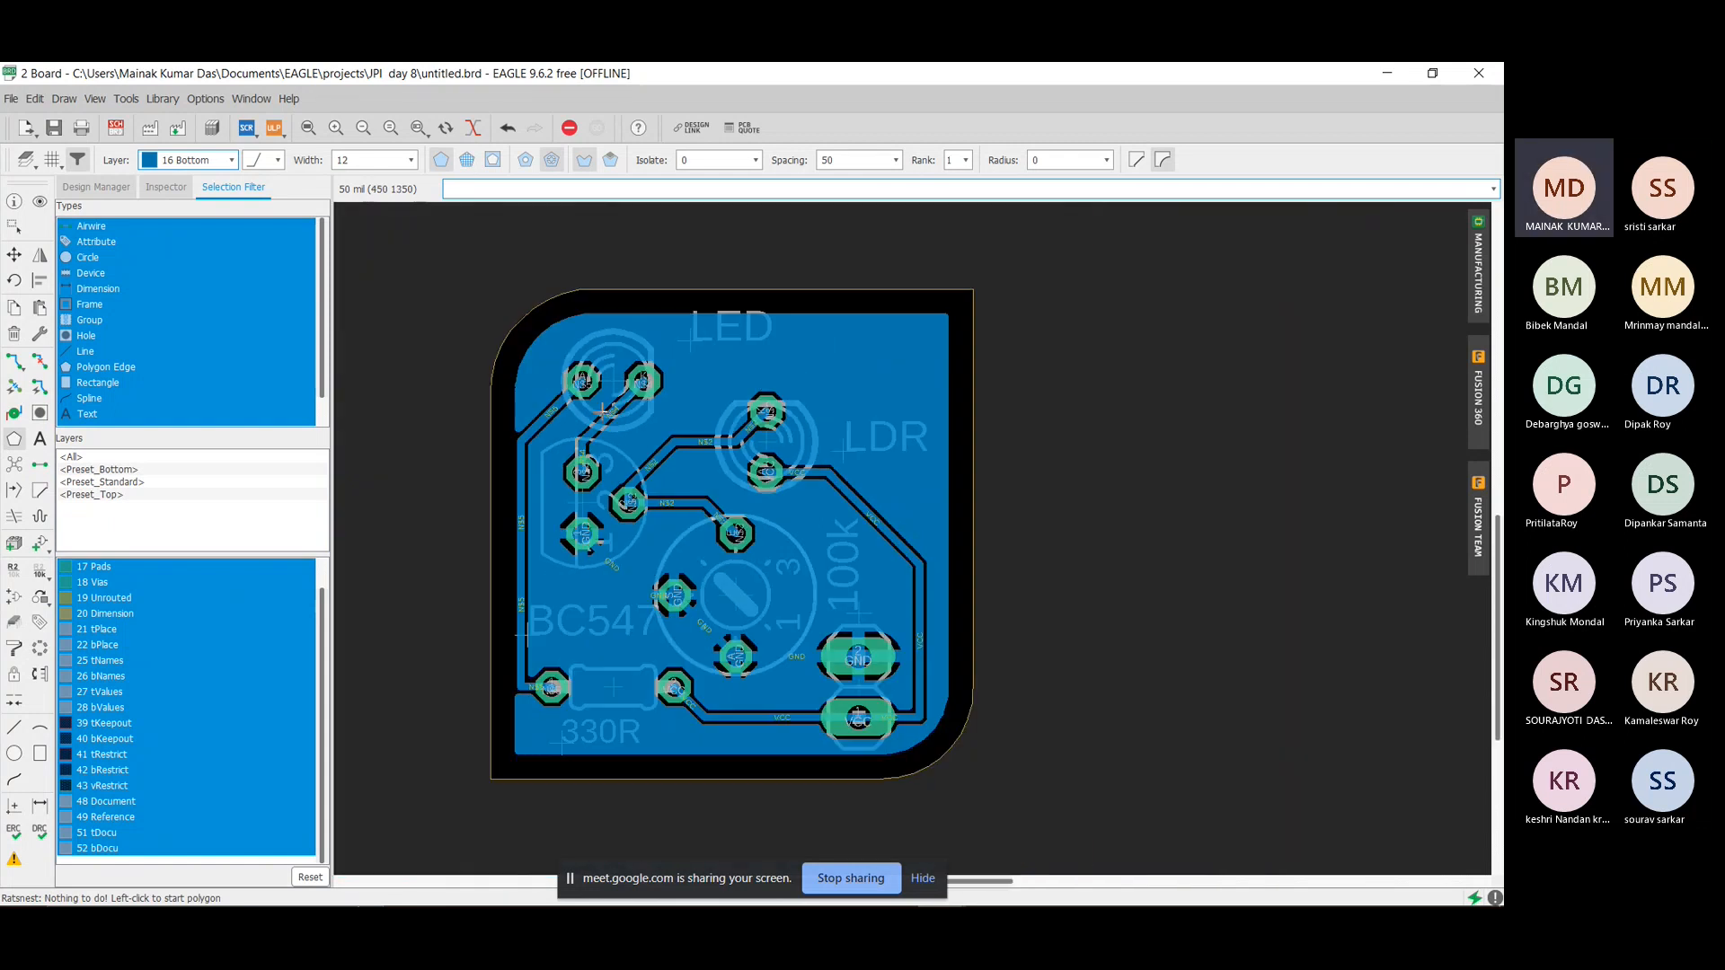
{"action": "scroll", "coordinate": [598, 406], "scroll_direction": "down", "scroll_amount": 3}
{"action": "scroll", "coordinate": [620, 423], "scroll_direction": "up", "scroll_amount": 3}
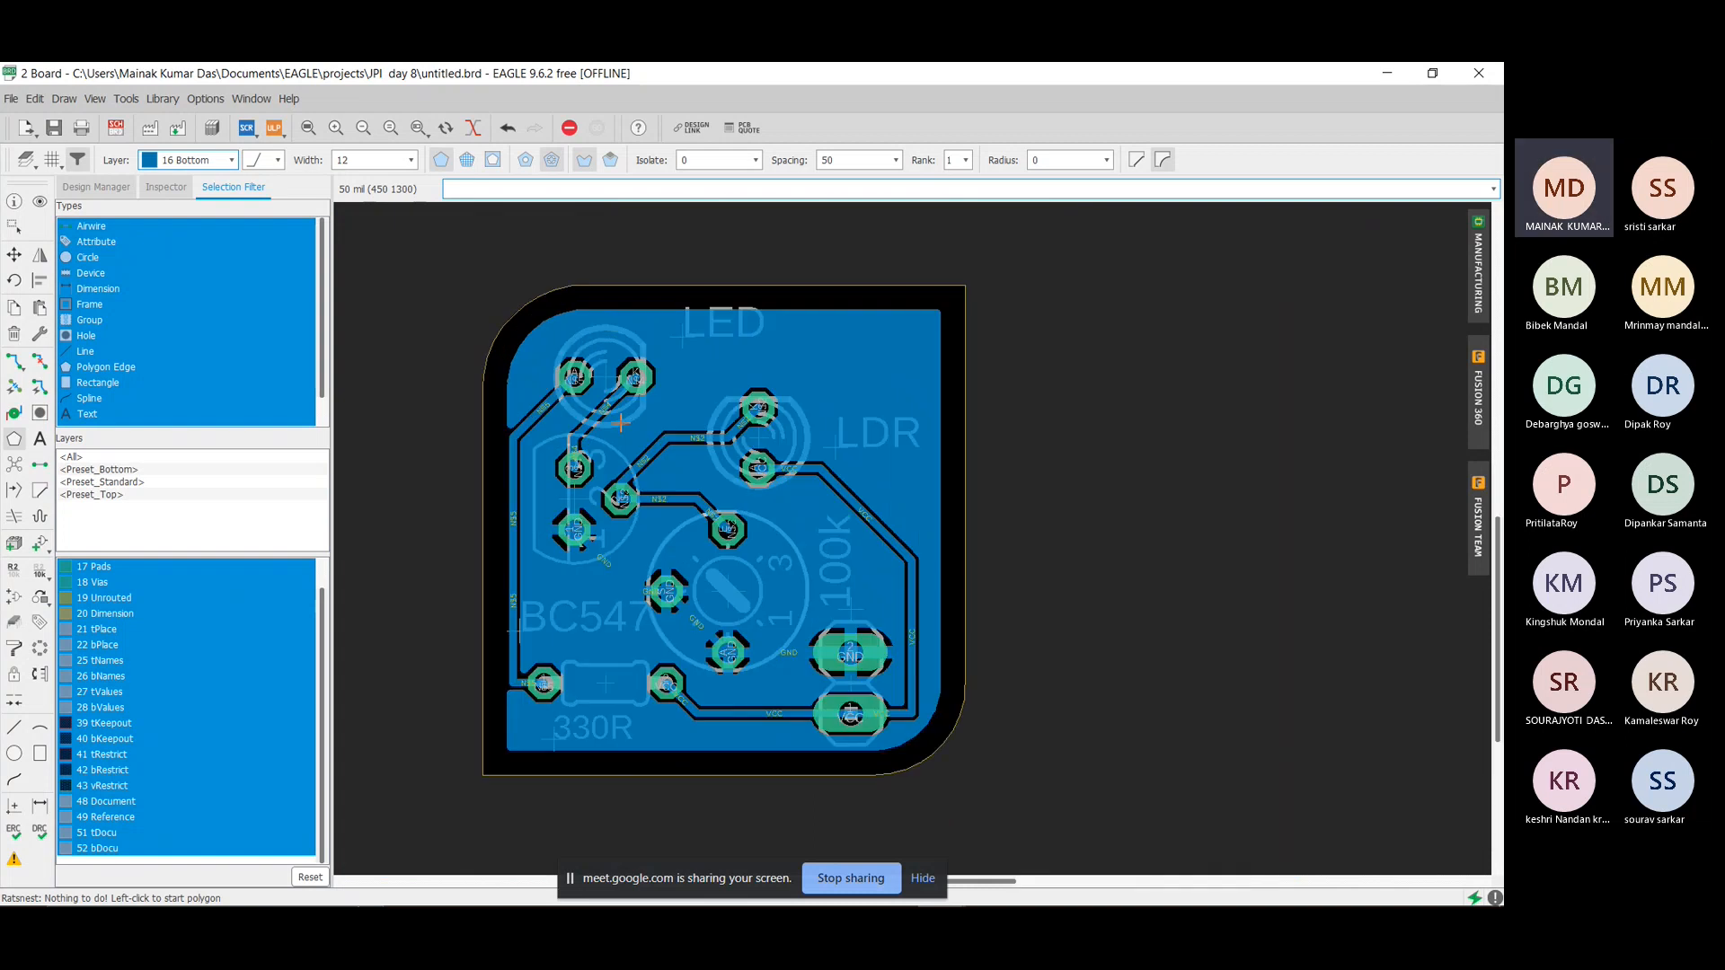
Hide the bValues, tValues, bNames and tNames layers in the visible layer settings.
{"action": "left_click", "coordinate": [24, 170]}
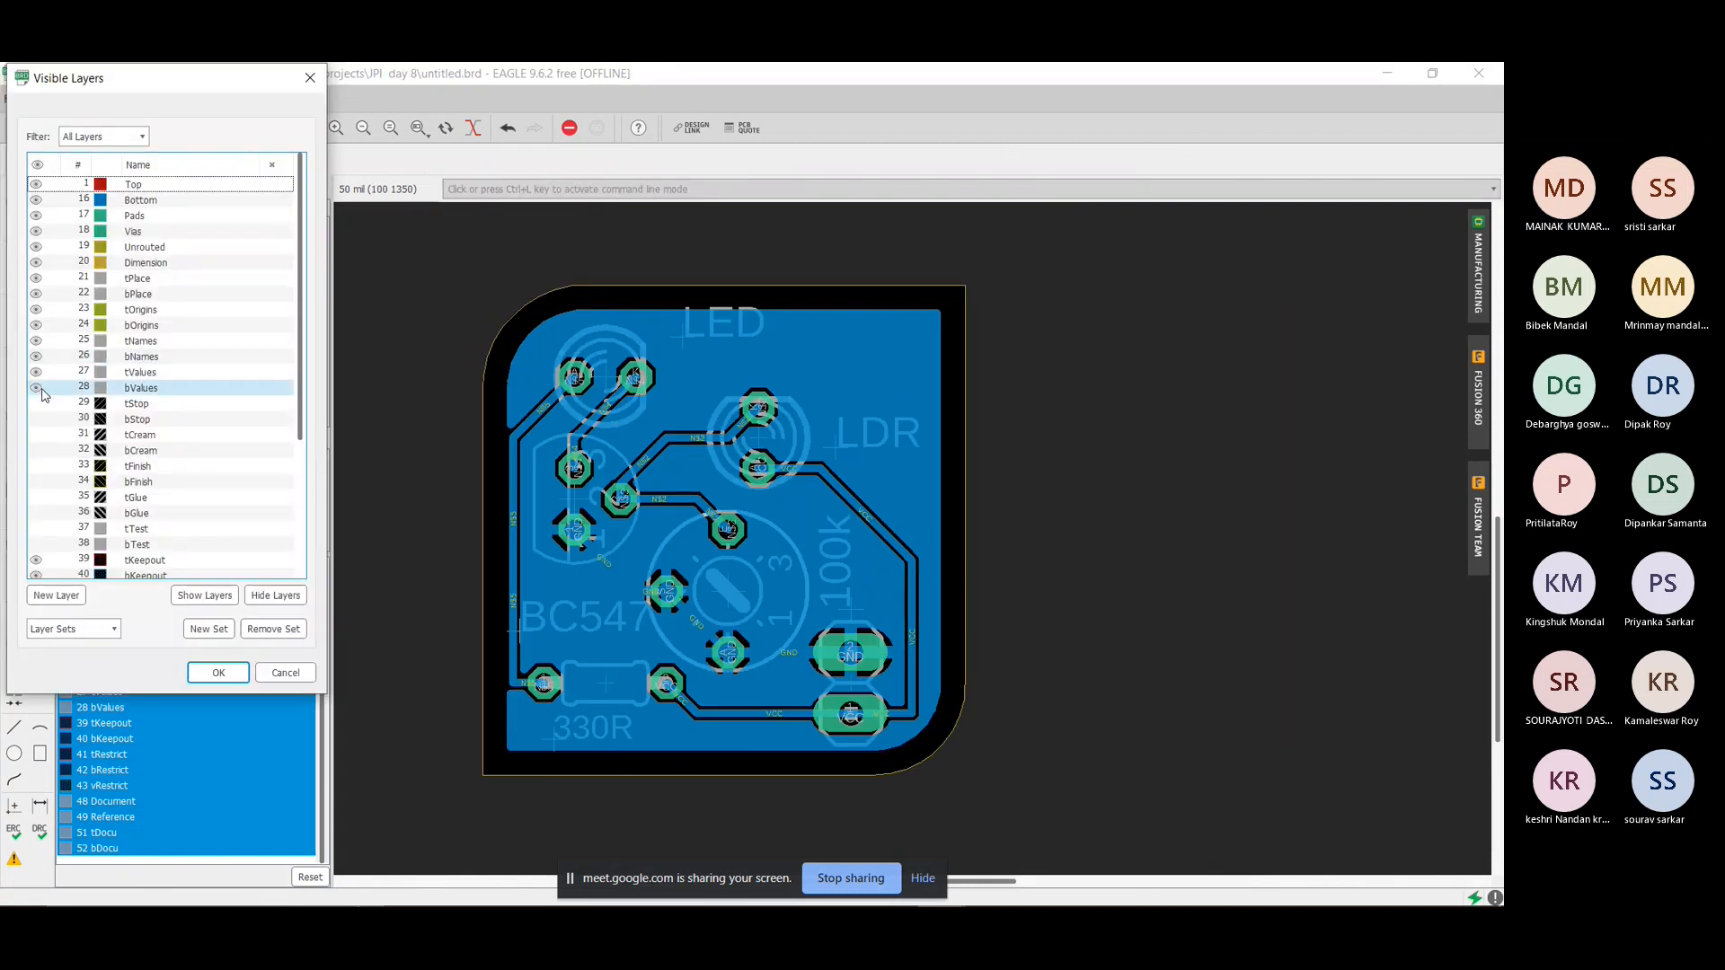
{"action": "left_click", "coordinate": [36, 388]}
{"action": "left_click", "coordinate": [36, 372]}
{"action": "left_click", "coordinate": [36, 357]}
{"action": "left_click", "coordinate": [36, 341]}
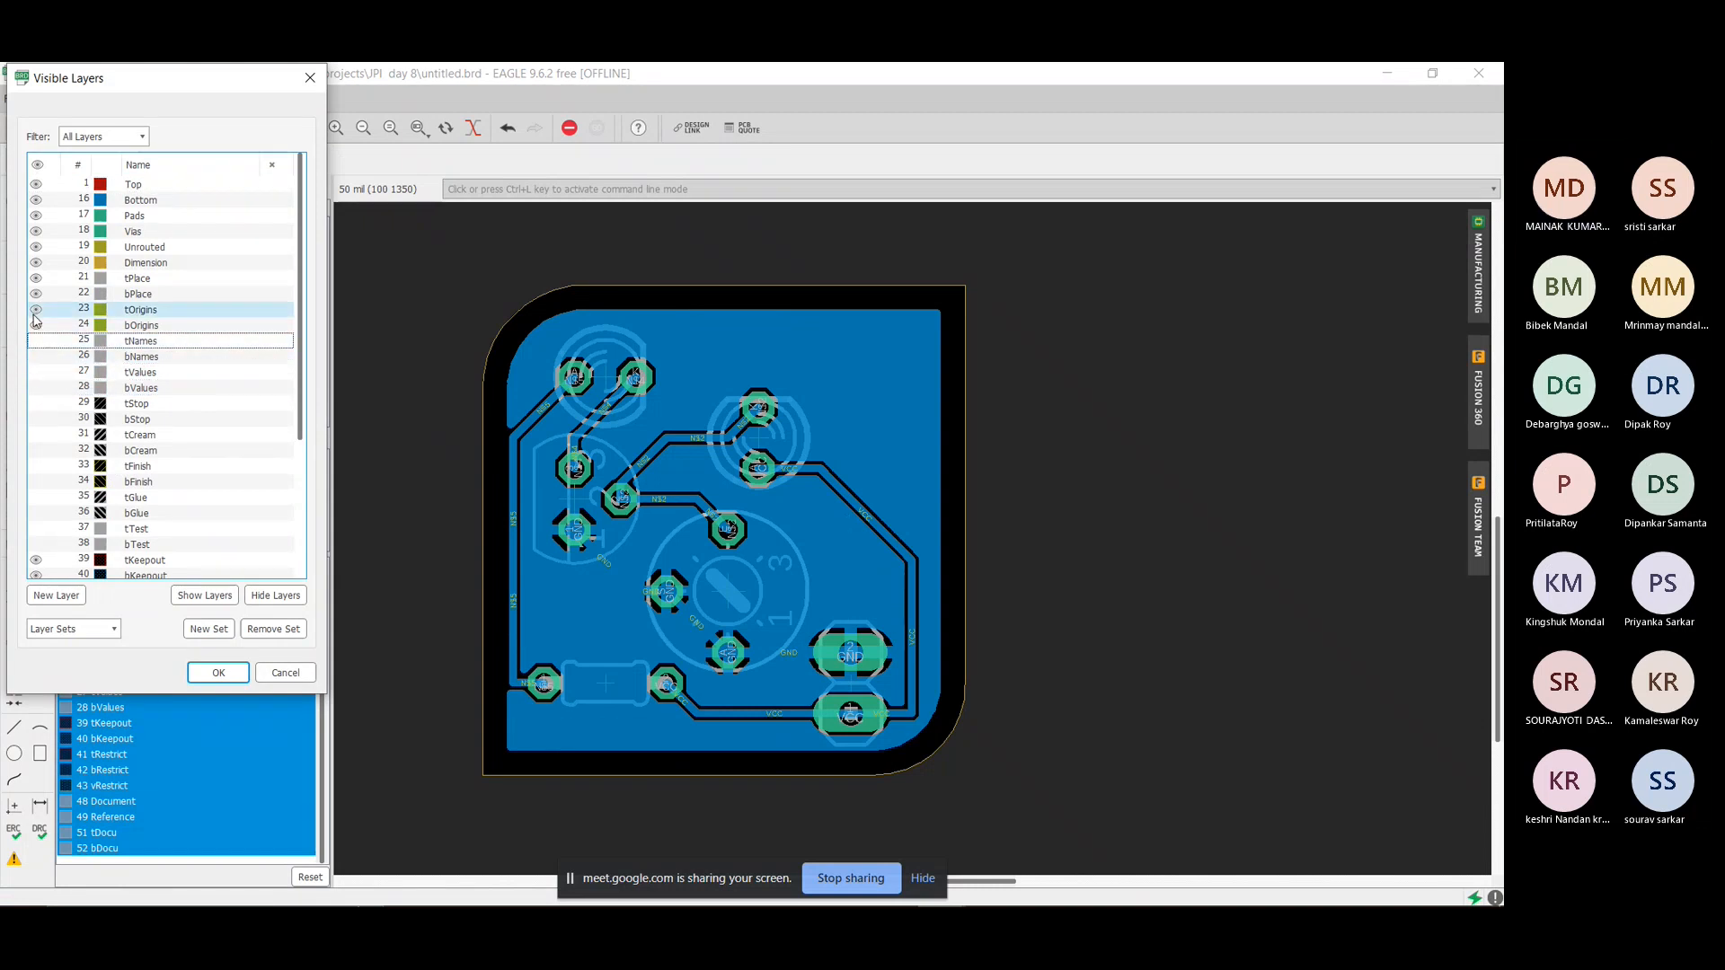
Hide the bOrigins, tOrigins, bPlace, tPlace and Unrouted layers, keeping the Dimension layer visible.
{"action": "left_click", "coordinate": [36, 326]}
{"action": "left_click", "coordinate": [36, 310]}
{"action": "left_click", "coordinate": [36, 293]}
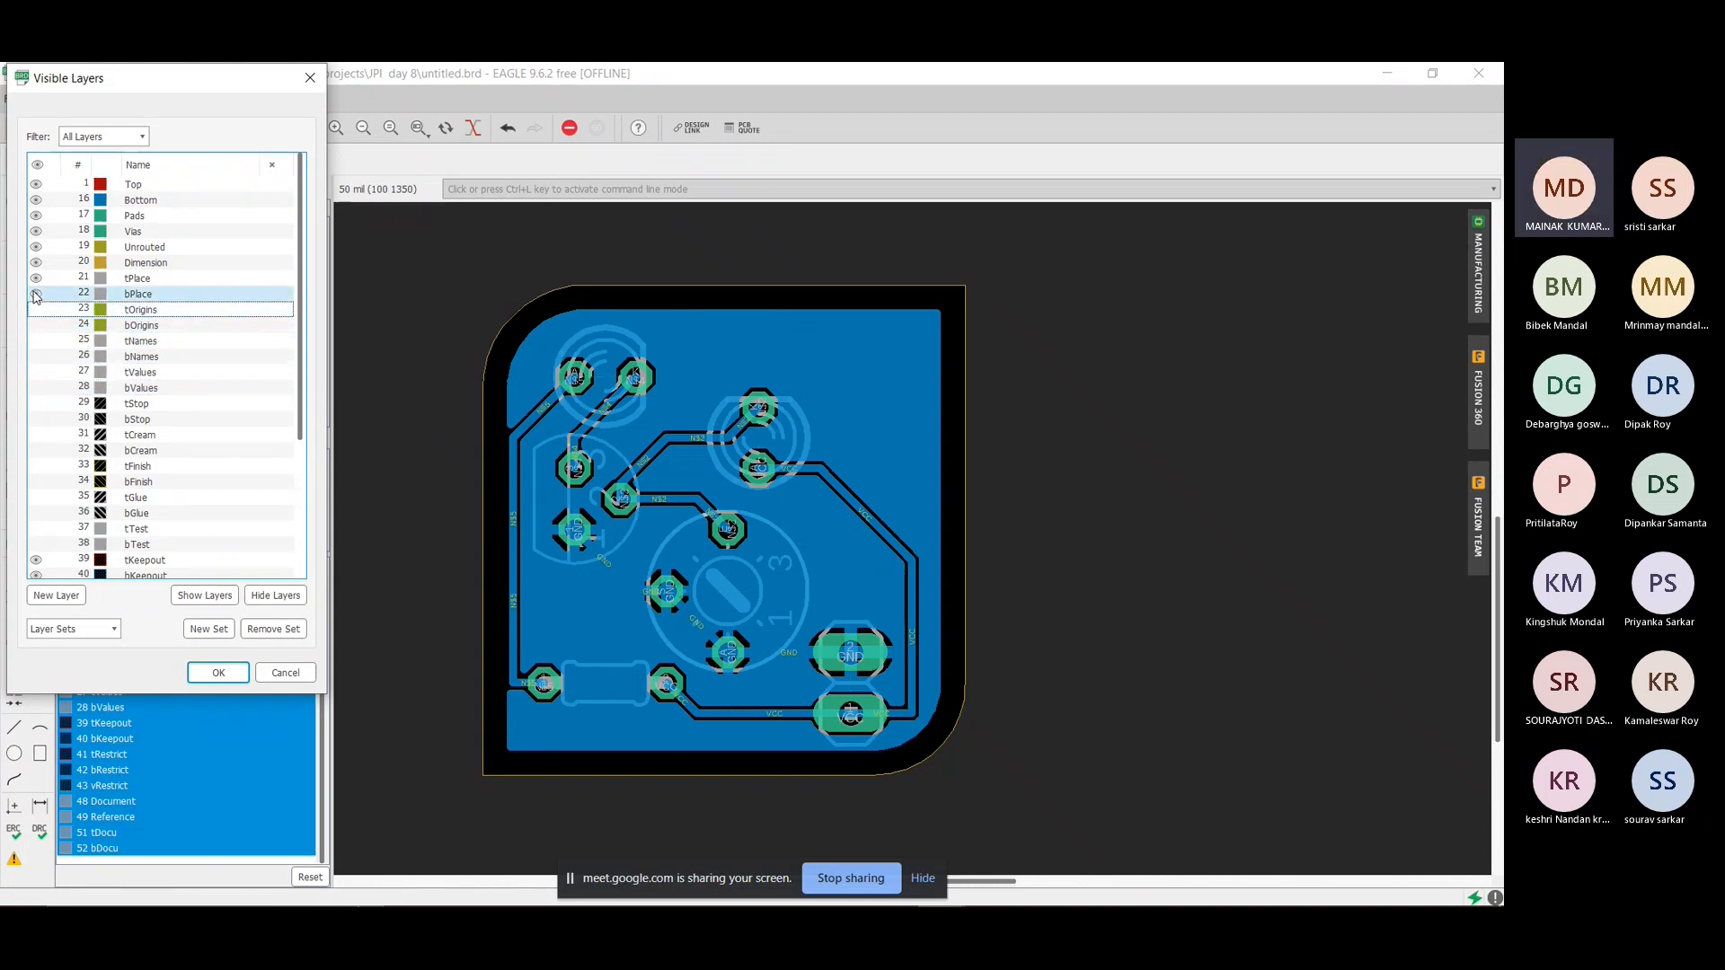
{"action": "left_click", "coordinate": [36, 278]}
{"action": "left_click", "coordinate": [36, 262]}
{"action": "left_click", "coordinate": [35, 263]}
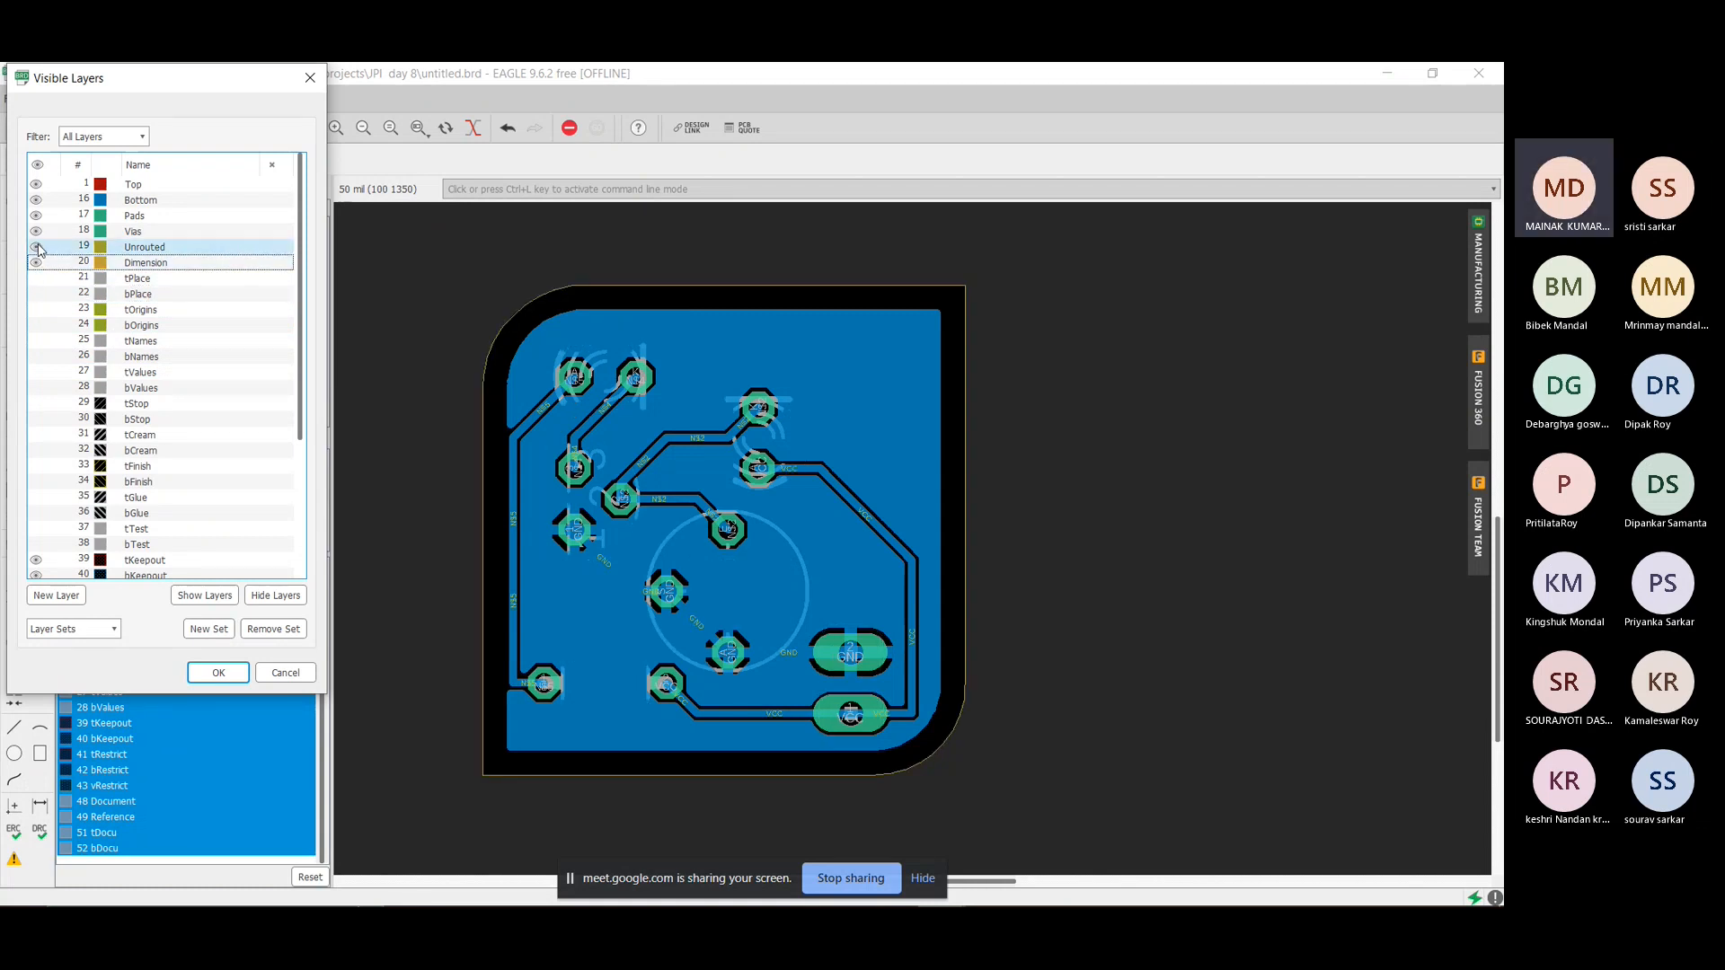
Hide the tKeepout, bKeepout, tRestrict, bRestrict and vRestrict layers.
{"action": "scroll", "coordinate": [115, 432], "scroll_direction": "down", "scroll_amount": 4}
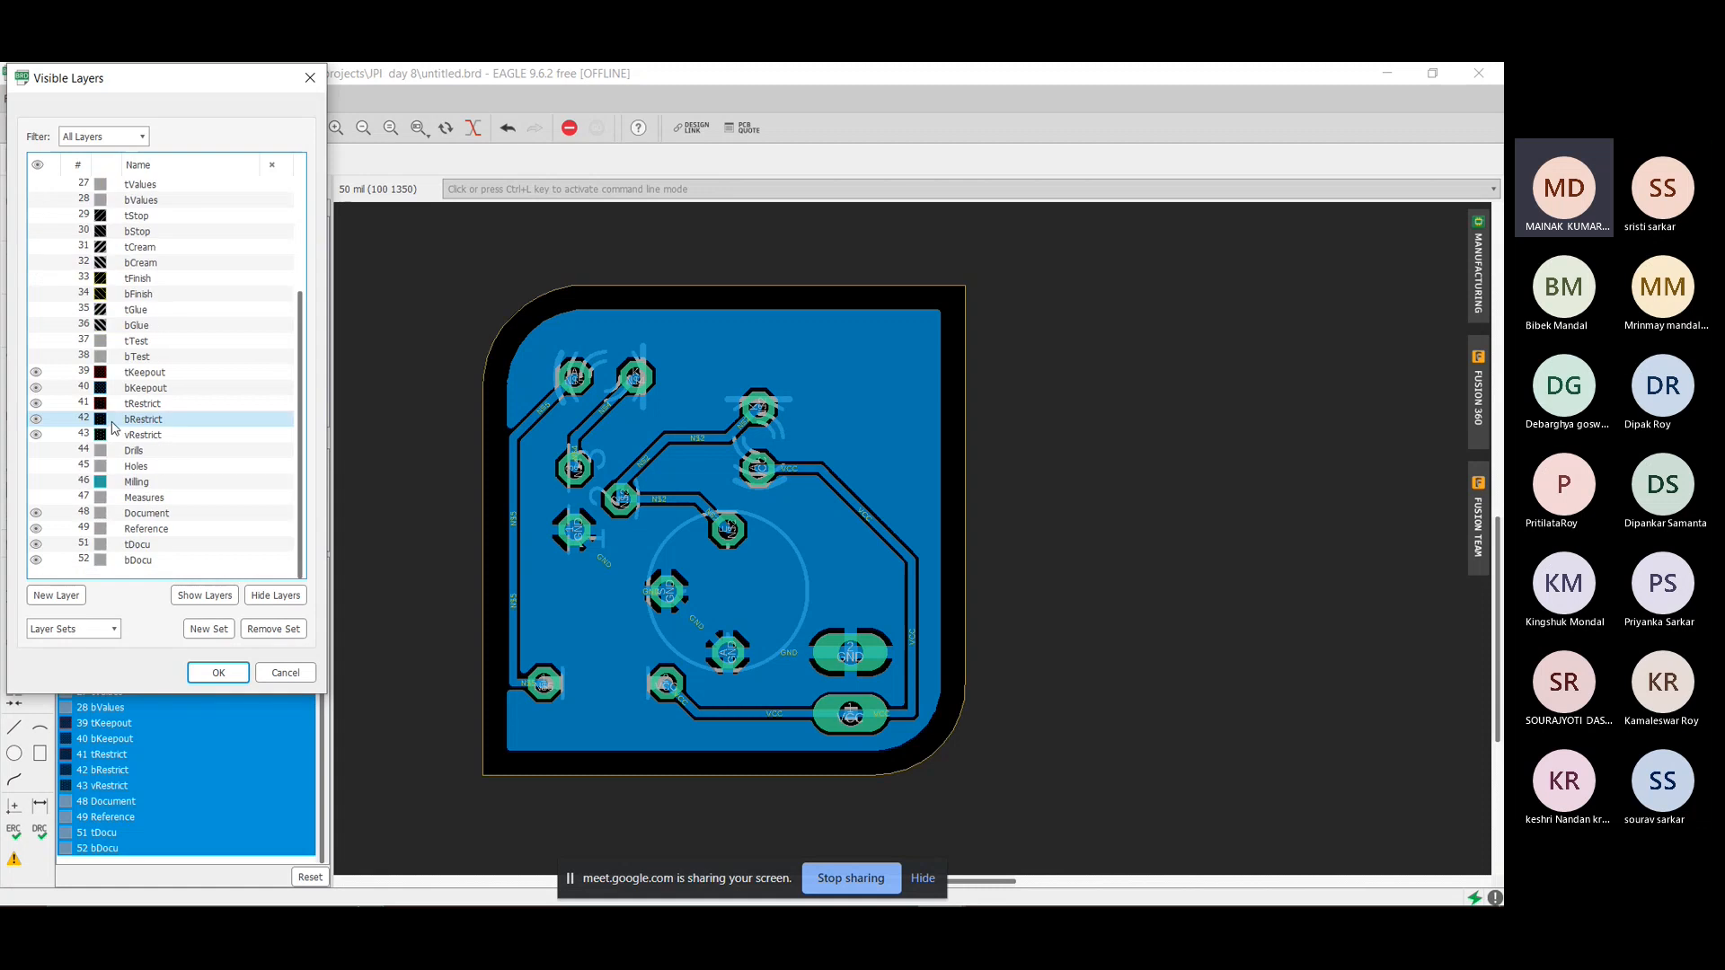
{"action": "left_click", "coordinate": [36, 372]}
{"action": "left_click", "coordinate": [35, 387]}
{"action": "left_click", "coordinate": [36, 404]}
{"action": "left_click", "coordinate": [36, 419]}
{"action": "left_click", "coordinate": [36, 435]}
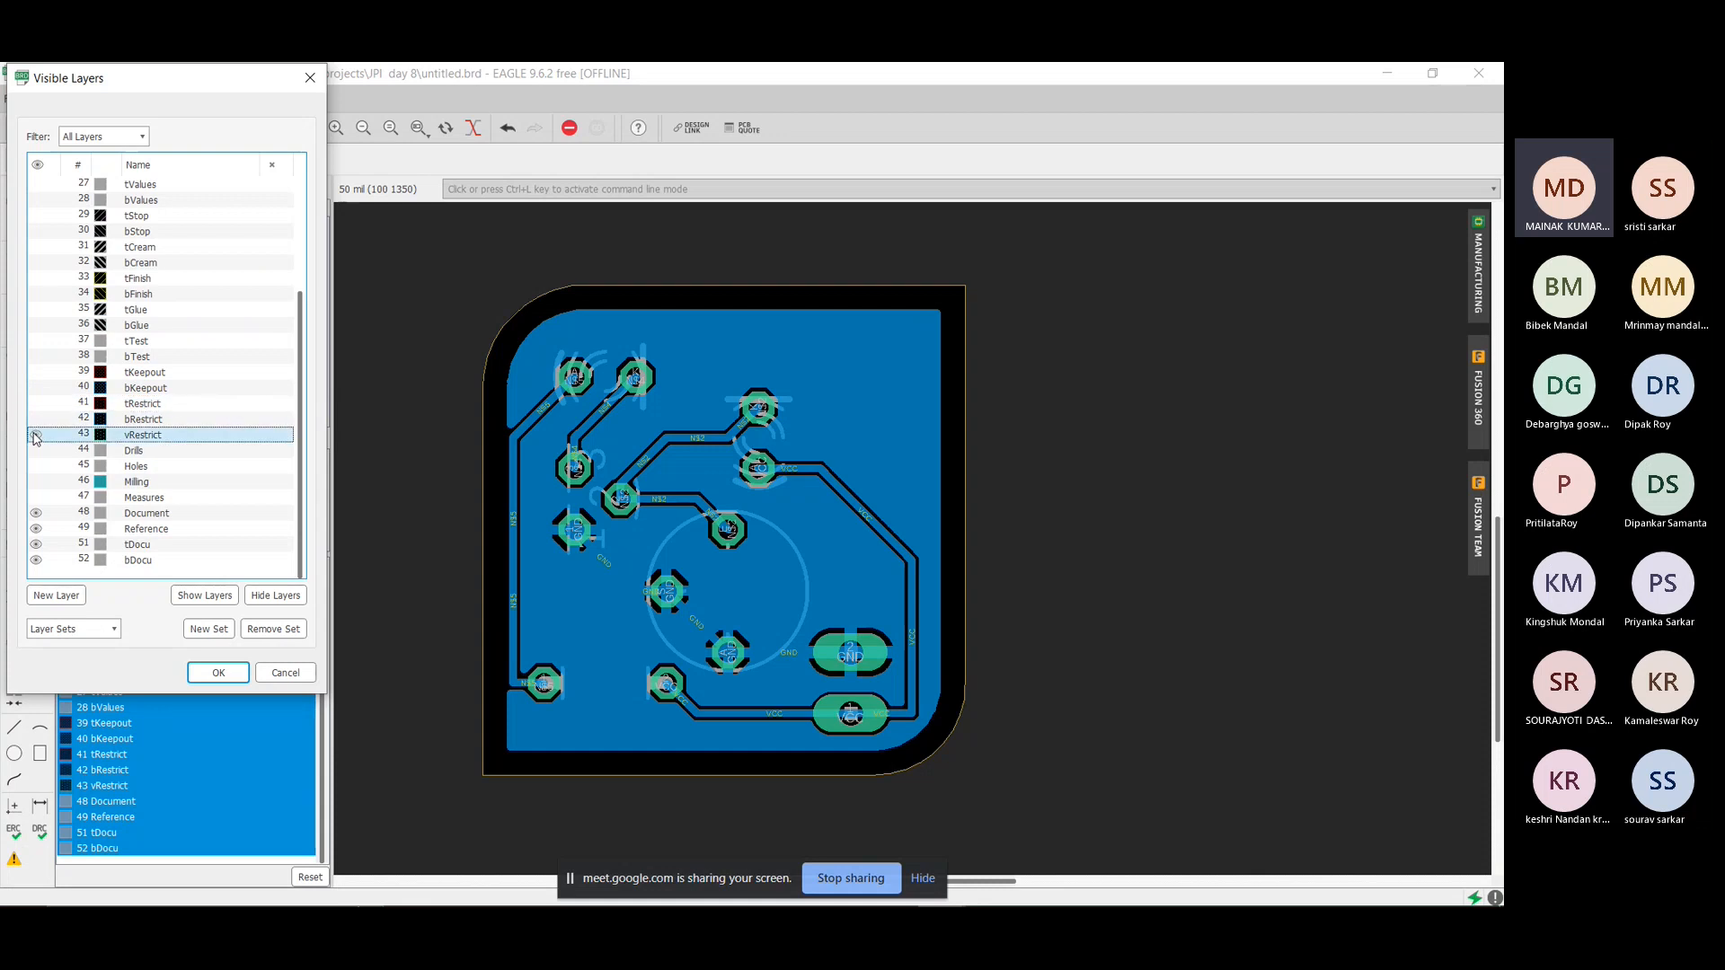
Hide the Document, Reference, tDocu and bDocu layers and apply the layer visibility settings.
{"action": "left_click", "coordinate": [36, 512]}
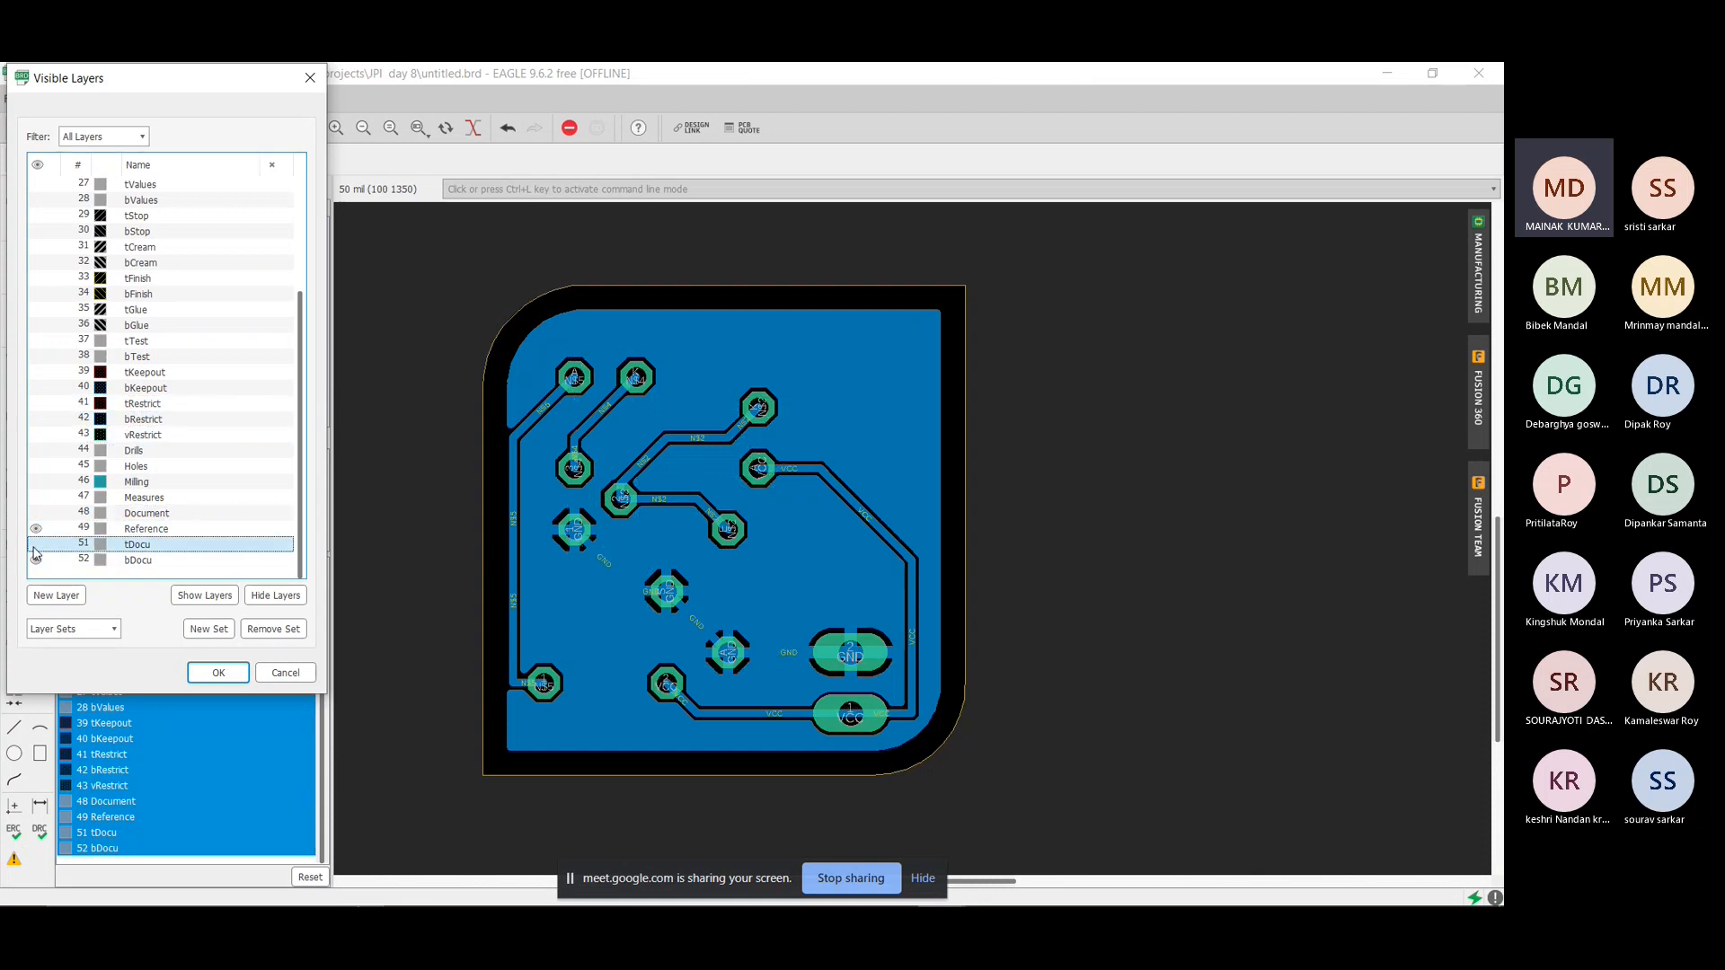
{"action": "left_click", "coordinate": [36, 530]}
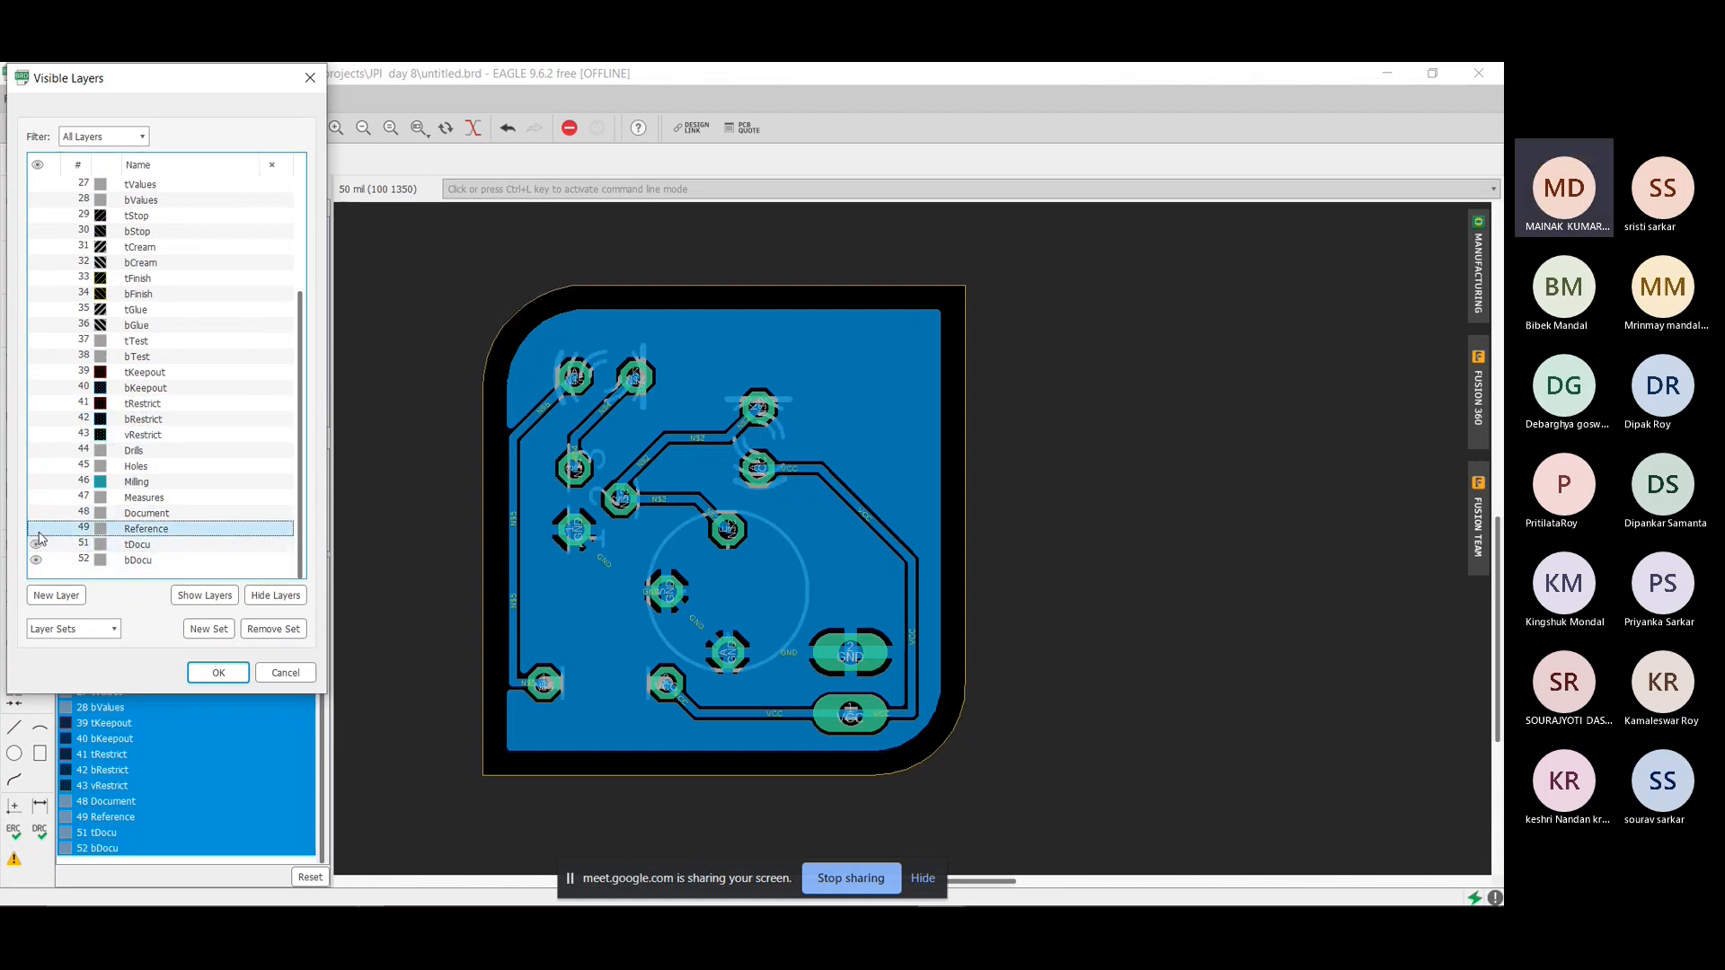
{"action": "left_click", "coordinate": [36, 545]}
{"action": "left_click", "coordinate": [36, 560]}
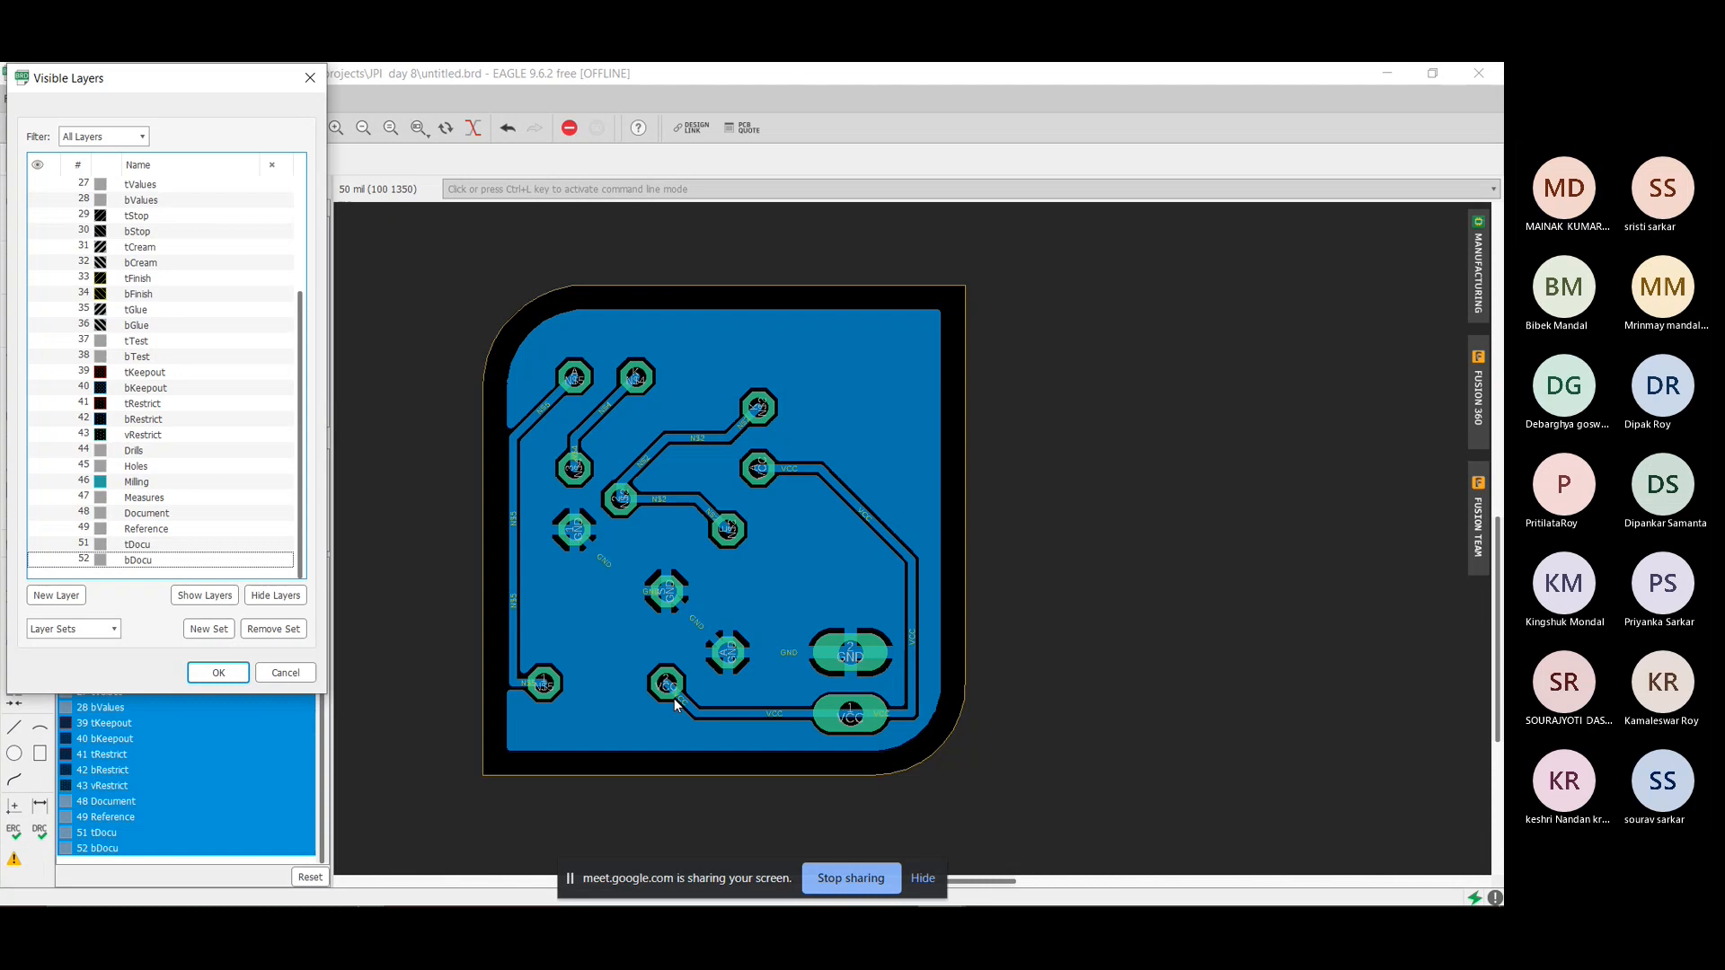
{"action": "left_click", "coordinate": [217, 673]}
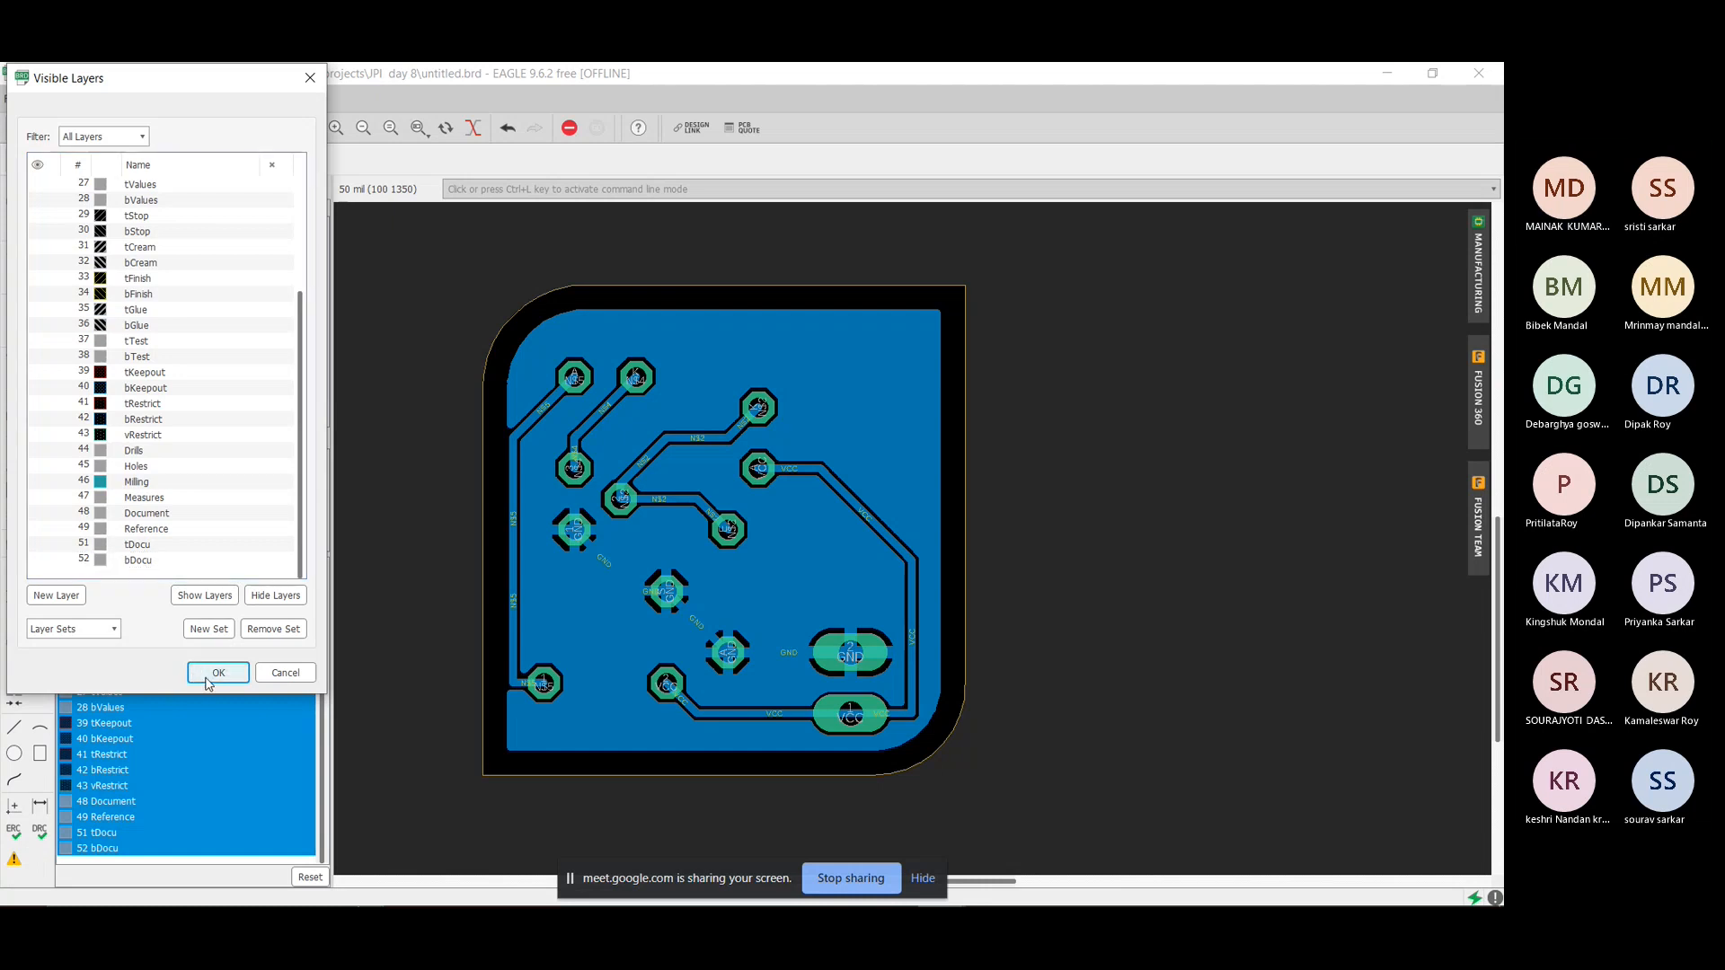
Examine the bottom copper pour, the GND pad connections and the isolated traces across the board.
{"action": "scroll", "coordinate": [766, 546], "scroll_direction": "up", "scroll_amount": 1}
{"action": "scroll", "coordinate": [766, 547], "scroll_direction": "up", "scroll_amount": 3}
{"action": "scroll", "coordinate": [668, 543], "scroll_direction": "down", "scroll_amount": 2}
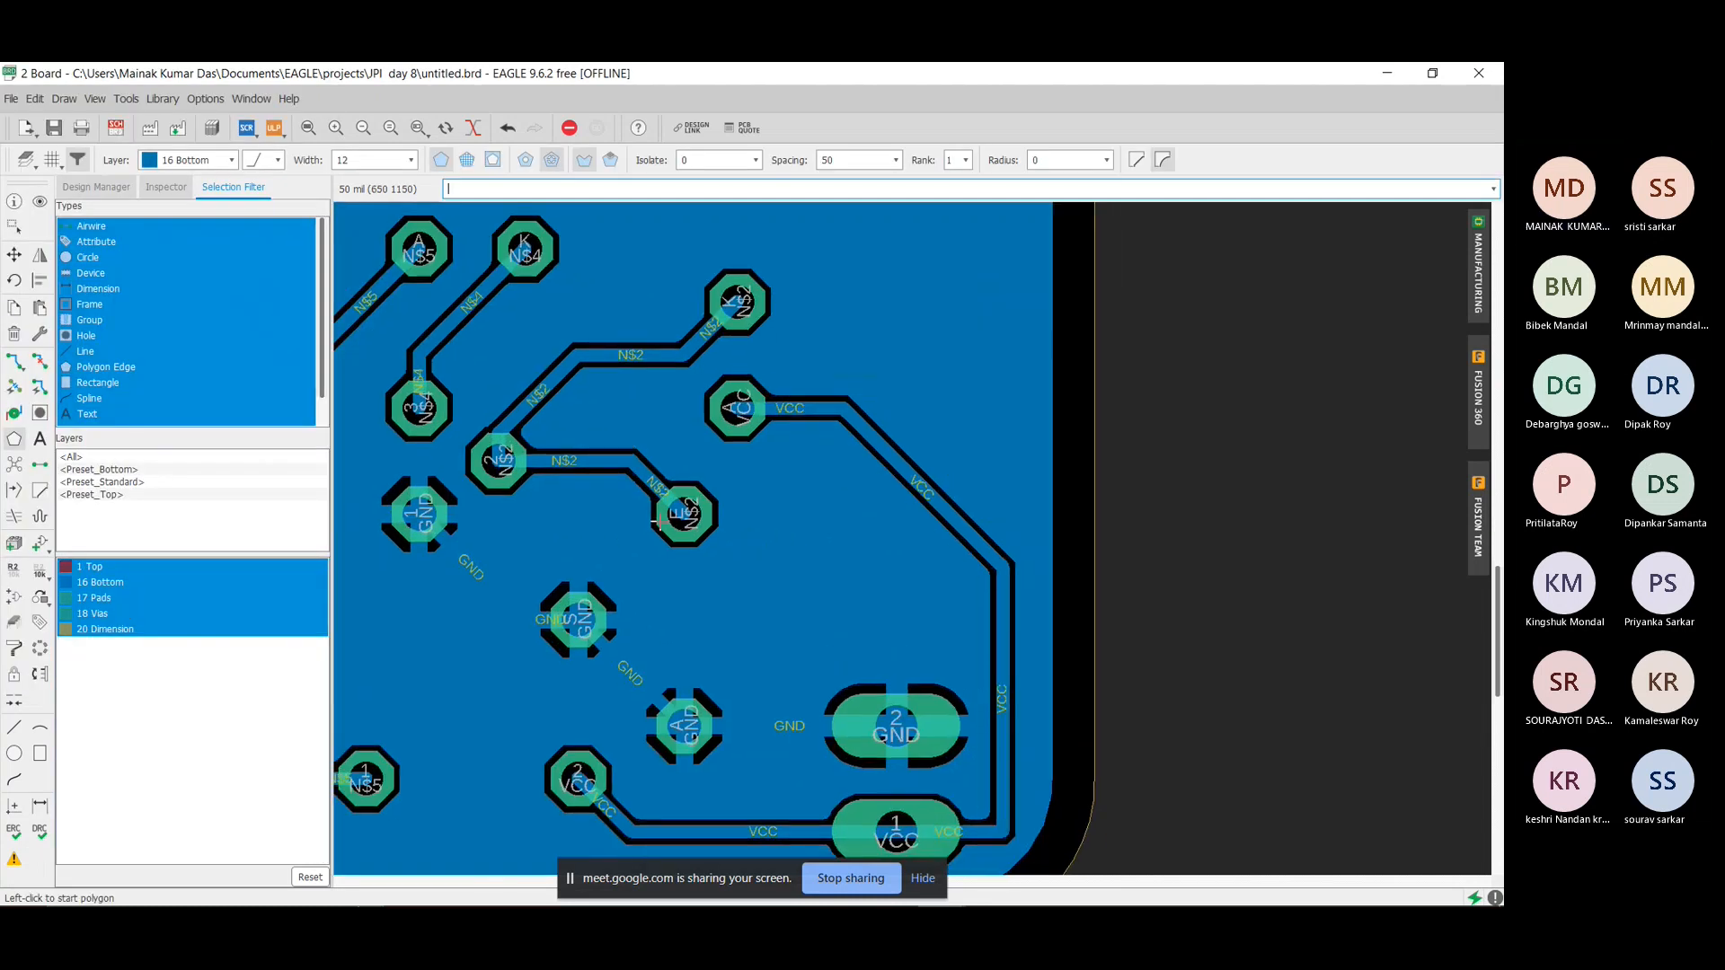
{"action": "scroll", "coordinate": [524, 460], "scroll_direction": "down", "scroll_amount": 1}
{"action": "scroll", "coordinate": [353, 488], "scroll_direction": "up", "scroll_amount": 1}
{"action": "scroll", "coordinate": [353, 487], "scroll_direction": "down", "scroll_amount": 3}
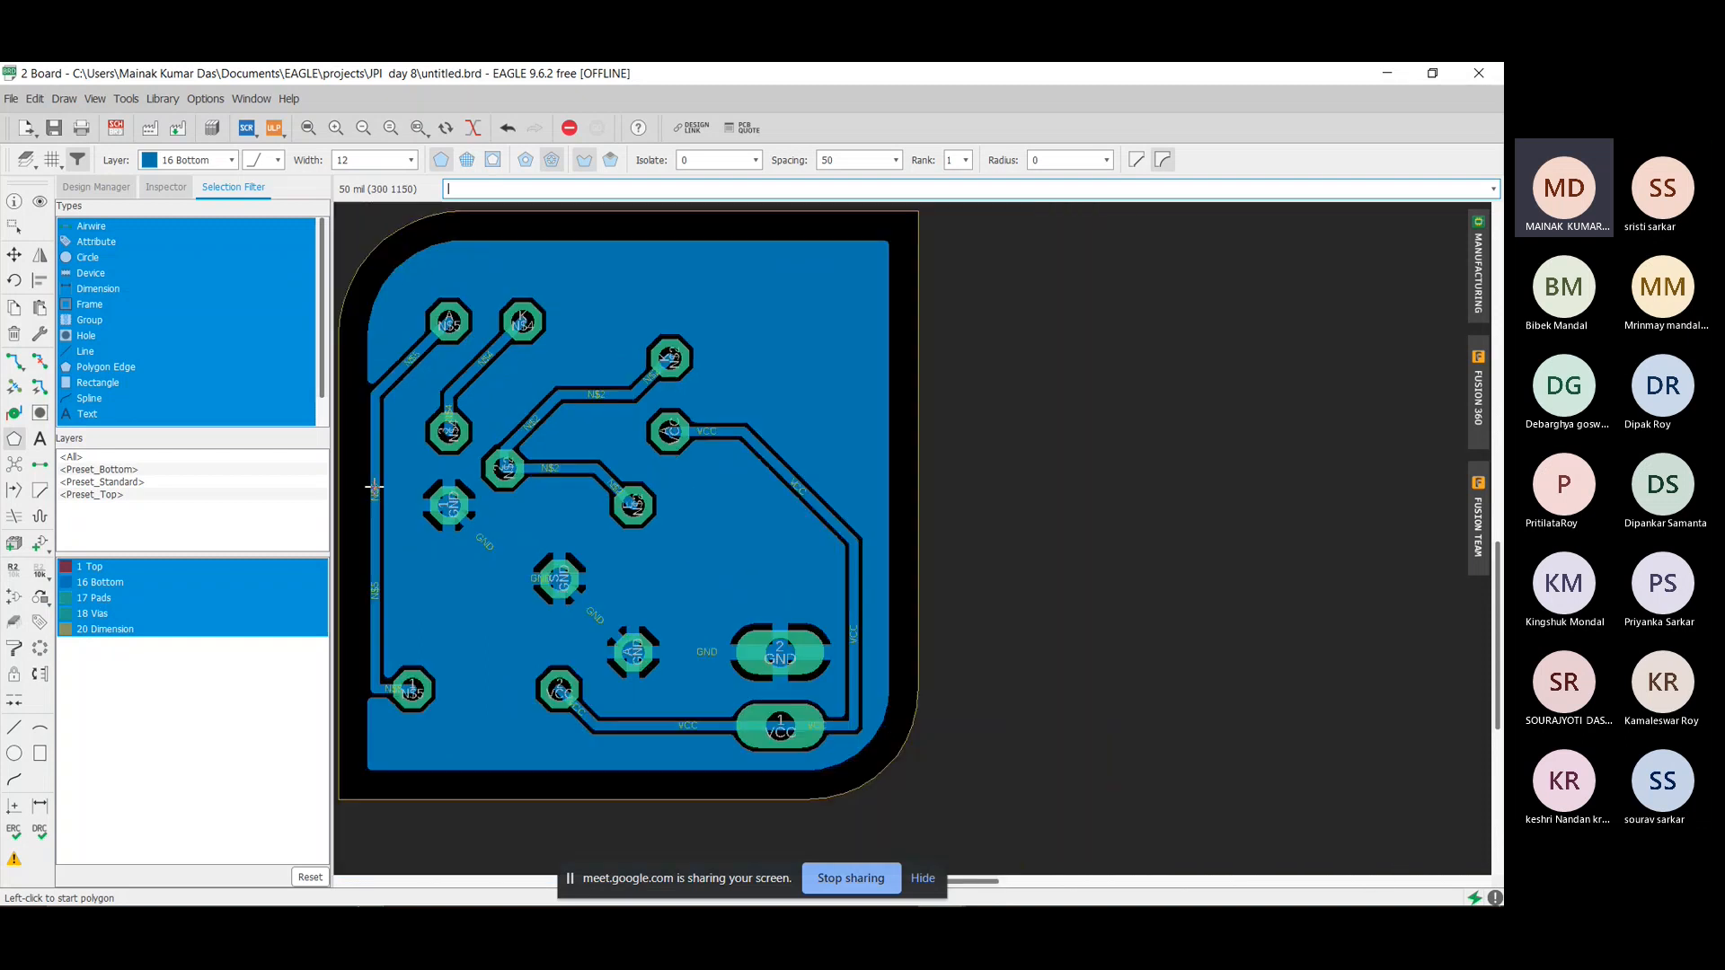
{"action": "scroll", "coordinate": [353, 489], "scroll_direction": "down", "scroll_amount": 2}
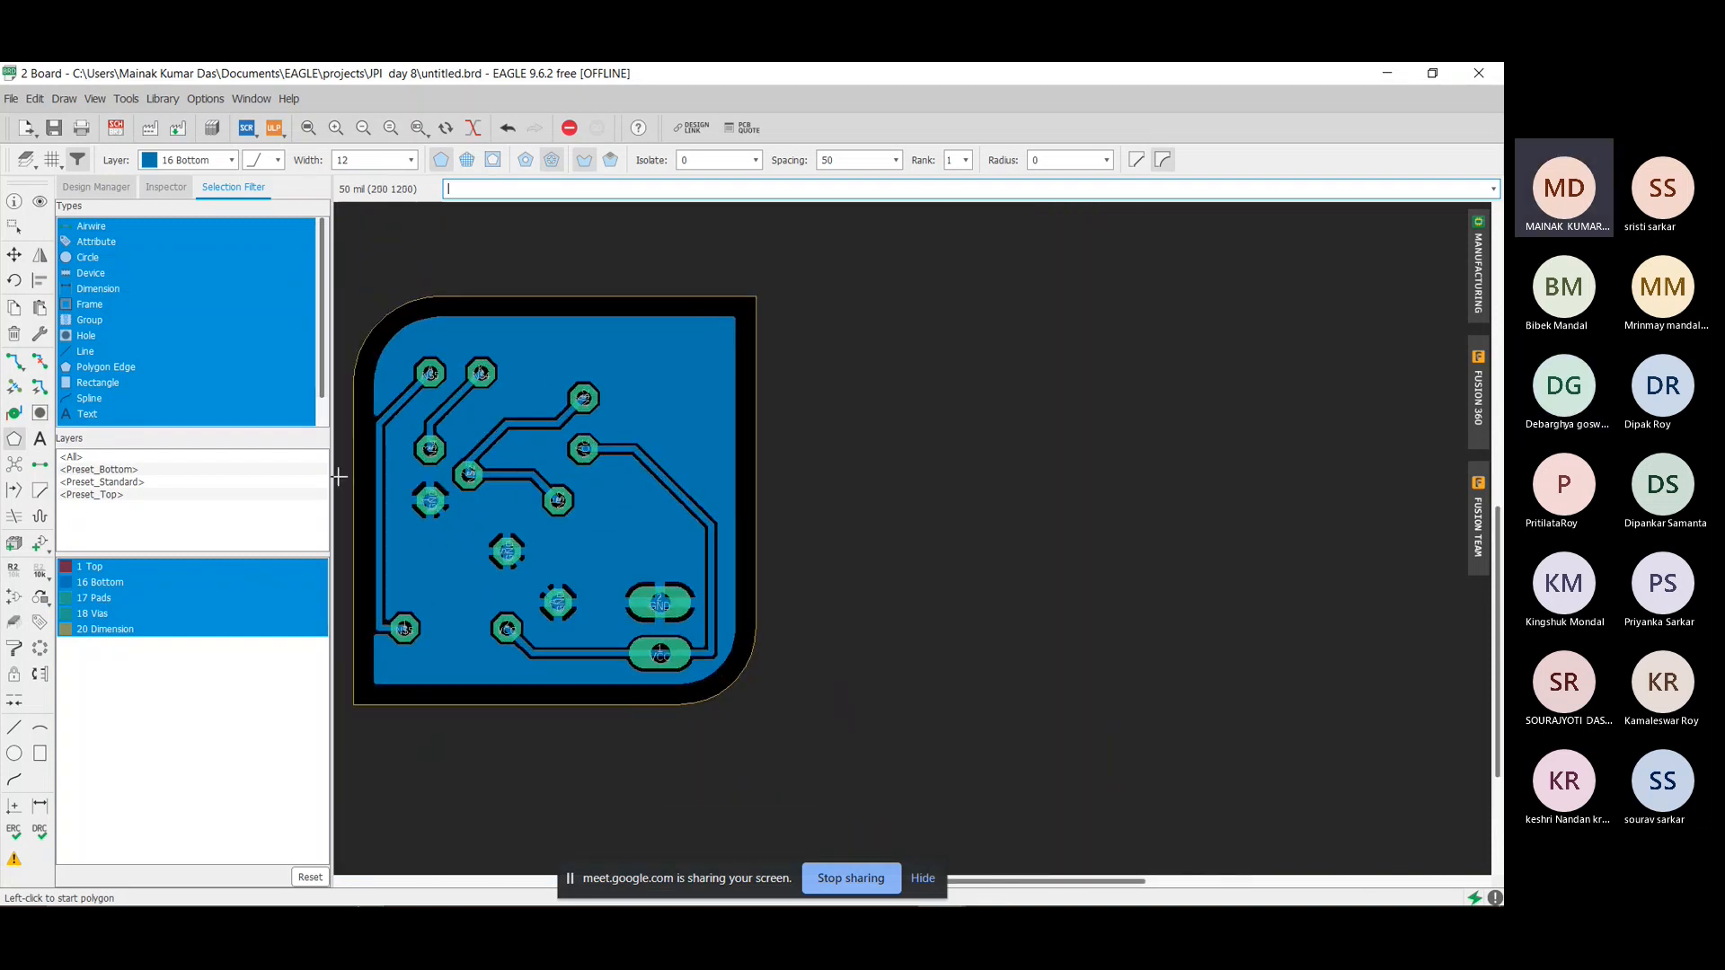
{"action": "scroll", "coordinate": [343, 438], "scroll_direction": "up", "scroll_amount": 2}
{"action": "scroll", "coordinate": [339, 476], "scroll_direction": "down", "scroll_amount": 1}
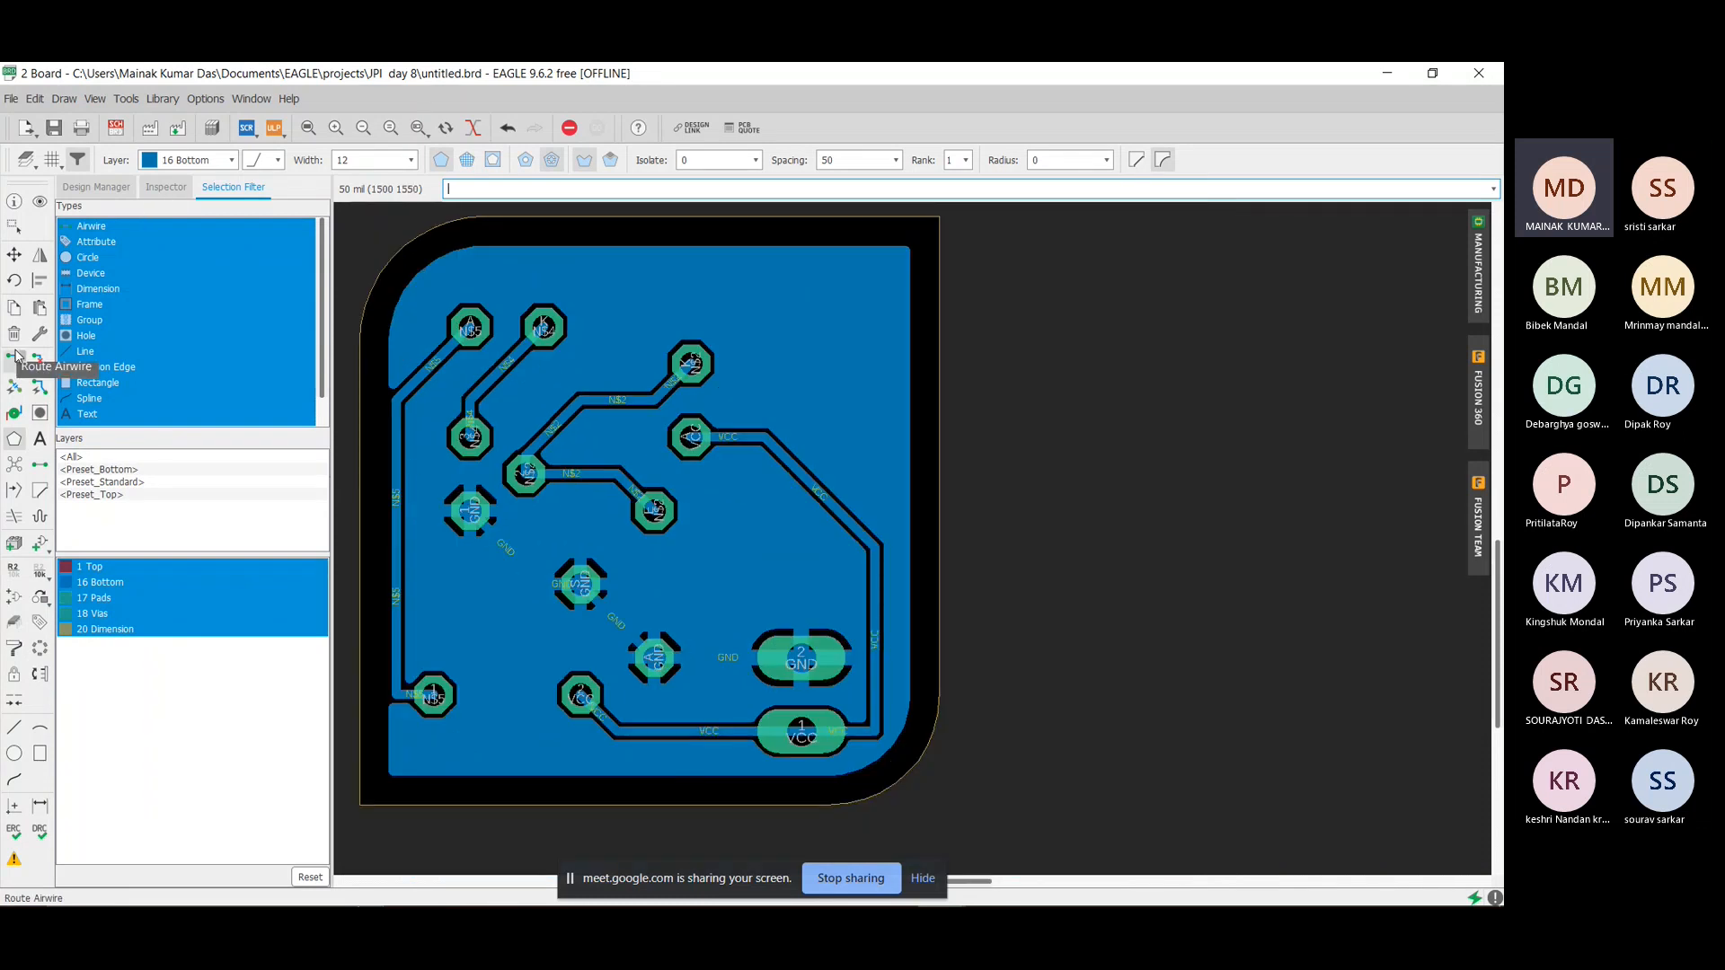
Open the manufacturing preview of the board and switch it to Bottom Side.
{"action": "left_click", "coordinate": [1479, 274]}
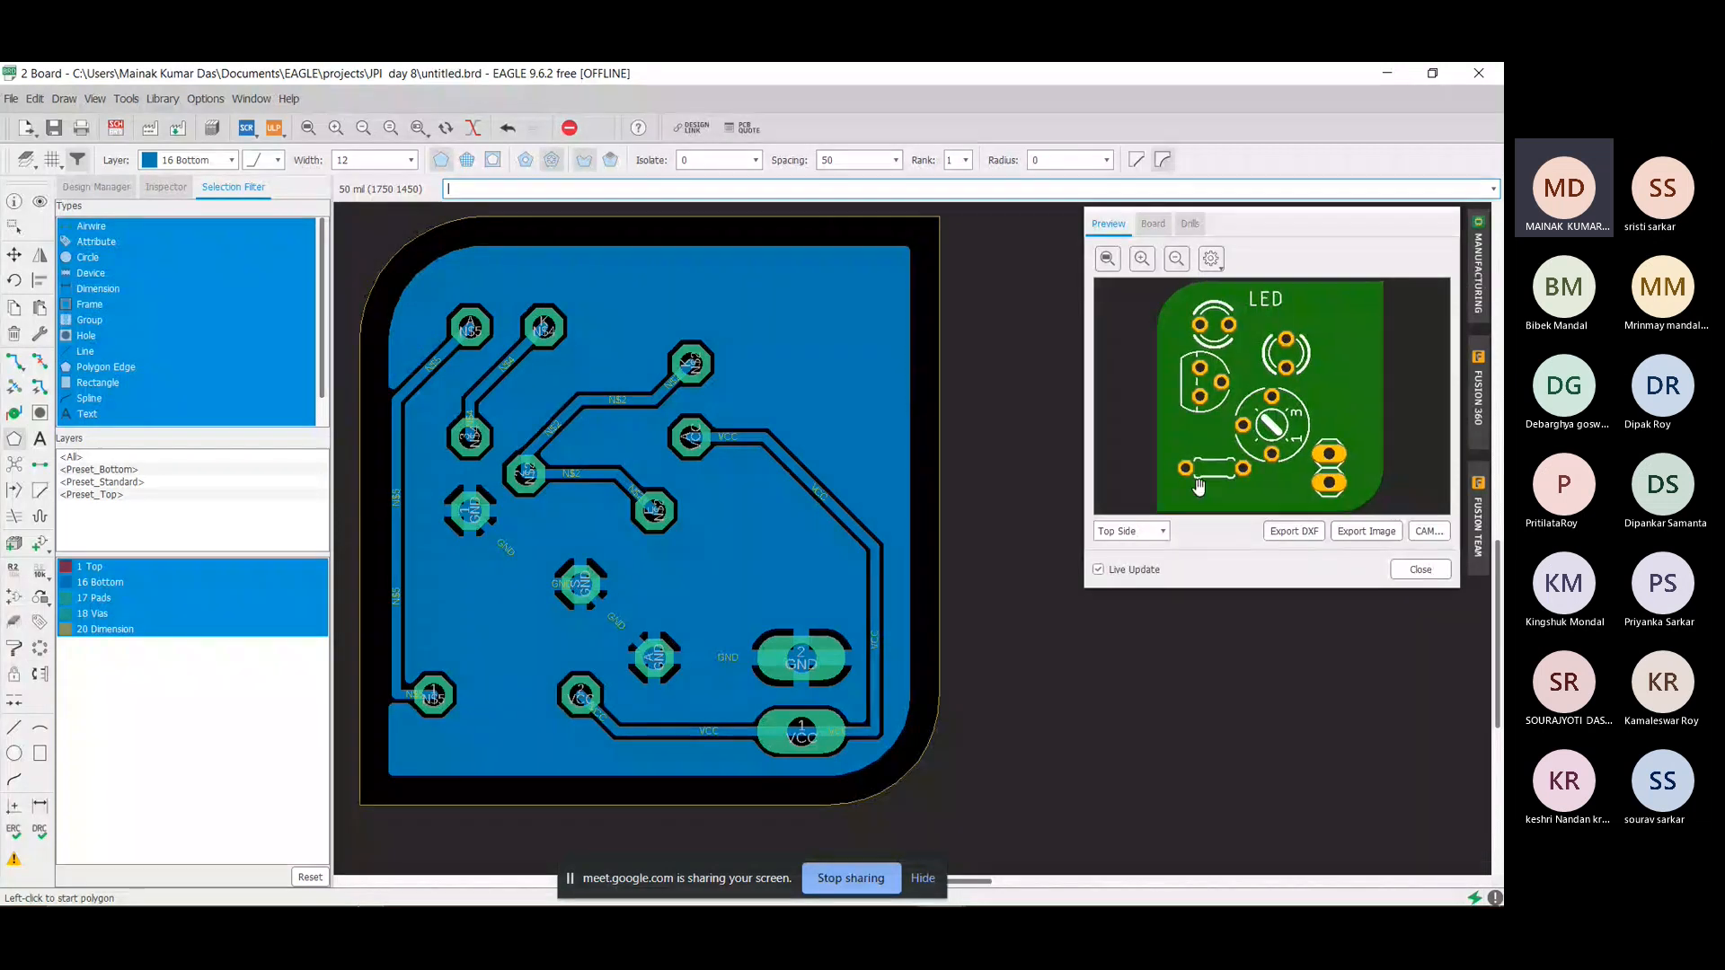
{"action": "left_click", "coordinate": [1164, 534]}
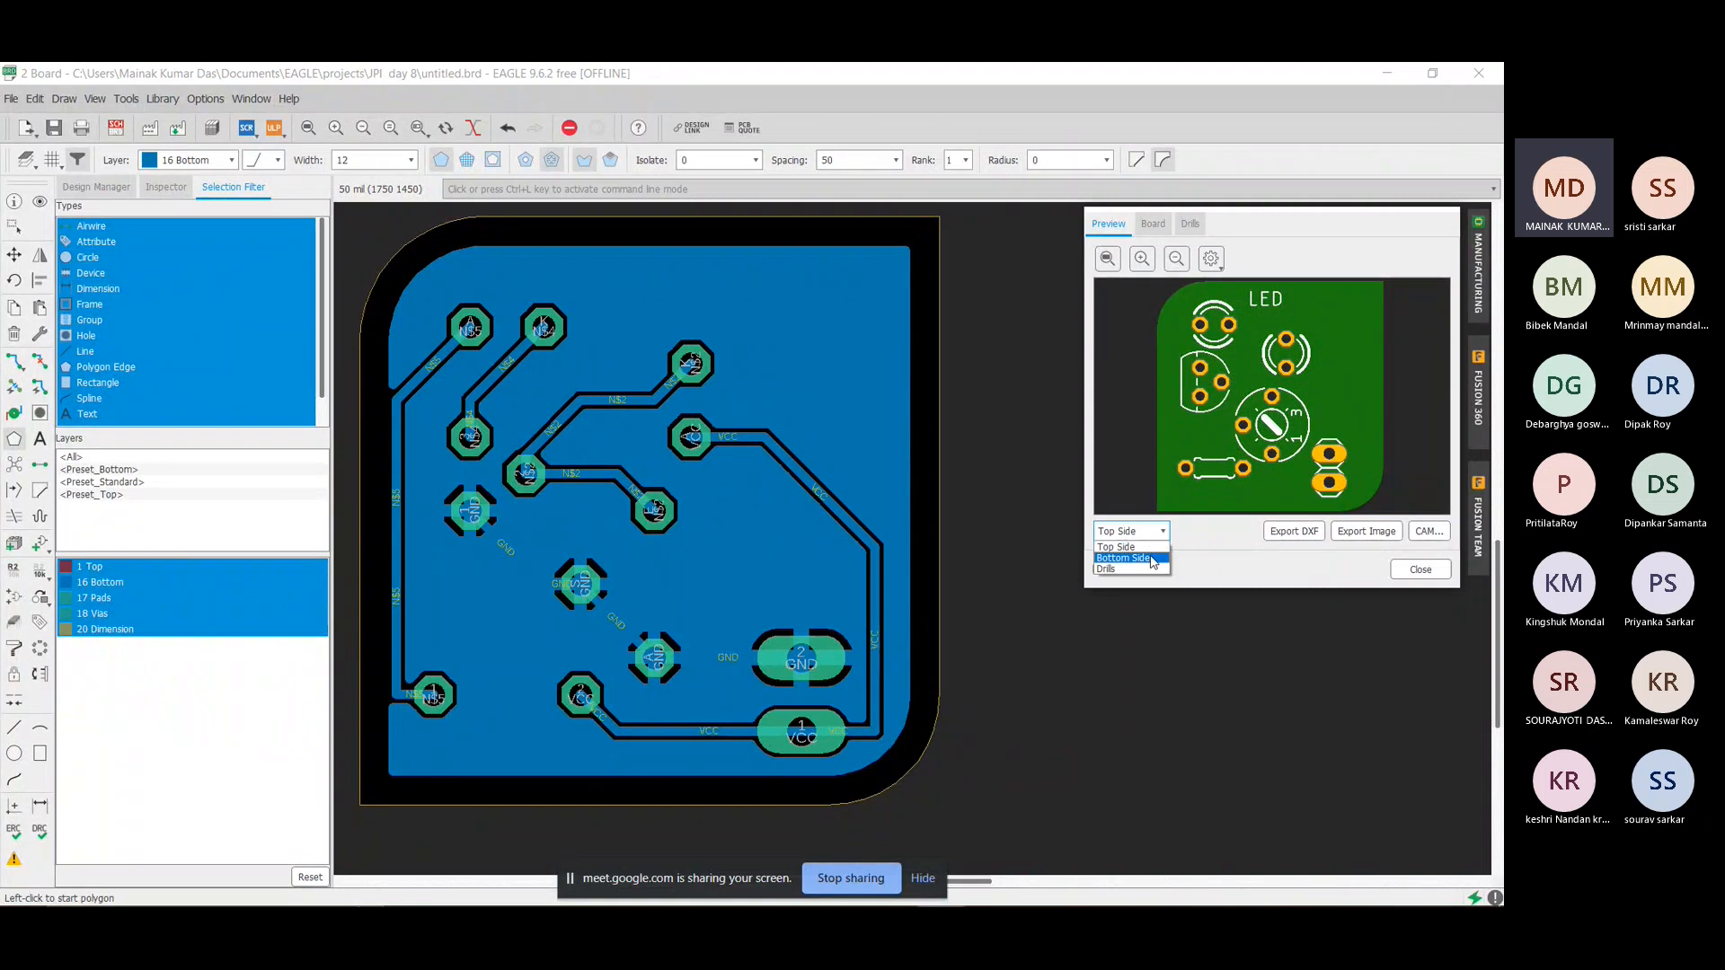
{"action": "left_click", "coordinate": [1153, 560]}
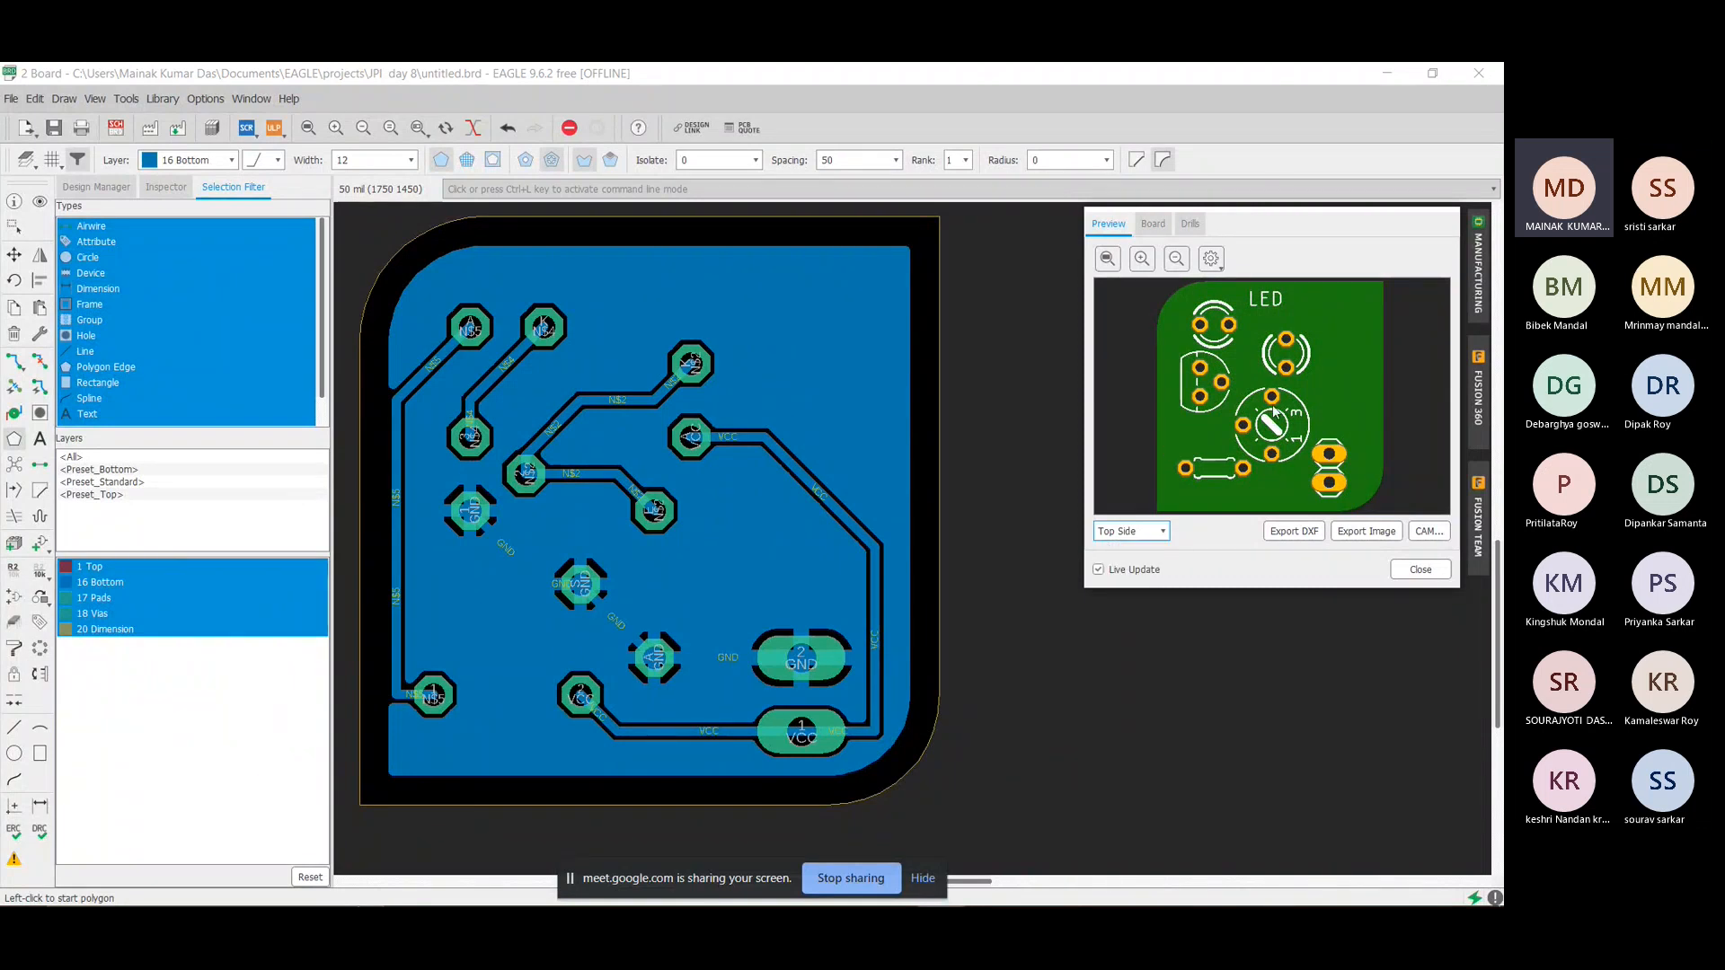
Examine the pads, traces and copper area across the bottom side in the manufacturing preview.
{"action": "scroll", "coordinate": [1308, 375], "scroll_direction": "up", "scroll_amount": 4}
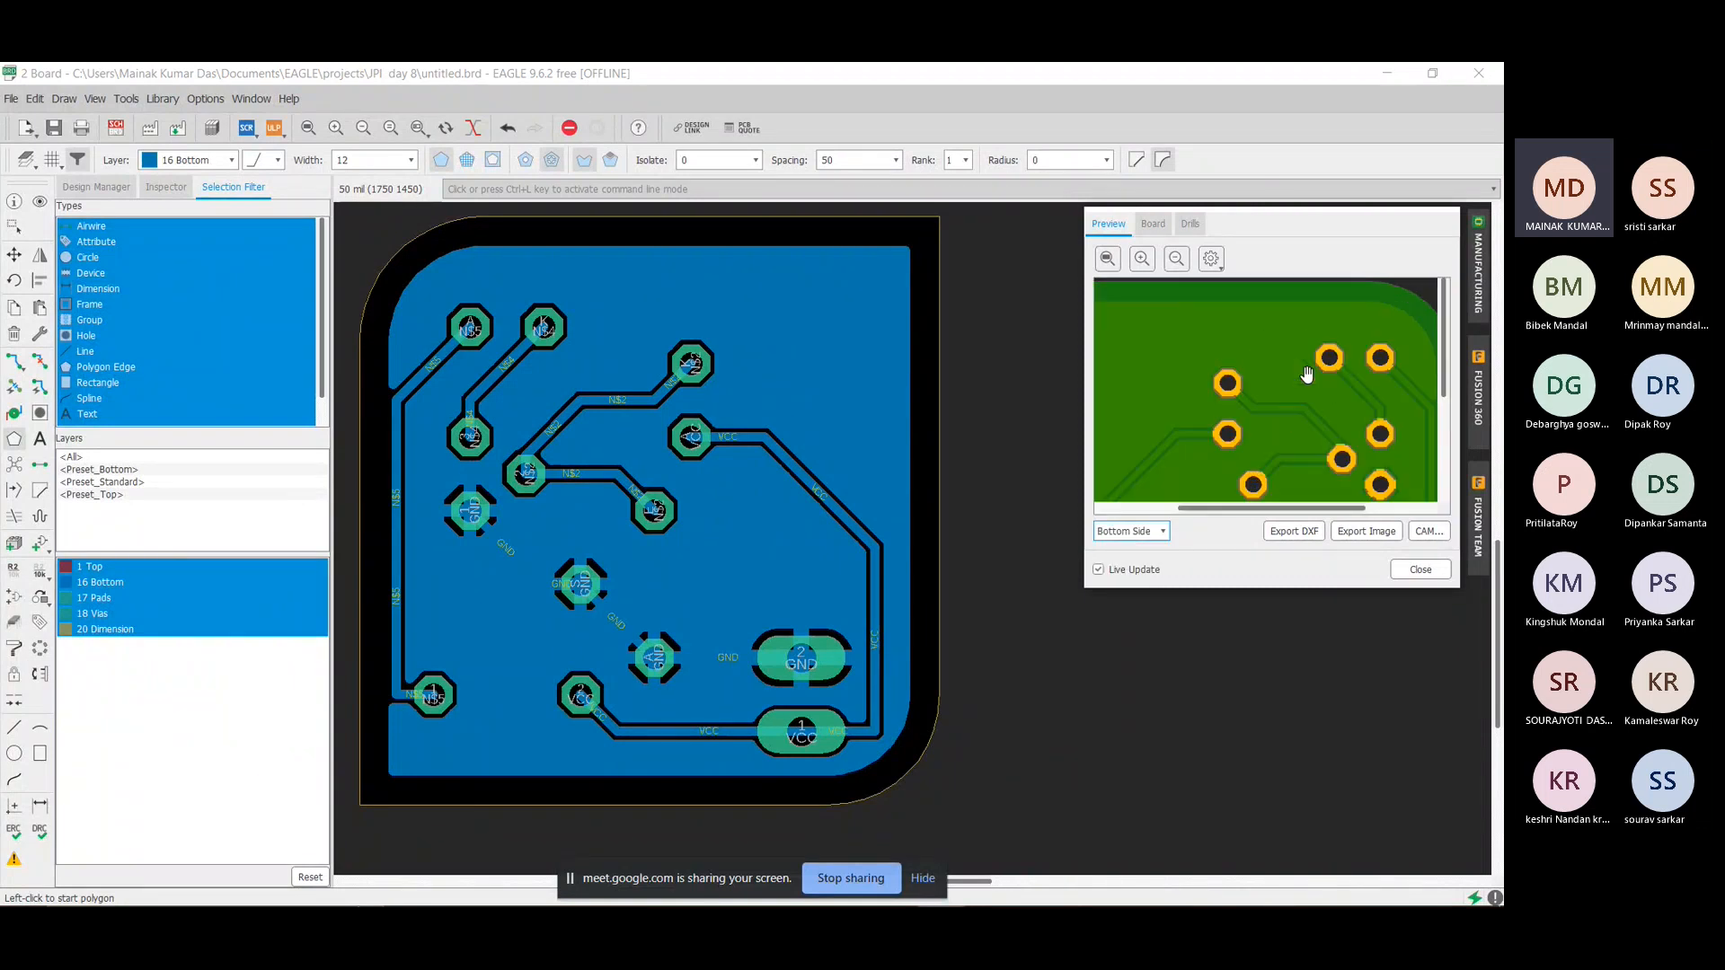
{"action": "scroll", "coordinate": [1294, 455], "scroll_direction": "down", "scroll_amount": 4}
{"action": "scroll", "coordinate": [1294, 450], "scroll_direction": "up", "scroll_amount": 5}
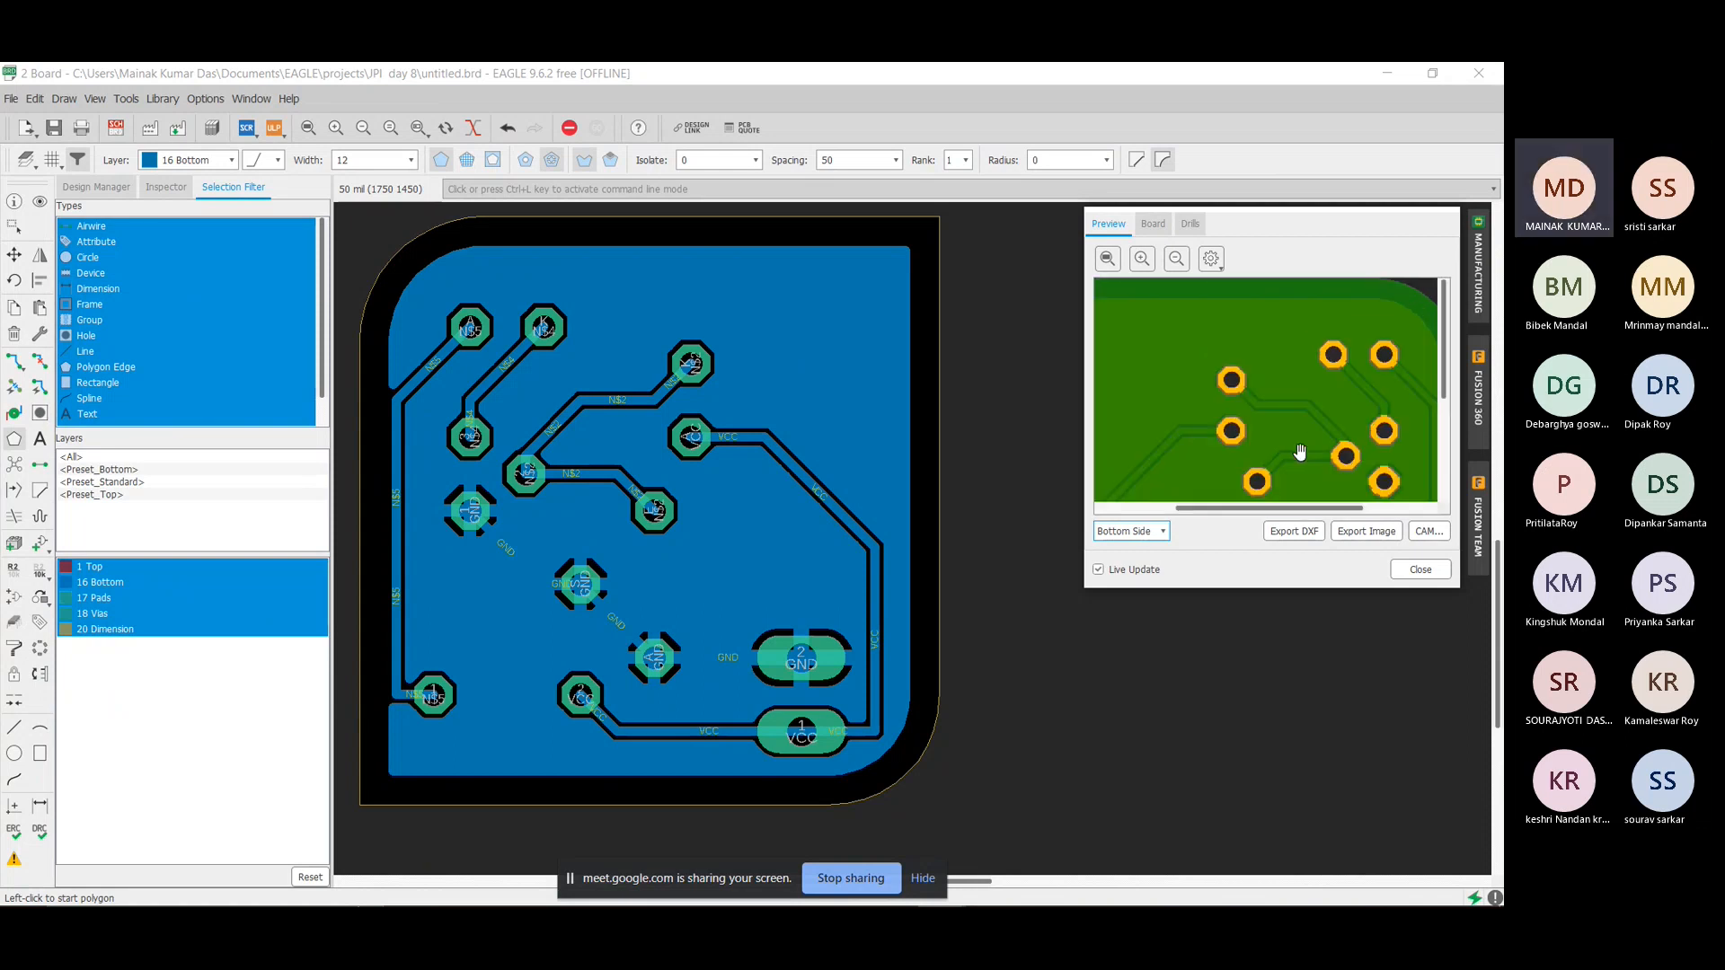
{"action": "scroll", "coordinate": [1249, 395], "scroll_direction": "down", "scroll_amount": 5}
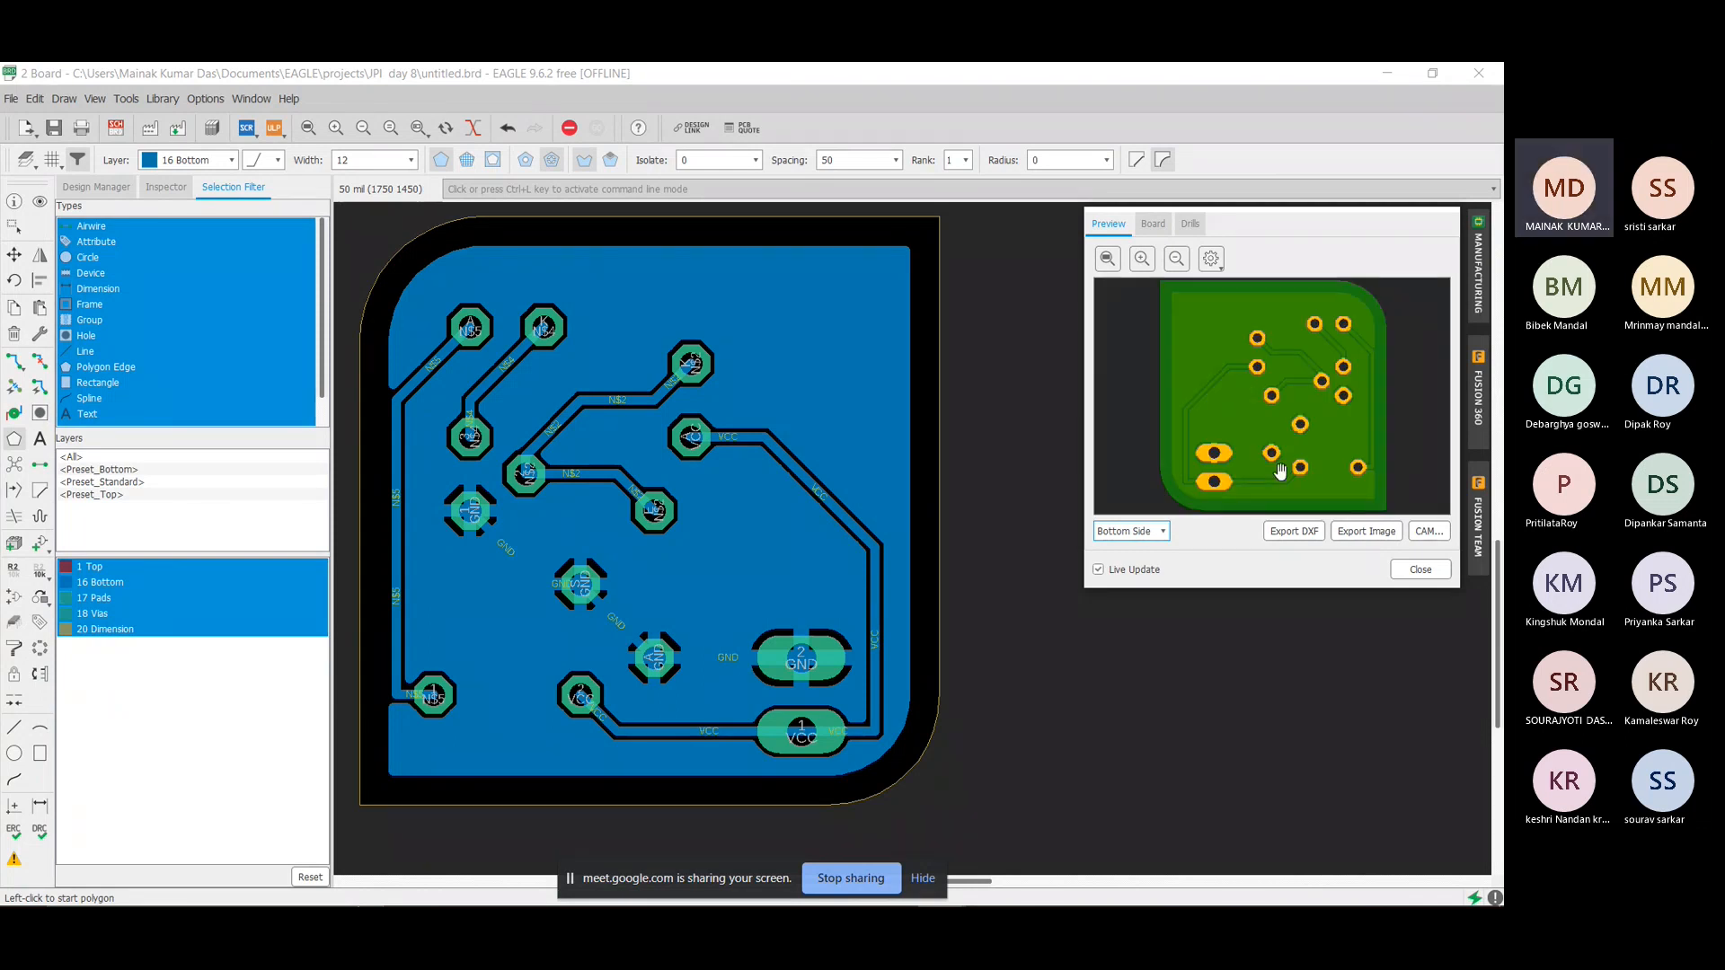
{"action": "scroll", "coordinate": [1213, 479], "scroll_direction": "up", "scroll_amount": 3}
{"action": "scroll", "coordinate": [1214, 479], "scroll_direction": "down", "scroll_amount": 3}
{"action": "scroll", "coordinate": [1191, 486], "scroll_direction": "up", "scroll_amount": 1}
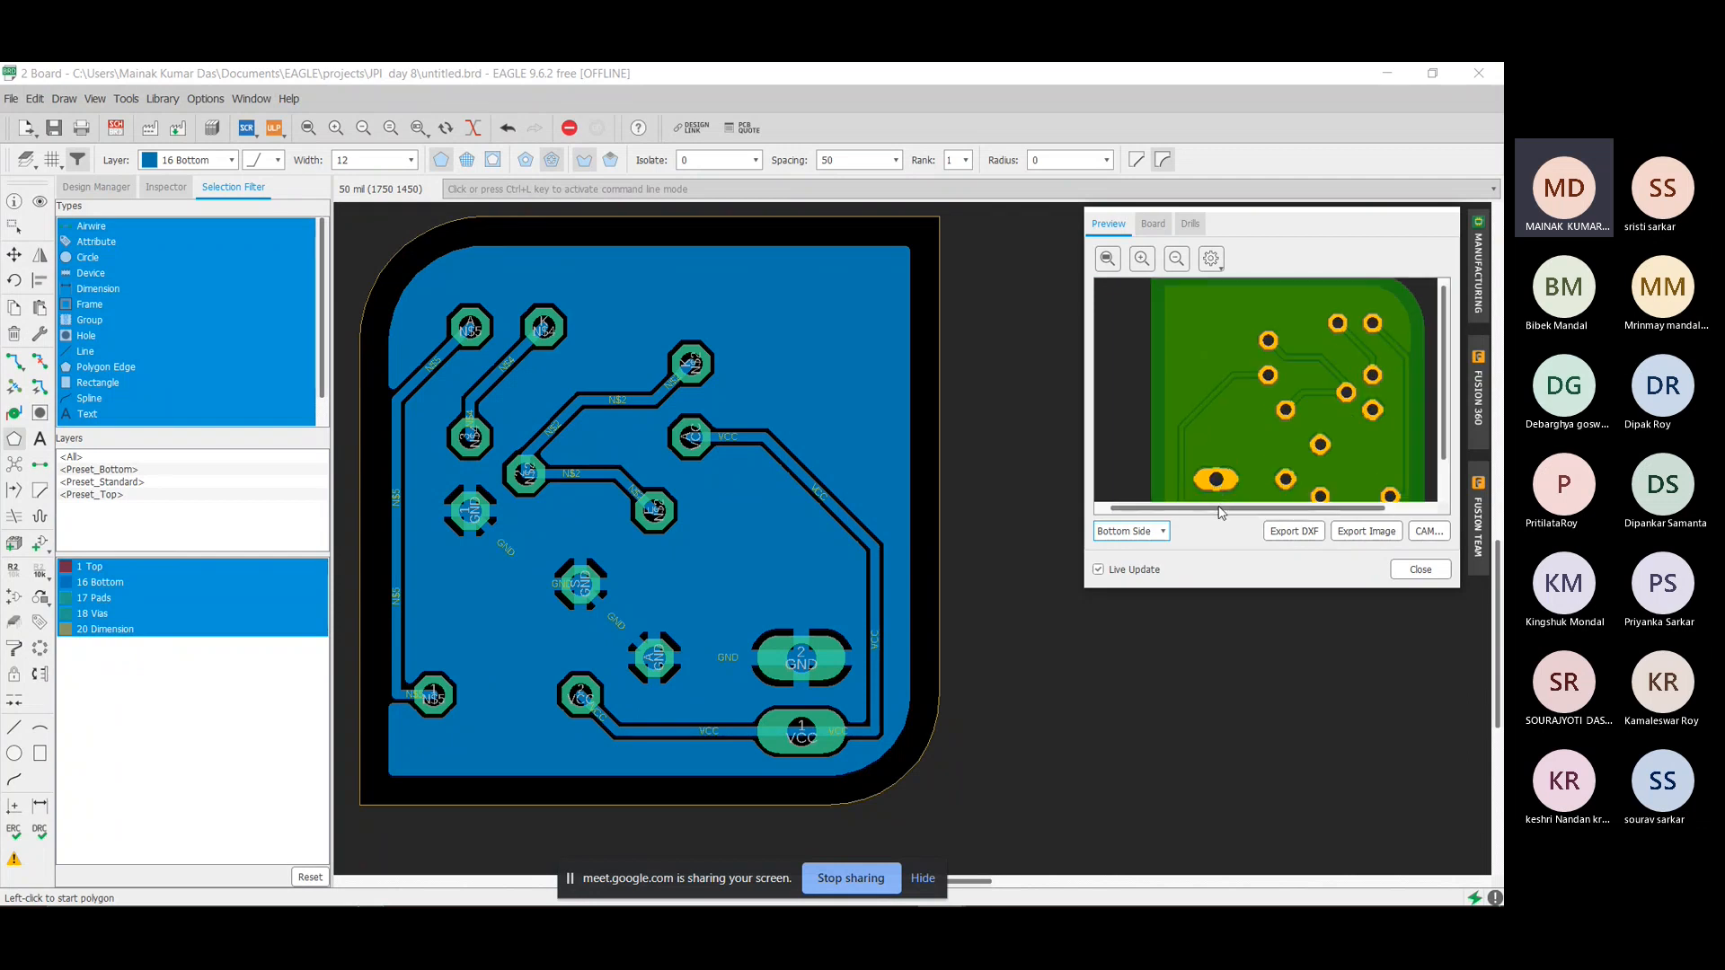
Inspect the two large oval supply pads and their copper connections up close in the bottom-side preview.
{"action": "scroll", "coordinate": [1217, 485], "scroll_direction": "up", "scroll_amount": 1}
{"action": "scroll", "coordinate": [1218, 439], "scroll_direction": "up", "scroll_amount": 1}
{"action": "scroll", "coordinate": [1218, 439], "scroll_direction": "up", "scroll_amount": 1}
{"action": "scroll", "coordinate": [1276, 460], "scroll_direction": "up", "scroll_amount": 1}
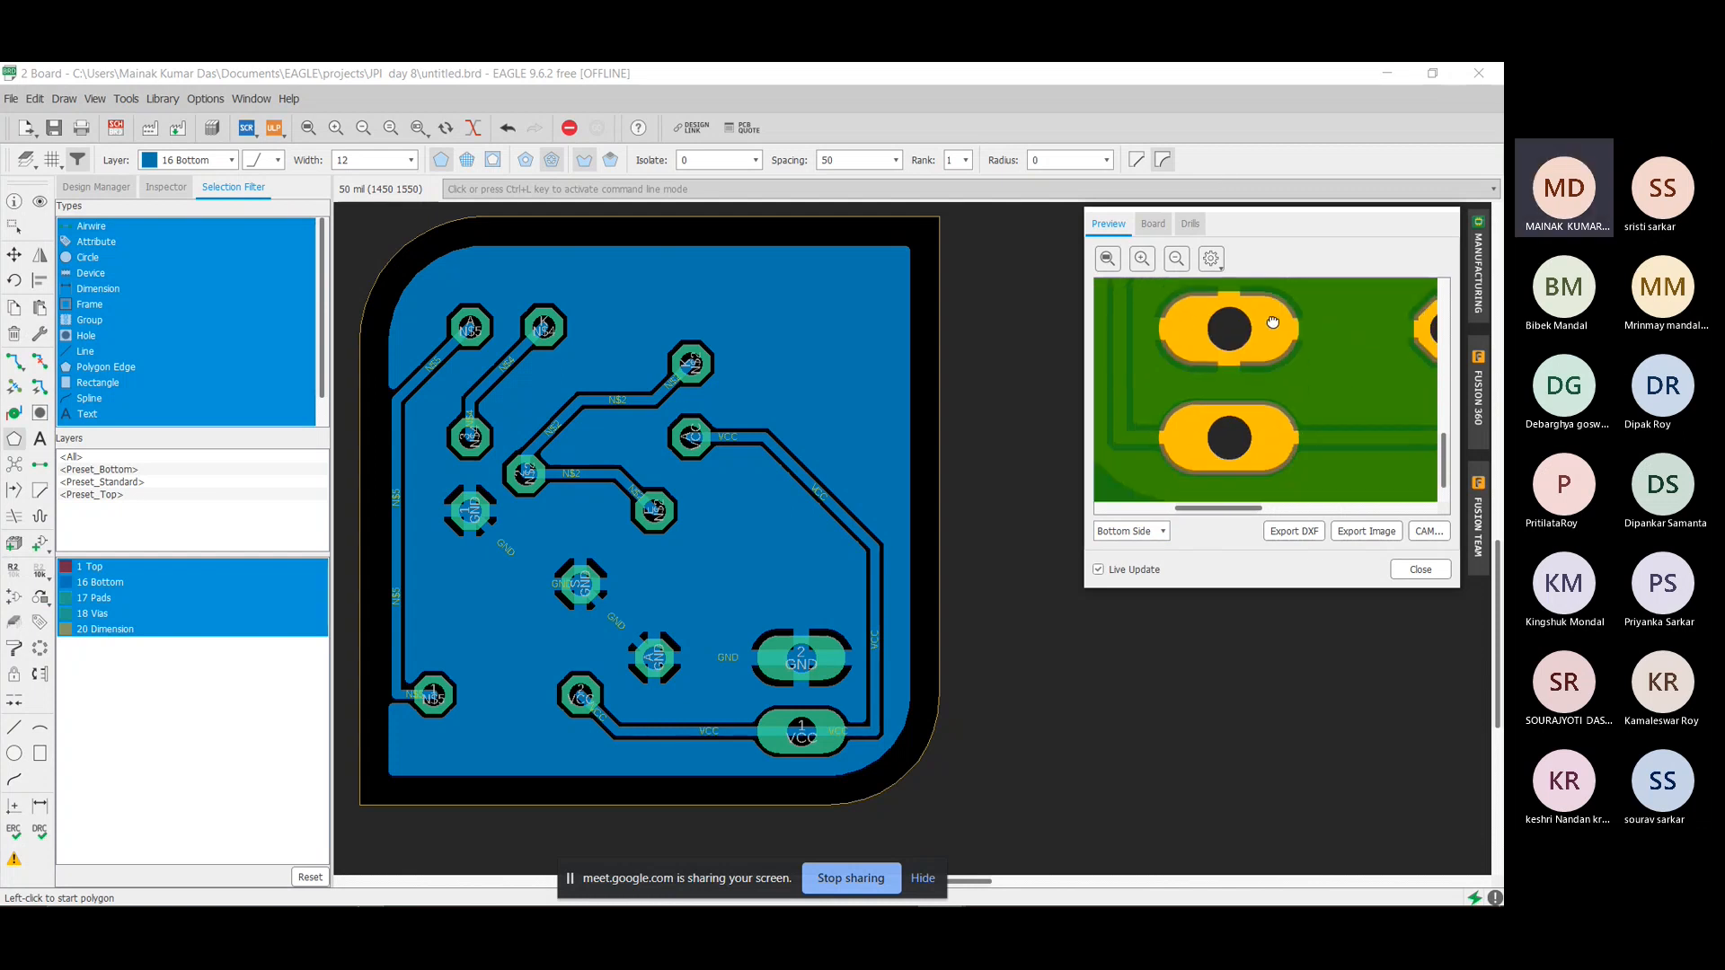
{"action": "scroll", "coordinate": [1235, 374], "scroll_direction": "up", "scroll_amount": 2}
{"action": "scroll", "coordinate": [1235, 378], "scroll_direction": "down", "scroll_amount": 1}
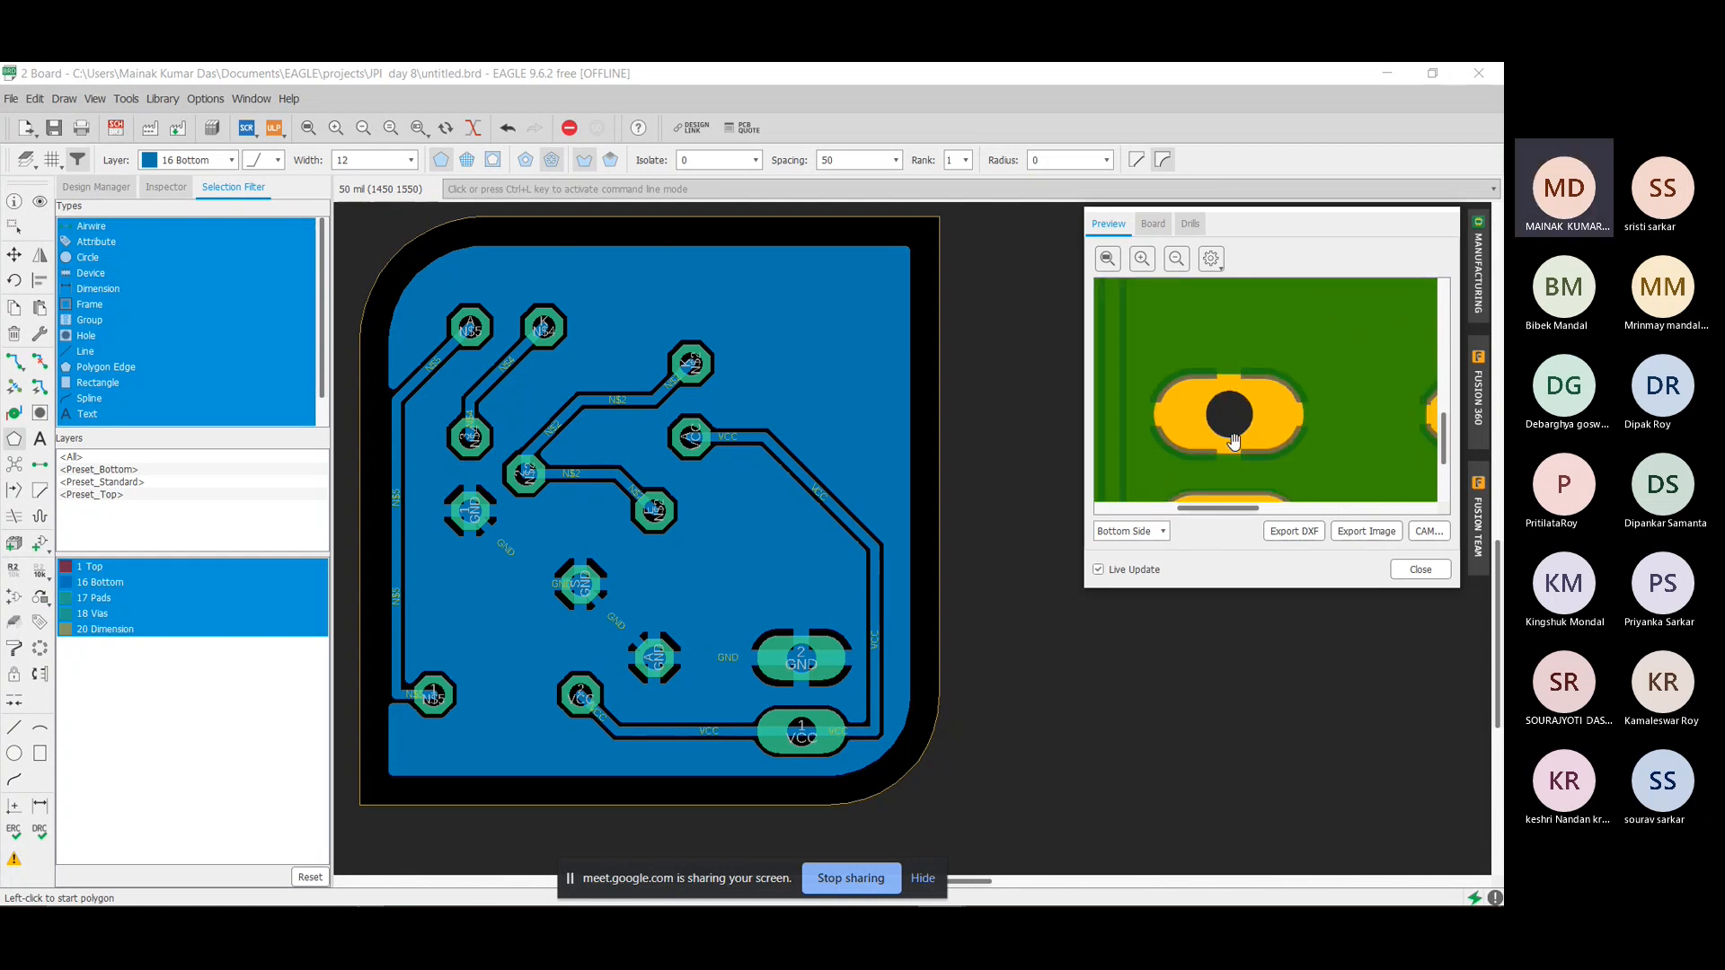
{"action": "scroll", "coordinate": [1260, 422], "scroll_direction": "down", "scroll_amount": 1}
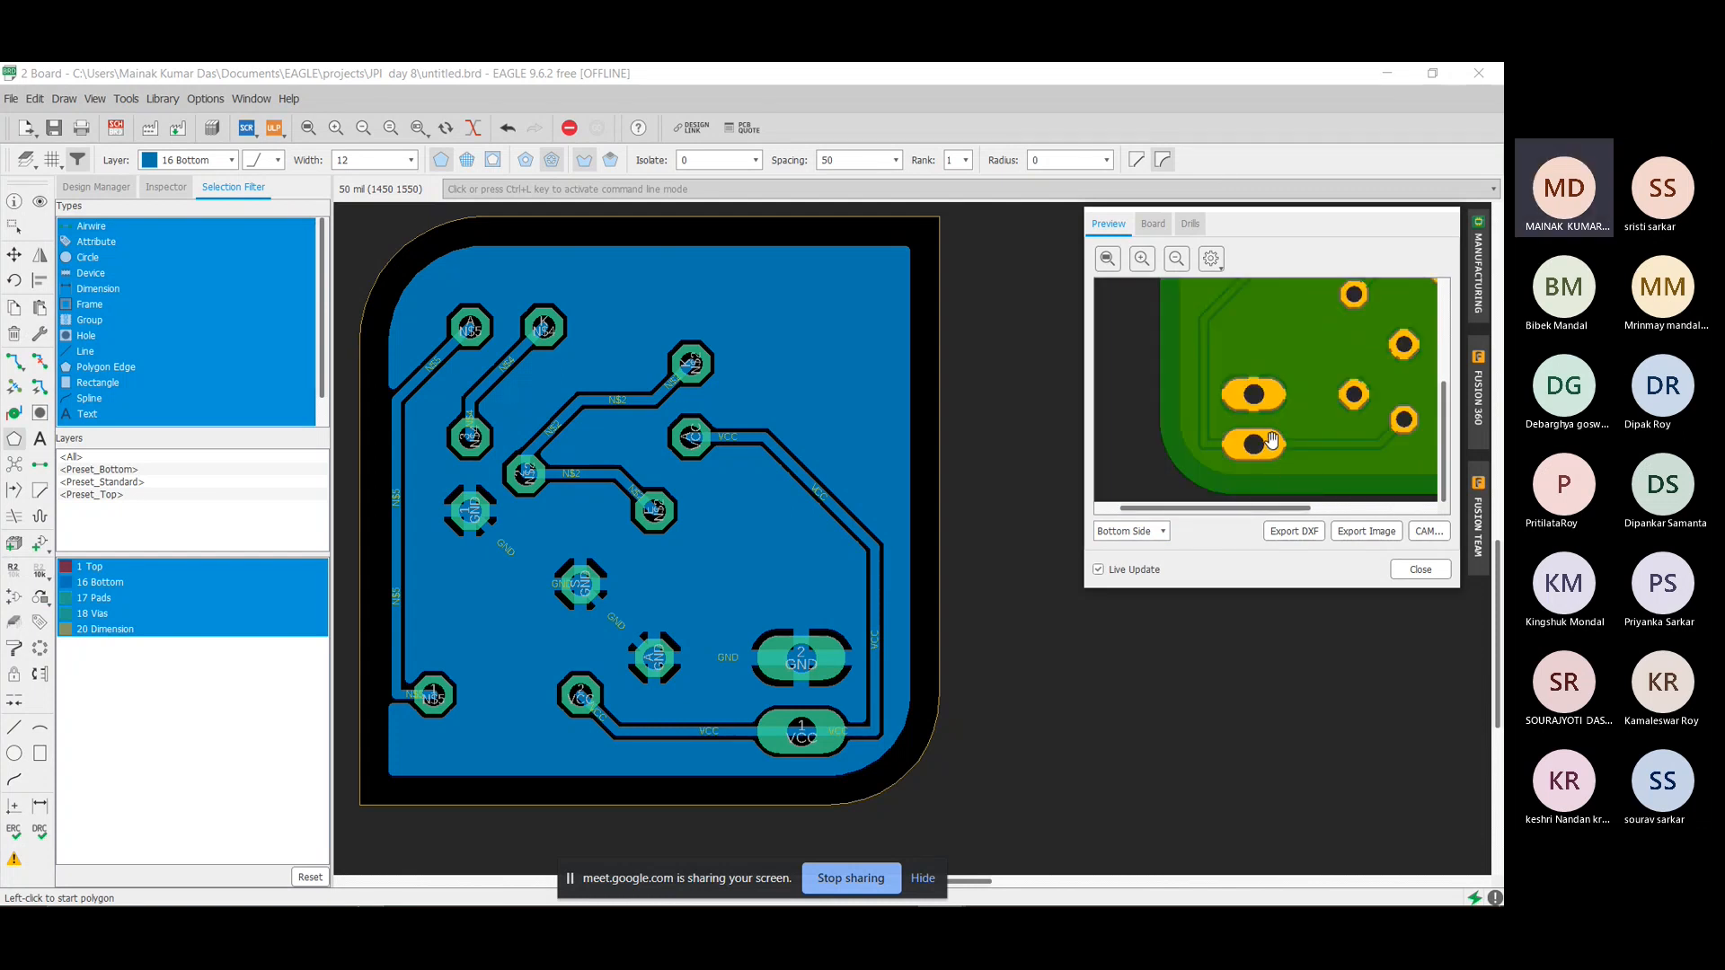
{"action": "scroll", "coordinate": [1270, 445], "scroll_direction": "down", "scroll_amount": 1}
{"action": "scroll", "coordinate": [1272, 440], "scroll_direction": "down", "scroll_amount": 4}
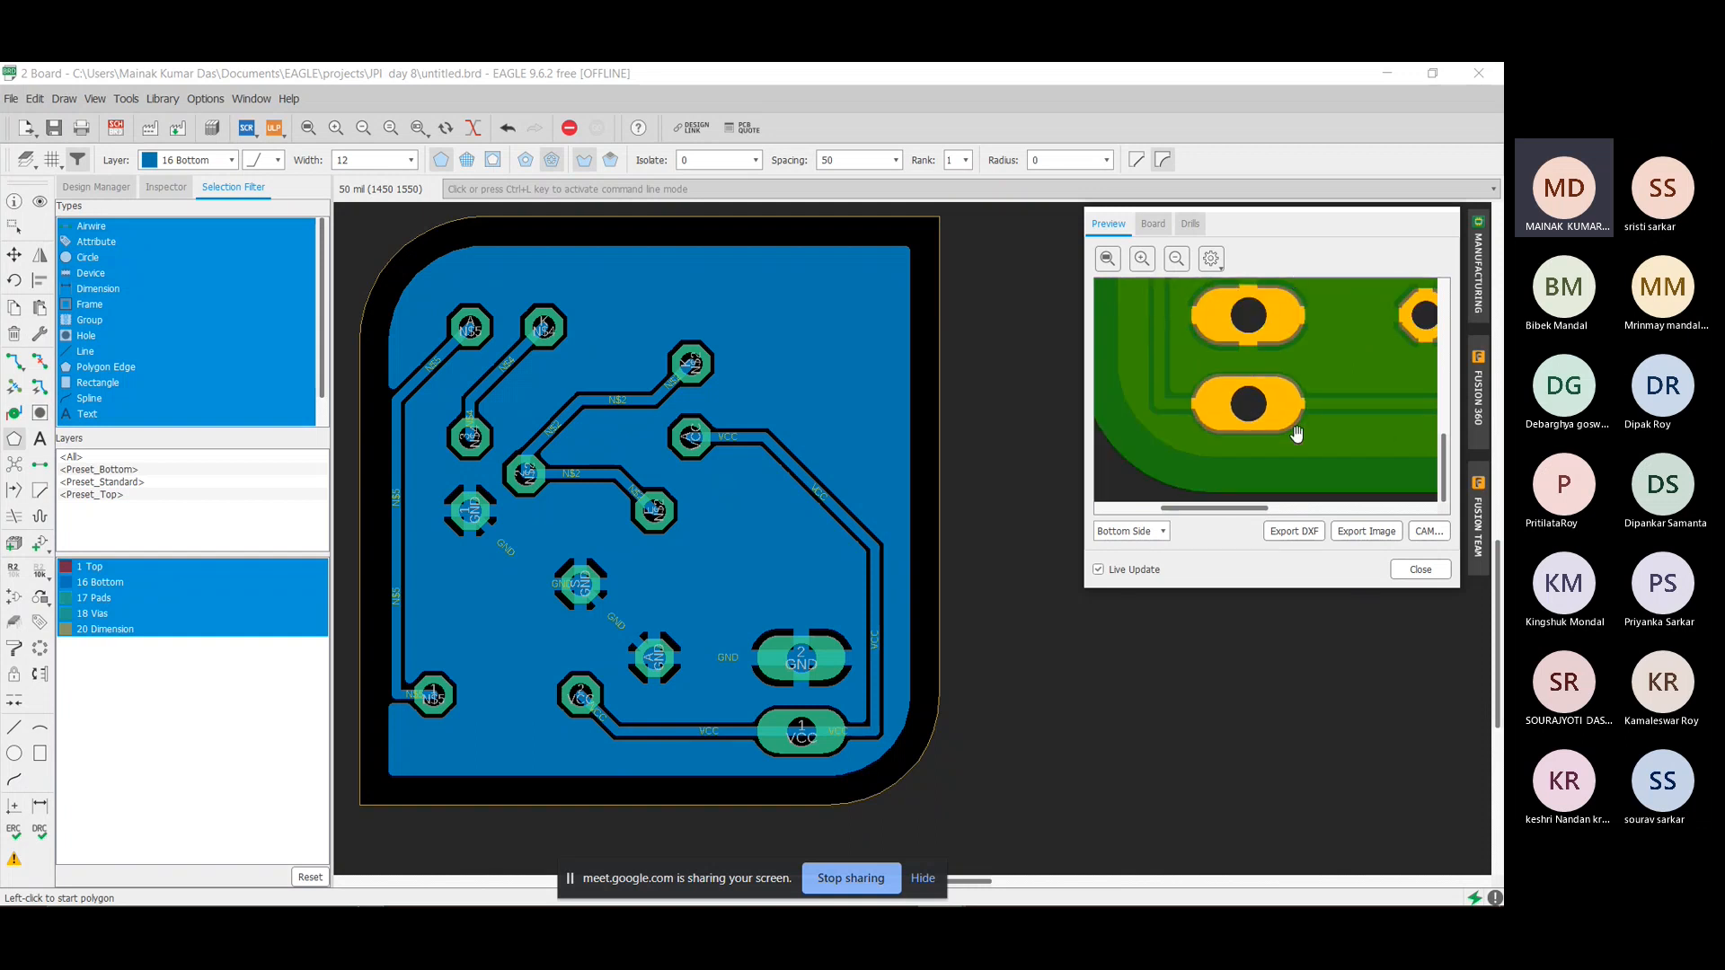
Inspect the pads and traces in the upper part of the bottom-side manufacturing preview up close.
{"action": "scroll", "coordinate": [1298, 416], "scroll_direction": "down", "scroll_amount": 3}
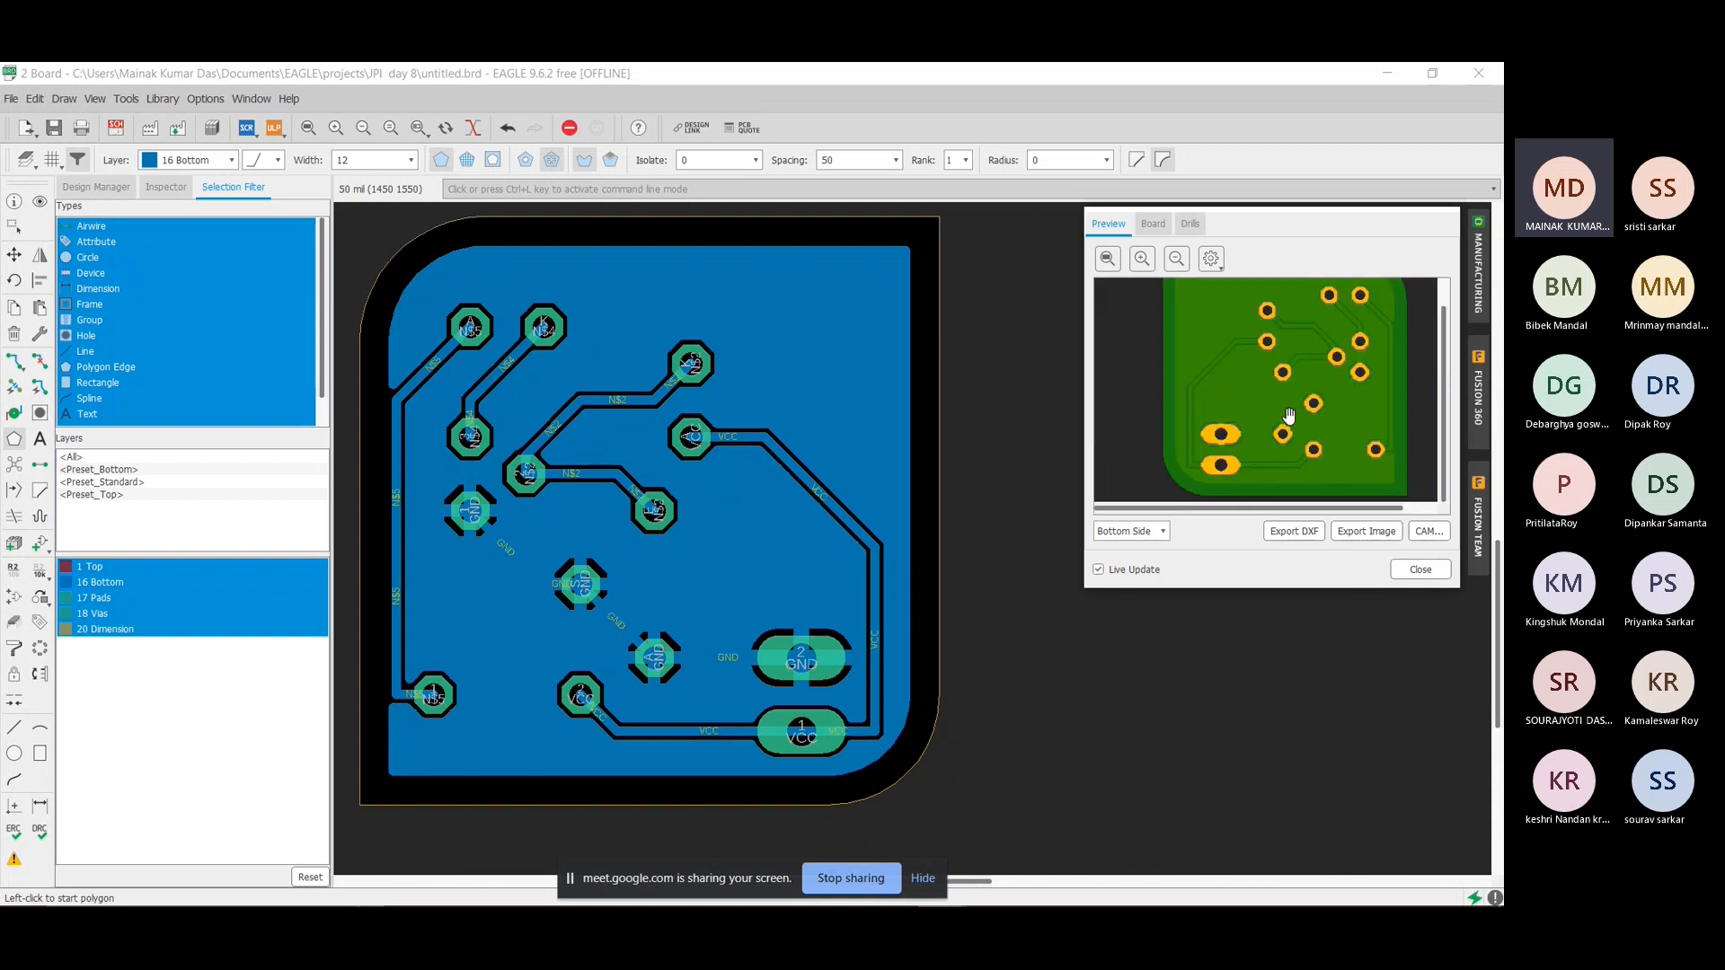
{"action": "scroll", "coordinate": [1246, 444], "scroll_direction": "up", "scroll_amount": 2}
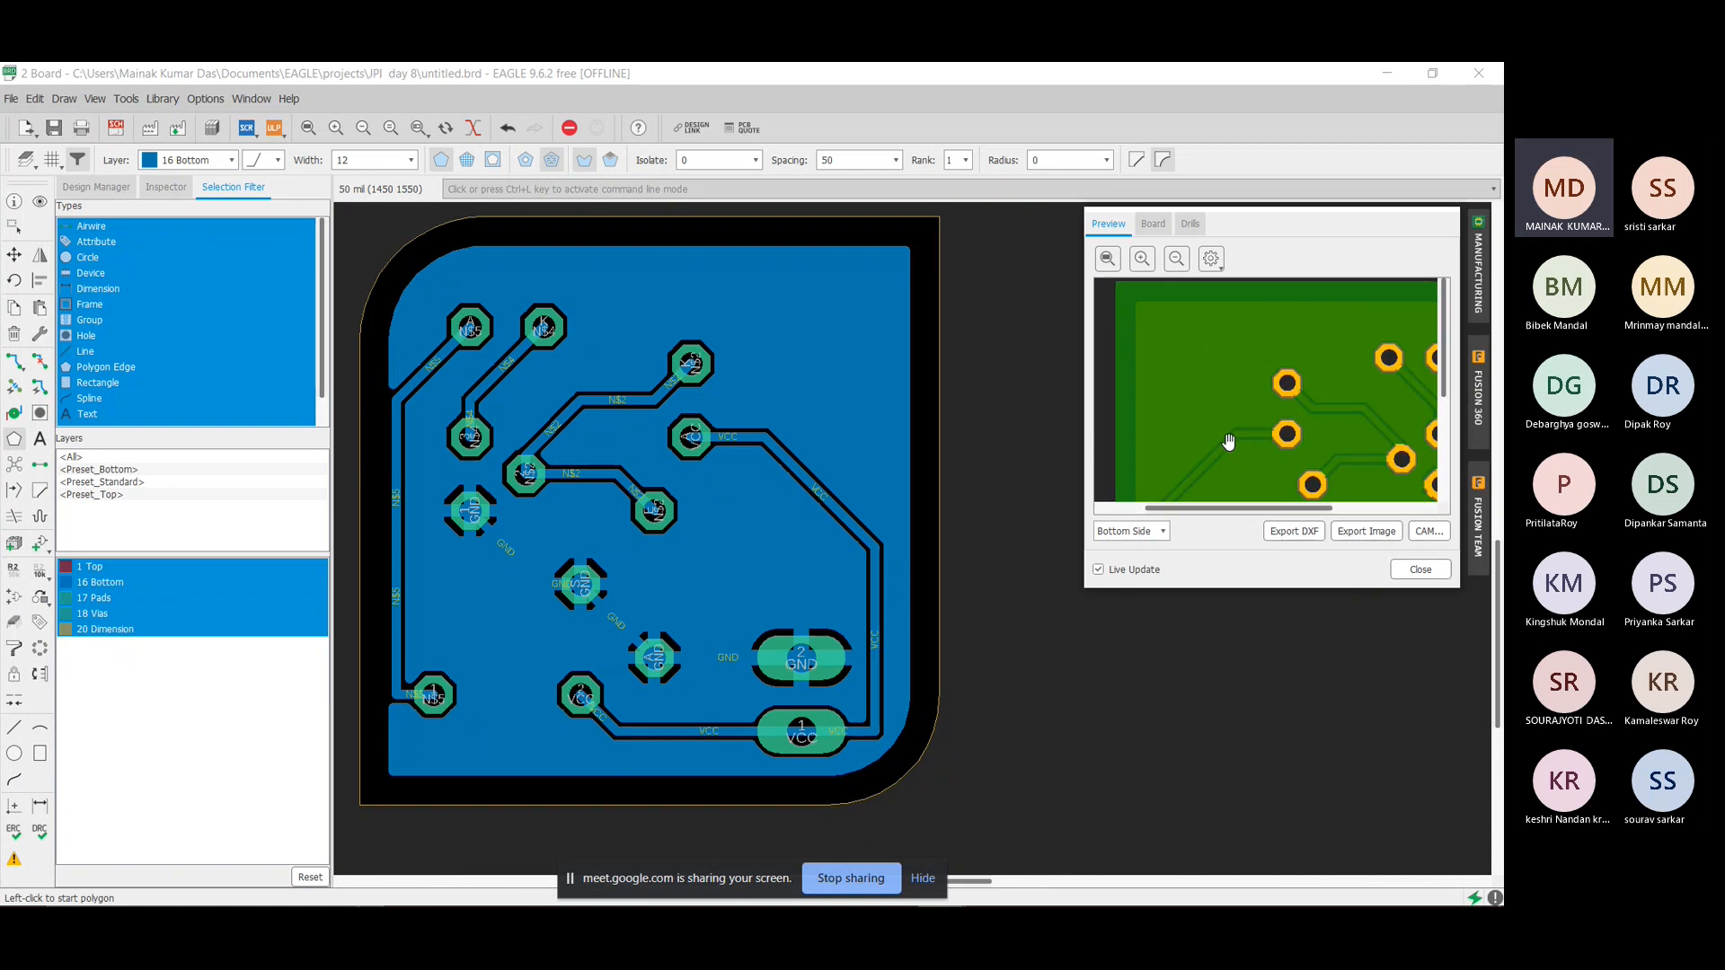
{"action": "left_click_drag", "start_coordinate": [1273, 449], "coordinate": [1204, 313]}
{"action": "left_click_drag", "start_coordinate": [1431, 342], "coordinate": [1250, 359]}
{"action": "left_click_drag", "start_coordinate": [1234, 469], "coordinate": [1300, 416]}
{"action": "scroll", "coordinate": [1275, 396], "scroll_direction": "down", "scroll_amount": 3}
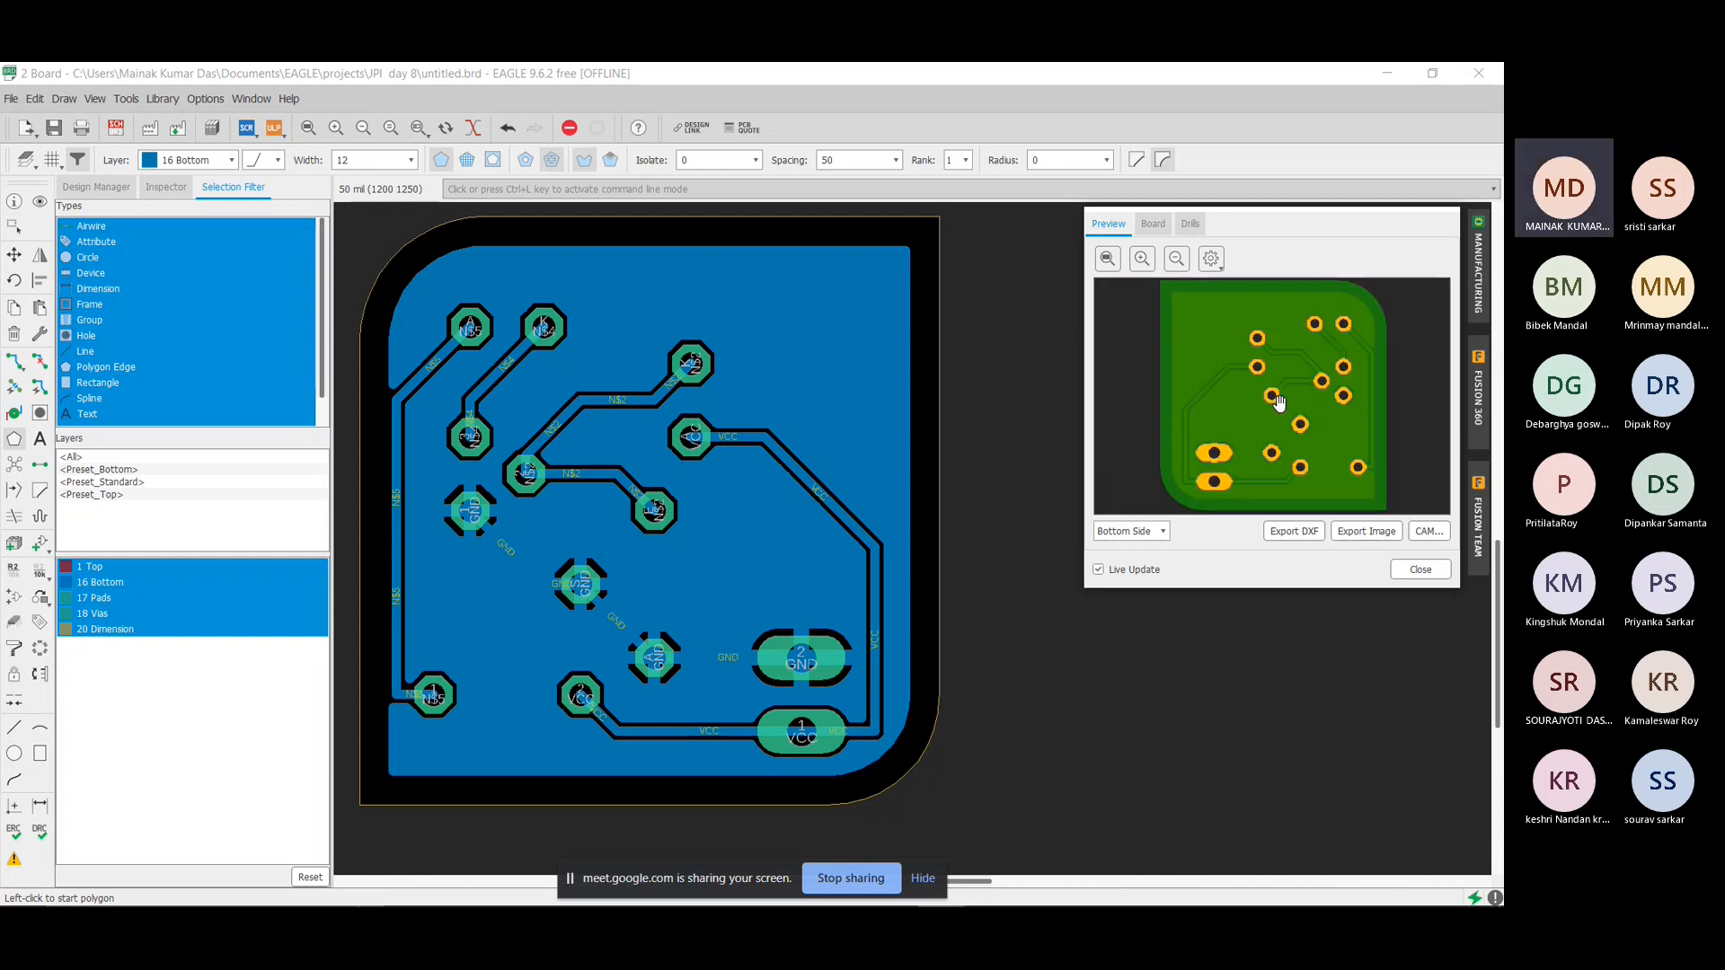
Inspect the middle round pads and the copper near the board's edge in the bottom-side preview, ending on the whole board.
{"action": "scroll", "coordinate": [1278, 413], "scroll_direction": "up", "scroll_amount": 5}
{"action": "left_click_drag", "start_coordinate": [1250, 479], "coordinate": [1221, 231]}
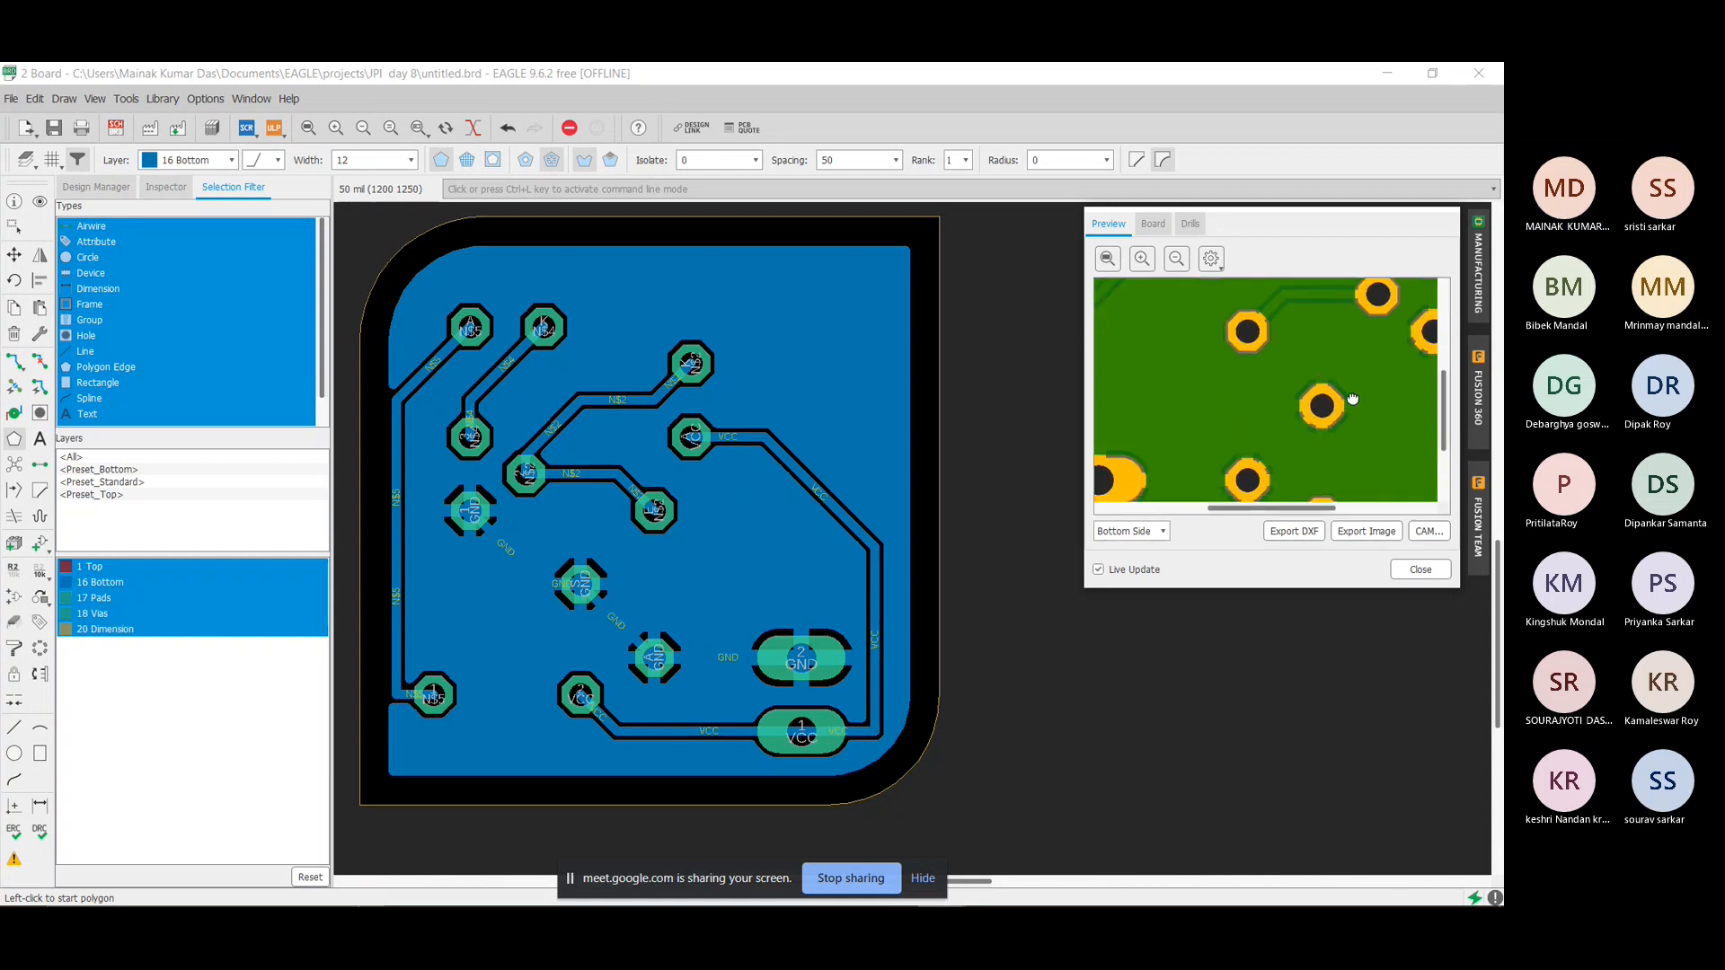
{"action": "left_click_drag", "start_coordinate": [1354, 400], "coordinate": [1317, 240]}
{"action": "left_click_drag", "start_coordinate": [1277, 346], "coordinate": [1286, 455]}
{"action": "left_click_drag", "start_coordinate": [1150, 367], "coordinate": [993, 361]}
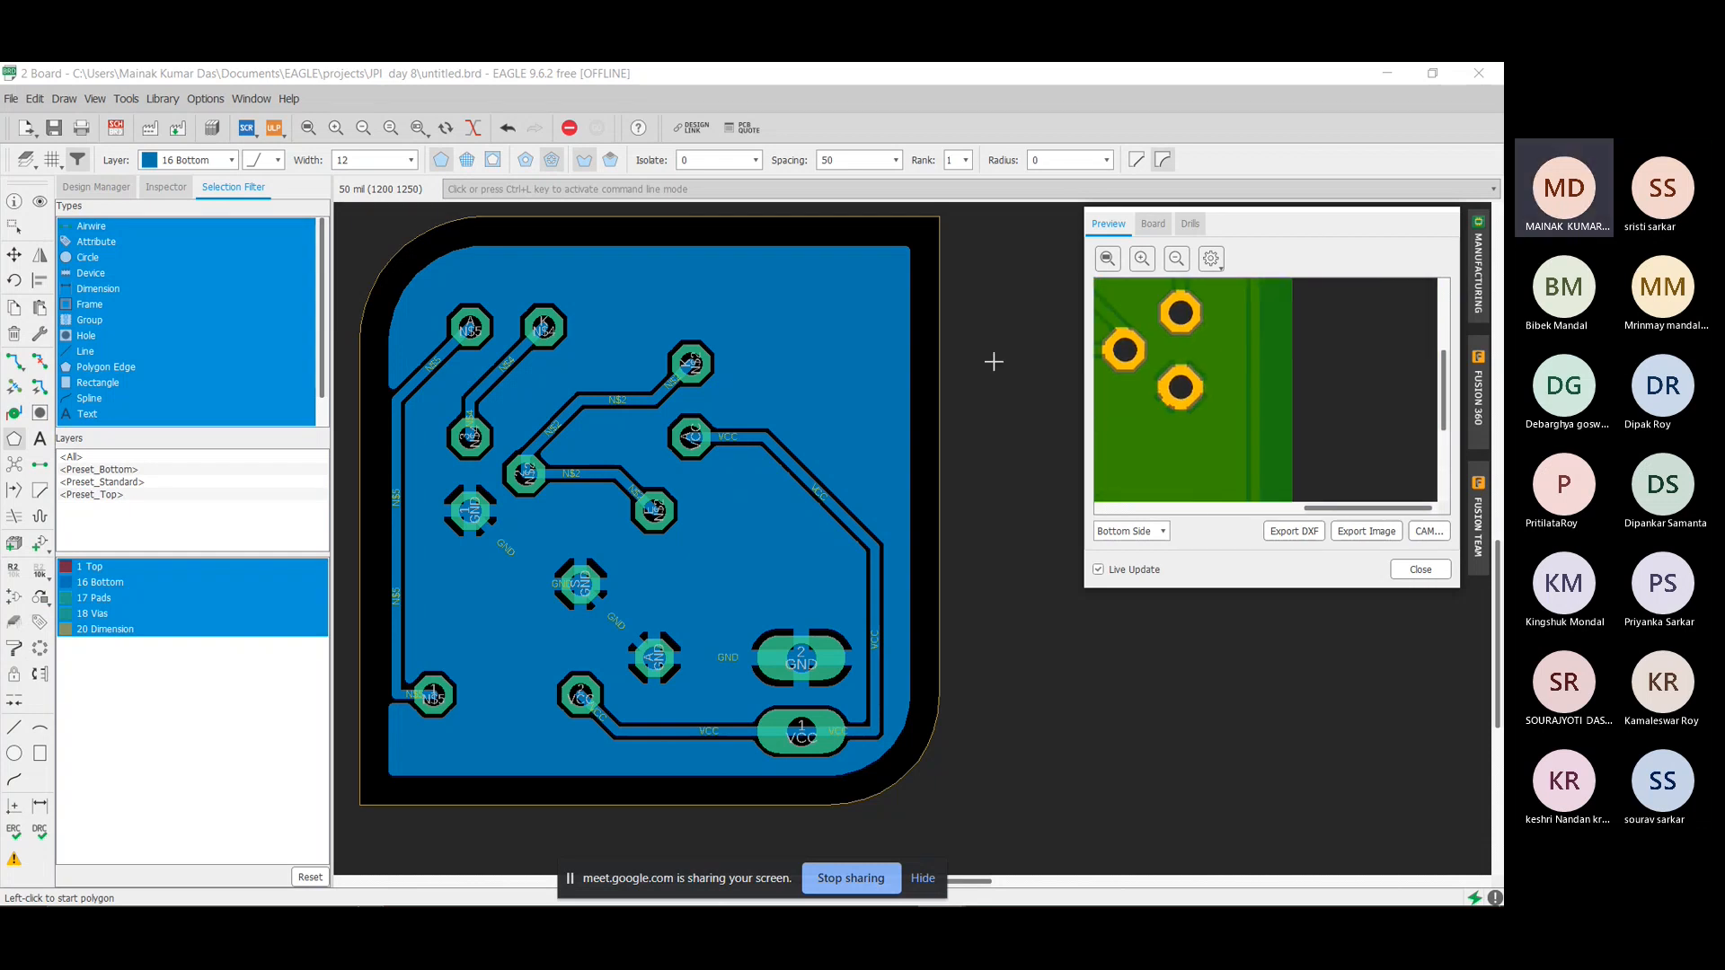
{"action": "left_click_drag", "start_coordinate": [1206, 369], "coordinate": [1382, 414]}
{"action": "scroll", "coordinate": [1270, 399], "scroll_direction": "down", "scroll_amount": 5}
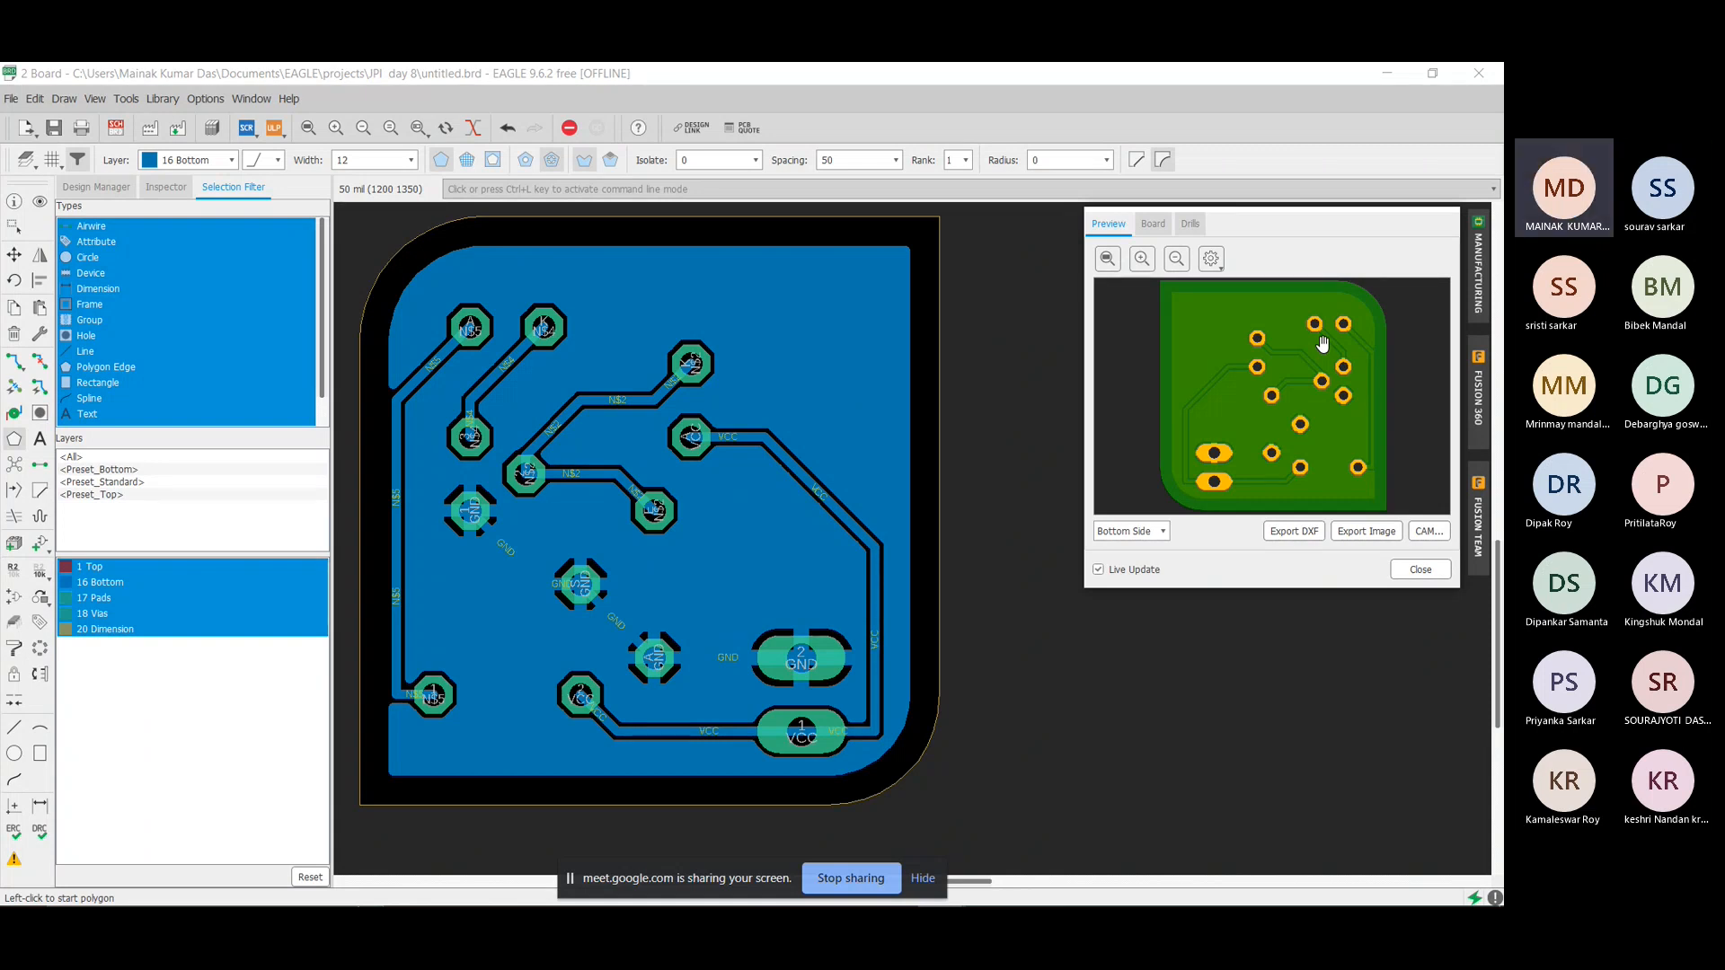
Switch to the Microsoft Teams meeting window and look through its participants list.
{"action": "mouse_move", "coordinate": [1095, 905]}
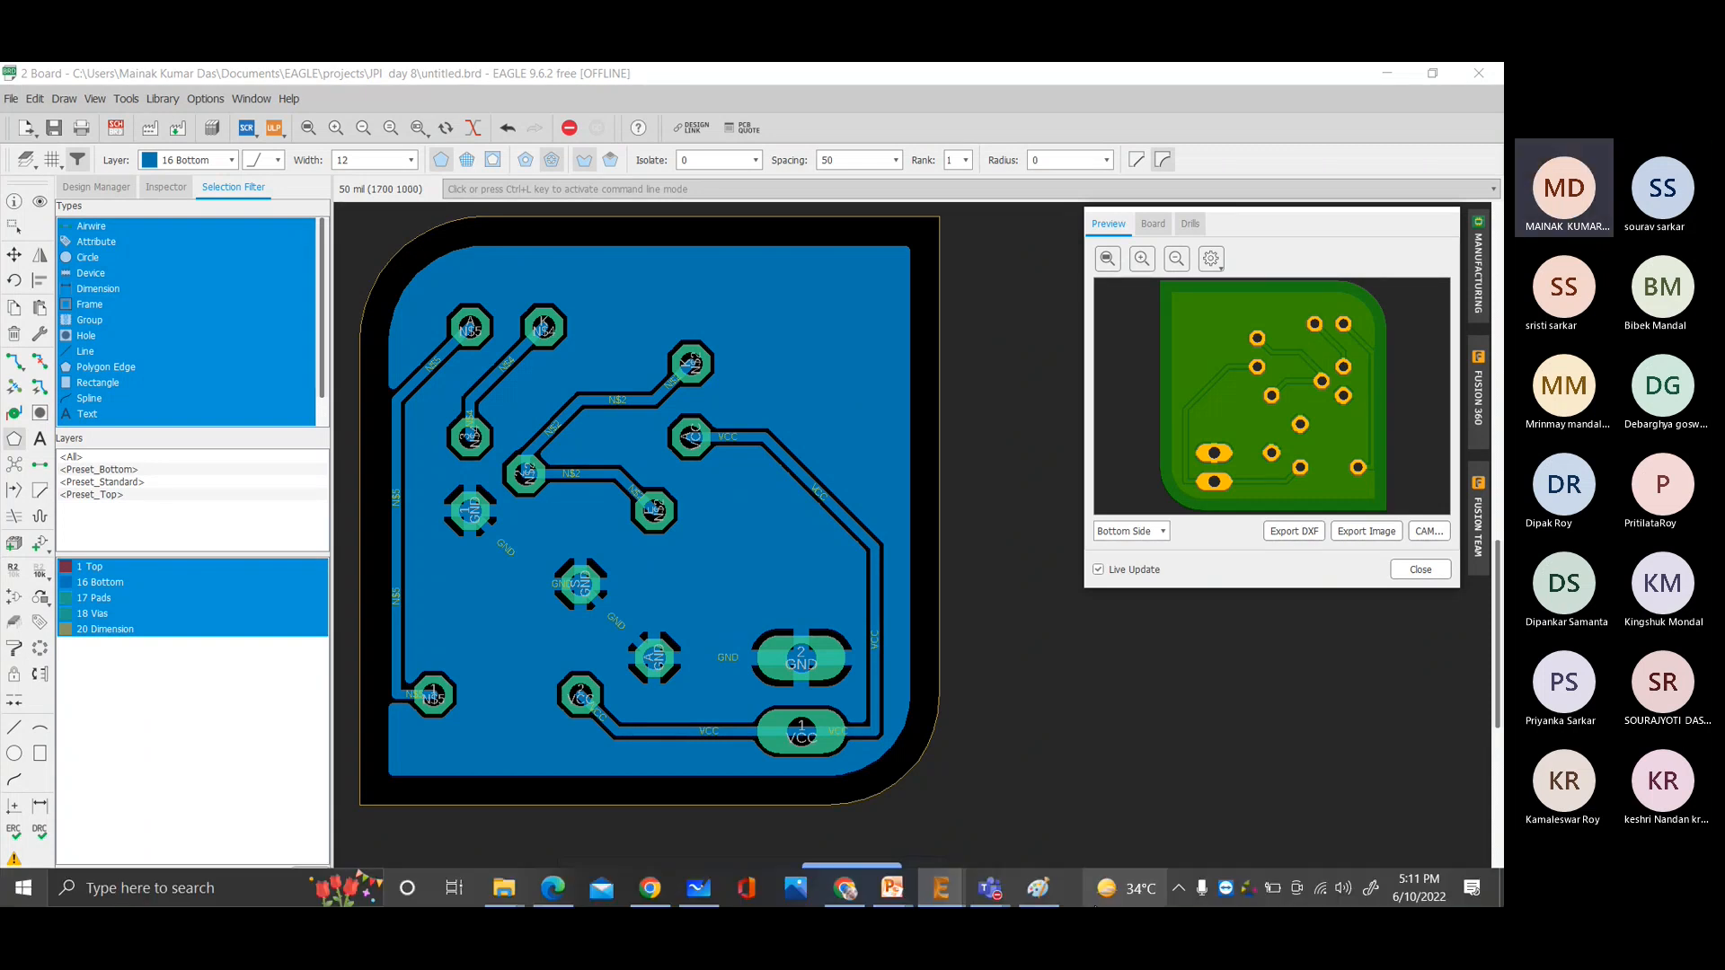
{"action": "mouse_move", "coordinate": [1029, 890]}
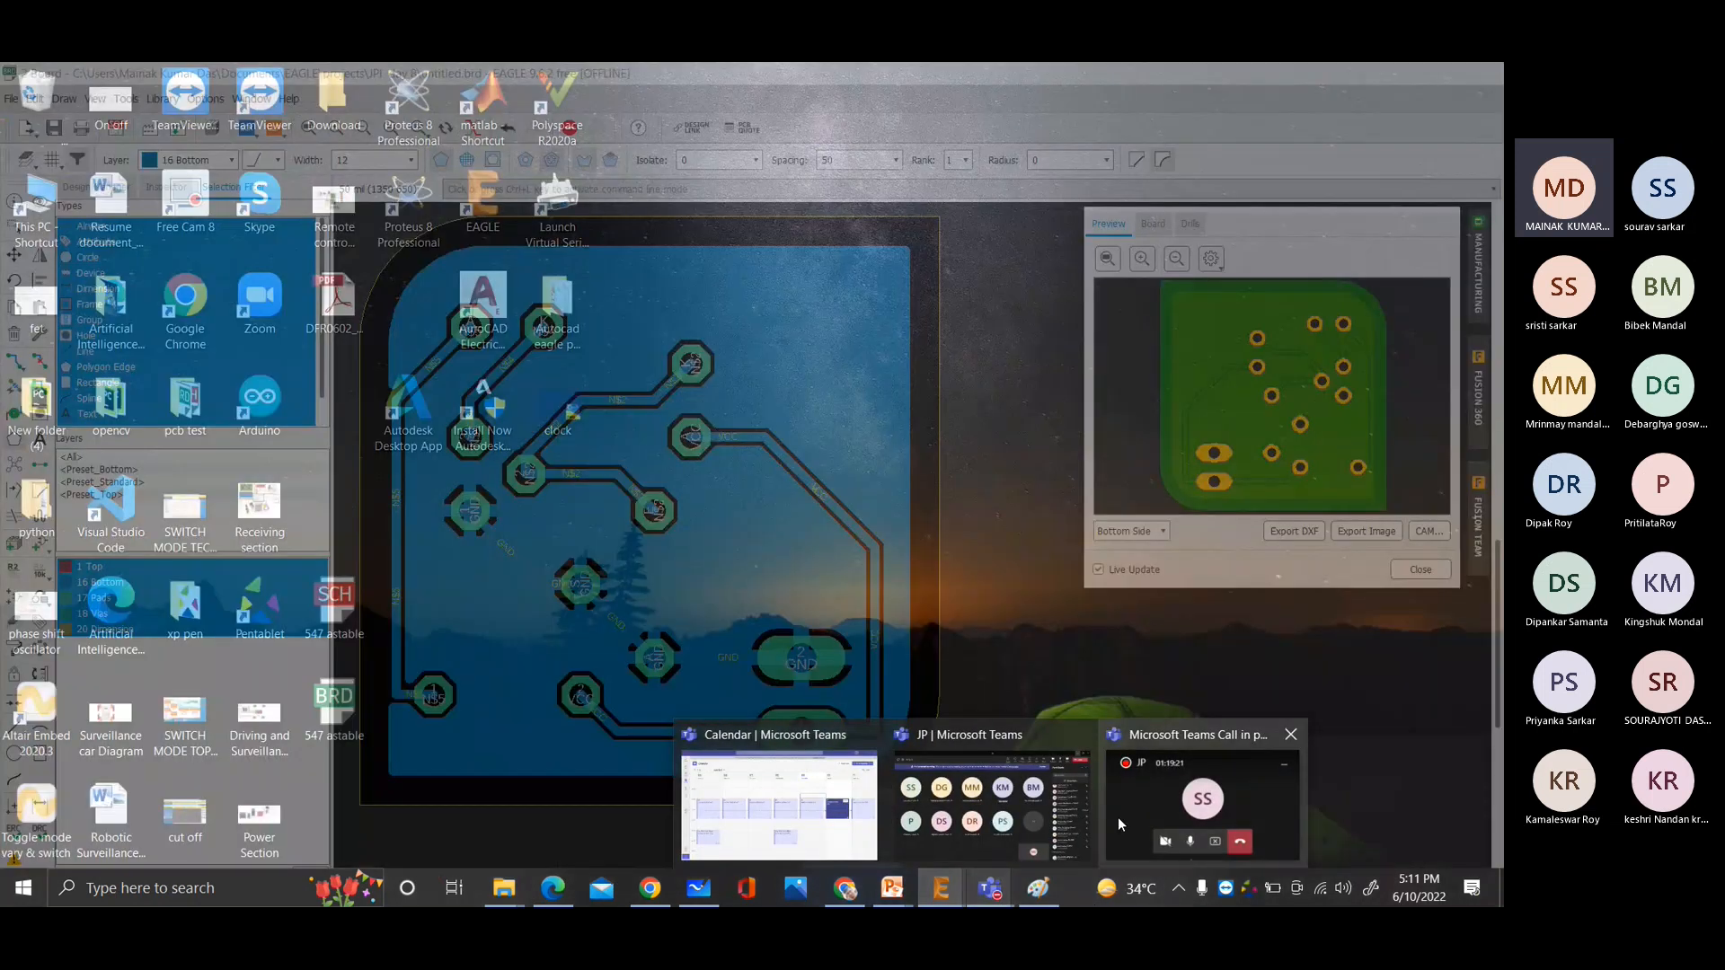
{"action": "left_click", "coordinate": [1204, 804]}
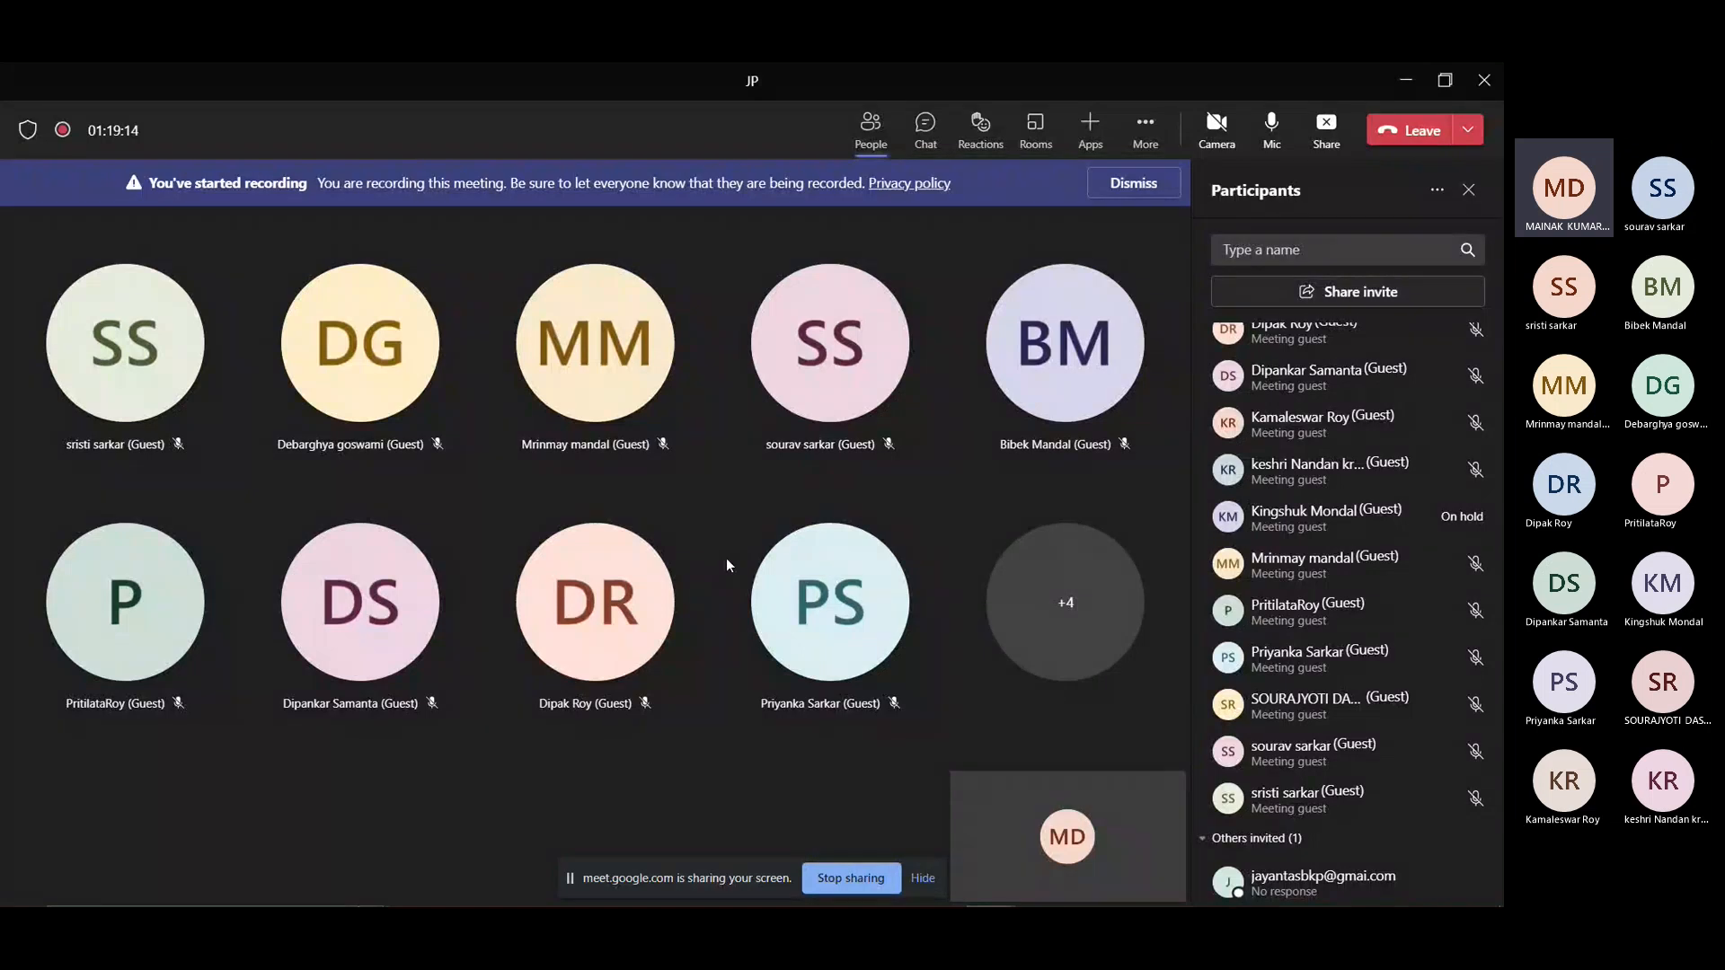
{"action": "scroll", "coordinate": [1312, 503], "scroll_direction": "up", "scroll_amount": 3}
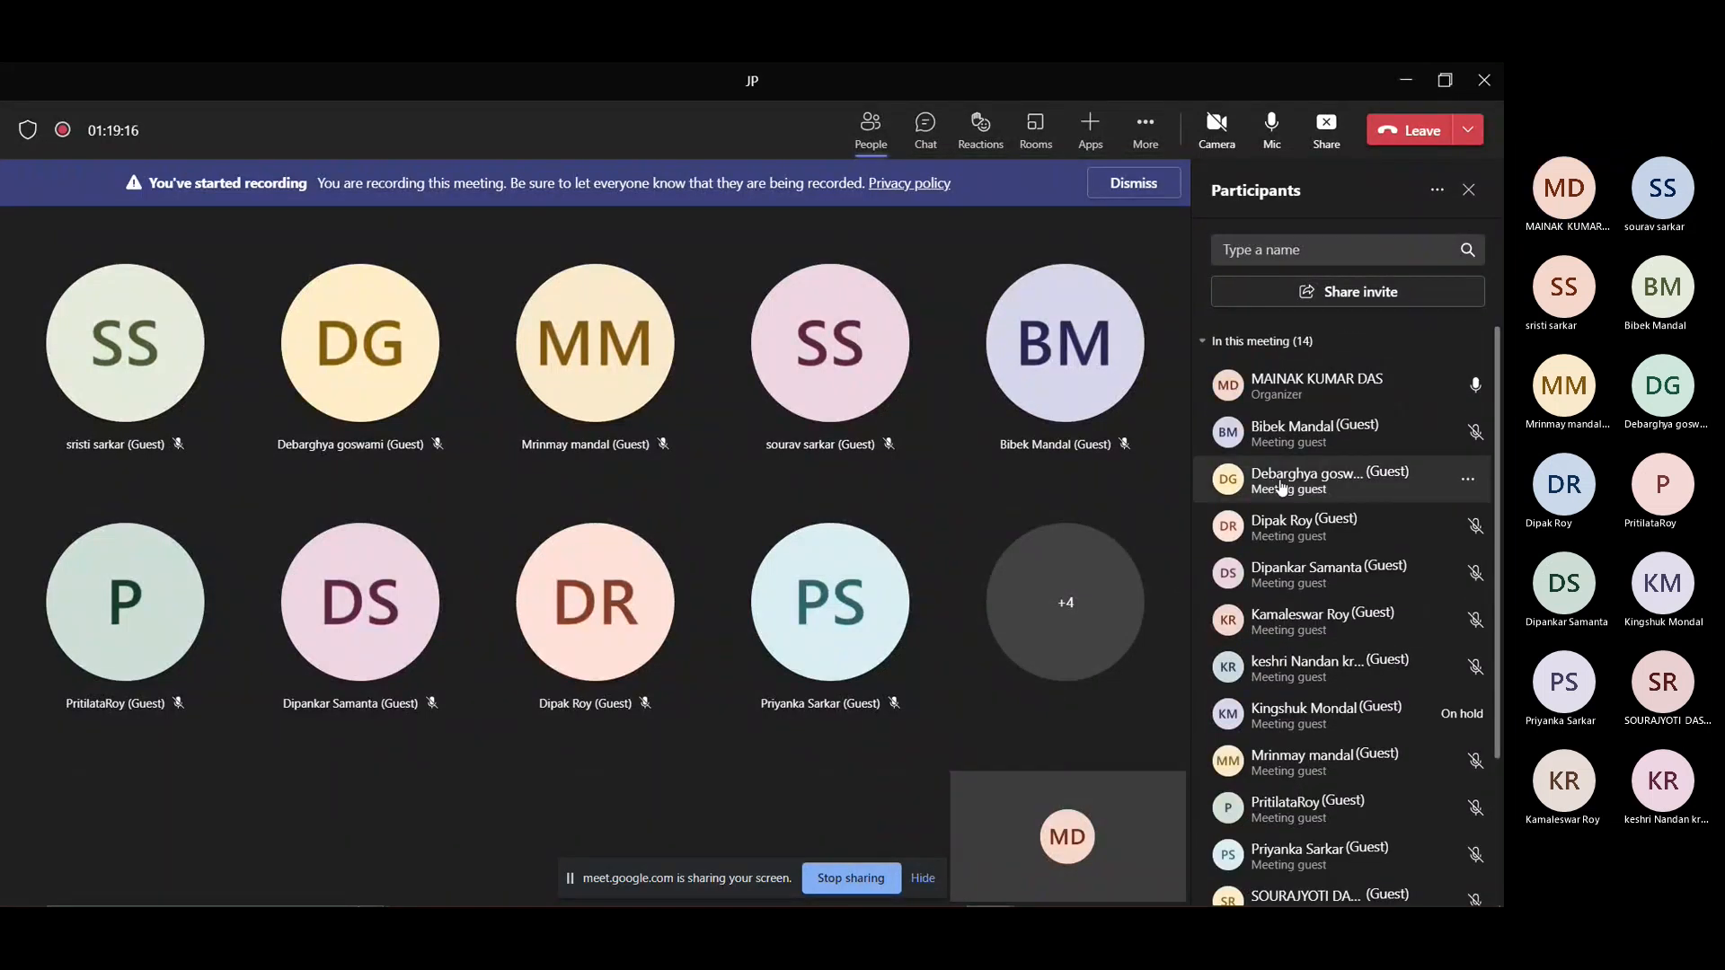
{"action": "scroll", "coordinate": [1317, 385], "scroll_direction": "down", "scroll_amount": 3}
{"action": "scroll", "coordinate": [1404, 535], "scroll_direction": "up", "scroll_amount": 3}
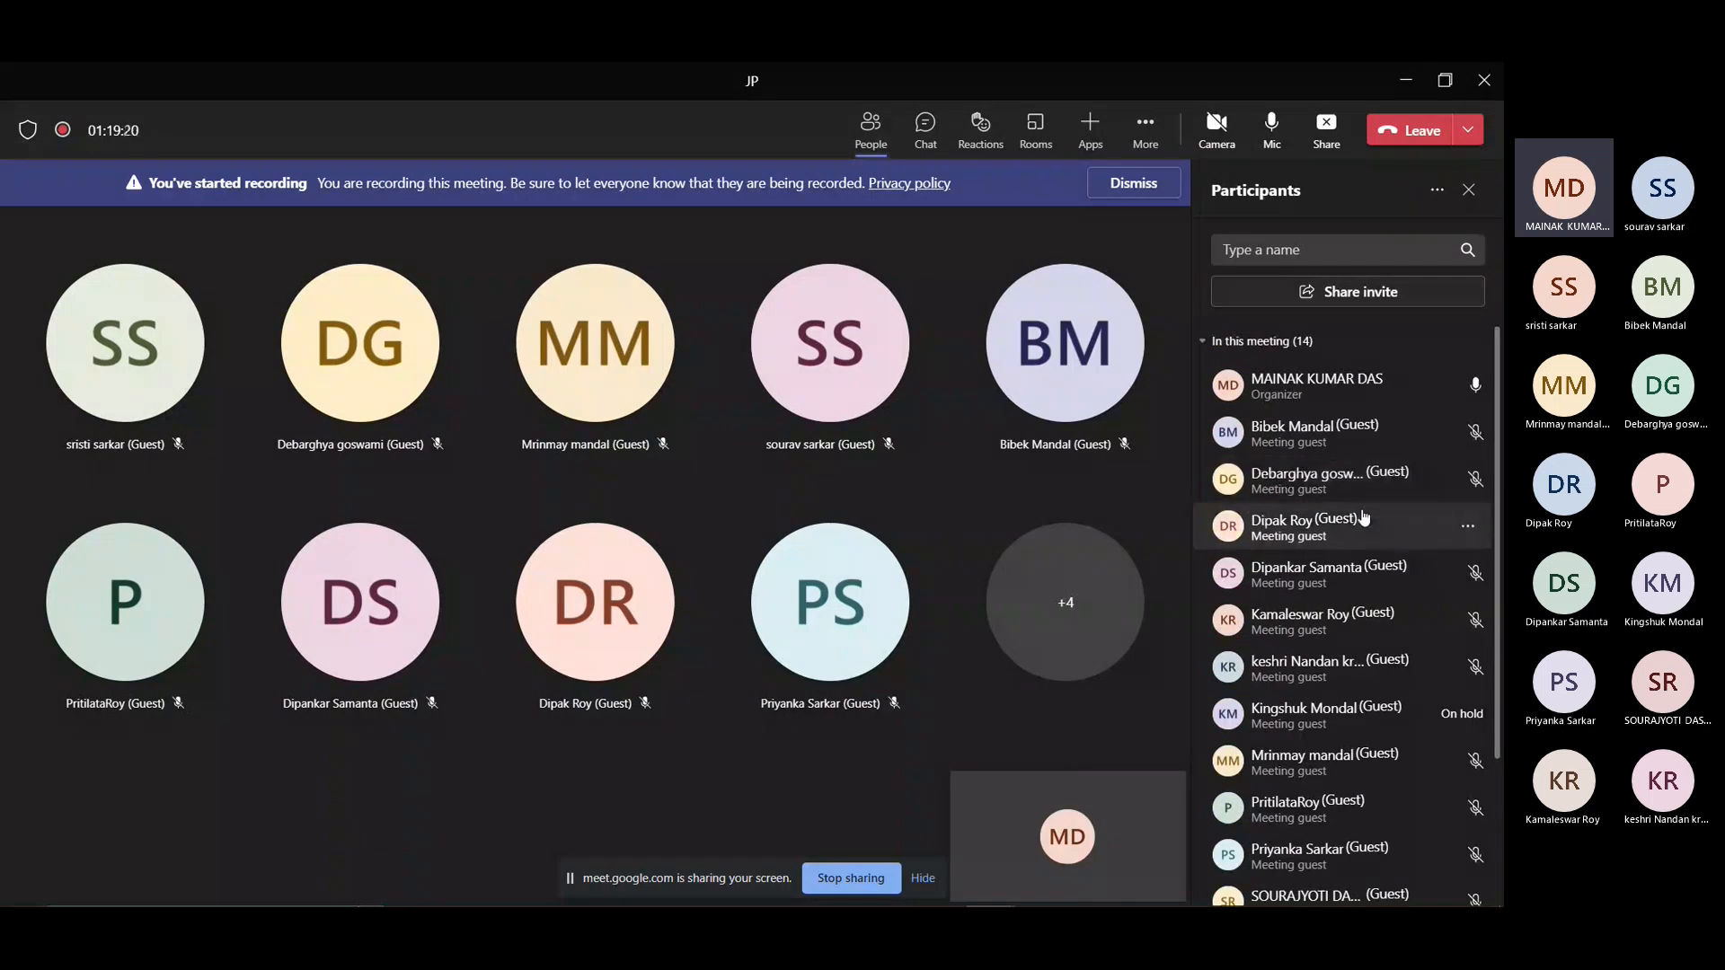
{"action": "scroll", "coordinate": [1291, 725], "scroll_direction": "down", "scroll_amount": 3}
{"action": "scroll", "coordinate": [1294, 584], "scroll_direction": "up", "scroll_amount": 3}
{"action": "scroll", "coordinate": [1294, 530], "scroll_direction": "down", "scroll_amount": 1}
{"action": "scroll", "coordinate": [1294, 531], "scroll_direction": "down", "scroll_amount": 3}
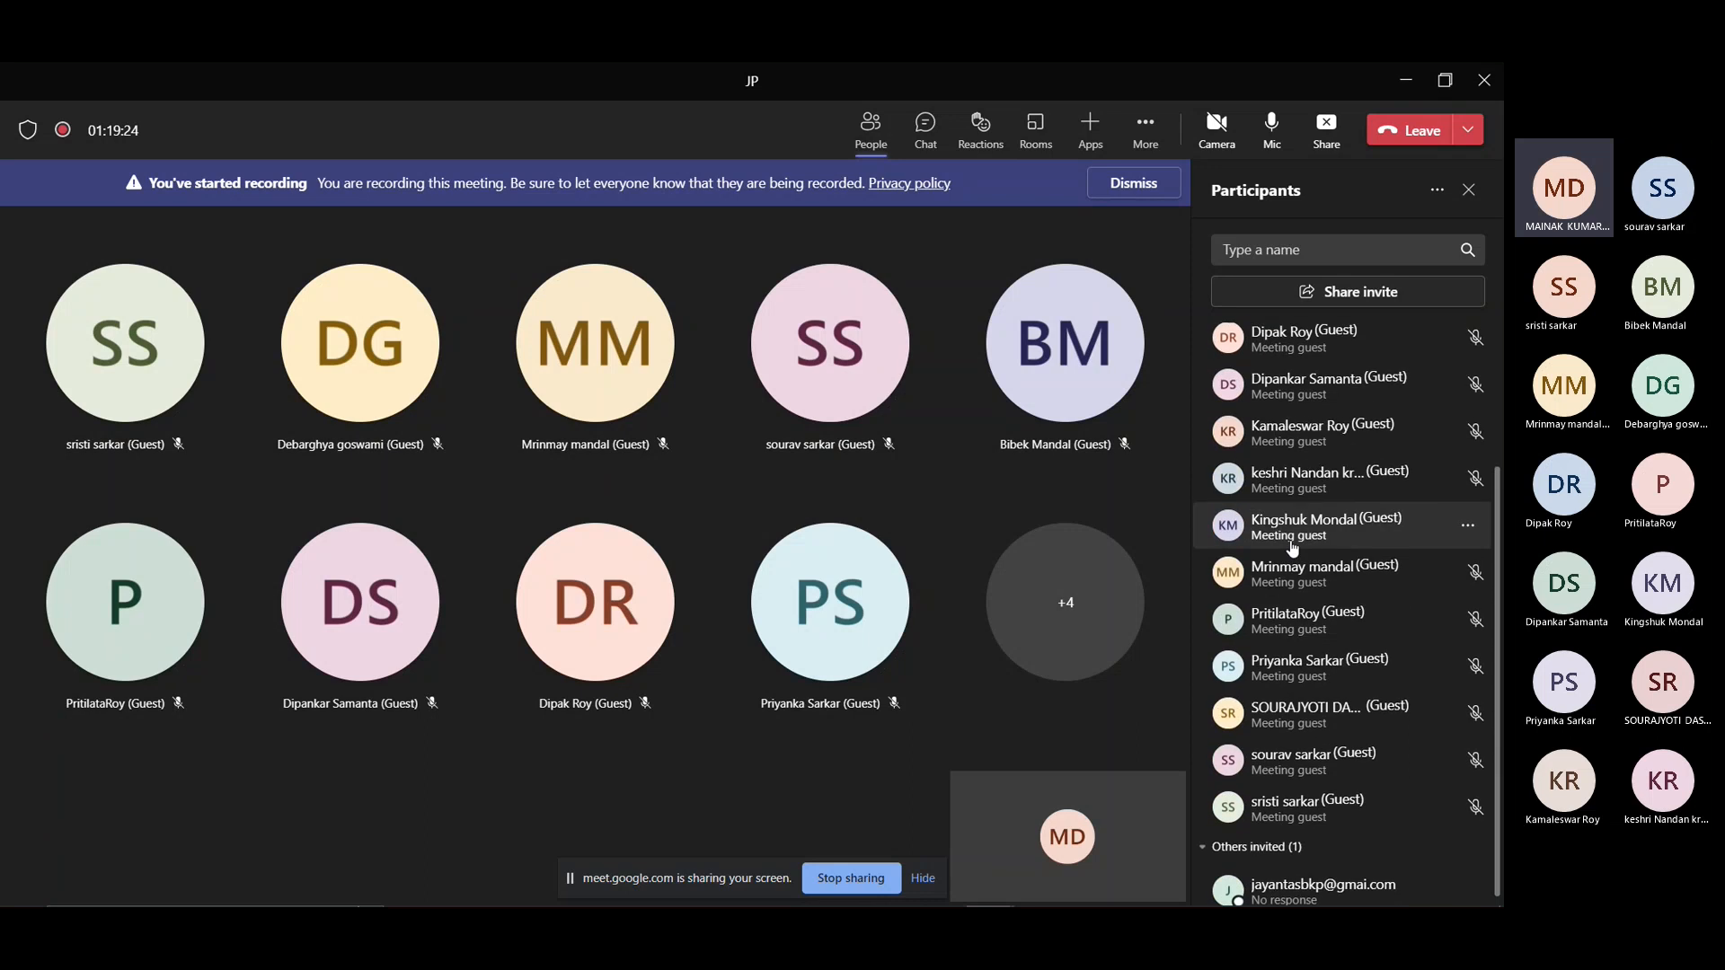
{"action": "scroll", "coordinate": [1294, 530], "scroll_direction": "up", "scroll_amount": 4}
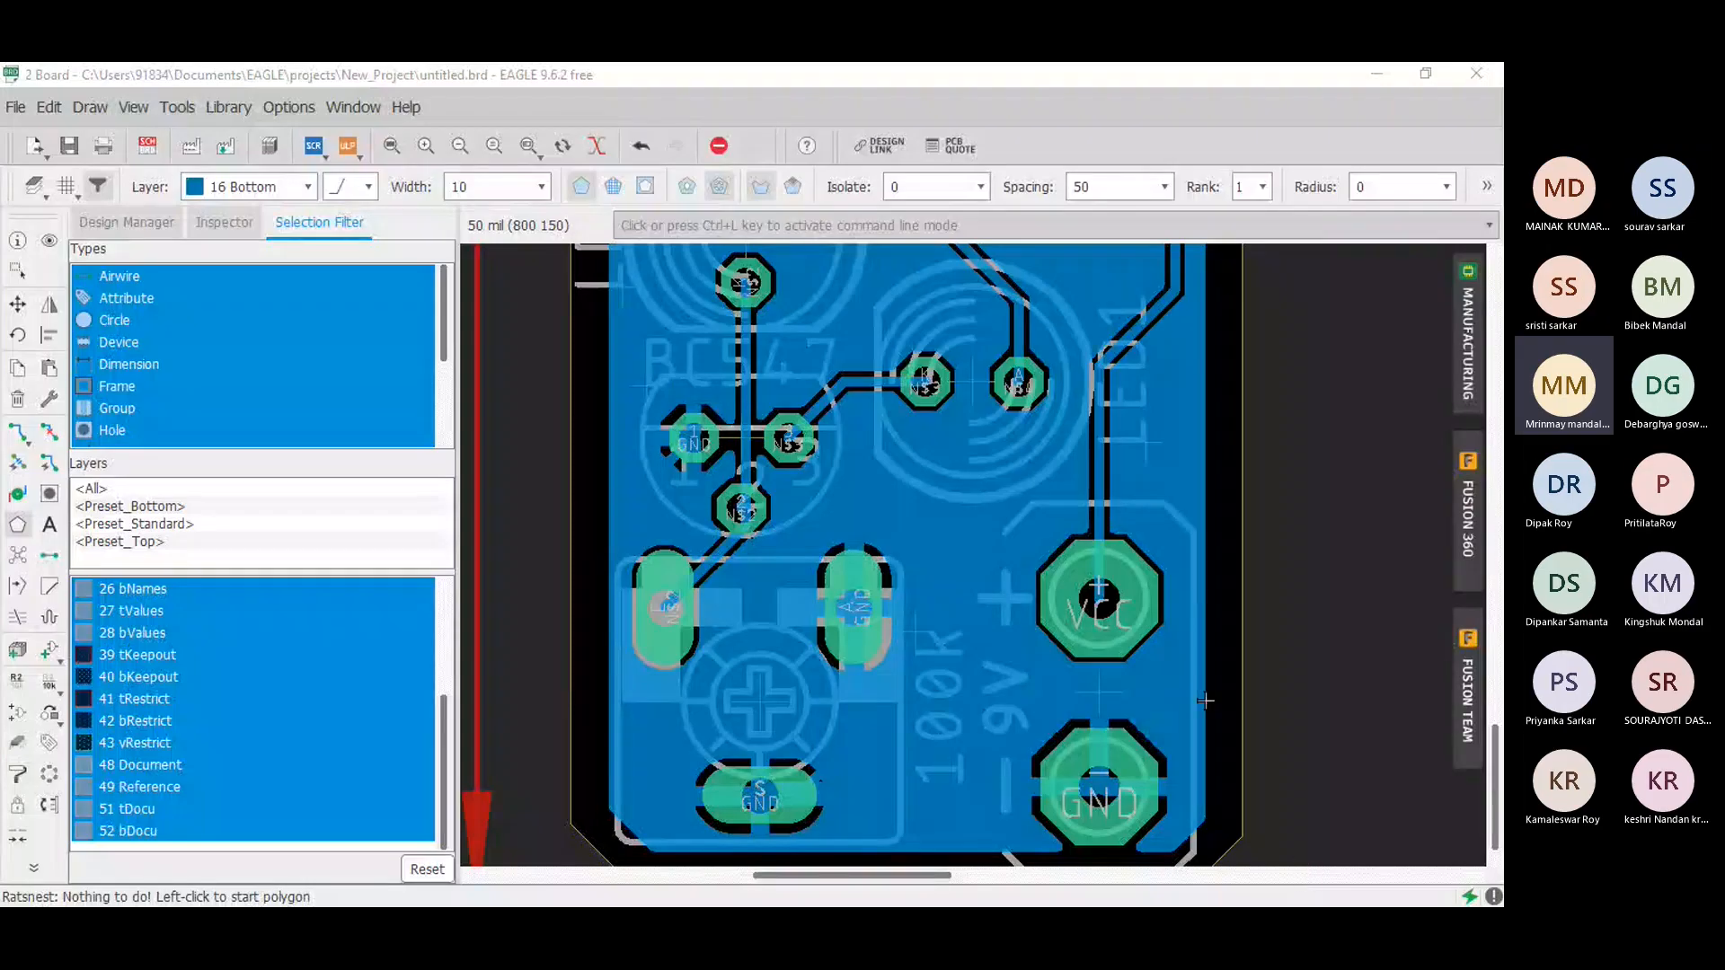
Open the manufacturing preview of the New_Project board in EAGLE and switch it to Top Side.
{"action": "scroll", "coordinate": [1118, 625], "scroll_direction": "down", "scroll_amount": 4}
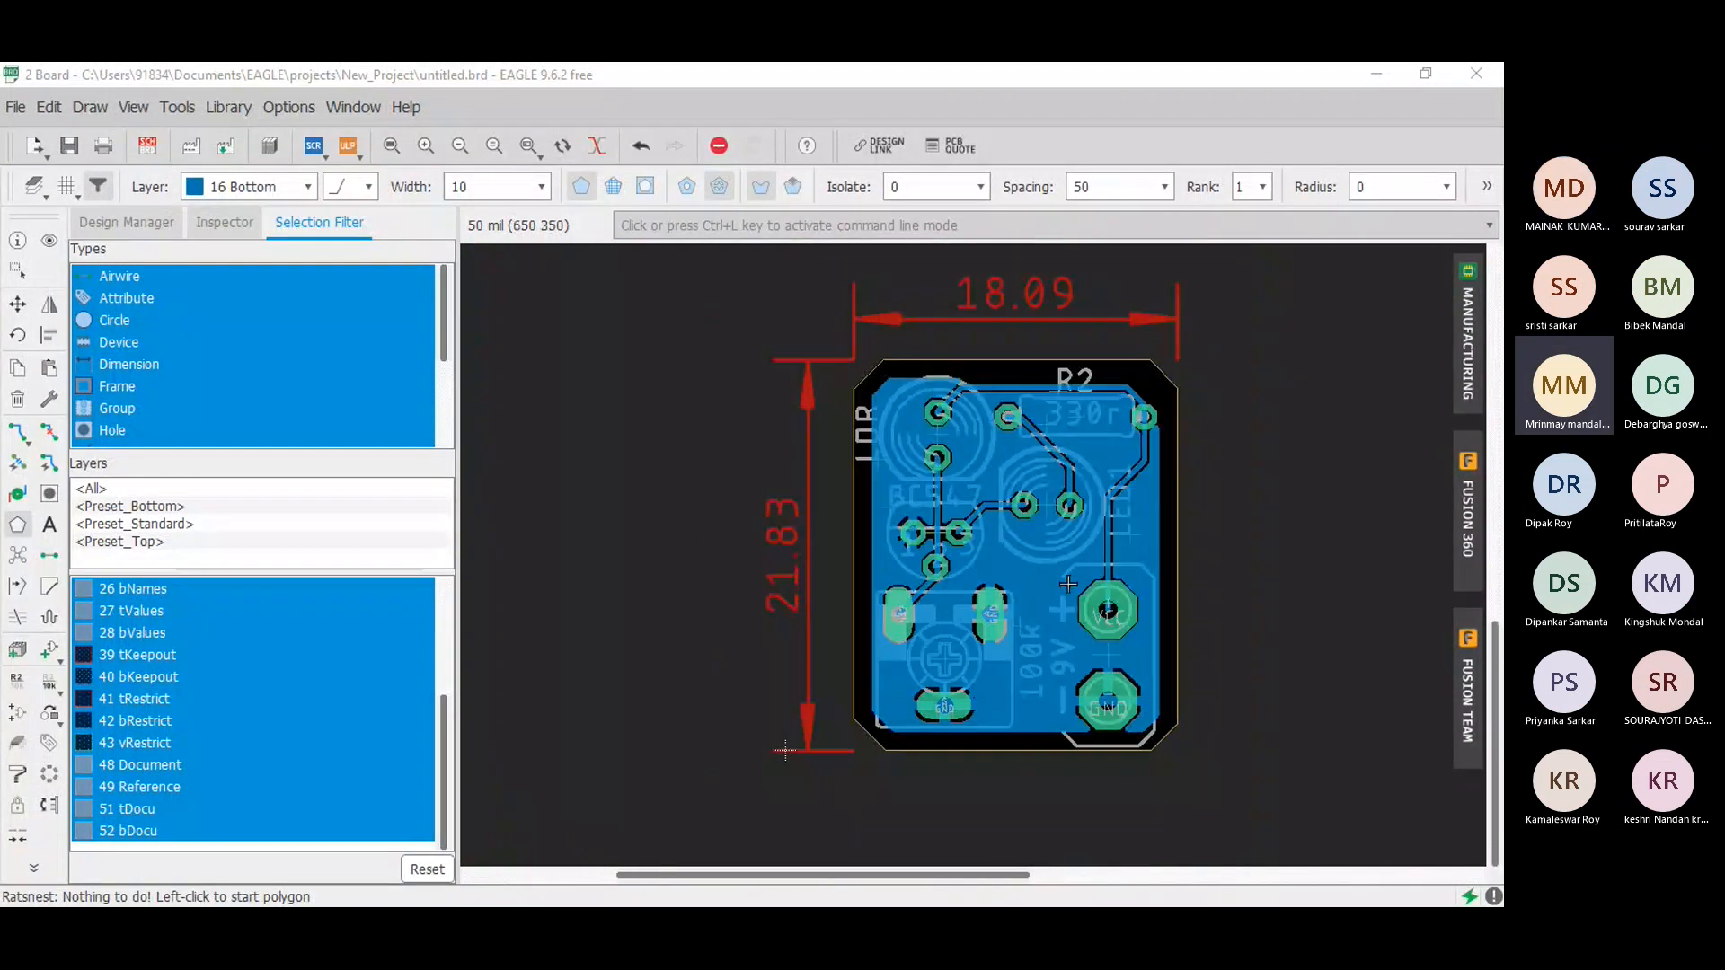
{"action": "left_click", "coordinate": [1470, 370]}
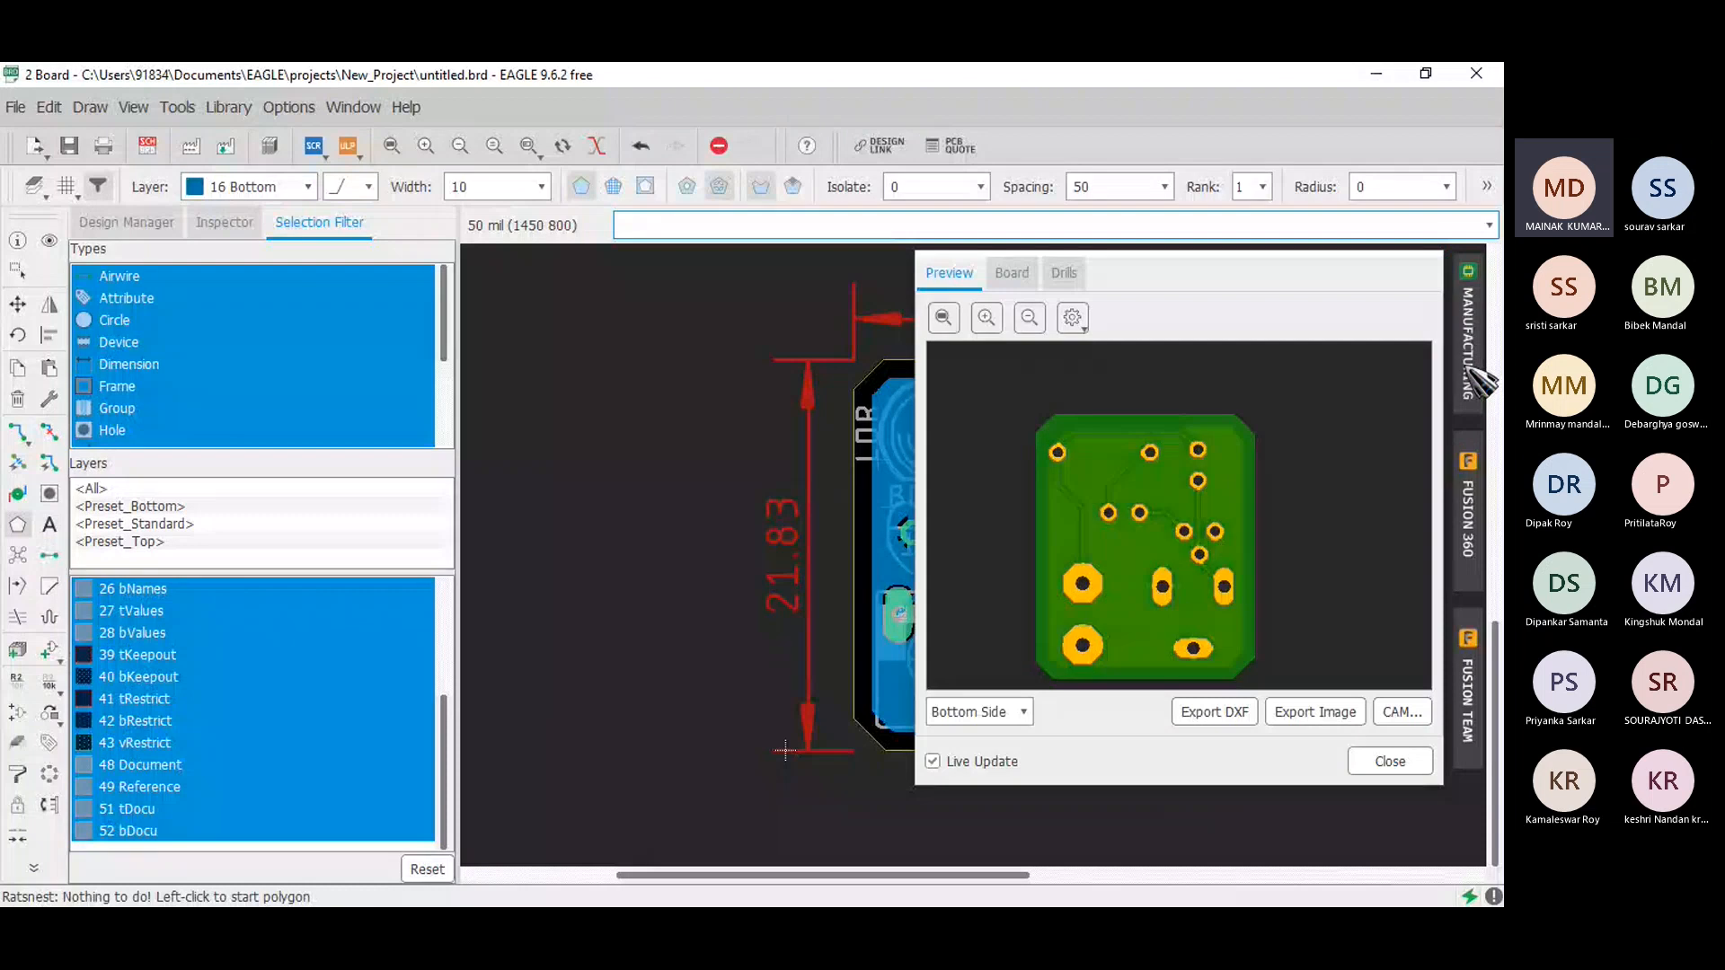
{"action": "left_click", "coordinate": [1473, 368]}
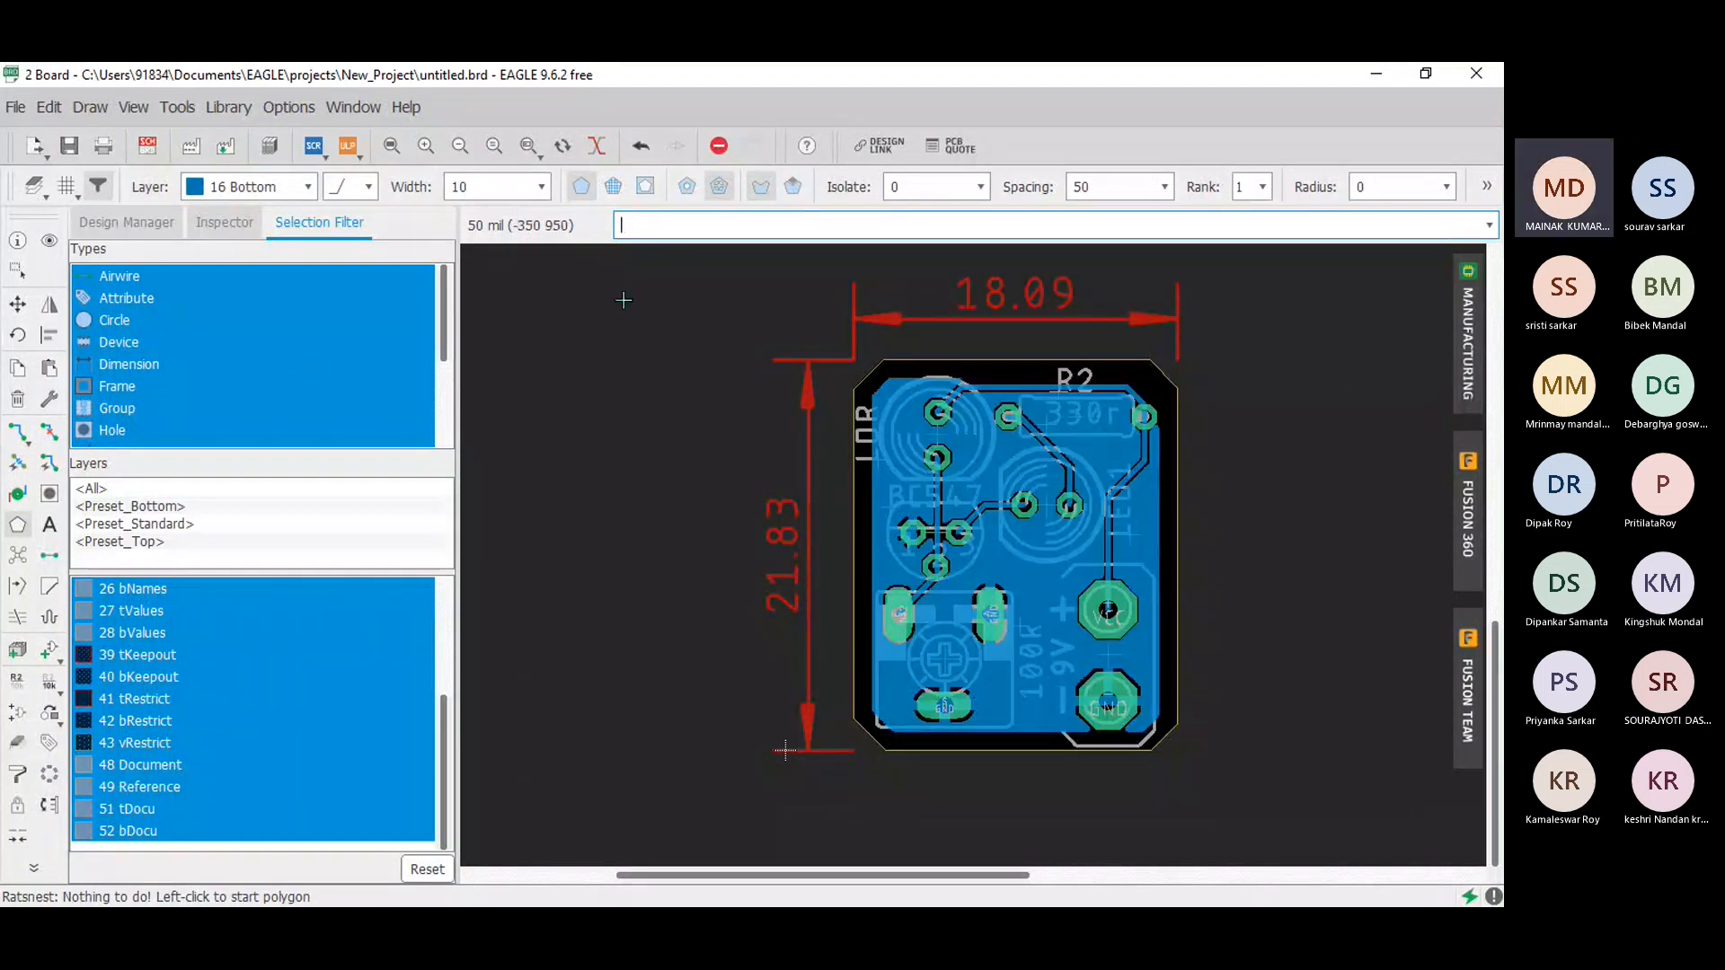
{"action": "left_click", "coordinate": [1465, 321]}
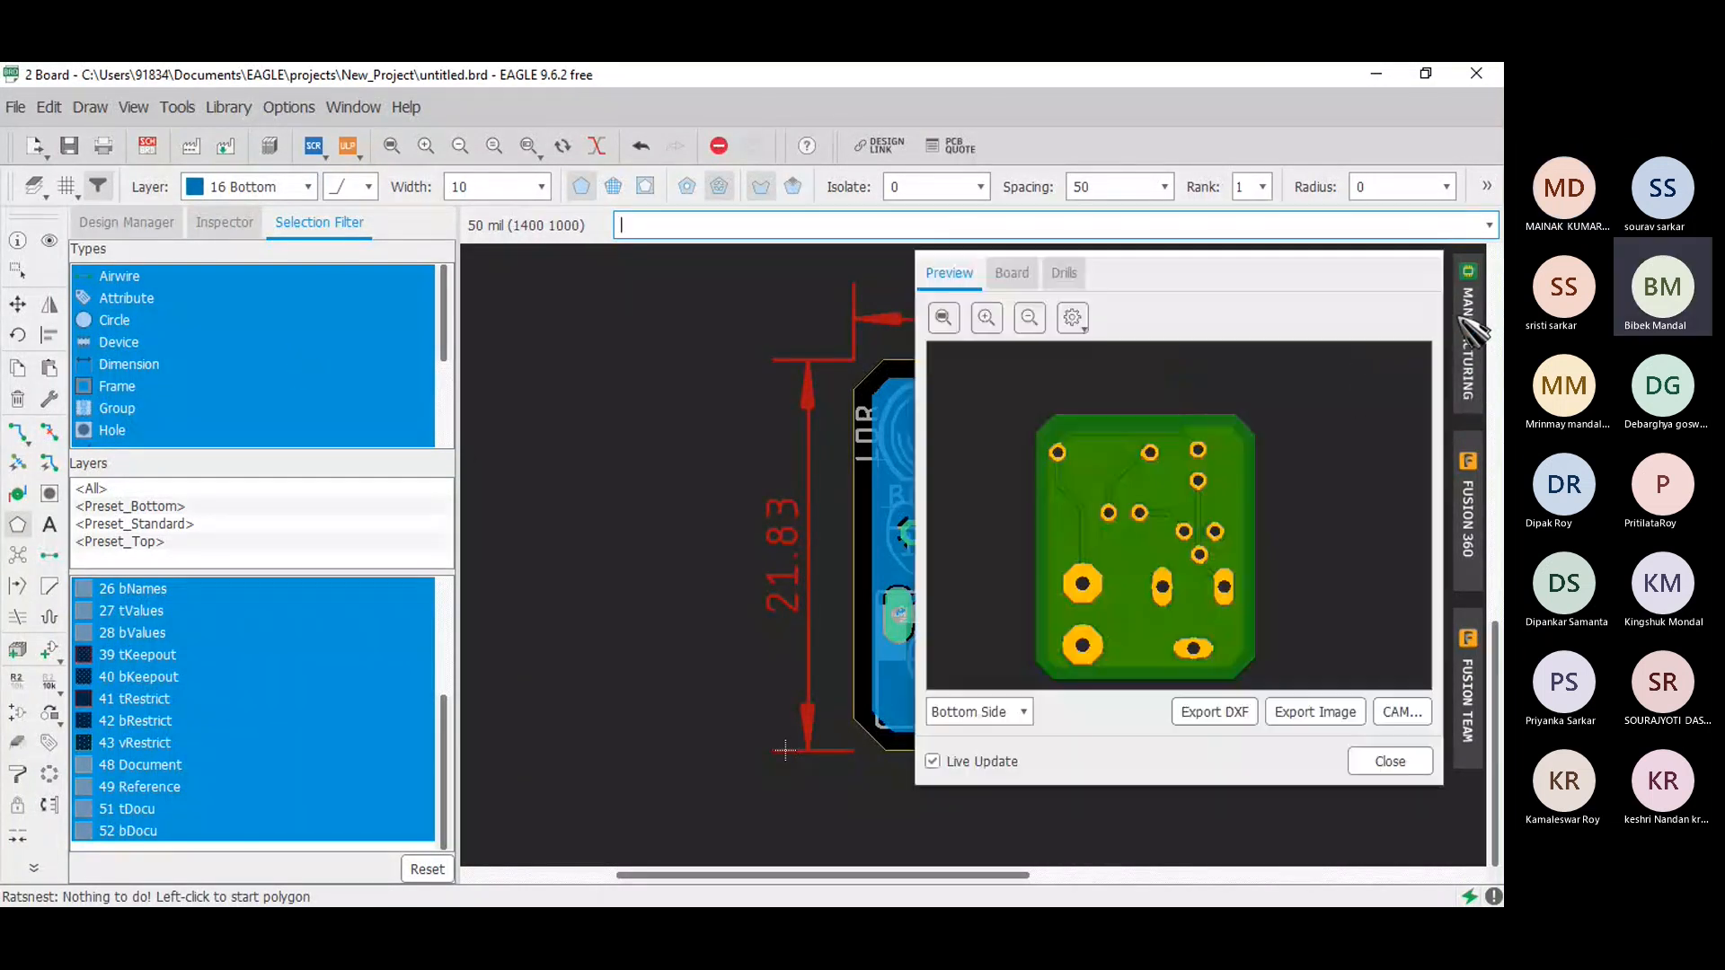
{"action": "left_click", "coordinate": [1025, 712]}
{"action": "left_click", "coordinate": [1001, 734]}
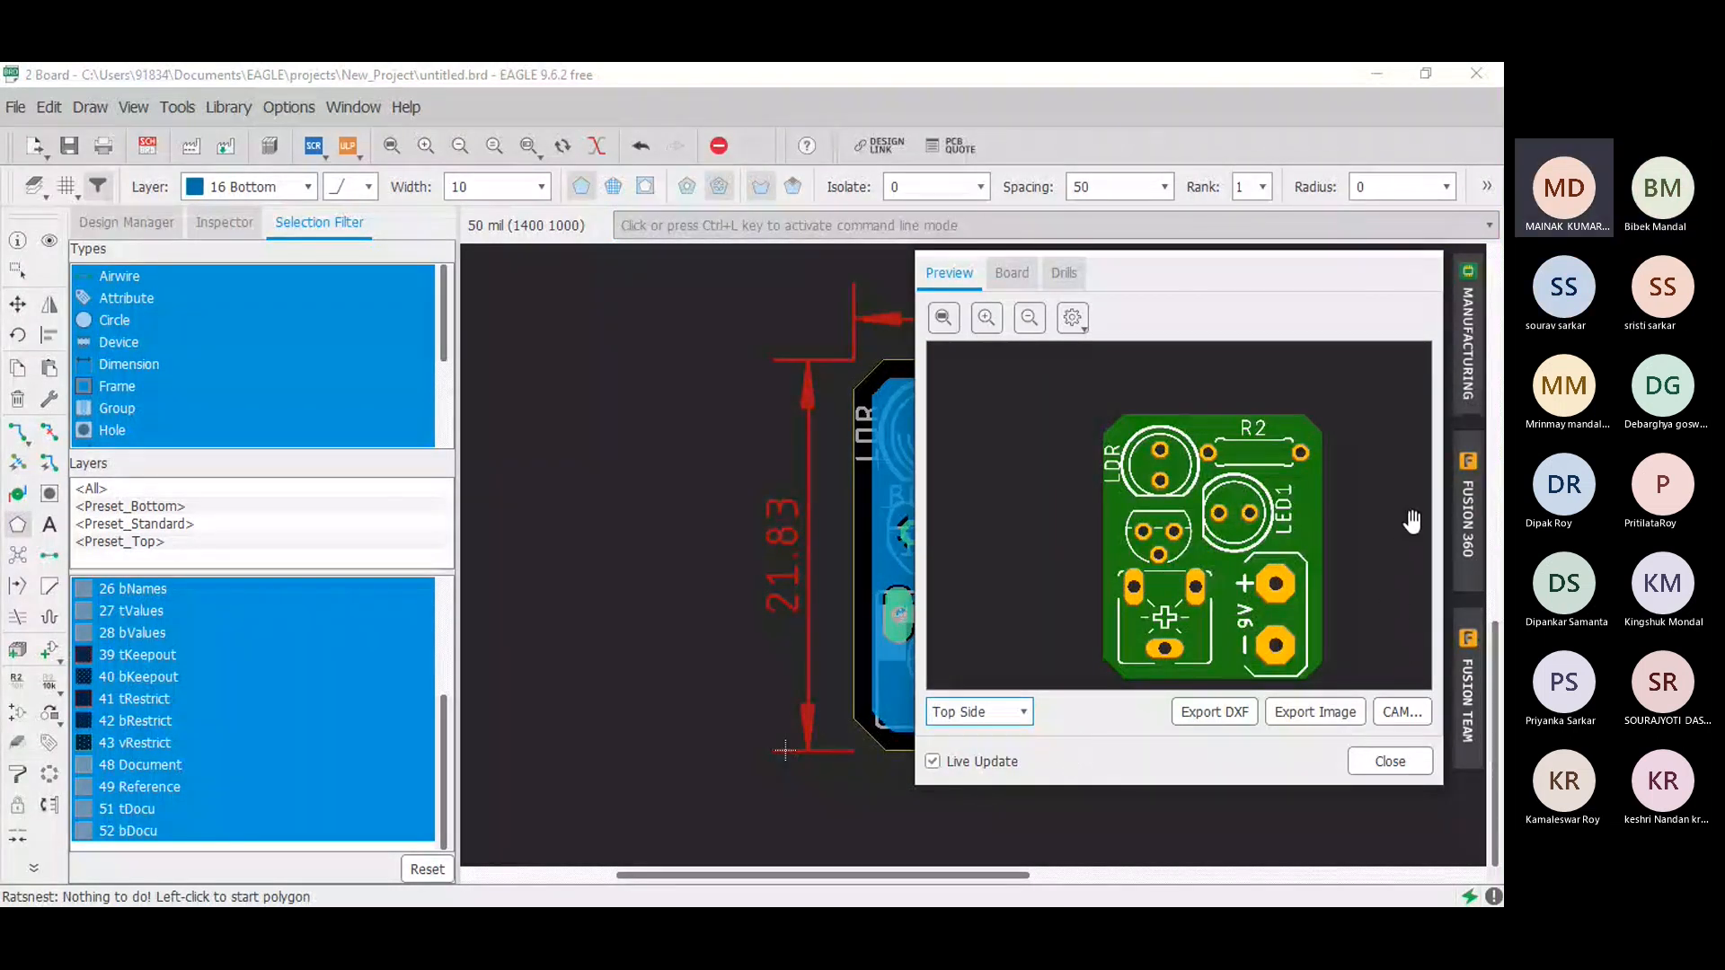
Compare the Bottom Side view with the Top Side view in the manufacturing preview, ending on Top Side.
{"action": "left_click", "coordinate": [1005, 717]}
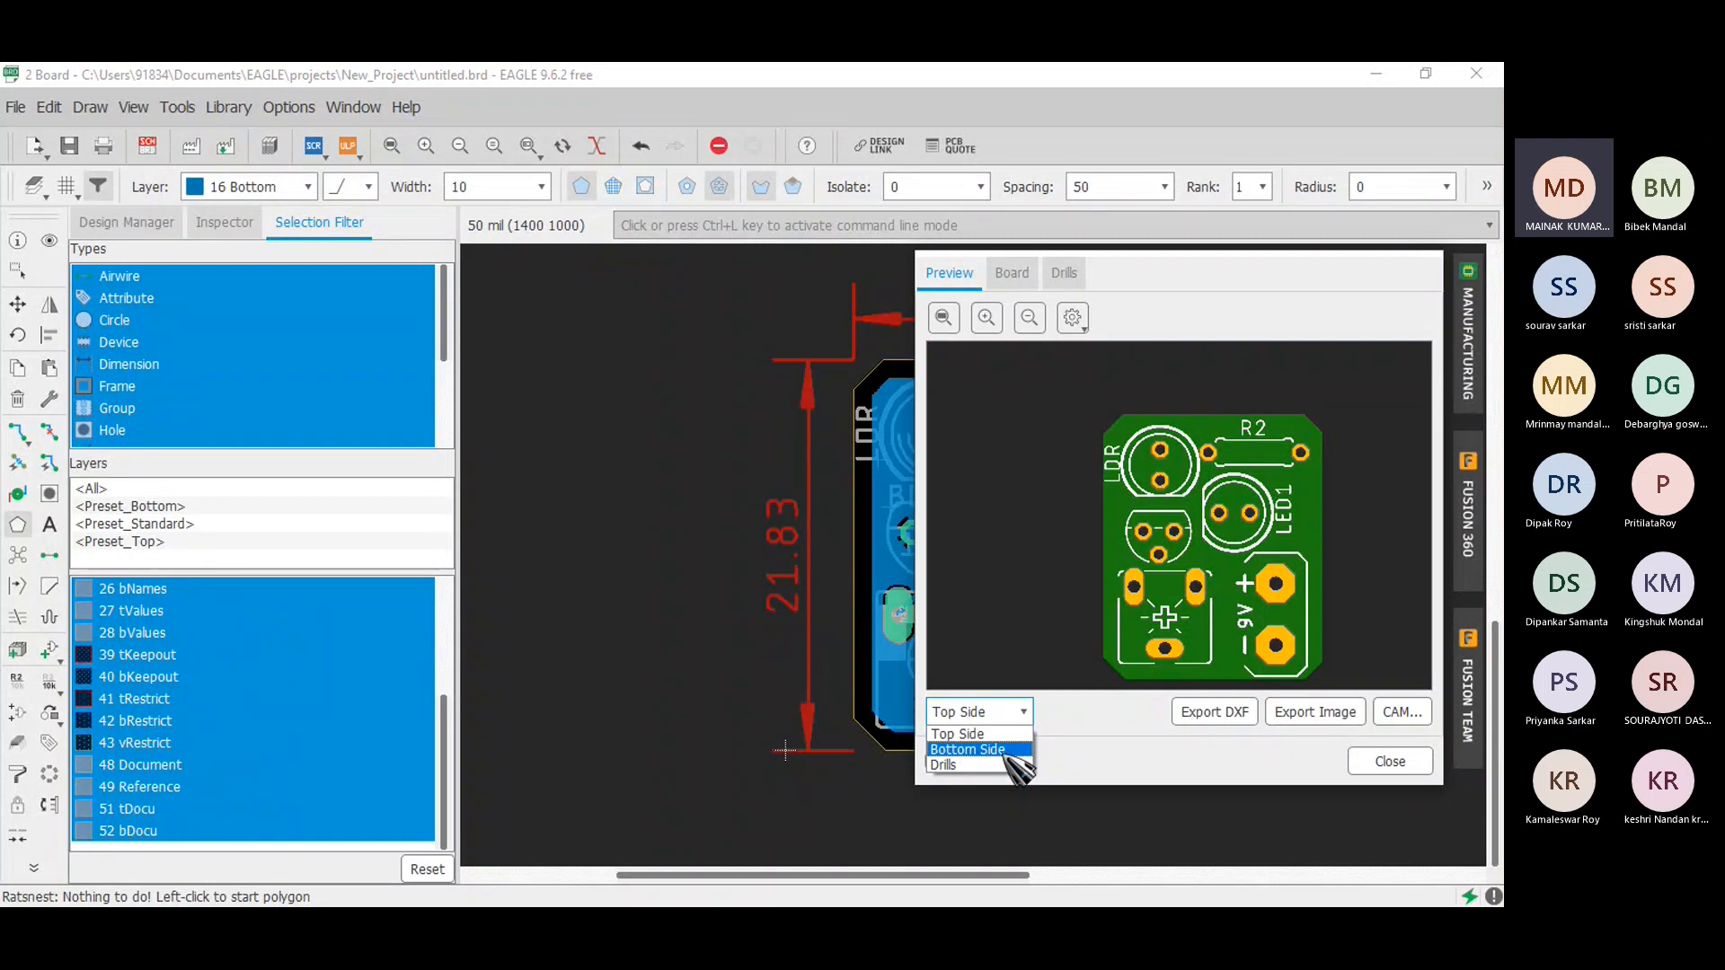
{"action": "left_click", "coordinate": [1008, 753]}
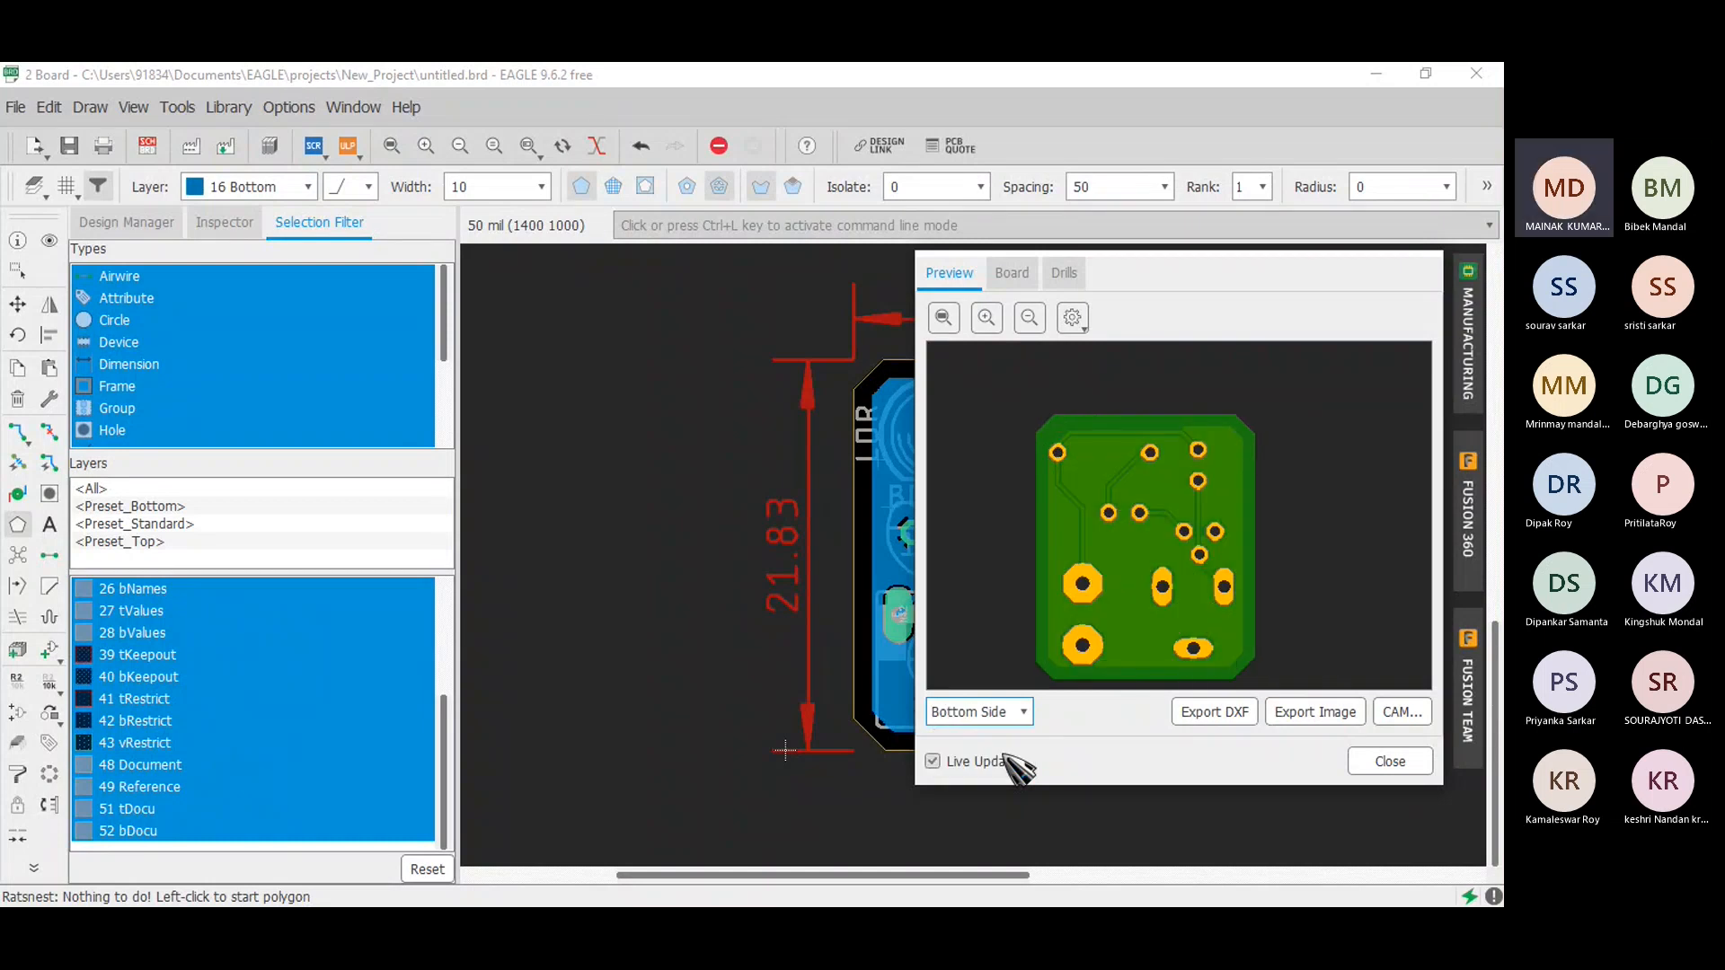
{"action": "left_click", "coordinate": [1004, 710]}
{"action": "left_click", "coordinate": [1005, 734]}
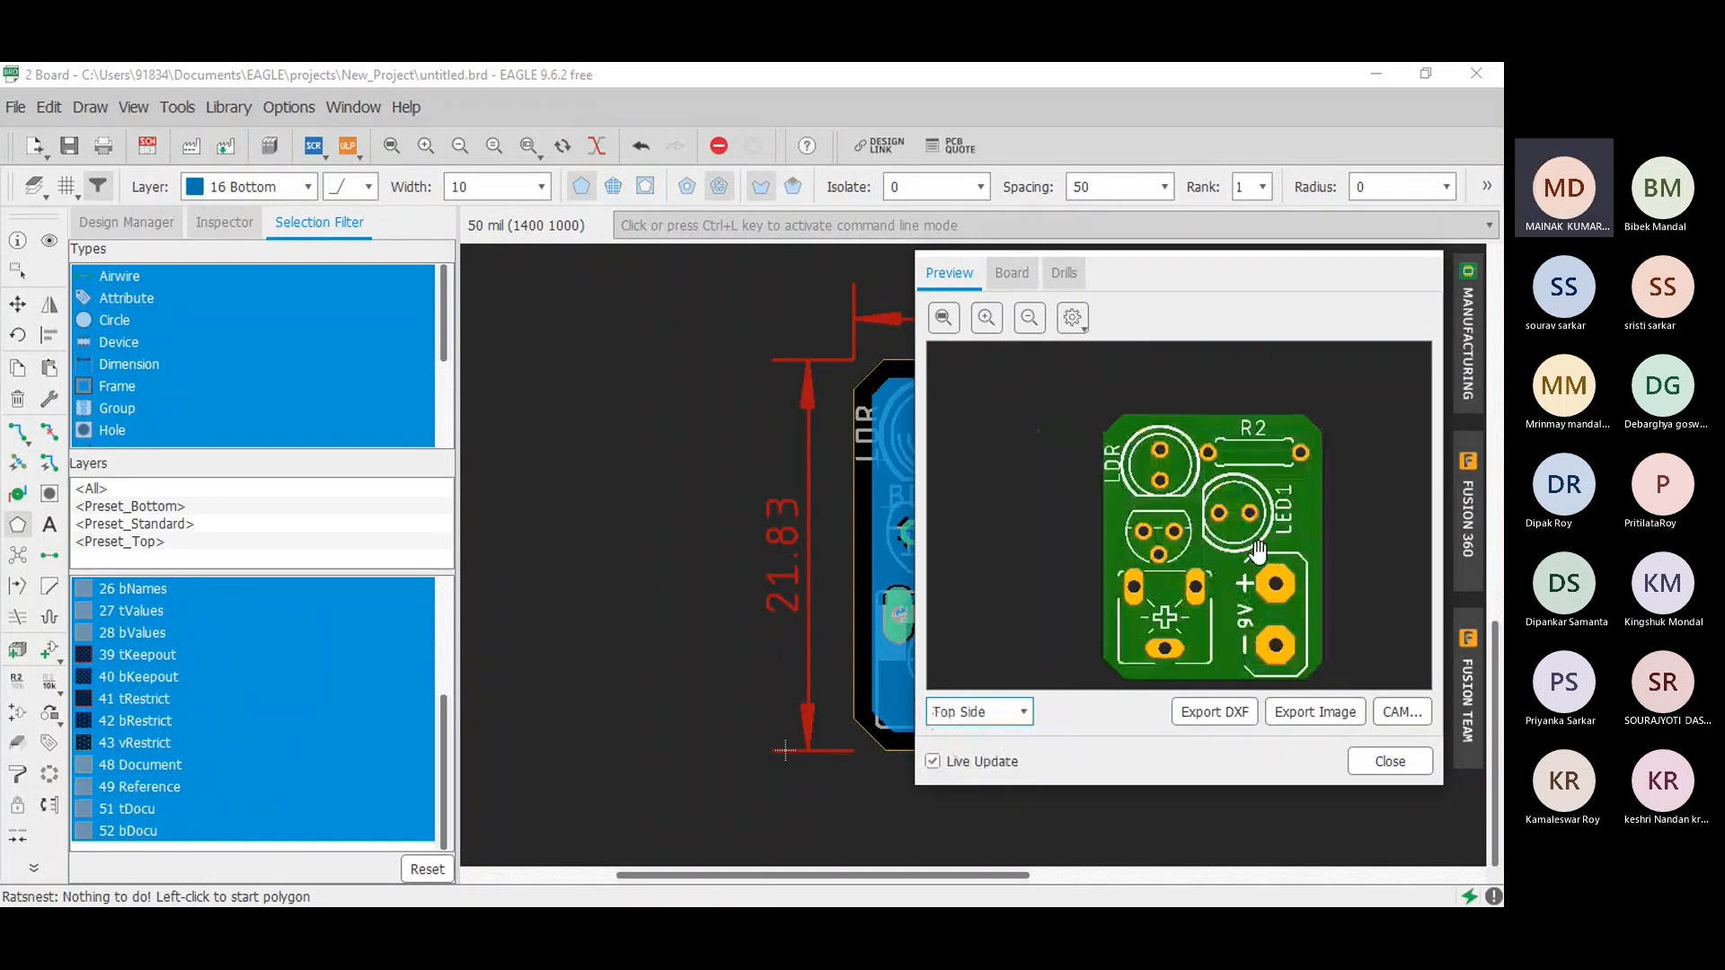
Move the manufacturing preview clear of the board layout to compare the two, and close the preview.
{"action": "left_click_drag", "start_coordinate": [1345, 270], "coordinate": [677, 242]}
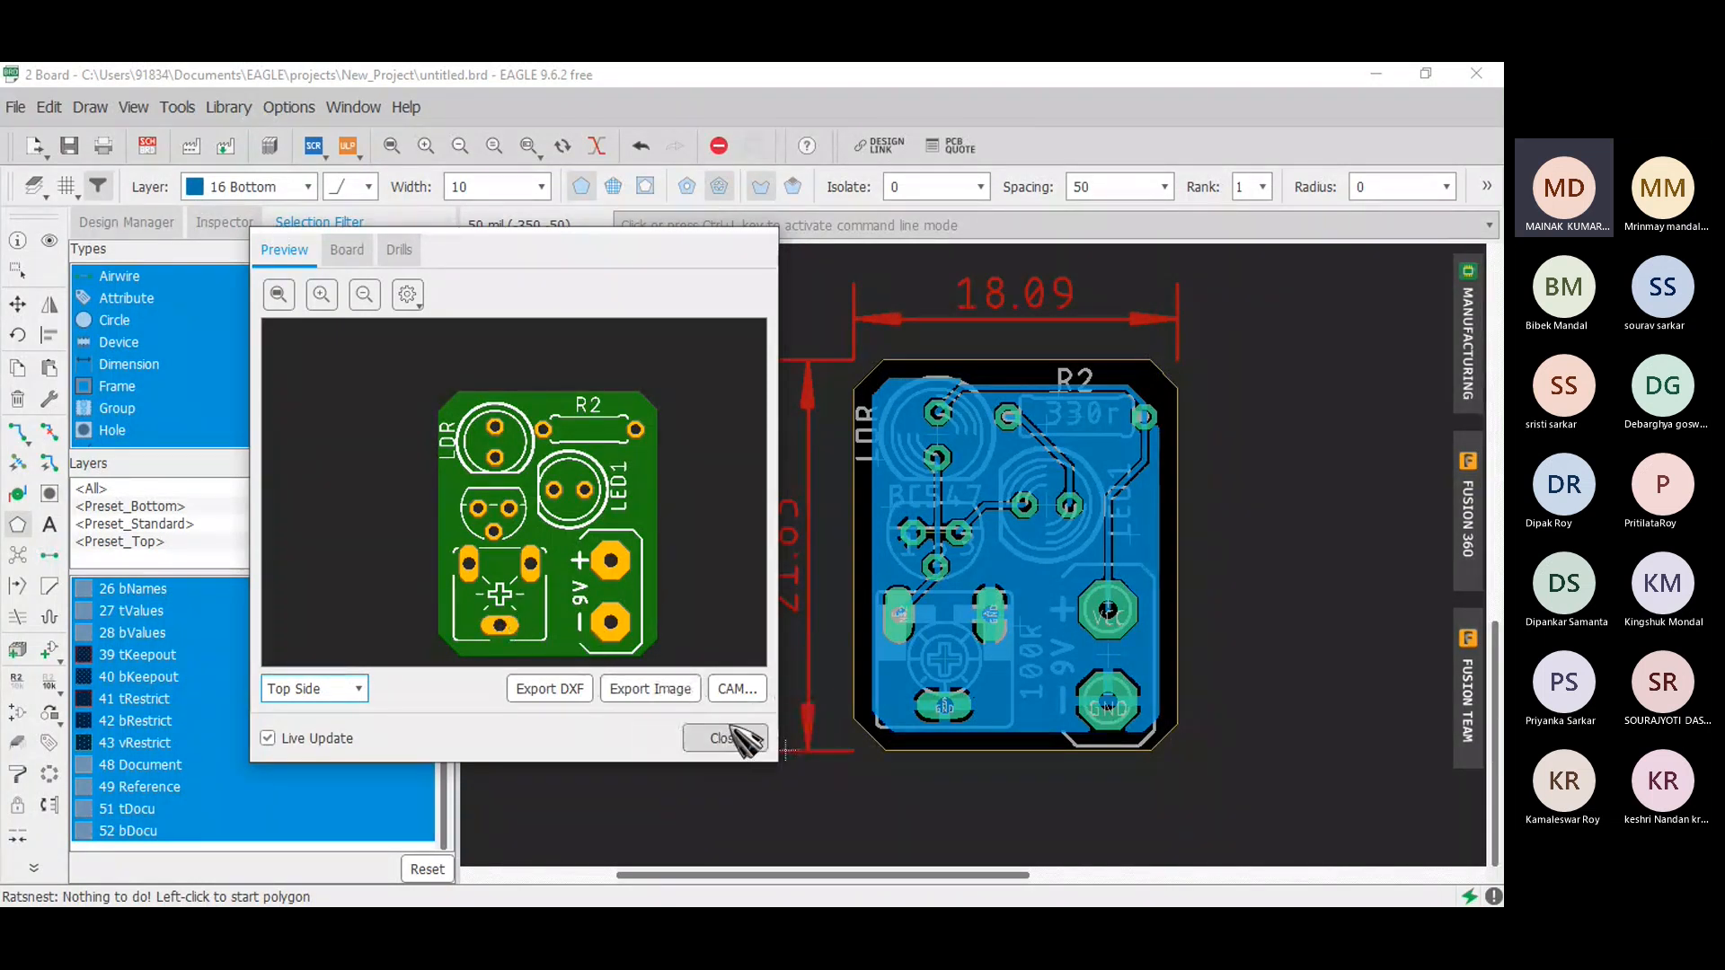
{"action": "left_click", "coordinate": [709, 730]}
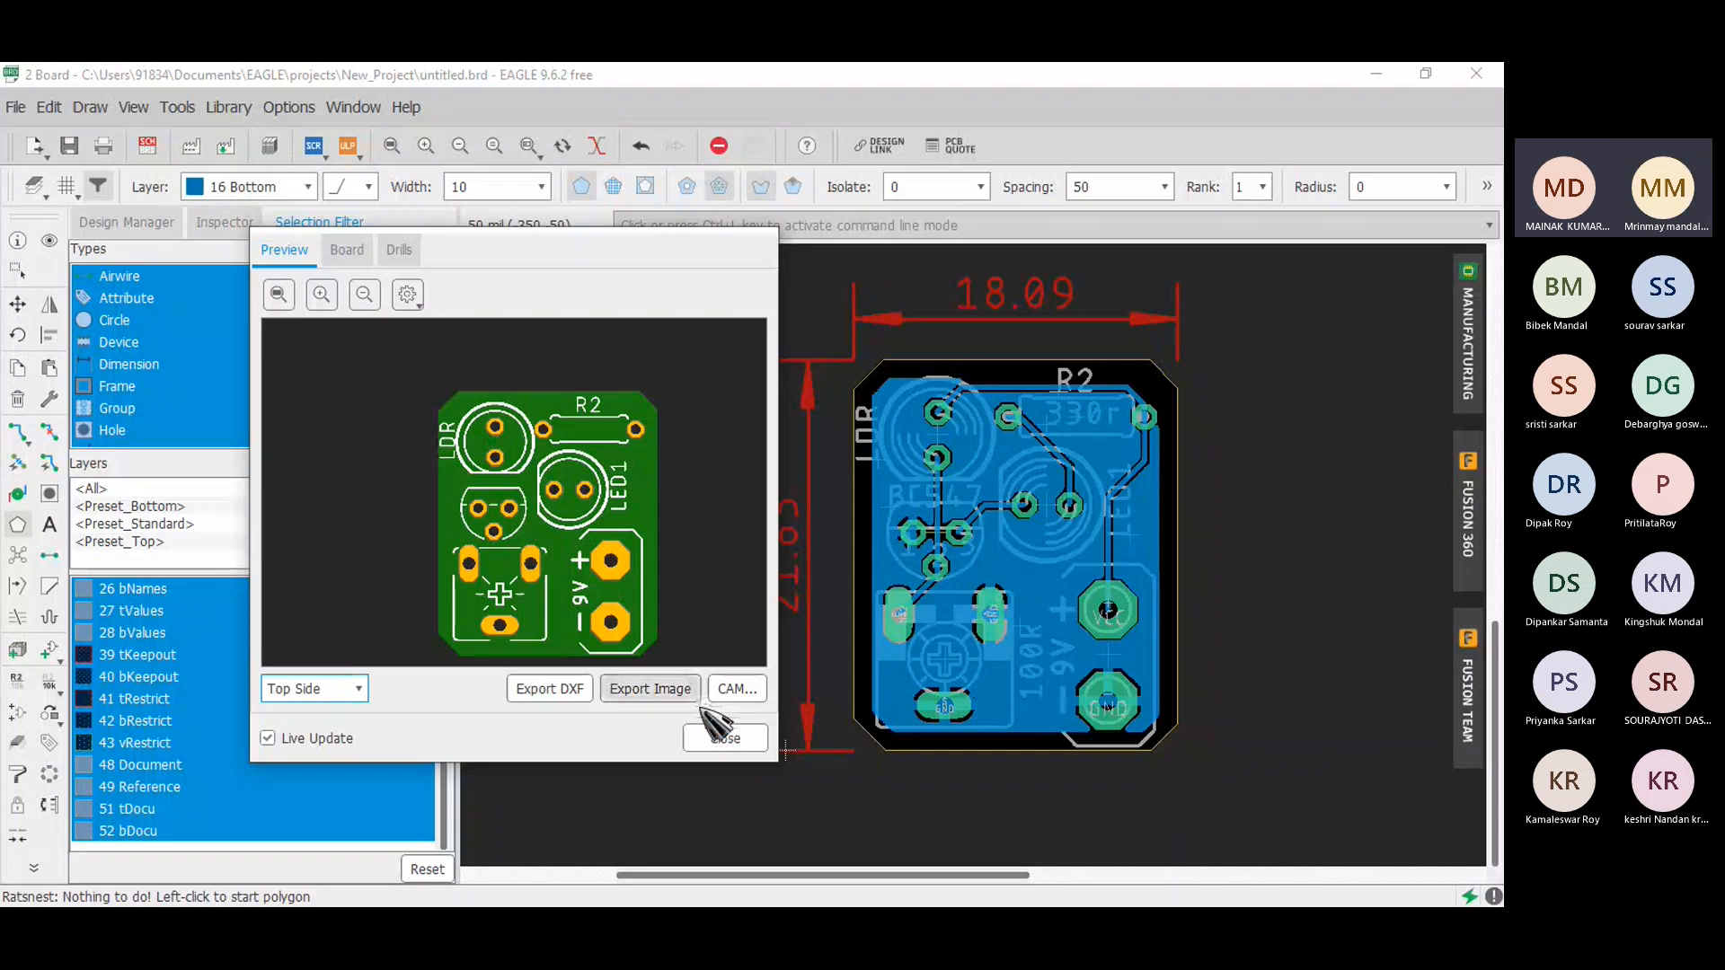
{"action": "left_click", "coordinate": [730, 742]}
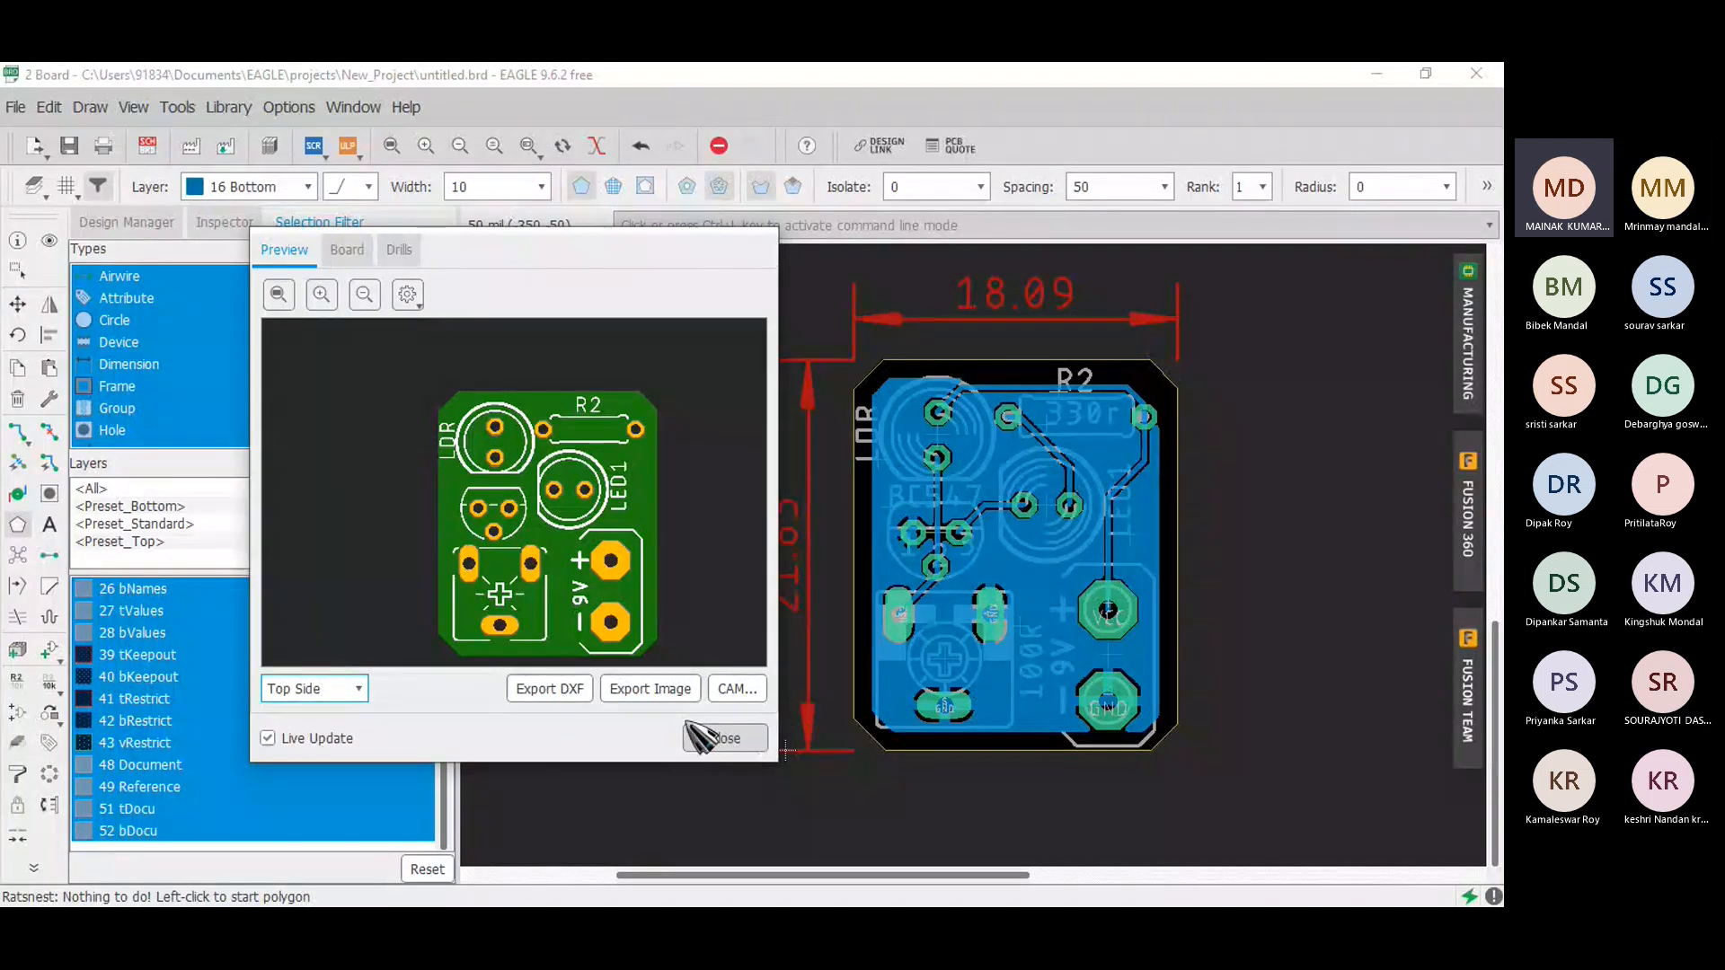
{"action": "left_click", "coordinate": [354, 690]}
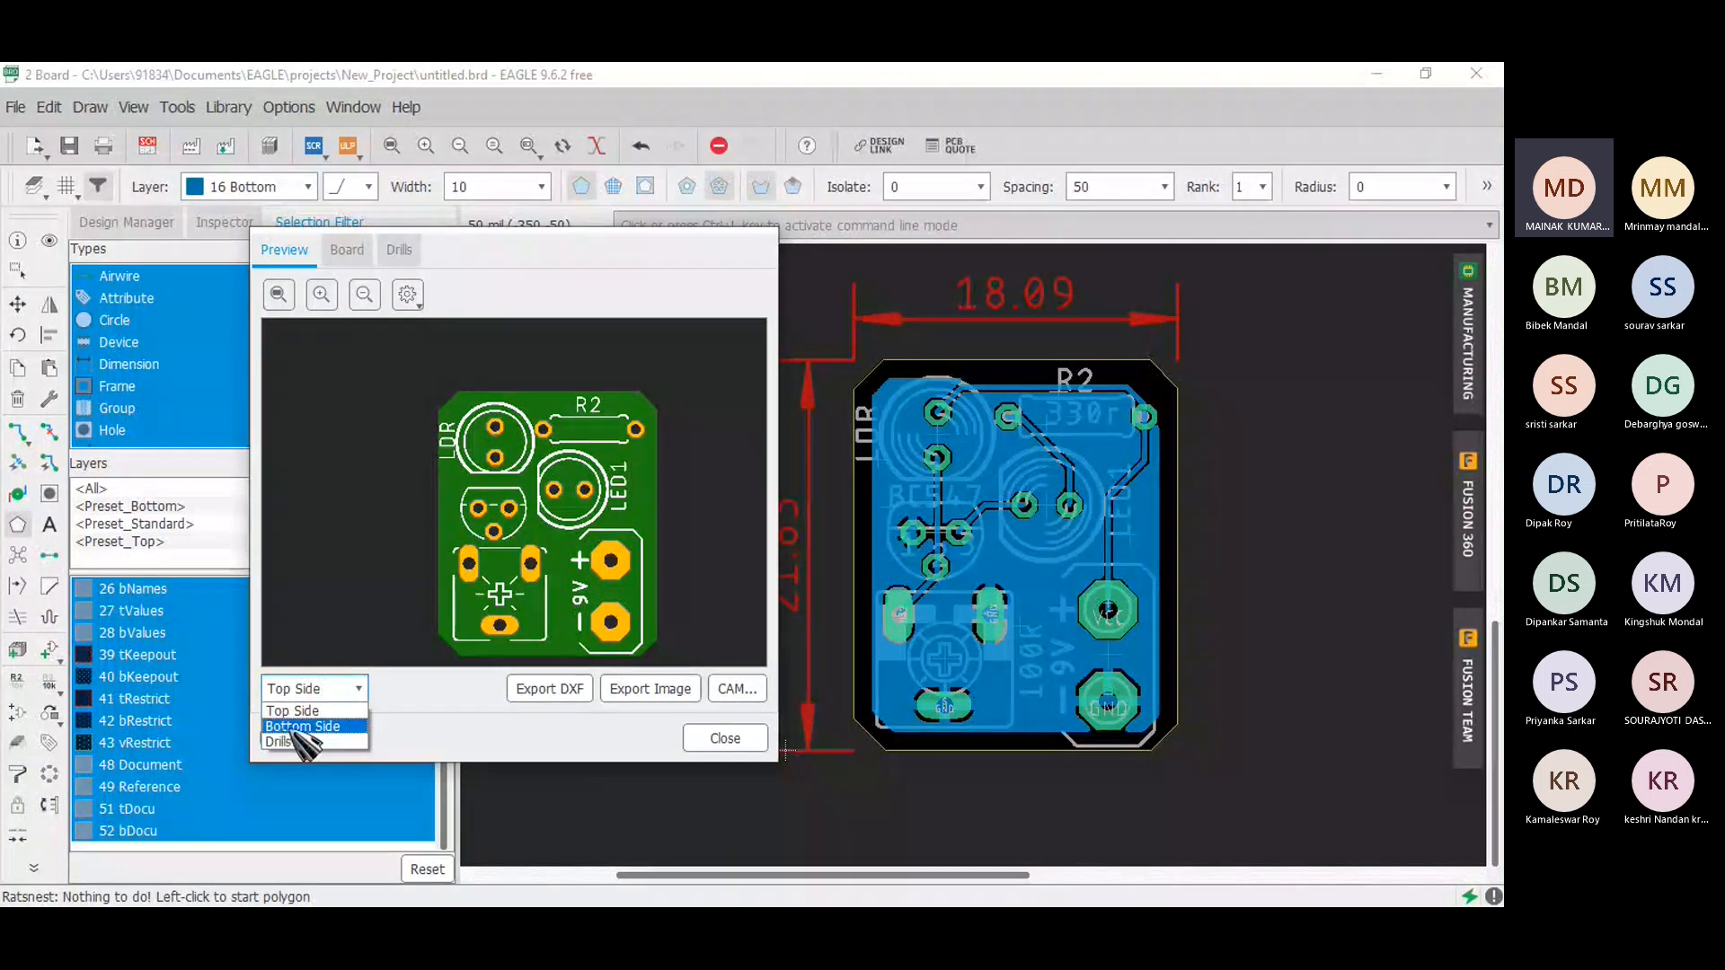
{"action": "left_click", "coordinate": [735, 744]}
{"action": "left_click", "coordinate": [729, 741]}
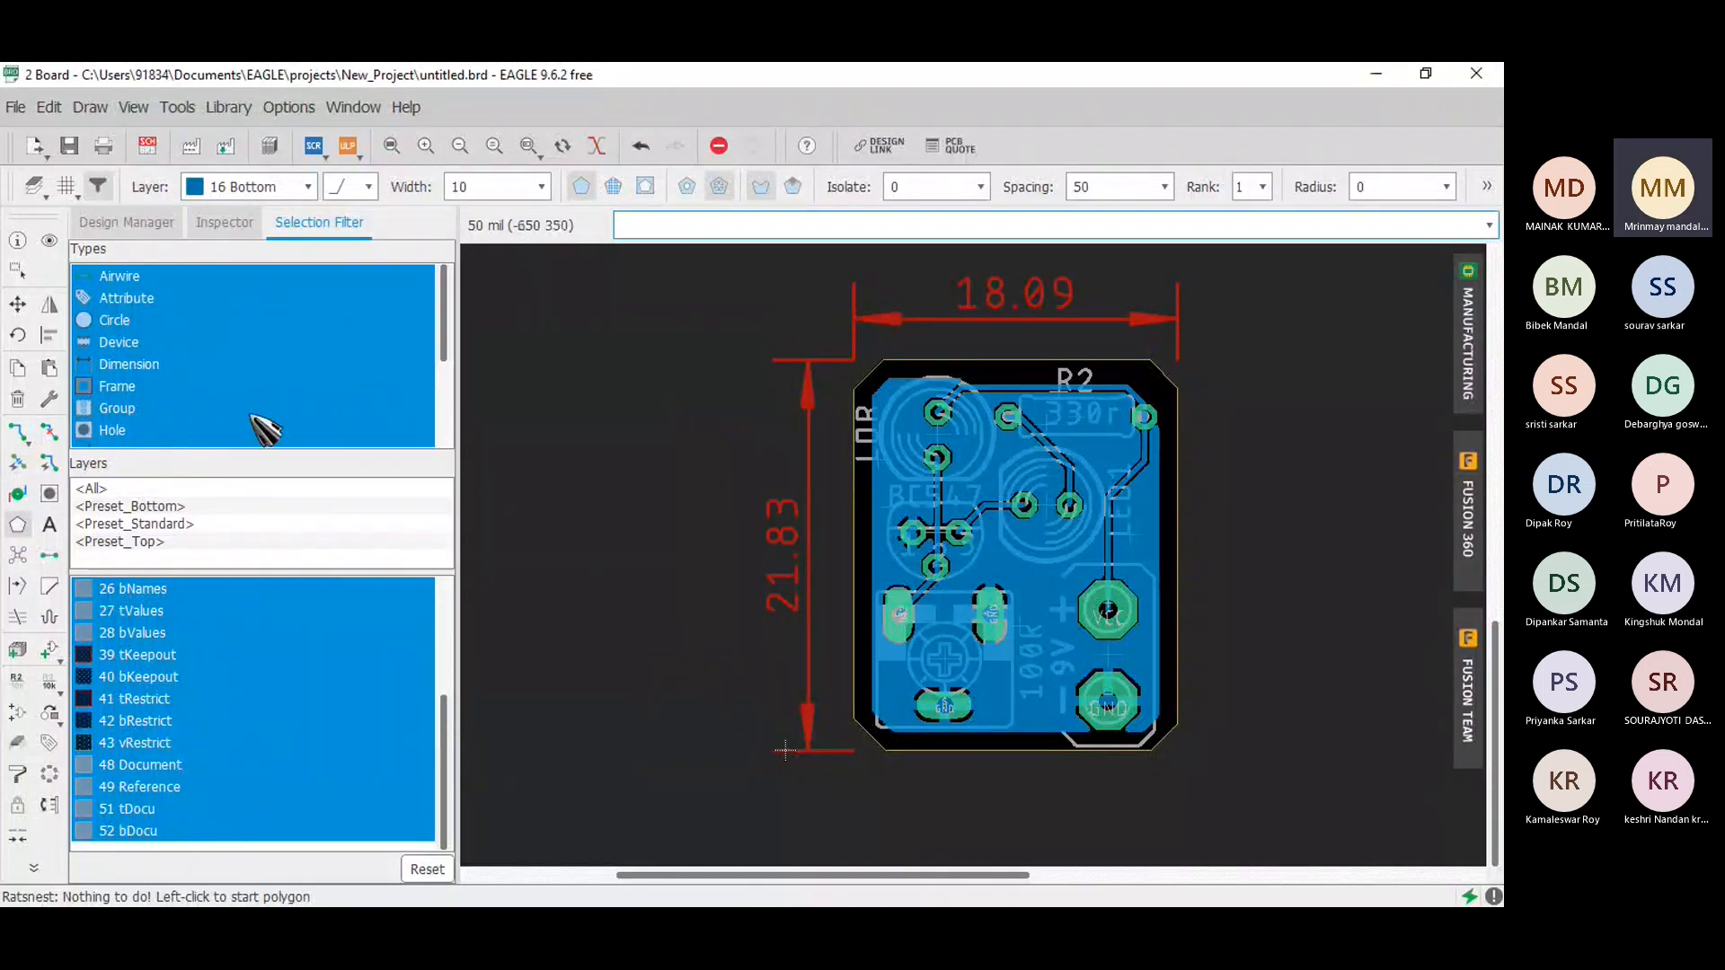
Reopen the manufacturing preview, view the Bottom Side next to the board layout, and close the preview.
{"action": "left_click", "coordinate": [304, 186]}
{"action": "left_click", "coordinate": [298, 186]}
{"action": "left_click", "coordinate": [297, 188]}
{"action": "left_click", "coordinate": [1473, 317]}
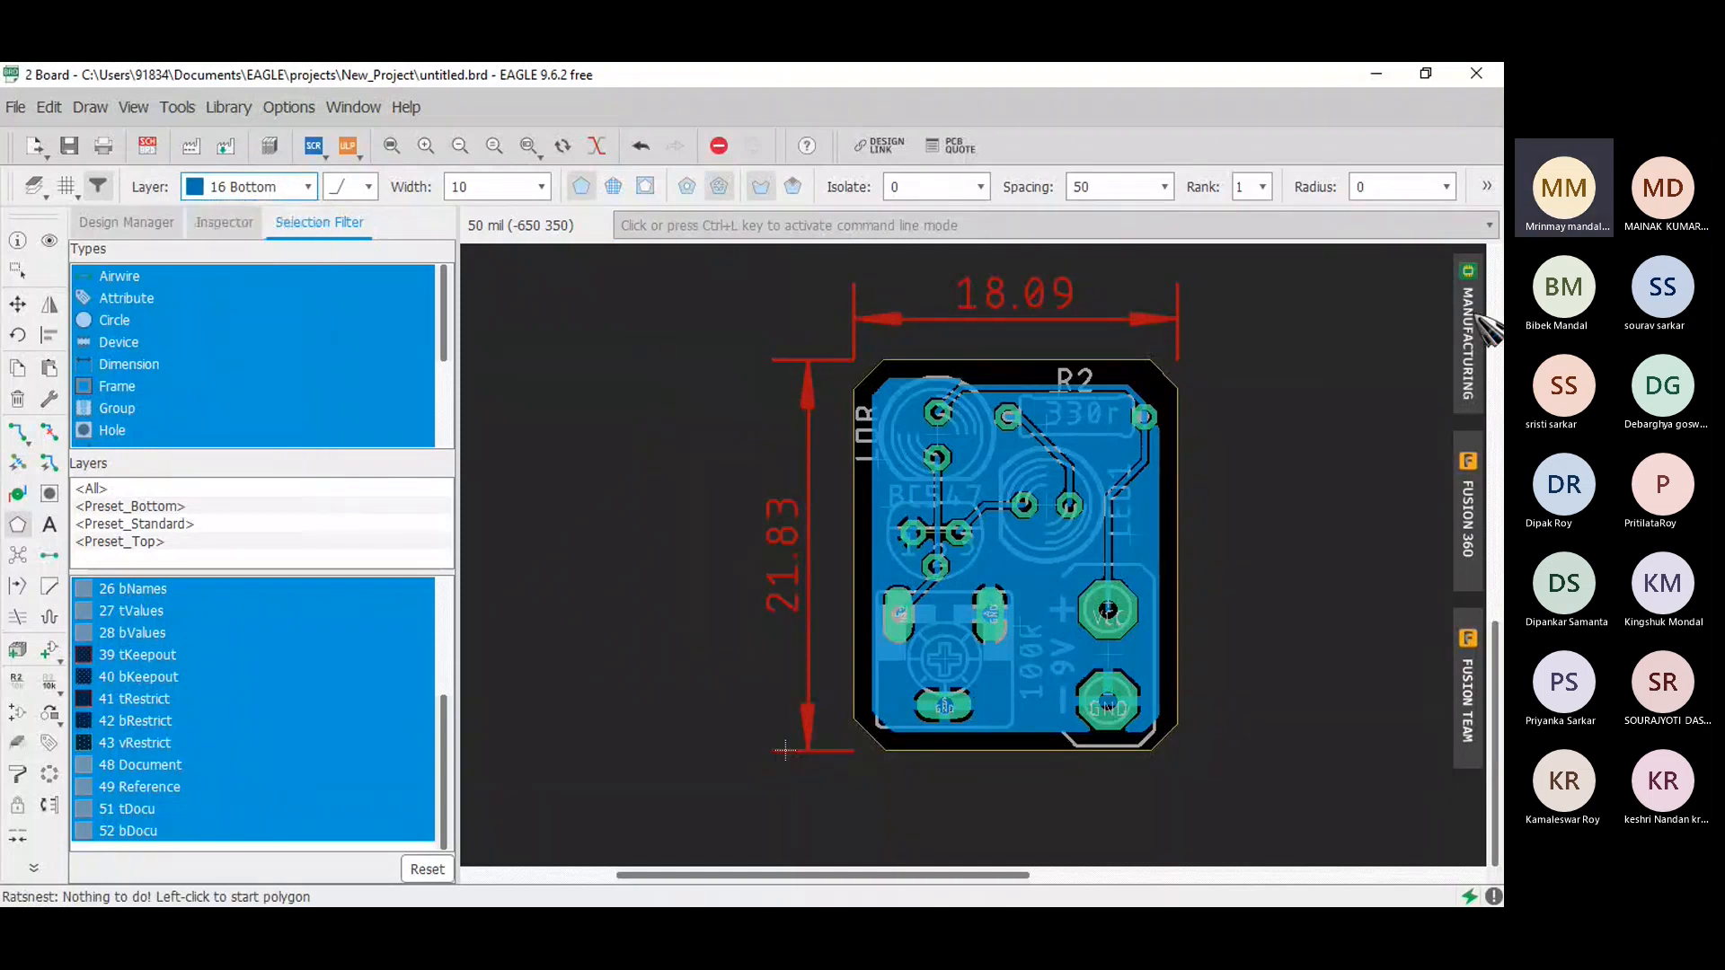
{"action": "left_click", "coordinate": [986, 714]}
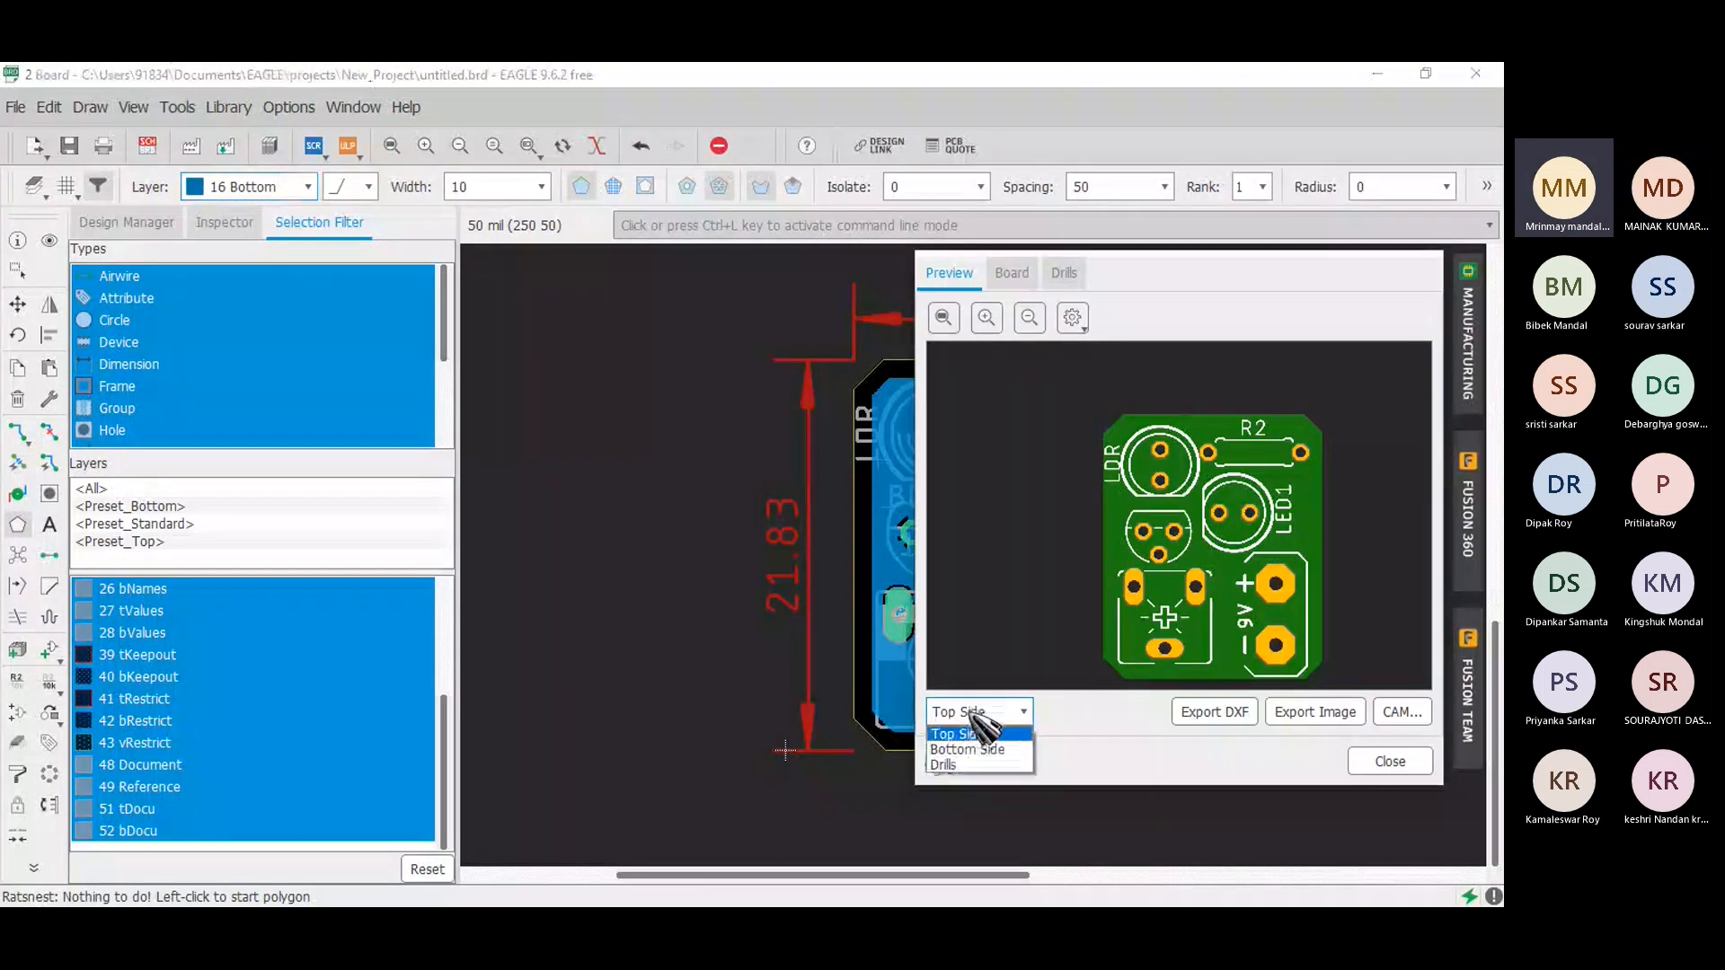
{"action": "left_click", "coordinate": [967, 749]}
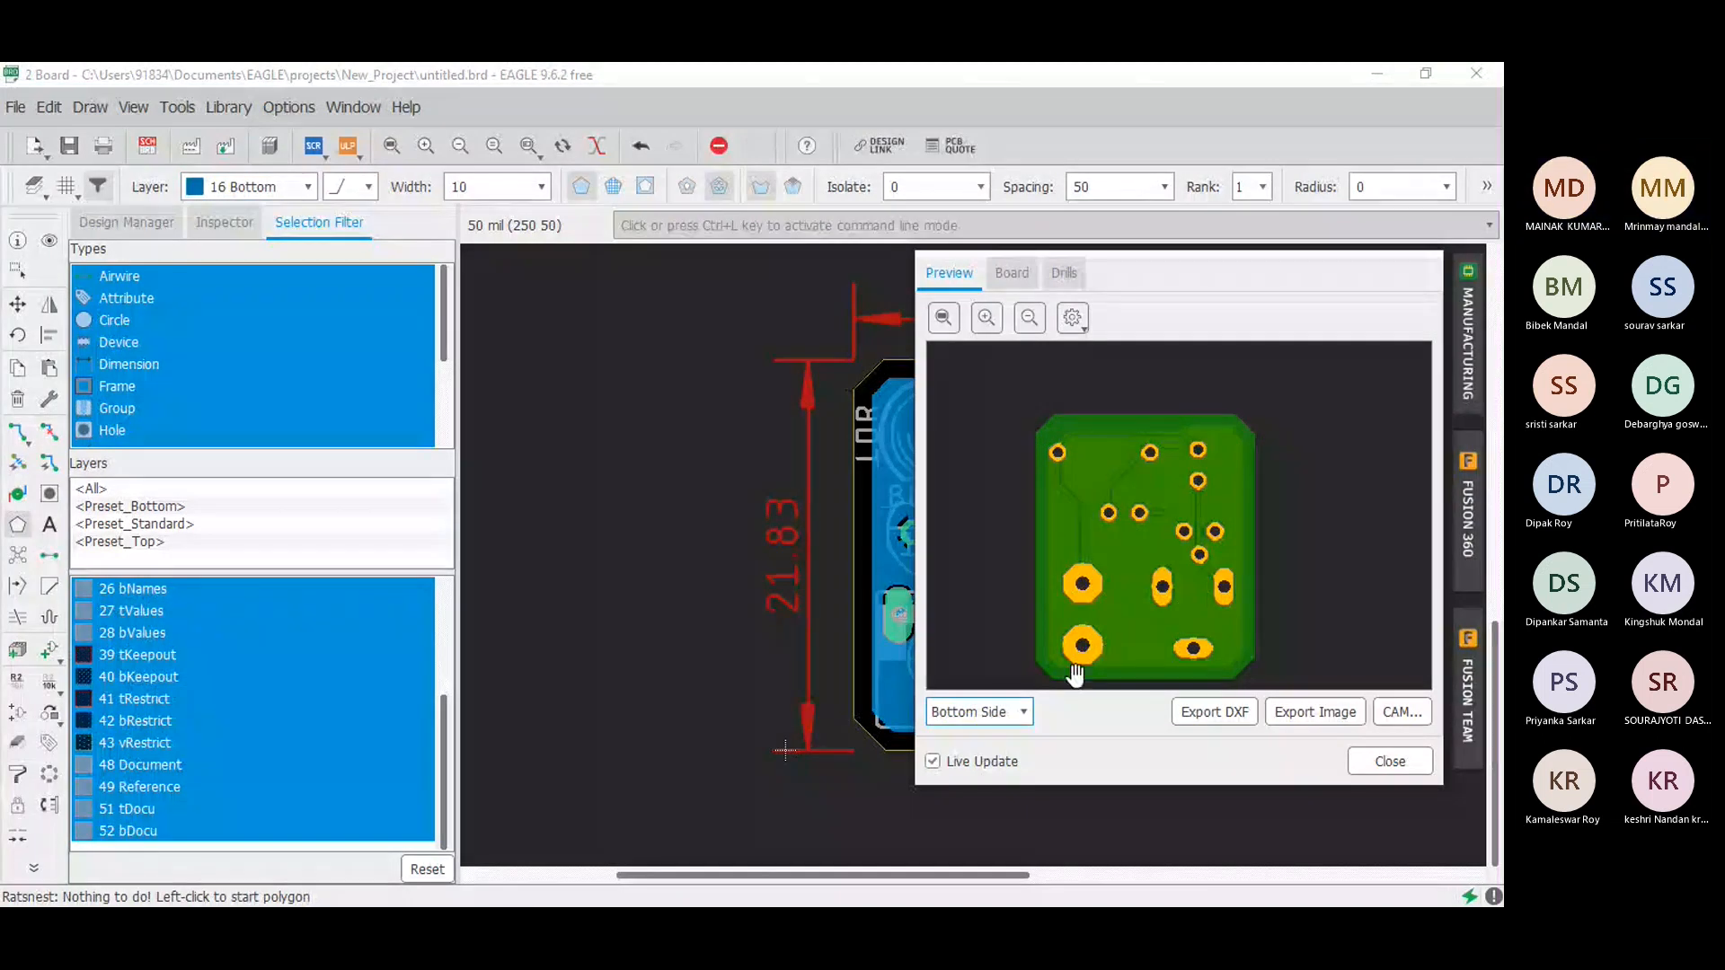
{"action": "left_click_drag", "start_coordinate": [1195, 278], "coordinate": [184, 366]}
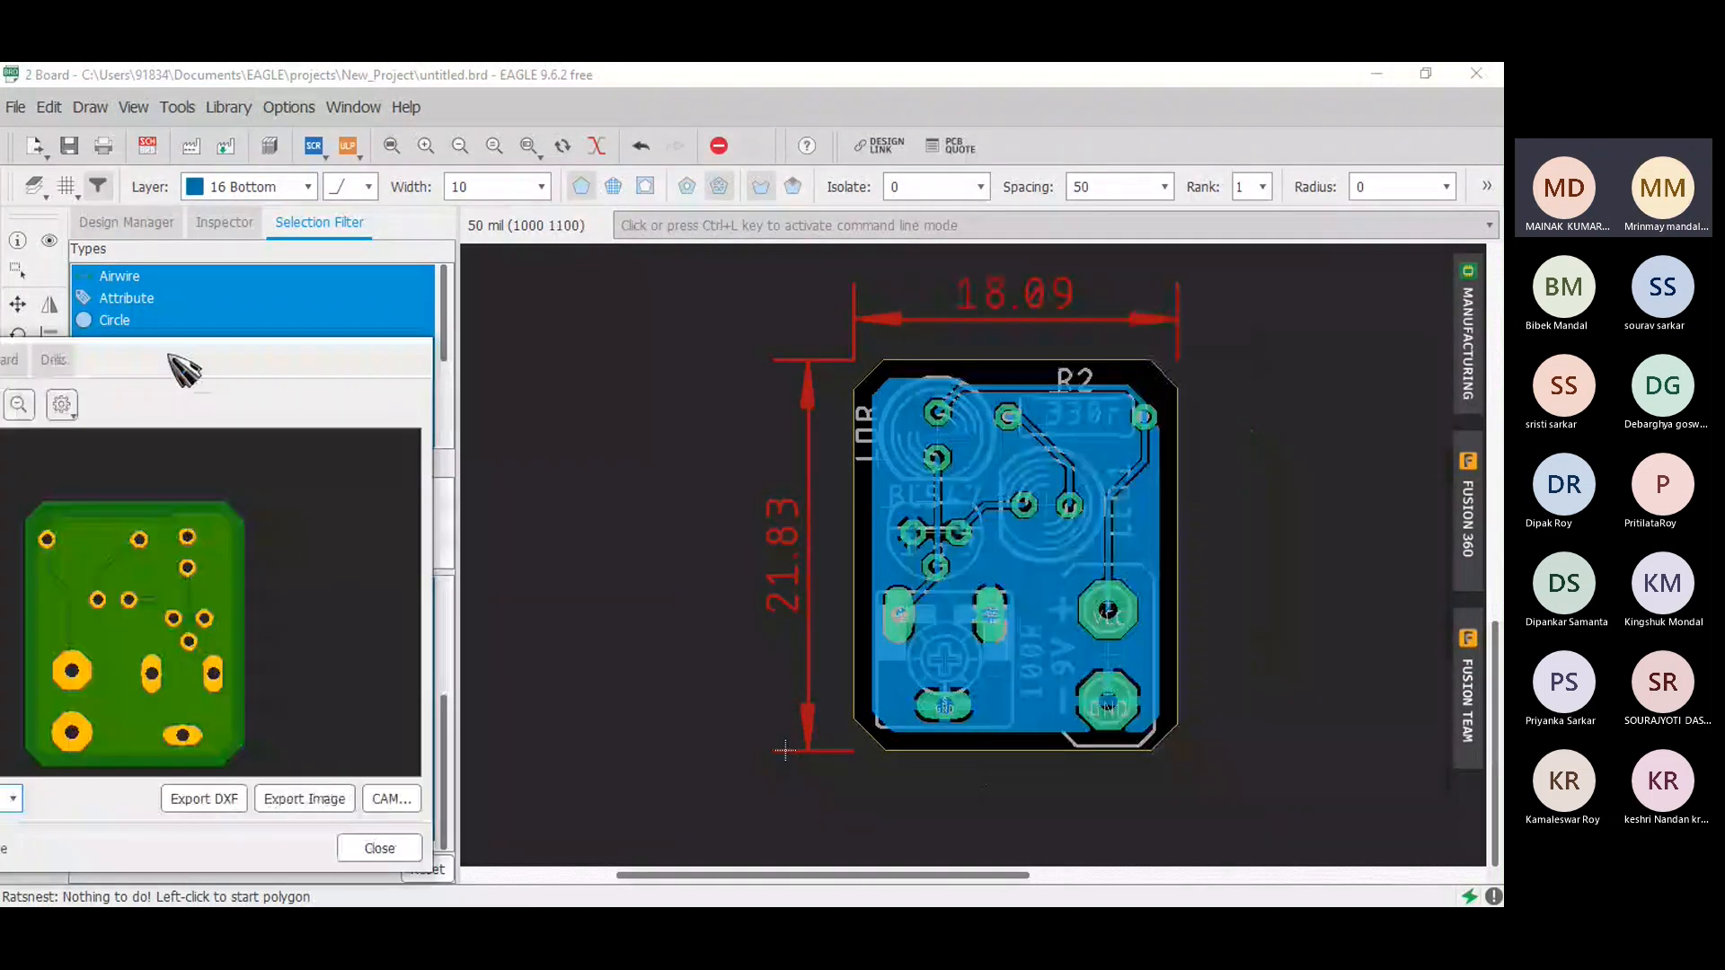
{"action": "left_click", "coordinate": [238, 885]}
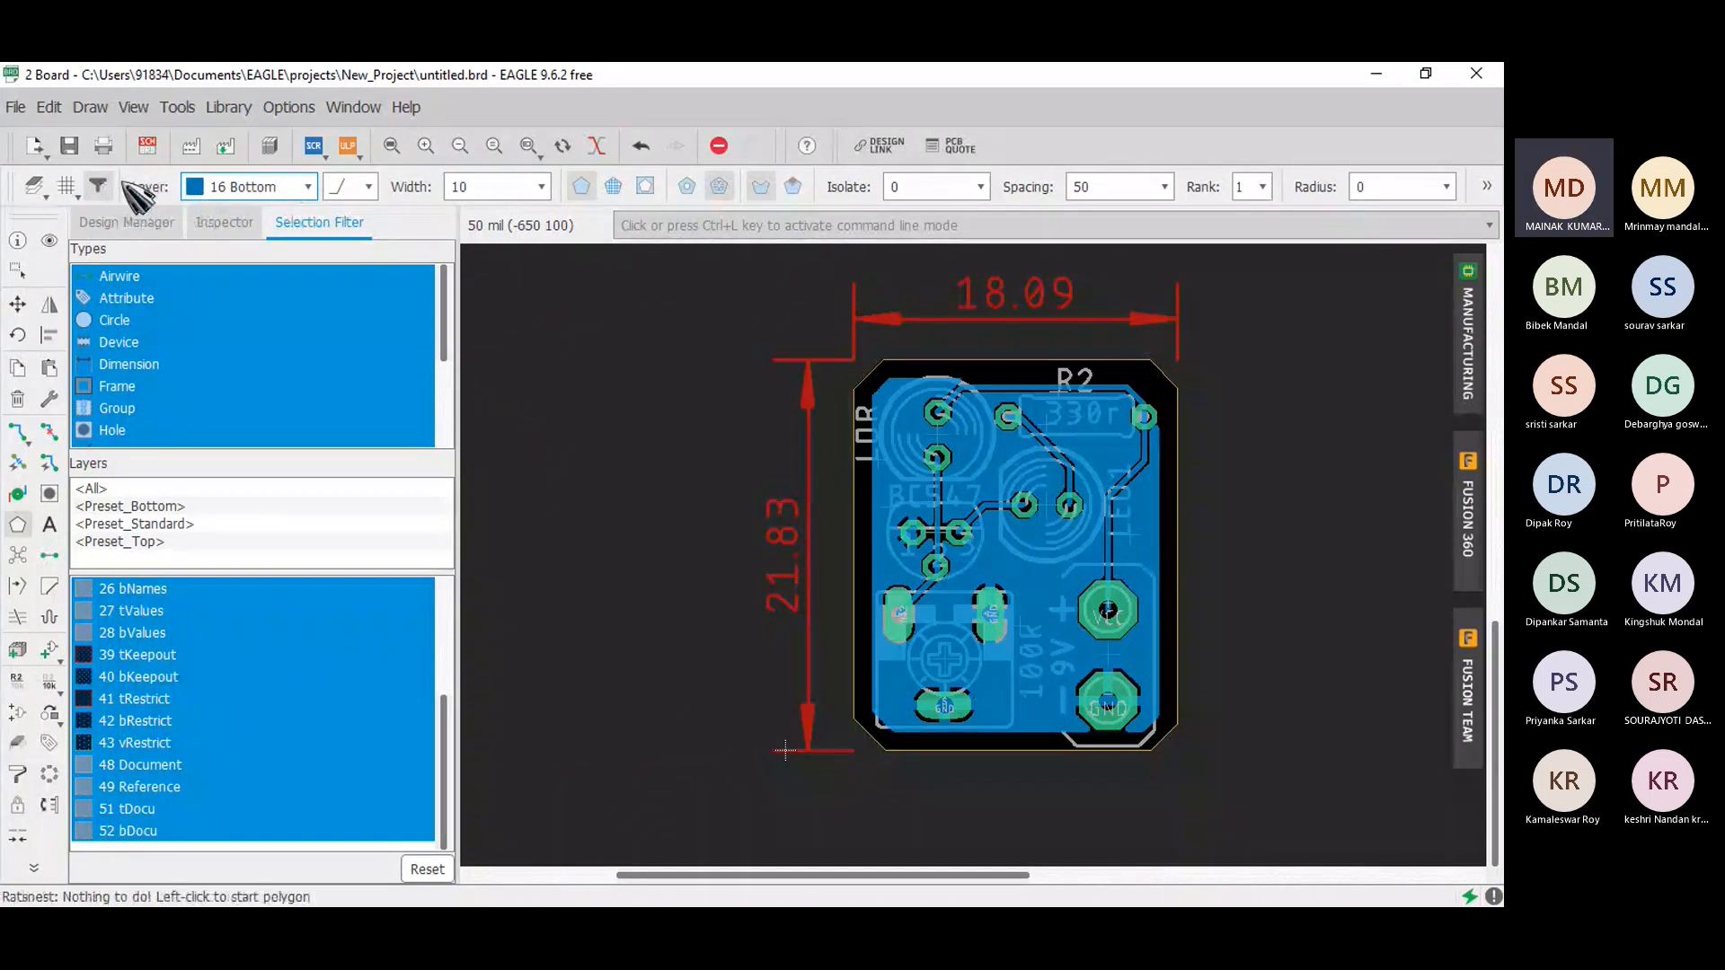
Open the board's layer visibility settings and hide the Vias, Unrouted and tPlace layers, leaving Pads and Dimension shown.
{"action": "left_click", "coordinate": [65, 186]}
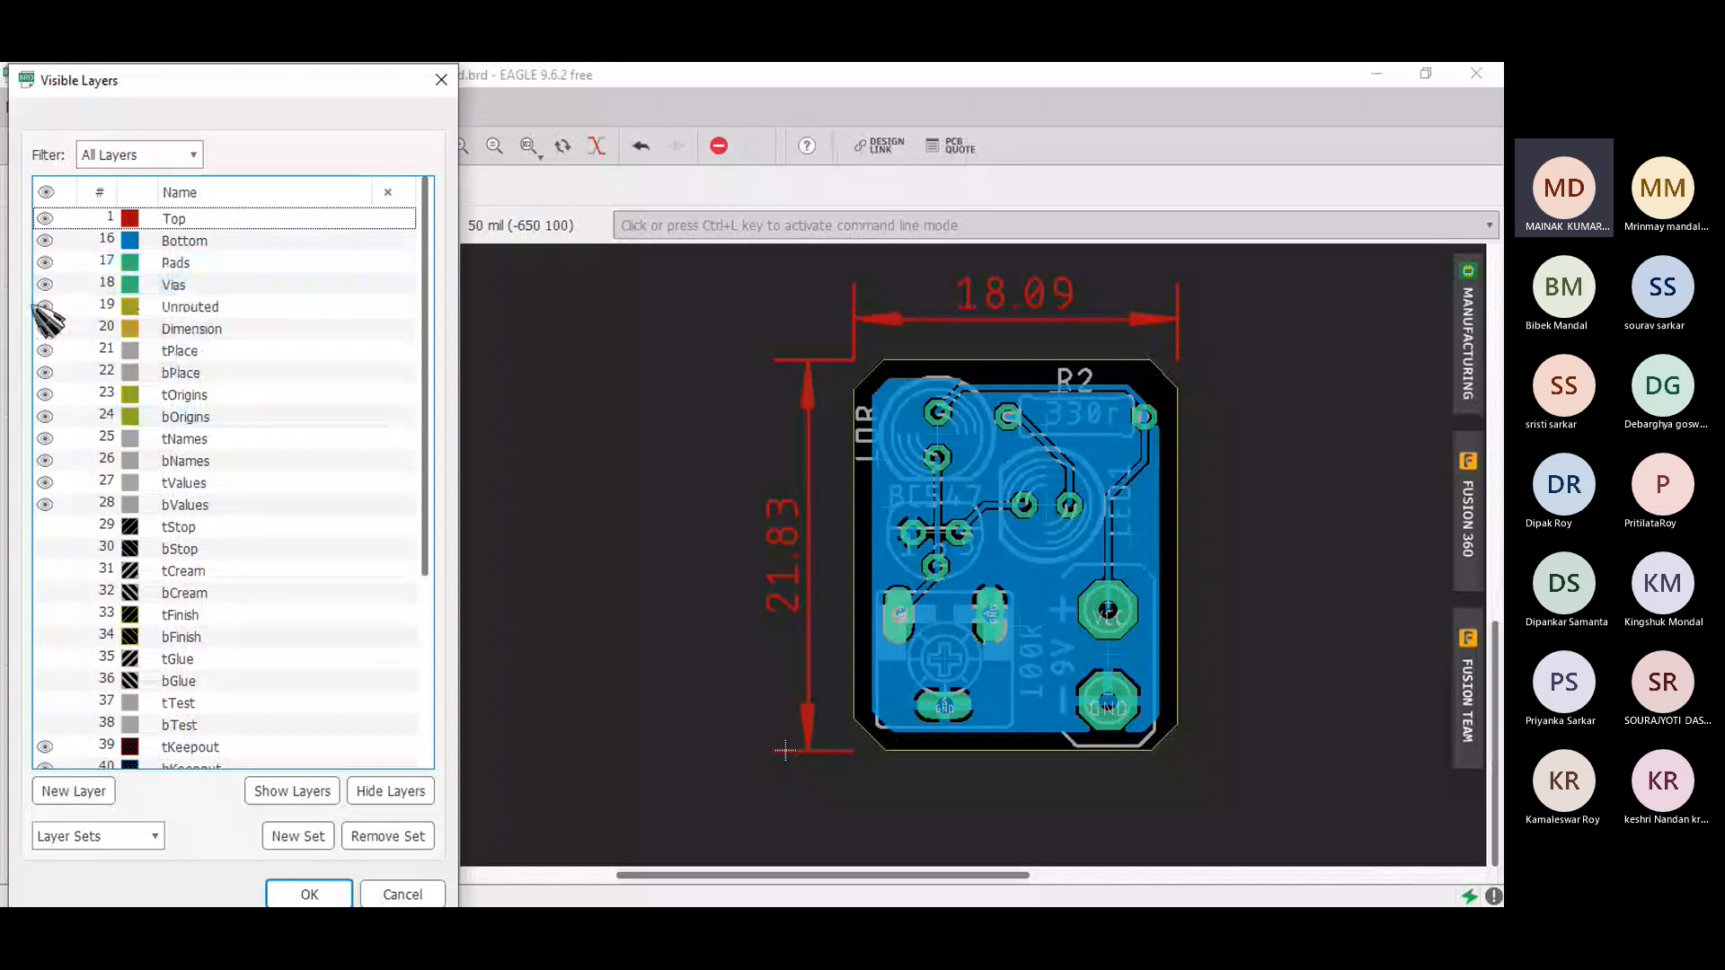
{"action": "left_click", "coordinate": [45, 262]}
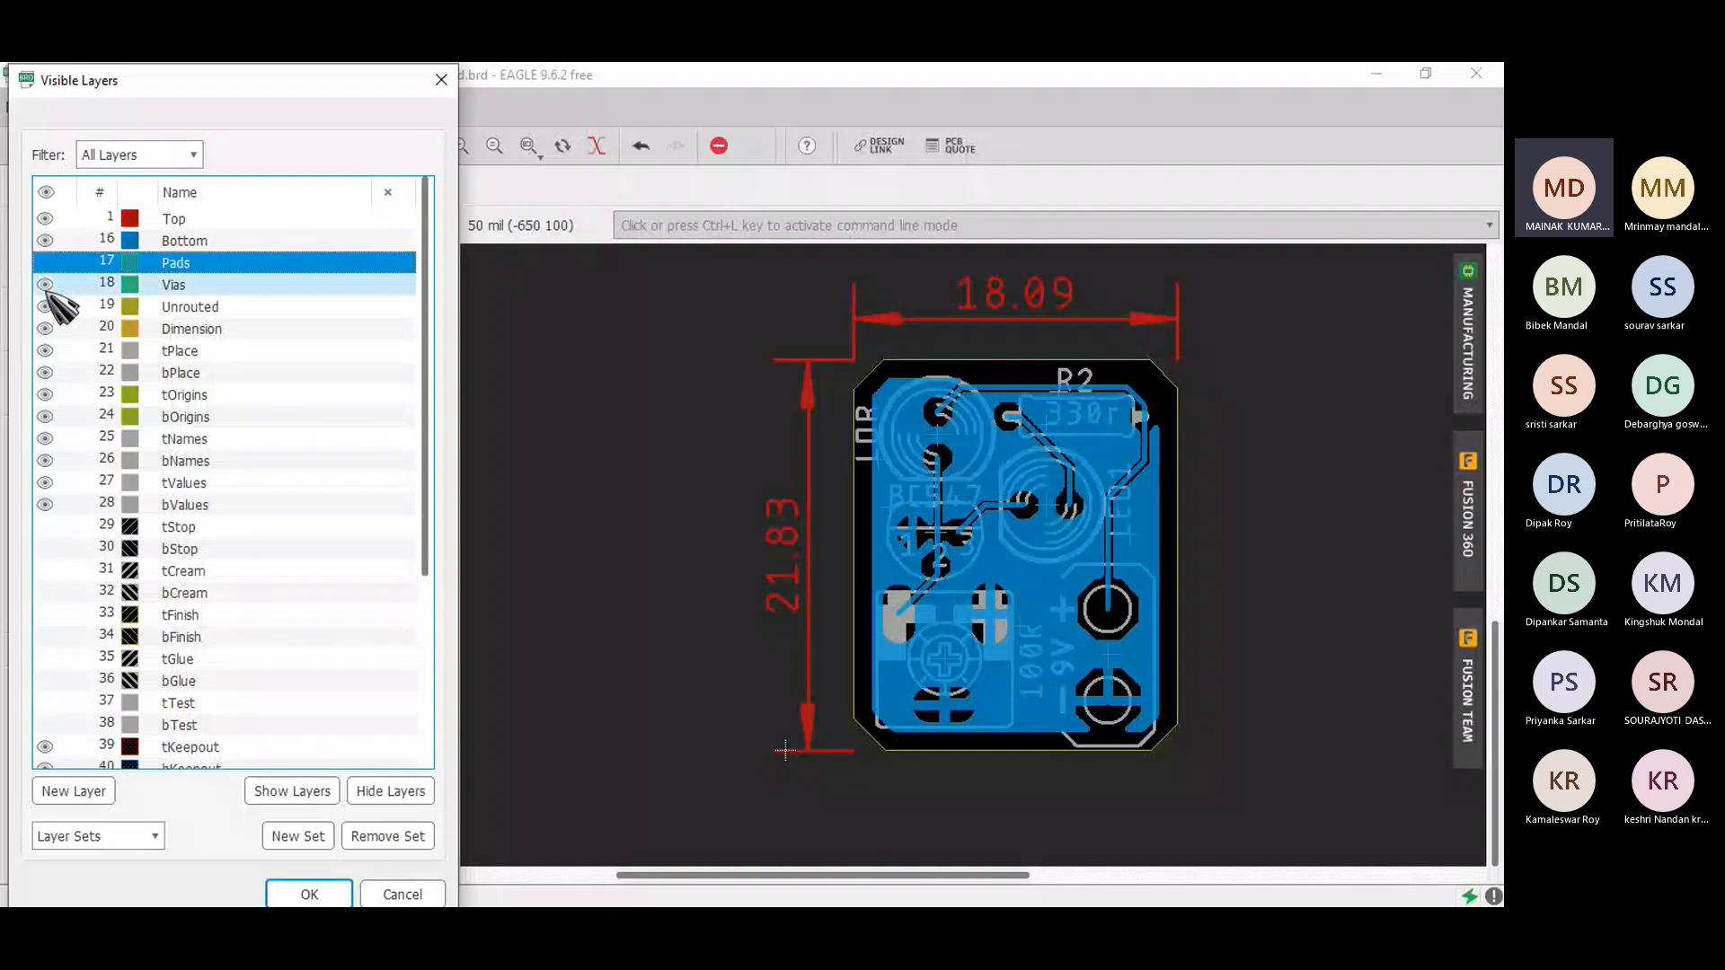
{"action": "left_click", "coordinate": [45, 264]}
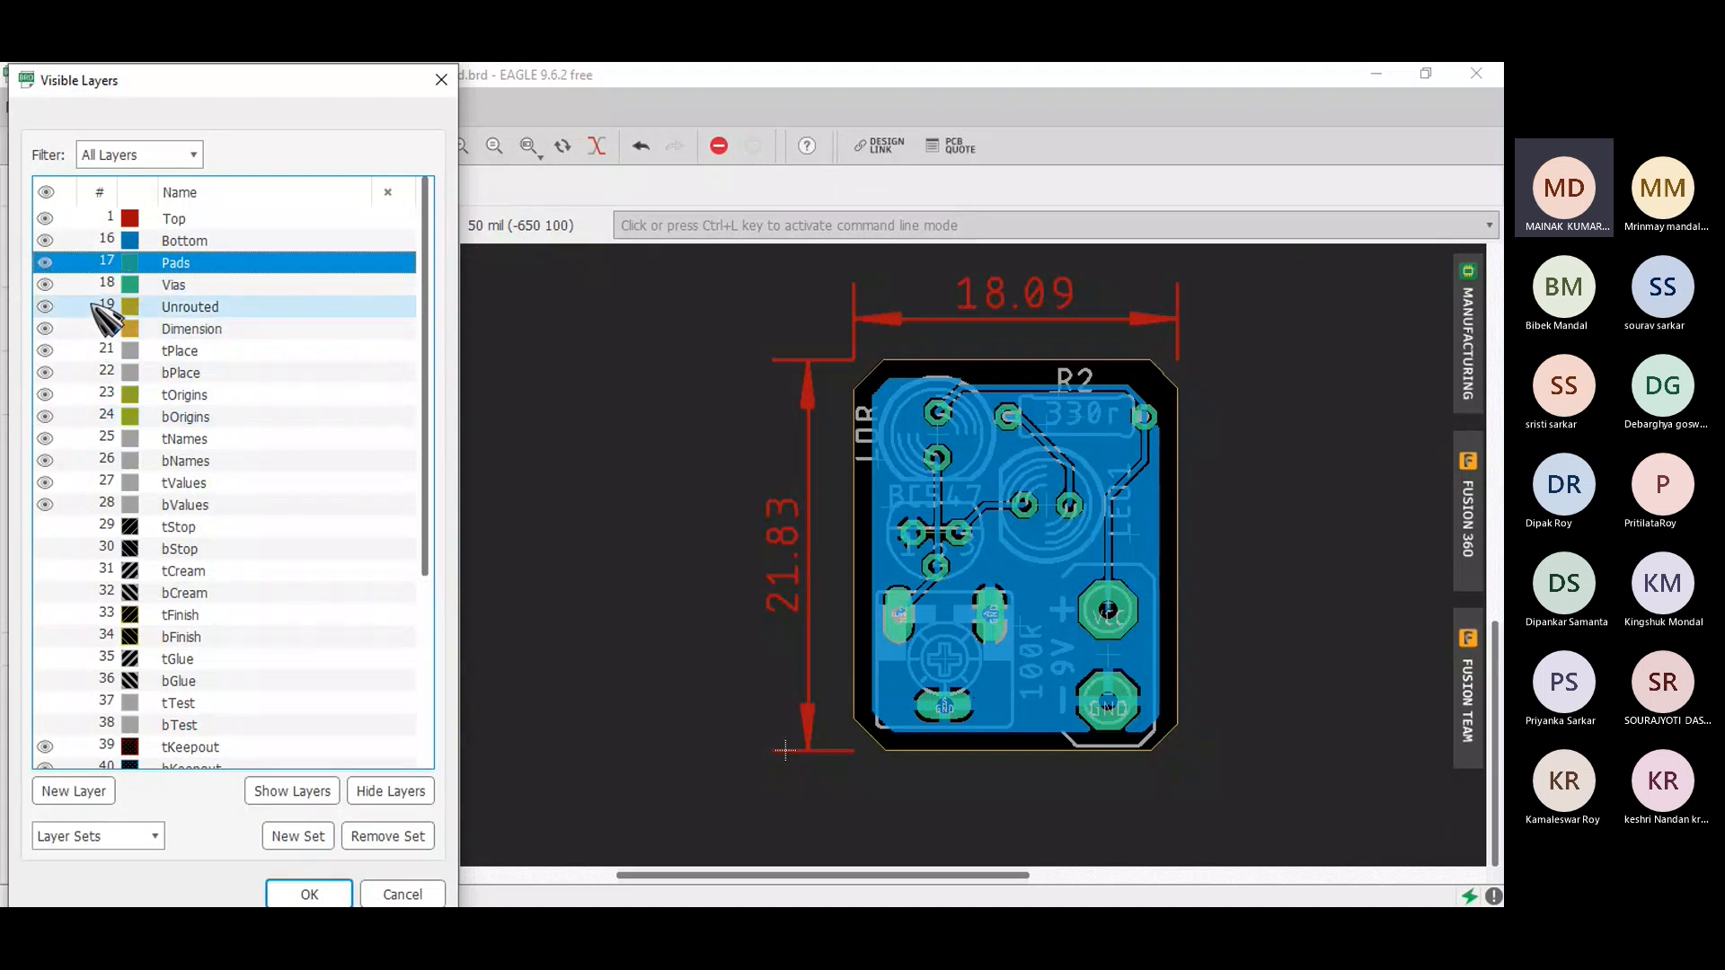
{"action": "left_click", "coordinate": [45, 284]}
{"action": "left_click", "coordinate": [45, 307]}
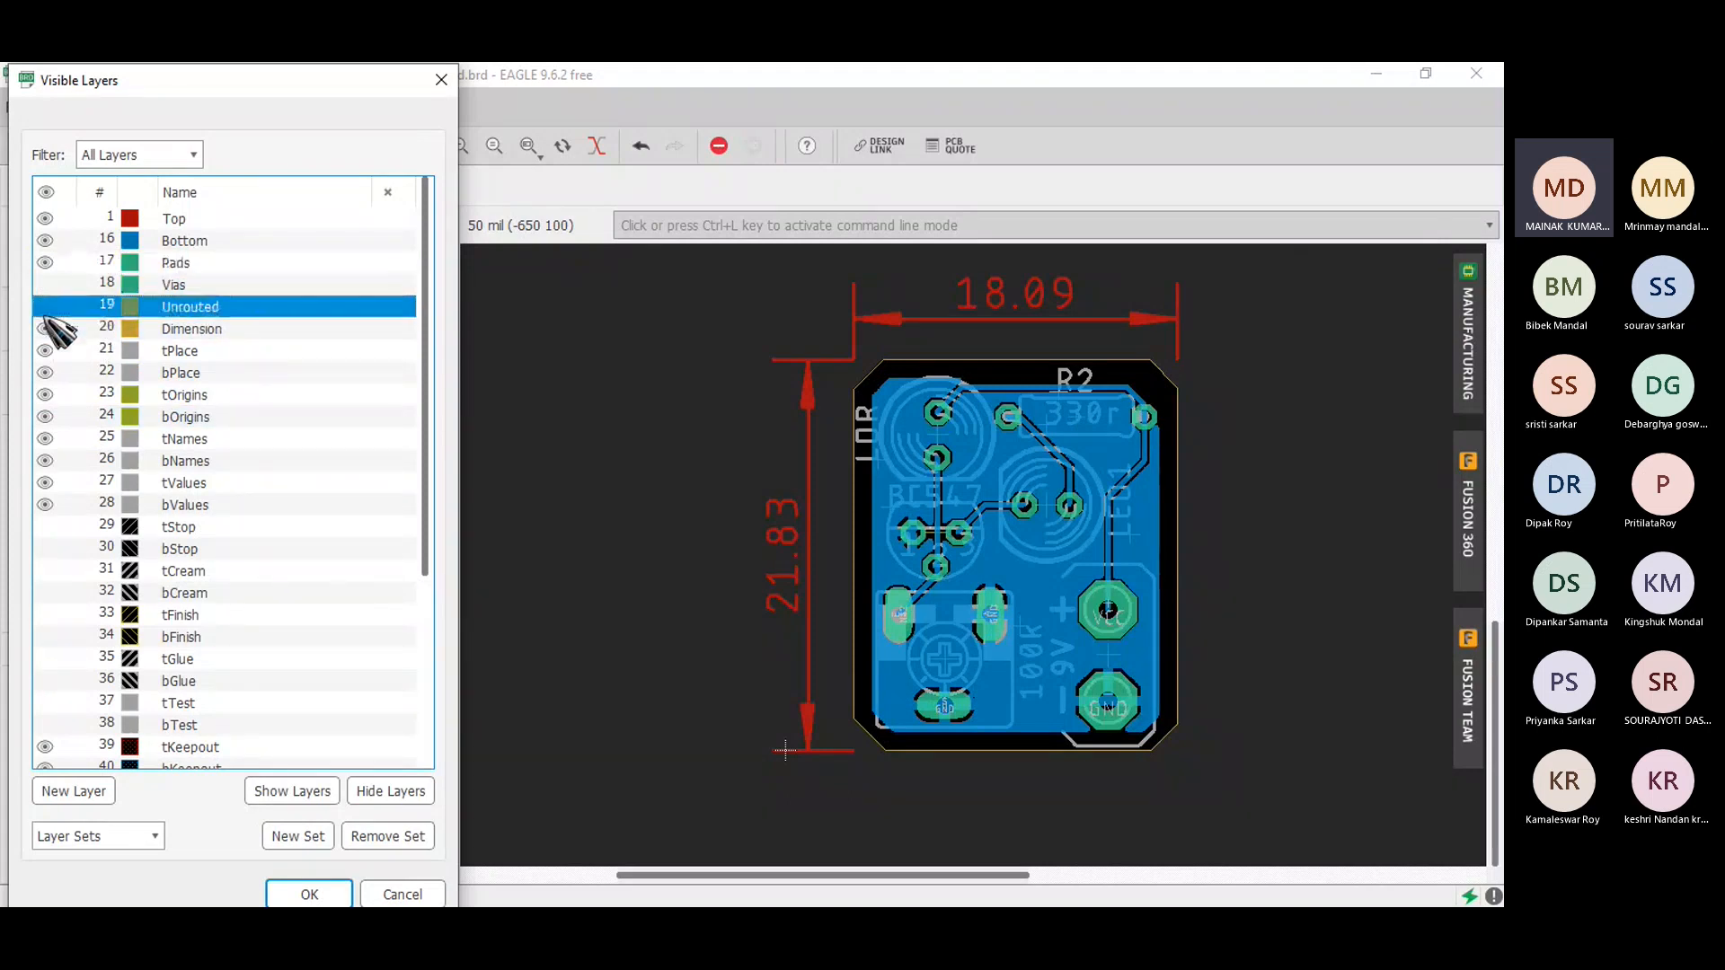
{"action": "left_click", "coordinate": [45, 330]}
{"action": "left_click", "coordinate": [47, 354]}
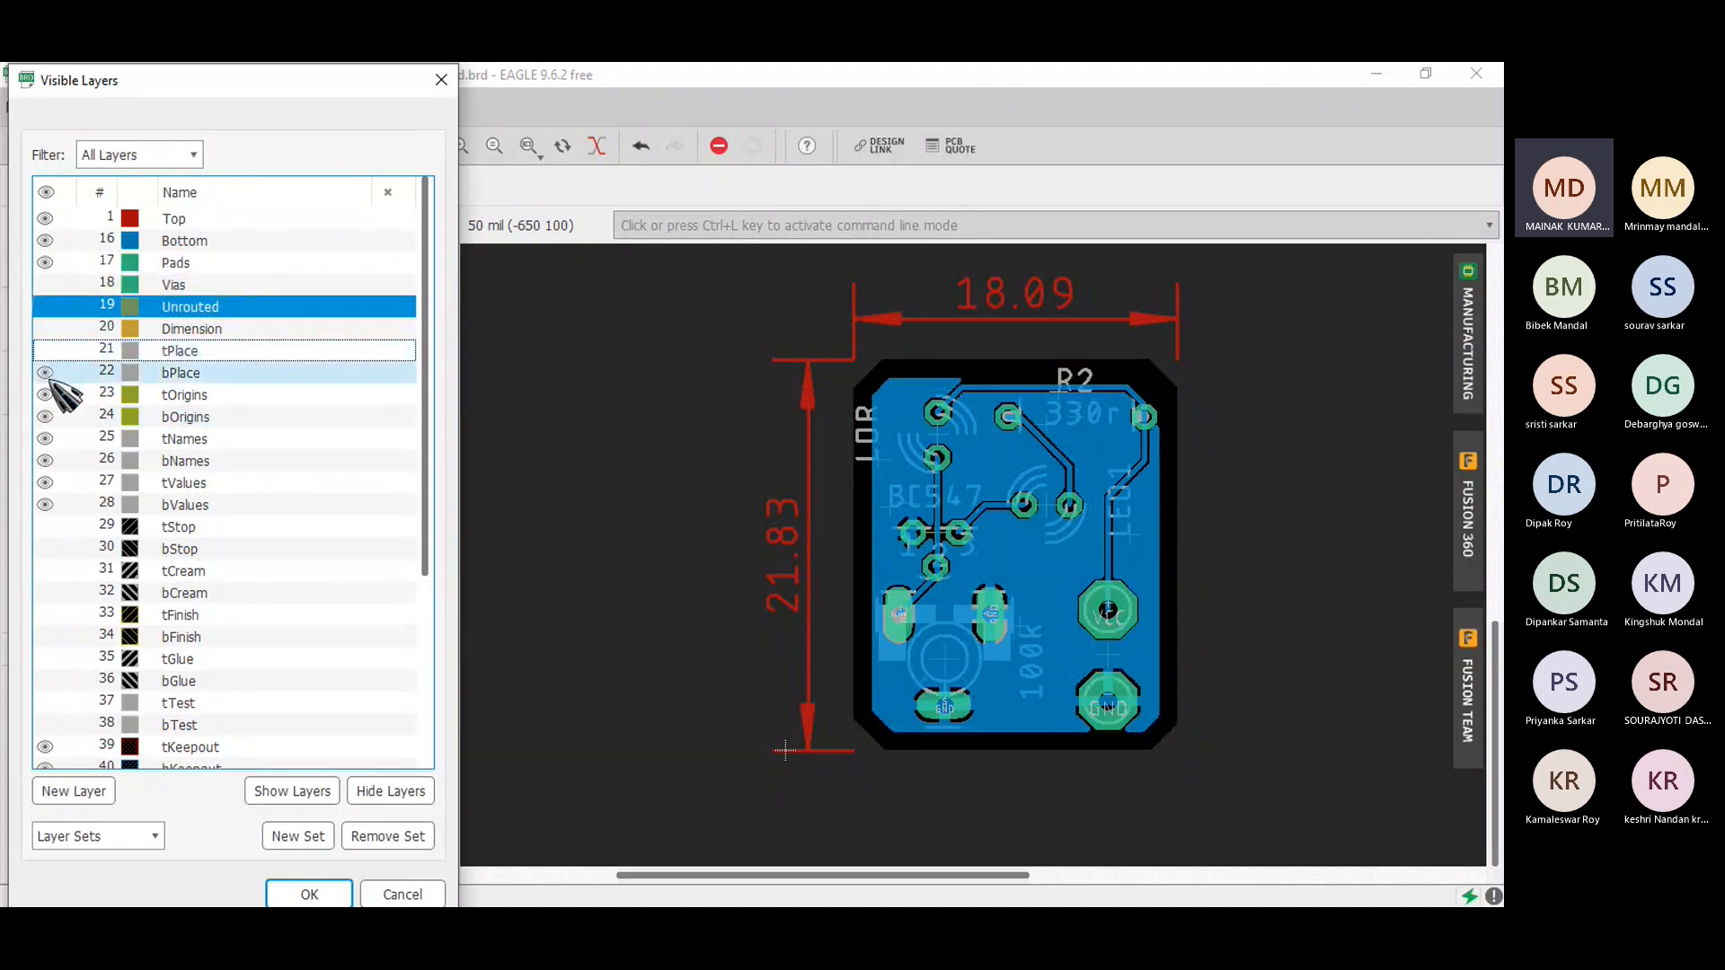
{"action": "left_click", "coordinate": [45, 329]}
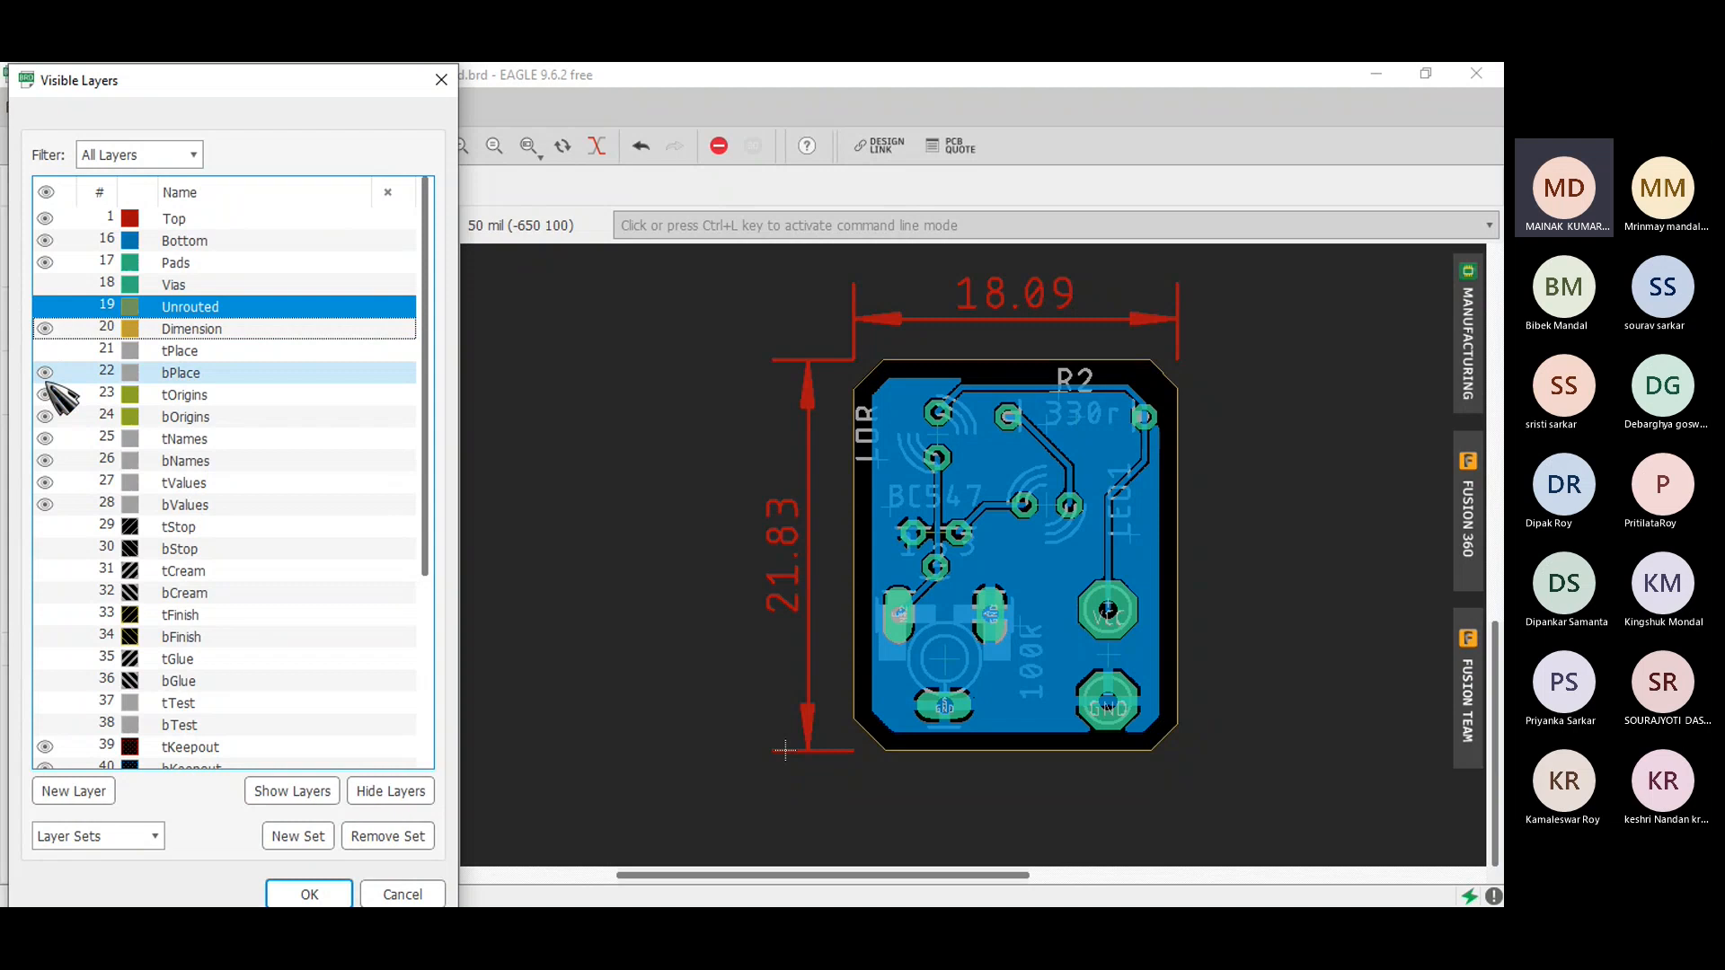
Hide the bPlace, tOrigins, bOrigins, tNames, bNames, tValues and bValues layers.
{"action": "left_click", "coordinate": [45, 372]}
{"action": "left_click", "coordinate": [45, 394]}
{"action": "left_click", "coordinate": [45, 416]}
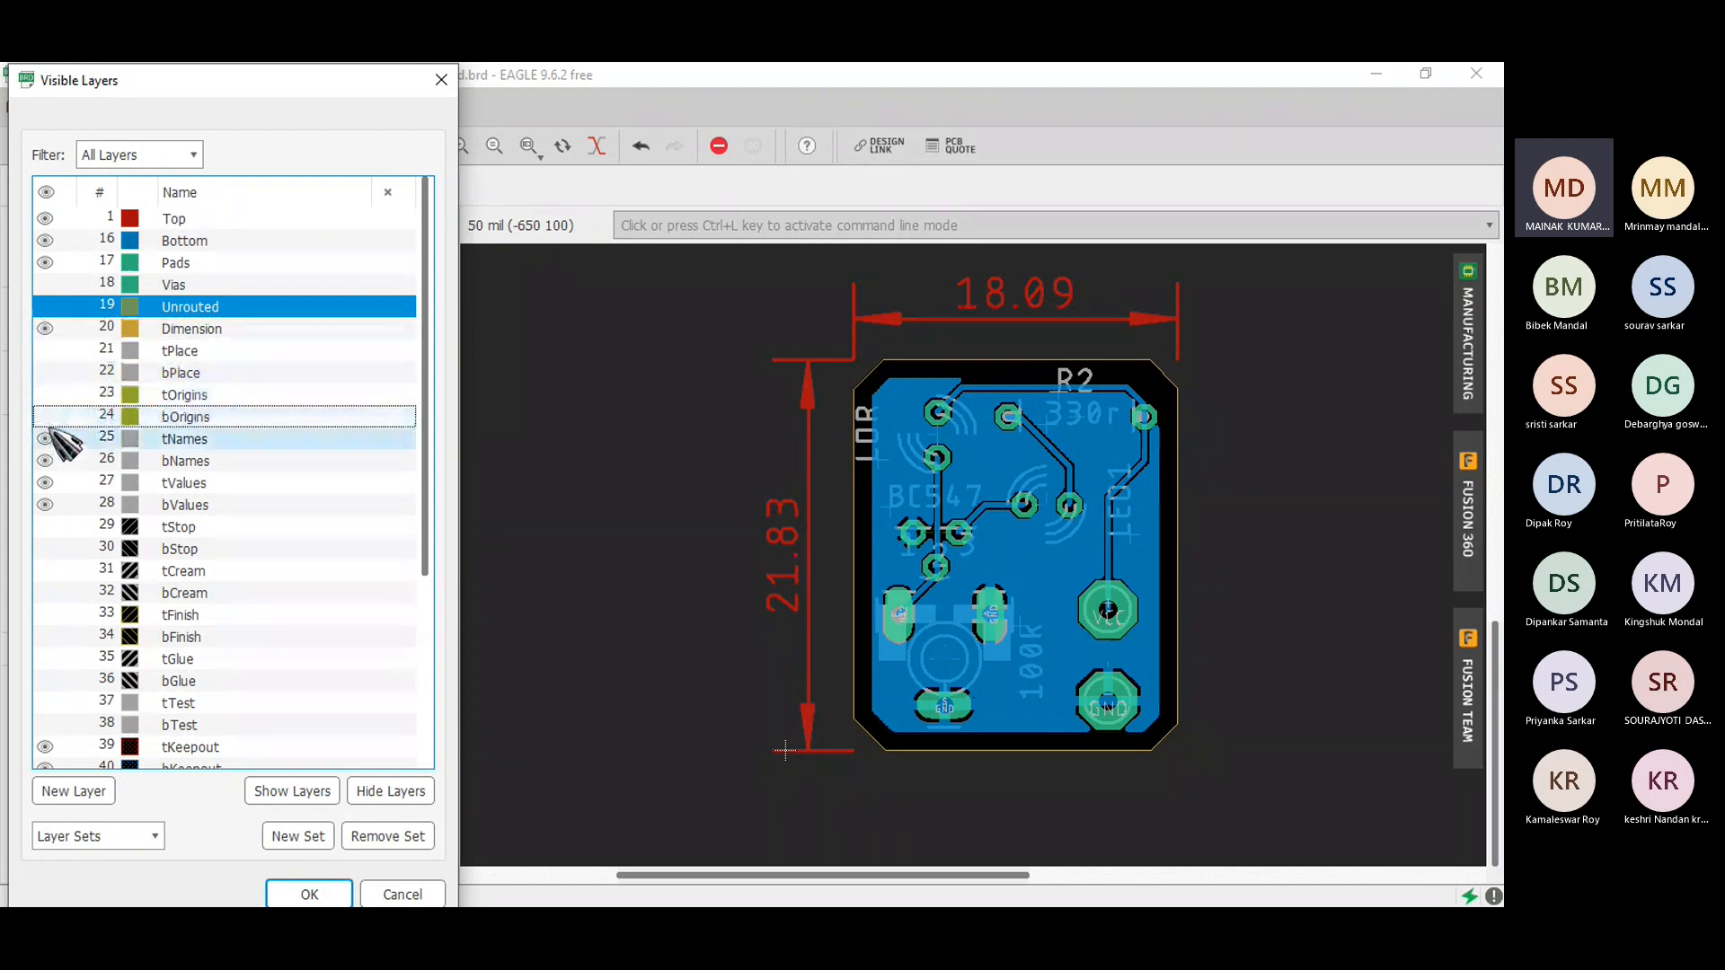
{"action": "left_click", "coordinate": [45, 438]}
{"action": "left_click", "coordinate": [45, 460]}
{"action": "left_click", "coordinate": [45, 482]}
{"action": "left_click", "coordinate": [45, 504]}
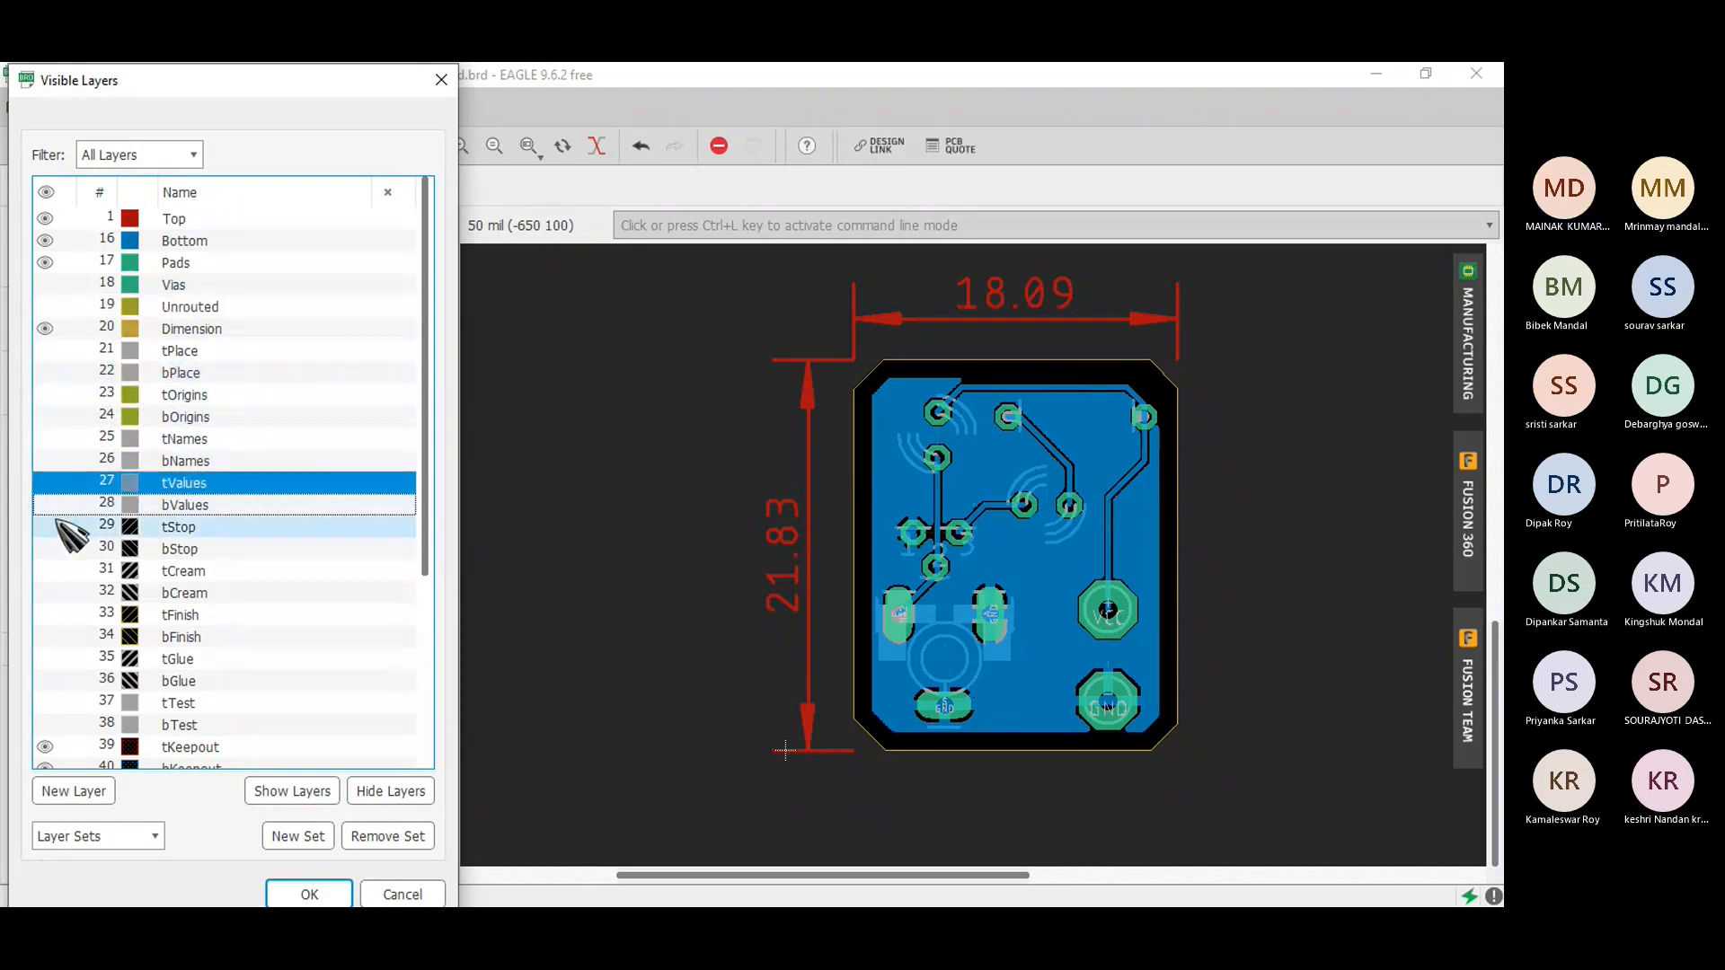
Hide the tKeepout, bKeepout, tRestrict, bRestrict and vRestrict layers.
{"action": "scroll", "coordinate": [70, 494], "scroll_direction": "down", "scroll_amount": 4}
{"action": "left_click", "coordinate": [45, 482]}
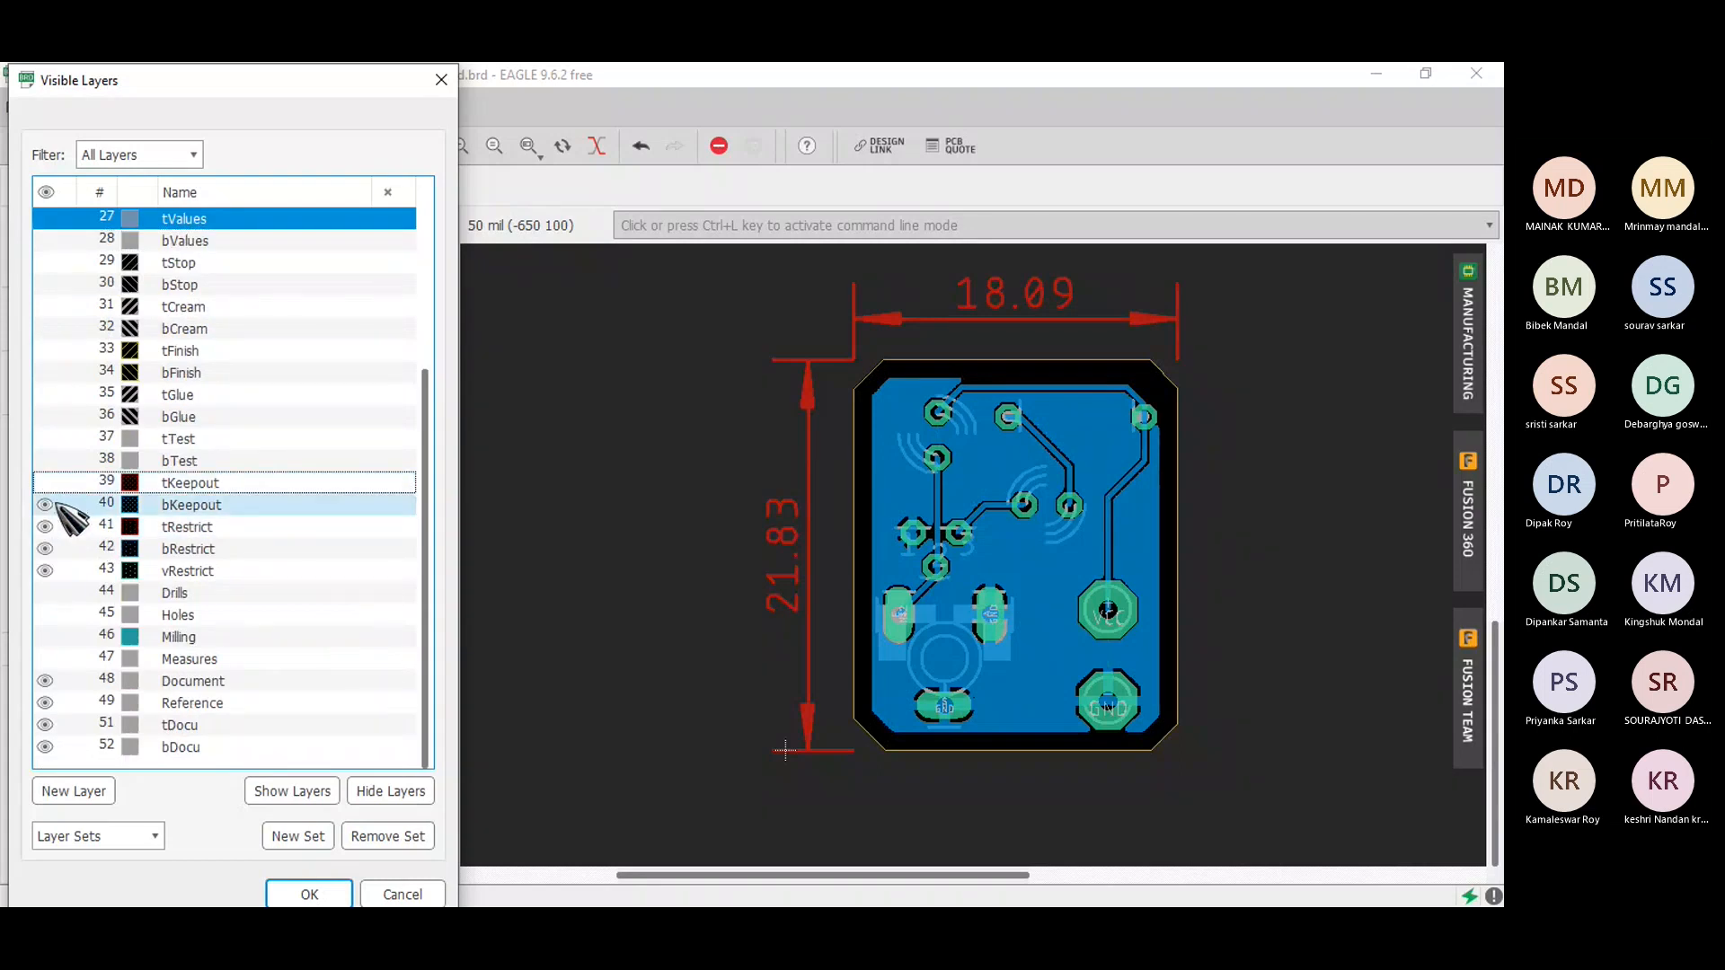
{"action": "left_click", "coordinate": [45, 504]}
{"action": "left_click", "coordinate": [45, 526]}
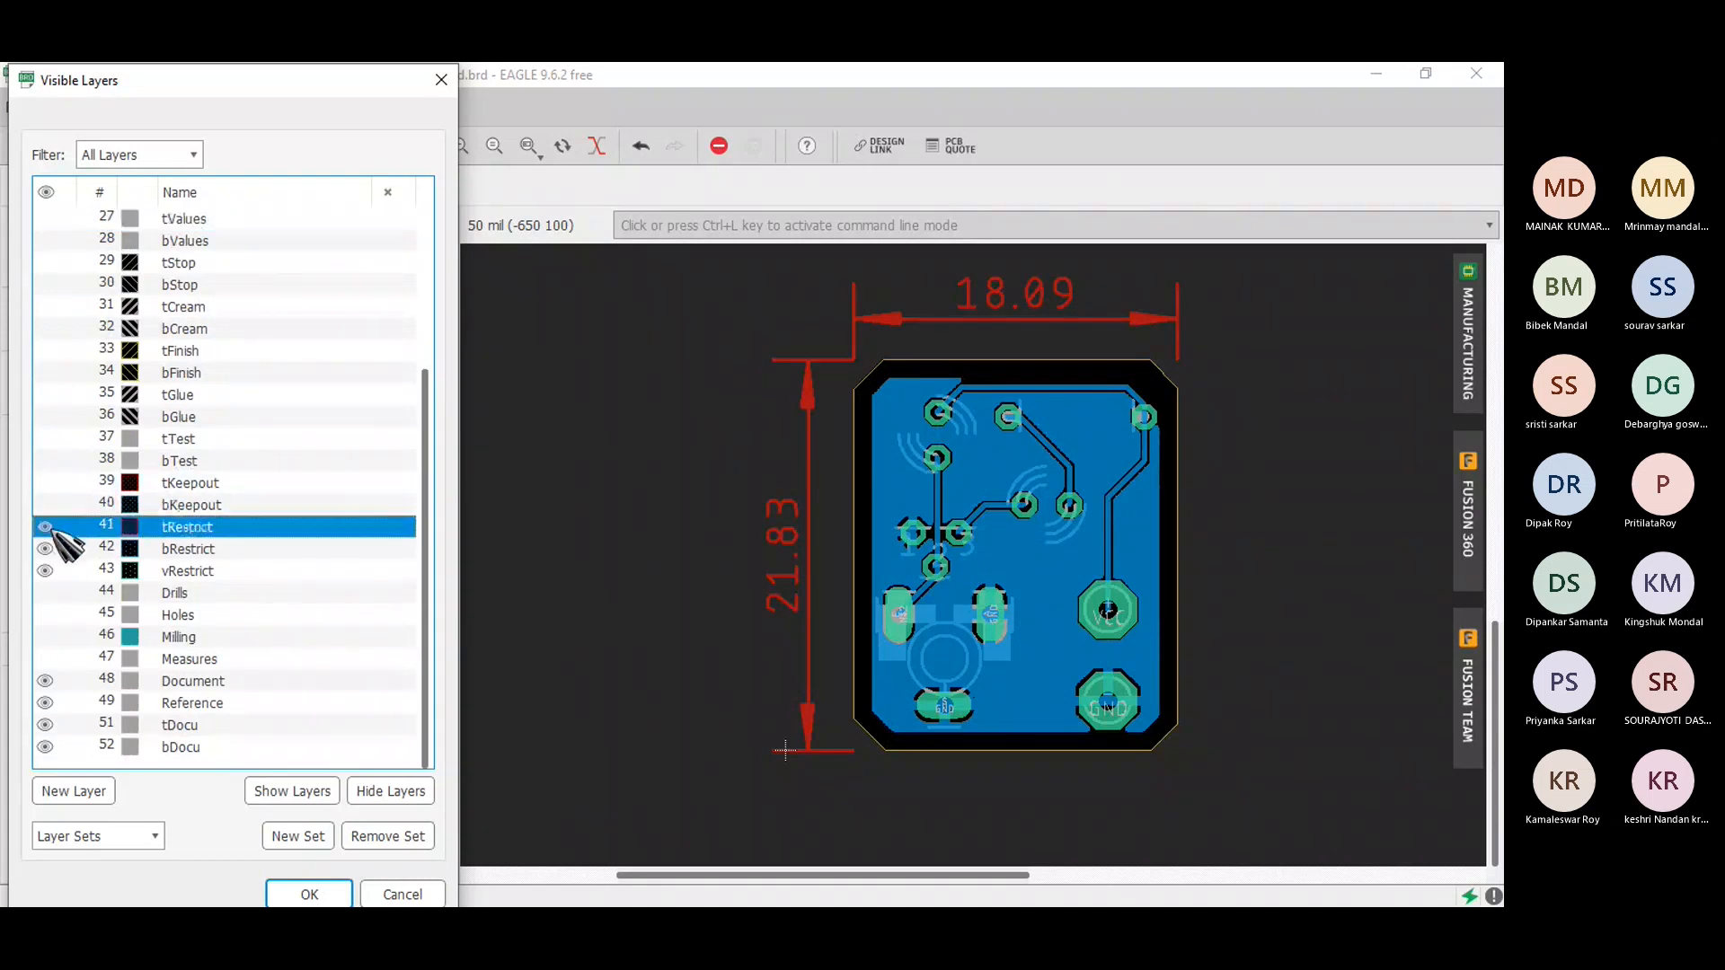
{"action": "left_click", "coordinate": [45, 549]}
{"action": "left_click", "coordinate": [45, 571]}
Hide the Document, Reference, tDocu and bDocu layers and close the layer visibility settings.
{"action": "left_click", "coordinate": [45, 680]}
{"action": "left_click", "coordinate": [45, 702]}
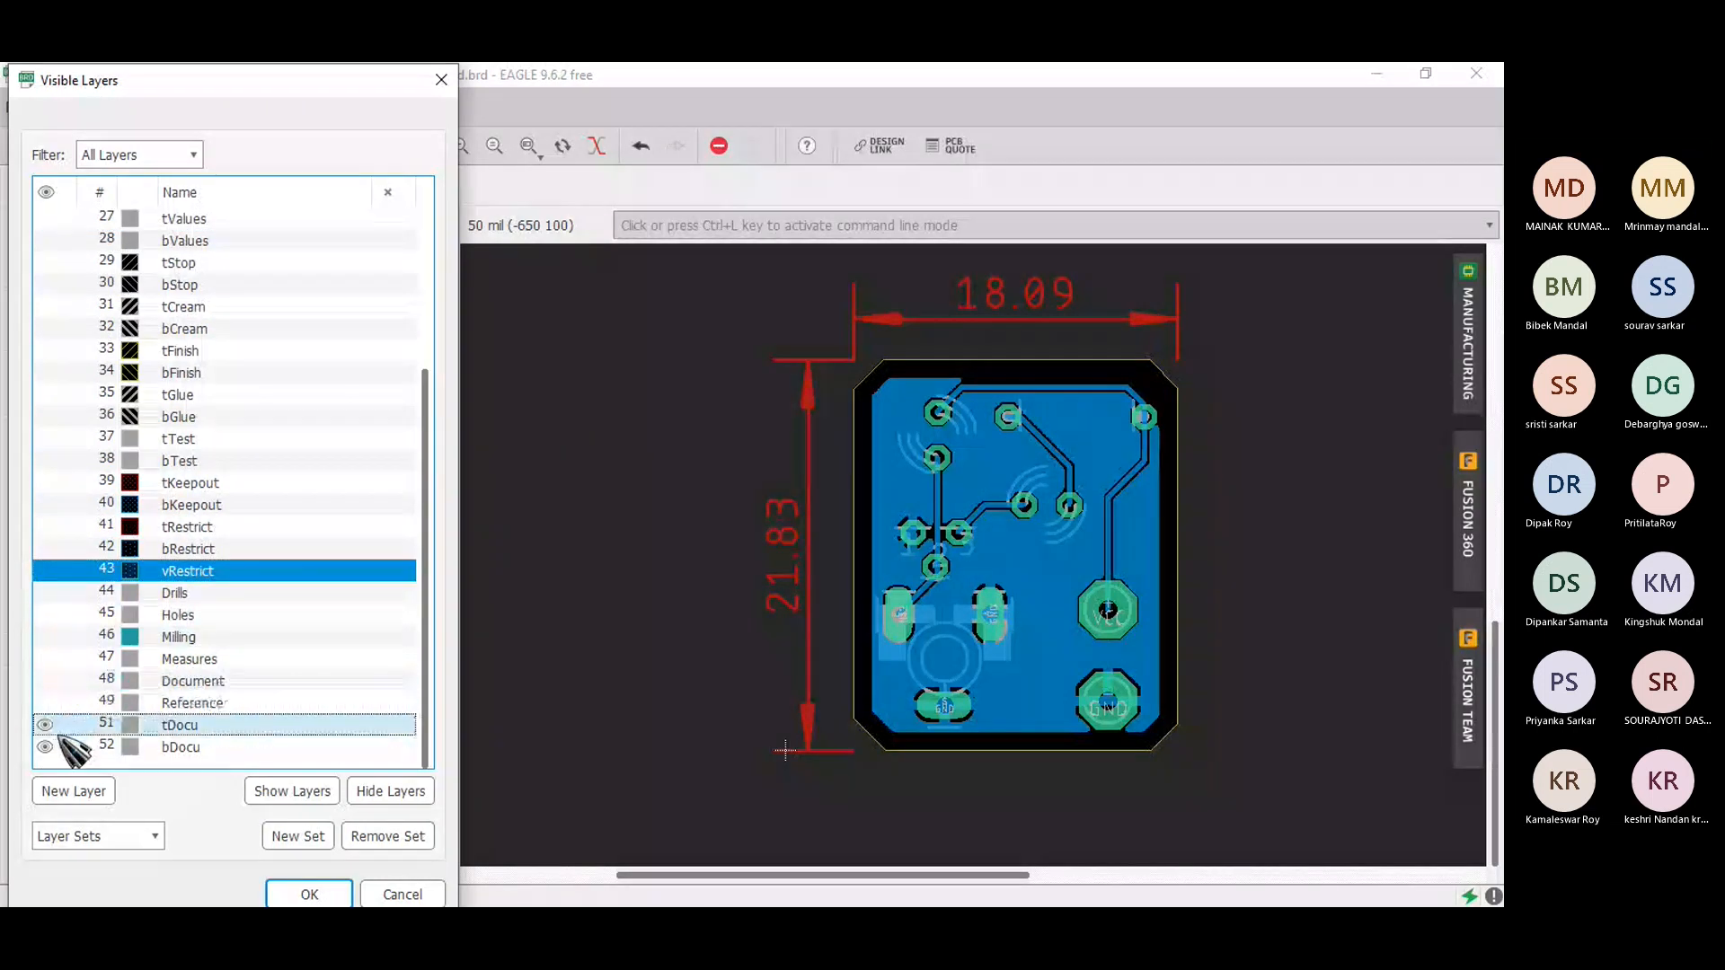
{"action": "left_click", "coordinate": [45, 725]}
{"action": "left_click", "coordinate": [44, 747]}
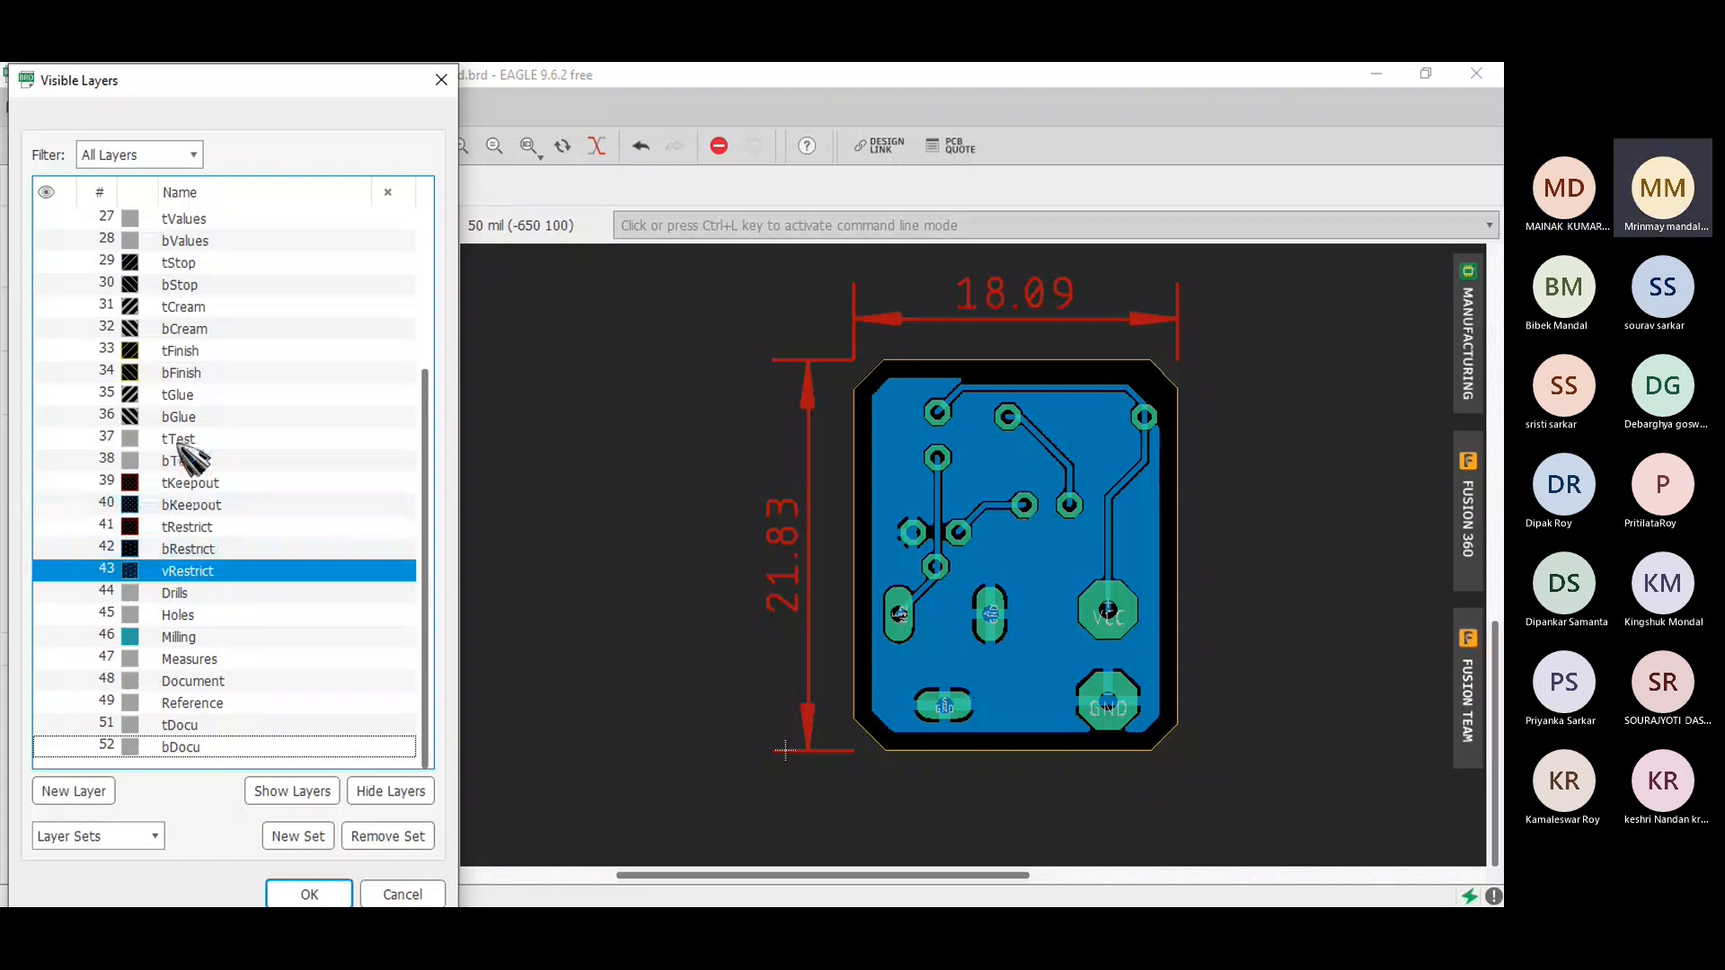
{"action": "left_click", "coordinate": [403, 895]}
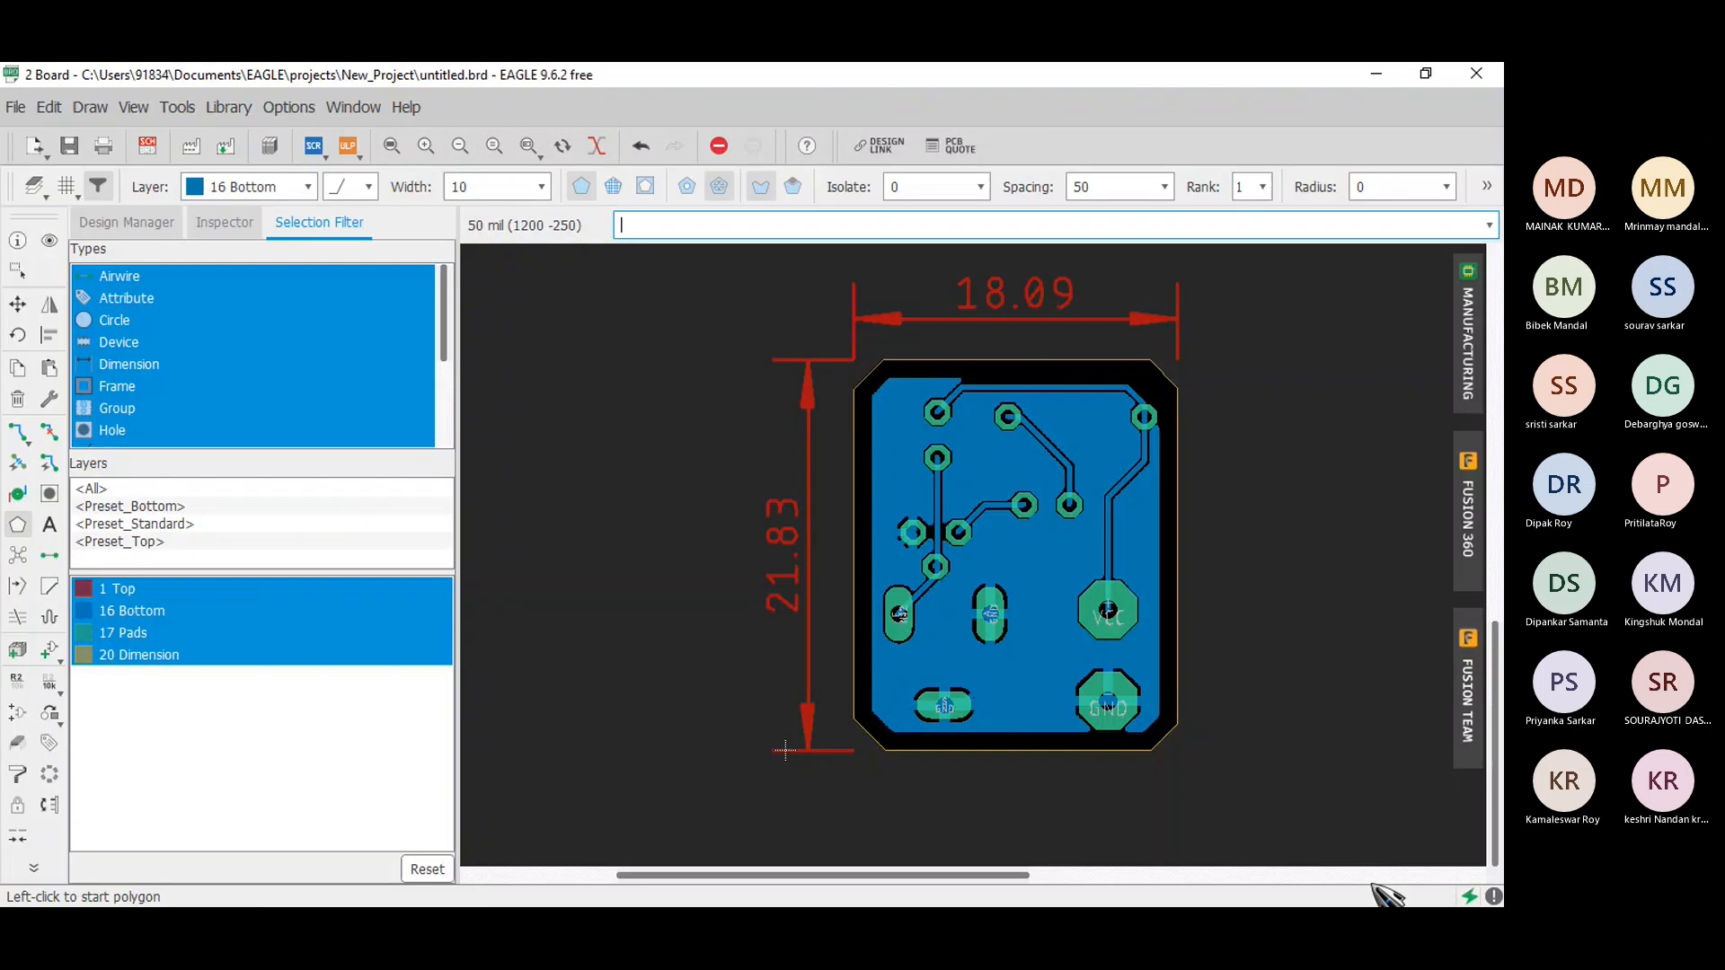
Switch to the Microsoft Teams meeting and stop sharing the screen.
{"action": "key", "text": "super"}
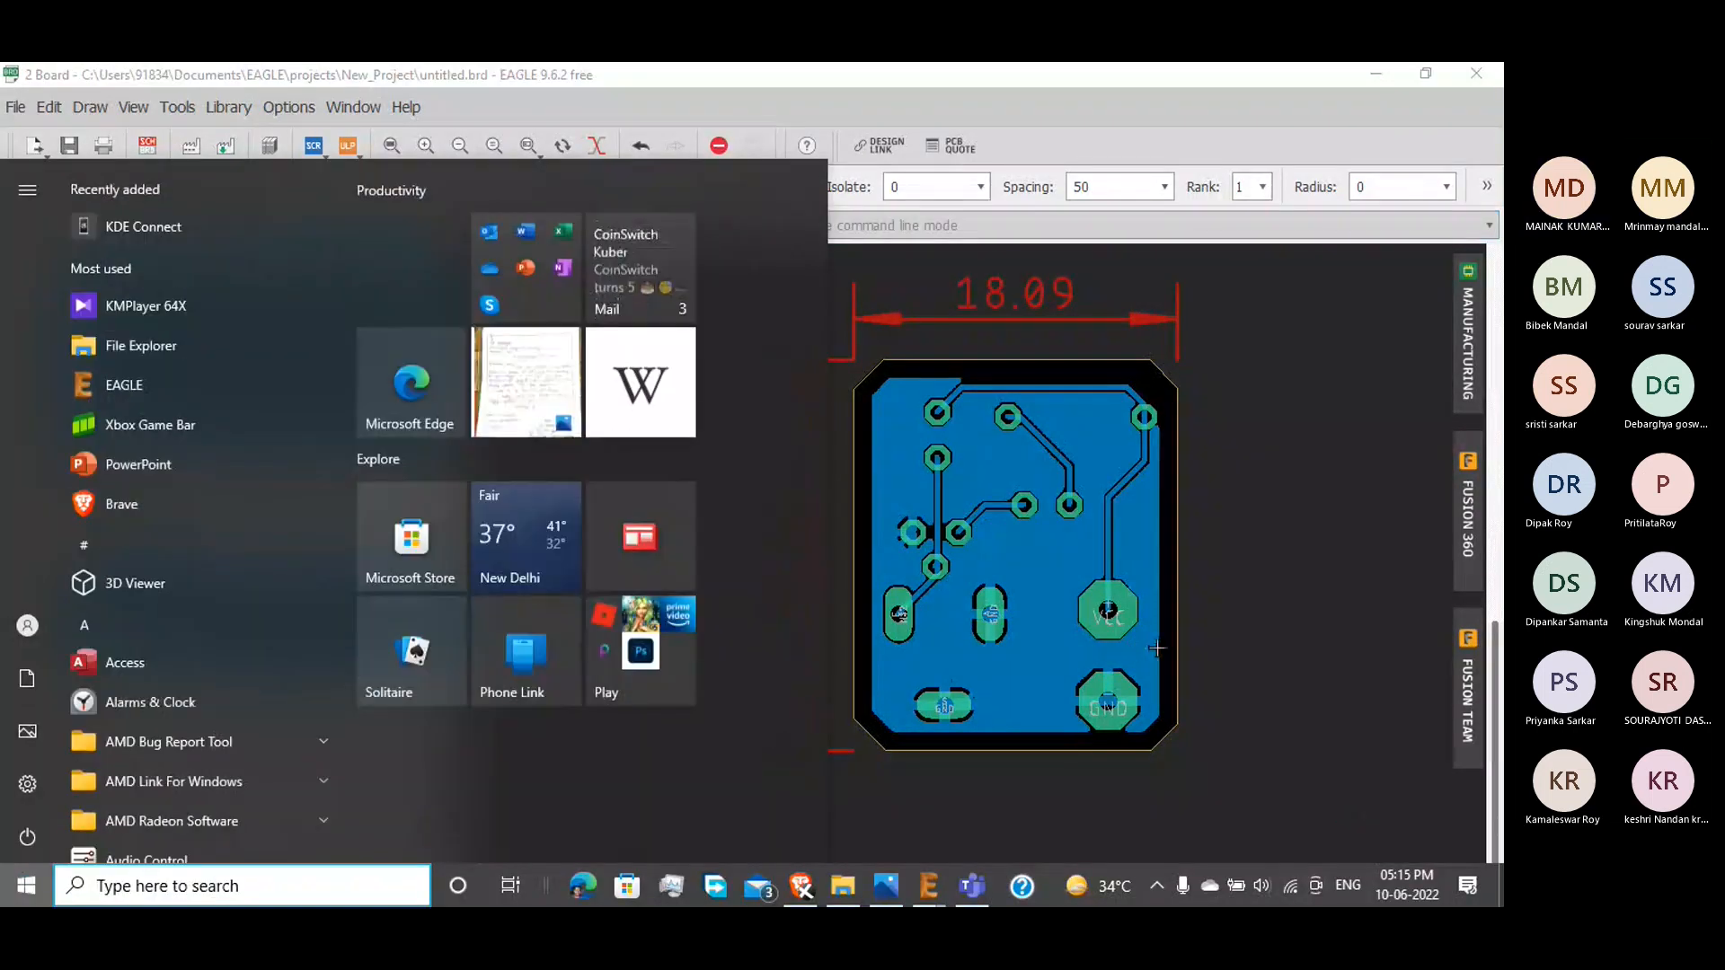
{"action": "key", "text": "super"}
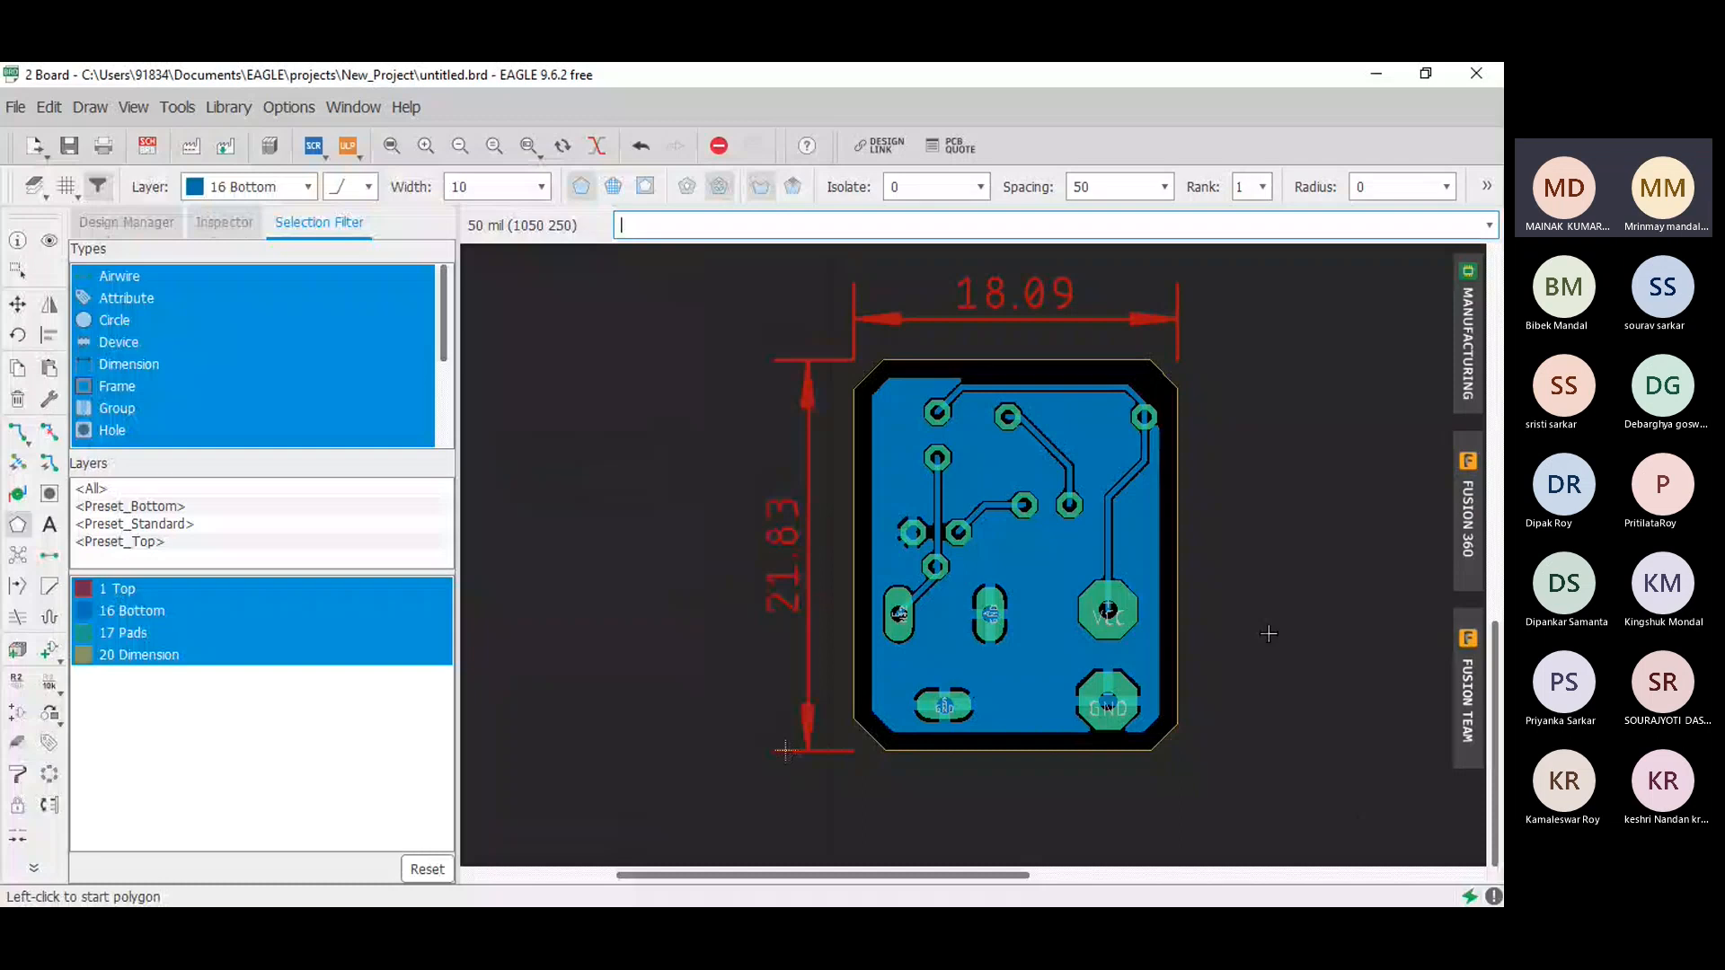
{"action": "key", "text": "super"}
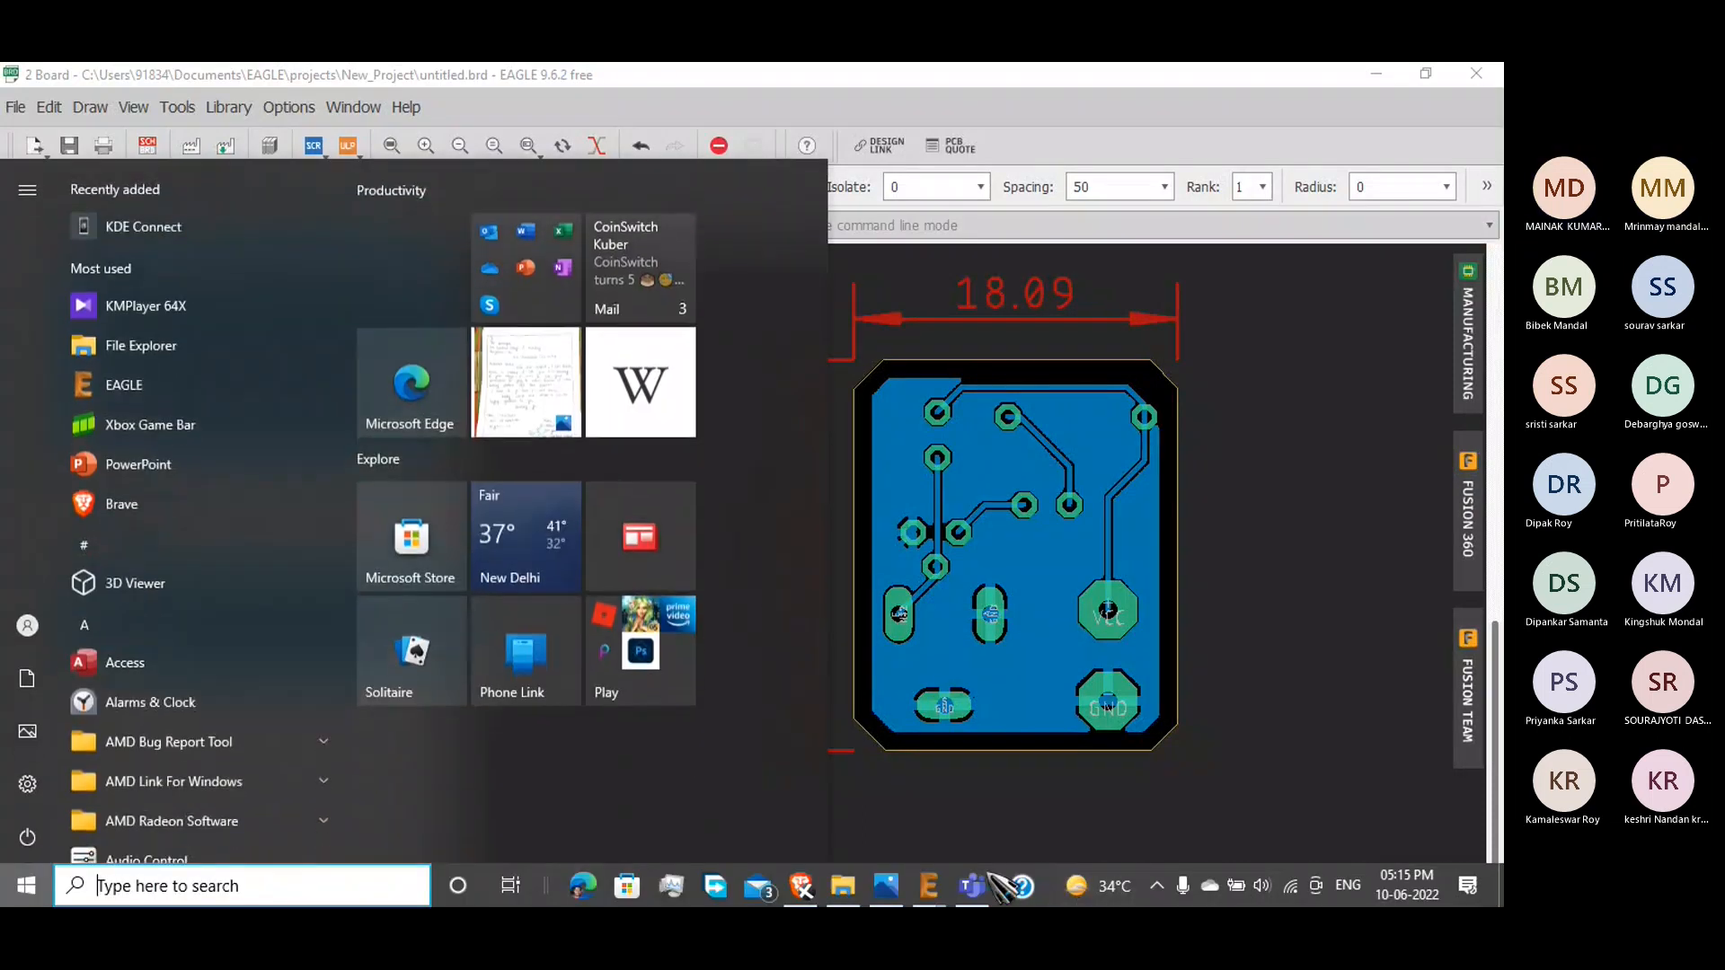
{"action": "left_click", "coordinate": [973, 885]}
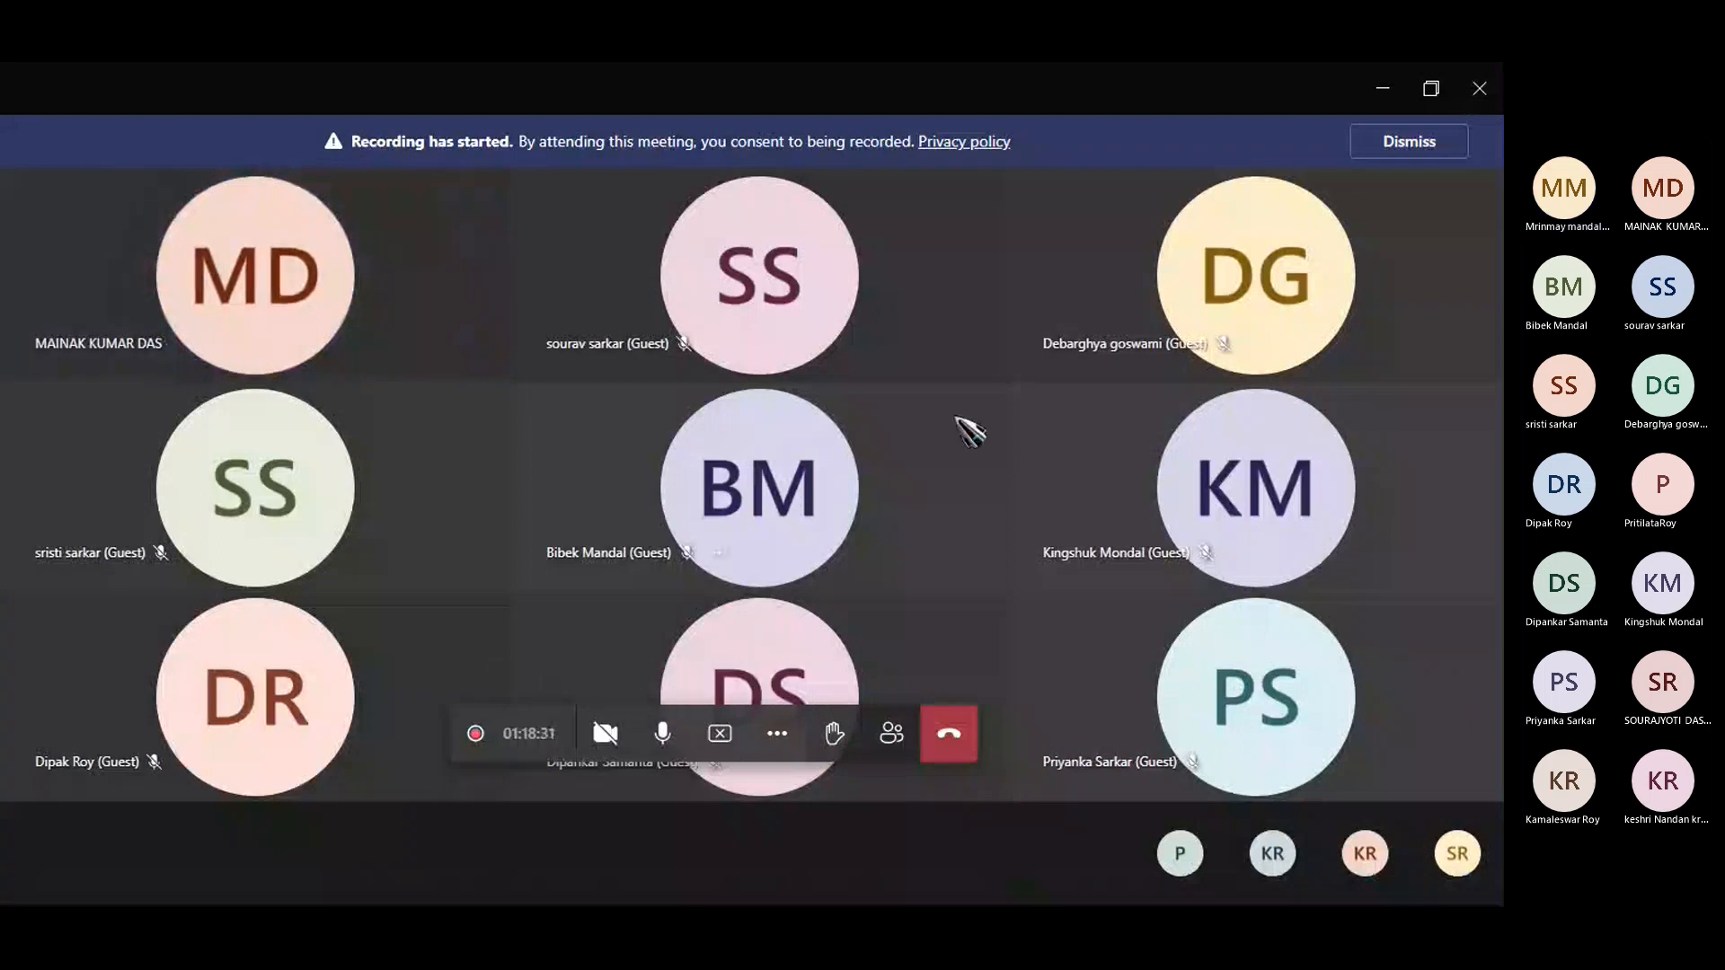
{"action": "left_click", "coordinate": [718, 737]}
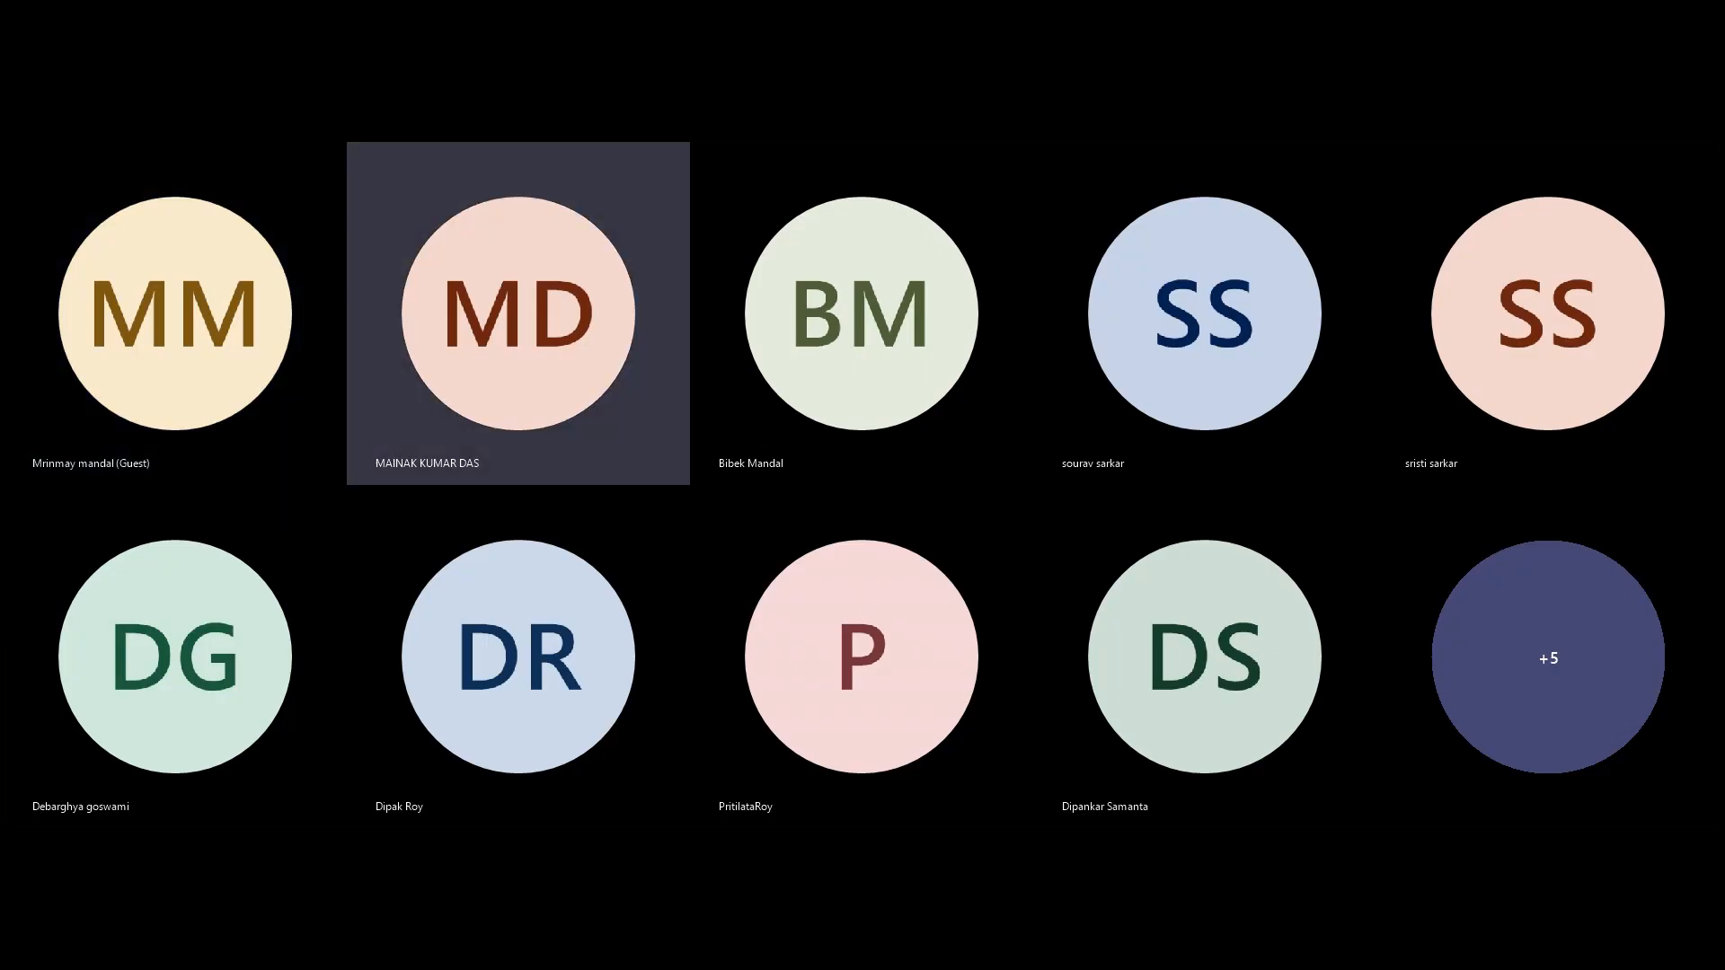